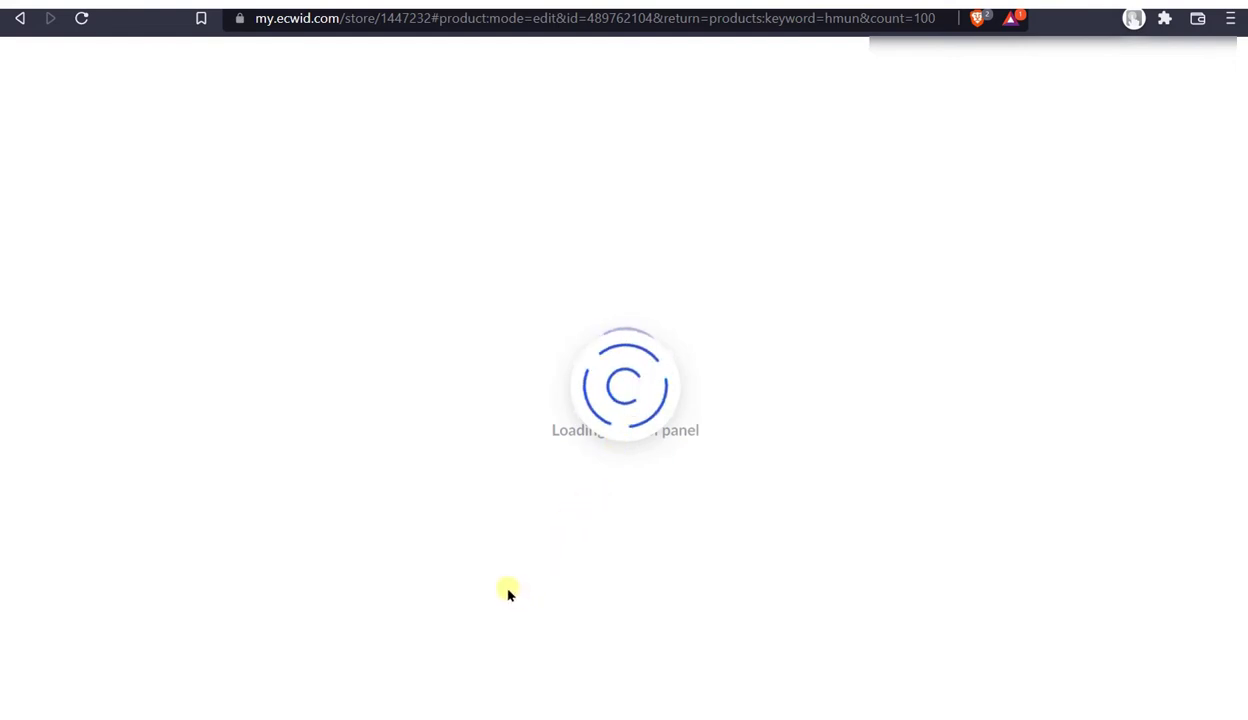
# - Reload the Ecwid control panel and sign in with the saved account e-mail and password
pyautogui.click(85, 22)
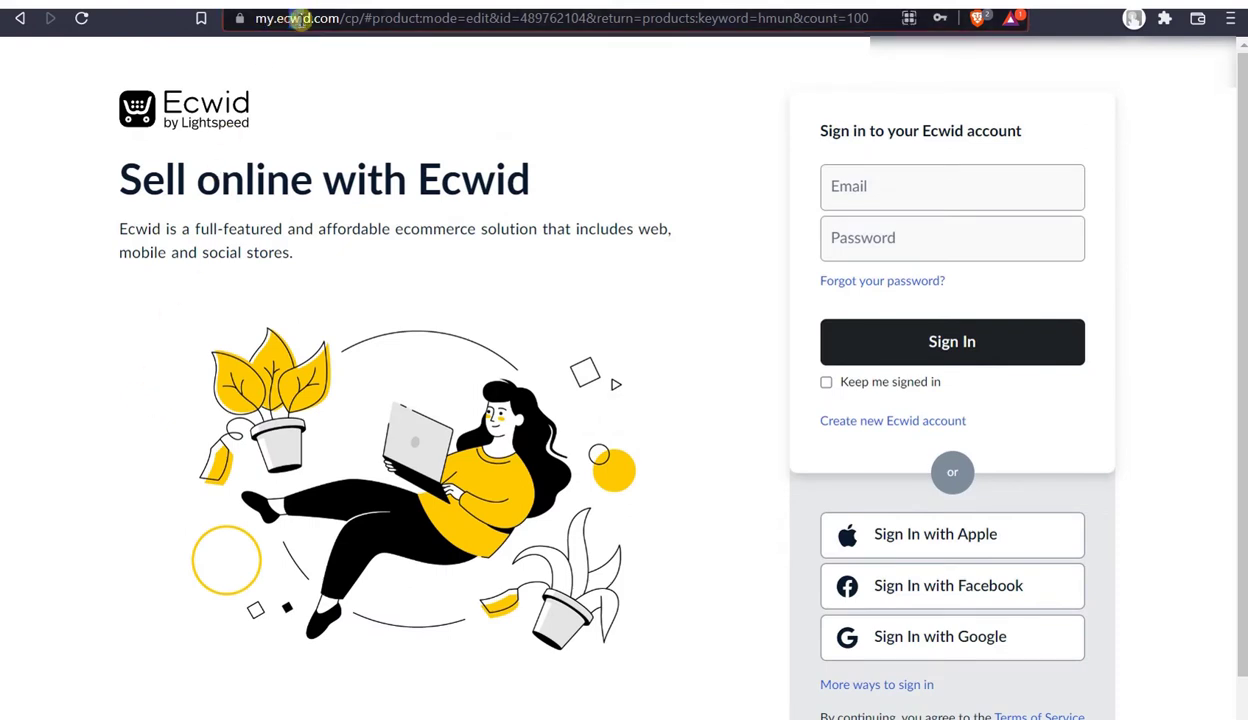
pyautogui.moveTo(290, 19); pyautogui.dragTo(960, 18)
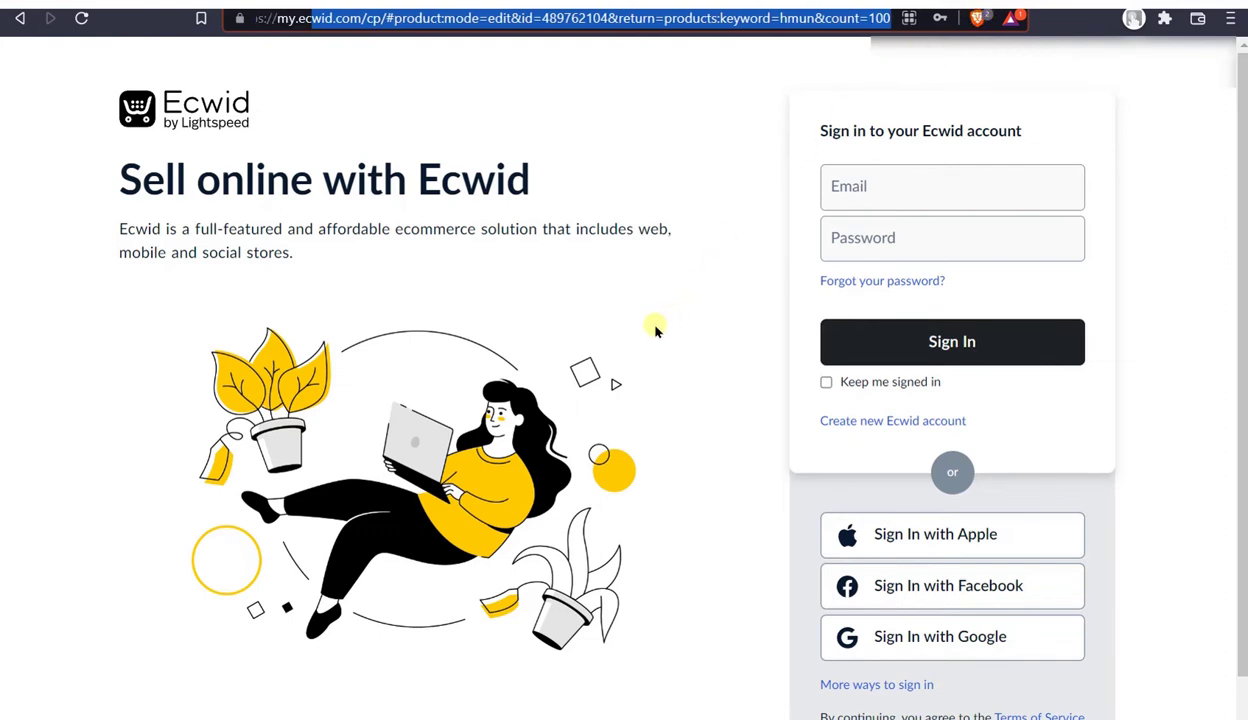
pyautogui.click(866, 190)
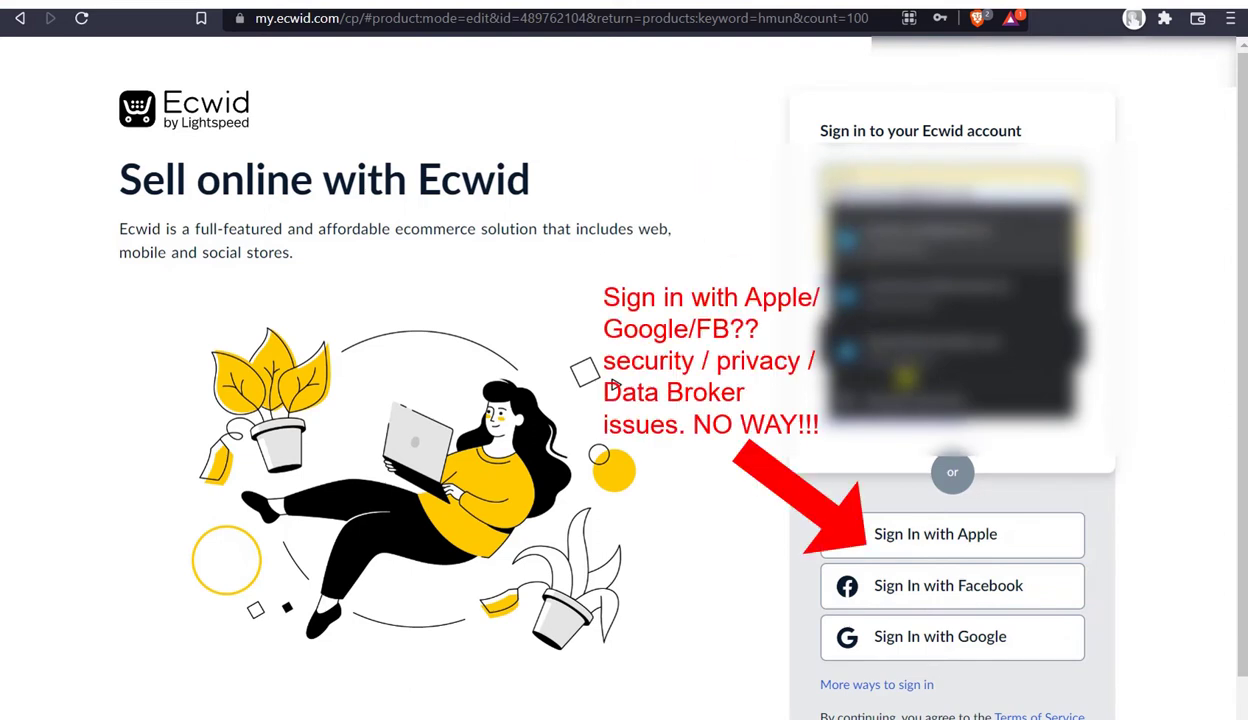
pyautogui.click(903, 350)
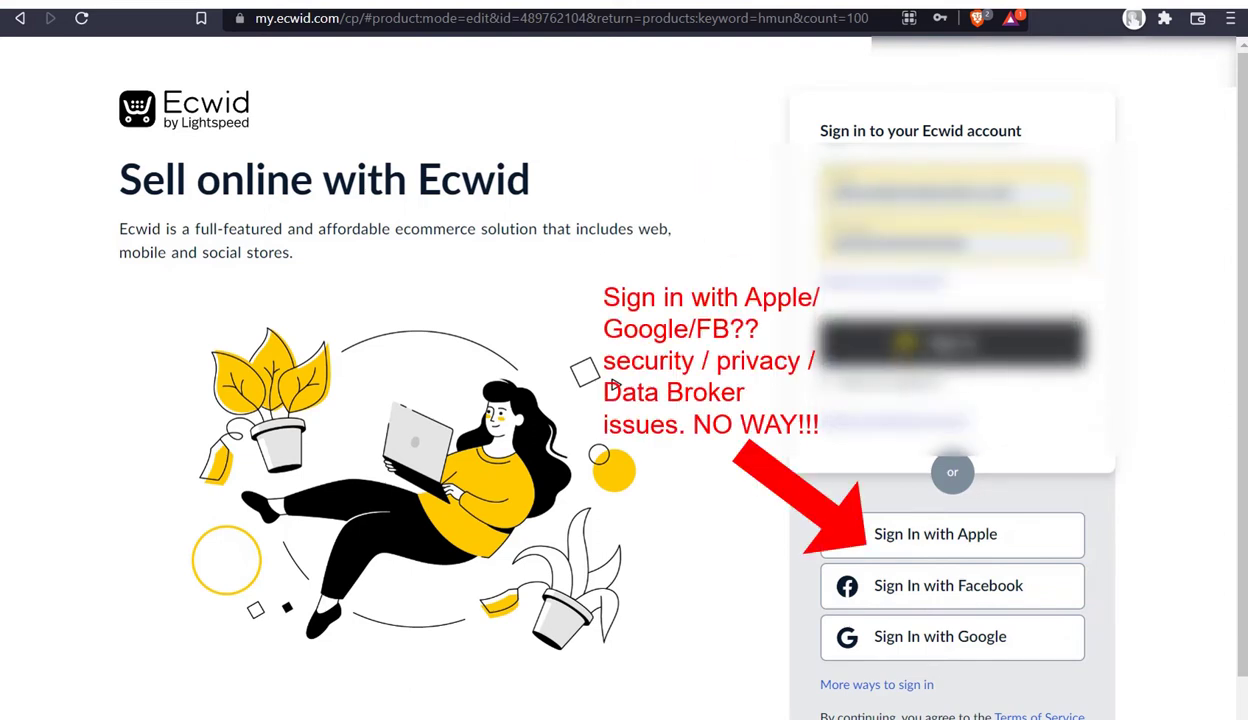
pyautogui.click(897, 354)
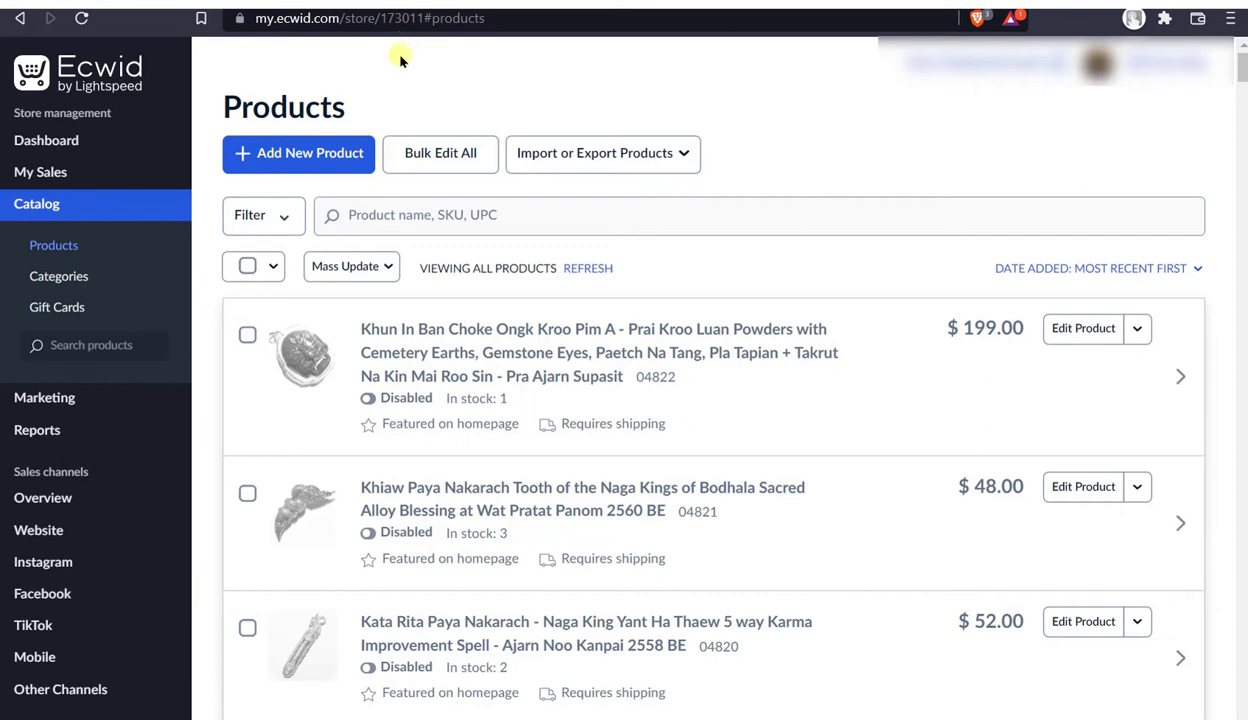
# - Look through the store management, sales channel and configuration sections of the navigation alongside the product list
pyautogui.moveTo(27, 192)
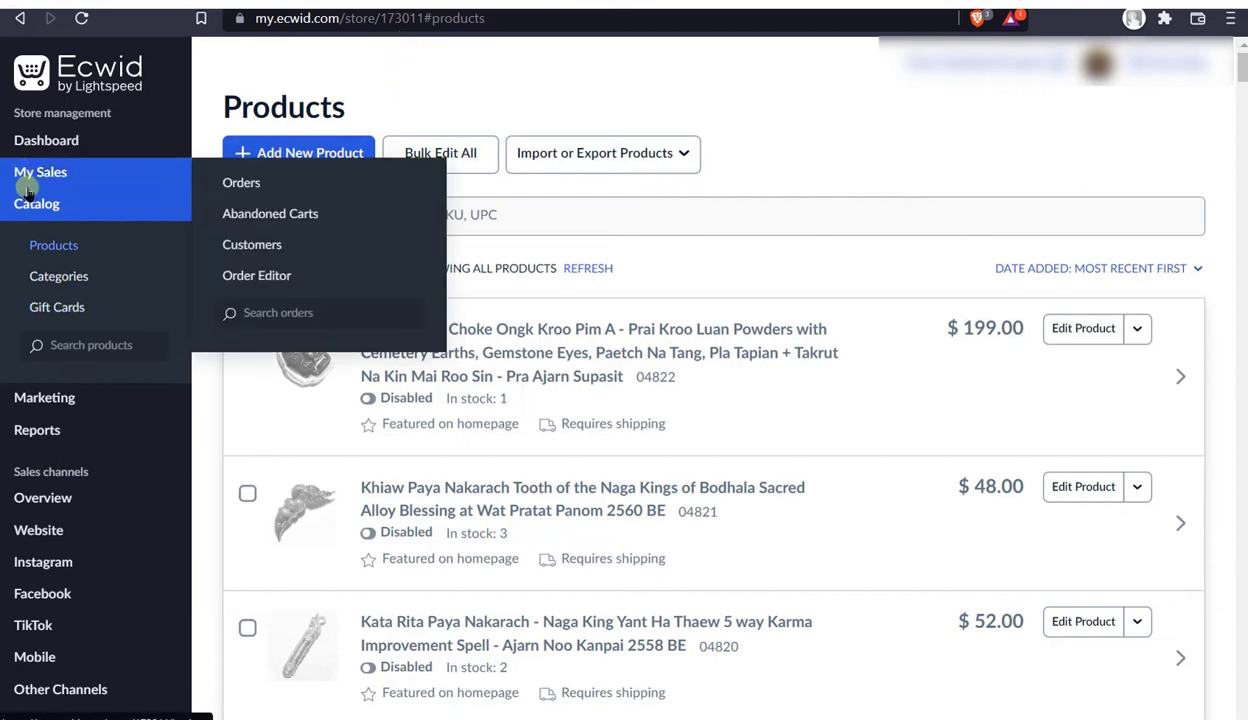
pyautogui.moveTo(75, 693)
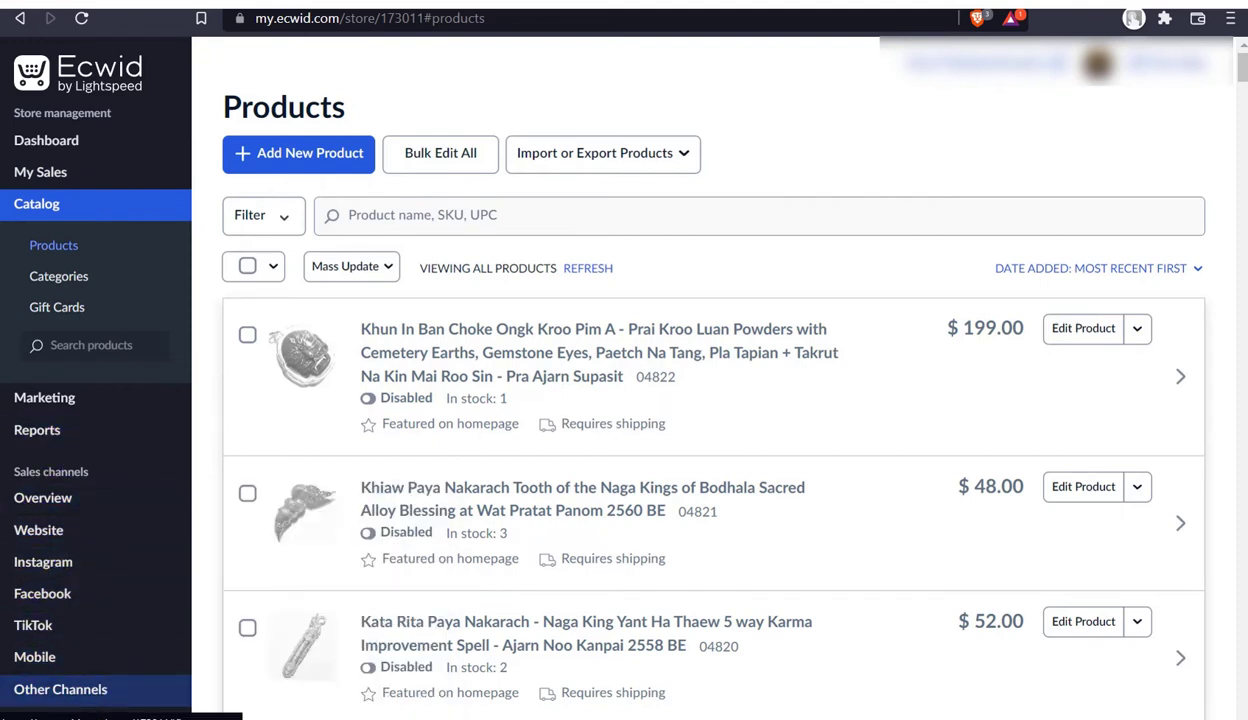
pyautogui.scroll(-10, 125, 590)
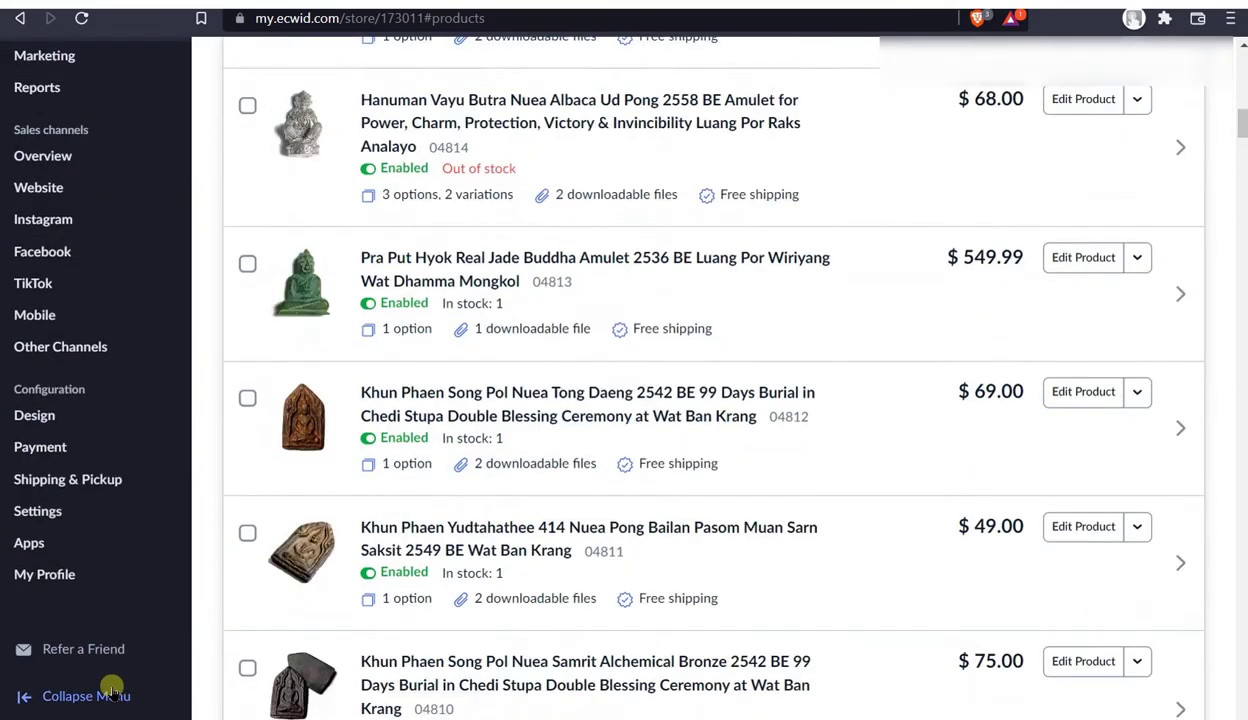
pyautogui.scroll(-20, 112, 690)
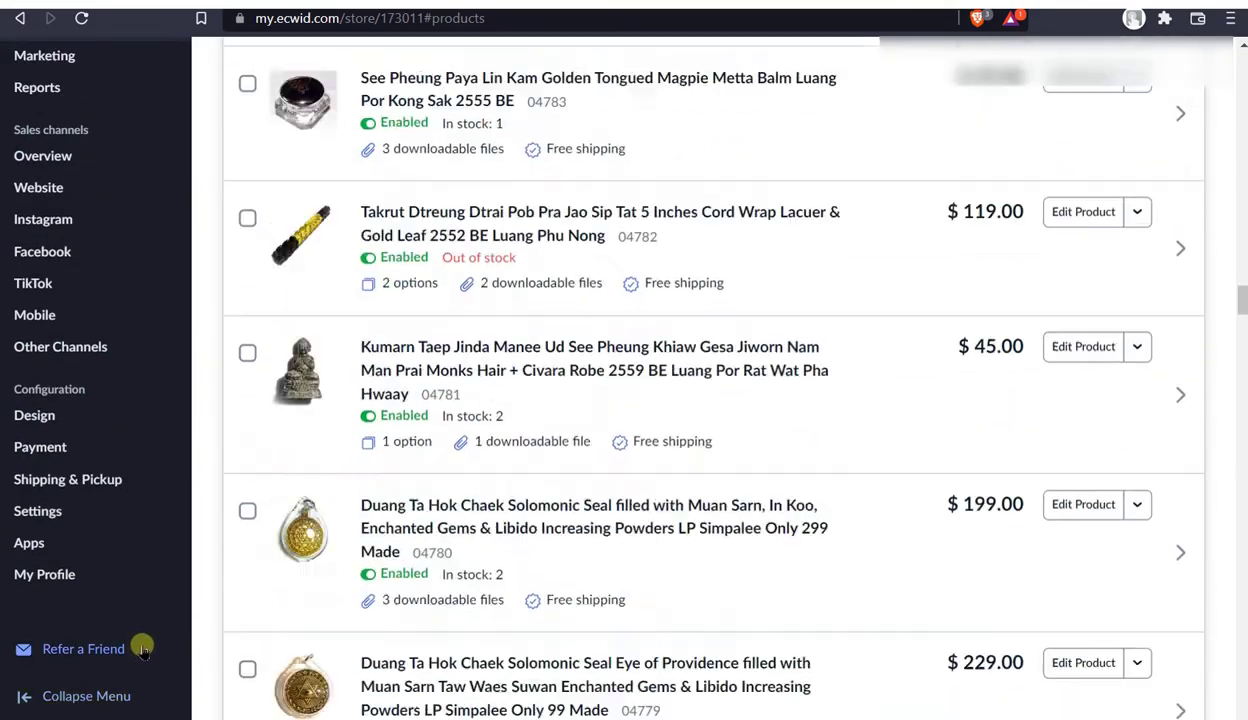
pyautogui.scroll(-14, 143, 650)
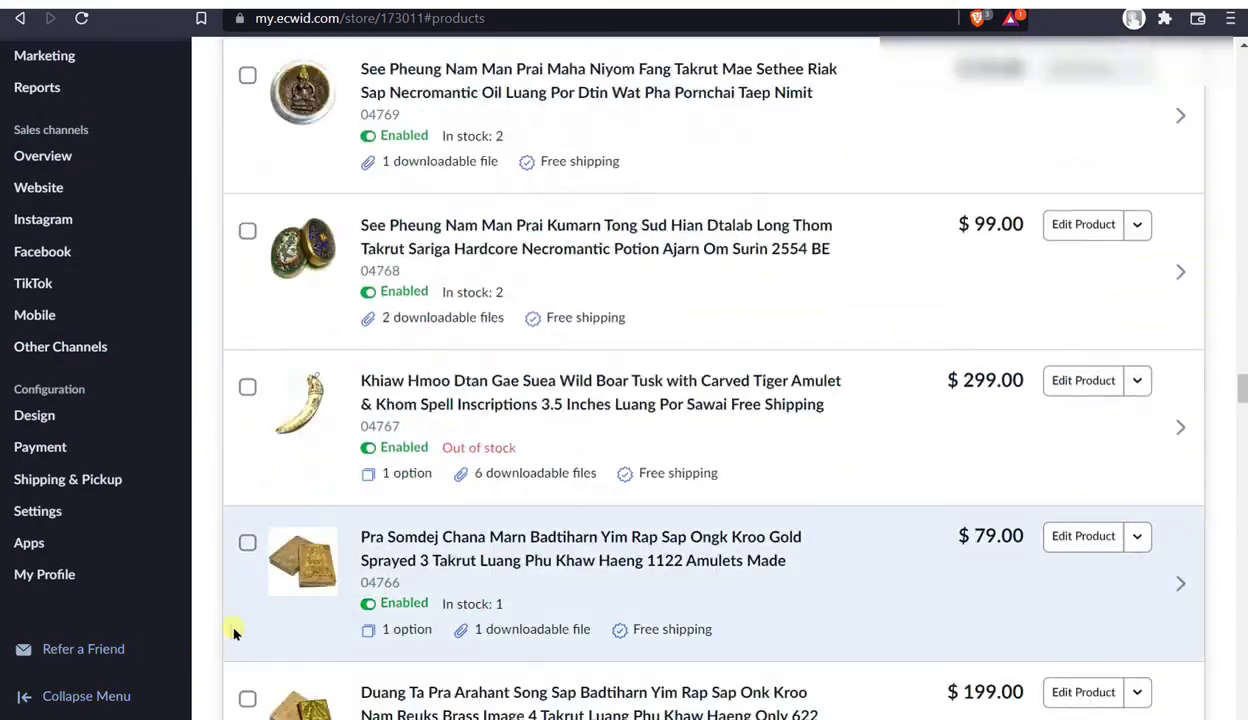
pyautogui.scroll(-10, 240, 635)
pyautogui.scroll(12, 173, 660)
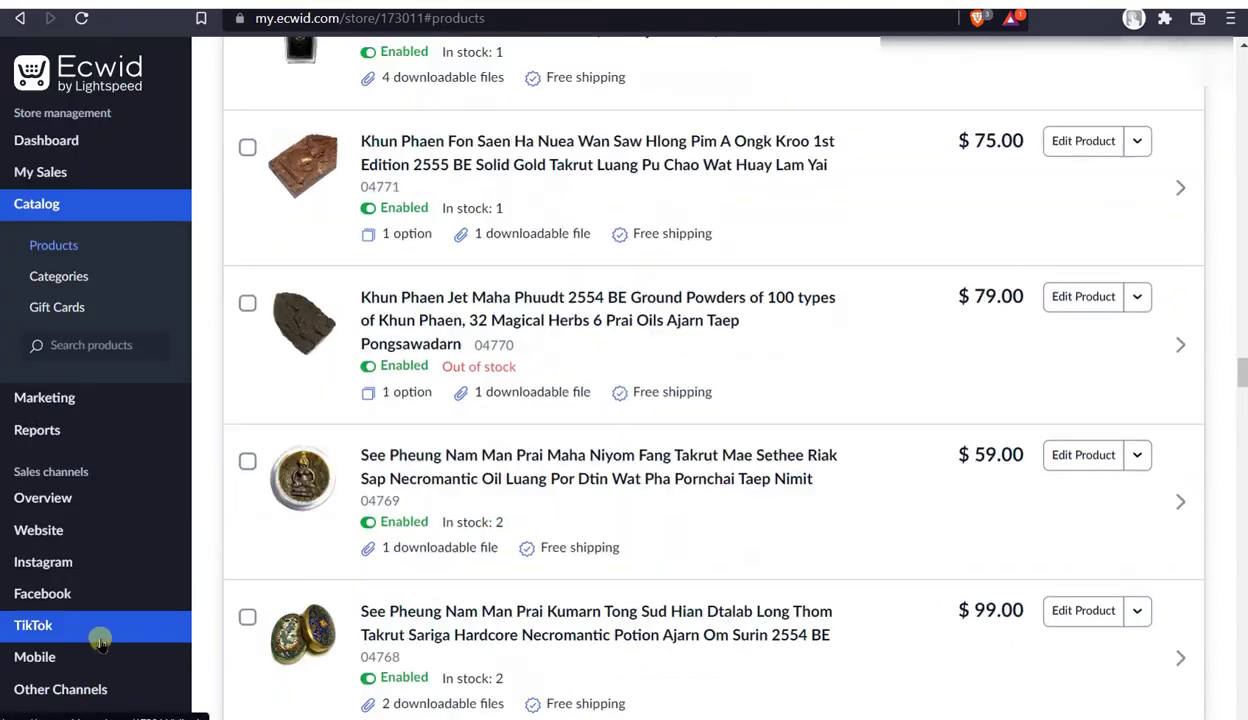
pyautogui.scroll(9, 100, 640)
pyautogui.scroll(-9, 103, 619)
pyautogui.scroll(3, 103, 594)
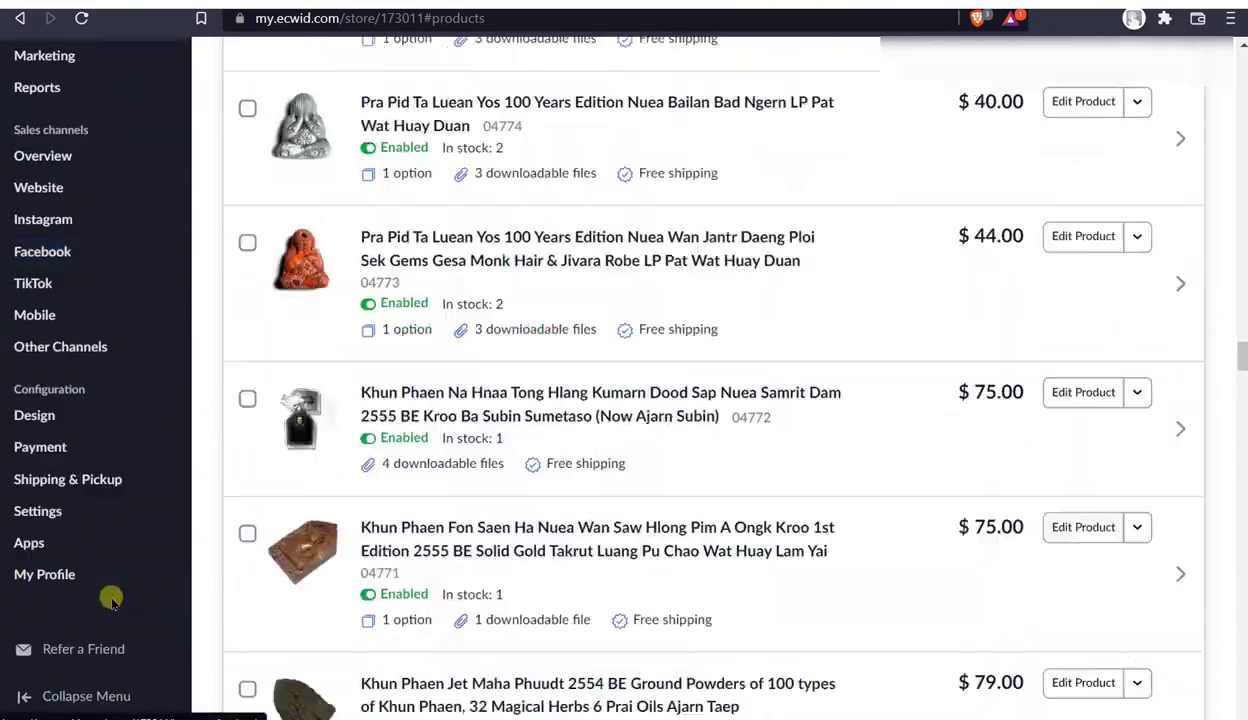
pyautogui.scroll(4, 111, 600)
pyautogui.scroll(2, 112, 600)
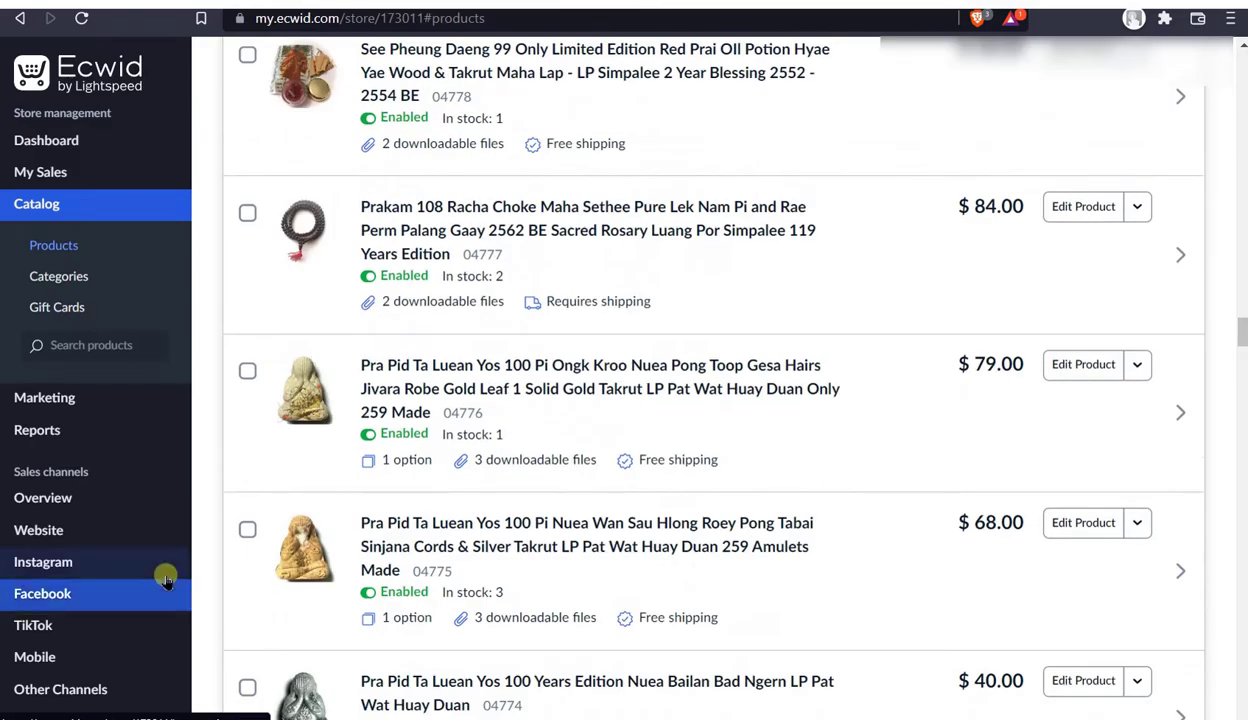
pyautogui.scroll(-19, 165, 577)
pyautogui.scroll(-8, 375, 515)
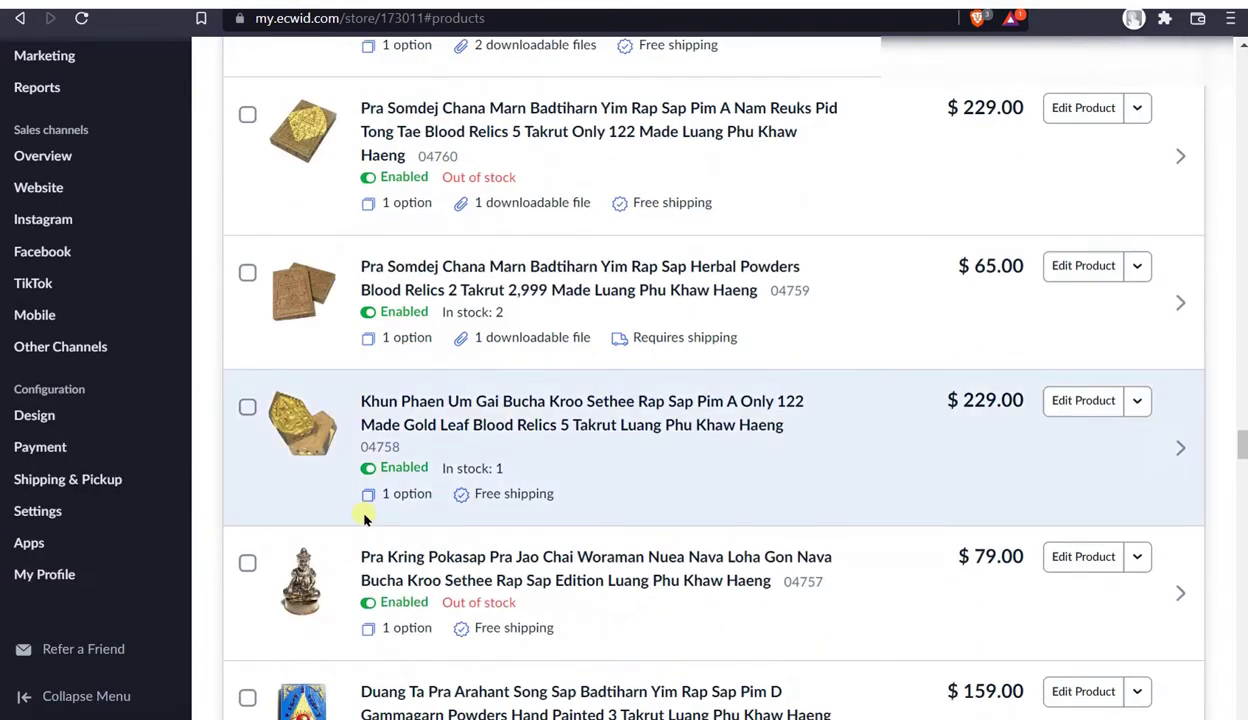
pyautogui.scroll(20, 362, 516)
pyautogui.scroll(-4, 42, 502)
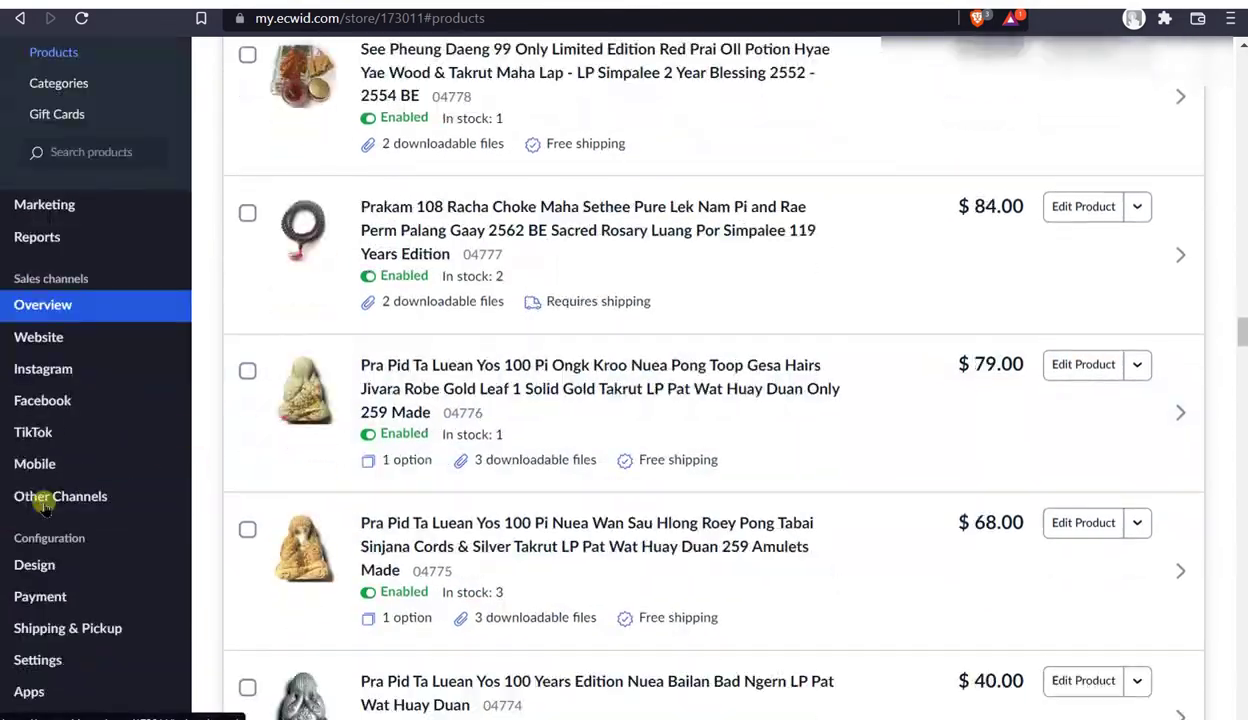
pyautogui.scroll(5, 42, 502)
pyautogui.scroll(-5, 50, 505)
pyautogui.scroll(5, 57, 505)
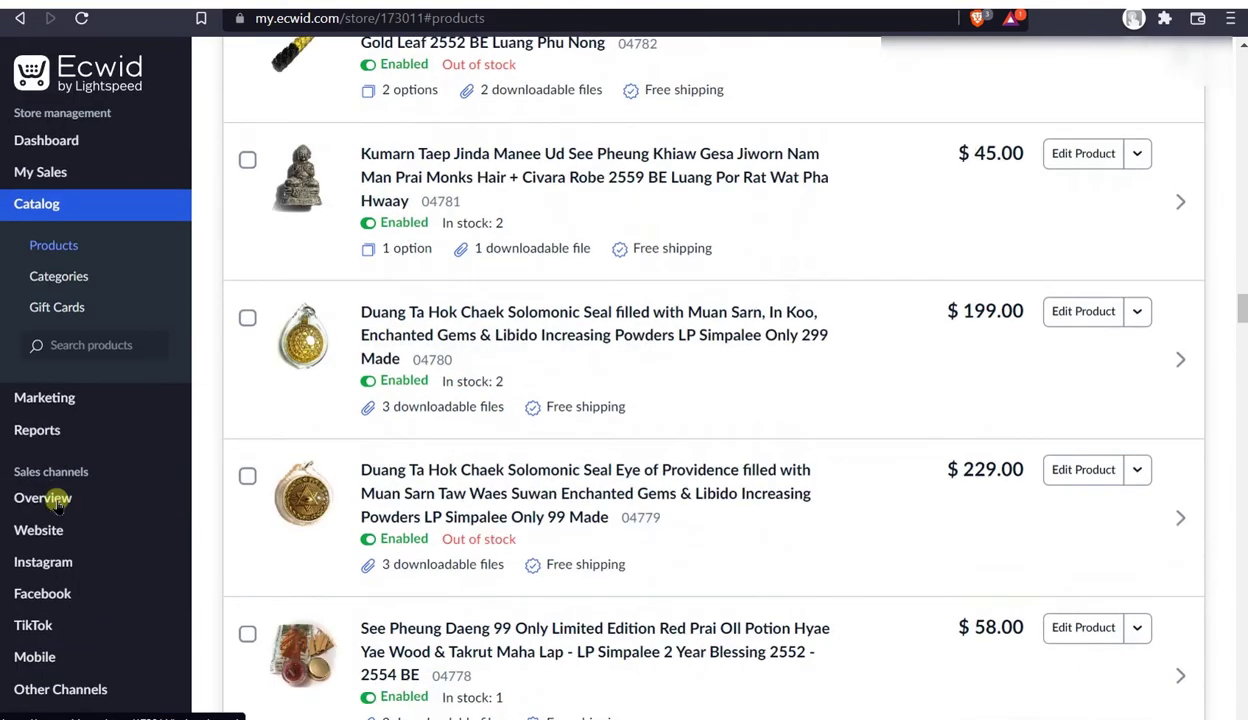
pyautogui.scroll(6, 190, 498)
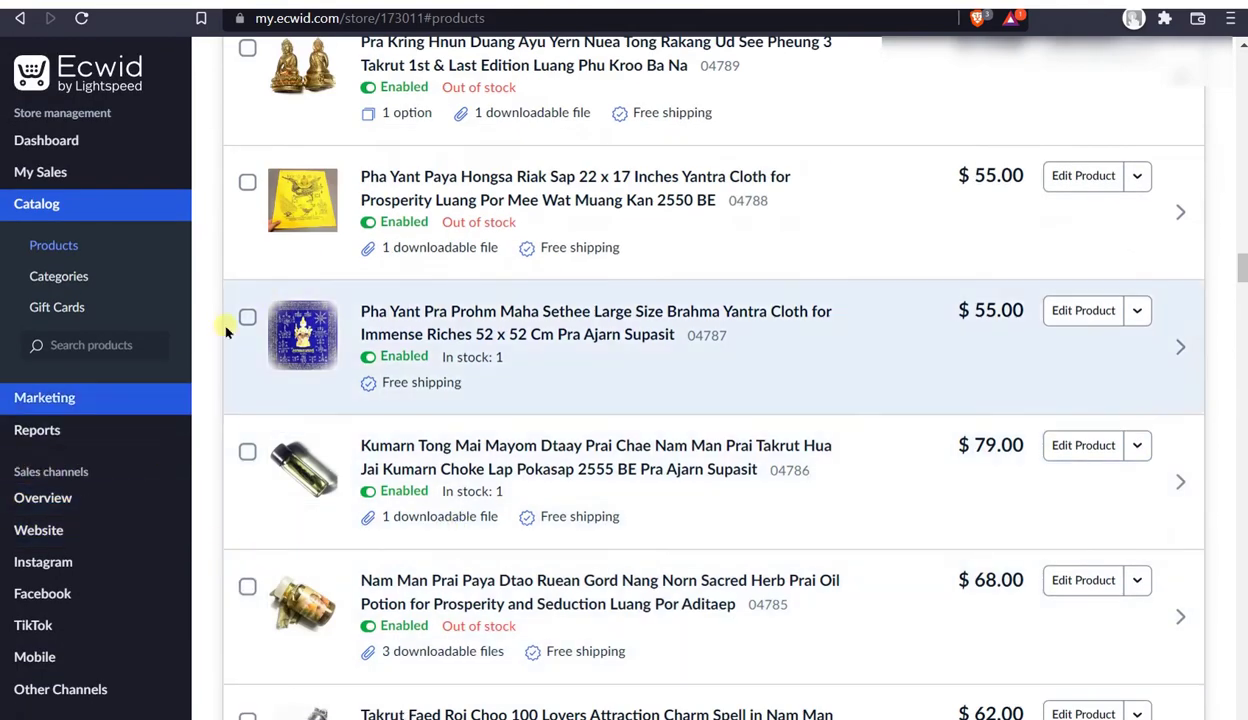
# - Examine the full product list and the page navigation, export, import, bulk update and delete tools below it
pyautogui.scroll(-7, 697, 365)
pyautogui.scroll(-20, 697, 365)
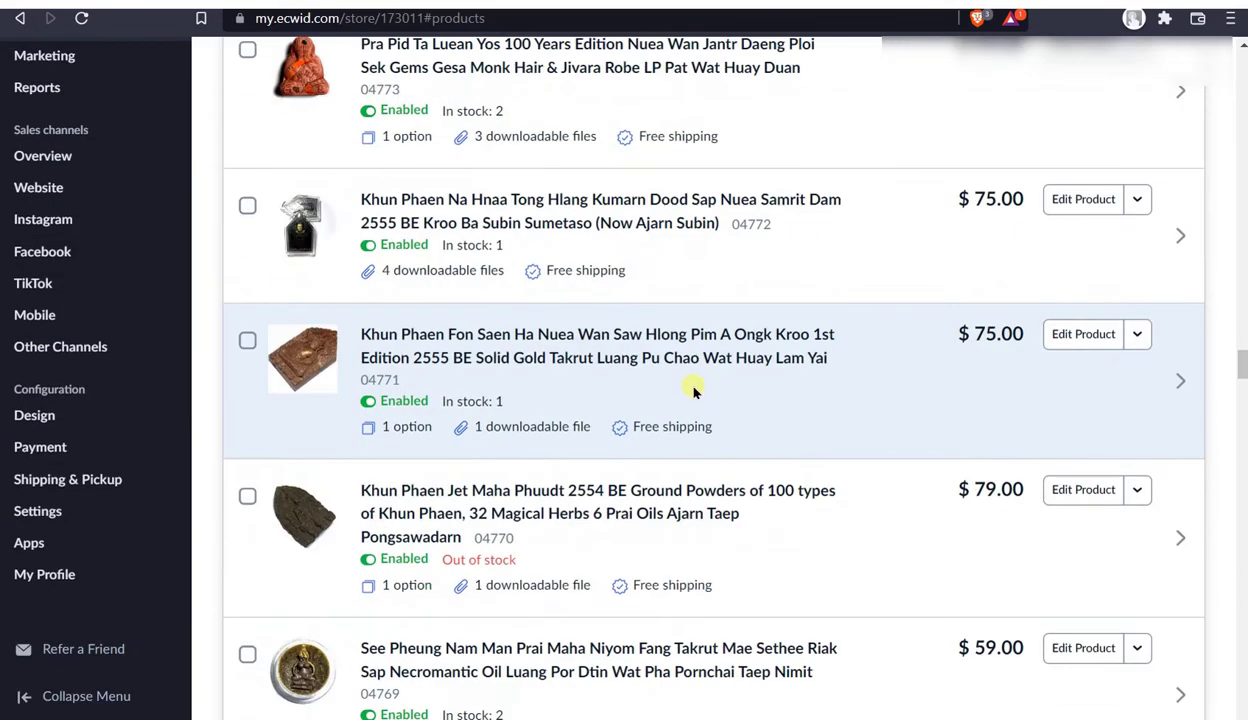
pyautogui.scroll(-10, 690, 422)
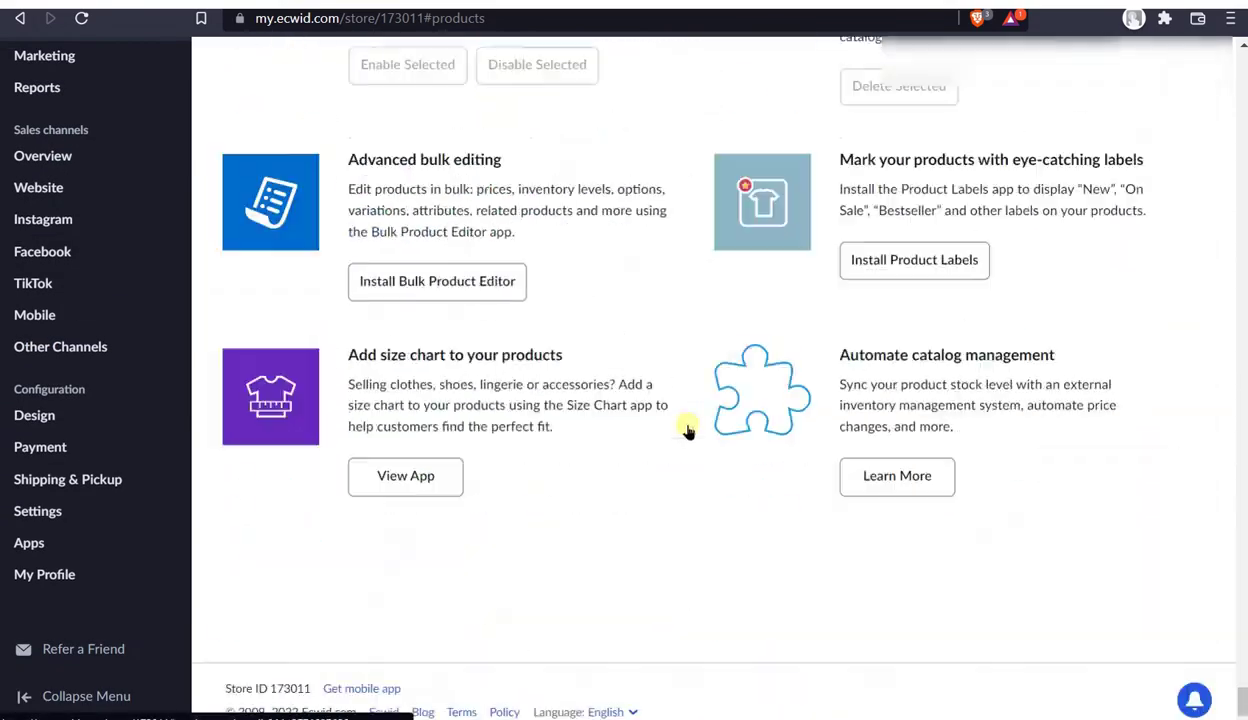
pyautogui.scroll(2, 672, 446)
pyautogui.scroll(-2, 671, 450)
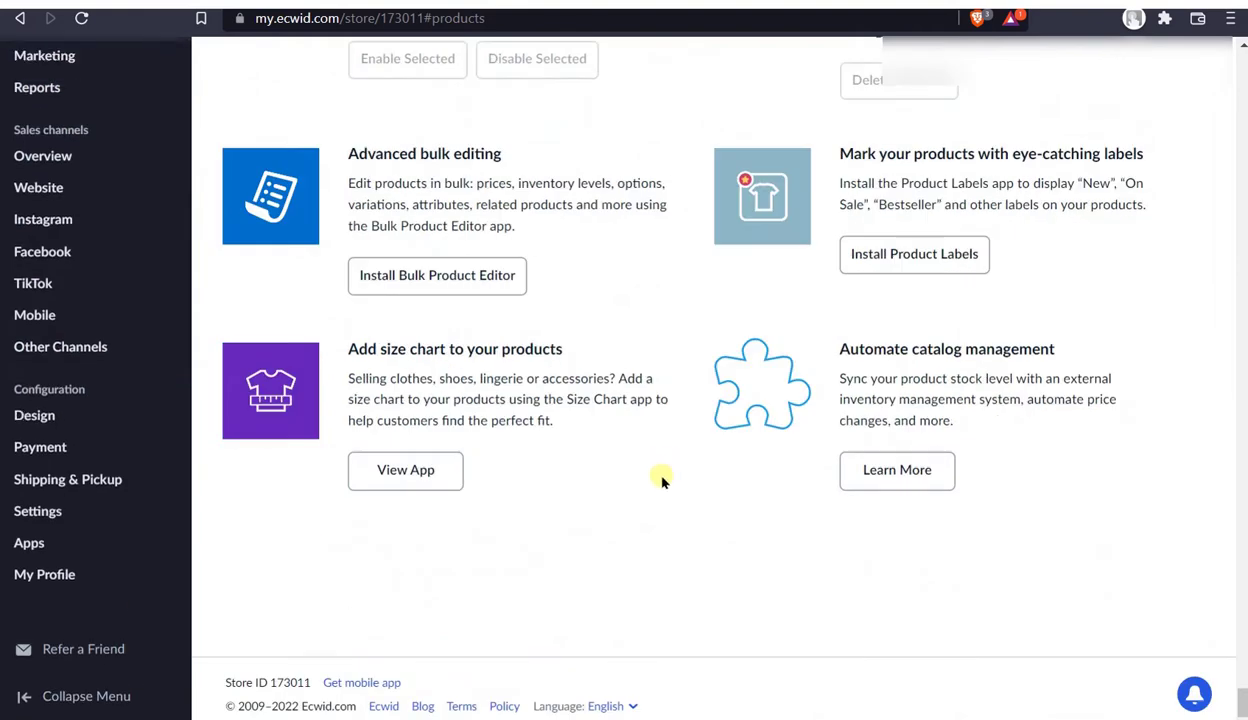
pyautogui.scroll(5, 661, 481)
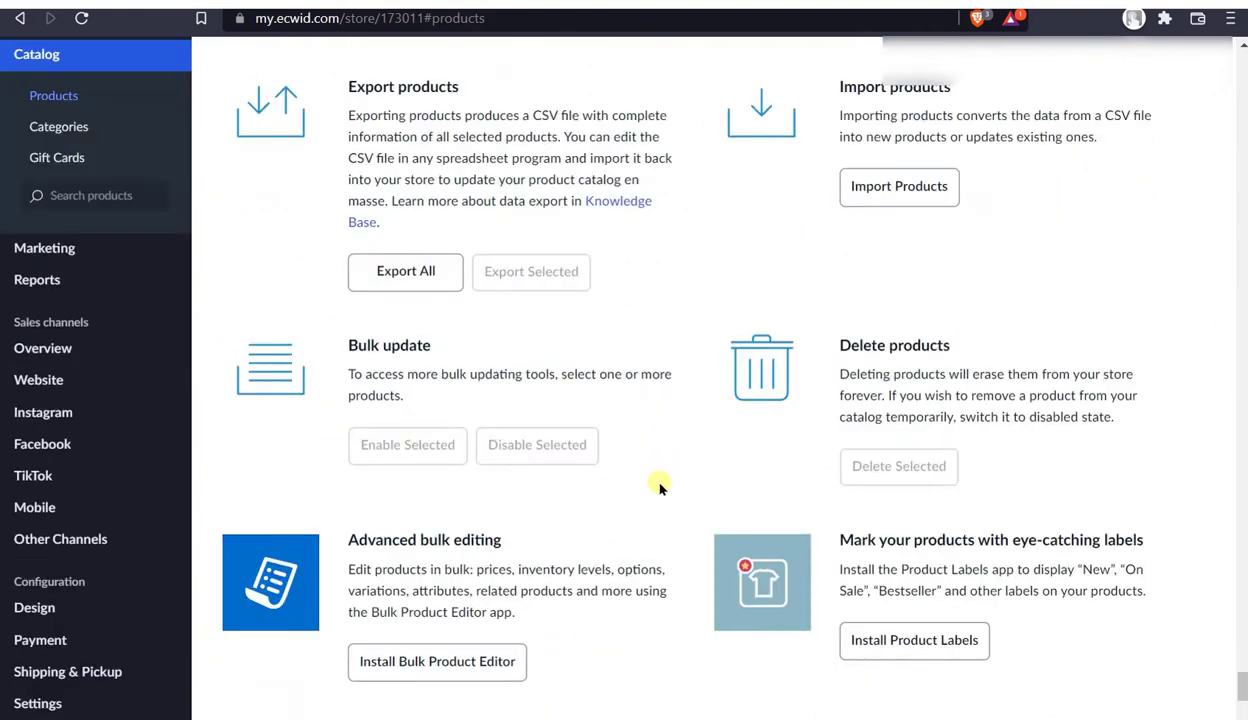
pyautogui.scroll(-5, 660, 487)
pyautogui.scroll(10, 660, 487)
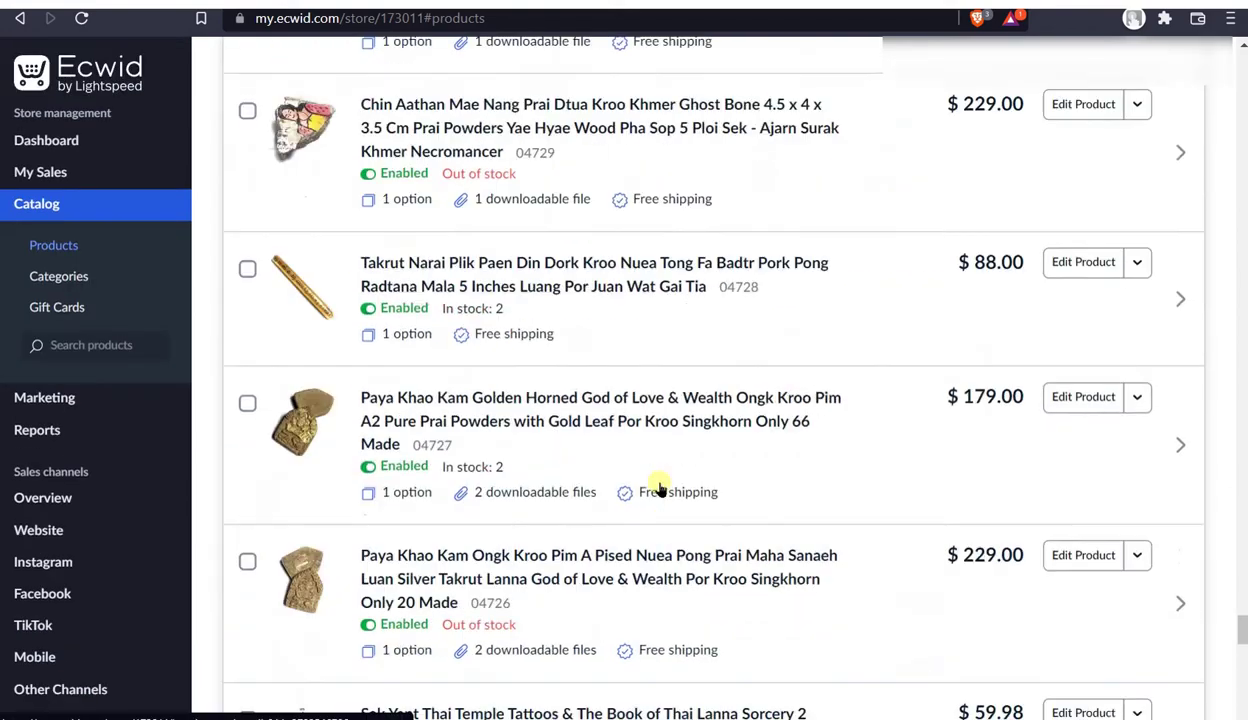
pyautogui.scroll(-8, 660, 487)
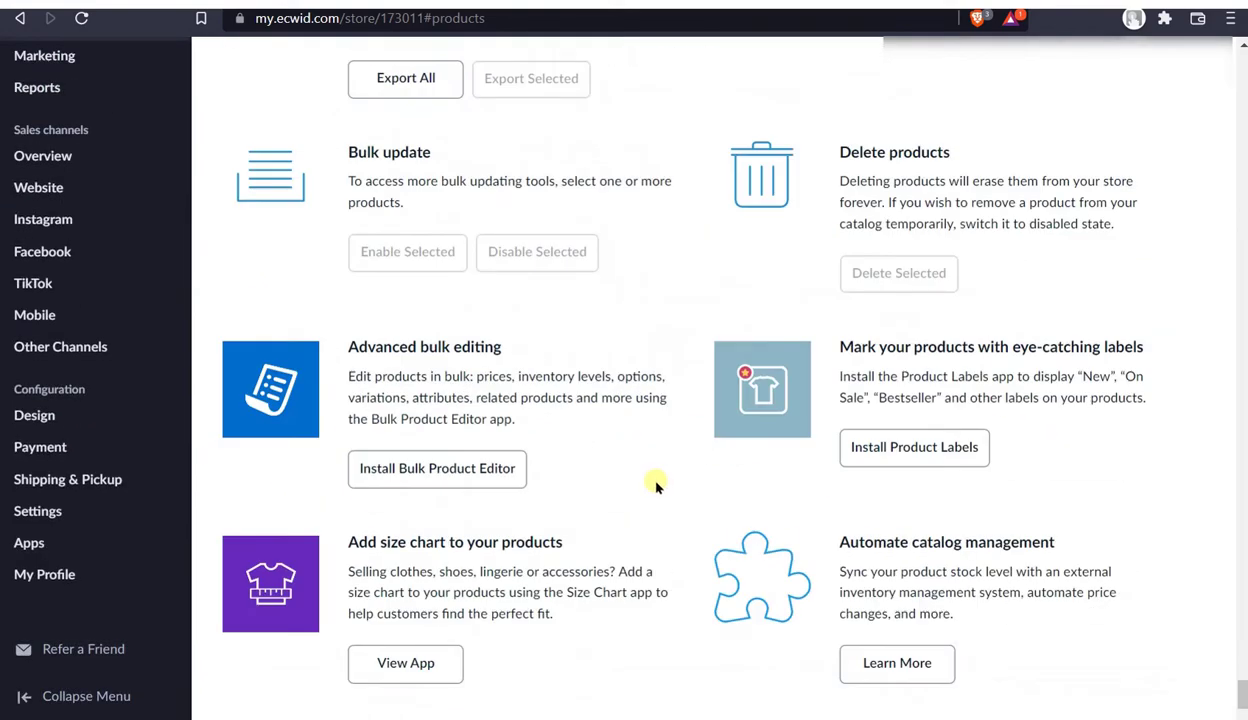
pyautogui.scroll(7, 685, 436)
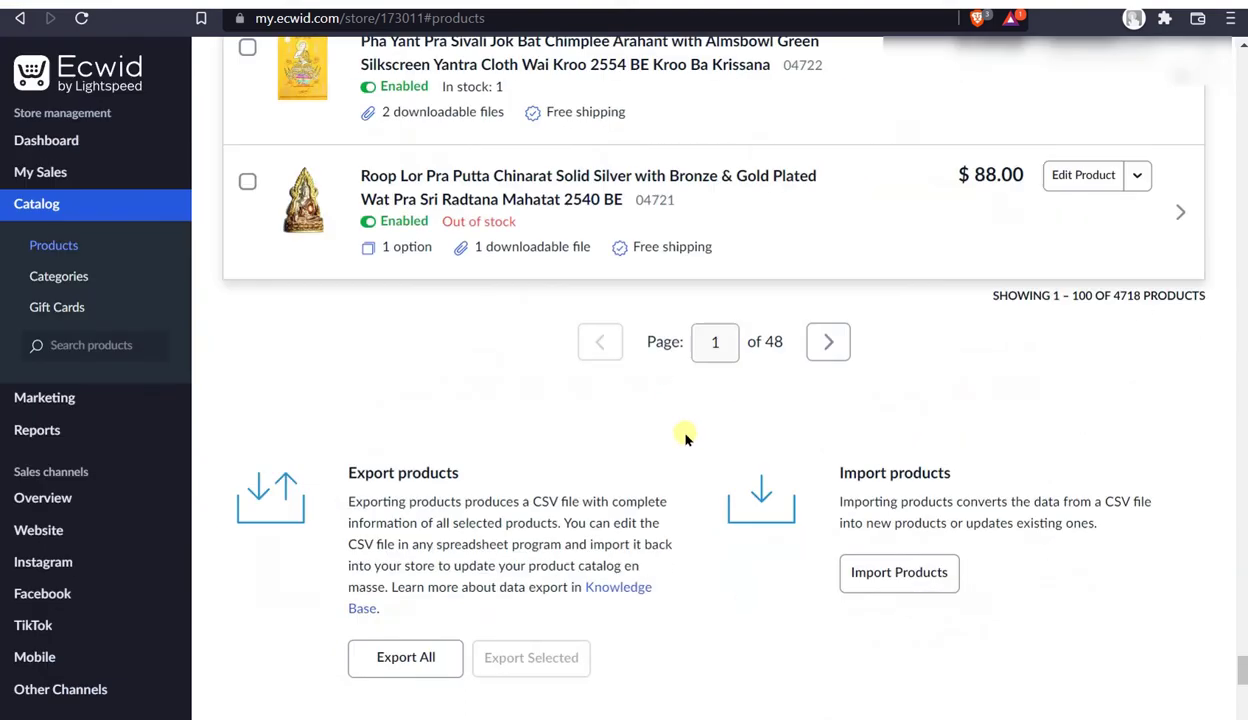
pyautogui.scroll(8, 685, 436)
pyautogui.scroll(-17, 686, 445)
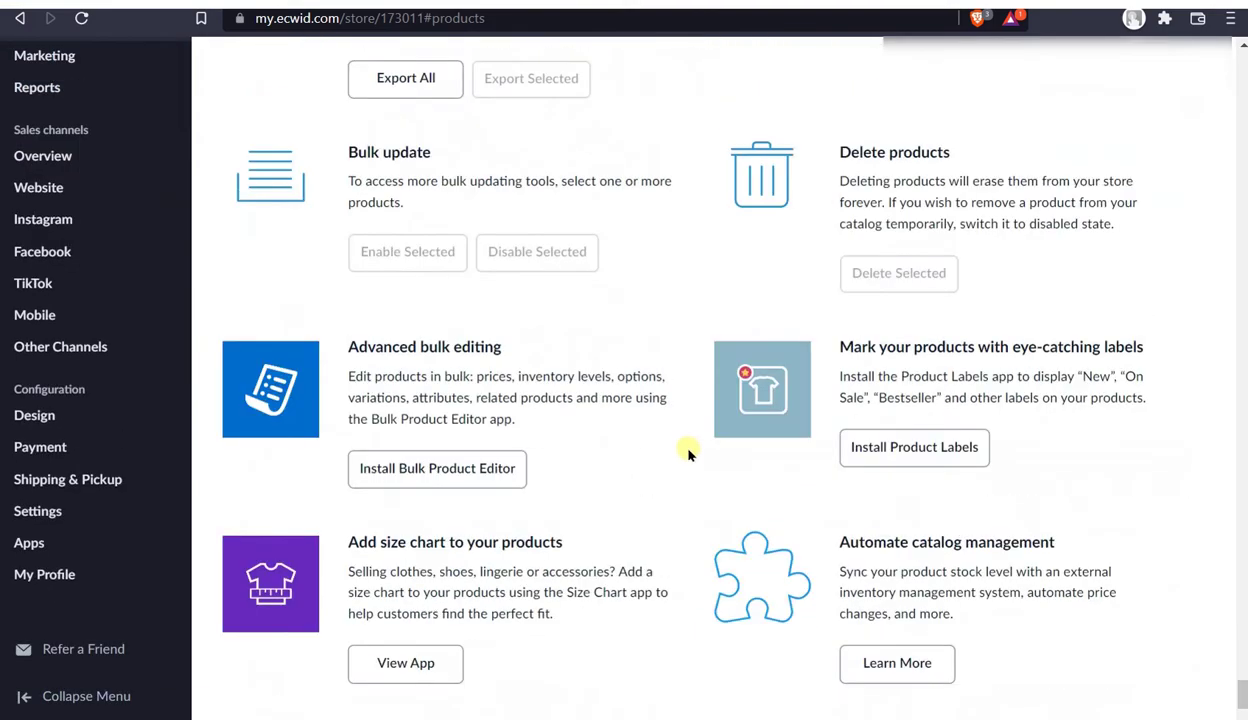
pyautogui.moveTo(1211, 683); pyautogui.dragTo(1165, 22)
pyautogui.scroll(-20, 1170, 92)
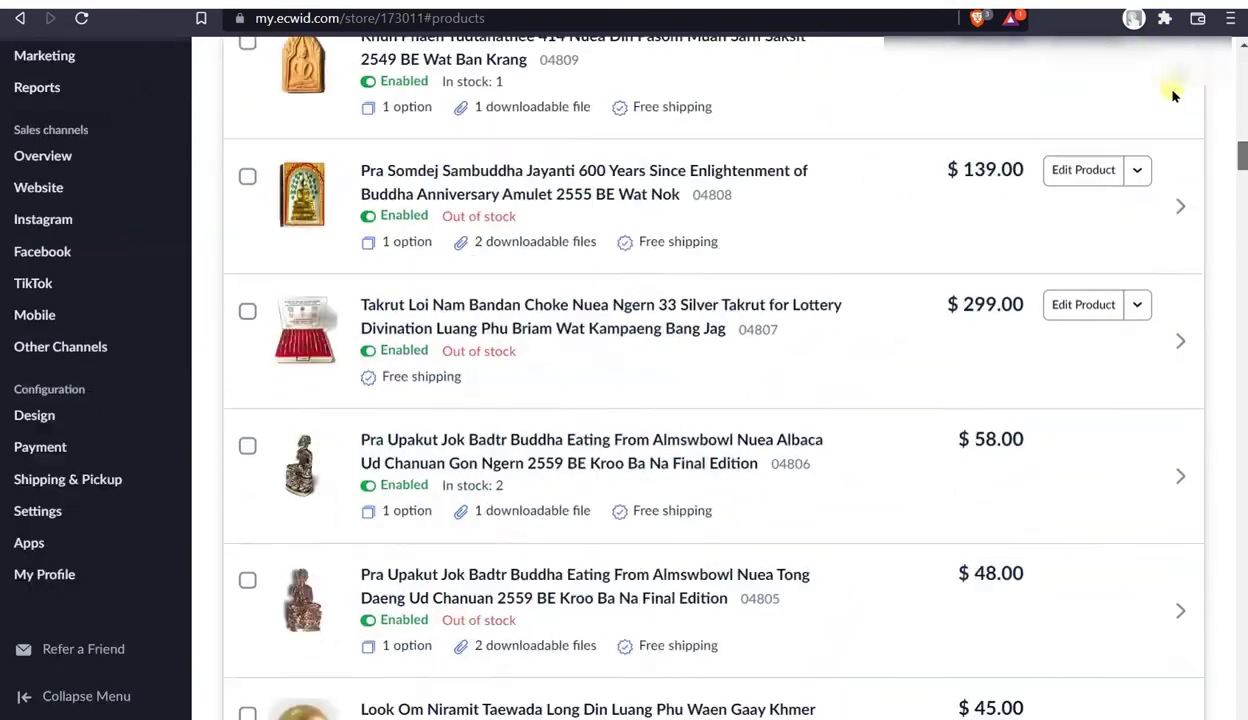
pyautogui.scroll(20, 990, 125)
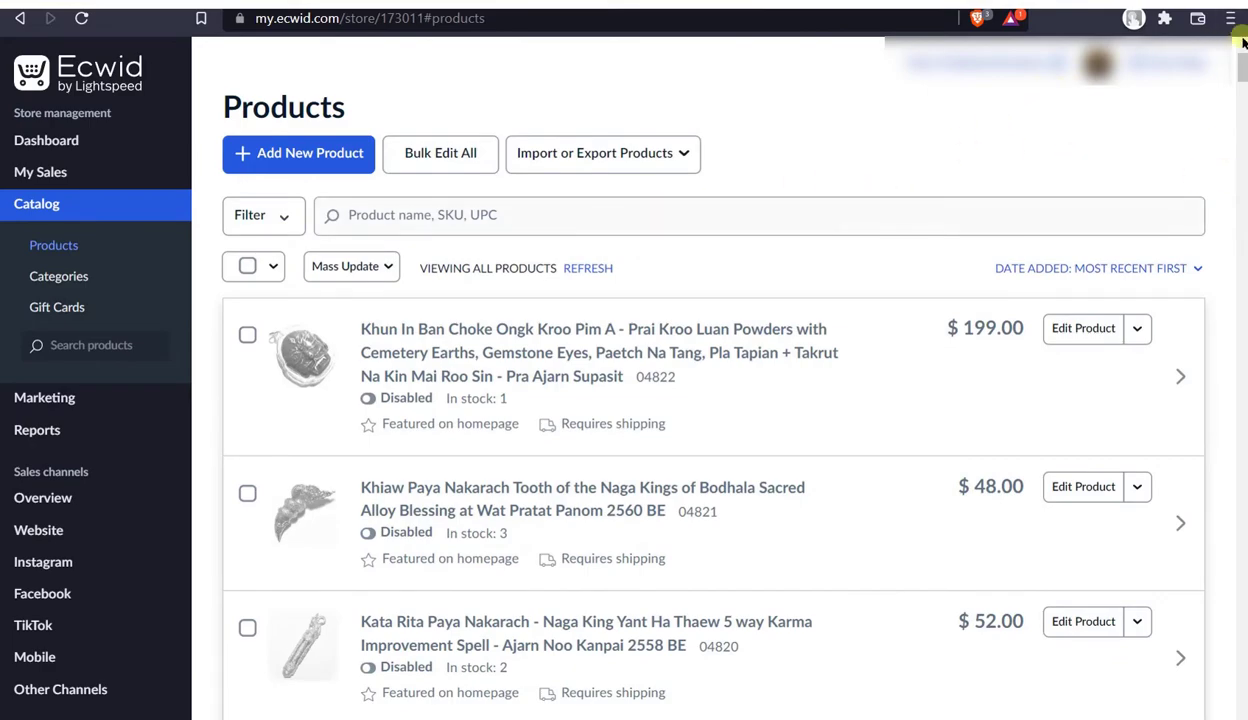
pyautogui.moveTo(1240, 68); pyautogui.dragTo(1241, 678)
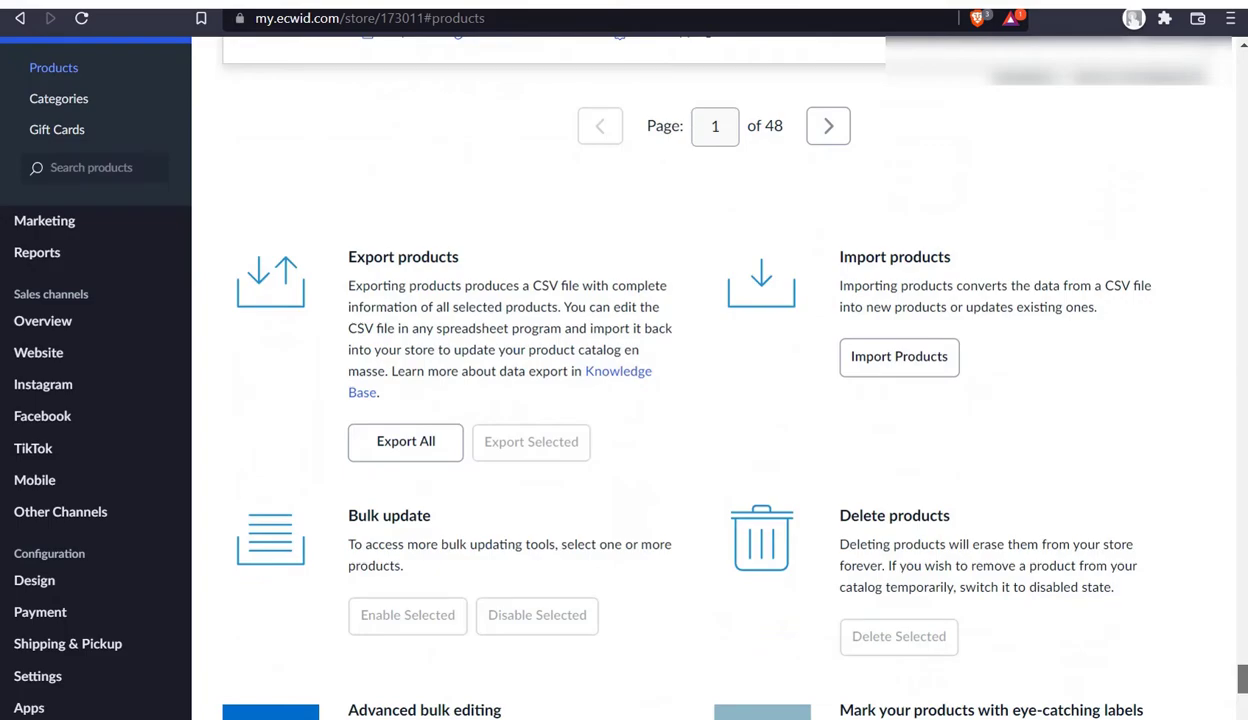
pyautogui.moveTo(1241, 678); pyautogui.dragTo(1241, 65)
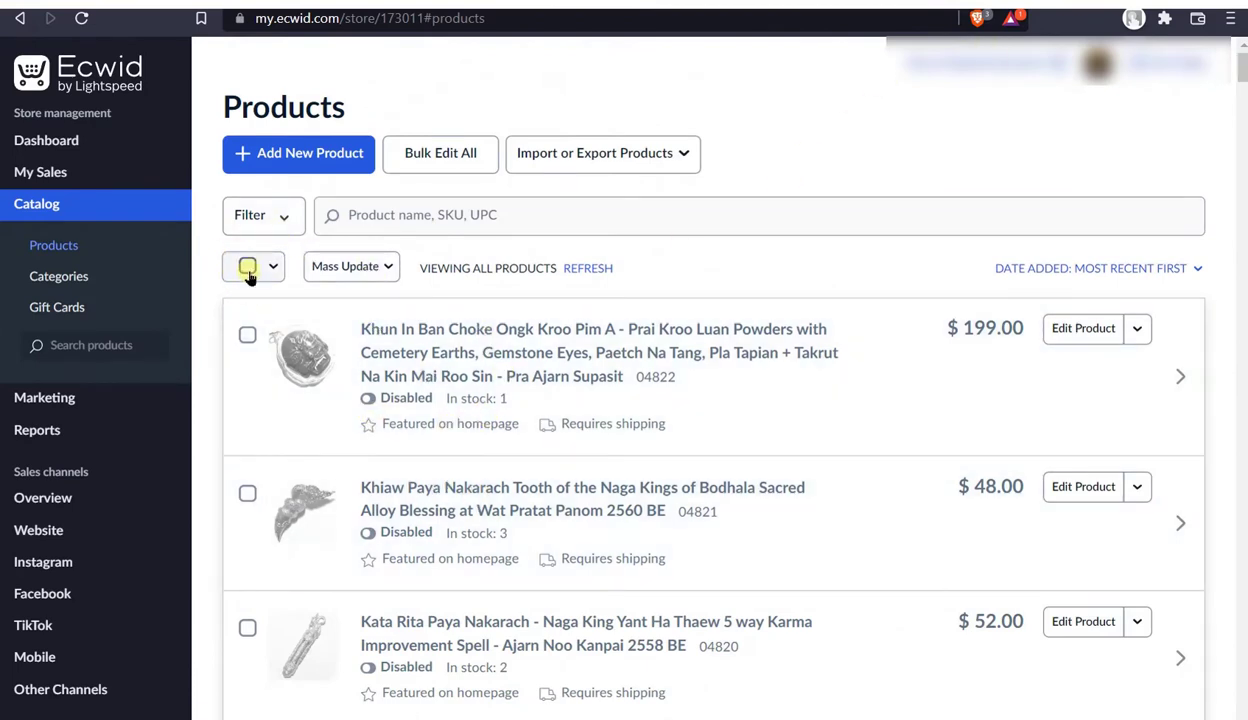
# - Try out selecting all products on the current page, check the All and None selection options, and clear the selection
pyautogui.click(247, 266)
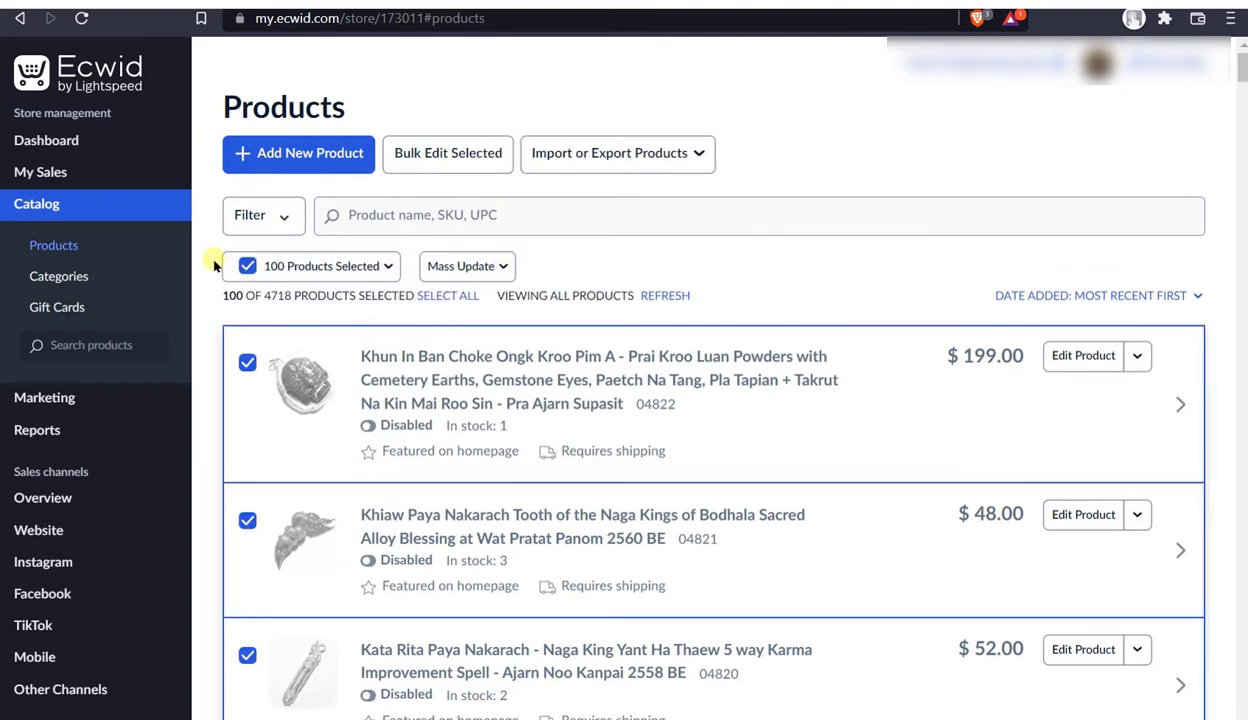
pyautogui.click(247, 267)
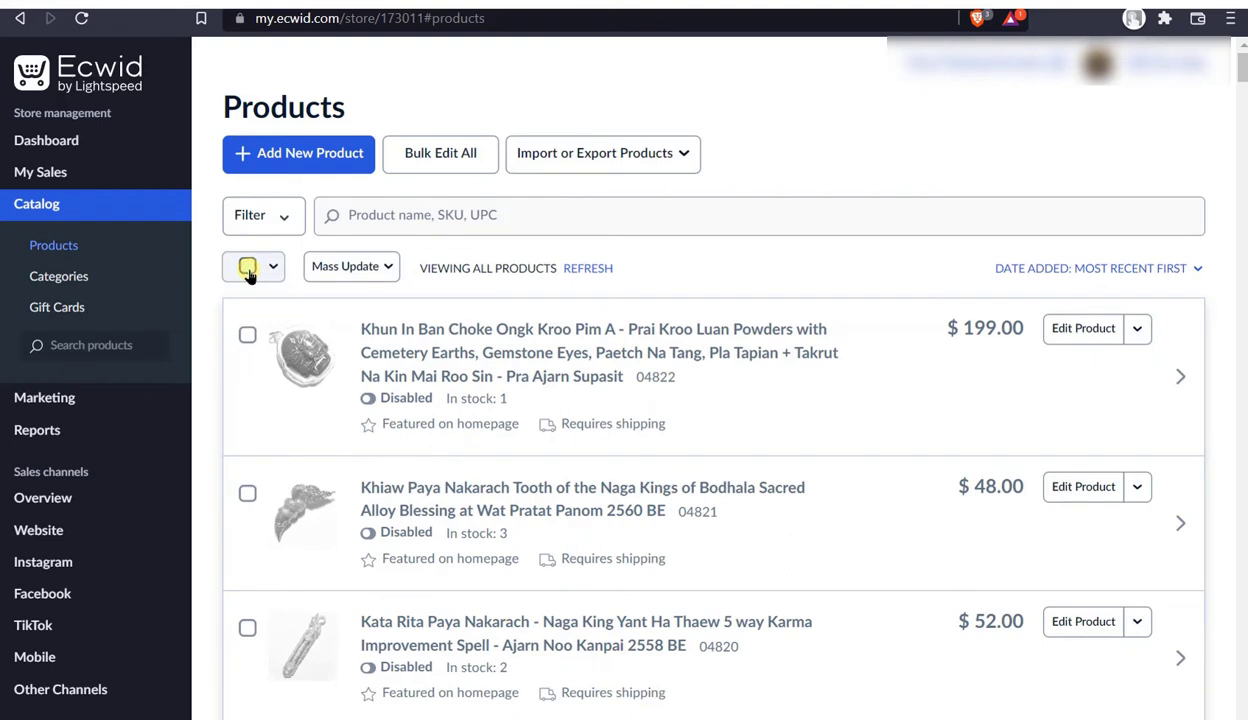
pyautogui.click(248, 270)
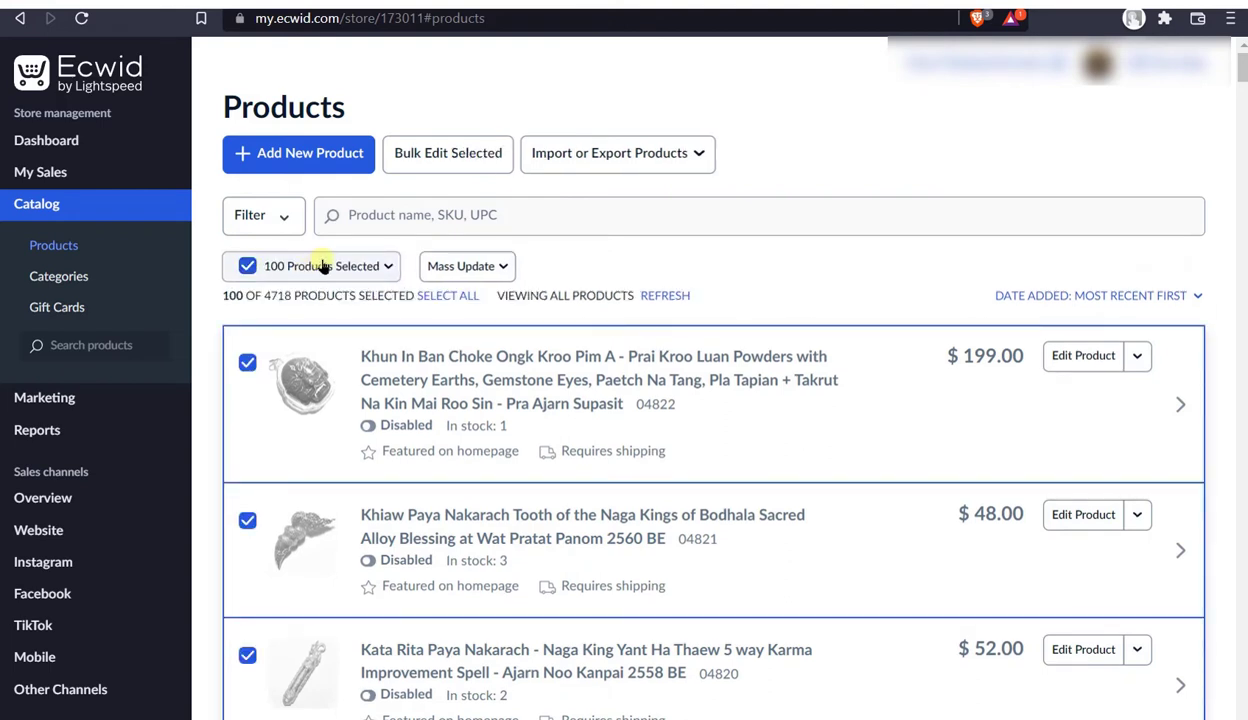
pyautogui.click(388, 266)
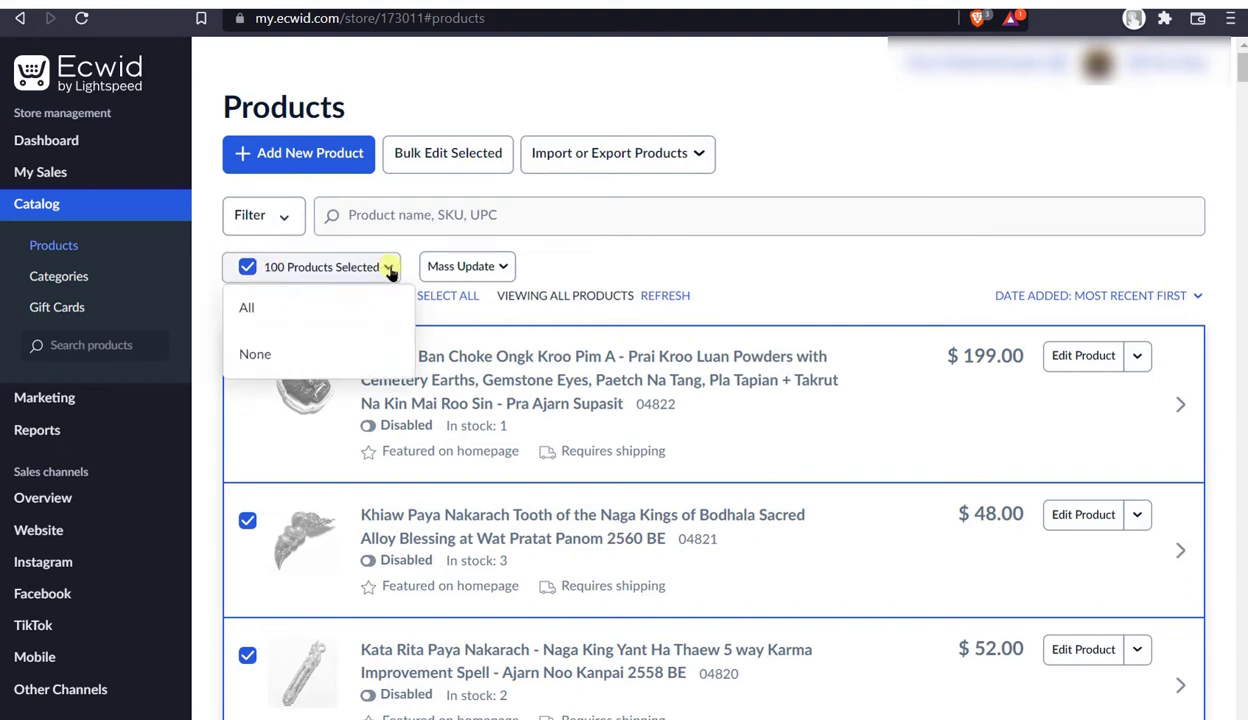
pyautogui.click(392, 267)
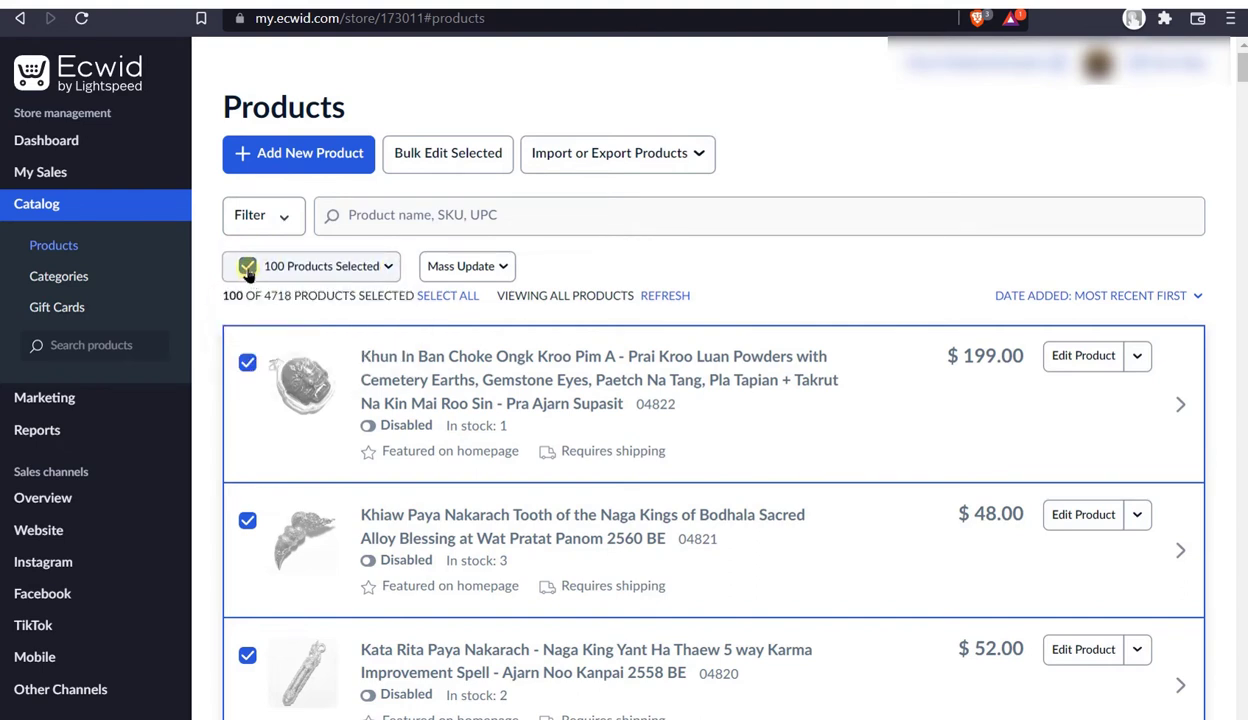
pyautogui.click(246, 267)
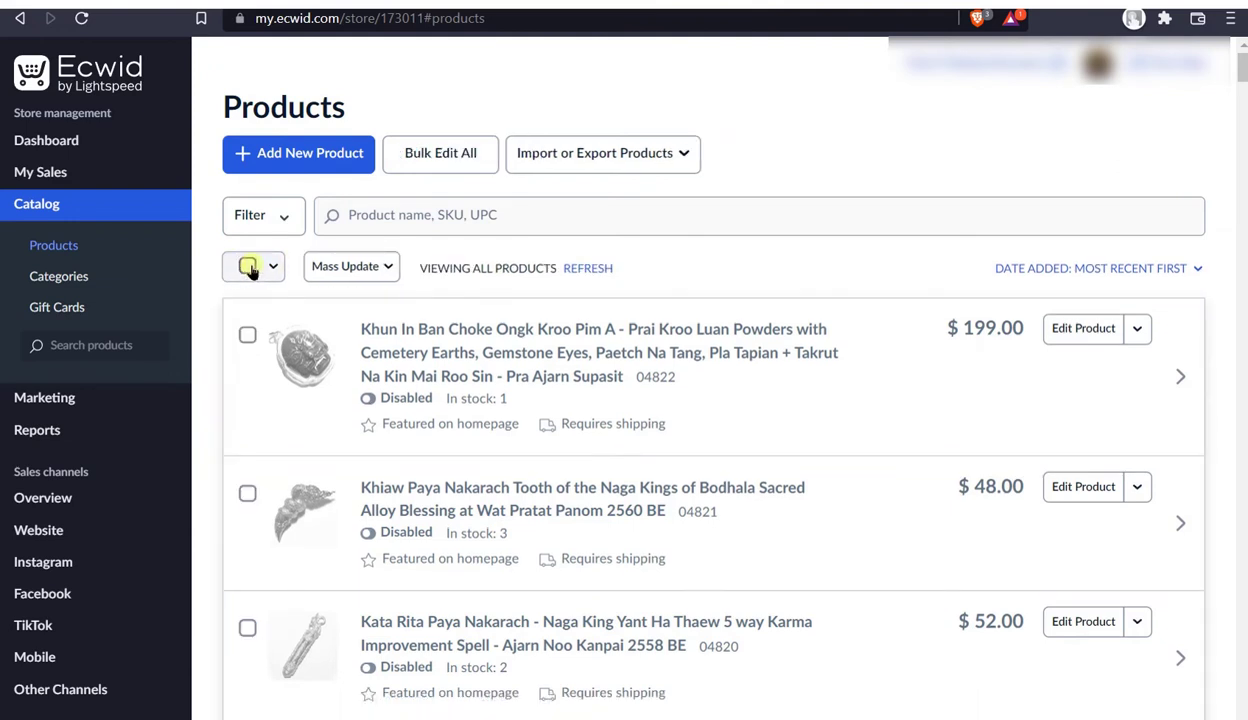
# - Try out selecting the whole page of products and individually the first two products, clearing the selection each time
pyautogui.click(248, 267)
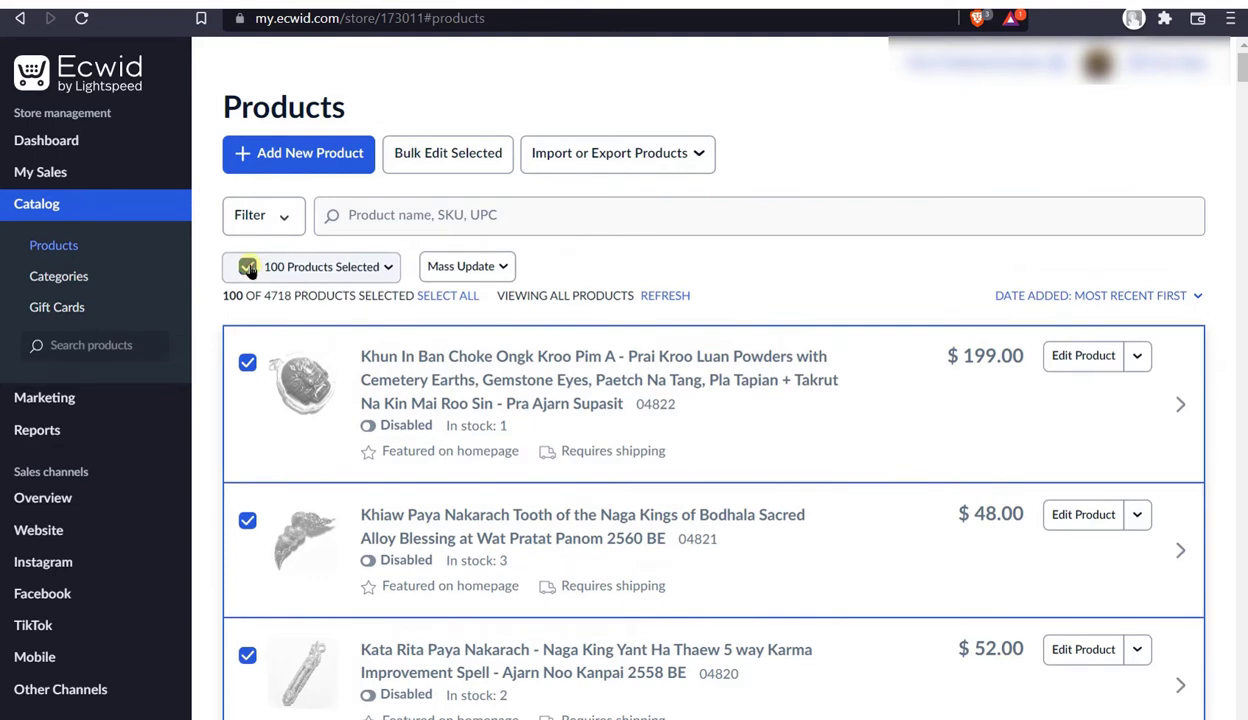
pyautogui.click(248, 267)
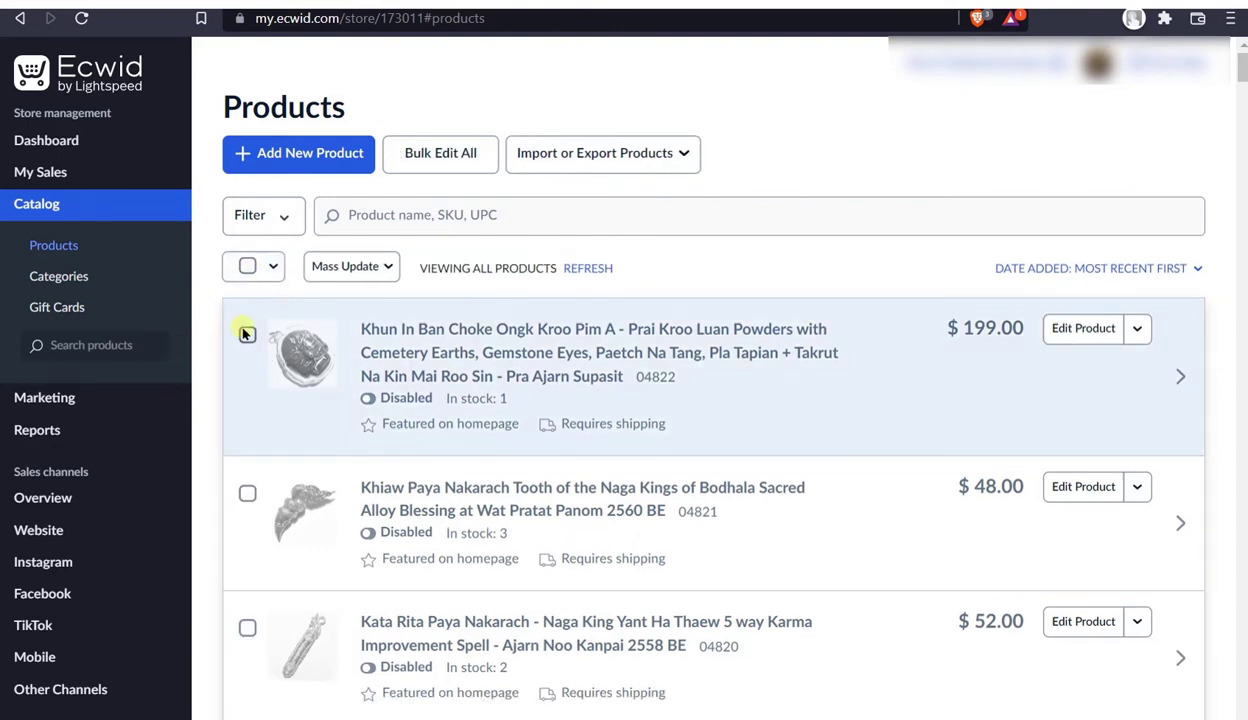
pyautogui.click(248, 335)
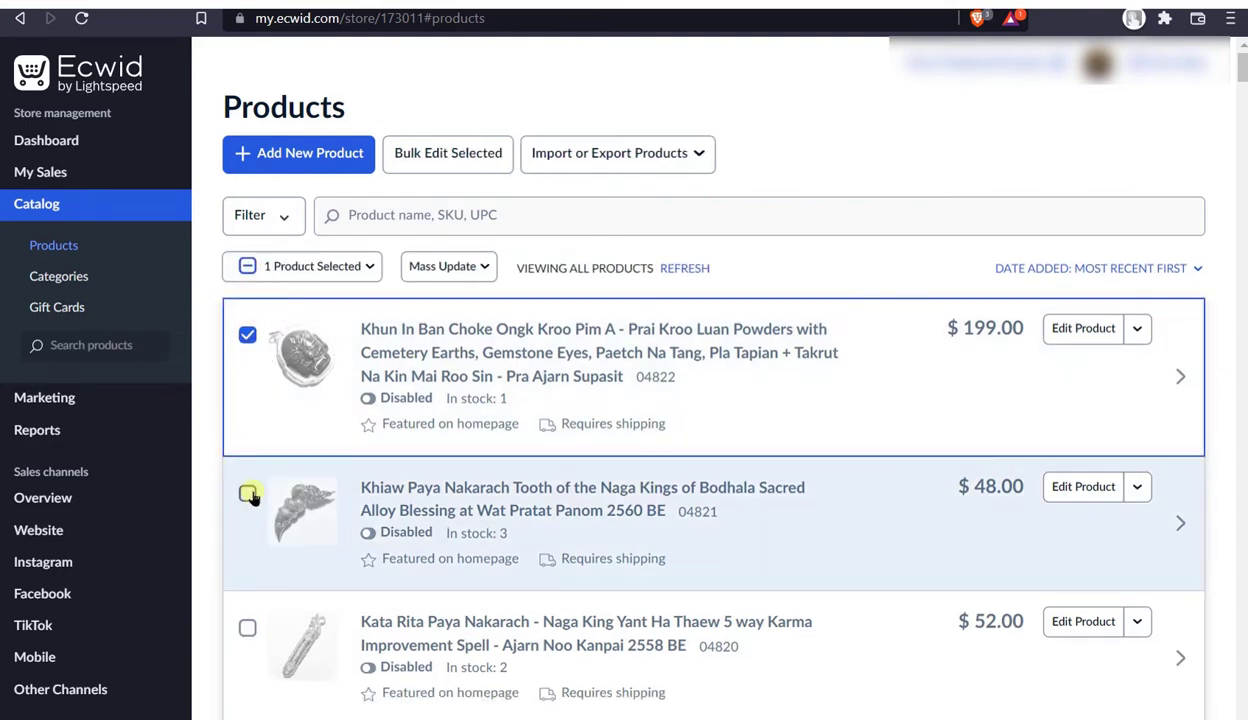
pyautogui.click(248, 494)
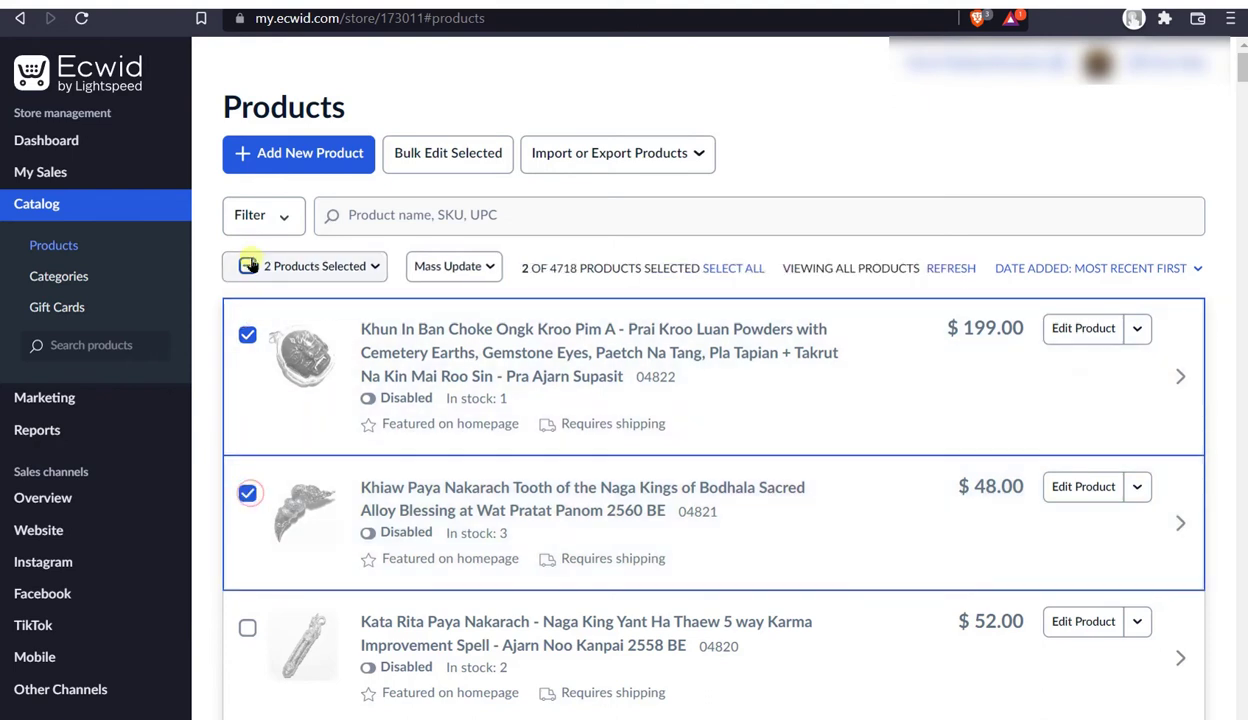
pyautogui.click(280, 266)
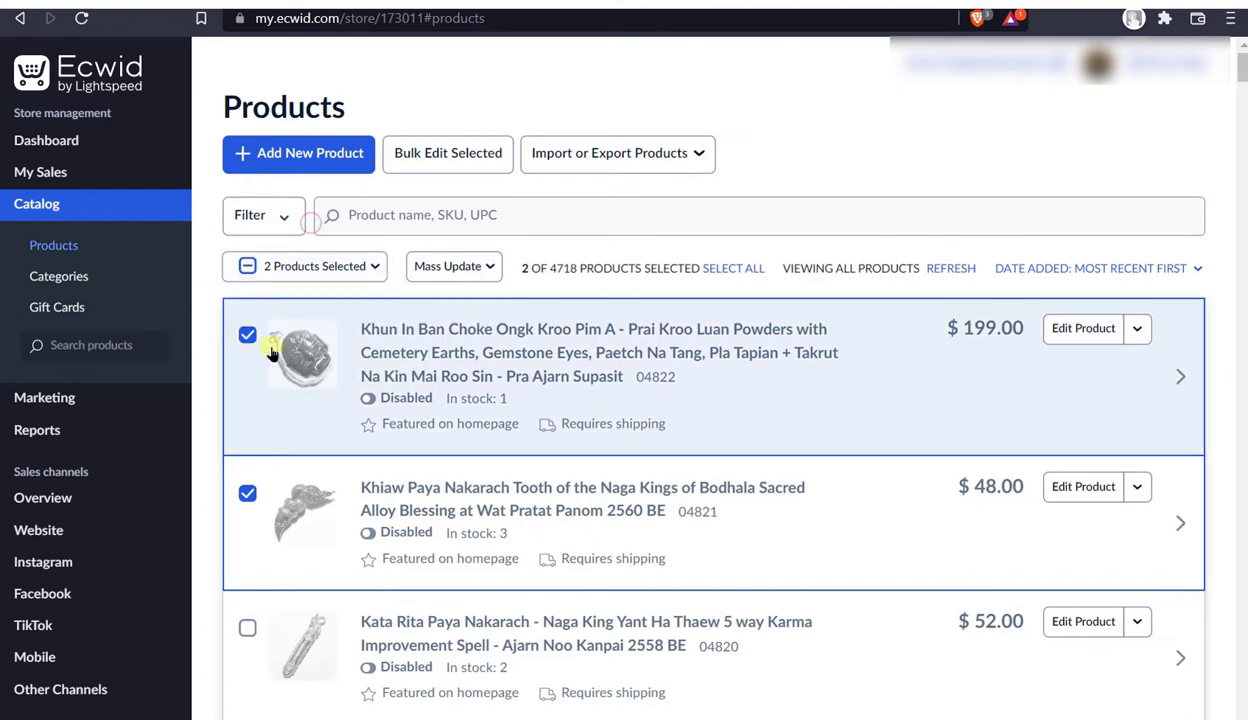
pyautogui.click(244, 334)
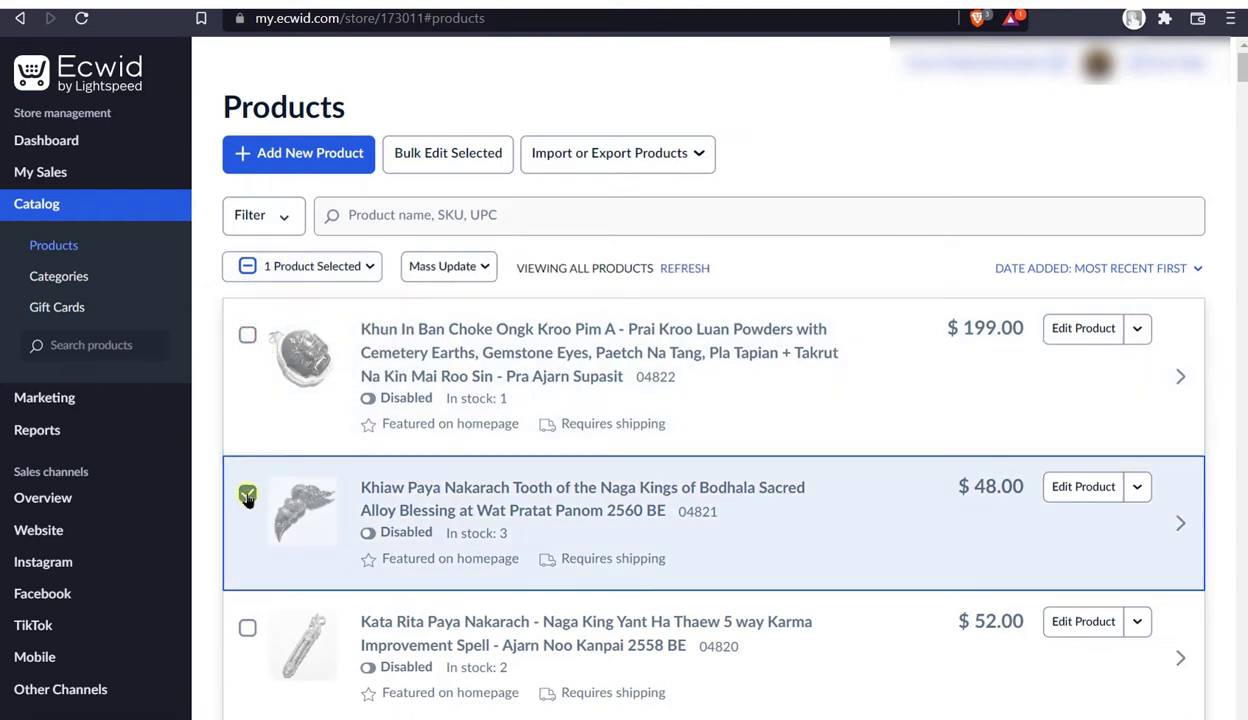
pyautogui.click(246, 493)
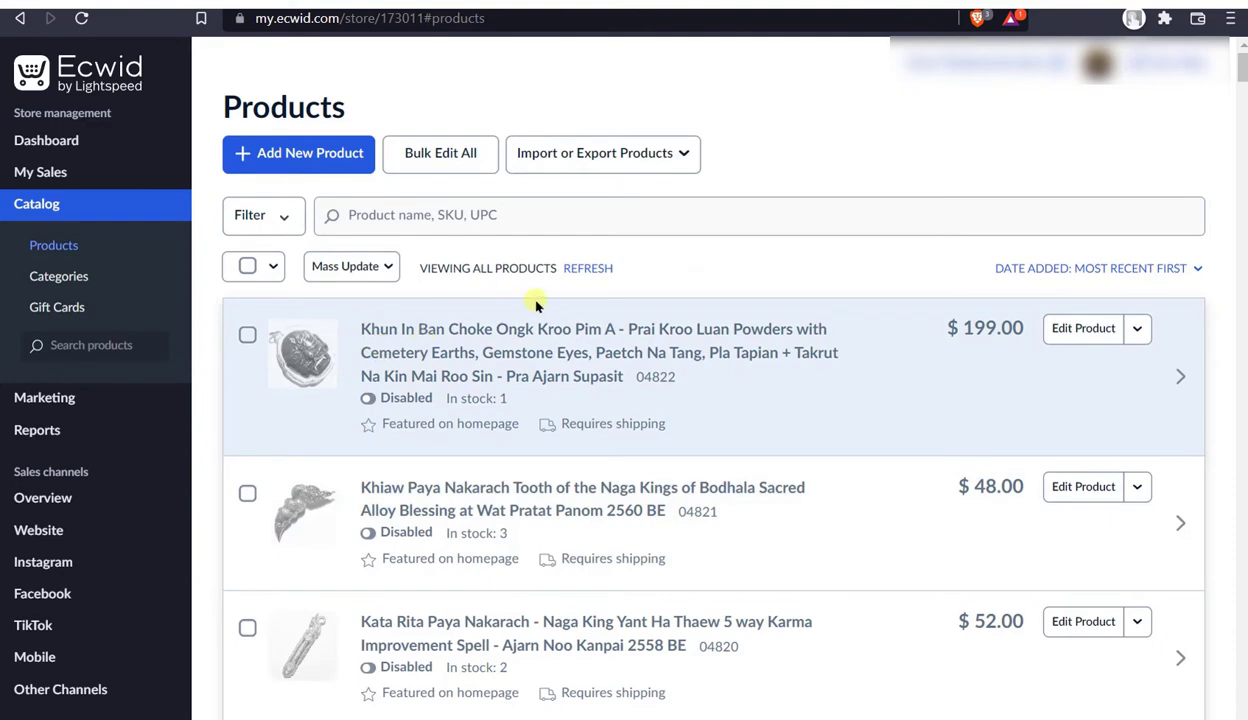
# - Open the Hwaen Rahu Hnuea Duang 2560 BE Magic Ring product for editing and show its related products
pyautogui.scroll(-7, 689, 511)
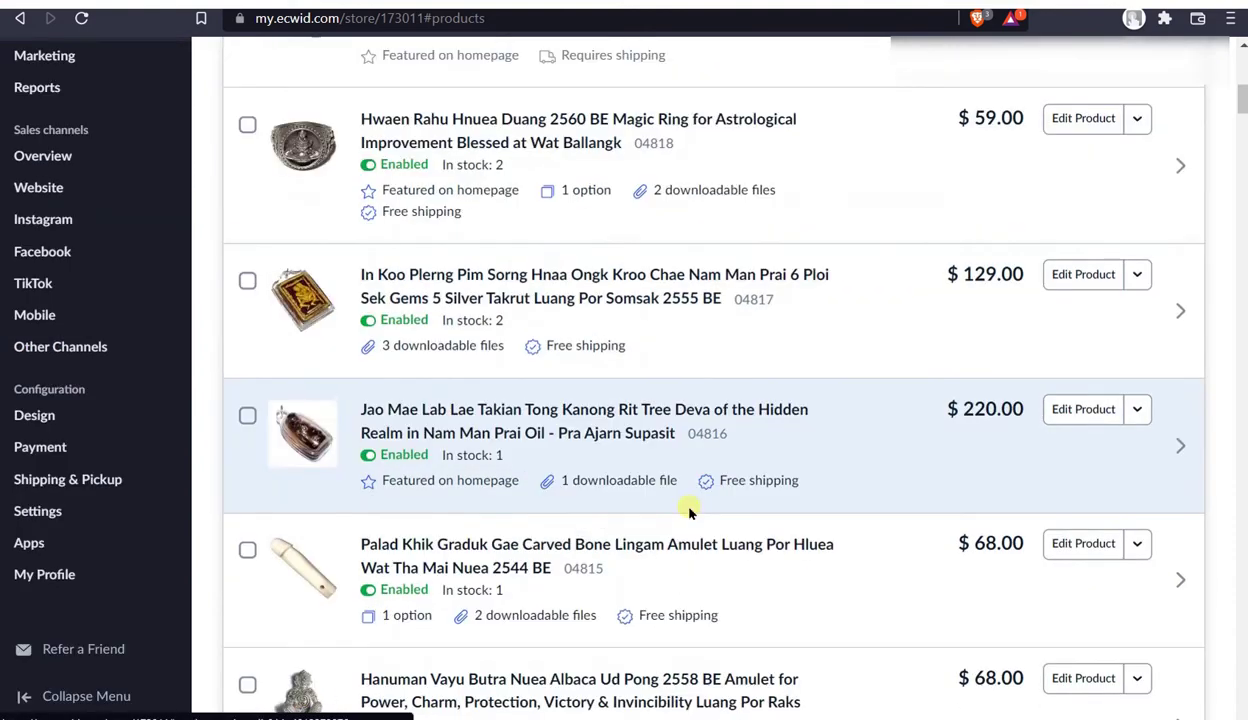
pyautogui.scroll(-4, 689, 511)
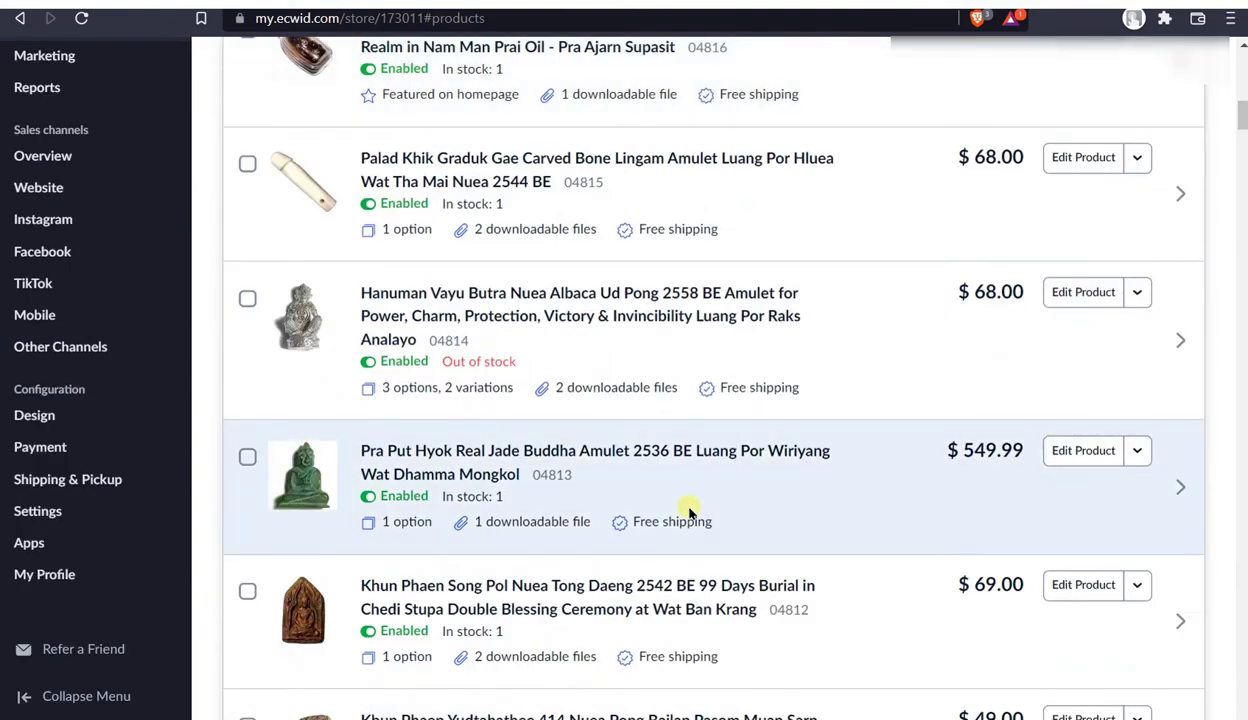
pyautogui.scroll(4, 689, 511)
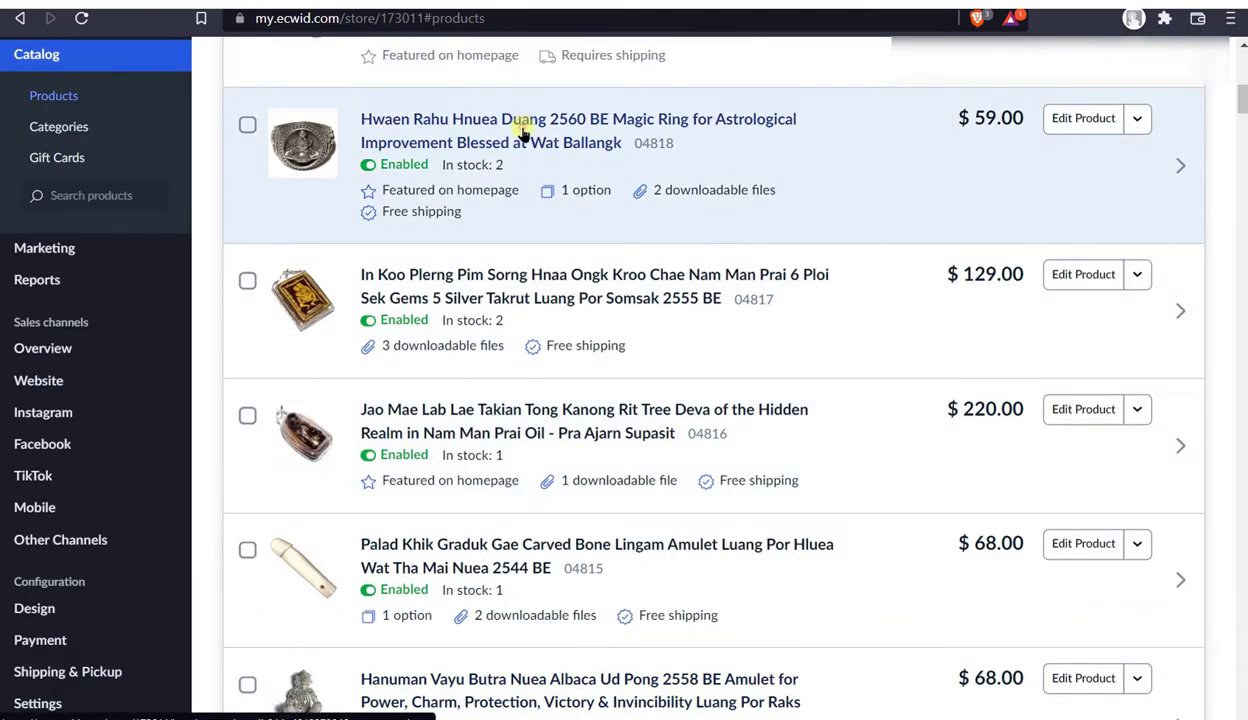
pyautogui.click(521, 133)
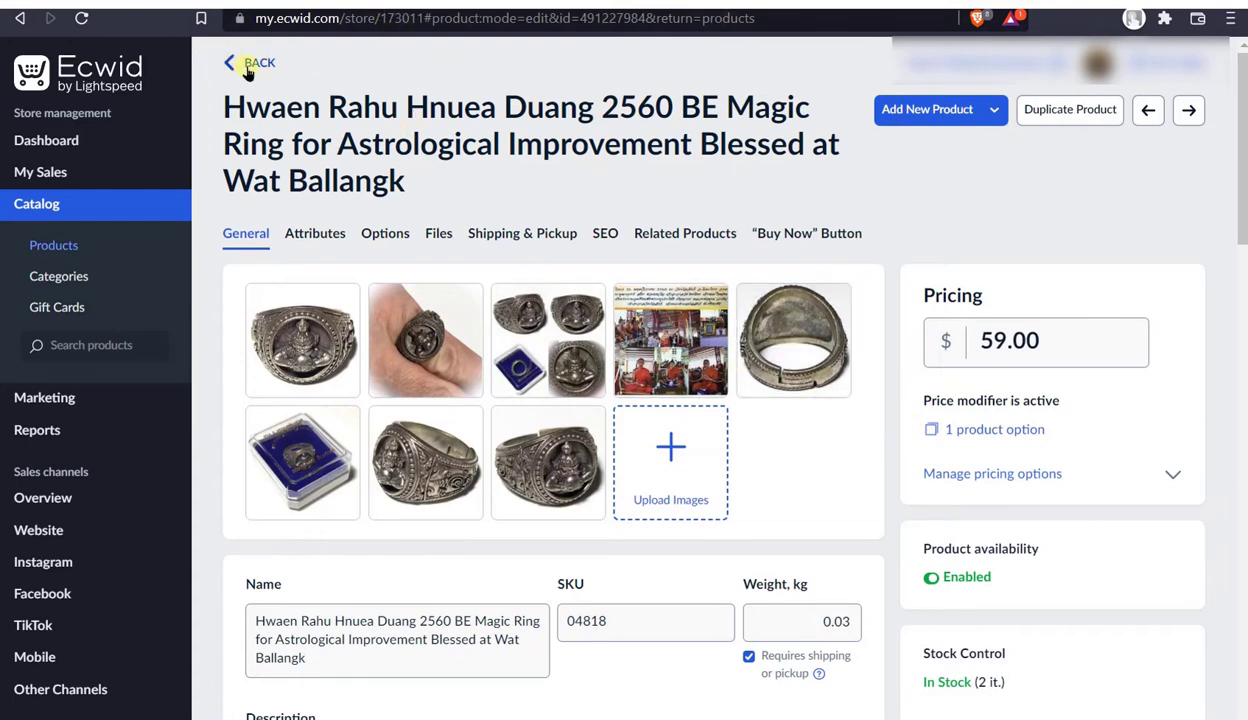
pyautogui.click(676, 231)
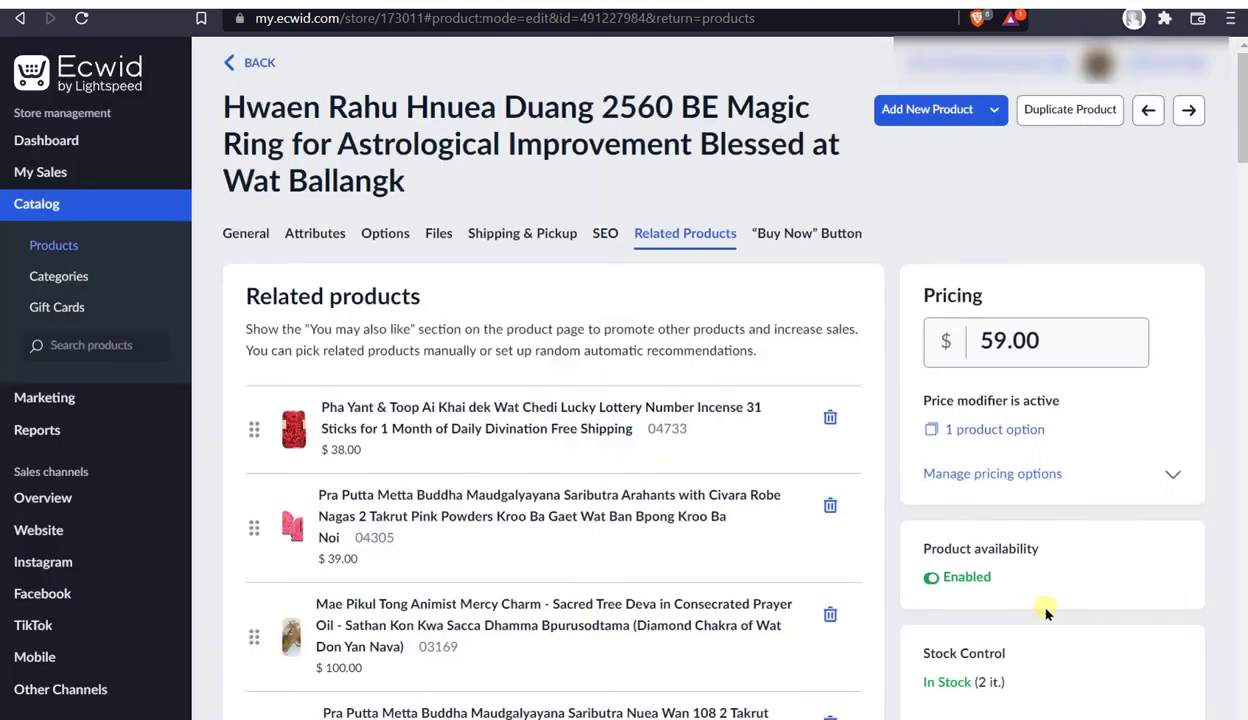
# - Start adding products to the related products list and set the random recommendations to 50 items
pyautogui.scroll(-15, 1035, 612)
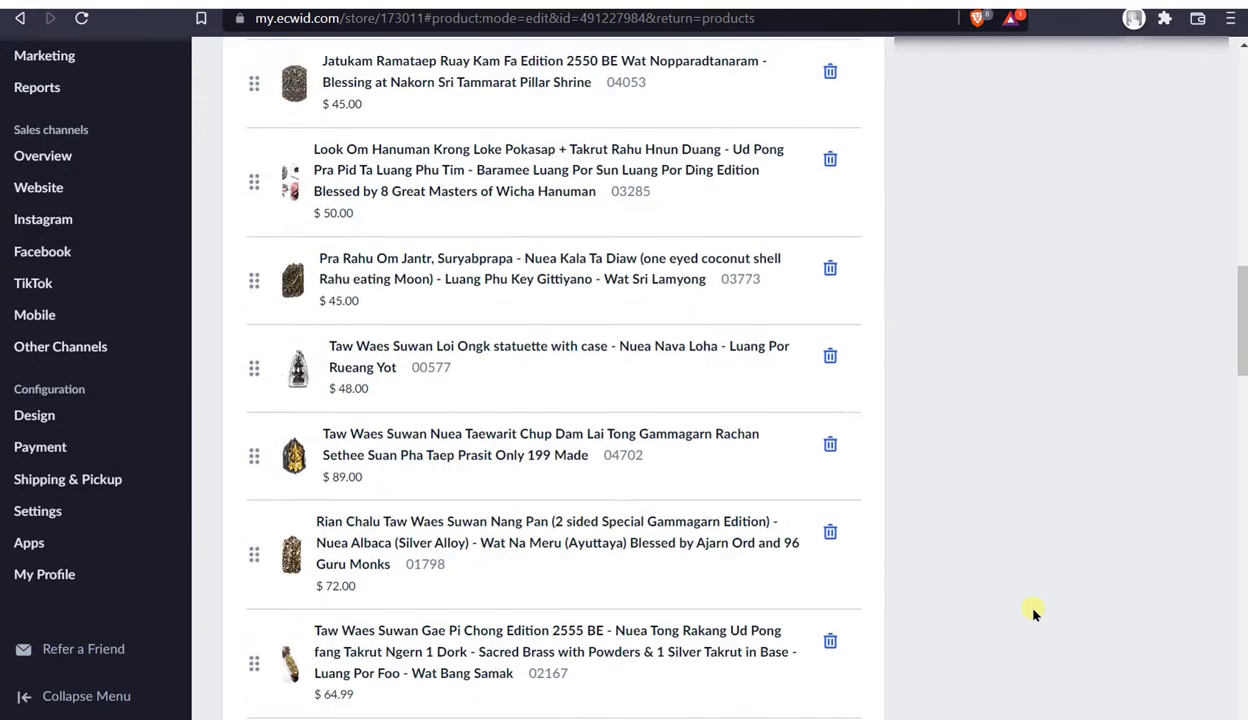
pyautogui.scroll(-10, 1035, 612)
pyautogui.scroll(8, 835, 612)
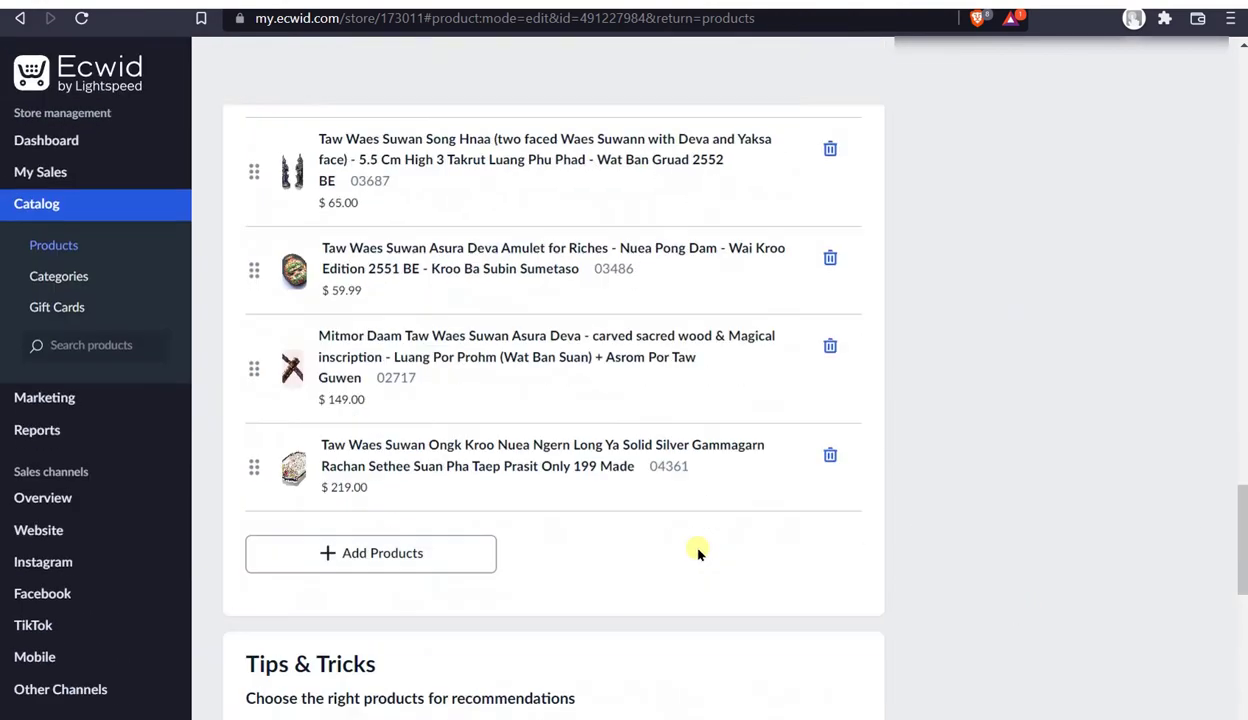
pyautogui.click(322, 562)
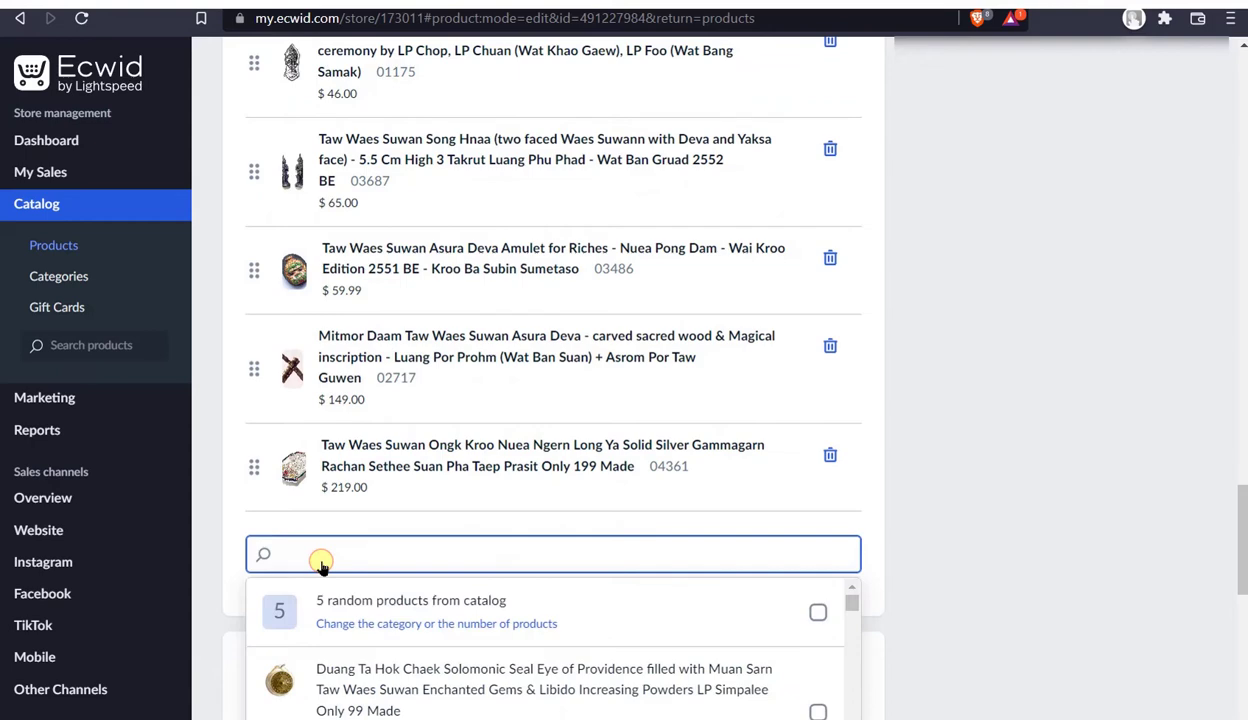
pyautogui.click(385, 623)
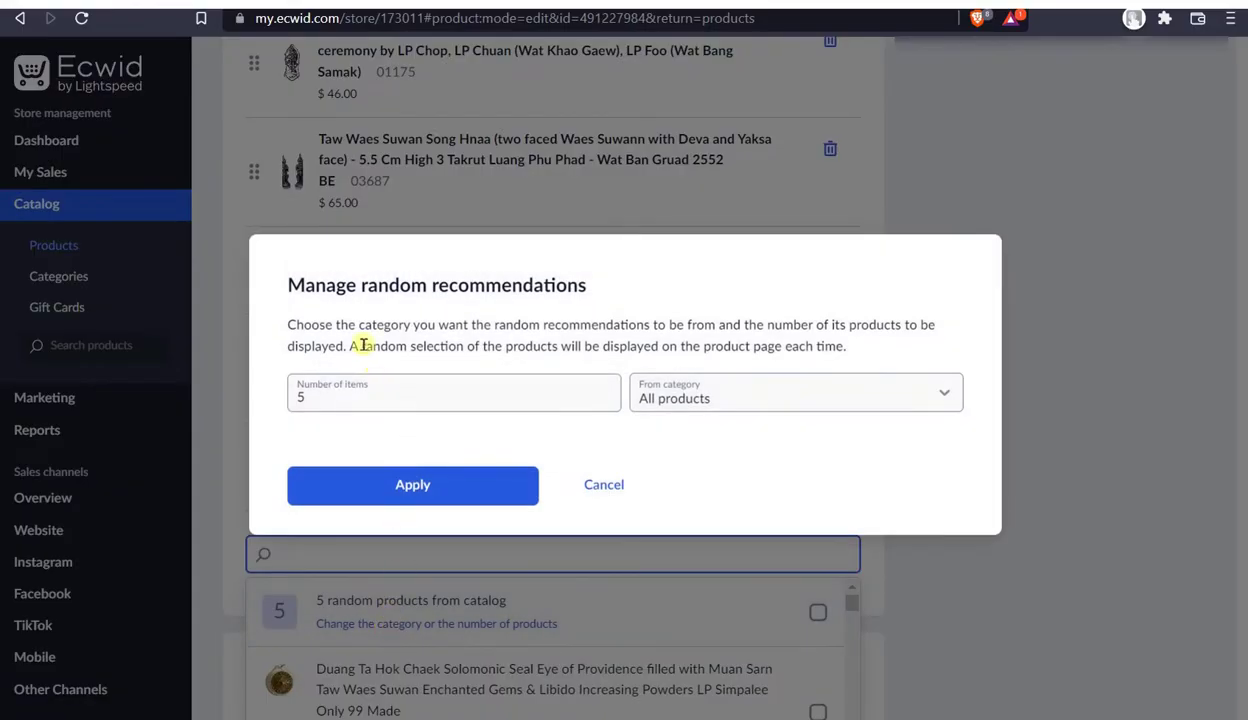
pyautogui.click(311, 398)
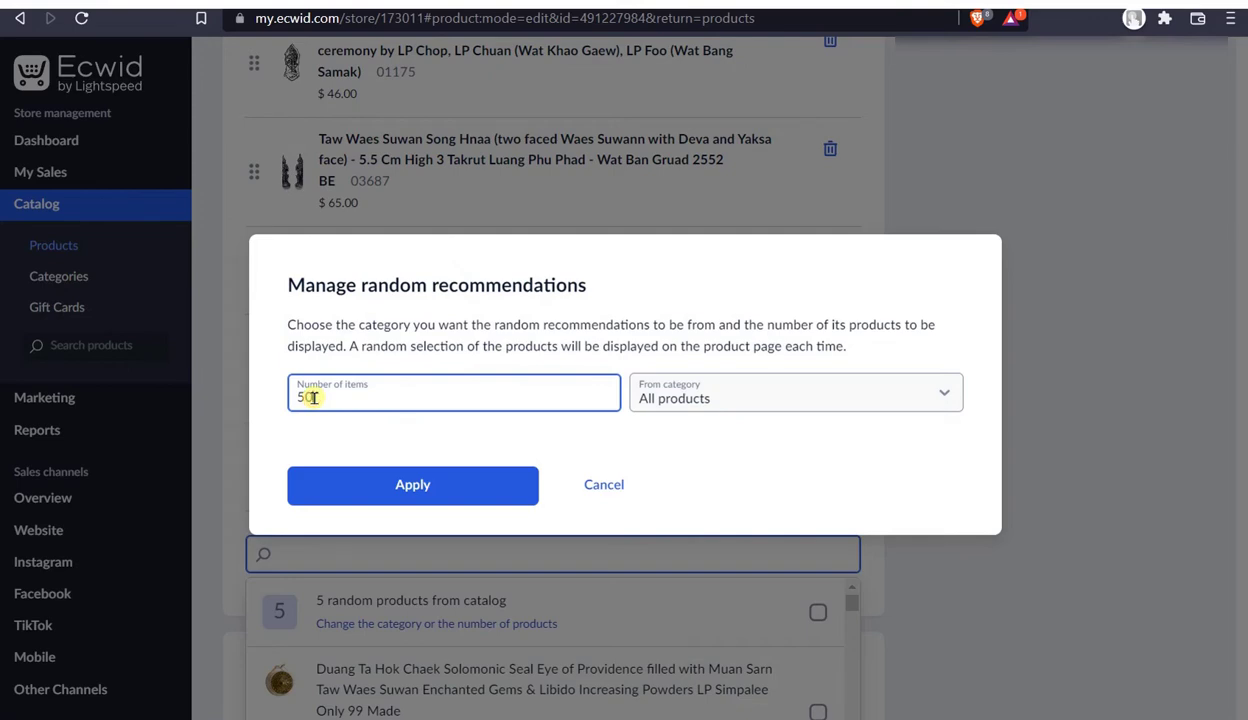
pyautogui.write('0')
pyautogui.click(332, 489)
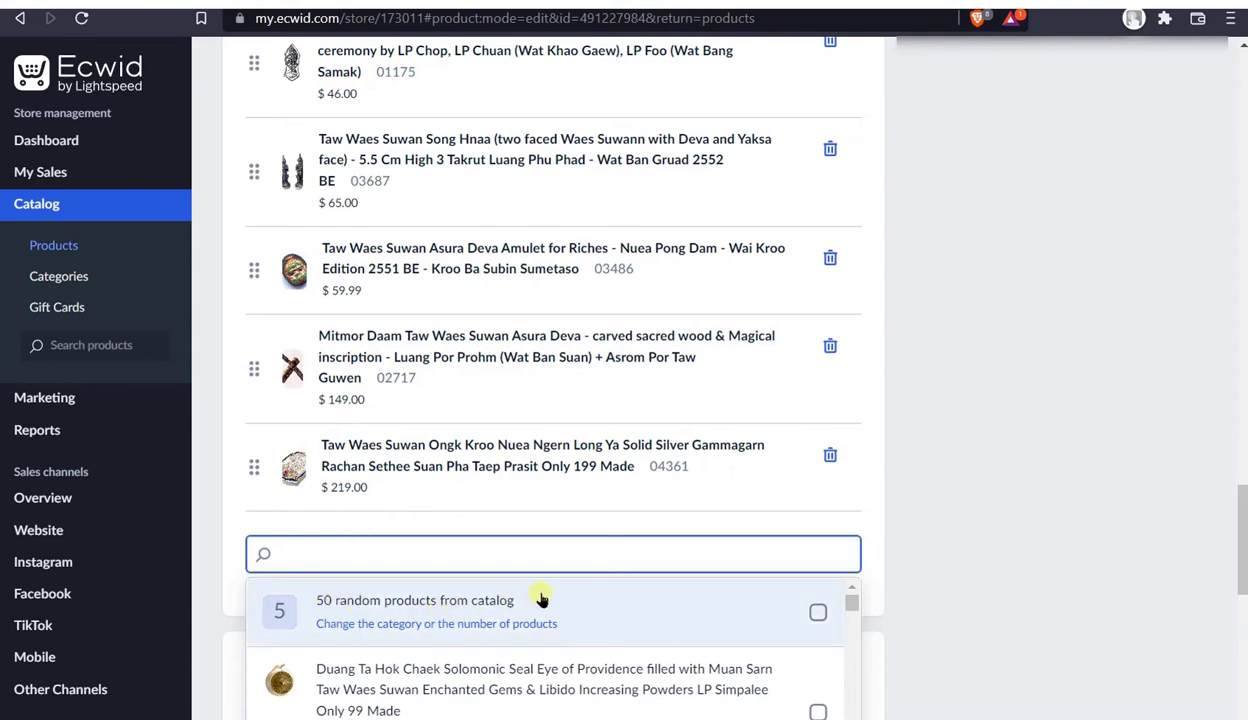
# - Add the 50 random products from catalog entry to the ring's related products
pyautogui.click(1007, 606)
pyautogui.scroll(15, 1005, 610)
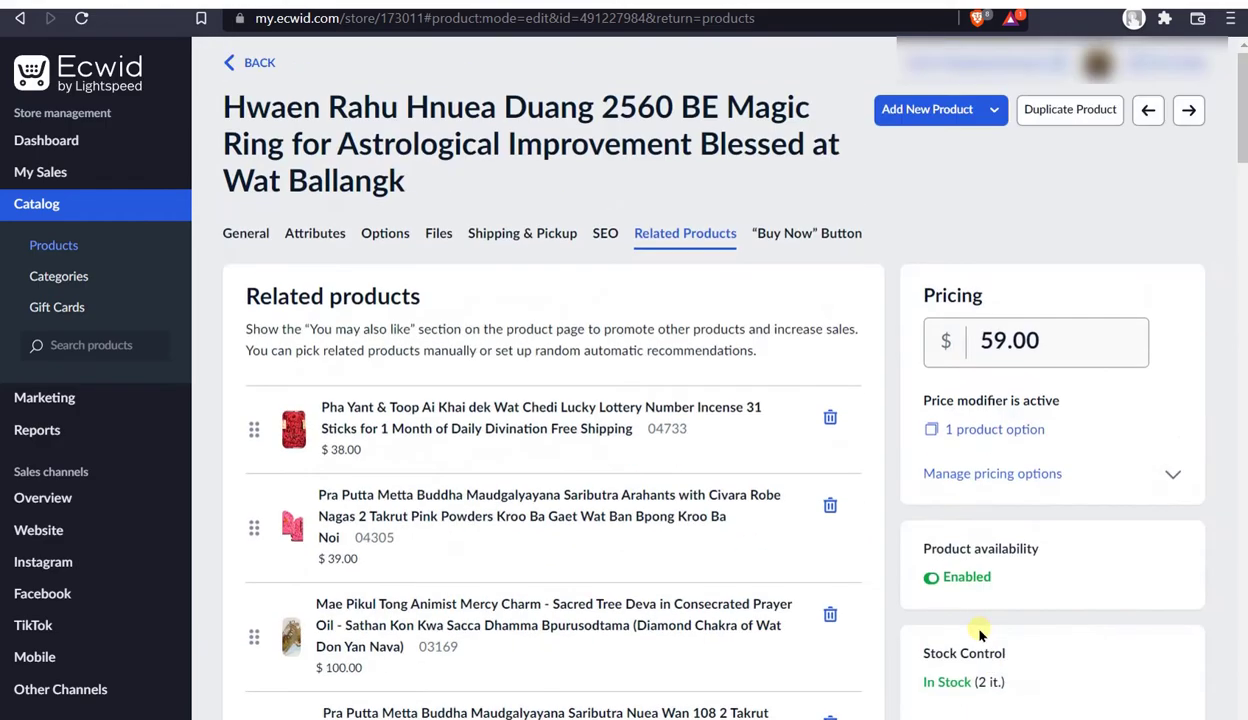
pyautogui.scroll(-15, 990, 650)
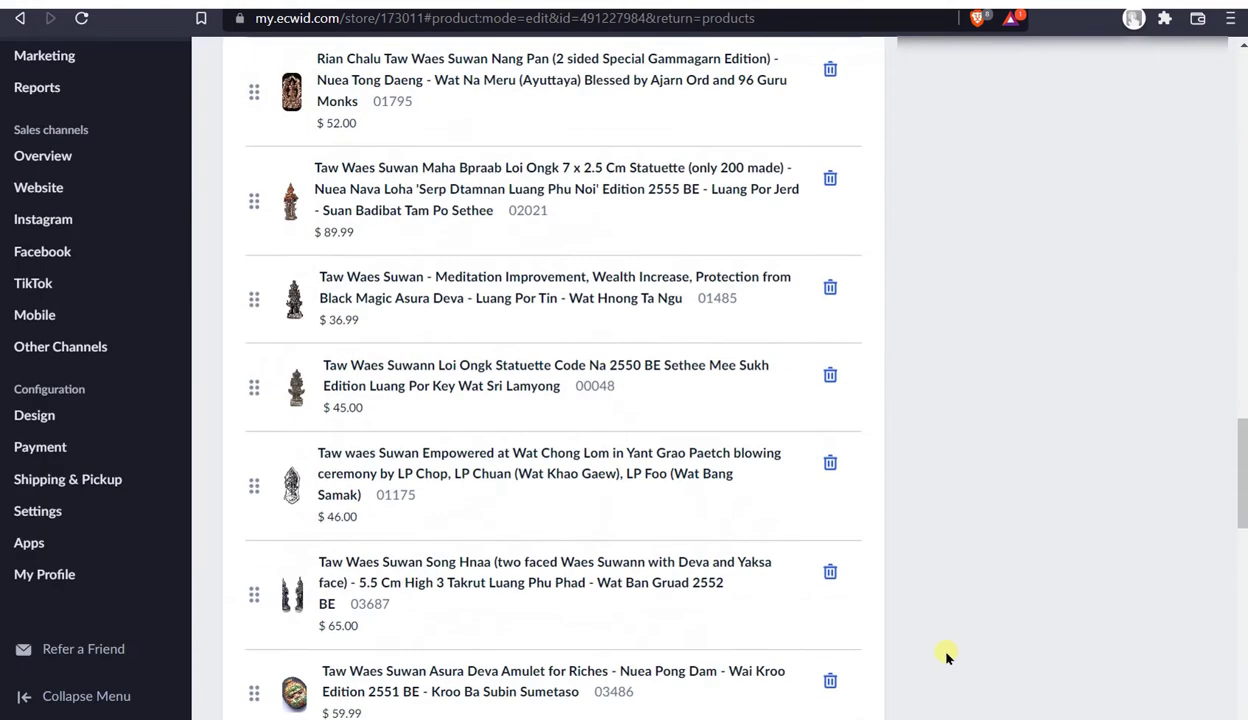
pyautogui.scroll(-10, 946, 657)
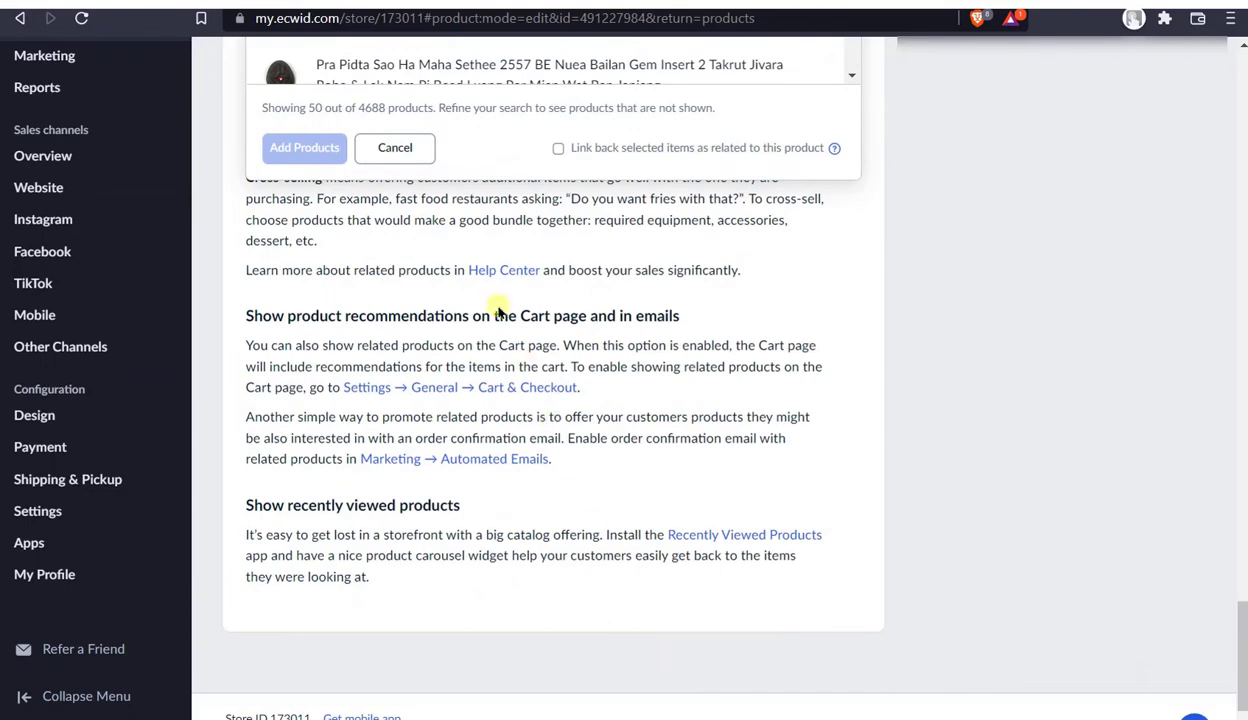
pyautogui.scroll(10, 423, 469)
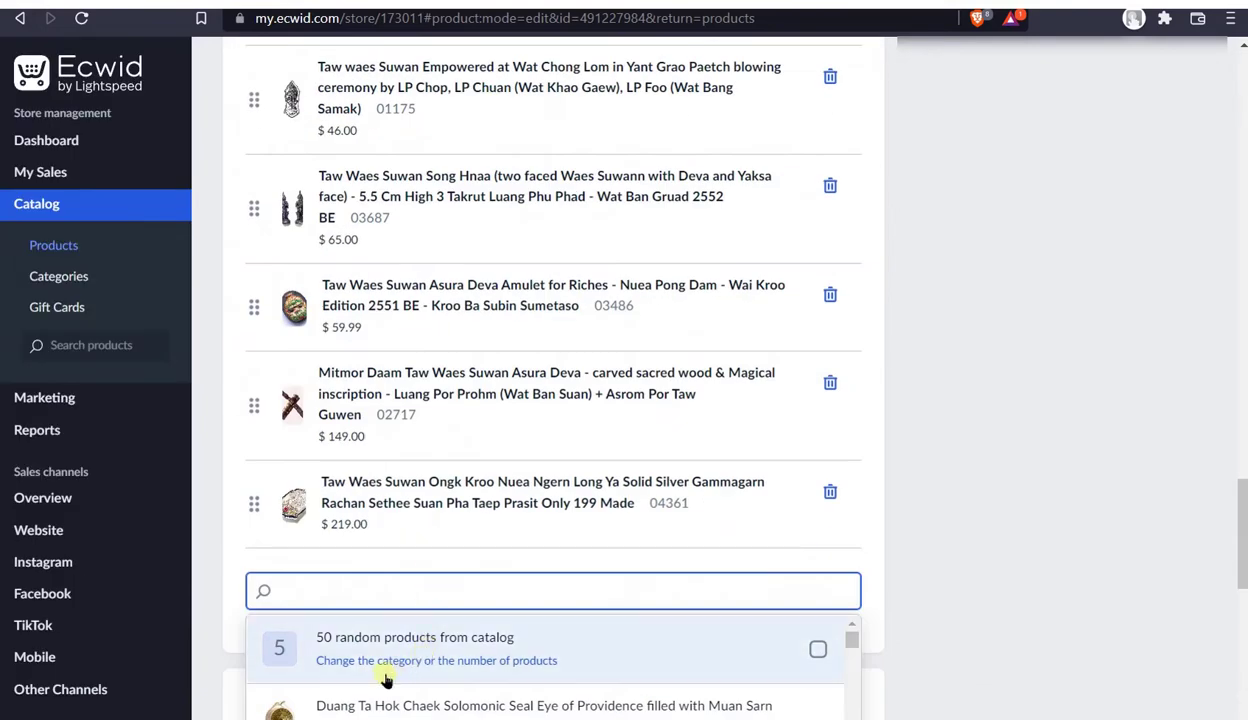
pyautogui.click(817, 648)
pyautogui.scroll(-2, 705, 672)
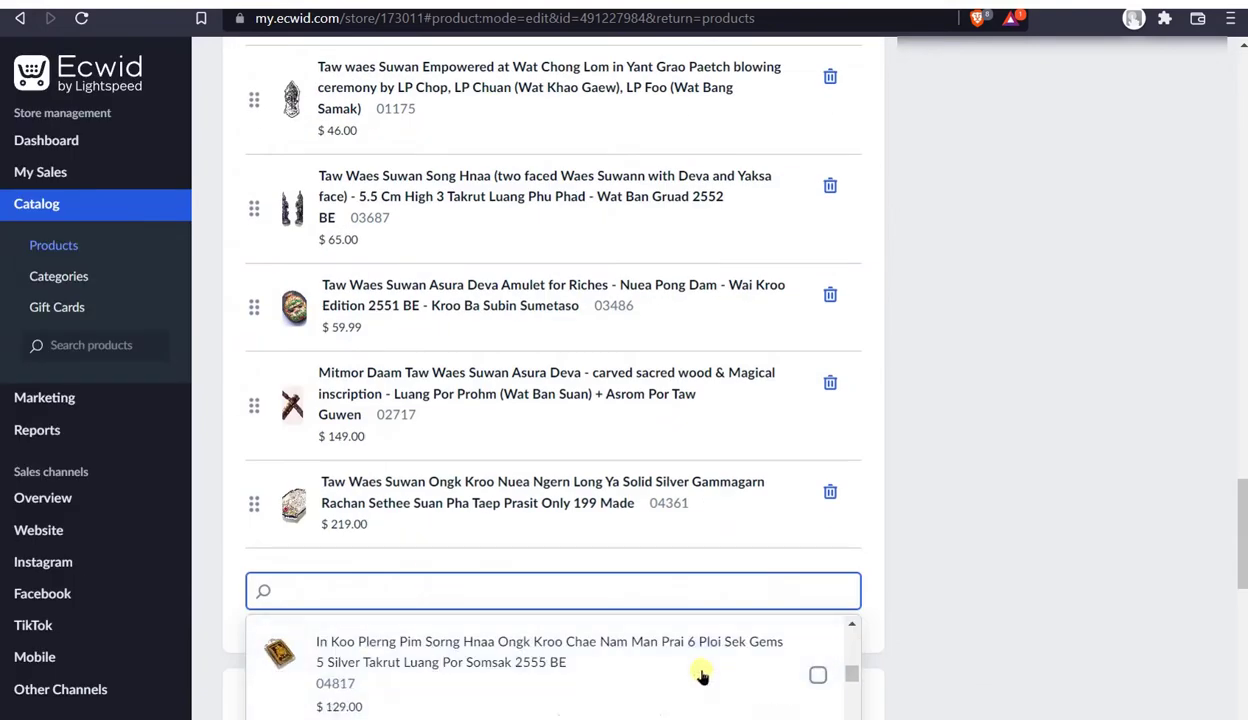
pyautogui.scroll(-6, 950, 600)
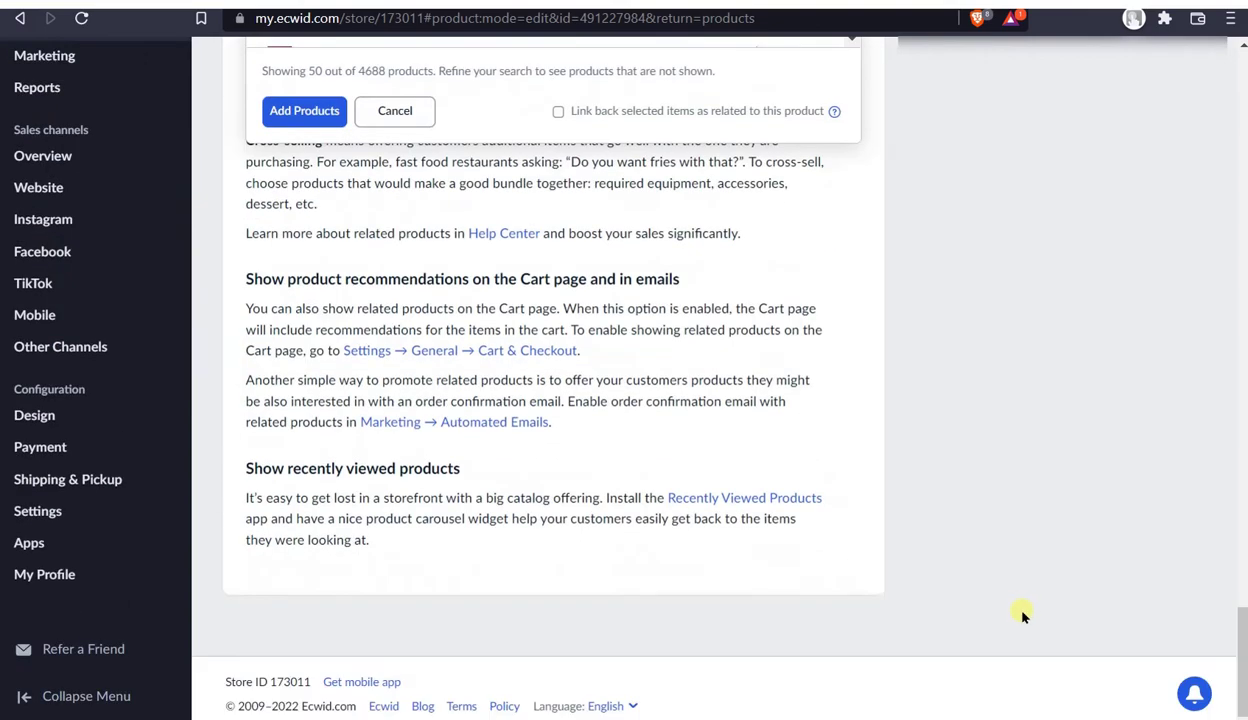
pyautogui.click(310, 111)
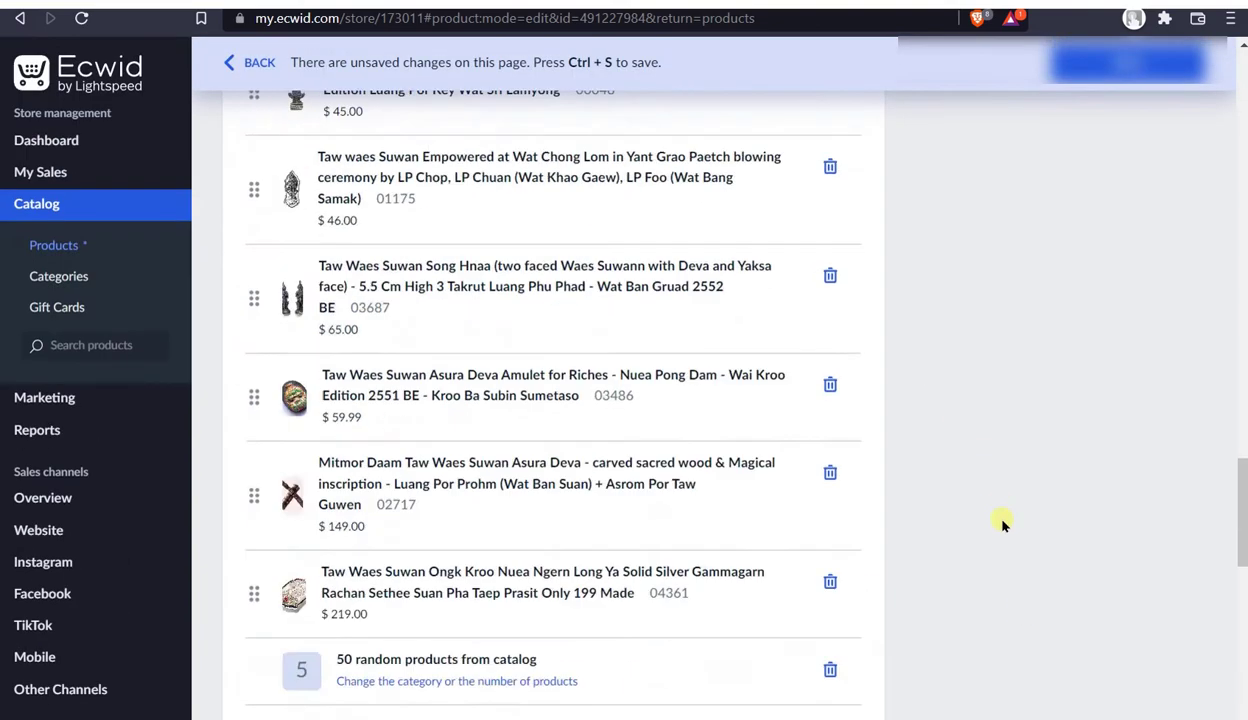
# - Check the end of the related products list and save the changes to the ring product
pyautogui.scroll(3, 976, 505)
pyautogui.scroll(-4, 994, 578)
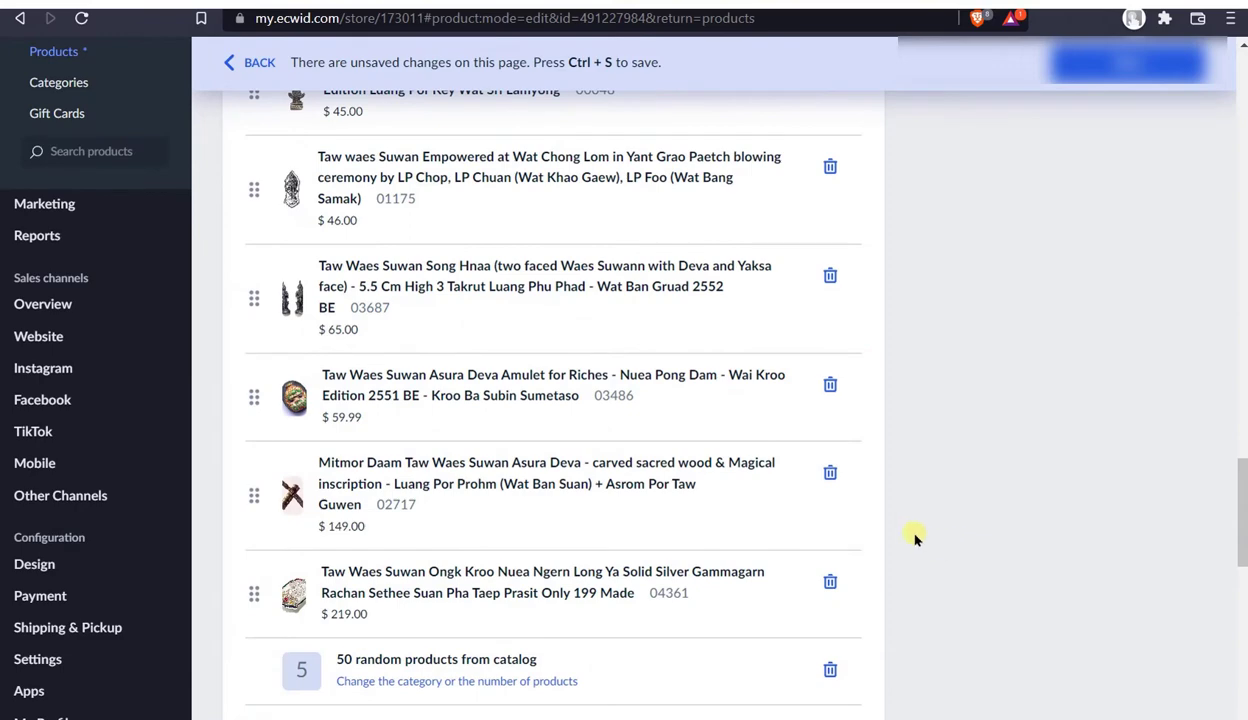
pyautogui.scroll(2, 914, 538)
pyautogui.scroll(-4, 897, 524)
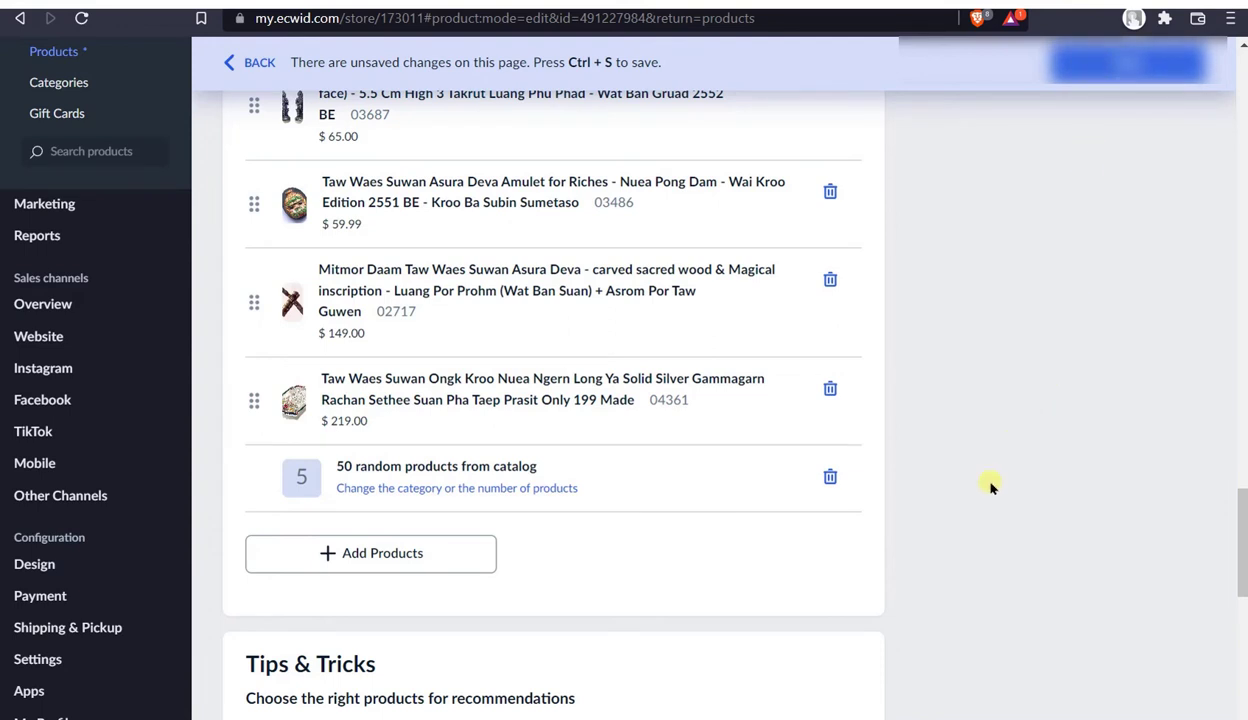
pyautogui.hotkey('ctrl', 's')
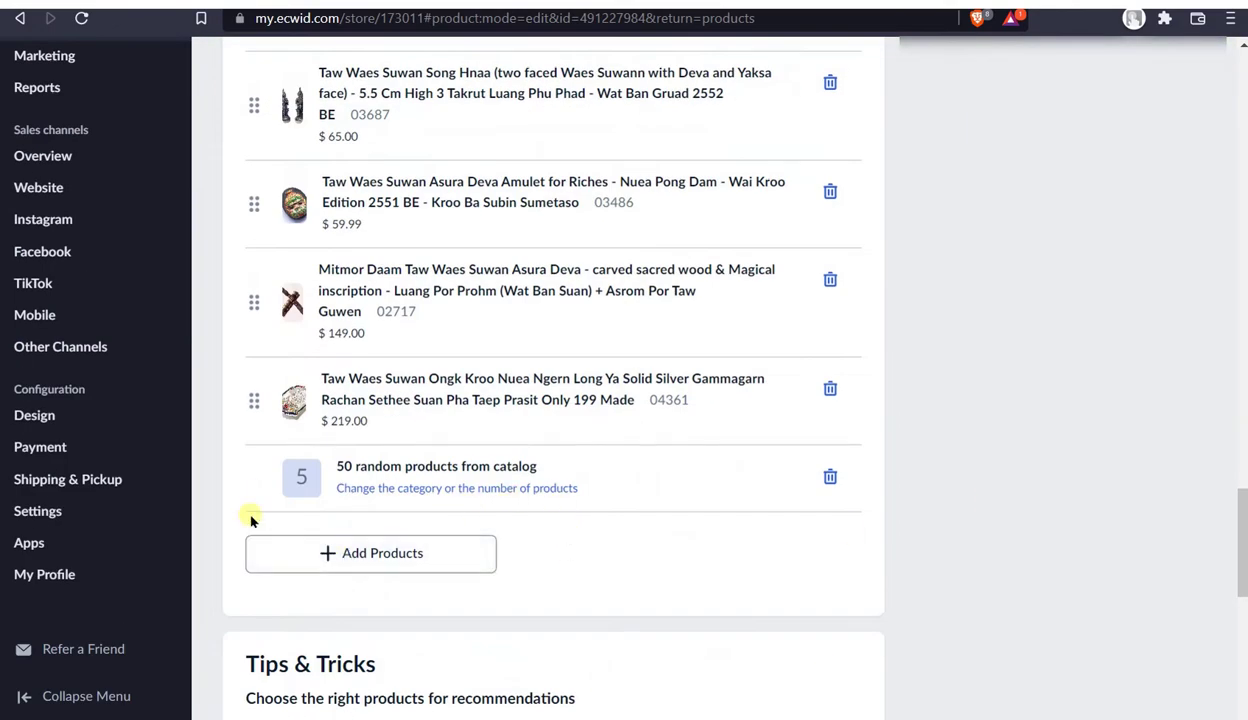
# - Check the ring's related products list and open the product preview
pyautogui.scroll(15, 524, 660)
pyautogui.scroll(-15, 460, 432)
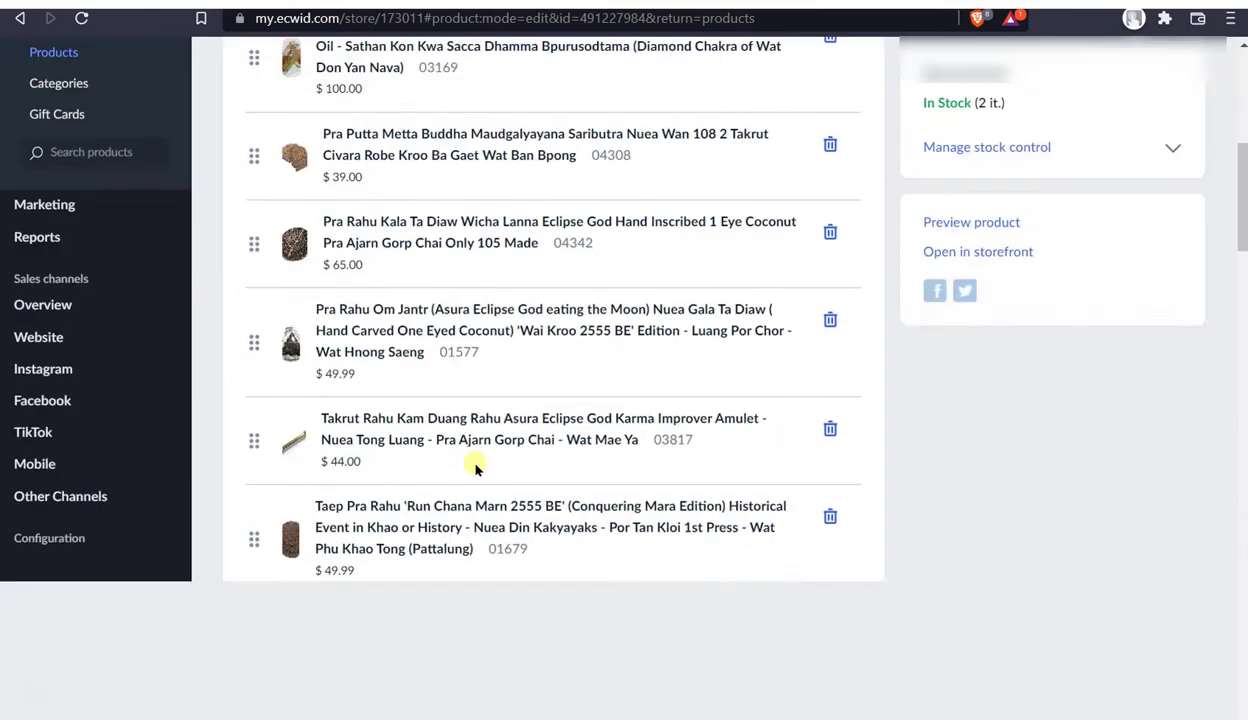
pyautogui.scroll(2, 477, 477)
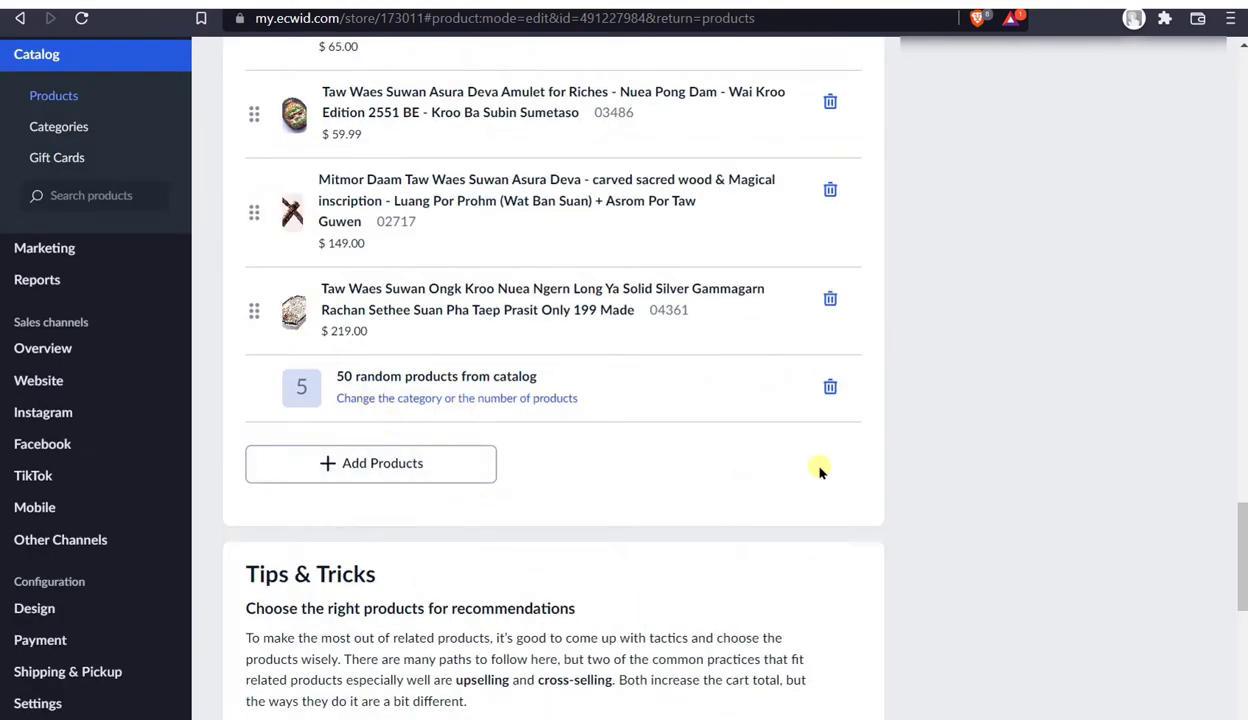
pyautogui.moveTo(333, 291)
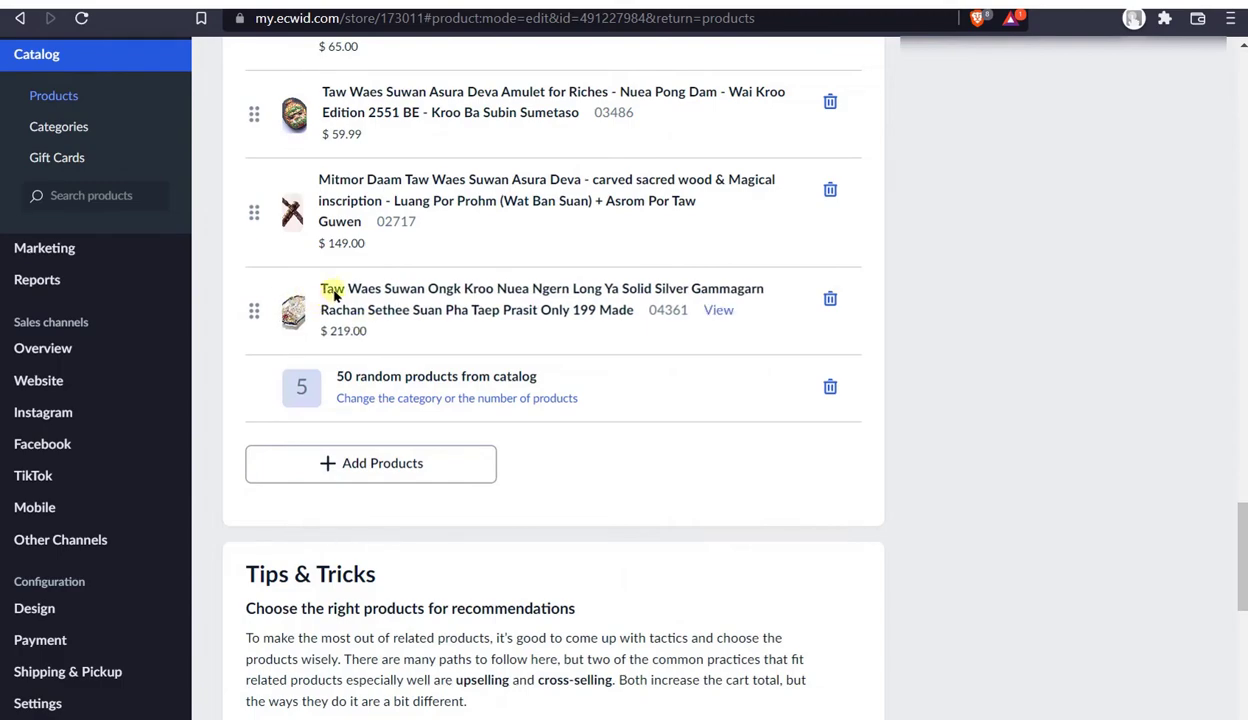
pyautogui.scroll(13, 1014, 543)
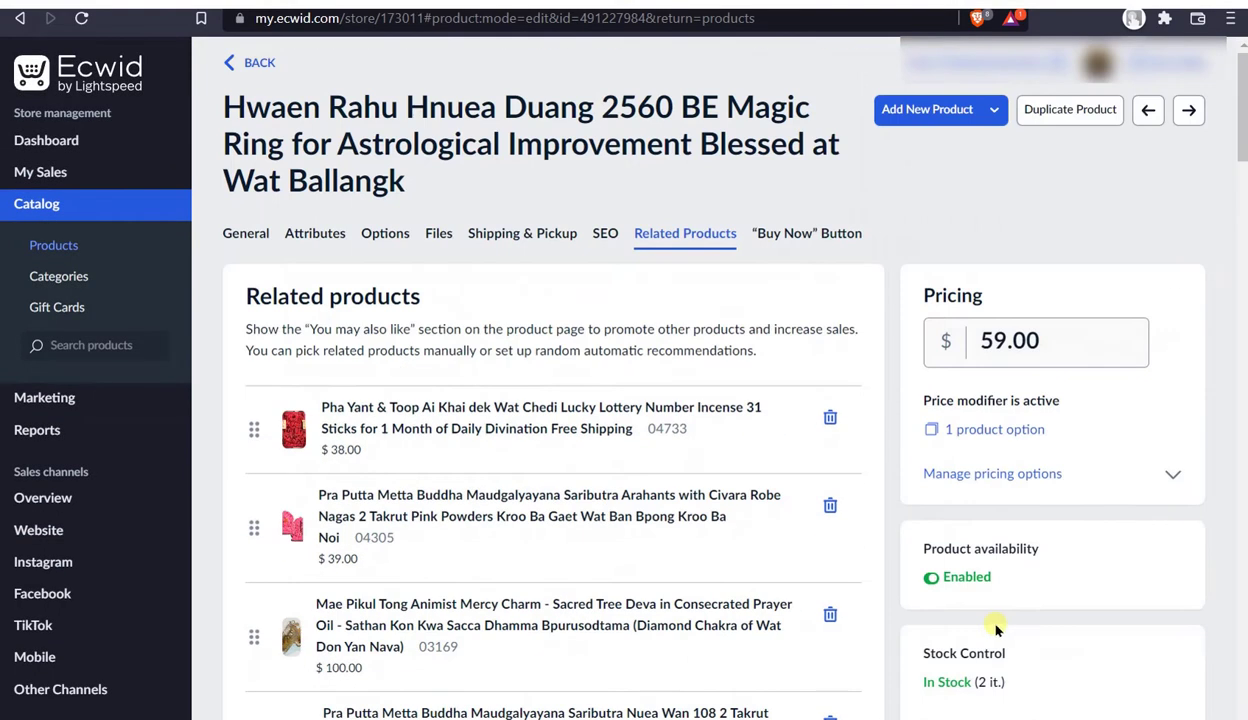
pyautogui.scroll(-6, 990, 635)
pyautogui.scroll(2, 988, 636)
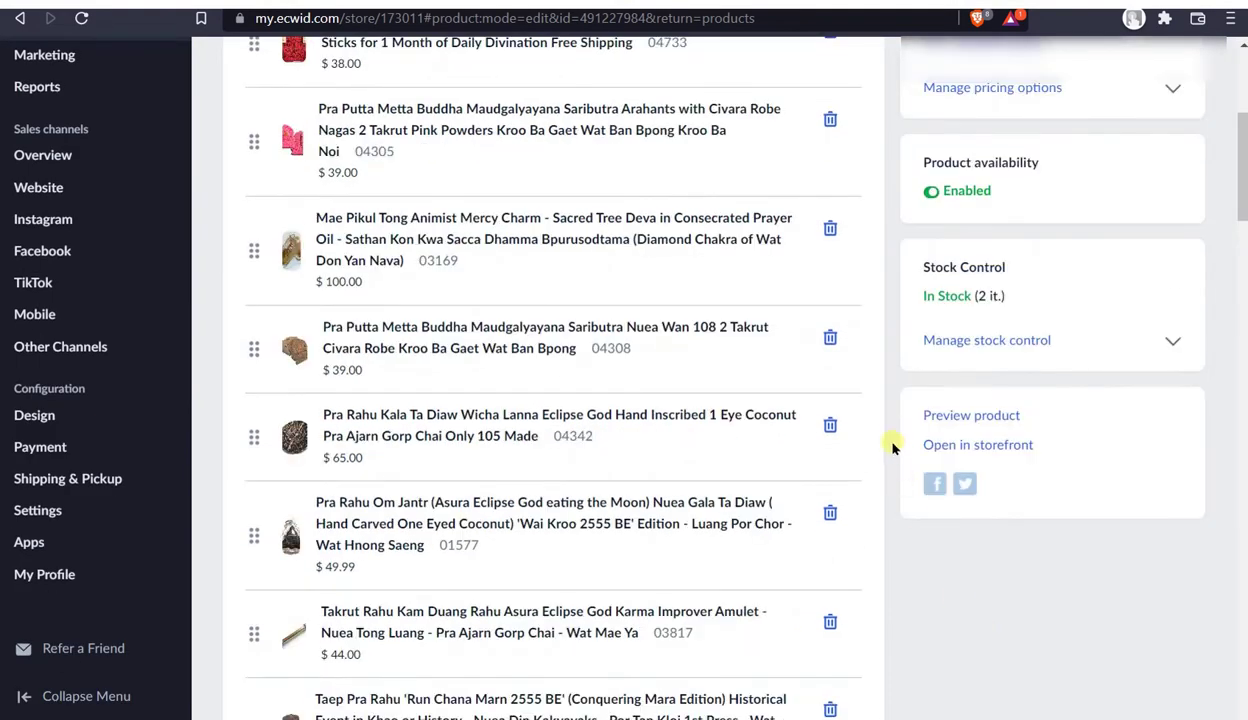
pyautogui.click(958, 419)
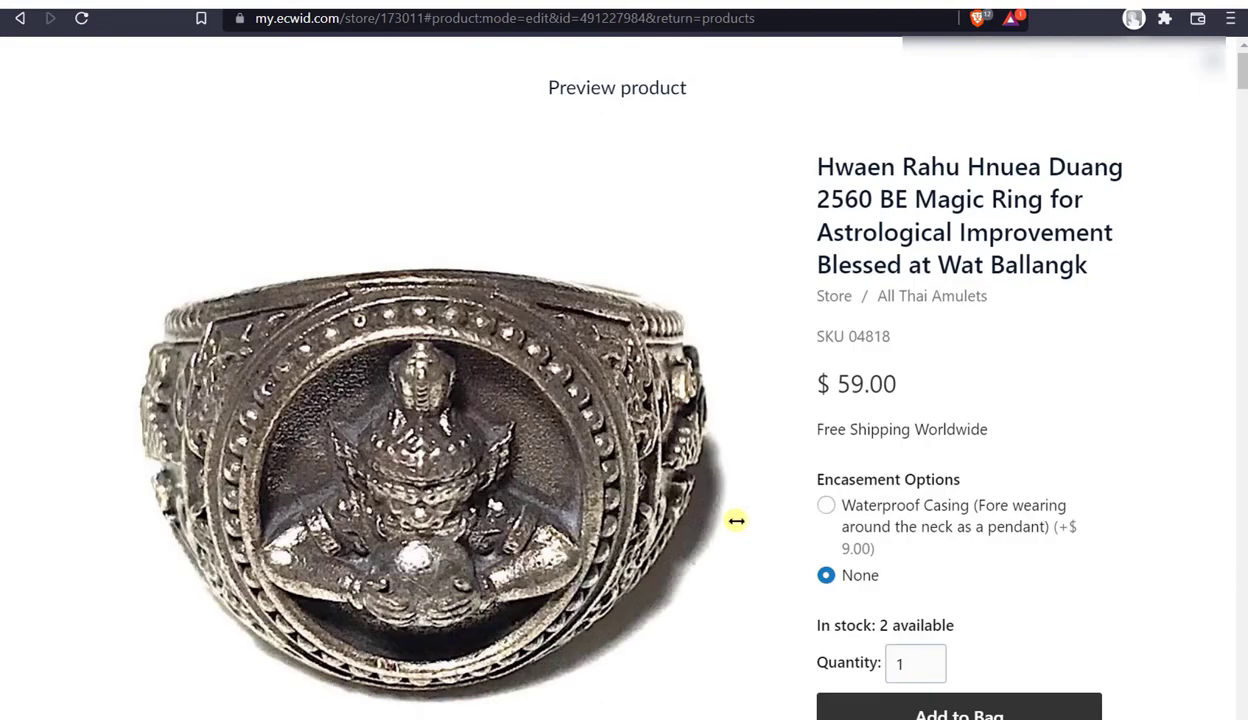
# - Look through the ring's details and photos in the preview down to the You May Also Like section
pyautogui.scroll(-4, 1117, 577)
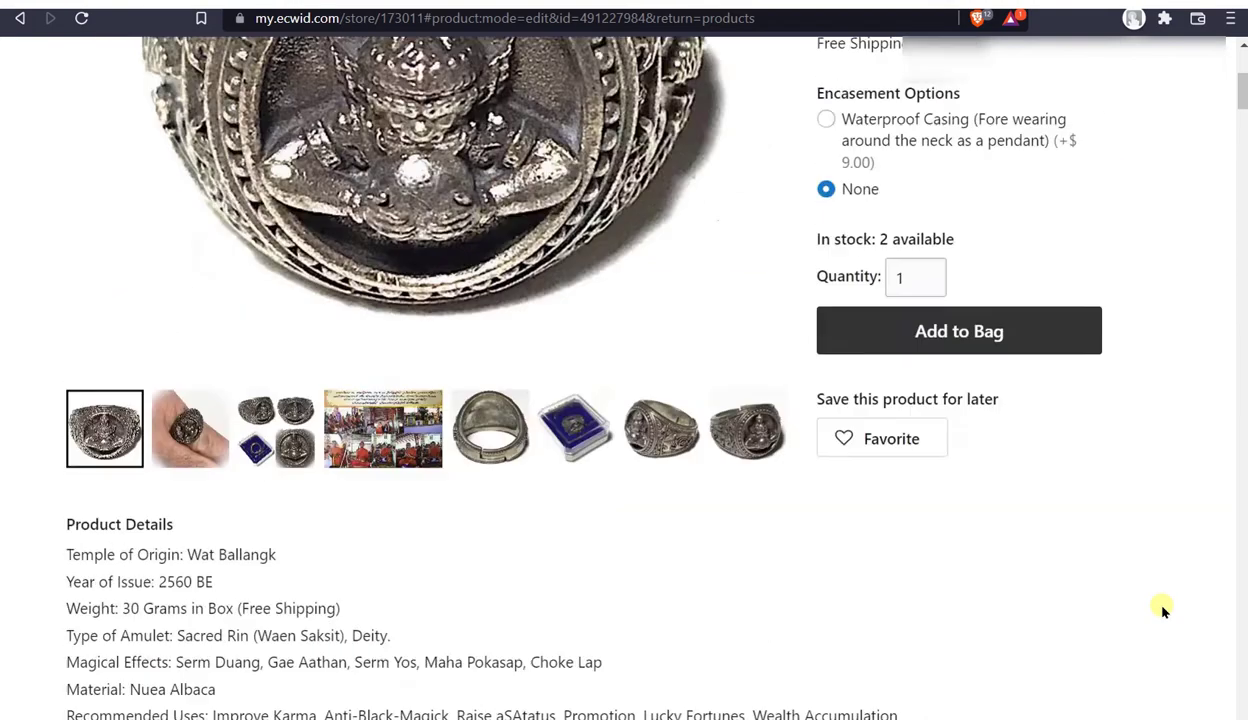
pyautogui.scroll(4, 1150, 610)
pyautogui.scroll(-6, 1142, 608)
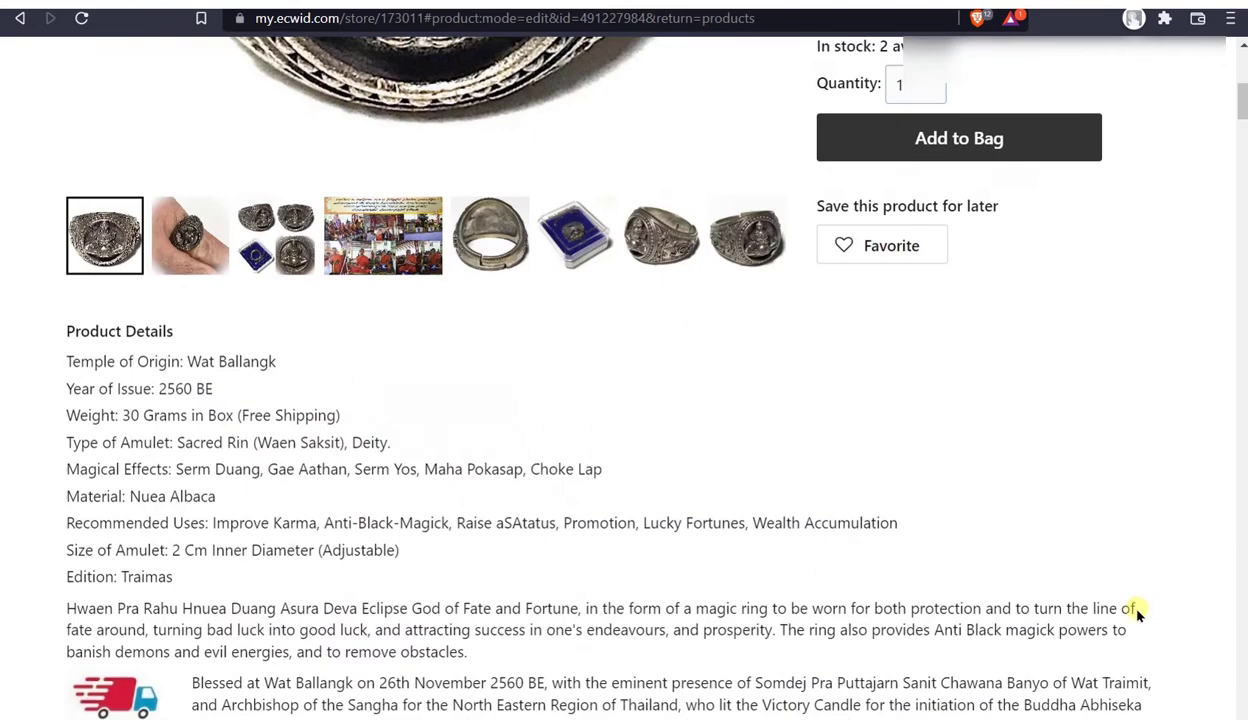
pyautogui.scroll(-2, 1130, 615)
pyautogui.scroll(-15, 1115, 620)
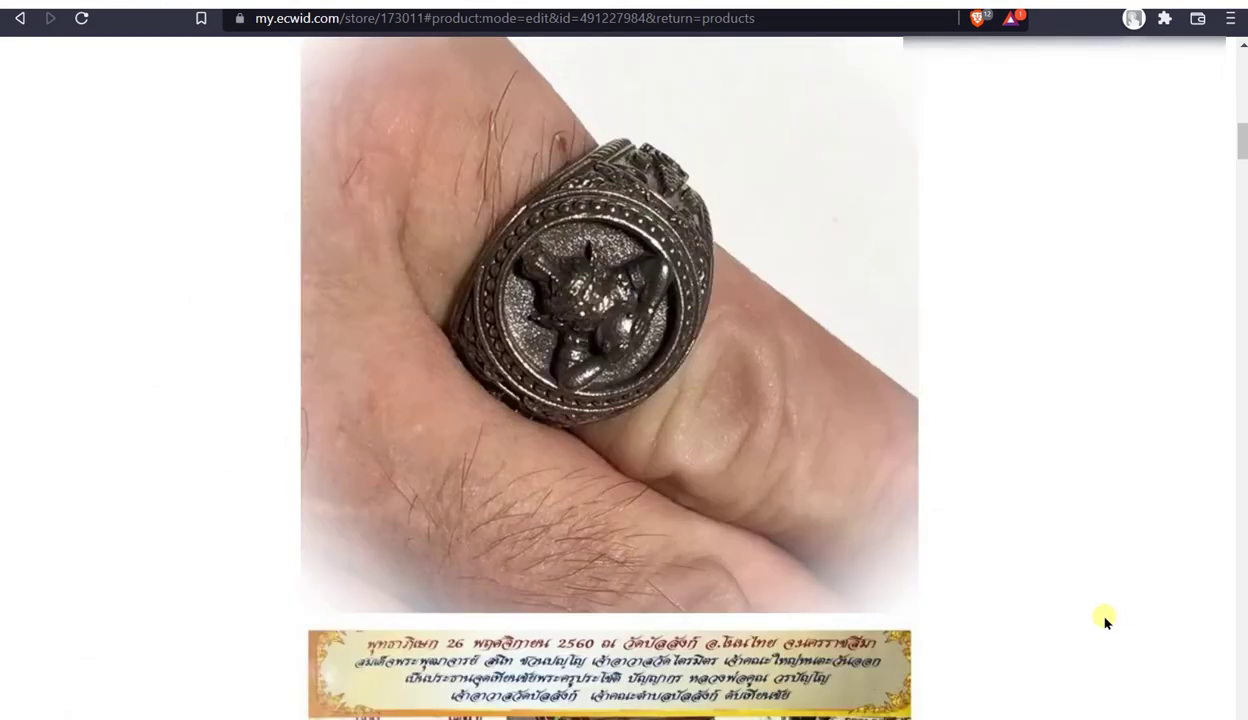
pyautogui.scroll(-2, 1104, 621)
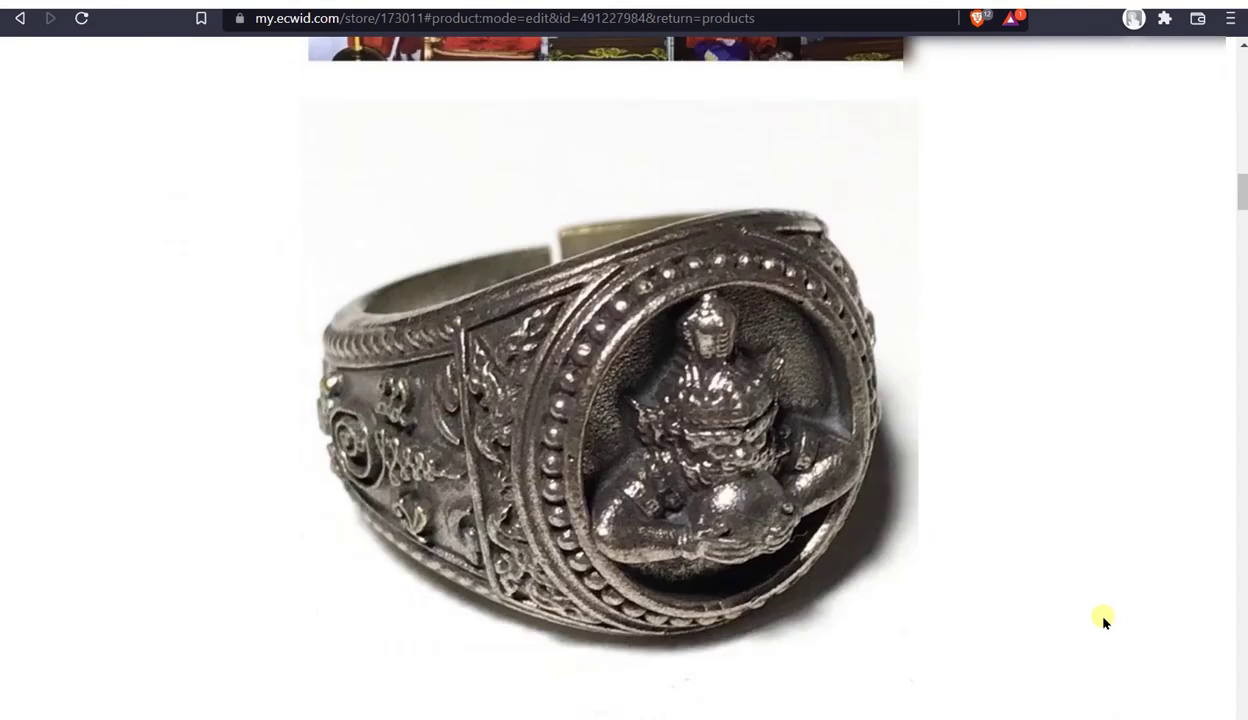
pyautogui.scroll(-2, 1104, 621)
pyautogui.scroll(-20, 1100, 624)
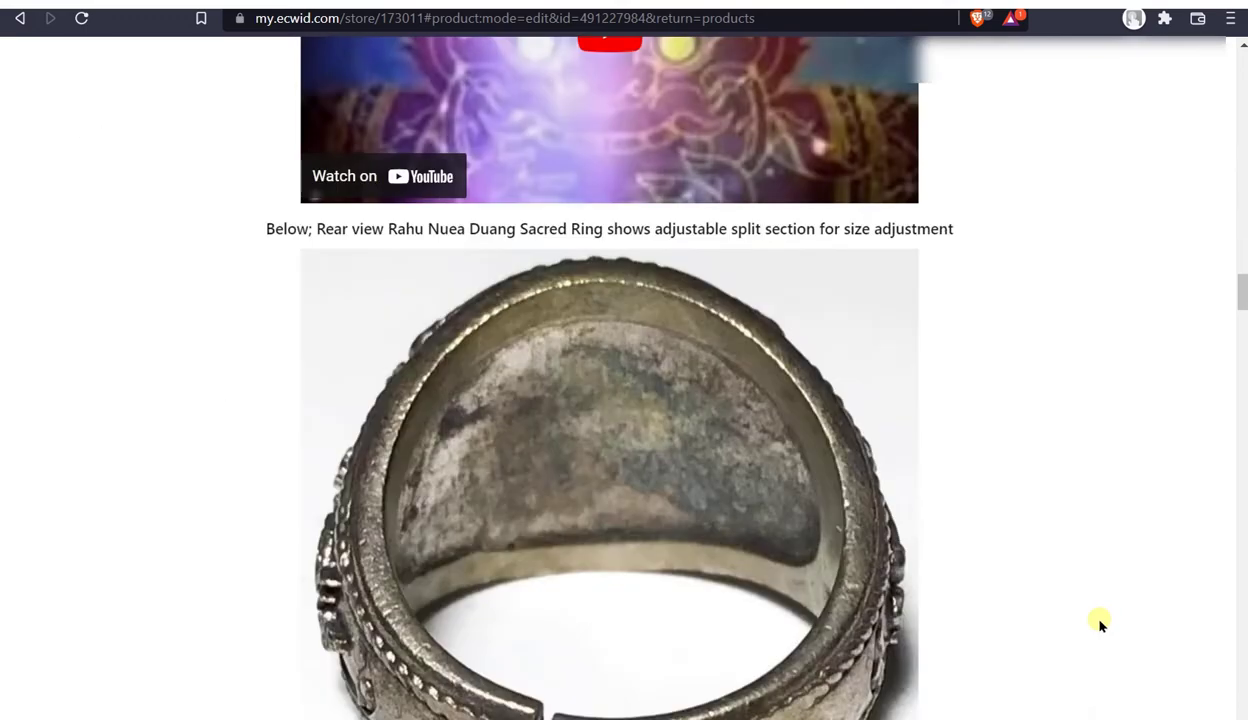
pyautogui.scroll(2, 1094, 622)
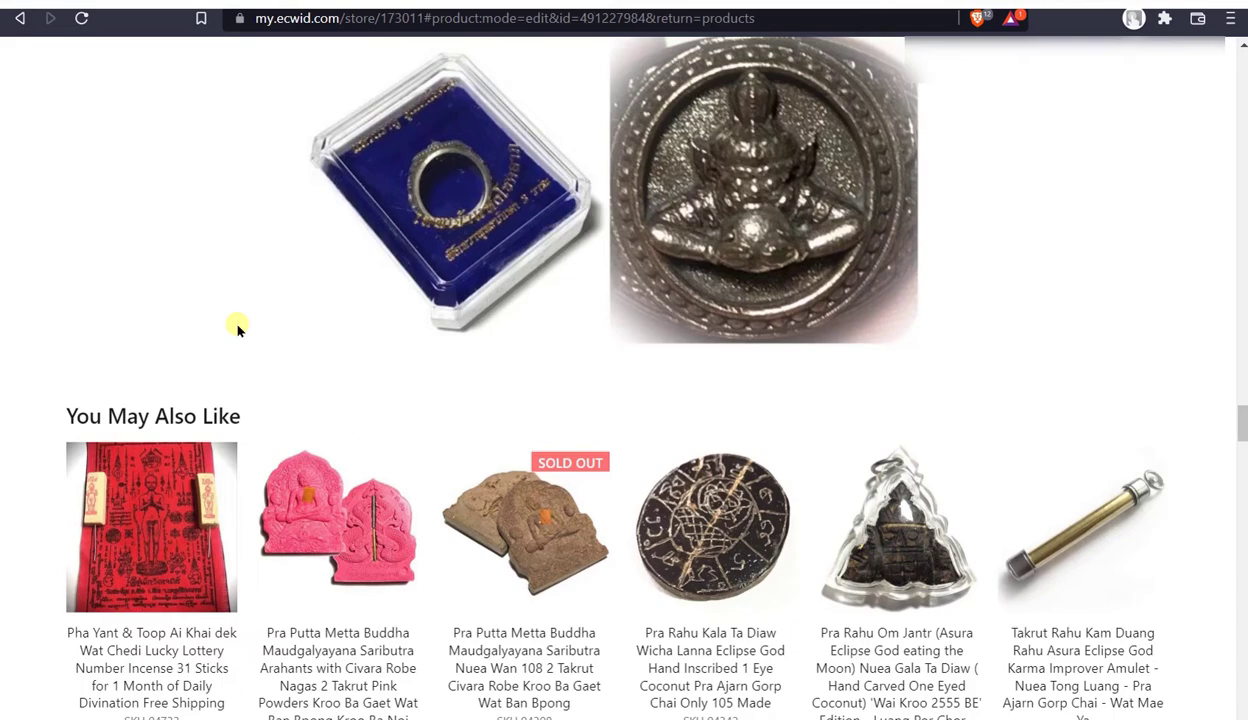
pyautogui.scroll(-2, 238, 329)
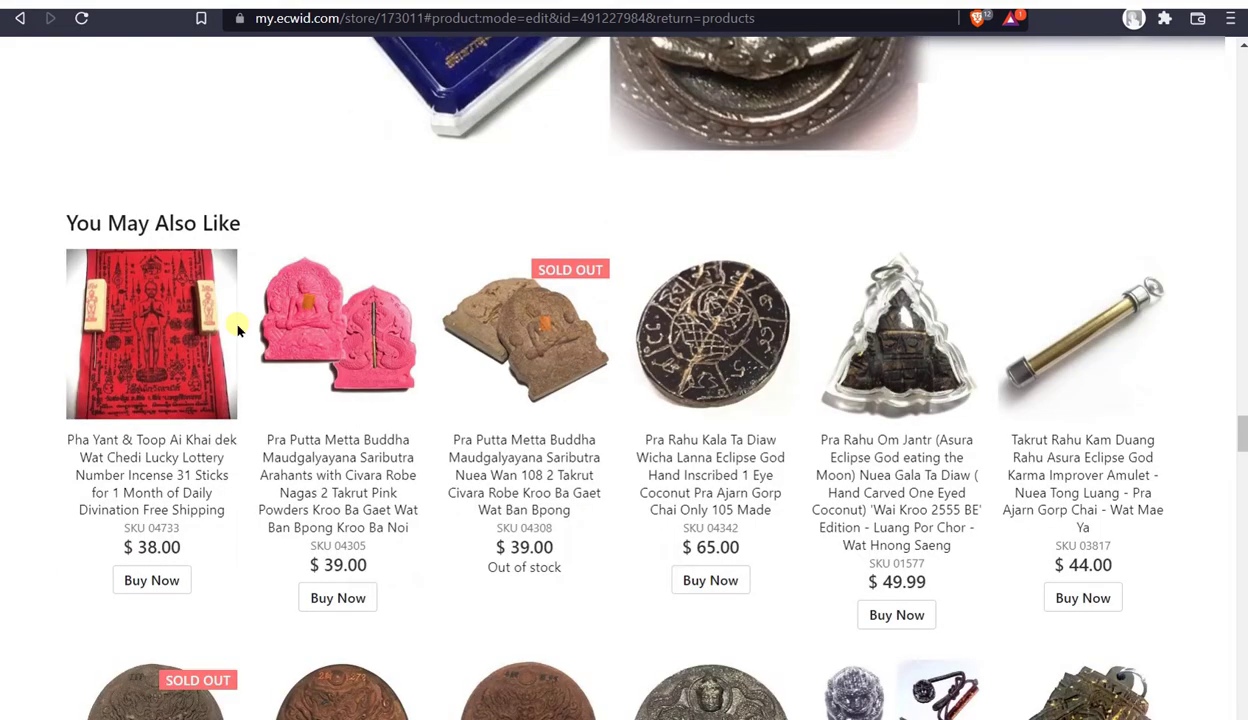
pyautogui.scroll(-2, 238, 329)
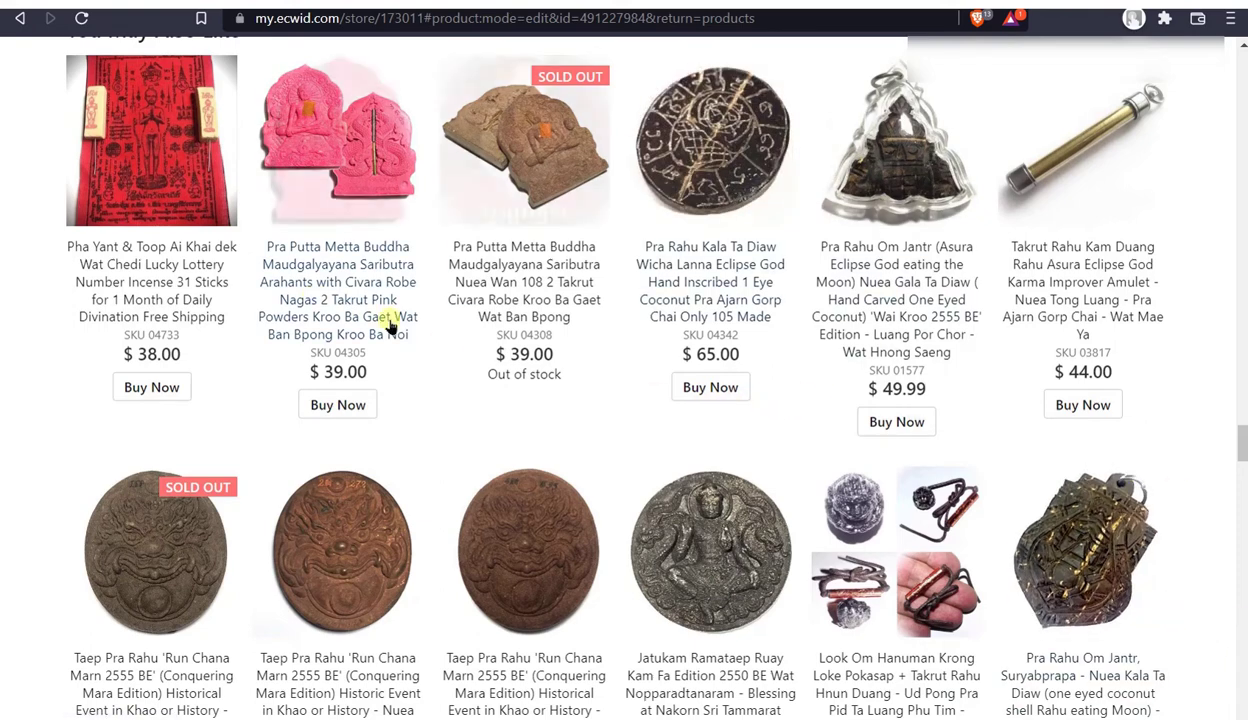
# - Examine the hand-picked recommendations under You May Also Like and where the random catalog products begin
pyautogui.click(316, 297)
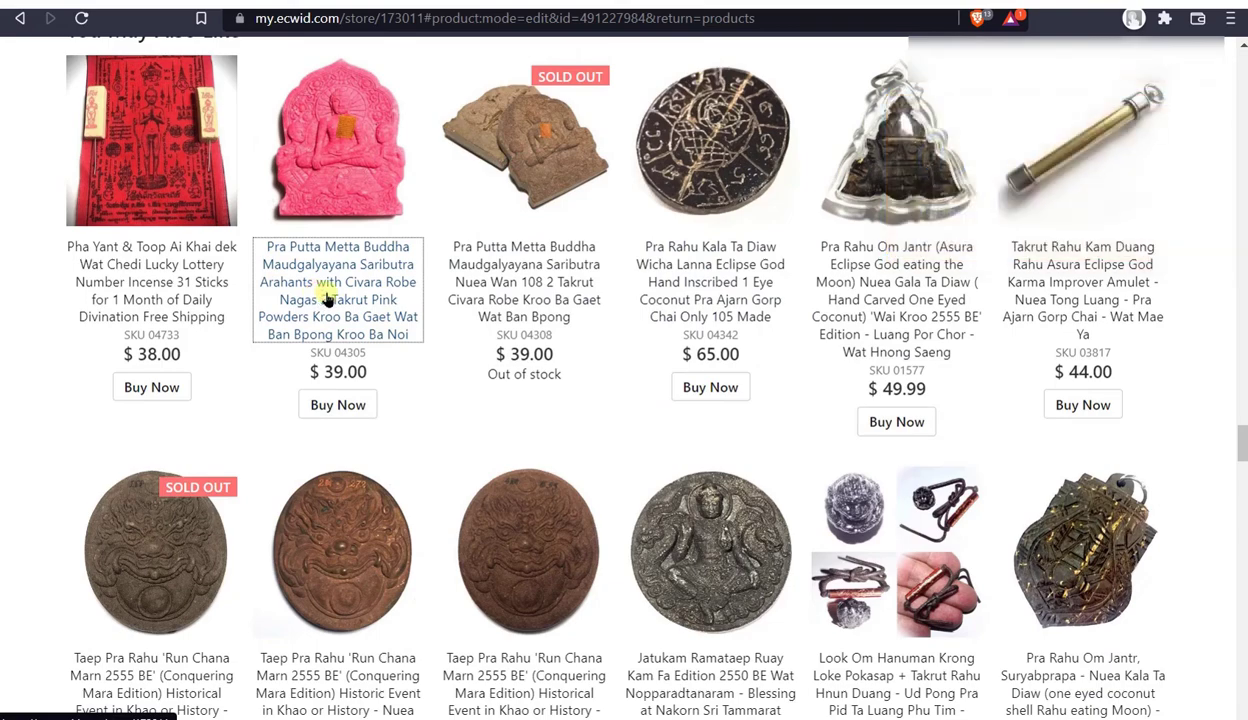
pyautogui.scroll(-5, 1192, 465)
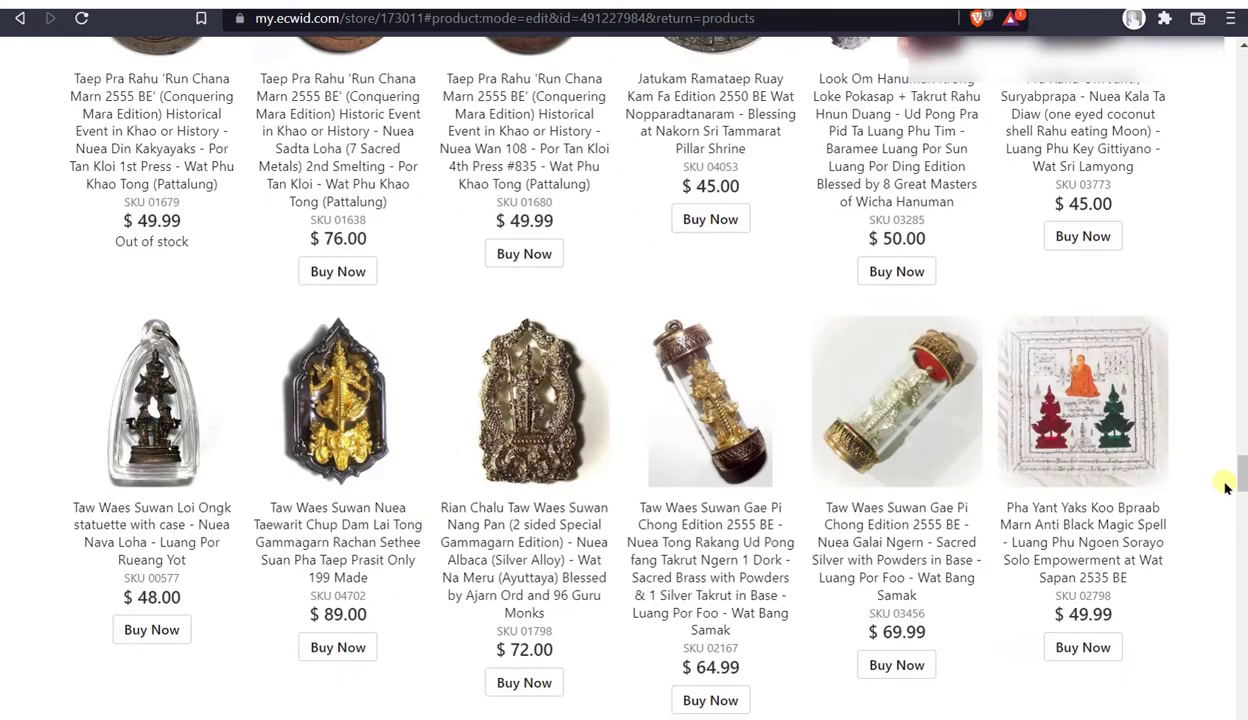
pyautogui.scroll(-2, 1190, 490)
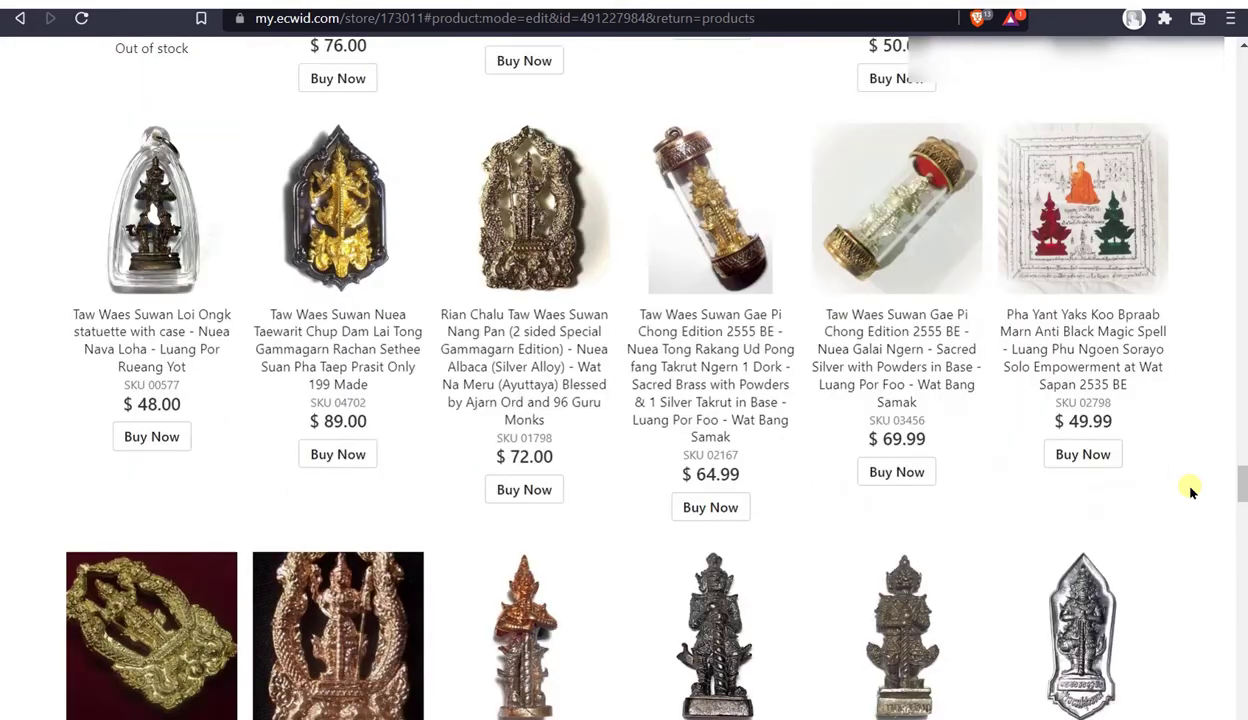
pyautogui.scroll(-5, 663, 415)
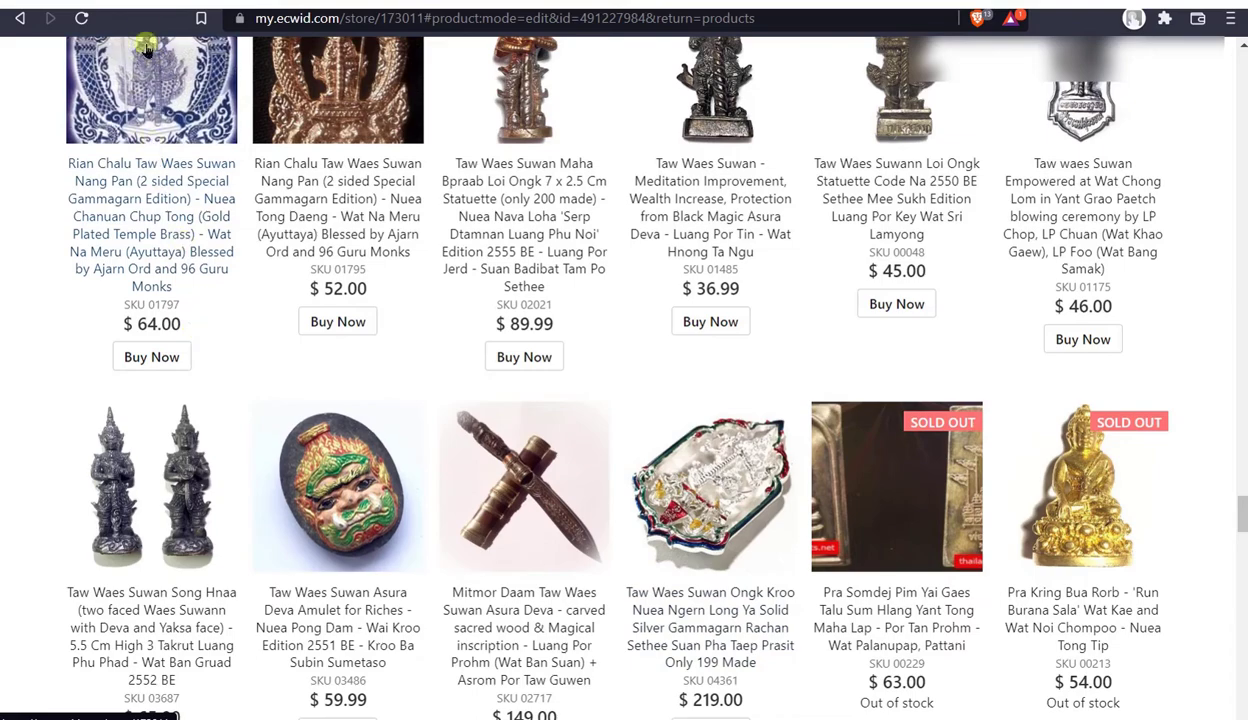
pyautogui.scroll(-4, 783, 158)
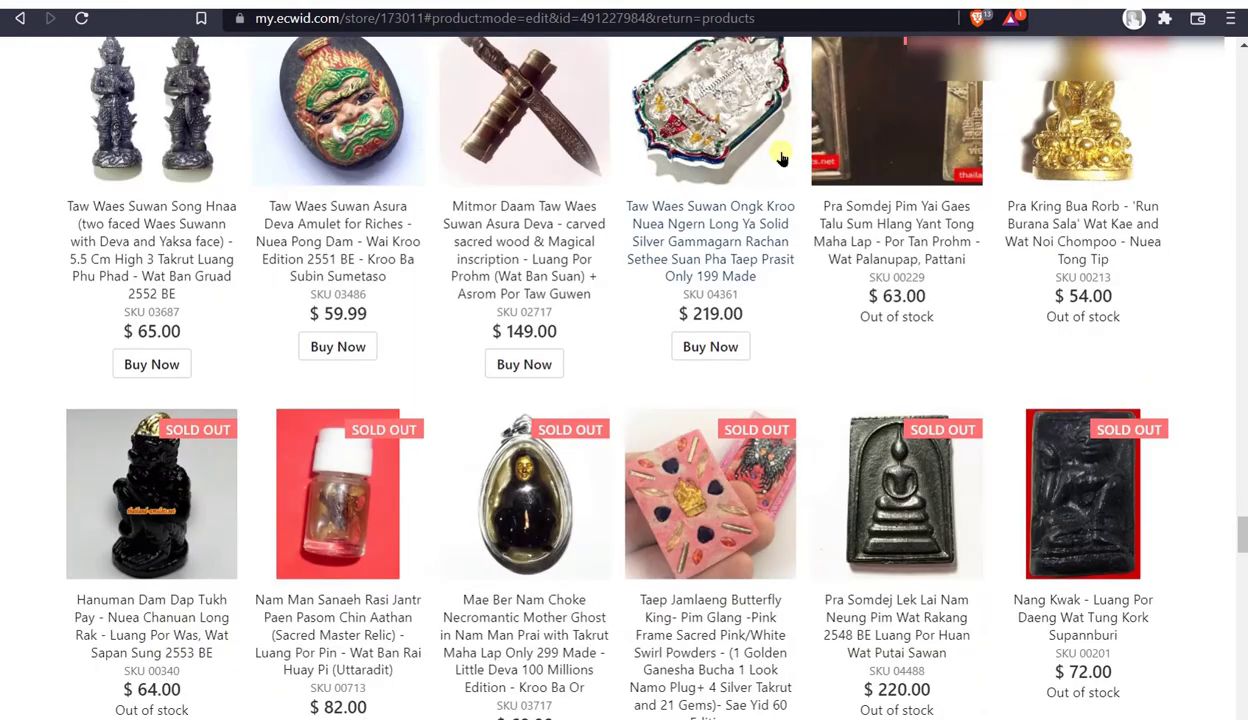
pyautogui.scroll(-2, 786, 159)
pyautogui.scroll(4, 783, 159)
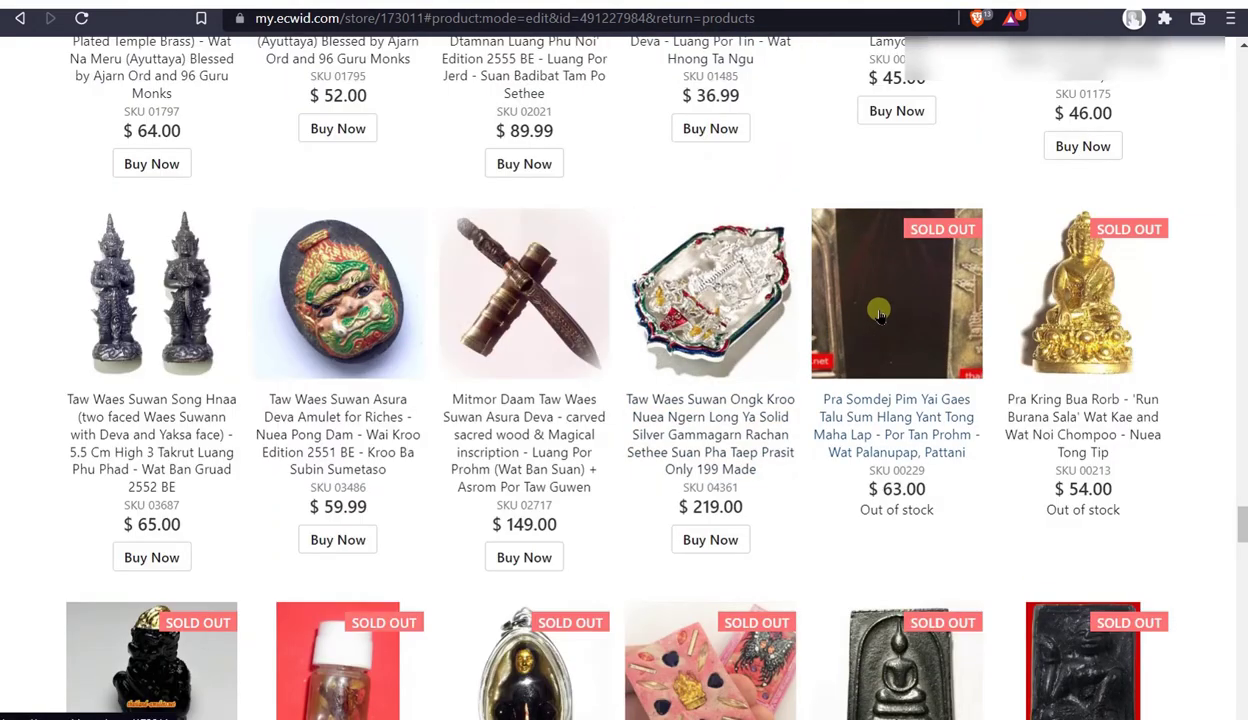
pyautogui.scroll(-2, 1110, 316)
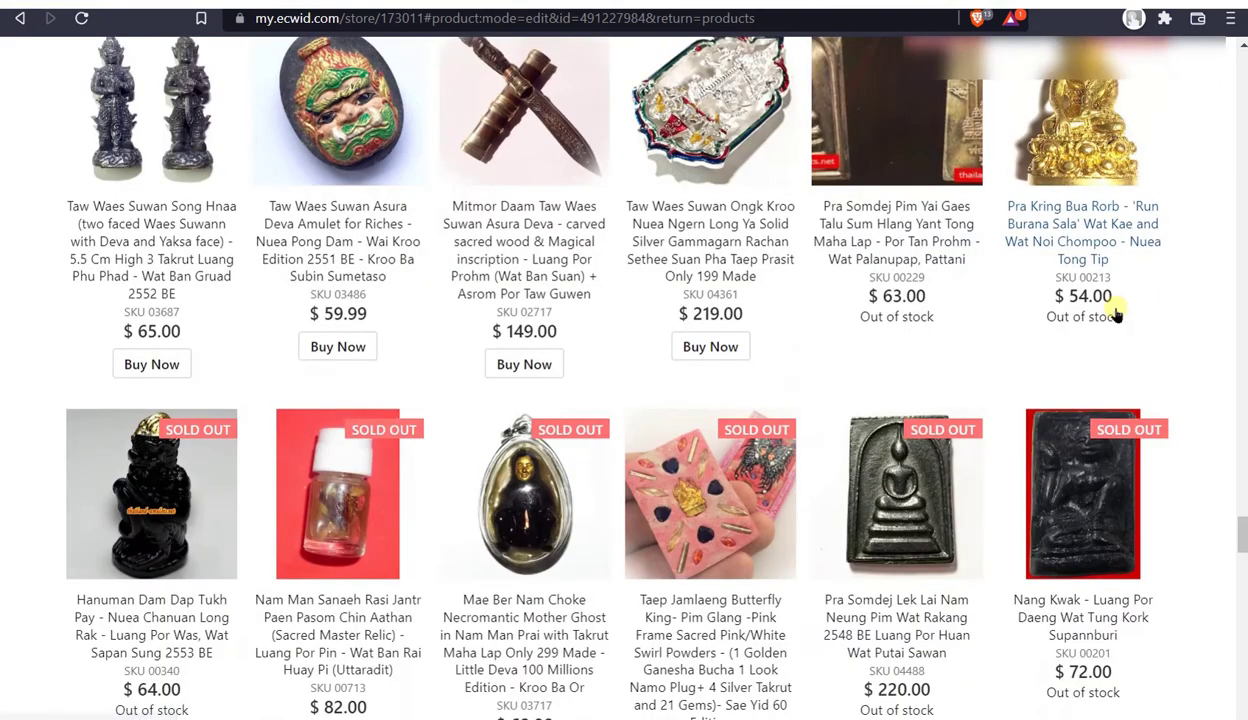
pyautogui.scroll(-2, 1115, 315)
pyautogui.scroll(2, 1106, 313)
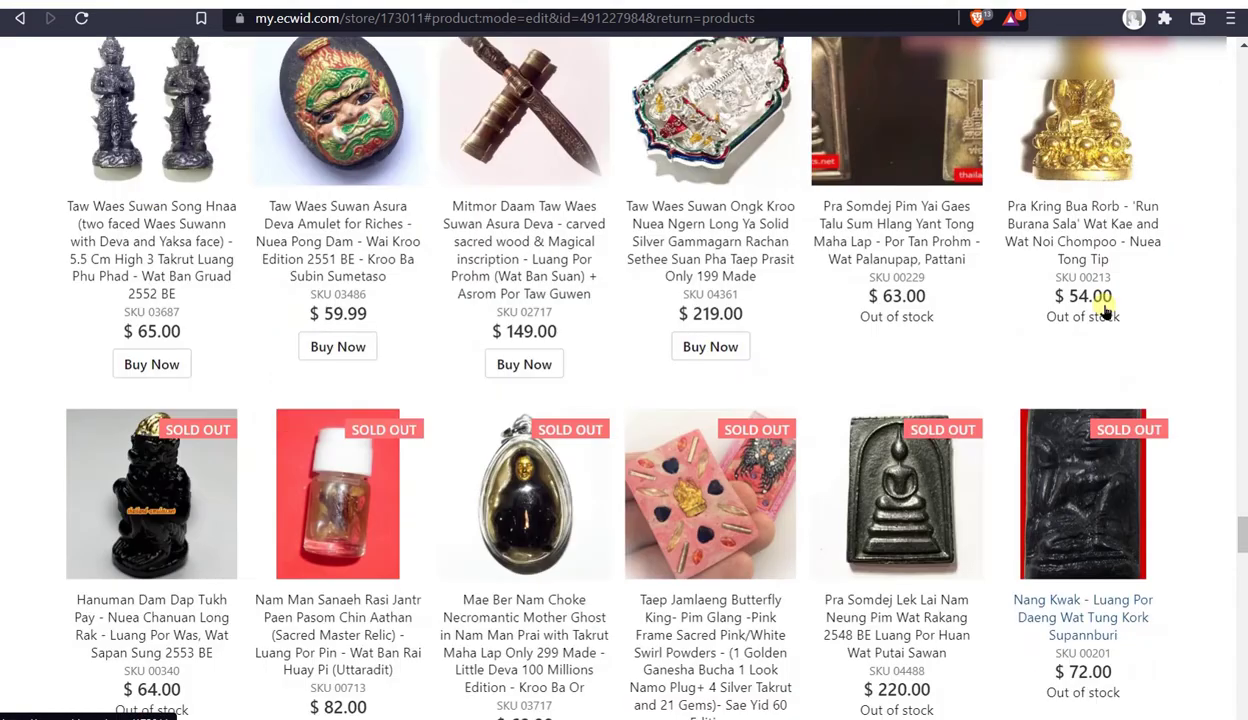
# - Examine the remaining random recommendations for sold-out items and close the product preview
pyautogui.scroll(-2, 1105, 313)
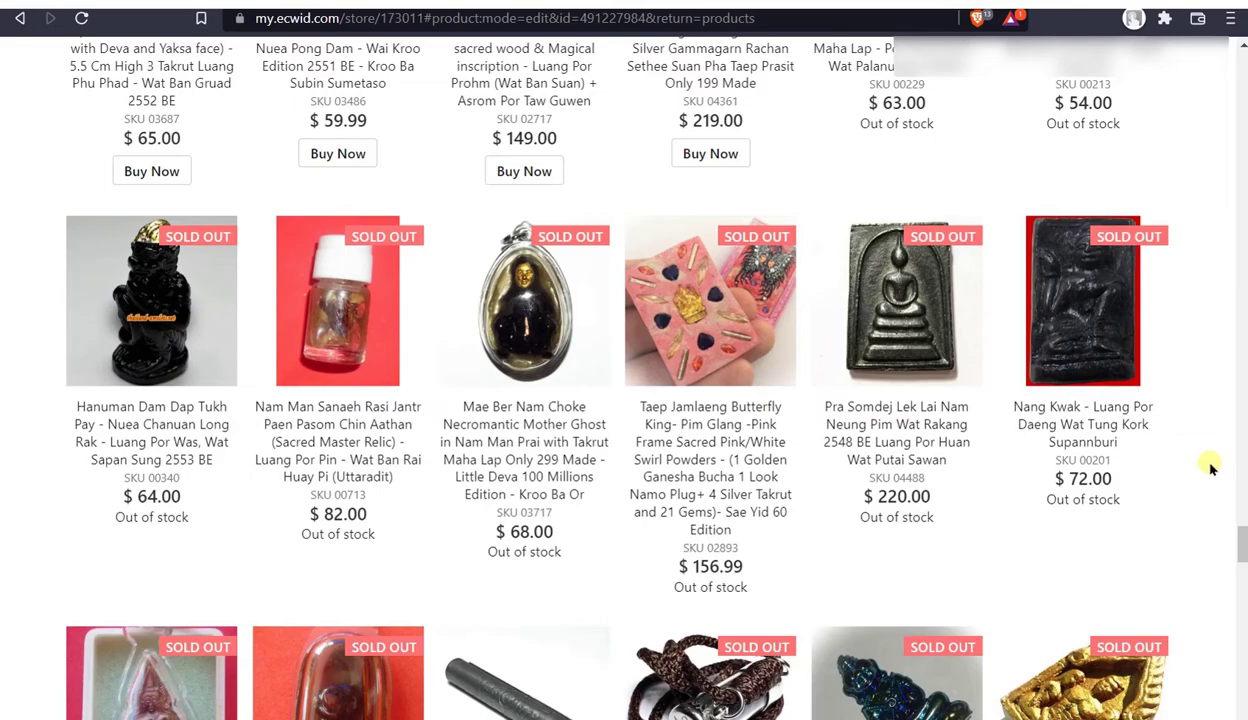
pyautogui.scroll(-4, 1210, 467)
pyautogui.scroll(-4, 1210, 467)
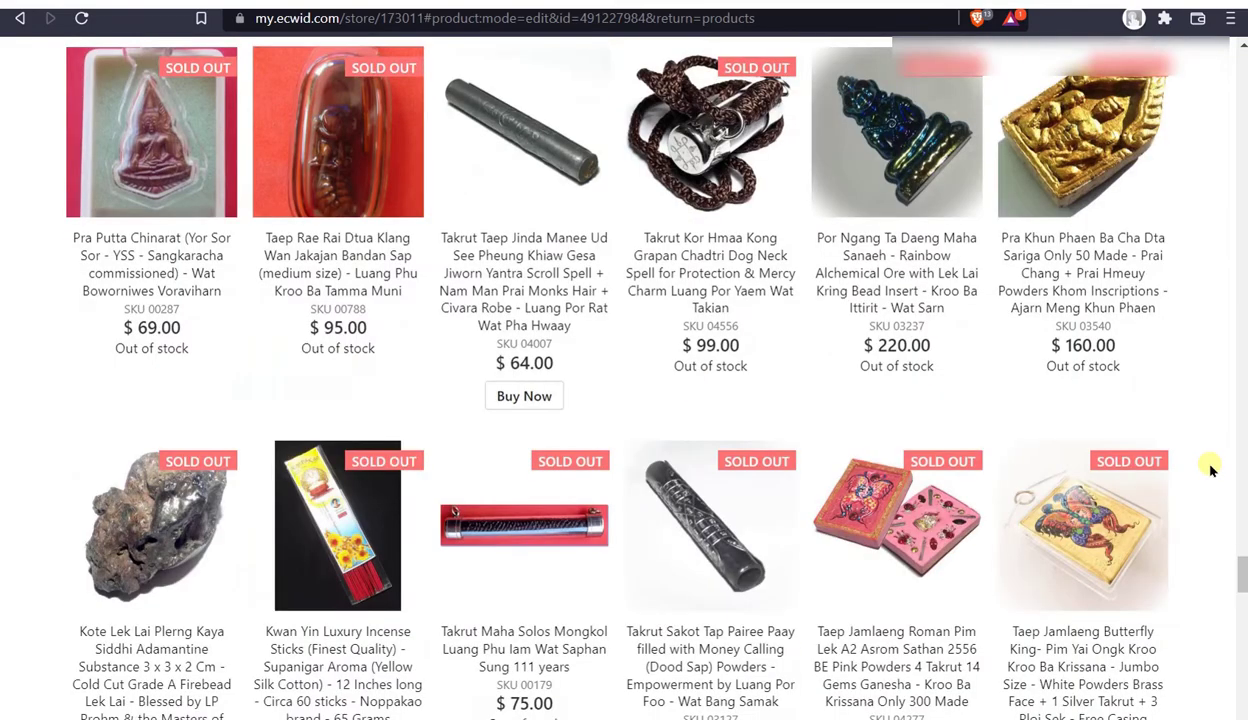
pyautogui.scroll(-2, 1210, 470)
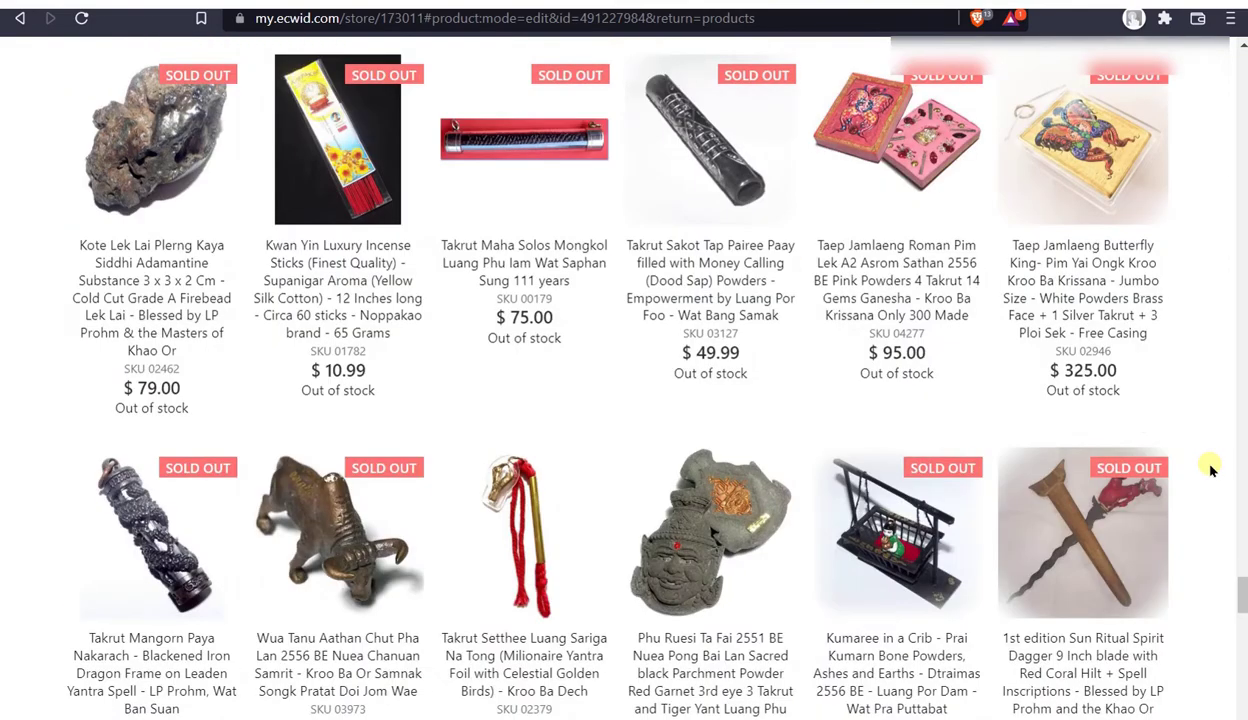
pyautogui.scroll(-4, 1210, 470)
pyautogui.scroll(-6, 1210, 470)
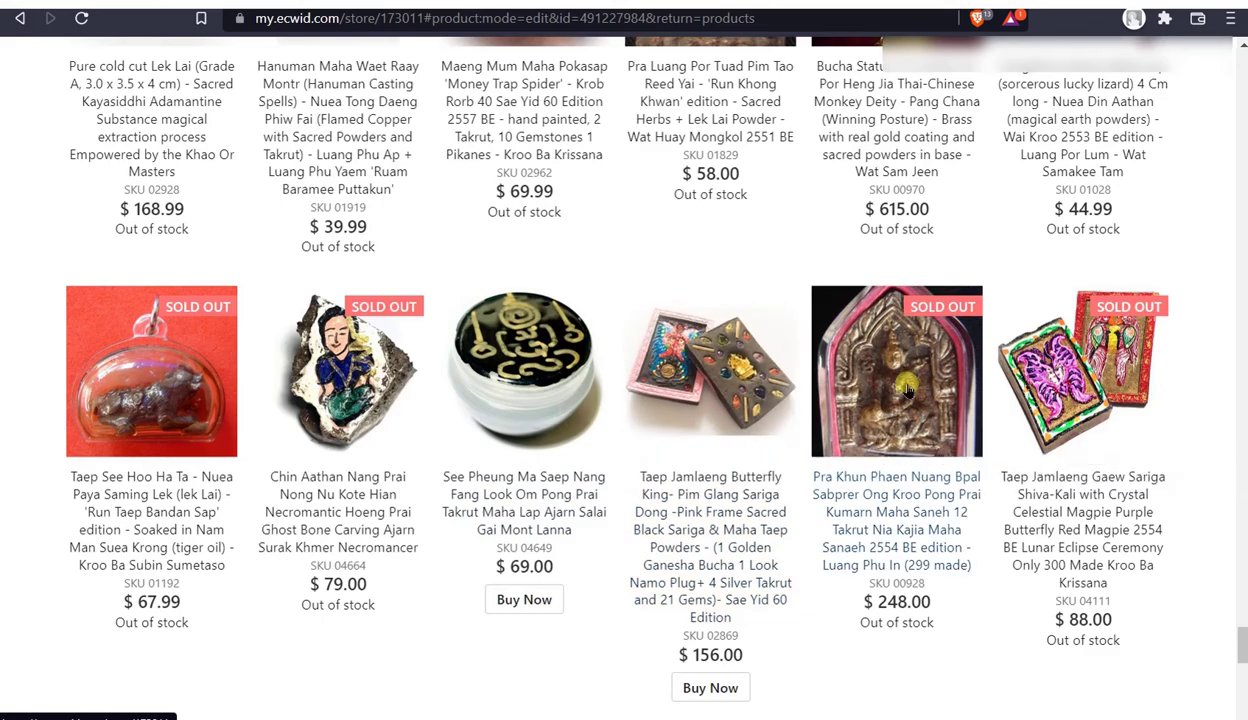
pyautogui.scroll(6, 1200, 430)
pyautogui.scroll(6, 1190, 458)
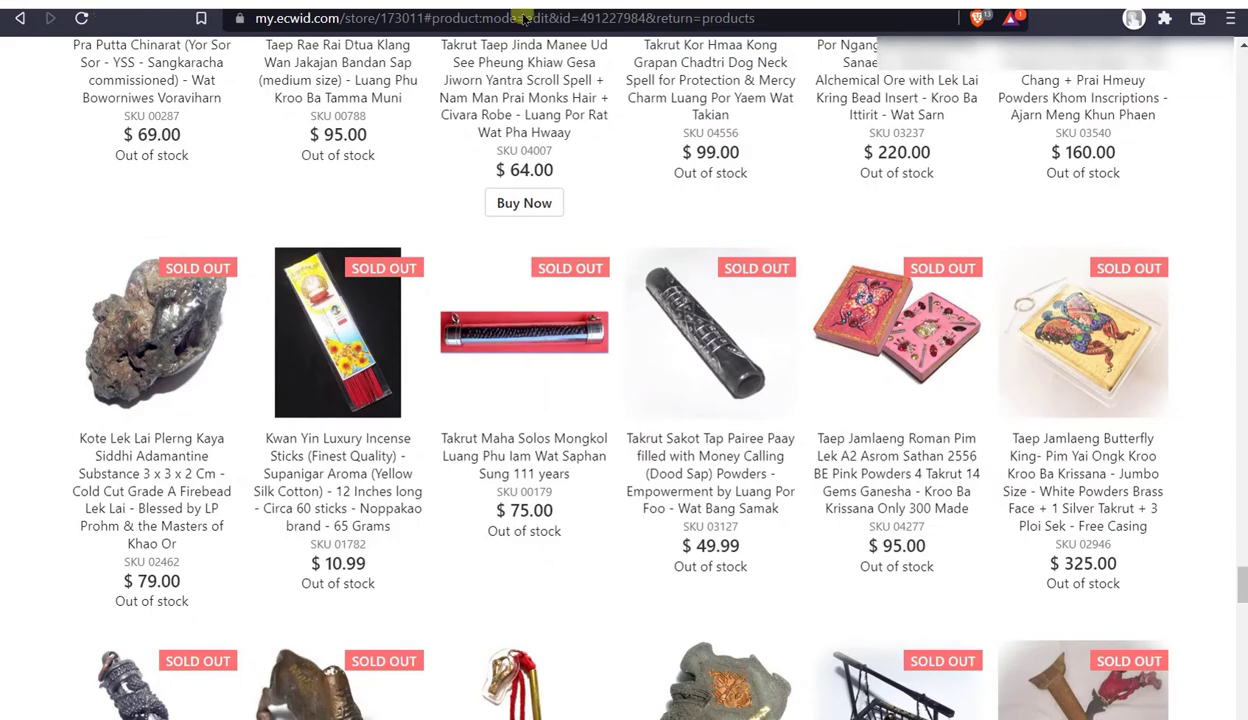
pyautogui.scroll(20, 1008, 437)
pyautogui.scroll(10, 1010, 446)
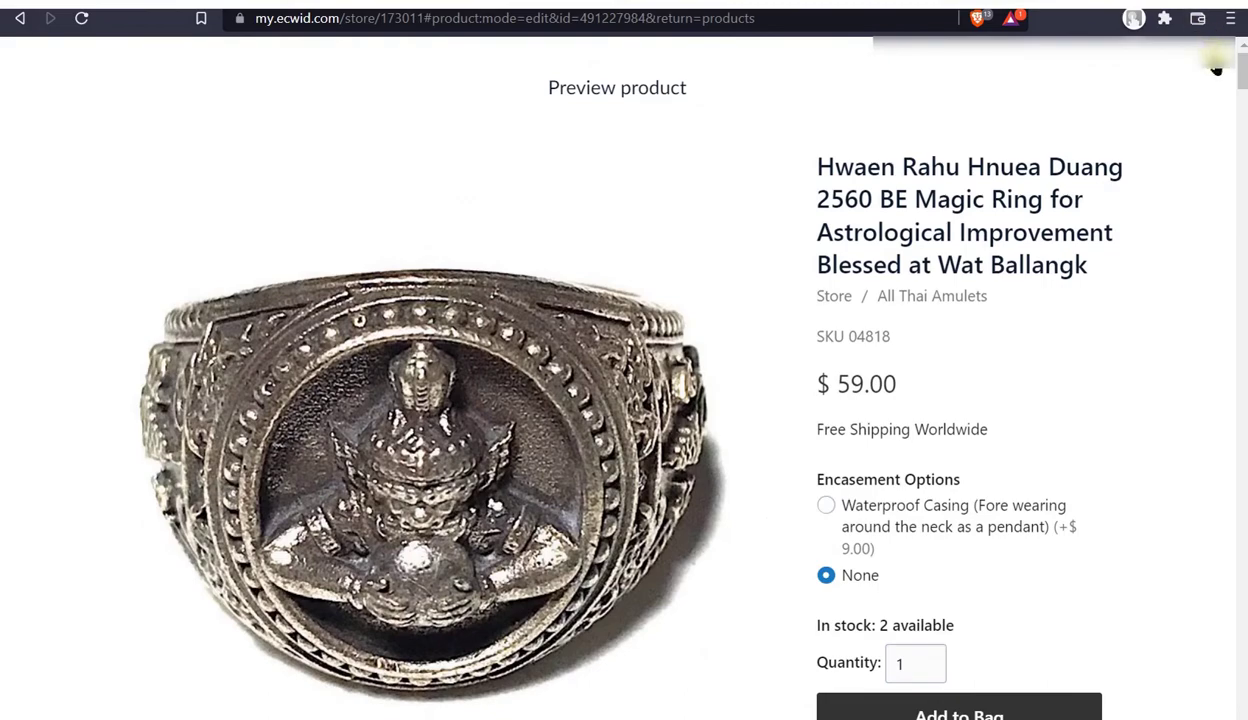
pyautogui.click(1189, 67)
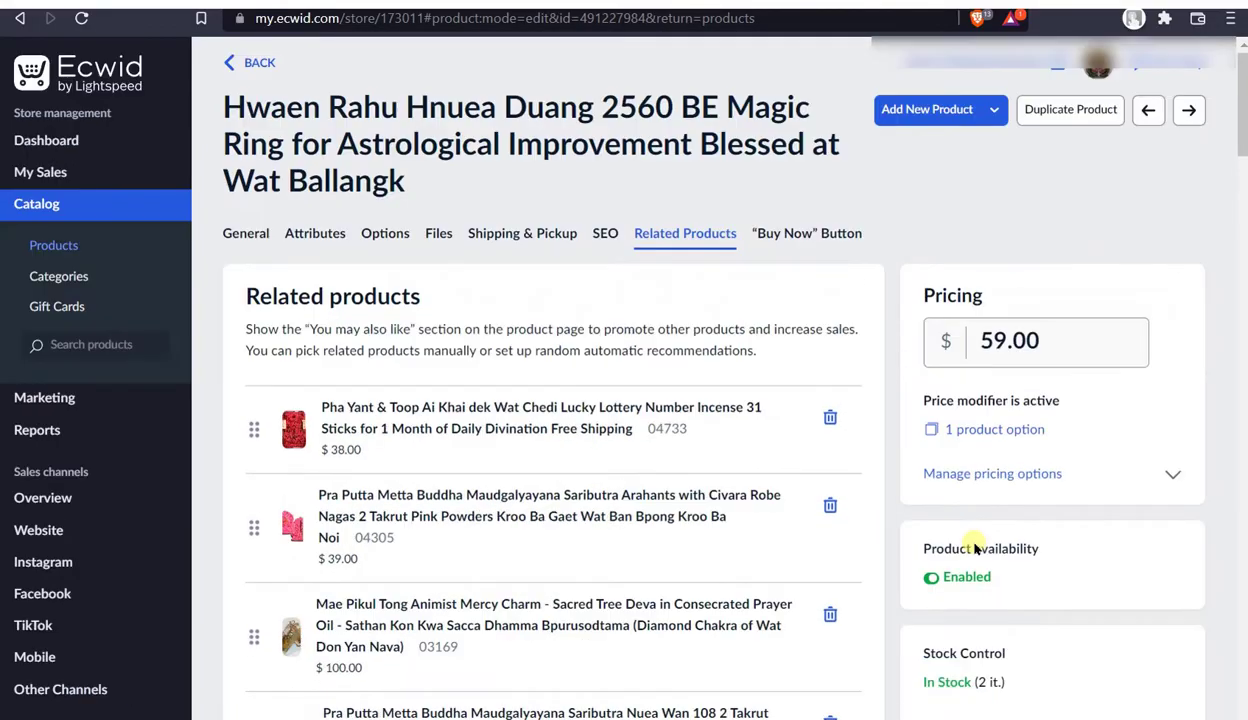
# - Remove the Pra Putta Metta Buddha Nuea Wan 108 amulet (04308) from the ring's related products and save the changes
pyautogui.scroll(-15, 975, 538)
pyautogui.scroll(15, 971, 538)
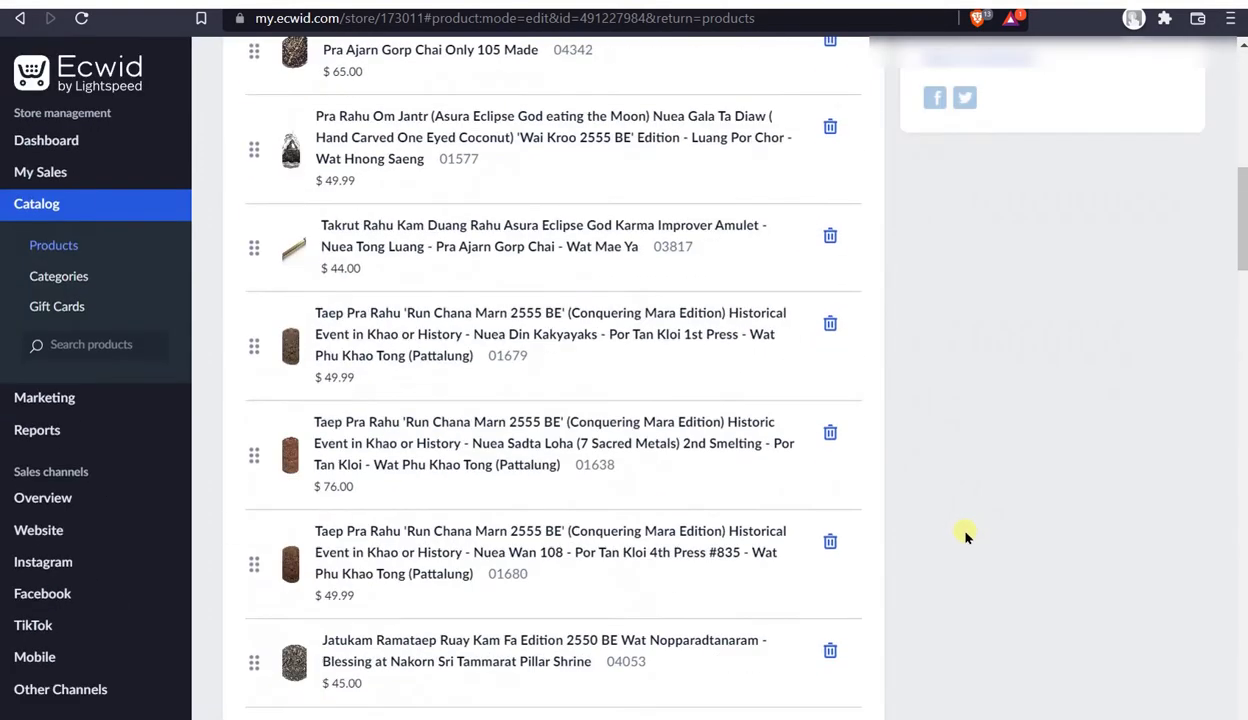
pyautogui.scroll(-2, 704, 575)
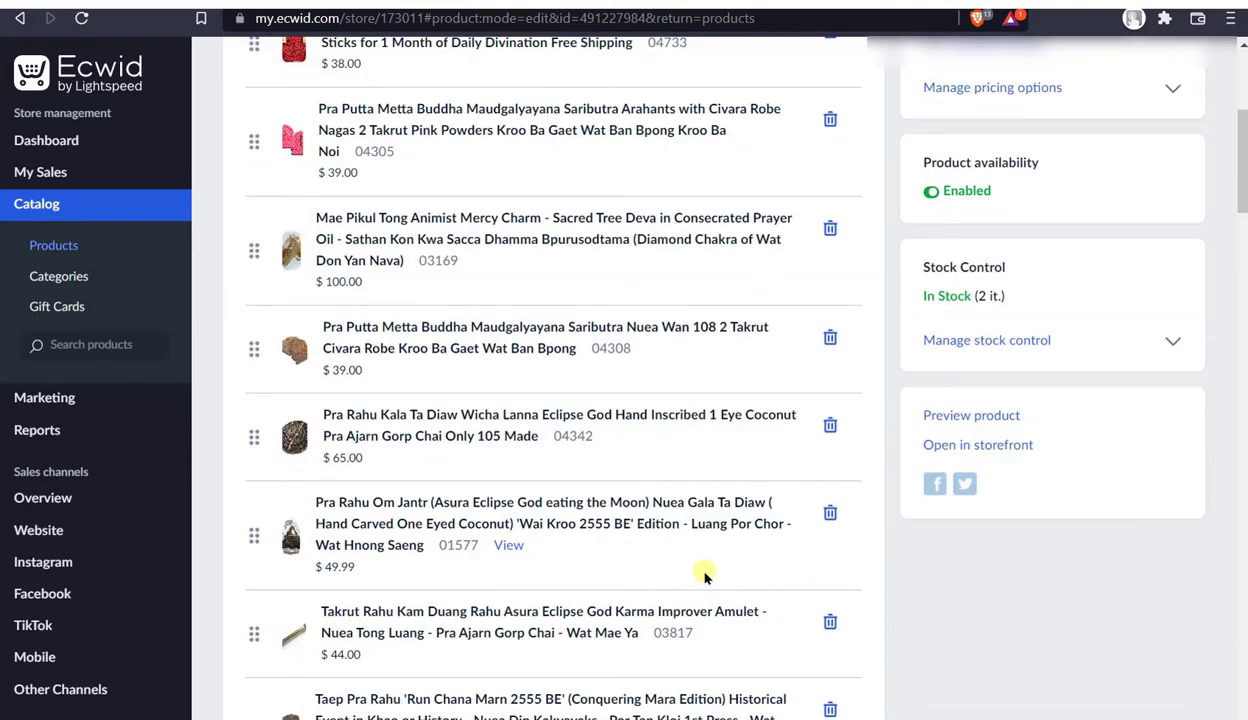
pyautogui.scroll(-2, 704, 572)
pyautogui.scroll(-2, 899, 586)
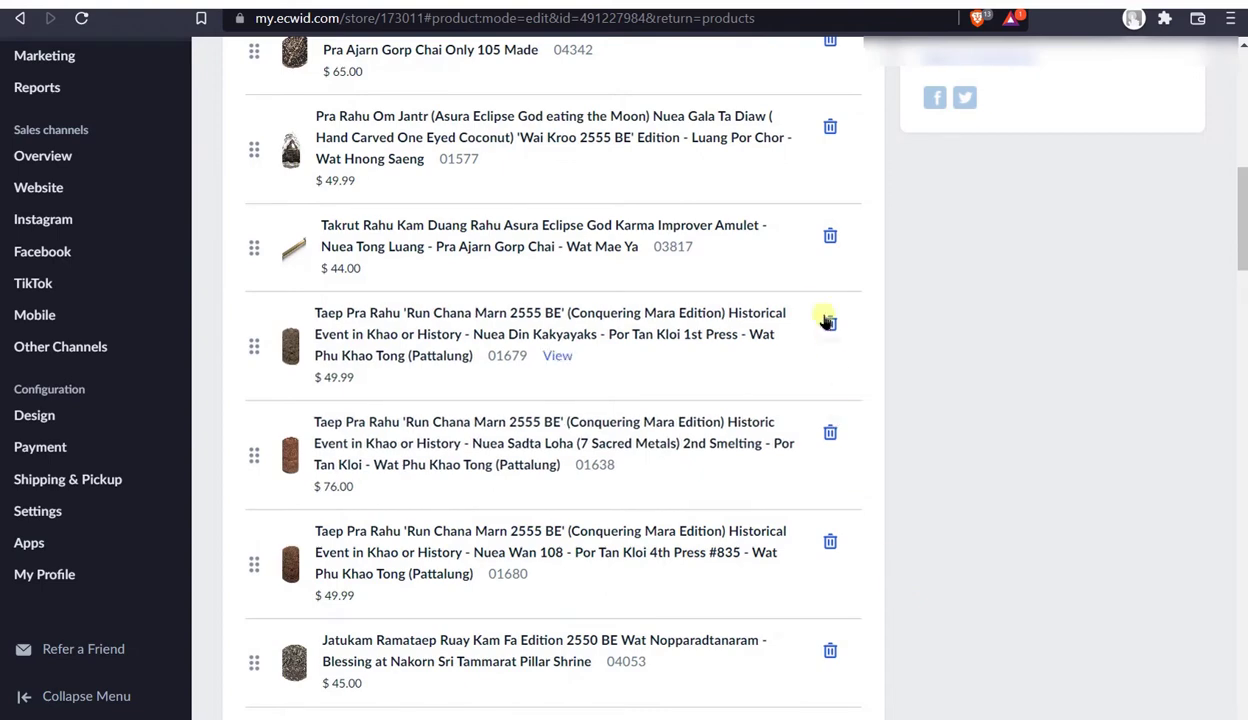
pyautogui.scroll(6, 788, 320)
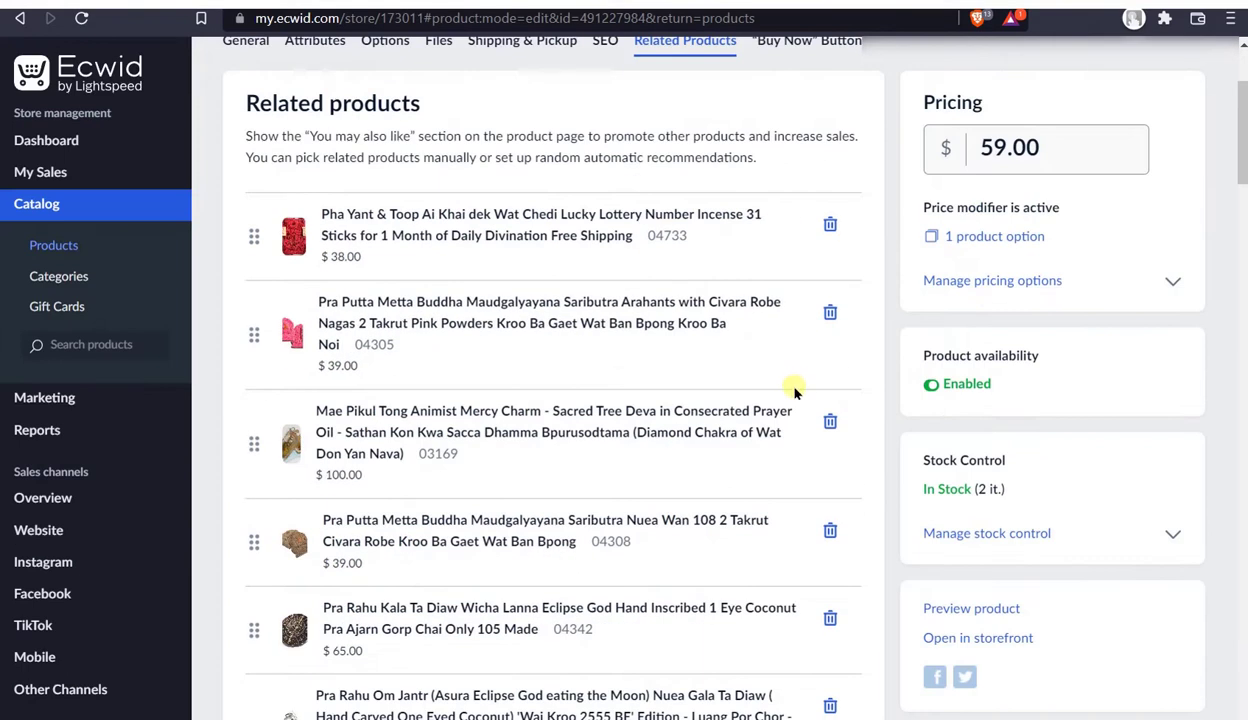
pyautogui.click(829, 529)
pyautogui.scroll(-6, 900, 500)
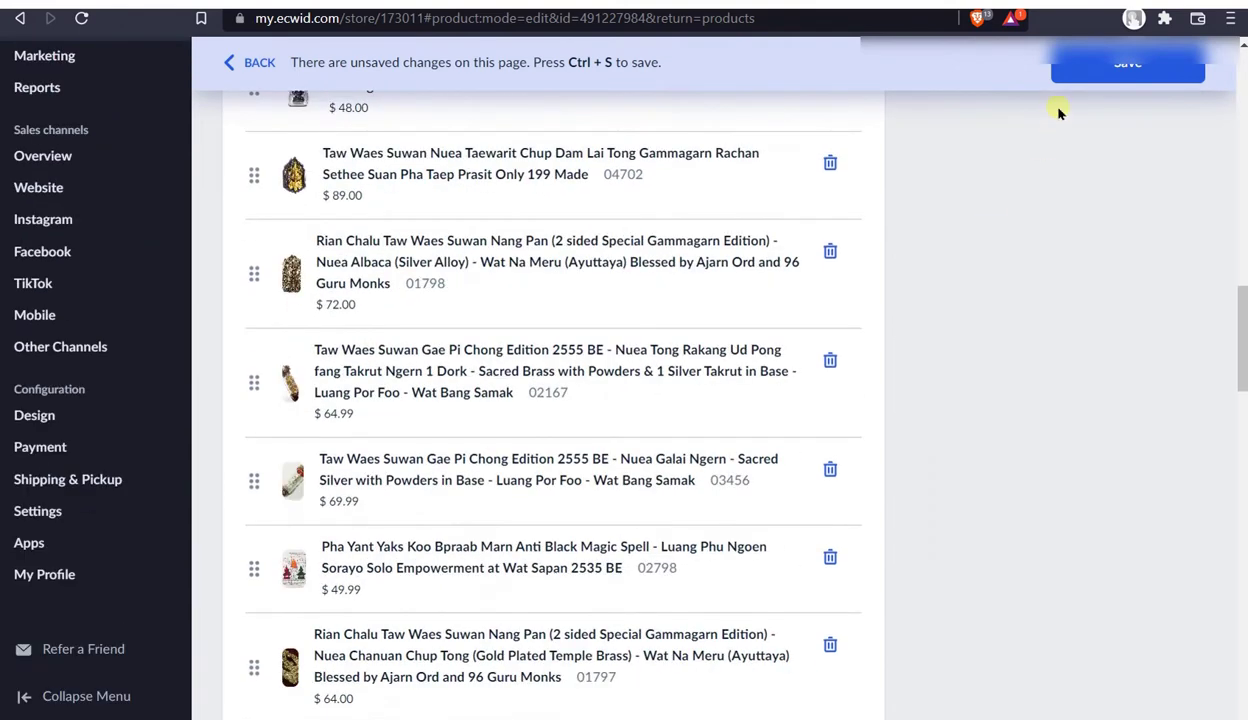
pyautogui.click(1100, 78)
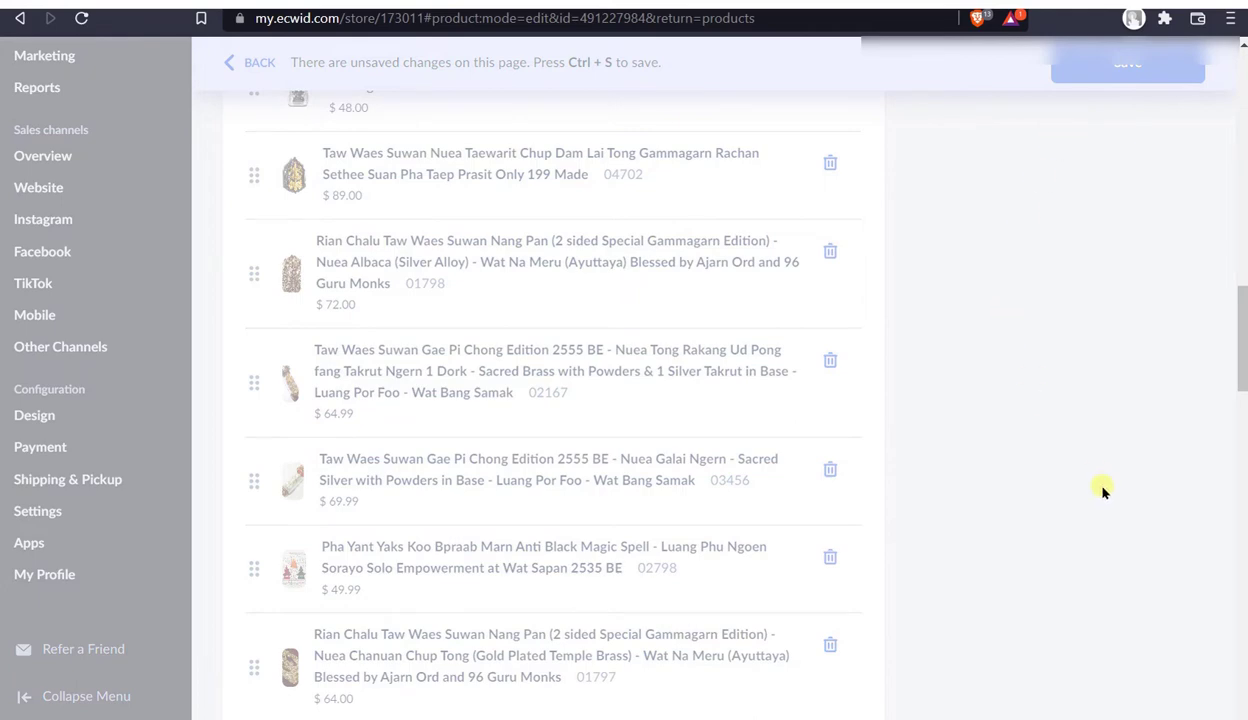
# - Open the product picker below the ring's related products list and search it for "all"
pyautogui.scroll(-15, 1072, 552)
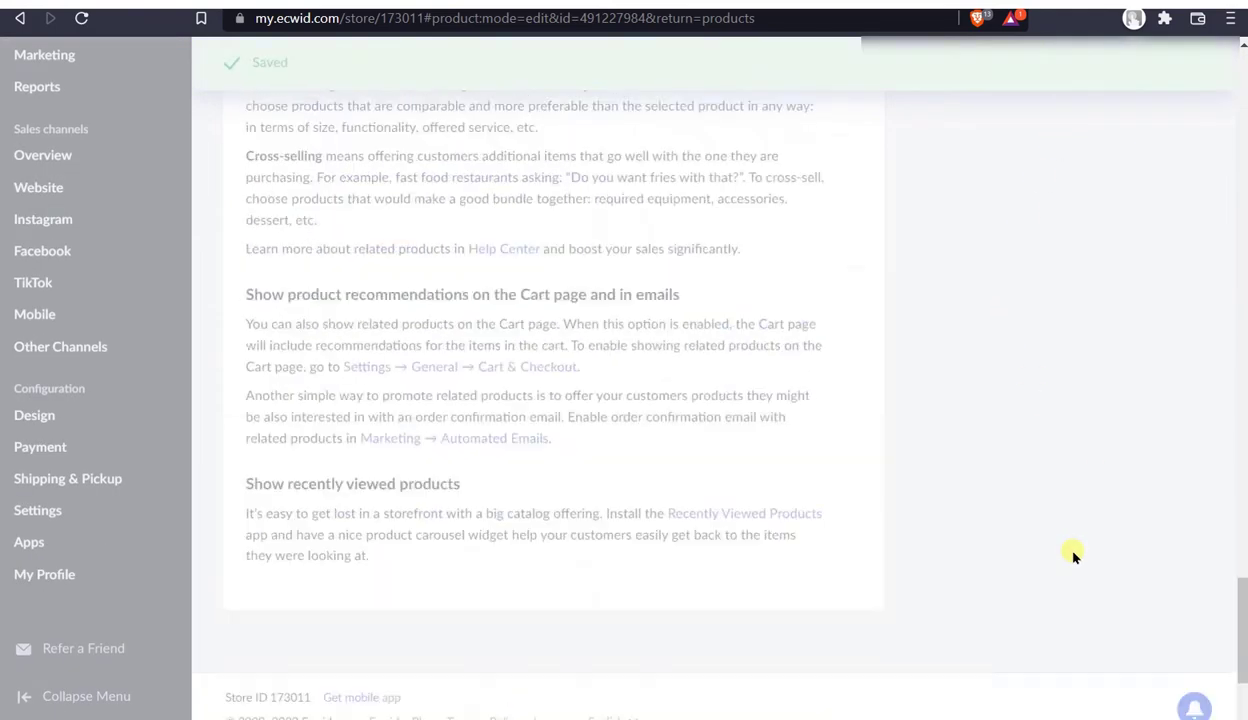
pyautogui.scroll(9, 1072, 556)
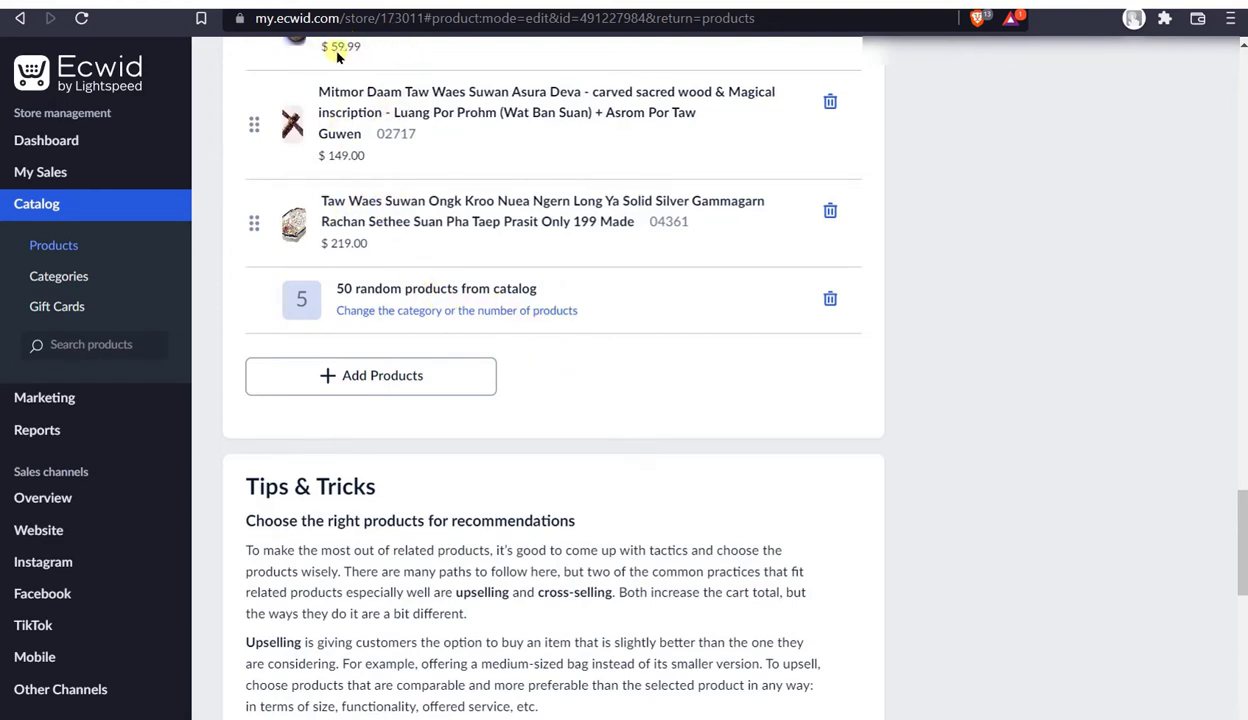
pyautogui.click(337, 374)
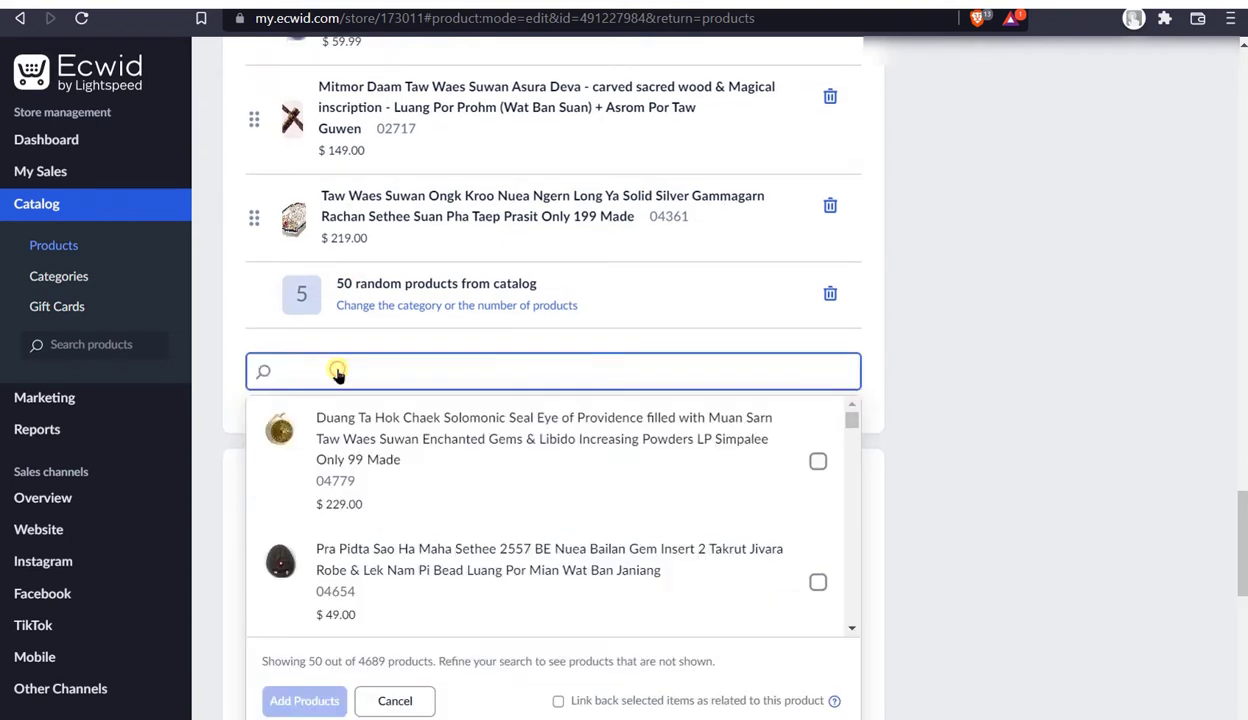
pyautogui.click(337, 372)
# - Review the number of items and category settings for the random recommendations, and close them without applying changes
pyautogui.click(448, 308)
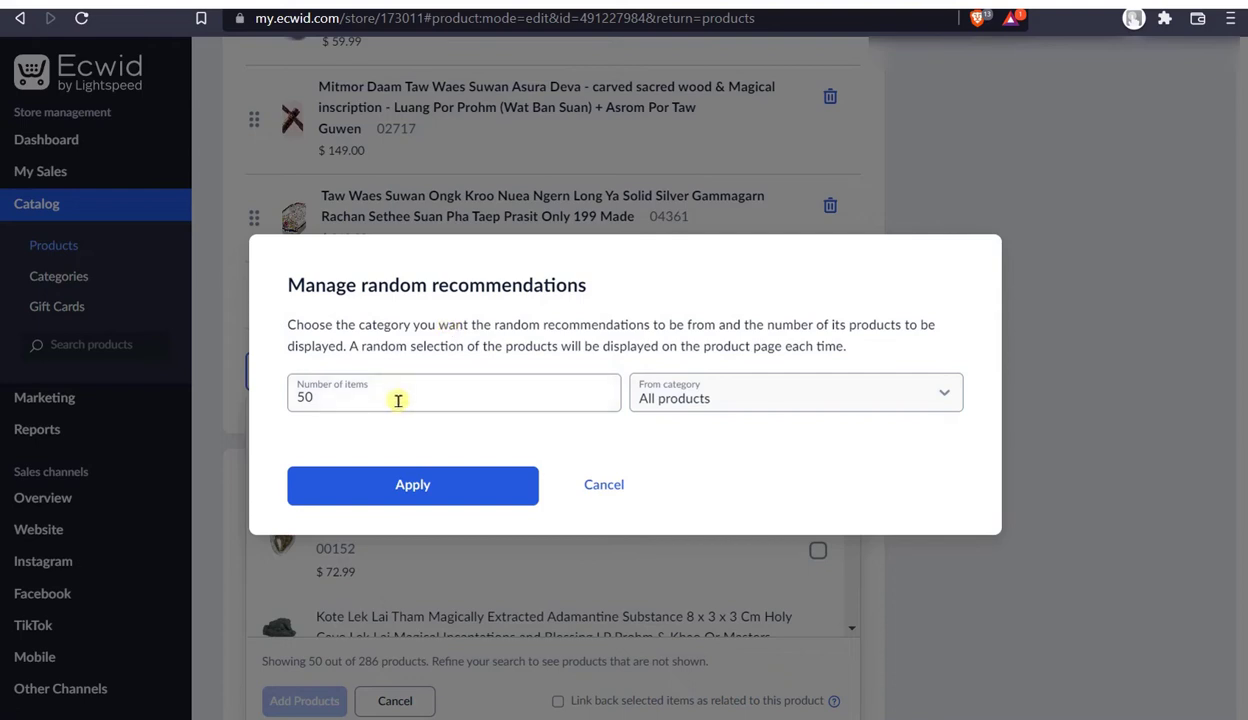
pyautogui.click(342, 397)
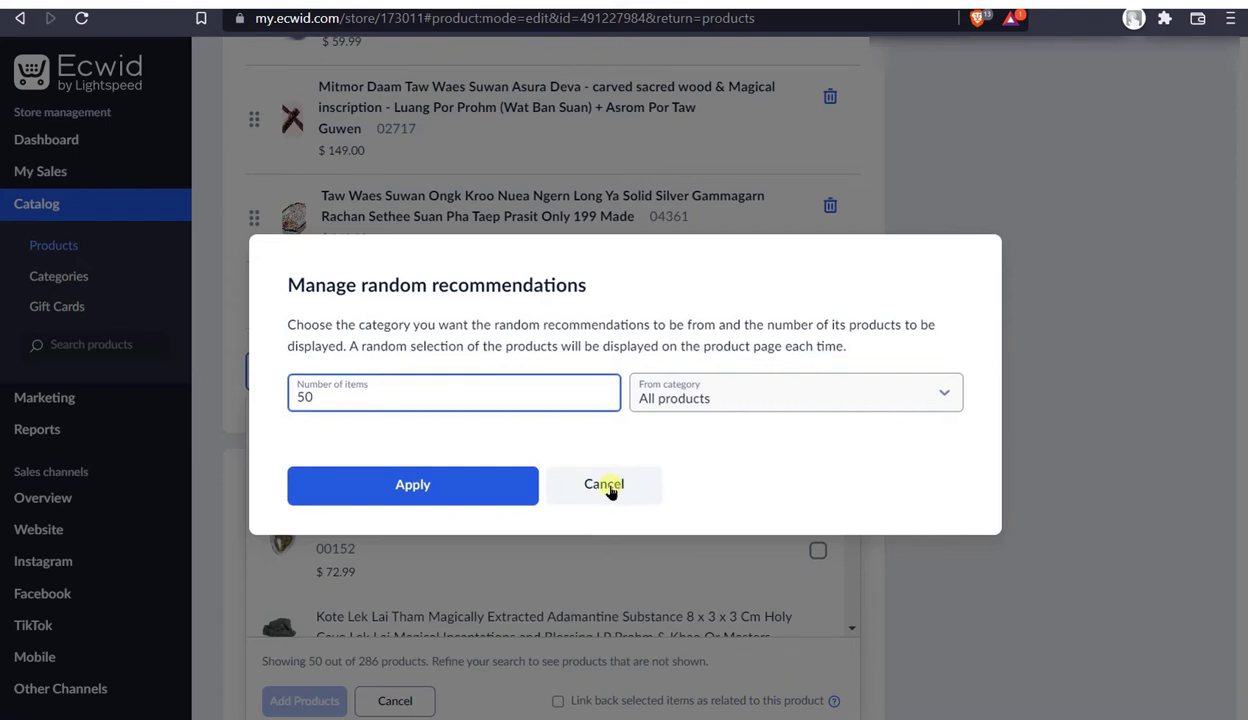
pyautogui.click(290, 304)
pyautogui.moveTo(586, 287); pyautogui.dragTo(982, 344)
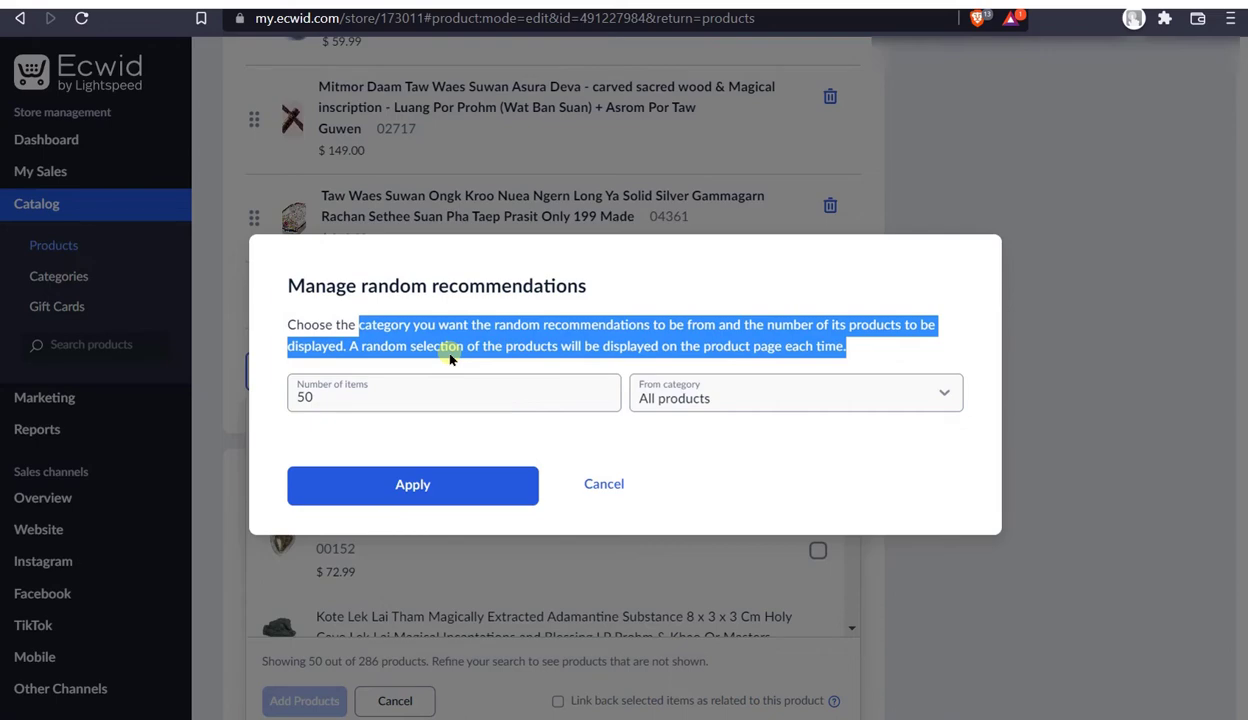
pyautogui.click(595, 485)
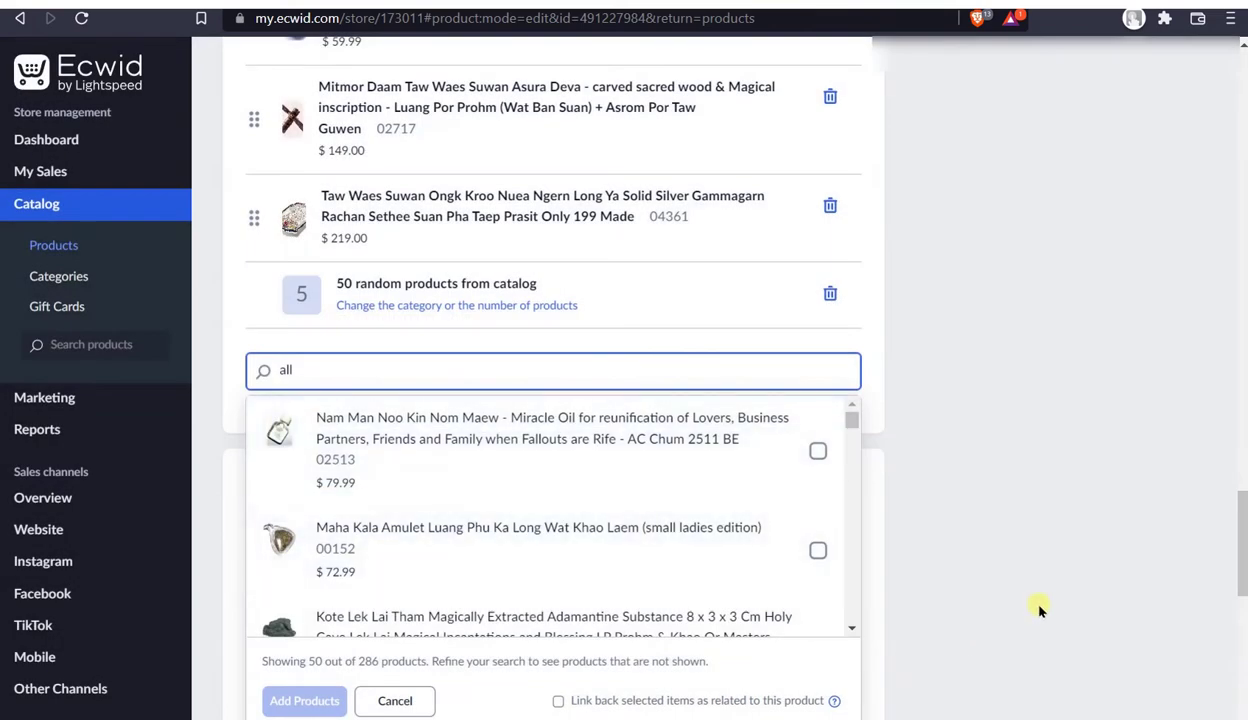
# - Open the live Thailand Amulets storefront from the product page and look over its welcome text
pyautogui.scroll(-4, 1038, 609)
pyautogui.scroll(2, 1038, 609)
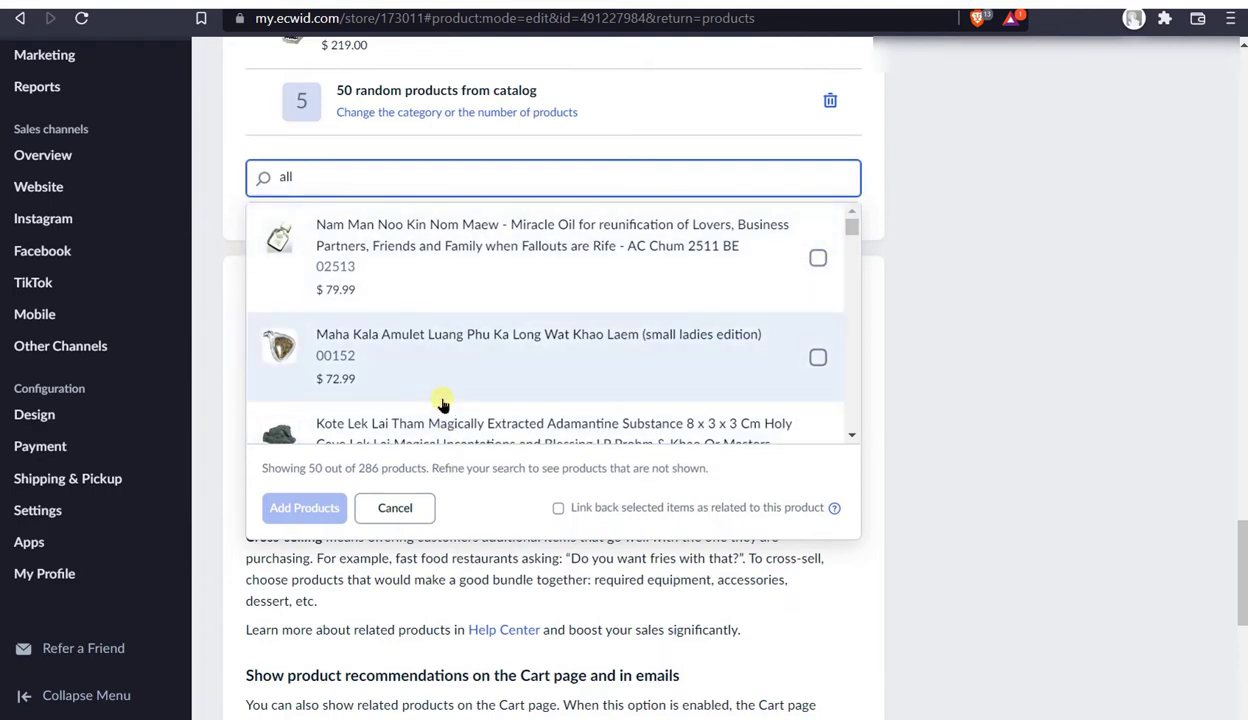
pyautogui.scroll(20, 1103, 602)
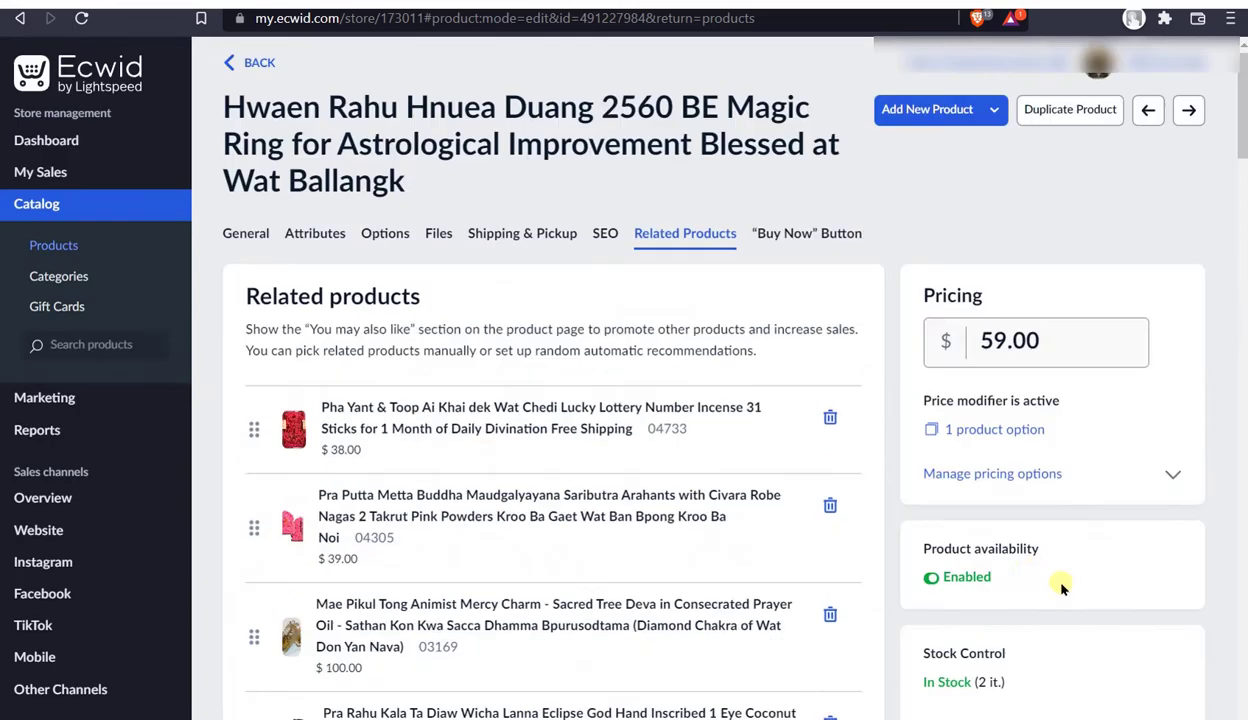
pyautogui.click(950, 74)
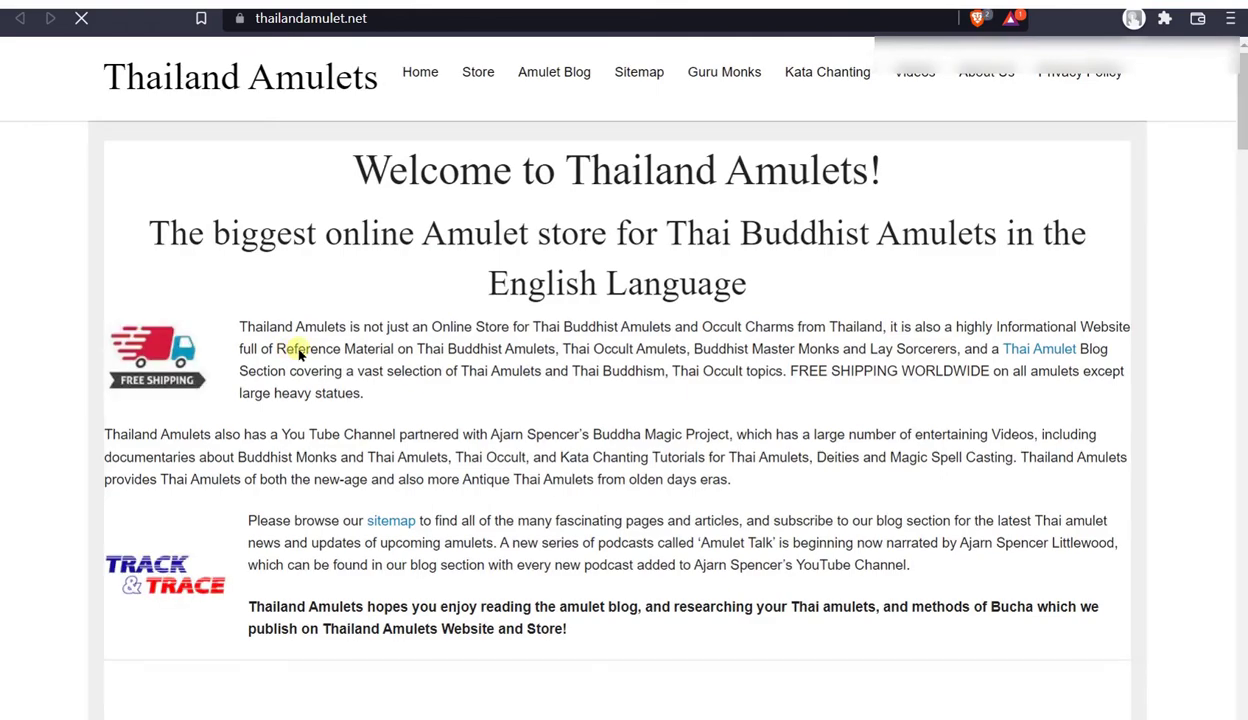
pyautogui.scroll(-7, 290, 362)
pyautogui.scroll(5, 290, 367)
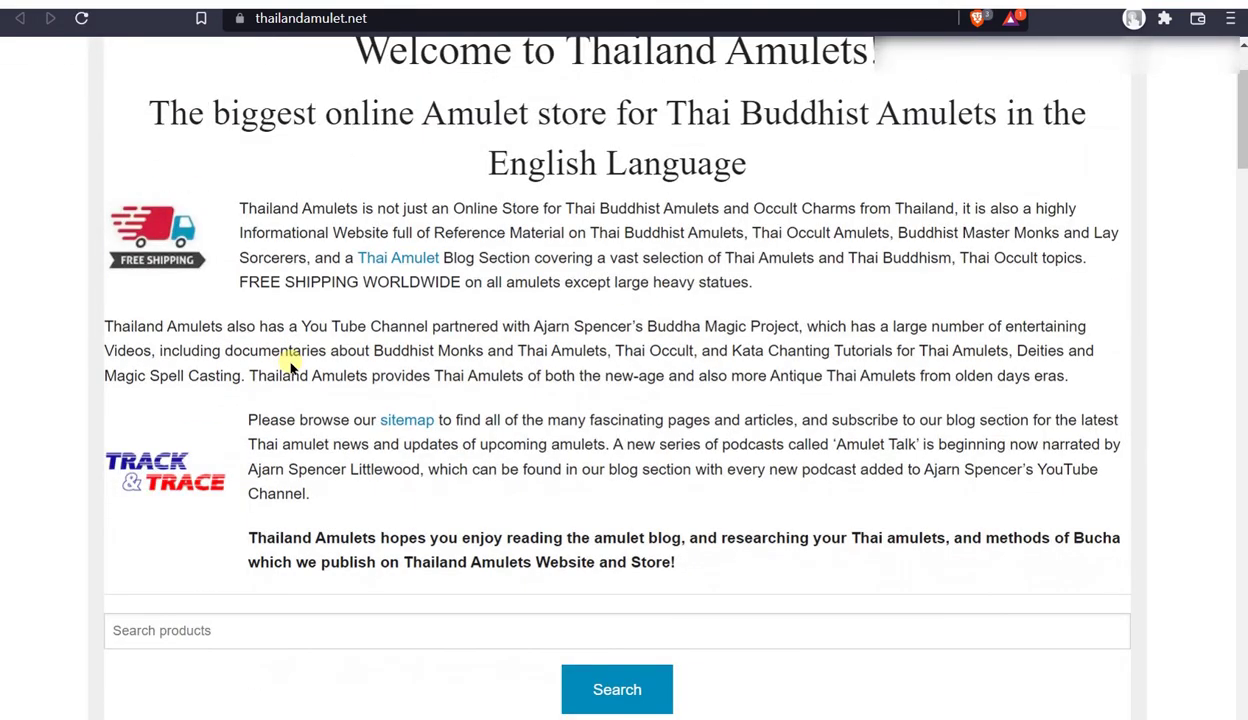
# - Look through the first page of the All Thai Amulets listing down to the page numbers
pyautogui.scroll(-5, 290, 367)
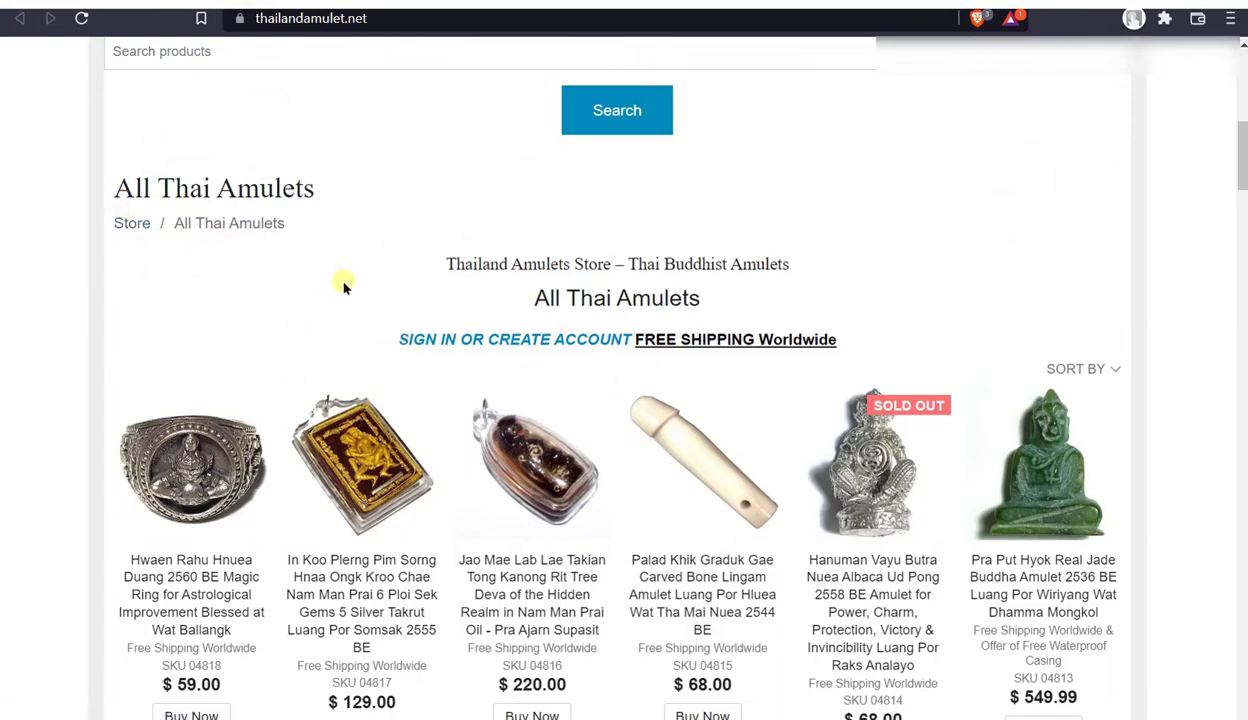
pyautogui.scroll(-6, 343, 287)
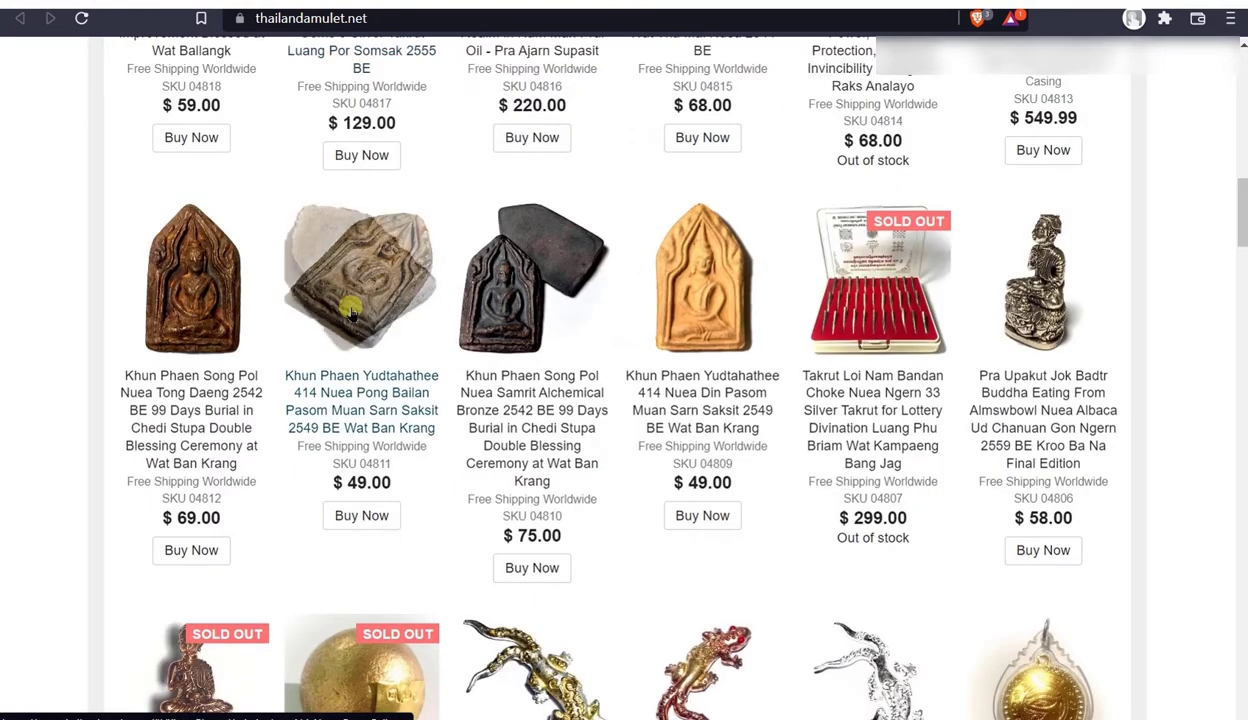
pyautogui.scroll(-5, 350, 313)
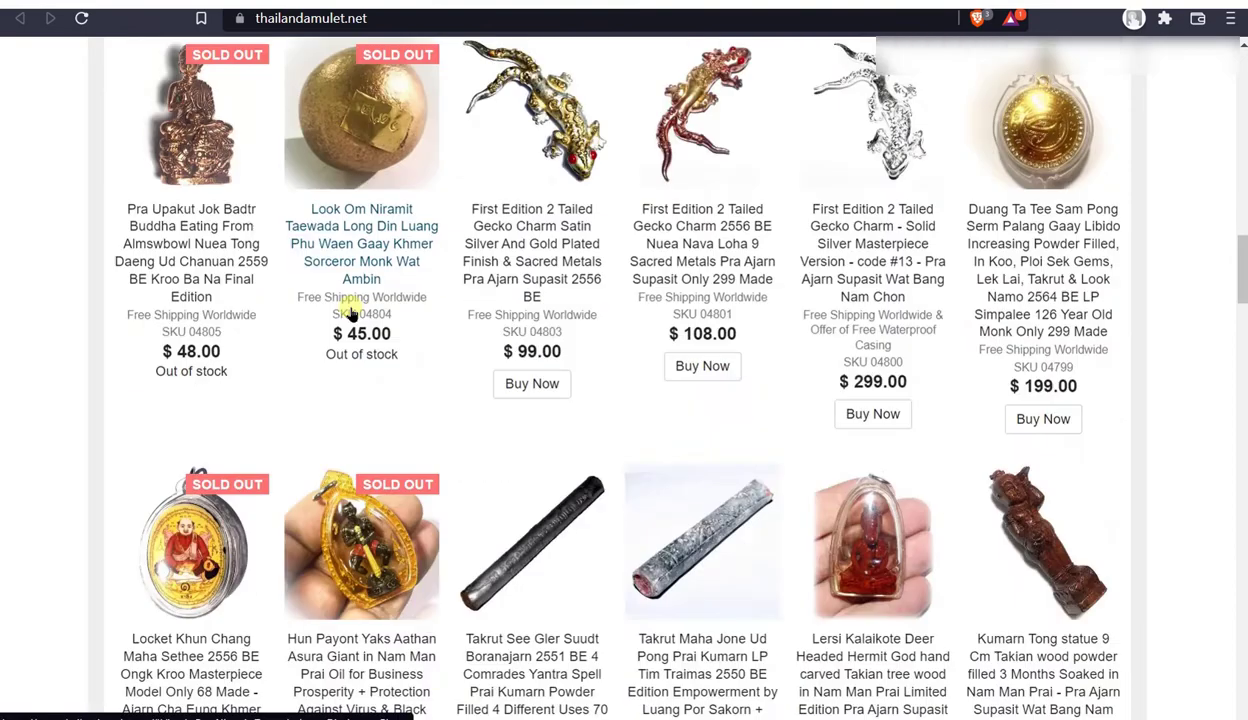
pyautogui.scroll(-2, 350, 313)
pyautogui.scroll(-4, 350, 313)
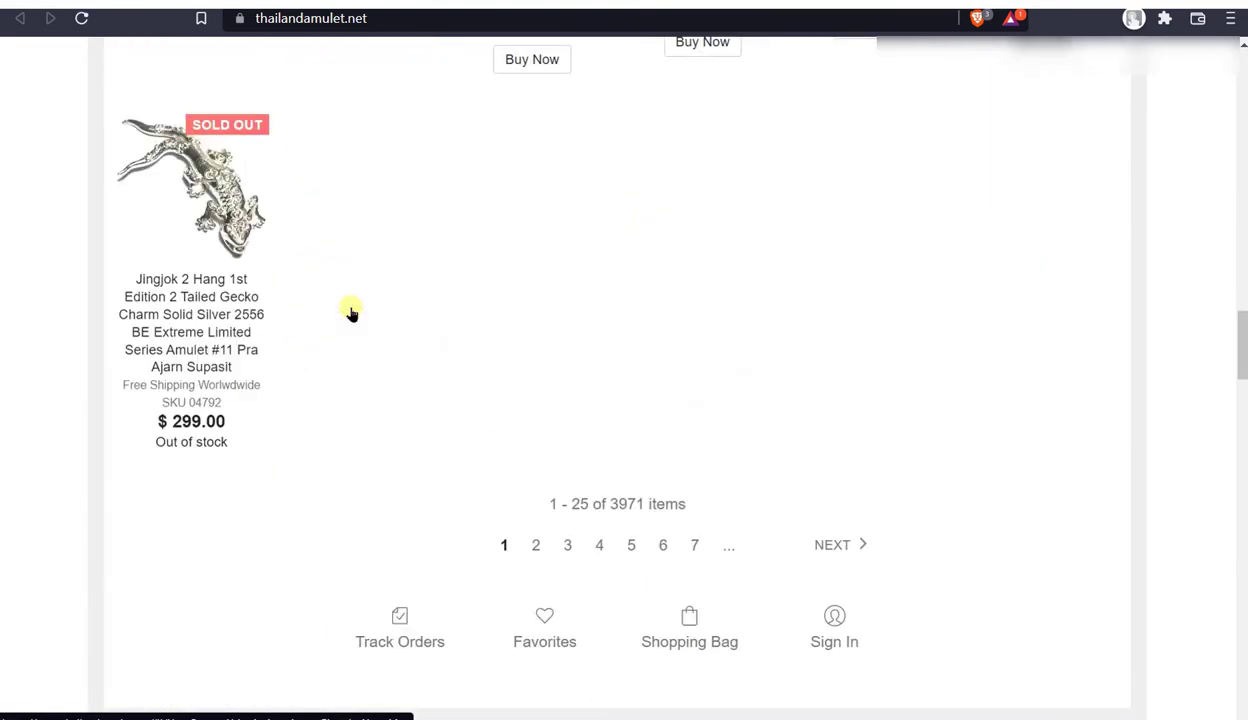
# - Go to page 2 of the All Thai Amulets listing and look through its products to the end
pyautogui.click(538, 545)
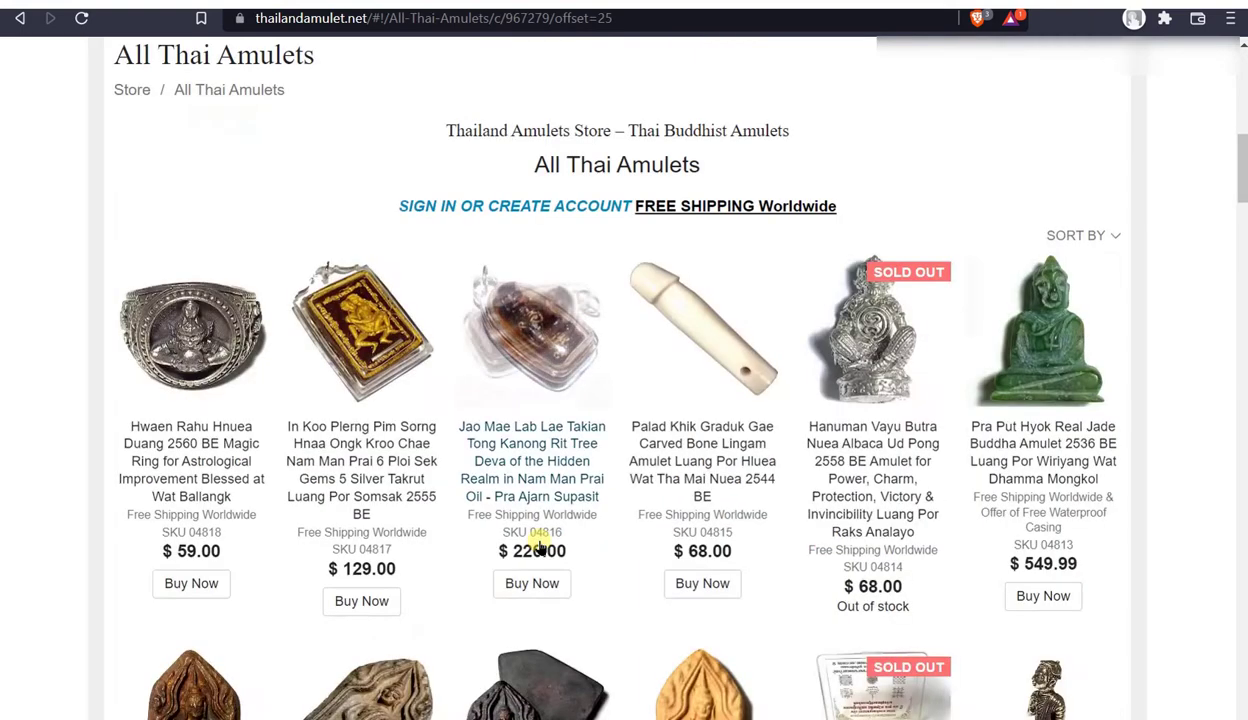
pyautogui.scroll(-3, 487, 518)
pyautogui.scroll(-15, 487, 518)
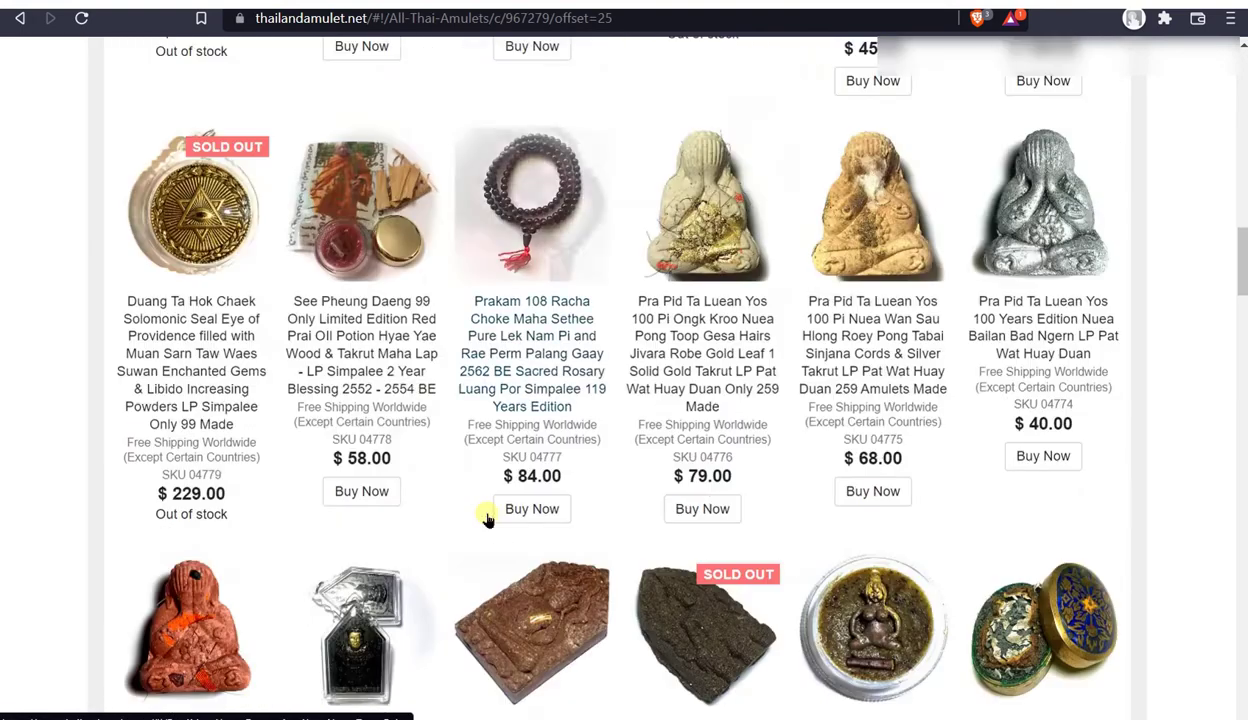
pyautogui.scroll(4, 487, 518)
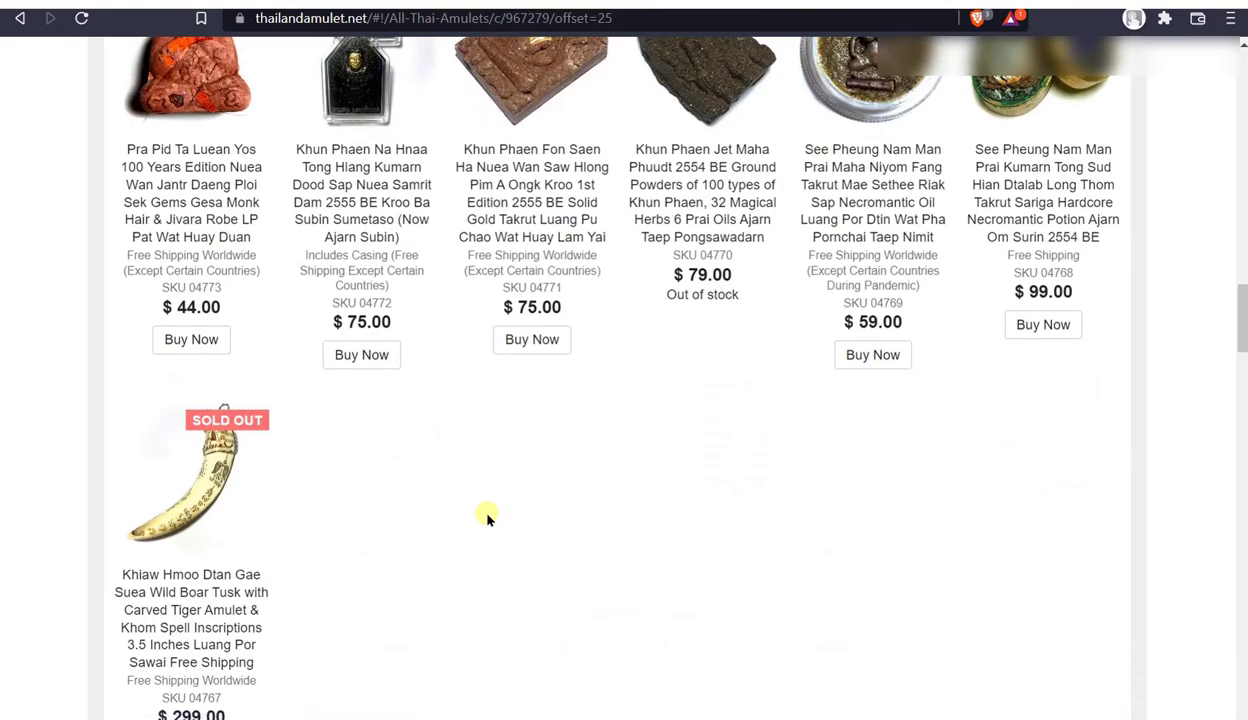
# - Open the Khiaw Hmoo Dtan wild boar tusk amulet (SKU 04767) and examine its price, encasement options and product details
pyautogui.click(193, 480)
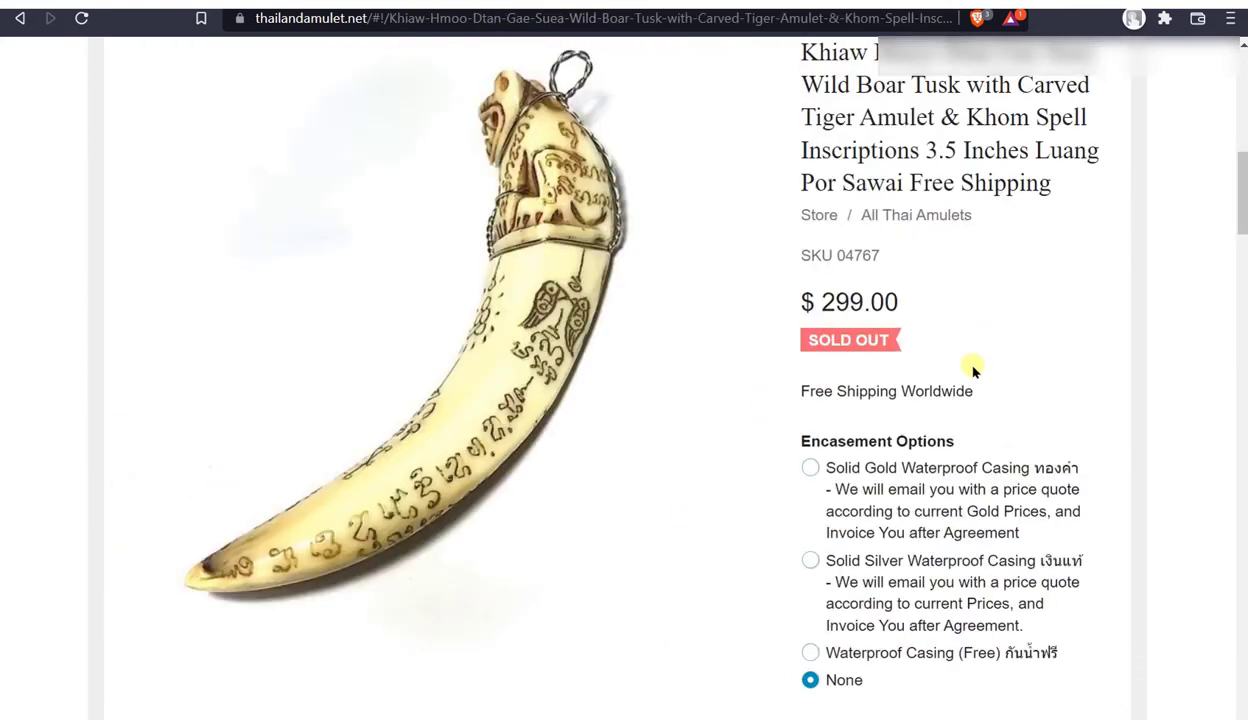
pyautogui.scroll(-2, 985, 383)
pyautogui.scroll(-6, 985, 415)
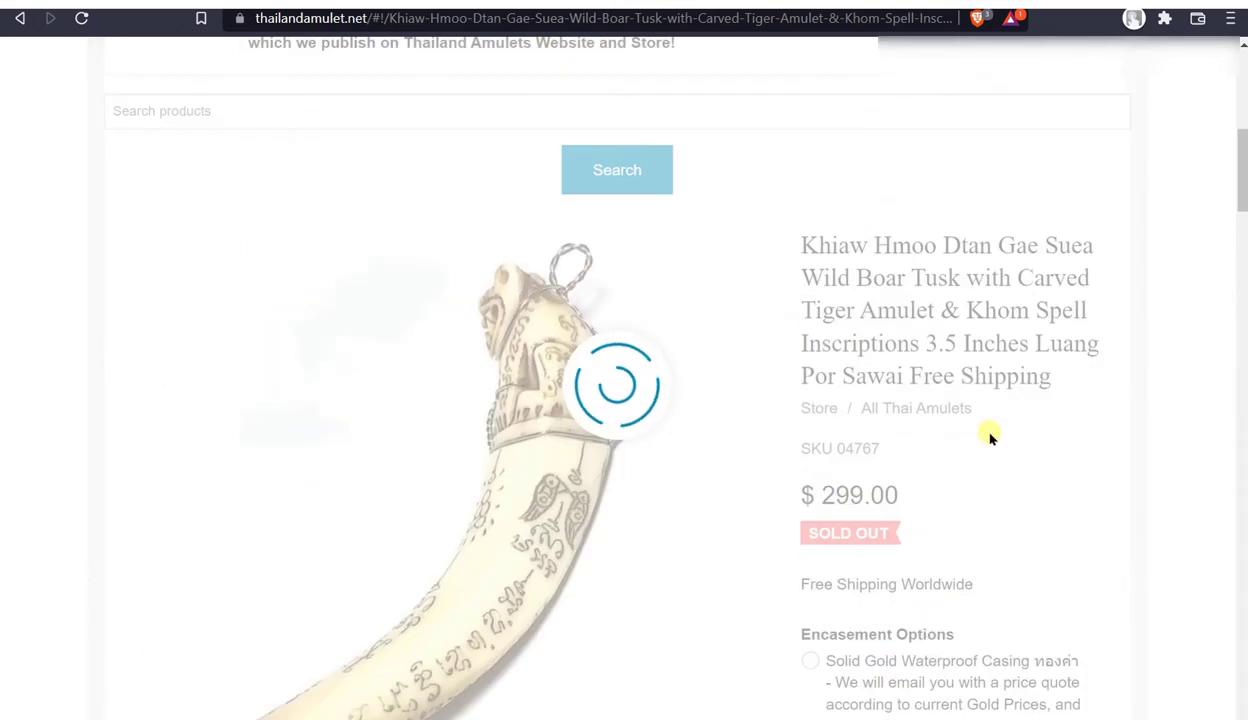
pyautogui.scroll(-2, 990, 437)
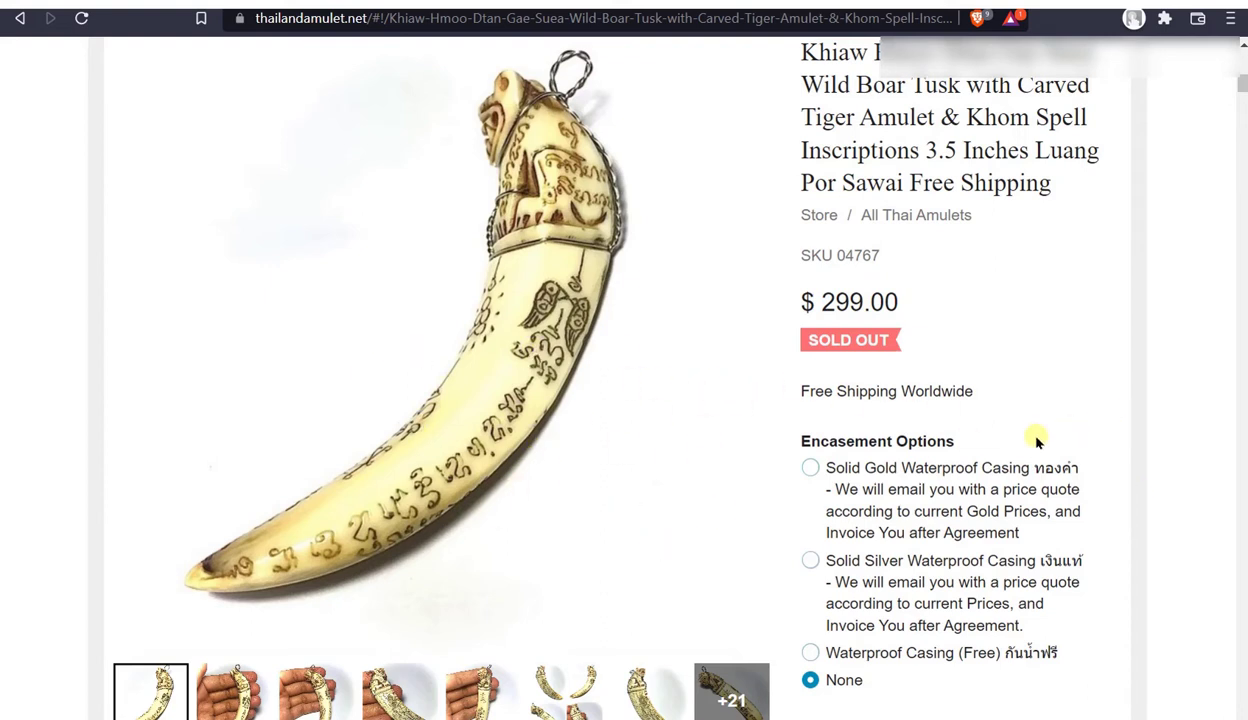
pyautogui.scroll(-2, 1121, 484)
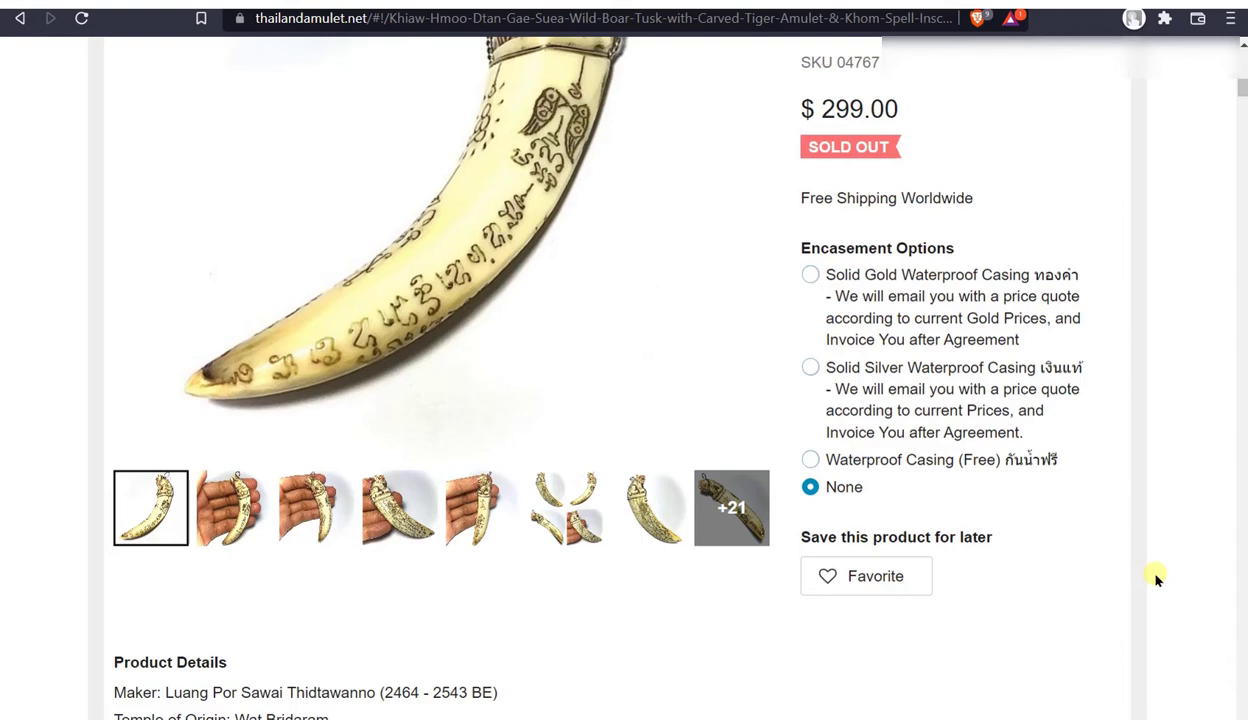
pyautogui.scroll(-4, 1155, 578)
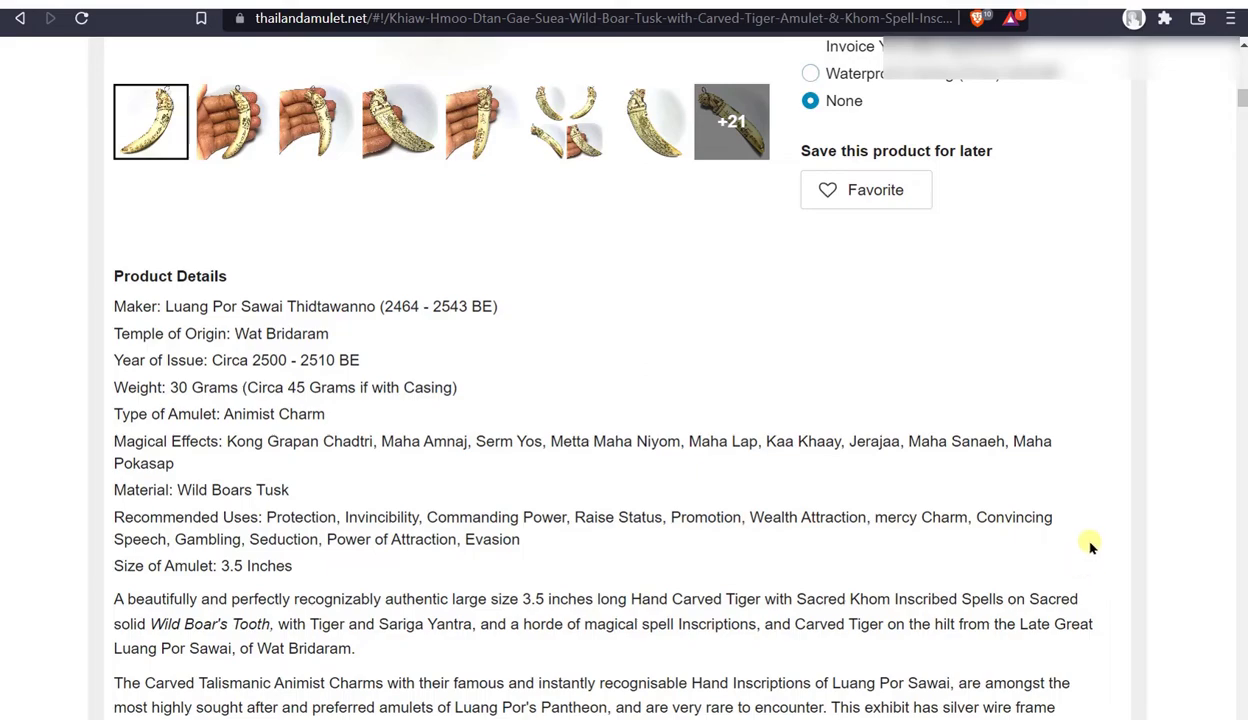
# - Skim the tusk amulet's long description with its photos and return to the start of the page
pyautogui.scroll(-4, 1098, 535)
pyautogui.scroll(-20, 1102, 540)
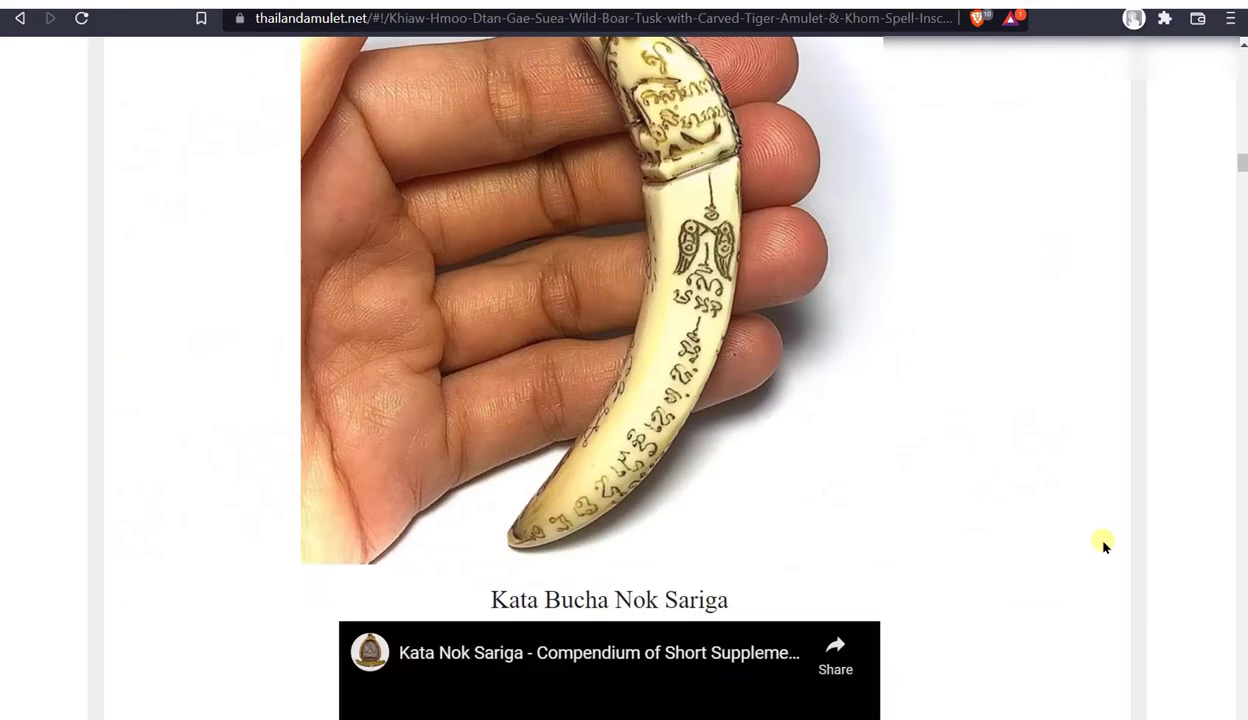
pyautogui.scroll(-15, 1104, 543)
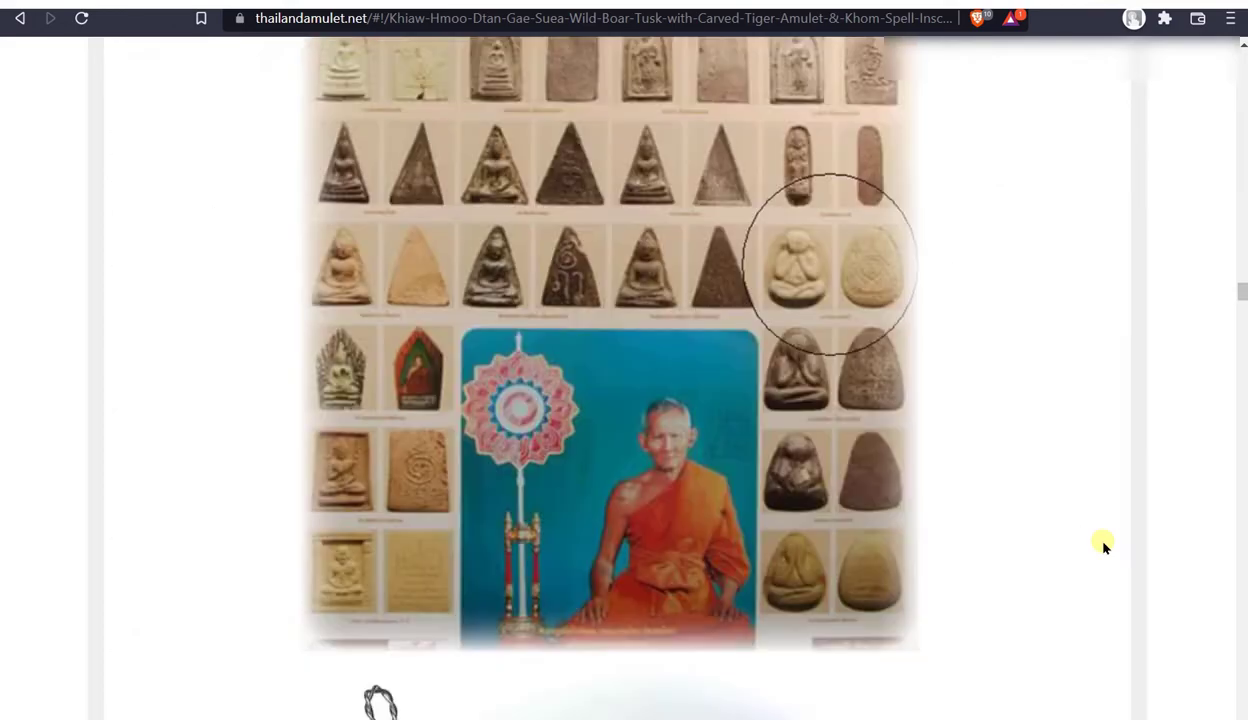
pyautogui.scroll(20, 1102, 550)
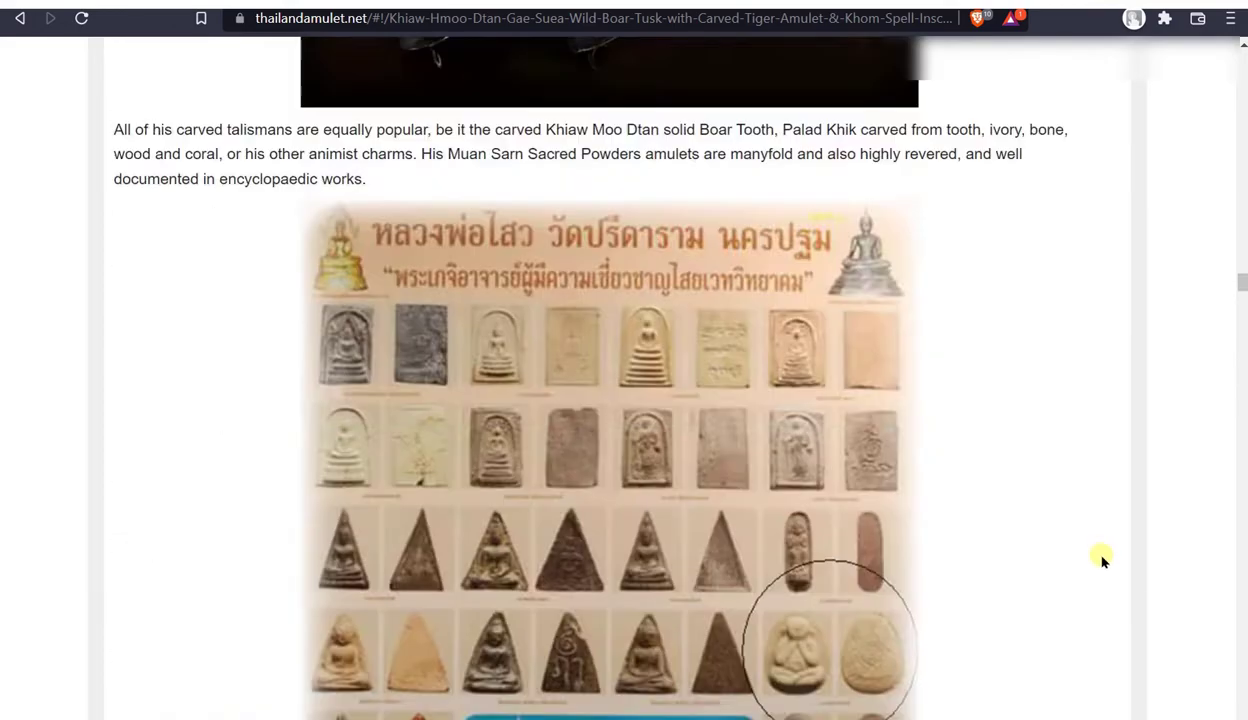
pyautogui.scroll(15, 1095, 560)
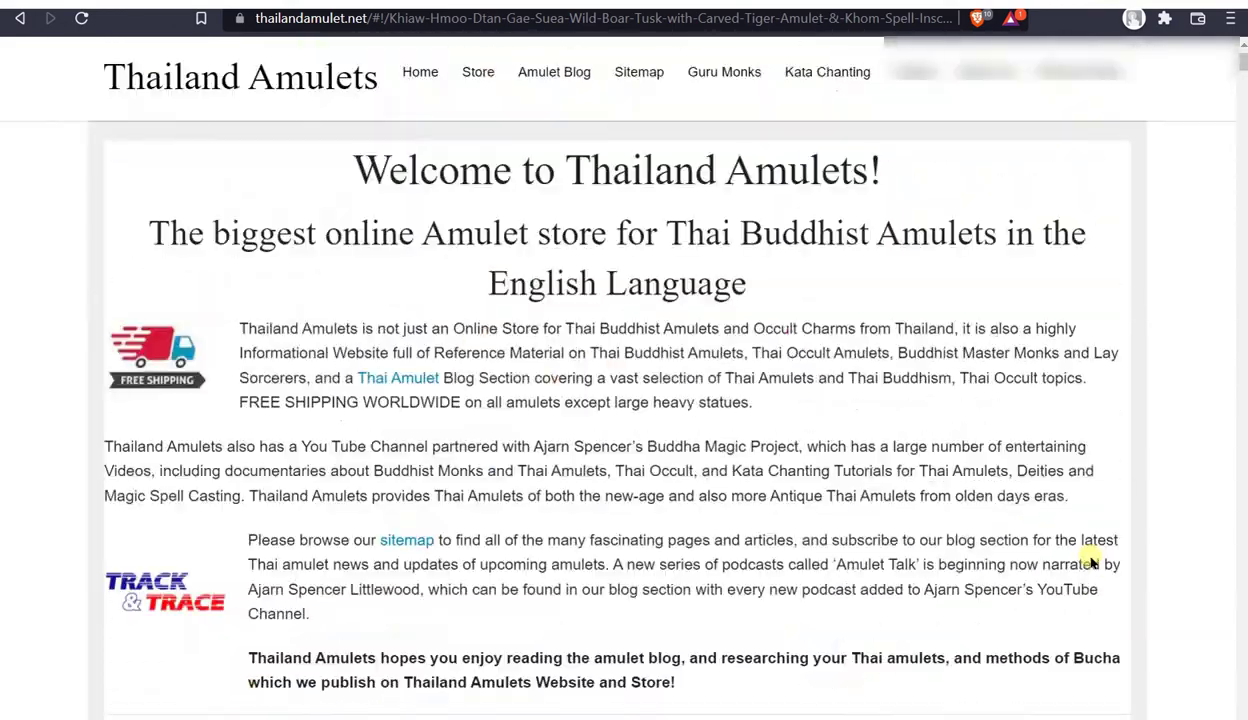
# - Examine the tusk amulet's details, shipping note and numbered Kata chants, continuing to the Kata Bucha Nok Sariga video
pyautogui.scroll(-5, 1092, 560)
pyautogui.scroll(2, 1090, 562)
pyautogui.scroll(-8, 1091, 562)
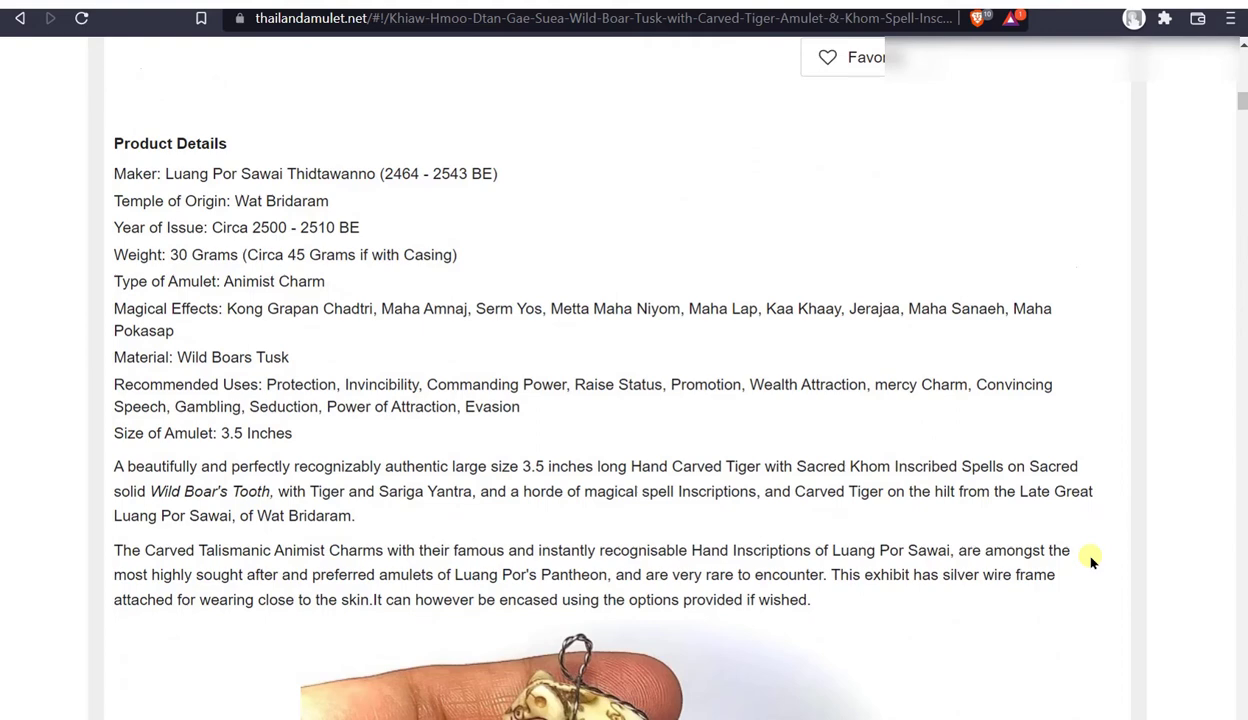
pyautogui.scroll(-6, 1091, 562)
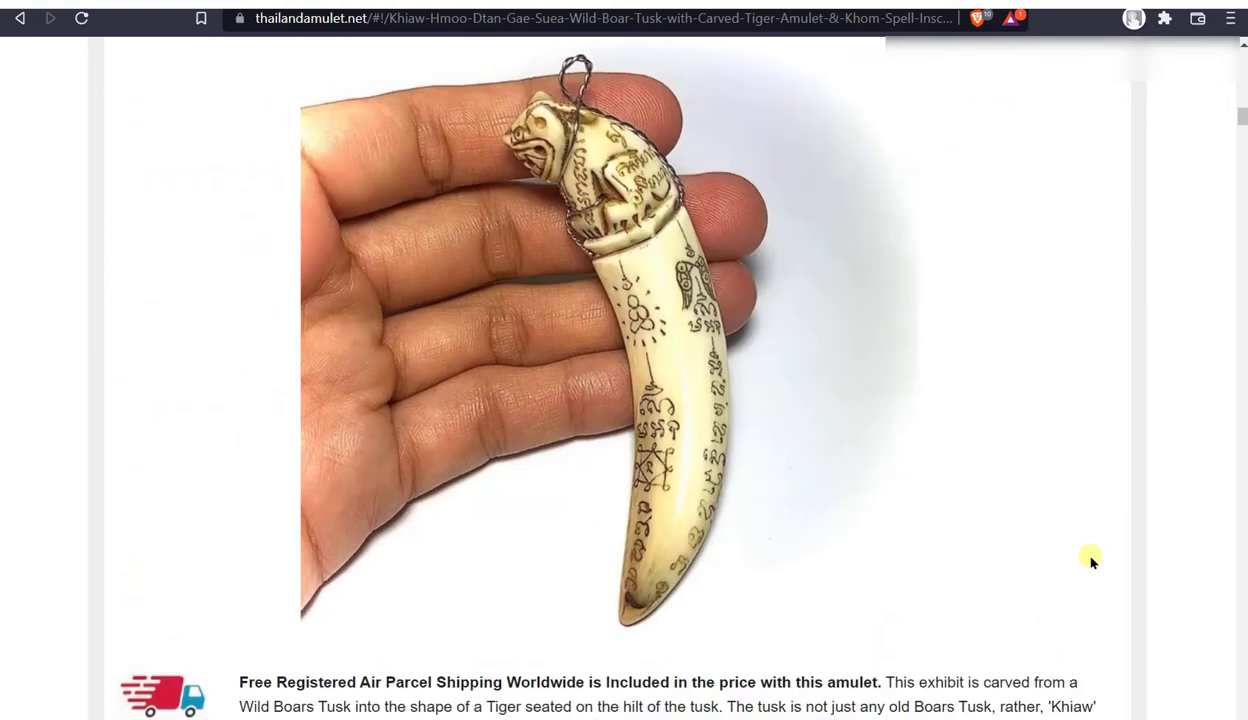
pyautogui.scroll(-2, 1091, 562)
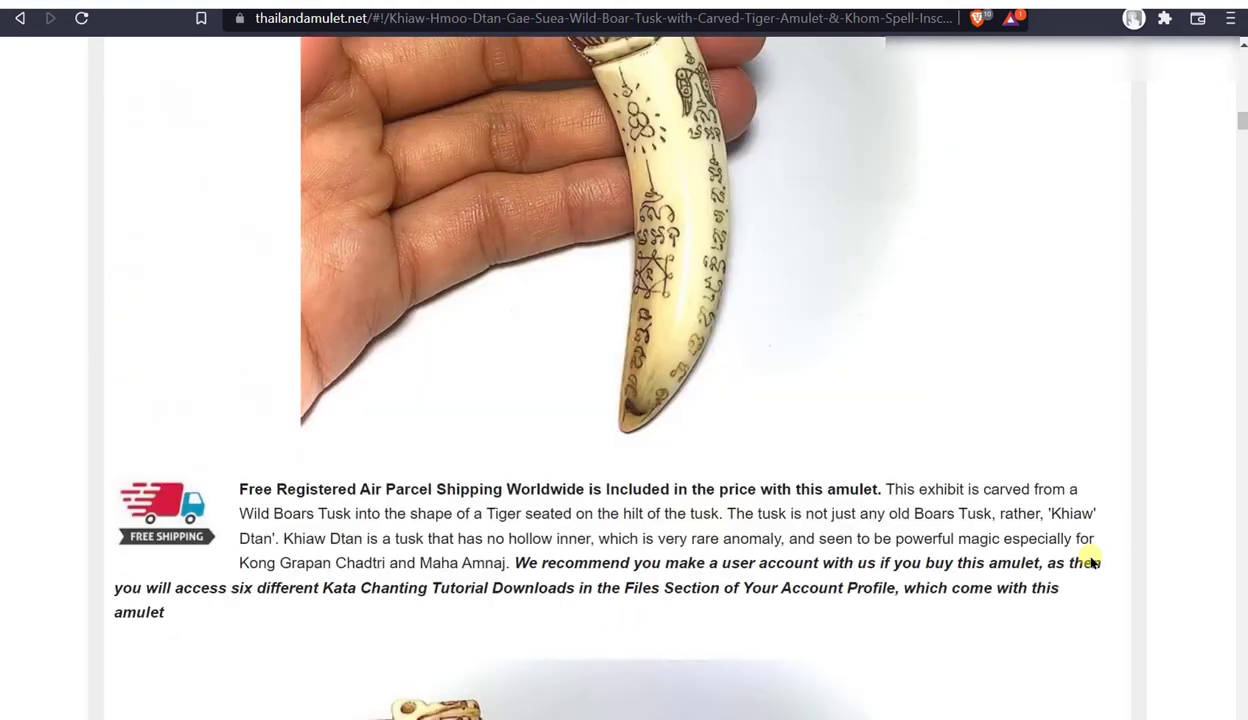
pyautogui.scroll(-2, 1091, 562)
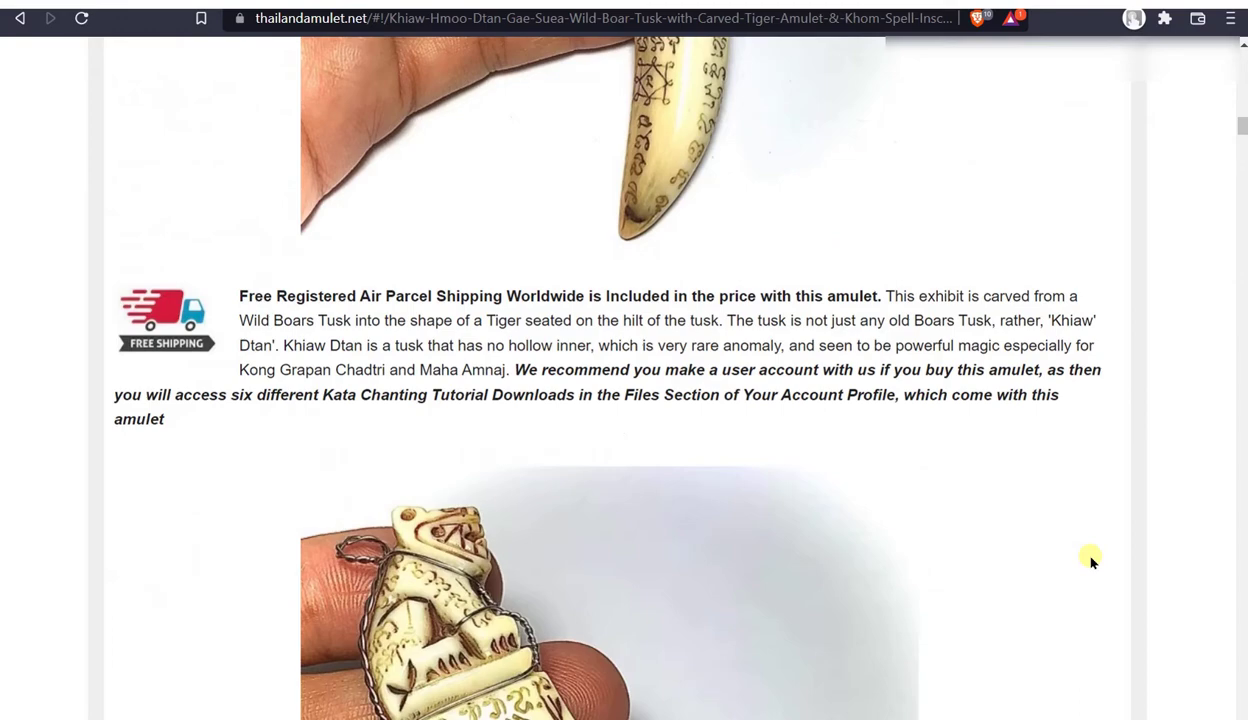
pyautogui.scroll(-2, 1091, 562)
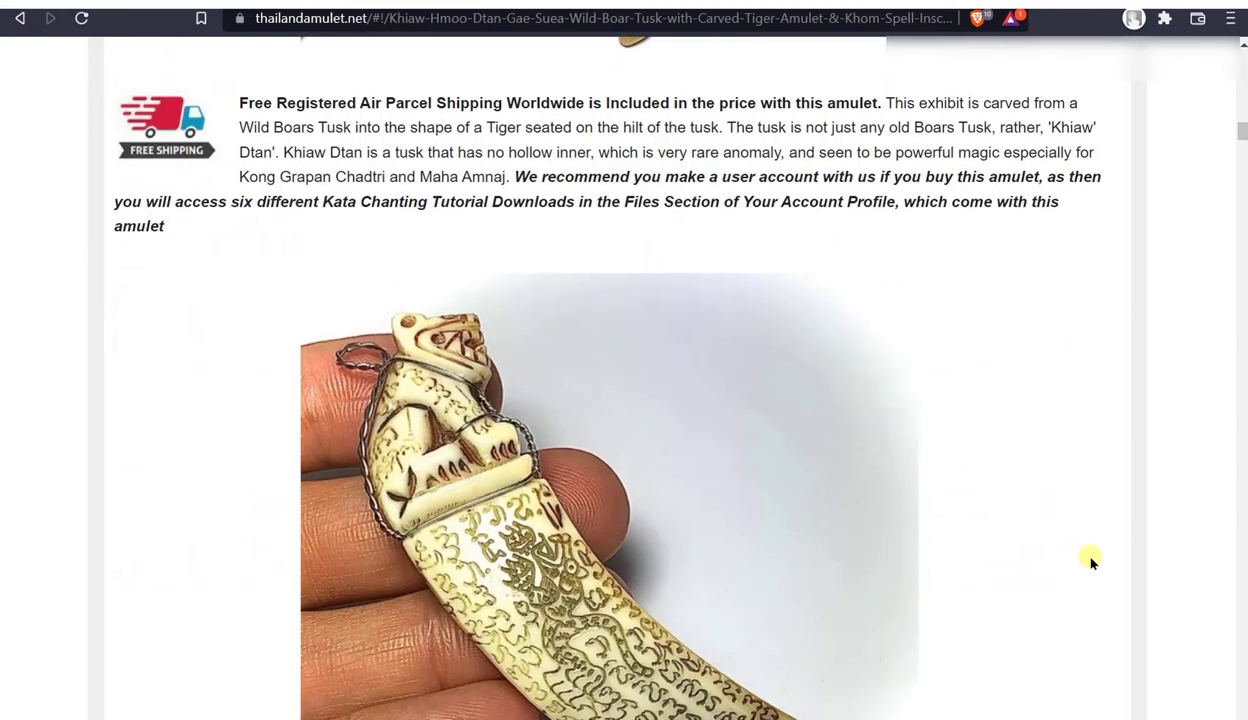
pyautogui.scroll(-6, 1091, 562)
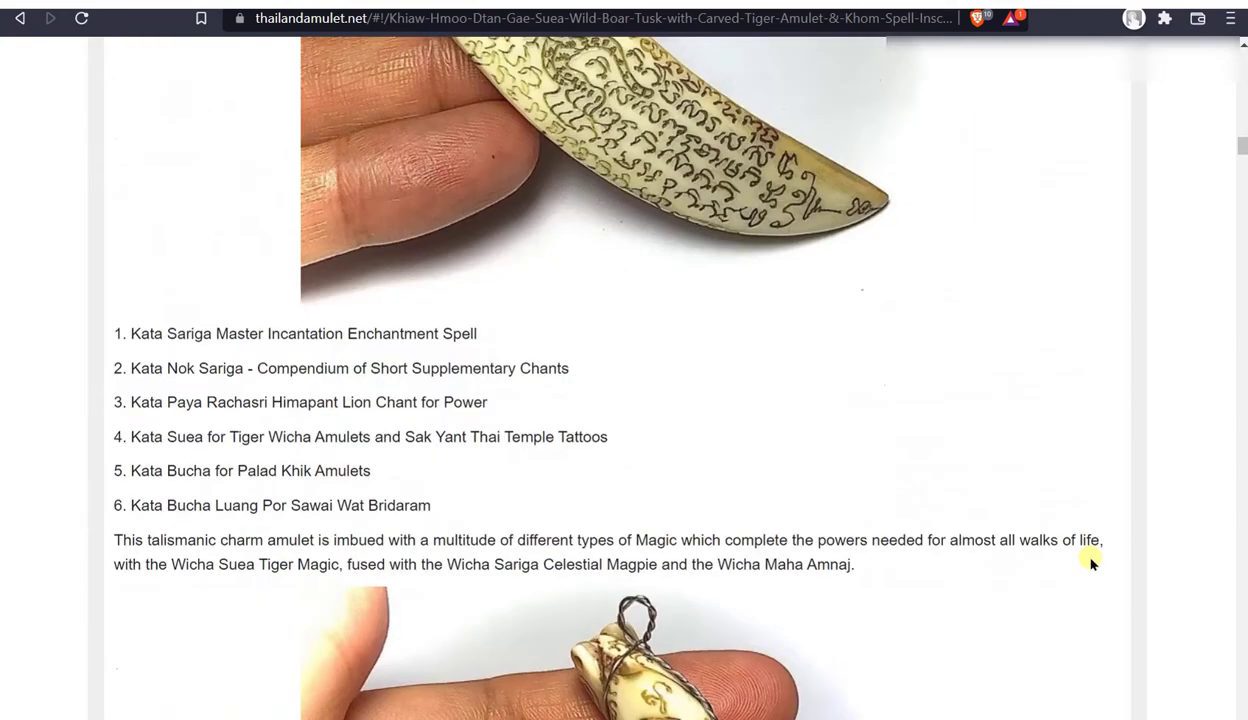
pyautogui.scroll(-2, 1091, 562)
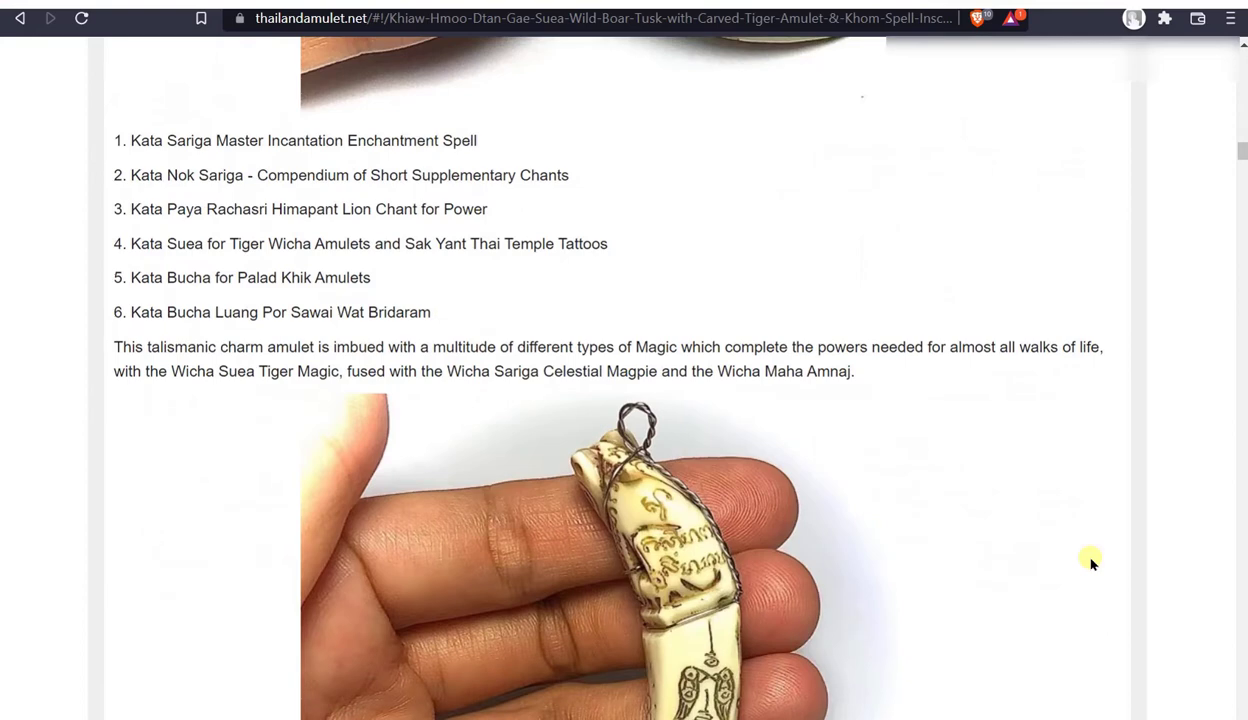
pyautogui.scroll(-6, 1091, 562)
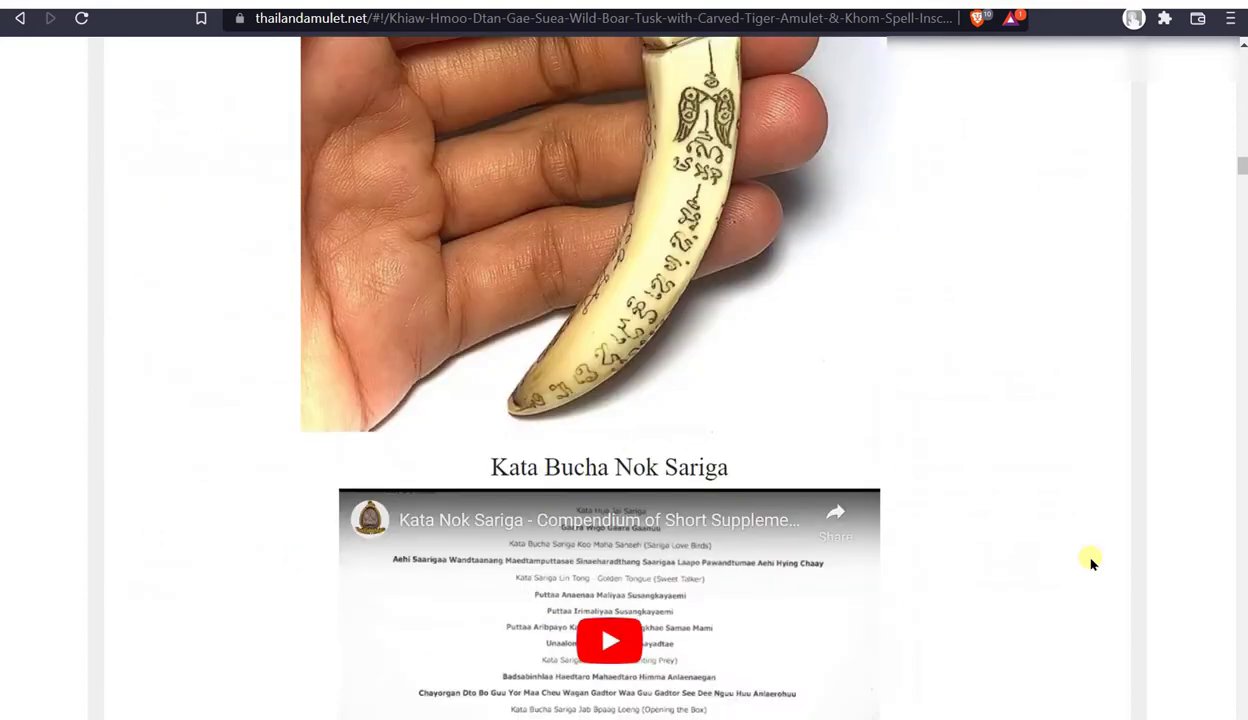
# - Read the tusk amulet's description below the Kata video, covering the inscription photos and the master monk's biography, and return to the page start
pyautogui.scroll(-2, 1091, 562)
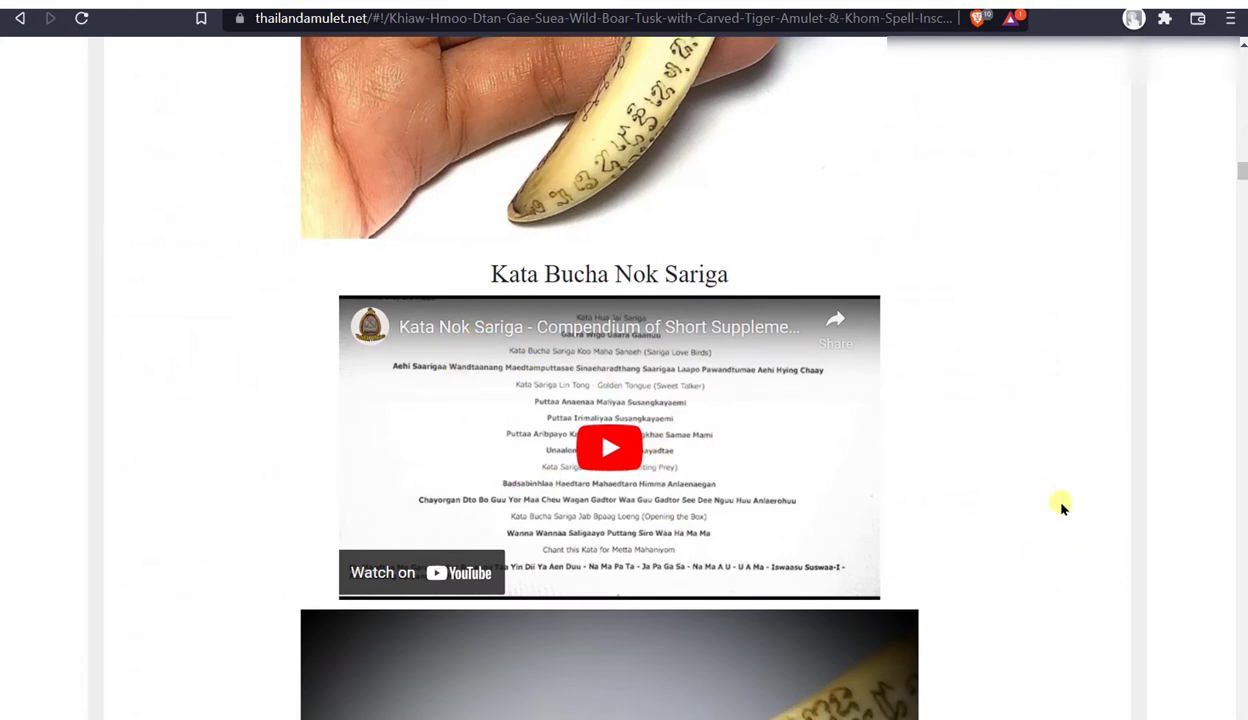
pyautogui.scroll(-12, 1060, 506)
pyautogui.scroll(-2, 1066, 512)
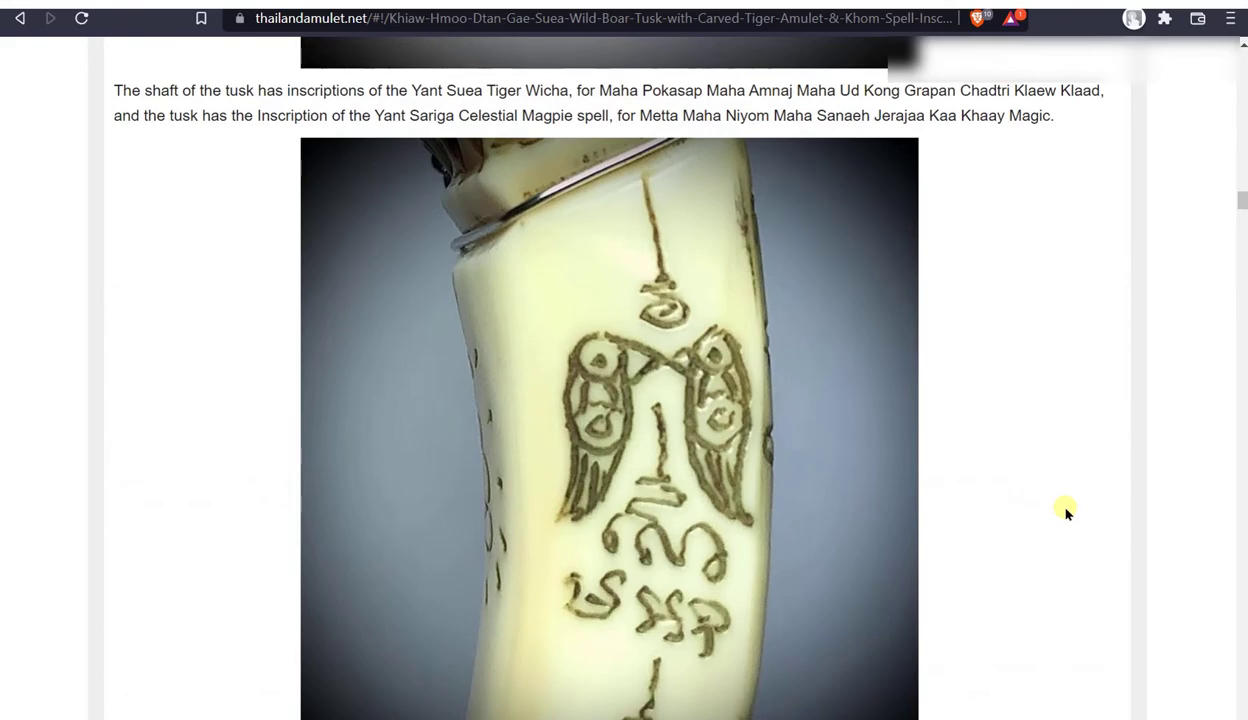
pyautogui.scroll(-5, 1066, 512)
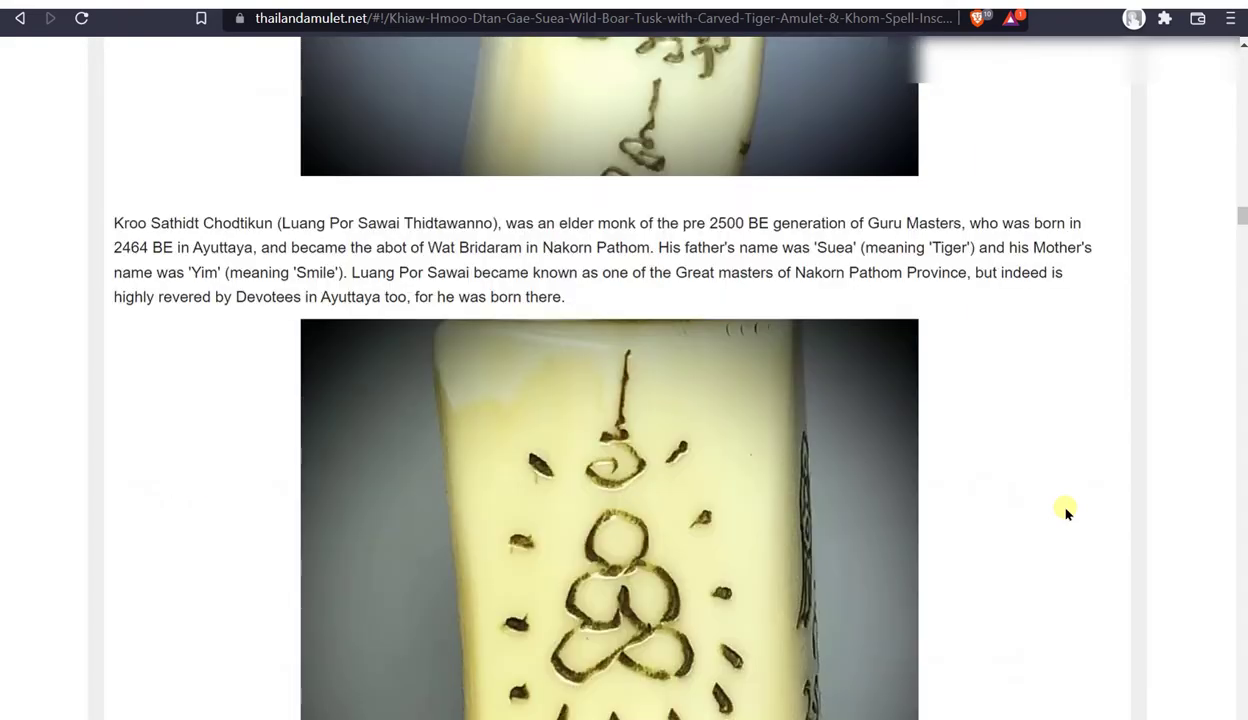
pyautogui.scroll(-15, 1066, 512)
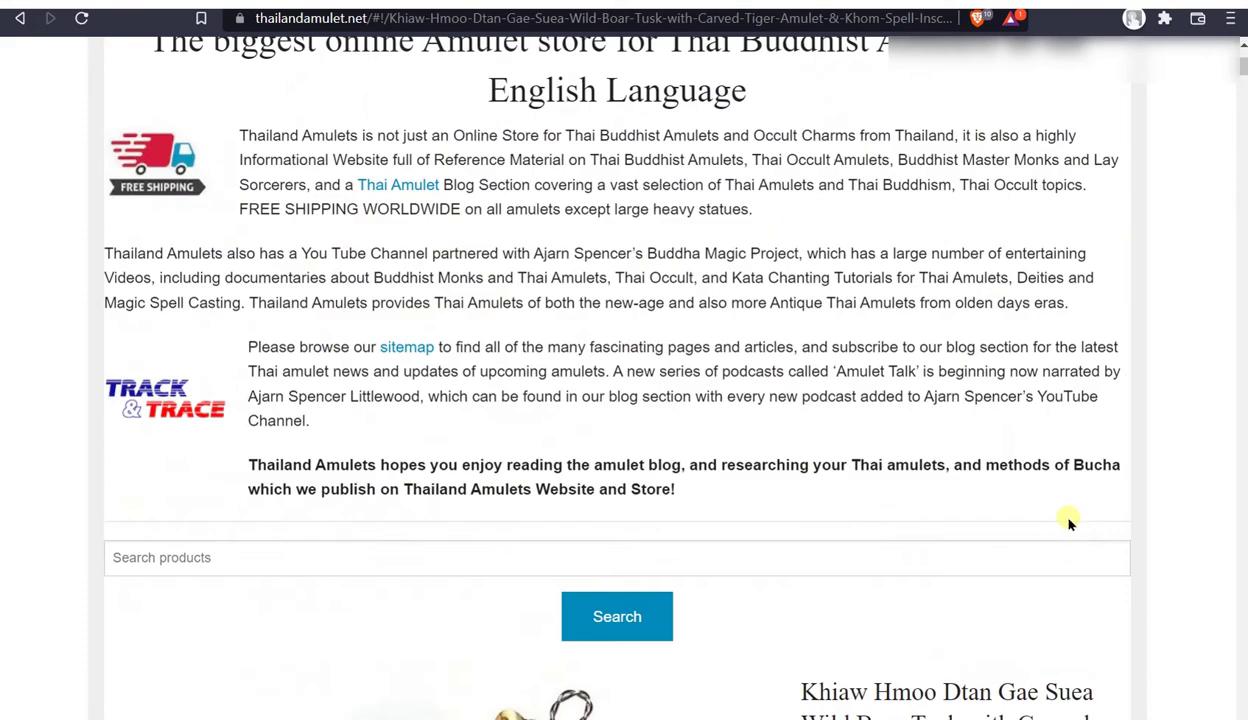
# - Re-examine the tusk amulet's size, introductory text and first hand-held photo in the product details
pyautogui.scroll(-8, 1068, 522)
pyautogui.scroll(1, 1068, 516)
pyautogui.scroll(-10, 990, 443)
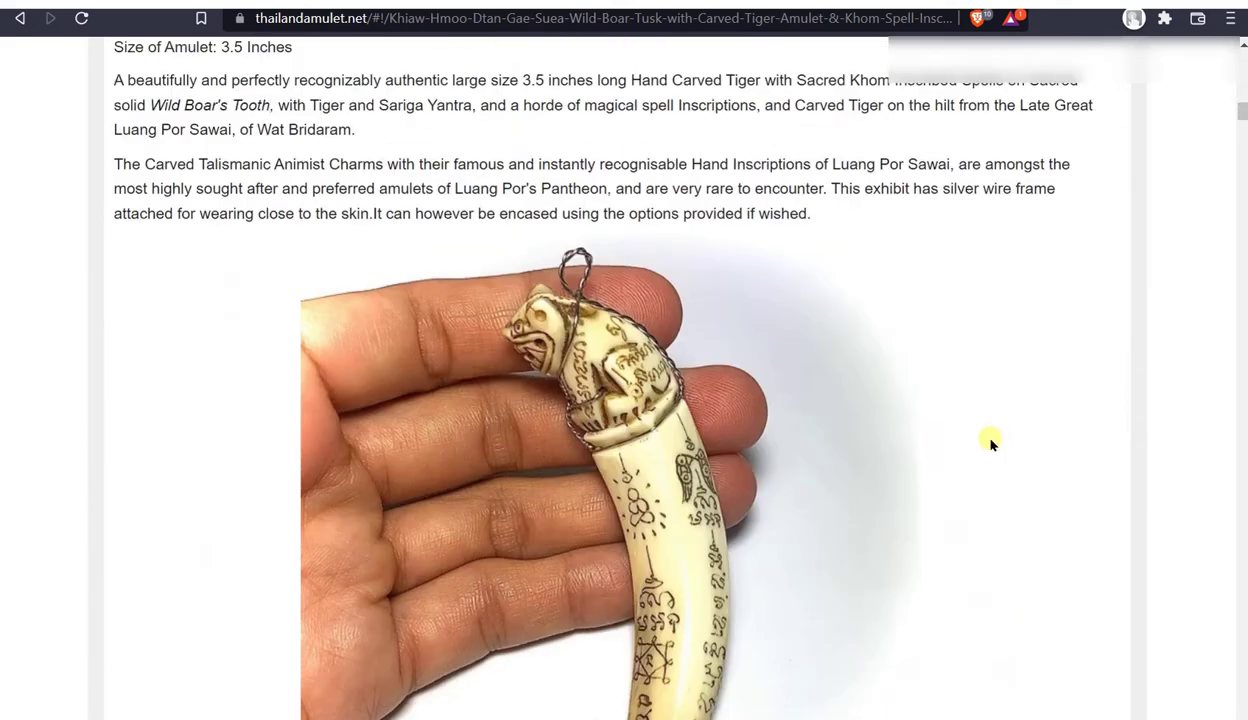
pyautogui.scroll(-8, 990, 443)
pyautogui.scroll(15, 989, 437)
pyautogui.scroll(-10, 981, 454)
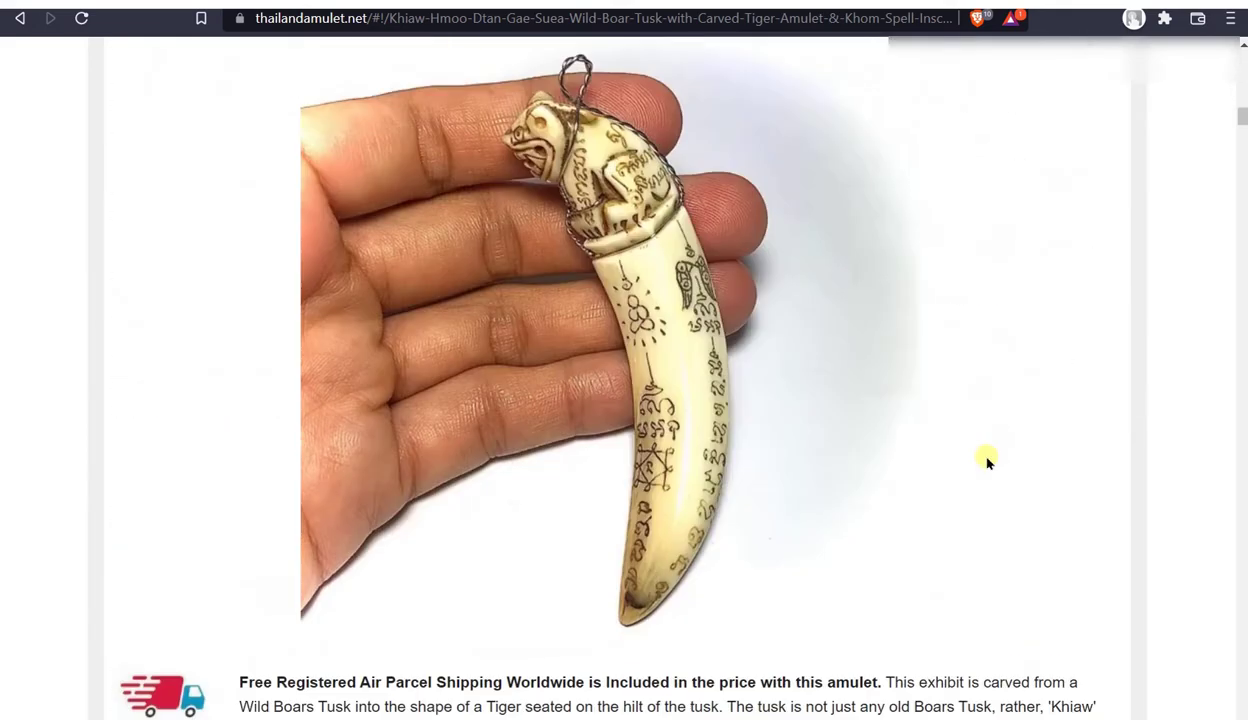
pyautogui.scroll(2, 986, 460)
pyautogui.scroll(-2, 986, 460)
pyautogui.scroll(2, 986, 460)
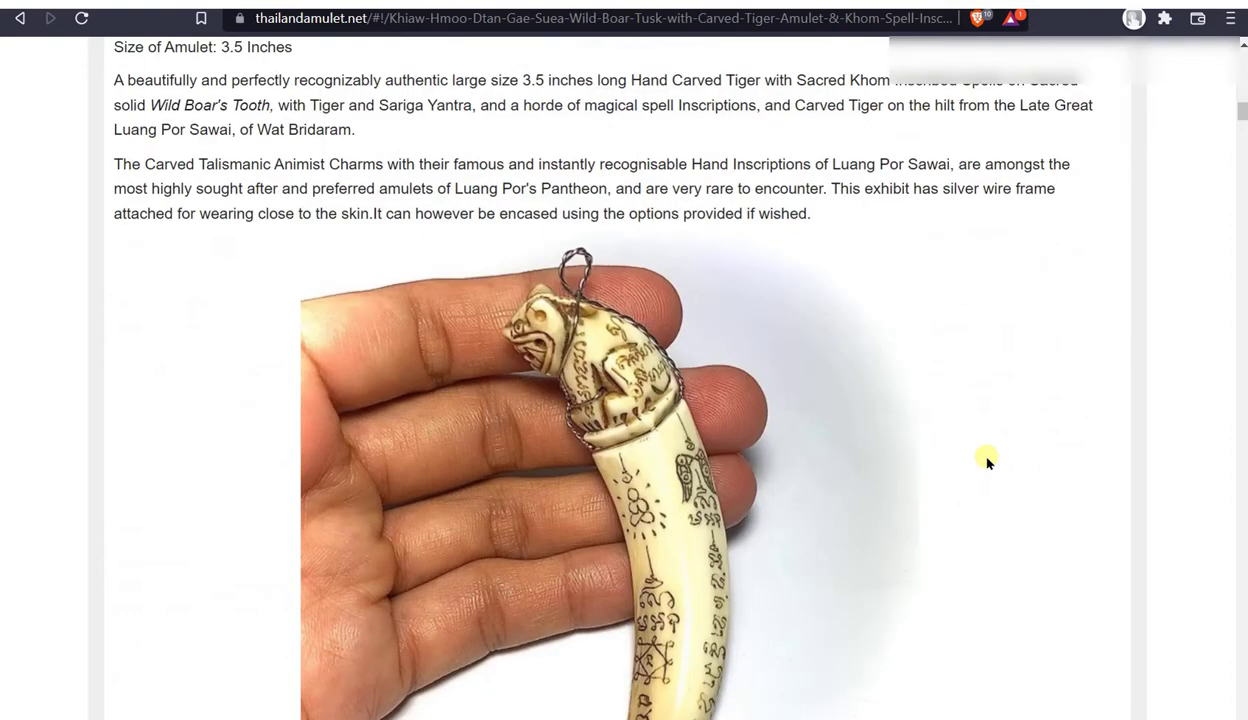
pyautogui.scroll(-2, 986, 460)
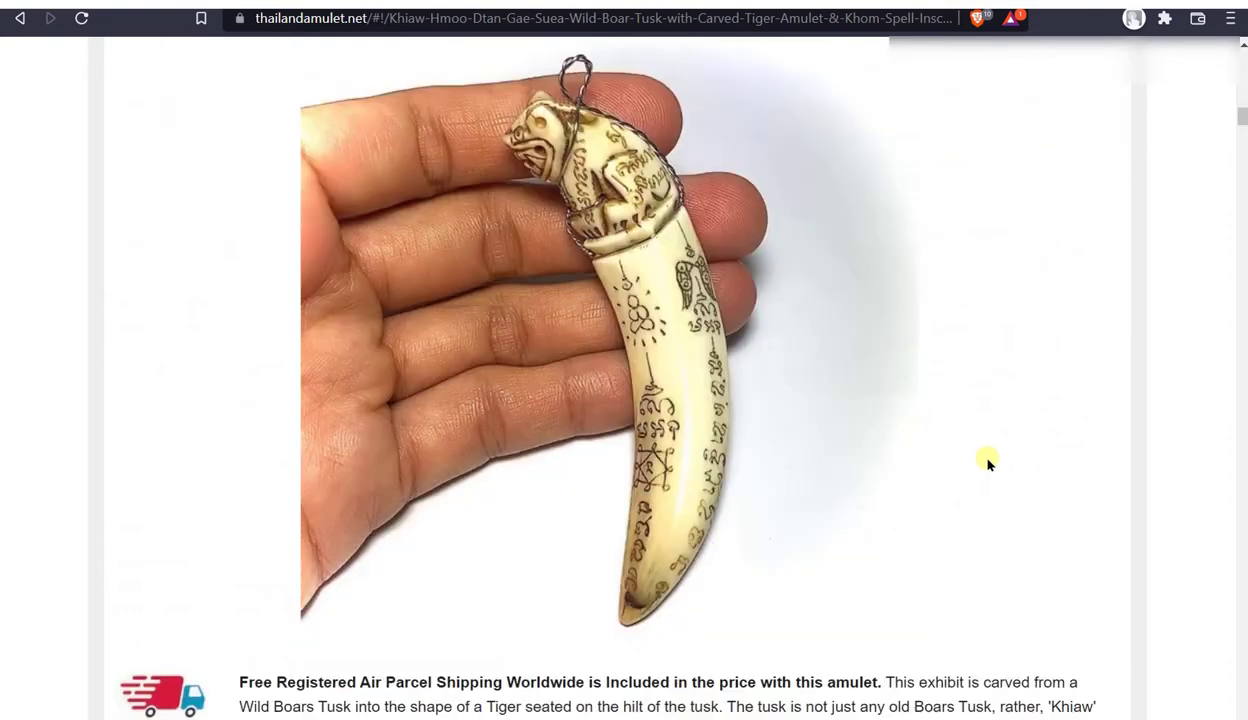
# - Copy the words "Khiaw Hmoo Dtan Gae Suea Wild Boar Tusk" from the product title
pyautogui.scroll(10, 986, 464)
pyautogui.scroll(-2, 977, 465)
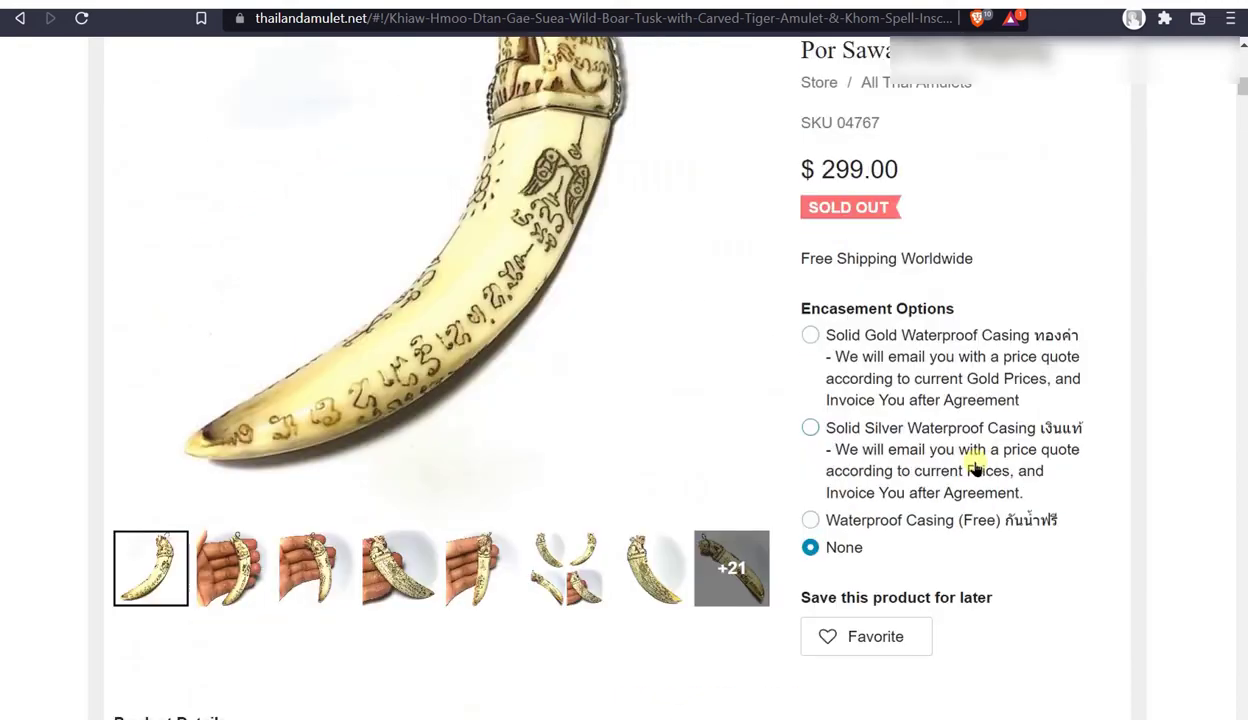
pyautogui.scroll(2, 950, 420)
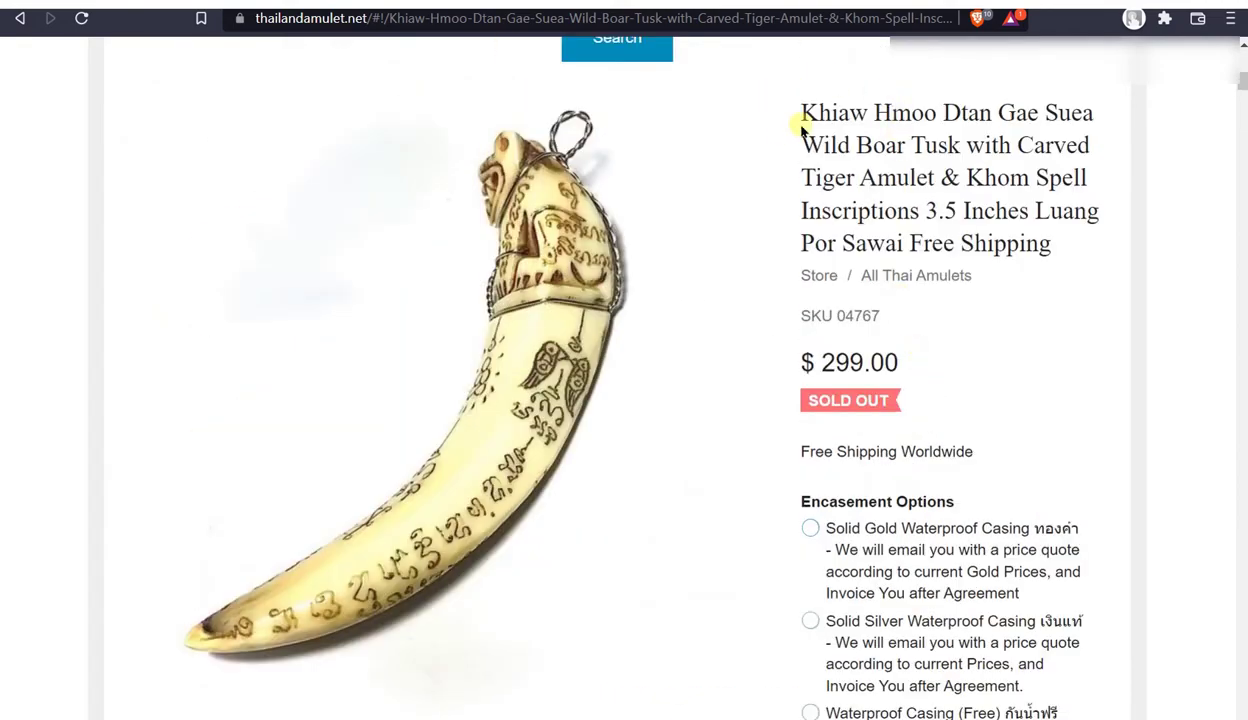
pyautogui.moveTo(795, 110); pyautogui.dragTo(960, 148)
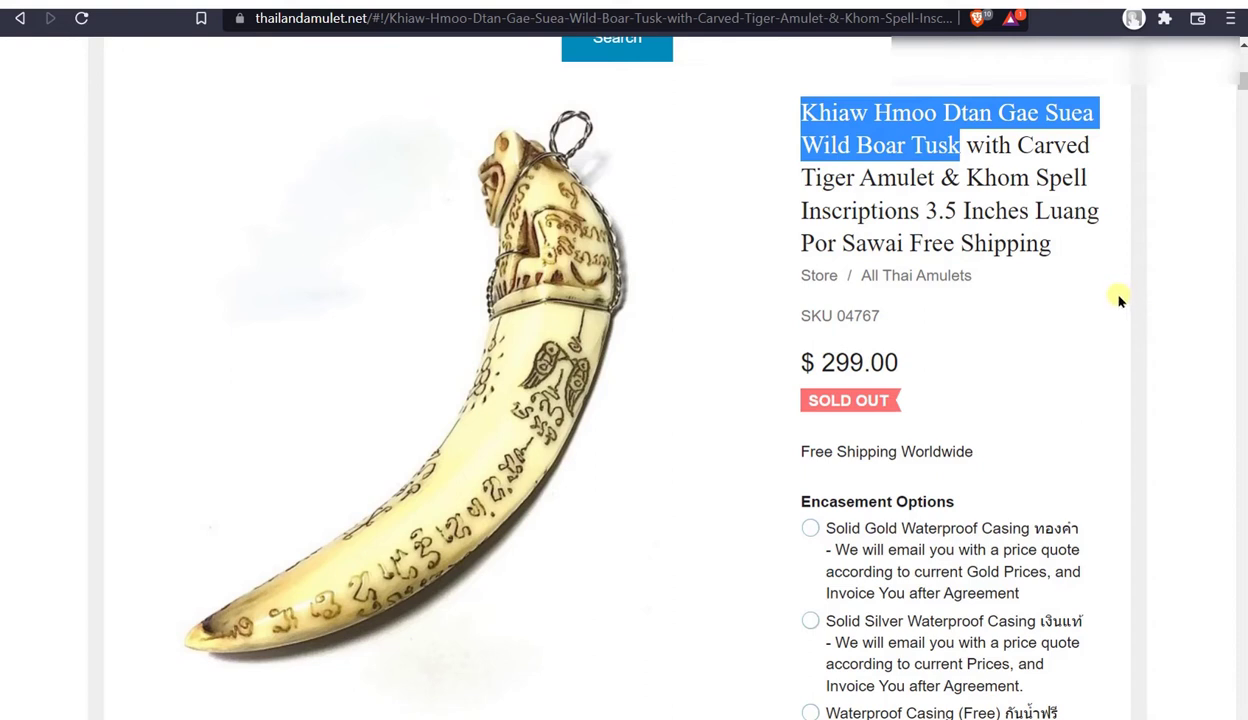
pyautogui.rightClick(876, 116)
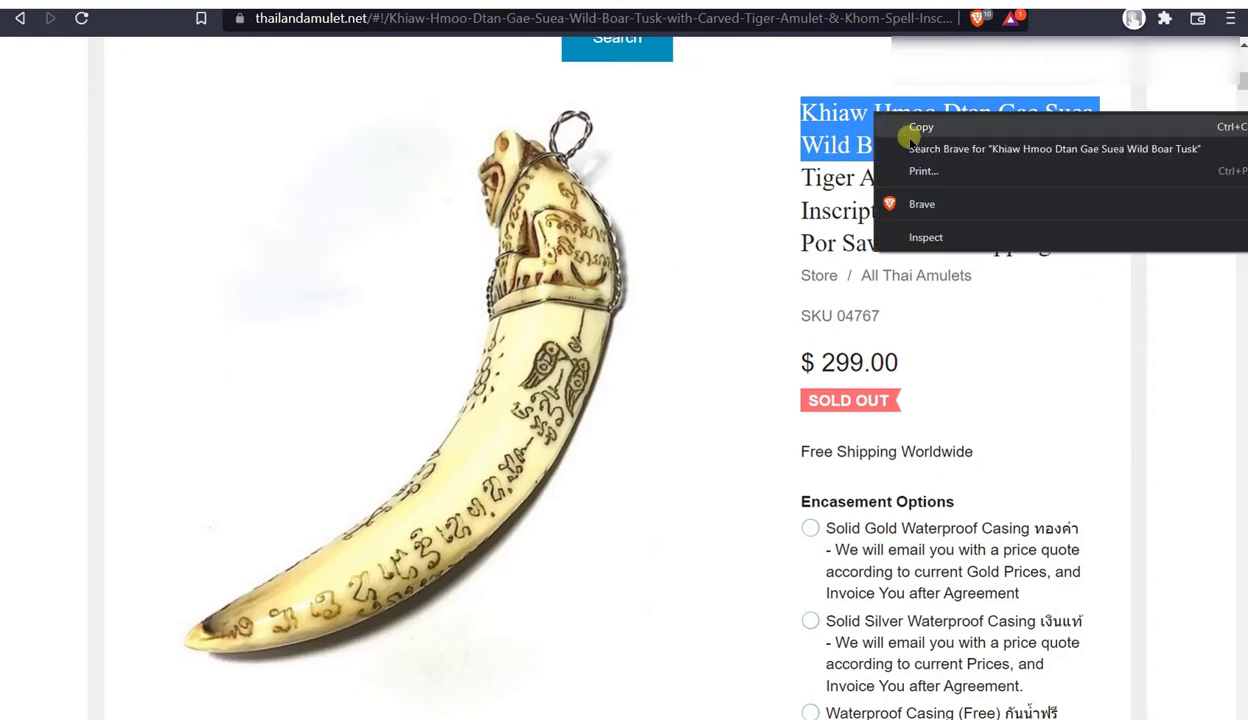
pyautogui.click(917, 129)
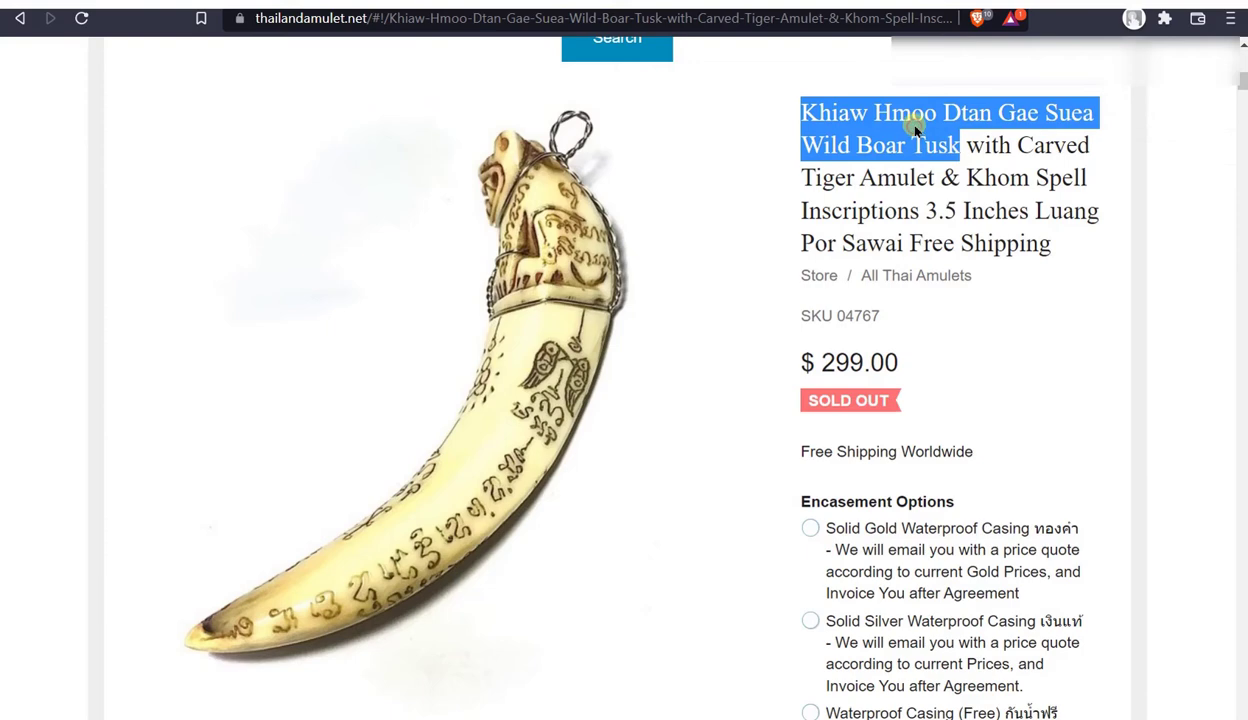
# - Search the web for "Khiaw Hmoo Dtan Gae Suea Wild Boar Tusk" in a new tab
pyautogui.hotkey('ctrl', 't')
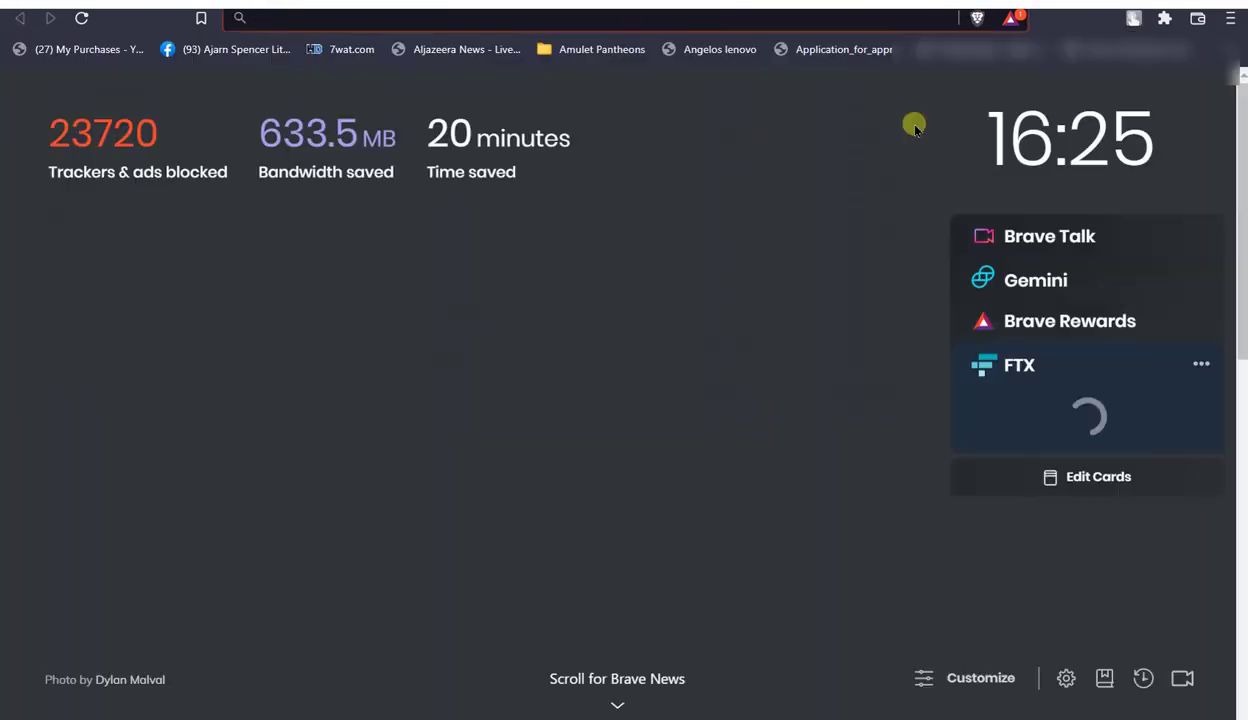
pyautogui.hotkey('ctrl', 'v')
pyautogui.press('Return')
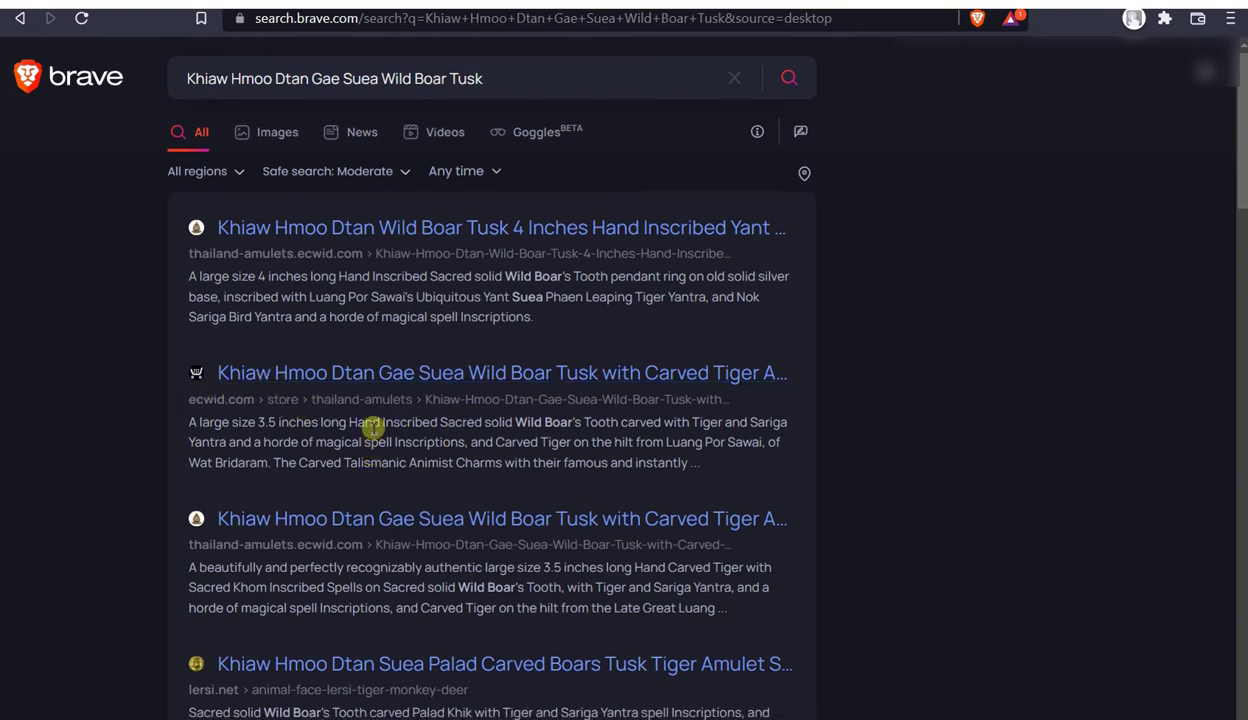
# - Look through the search results to see which websites list the wild boar tusk amulets
pyautogui.scroll(-3, 372, 427)
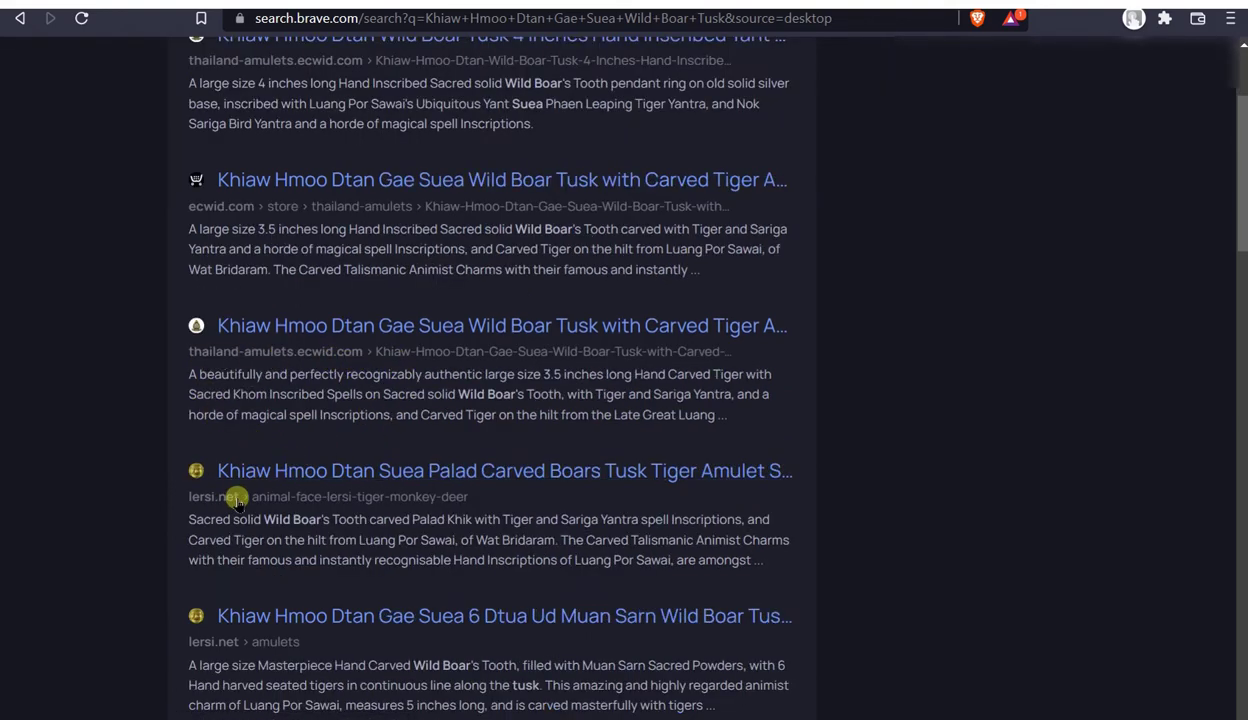
pyautogui.scroll(3, 255, 378)
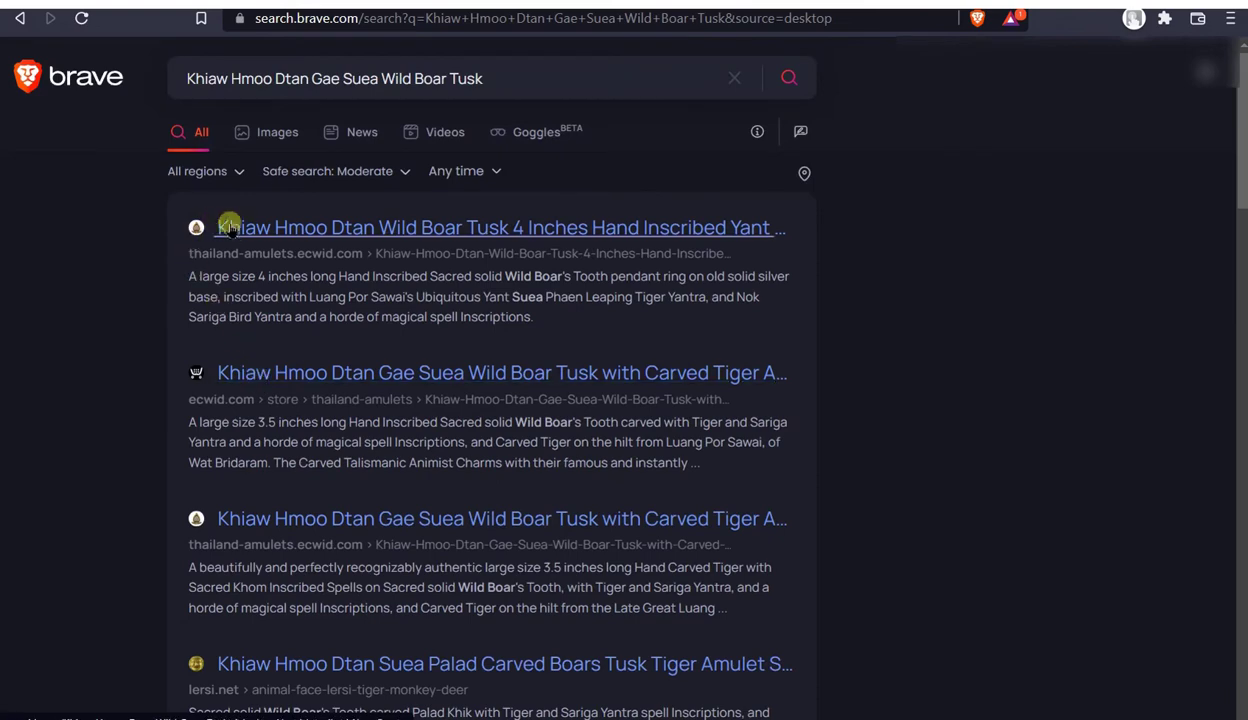
pyautogui.scroll(-6, 702, 460)
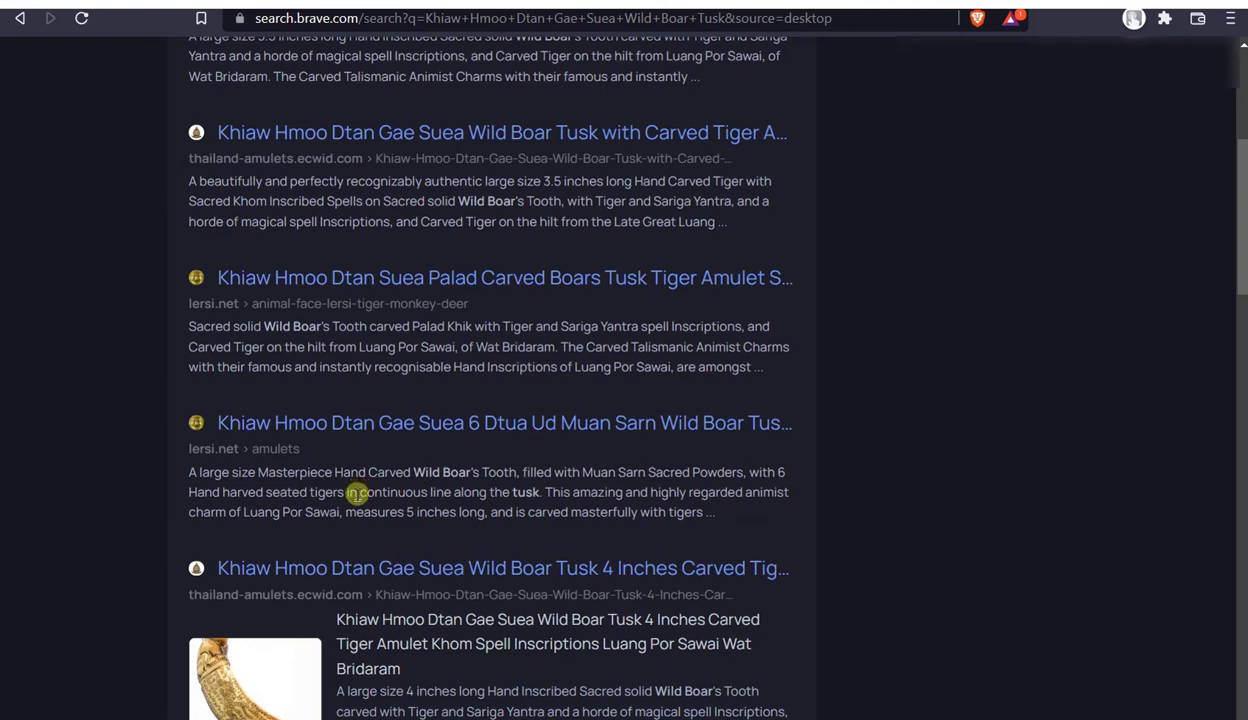
pyautogui.scroll(6, 356, 492)
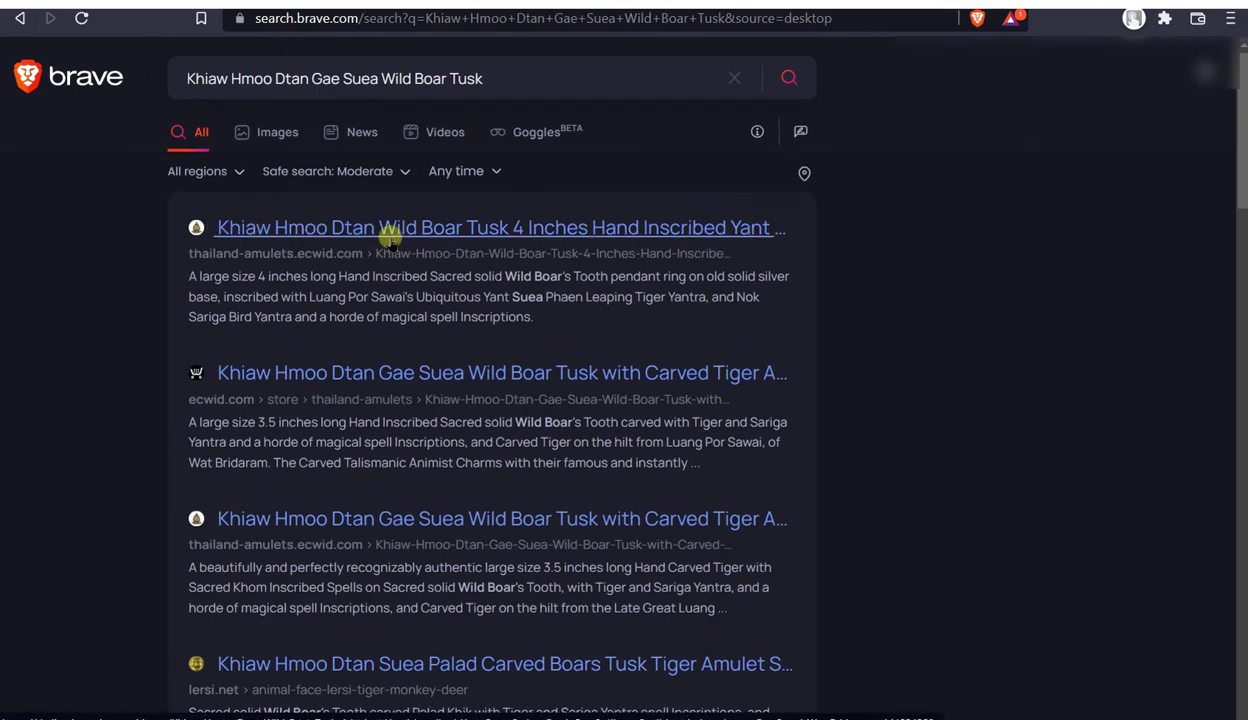
pyautogui.scroll(-9, 560, 284)
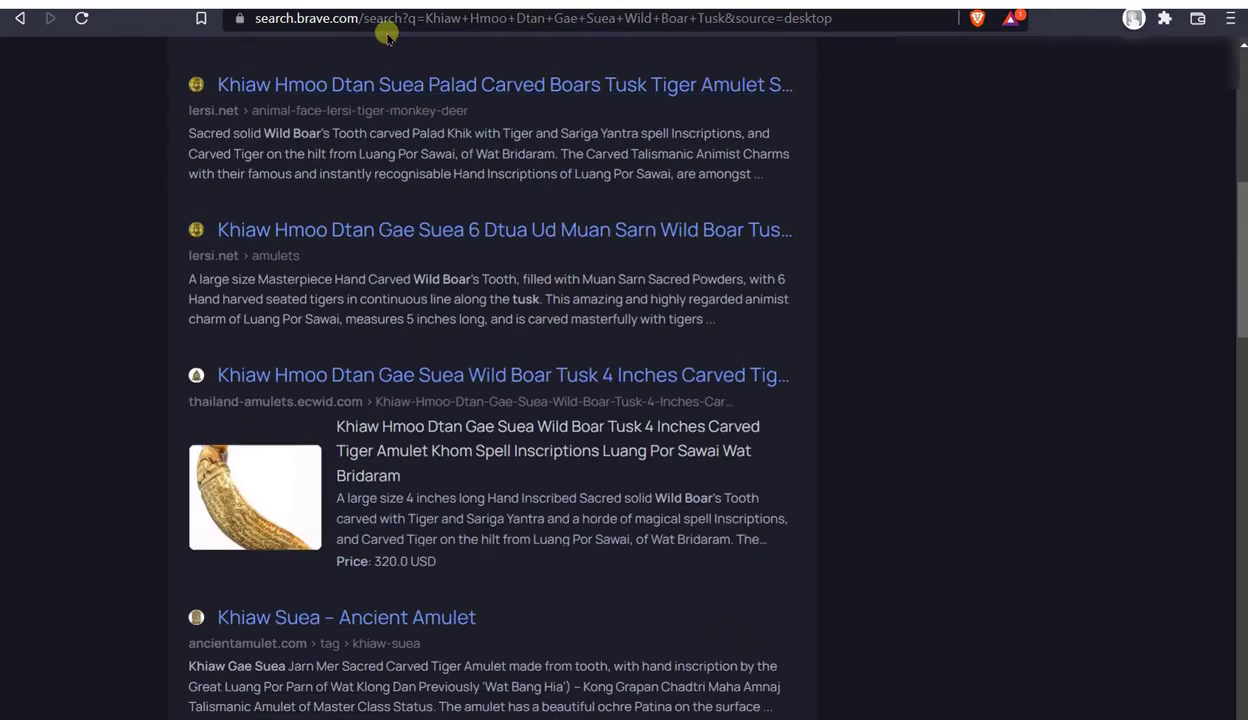
# - Switch back to the tusk amulet's store page to check its web address and site header, and return to the search results
pyautogui.click(282, 6)
pyautogui.moveTo(290, 43); pyautogui.dragTo(320, 25)
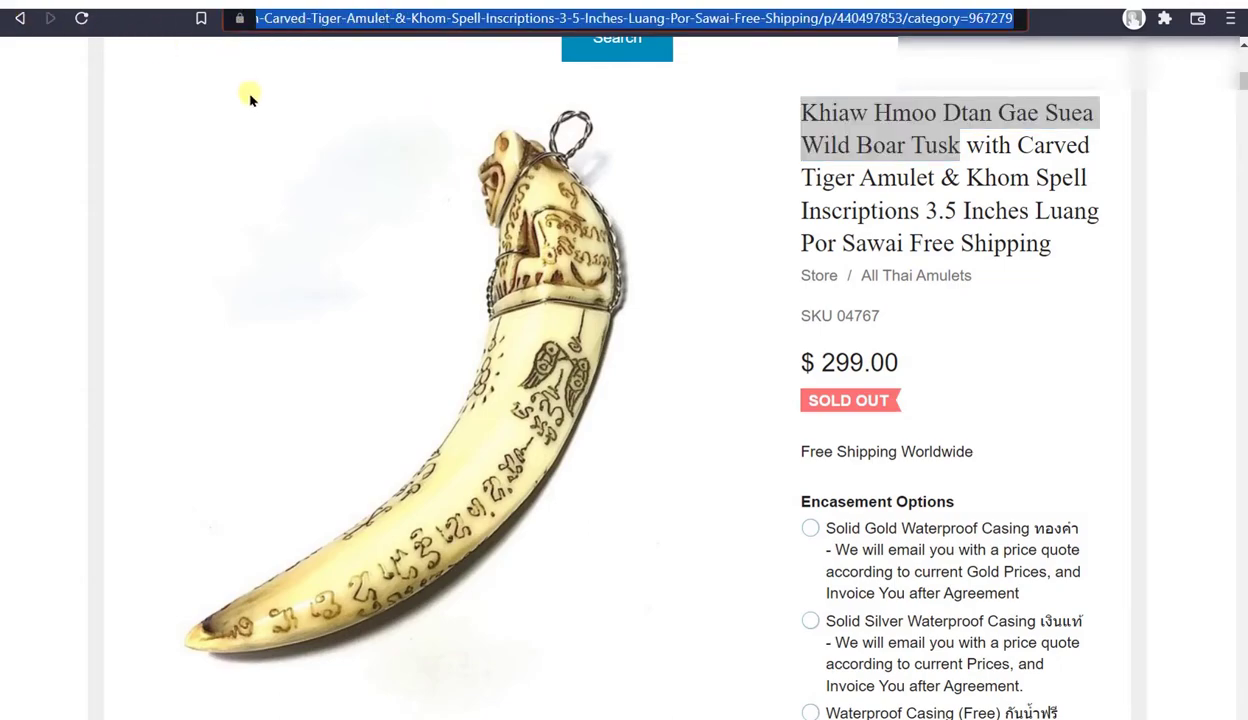
pyautogui.scroll(-10, 928, 195)
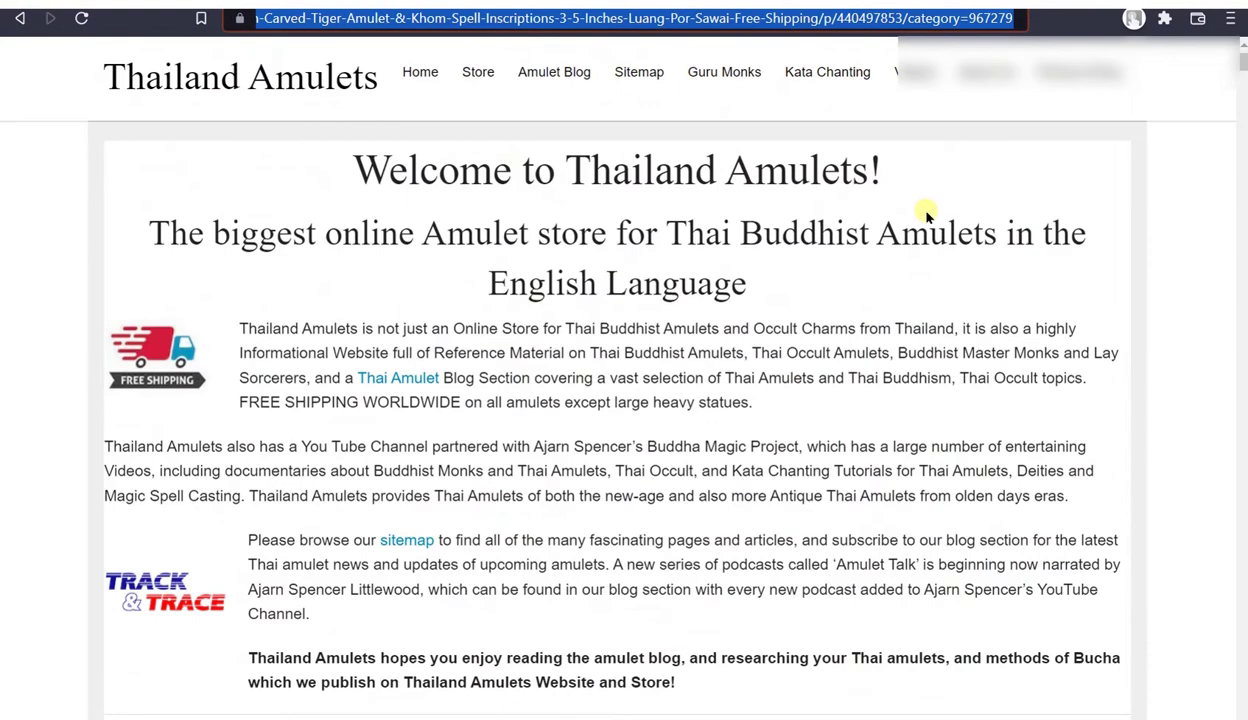
pyautogui.scroll(-15, 919, 210)
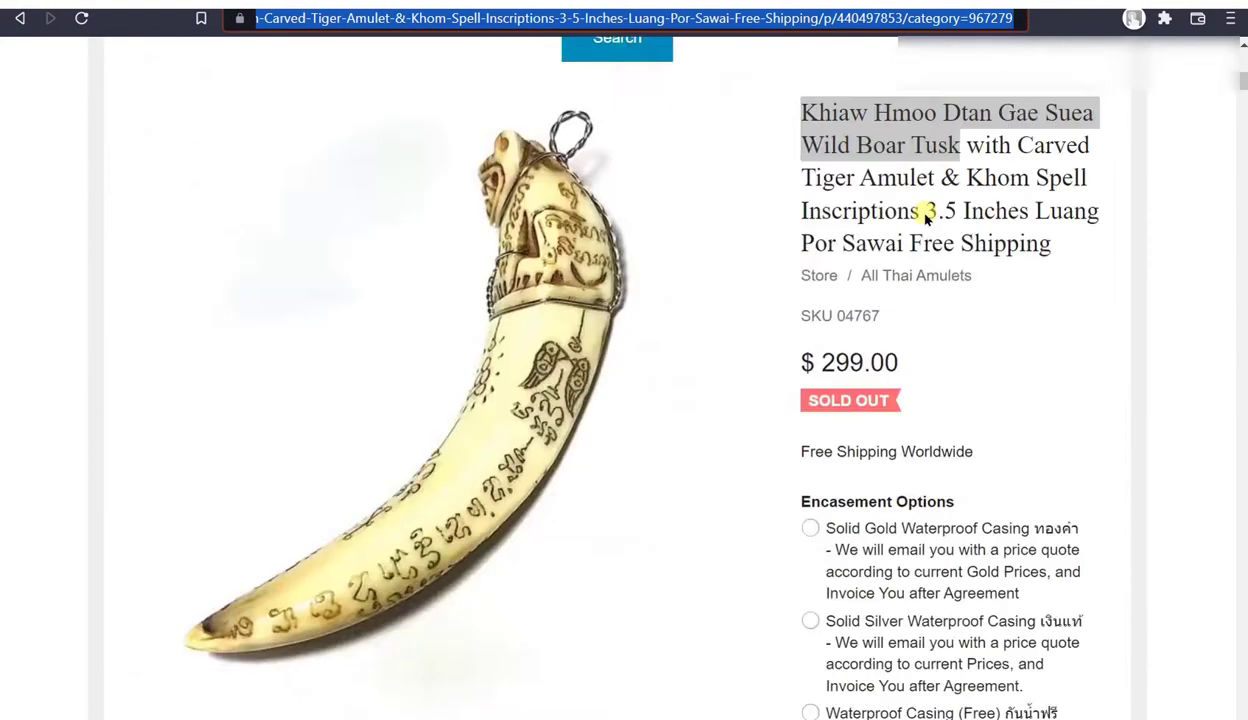
pyautogui.scroll(11, 897, 214)
pyautogui.scroll(-9, 910, 225)
pyautogui.scroll(4, 918, 232)
pyautogui.hotkey('alt', 'Left')
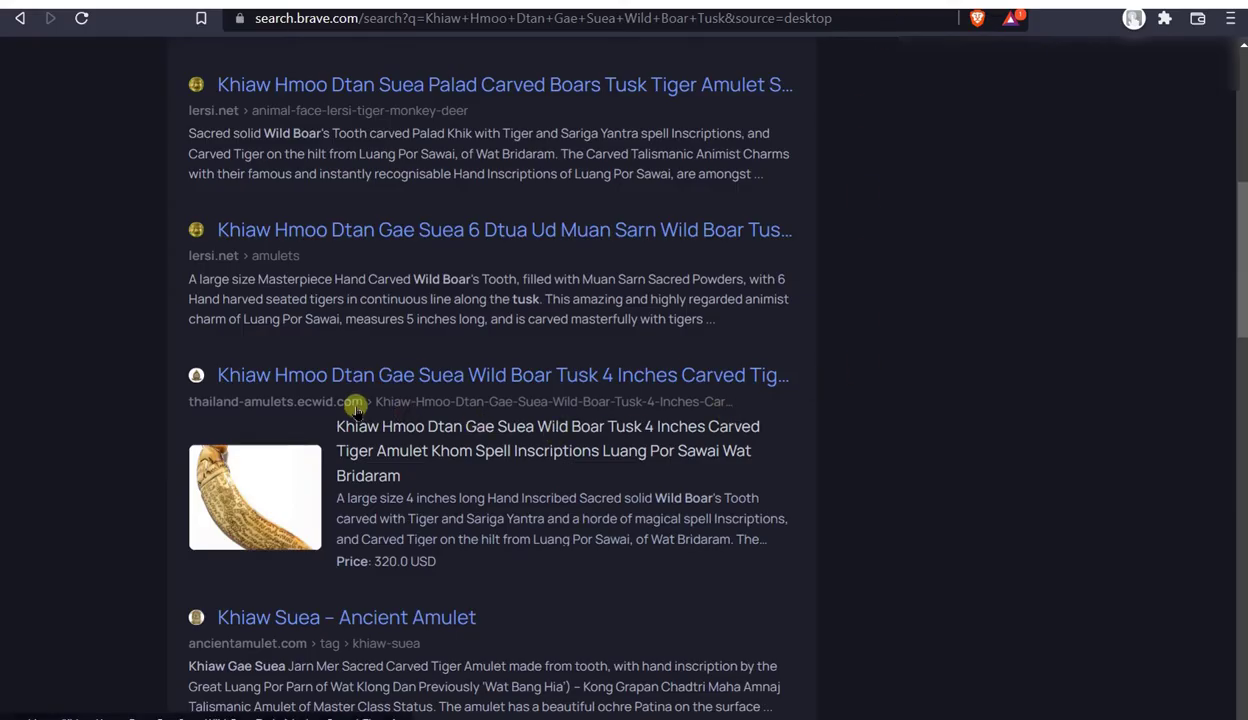
# - Compare the results from thailand-amulets.ecwid.com, lersi.net, ancientamulet.com and oldamulets.com, going back up to the first result
pyautogui.scroll(-2, 427, 410)
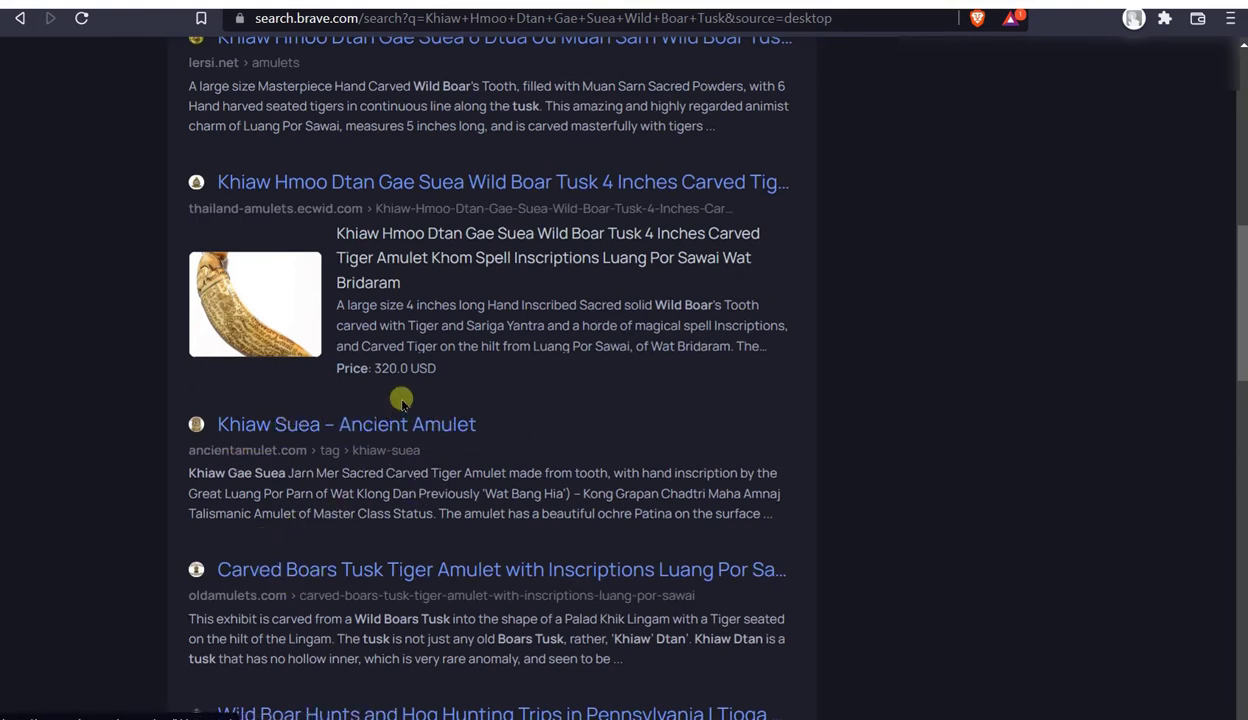
pyautogui.scroll(2, 398, 398)
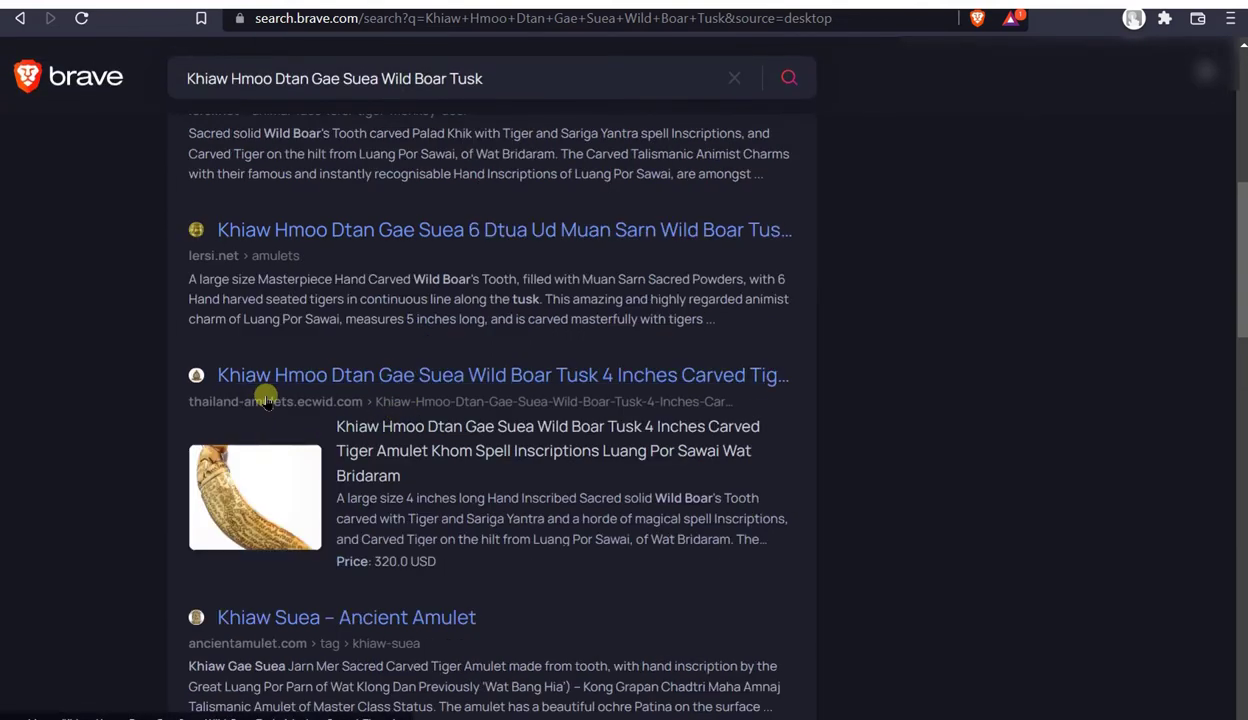
pyautogui.scroll(-4, 256, 396)
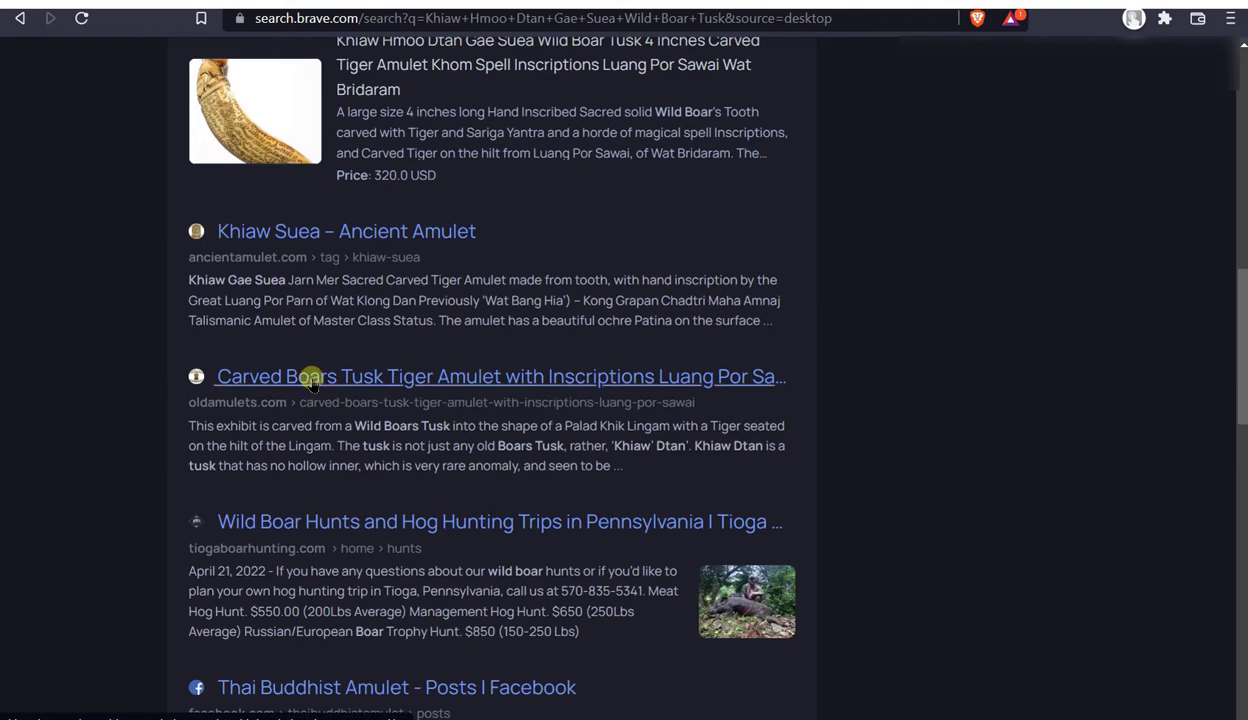
pyautogui.scroll(5, 460, 372)
pyautogui.scroll(-5, 495, 373)
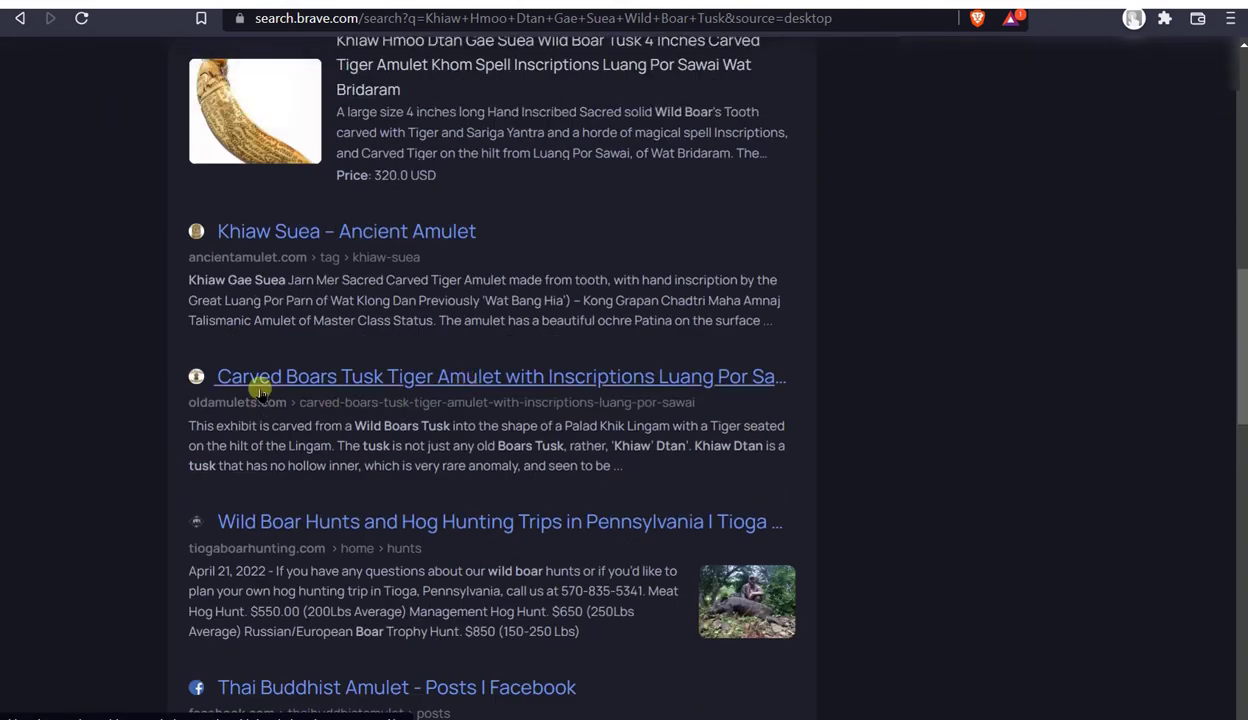
pyautogui.scroll(2, 530, 385)
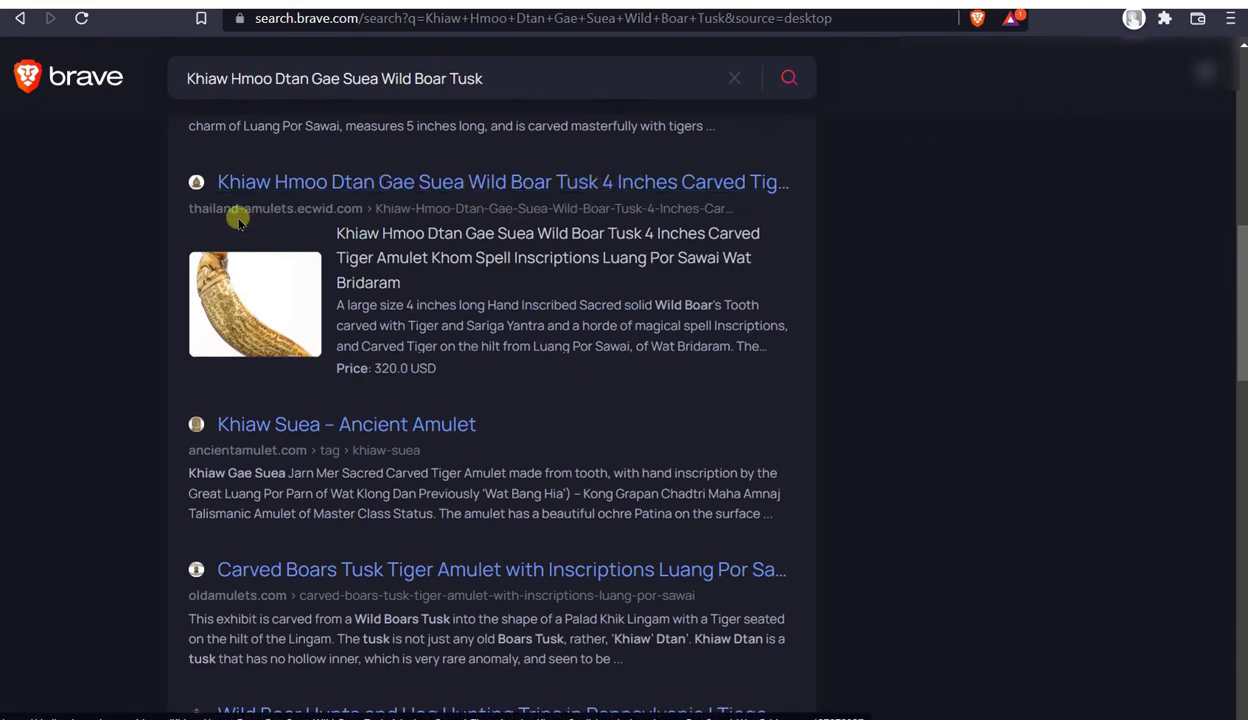
pyautogui.scroll(2, 238, 222)
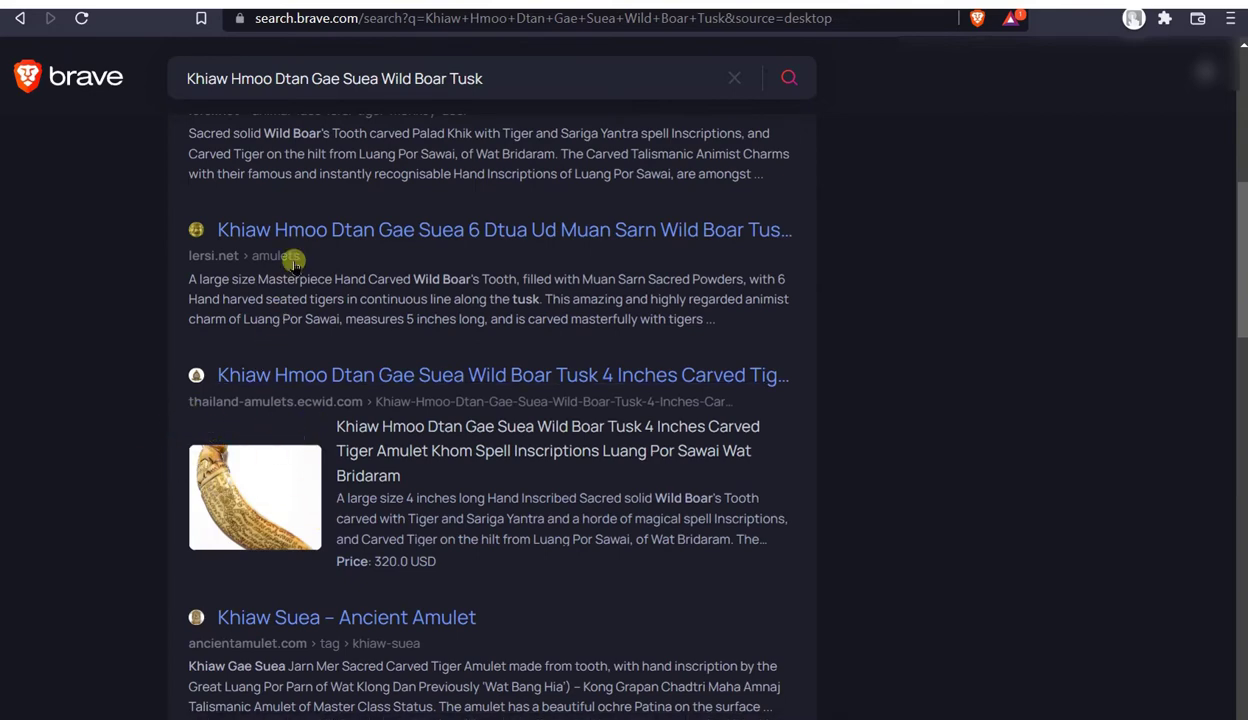
pyautogui.scroll(2, 338, 312)
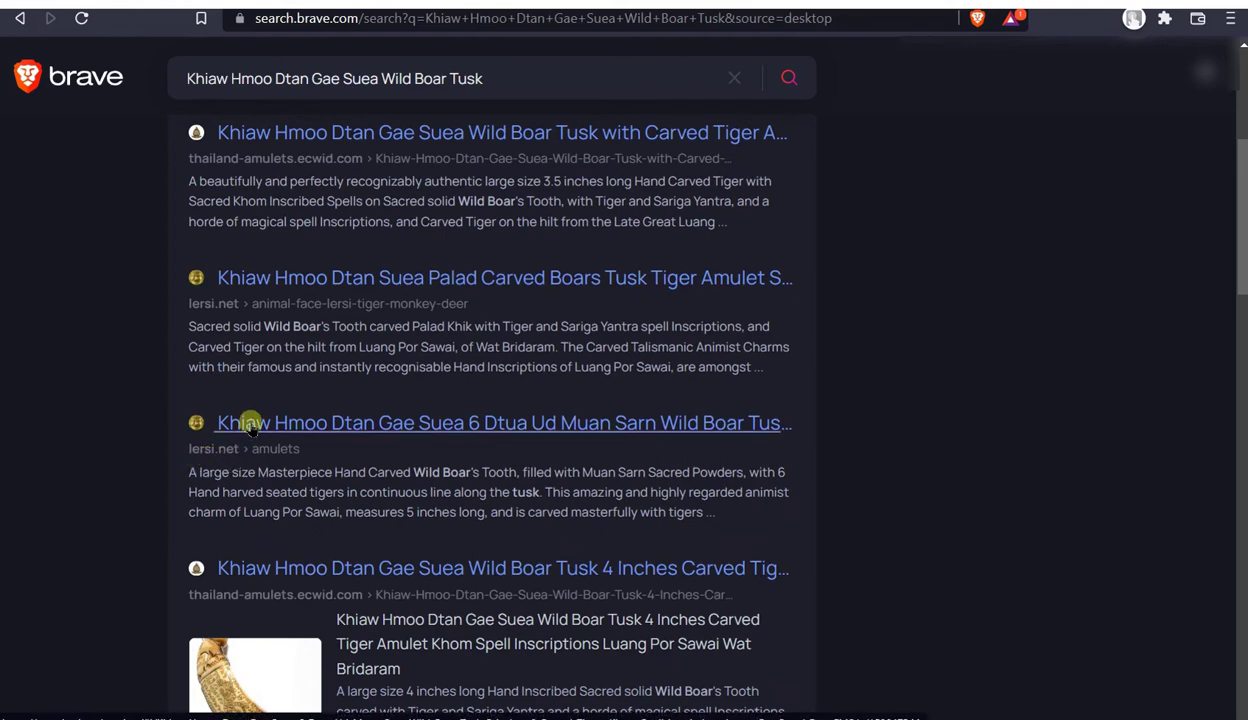
pyautogui.scroll(4, 273, 287)
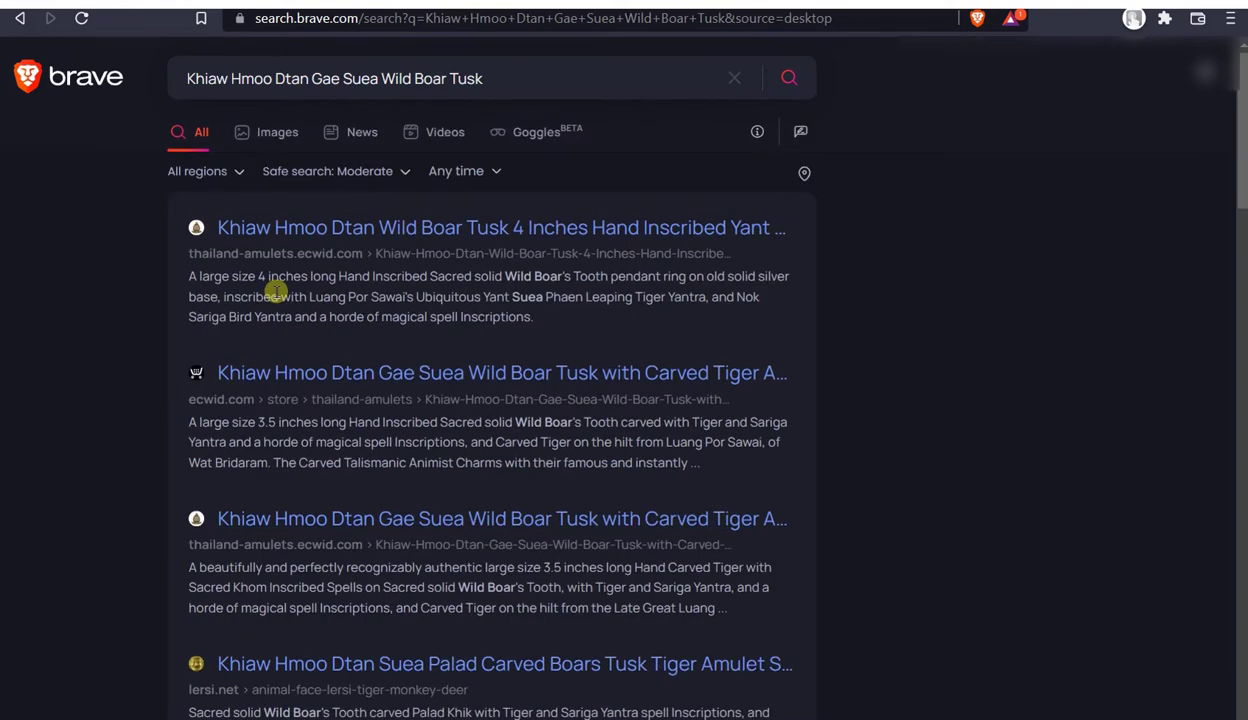
# - Open the lersi.net result for the Khiaw Hmoo Dtan Suea Palad carved boar's tusk tiger amulet
pyautogui.scroll(-3, 225, 660)
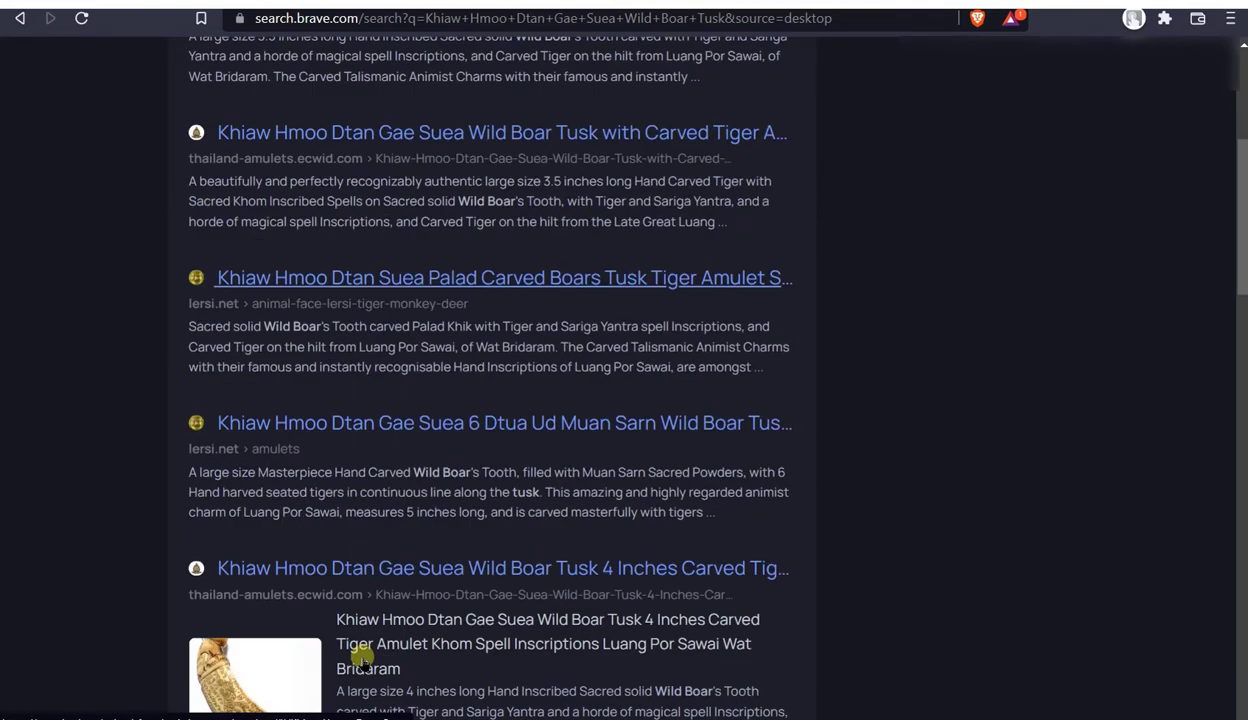
pyautogui.scroll(1, 300, 560)
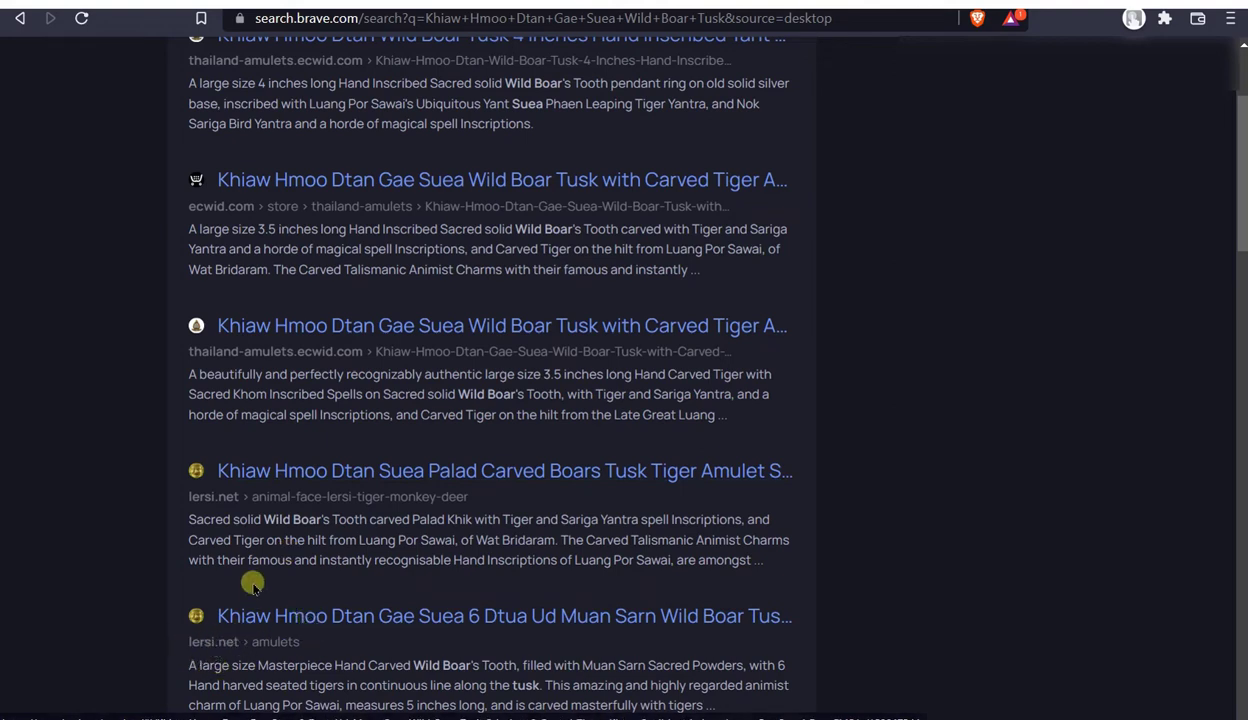
pyautogui.click(244, 476)
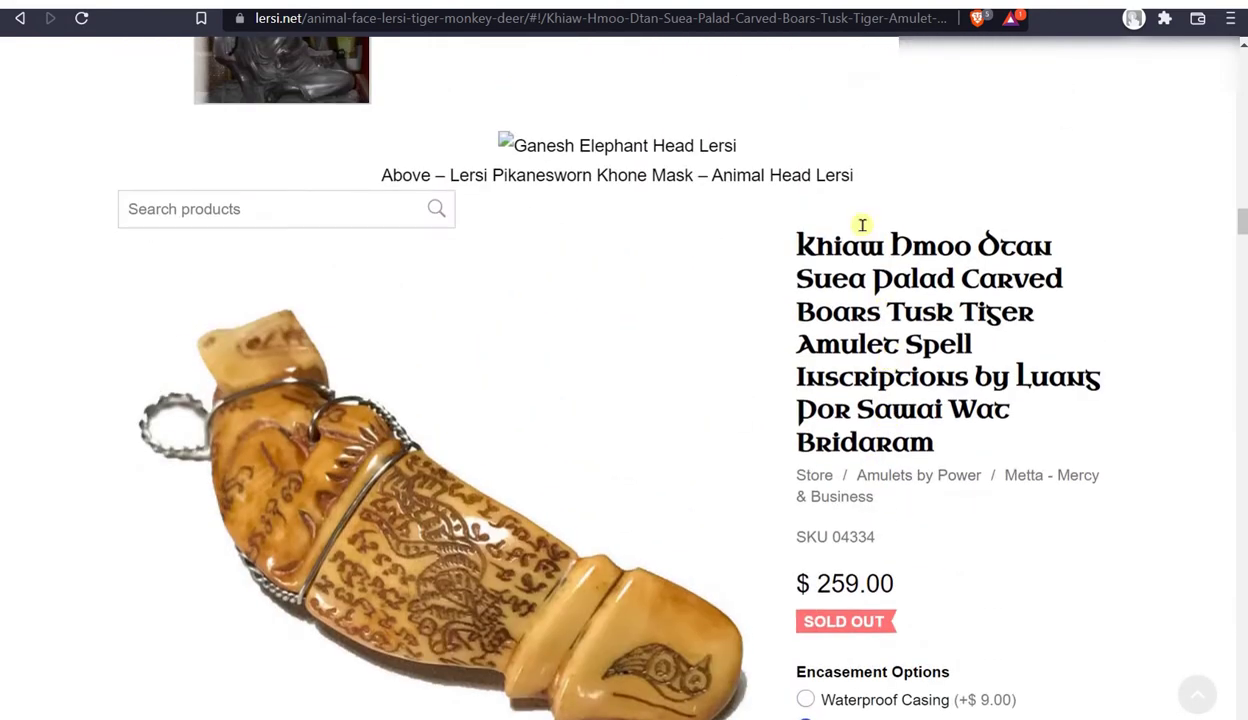
# - Examine the carved boar's tusk amulet's product title and its full lersi.net web address
pyautogui.moveTo(781, 265); pyautogui.dragTo(985, 357)
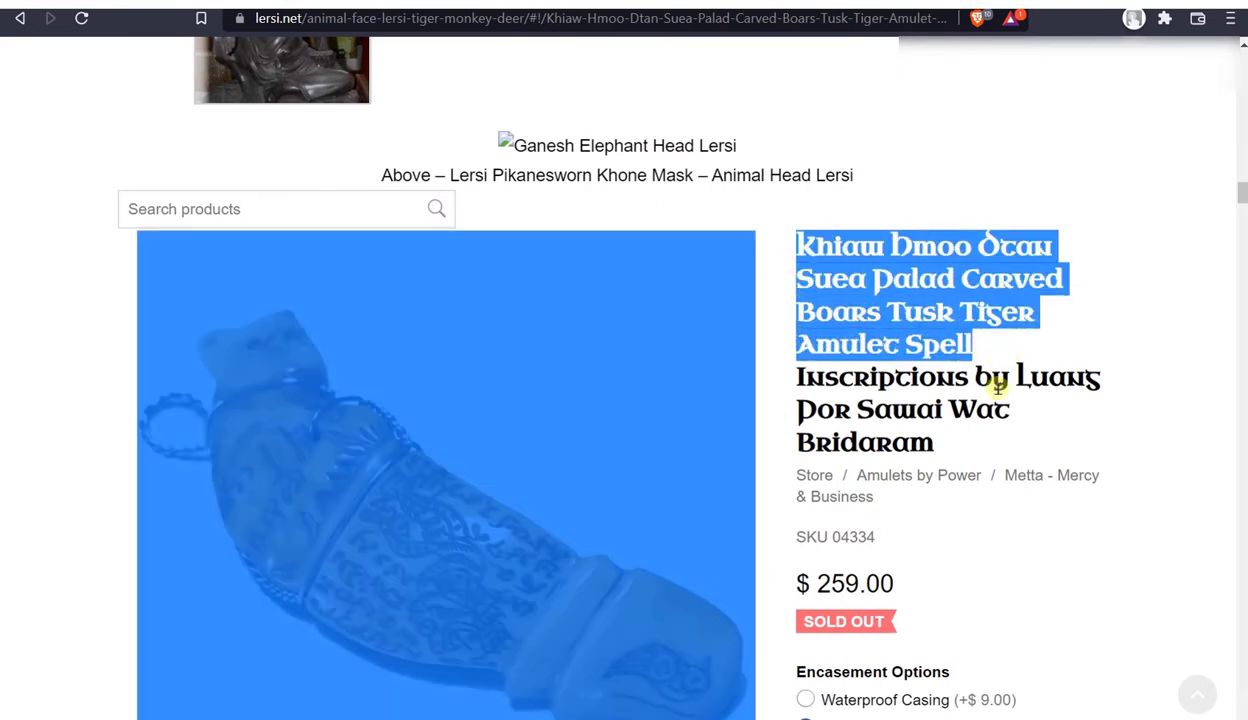
pyautogui.moveTo(934, 442); pyautogui.dragTo(861, 409)
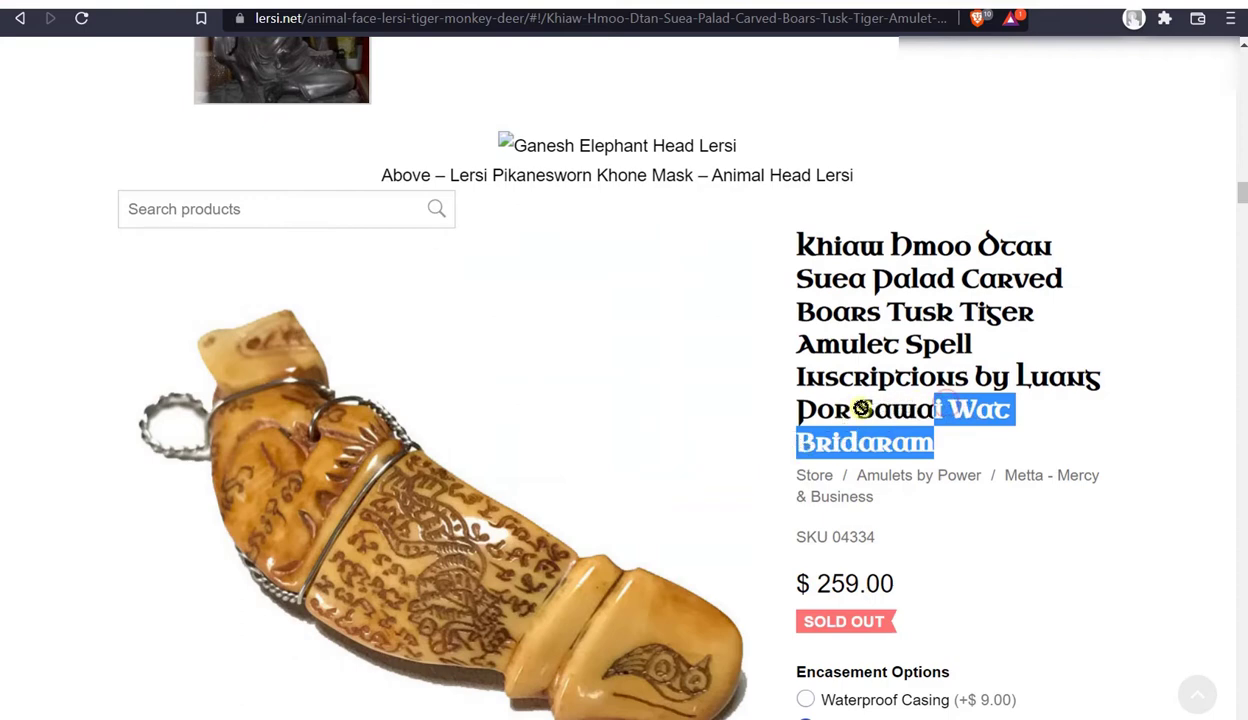
pyautogui.click(951, 414)
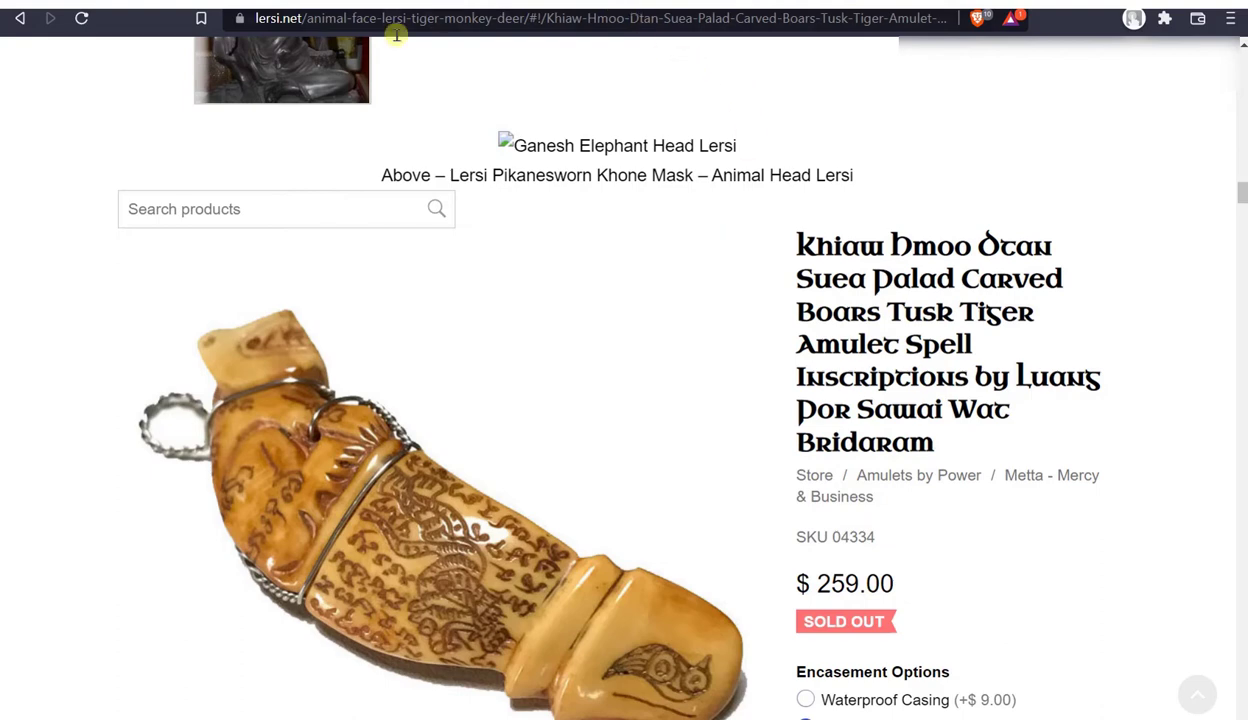
pyautogui.moveTo(441, 14); pyautogui.dragTo(920, 18)
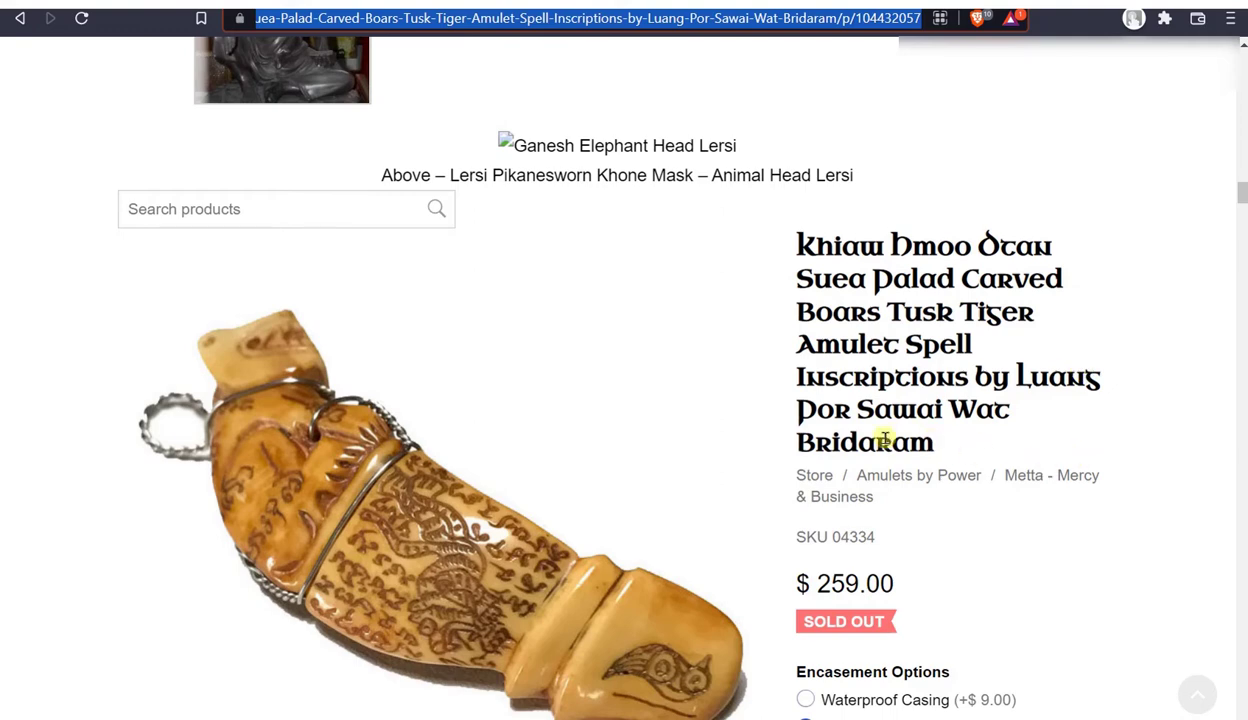
# - Go from the tusk product to the embedded store's front page and open the All Thai Amulets category
pyautogui.scroll(-2, 884, 439)
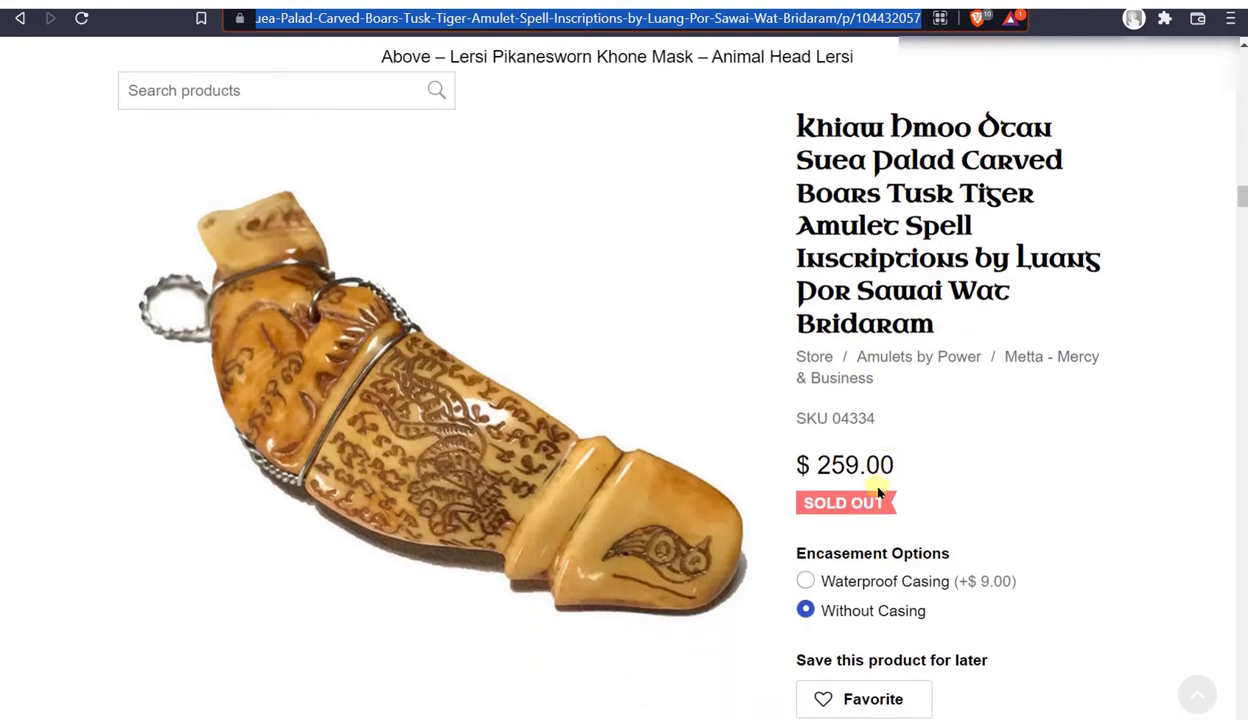
pyautogui.click(810, 357)
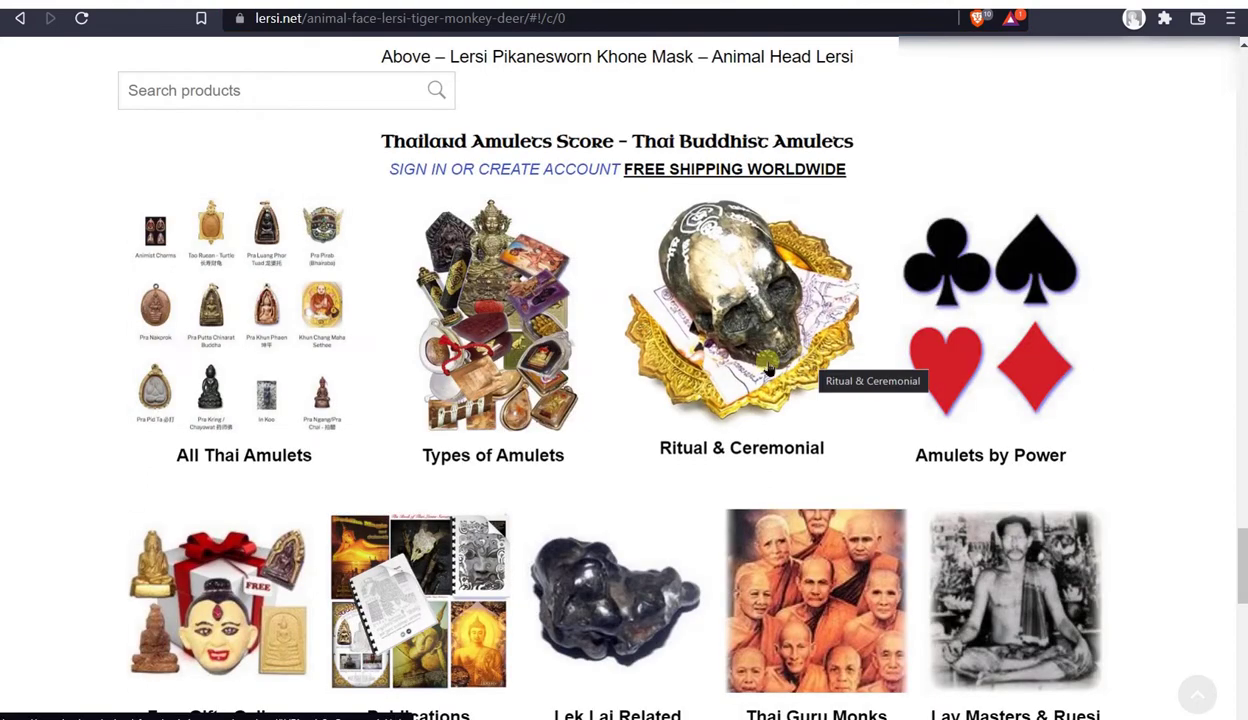
pyautogui.click(224, 346)
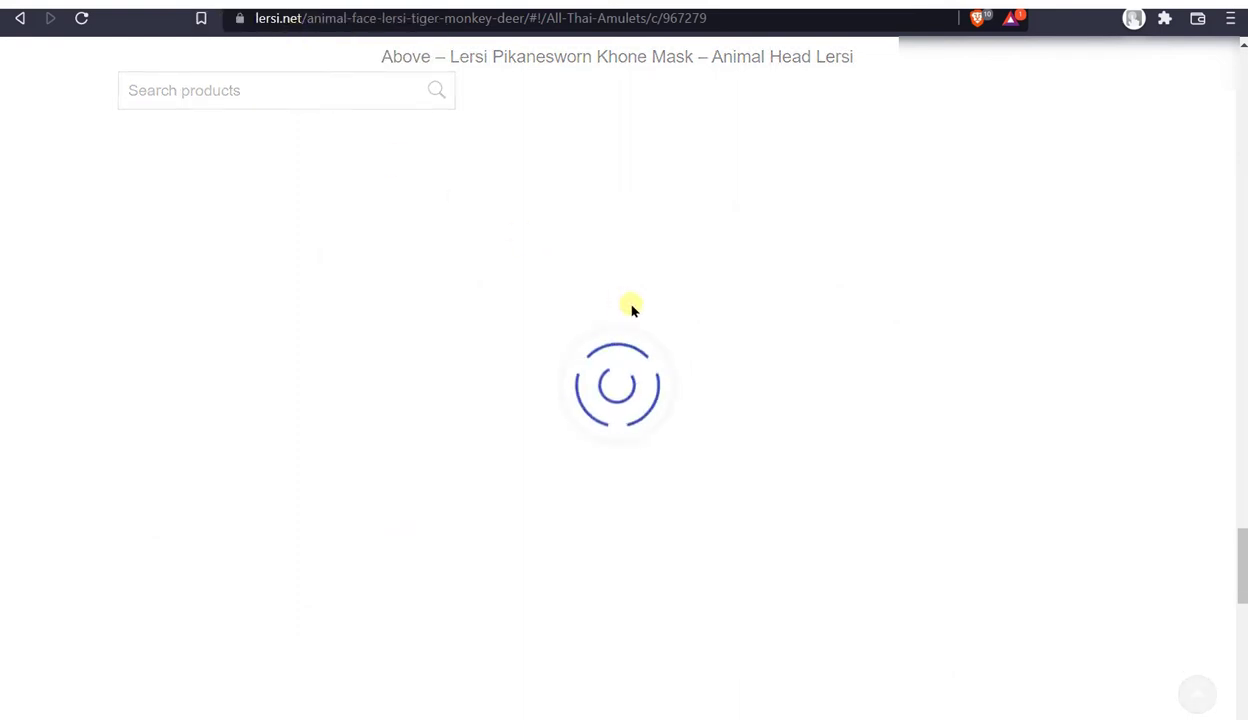
# - Compare the category's web address with the ring's product editor in Ecwid, and highlight the lersi.net domain in the address
pyautogui.click(315, 18)
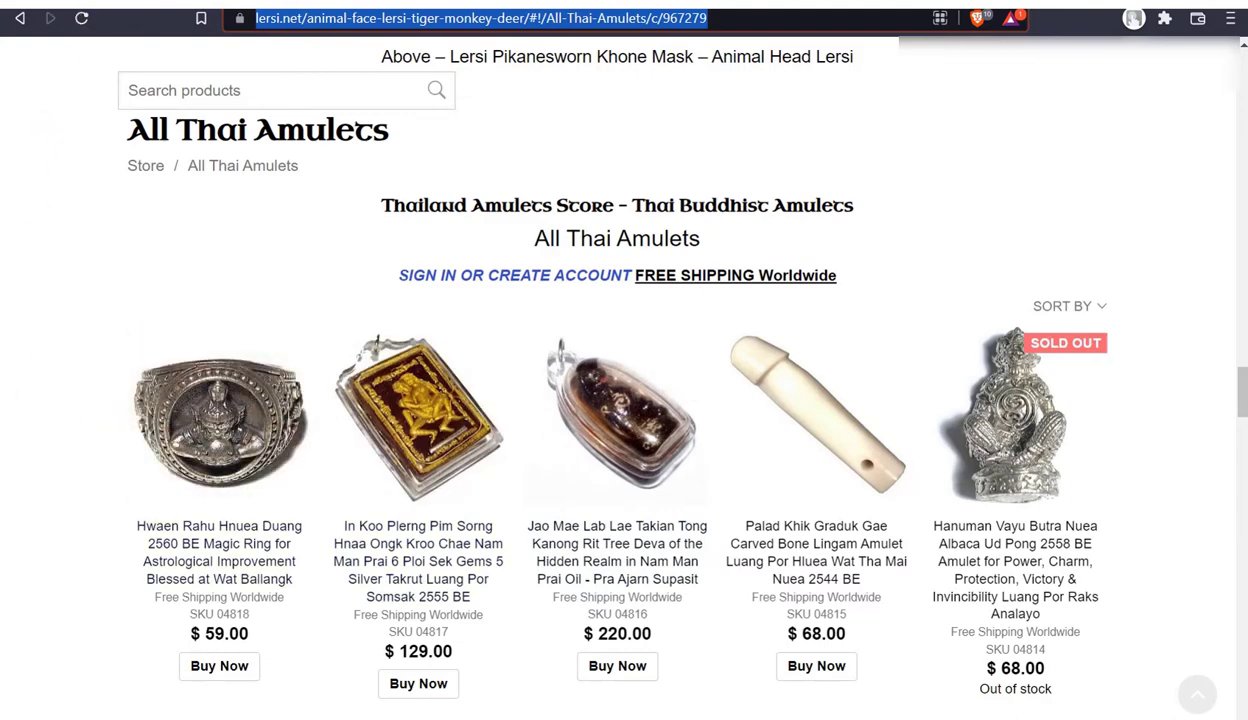
pyautogui.hotkey('ctrl', 'Tab')
pyautogui.moveTo(180, 172)
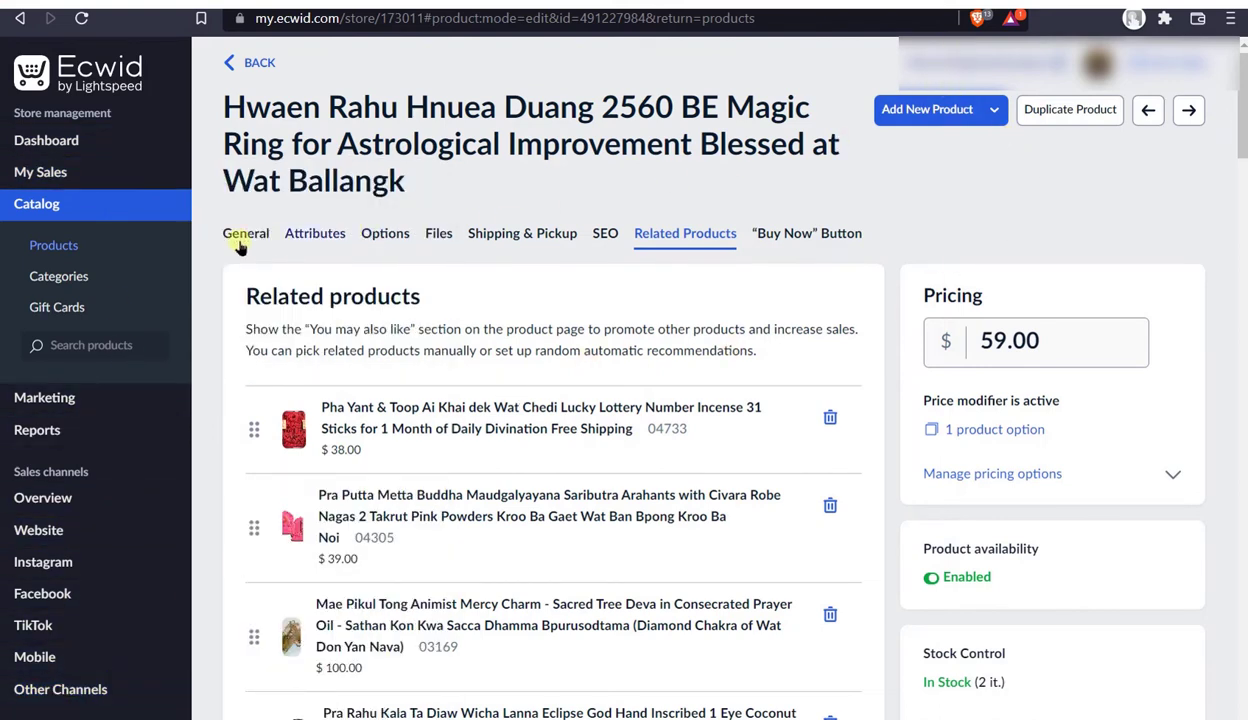
pyautogui.moveTo(365, 435)
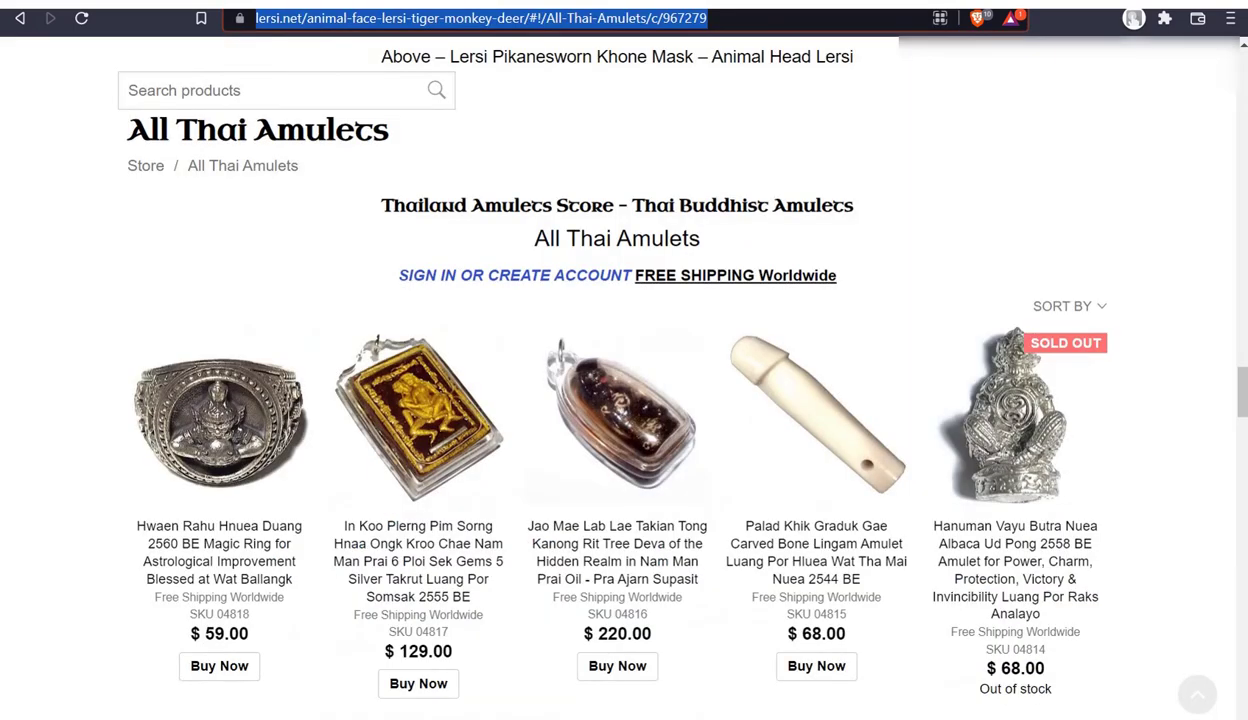
pyautogui.click(303, 18)
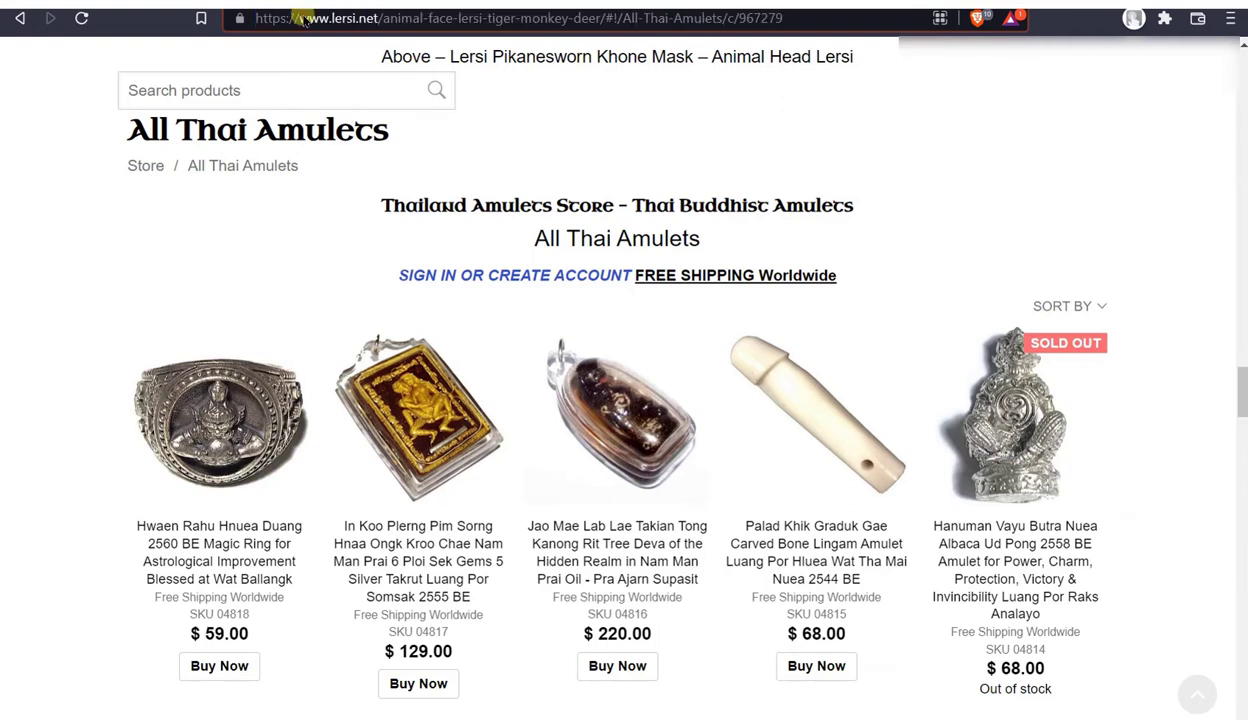
pyautogui.moveTo(300, 18); pyautogui.dragTo(386, 18)
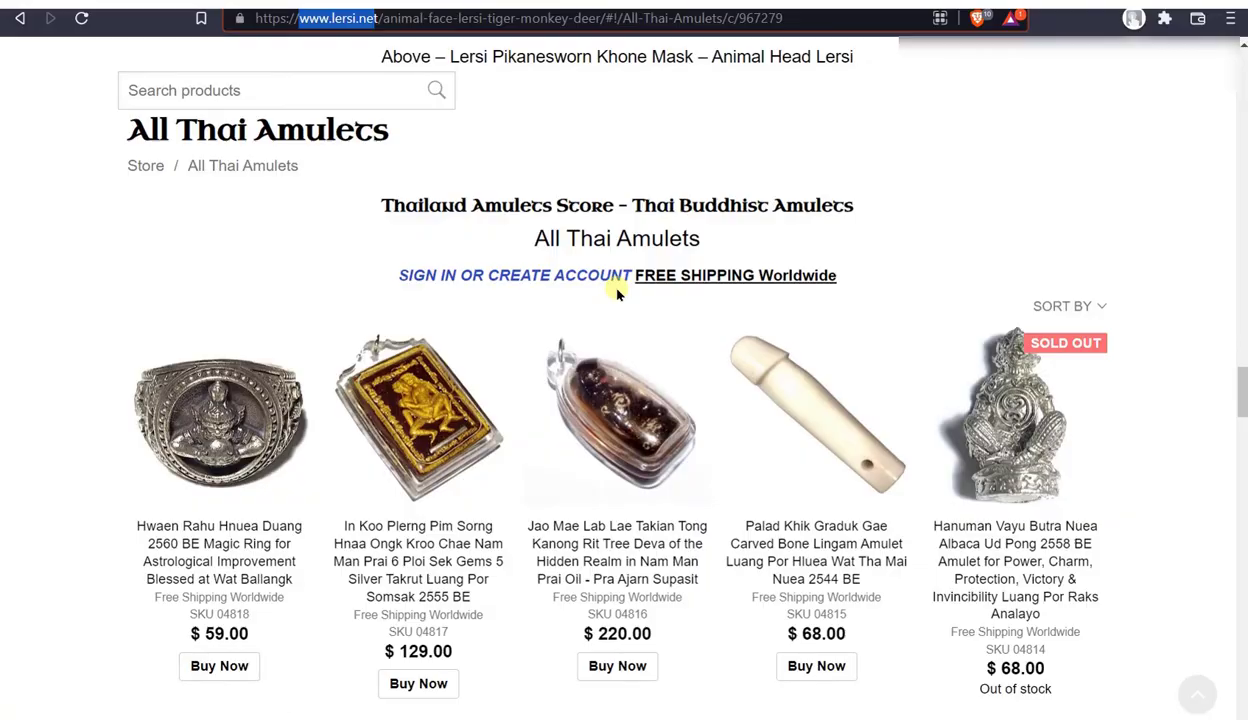
# - Look through the All Thai Amulets listing, and switch to the wild boar tusk's page on thailandamulet.net to check its photos and address
pyautogui.scroll(-20, 617, 292)
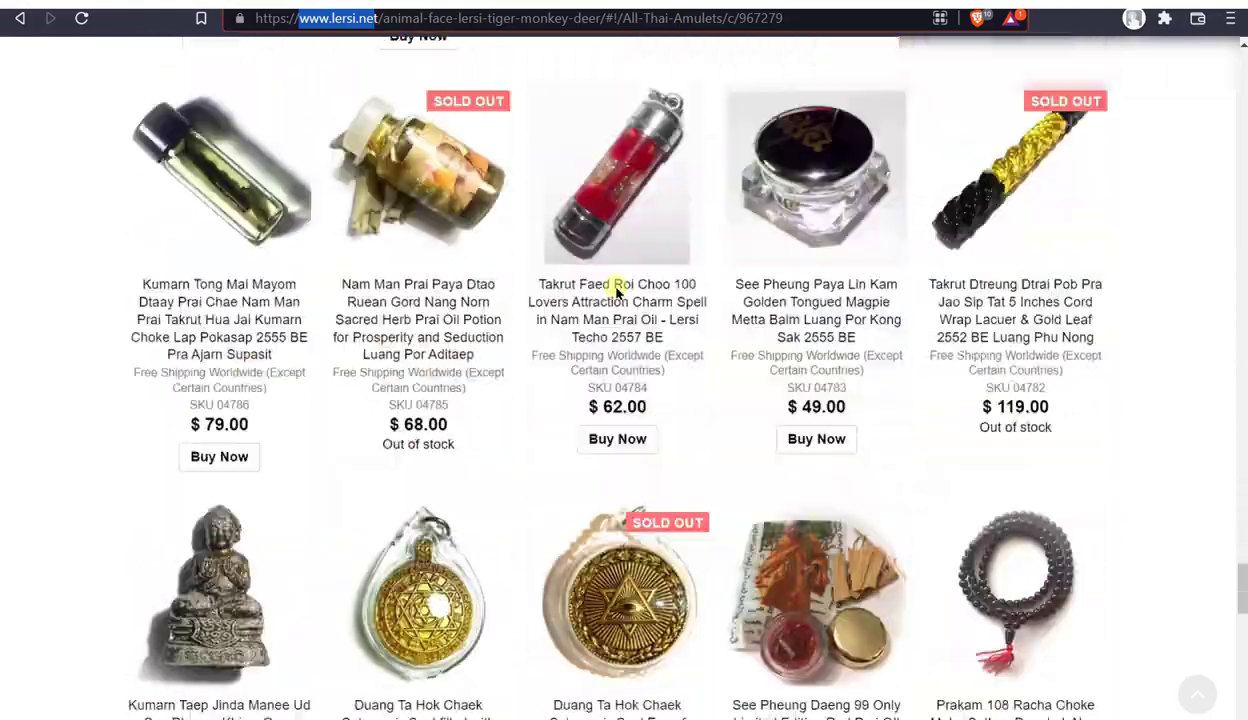
pyautogui.scroll(-10, 617, 292)
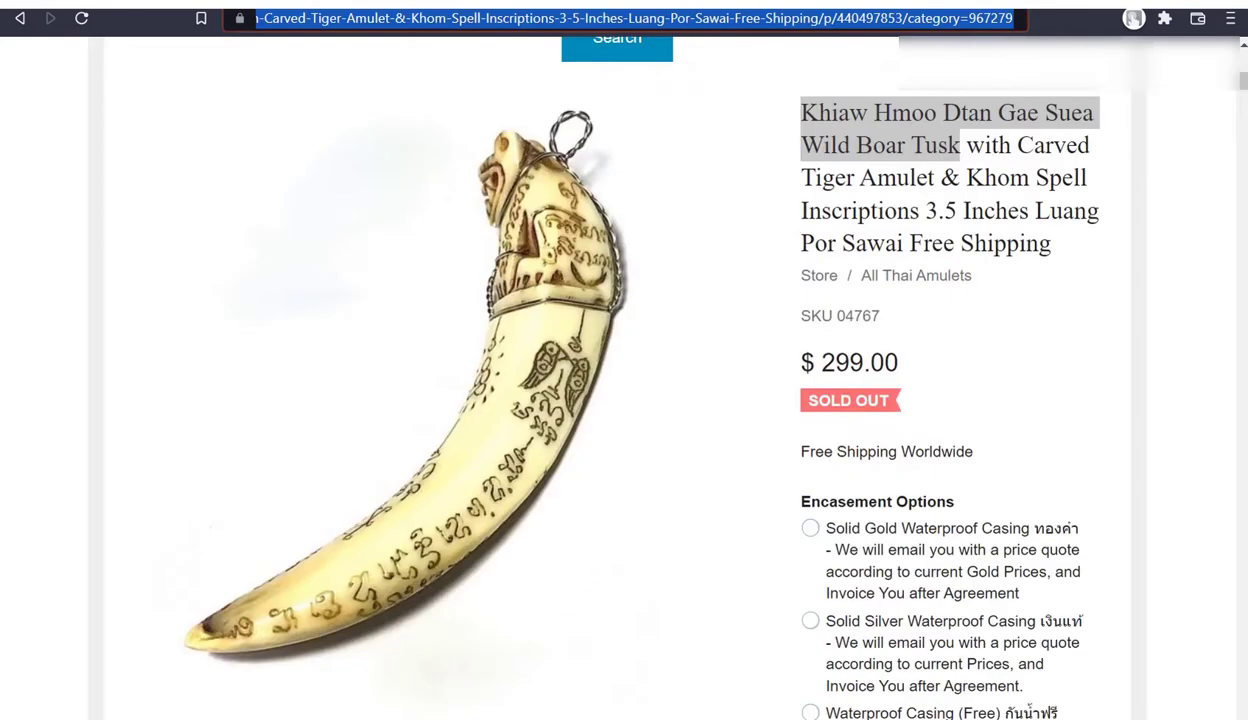
pyautogui.scroll(-5, 995, 271)
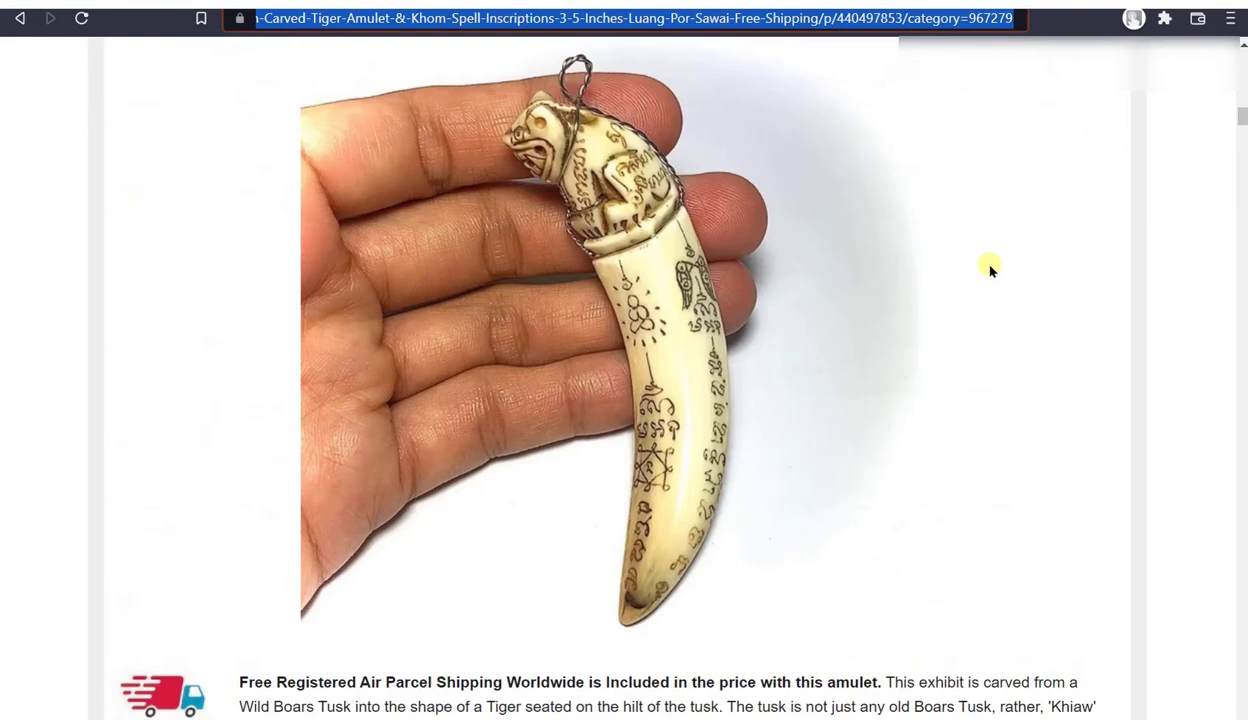
pyautogui.scroll(5, 990, 270)
pyautogui.click(483, 20)
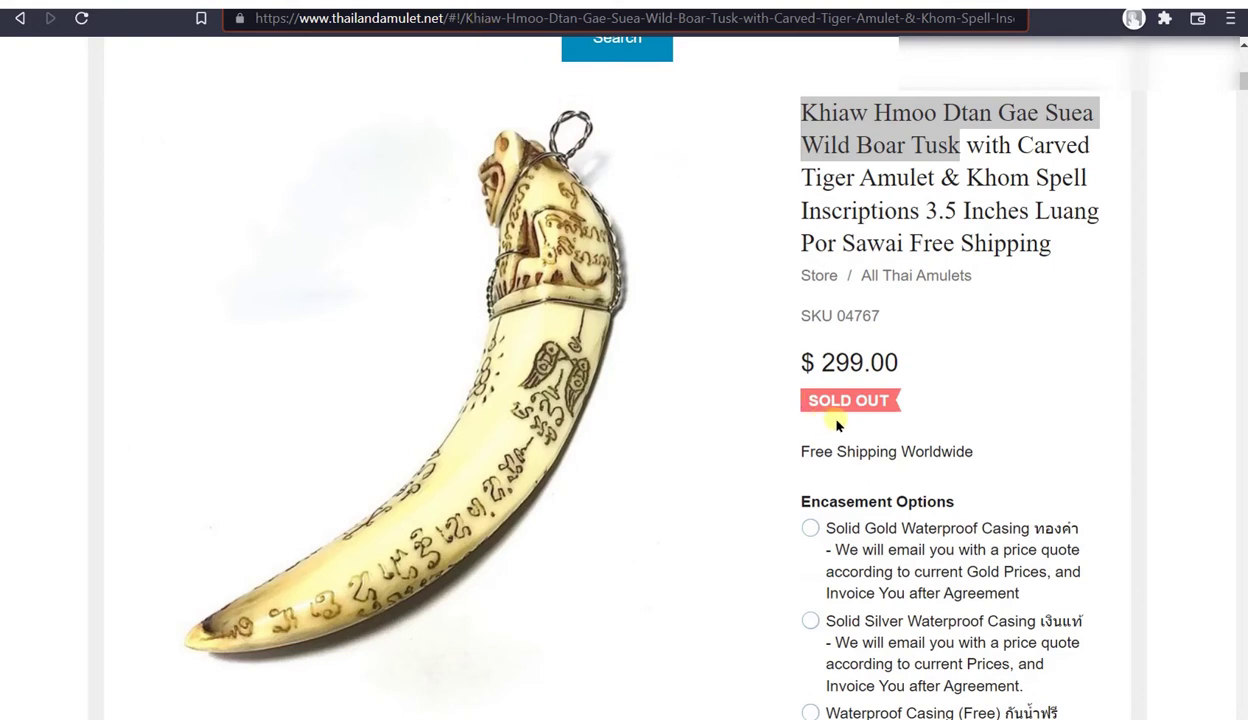
# - Compare the thailandamulet.net site header and welcome text with the tusk product below, and return to the lersi.net listing
pyautogui.scroll(5, 836, 424)
pyautogui.scroll(-5, 836, 424)
pyautogui.scroll(10, 721, 308)
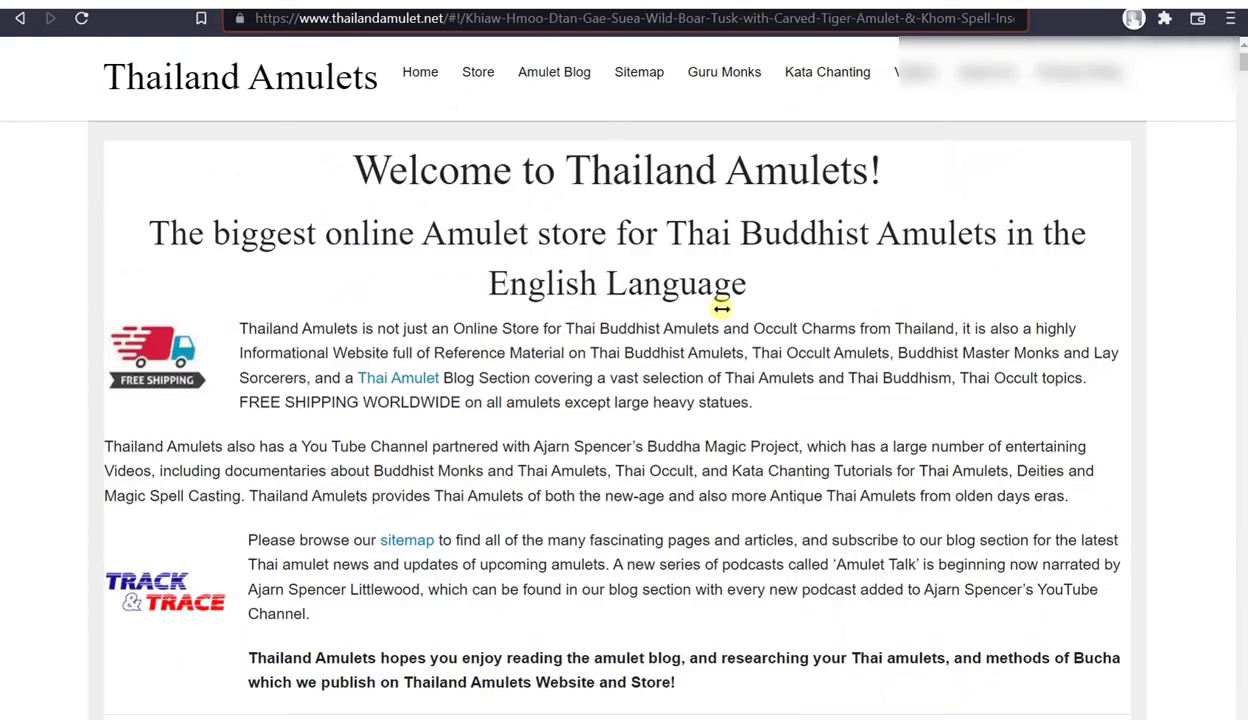
pyautogui.scroll(-10, 766, 423)
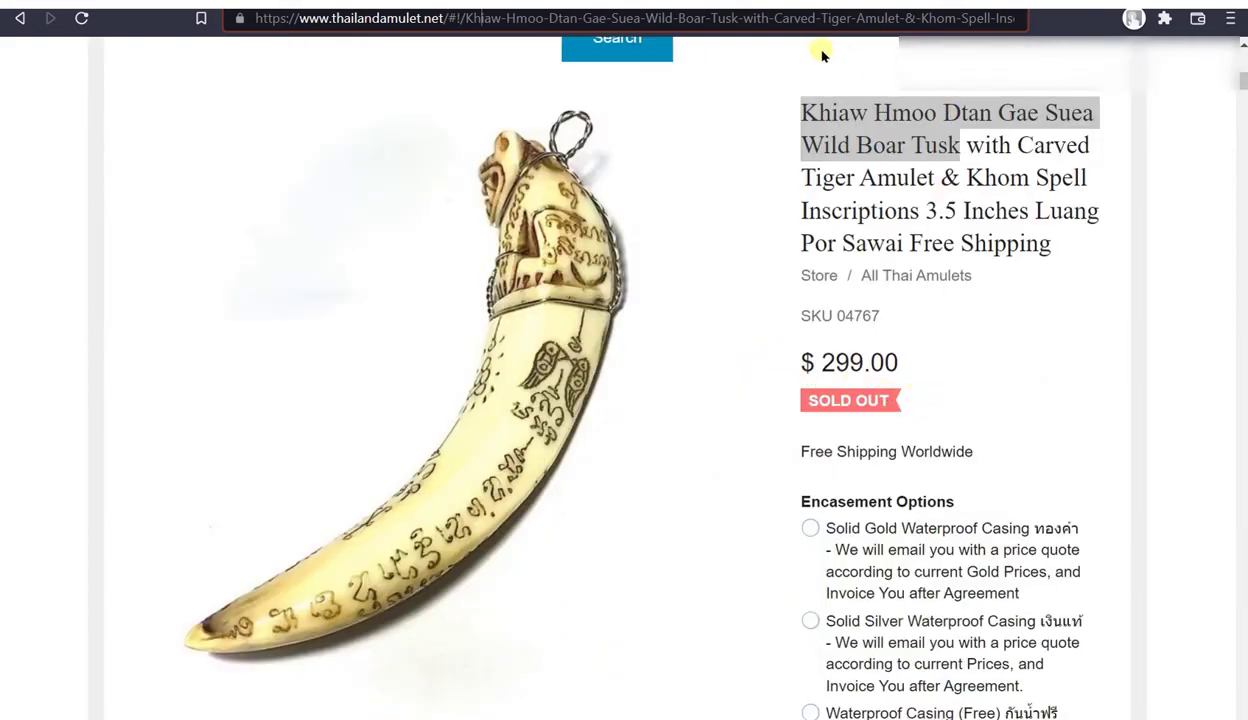
pyautogui.hotkey('alt', 'Left')
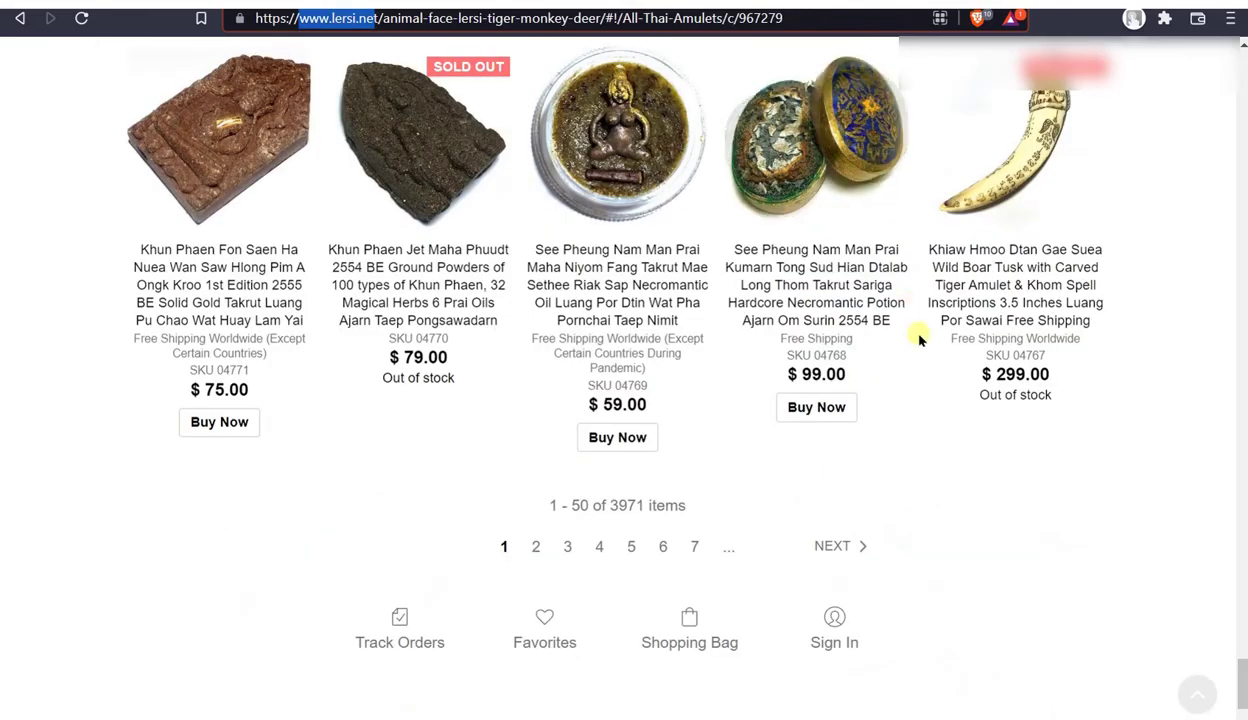
# - Review the lersi.net page from its site header through the Animal Face Lersi article and image gallery down to the embedded store
pyautogui.scroll(10, 940, 380)
pyautogui.scroll(15, 930, 380)
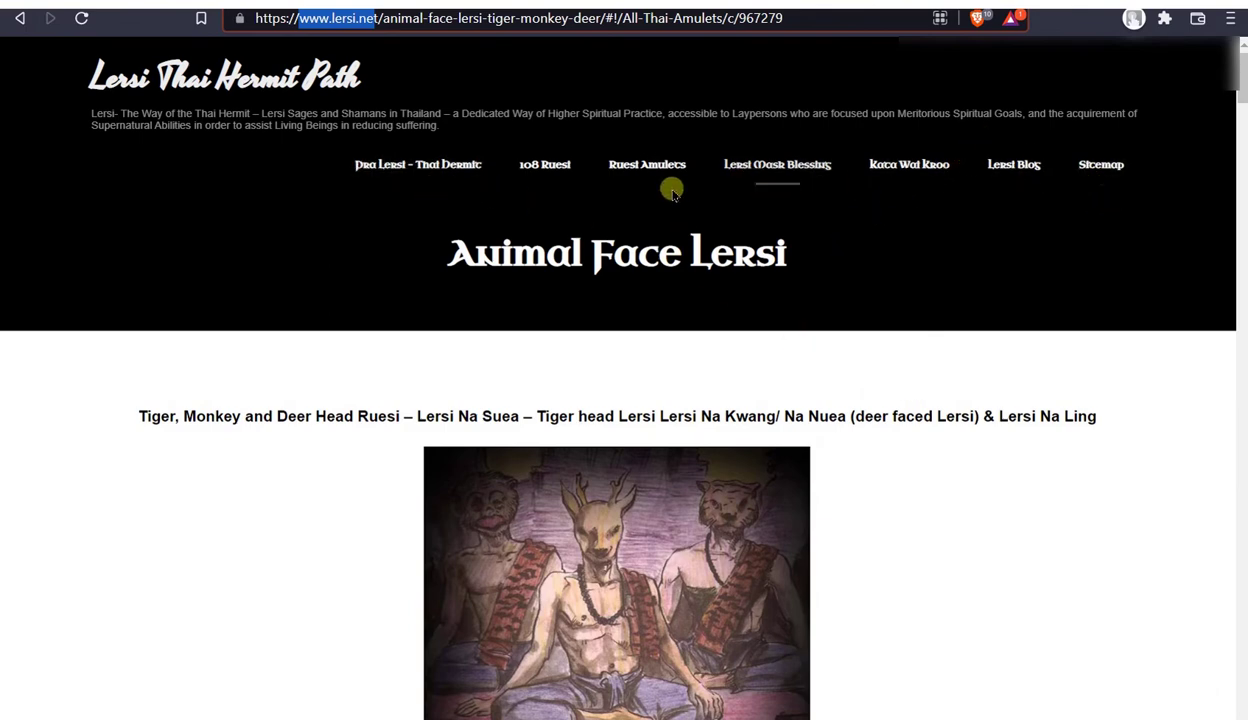
pyautogui.scroll(-2, 860, 345)
pyautogui.scroll(-15, 870, 350)
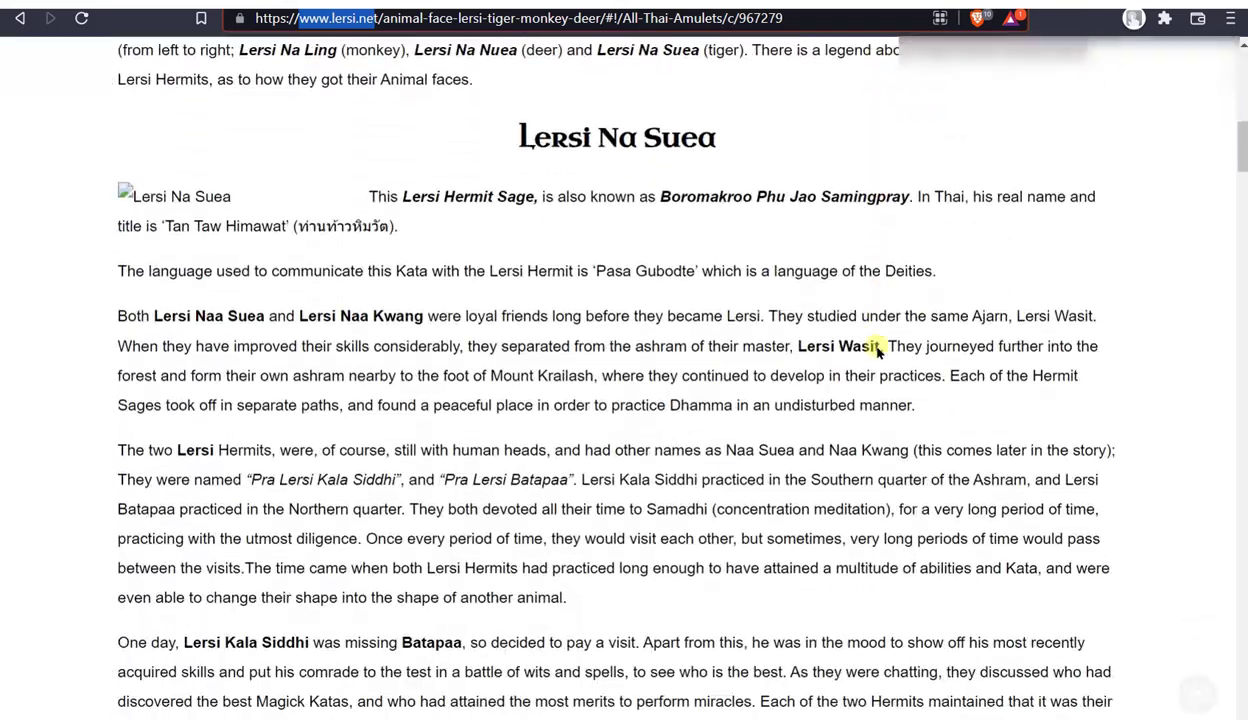
pyautogui.scroll(-8, 876, 350)
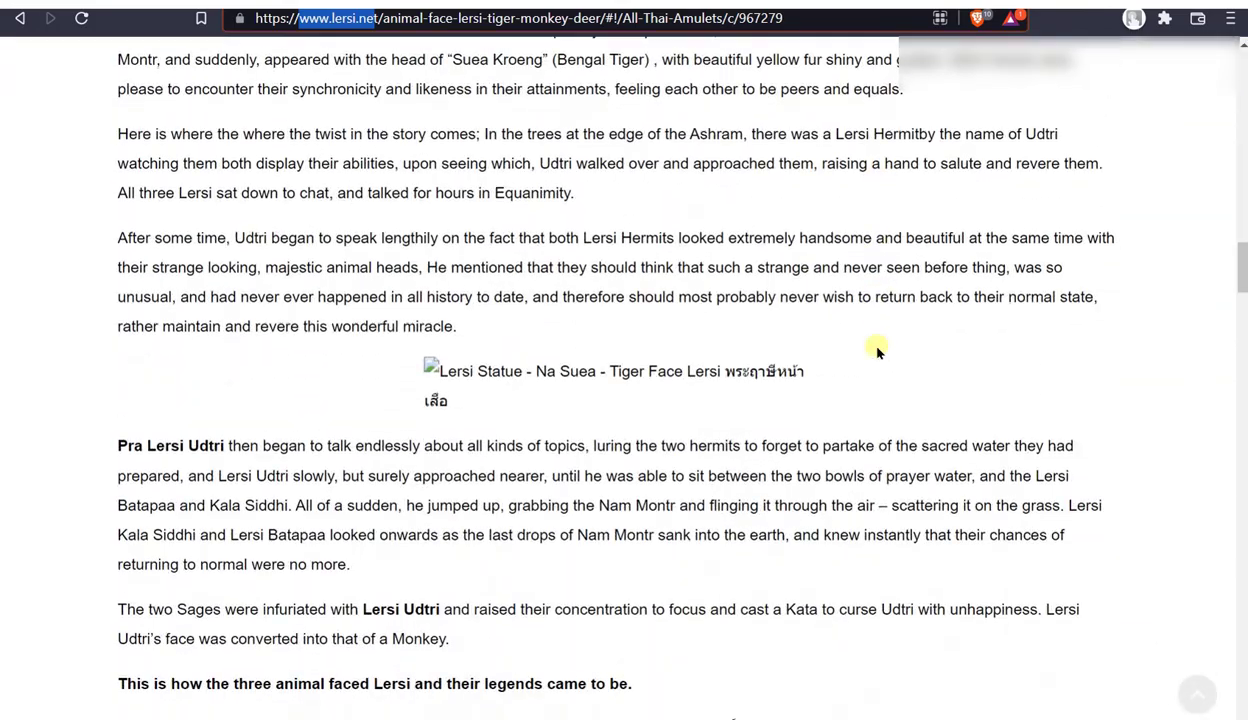
pyautogui.scroll(20, 876, 350)
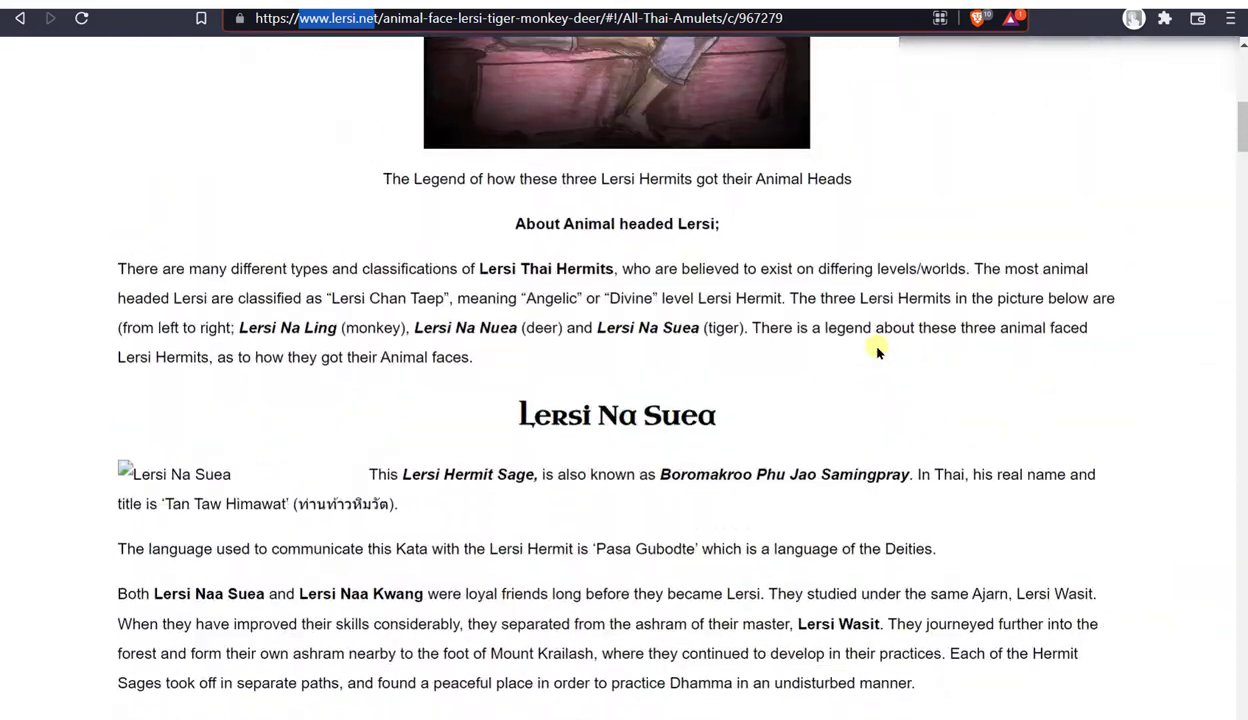
pyautogui.scroll(-20, 878, 350)
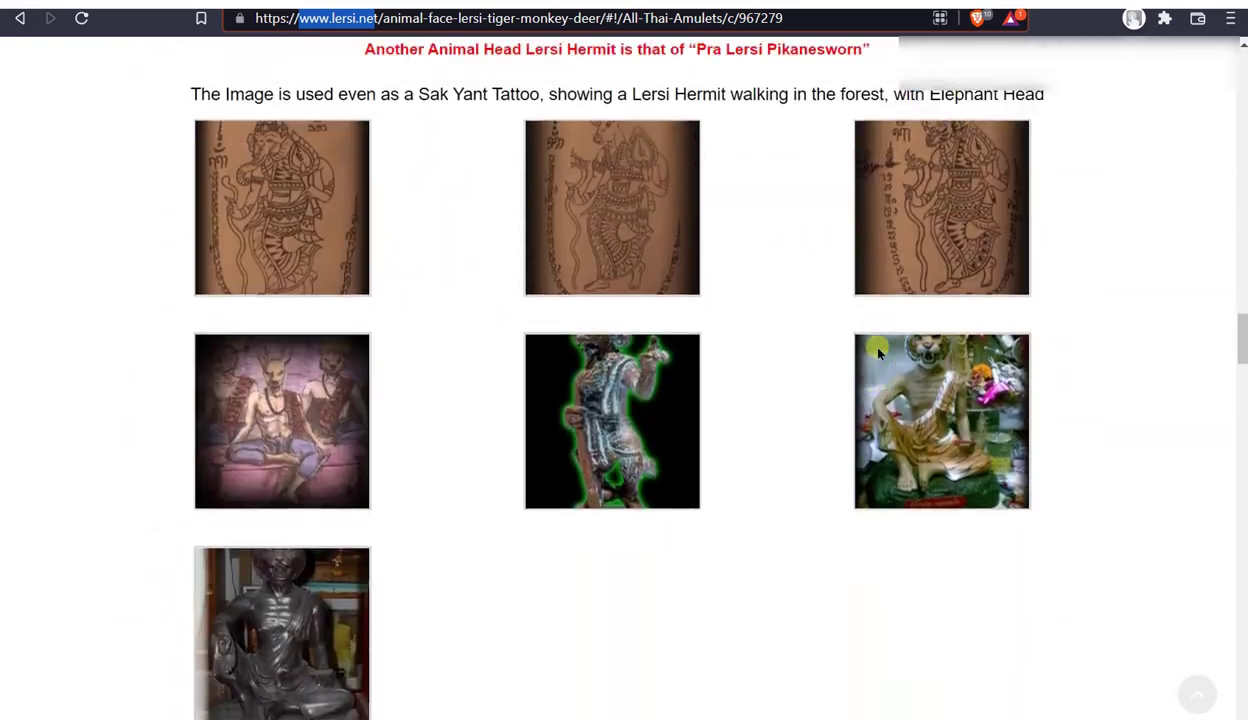
pyautogui.scroll(-5, 878, 350)
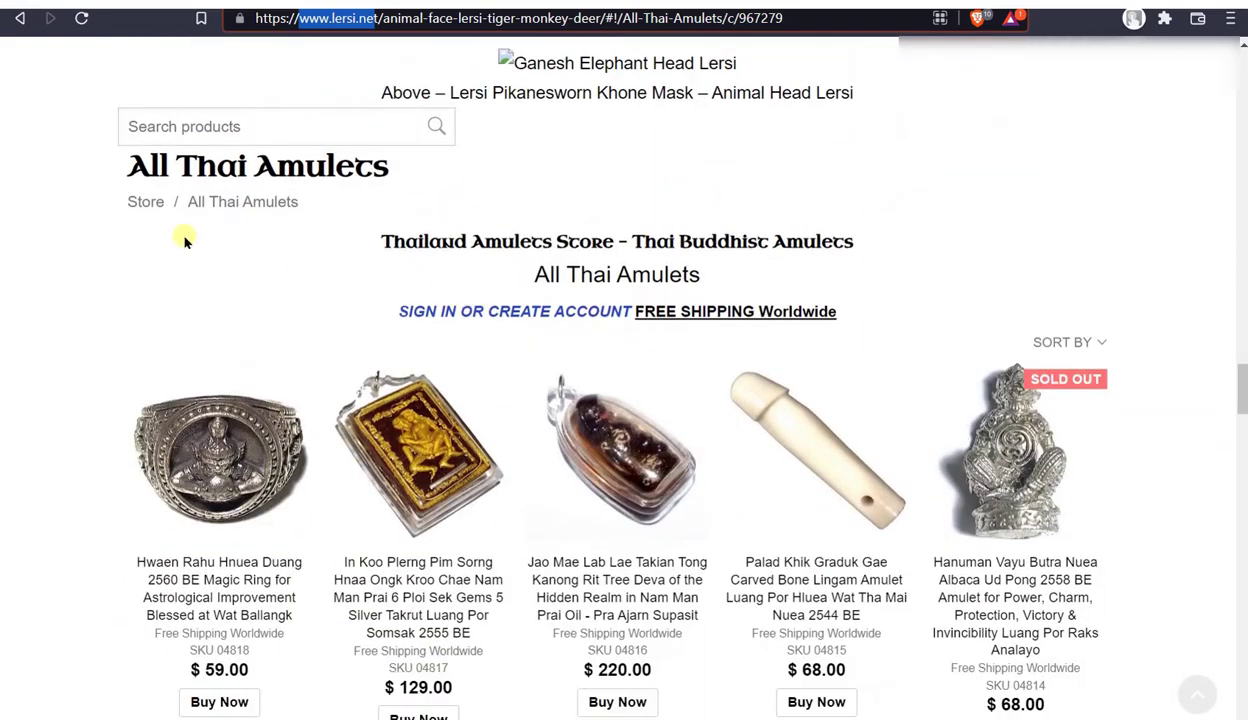
# - Open the Types of Amulets category from the store's front page and search the page for "ruesi"
pyautogui.click(143, 206)
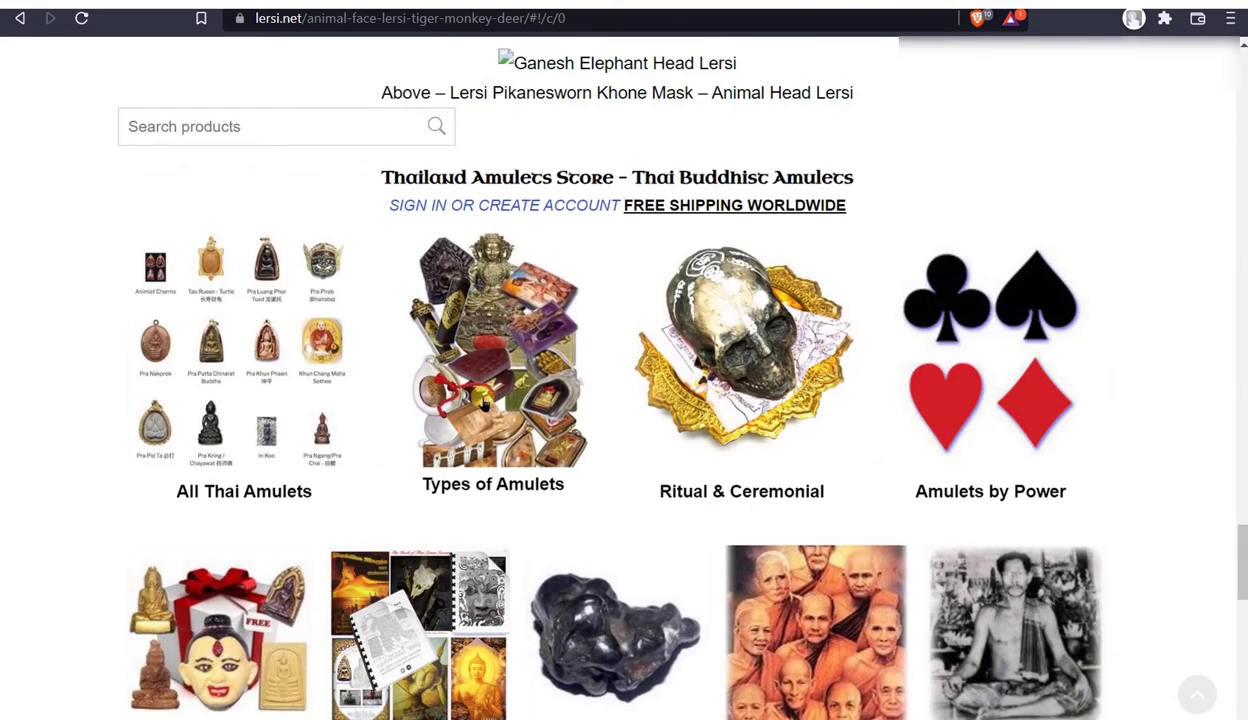
pyautogui.click(480, 400)
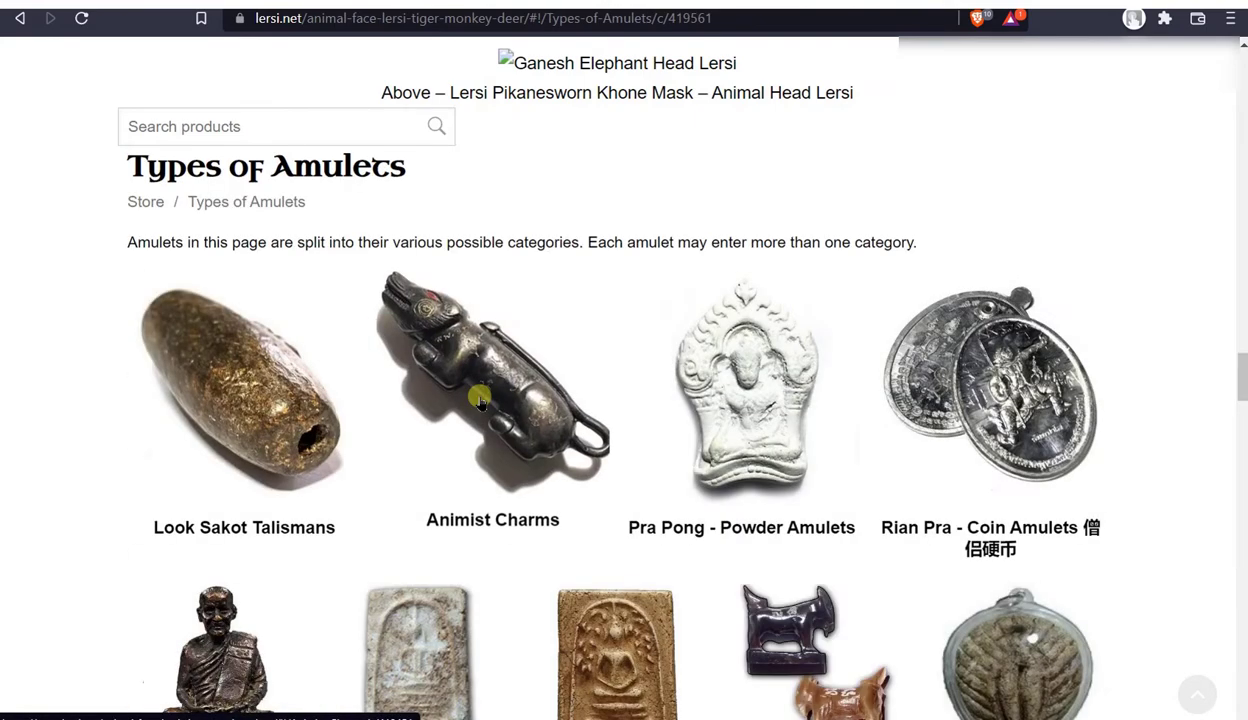
pyautogui.hotkey('ctrl', 'f')
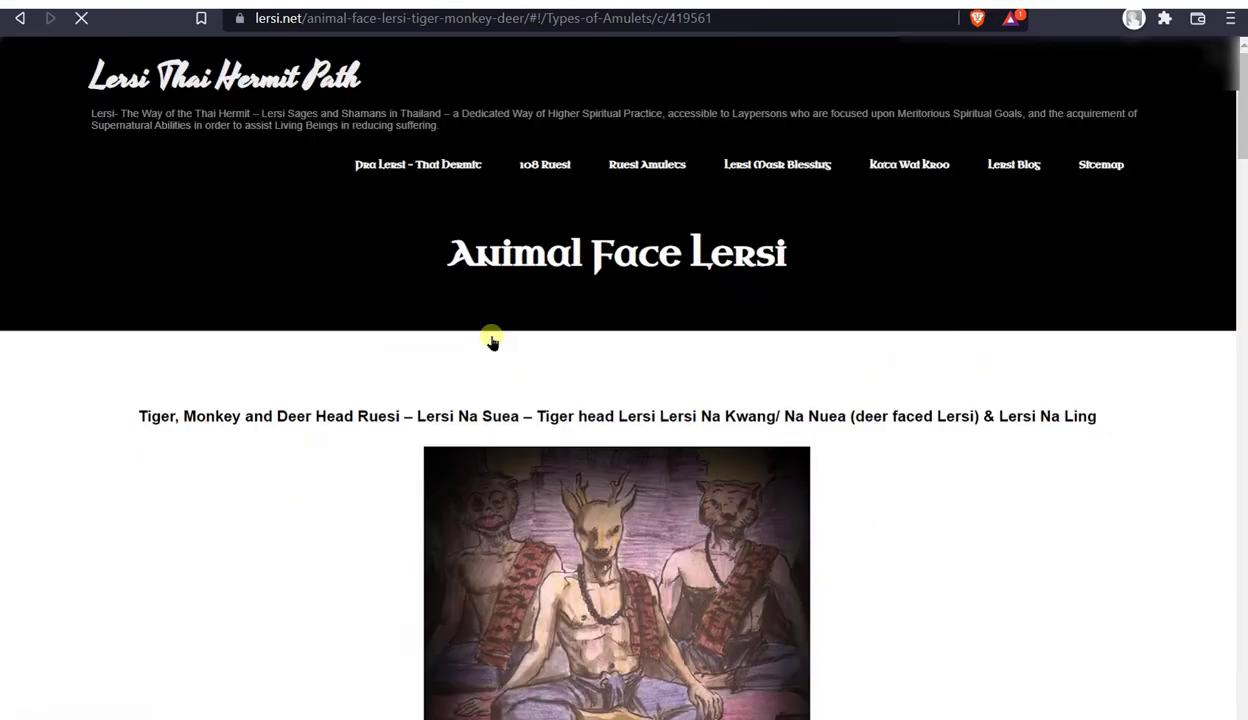
pyautogui.hotkey('ctrl', 'f')
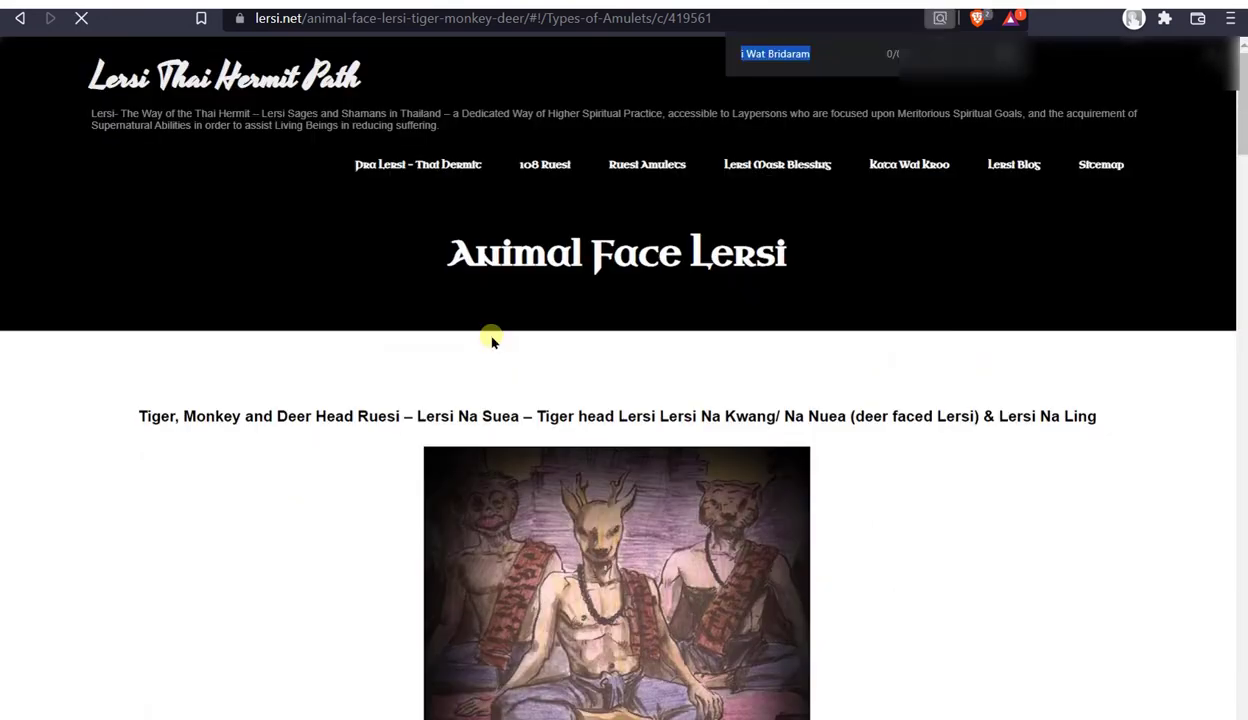
pyautogui.write('r')
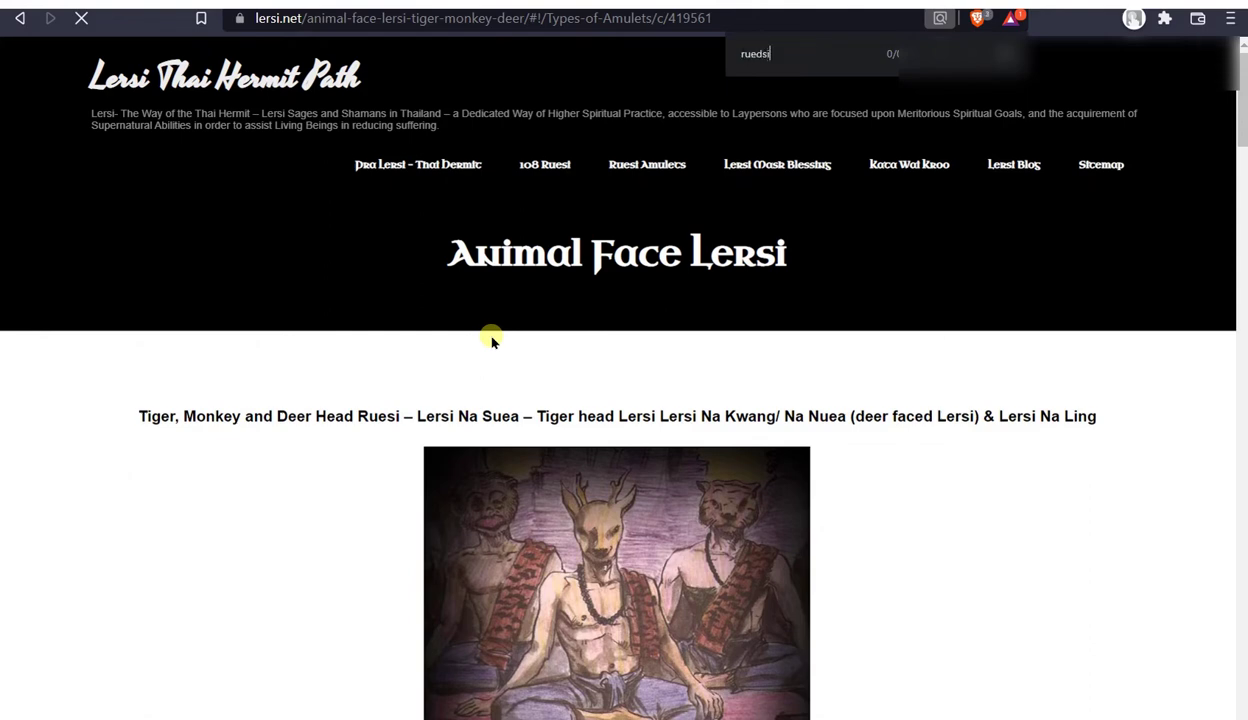
pyautogui.write('ueds')
pyautogui.press('BackSpace')
pyautogui.press('BackSpace')
pyautogui.write('s')
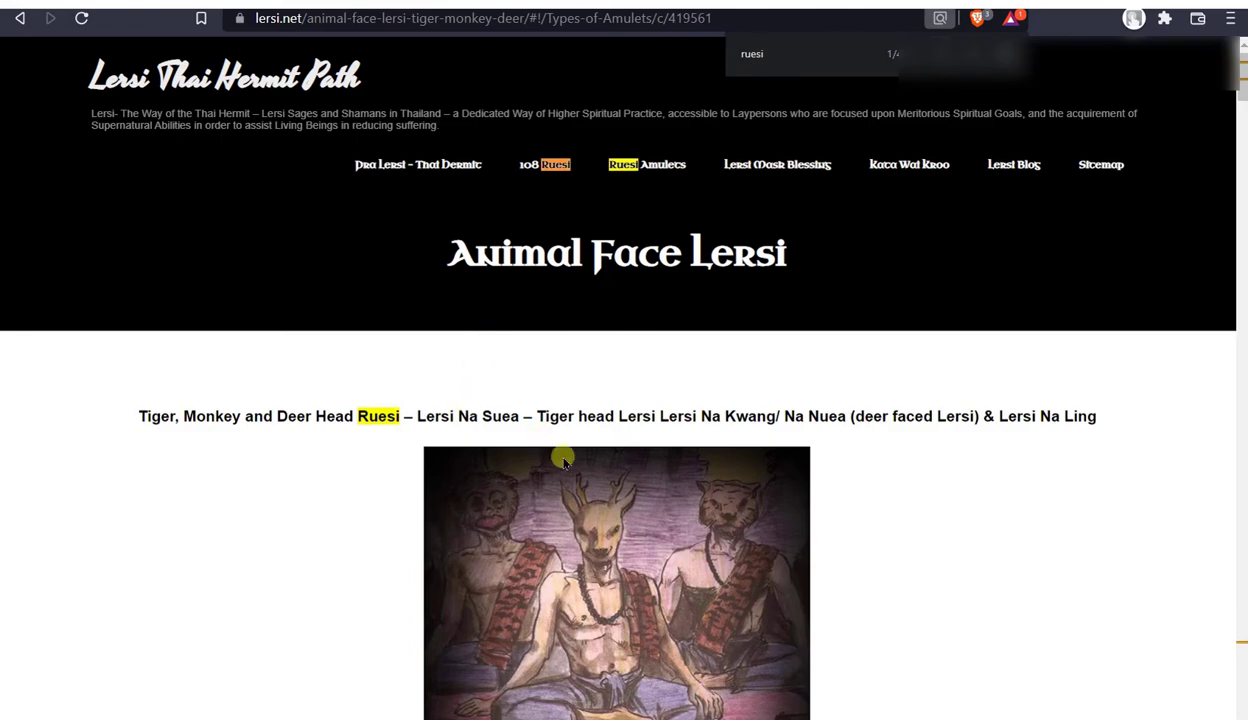
# - Step through the "ruesi" matches to the Ruesi - Por Gae category, open it and close the page search
pyautogui.scroll(-20, 775, 480)
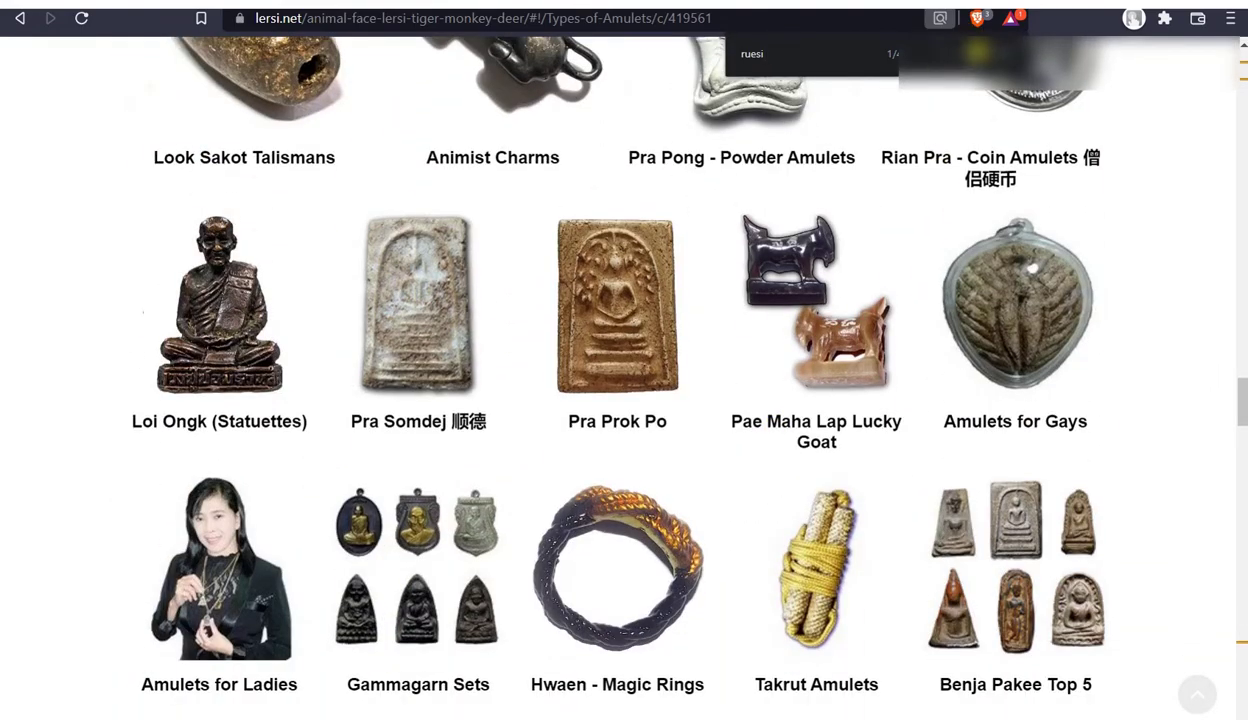
pyautogui.press('Return')
pyautogui.press('Return')
pyautogui.press('Return')
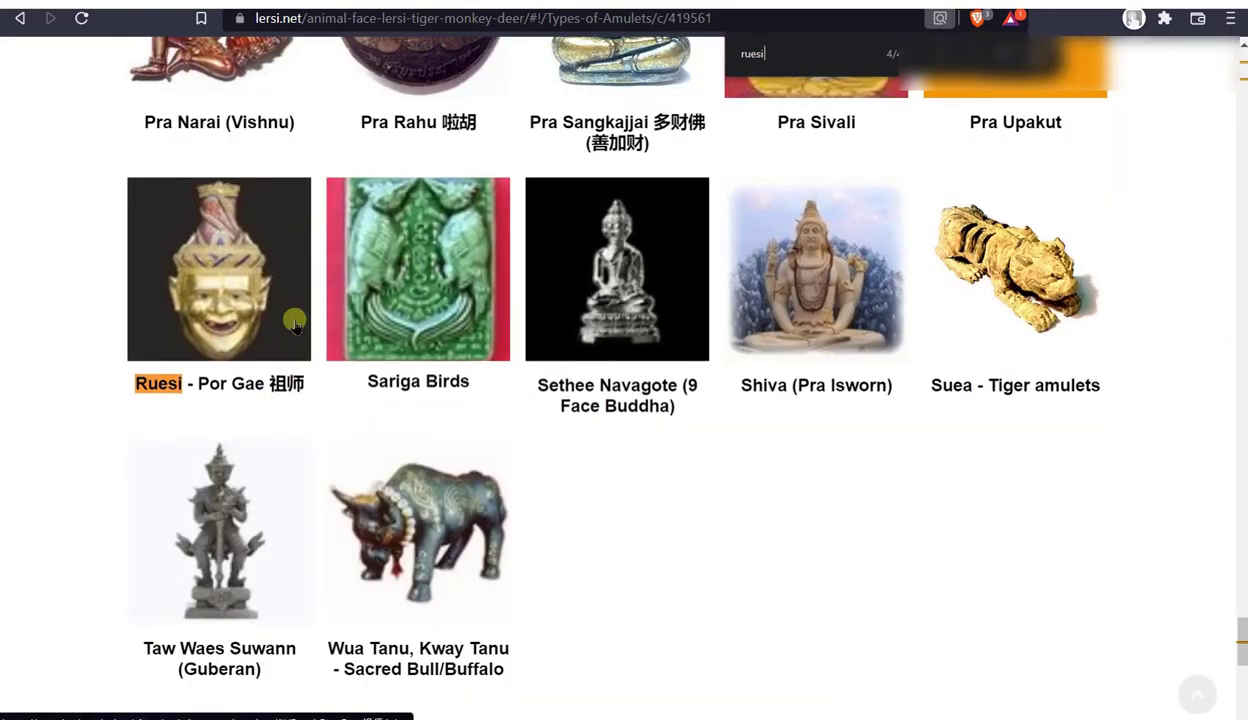
pyautogui.click(212, 320)
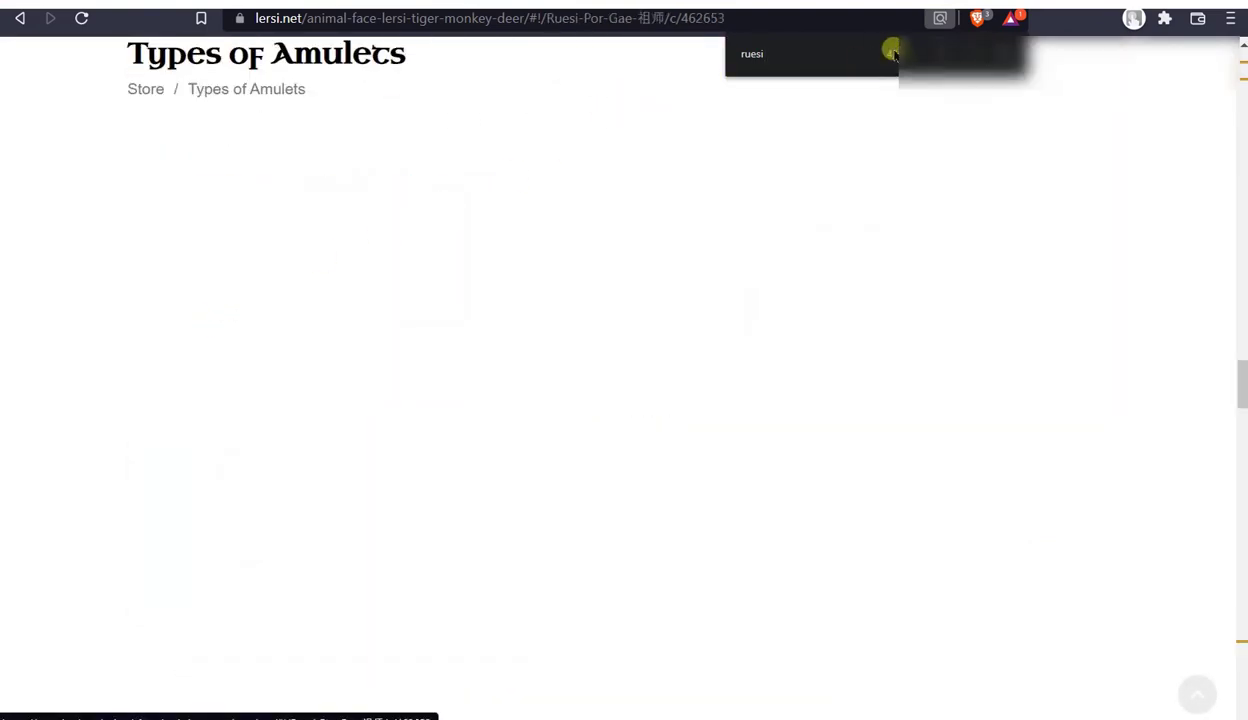
pyautogui.click(1005, 55)
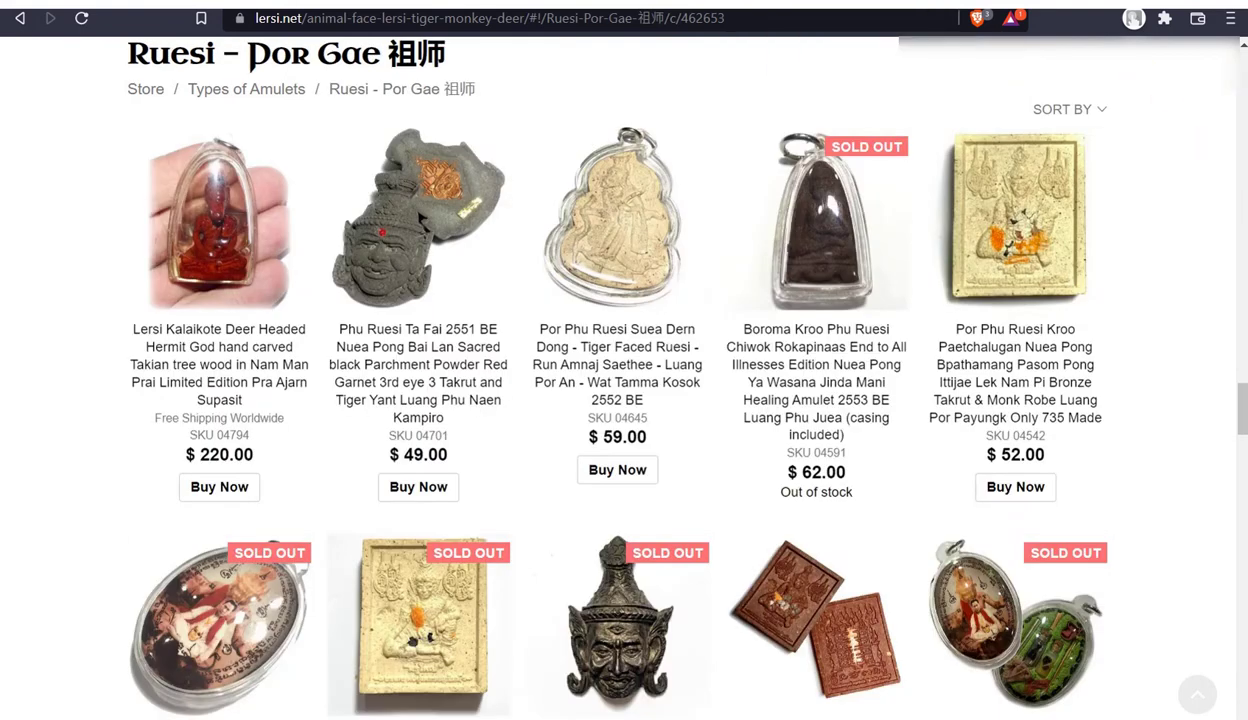
# - Review the lersi.net page again, from the Animal Face Lersi header and legend through the image gallery to the embedded Ruesi - Por Gae category
pyautogui.scroll(20, 1190, 343)
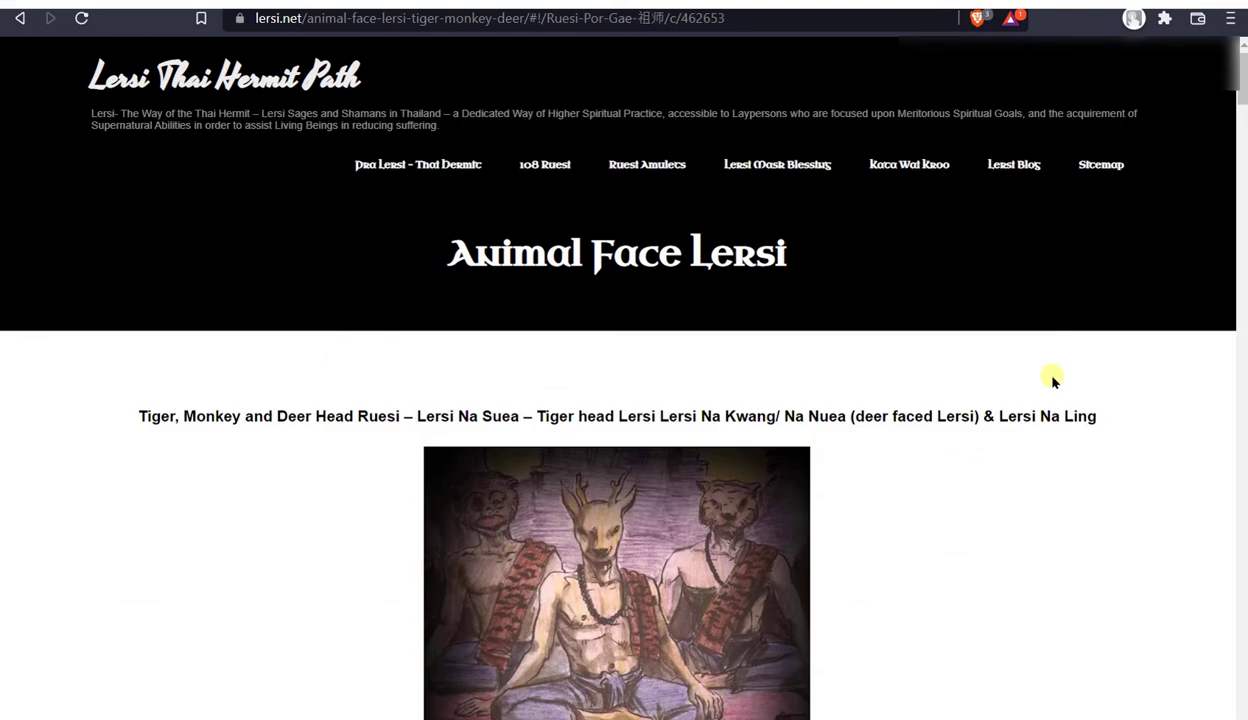
pyautogui.scroll(-15, 1052, 381)
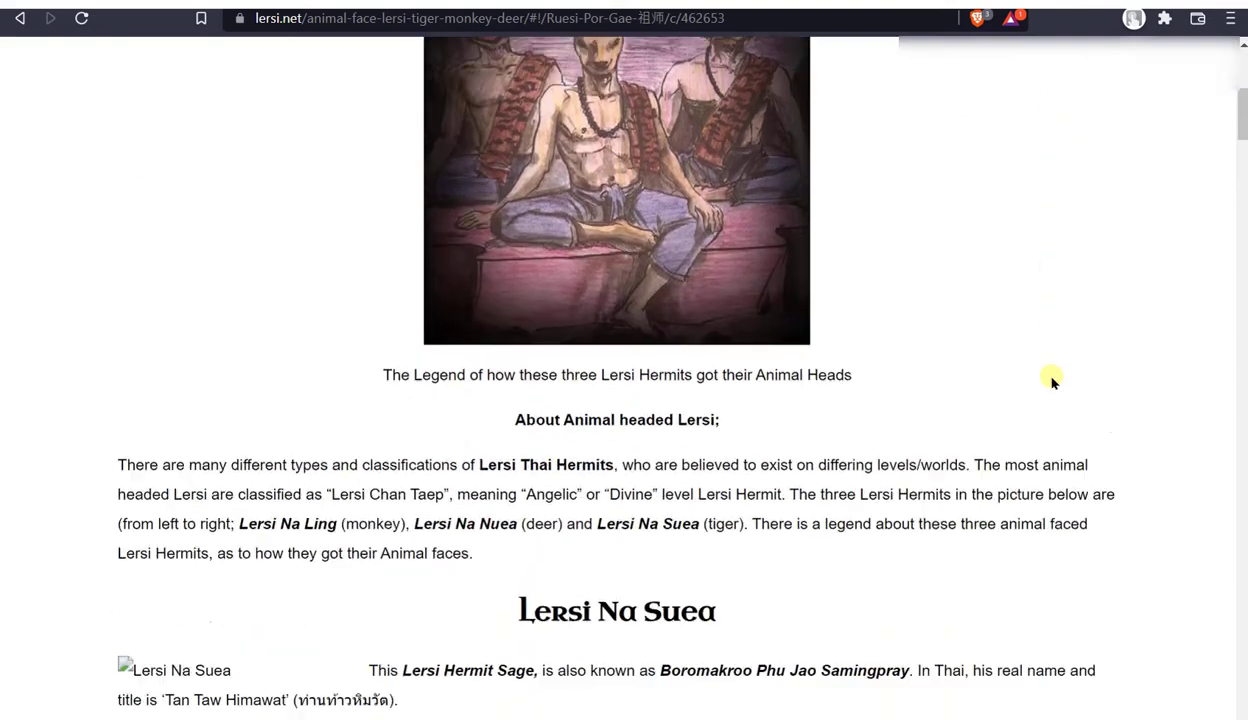
pyautogui.scroll(-15, 1052, 381)
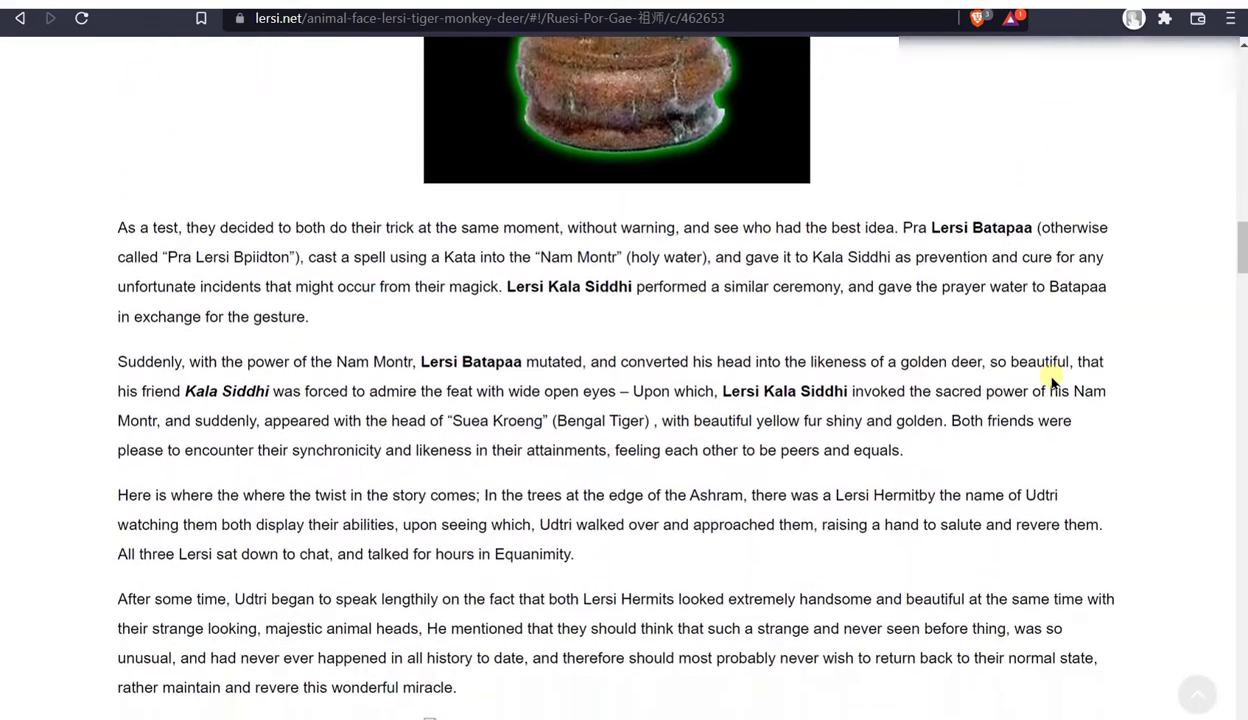
pyautogui.scroll(-15, 1048, 380)
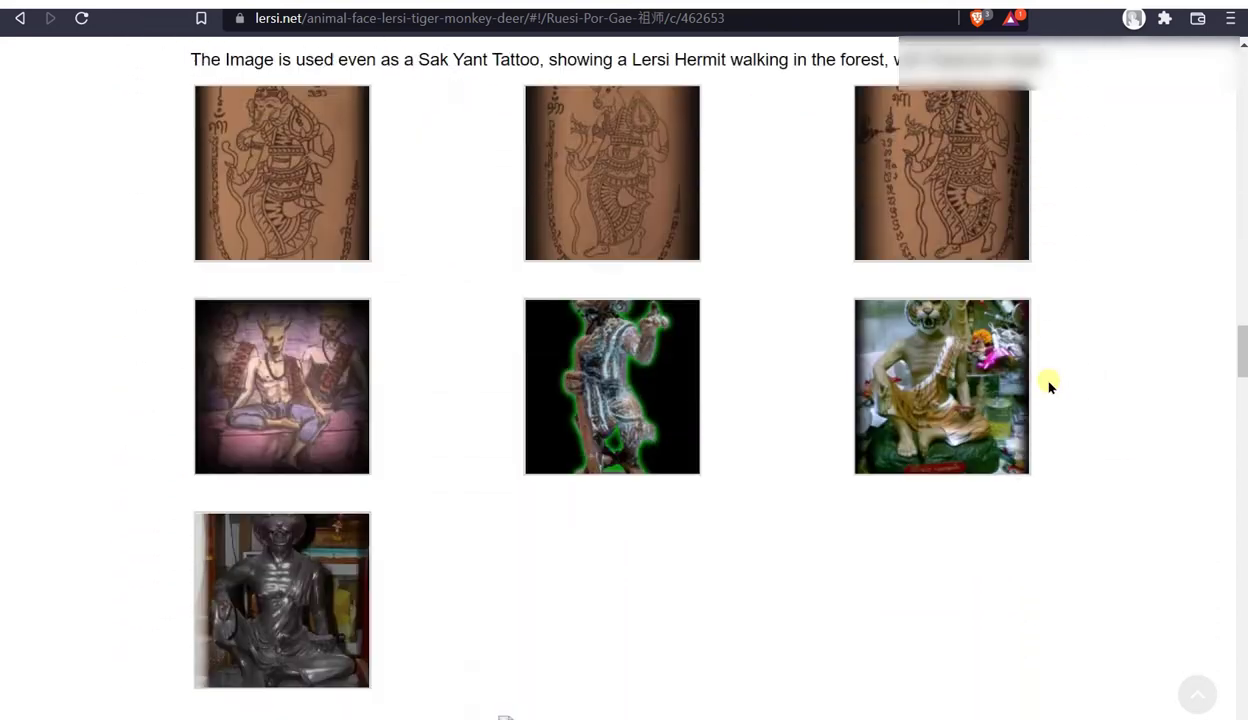
pyautogui.scroll(-2, 1048, 381)
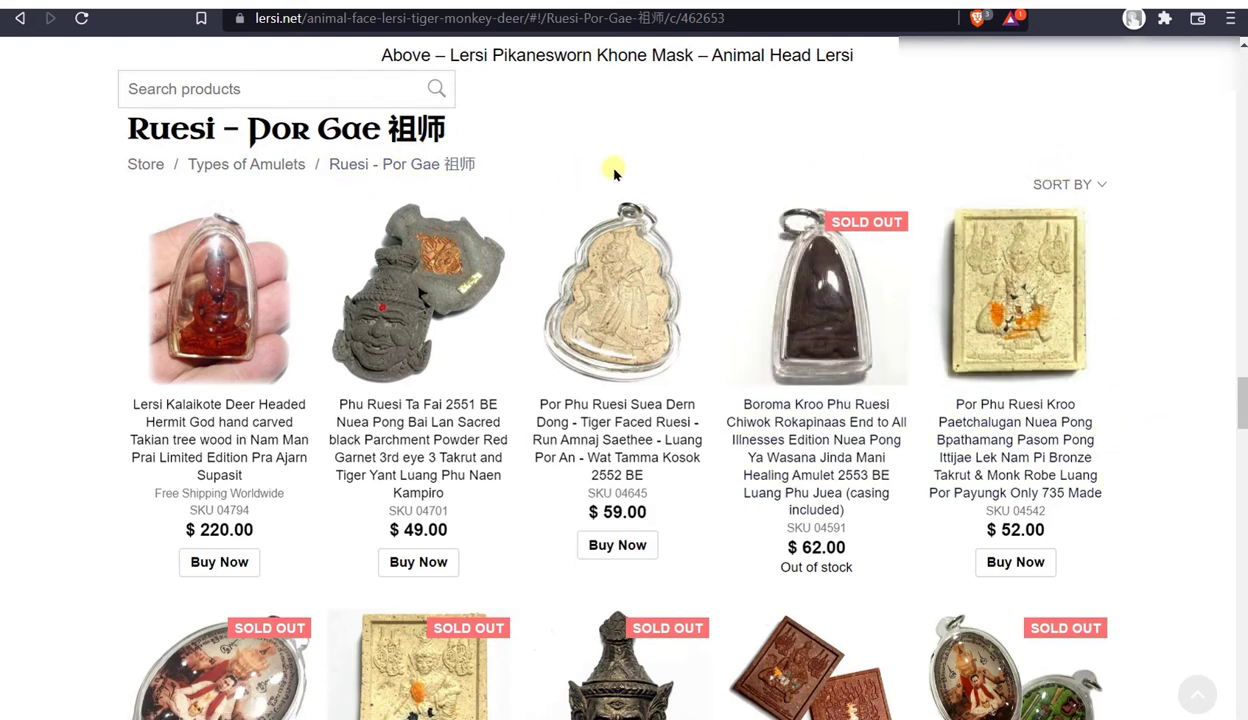
pyautogui.scroll(-2, 1050, 410)
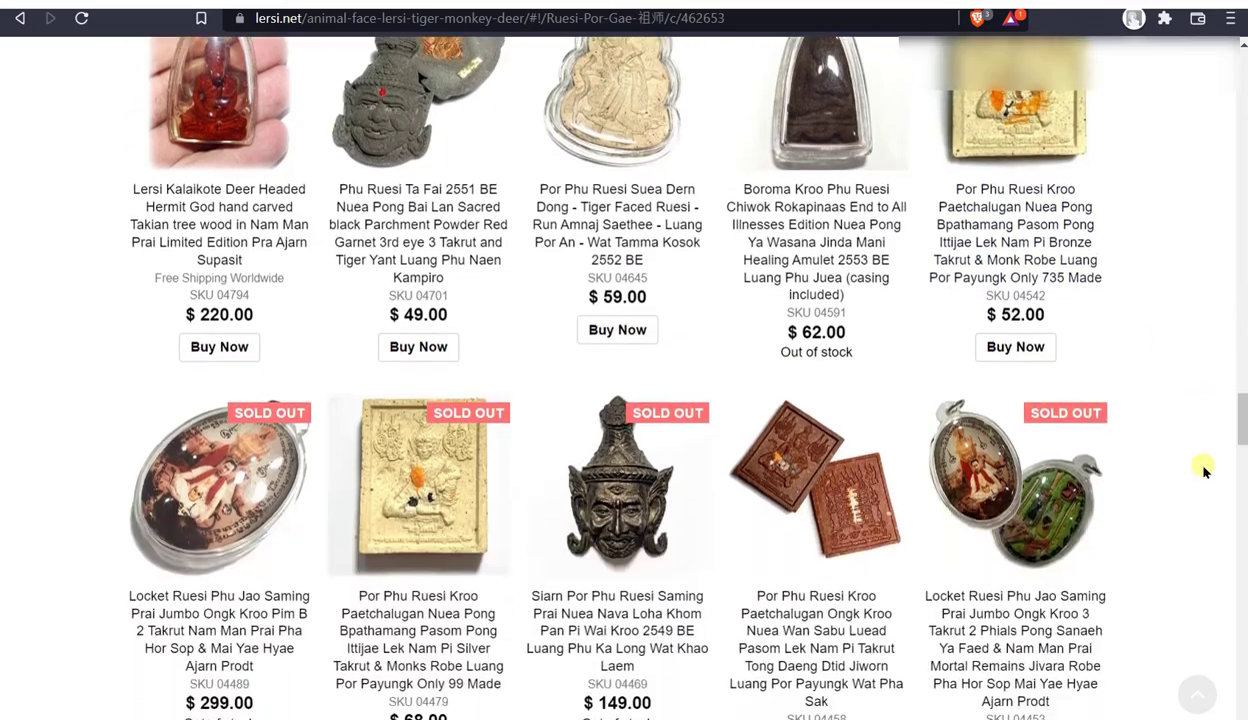
pyautogui.scroll(4, 1191, 460)
pyautogui.scroll(15, 1179, 460)
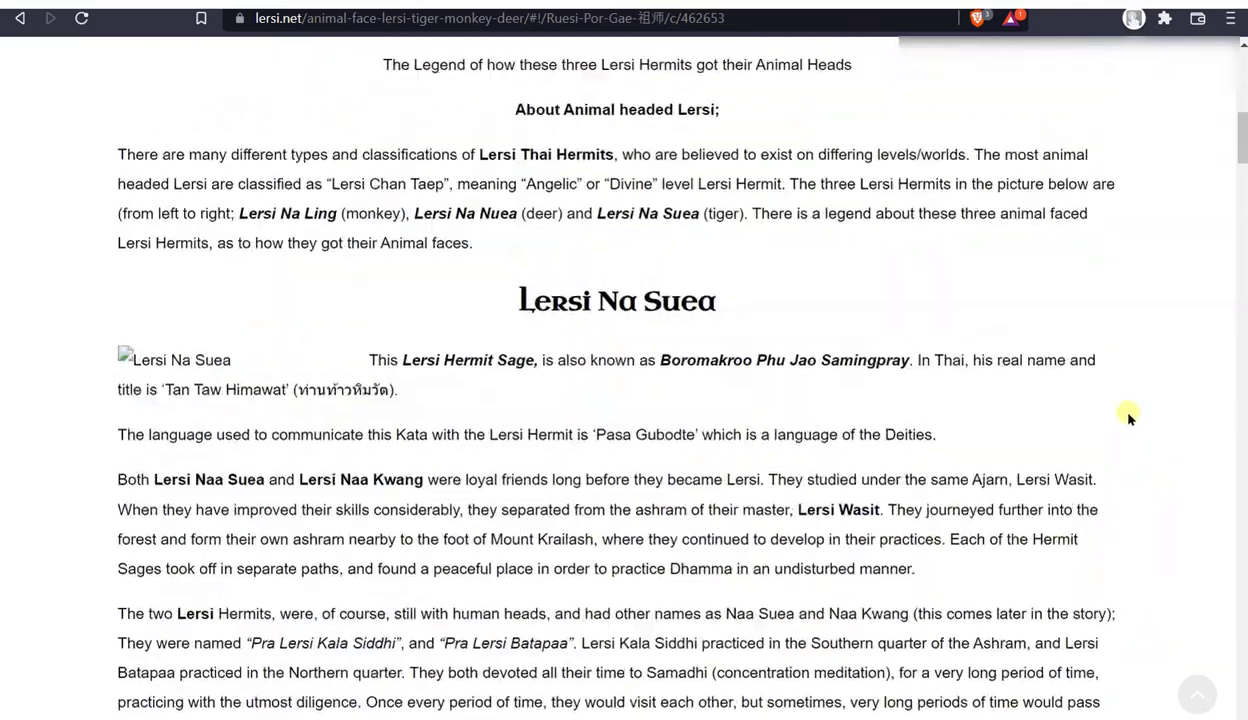
pyautogui.scroll(-20, 1125, 415)
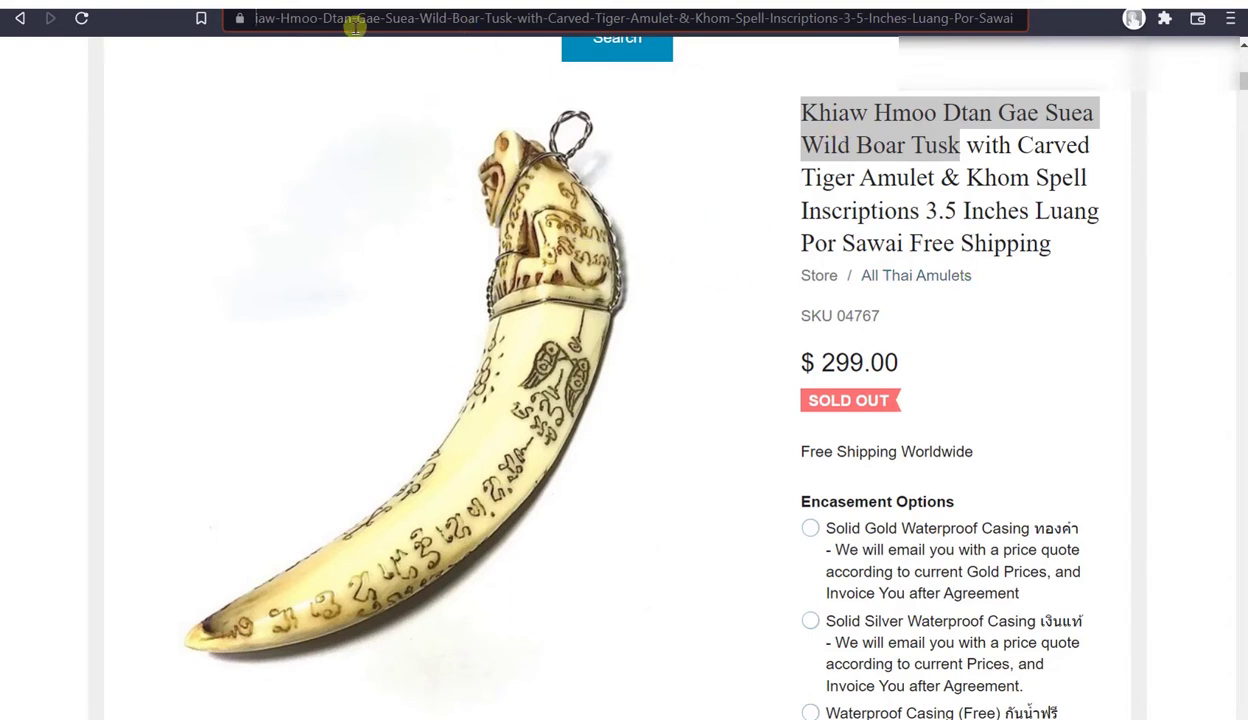
# - Switch to the thailandamulet.net tusk product and highlight the site domain in its page address
pyautogui.moveTo(349, 22); pyautogui.dragTo(44, 22)
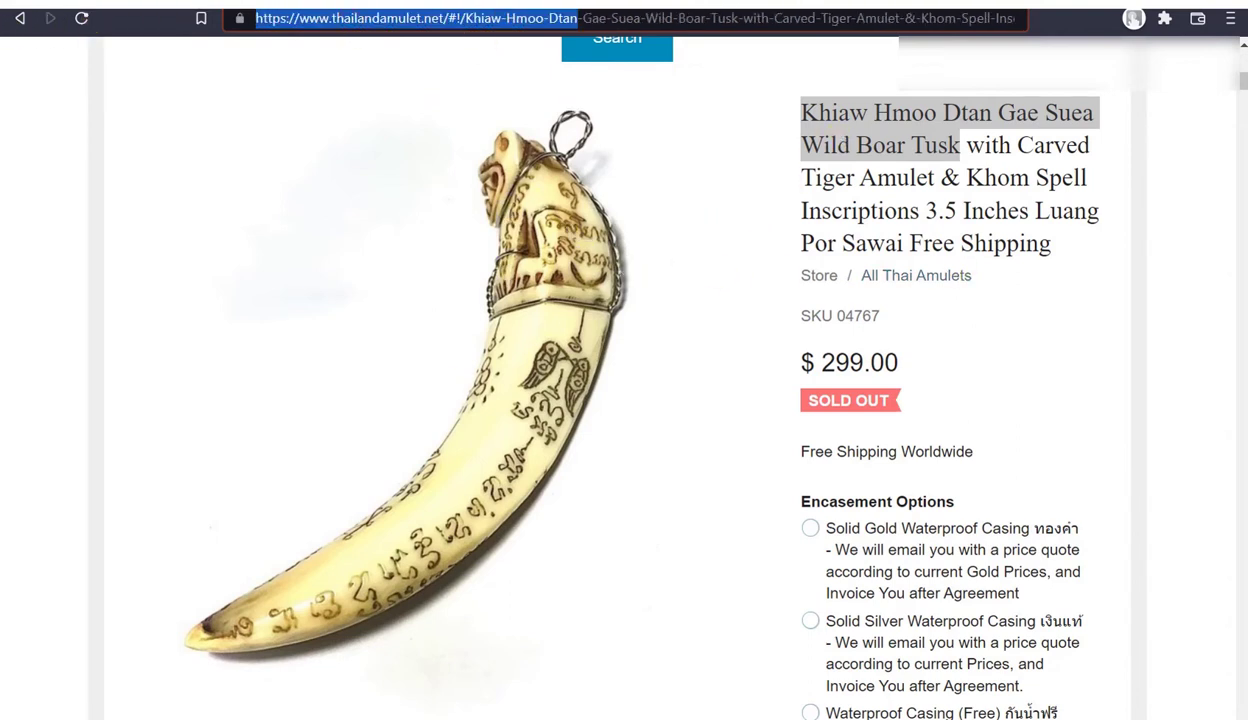
pyautogui.click(383, 24)
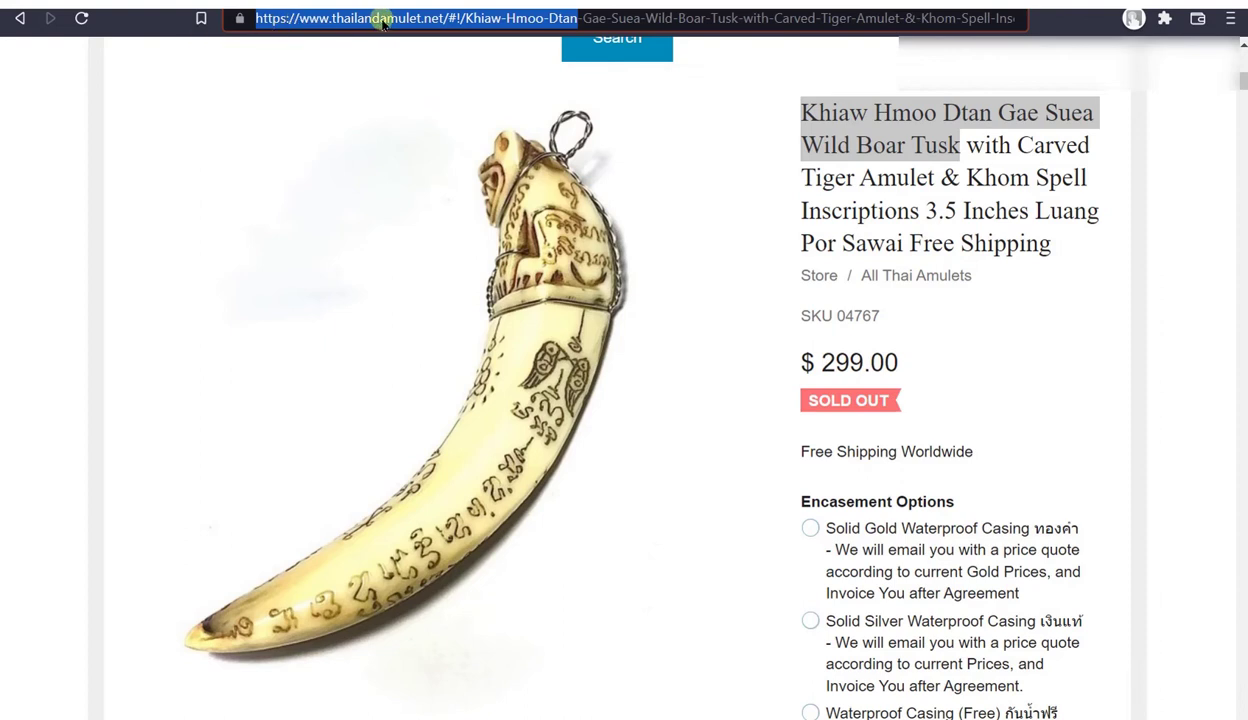
pyautogui.click(441, 21)
pyautogui.moveTo(443, 18); pyautogui.dragTo(189, 20)
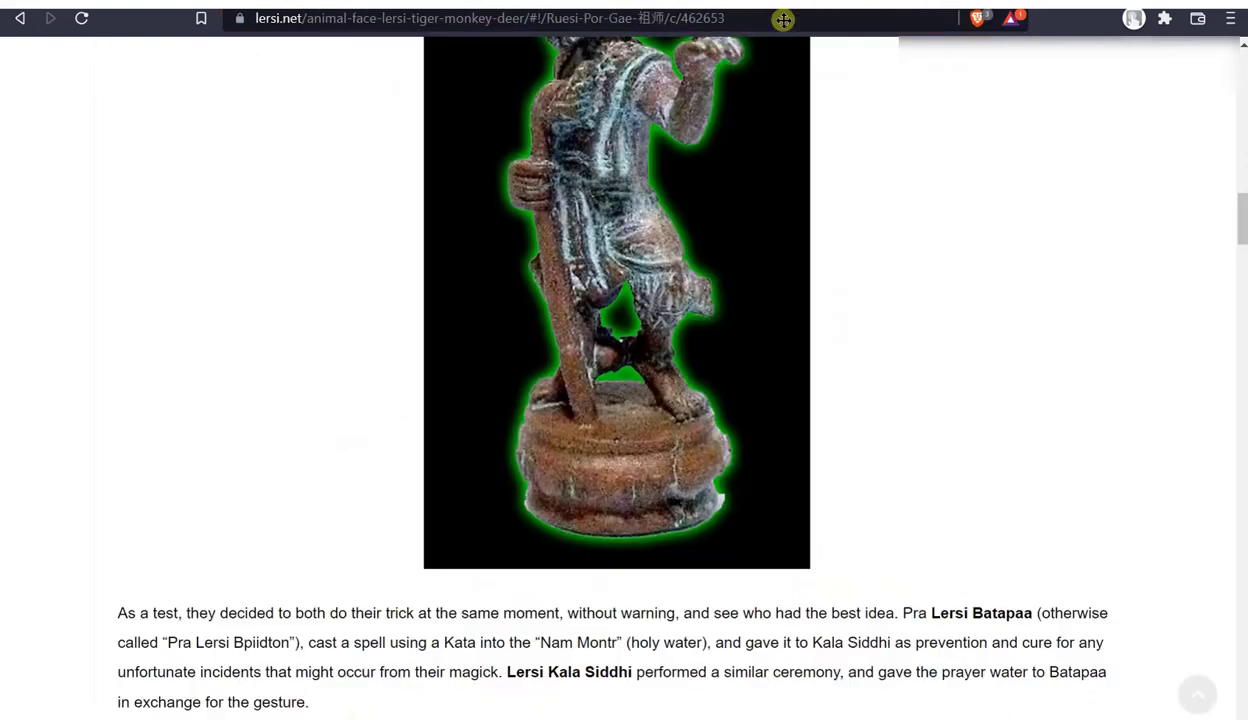
# - Go back through the lersi.net history to the Brave search results for "Khiaw Hmoo Dtan Gae Suea Wild Boar Tusk" and show the first results
pyautogui.click(19, 19)
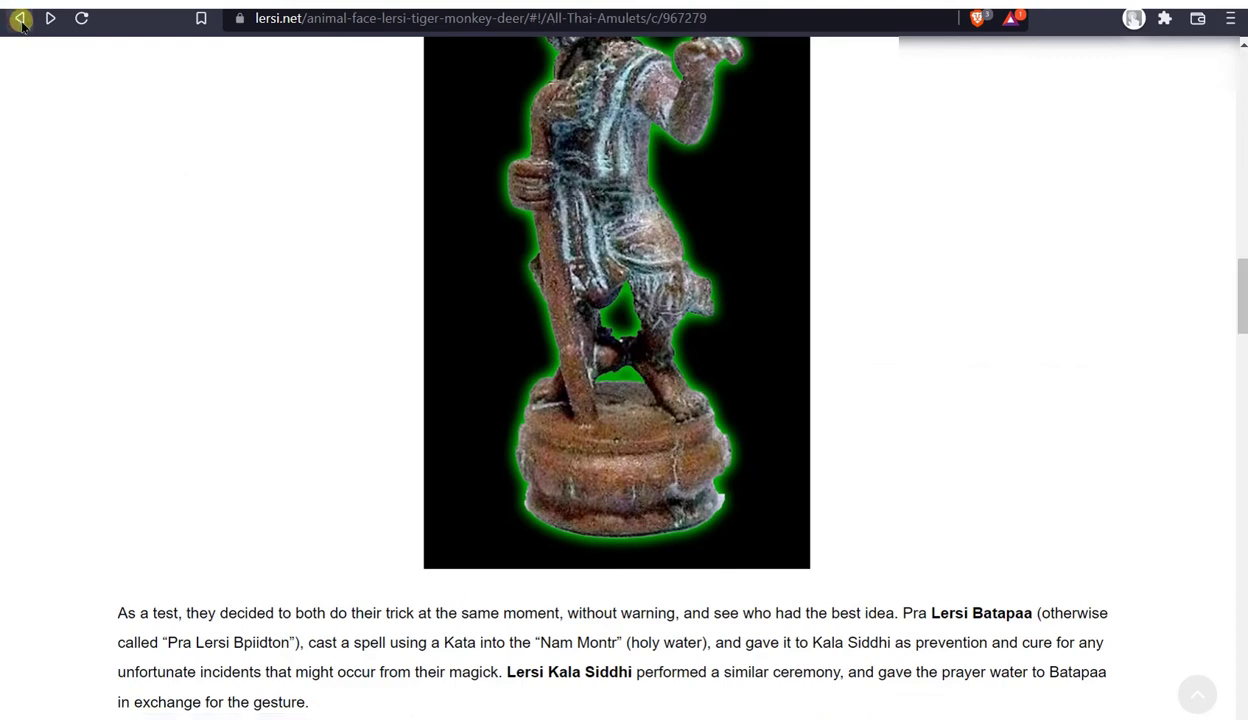
pyautogui.click(19, 19)
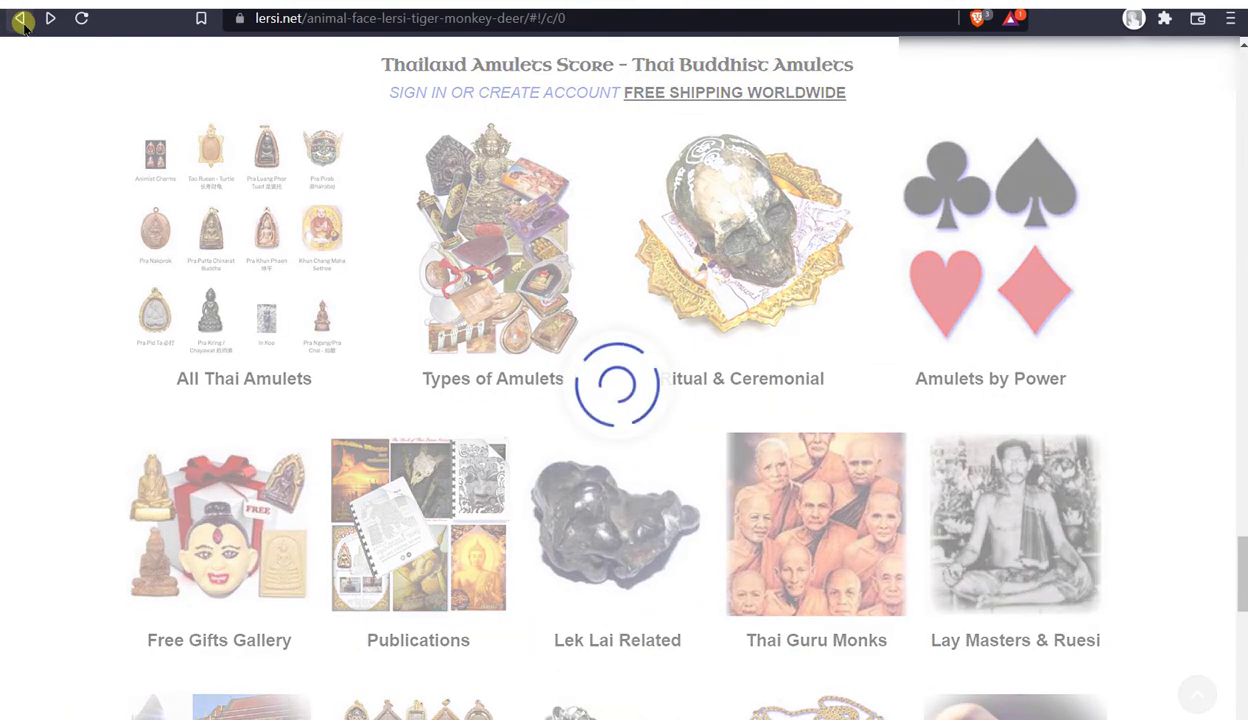
pyautogui.click(20, 19)
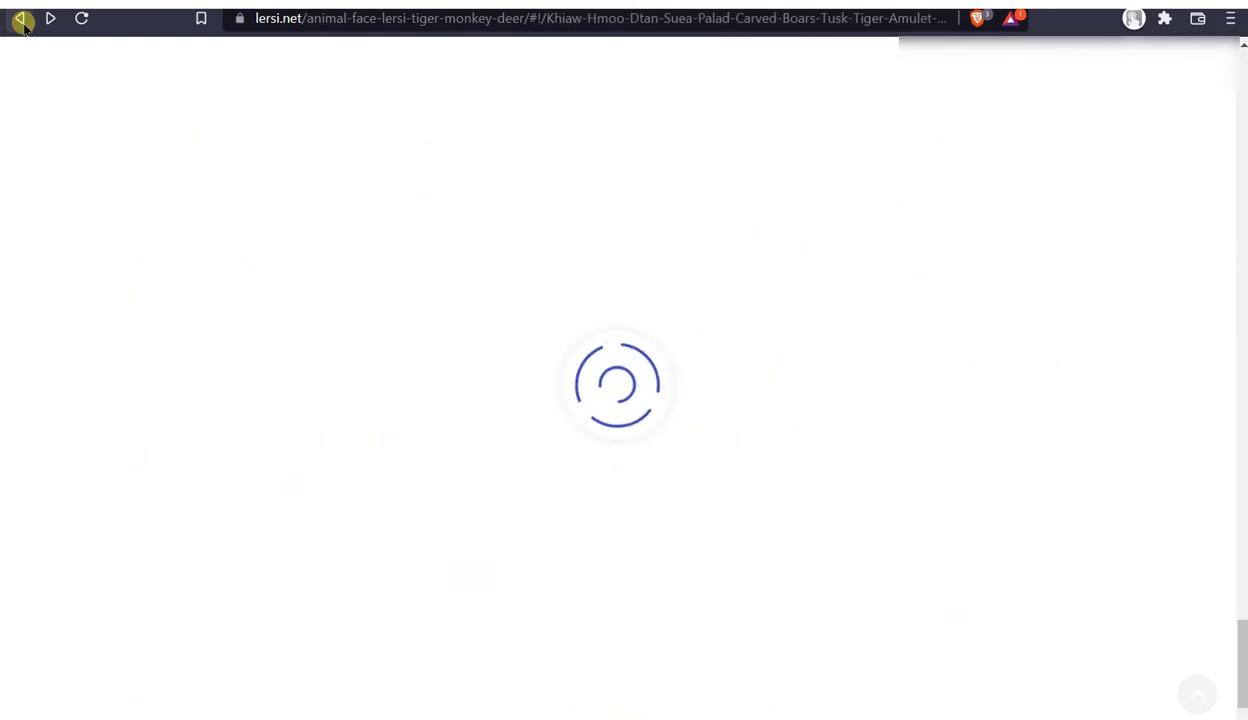
pyautogui.click(21, 20)
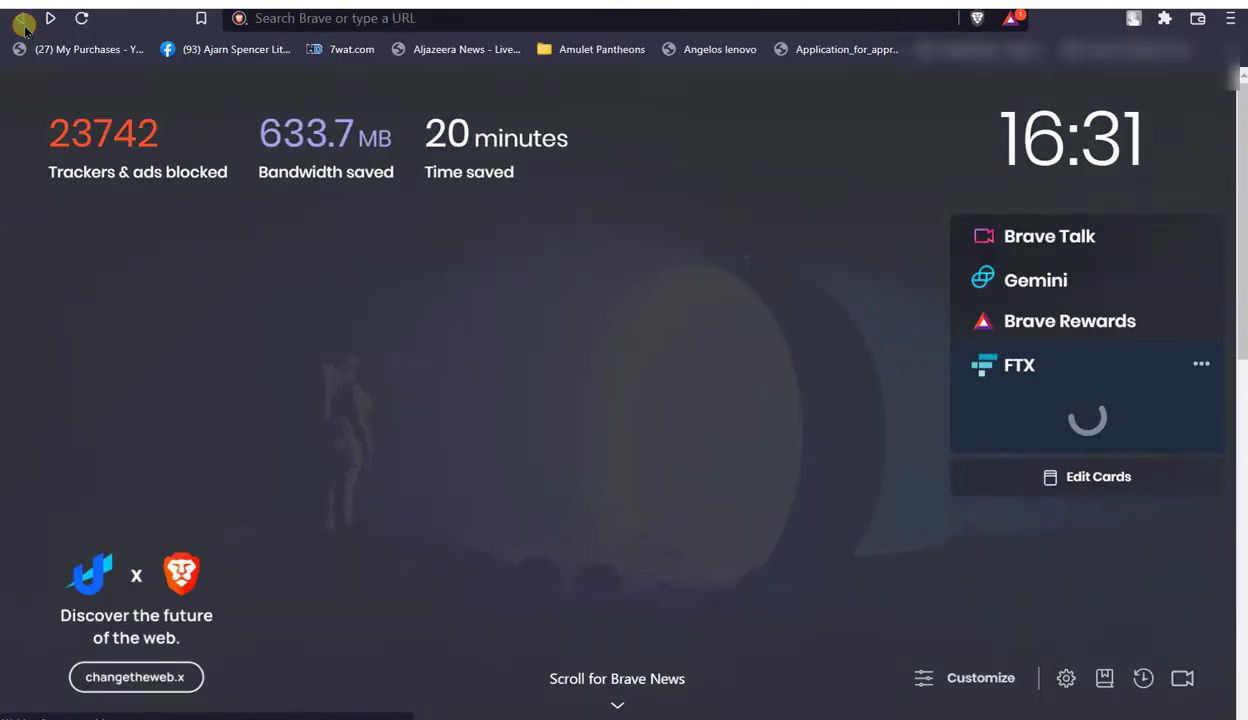
pyautogui.click(50, 19)
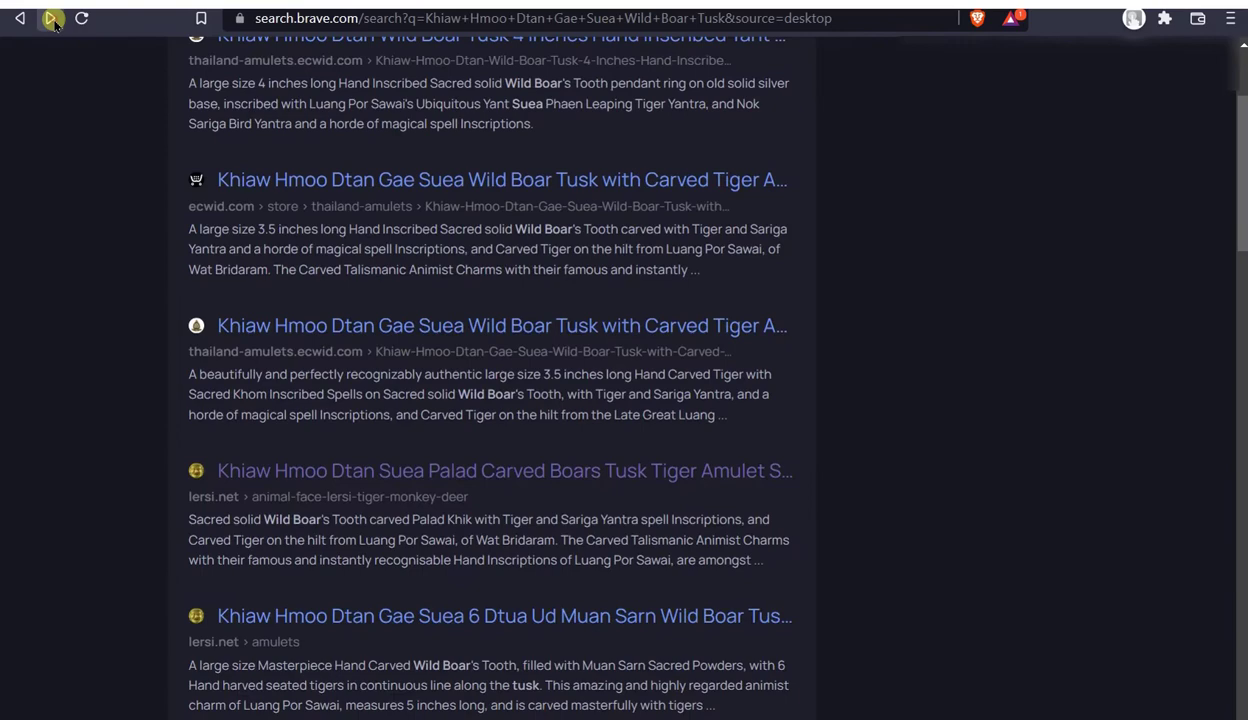
pyautogui.rightClick(51, 20)
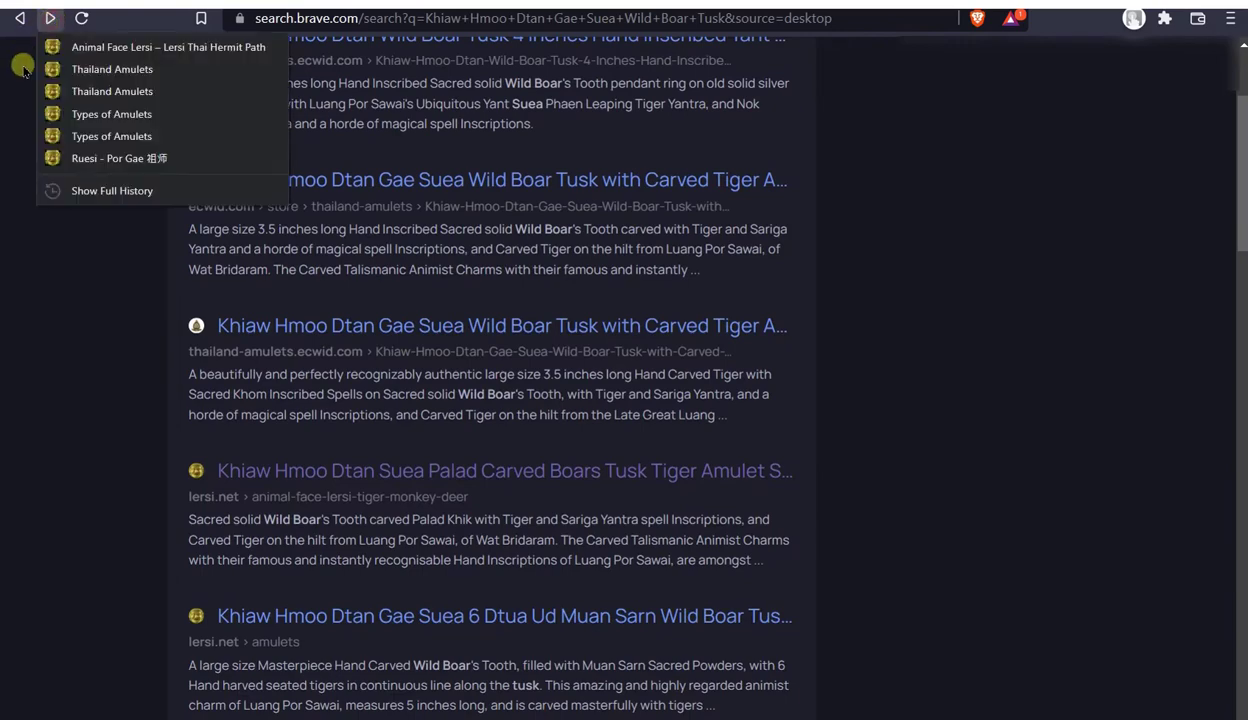
pyautogui.click(97, 504)
pyautogui.scroll(2, 95, 460)
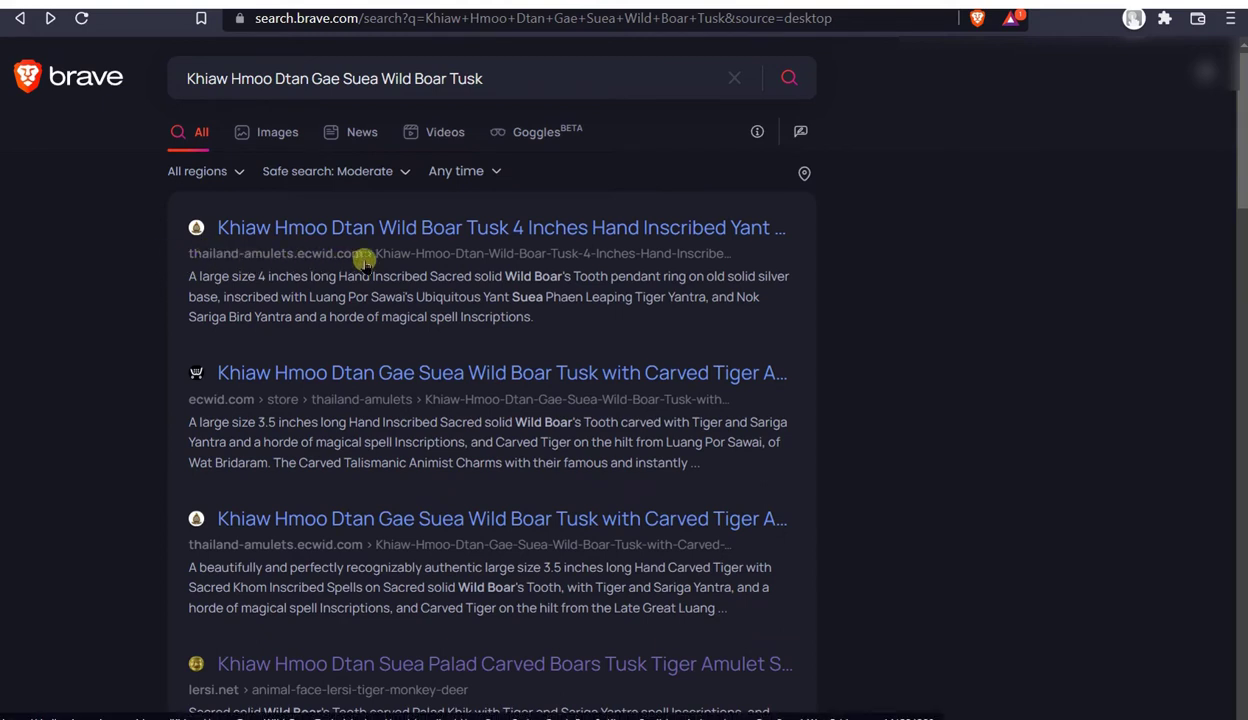
# - Open the ecwid.com search result and review its page from the Thailand Amulets store banner through the tusk product to the description
pyautogui.click(330, 378)
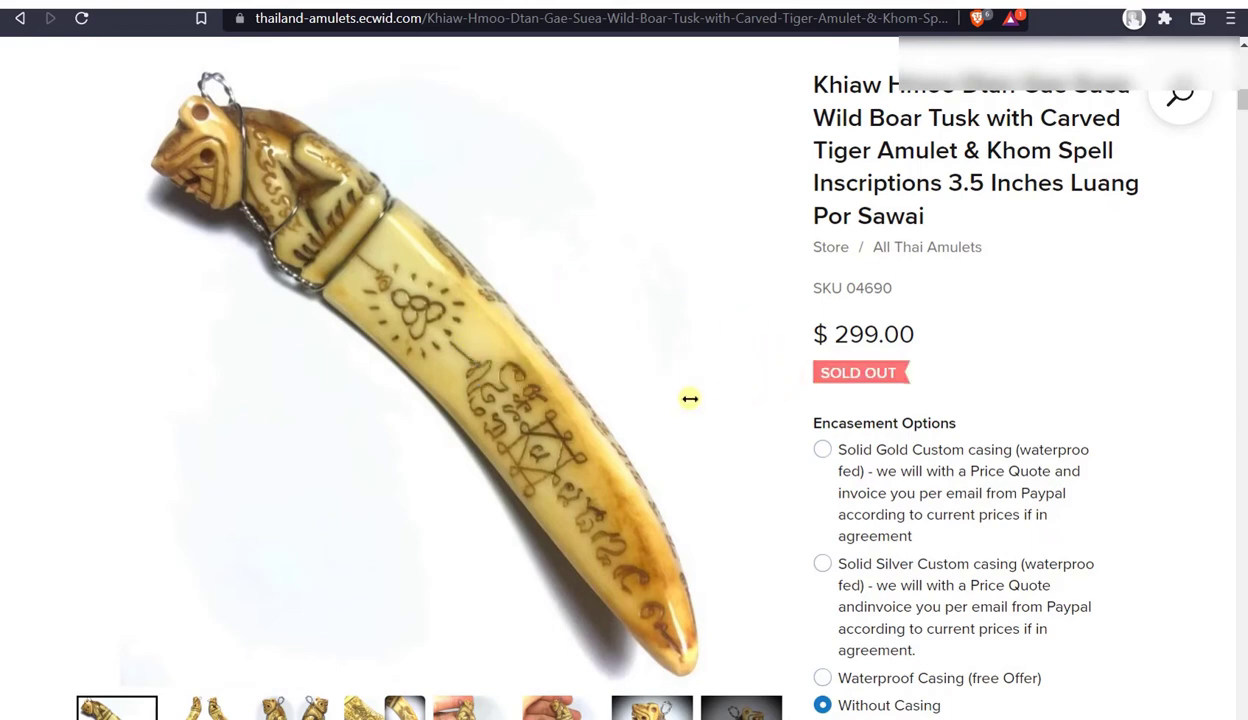
pyautogui.scroll(-2, 680, 400)
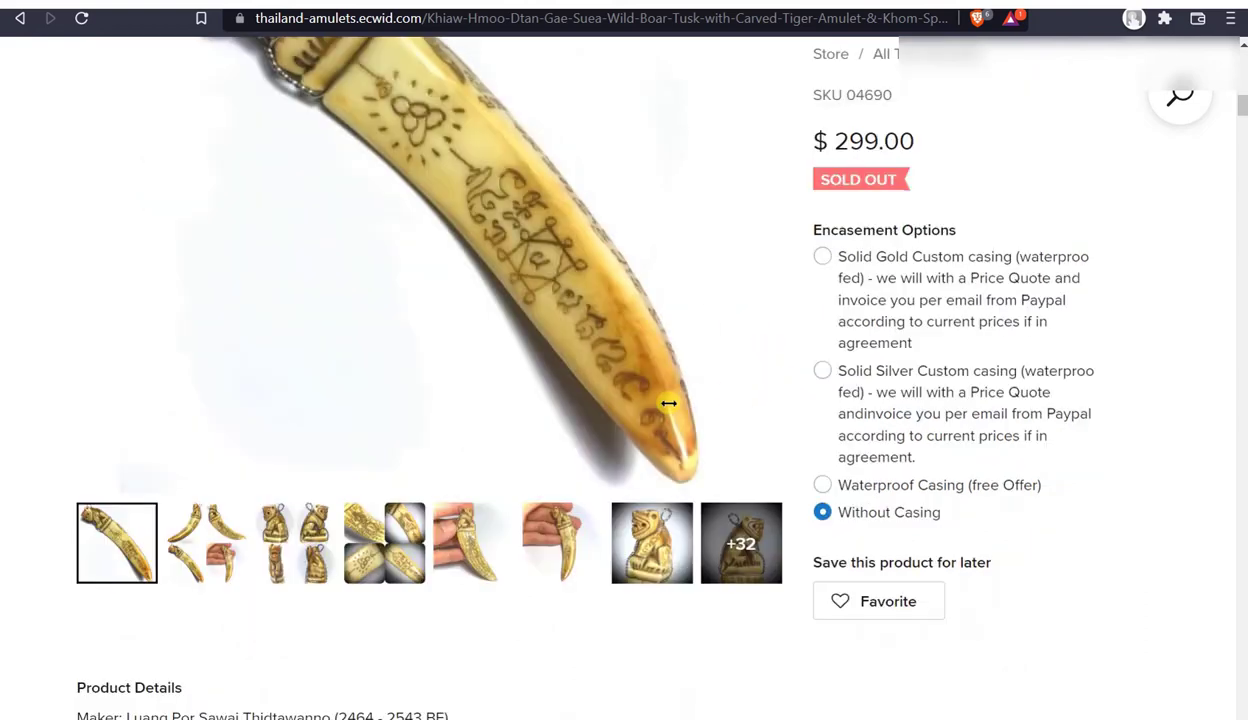
pyautogui.scroll(12, 668, 403)
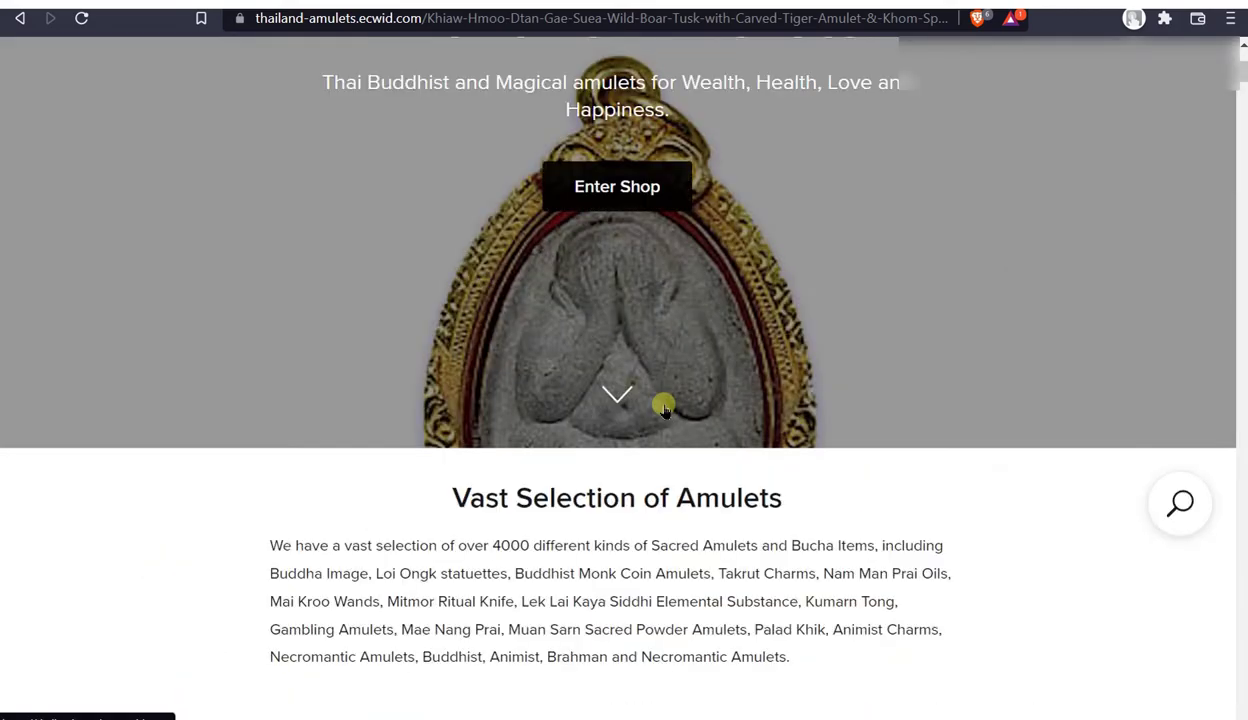
pyautogui.scroll(-6, 664, 407)
pyautogui.scroll(-4, 664, 408)
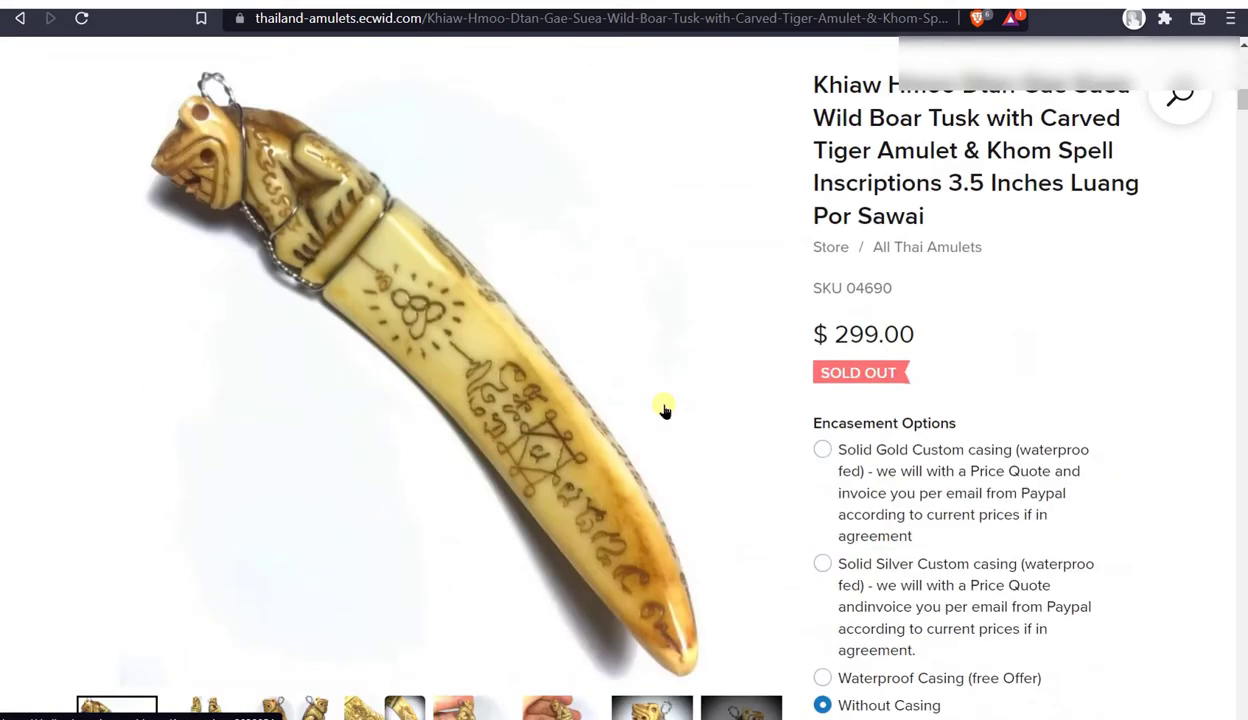
pyautogui.scroll(-20, 664, 408)
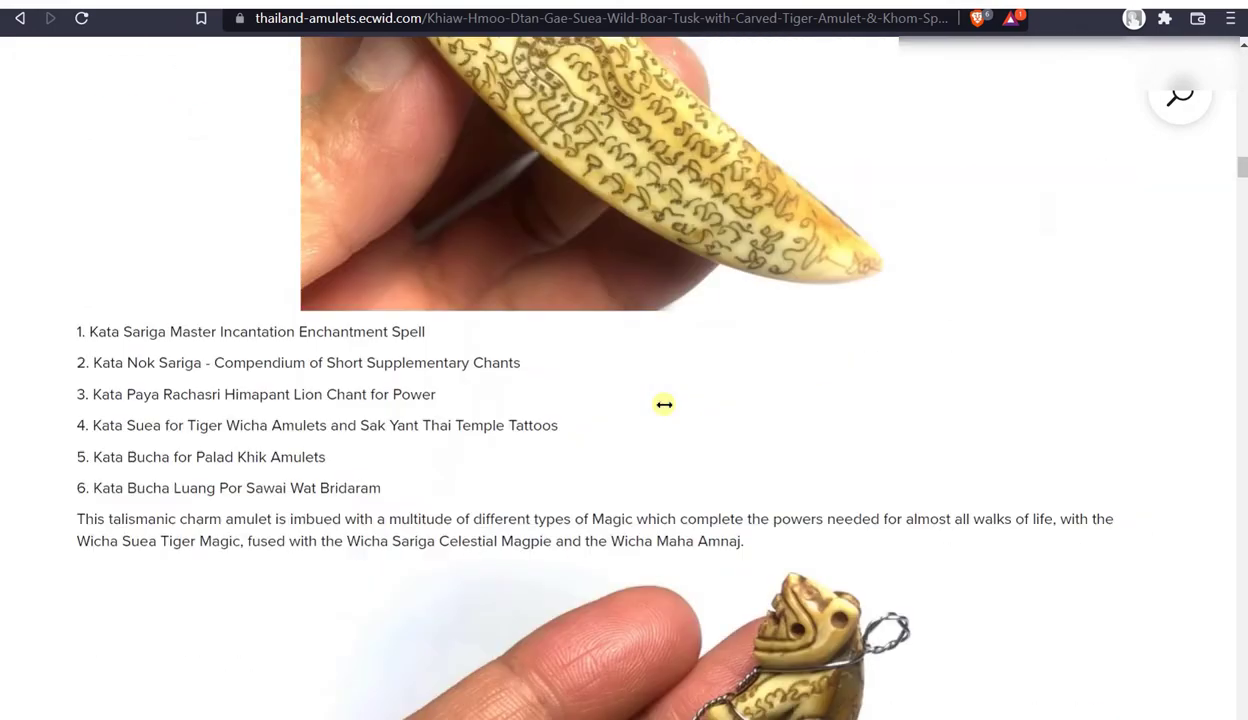
pyautogui.scroll(20, 664, 404)
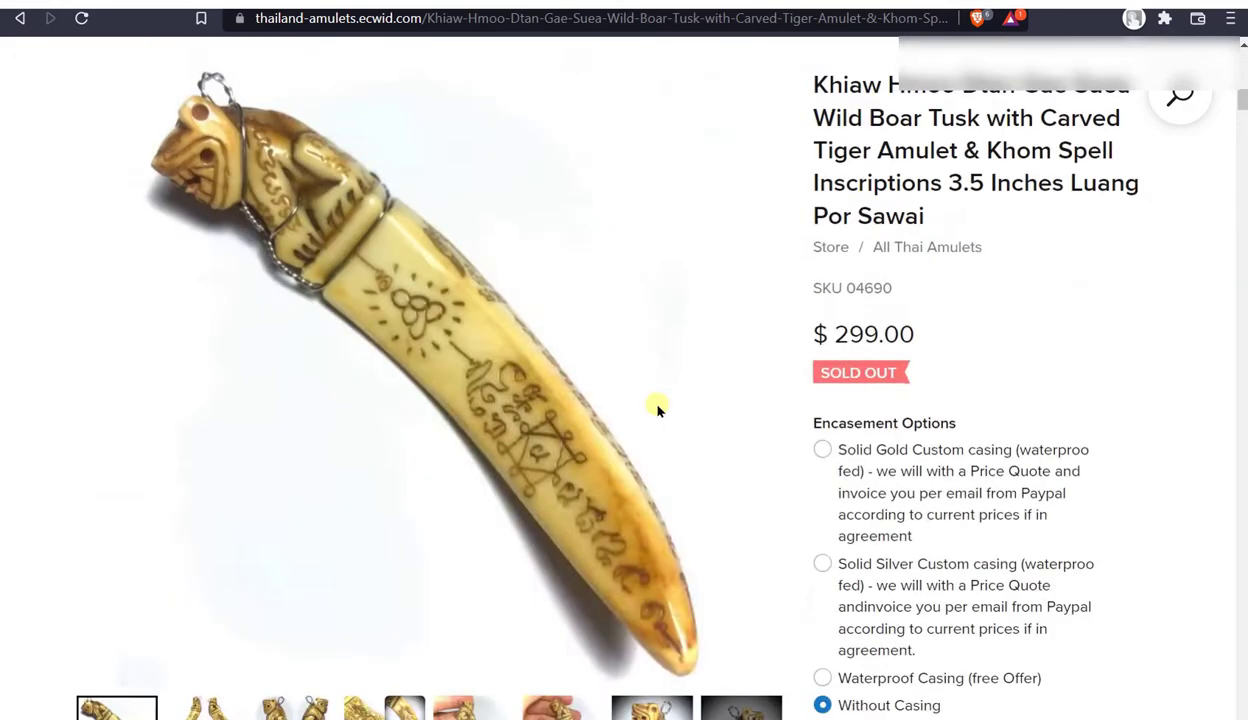
pyautogui.scroll(5, 657, 406)
pyautogui.scroll(-5, 657, 406)
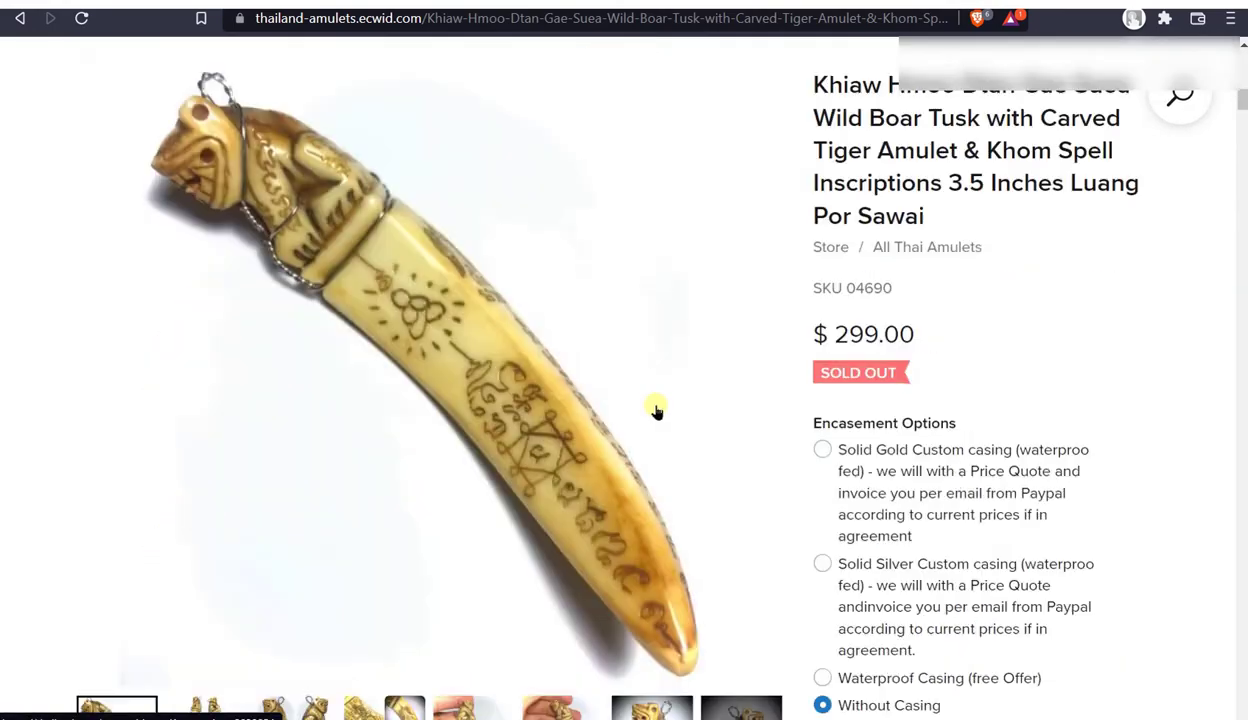
pyautogui.click(888, 240)
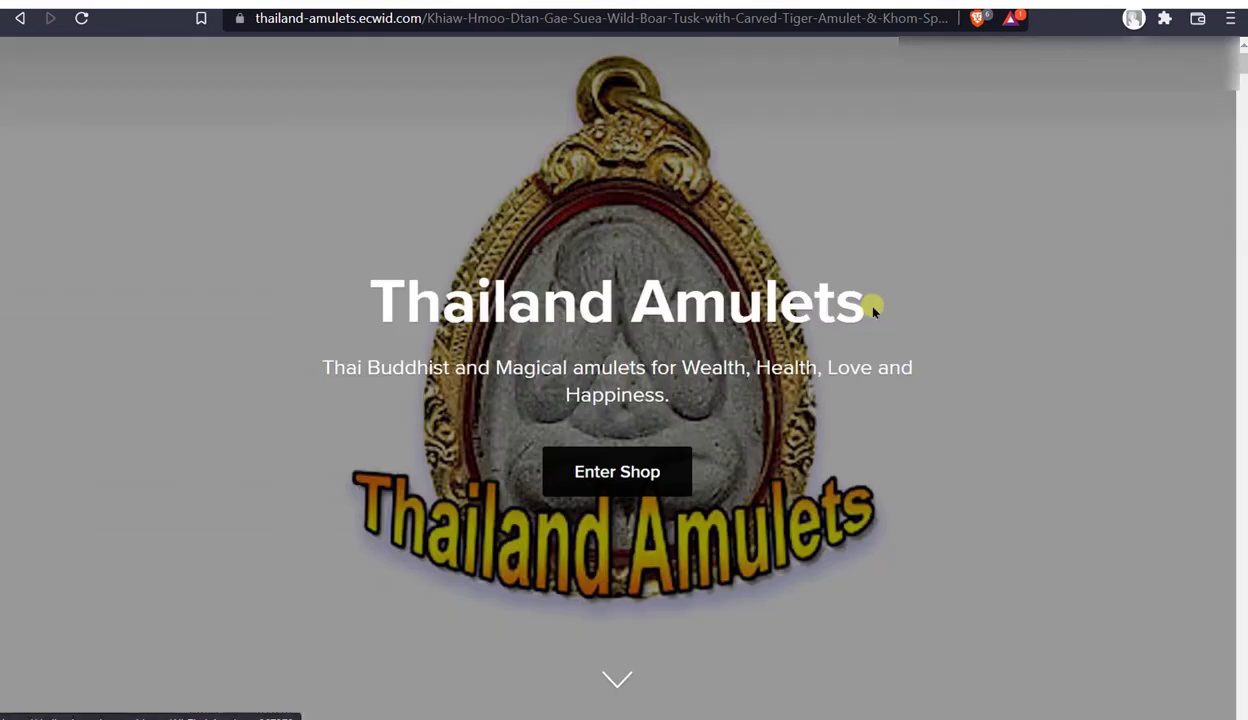
# - Return to the search results, reopen the ecwid.com listing to check its page address, and go back to the results
pyautogui.click(18, 19)
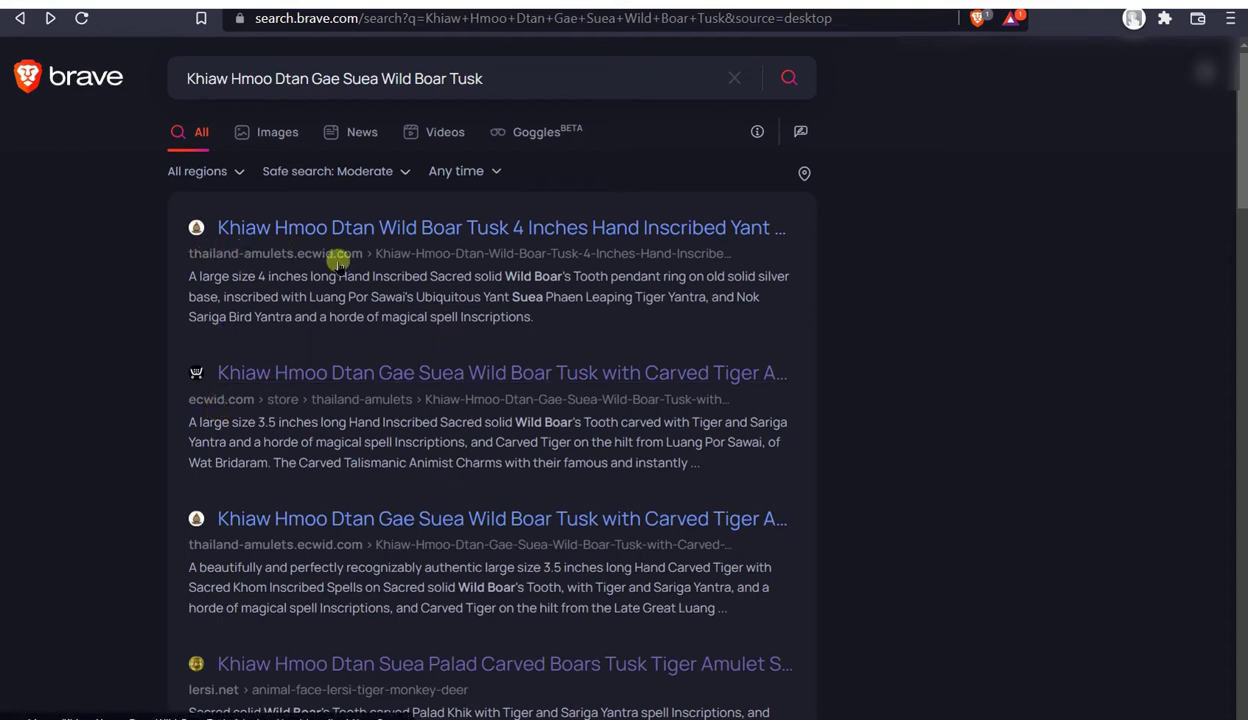
pyautogui.click(207, 403)
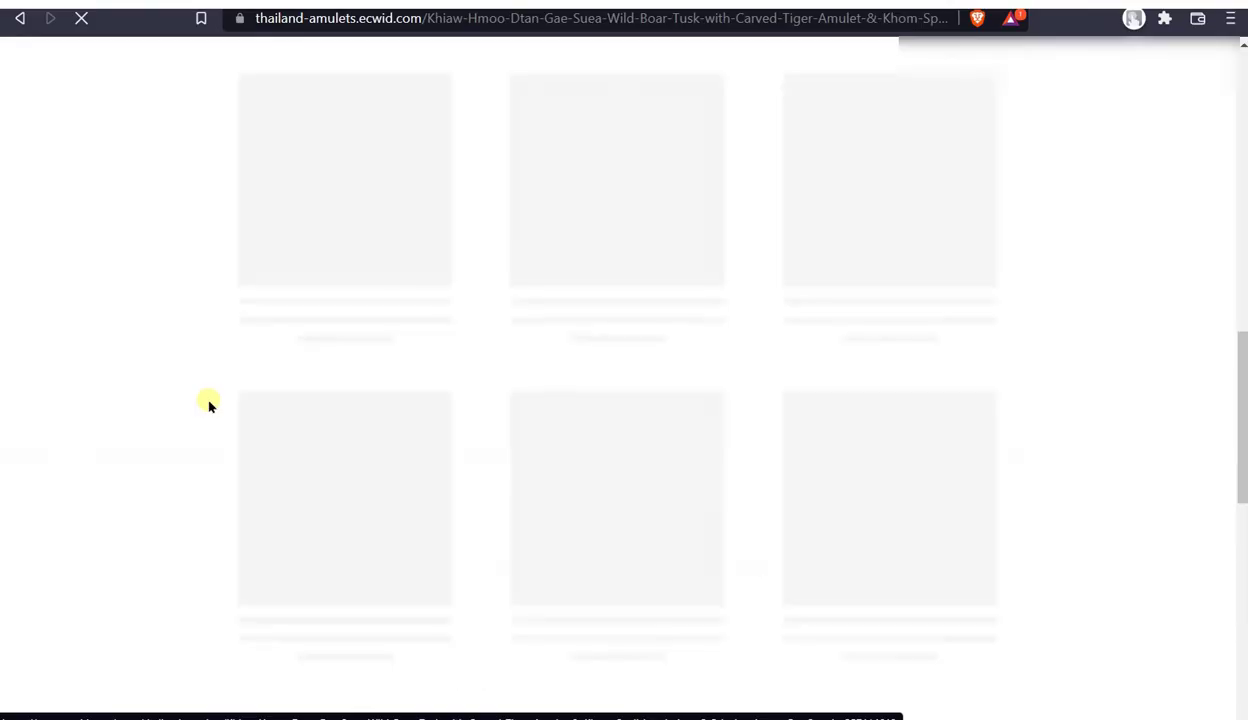
pyautogui.click(340, 19)
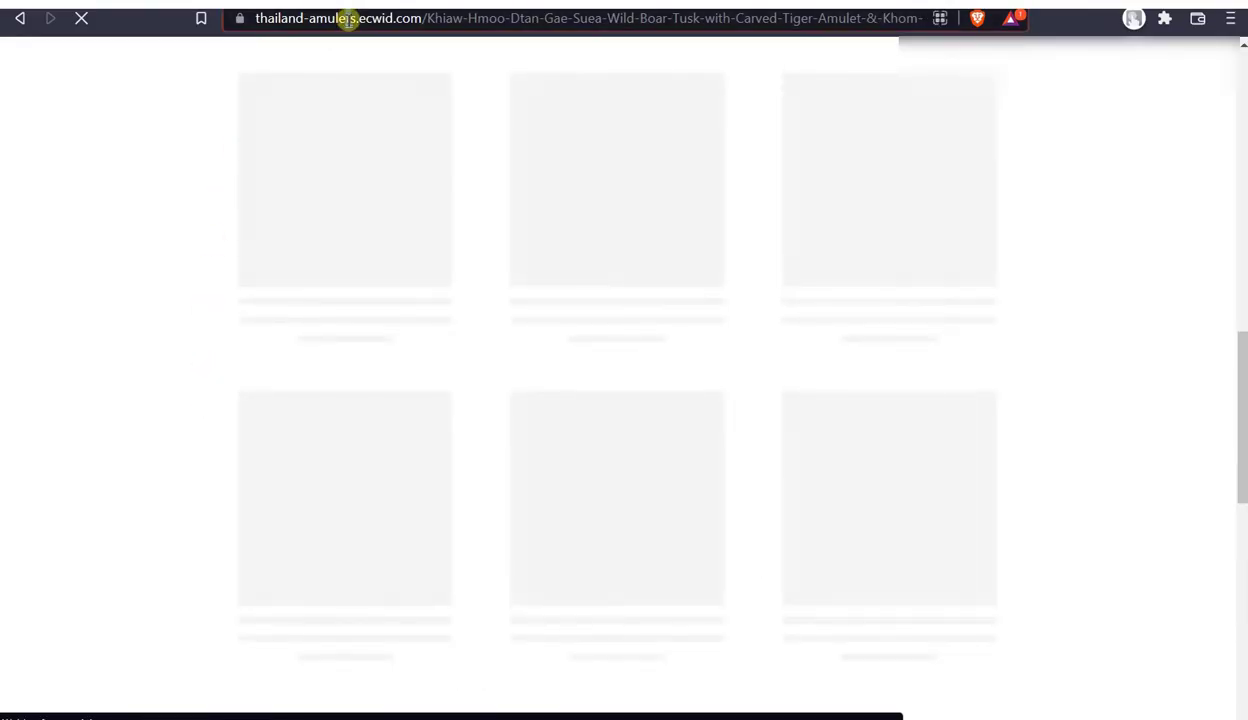
pyautogui.click(21, 20)
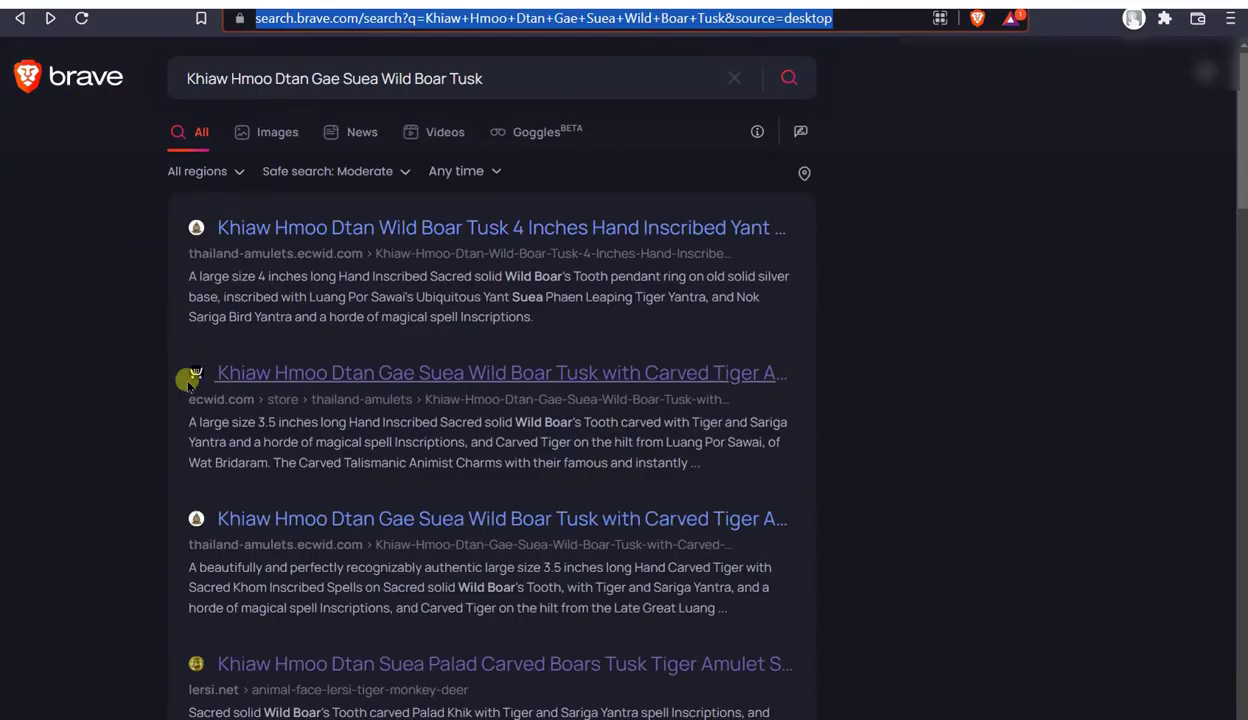
# - Review the remaining boar tusk search results, comparing the source sites listed from lersi.net and thailand-amulets.ecwid.com down to the Facebook posts
pyautogui.scroll(-2, 189, 530)
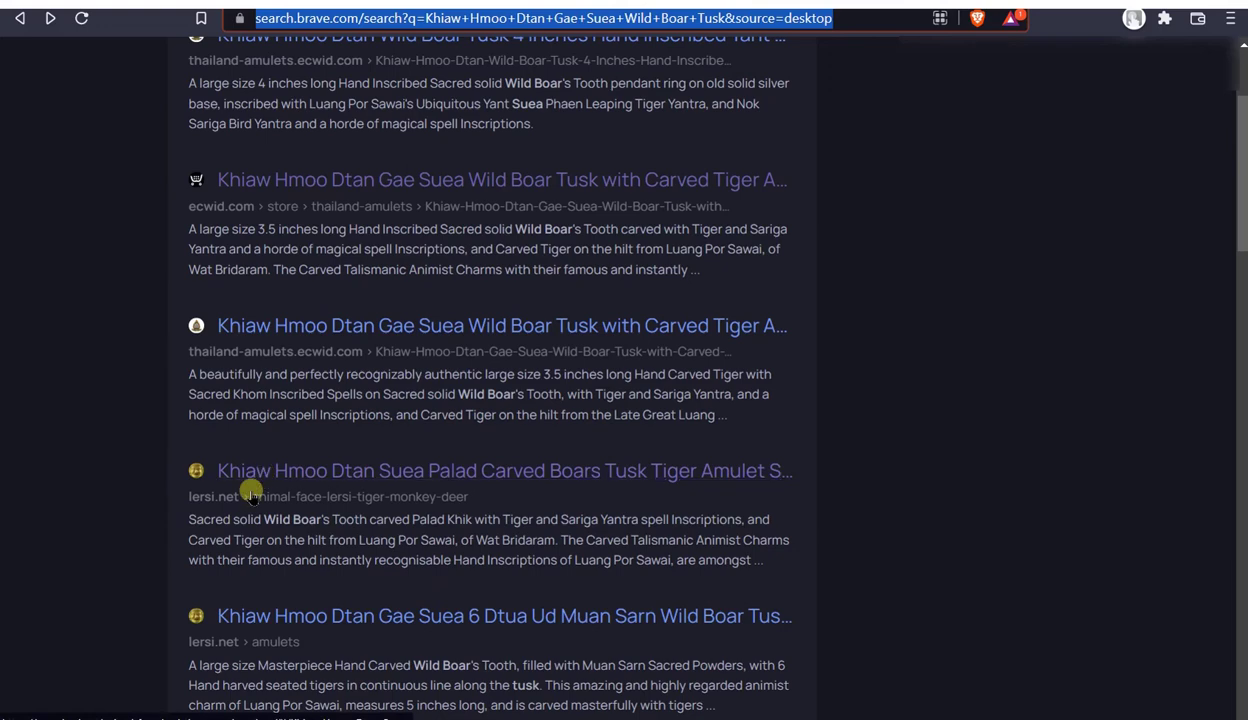
pyautogui.scroll(-2, 249, 492)
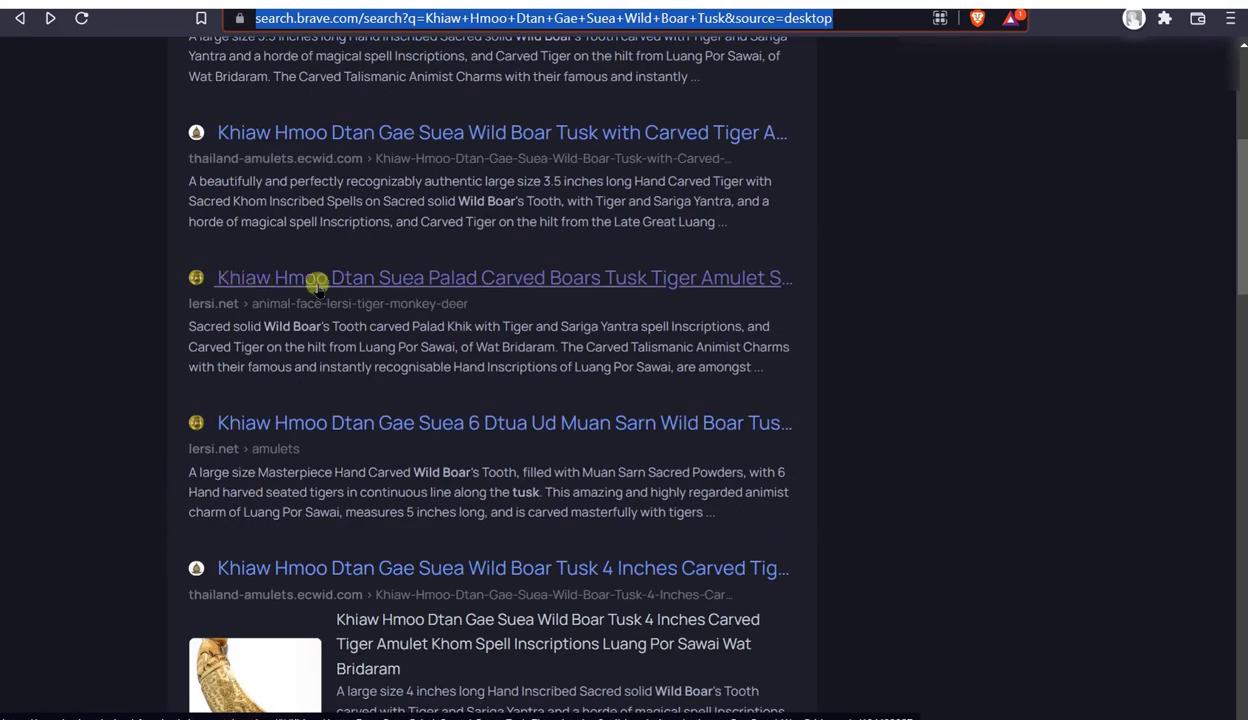
pyautogui.scroll(-2, 342, 586)
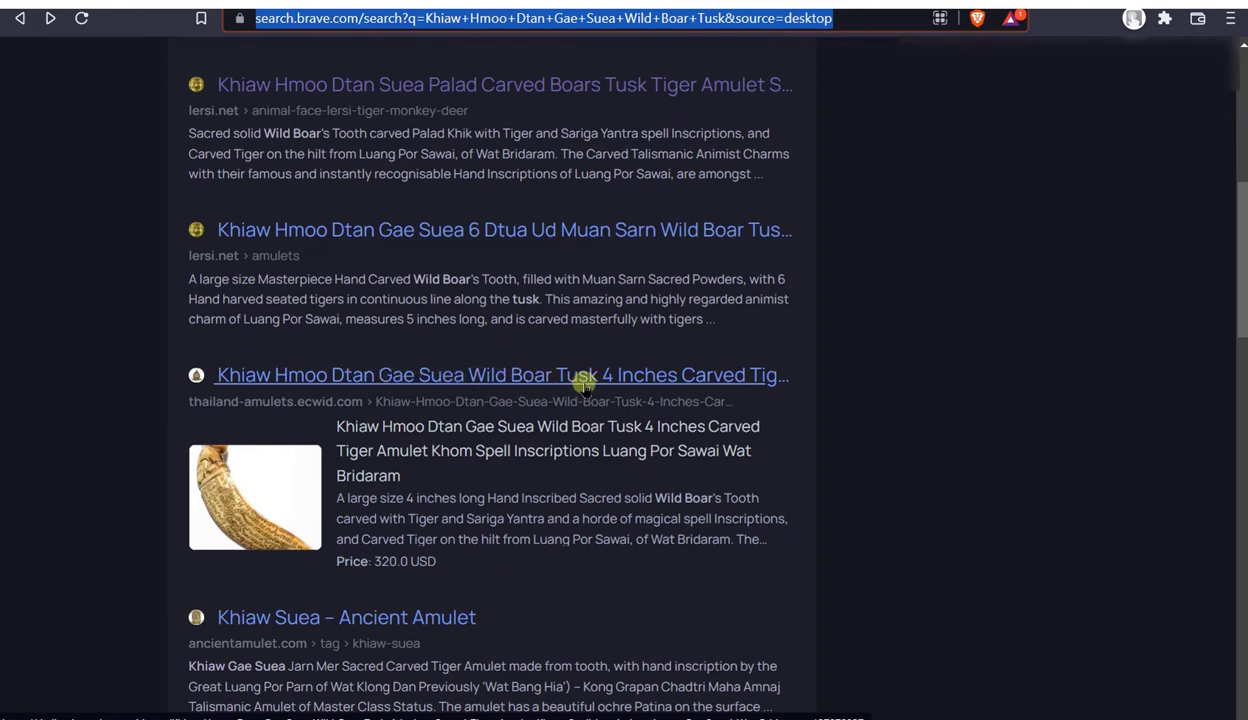
pyautogui.scroll(-4, 583, 383)
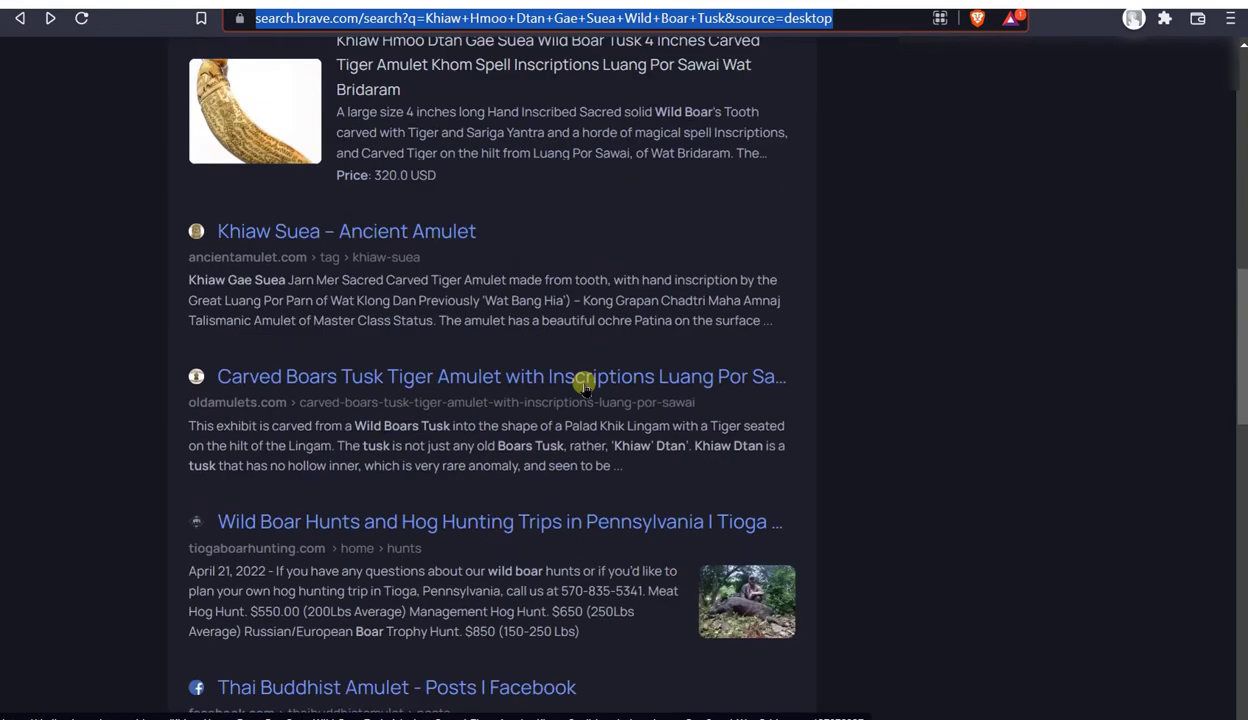
pyautogui.scroll(-2, 583, 383)
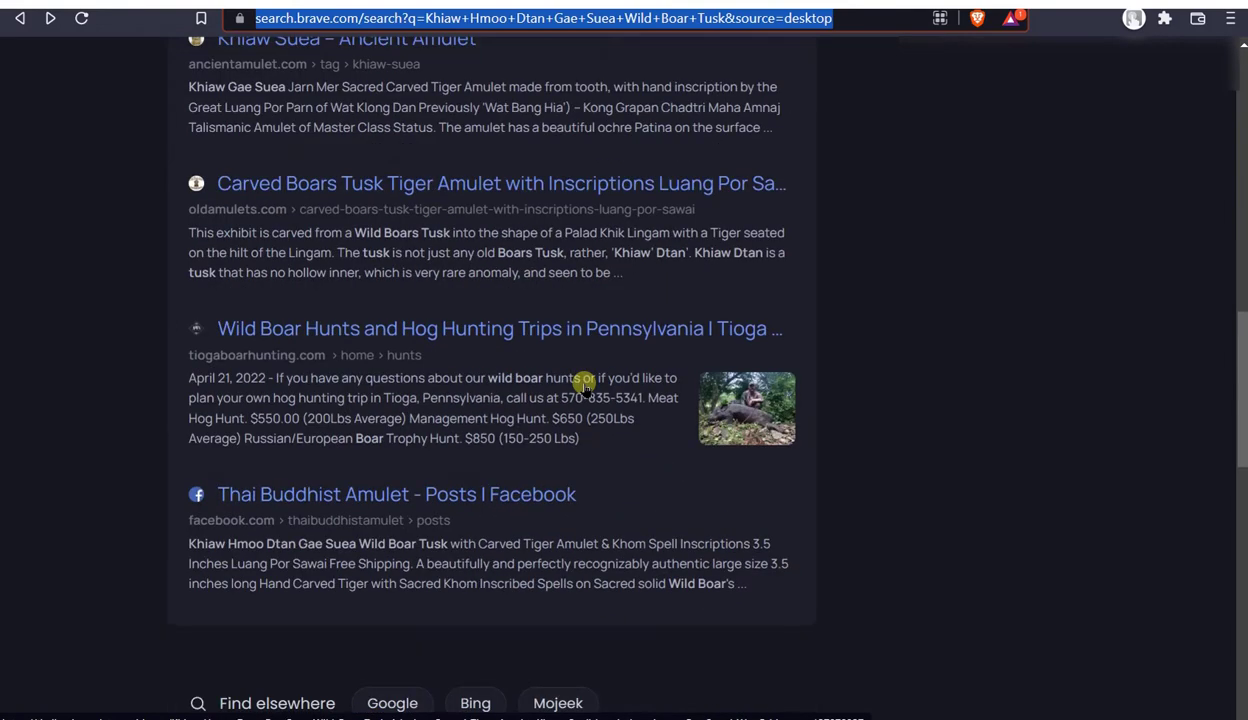
# - Search Brave for "site:thailand.net Khiaw Hmoo Dtan Gae Suea Wild Boar Tusk" to limit the tusk results to that domain
pyautogui.scroll(-8, 583, 383)
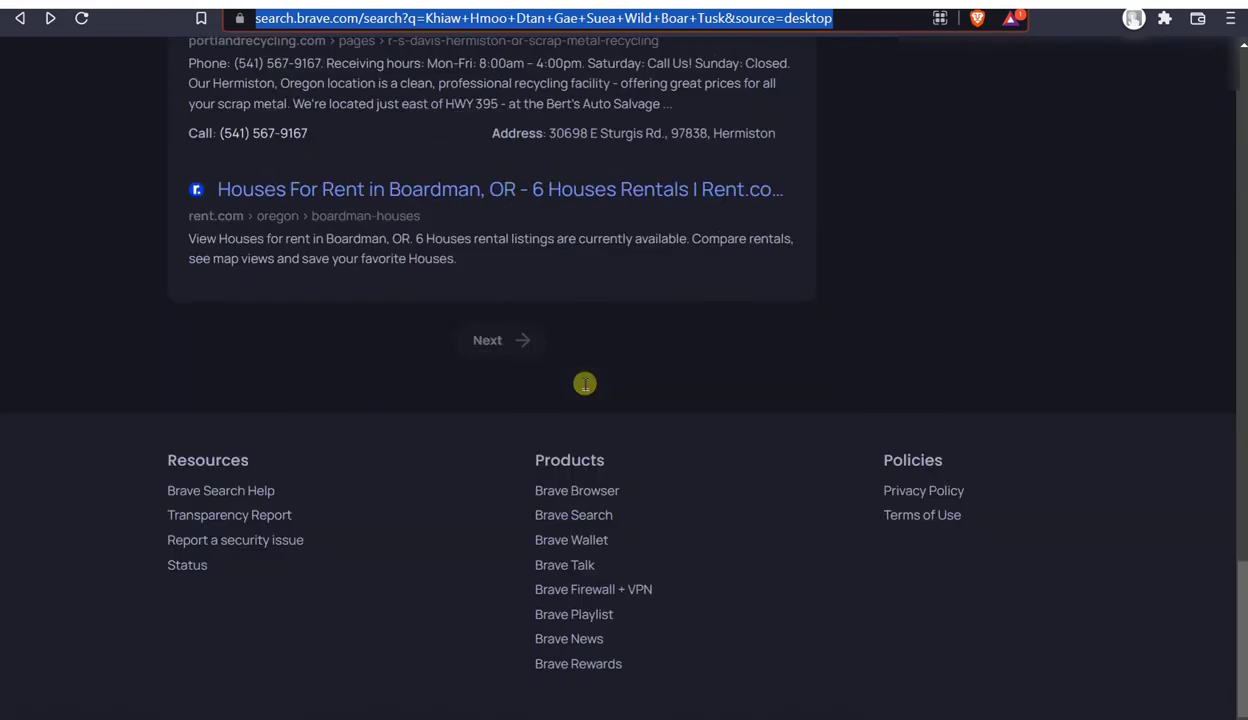
pyautogui.scroll(15, 585, 384)
pyautogui.scroll(6, 585, 383)
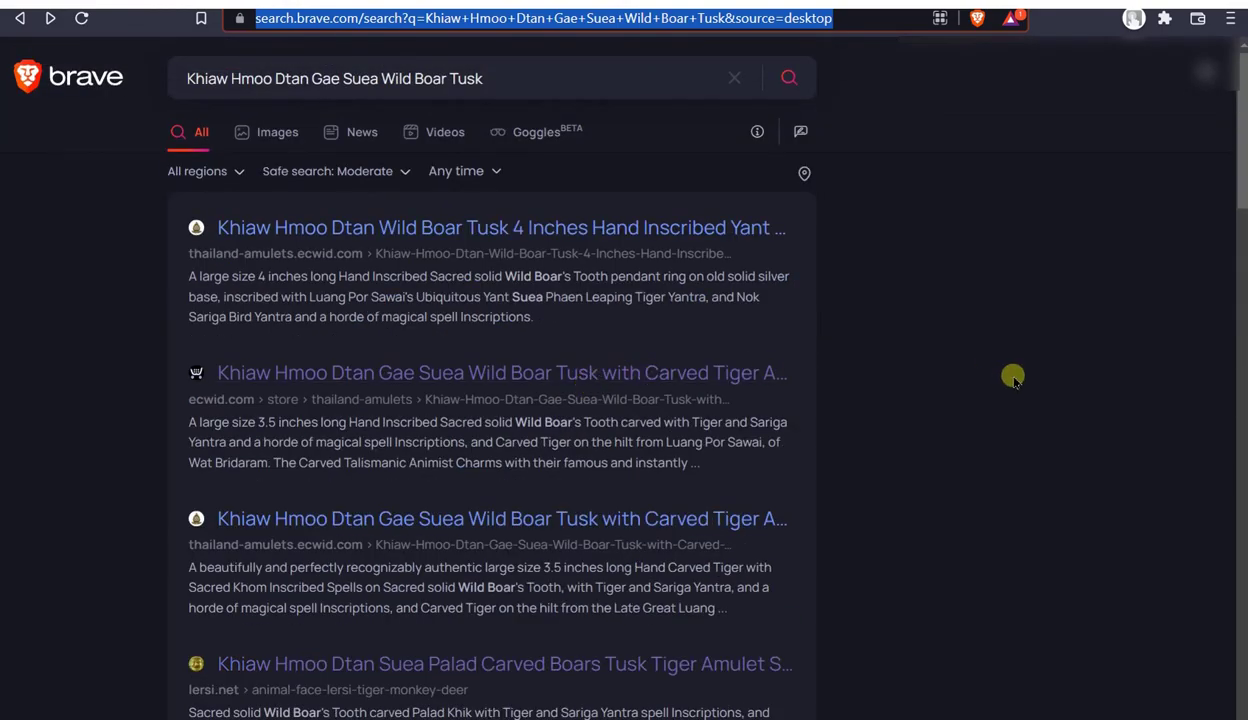
pyautogui.click(186, 80)
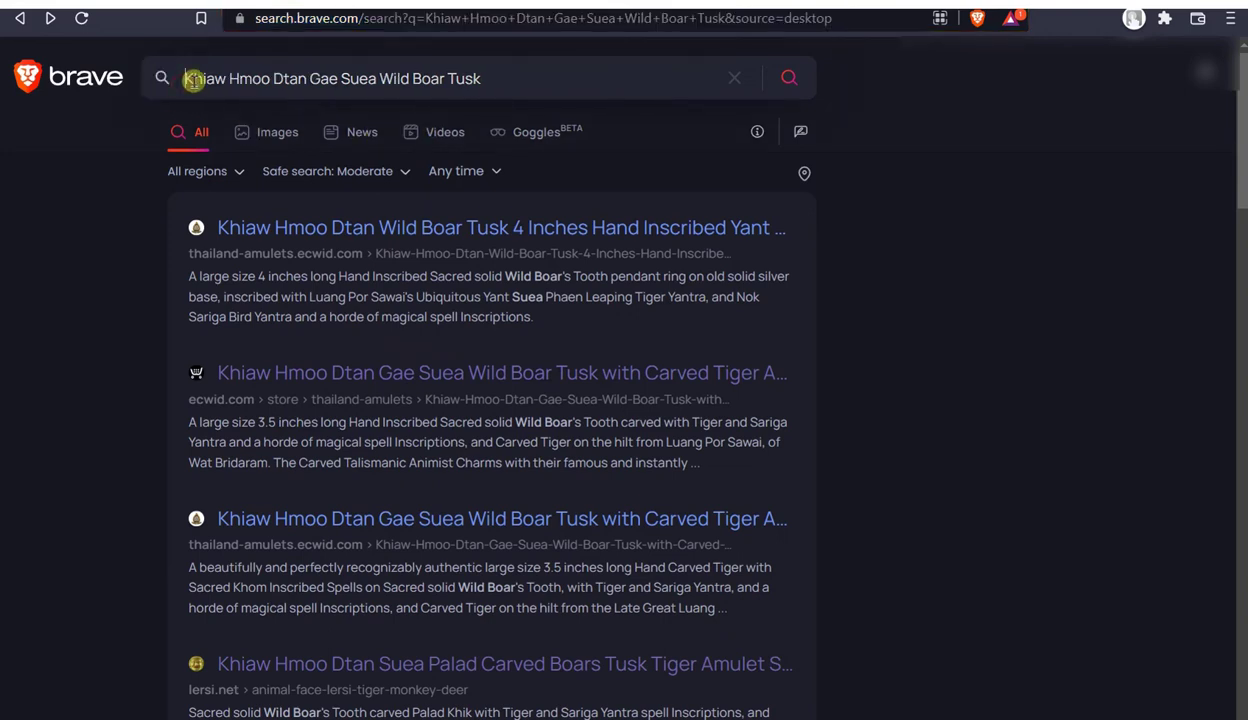
pyautogui.write('thai')
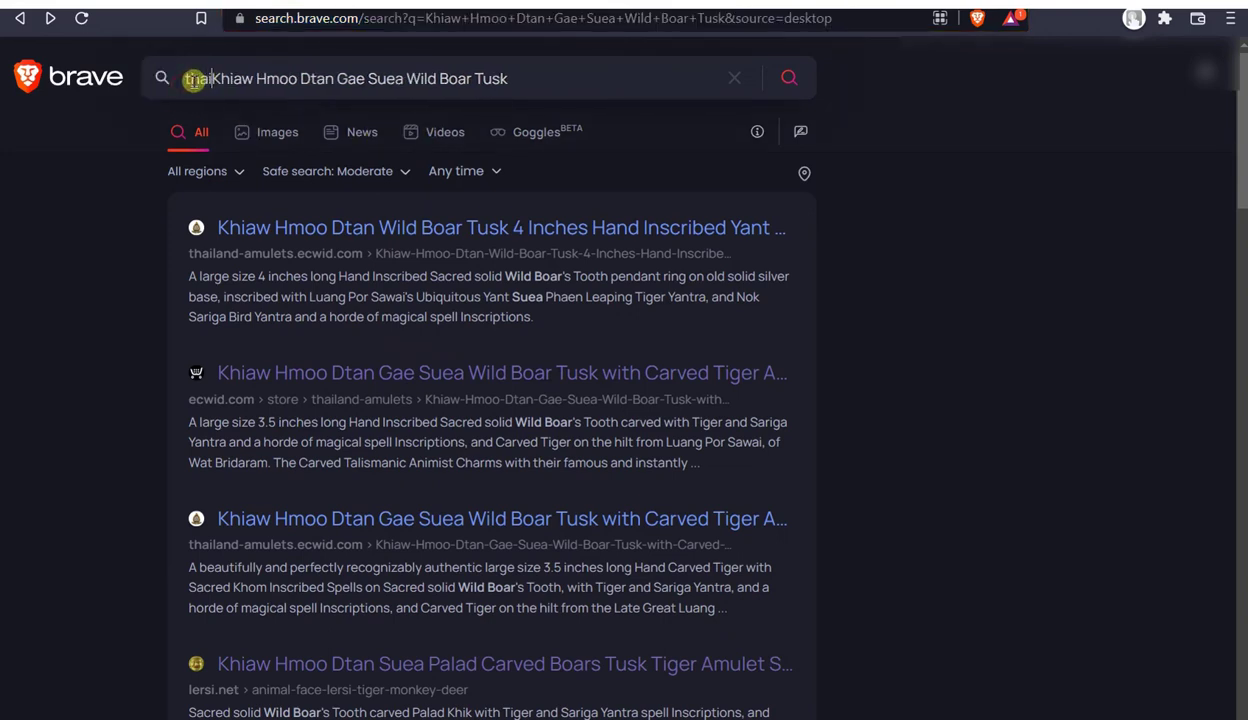
pyautogui.write('land')
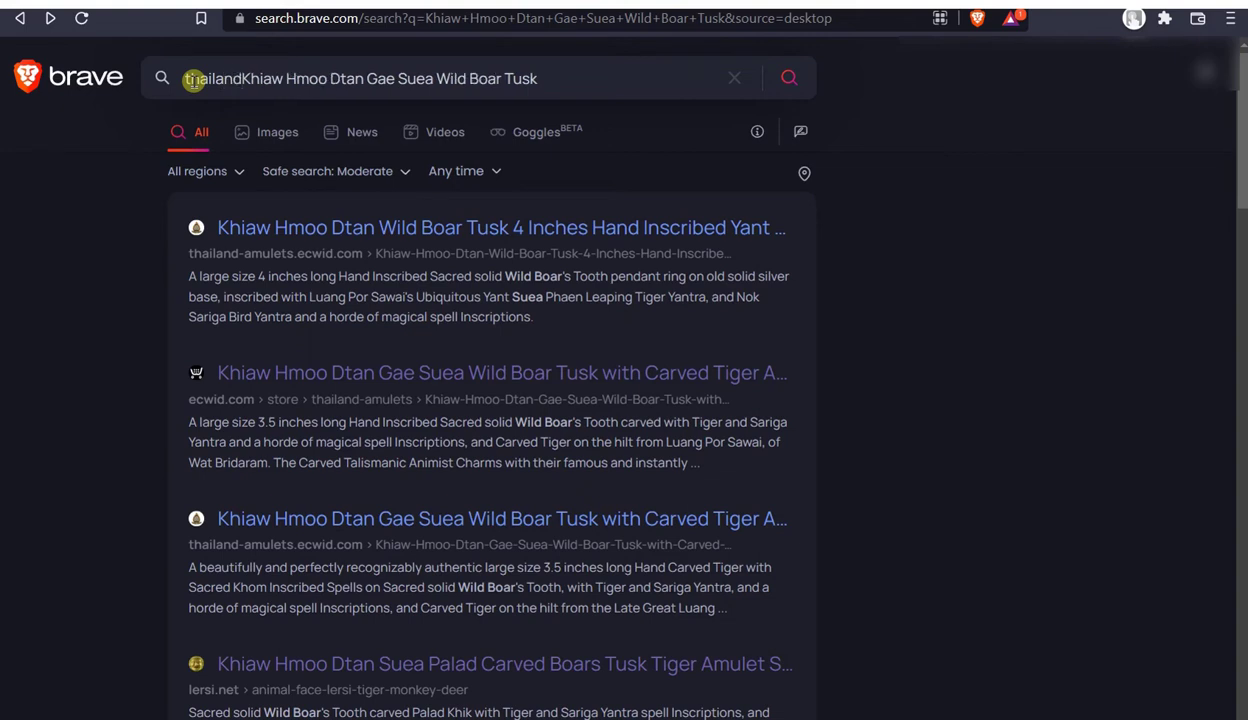
pyautogui.write('.')
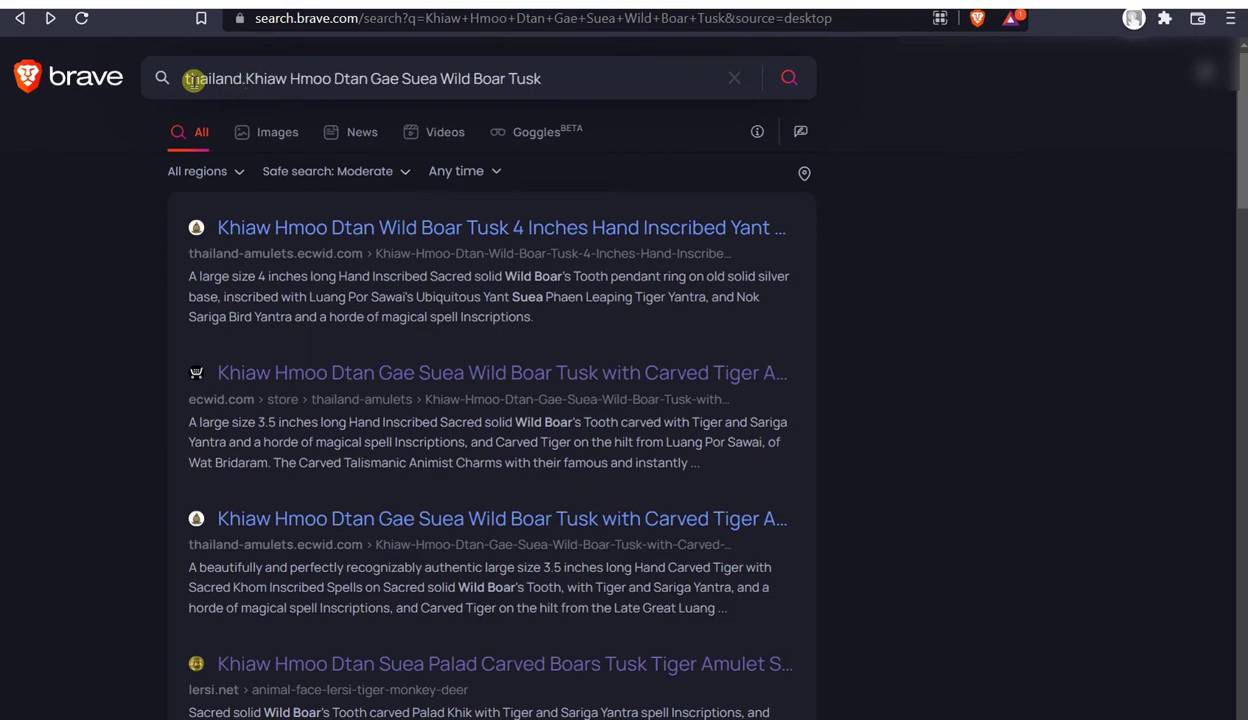
pyautogui.write('net: ')
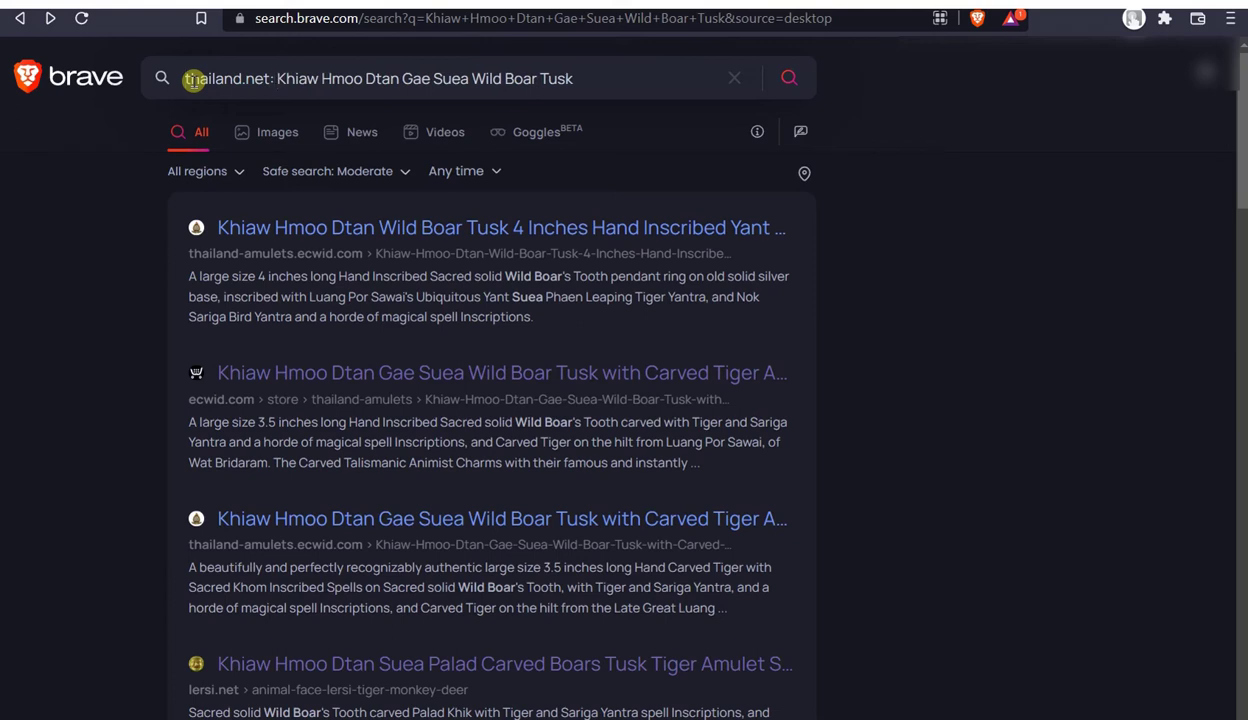
pyautogui.write('saite')
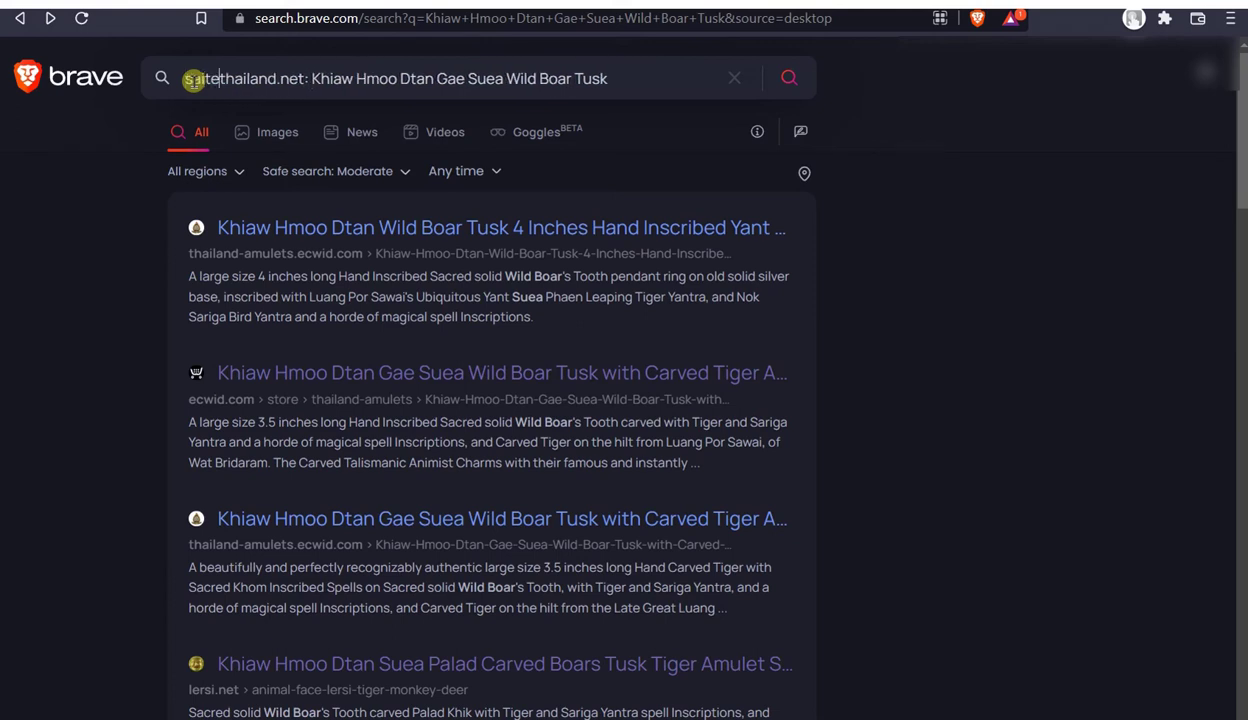
pyautogui.write(':')
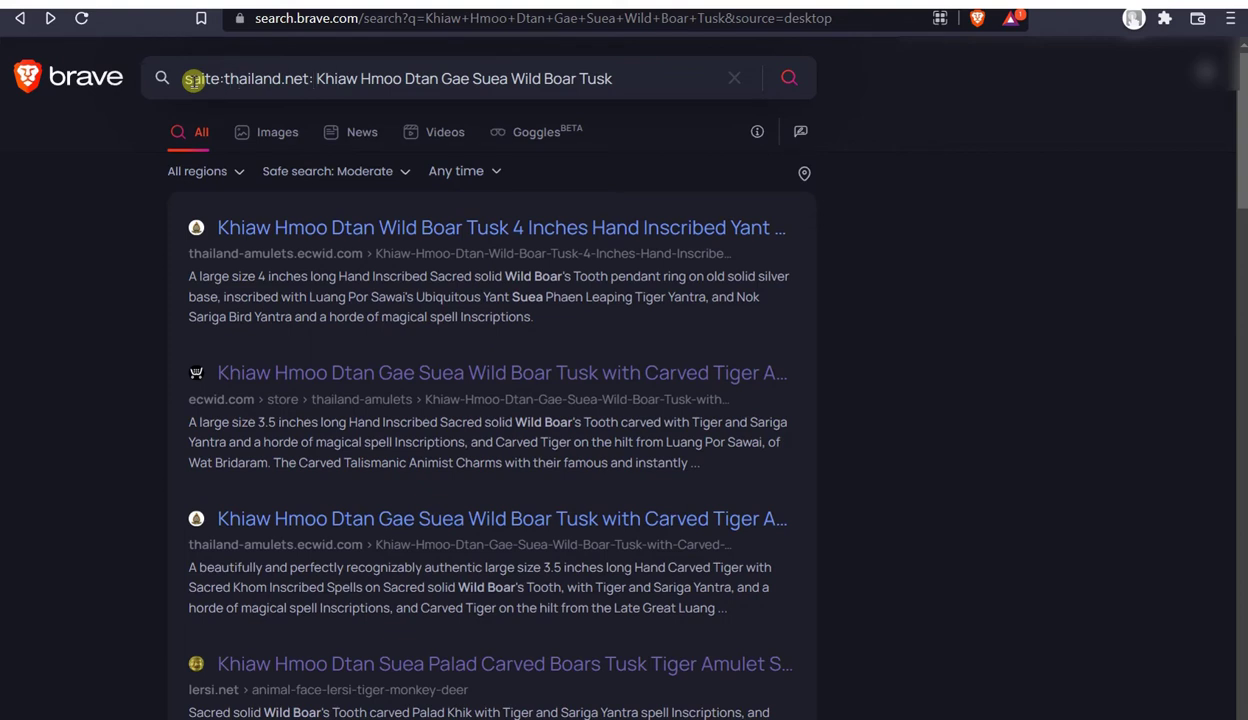
pyautogui.press('BackSpace')
pyautogui.press('BackSpace')
pyautogui.press('Return')
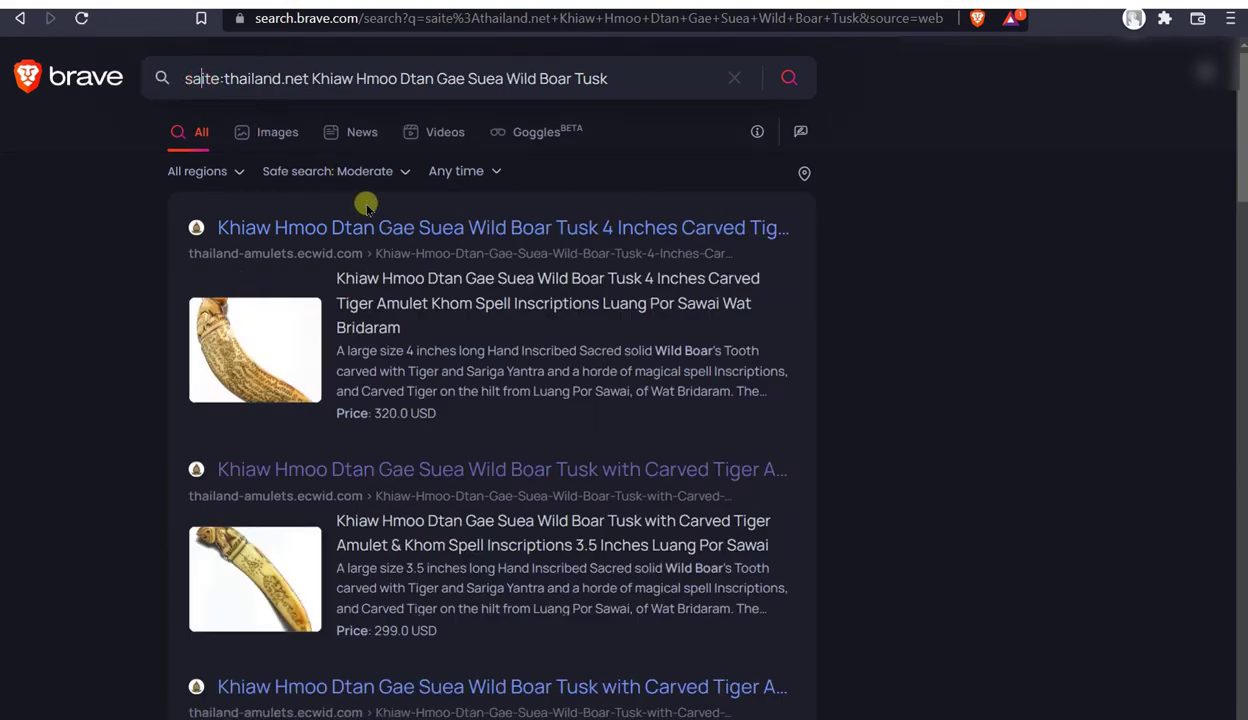
pyautogui.press('BackSpace')
pyautogui.press('Return')
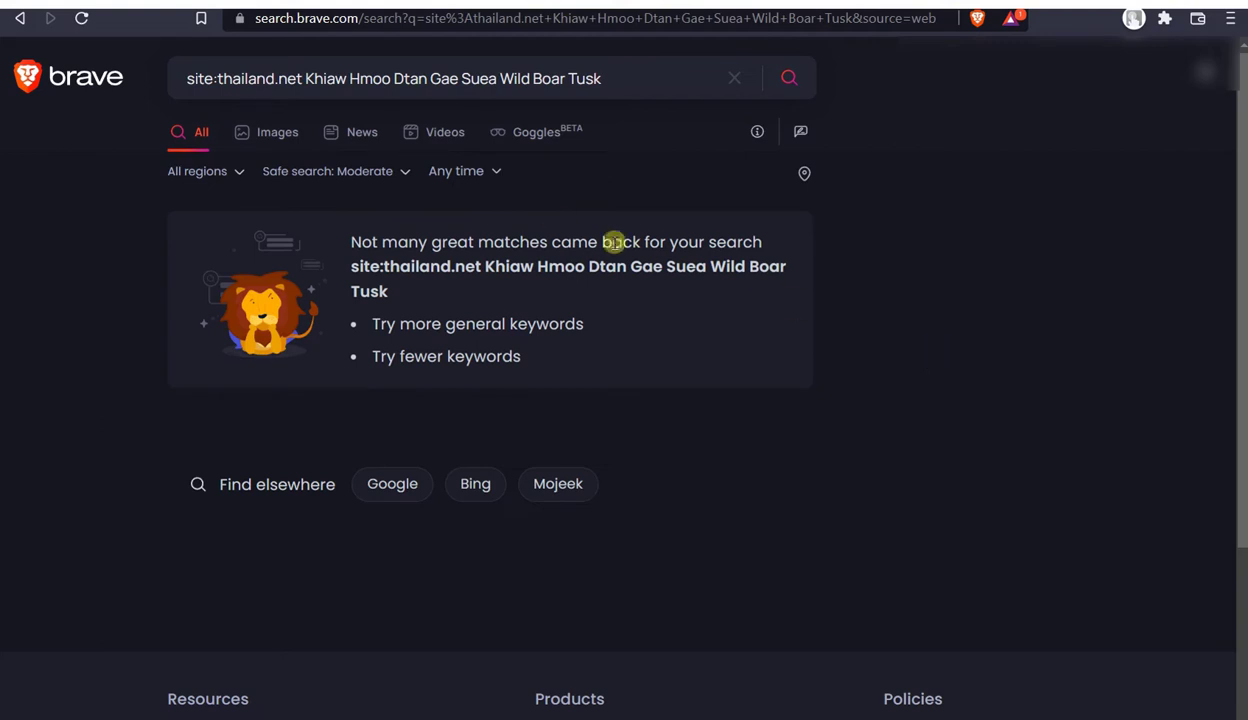
# - Copy the site-restricted tusk query and run the same search on google.com
pyautogui.click(391, 80)
pyautogui.tripleClick(391, 80)
pyautogui.hotkey('ctrl', 'c')
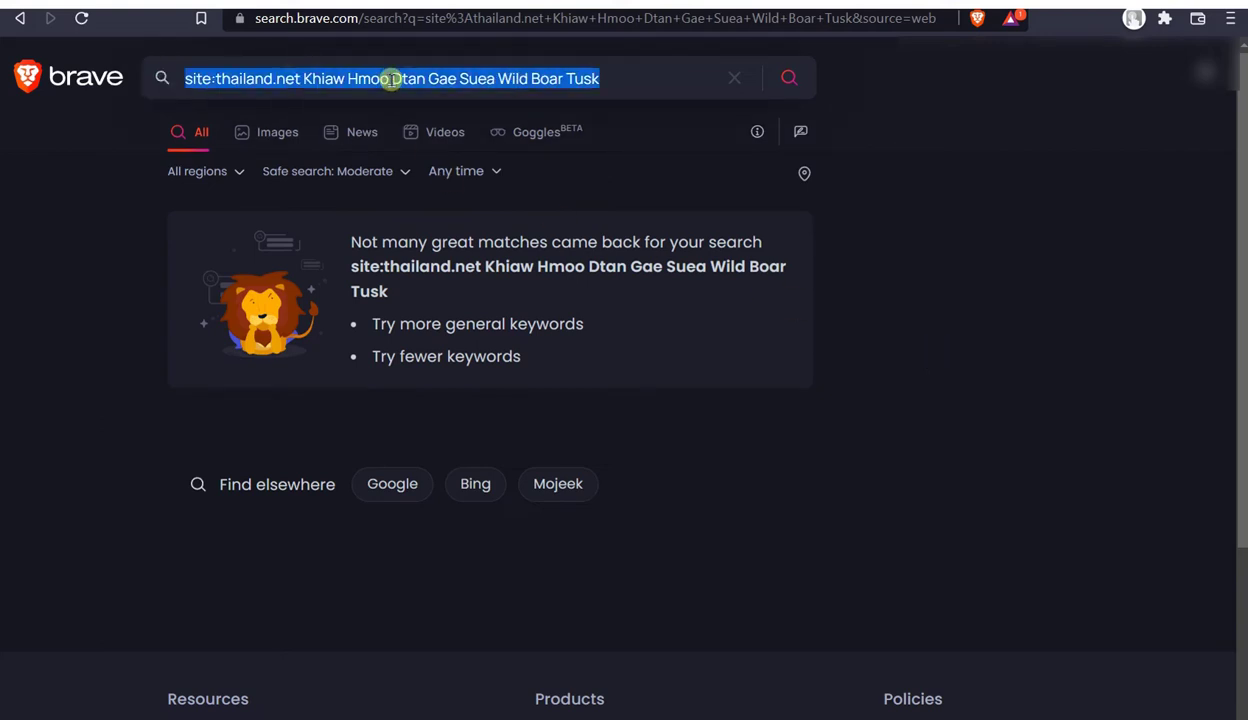
pyautogui.click(400, 18)
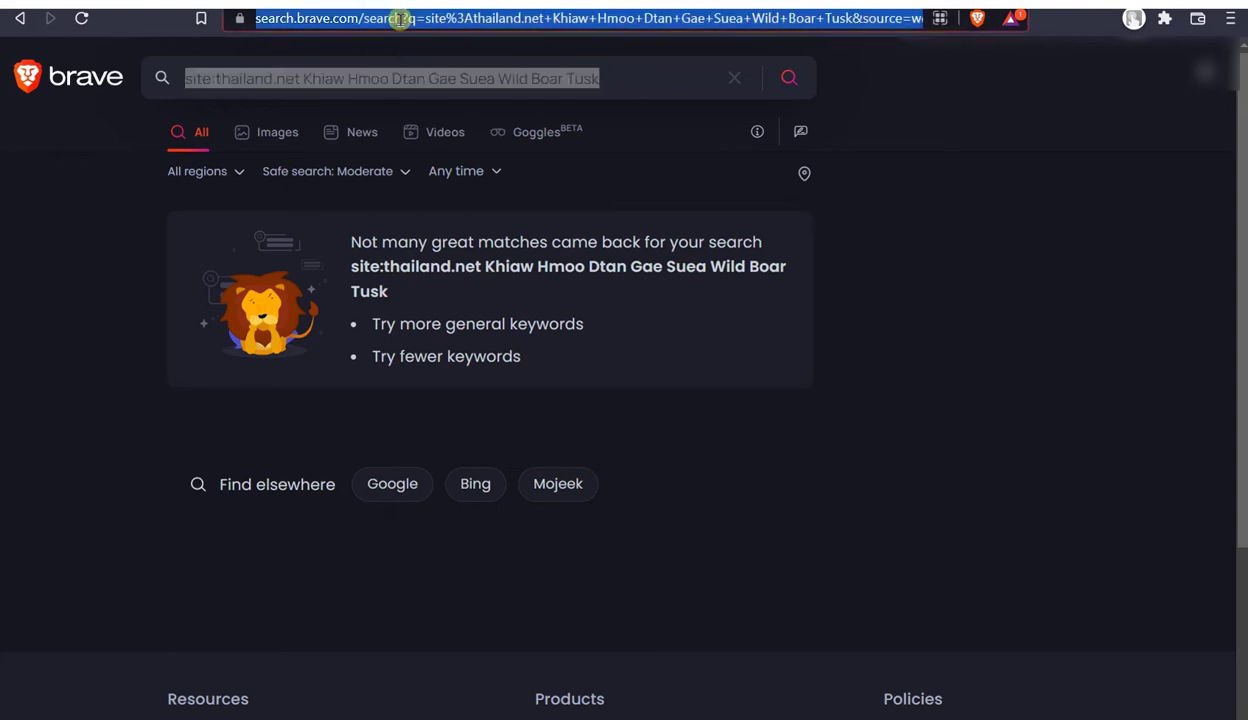
pyautogui.write('goo')
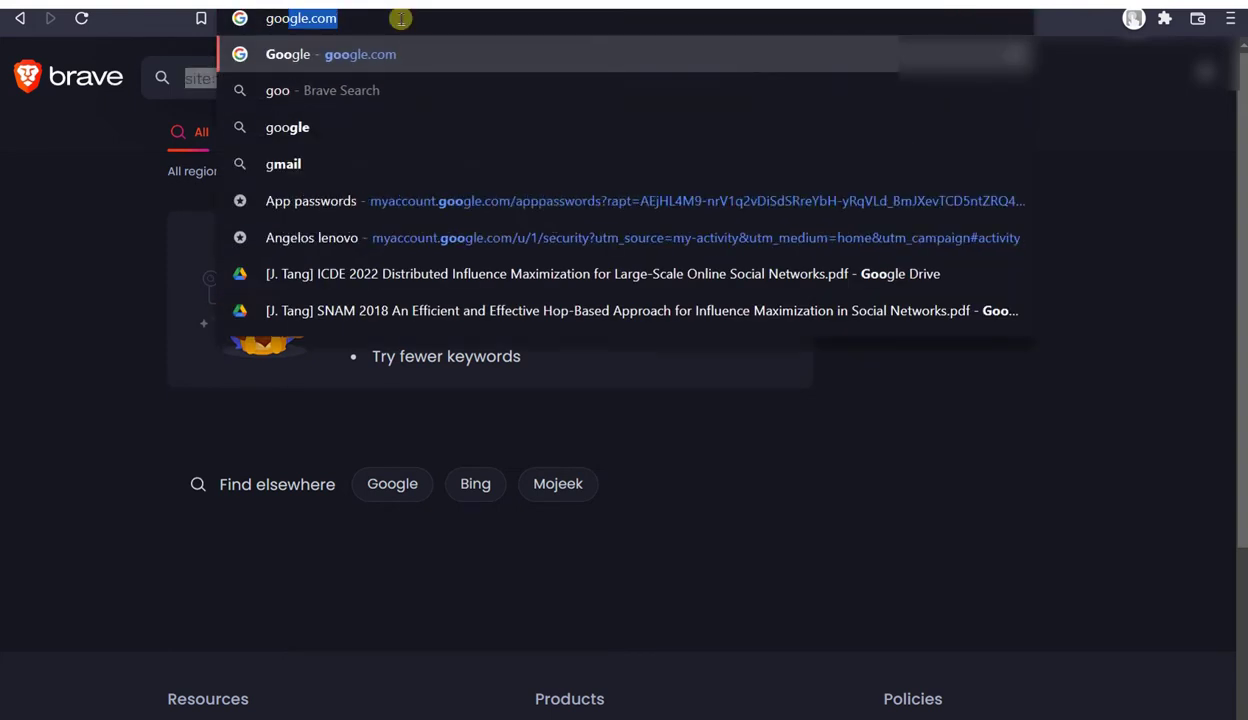
pyautogui.write('gle.com')
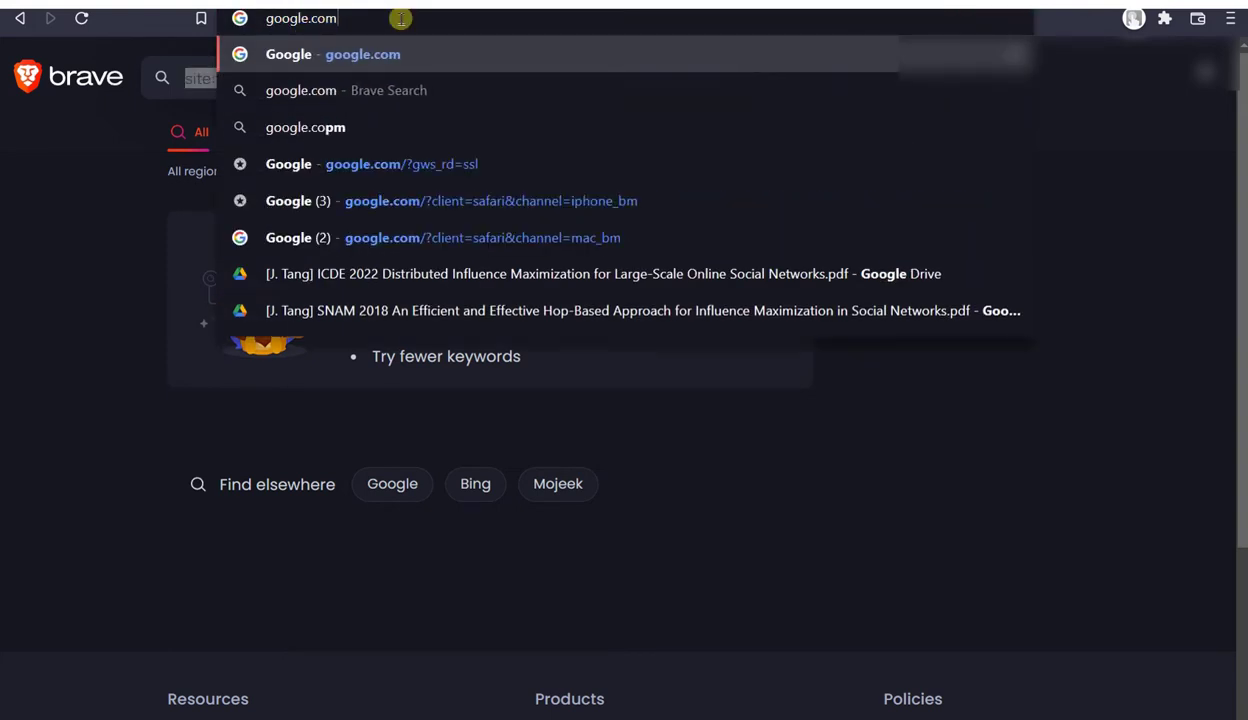
pyautogui.press('Return')
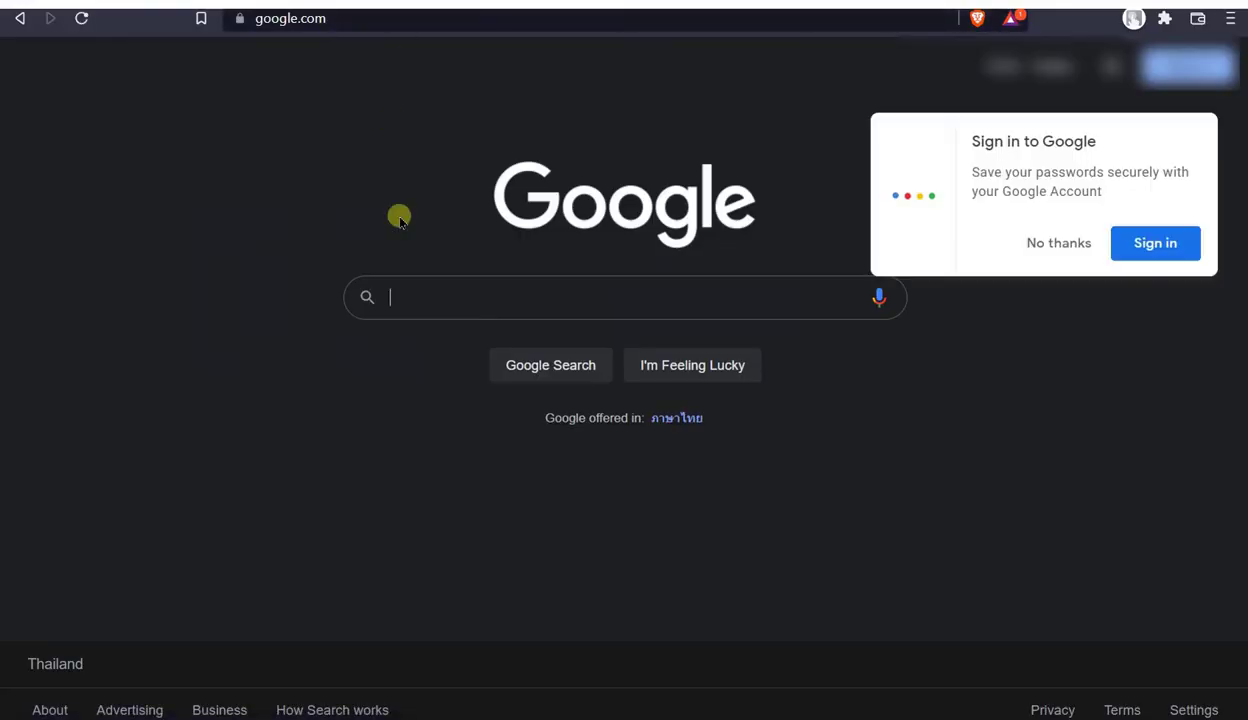
pyautogui.hotkey('ctrl', 'v')
pyautogui.press('Return')
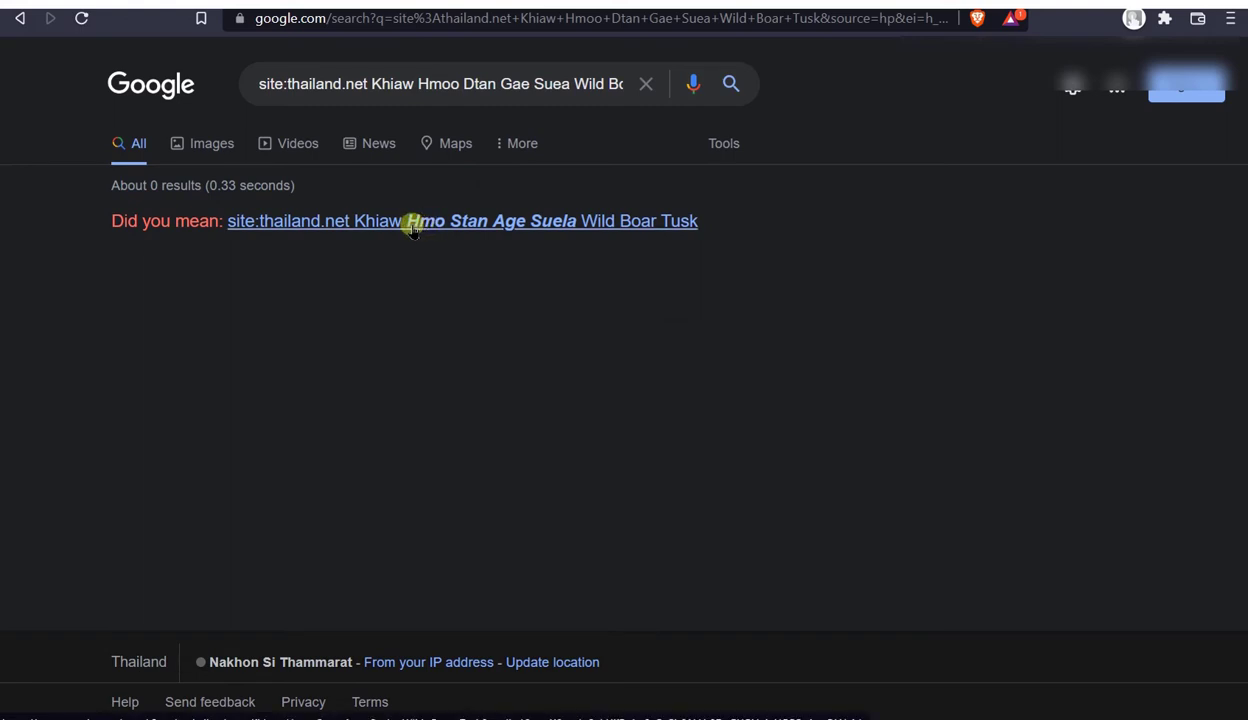
# - Change the site restriction in the Google query to thailand-amulets.ecwid.com and look through the tusk listings it returns
pyautogui.click(366, 84)
pyautogui.press('BackSpace')
pyautogui.press('BackSpace')
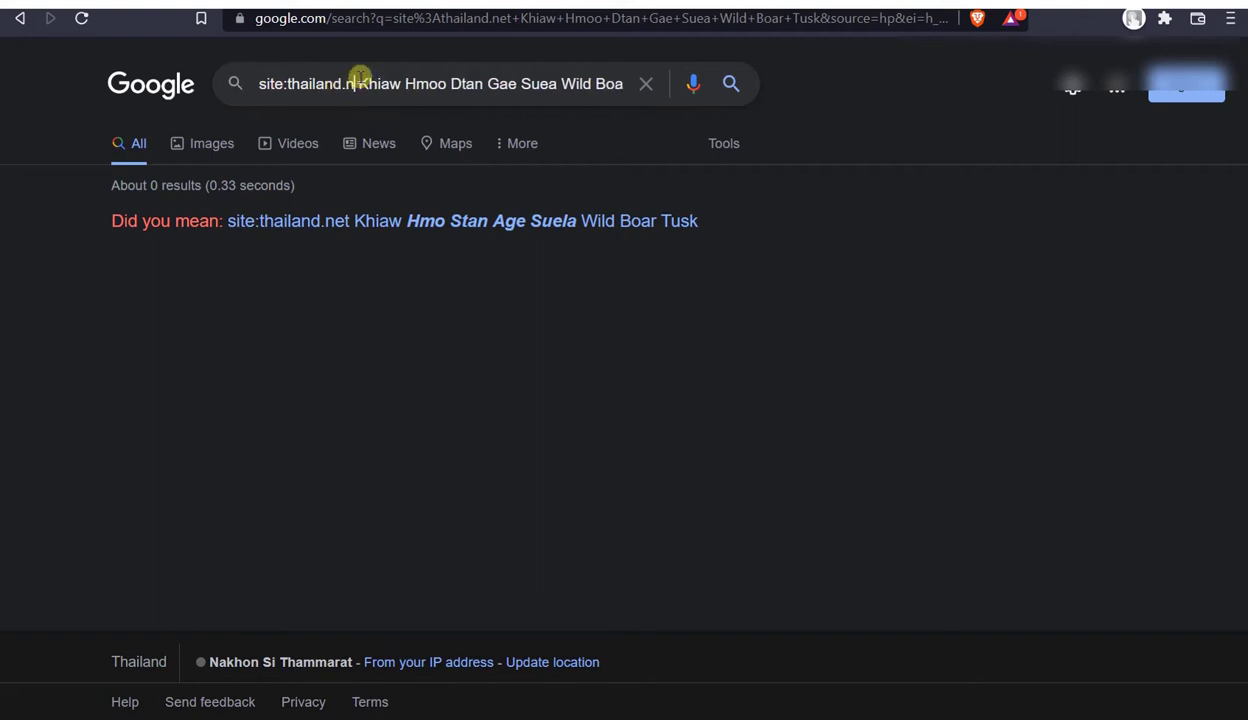
pyautogui.press('BackSpace')
pyautogui.press('BackSpace')
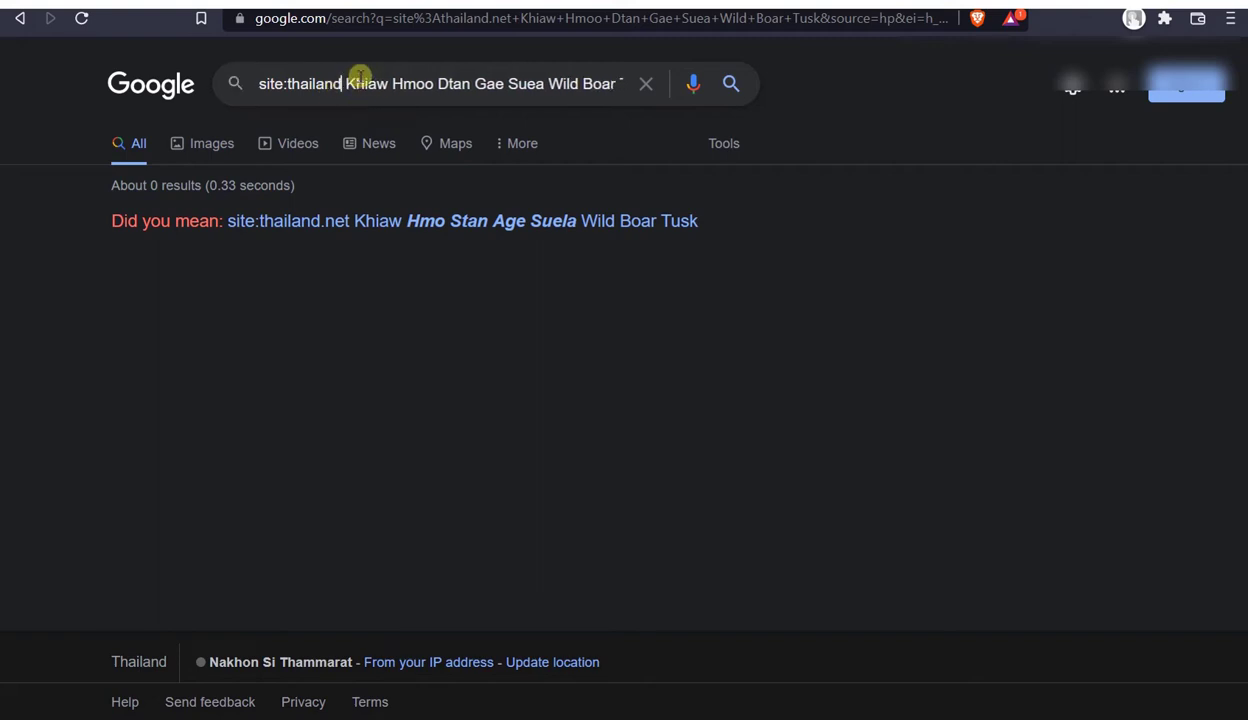
pyautogui.write('-')
pyautogui.press('BackSpace')
pyautogui.write('=')
pyautogui.press('BackSpace')
pyautogui.write('-amulet')
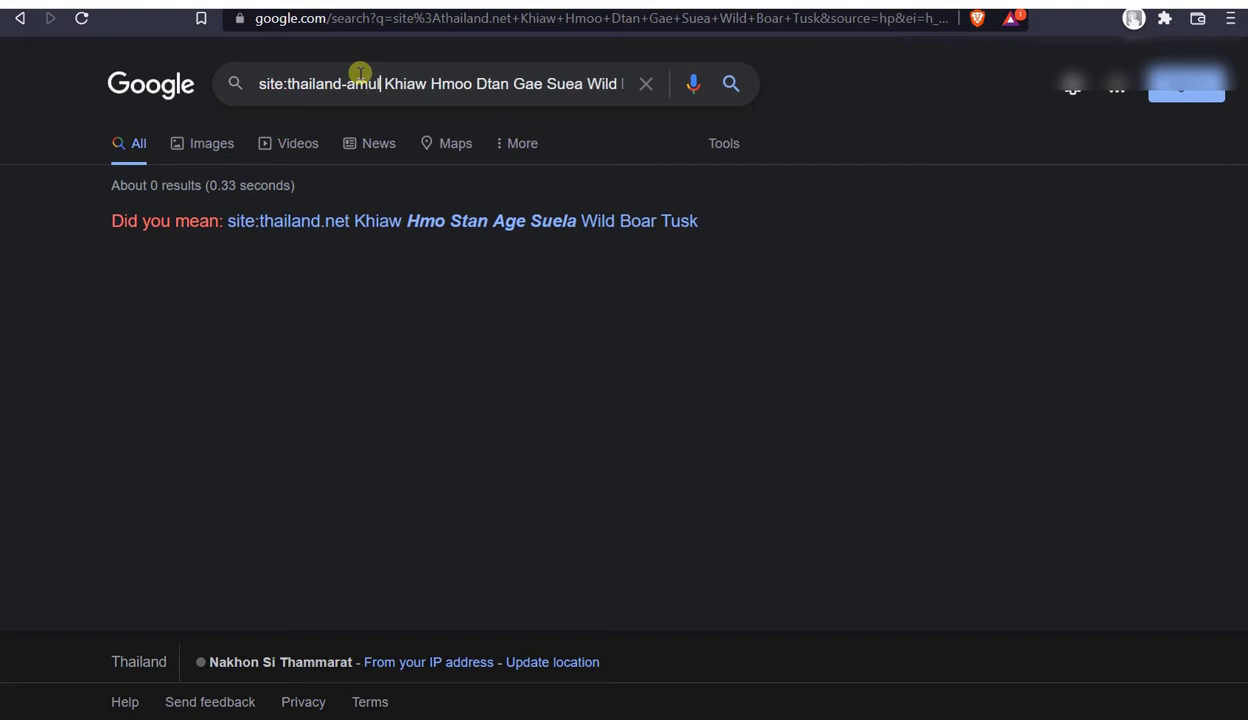
pyautogui.write('s.ecw')
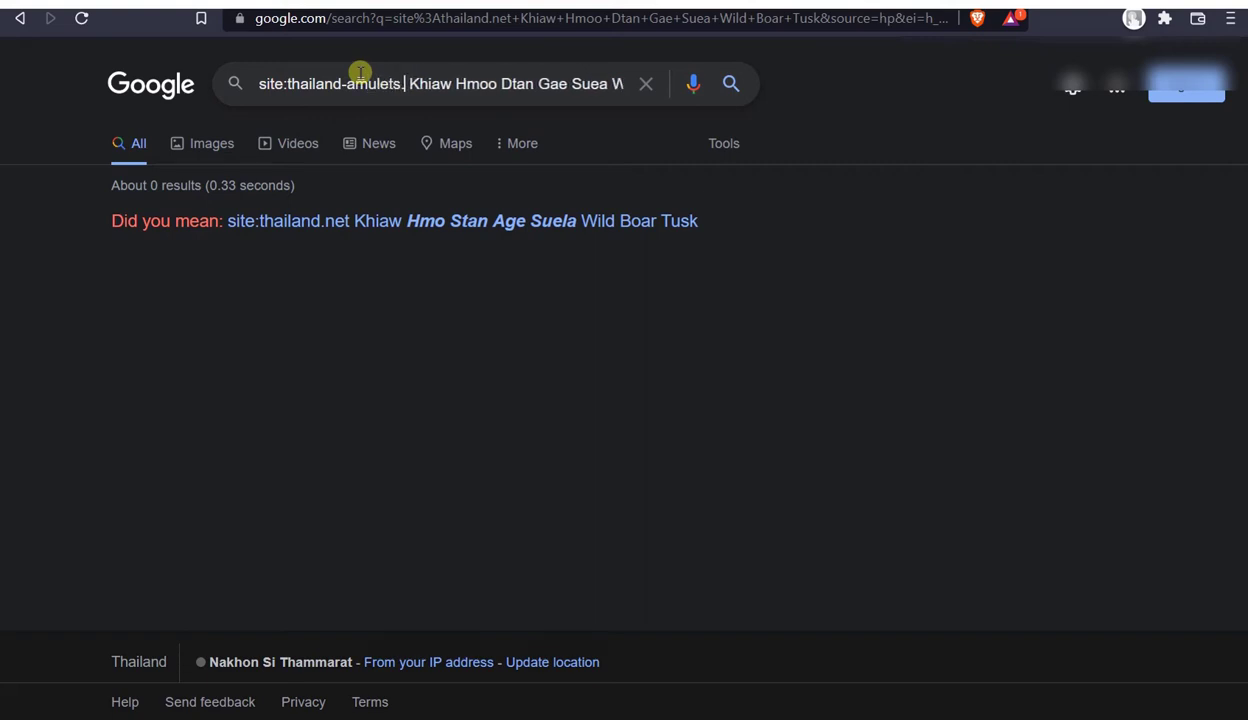
pyautogui.write('id.com')
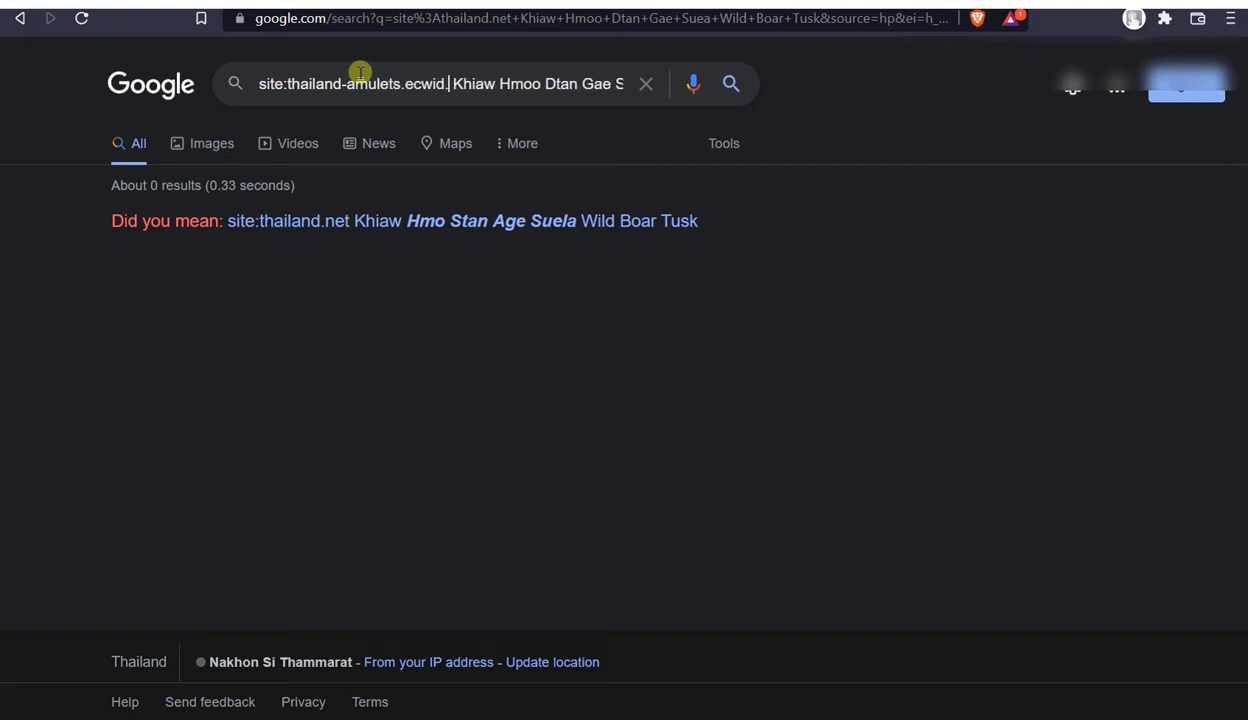
pyautogui.press('Return')
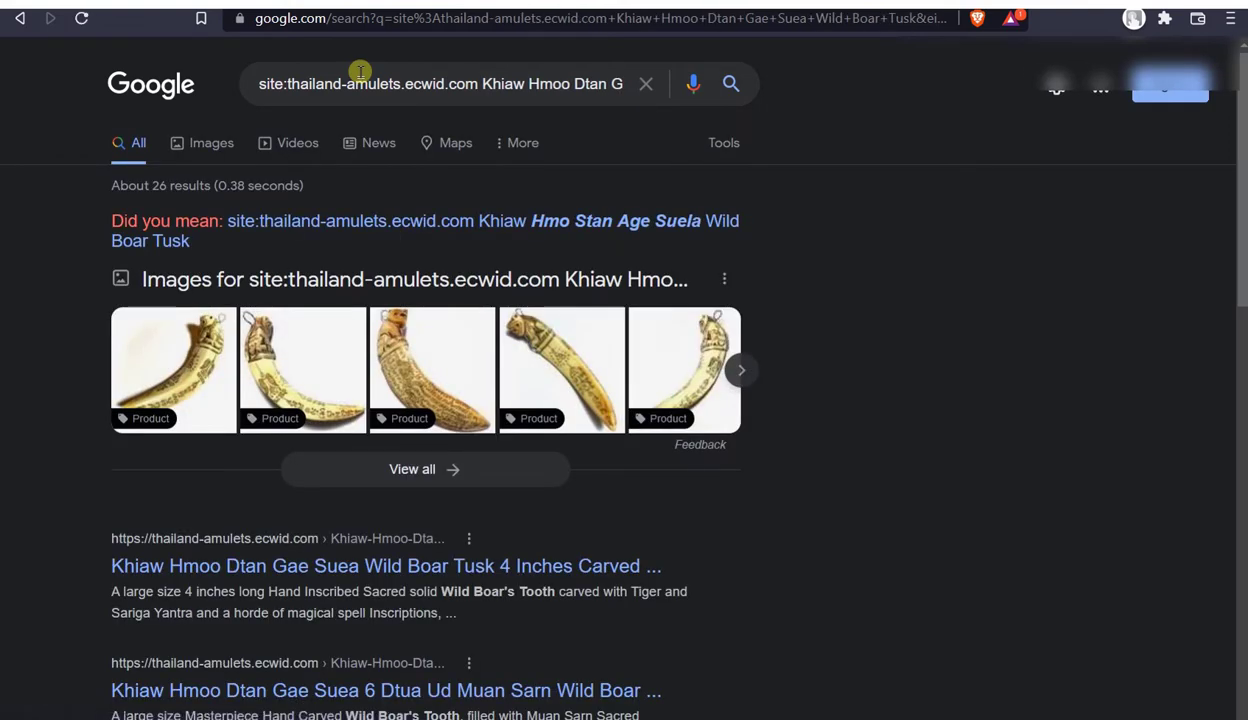
pyautogui.scroll(-7, 660, 273)
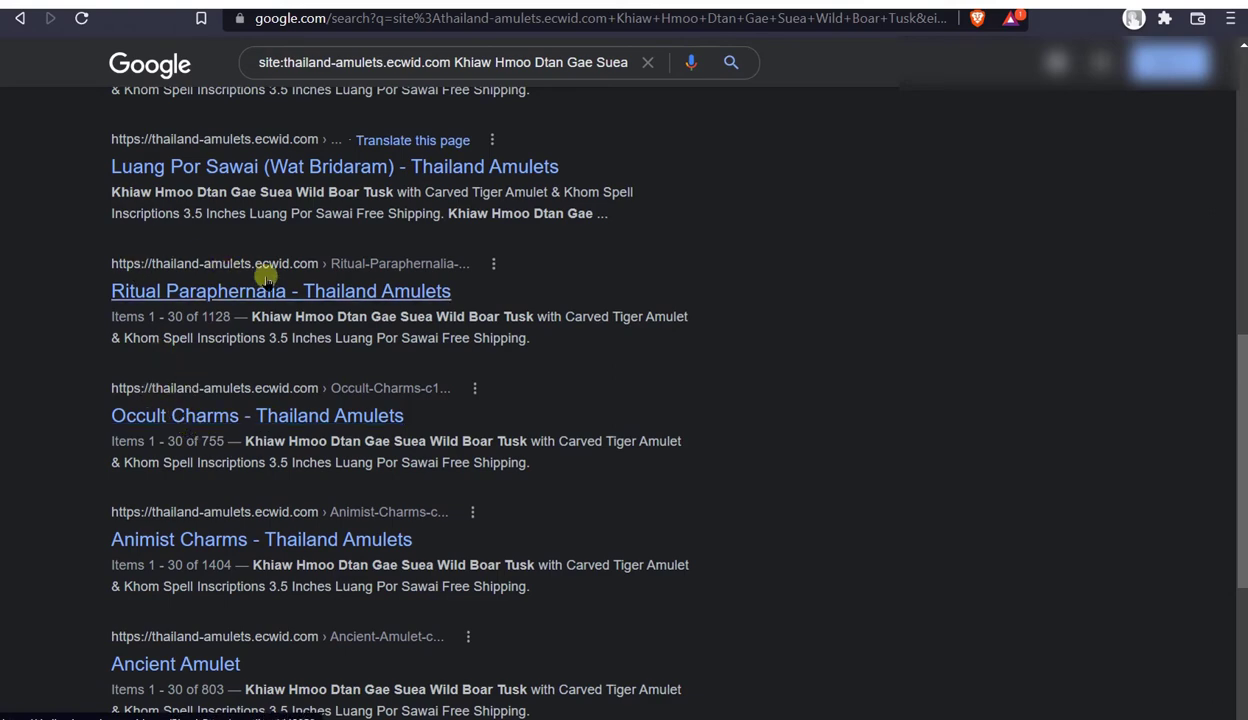
pyautogui.scroll(-4, 783, 526)
pyautogui.scroll(15, 783, 526)
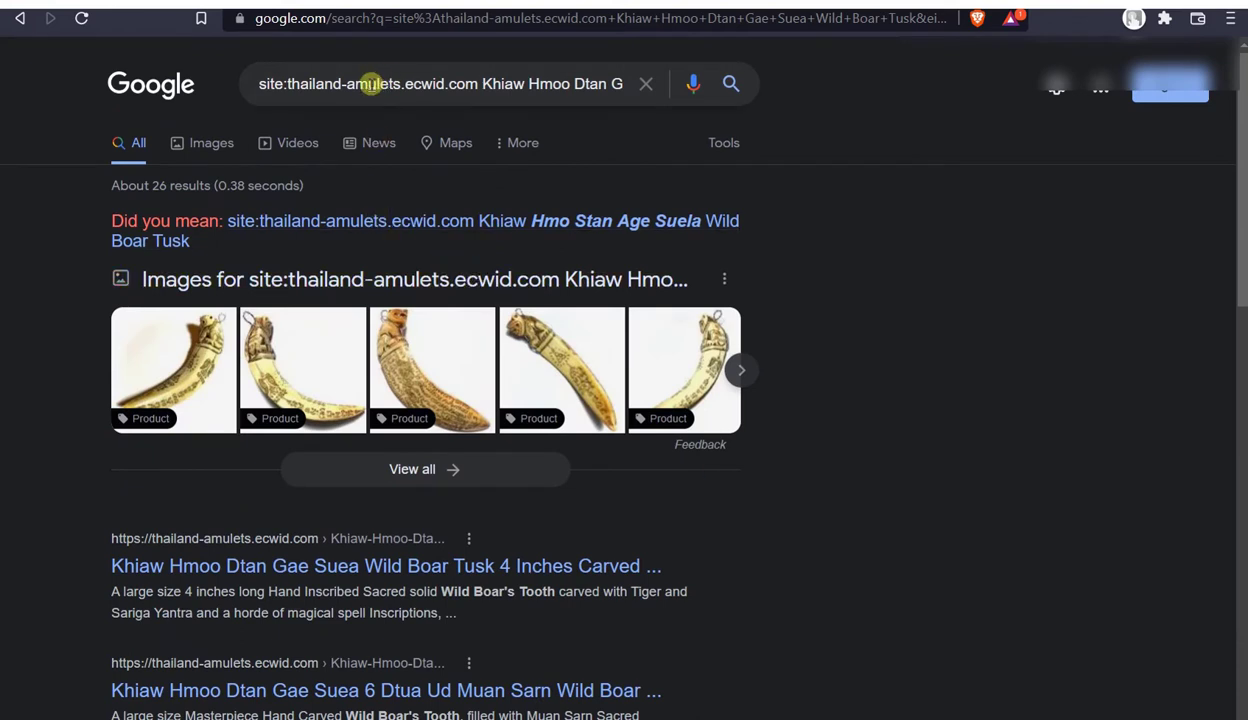
# - Repeat the Google tusk search with the site restriction changed to thailandamulets.net
pyautogui.click(348, 87)
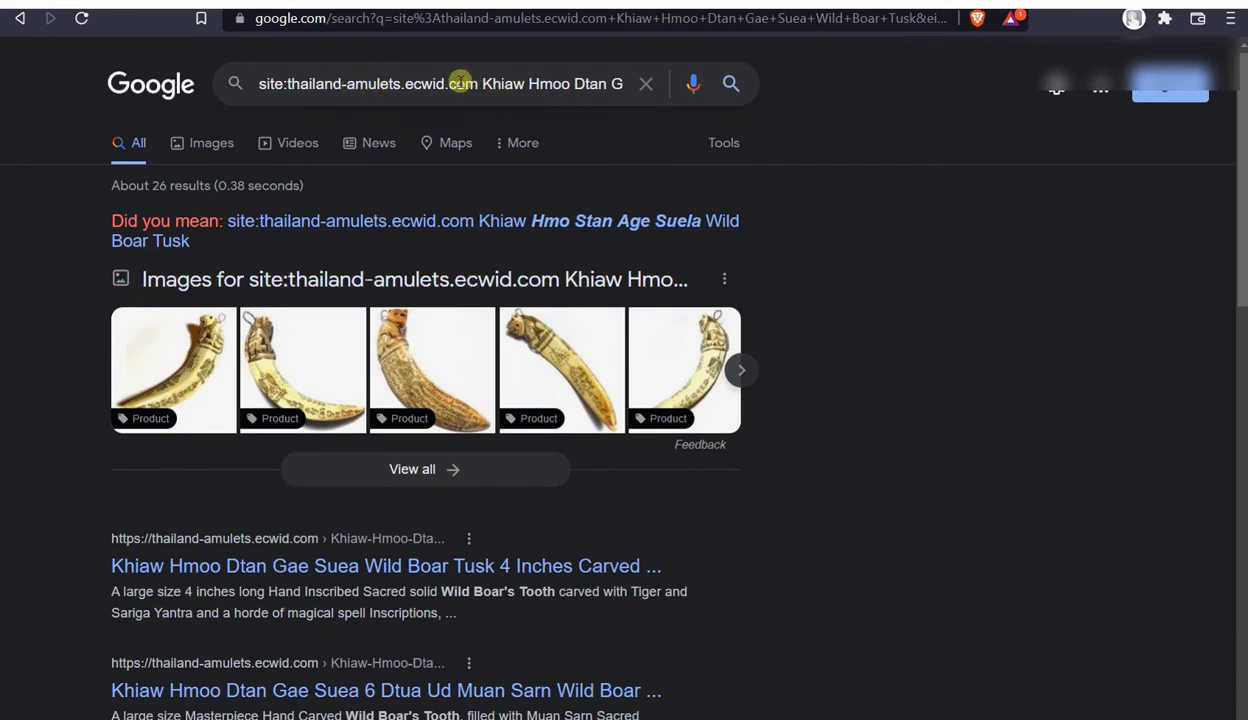
pyautogui.press('BackSpace')
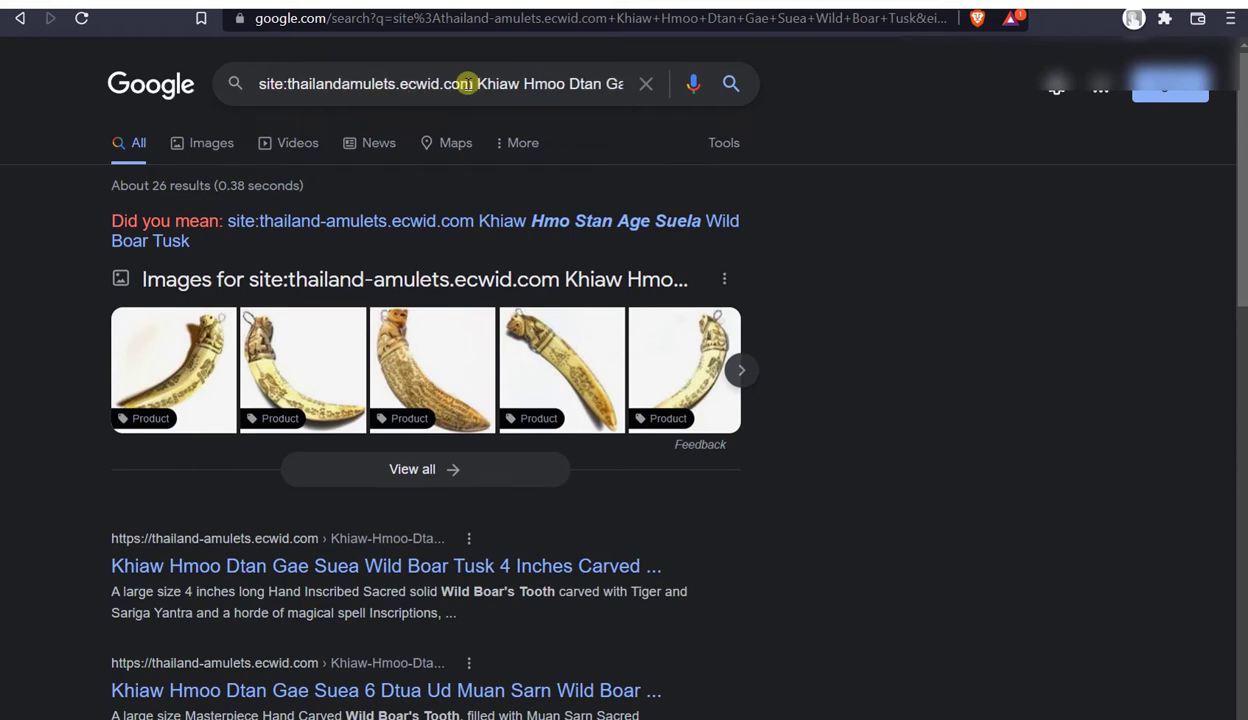
pyautogui.press('BackSpace')
pyautogui.press('BackSpace')
pyautogui.press('BackSpace')
pyautogui.press('BackSpace')
pyautogui.press('BackSpace')
pyautogui.press('BackSpace')
pyautogui.press('BackSpace')
pyautogui.press('BackSpace')
pyautogui.press('BackSpace')
pyautogui.press('BackSpace')
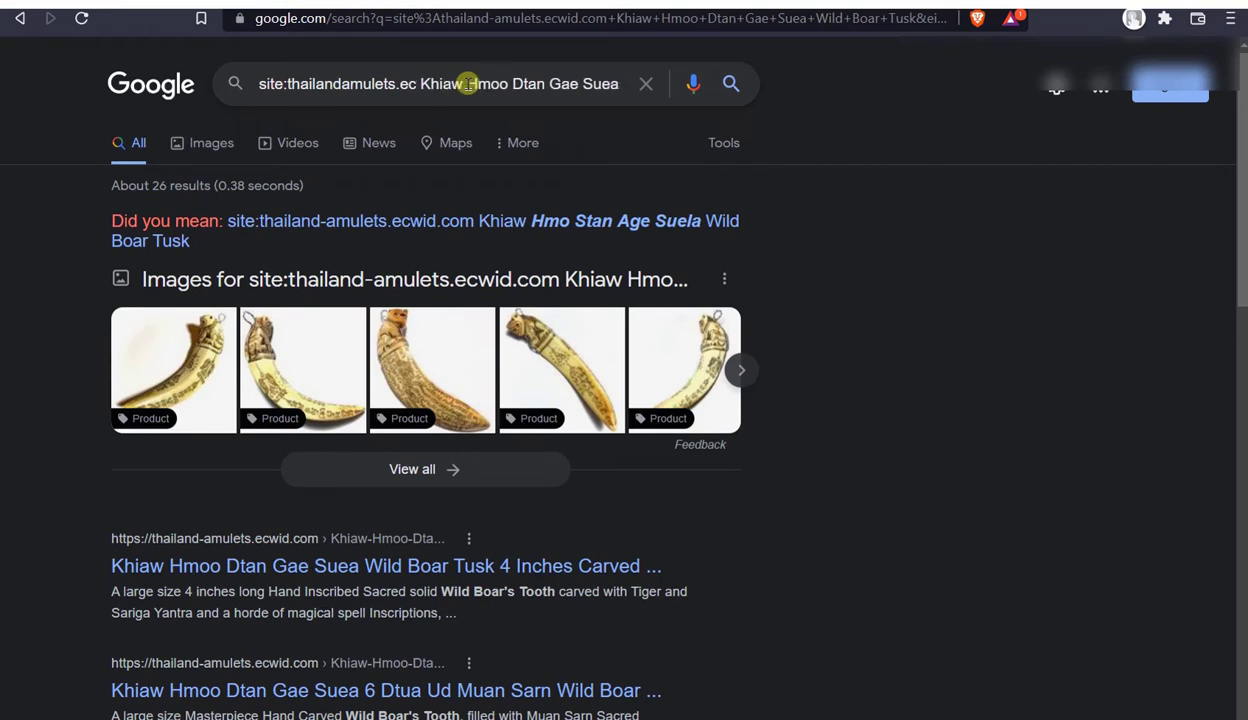
pyautogui.write('.net')
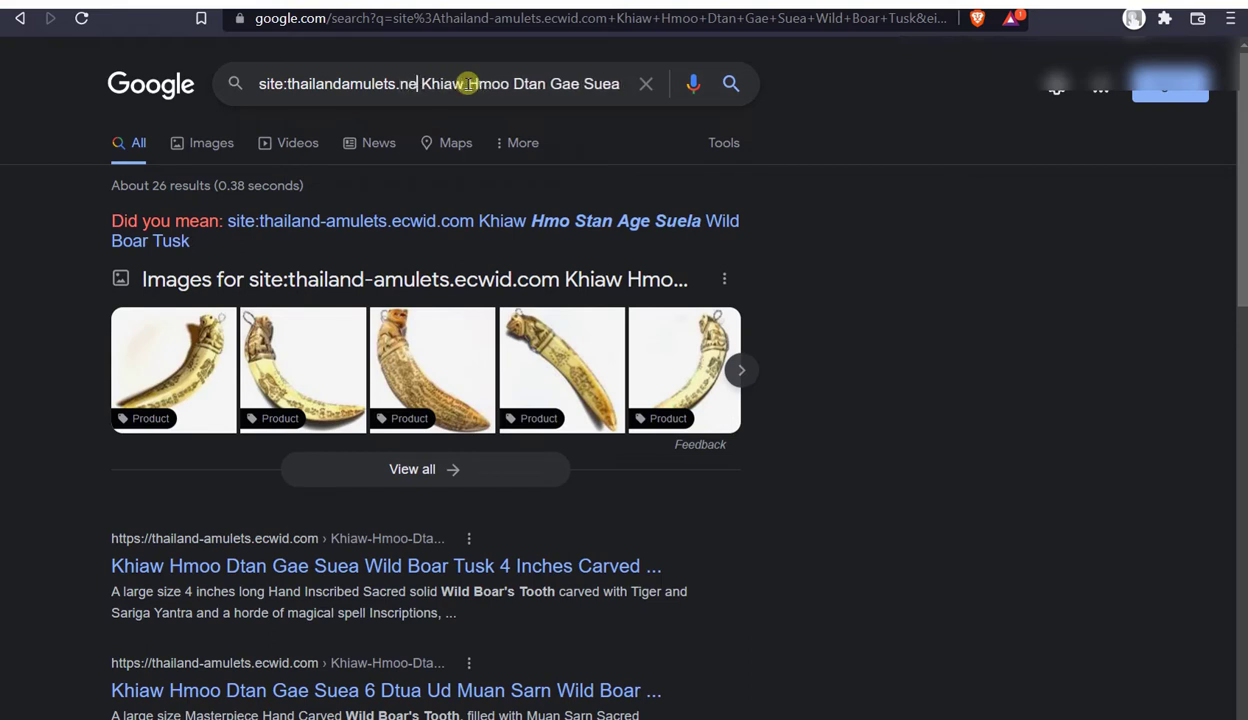
pyautogui.press('Return')
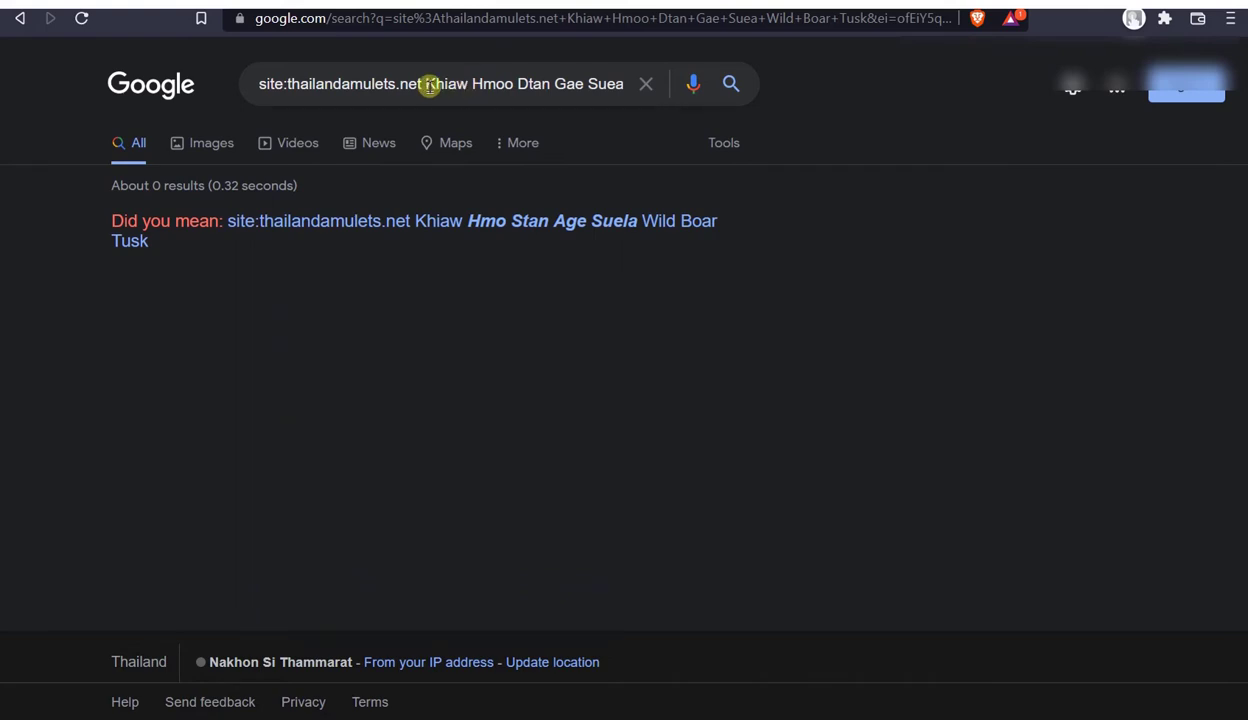
# - Replace the tusk product name with "takrut" and search Google for "site:thailandamulets.net takrut"
pyautogui.doubleClick(428, 84)
pyautogui.moveTo(428, 84); pyautogui.dragTo(764, 86)
pyautogui.press('BackSpace')
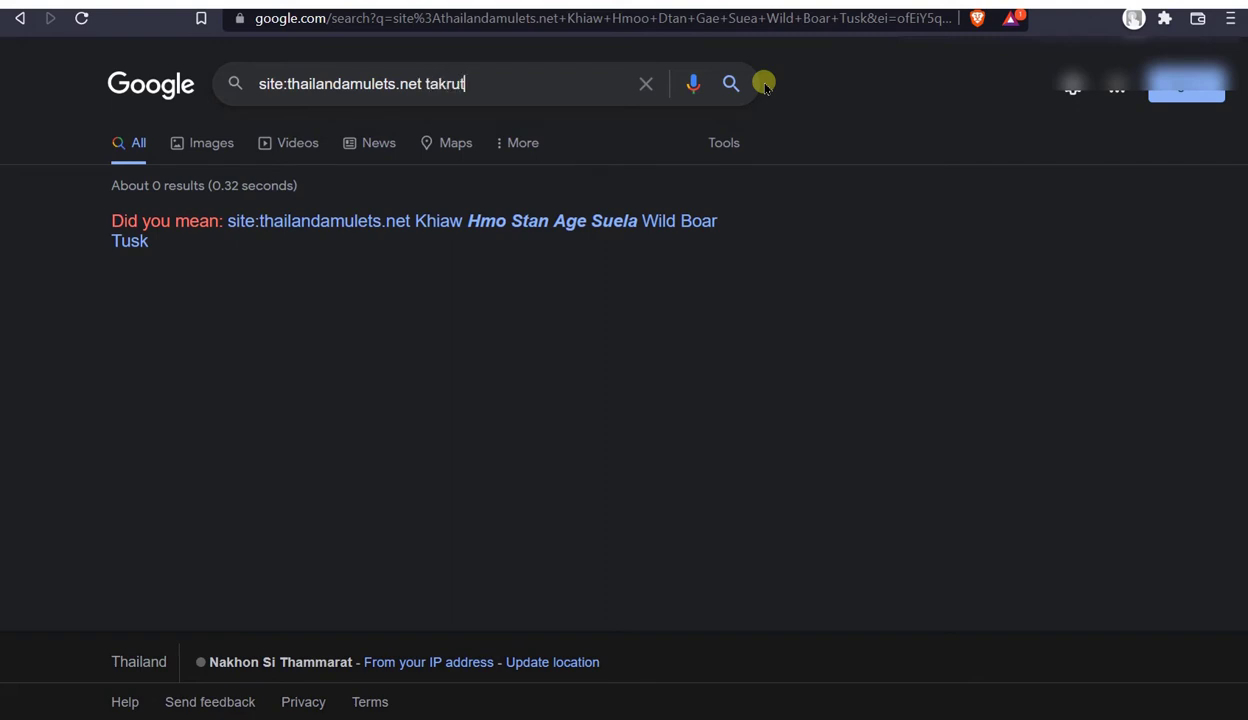
pyautogui.press('Return')
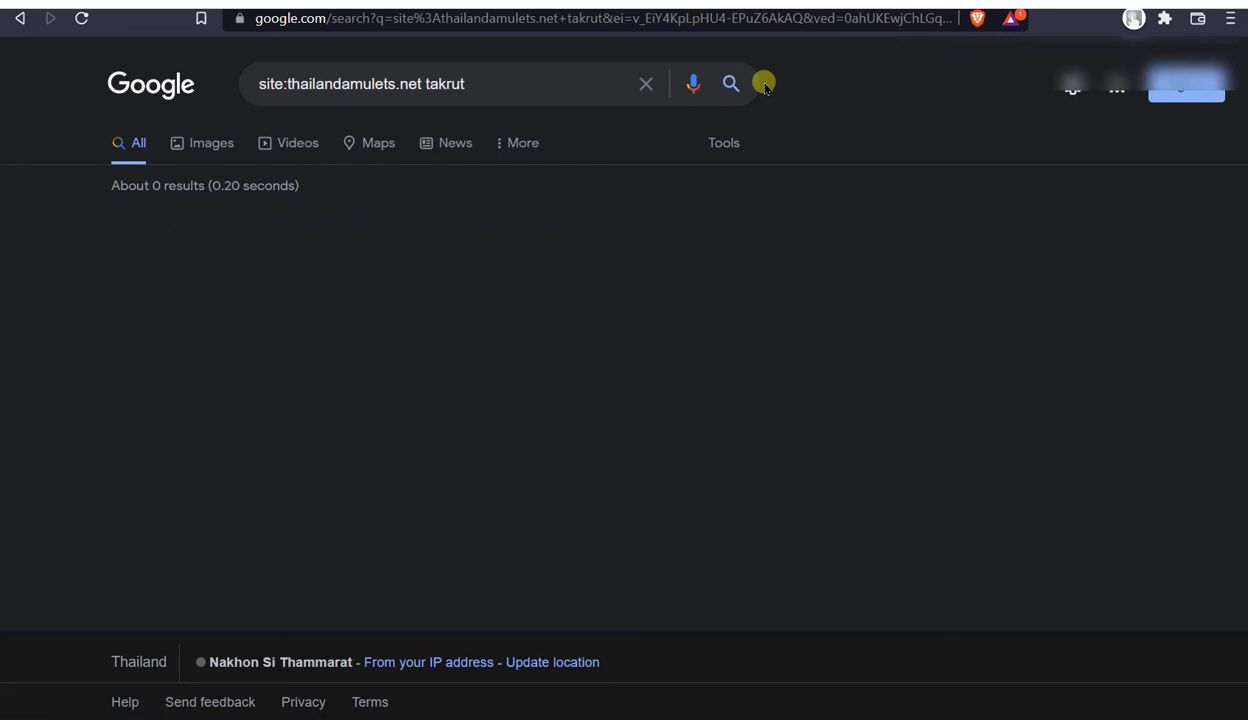
# - Correct the domain in the query and search Google for "site:thailandamulet.net takrut"
pyautogui.click(425, 84)
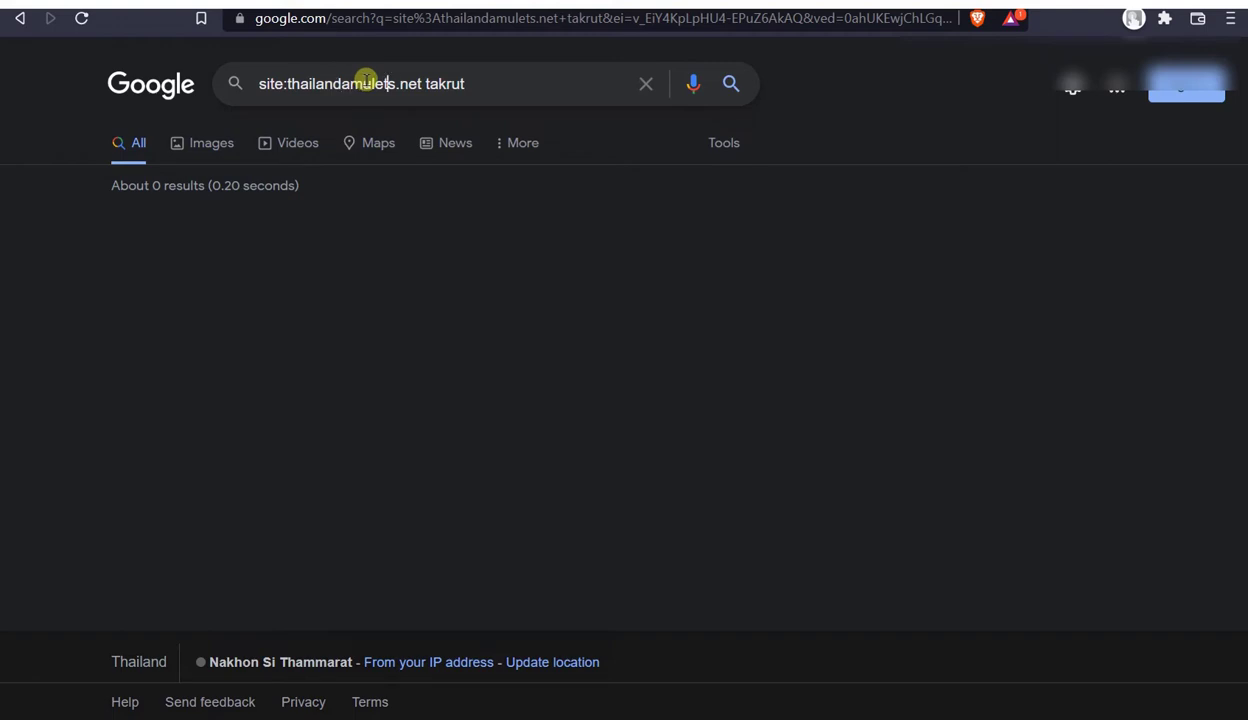
pyautogui.press('BackSpace')
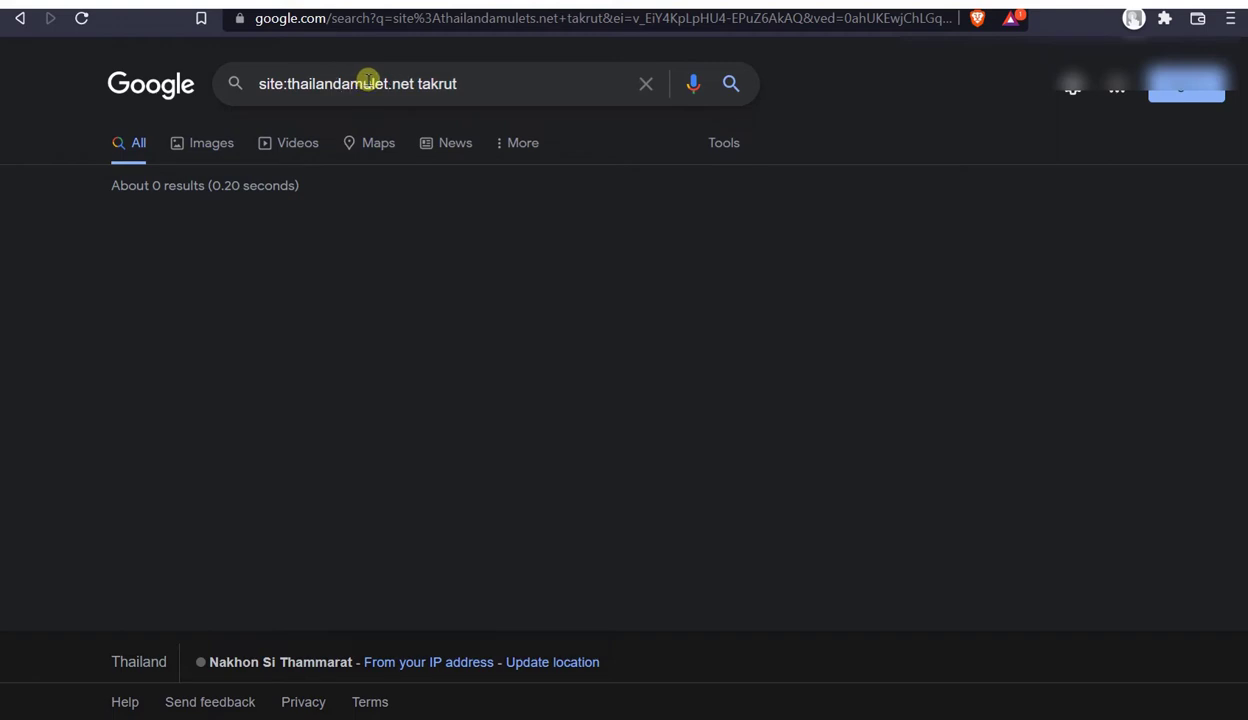
pyautogui.press('Return')
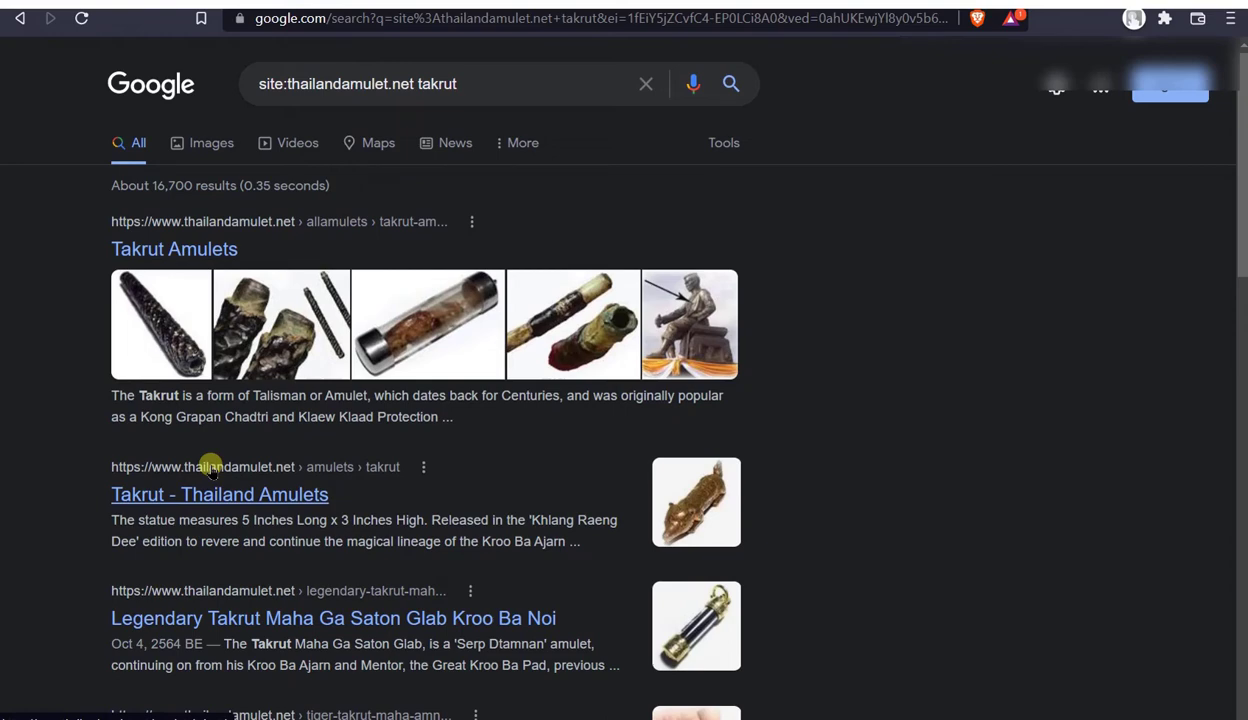
# - Look through the takrut results for thailandamulet.net, expanding and collapsing the related question "How do you worship Leklai?"
pyautogui.scroll(-2, 210, 472)
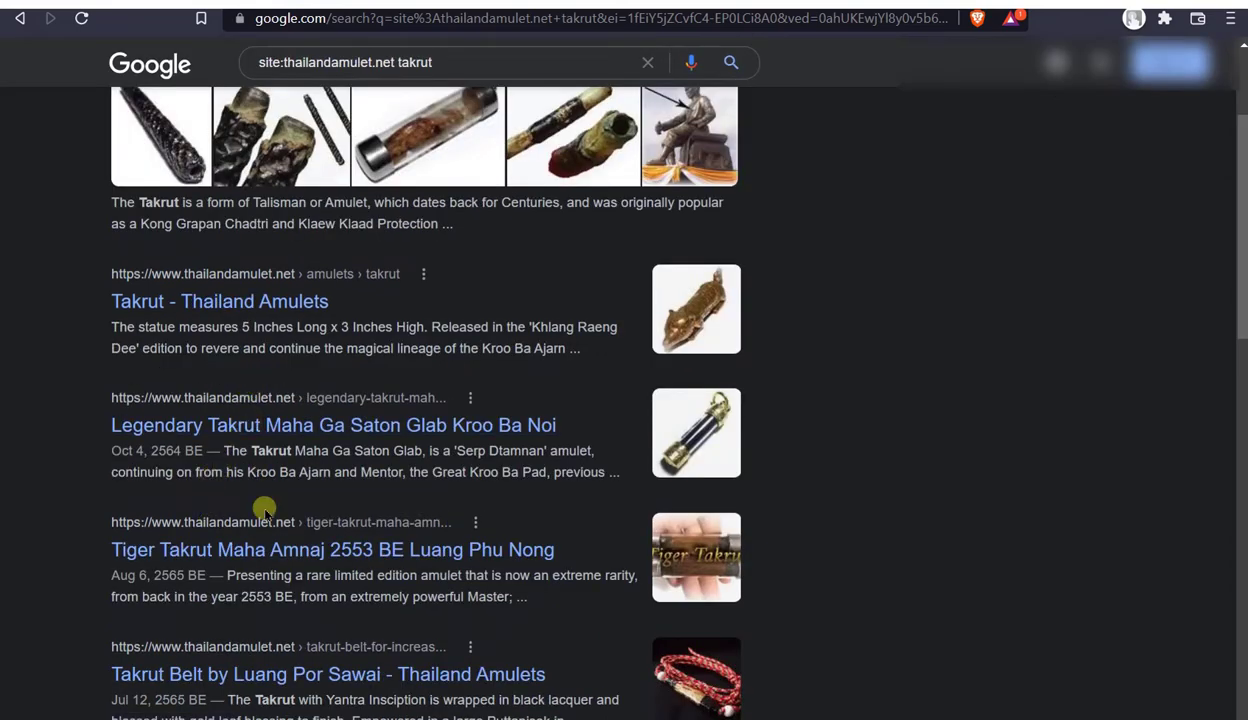
pyautogui.scroll(-2, 284, 556)
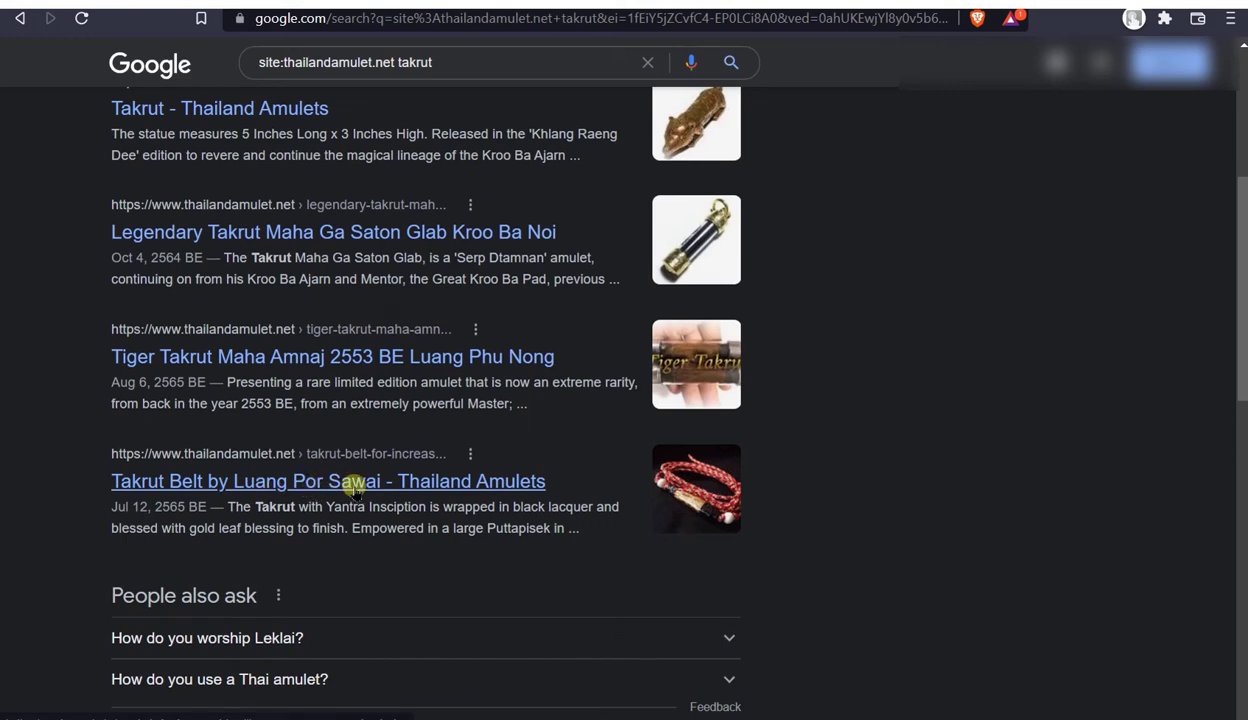
pyautogui.scroll(-2, 480, 550)
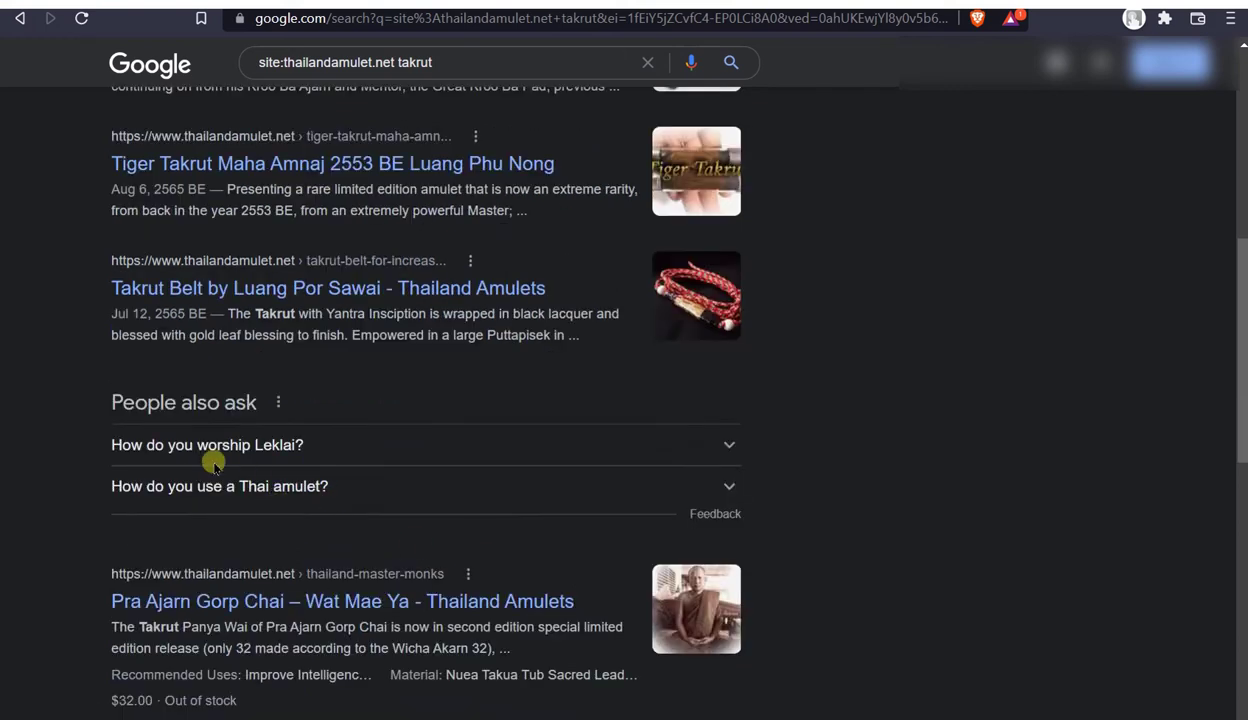
pyautogui.click(370, 446)
pyautogui.scroll(-2, 351, 600)
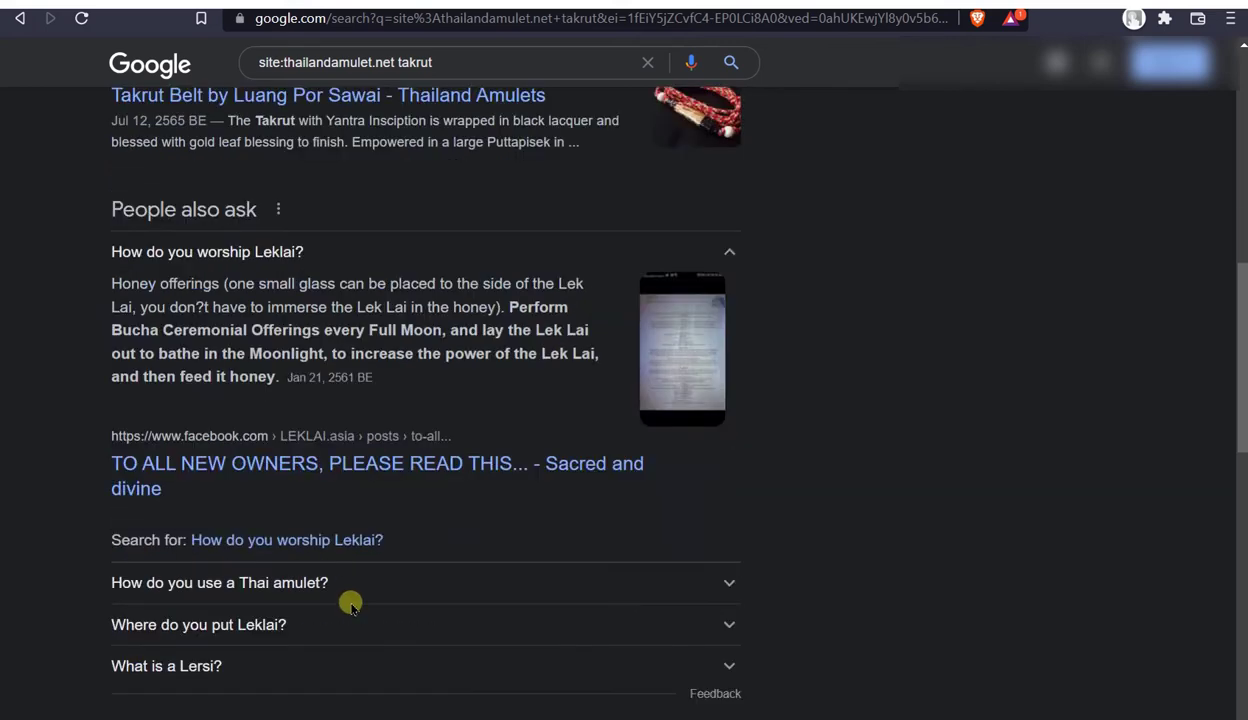
pyautogui.click(389, 238)
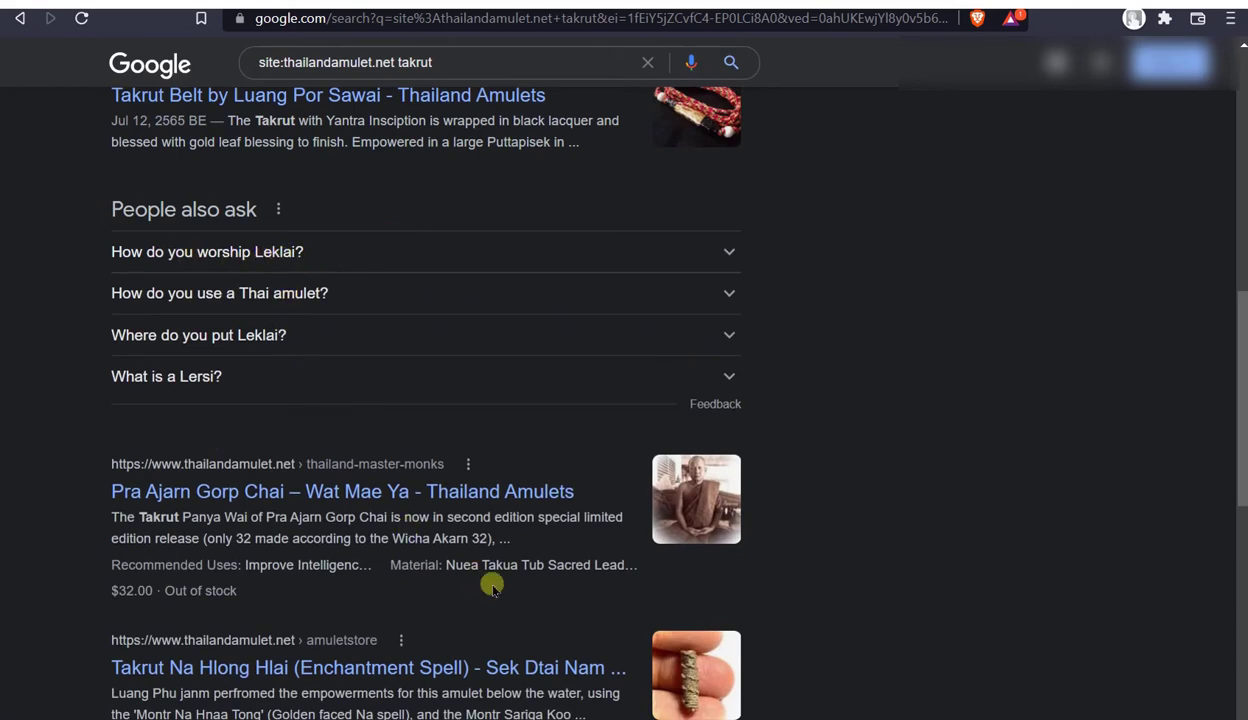
pyautogui.scroll(-2, 493, 577)
pyautogui.scroll(-2, 490, 566)
pyautogui.scroll(10, 476, 555)
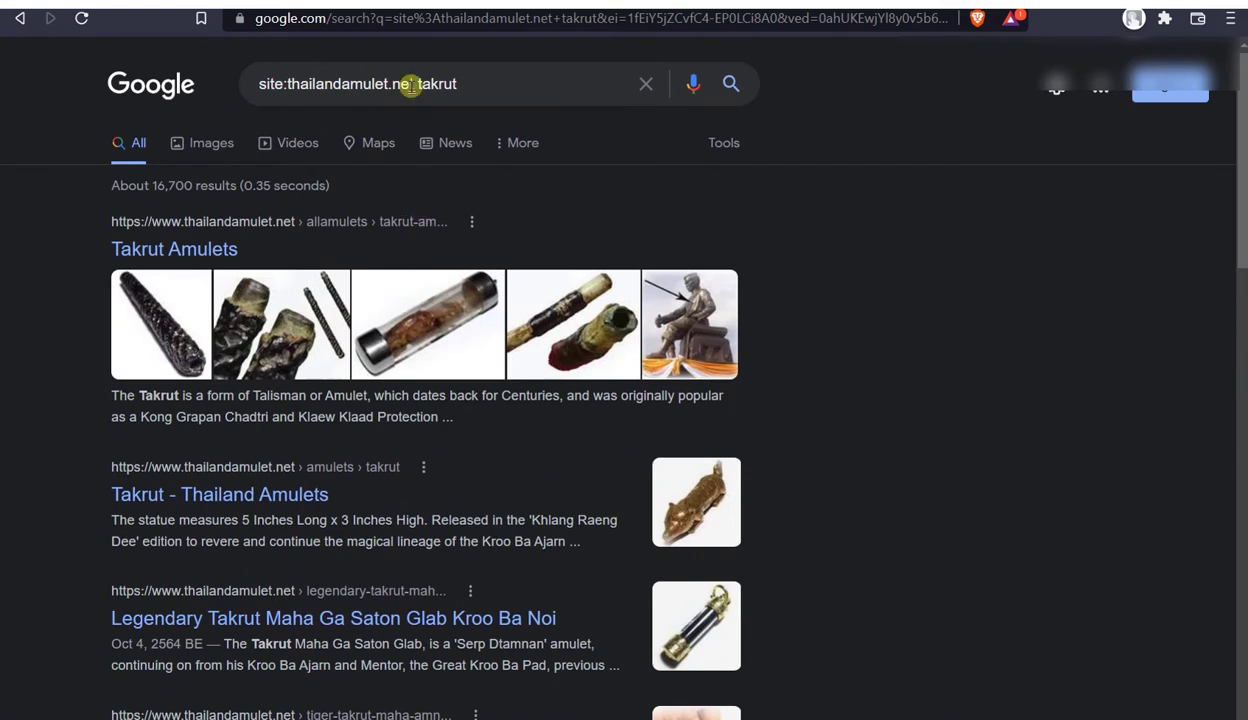
# - Replace "takrut" with "khiaw" in the thailandamulet.net site search and look through the product listings it returns
pyautogui.moveTo(417, 83); pyautogui.dragTo(541, 91)
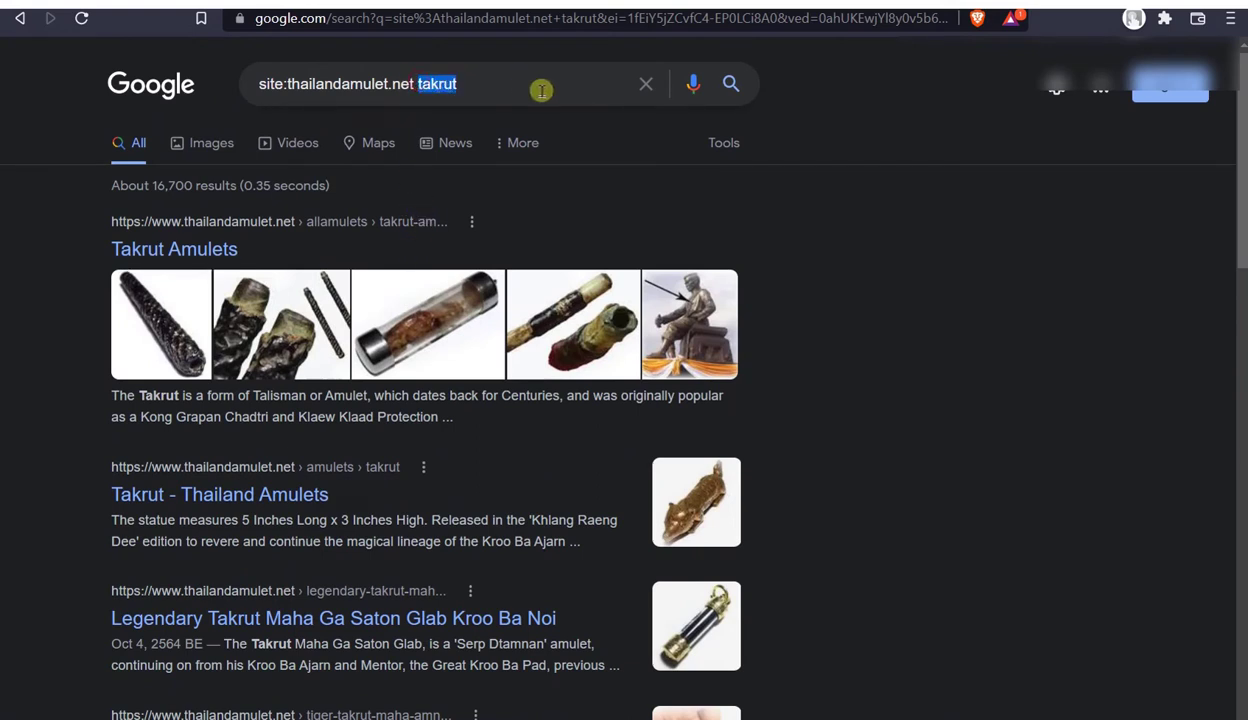
pyautogui.write('khi')
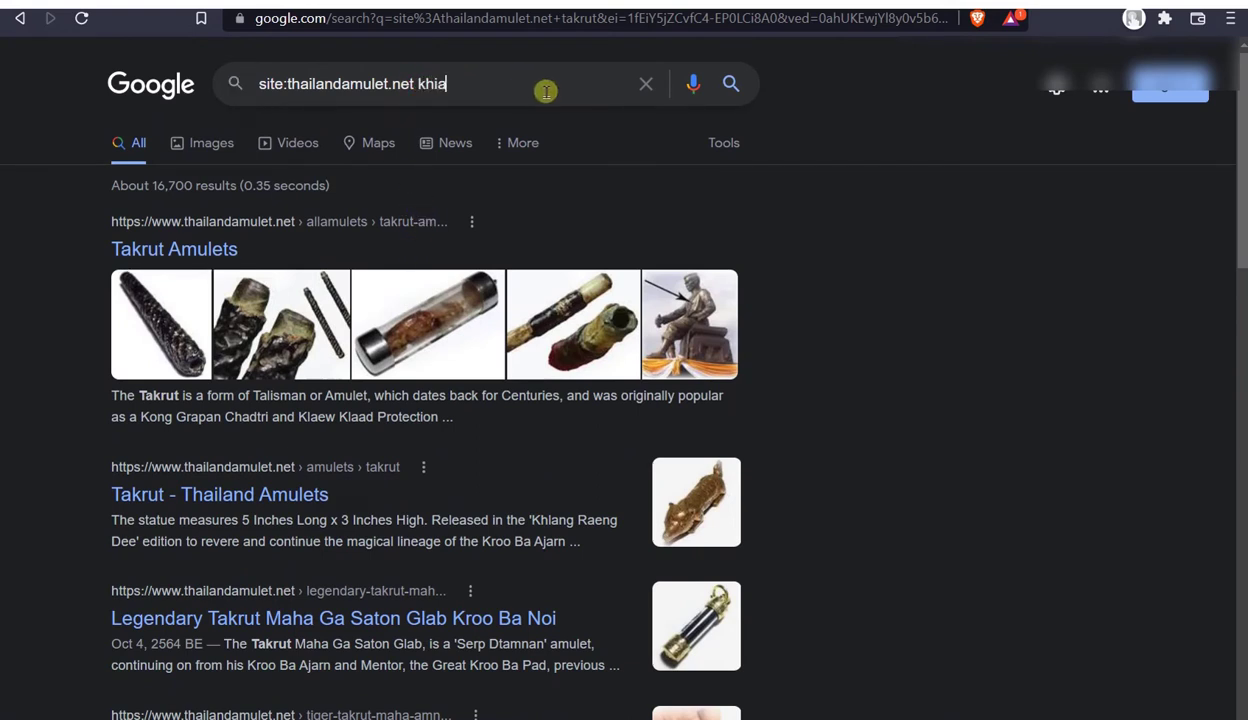
pyautogui.write('aw')
pyautogui.press('Return')
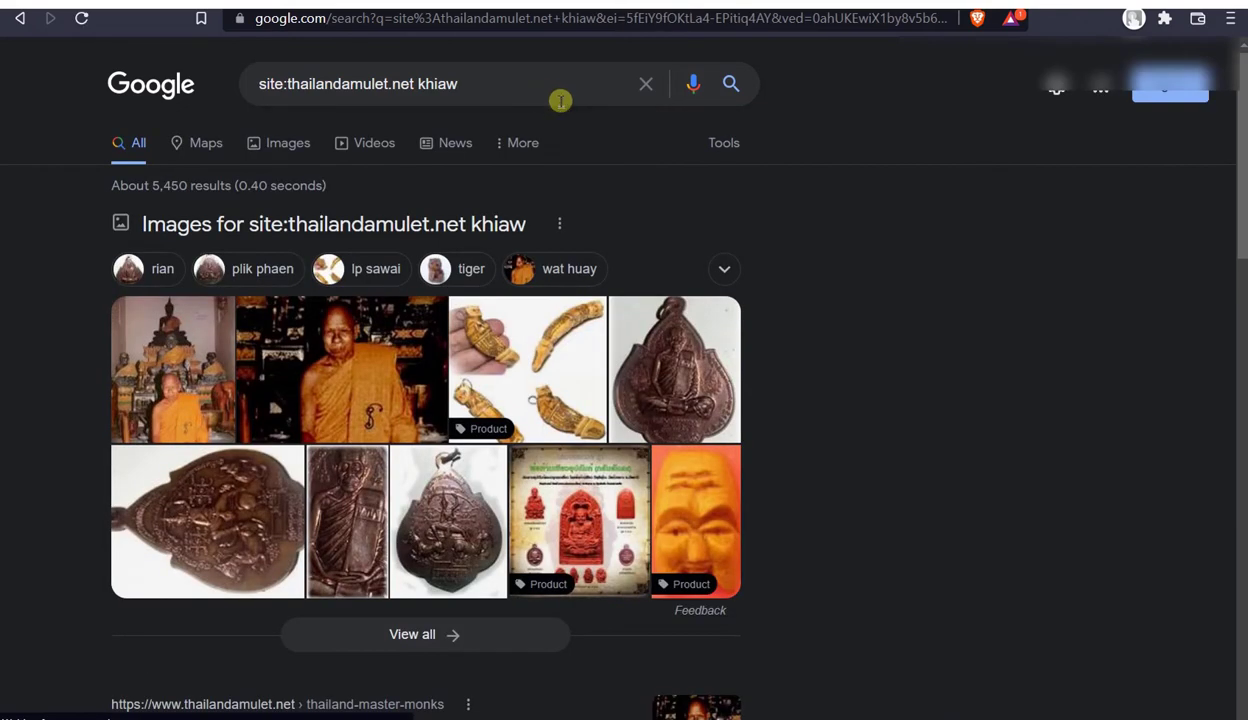
pyautogui.scroll(-4, 880, 343)
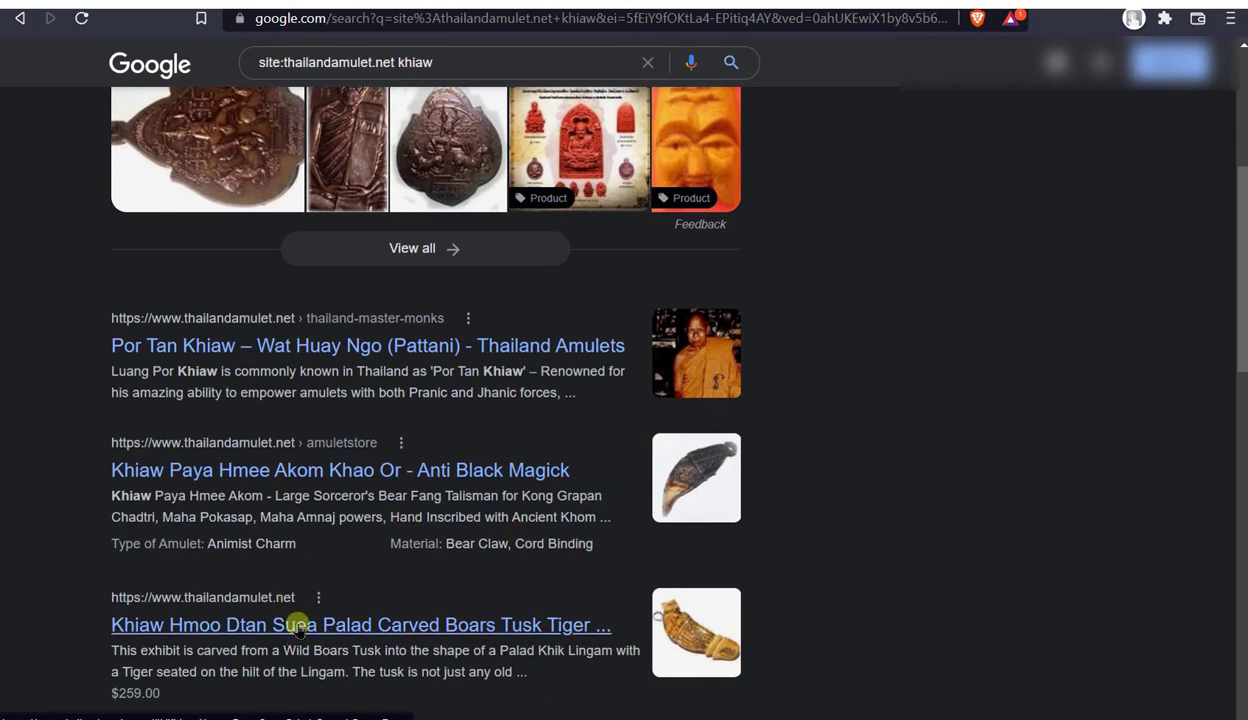
pyautogui.scroll(-4, 298, 627)
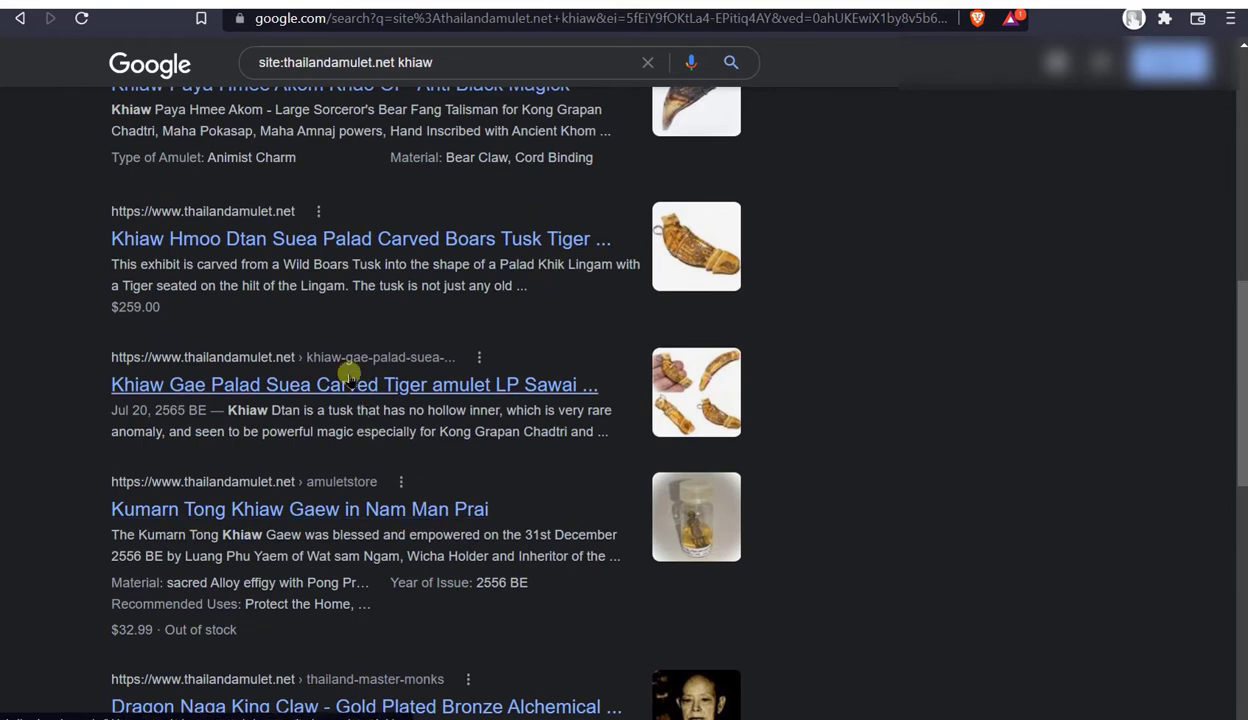
pyautogui.scroll(8, 348, 375)
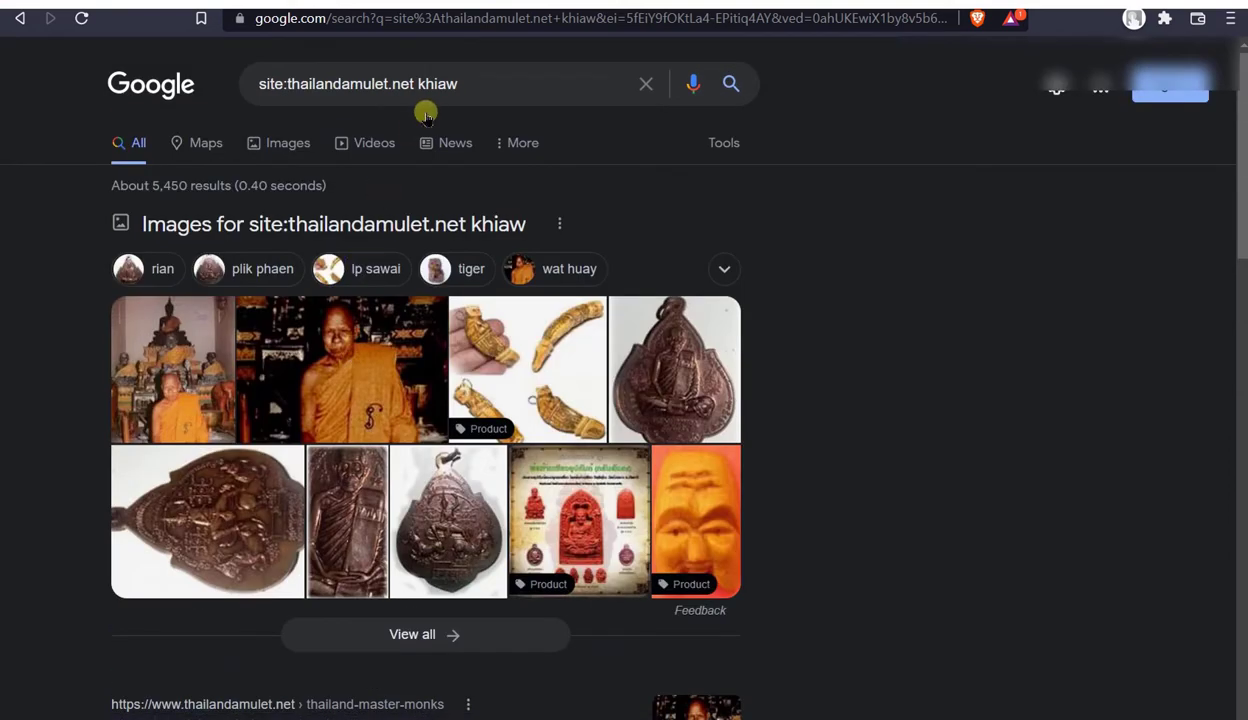
# - Narrow the search to "site:thailandamulet.net khiaw hmoo" and open the Khiaw Hmoo Dtan Gae Suea Wild Boar Tusk result
pyautogui.click(486, 85)
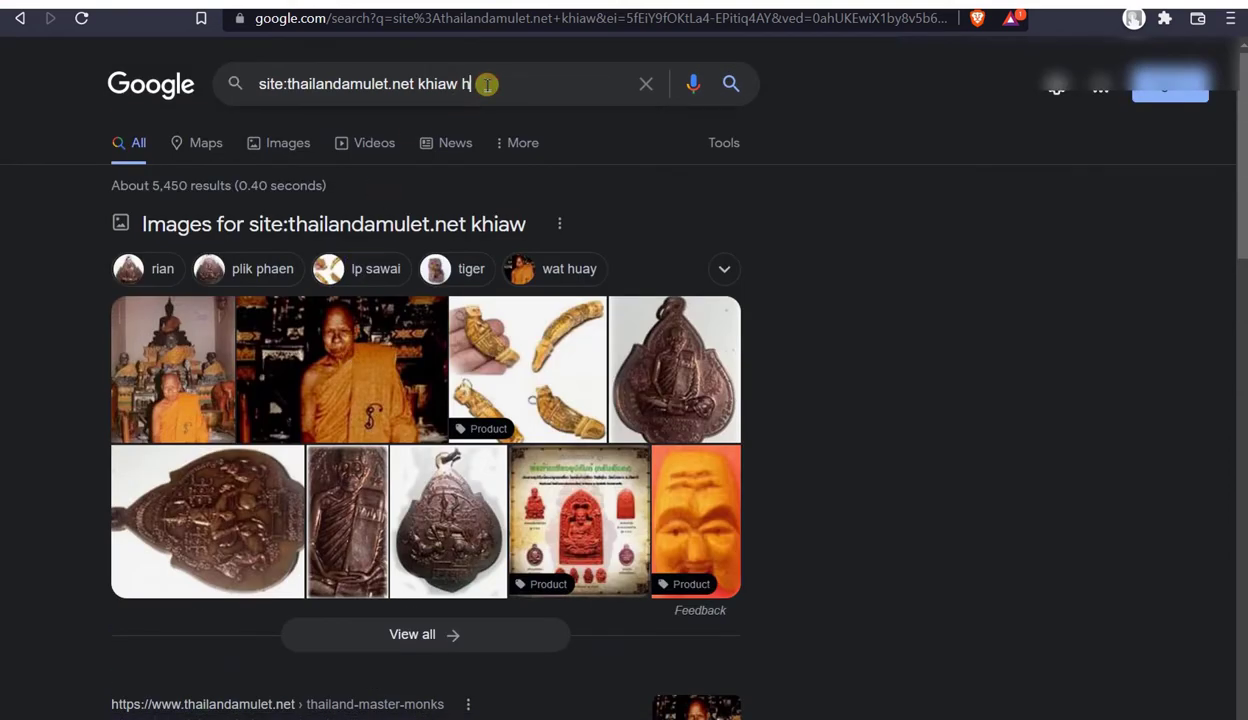
pyautogui.write('hmoo')
pyautogui.press('Return')
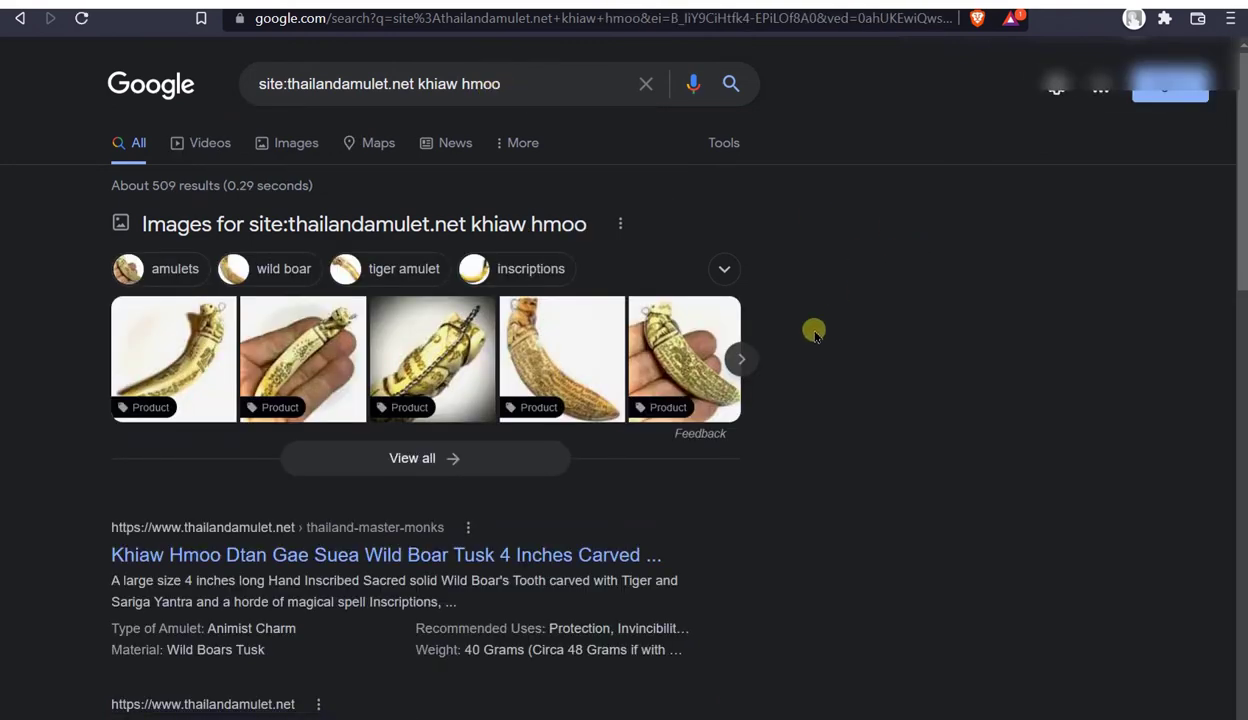
pyautogui.click(314, 558)
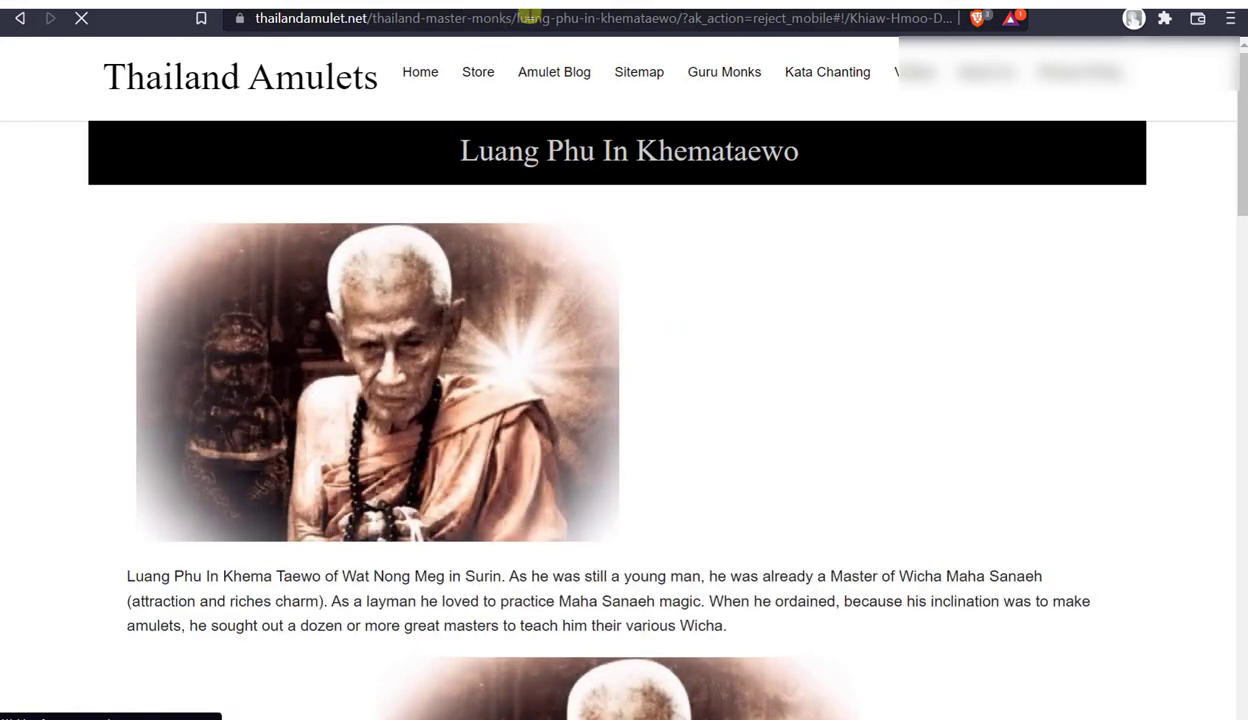
# - Highlight the individual monk's page segment and the thailand-master-monks segment in the opened page's web address
pyautogui.moveTo(512, 18); pyautogui.dragTo(684, 18)
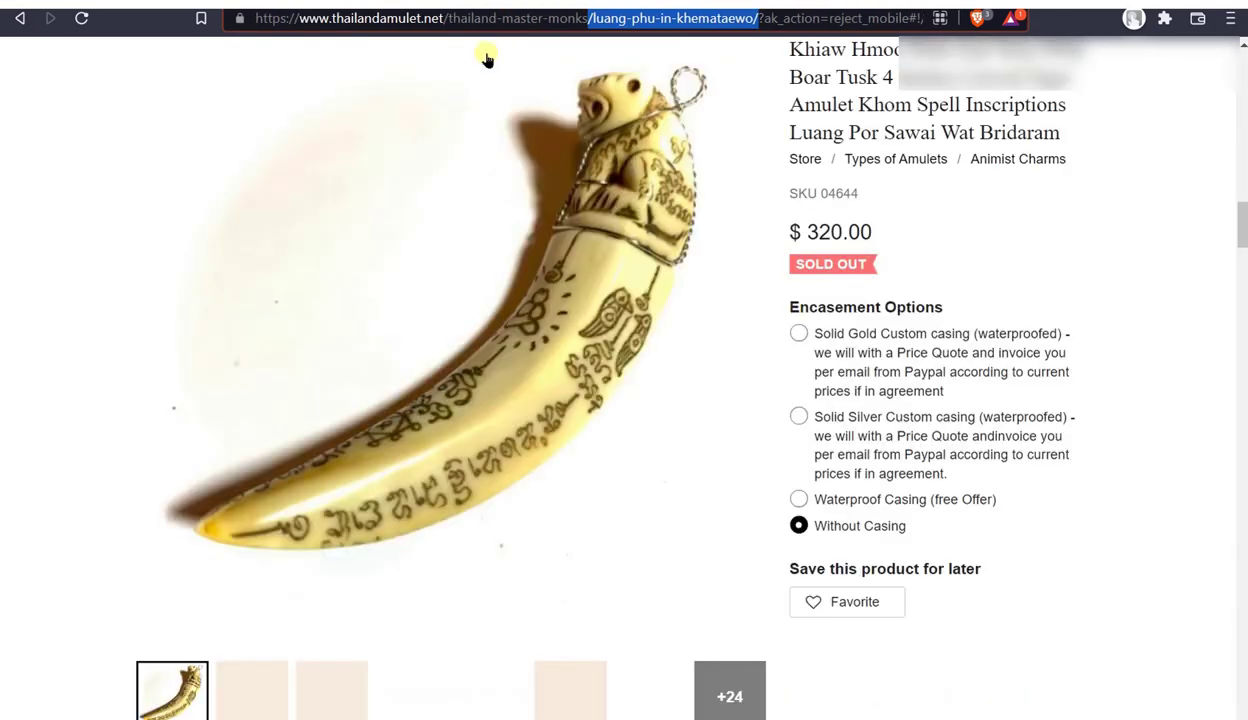
pyautogui.moveTo(447, 18); pyautogui.dragTo(589, 18)
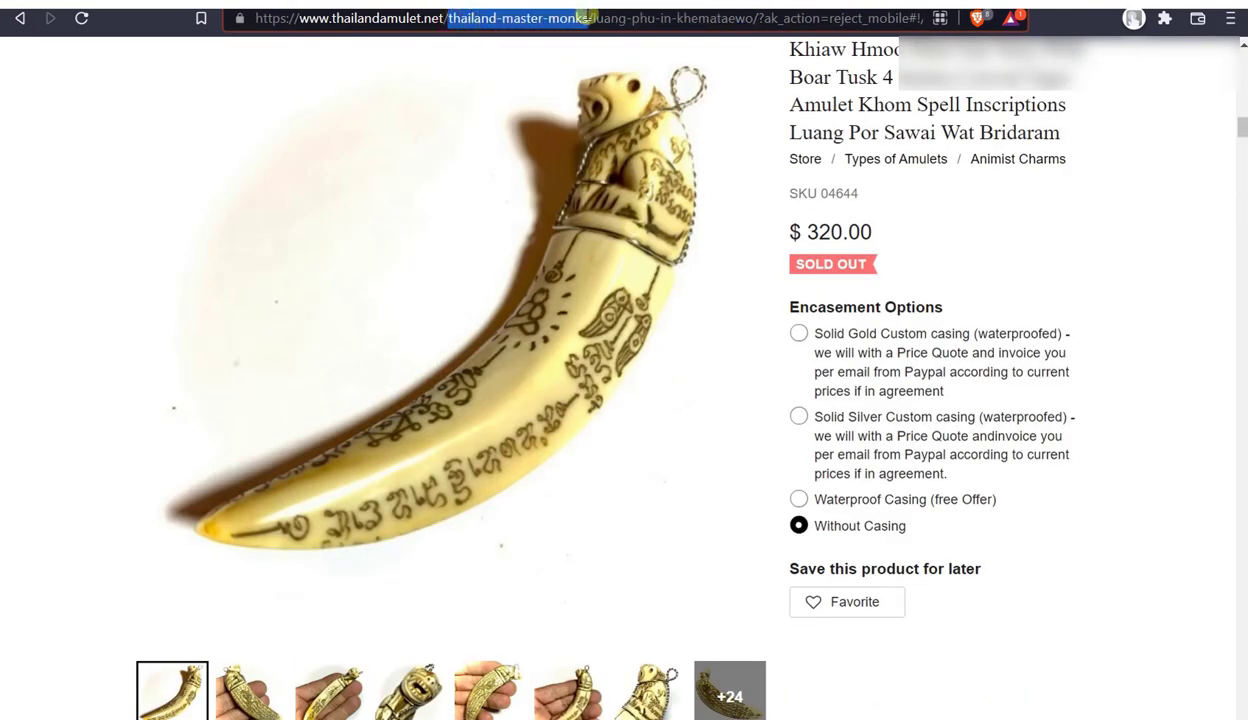
pyautogui.click(645, 18)
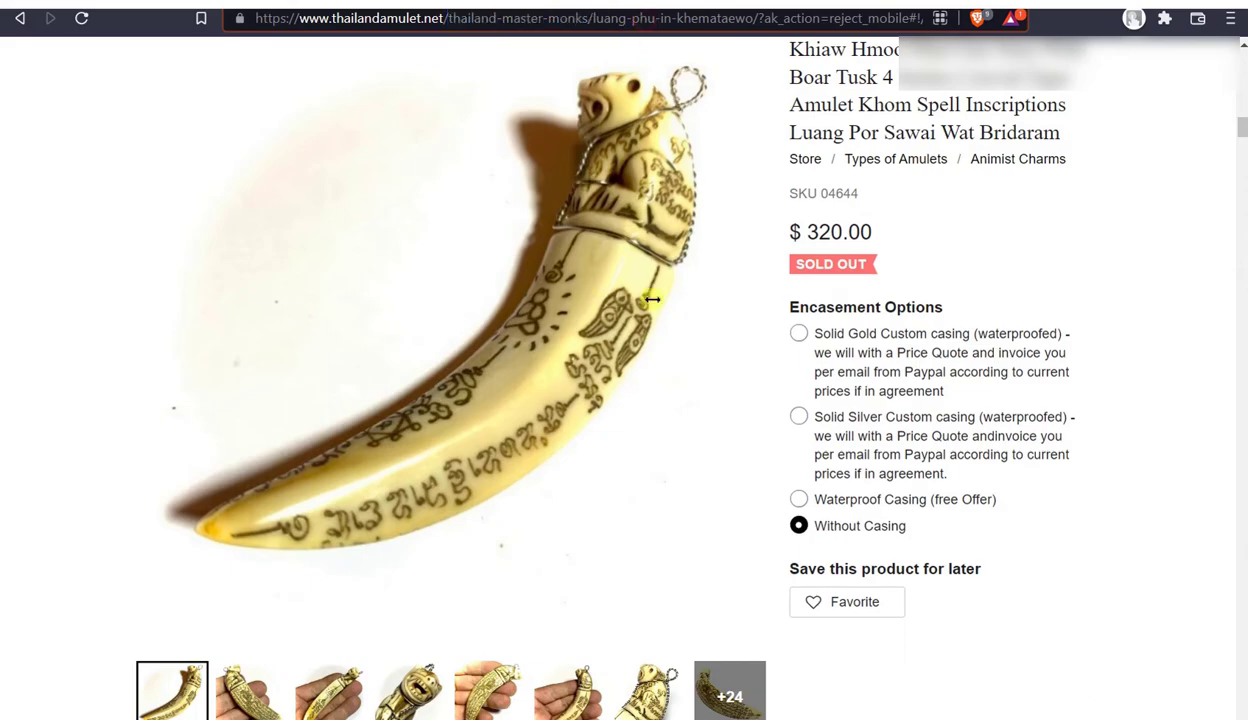
# - Examine the boar tusk amulet's long description and photos on the monk's page, down to the related products
pyautogui.scroll(-9, 850, 354)
pyautogui.scroll(-15, 852, 354)
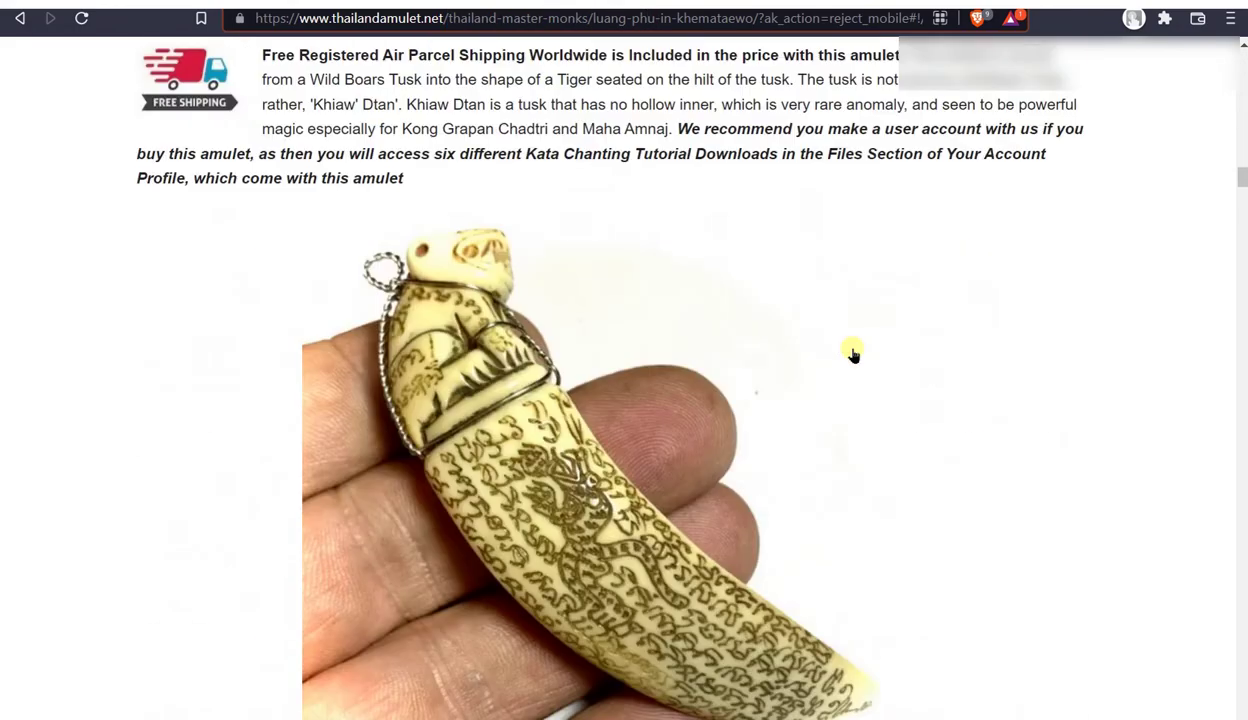
pyautogui.scroll(-5, 853, 352)
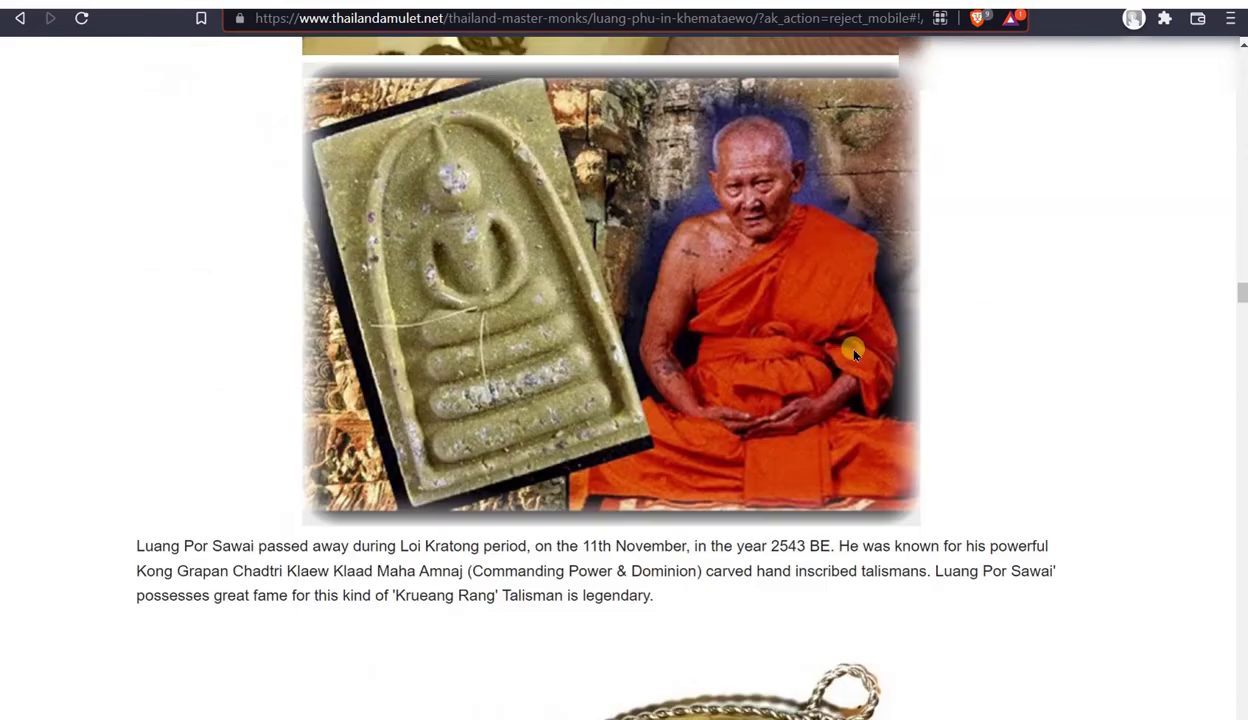
pyautogui.scroll(-20, 857, 344)
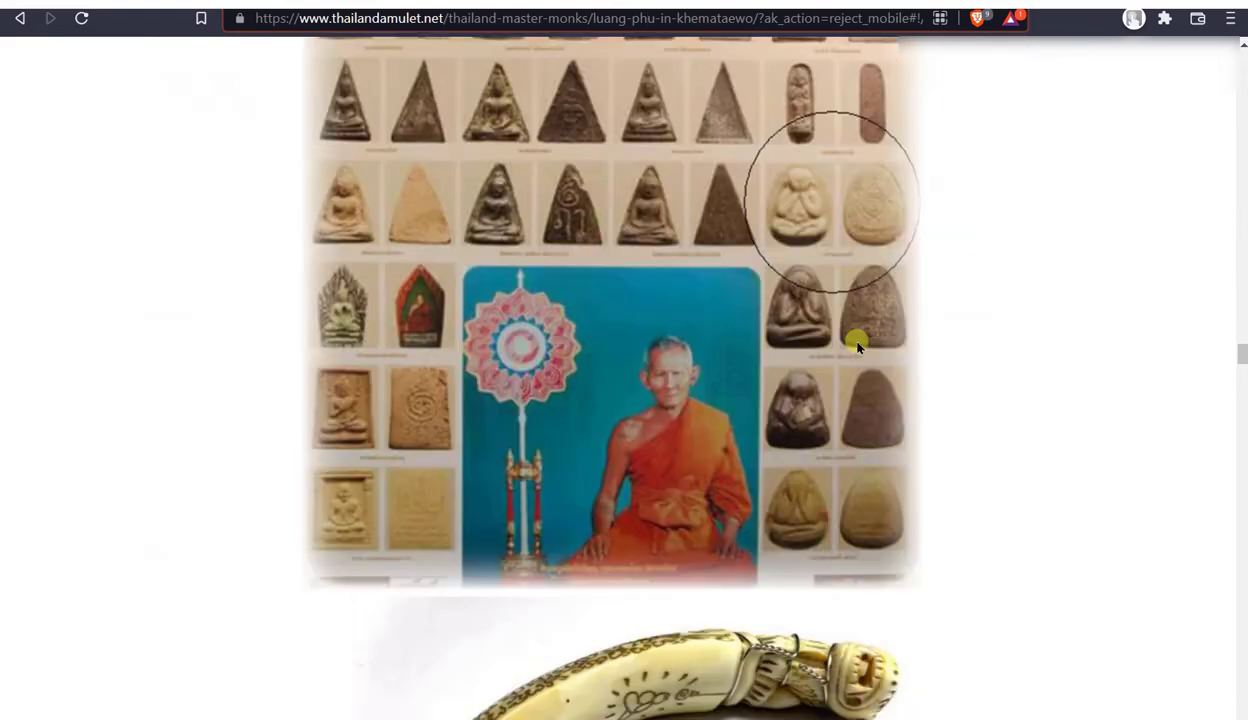
pyautogui.scroll(-20, 857, 344)
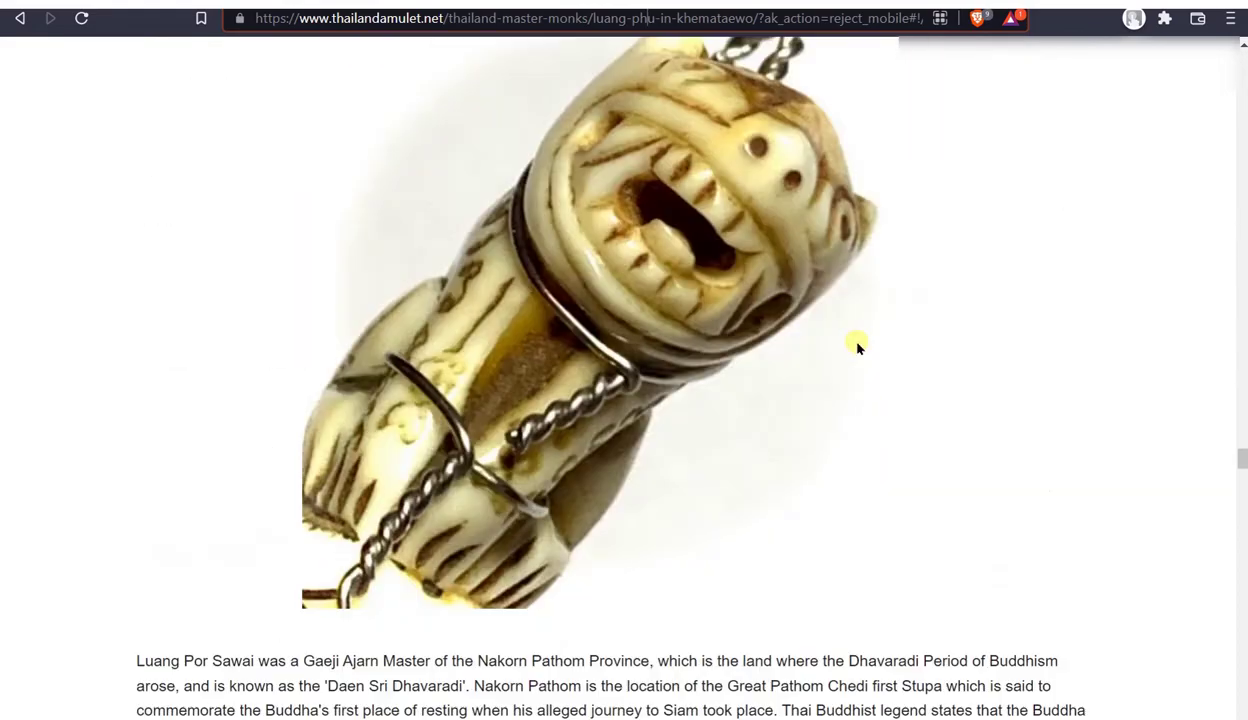
pyautogui.scroll(-5, 857, 348)
pyautogui.scroll(10, 855, 360)
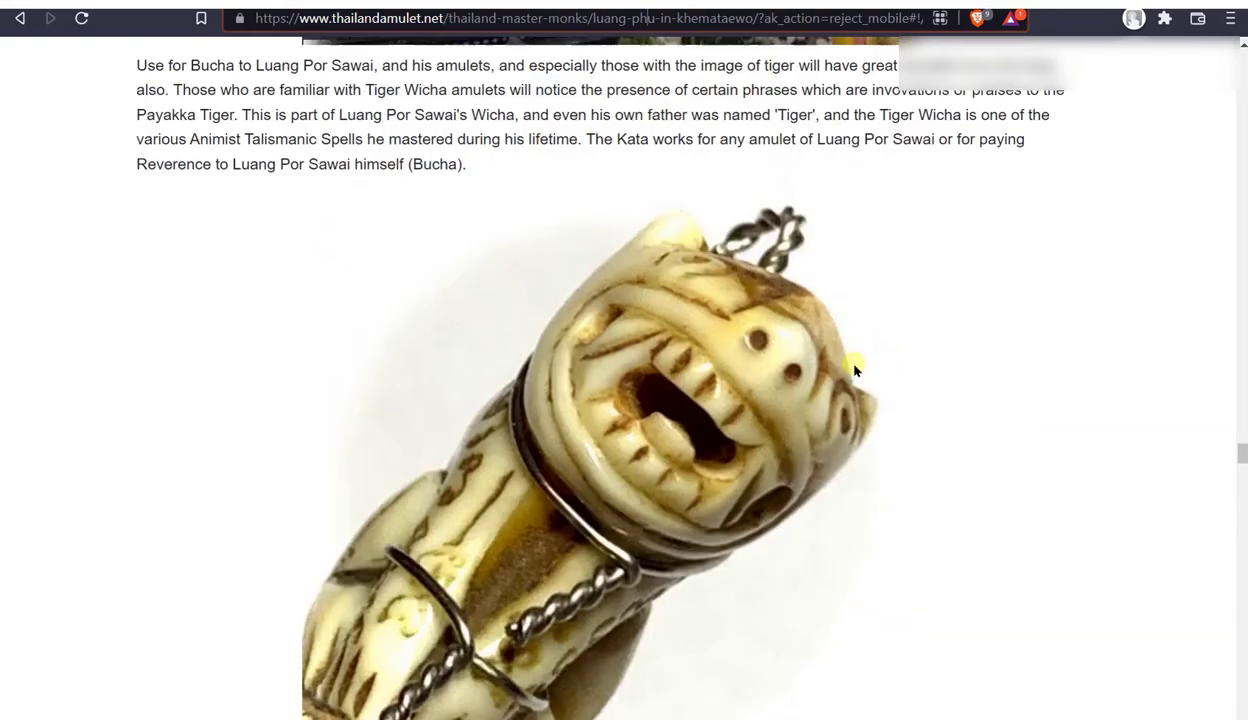
pyautogui.scroll(15, 855, 380)
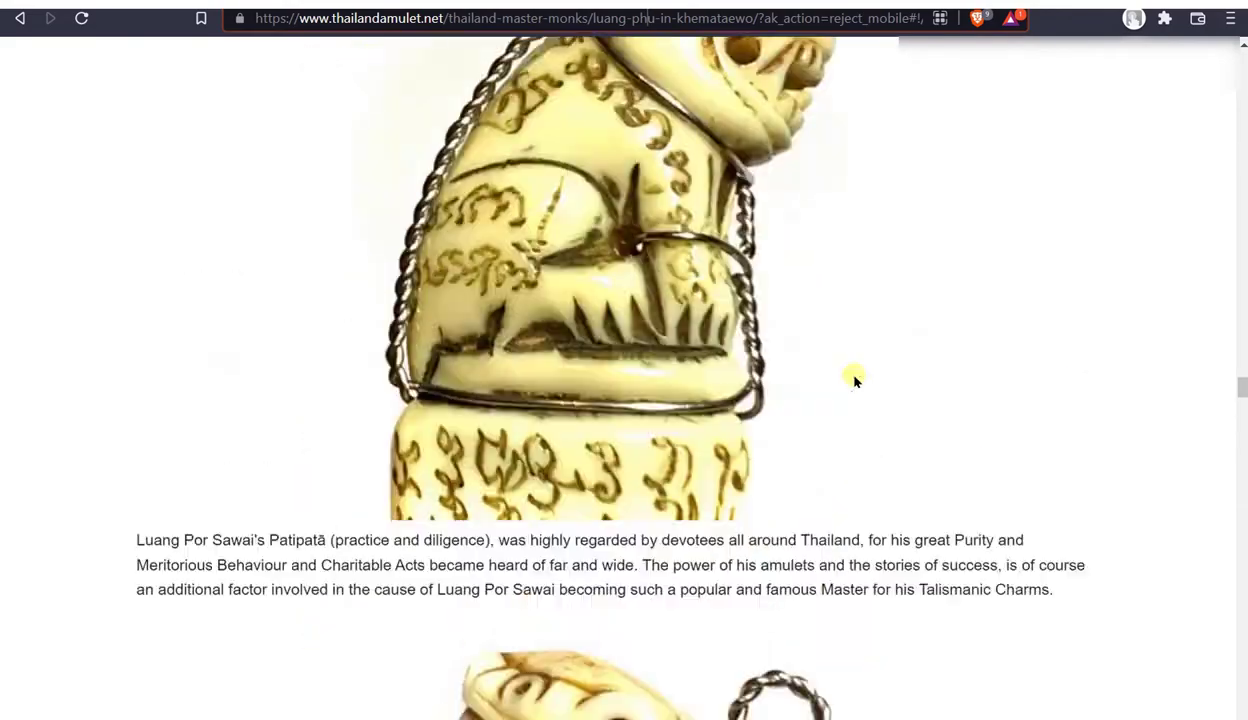
pyautogui.scroll(6, 855, 380)
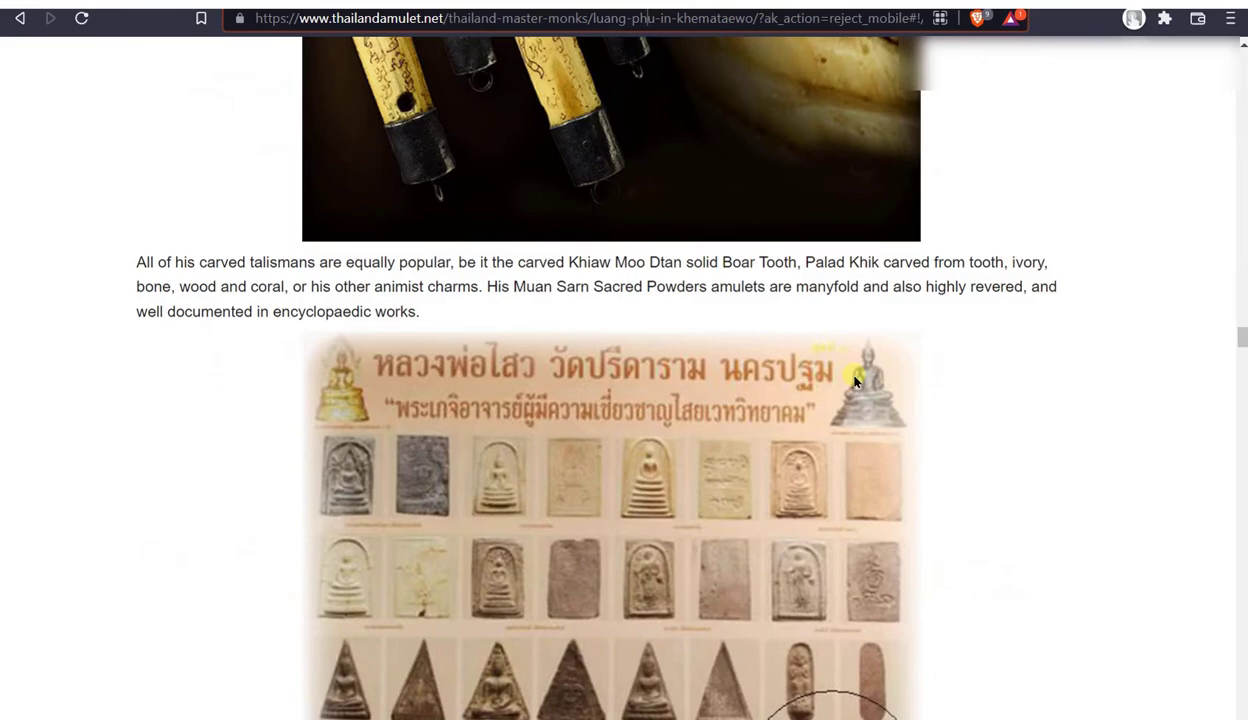
pyautogui.scroll(-20, 855, 380)
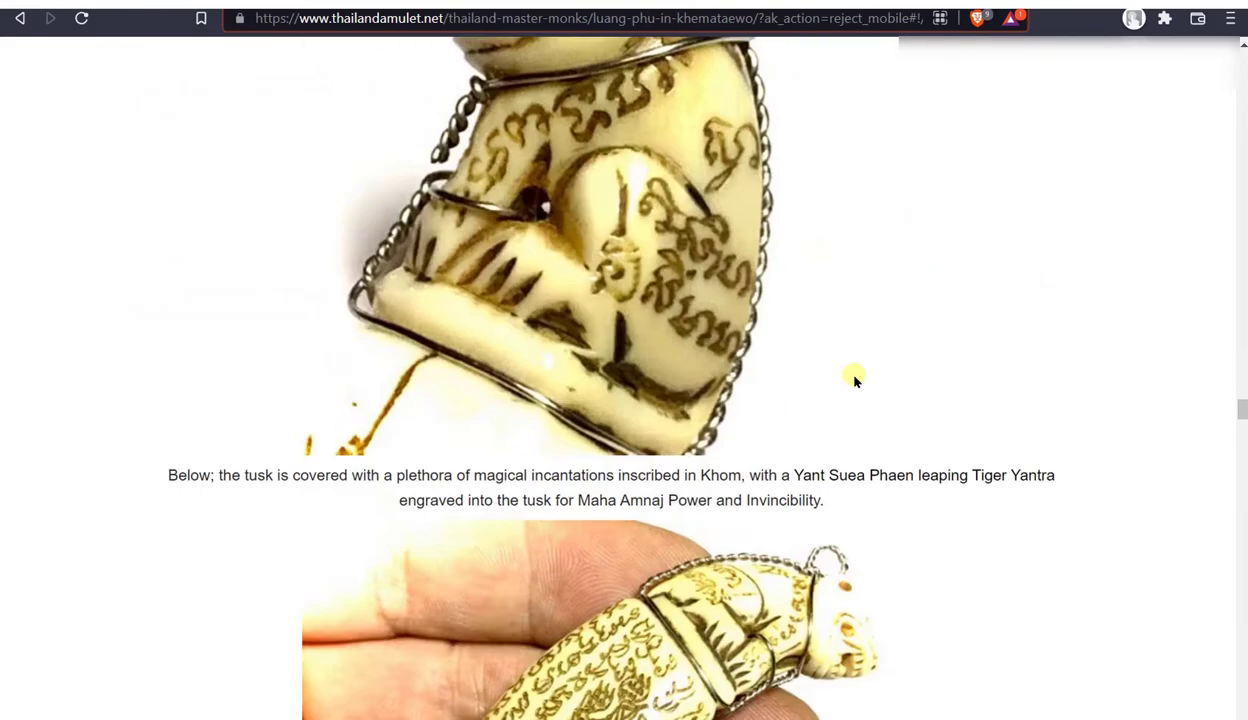
pyautogui.scroll(-20, 855, 380)
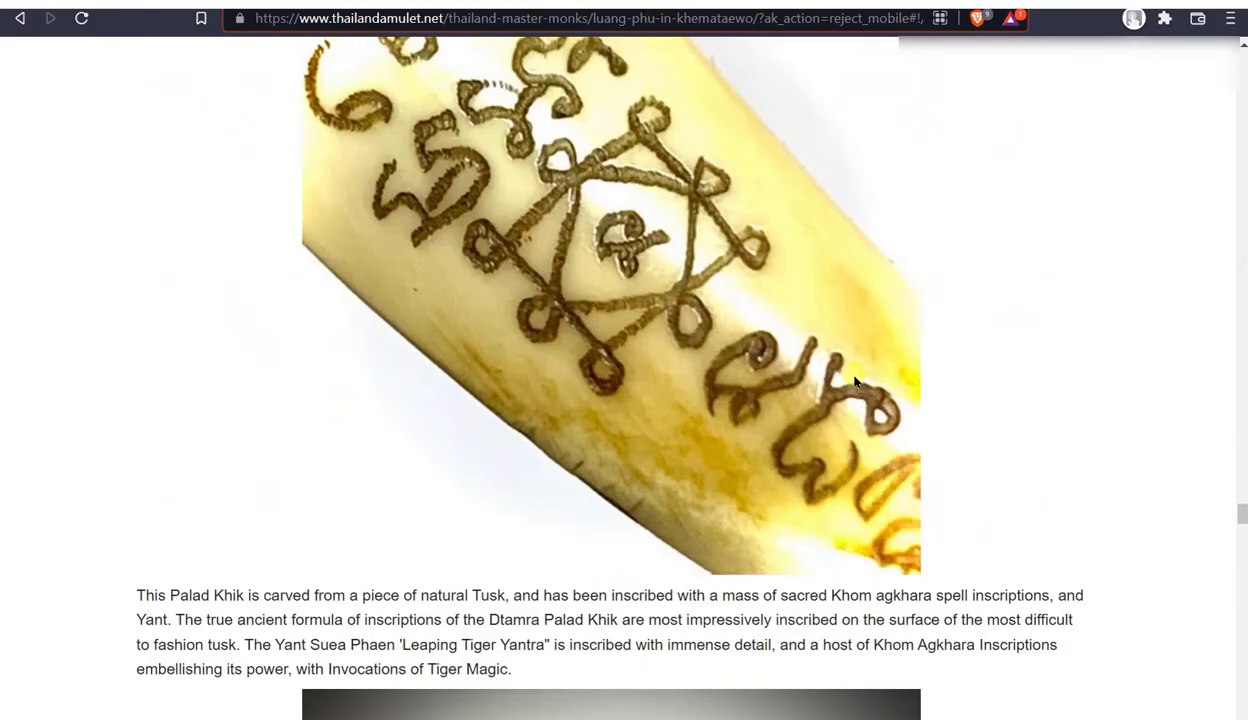
pyautogui.scroll(-20, 855, 380)
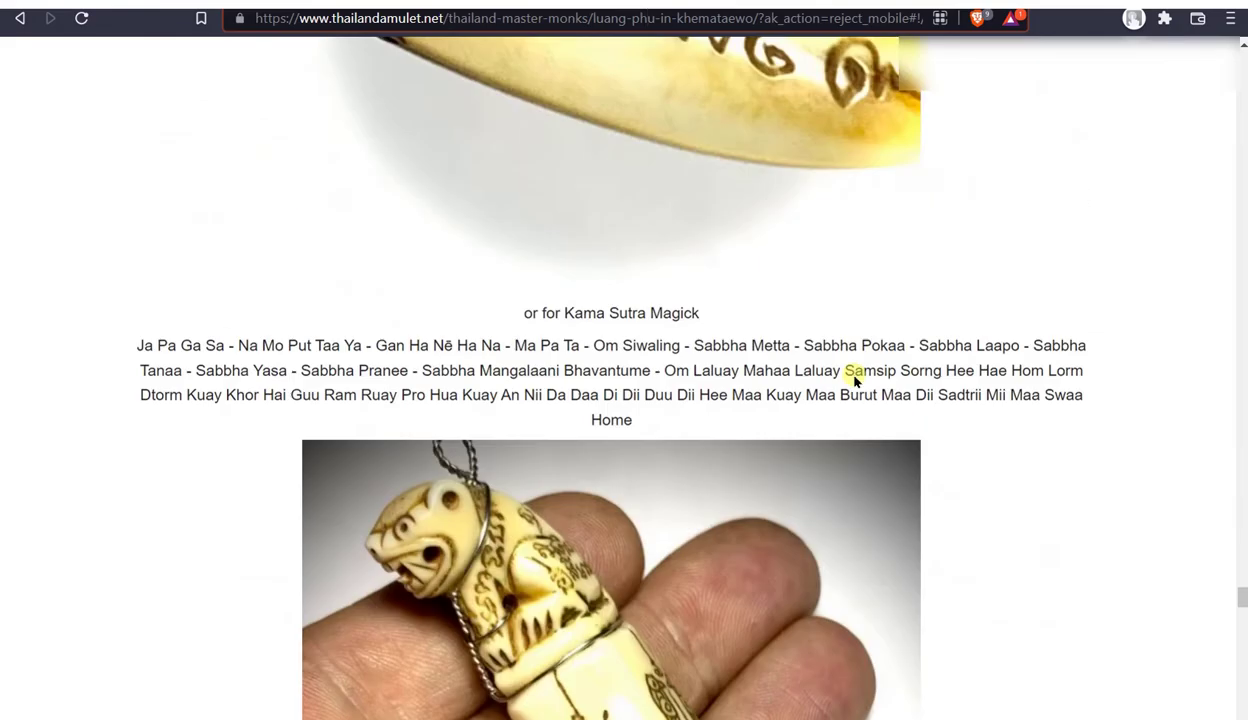
pyautogui.scroll(-2, 855, 380)
pyautogui.scroll(5, 855, 380)
pyautogui.scroll(-4, 855, 380)
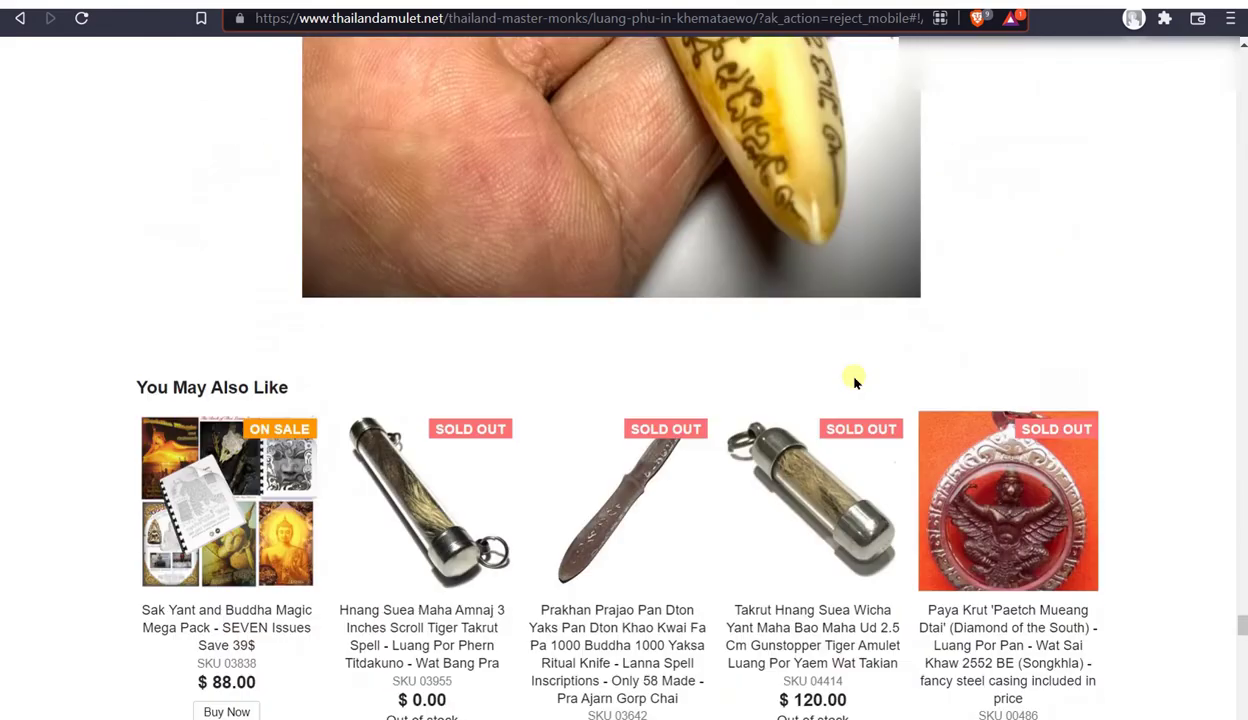
# - Browse the "You May Also Like" products, and return to the boar tusk's title and price beneath the monk's biography
pyautogui.scroll(-15, 855, 380)
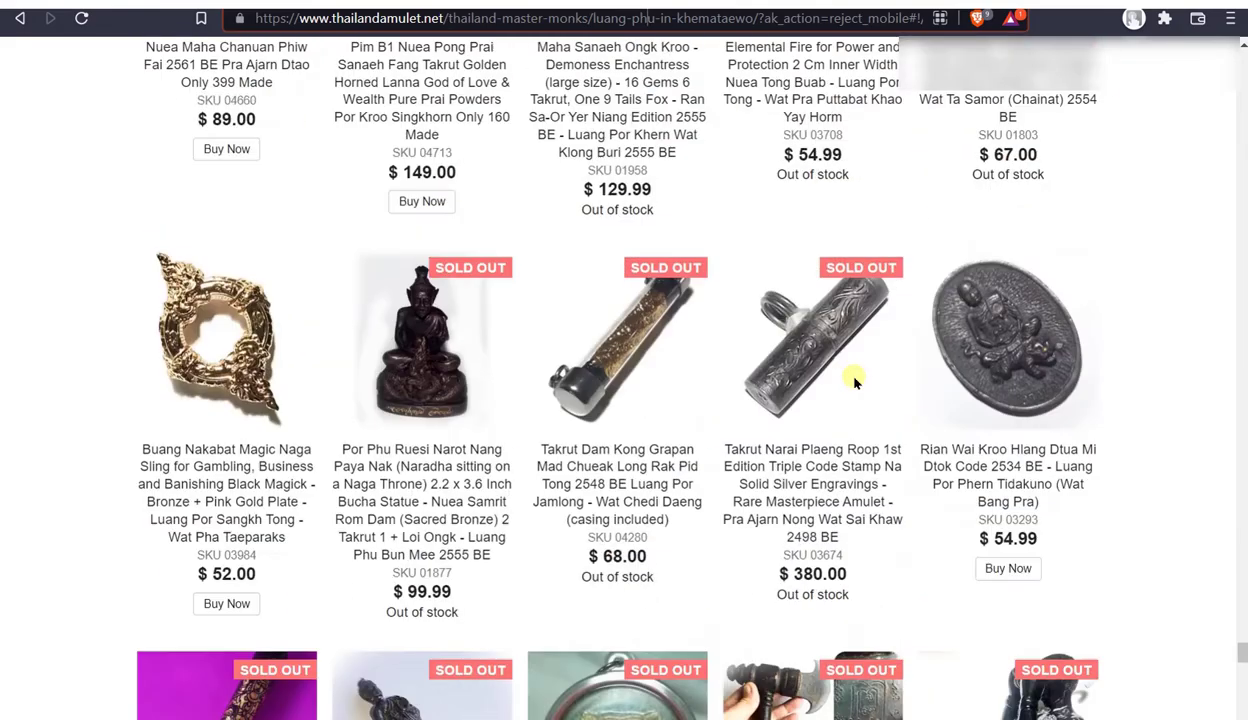
pyautogui.scroll(-5, 855, 380)
pyautogui.scroll(20, 855, 380)
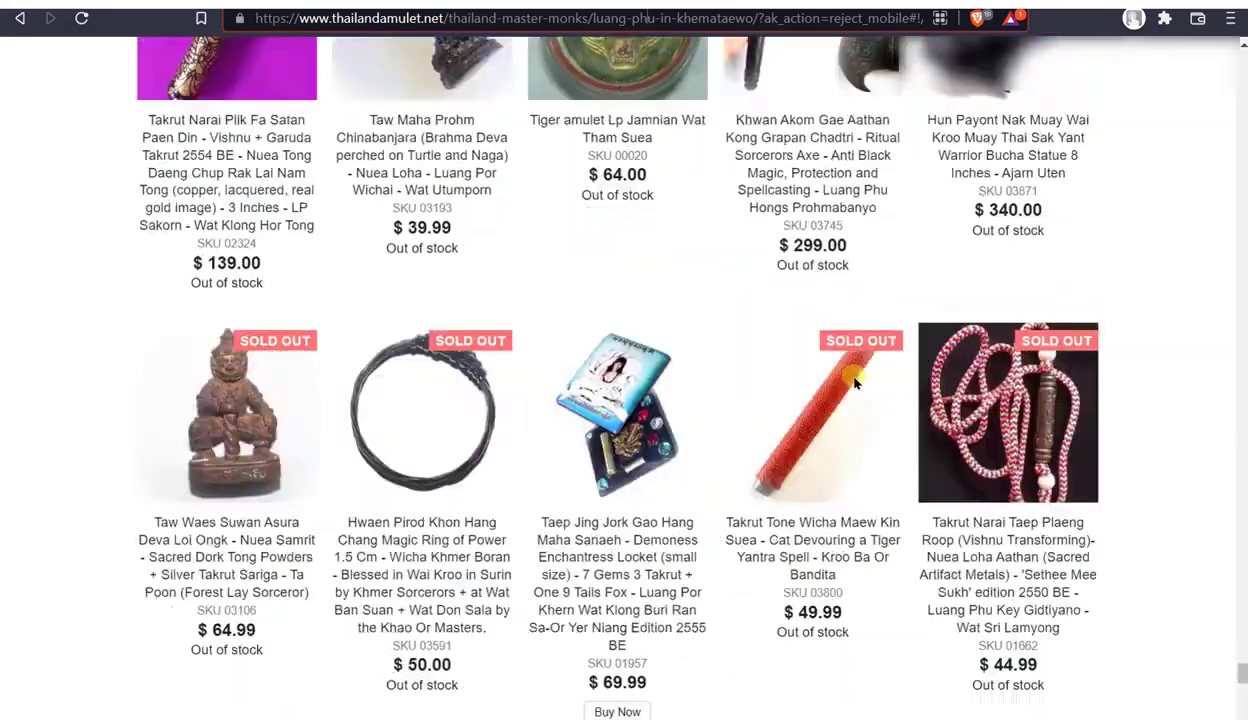
pyautogui.scroll(15, 855, 385)
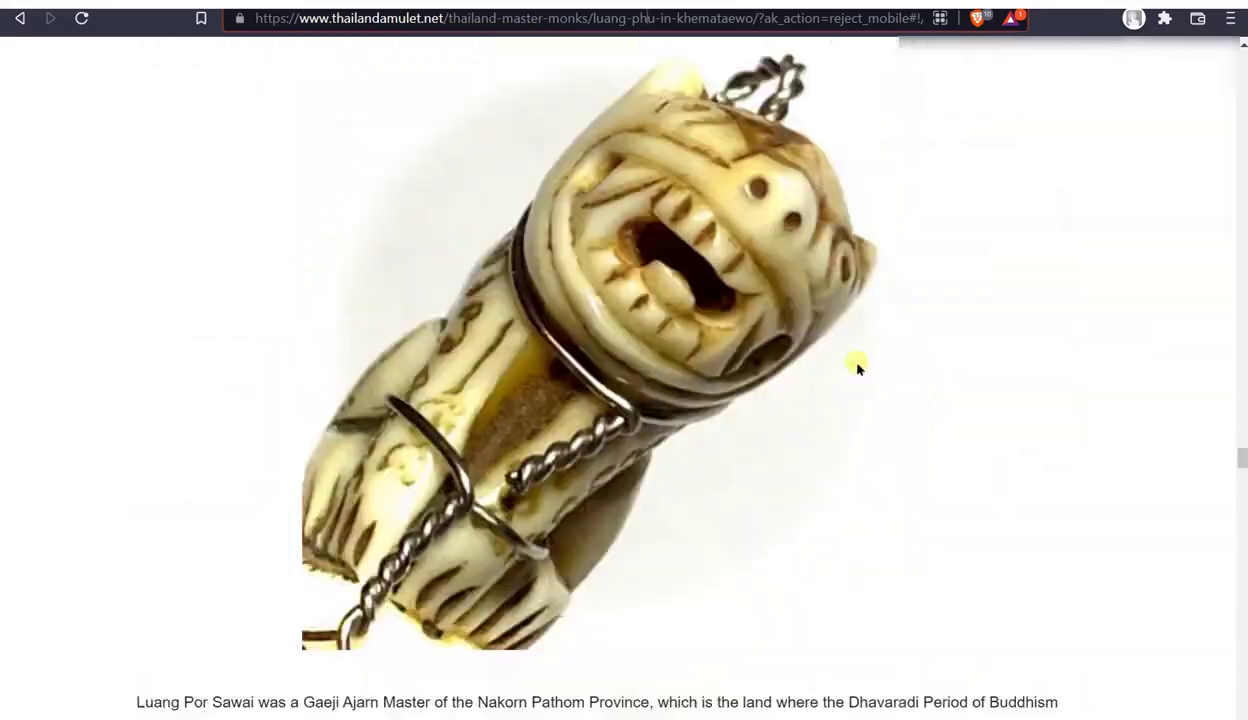
pyautogui.scroll(20, 855, 372)
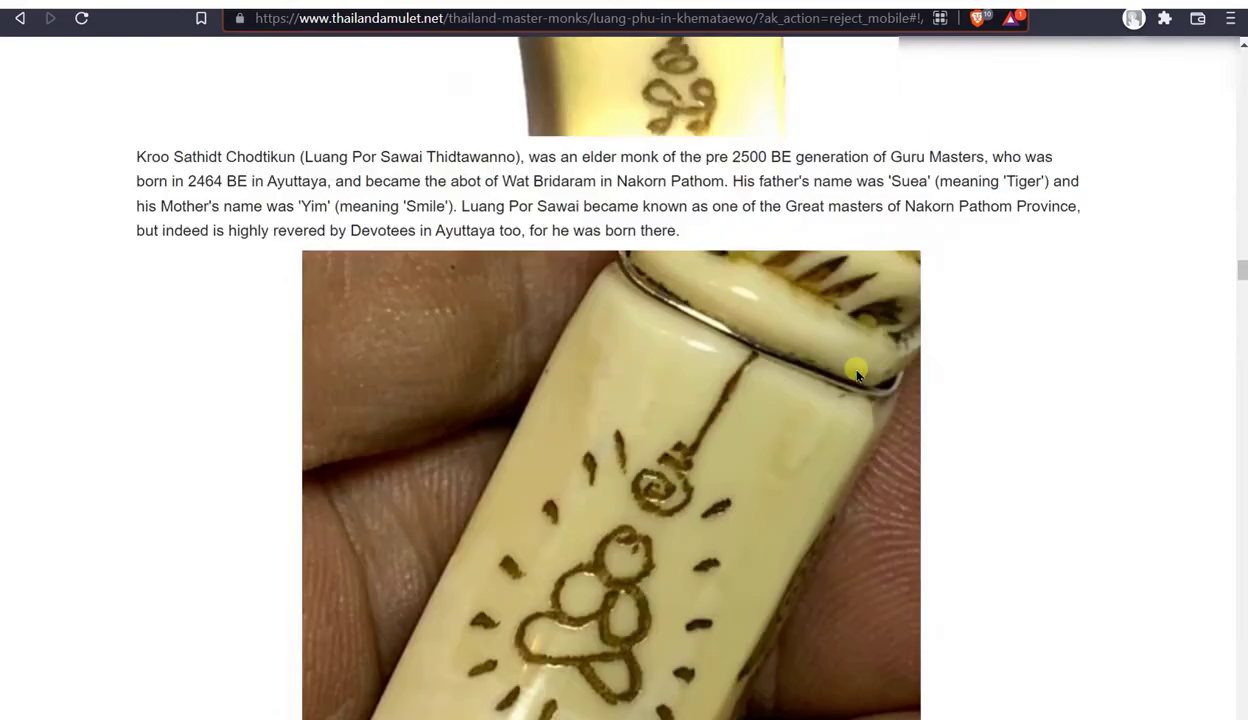
pyautogui.scroll(10, 852, 377)
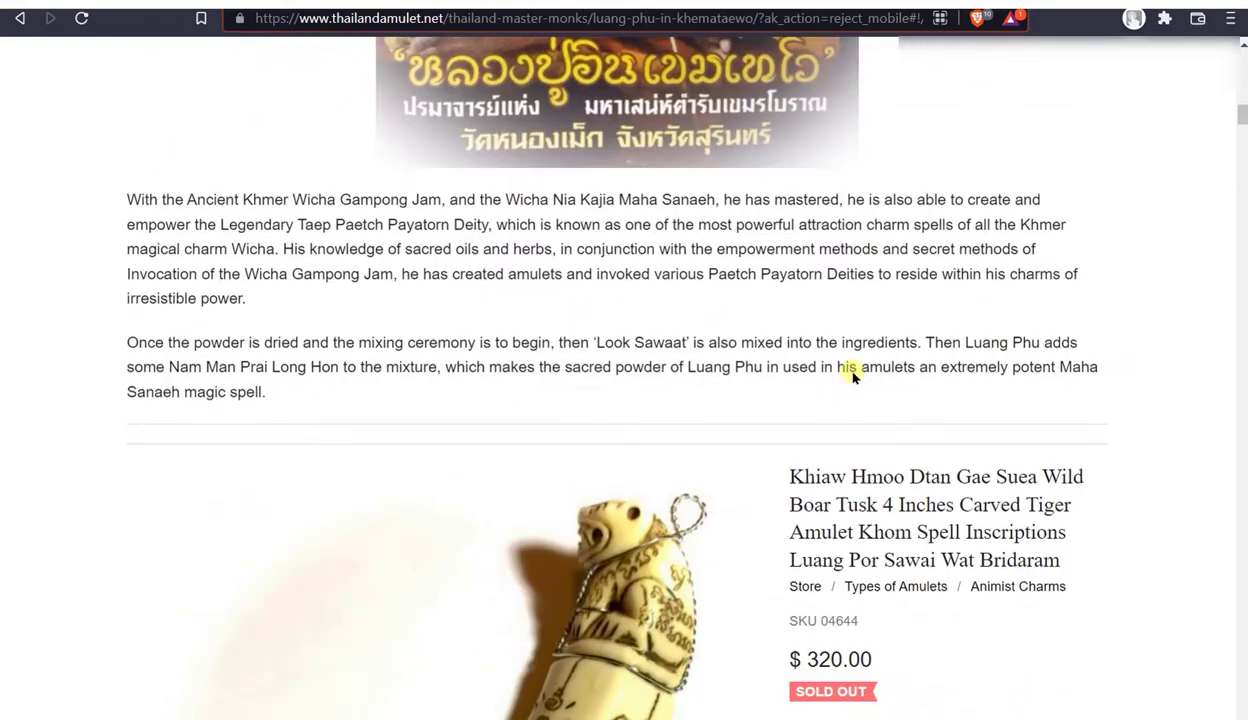
pyautogui.scroll(3, 852, 377)
pyautogui.scroll(-6, 852, 377)
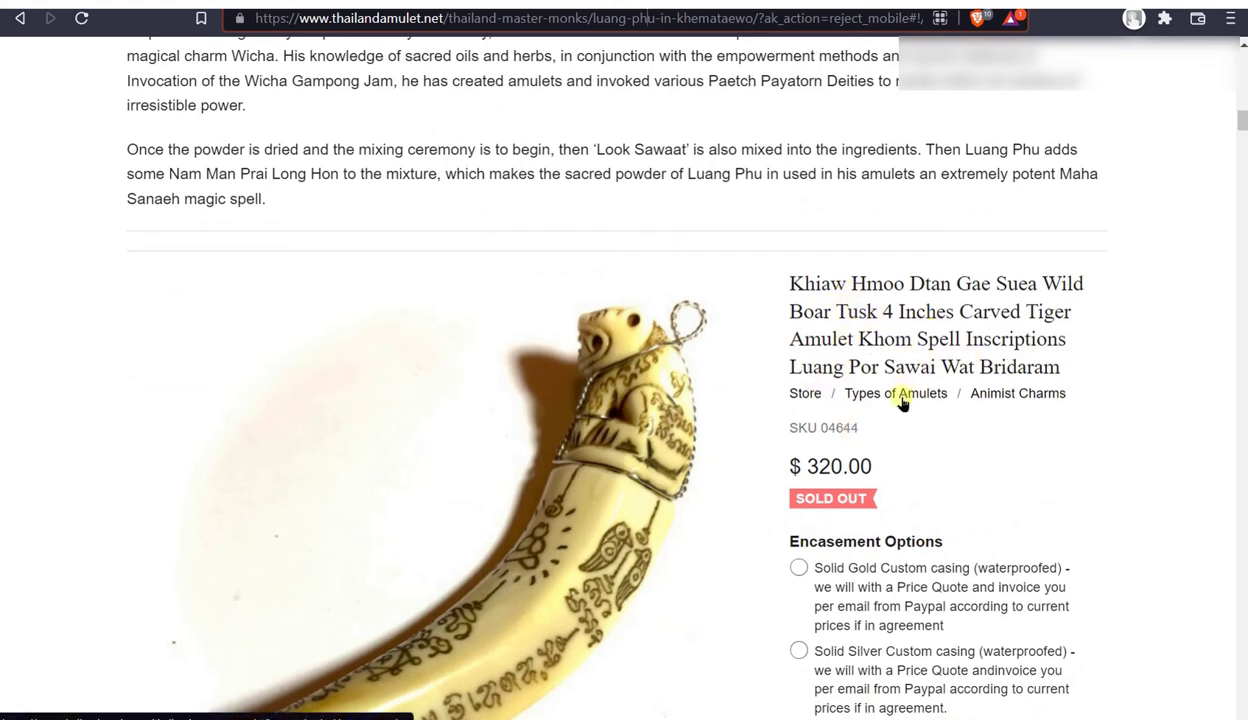
# - Return to the monk's page heading above the biography and highlight the first part of the monk's name
pyautogui.scroll(2, 903, 400)
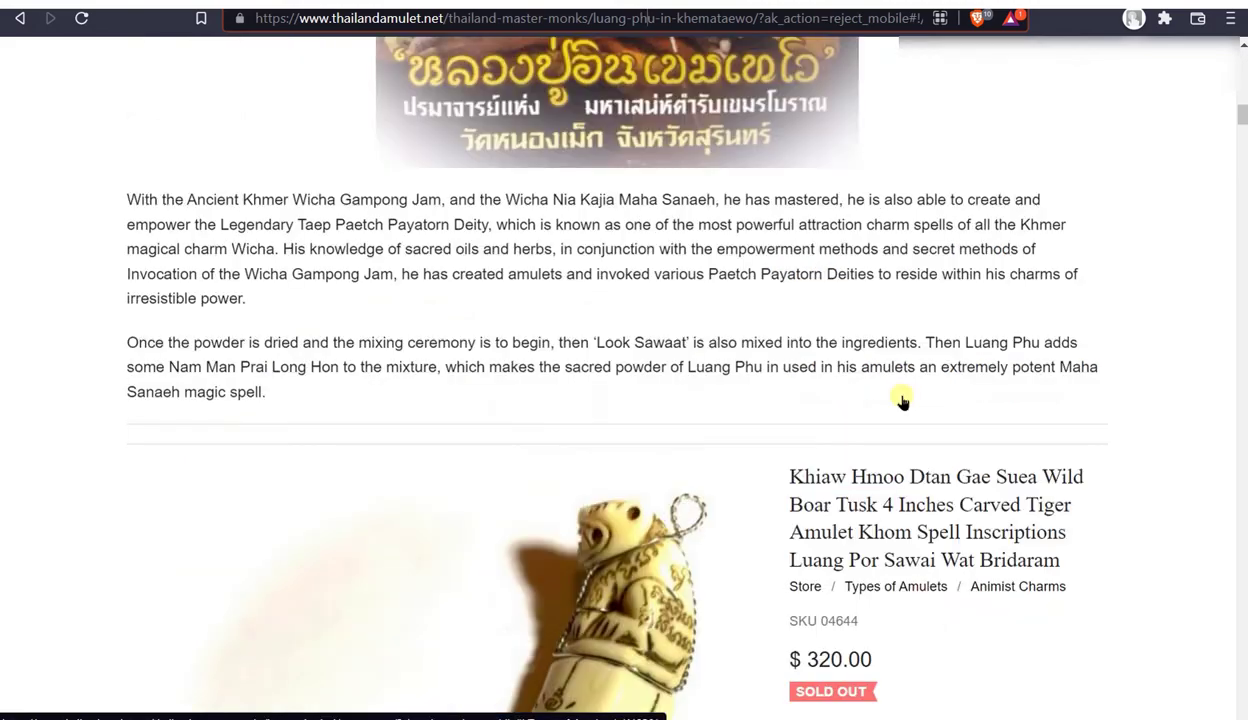
pyautogui.scroll(15, 903, 400)
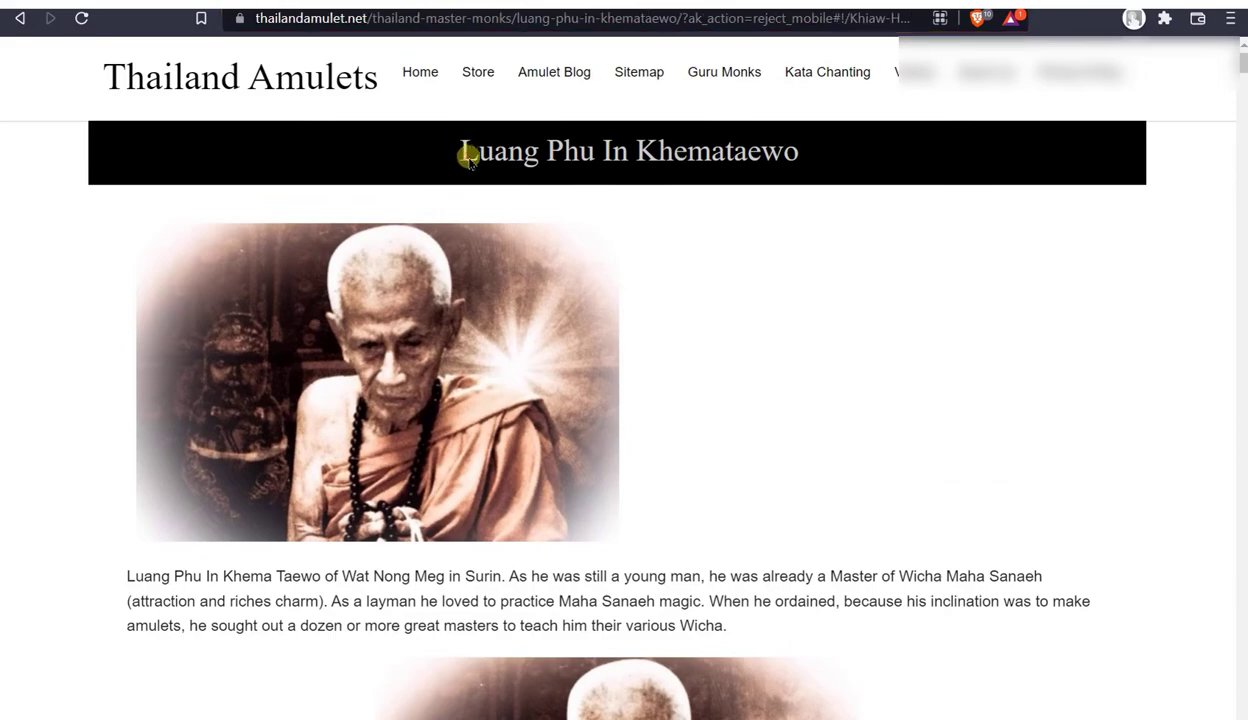
pyautogui.moveTo(461, 150); pyautogui.dragTo(622, 175)
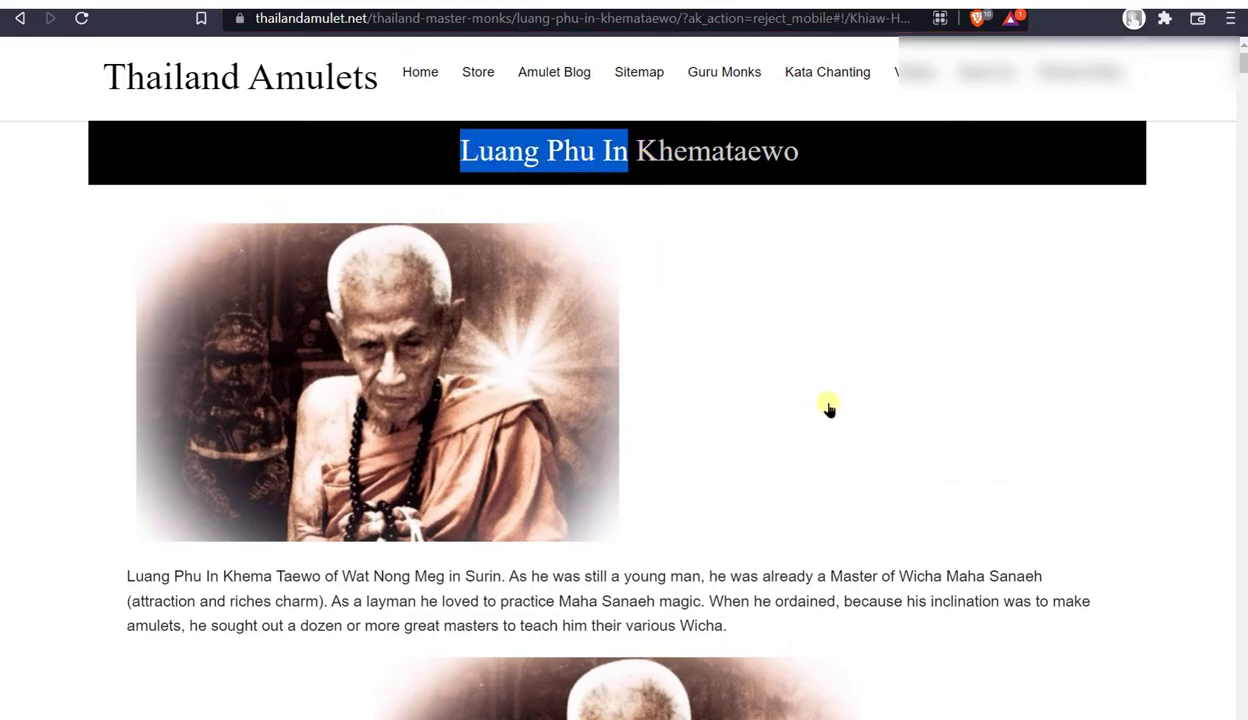
# - Go back to the boar tusk product embedded beneath the biography and highlight "Khiaw Hmoo" in its title
pyautogui.scroll(-20, 827, 405)
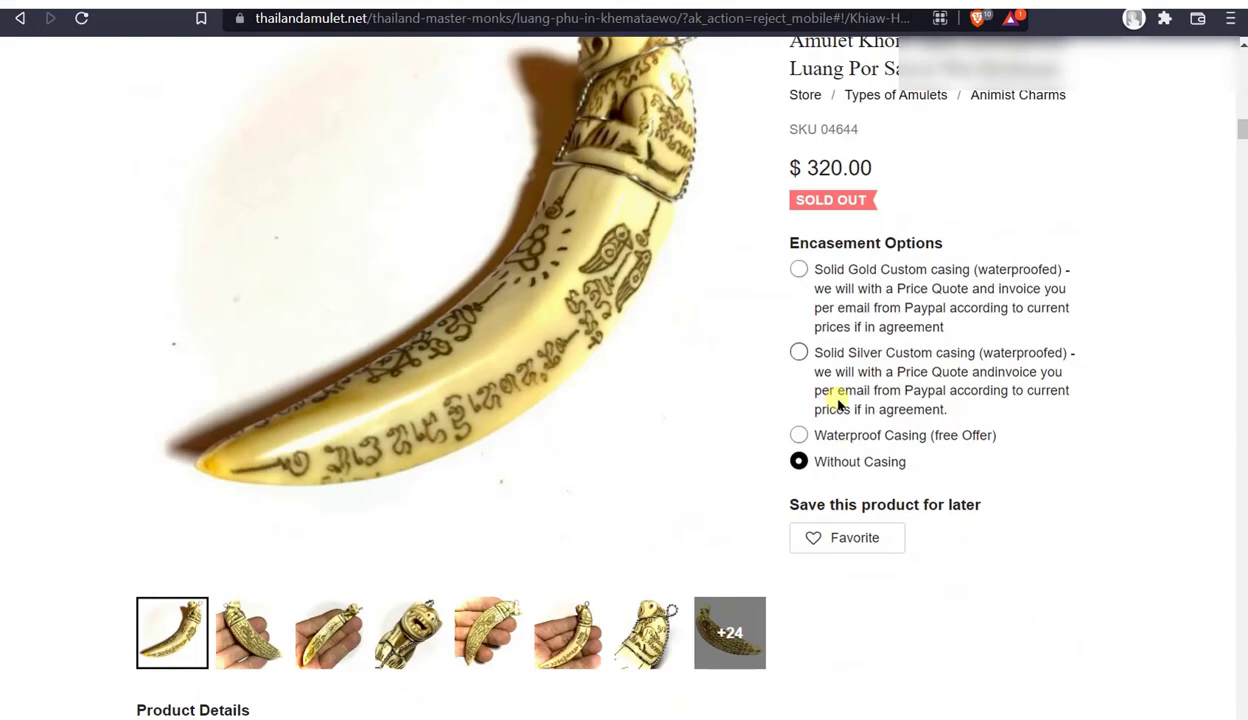
pyautogui.scroll(2, 838, 403)
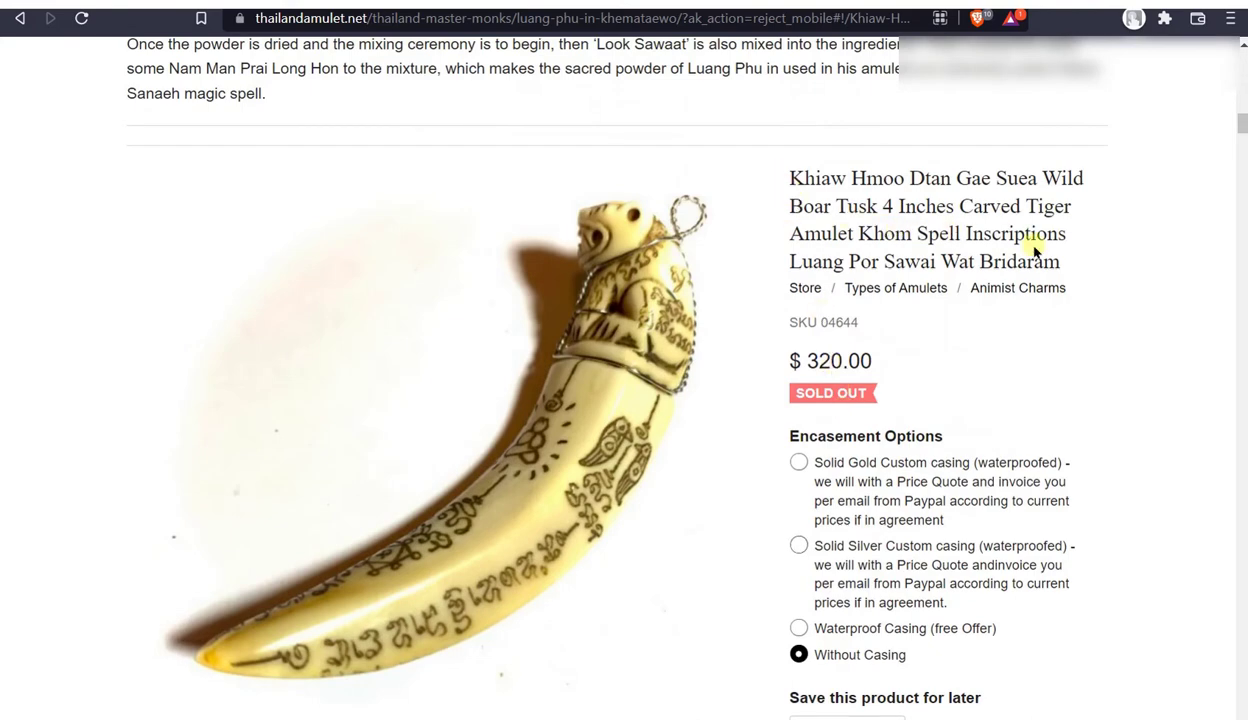
pyautogui.moveTo(940, 262); pyautogui.dragTo(906, 179)
pyautogui.click(795, 185)
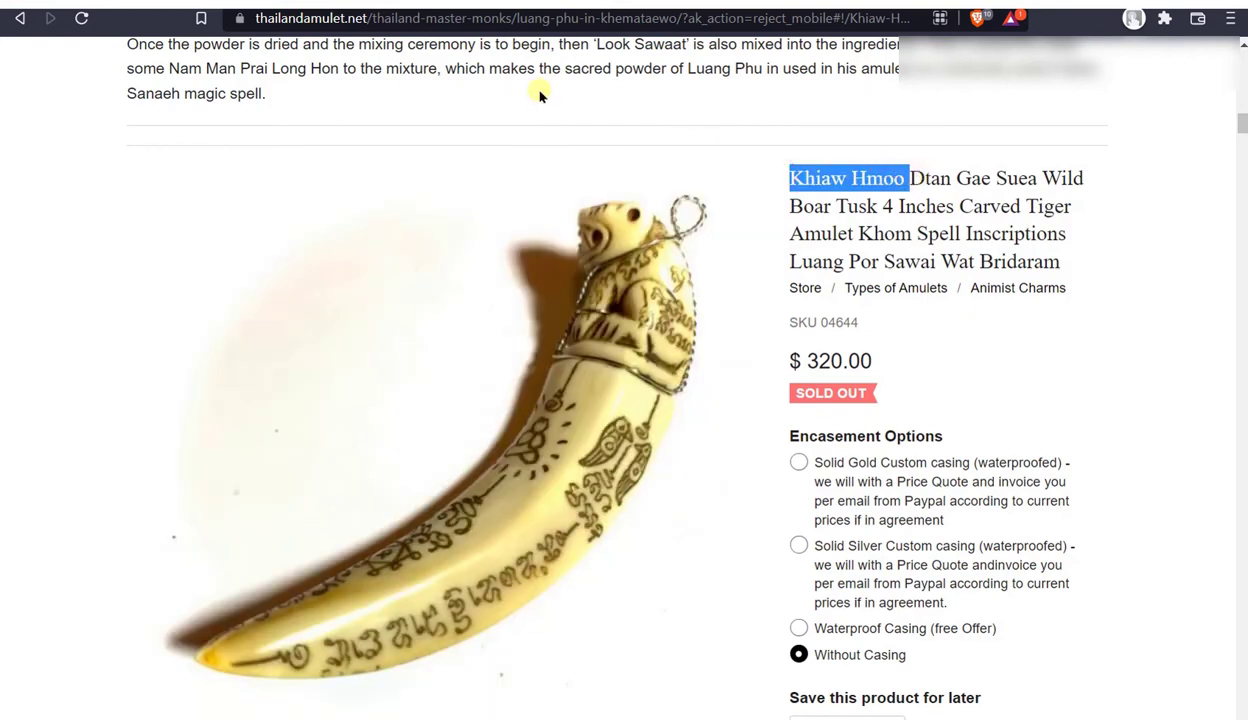
# - Return to the search results and remove the "site:thailandamulet.net" restriction to search the whole web for "khiaw hmoo"
pyautogui.click(20, 20)
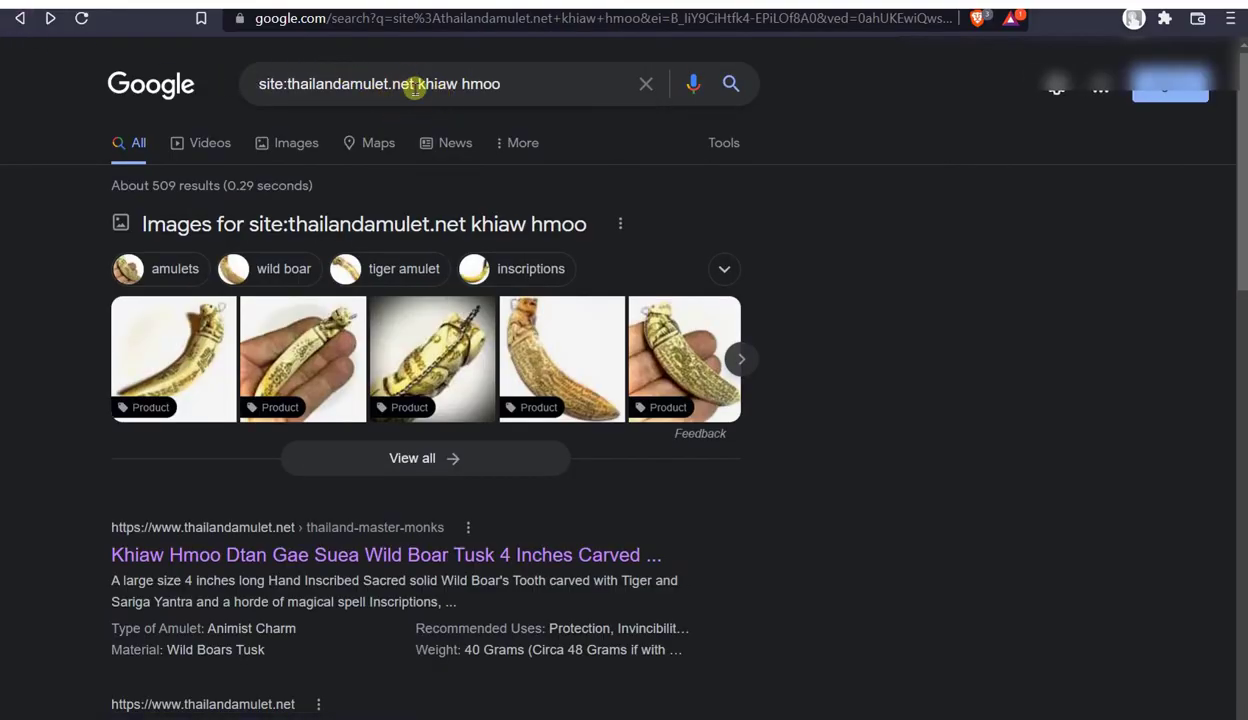
pyautogui.moveTo(412, 86); pyautogui.dragTo(210, 90)
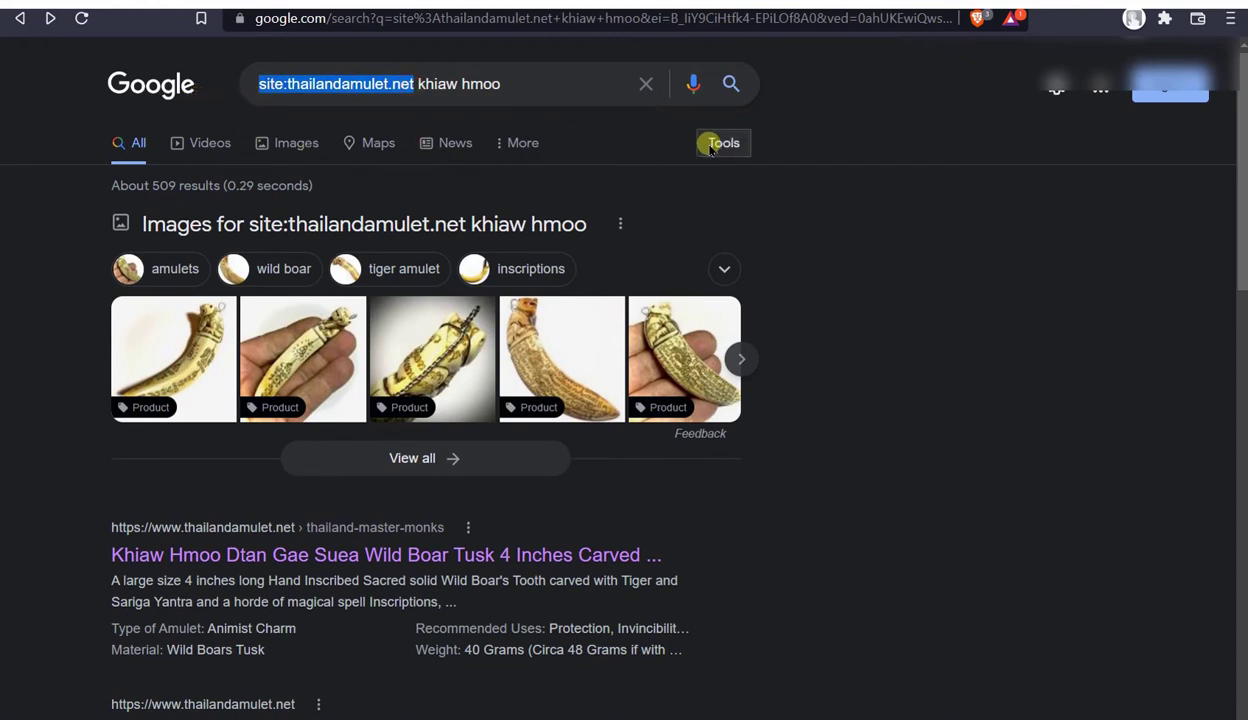
pyautogui.press('BackSpace')
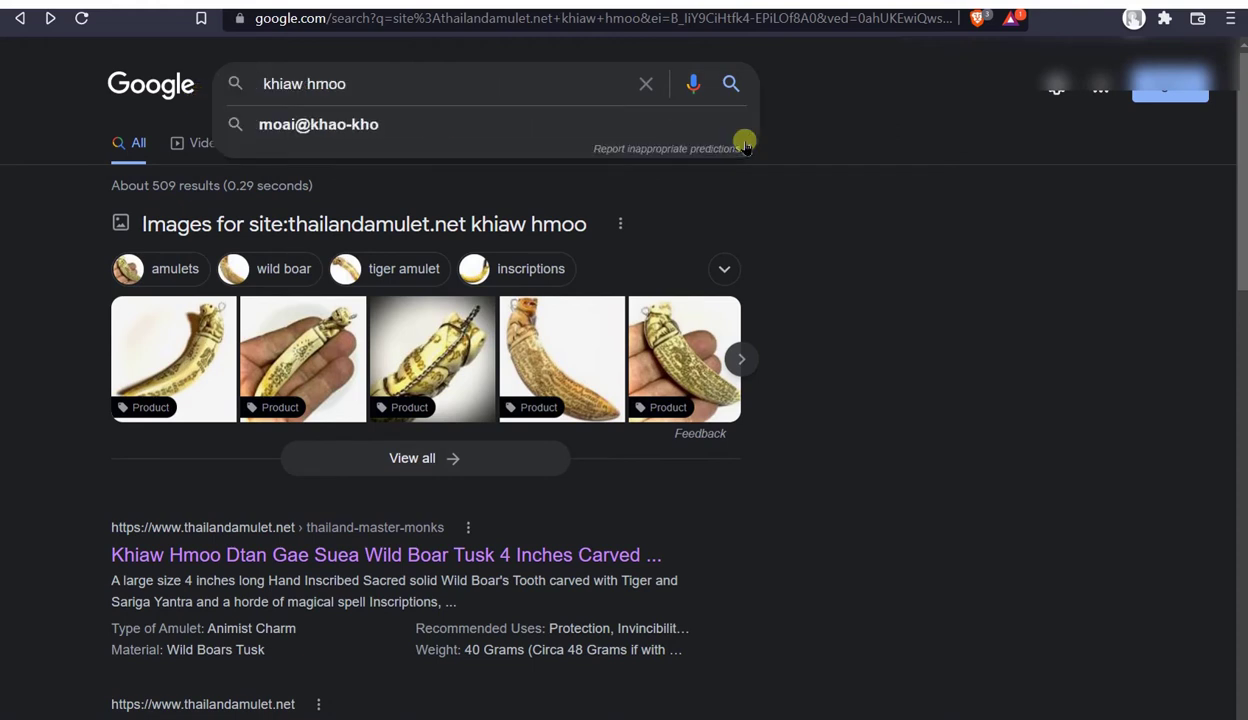
pyautogui.press('Return')
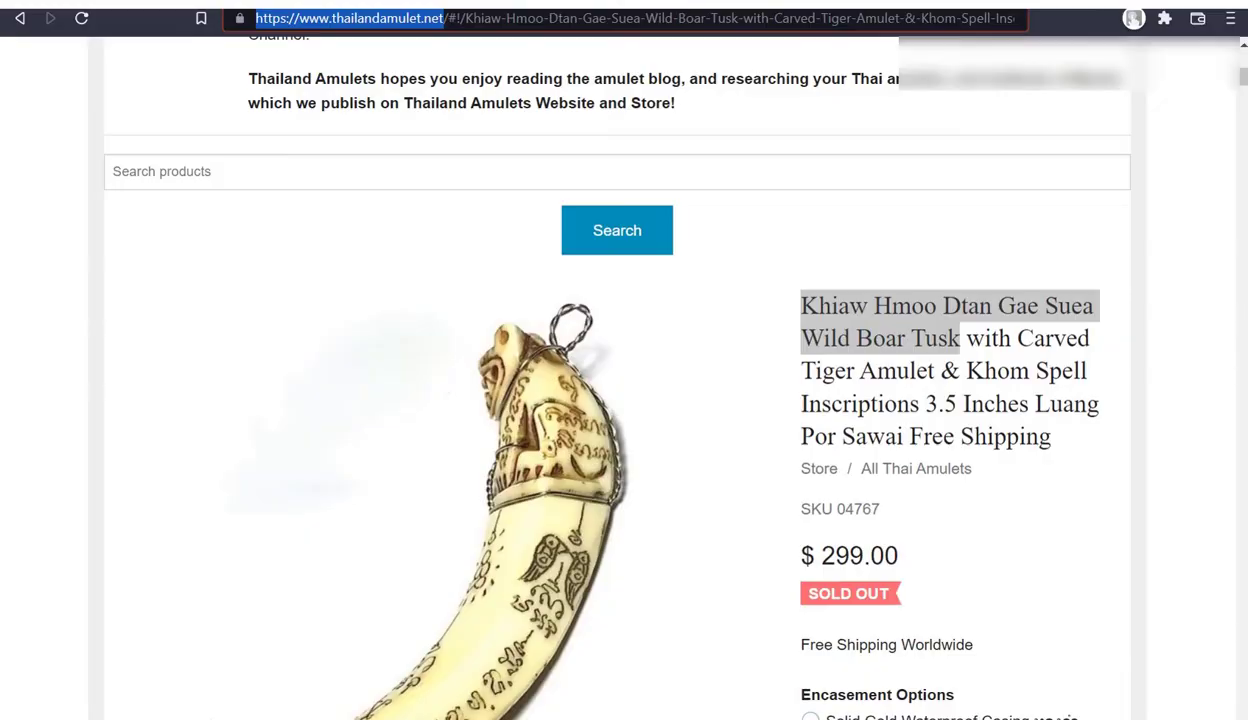
# - Copy "Khiaw Hmoo Dtan Gae Suea Wild Boar Tusk" from the 3.5-inch tusk's product page, search Google for it, and review the results
pyautogui.rightClick(870, 313)
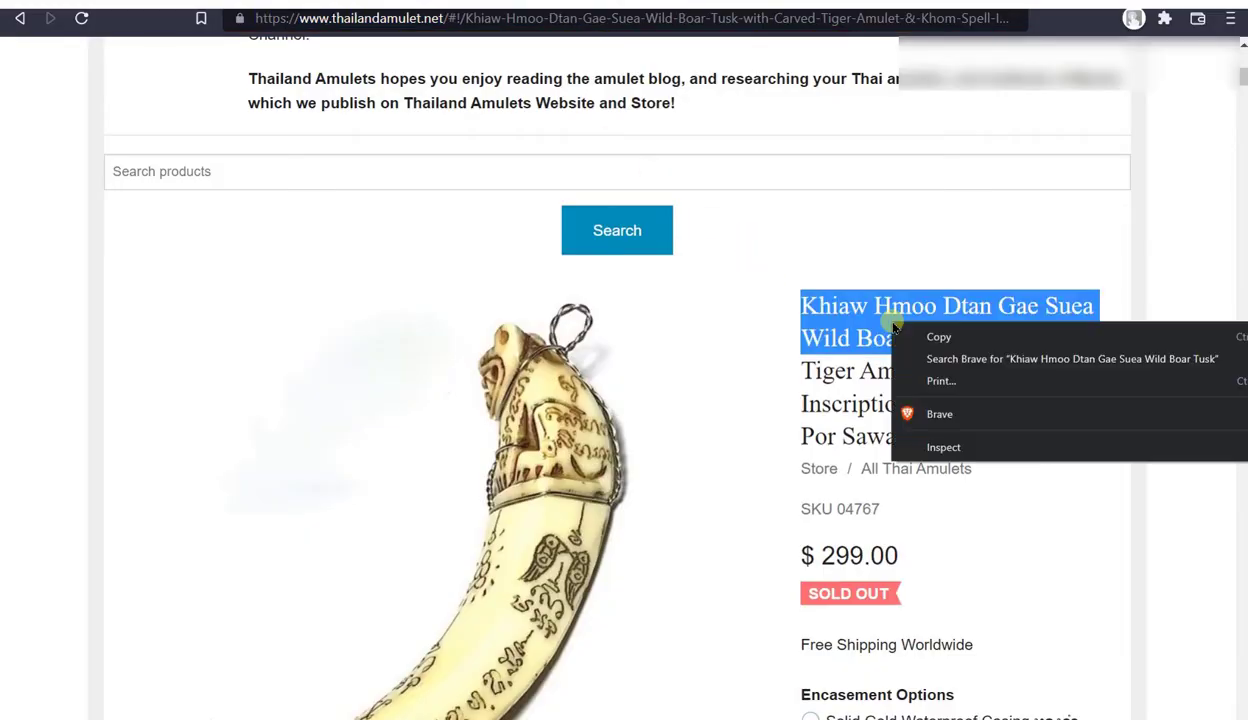
pyautogui.click(918, 337)
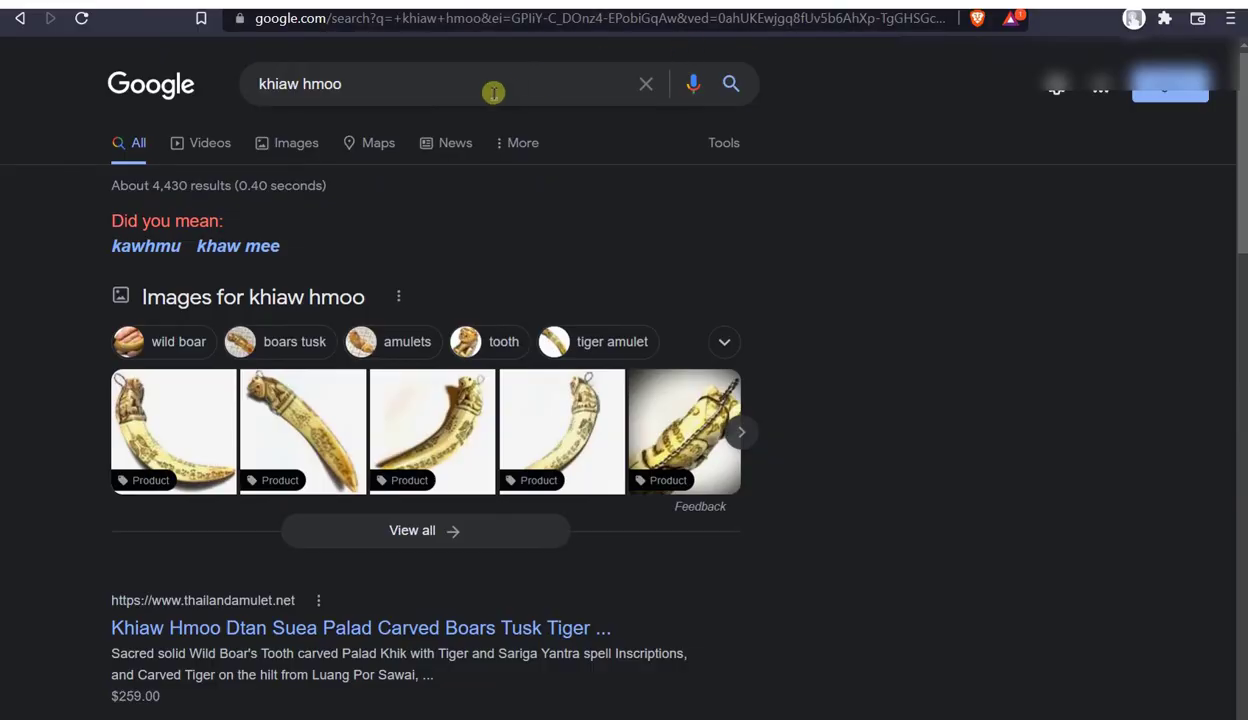
pyautogui.moveTo(369, 83); pyautogui.dragTo(208, 82)
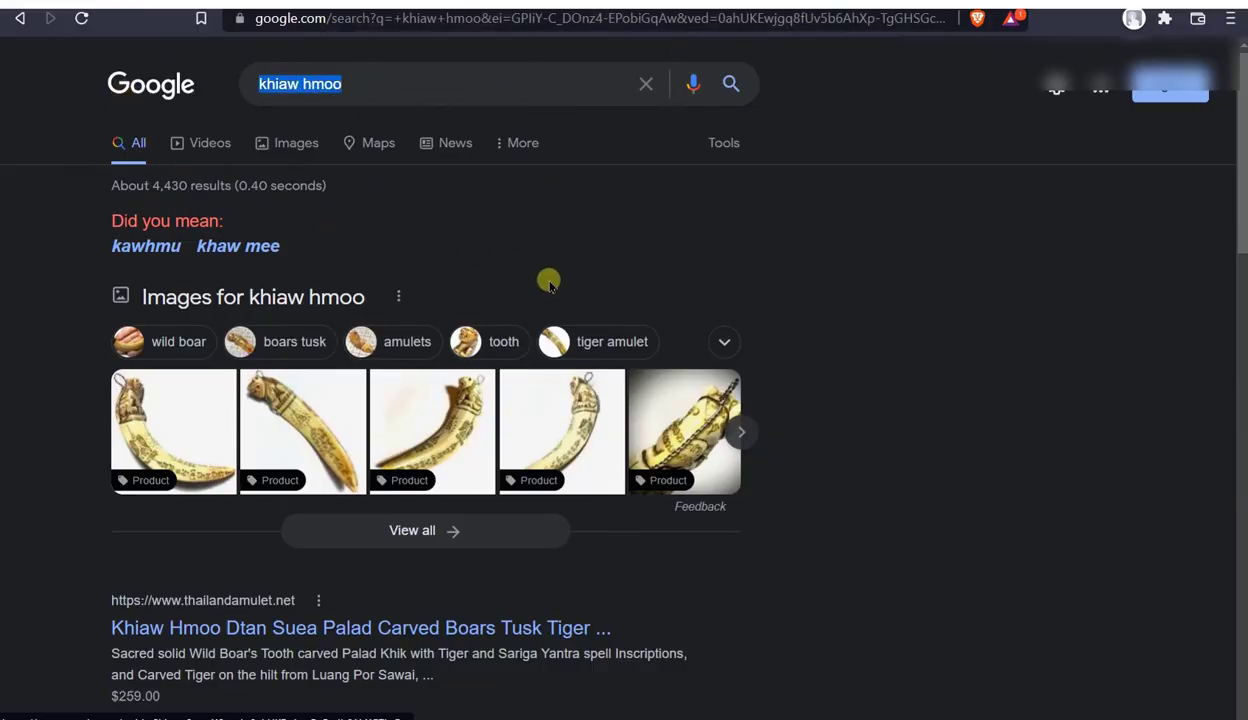
pyautogui.scroll(-5, 723, 341)
pyautogui.scroll(5, 723, 341)
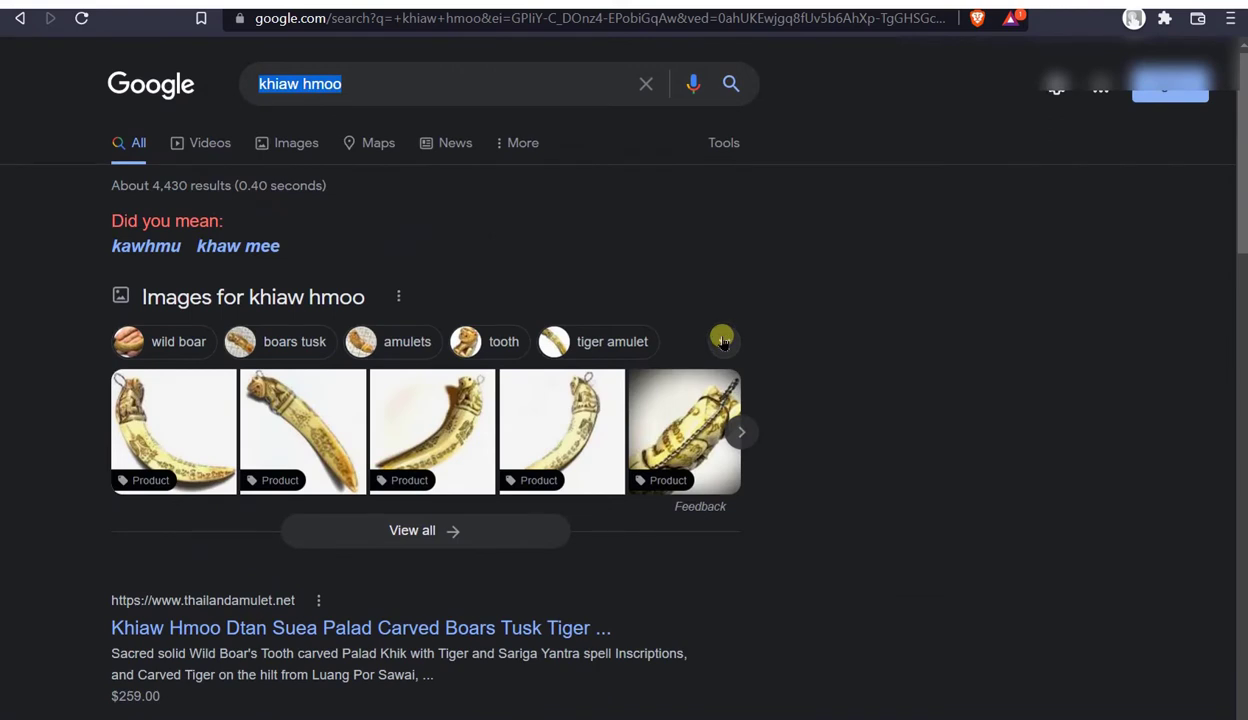
pyautogui.hotkey('ctrl', 'v')
pyautogui.press('Return')
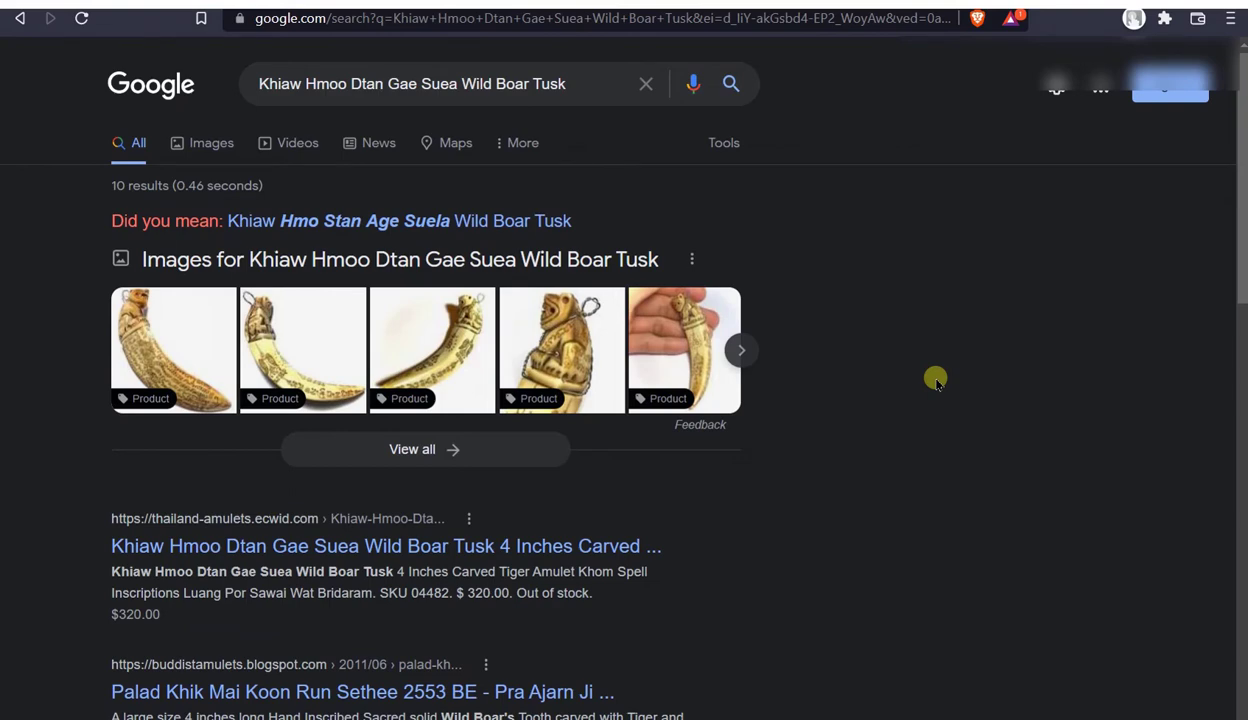
pyautogui.scroll(-4, 852, 424)
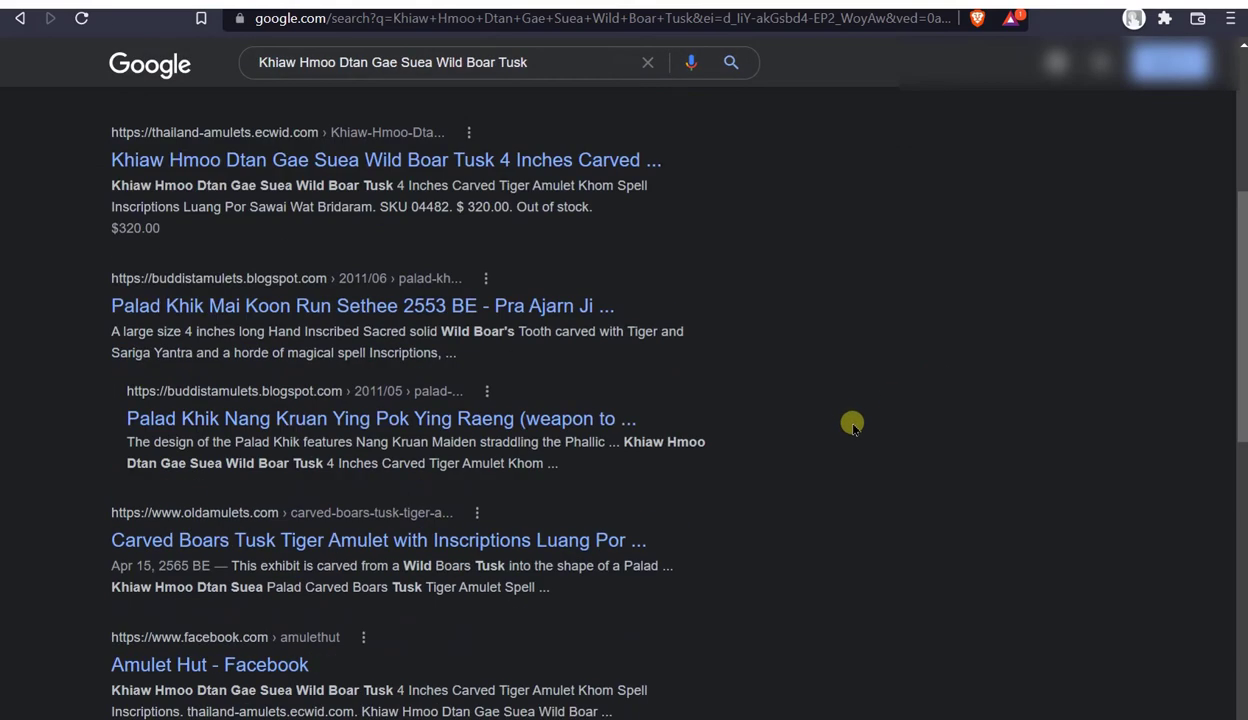
# - Examine the search results for "Khiaw Hmoo Dtan Gae Suea Wild Boar Tusk", from the product images to the final listings
pyautogui.scroll(4, 852, 424)
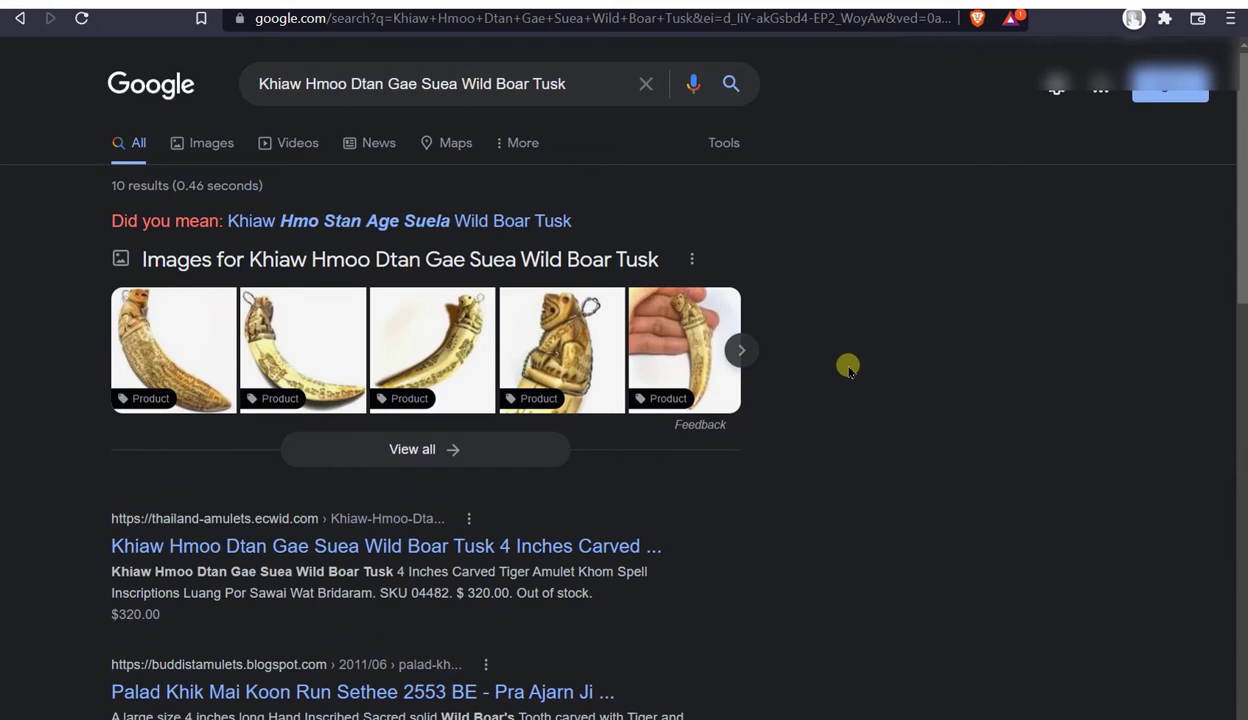
pyautogui.scroll(-2, 849, 366)
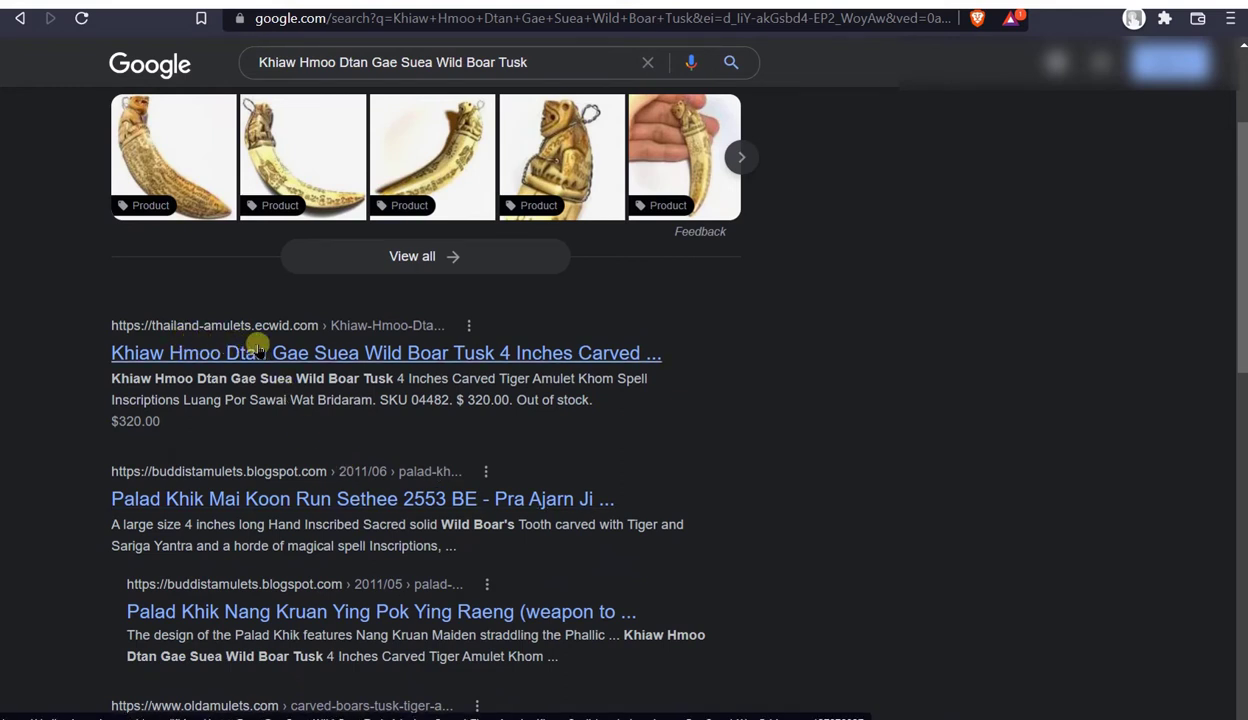
pyautogui.scroll(2, 258, 347)
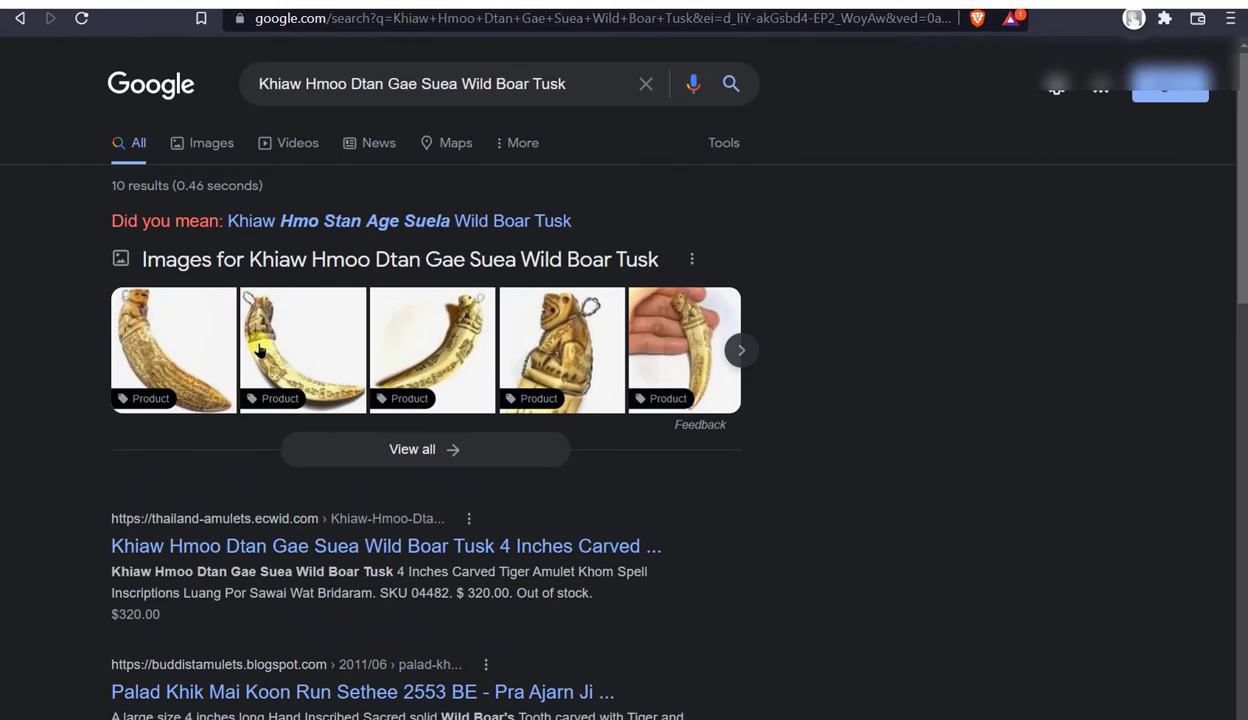
pyautogui.scroll(-4, 472, 393)
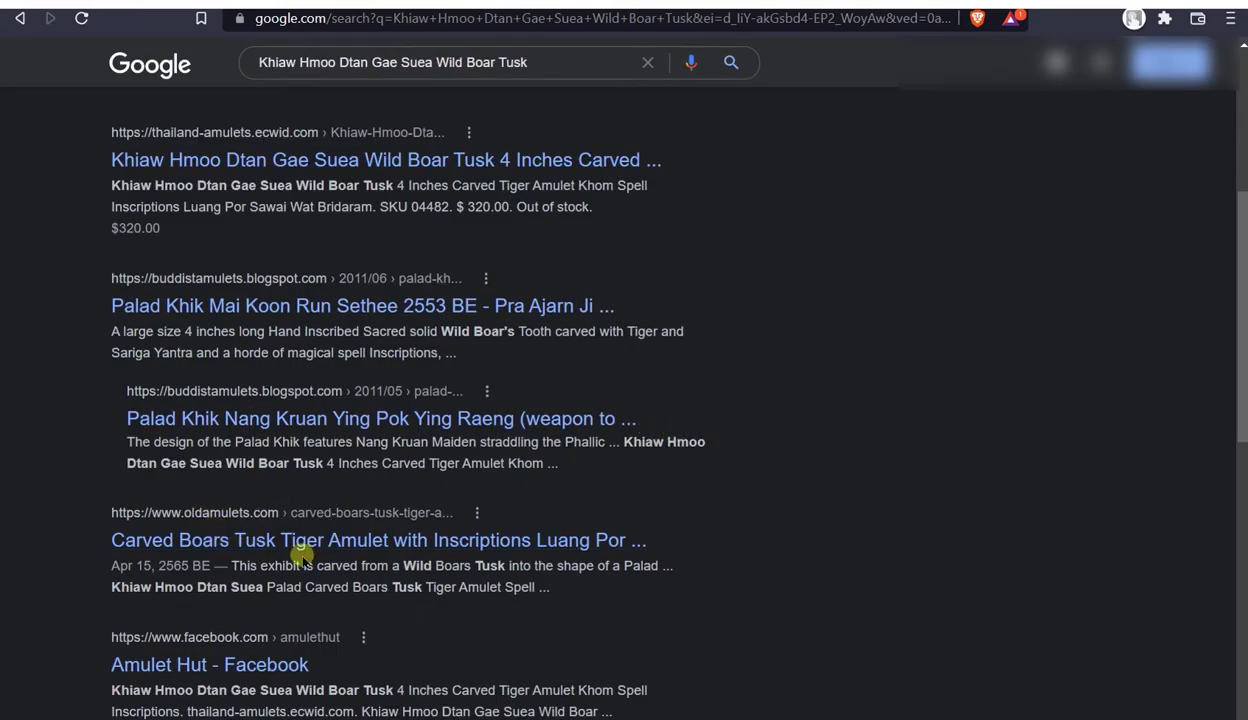
pyautogui.scroll(-2, 823, 560)
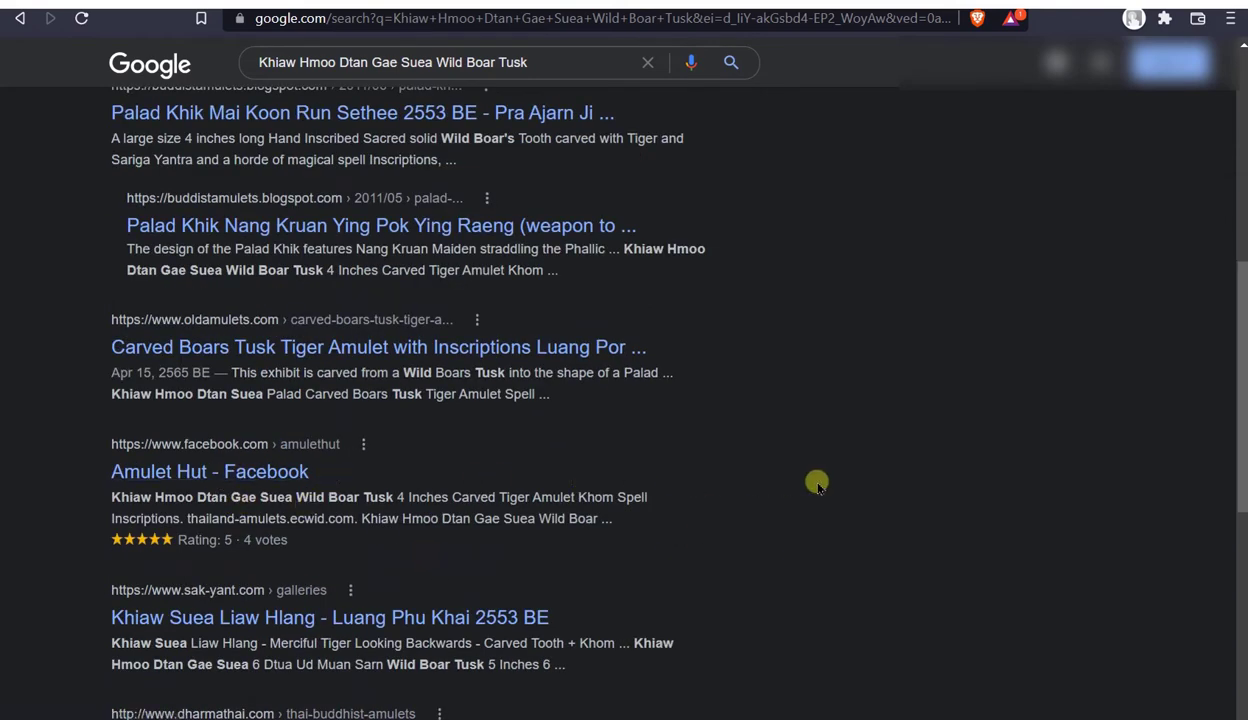
pyautogui.scroll(-2, 817, 483)
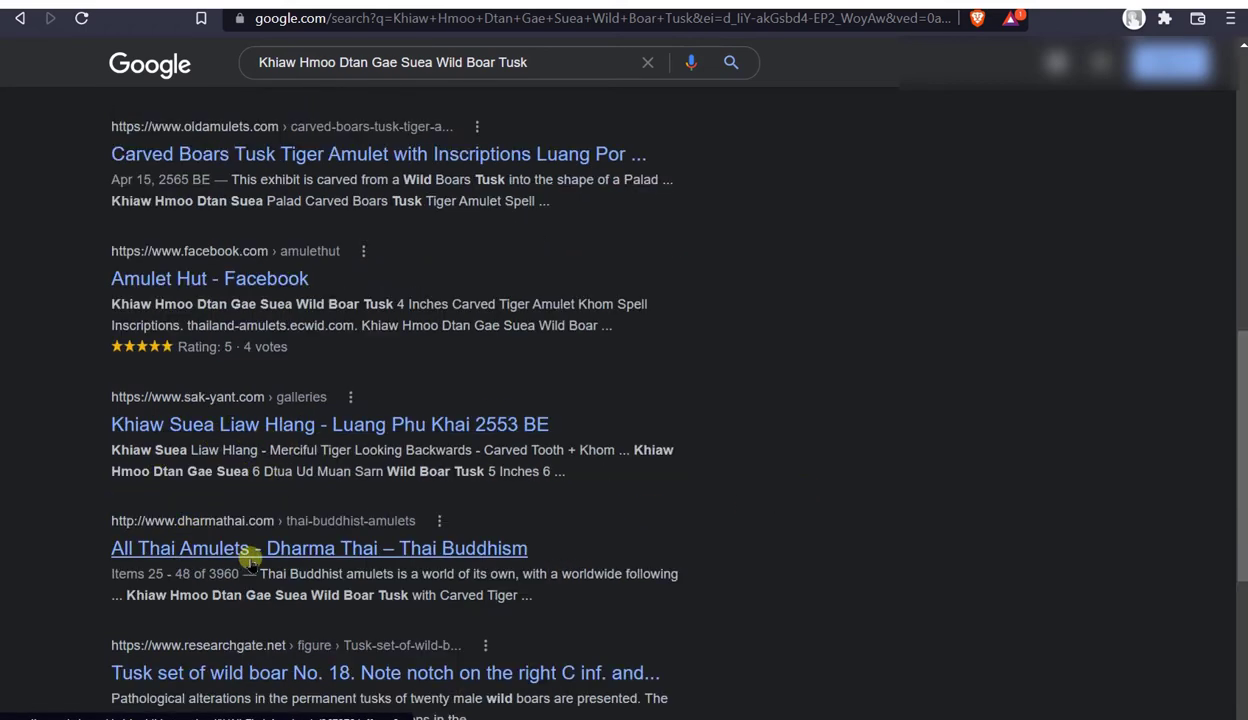
pyautogui.scroll(-2, 640, 565)
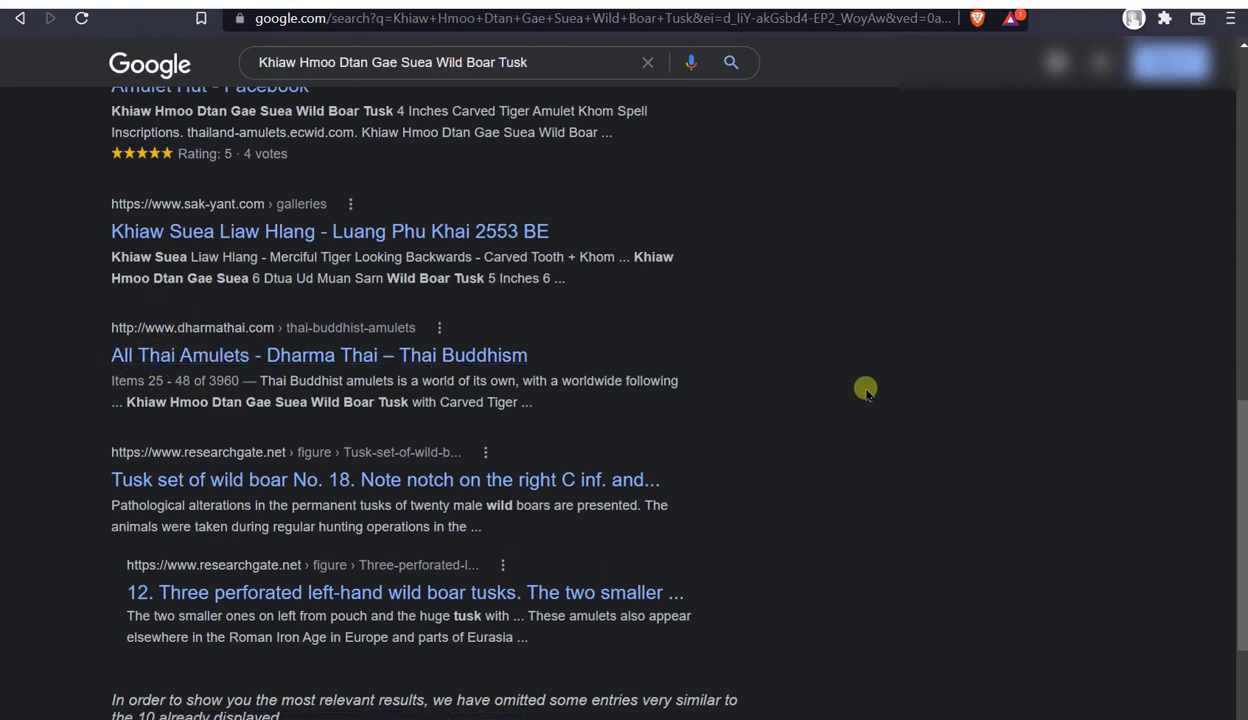
pyautogui.scroll(-2, 850, 395)
pyautogui.scroll(15, 869, 420)
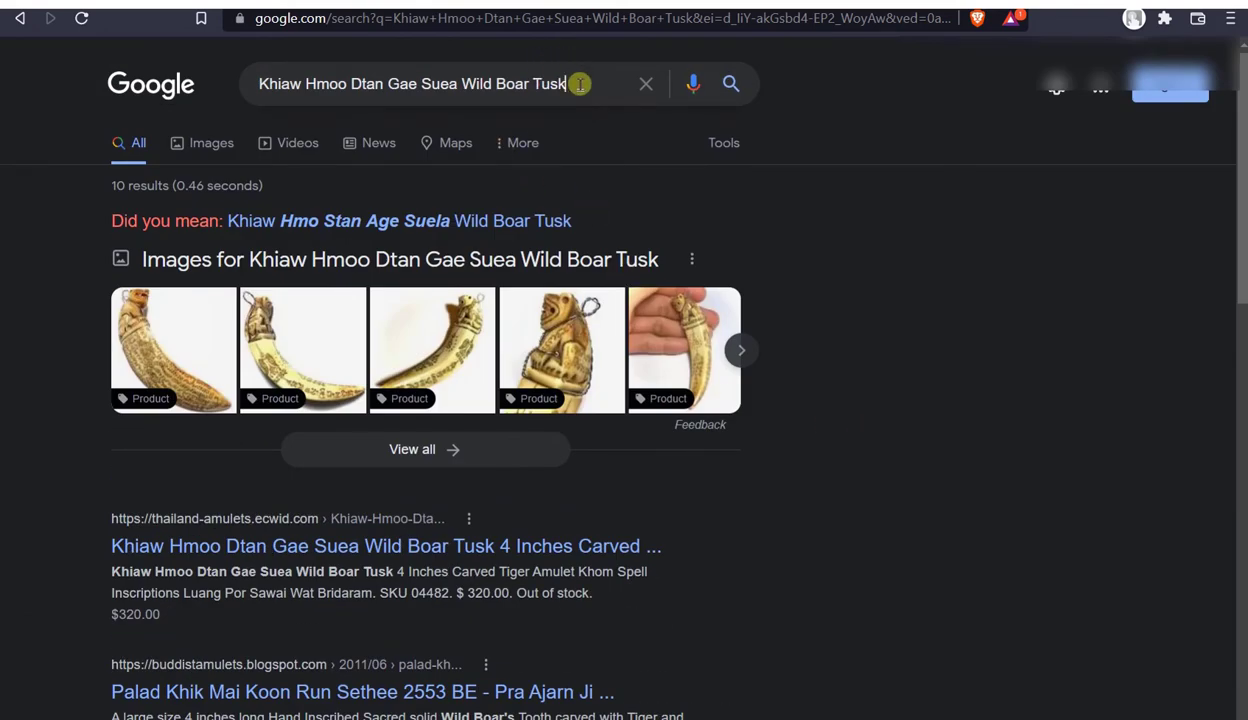
pyautogui.moveTo(579, 84); pyautogui.dragTo(339, 88)
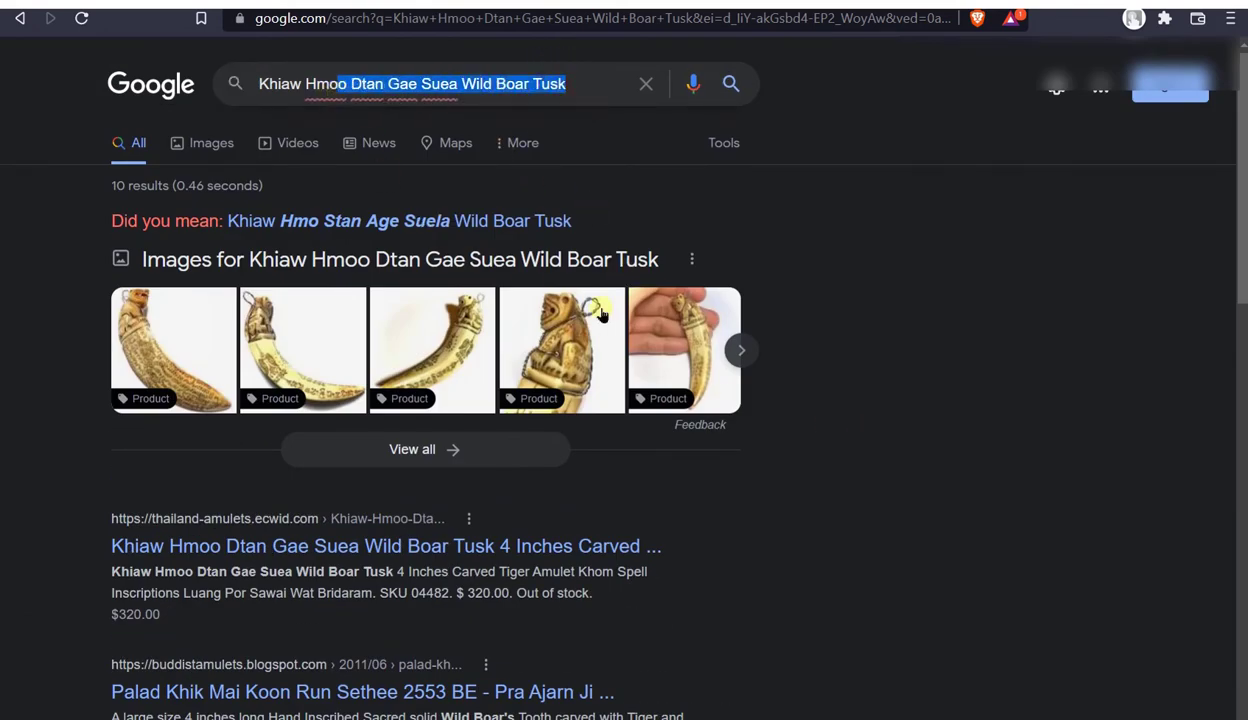
# - Open the Lersi site from the image result of the hand-held tusk and look over its embedded product listing
pyautogui.click(667, 368)
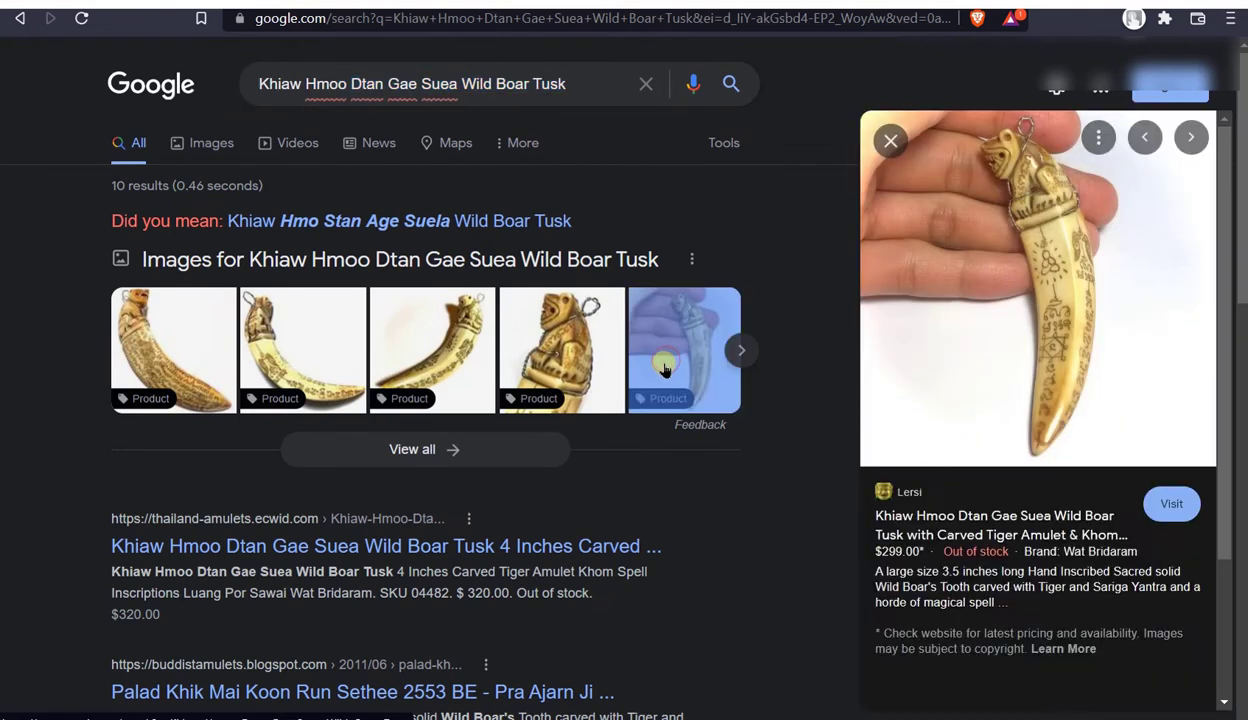
pyautogui.click(909, 494)
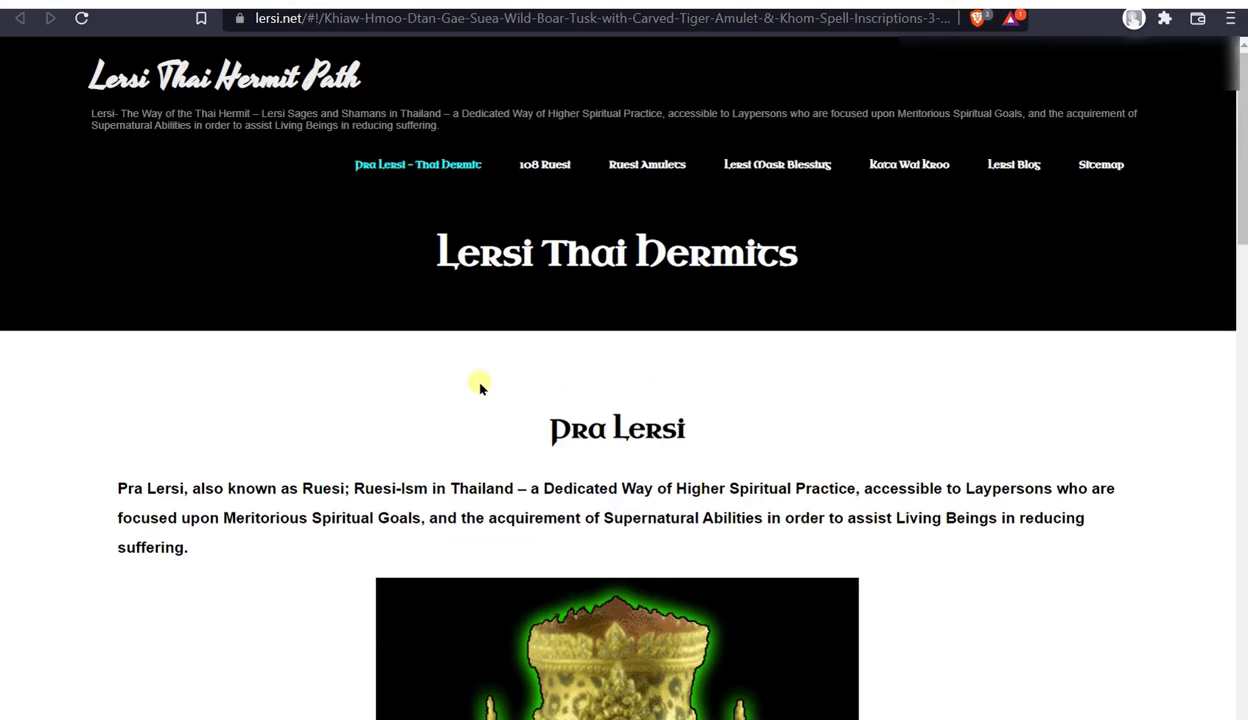
pyautogui.scroll(-10, 479, 388)
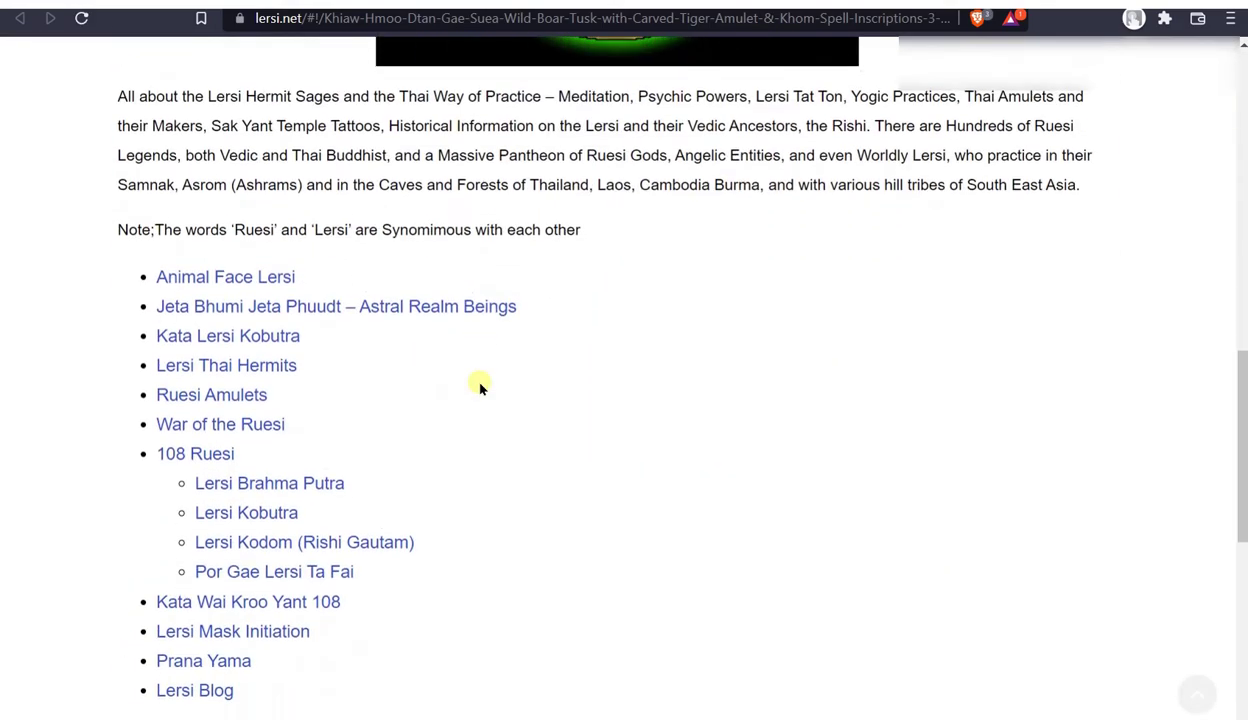
pyautogui.scroll(-5, 479, 388)
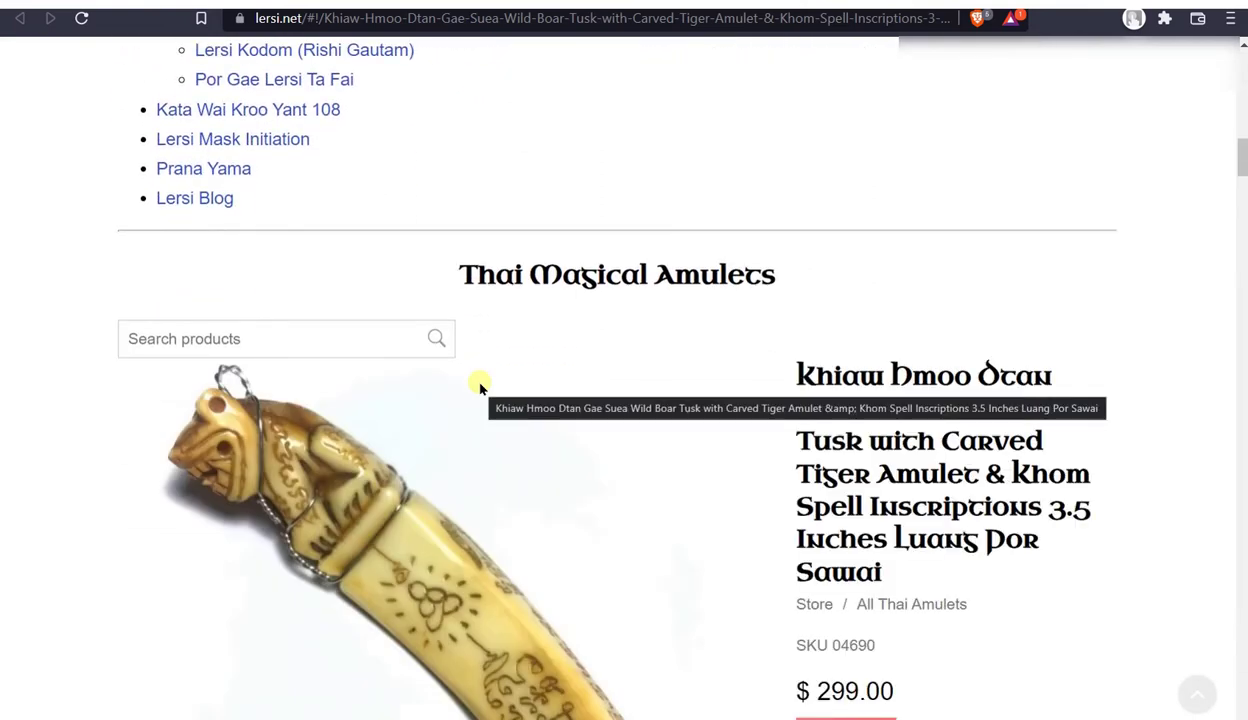
pyautogui.scroll(-4, 479, 388)
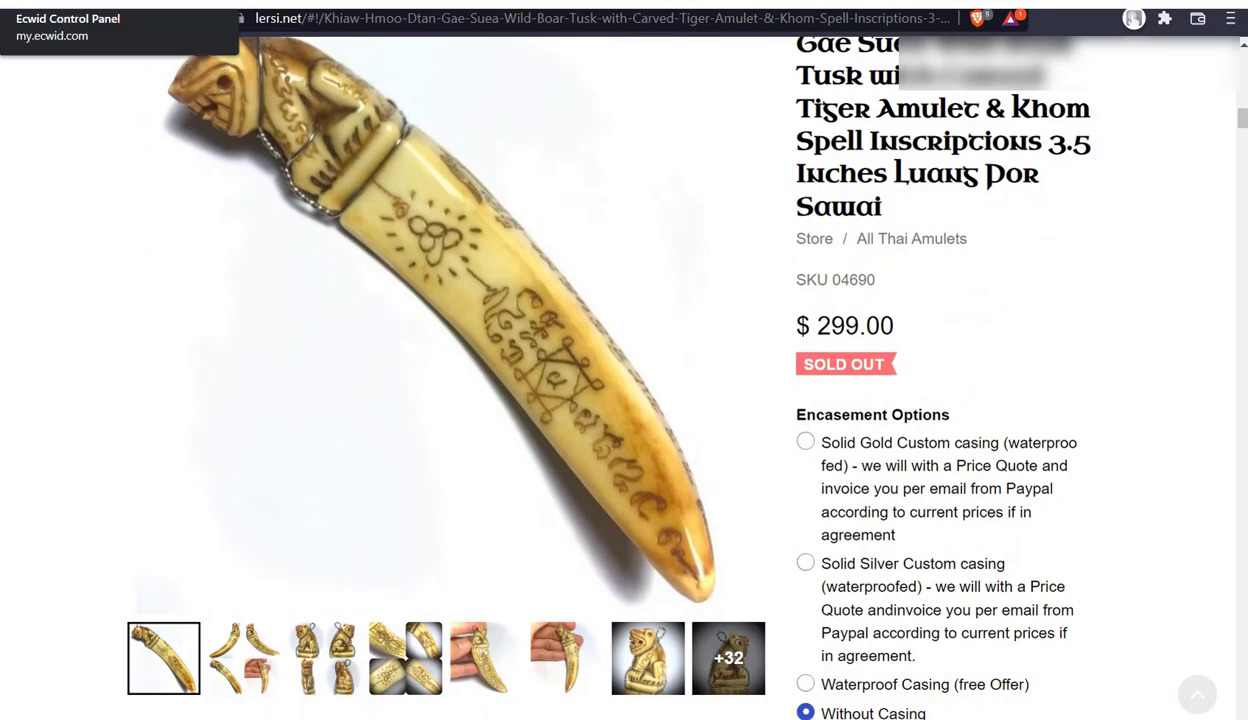
pyautogui.scroll(10, 357, 282)
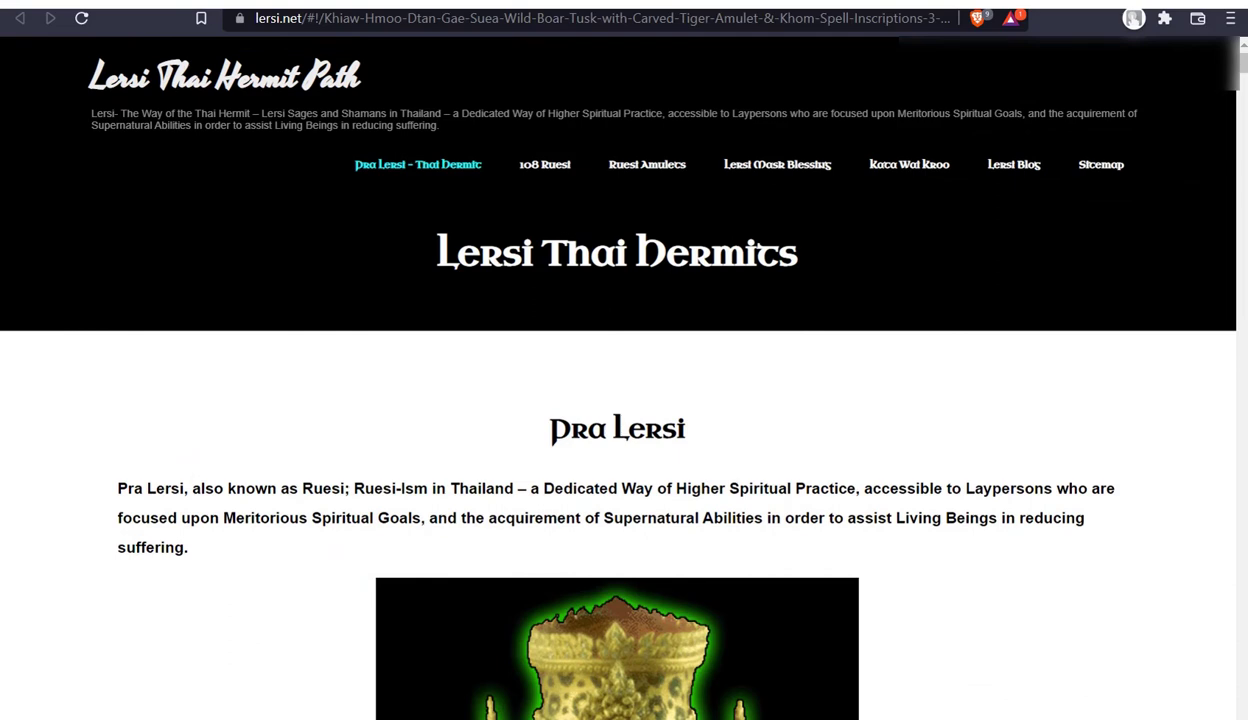
# - Return to the Ecwid product editor and review the magic ring's related products, the store ID and the product search
pyautogui.hotkey('ctrl', 'shift', 'Tab')
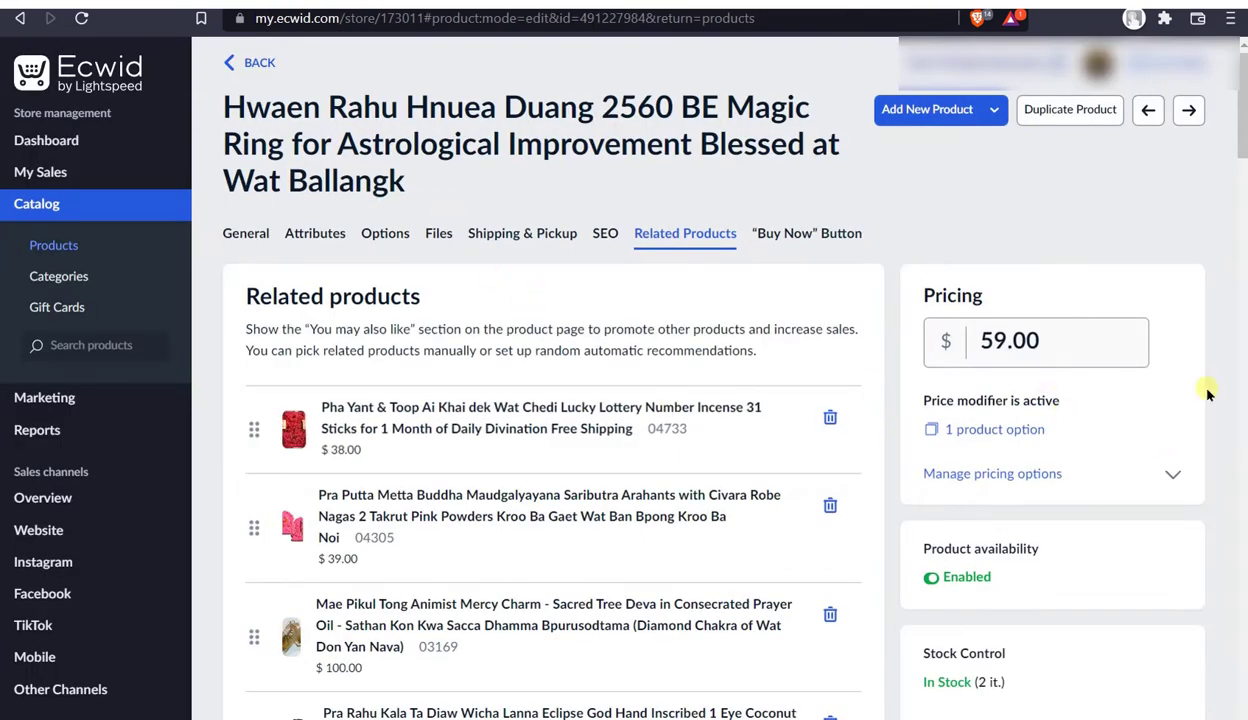
pyautogui.scroll(-10, 1208, 392)
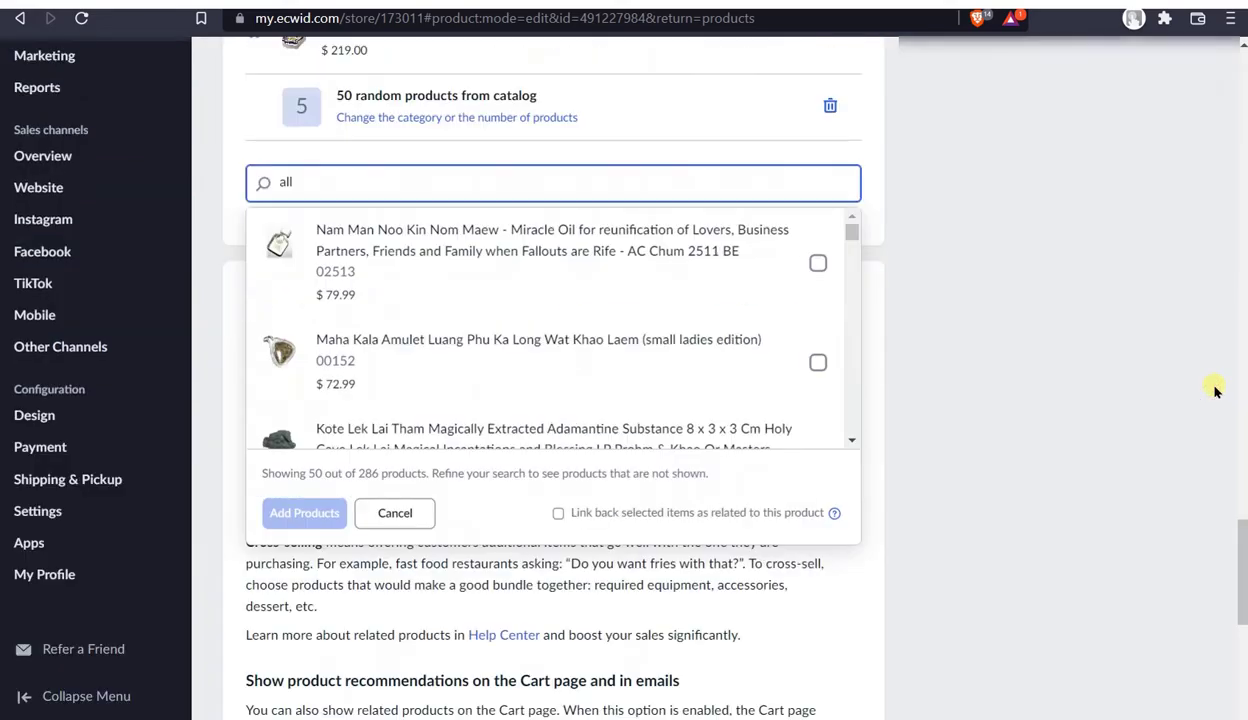
pyautogui.scroll(-10, 1215, 390)
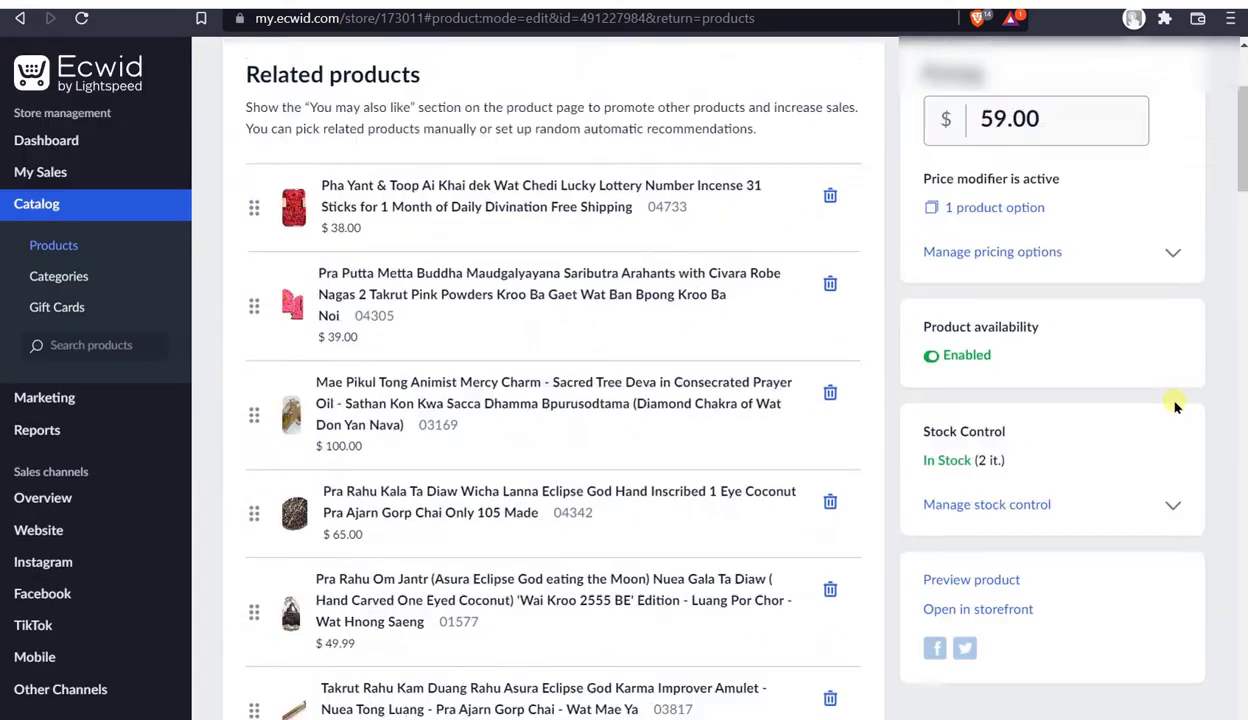
pyautogui.scroll(-15, 1170, 402)
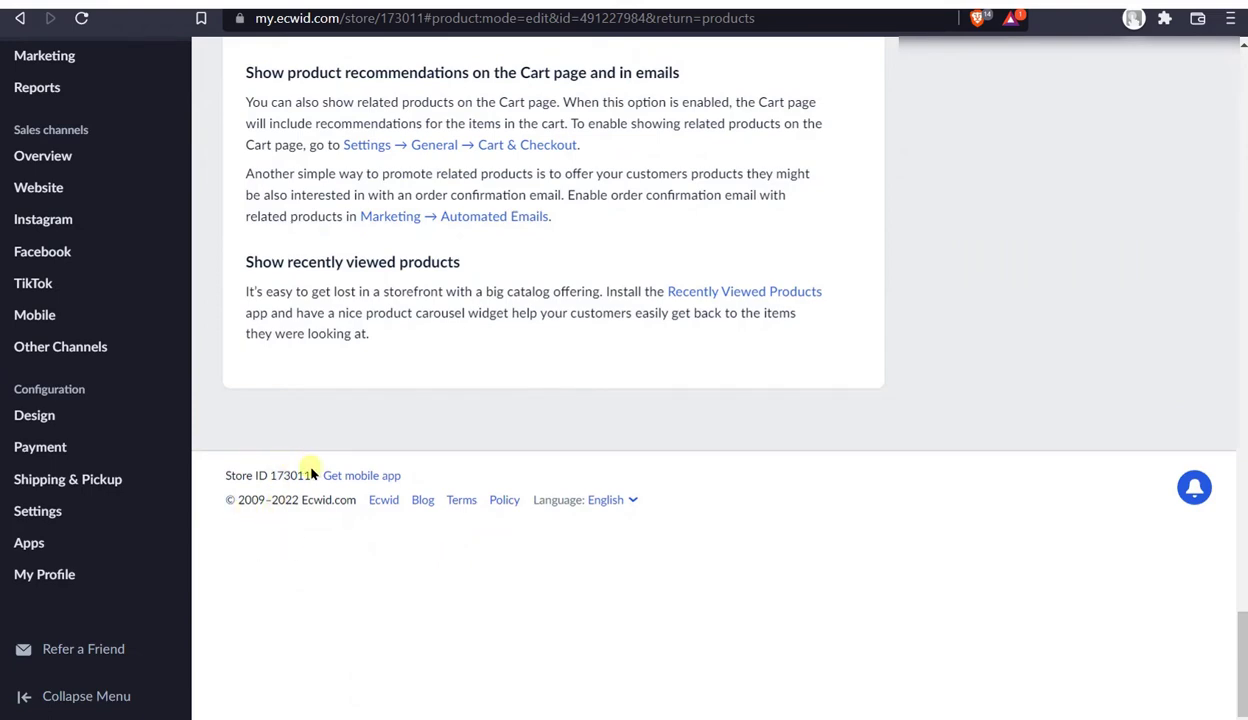
pyautogui.moveTo(311, 476); pyautogui.dragTo(216, 476)
pyautogui.scroll(10, 872, 543)
pyautogui.scroll(-3, 872, 543)
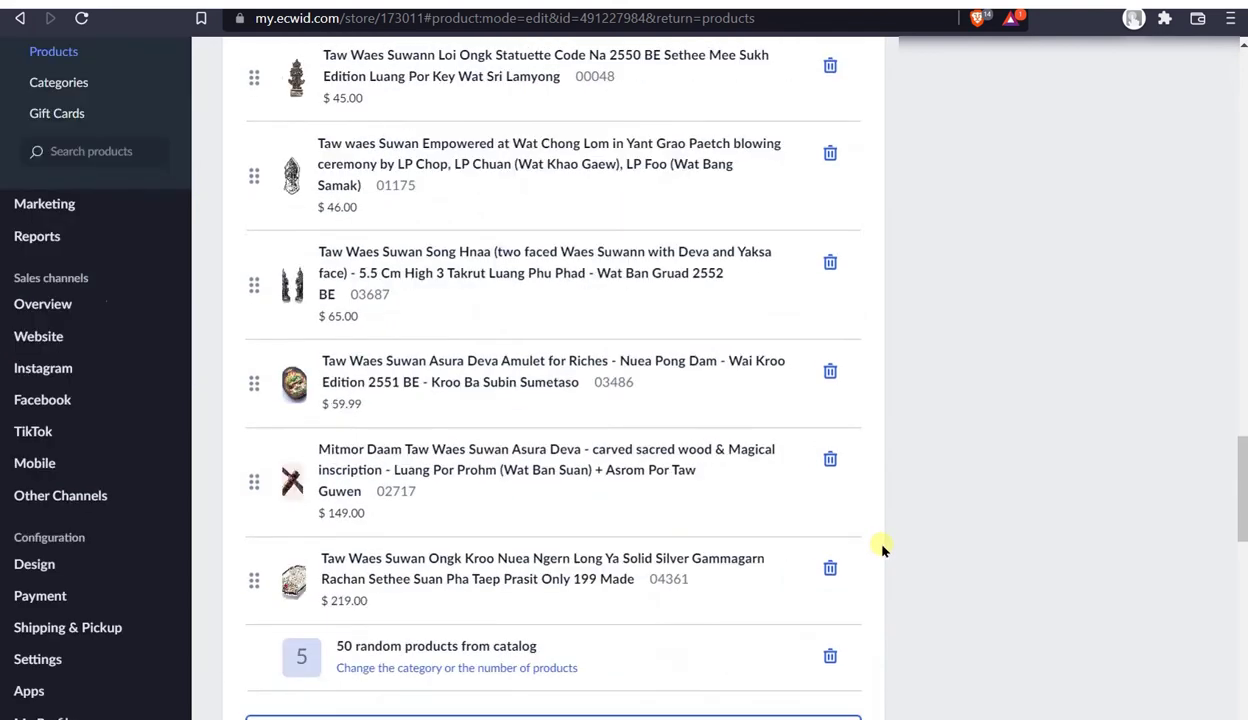
pyautogui.scroll(-4, 882, 548)
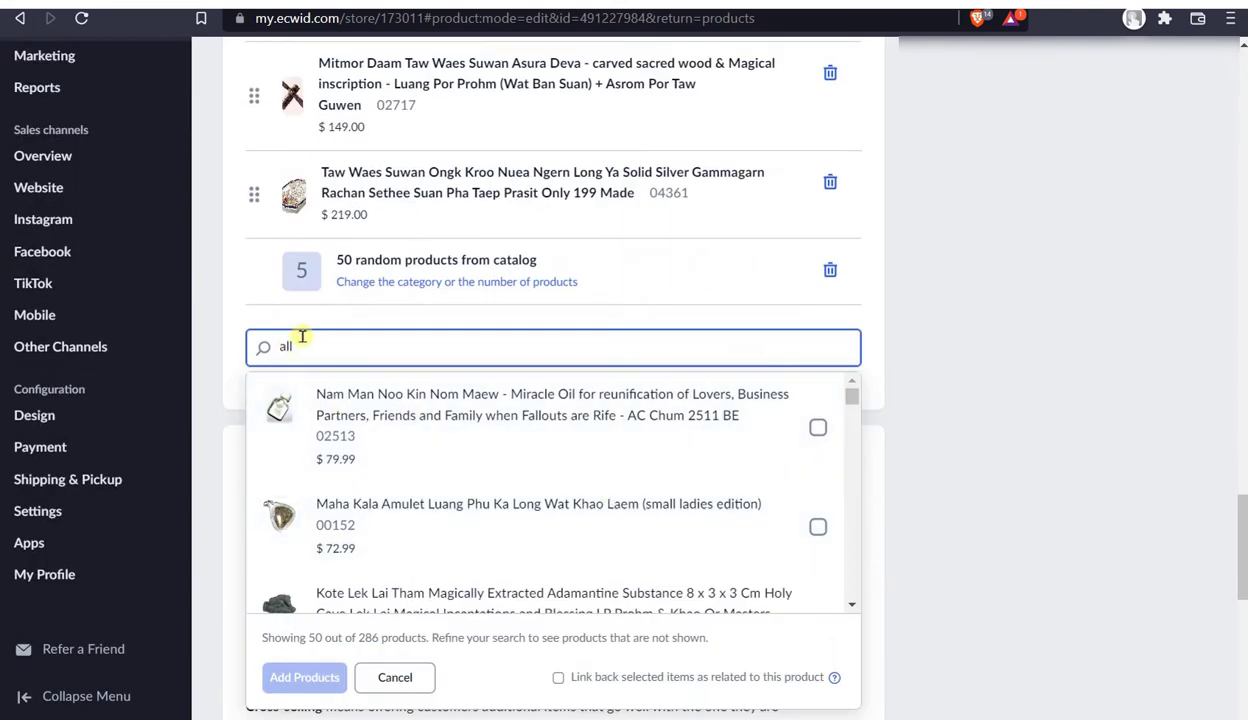
pyautogui.doubleClick(312, 346)
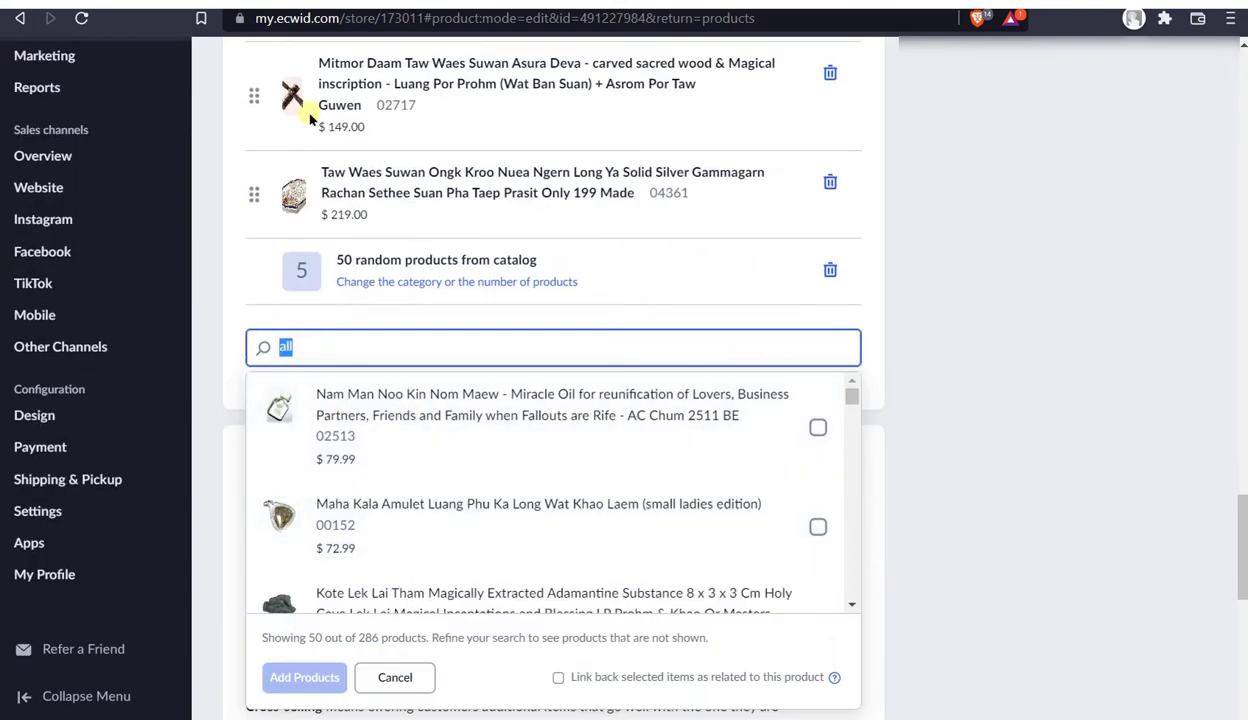
# - Examine the boar tusk product page on thailandamulet.net, including its description, photos and the "You May Also Like" products
pyautogui.hotkey('ctrl', 'Tab')
pyautogui.scroll(-20, 634, 317)
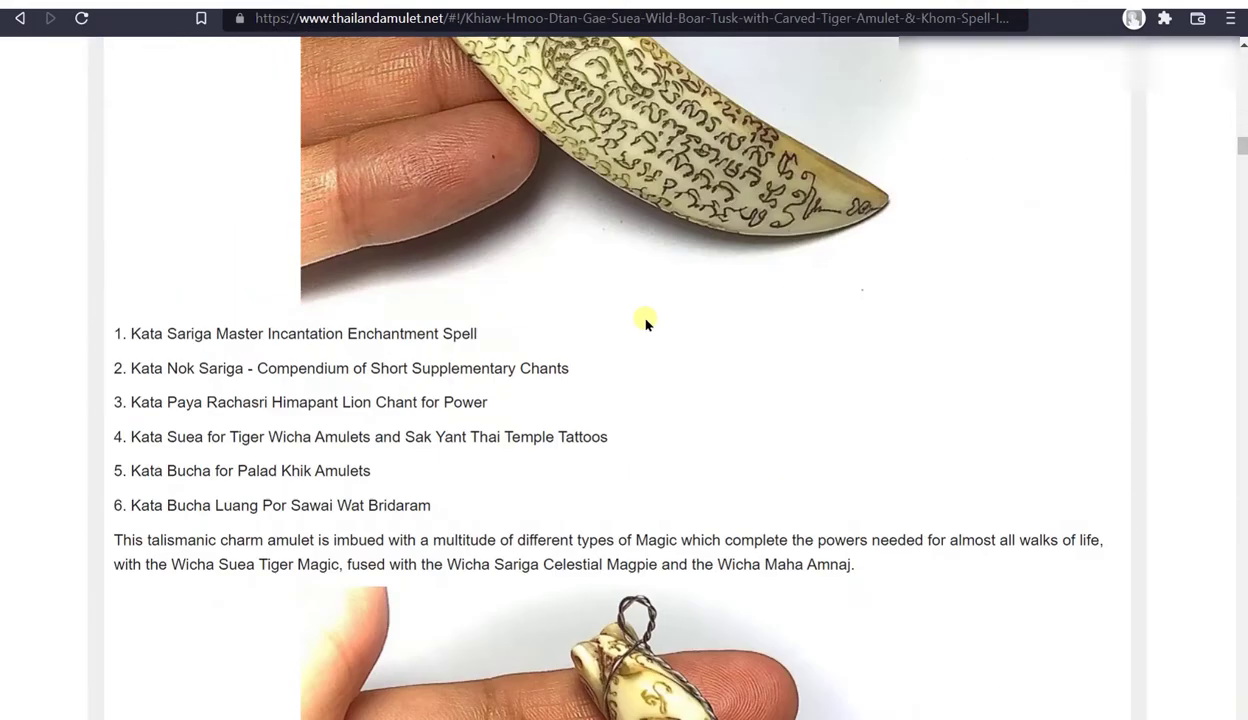
pyautogui.scroll(-20, 655, 335)
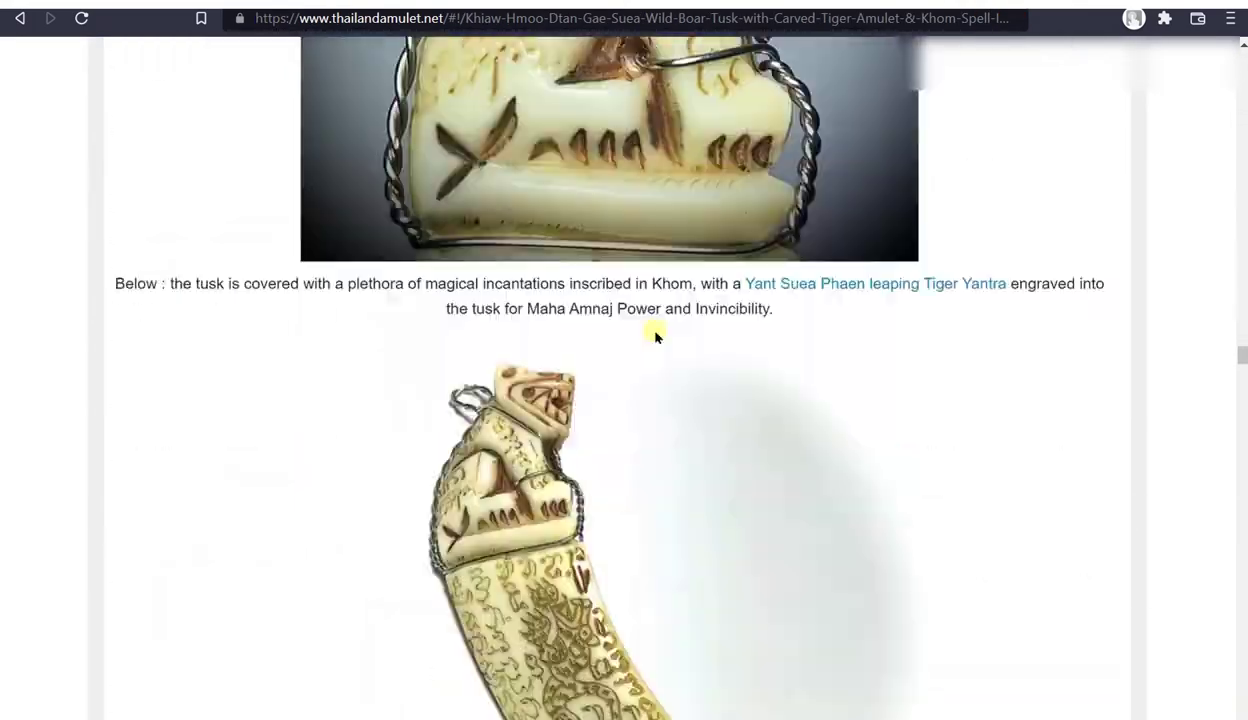
pyautogui.scroll(-10, 658, 343)
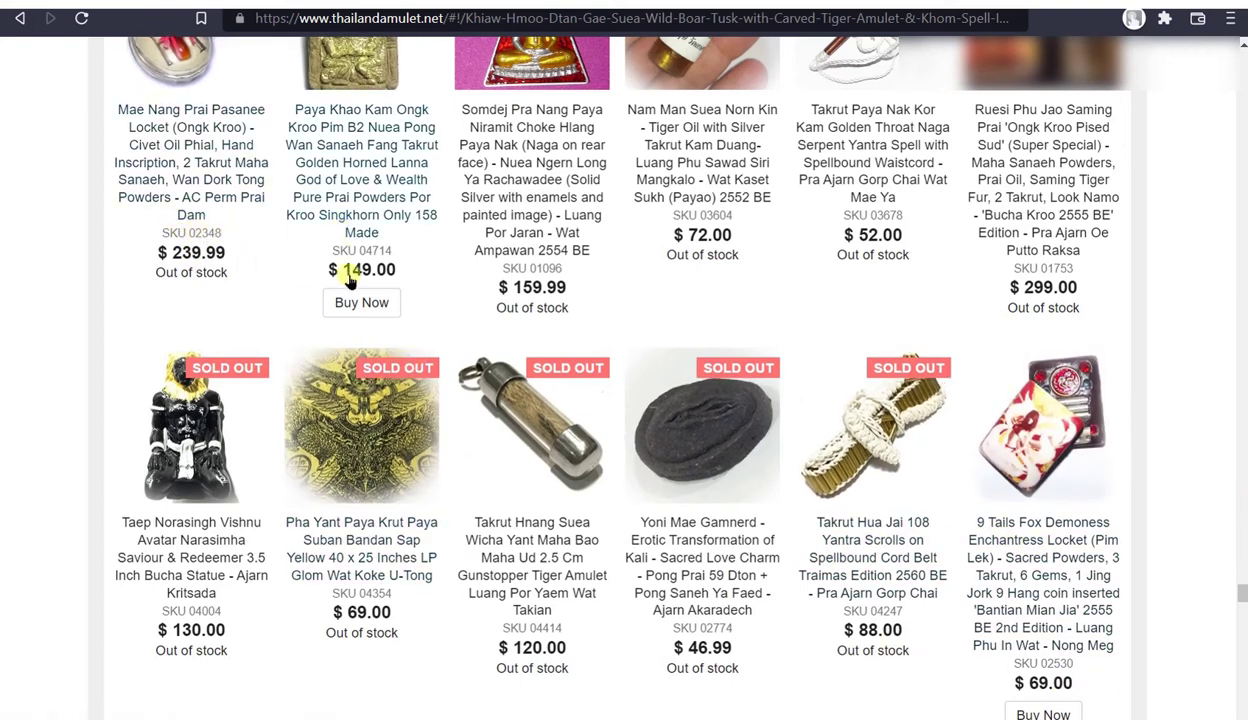
pyautogui.scroll(10, 370, 270)
pyautogui.scroll(5, 390, 365)
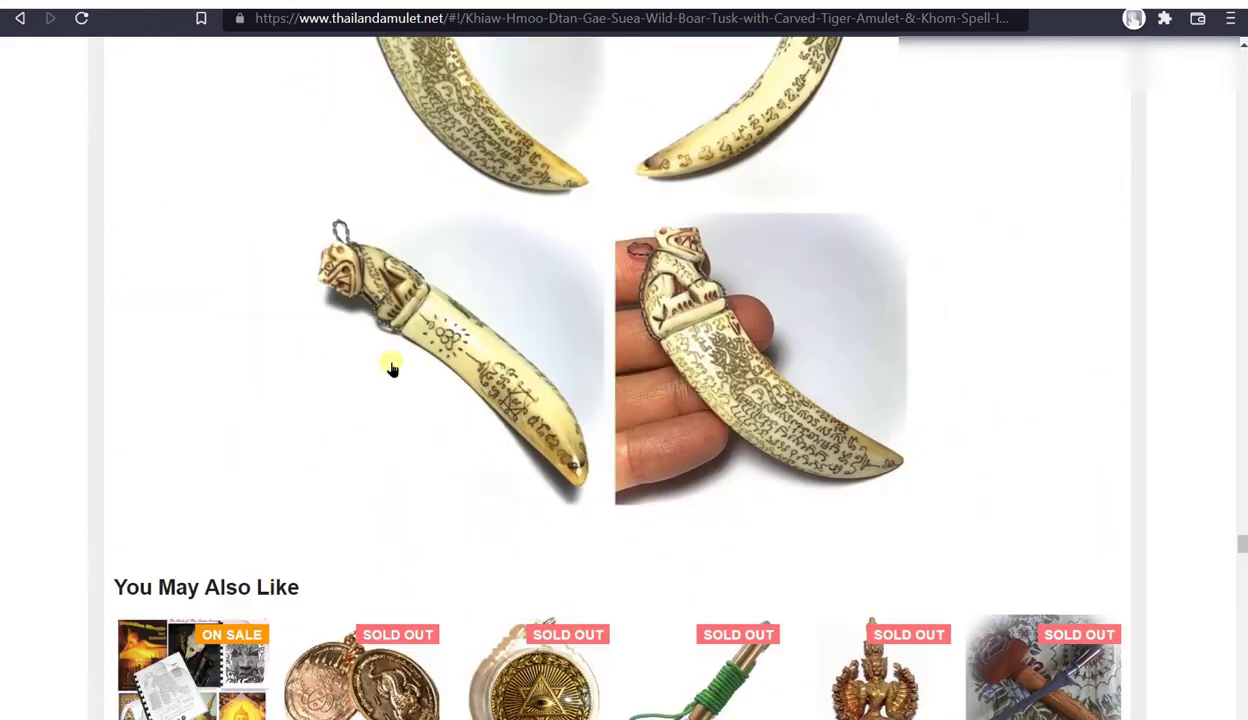
pyautogui.scroll(-10, 390, 365)
pyautogui.scroll(-2, 392, 385)
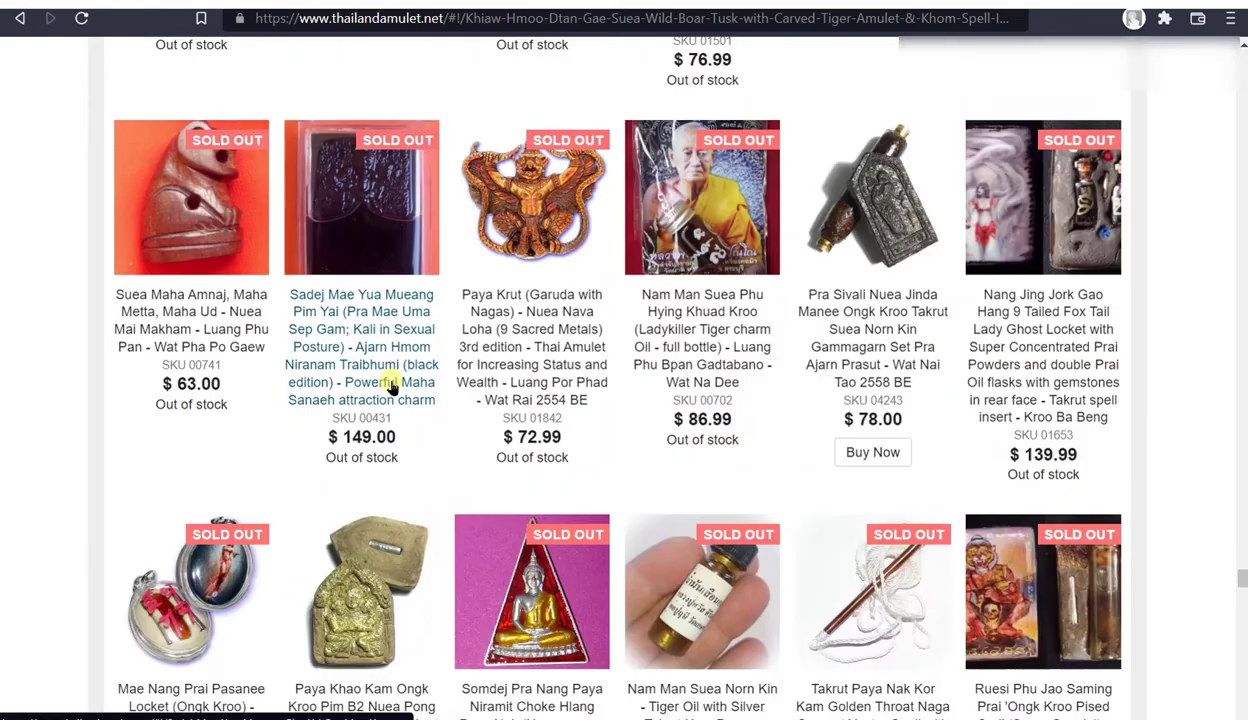
pyautogui.scroll(-4, 100, 395)
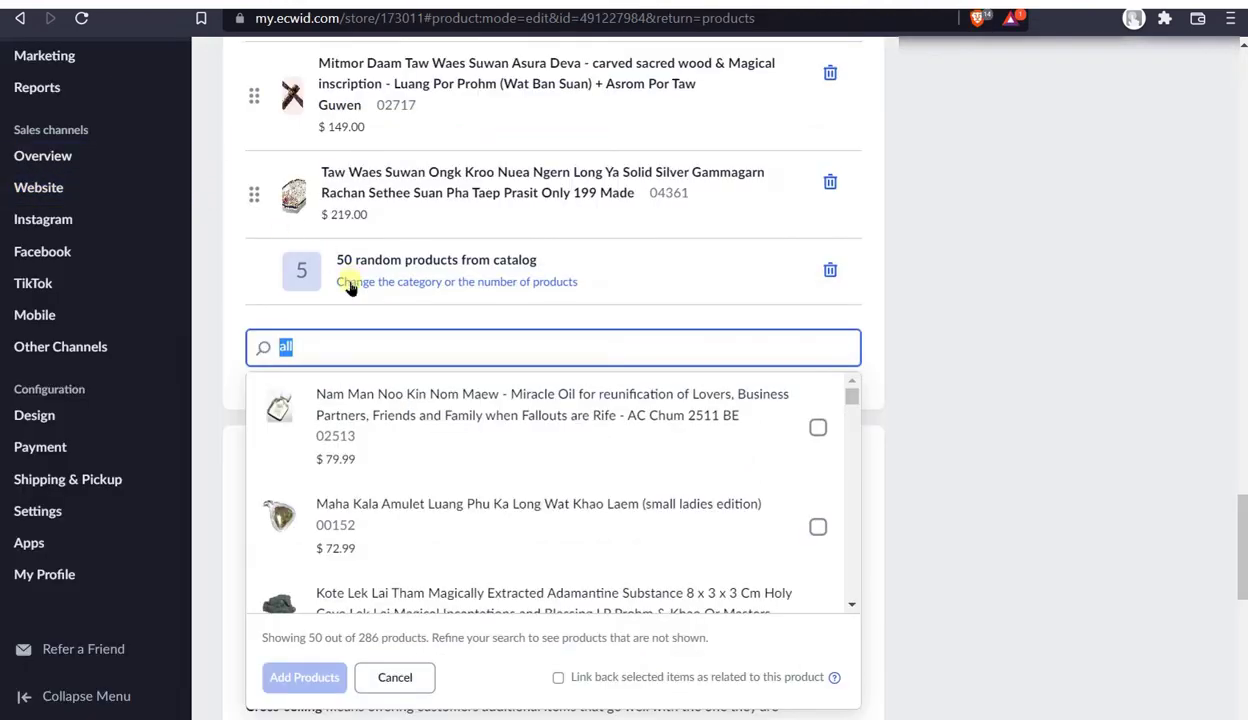
# - Search the related products picker in Ecwid for SKU 04714 and find that item among the matches
pyautogui.click(362, 348)
pyautogui.press('BackSpace')
pyautogui.press('BackSpace')
pyautogui.press('BackSpace')
pyautogui.write('04714')
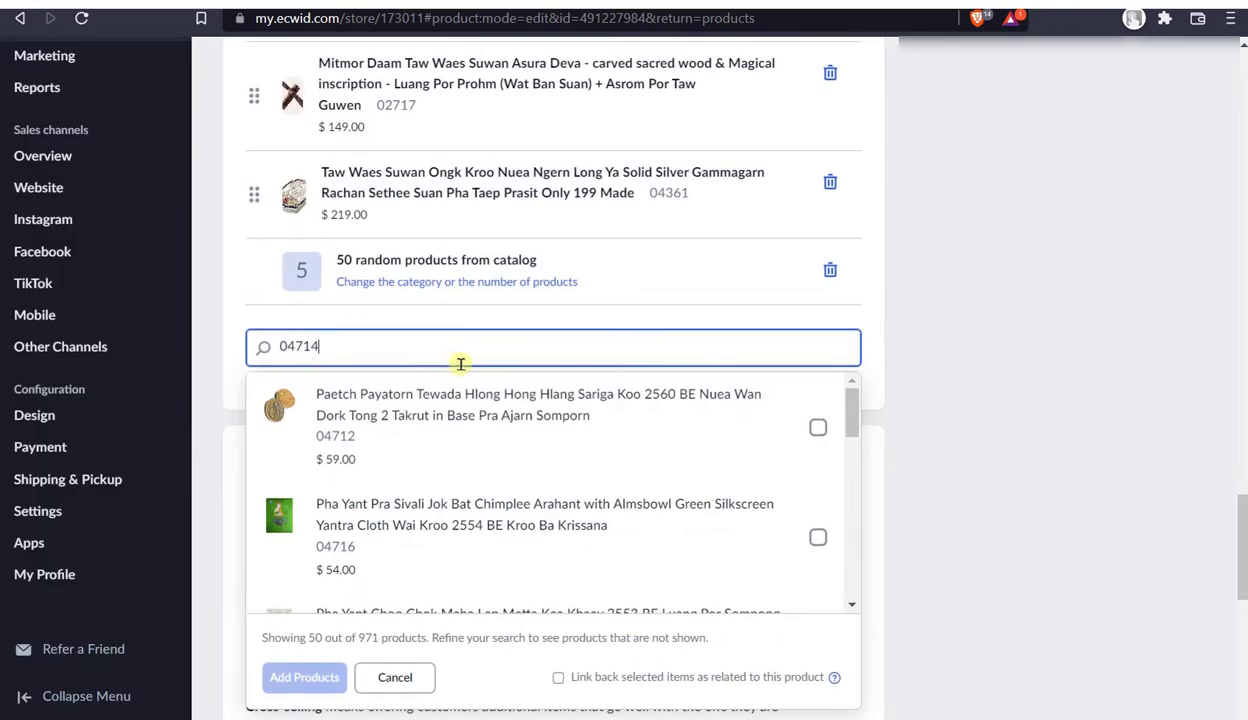
pyautogui.scroll(2, 487, 487)
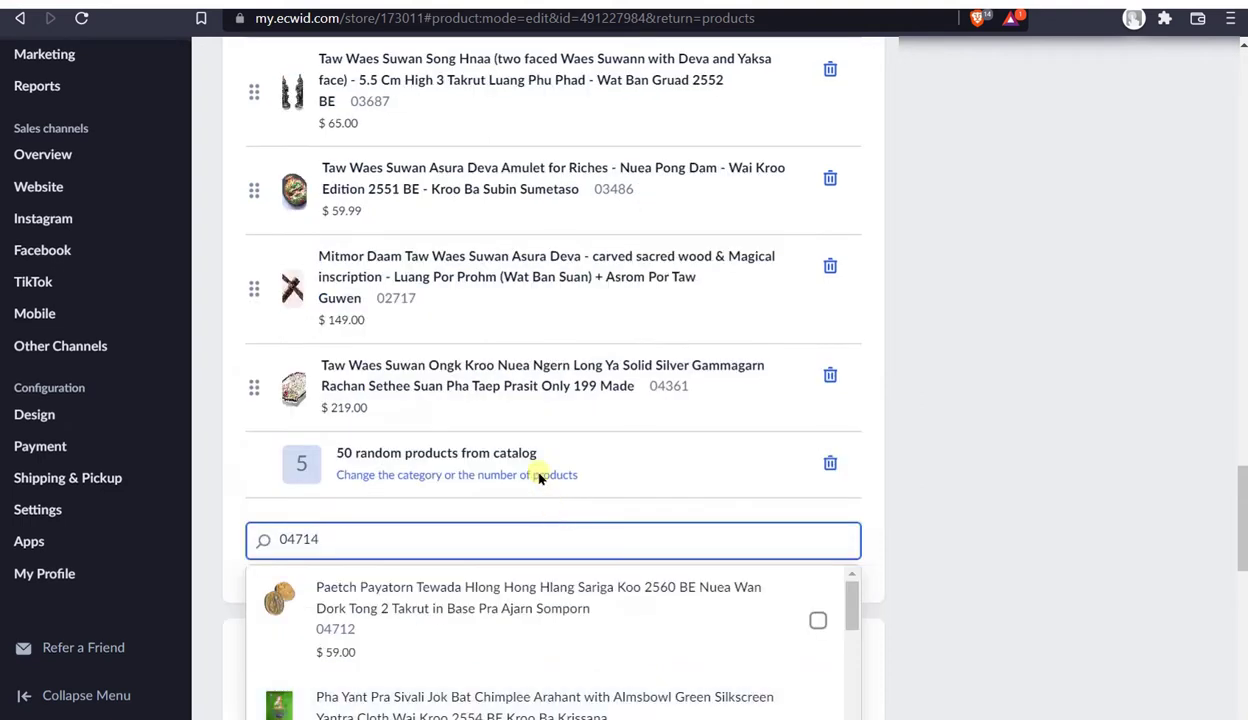
pyautogui.scroll(-2, 566, 650)
pyautogui.scroll(-5, 566, 650)
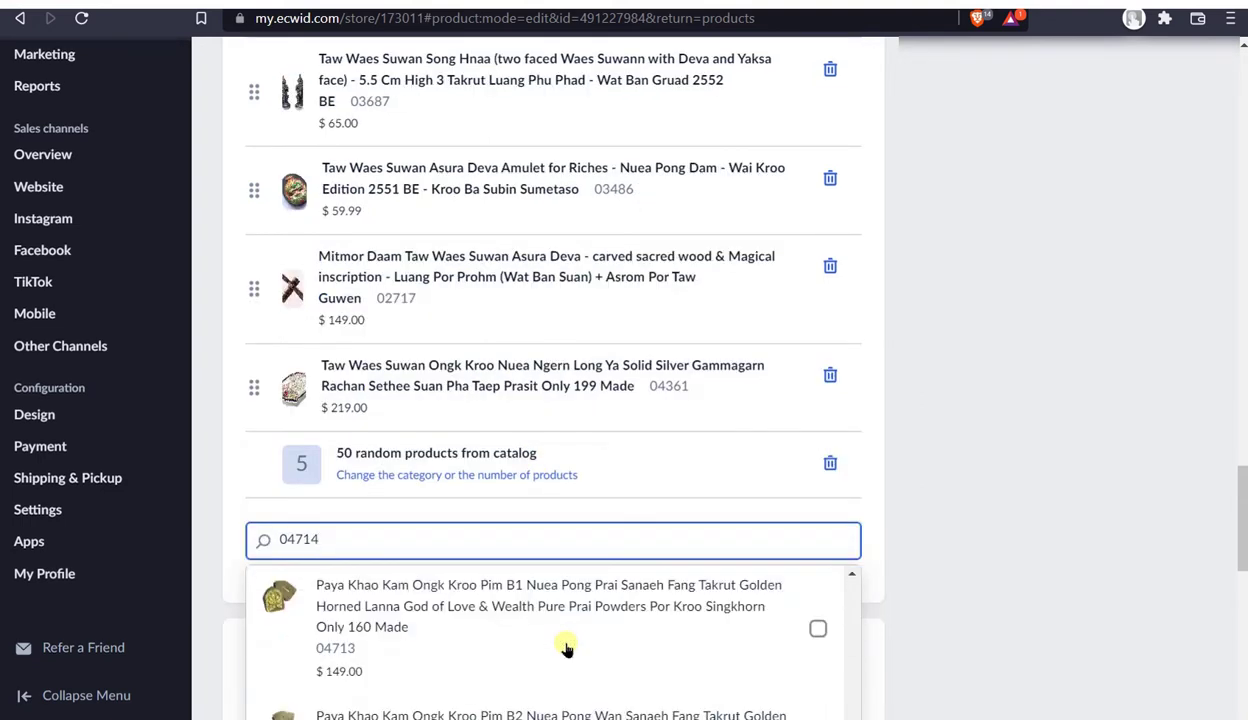
pyautogui.scroll(-2, 982, 502)
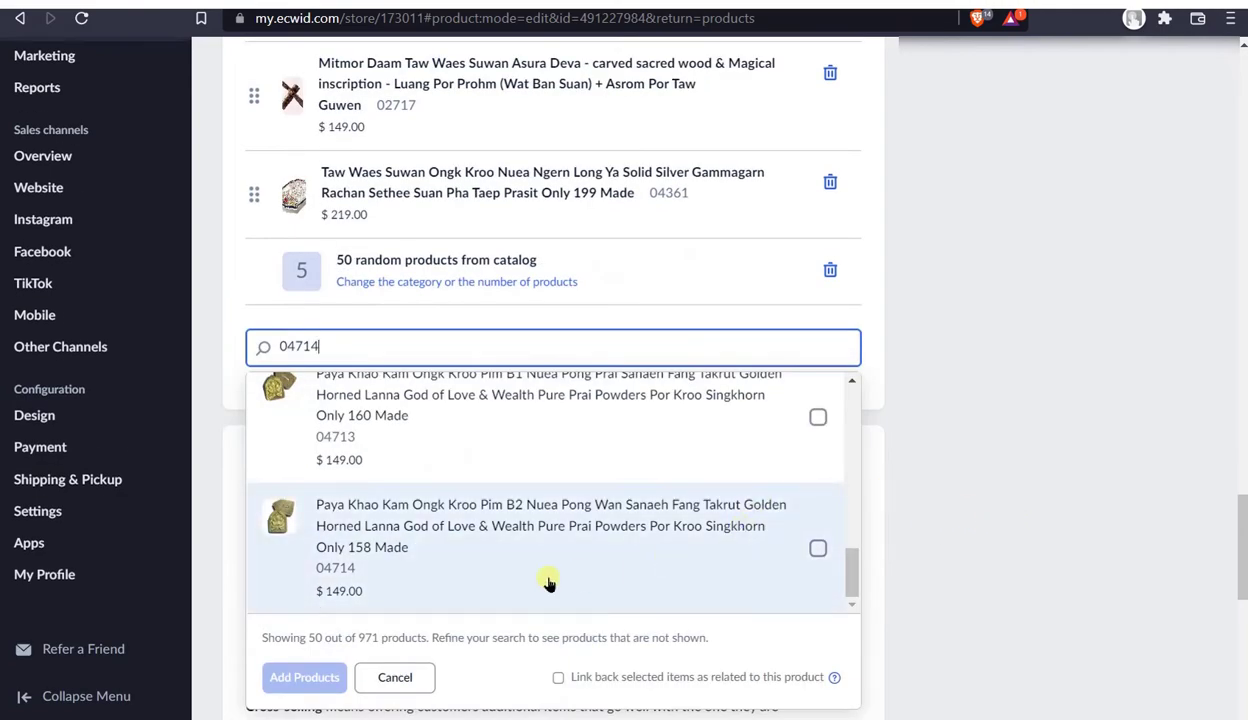
# - Replace the related products search term with 047
pyautogui.scroll(6, 510, 545)
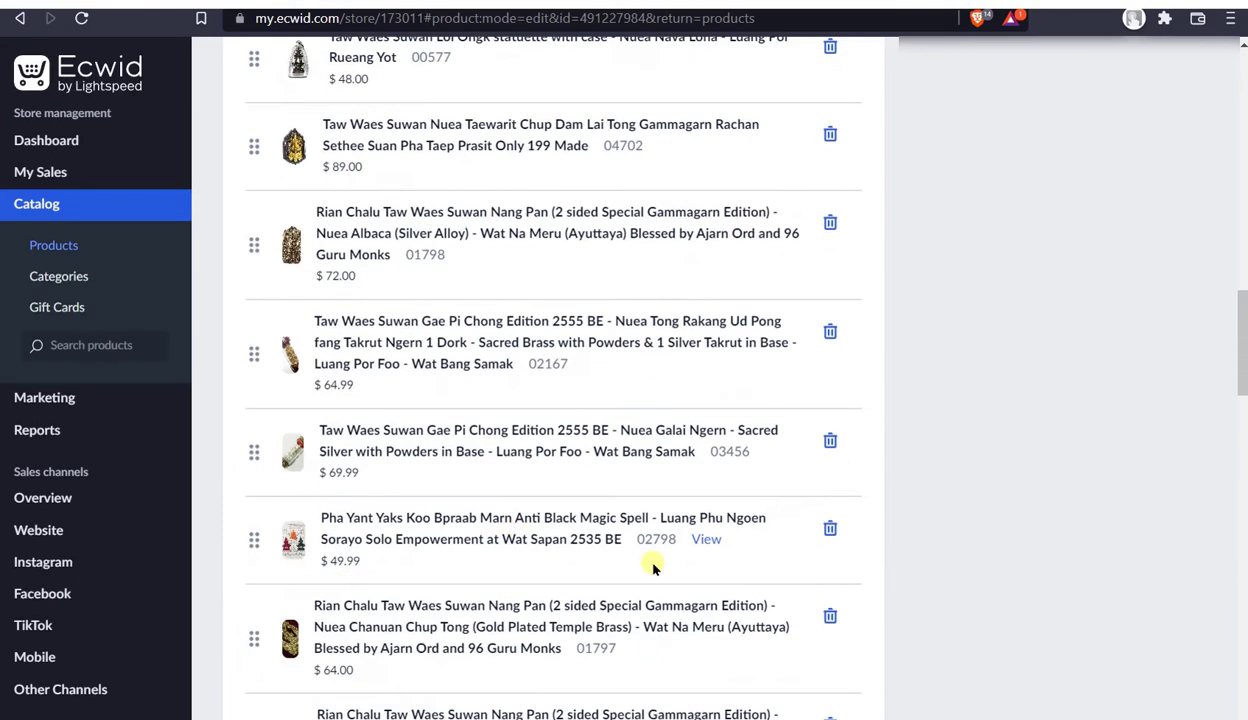
pyautogui.scroll(-10, 919, 529)
pyautogui.scroll(5, 1068, 541)
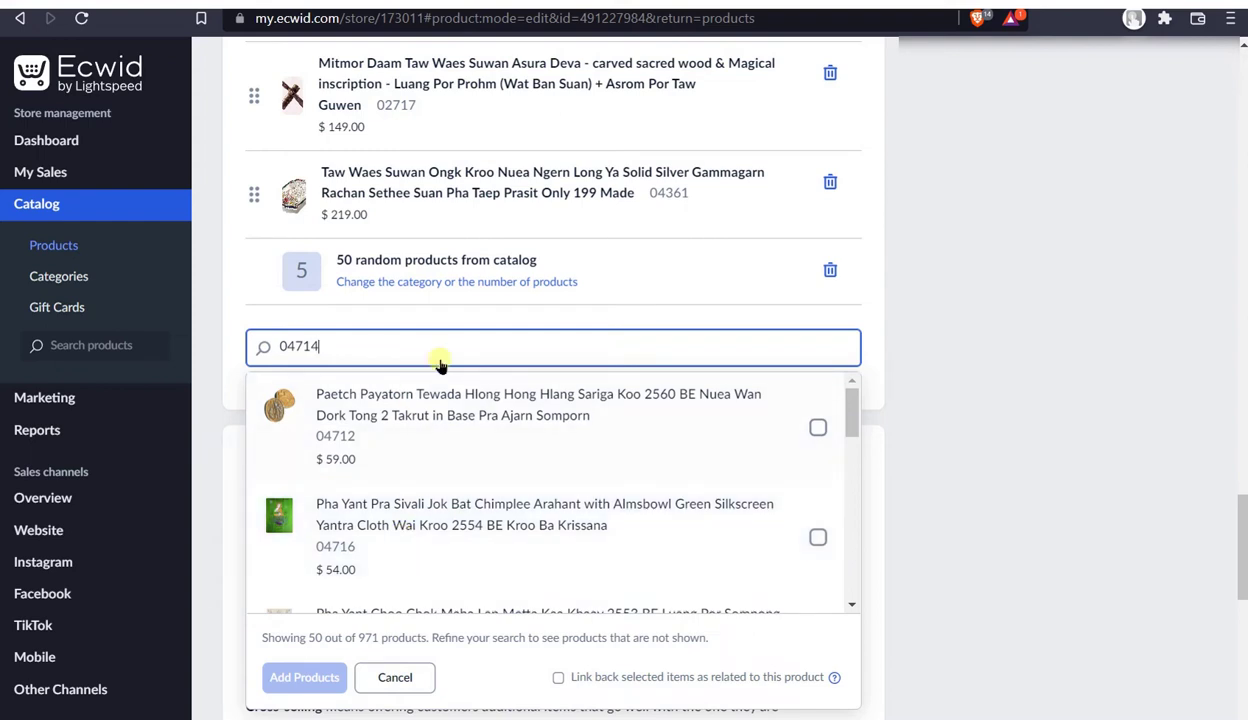
pyautogui.press('BackSpace')
pyautogui.press('BackSpace')
pyautogui.press('BackSpace')
pyautogui.press('BackSpace')
pyautogui.press('BackSpace')
pyautogui.write('047')
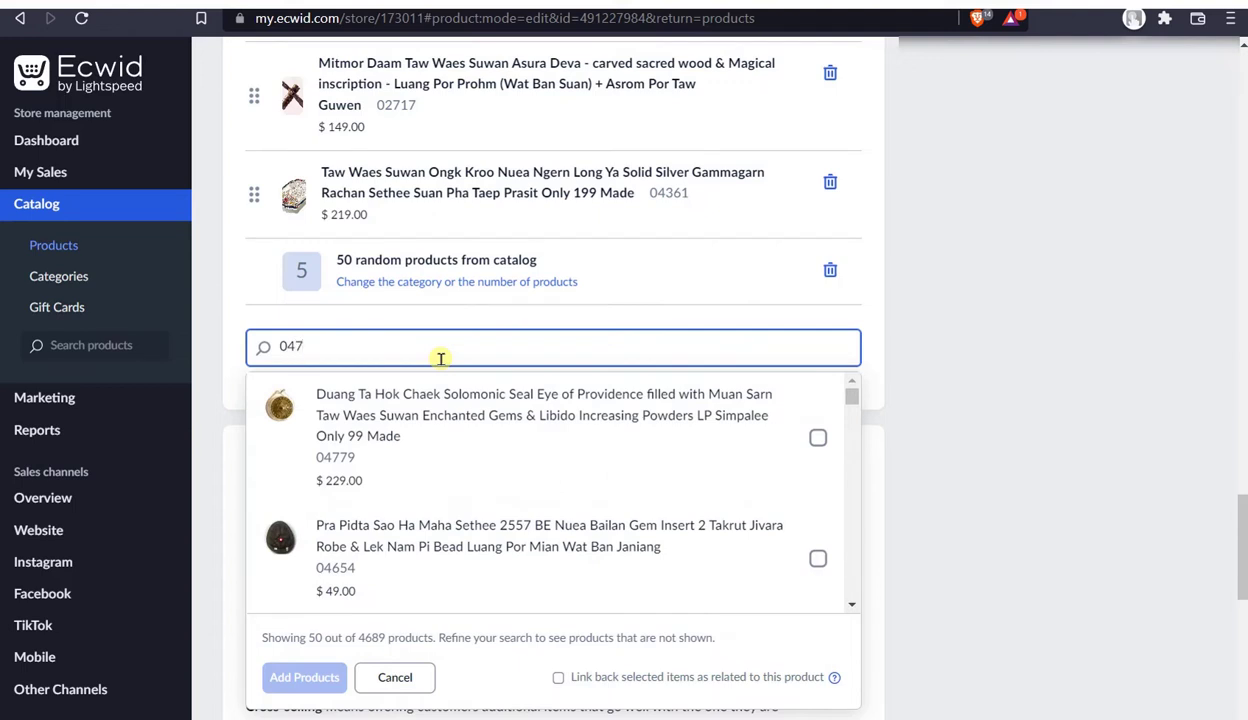
pyautogui.press('BackSpace')
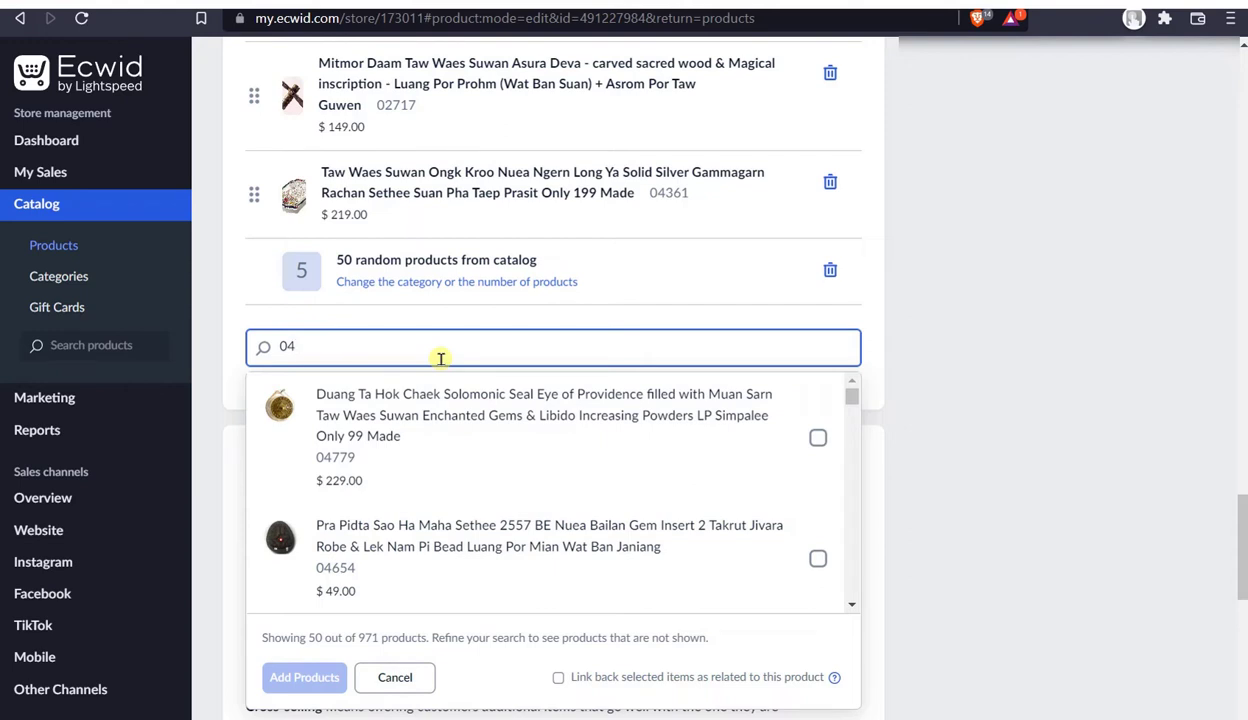
pyautogui.press('Right')
pyautogui.press('Right')
pyautogui.write('47814')
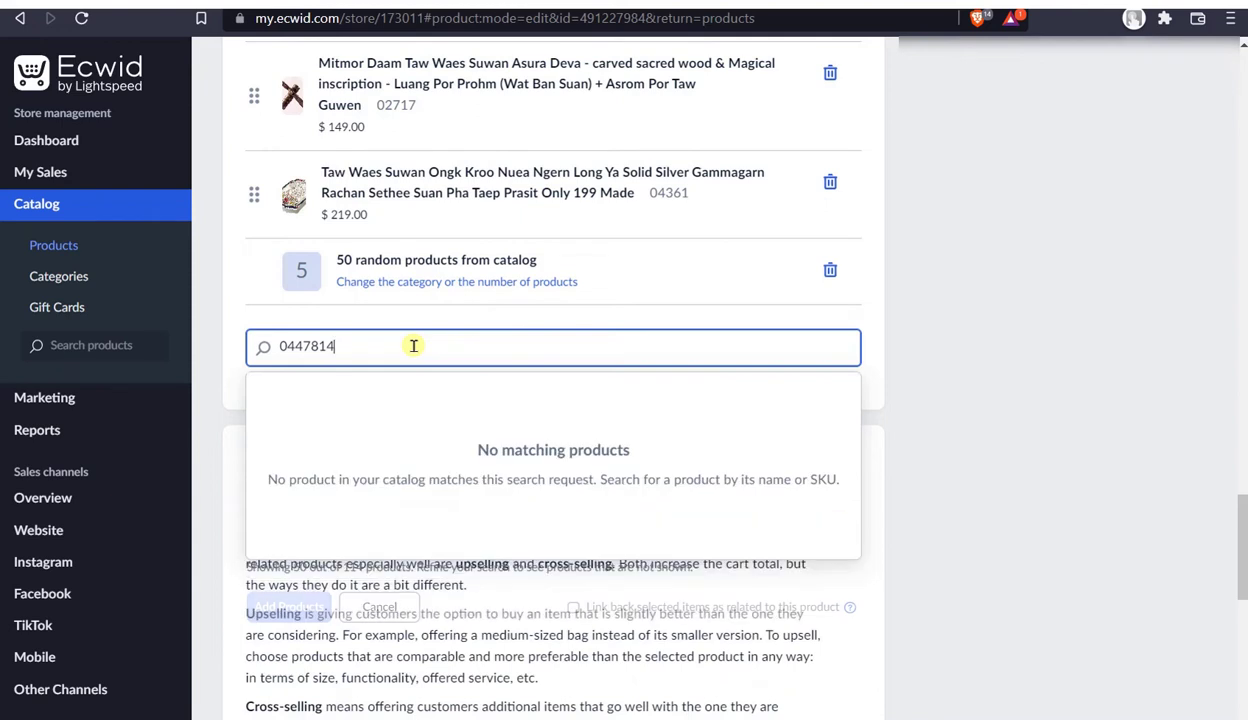
pyautogui.press('BackSpace')
pyautogui.press('BackSpace')
pyautogui.press('BackSpace')
pyautogui.press('BackSpace')
pyautogui.press('BackSpace')
pyautogui.press('BackSpace')
pyautogui.press('BackSpace')
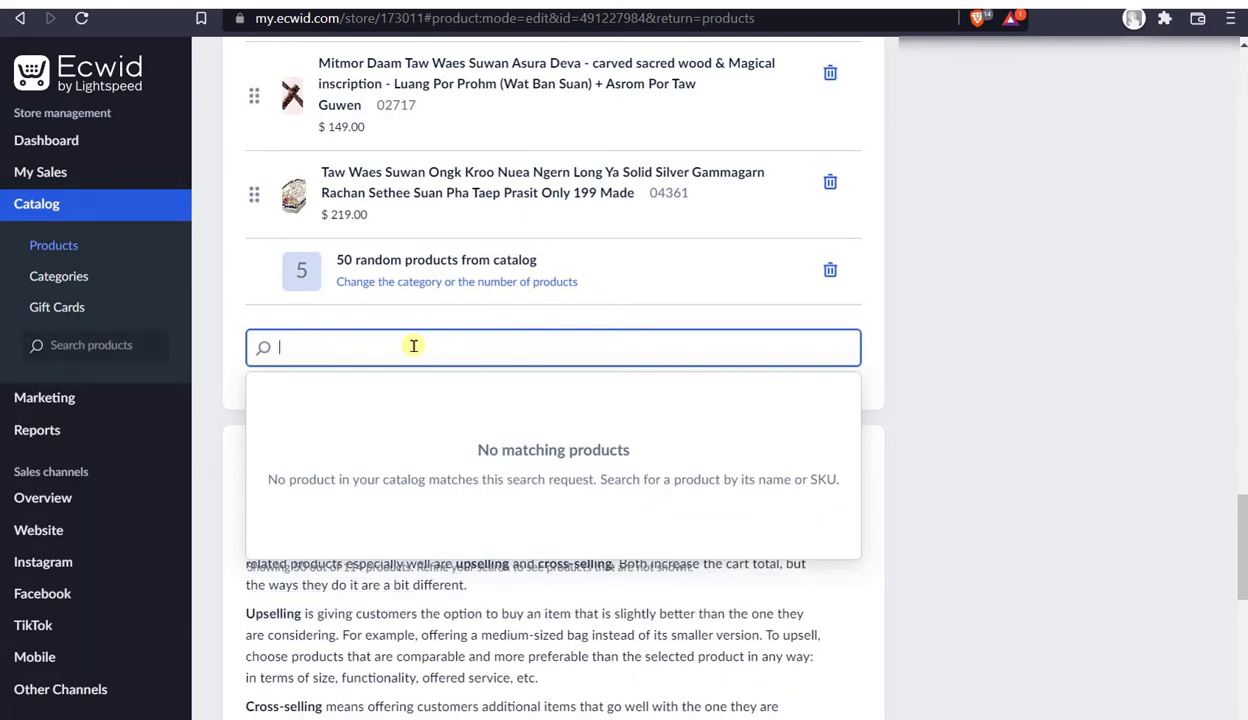
pyautogui.write('03')
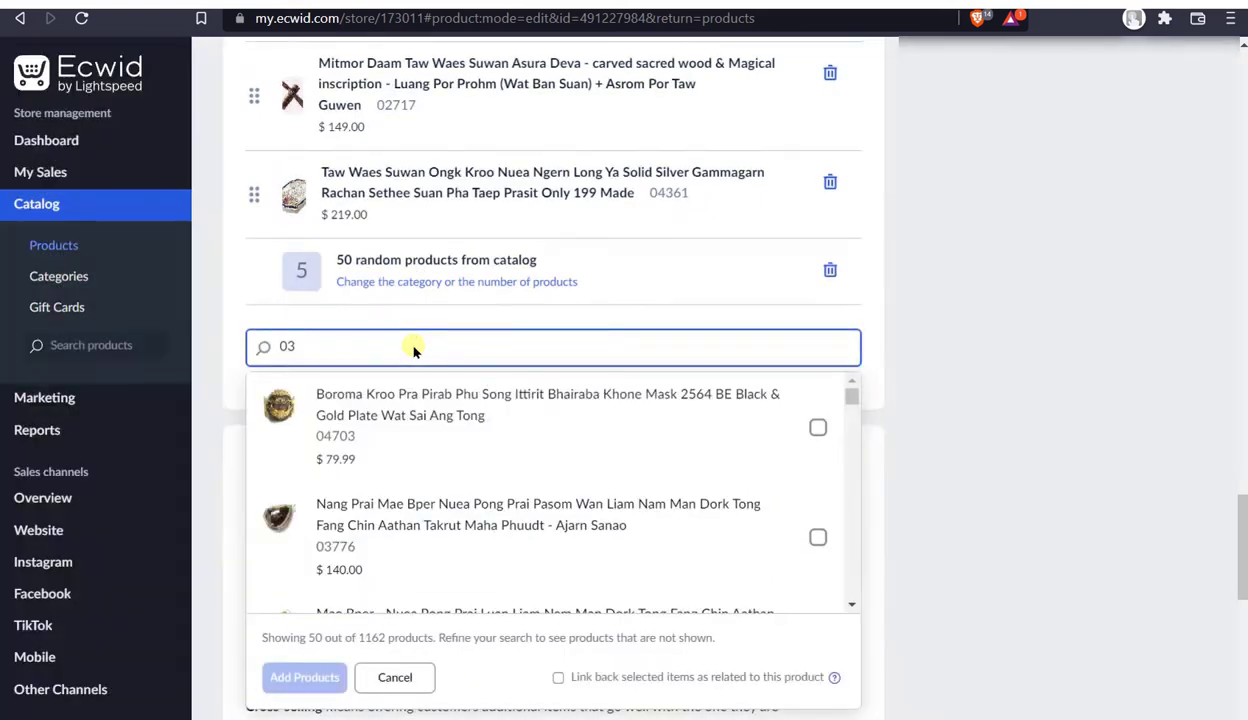
pyautogui.write('4')
pyautogui.press('BackSpace')
pyautogui.press('BackSpace')
pyautogui.press('BackSpace')
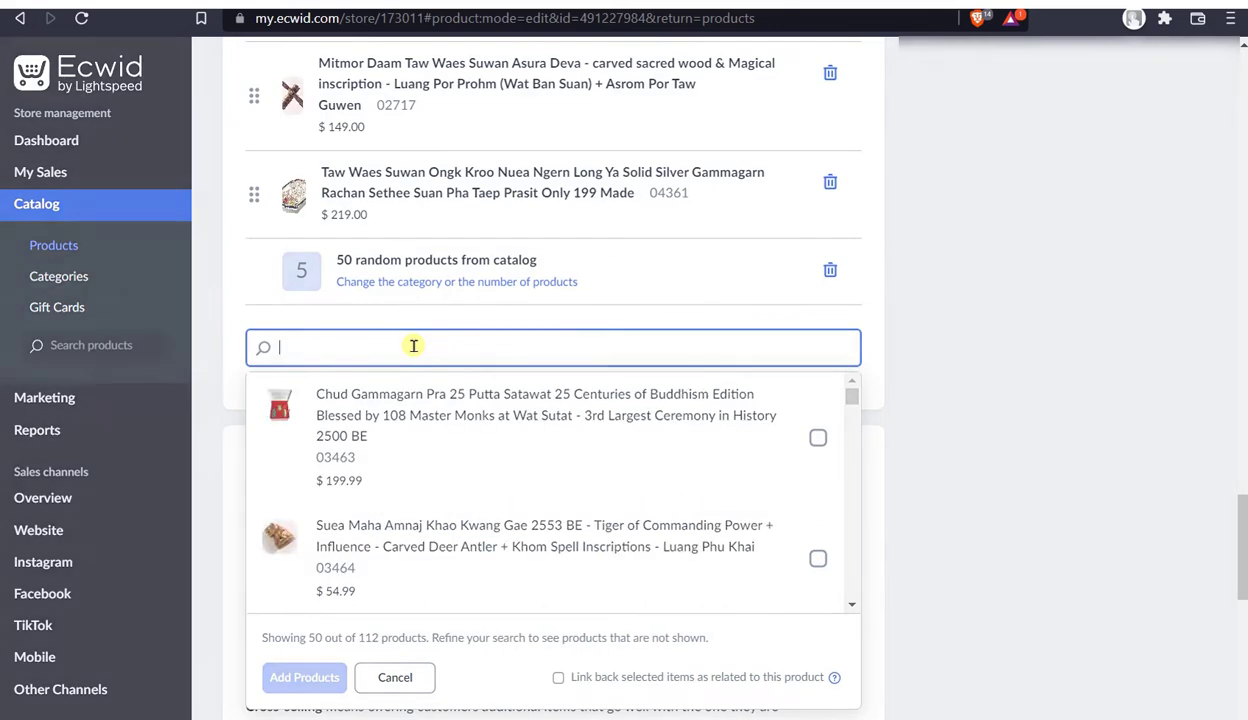
# - Search the related products picker for SKU 04714 and add the Paya Khao Kam amulet to the related products
pyautogui.write('04')
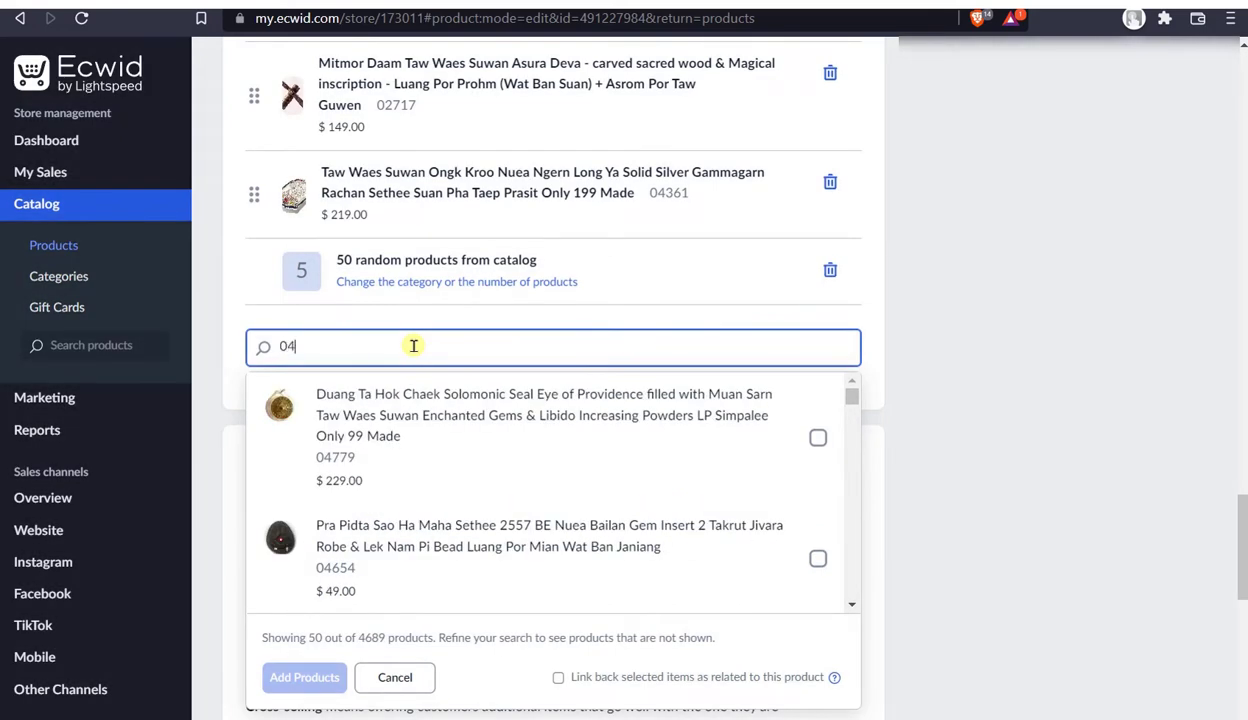
pyautogui.write('71`4')
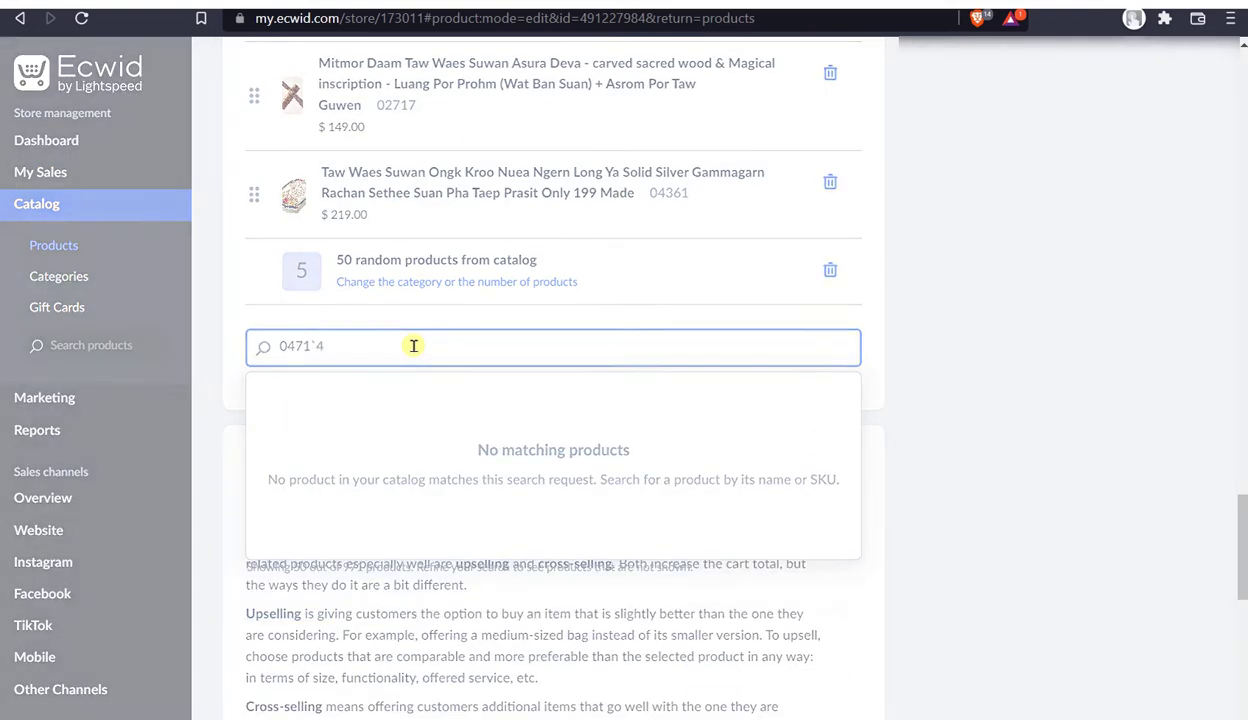
pyautogui.press('BackSpace')
pyautogui.press('BackSpace')
pyautogui.press('BackSpace')
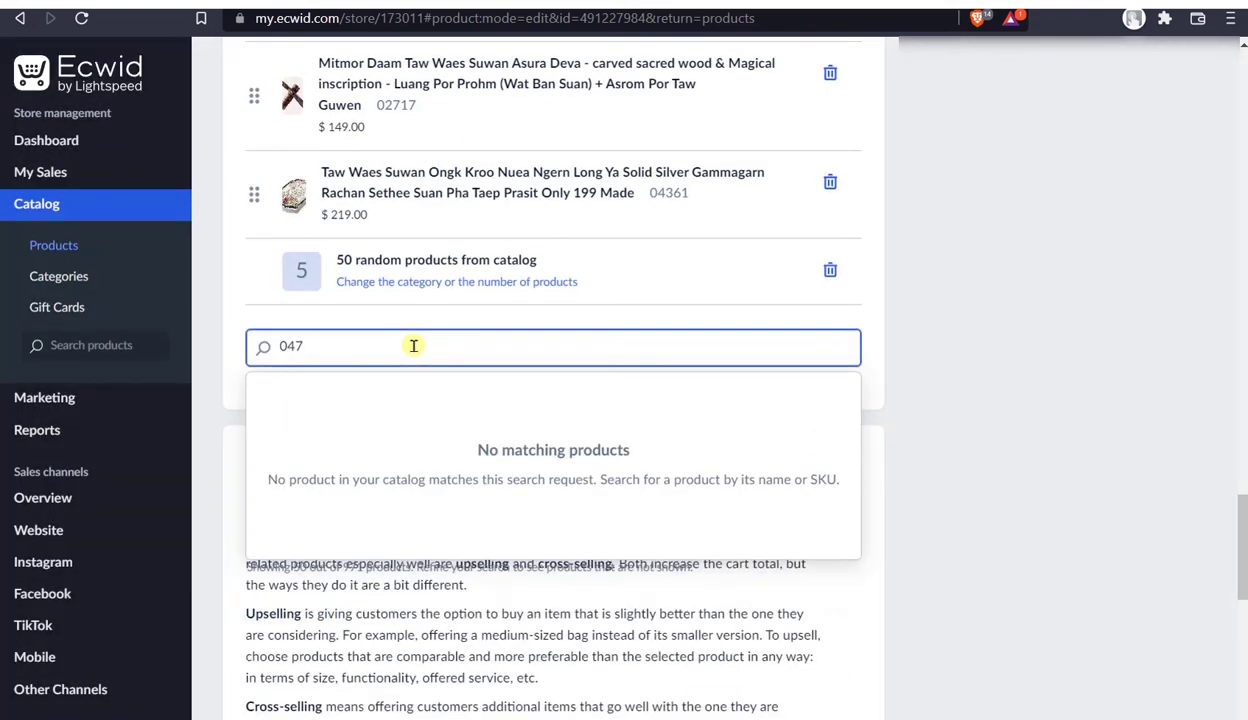
pyautogui.write('14')
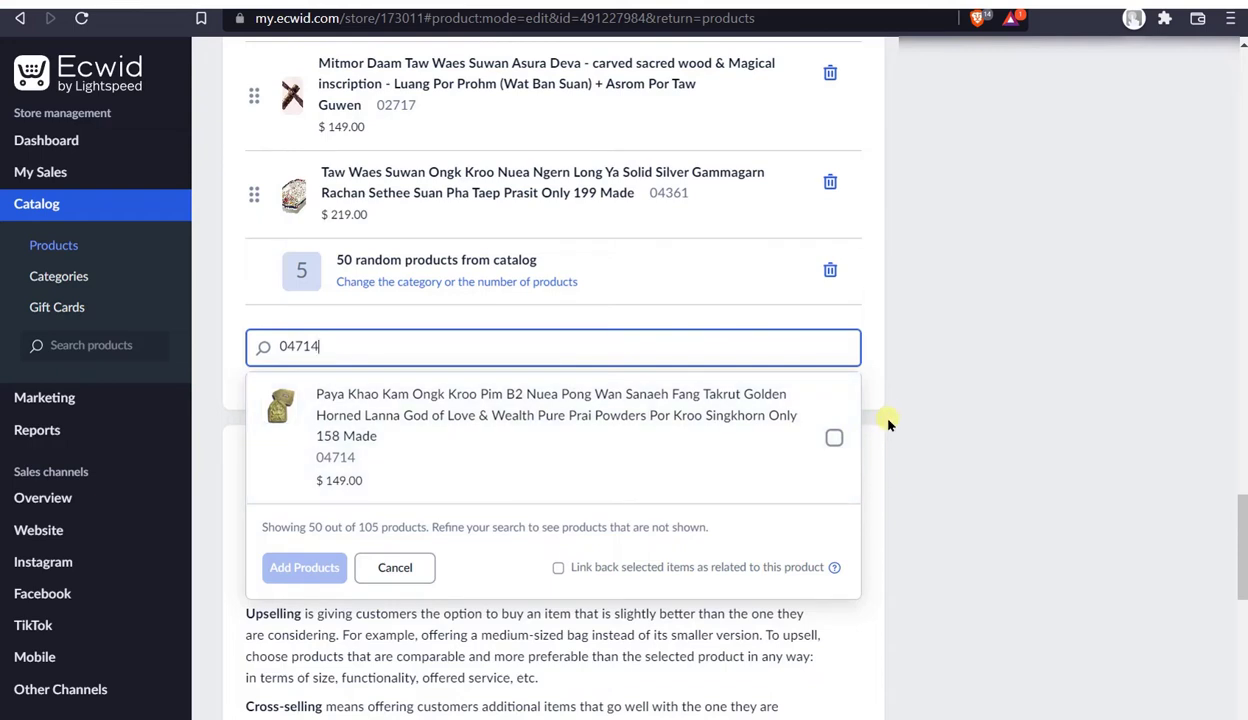
pyautogui.click(834, 440)
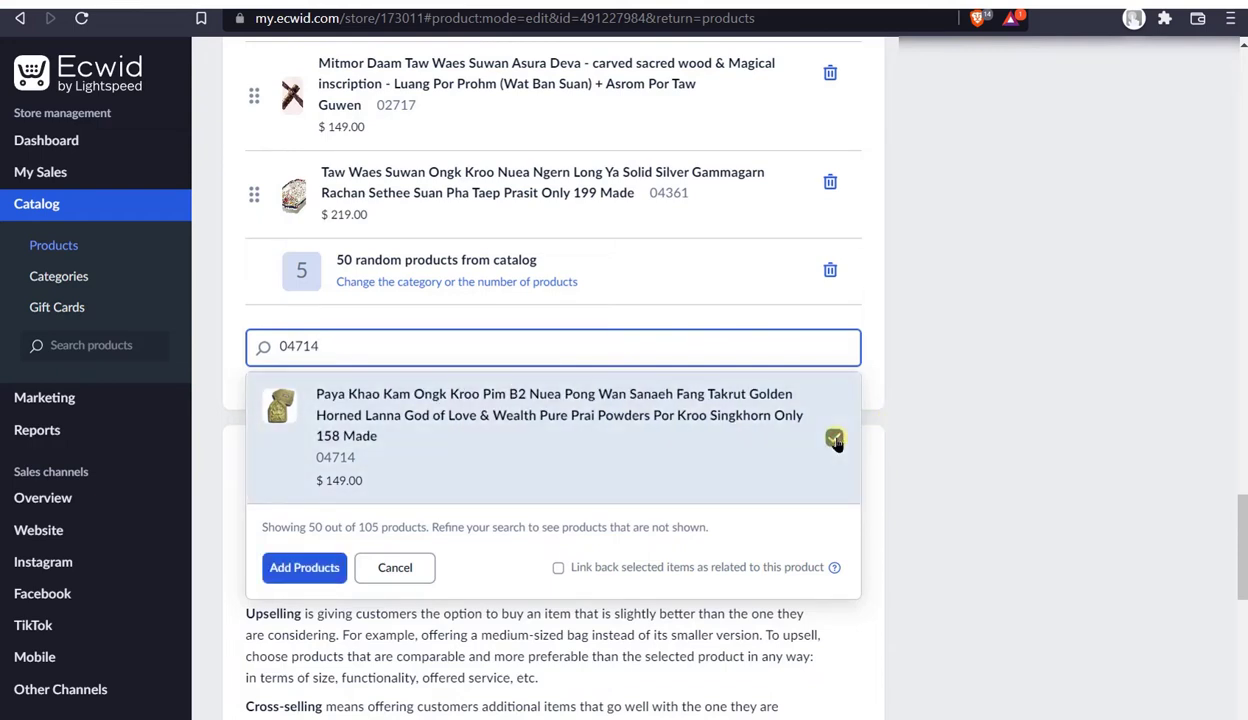
pyautogui.click(302, 567)
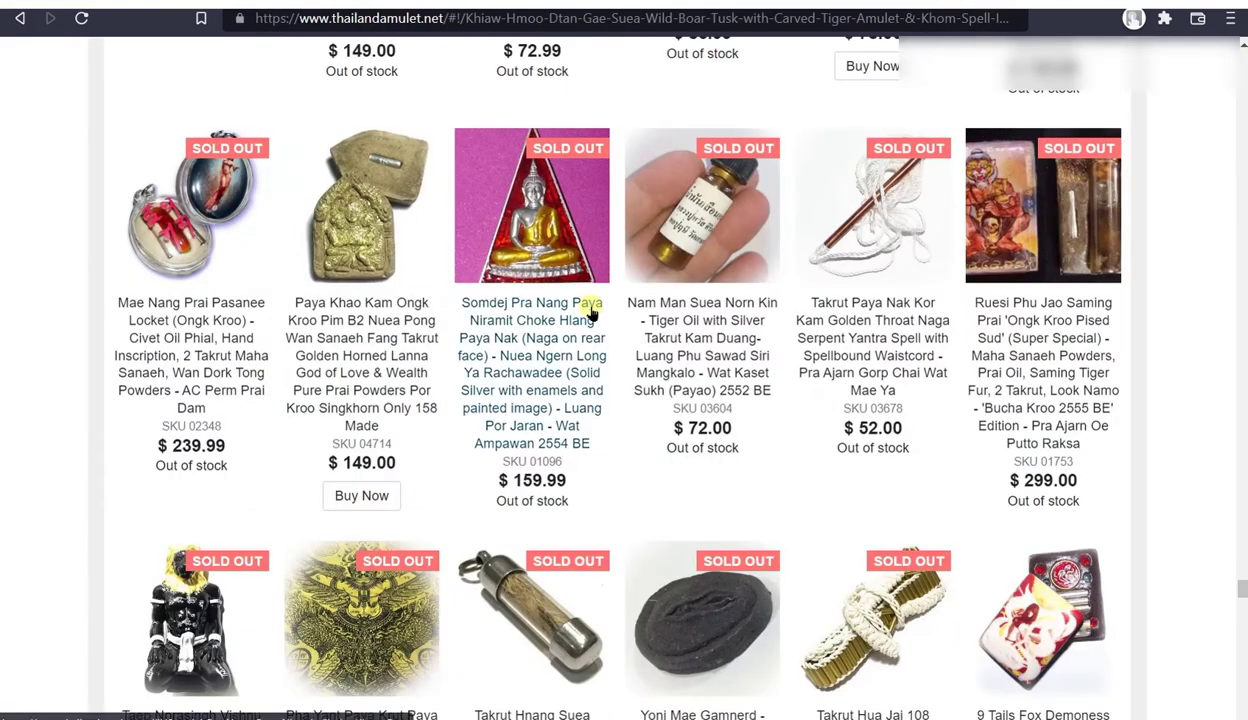
# - Look further down the storefront's related items, then add the Pra Khanta Kumarn amulet, SKU 04146, to the related products in Ecwid
pyautogui.scroll(-8, 592, 313)
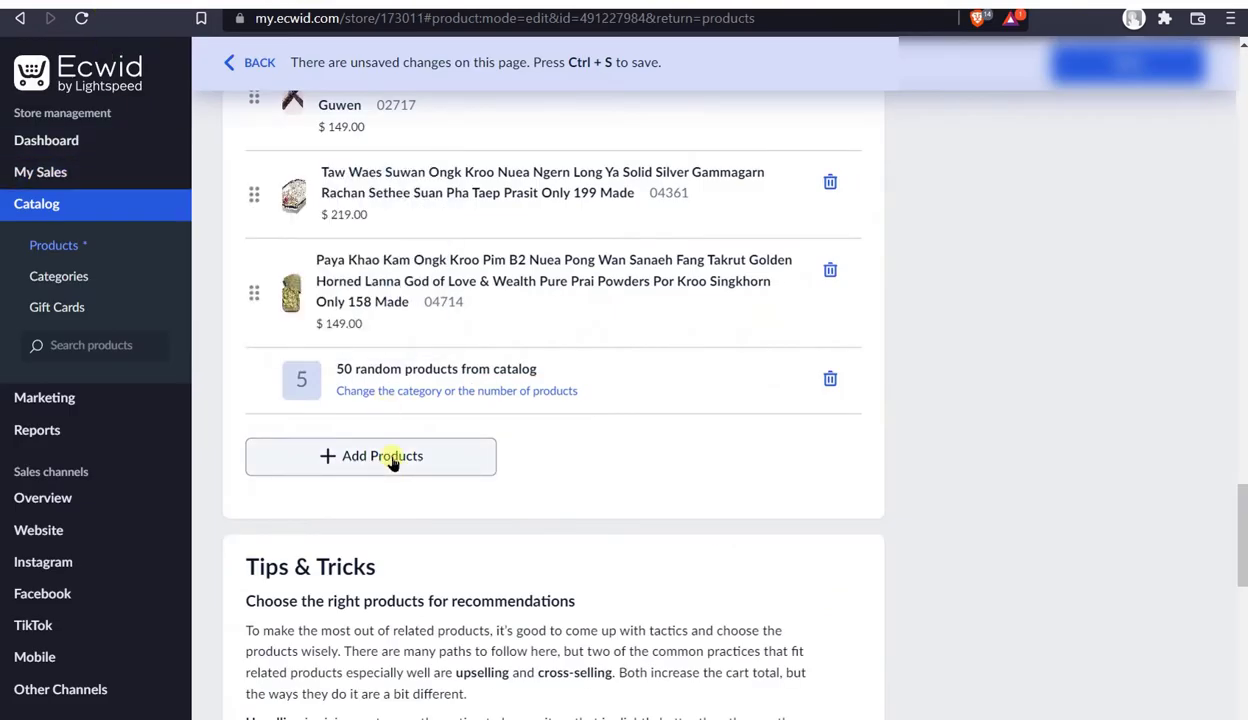
pyautogui.click(398, 396)
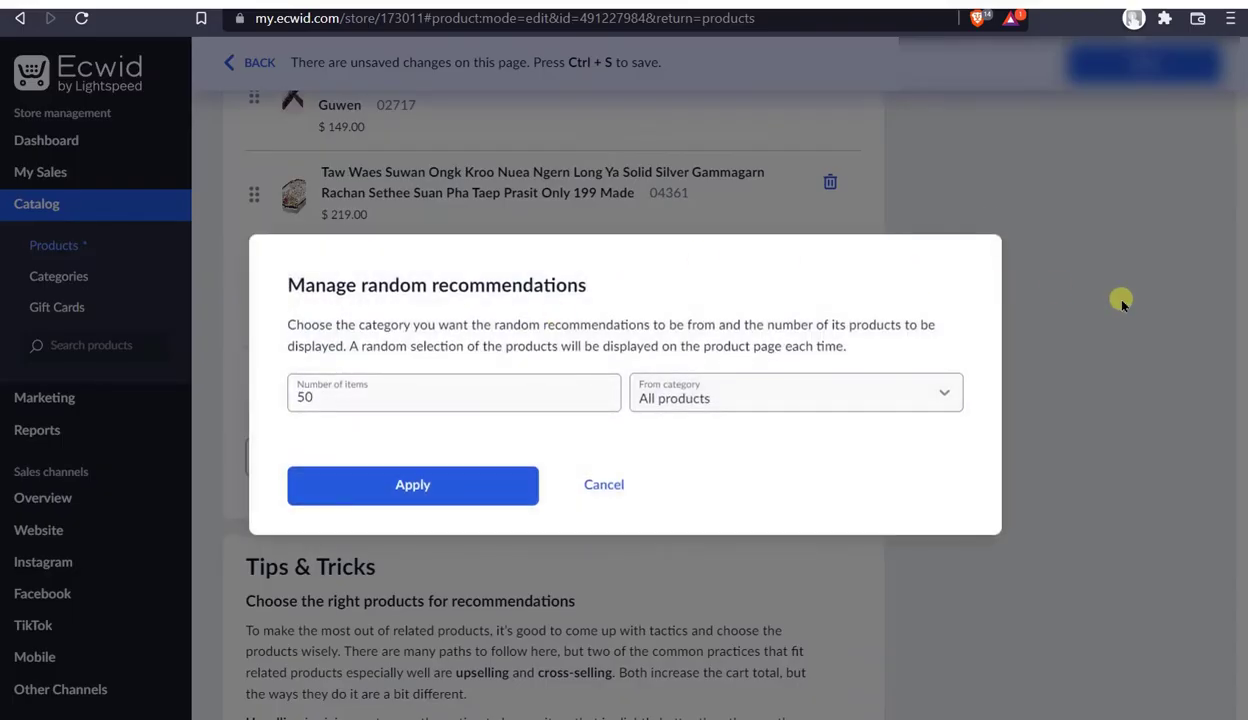
pyautogui.click(1121, 299)
pyautogui.click(352, 456)
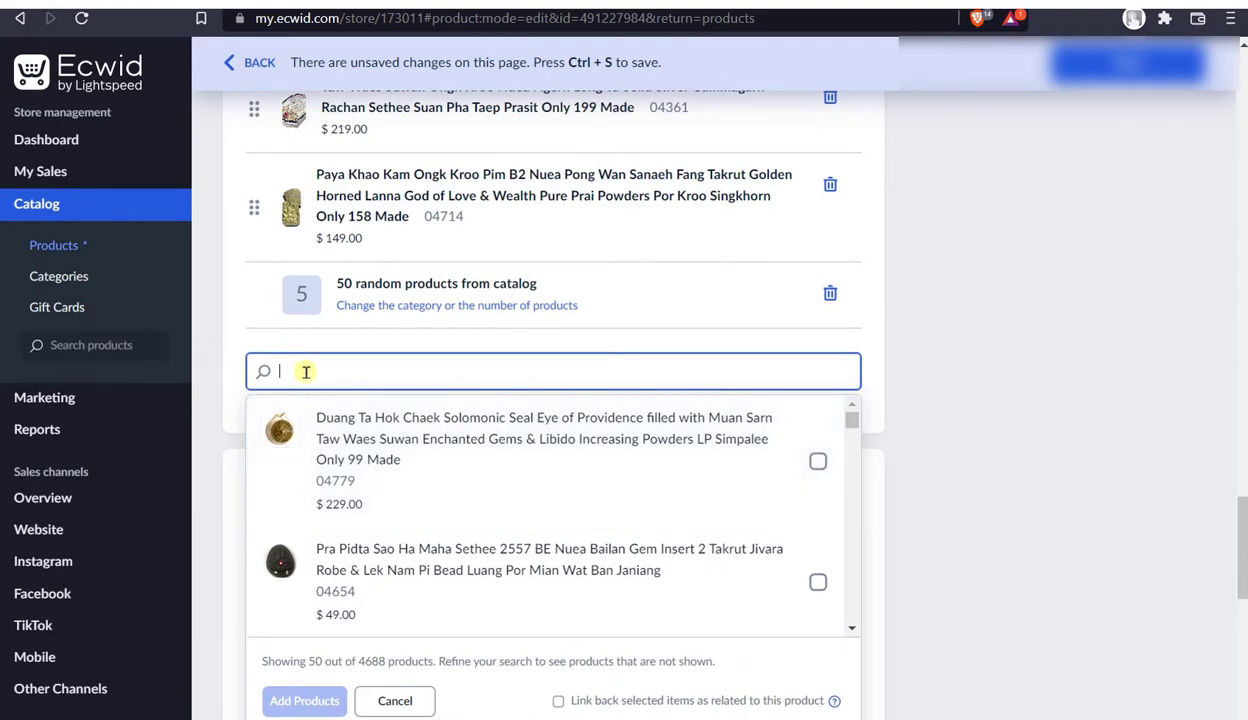
pyautogui.write('04176')
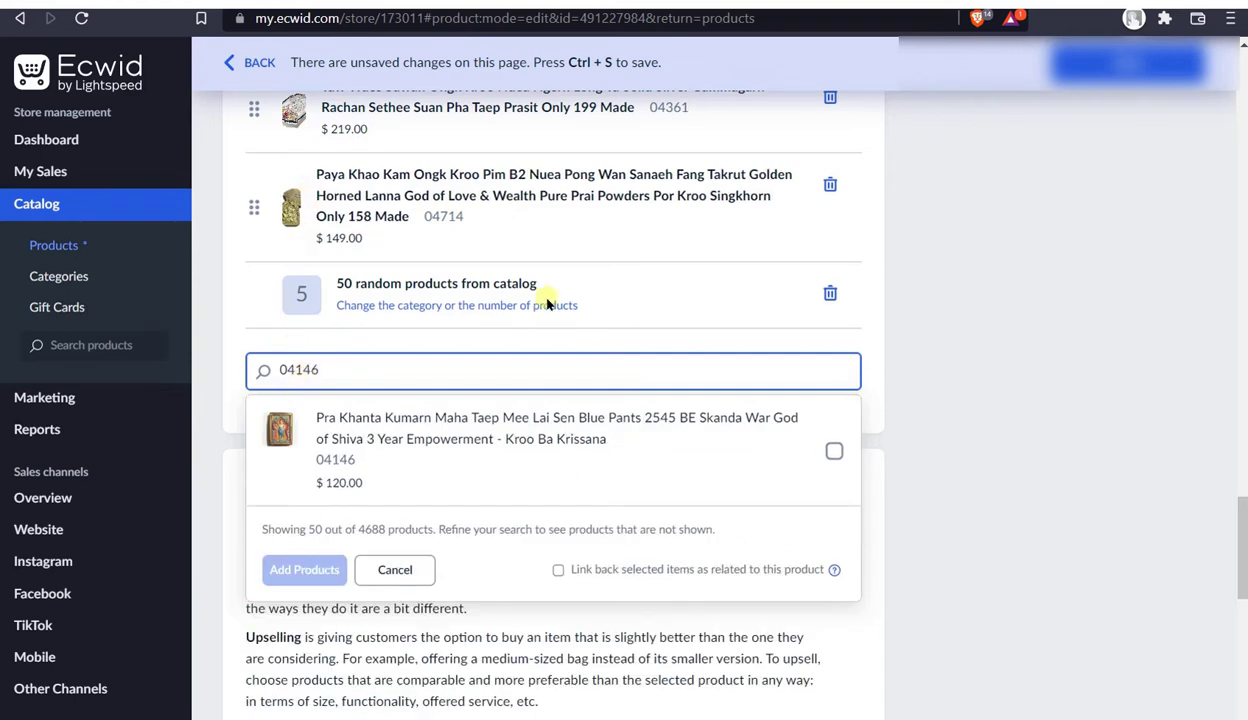
pyautogui.click(833, 452)
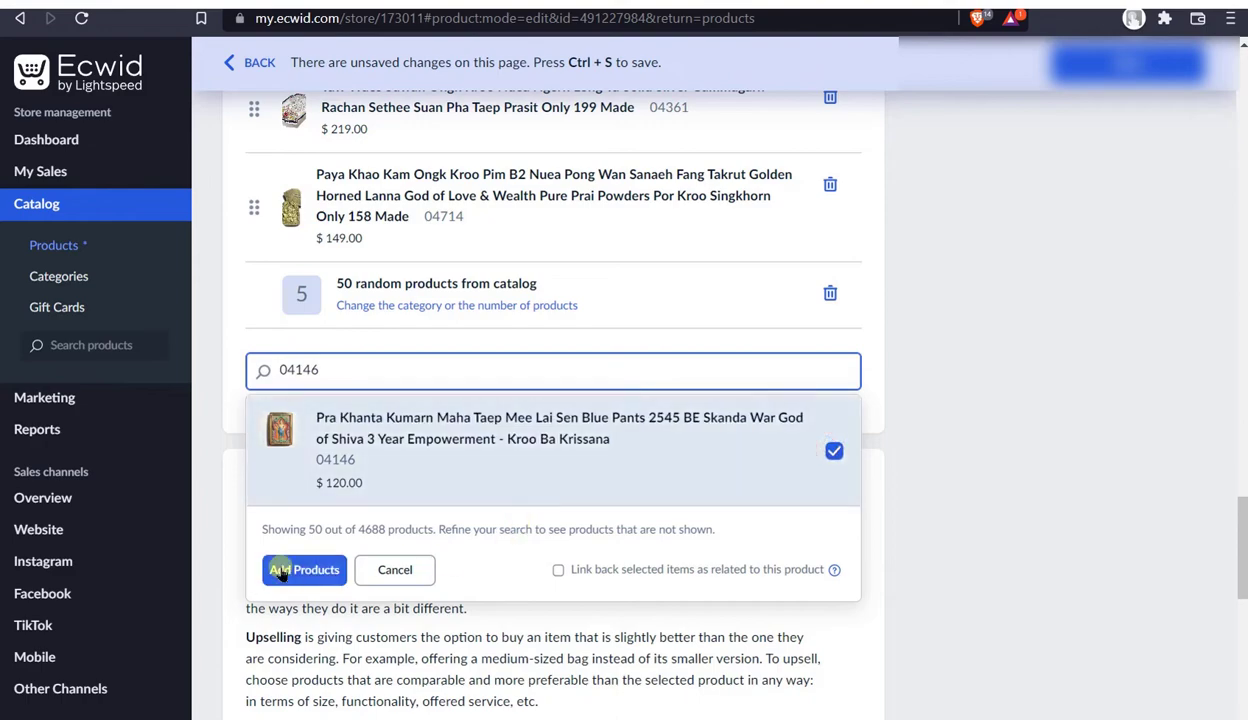
pyautogui.click(308, 569)
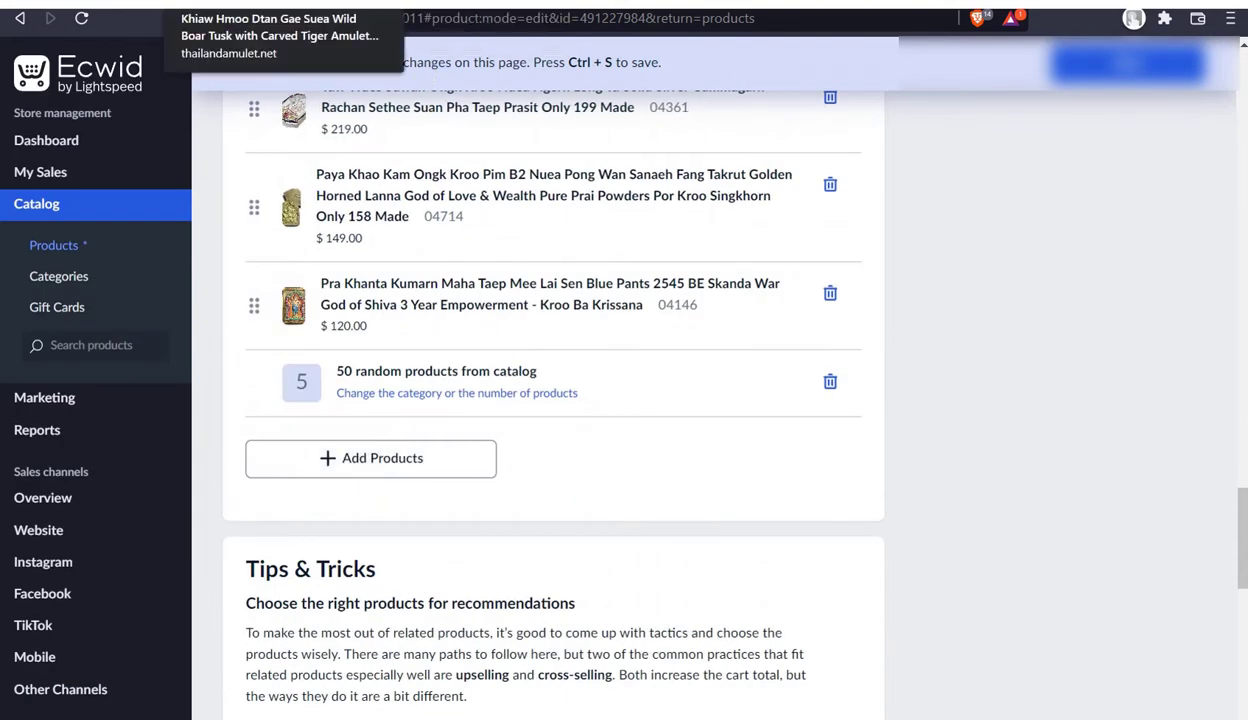
# - Check the boar tusk page on thailandamulet.net for another available item, then search Ecwid's related products picker for SKU 02530
pyautogui.click(260, 3)
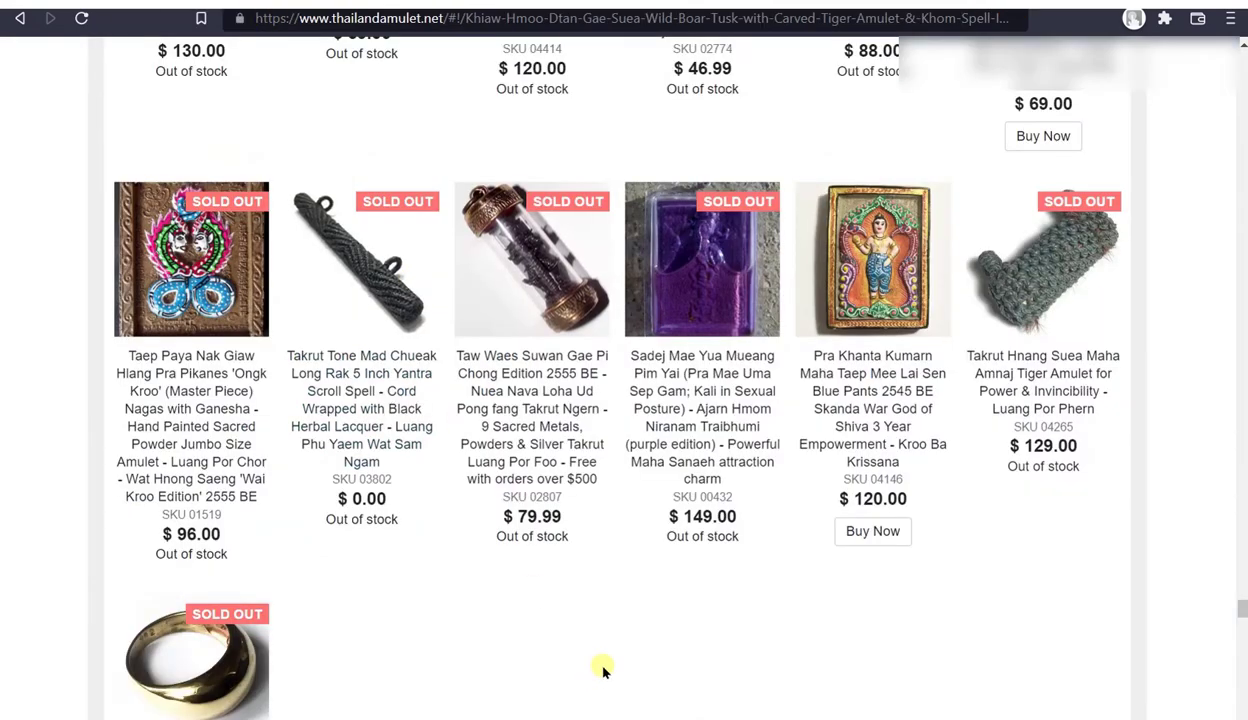
pyautogui.scroll(5, 388, 640)
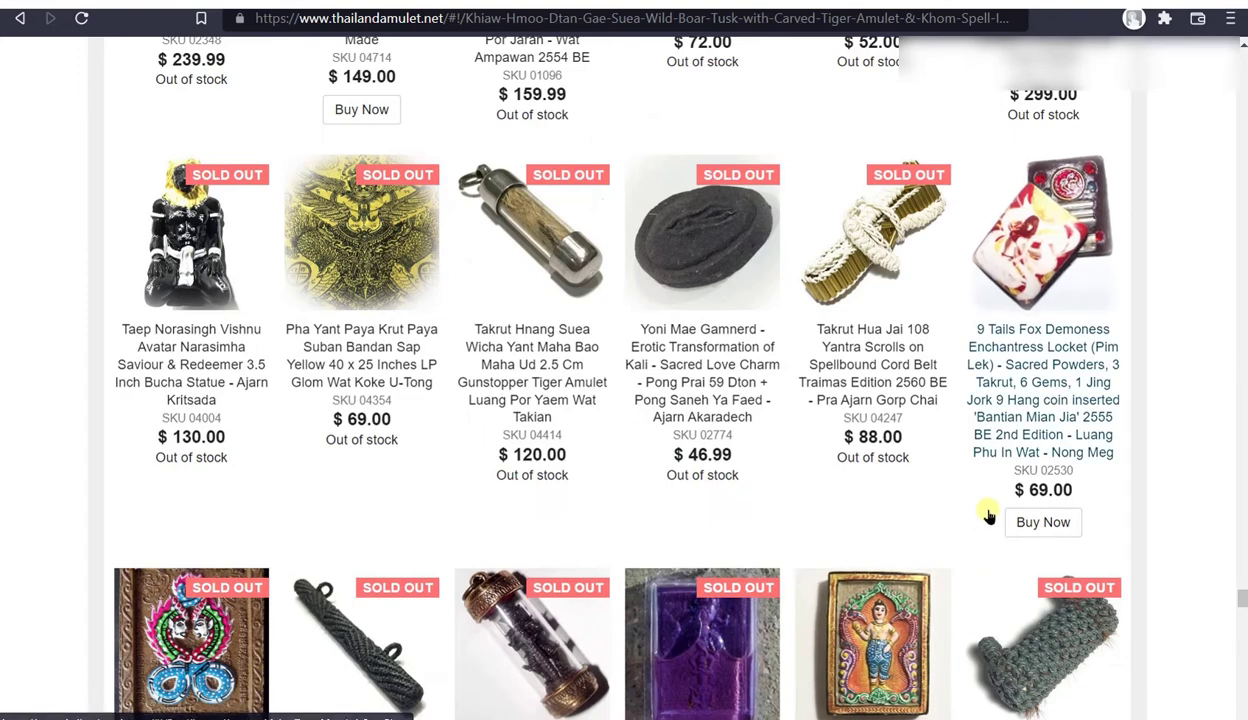
pyautogui.click(82, 4)
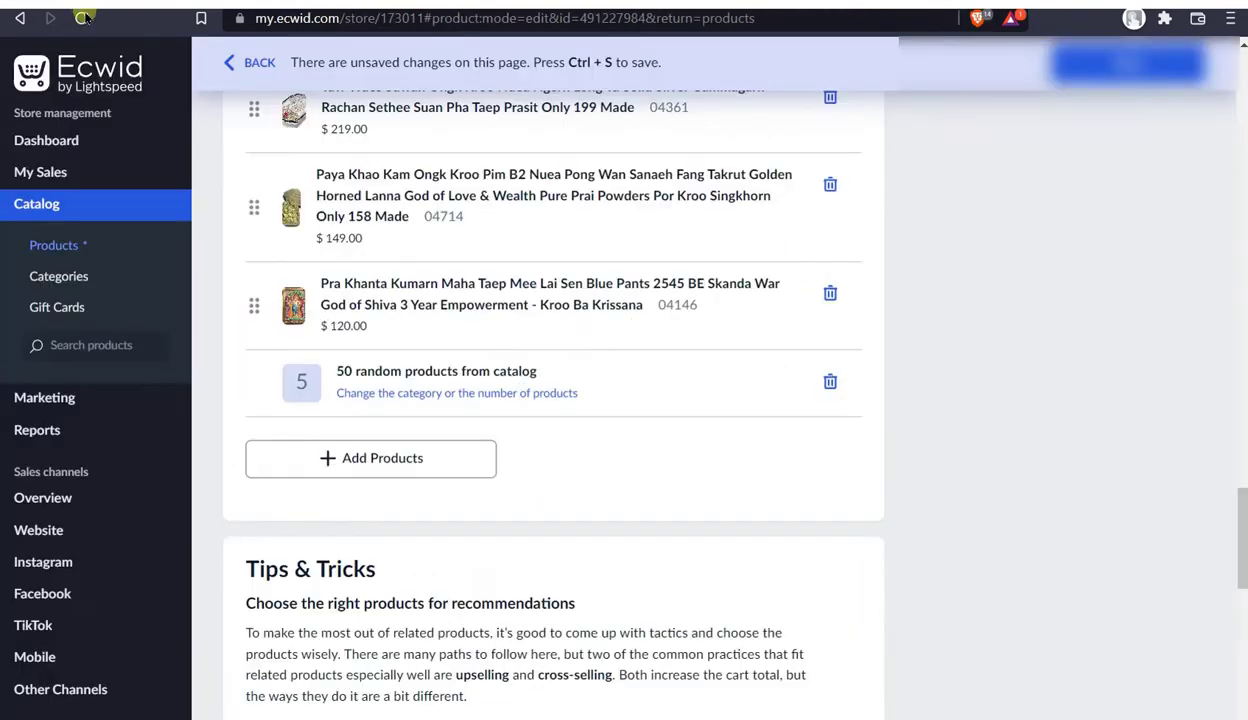
pyautogui.click(355, 460)
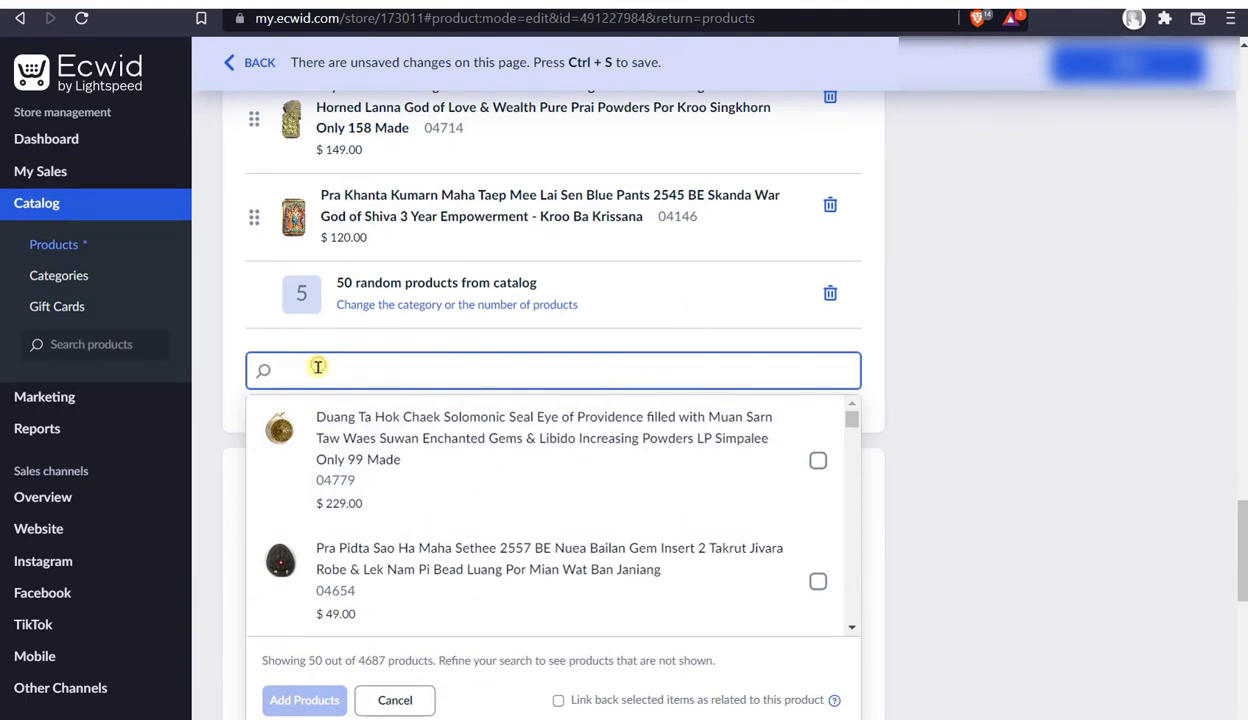
pyautogui.write('025')
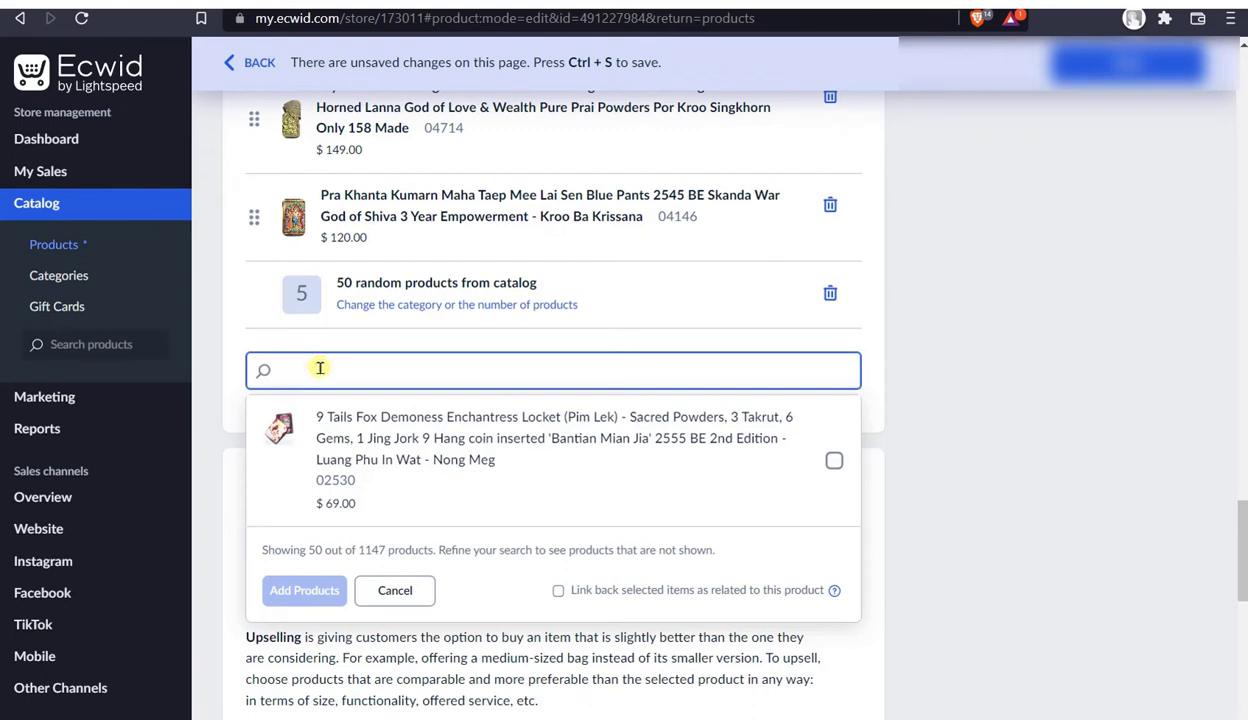
pyautogui.write('0')
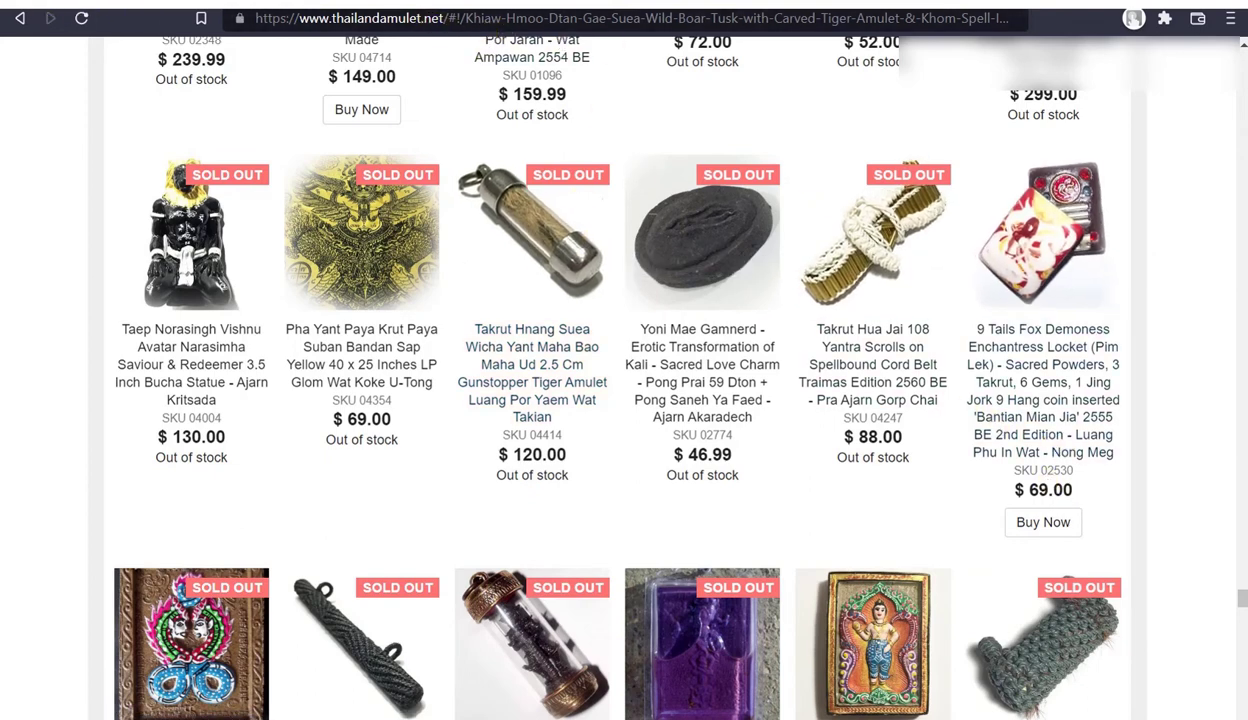
pyautogui.hotkey('alt', 'Tab')
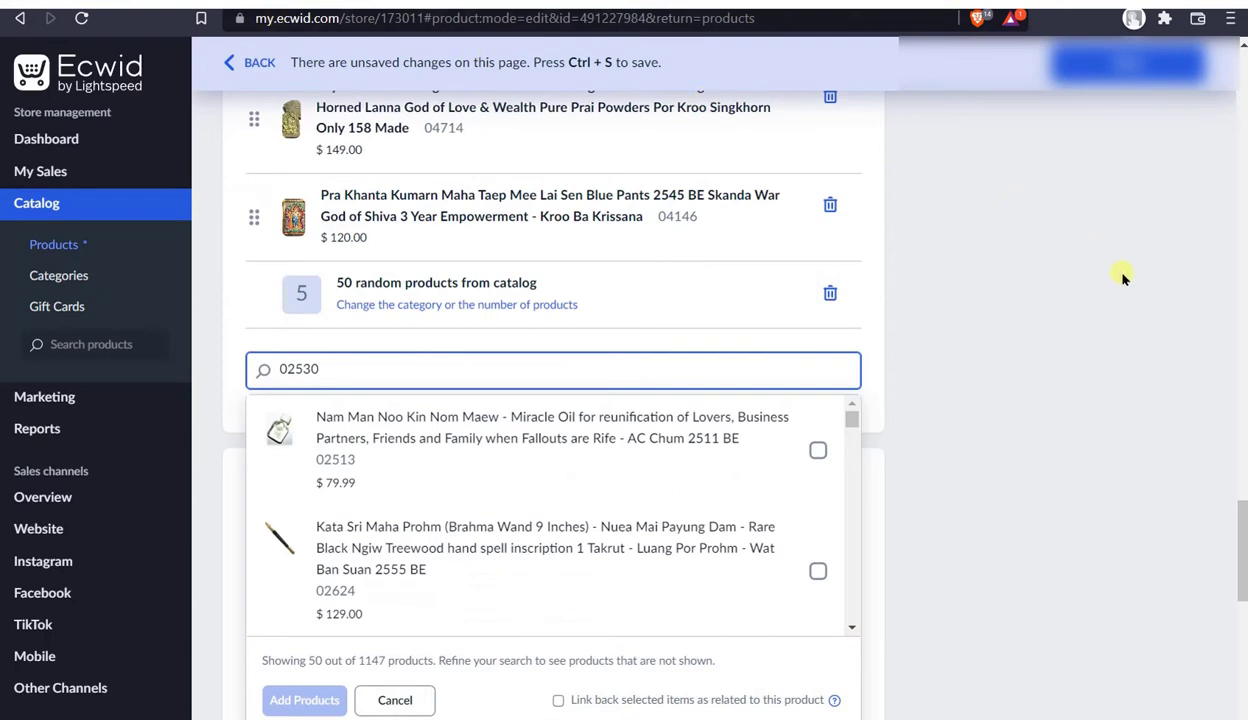
# - Look through the related products picker's list for the 9 Tails Fox Demoness locket with SKU 02530
pyautogui.scroll(-10, 598, 508)
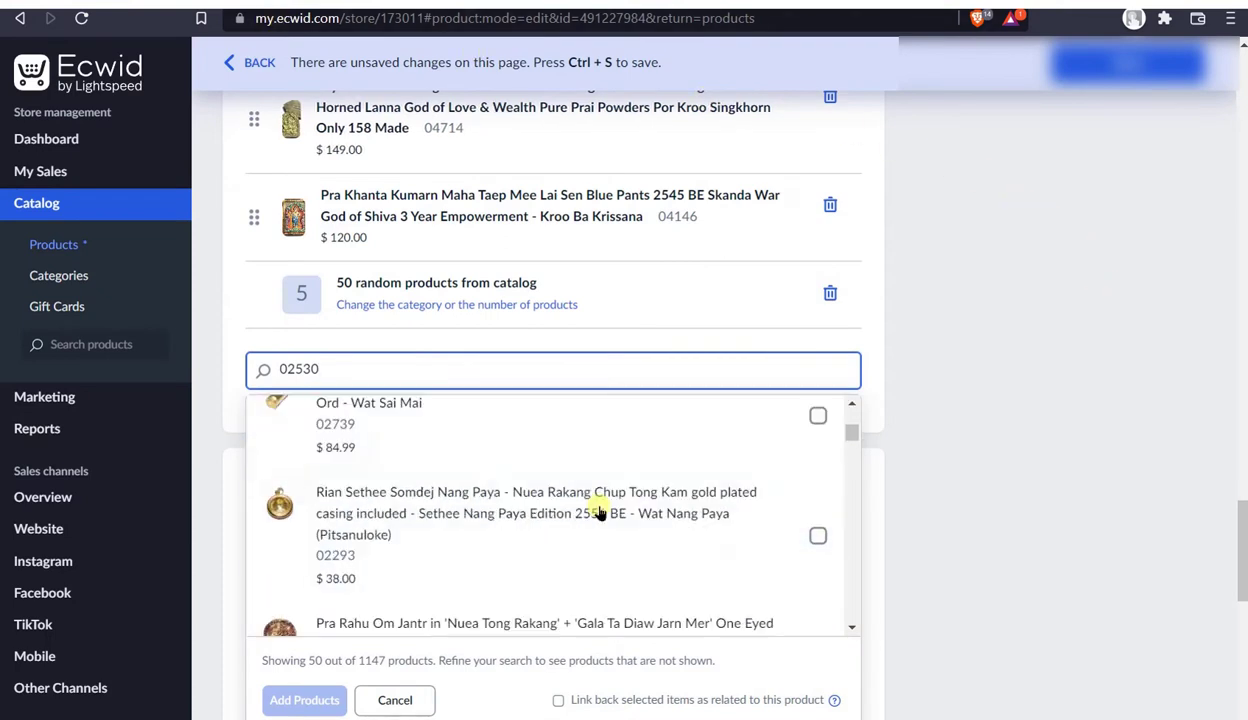
pyautogui.scroll(-5, 600, 510)
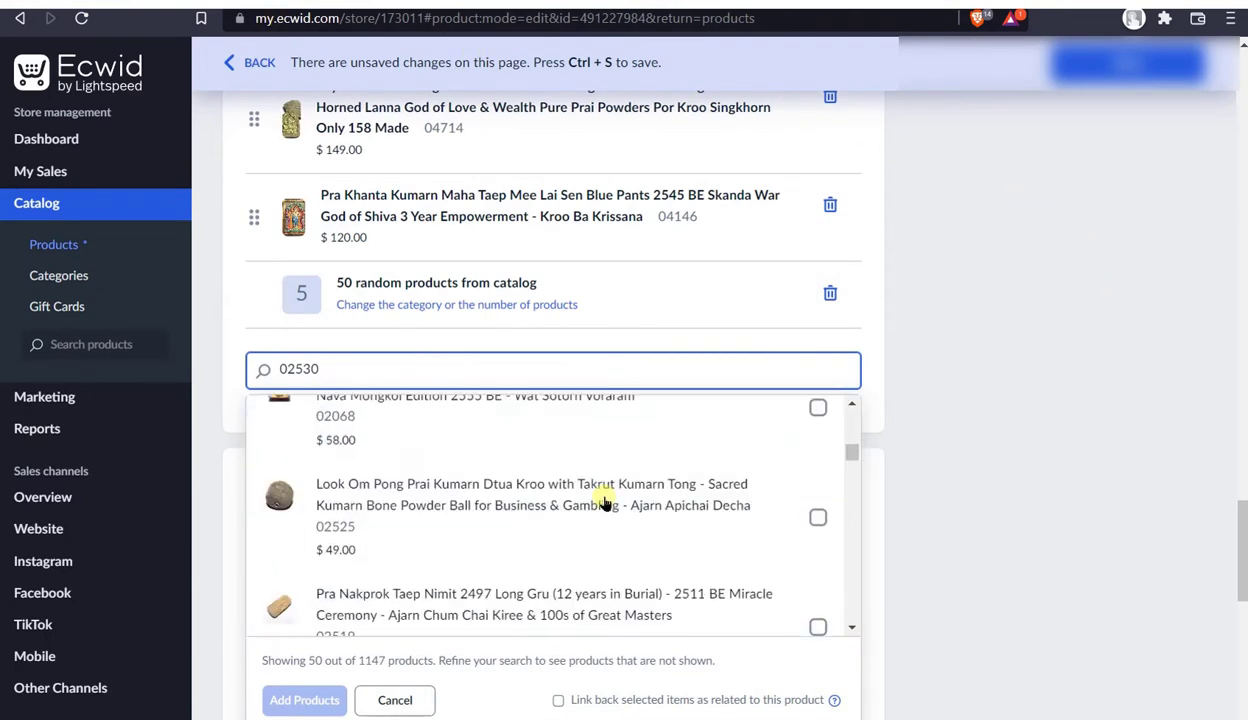
pyautogui.scroll(-6, 604, 502)
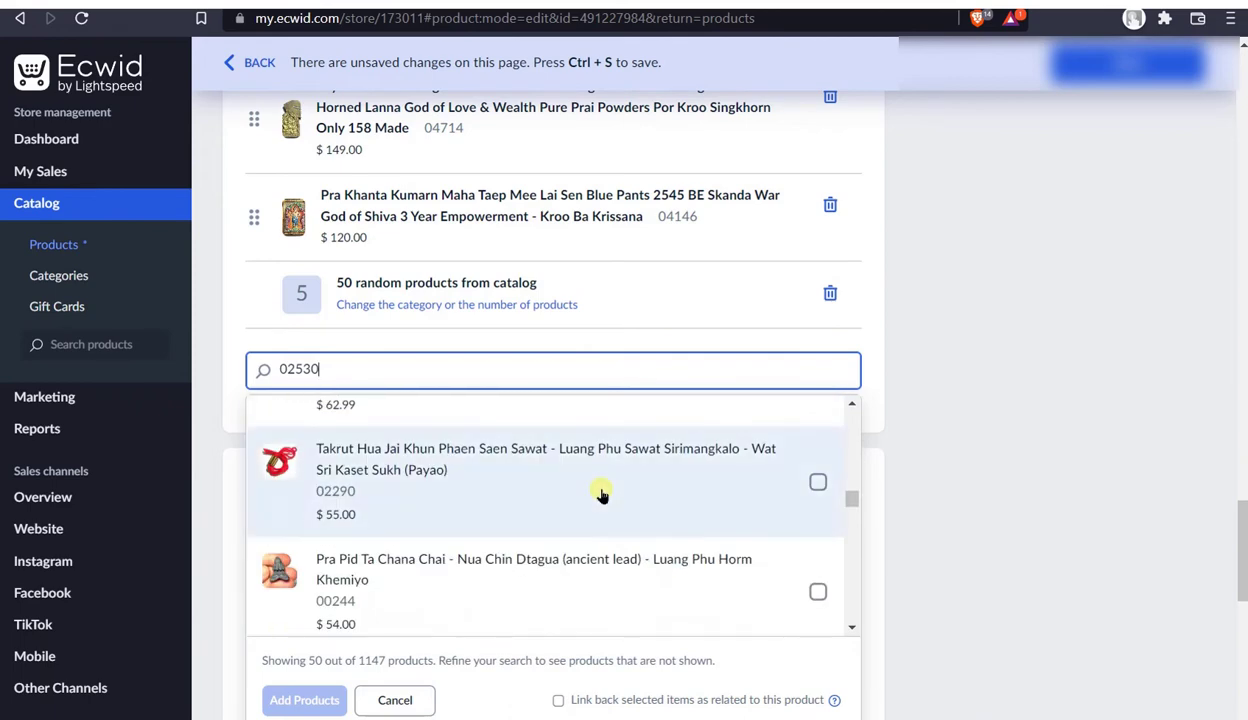
pyautogui.scroll(6, 601, 494)
pyautogui.scroll(-2, 601, 494)
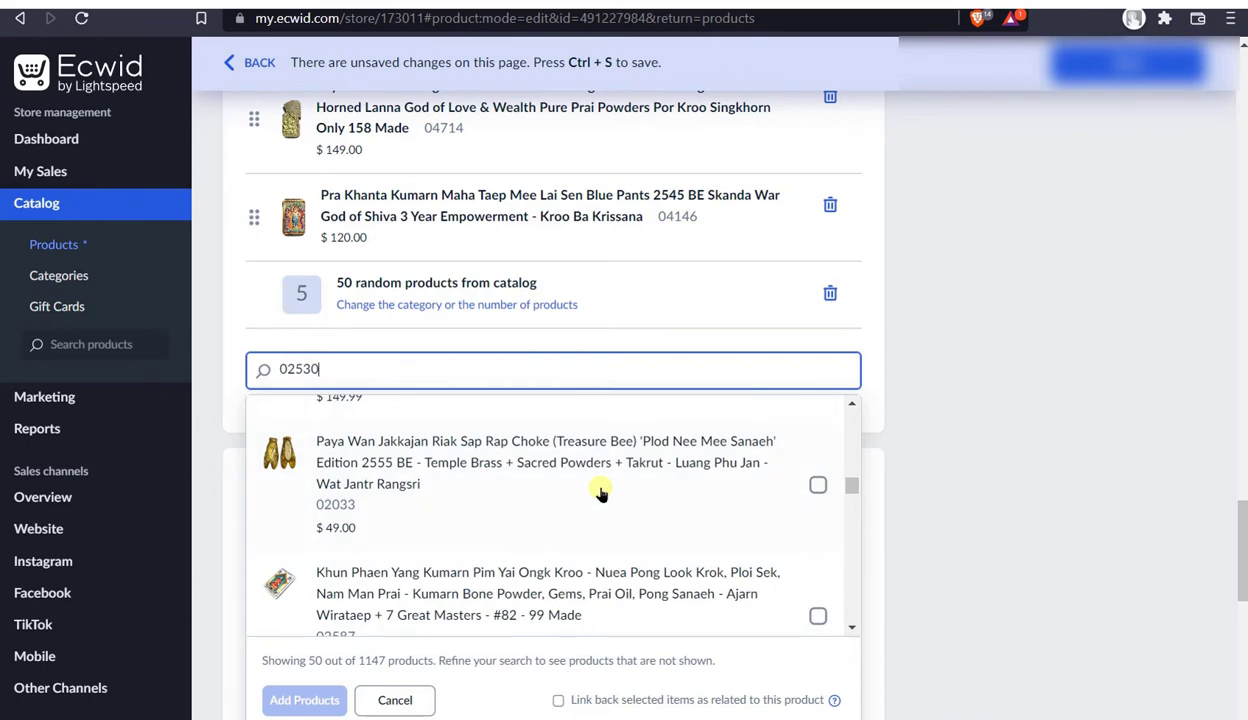
pyautogui.scroll(-8, 600, 492)
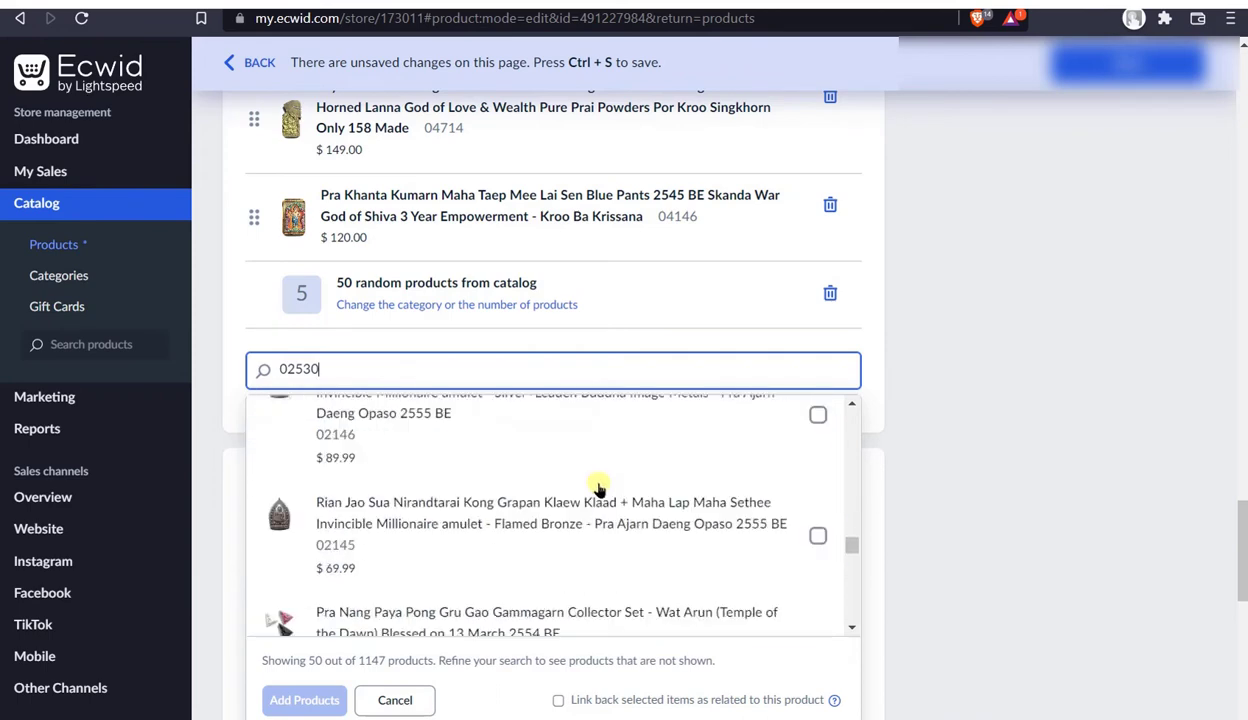
pyautogui.scroll(-8, 598, 488)
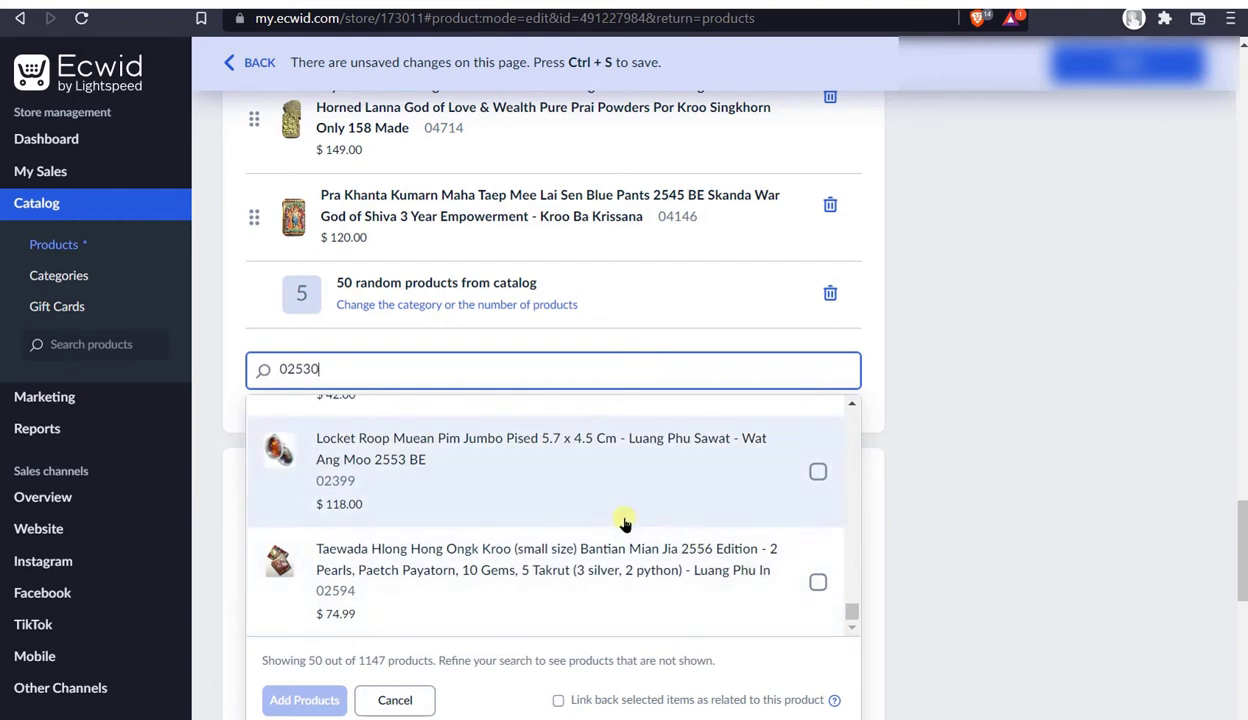
pyautogui.scroll(2, 600, 510)
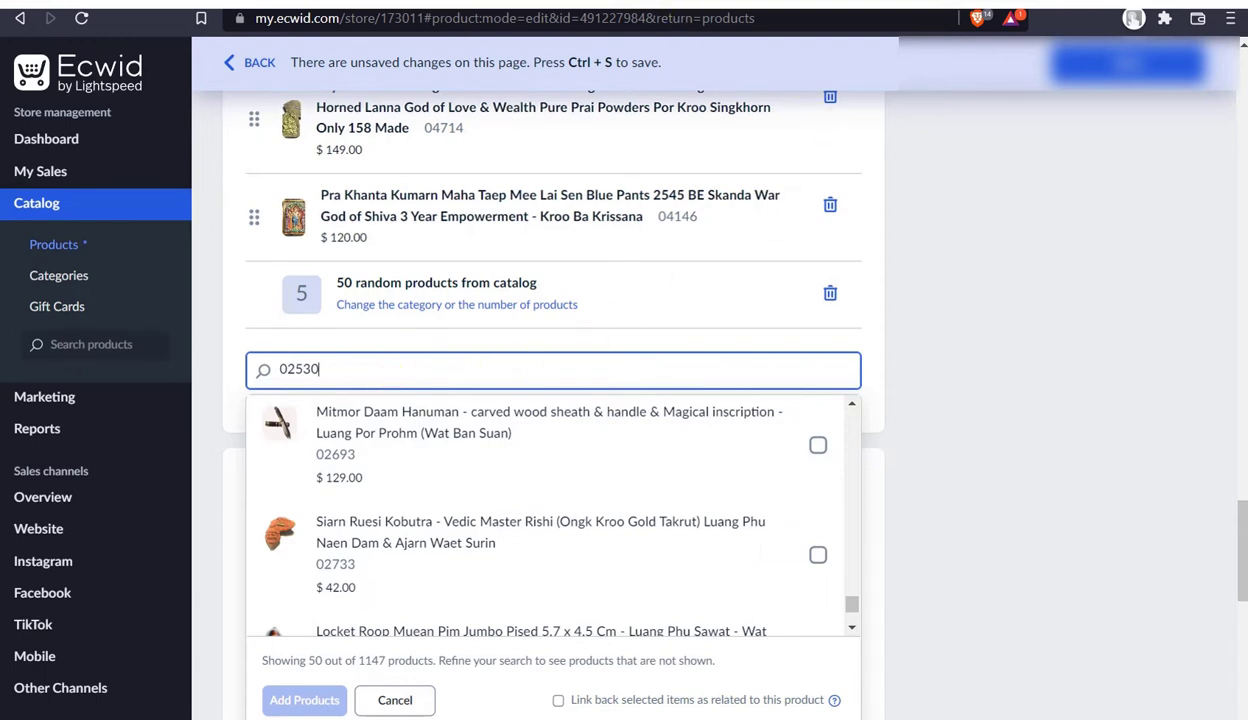
# - Switch to the boar tusk page on thailandamulet.net and review the rest of its related products down to the page footer
pyautogui.hotkey('ctrl', 'Tab')
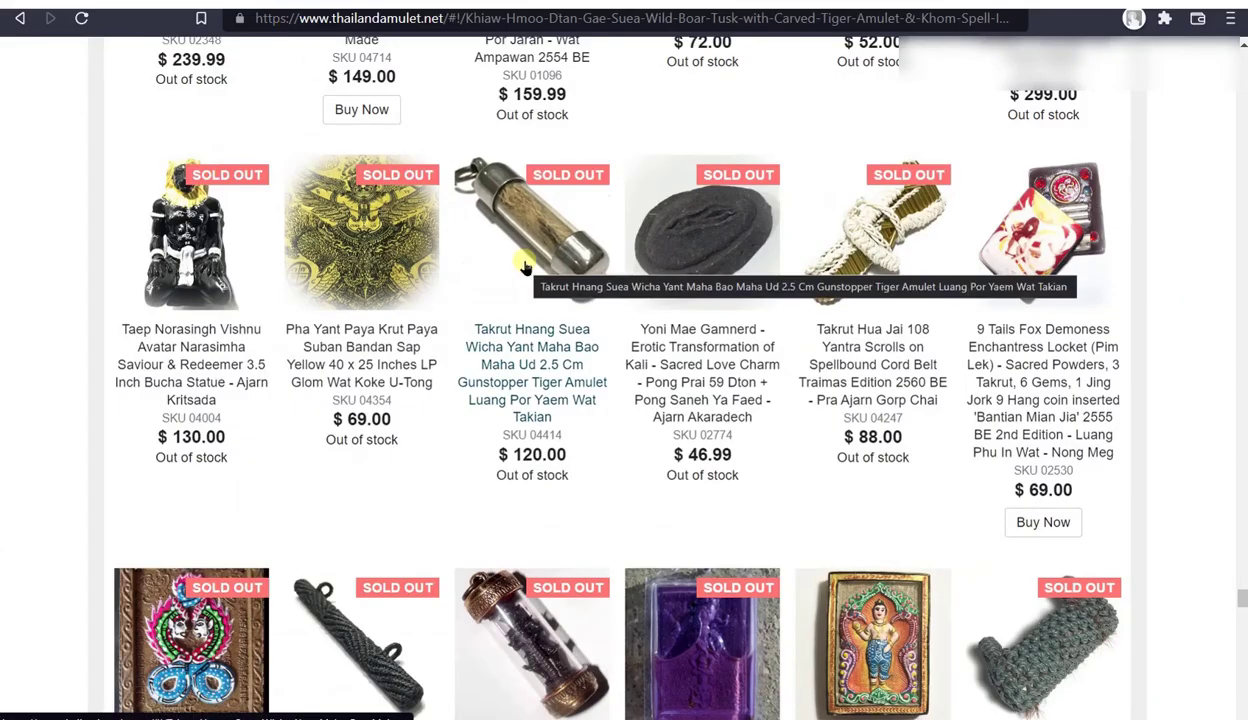
pyautogui.scroll(-5, 525, 265)
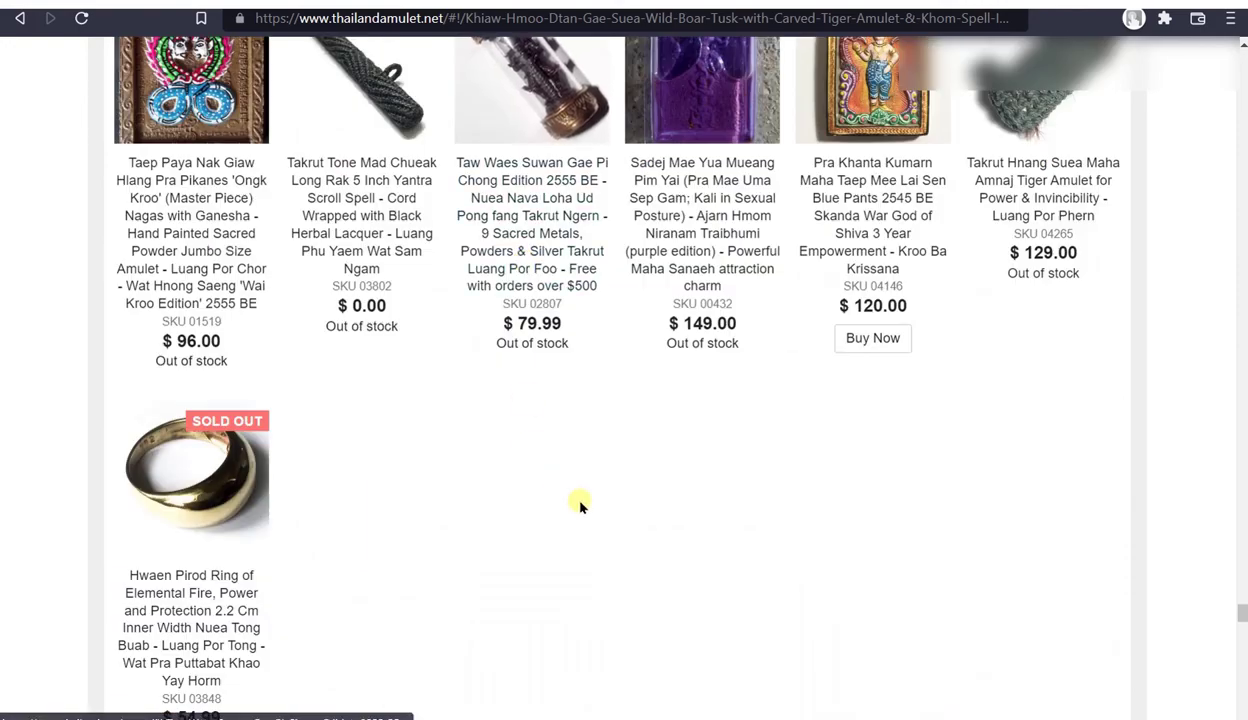
pyautogui.scroll(-4, 634, 567)
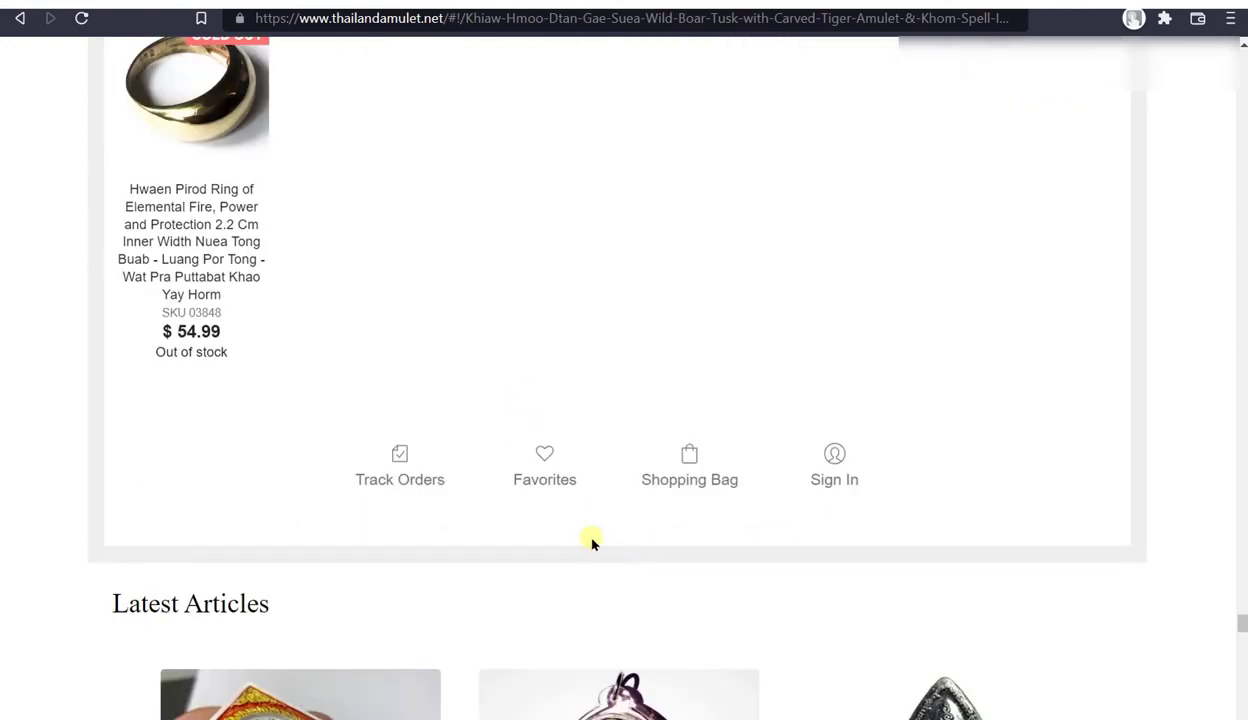
pyautogui.scroll(9, 515, 405)
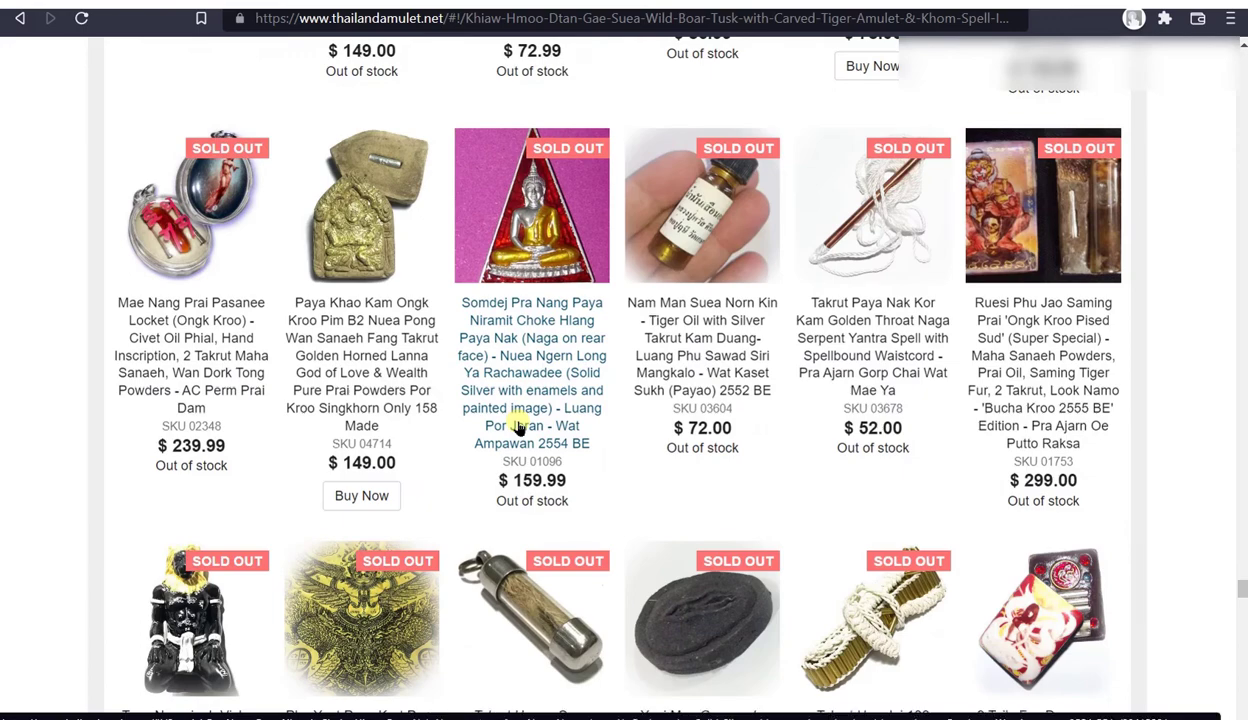
# - Find an available item among the boar tusk page's related products, then search Ecwid's related products picker for SKU 03913
pyautogui.scroll(2, 517, 425)
pyautogui.scroll(4, 517, 428)
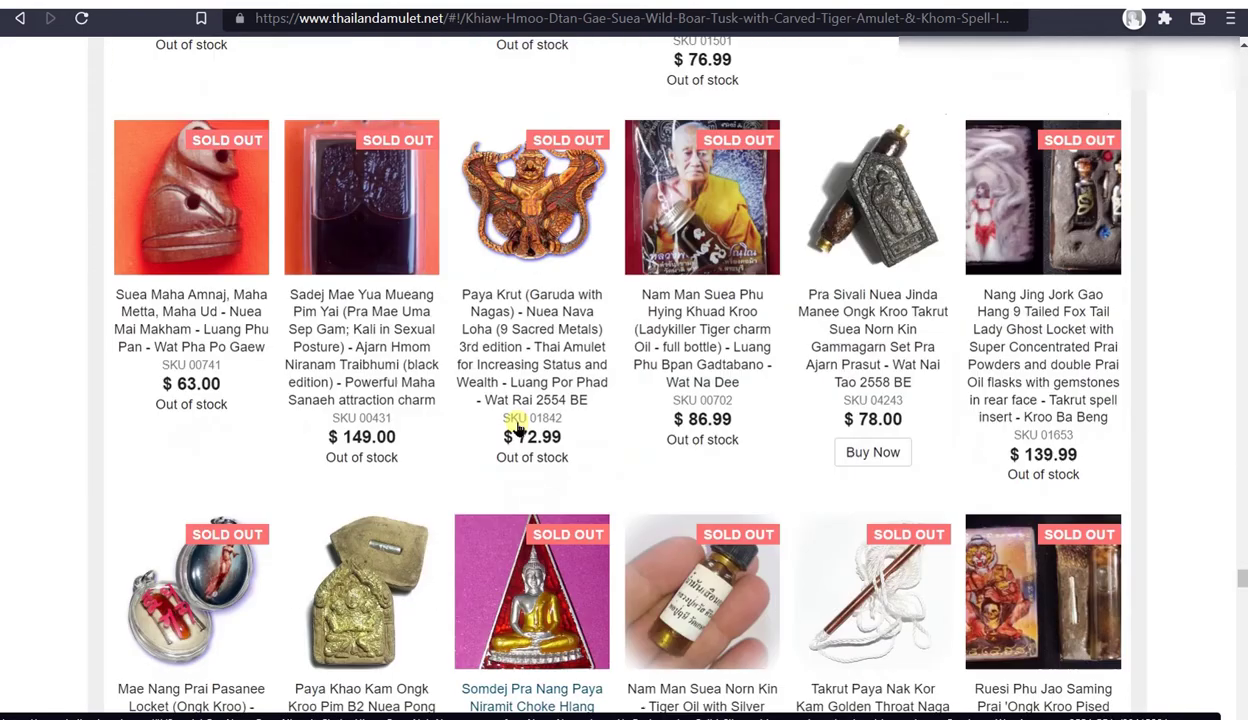
pyautogui.scroll(2, 517, 428)
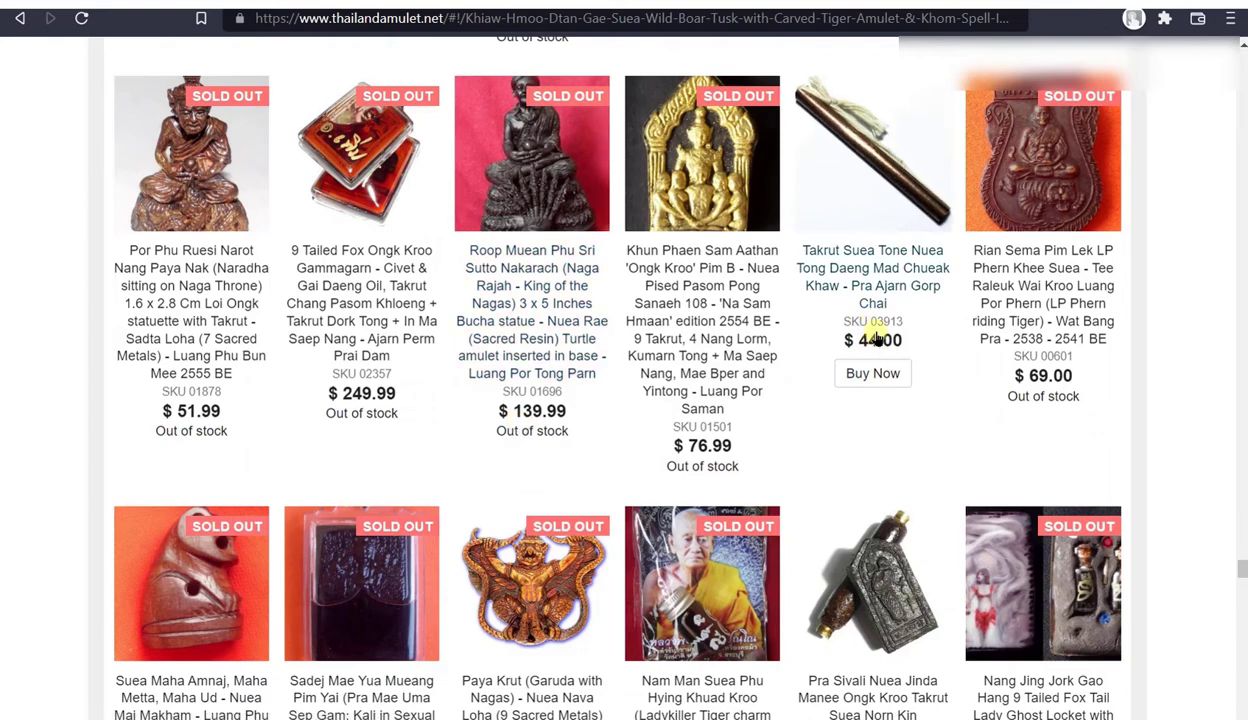
pyautogui.hotkey('ctrl', 'Tab')
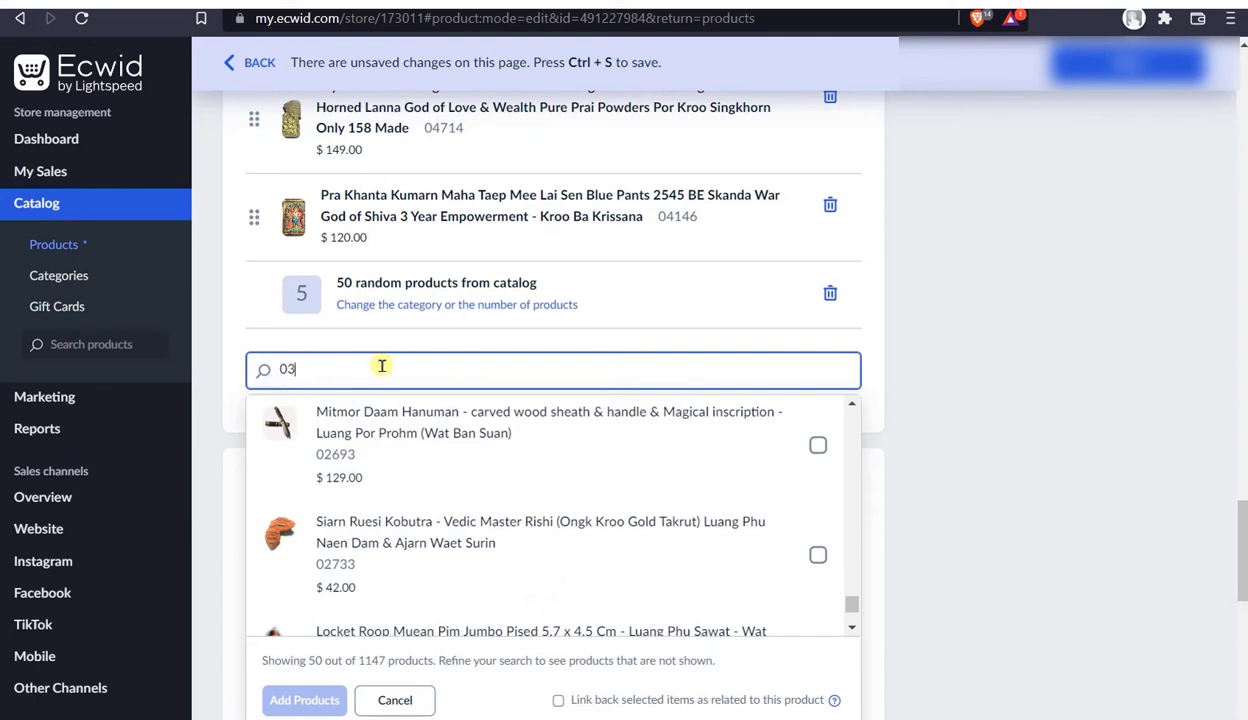
pyautogui.write('12')
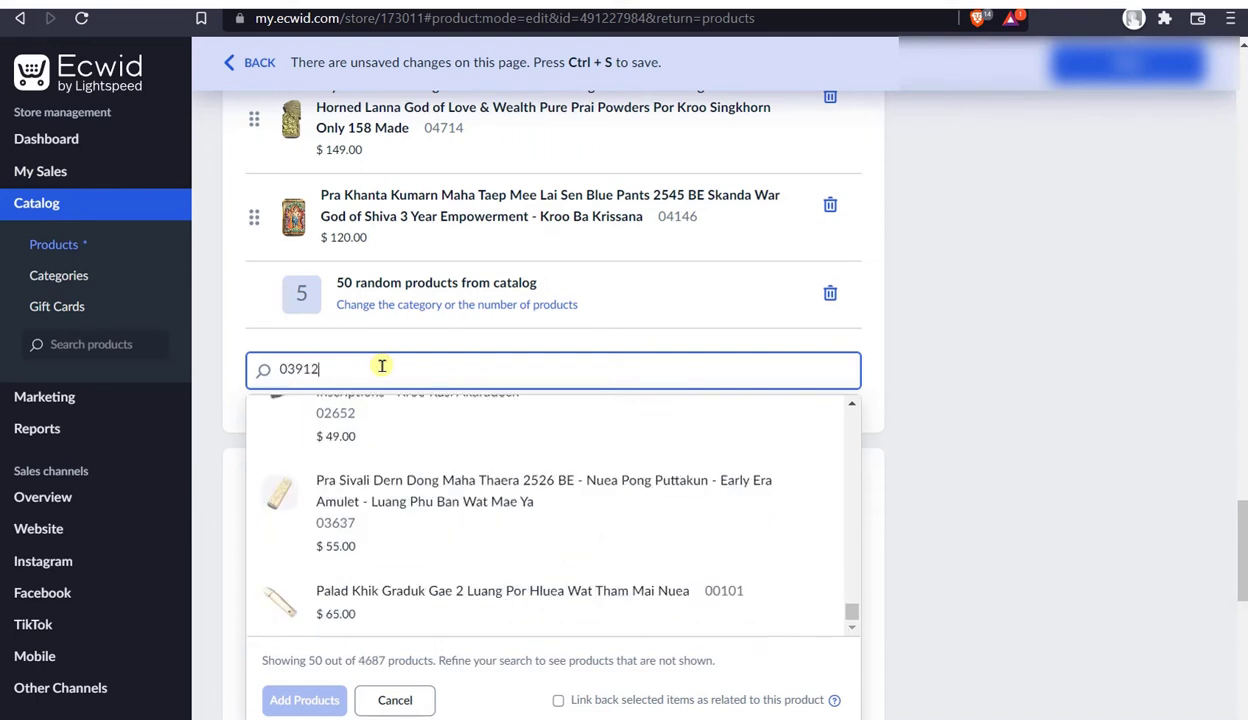
pyautogui.write('3')
pyautogui.hotkey('ctrl', 'shift', 'i')
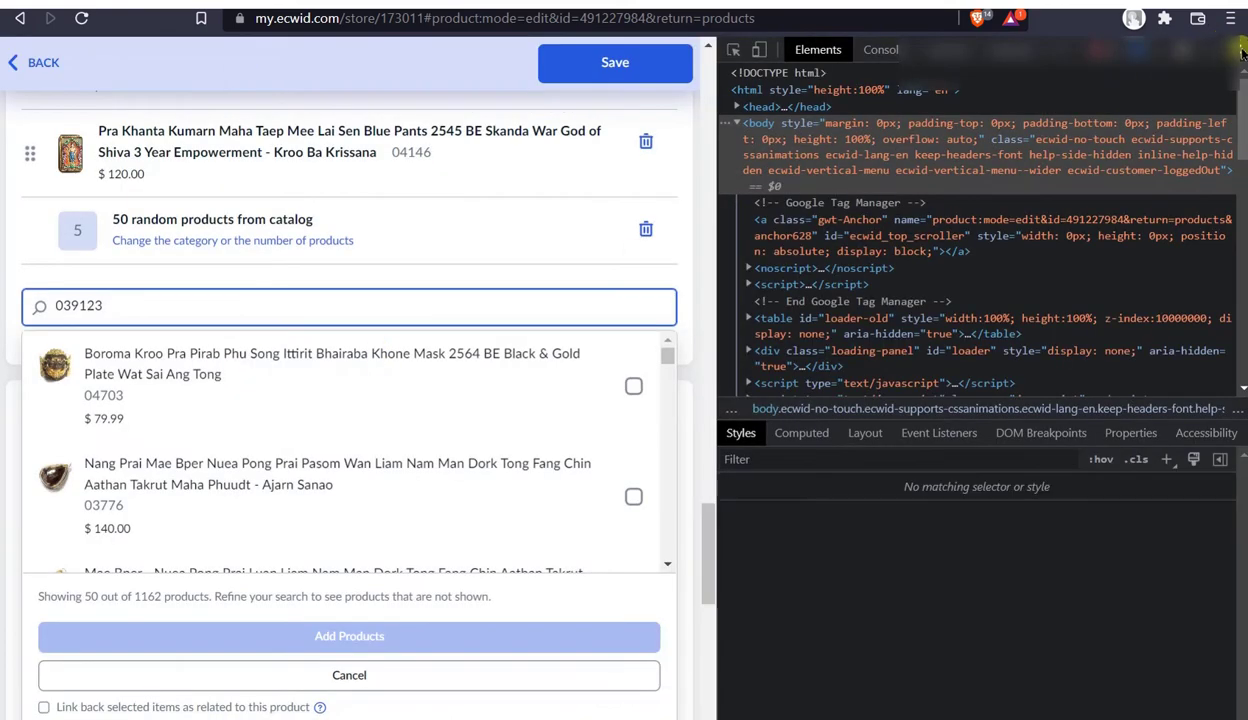
pyautogui.click(1240, 50)
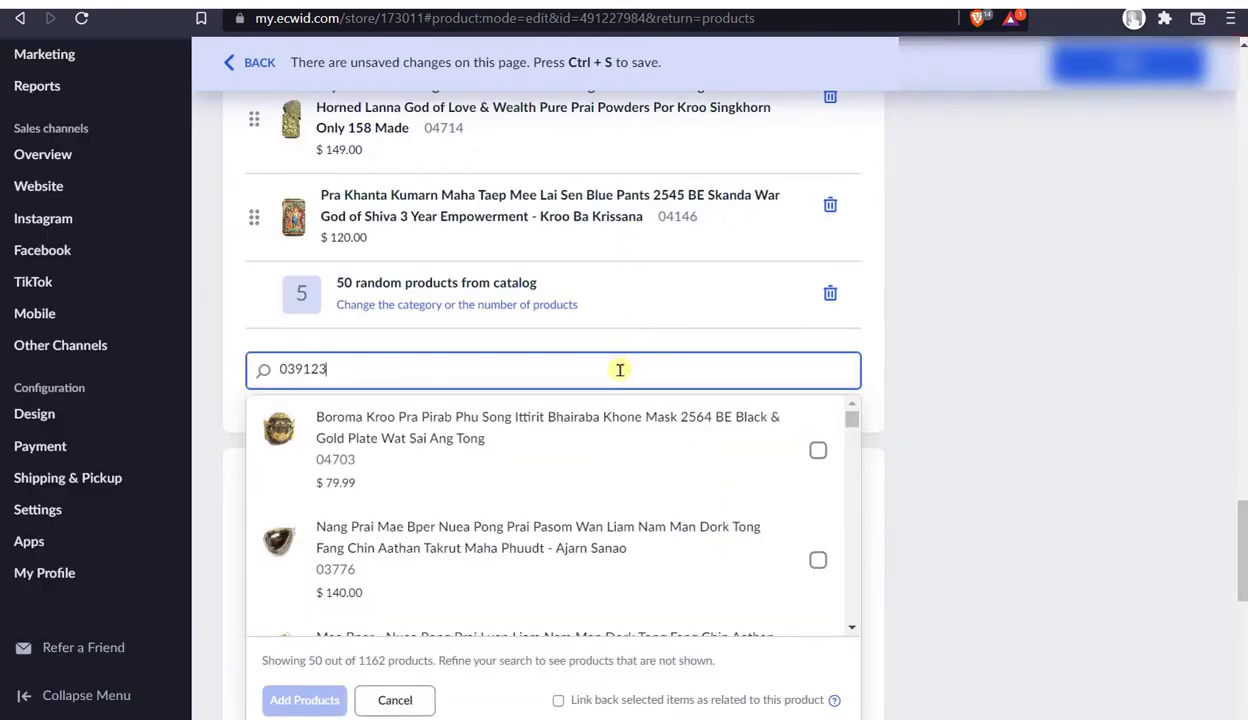
pyautogui.press('BackSpace')
pyautogui.press('BackSpace')
pyautogui.press('BackSpace')
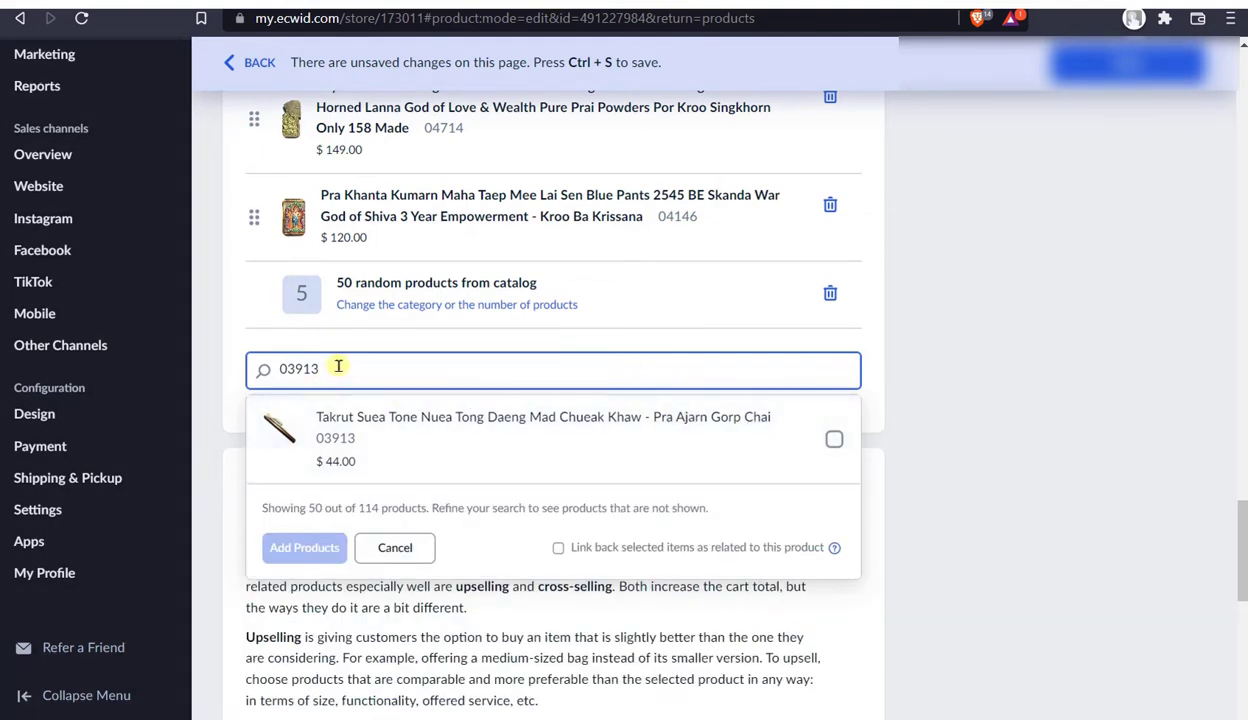
# - Add the Takrut Suea Tone Nuea Tong Daeng Mad Chueak Khaw, SKU 03913, to the item's related products
pyautogui.moveTo(341, 367); pyautogui.dragTo(259, 366)
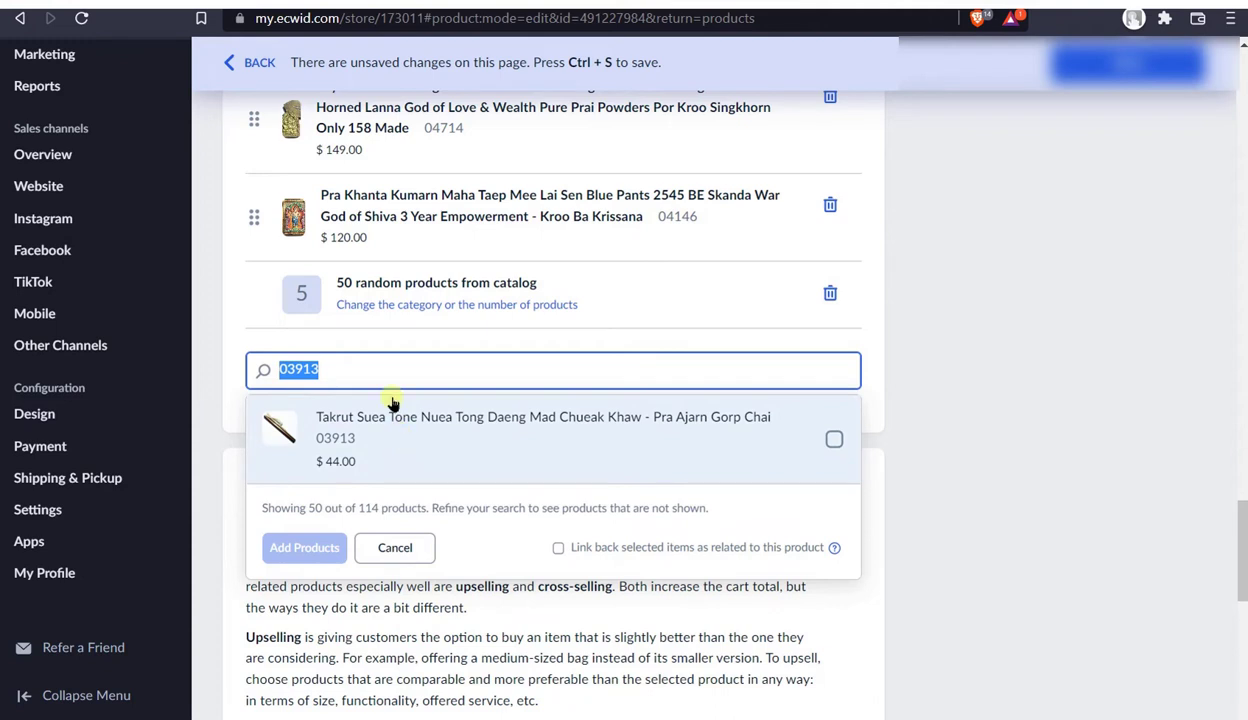
pyautogui.click(366, 369)
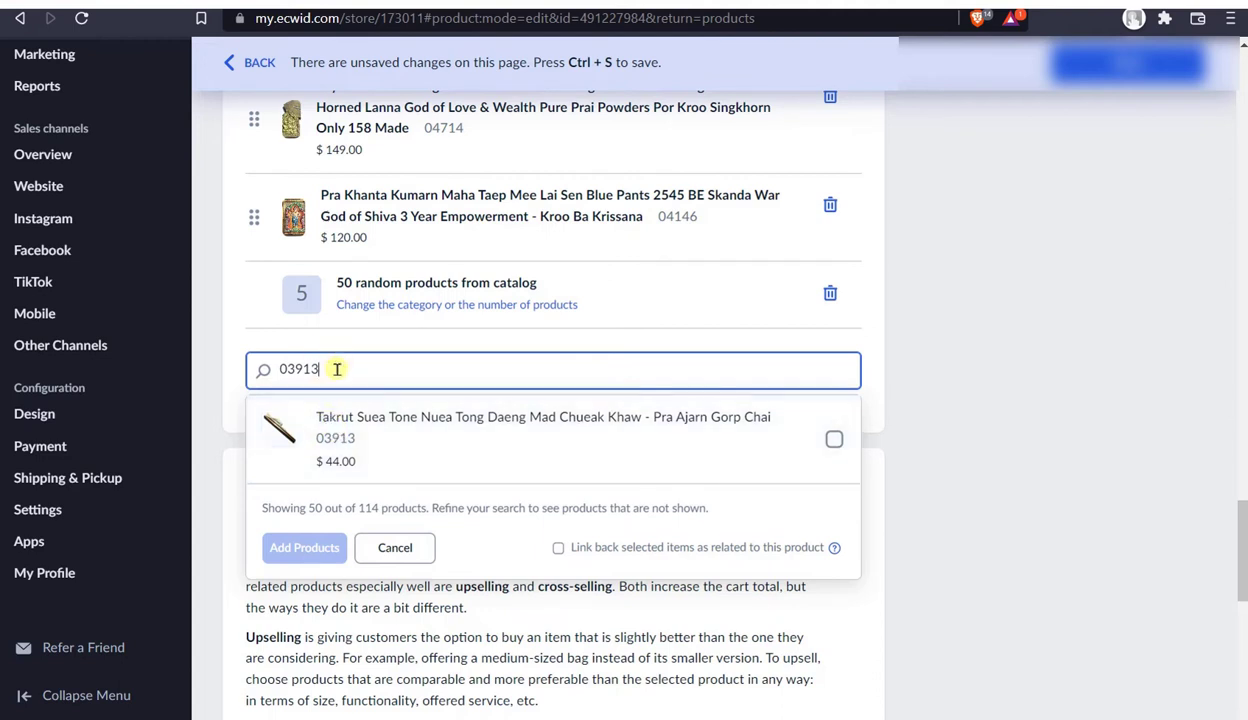
pyautogui.moveTo(329, 366); pyautogui.dragTo(248, 368)
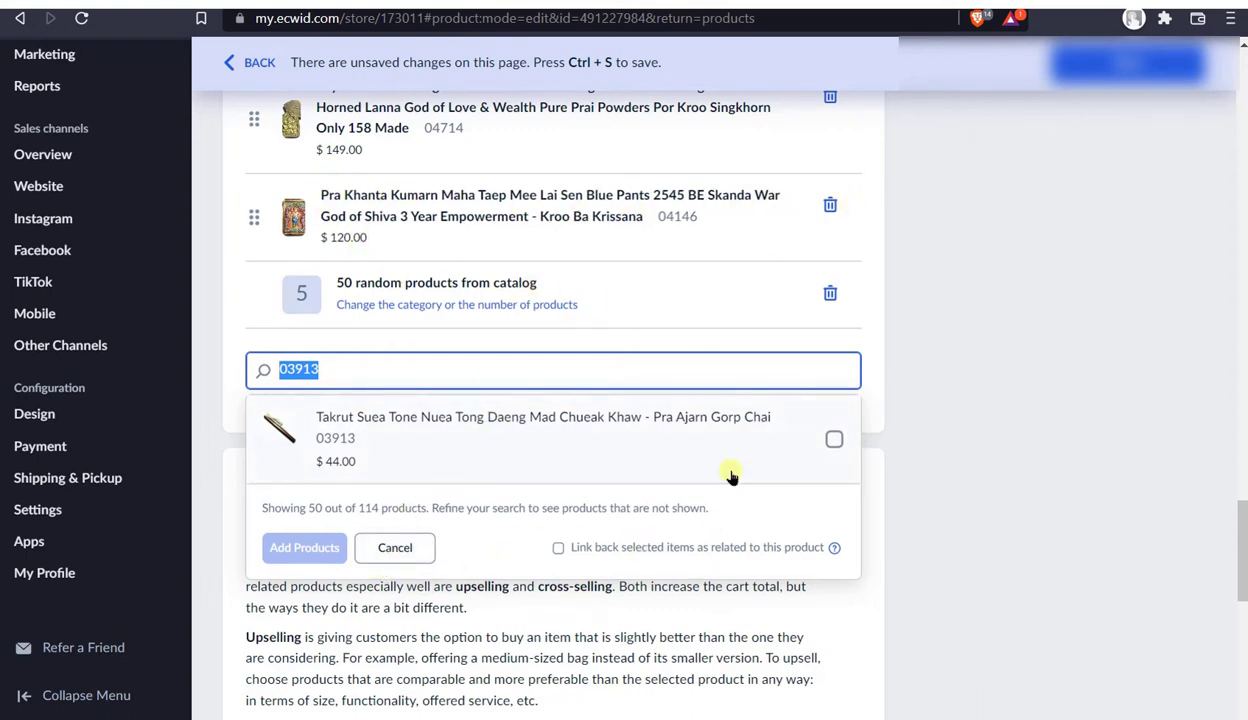
pyautogui.click(834, 439)
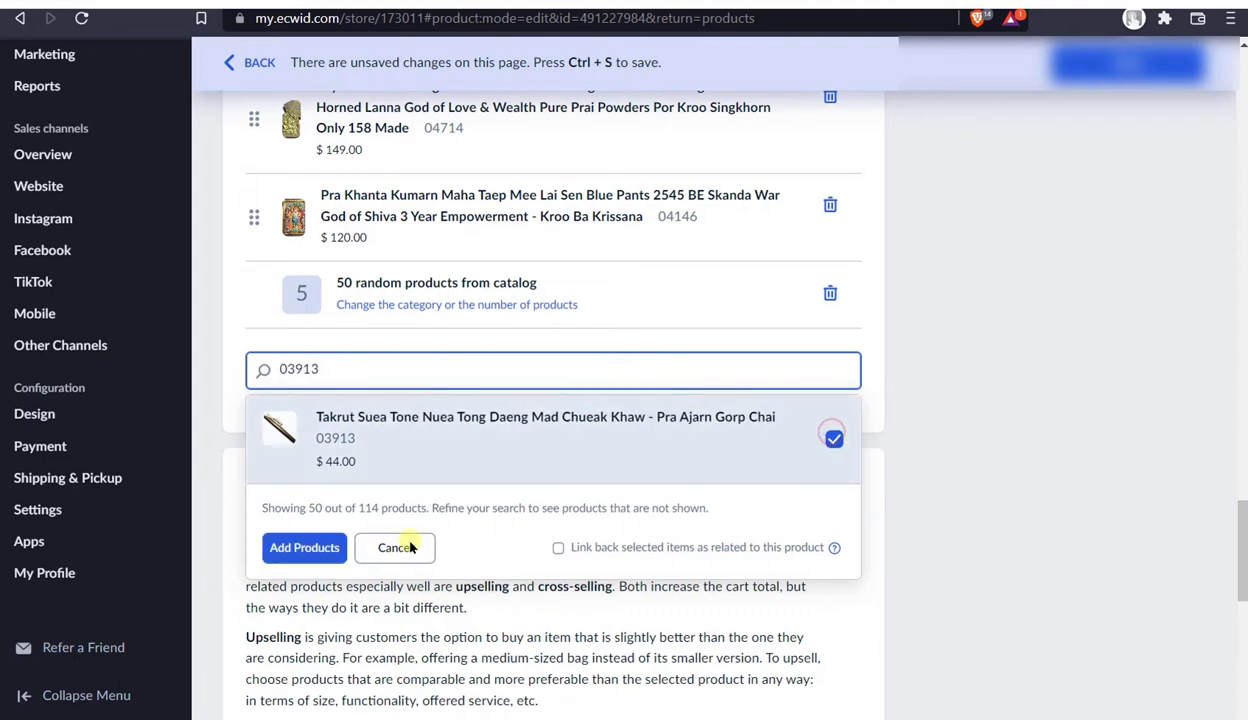
pyautogui.click(300, 550)
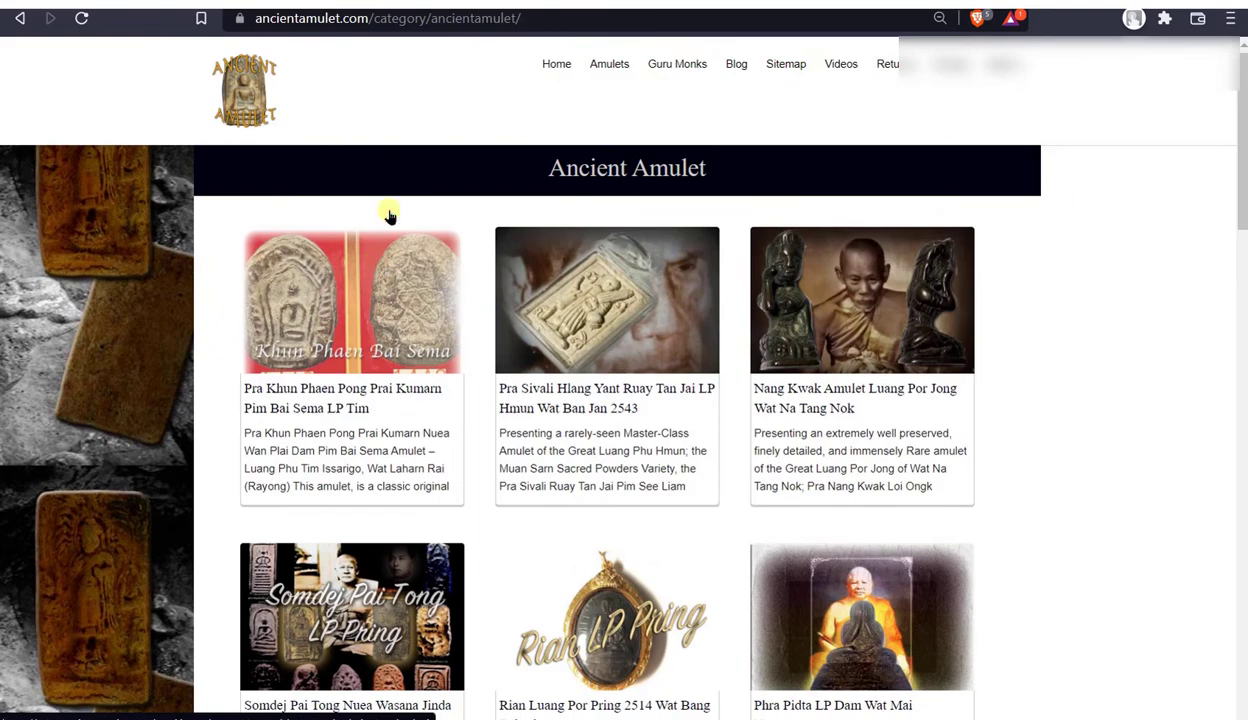
# - Switch to the Ancient Amulet category page on ancientamulet.com and browse its amulet listings
pyautogui.scroll(-10, 508, 240)
pyautogui.scroll(-6, 508, 240)
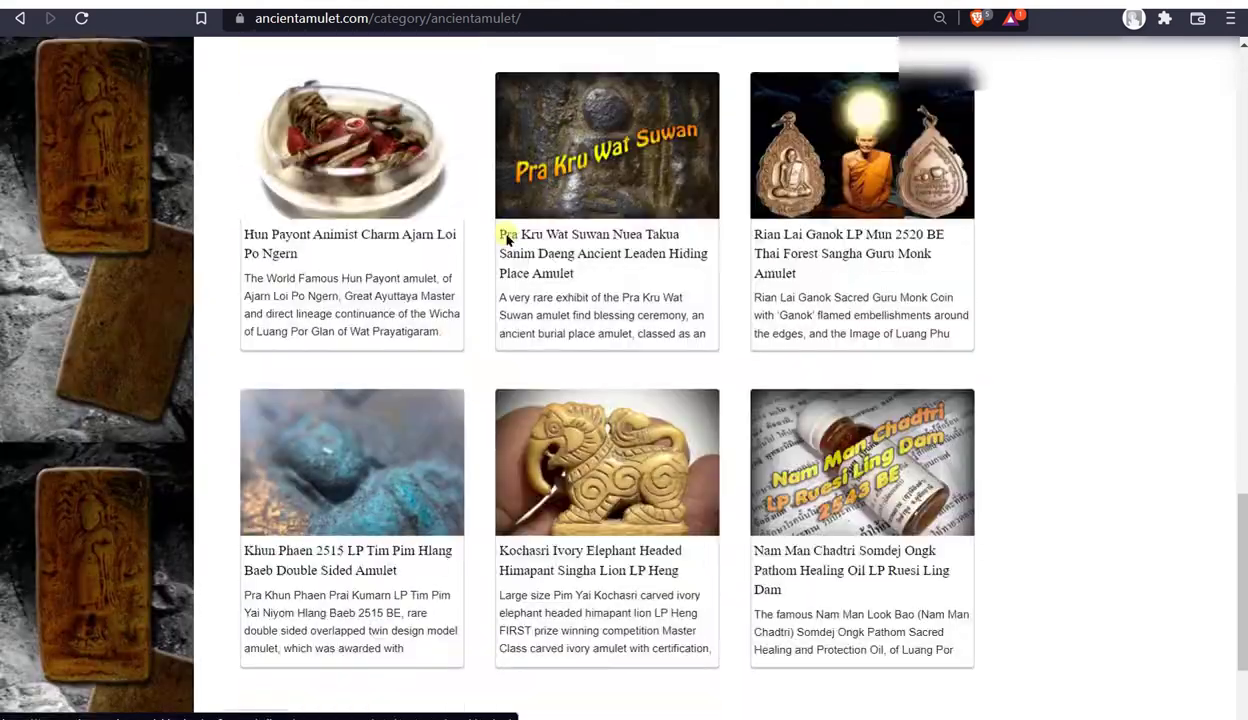
pyautogui.scroll(15, 501, 200)
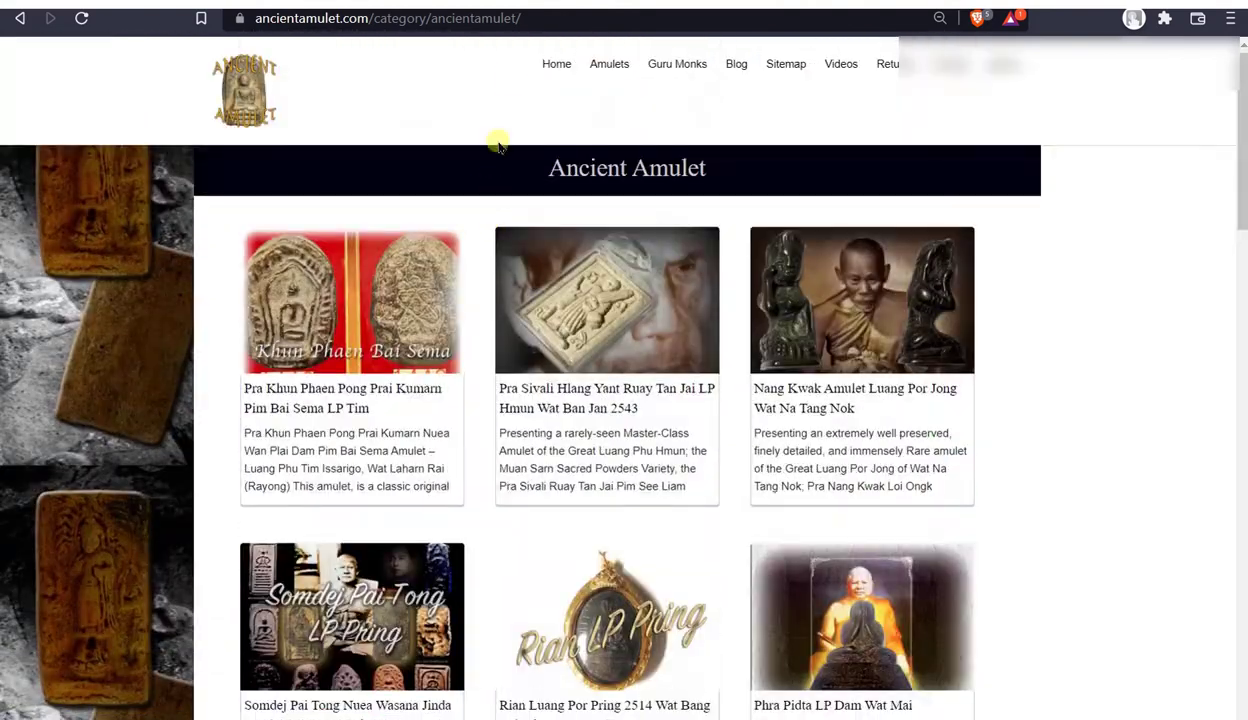
pyautogui.click(546, 62)
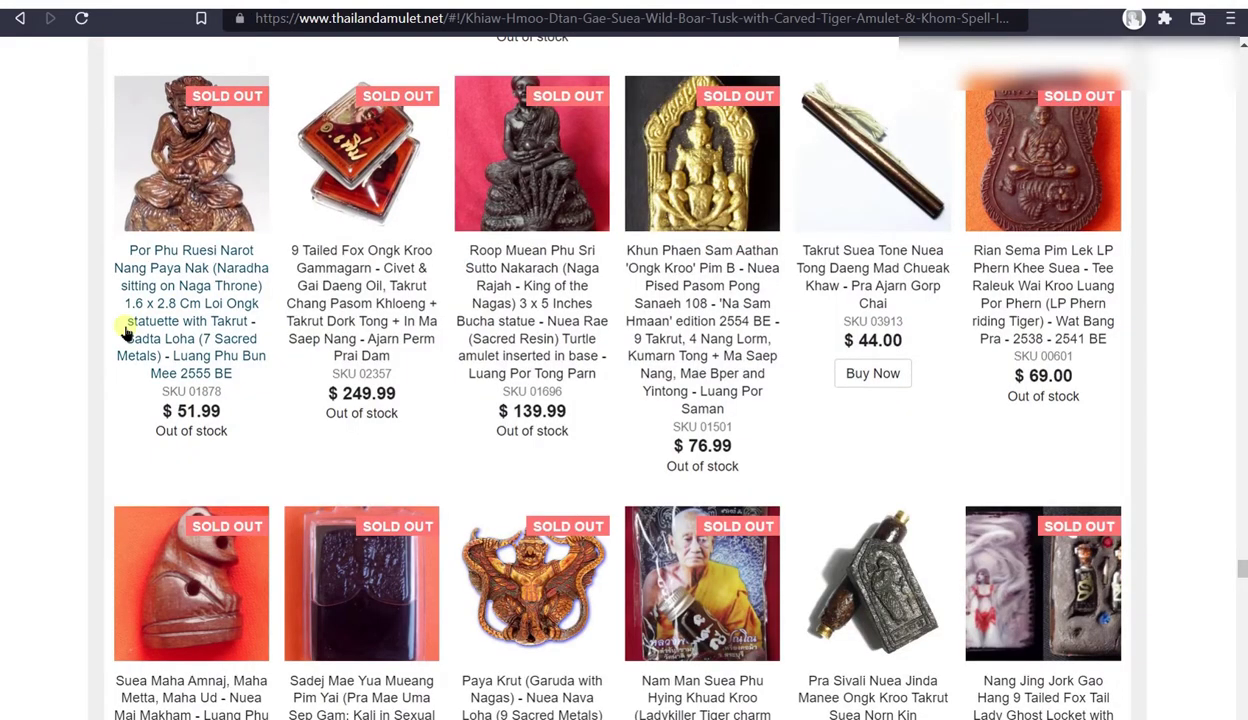
# - Return to the boar tusk page on thailandamulet.net and compare its You May Also Like section with Ecwid's related products list
pyautogui.scroll(8, 123, 416)
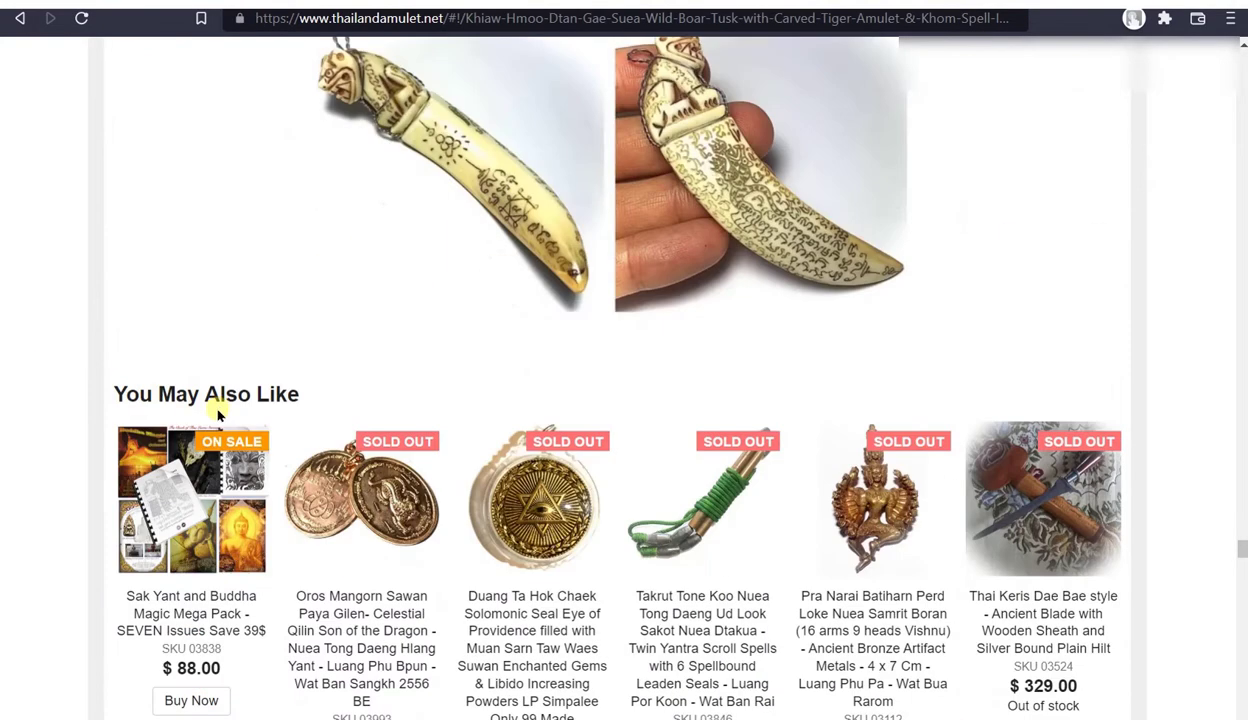
pyautogui.scroll(10, 113, 300)
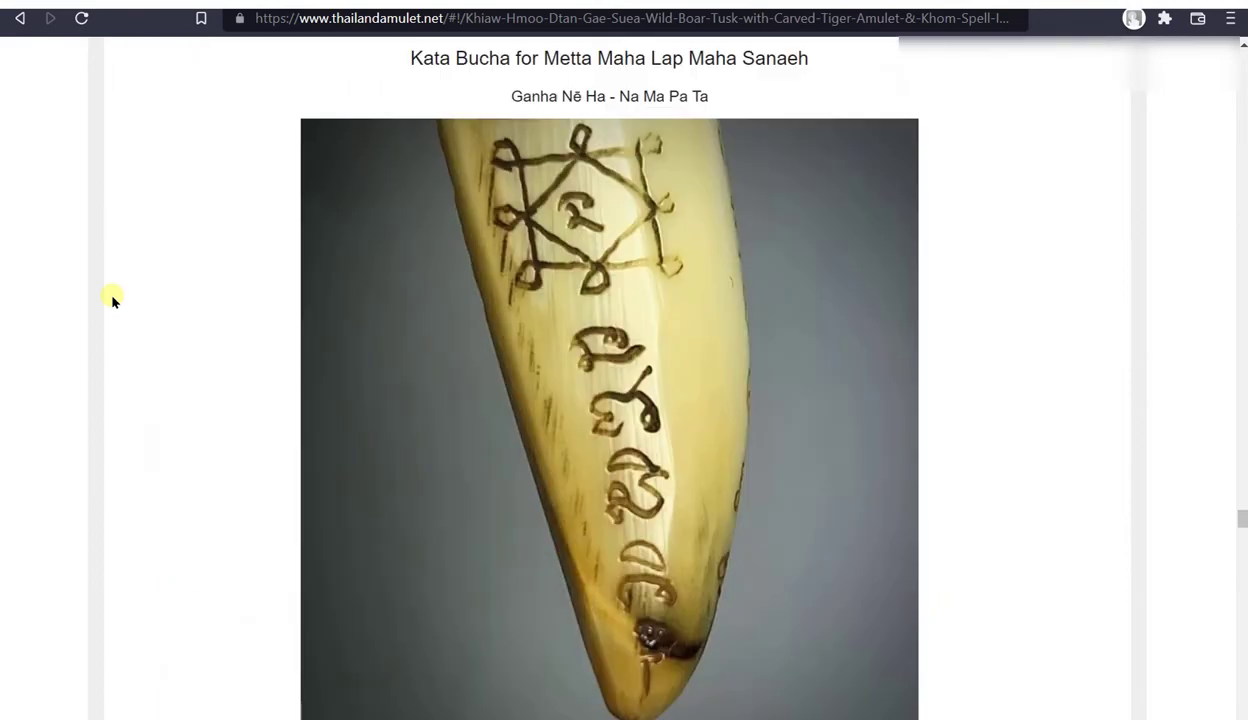
pyautogui.scroll(-12, 113, 300)
pyautogui.scroll(-2, 113, 300)
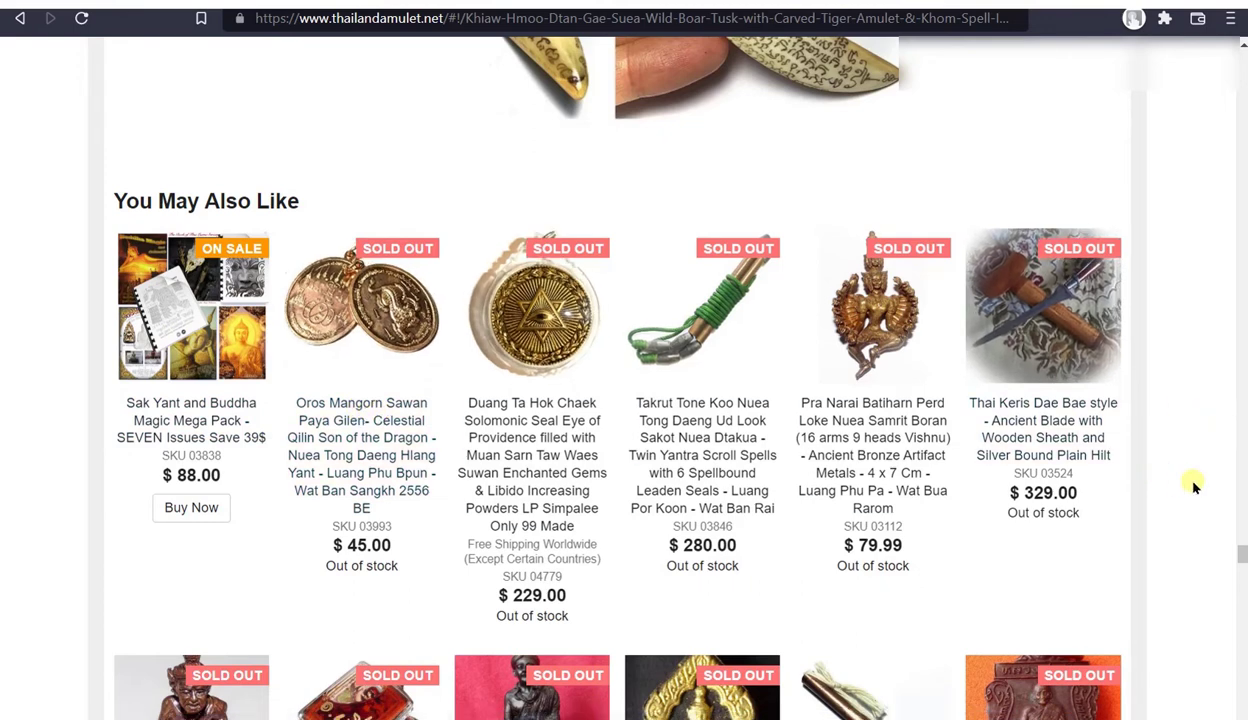
pyautogui.hotkey('ctrl', 'Tab')
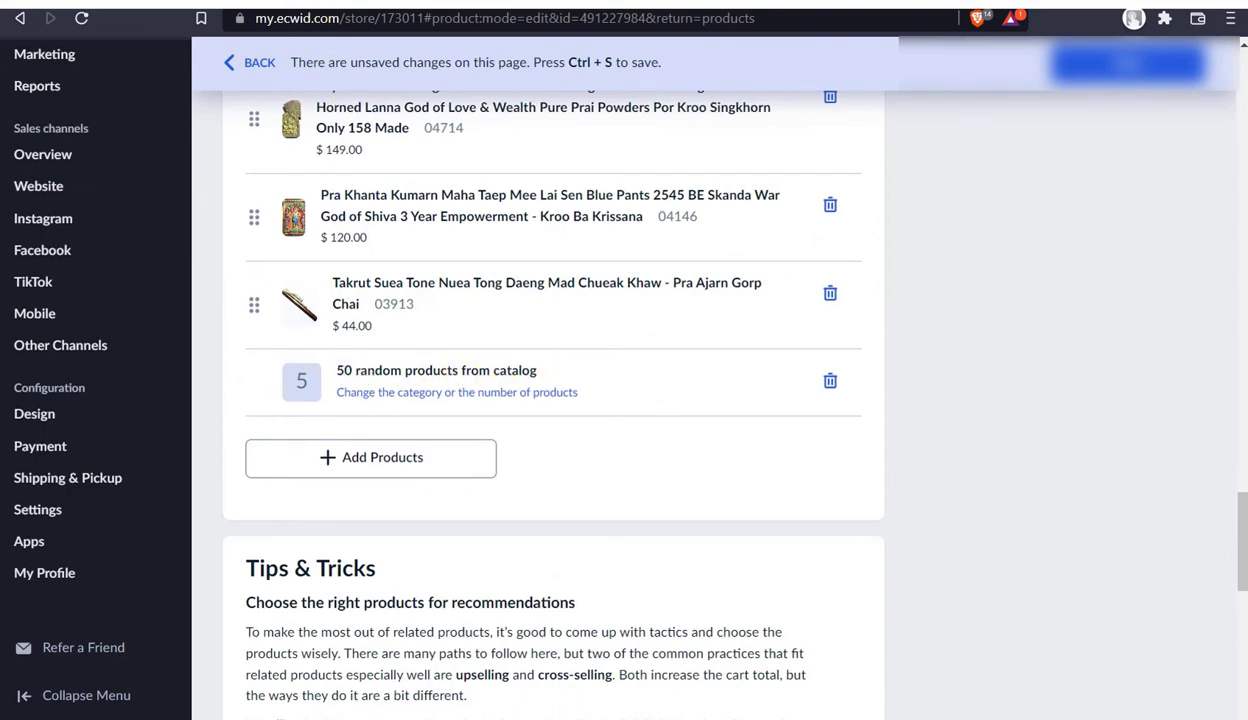
pyautogui.hotkey('ctrl', 'Tab')
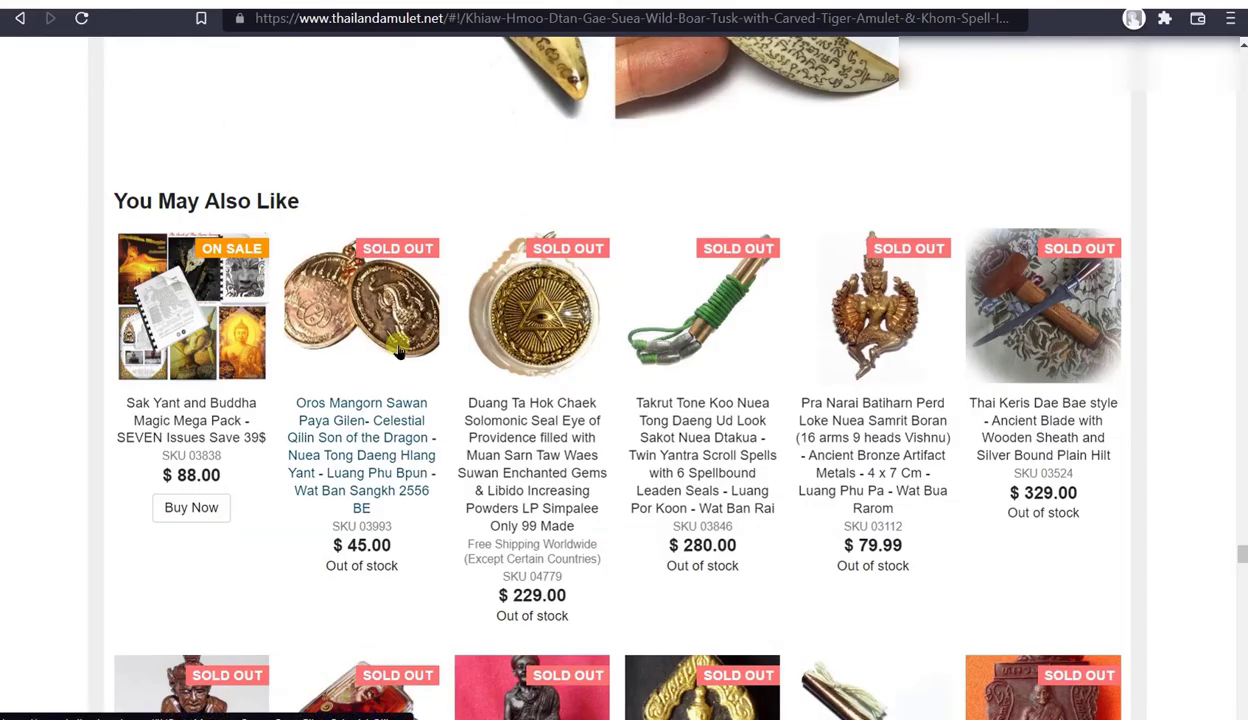
# - Examine the boar tusk page's related items row by row for available products, through to the last row
pyautogui.scroll(-4, 1070, 420)
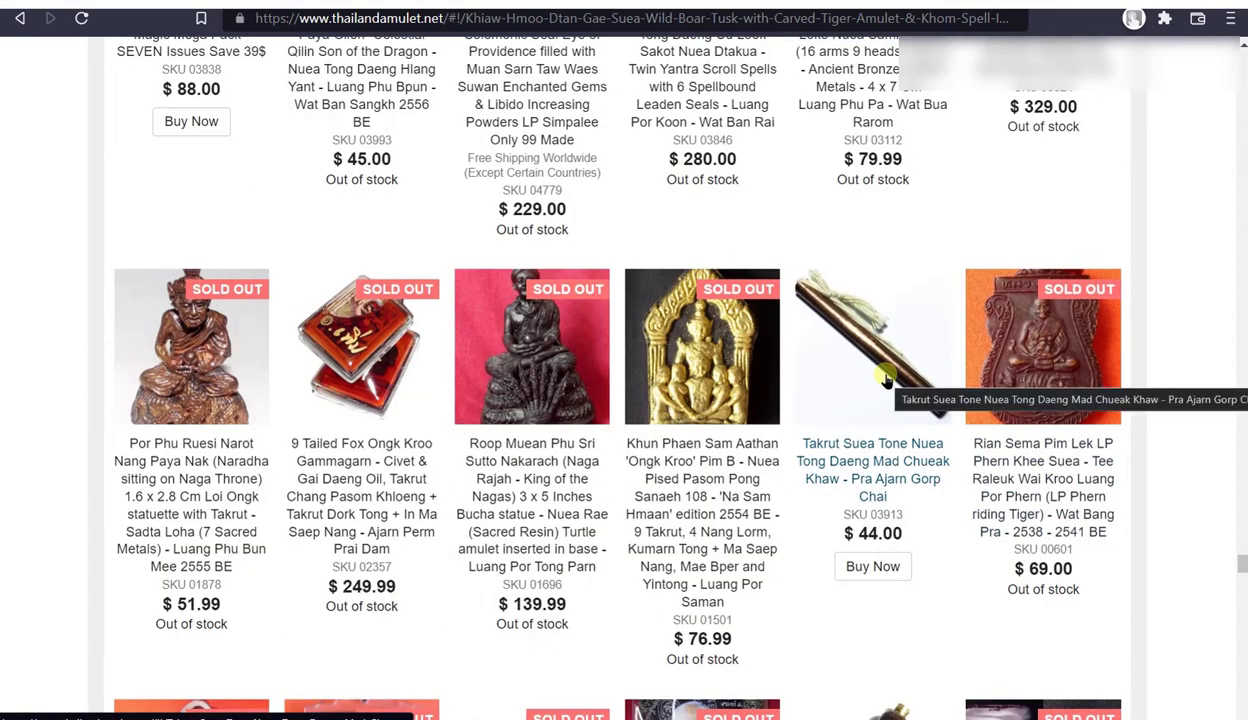
pyautogui.scroll(-4, 893, 412)
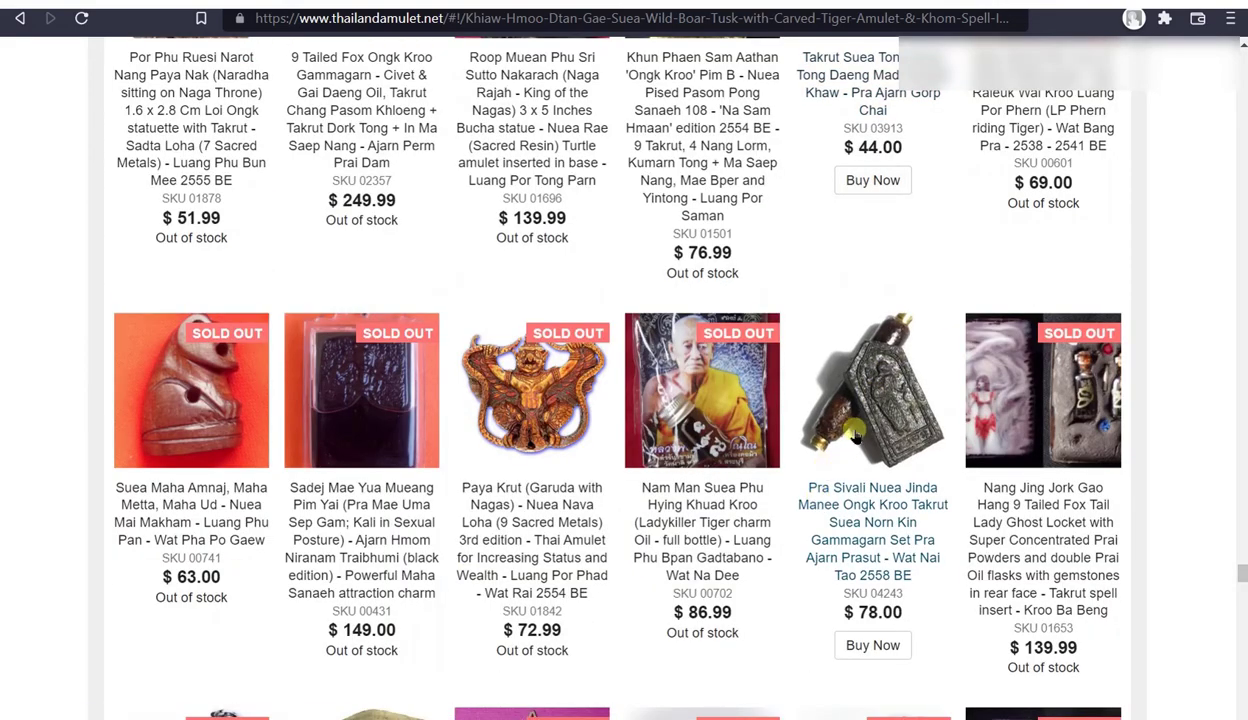
pyautogui.scroll(-2, 857, 435)
pyautogui.scroll(-2, 857, 435)
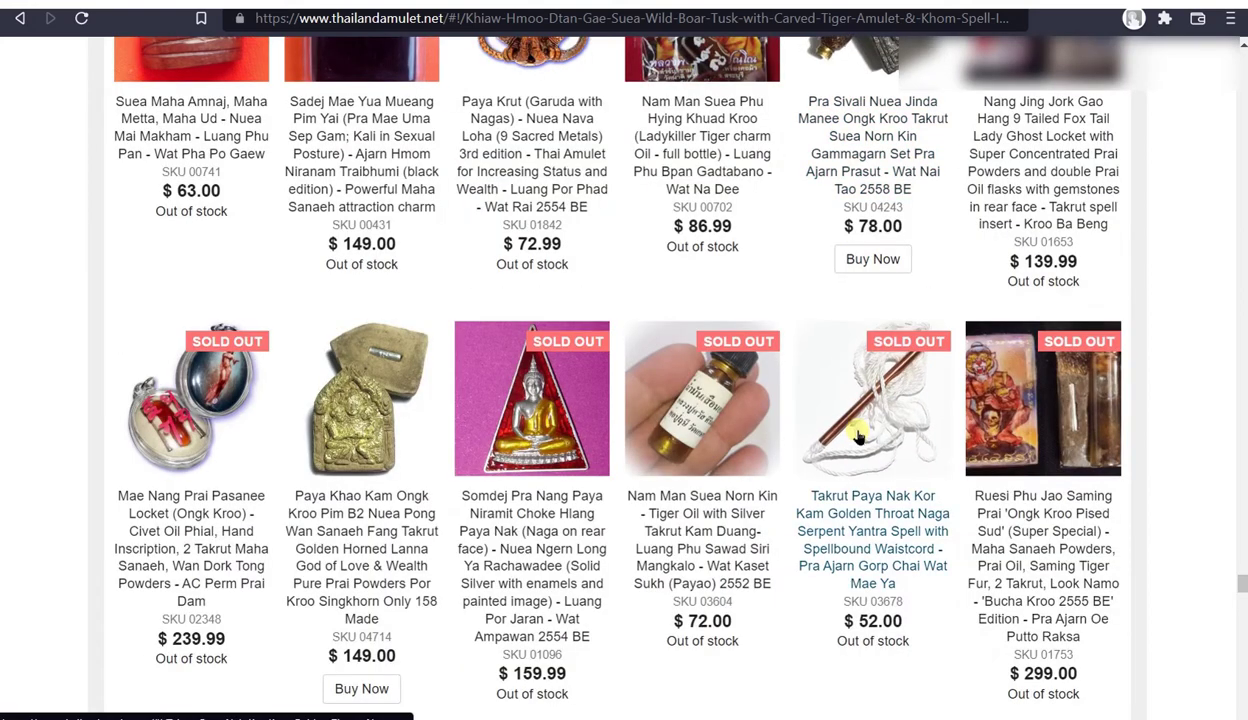
pyautogui.scroll(-2, 857, 435)
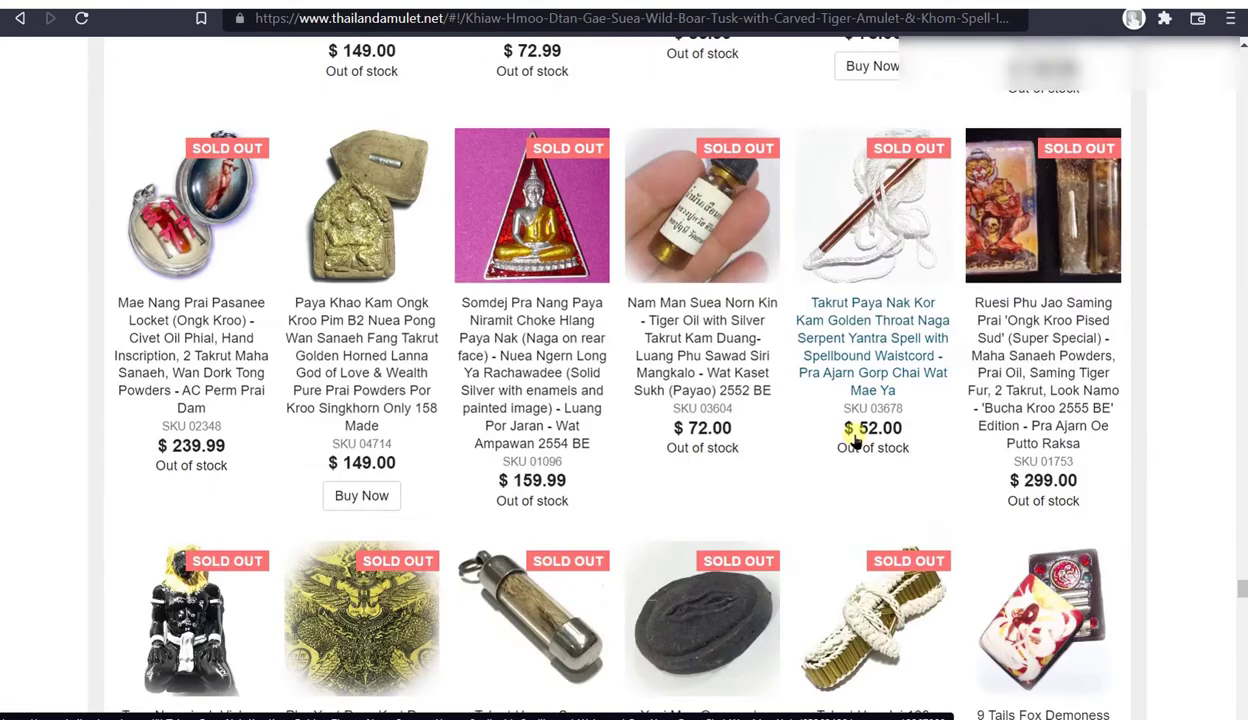
pyautogui.scroll(-2, 359, 234)
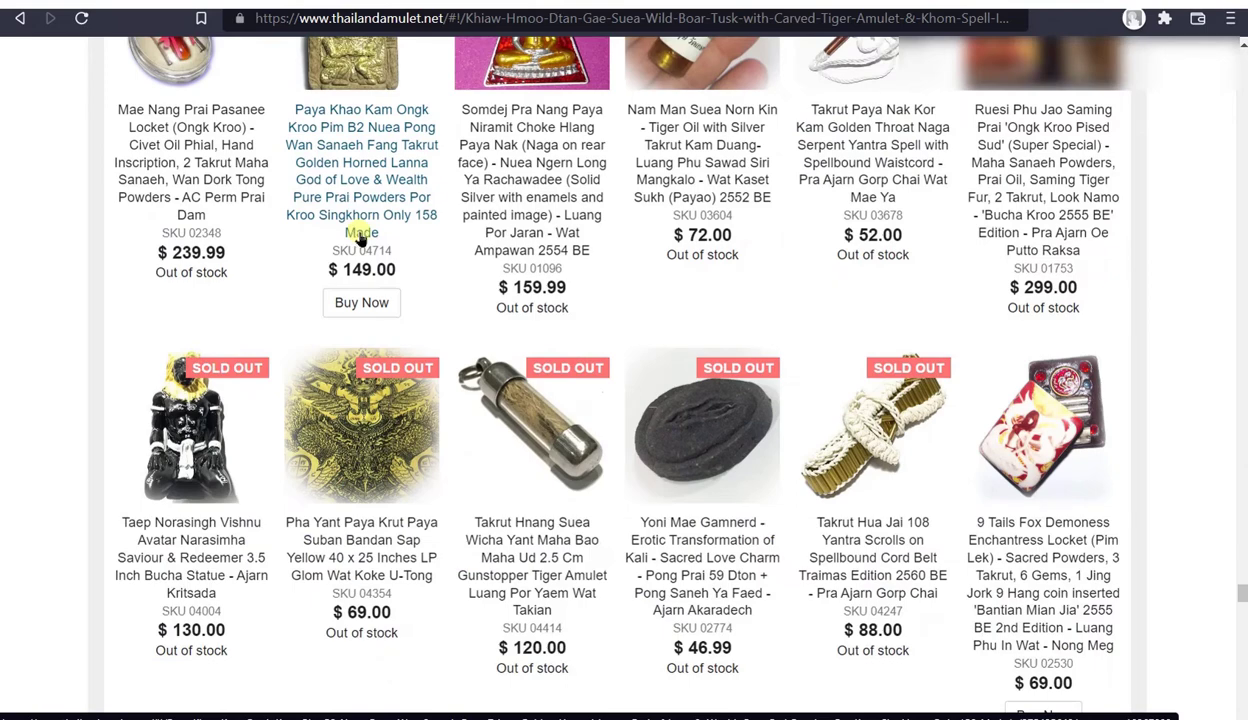
pyautogui.scroll(-2, 530, 558)
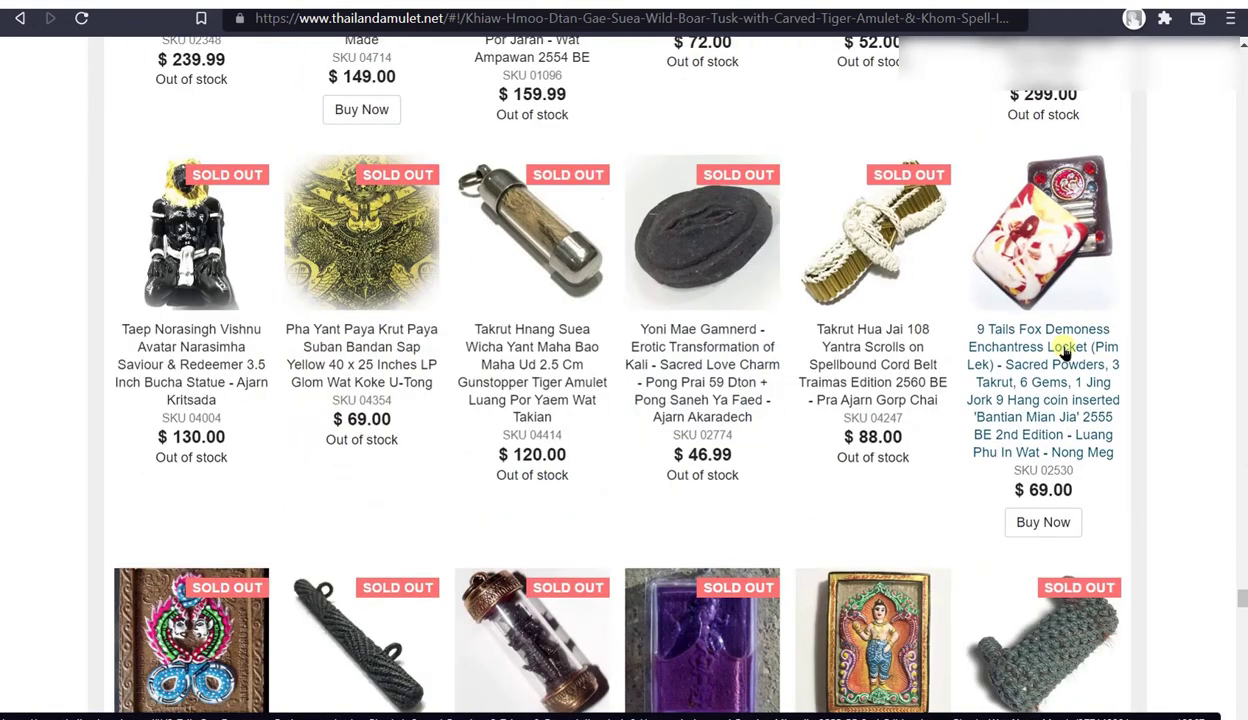
pyautogui.scroll(-4, 1063, 352)
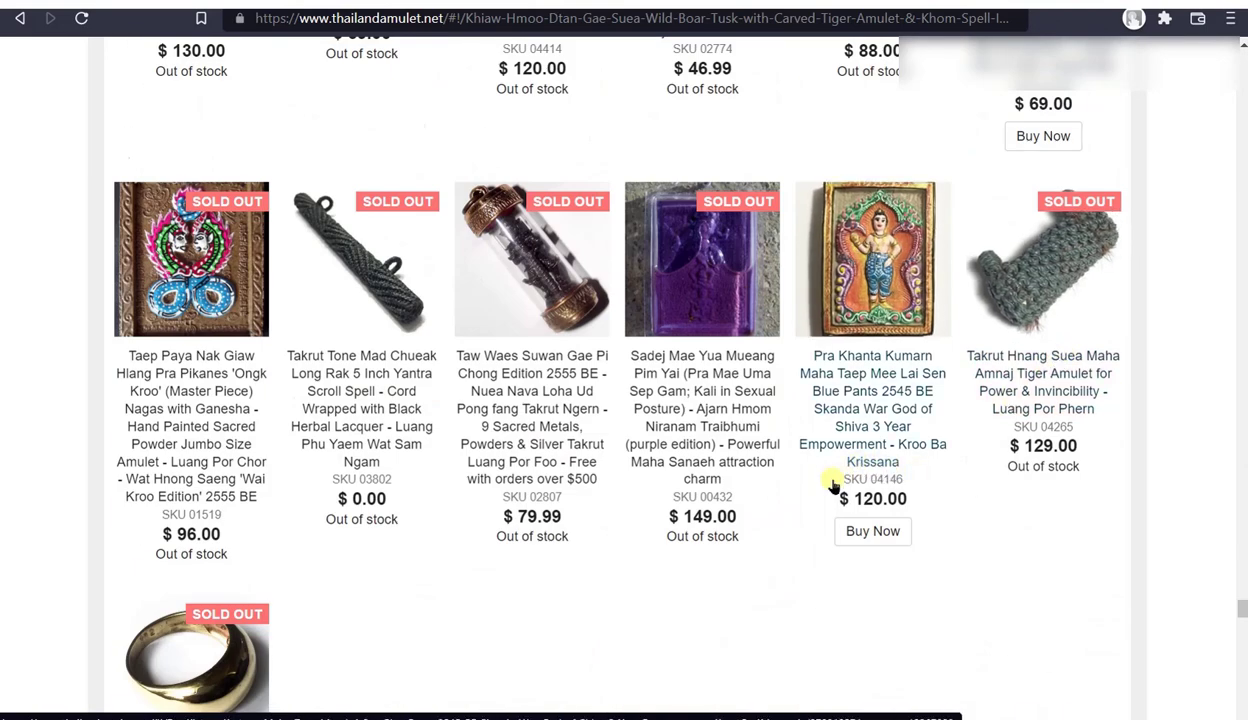
pyautogui.scroll(-4, 830, 485)
# - Go back to the start of the related items, highlight the You May Also Like heading, and look over the first rows
pyautogui.scroll(13, 828, 484)
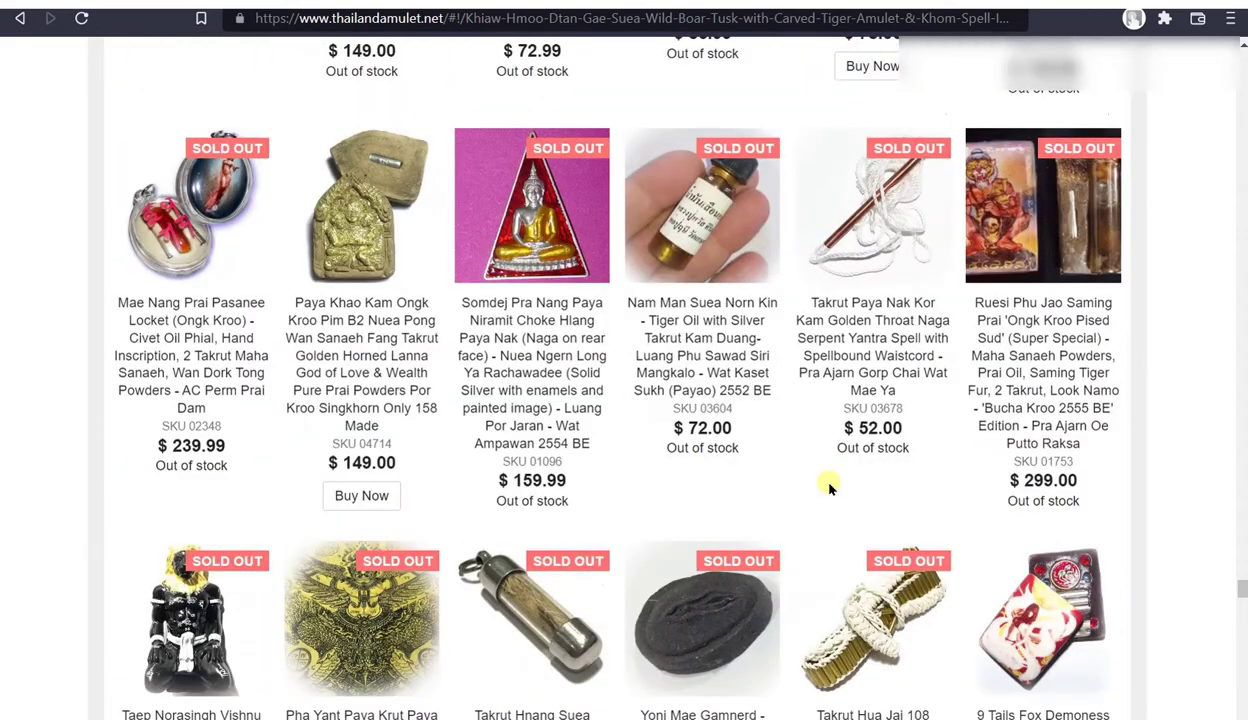
pyautogui.scroll(4, 828, 487)
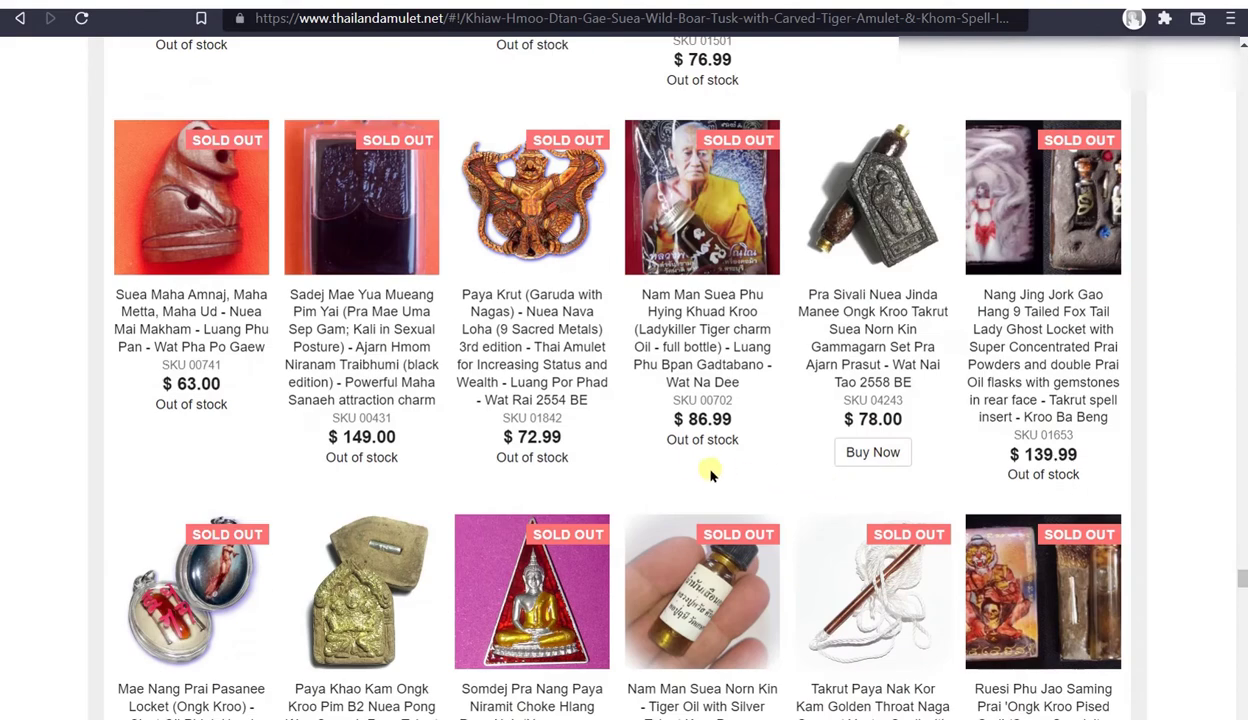
pyautogui.scroll(20, 558, 437)
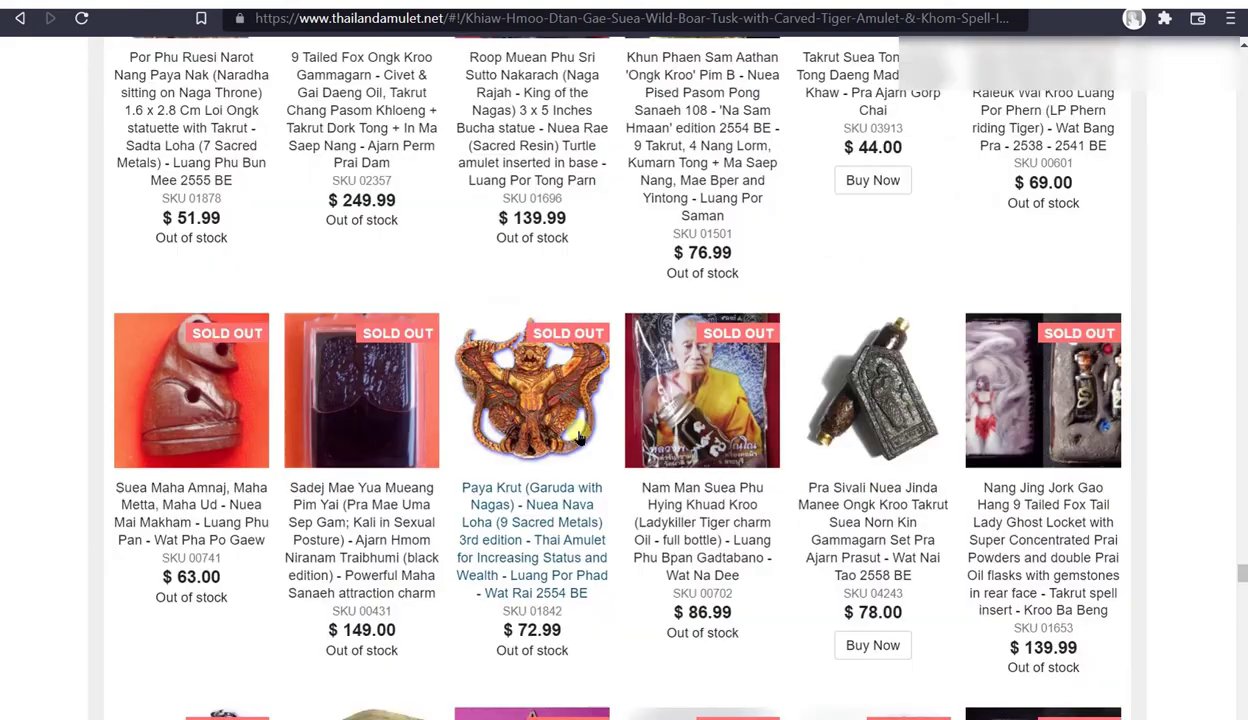
pyautogui.scroll(-4, 558, 437)
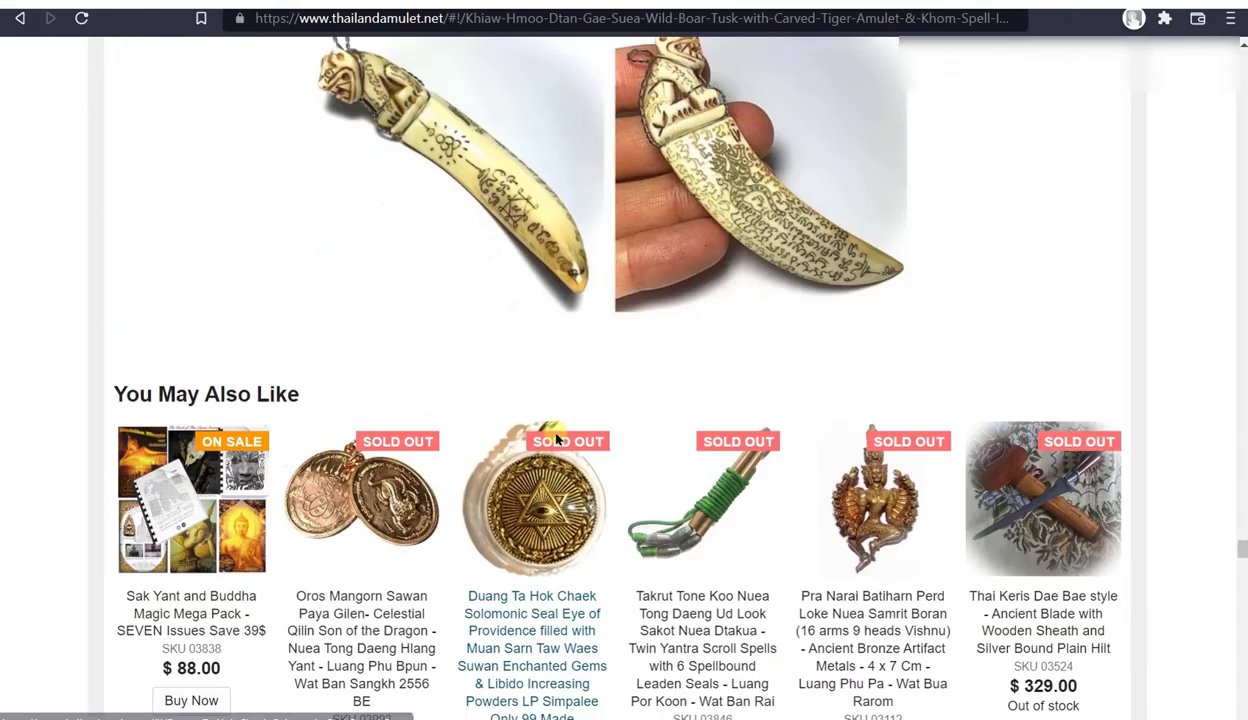
pyautogui.tripleClick(300, 393)
pyautogui.moveTo(300, 393)
pyautogui.mouseDown()
pyautogui.moveTo(214, 392)
pyautogui.moveTo(306, 396)
pyautogui.mouseUp()
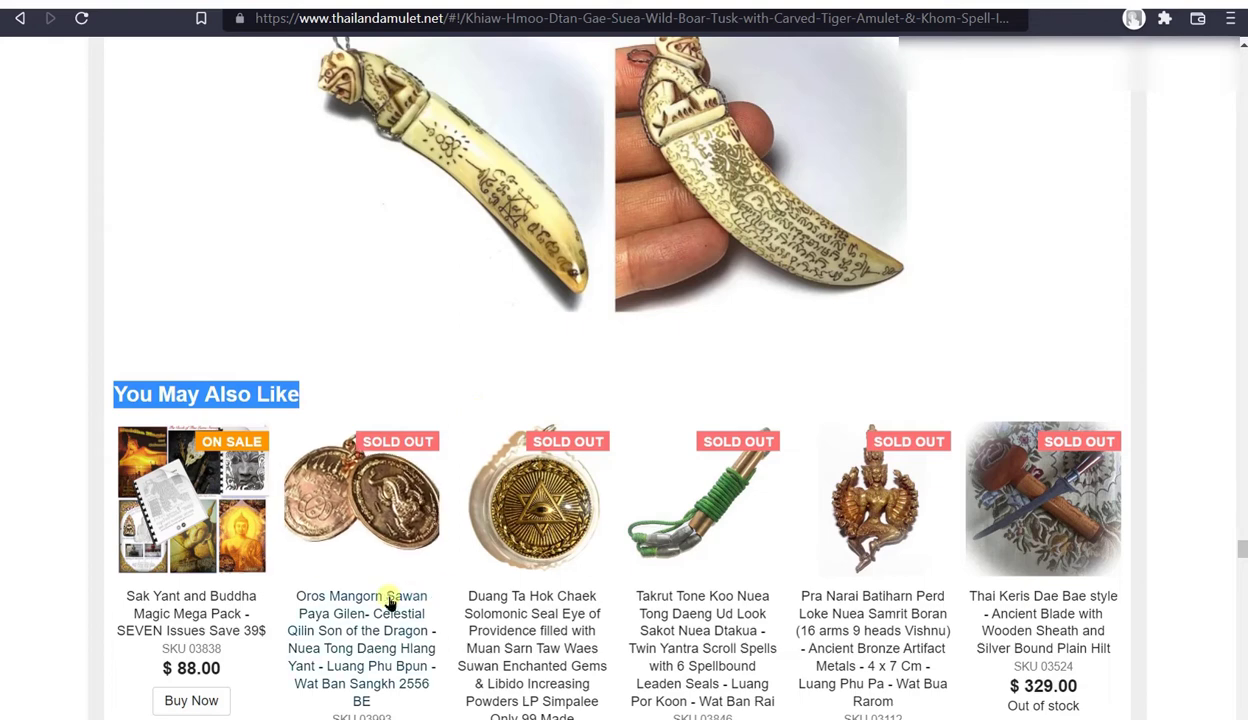
pyautogui.scroll(-2, 985, 648)
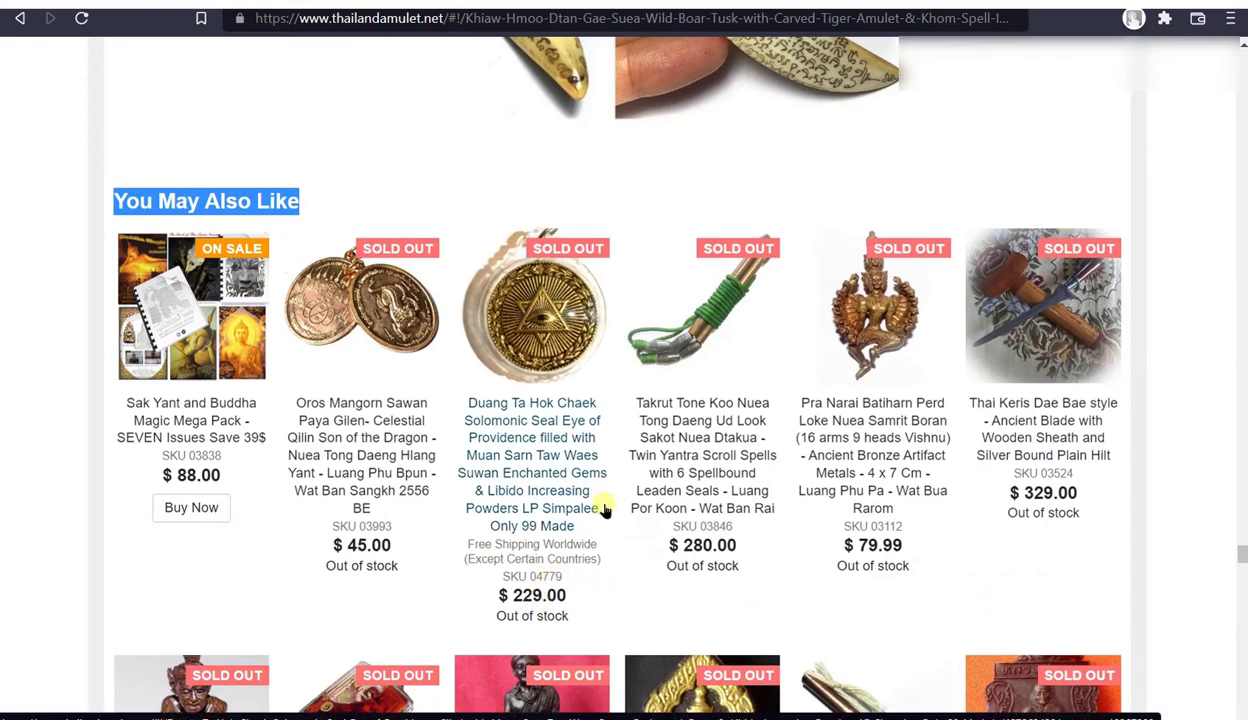
pyautogui.scroll(2, 604, 510)
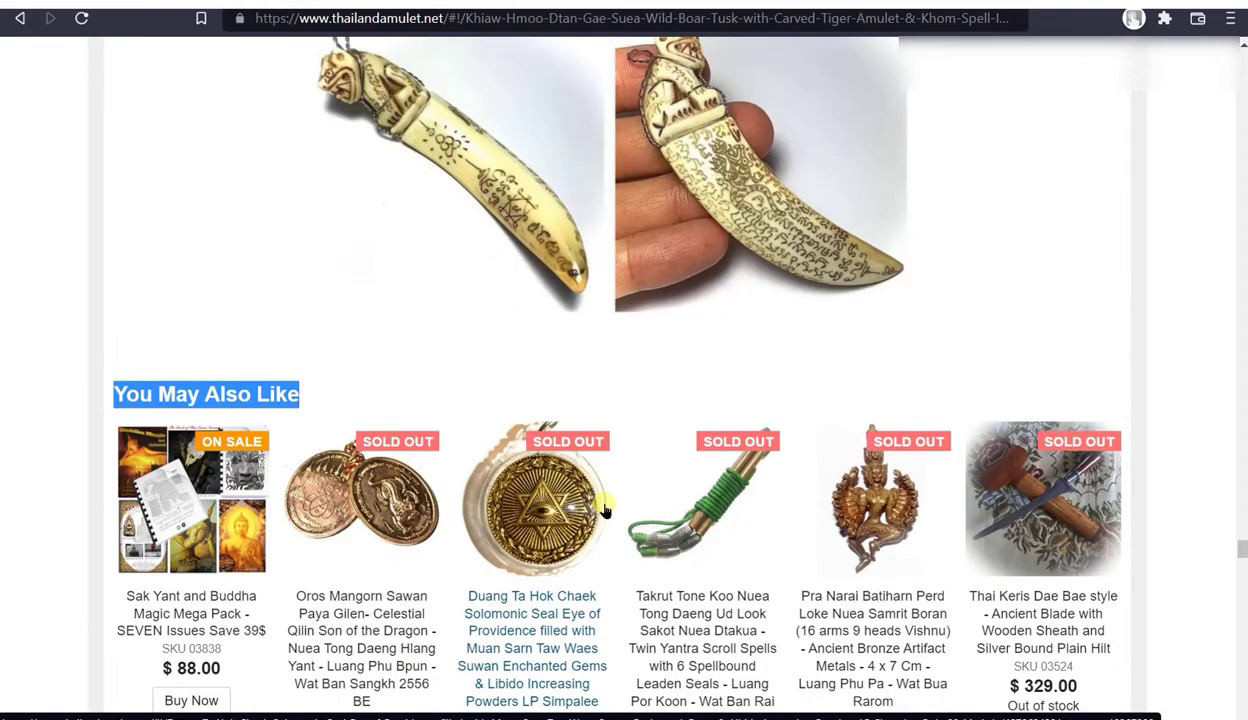
pyautogui.scroll(-4, 604, 510)
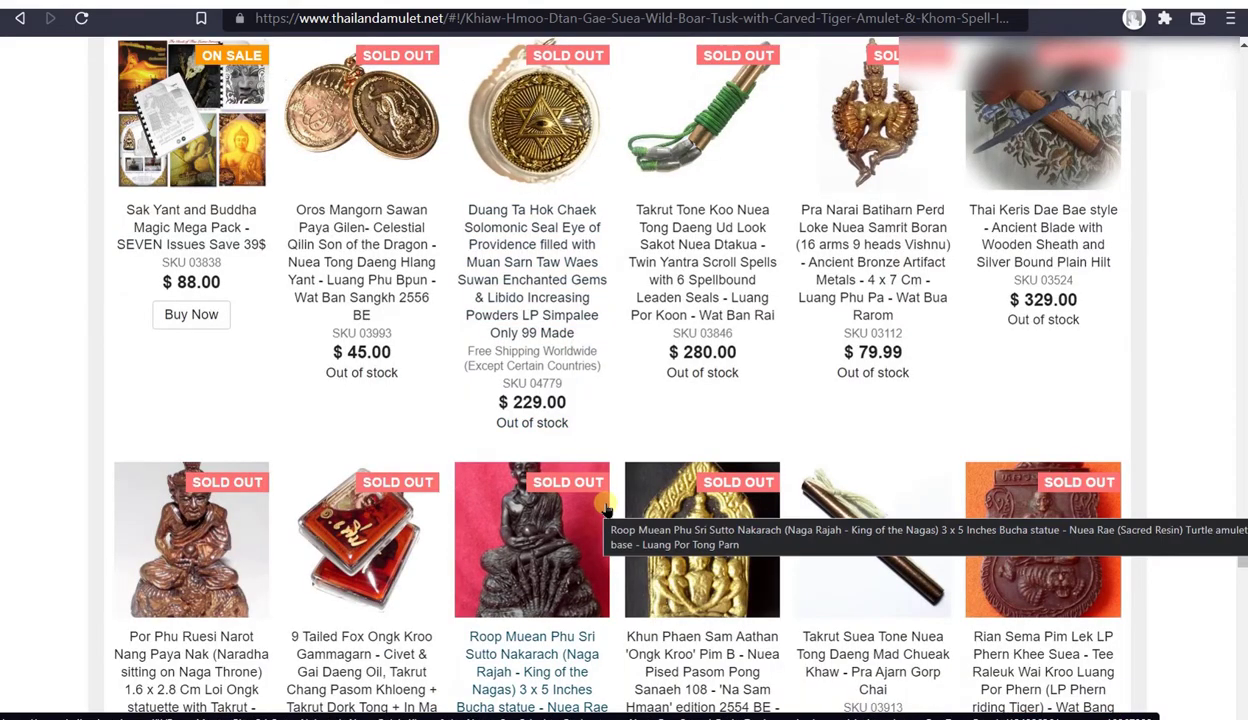
# - Look over the first rows of the boar tusk page's You May Also Like items and skim the description above them
pyautogui.scroll(-4, 604, 510)
pyautogui.scroll(2, 604, 510)
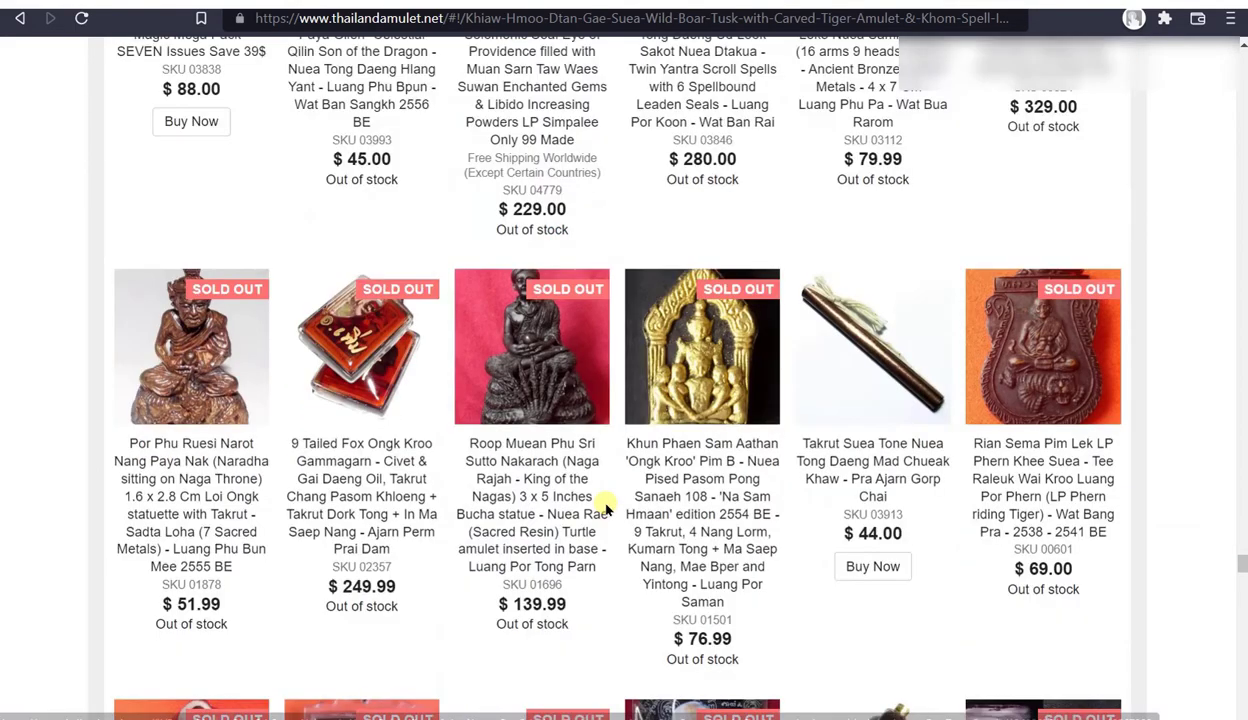
pyautogui.scroll(4, 604, 510)
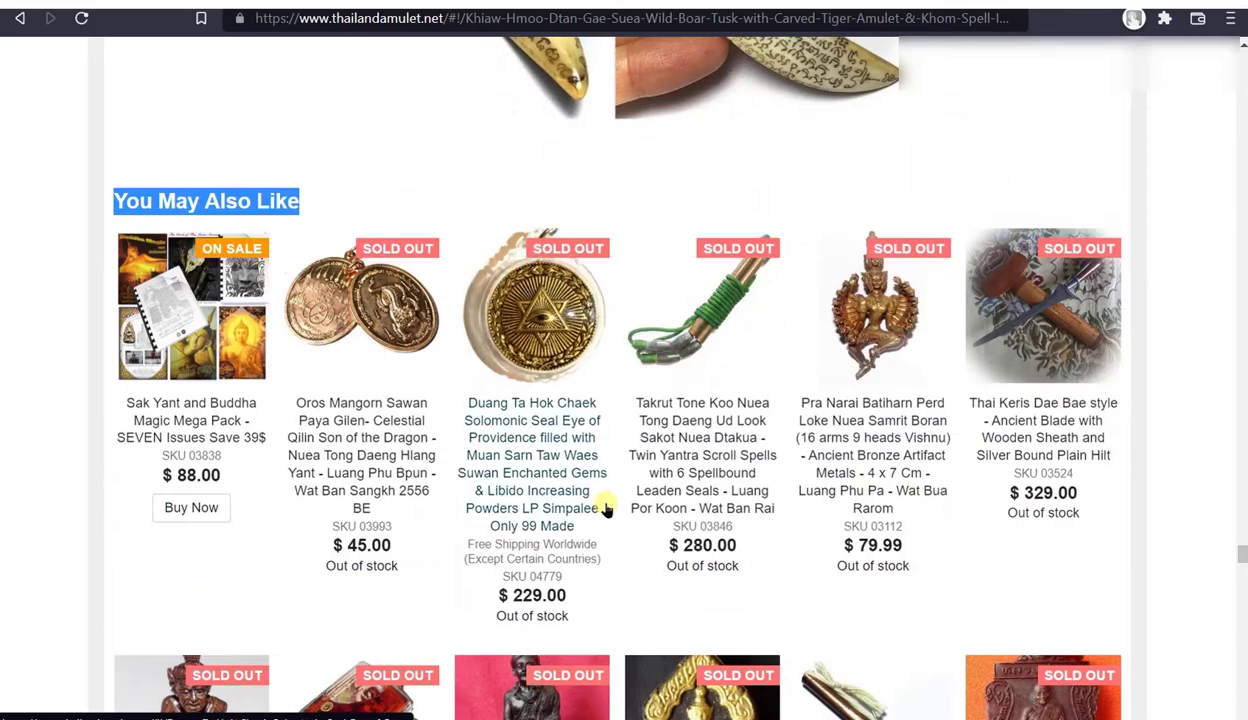
pyautogui.scroll(20, 604, 510)
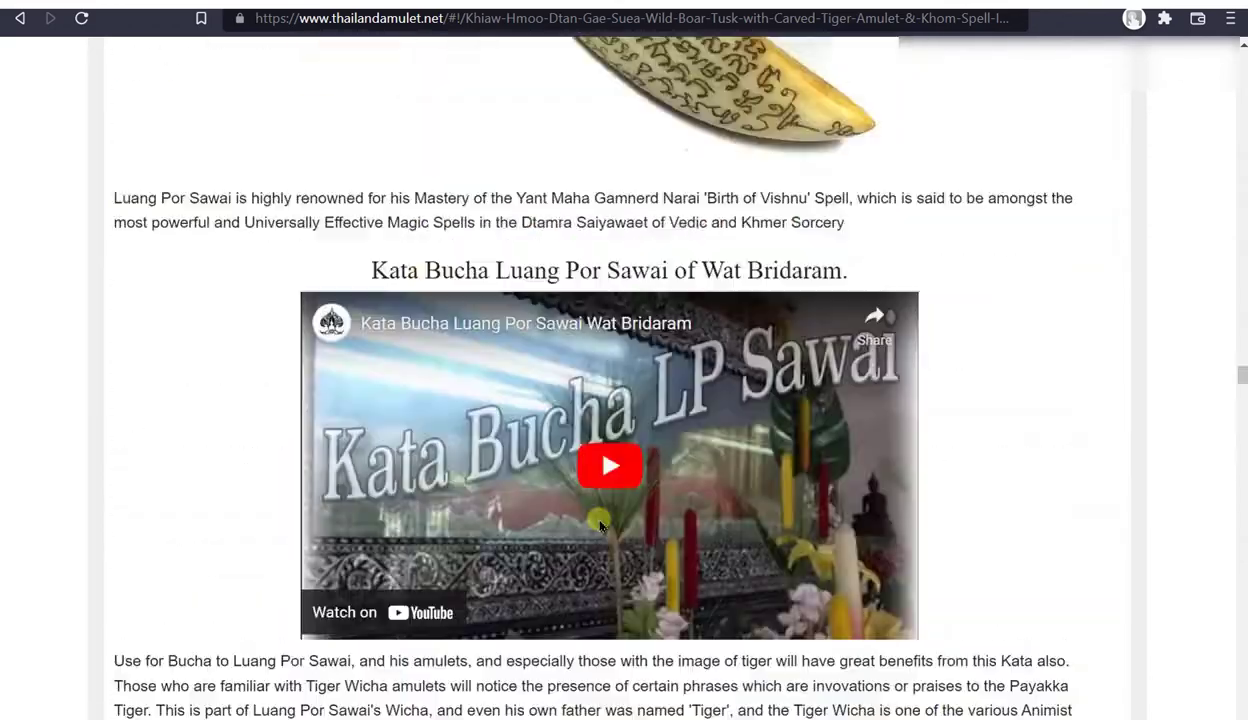
pyautogui.scroll(20, 600, 525)
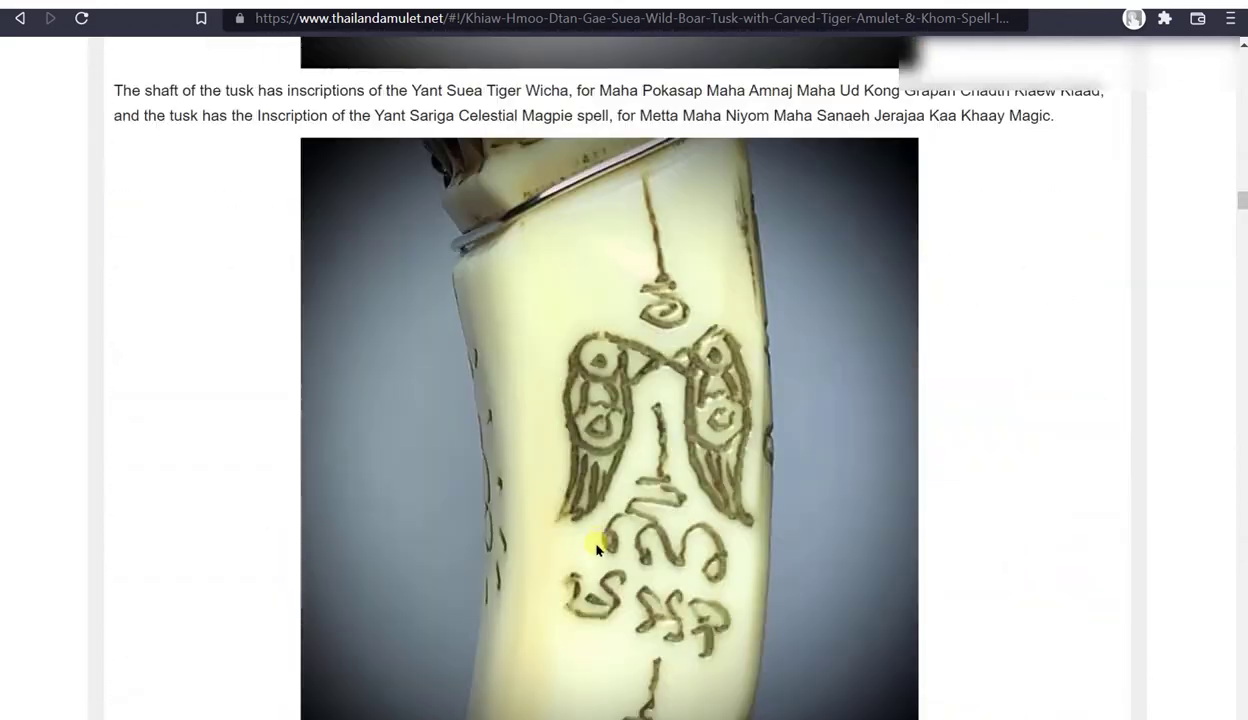
pyautogui.scroll(-20, 597, 549)
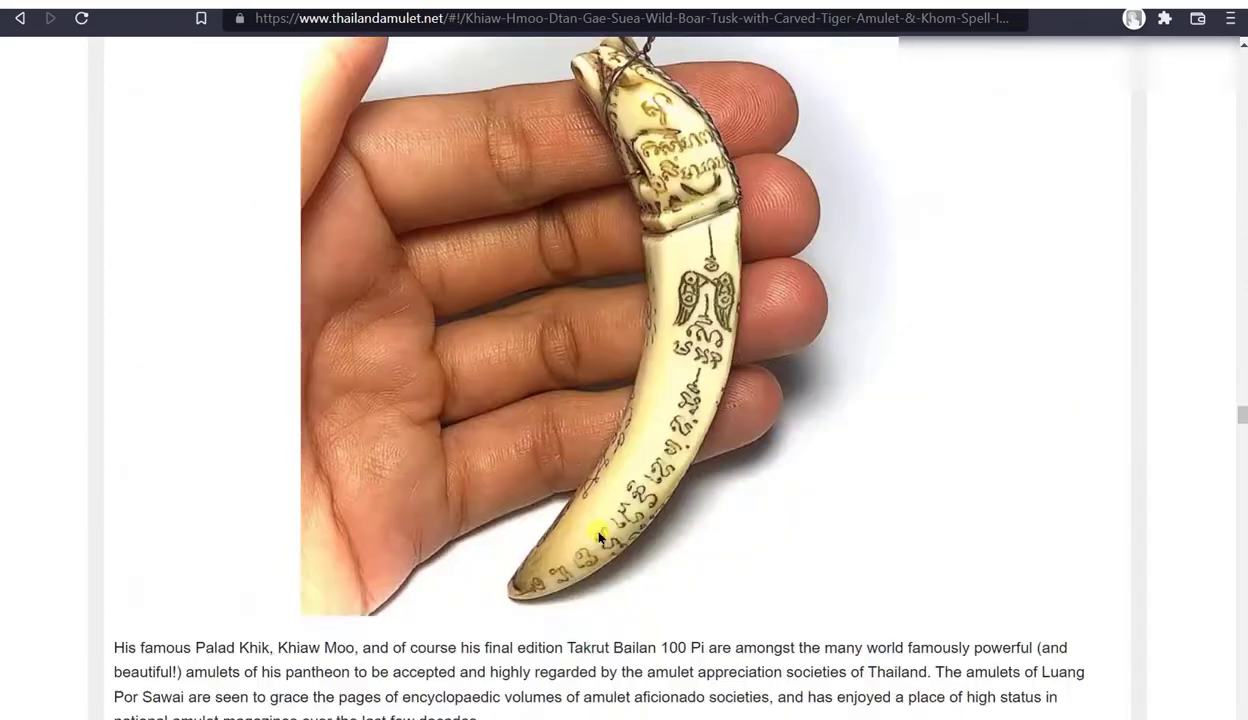
pyautogui.scroll(-20, 600, 537)
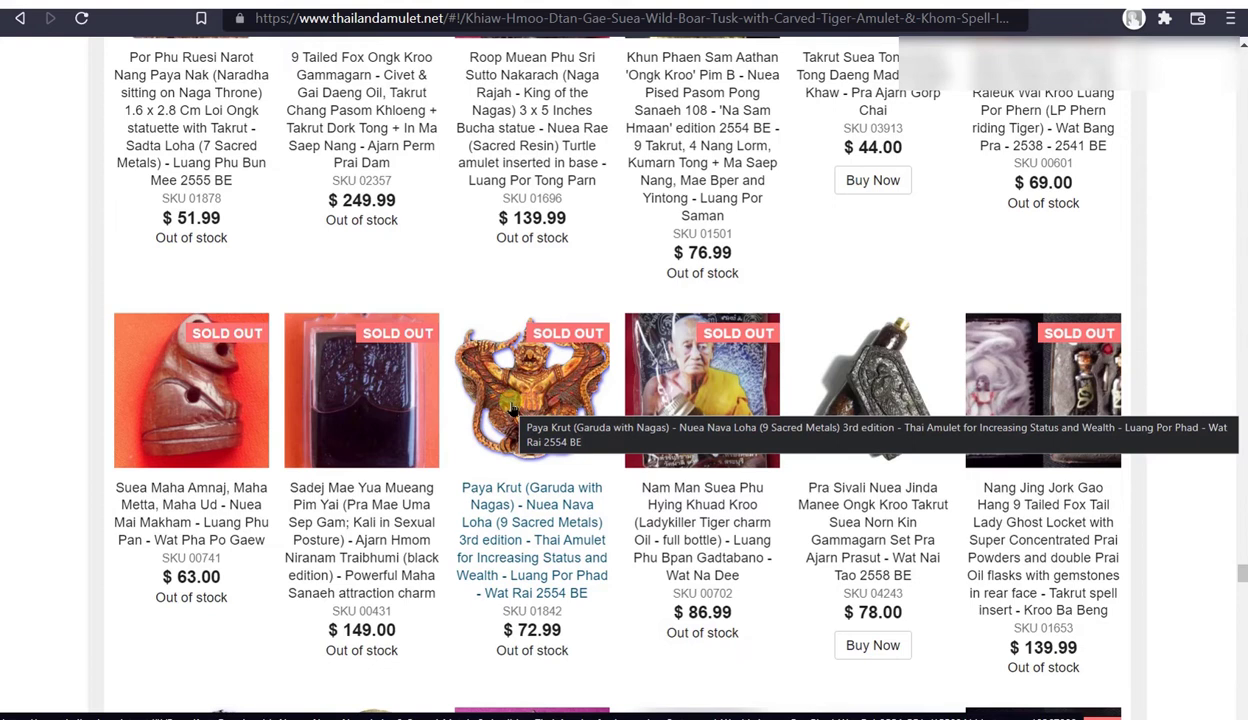
pyautogui.scroll(4, 513, 408)
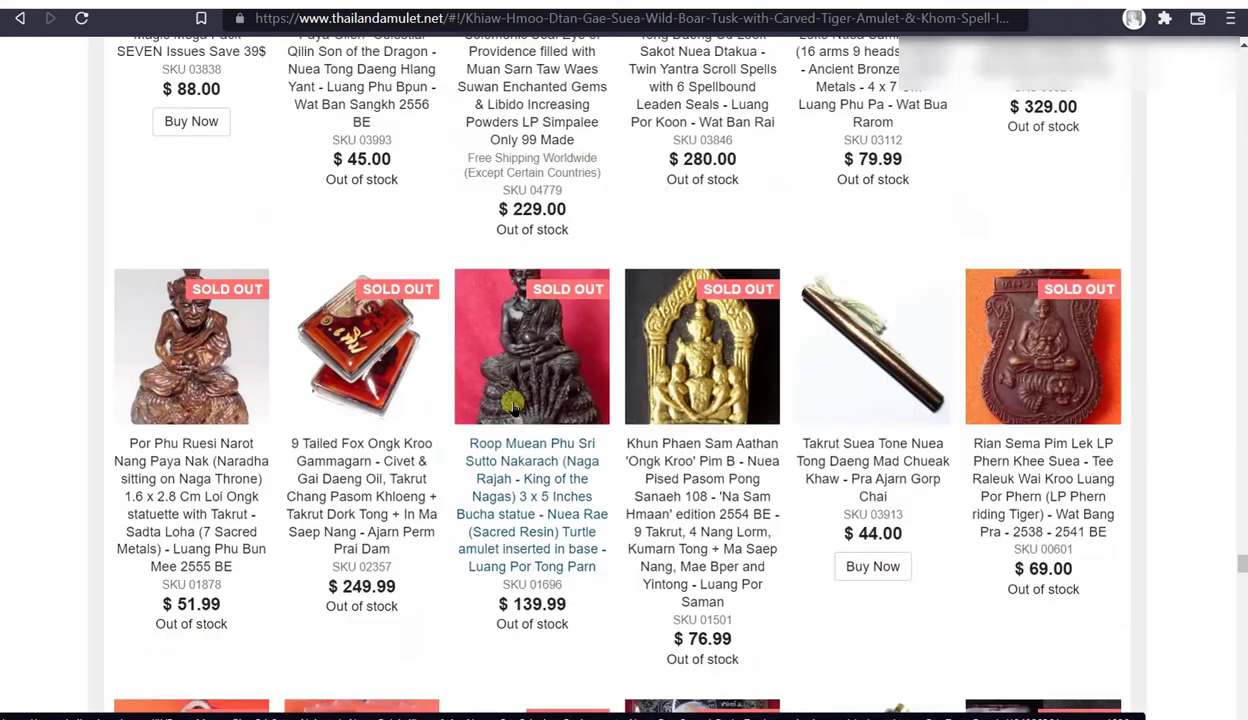
pyautogui.scroll(3, 513, 408)
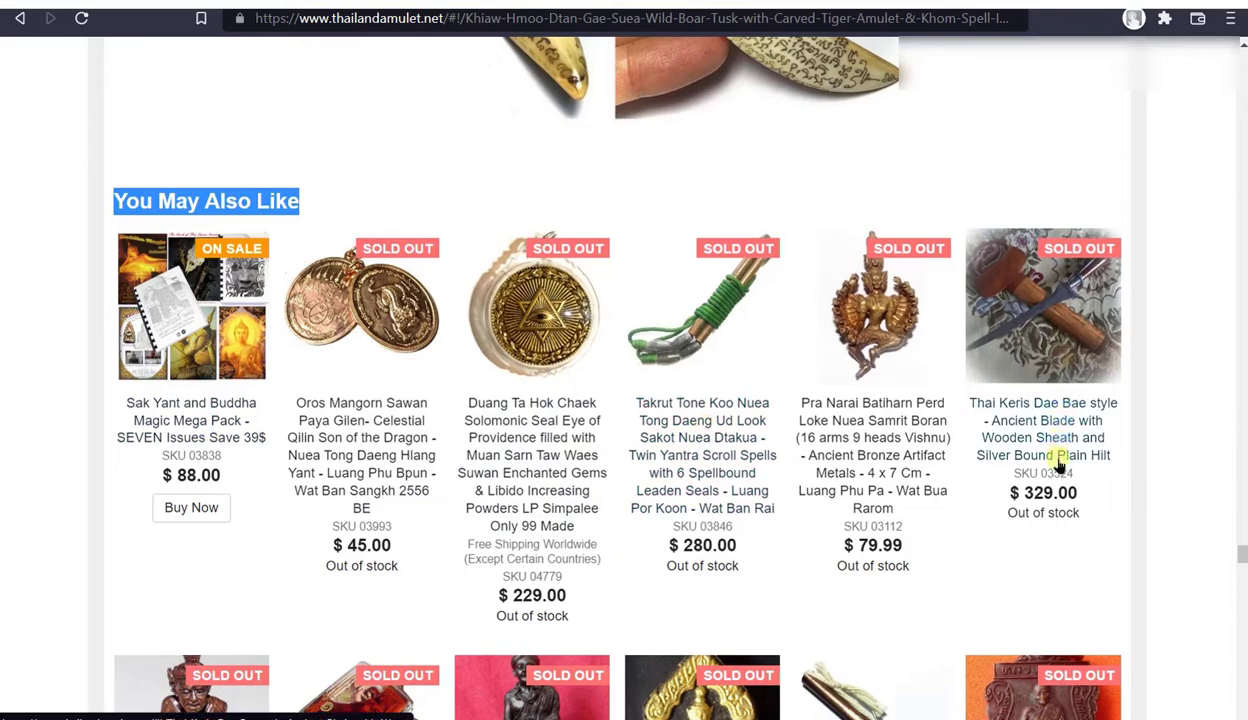
pyautogui.scroll(-2, 1058, 525)
pyautogui.scroll(-4, 1055, 537)
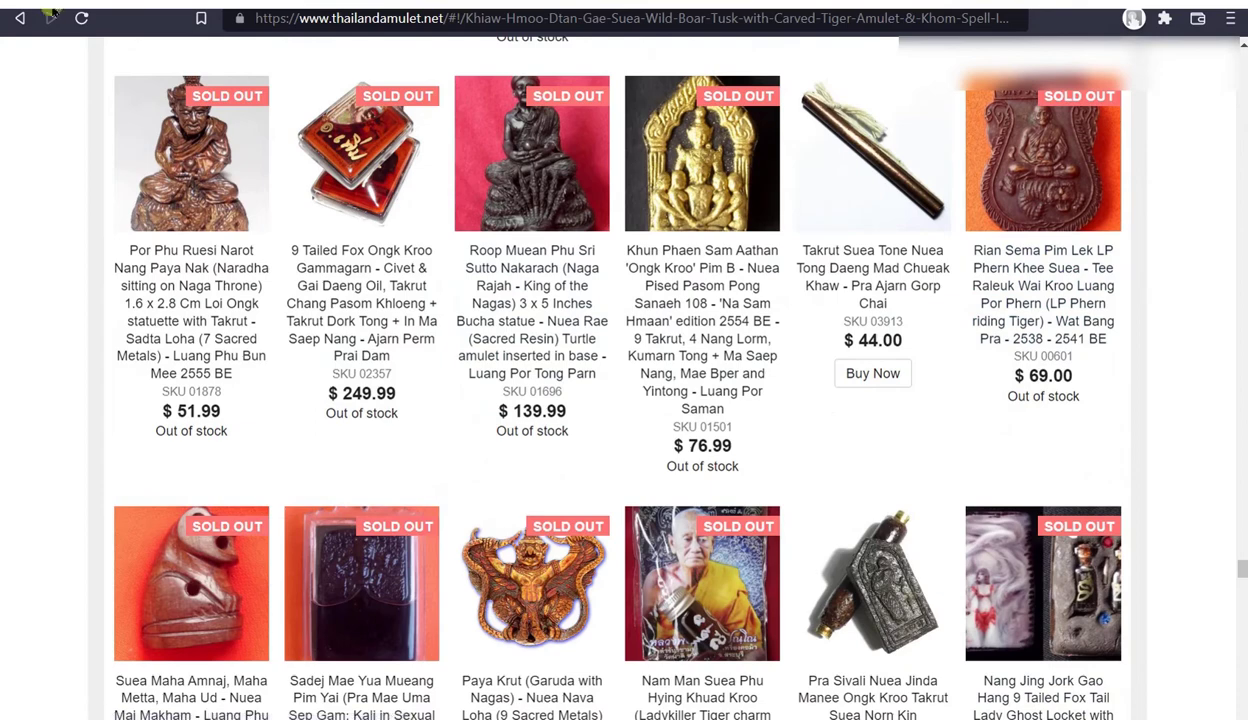
# - Return to the Ecwid item's related products, open the product picker, and look over the related products list
pyautogui.click(20, 18)
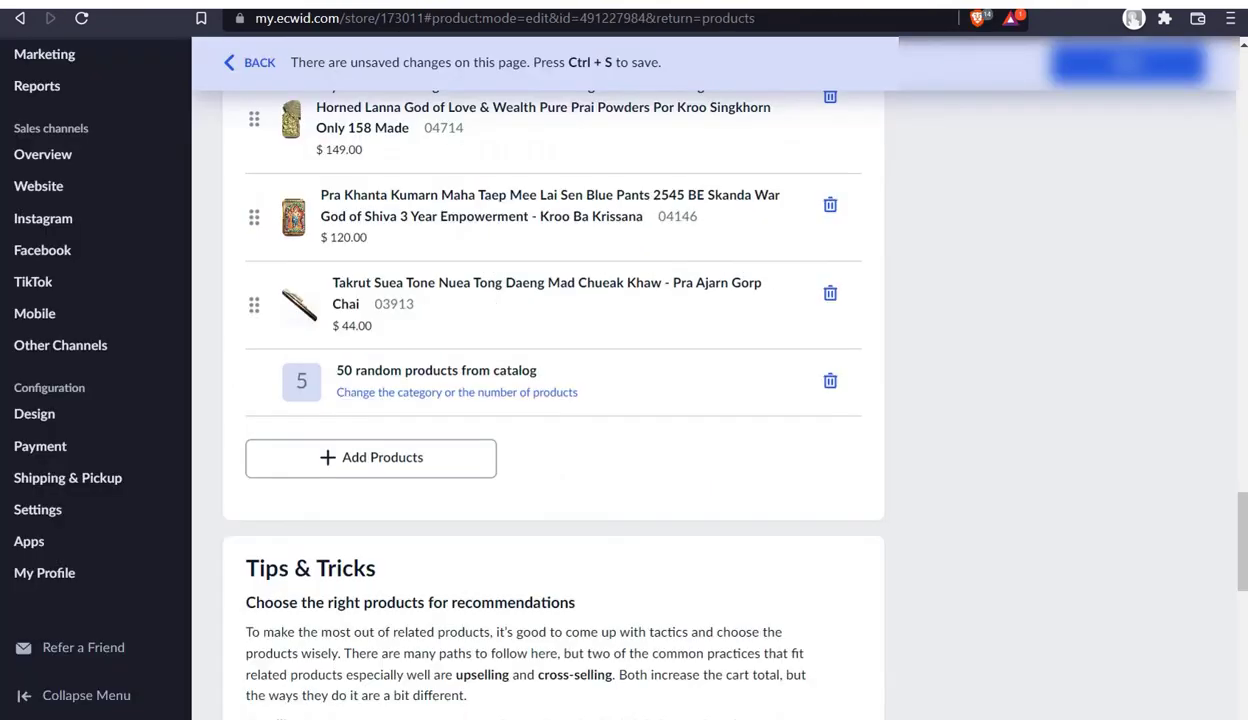
pyautogui.click(327, 466)
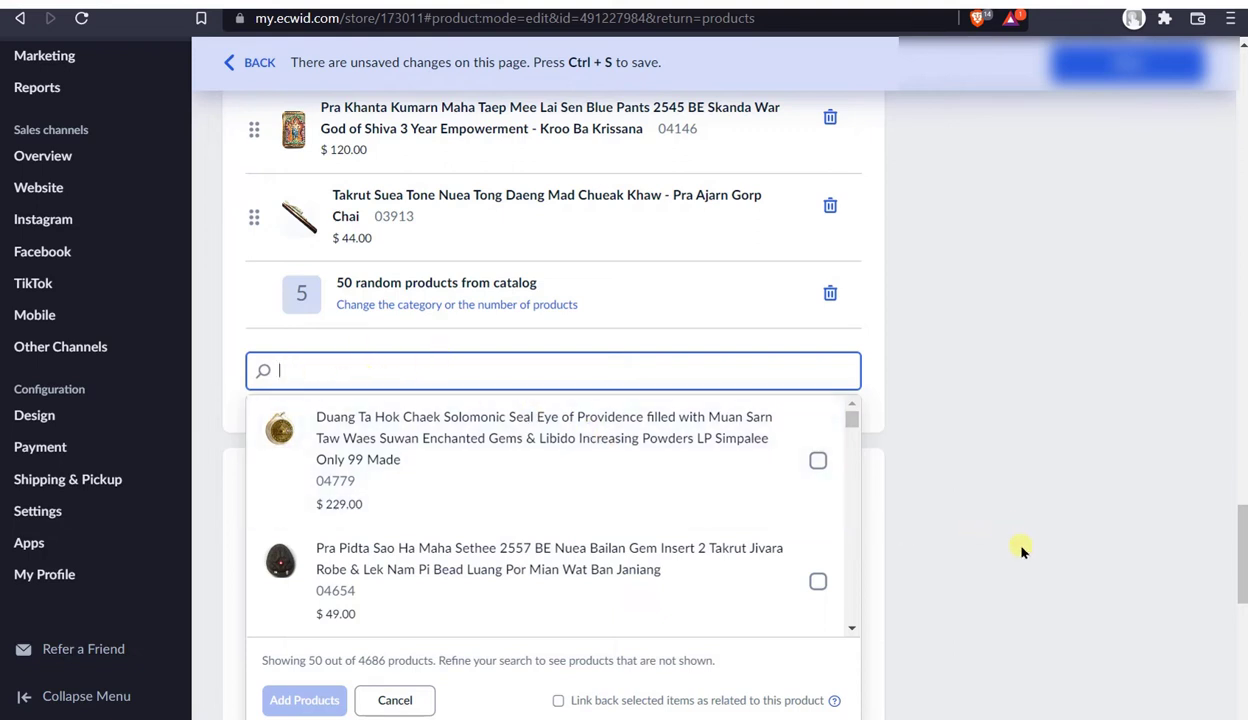
pyautogui.scroll(2, 1022, 550)
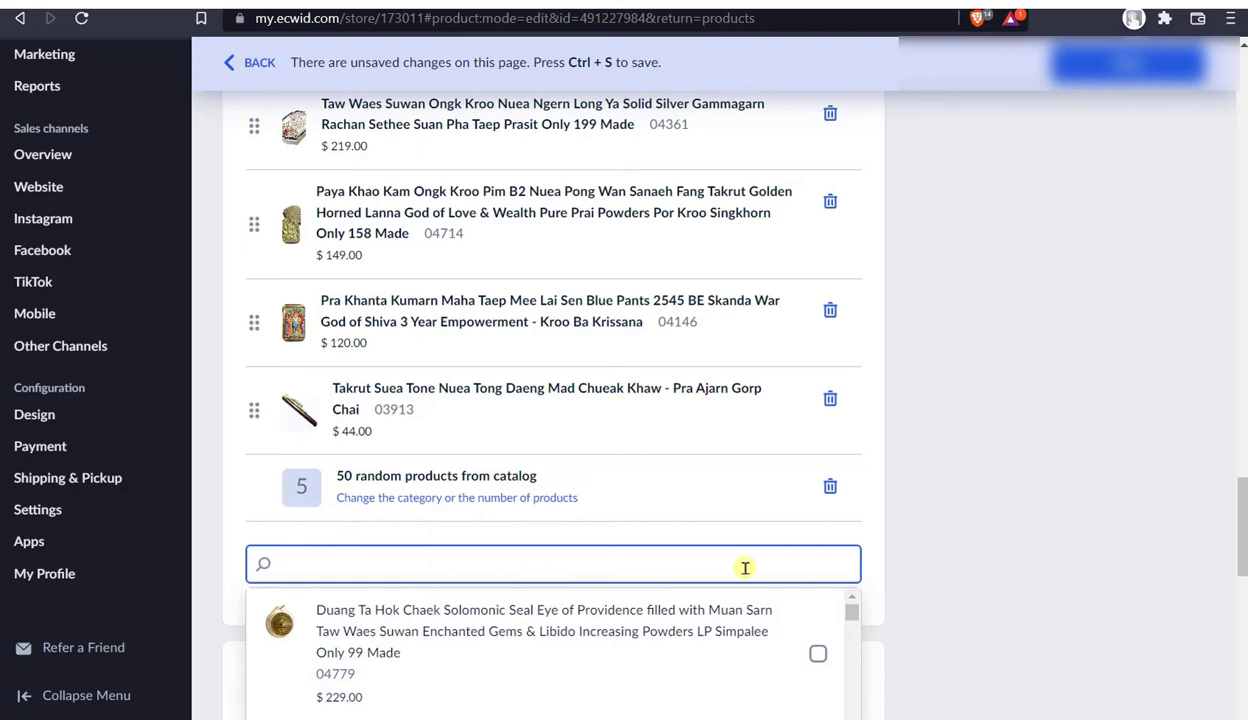
pyautogui.scroll(2, 975, 587)
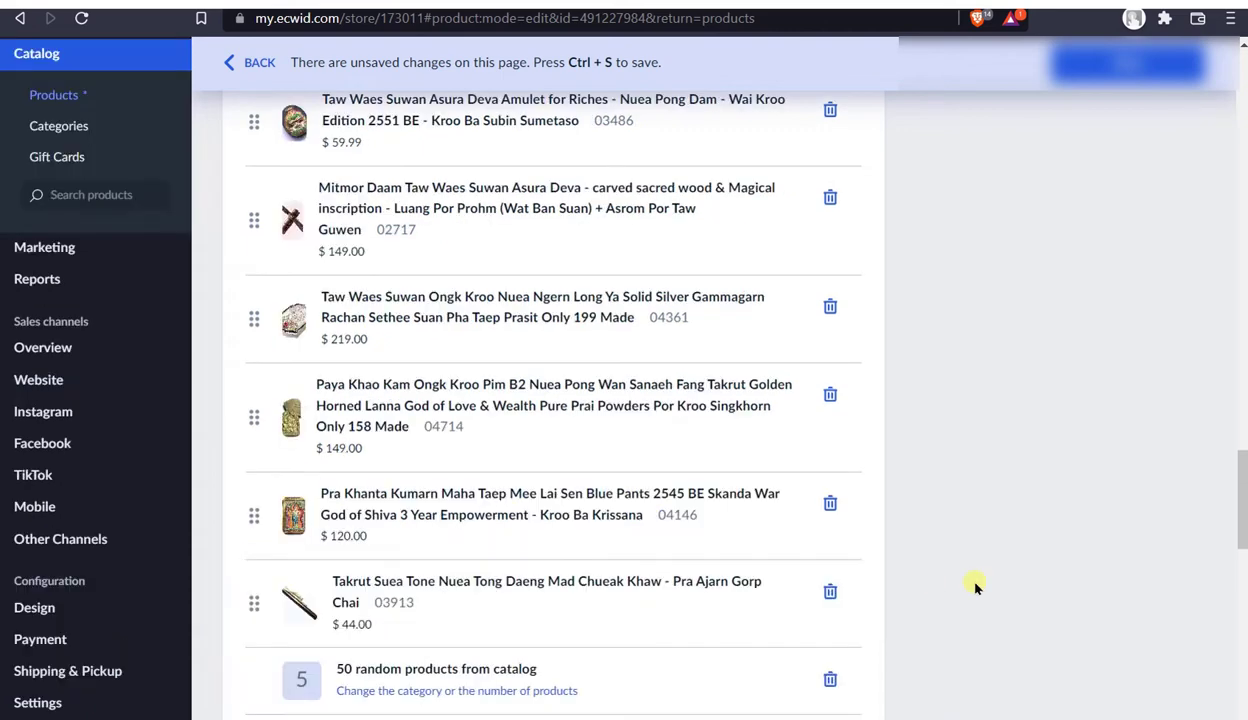
pyautogui.scroll(-4, 975, 587)
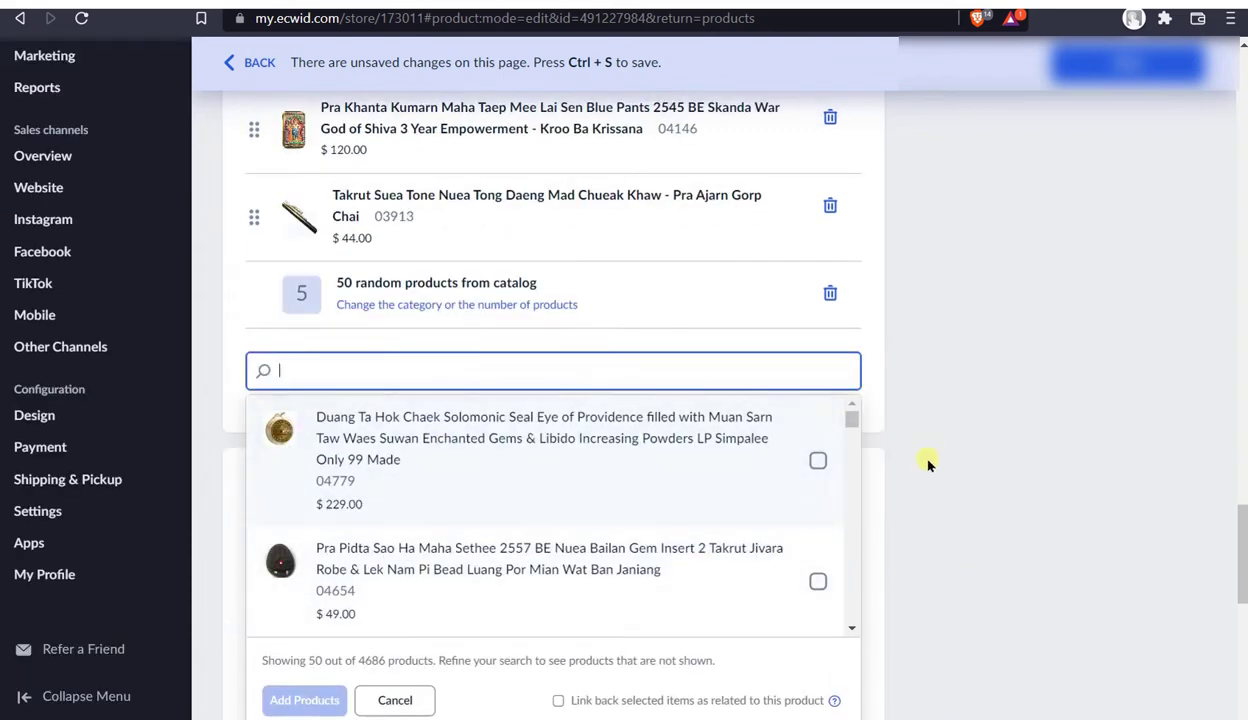
pyautogui.scroll(2, 1005, 563)
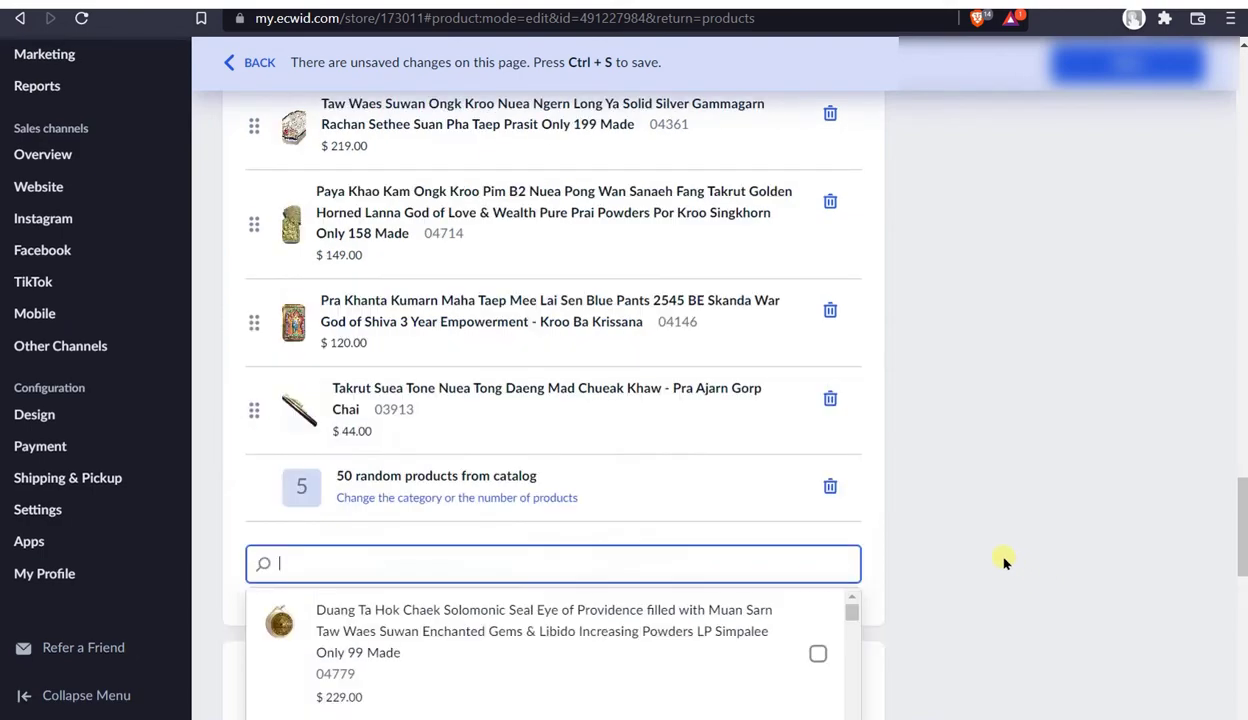
pyautogui.scroll(10, 1005, 563)
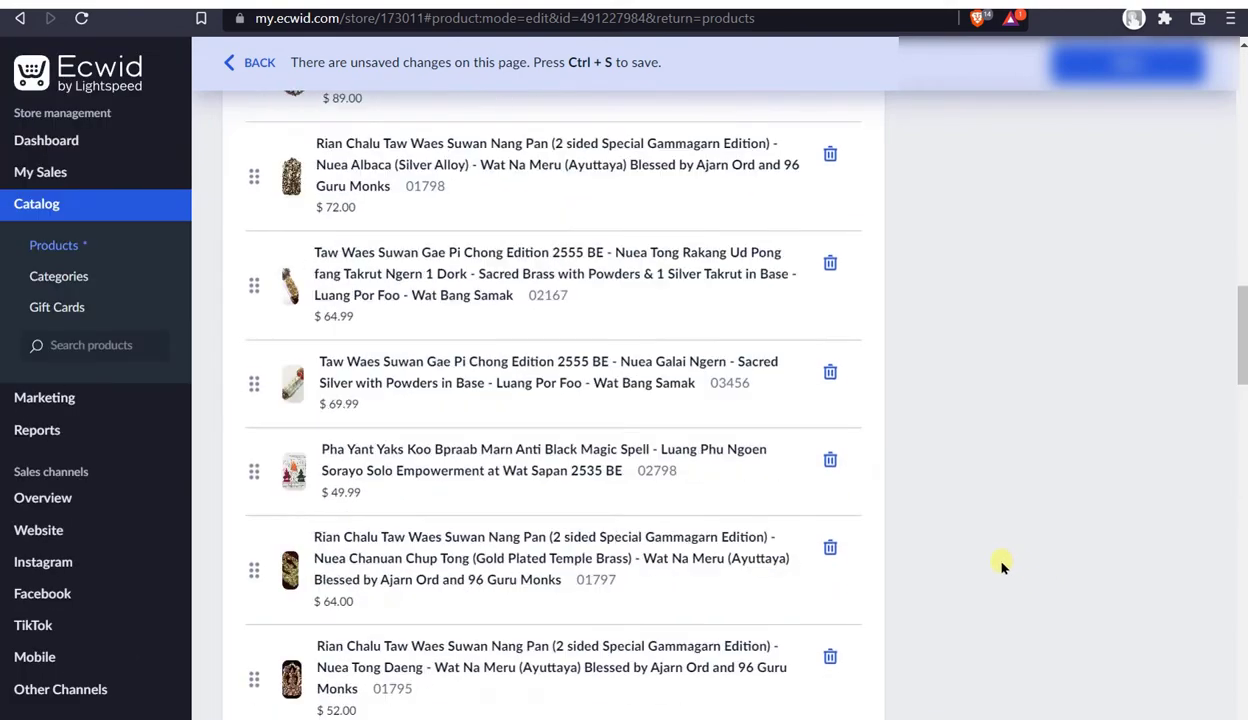
pyautogui.scroll(12, 997, 577)
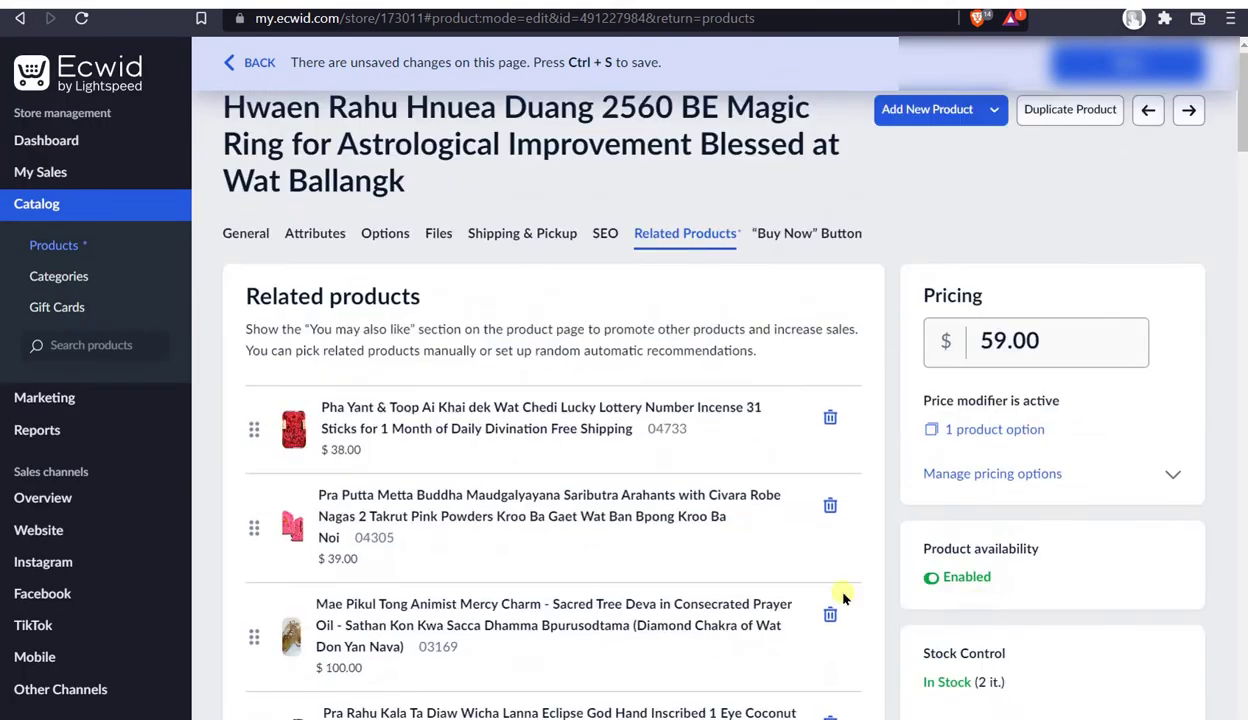
pyautogui.scroll(-20, 420, 460)
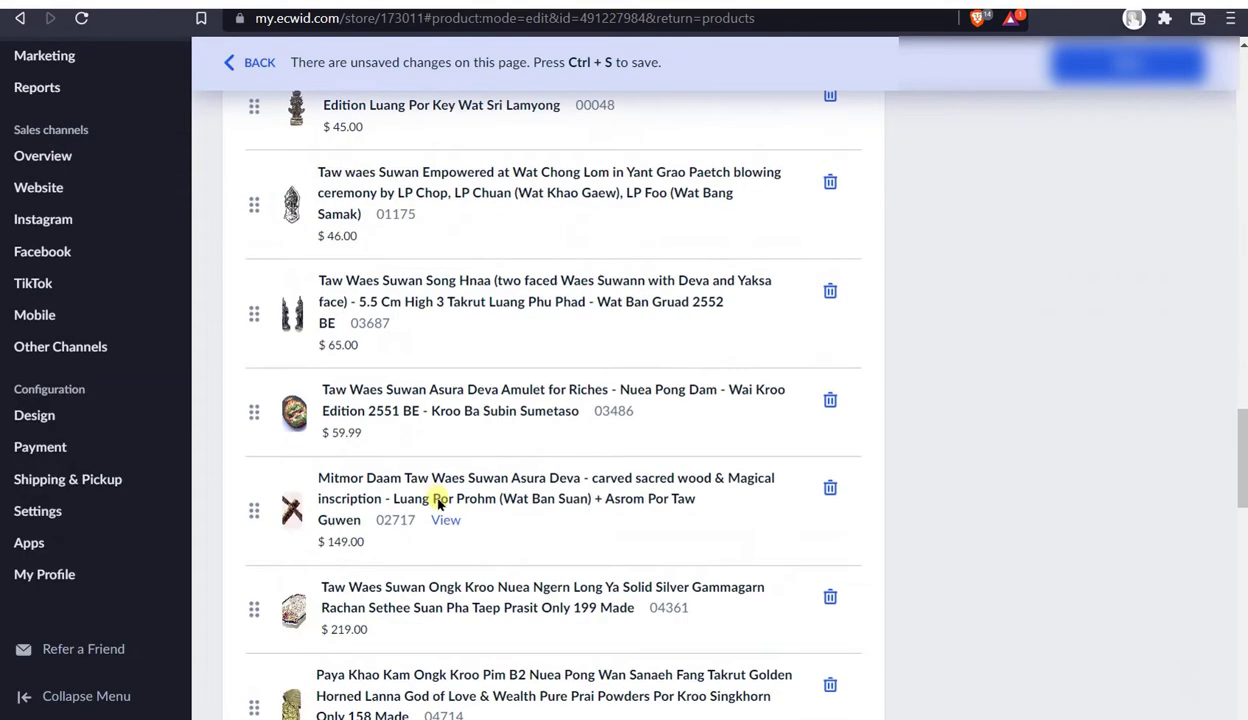
pyautogui.scroll(4, 445, 523)
pyautogui.scroll(6, 445, 516)
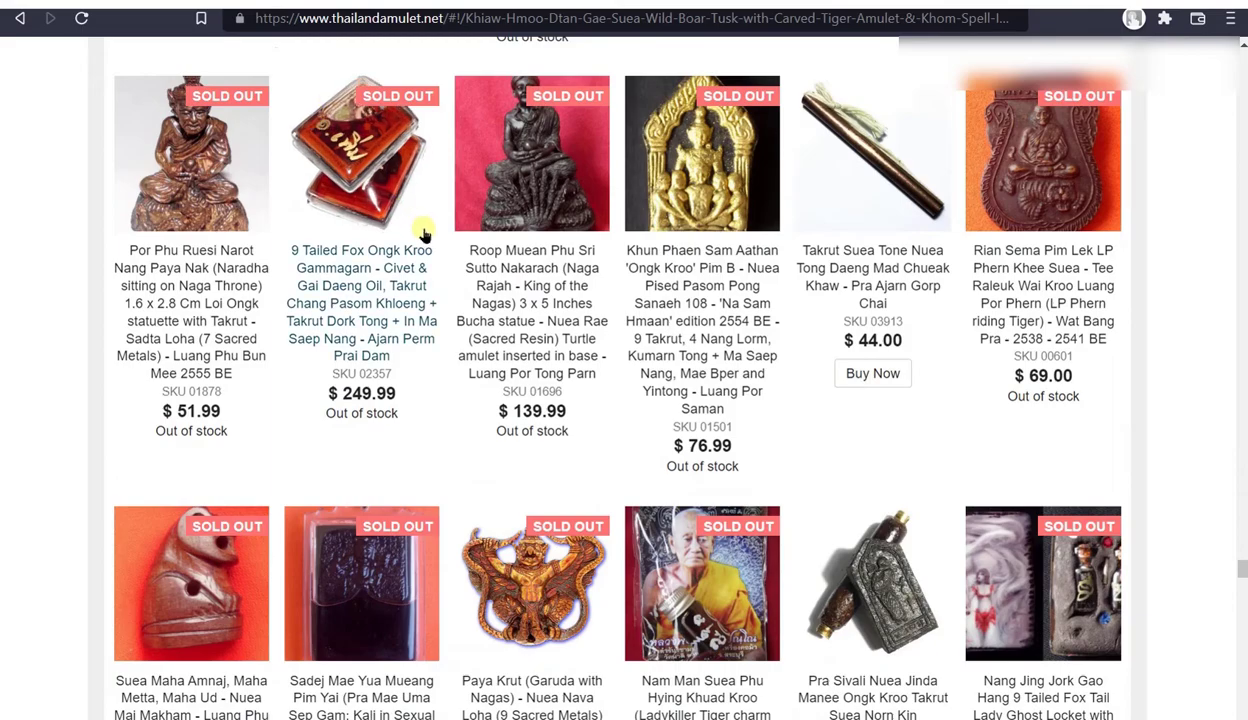
# - Skim the boar tusk page's description once more and return to the start of the Ecwid item's related products
pyautogui.scroll(15, 496, 432)
pyautogui.scroll(10, 501, 440)
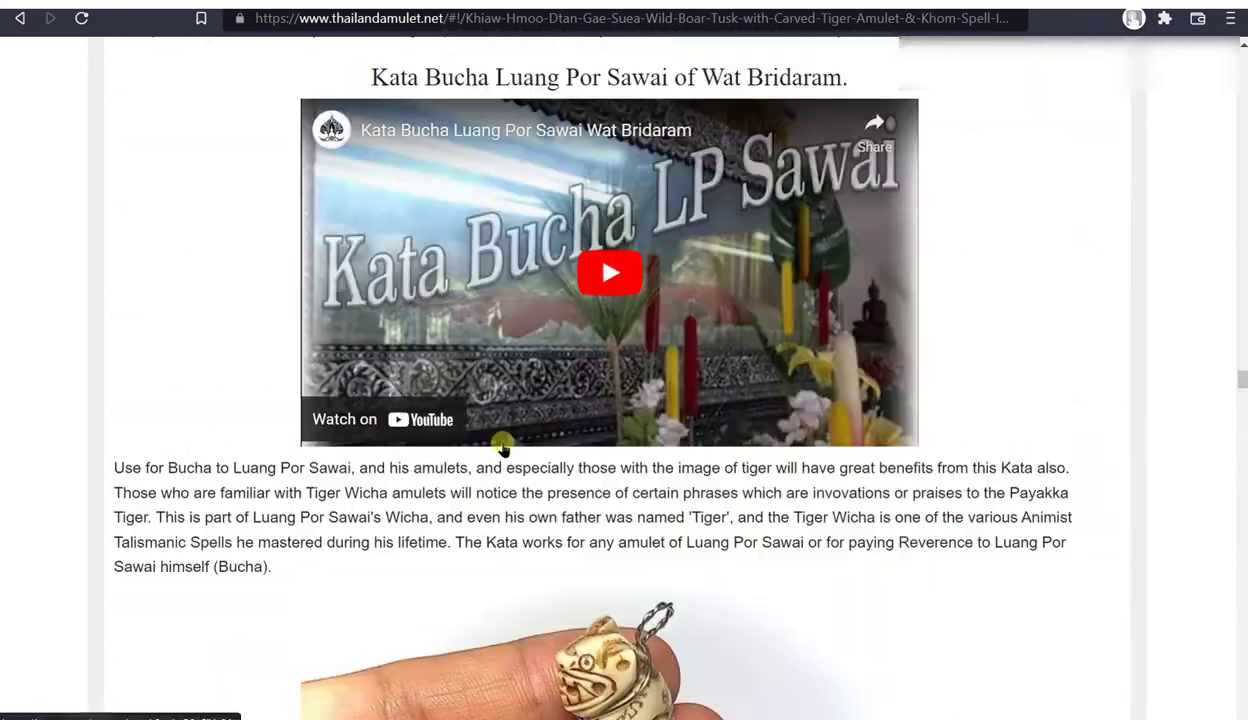
pyautogui.scroll(-10, 501, 452)
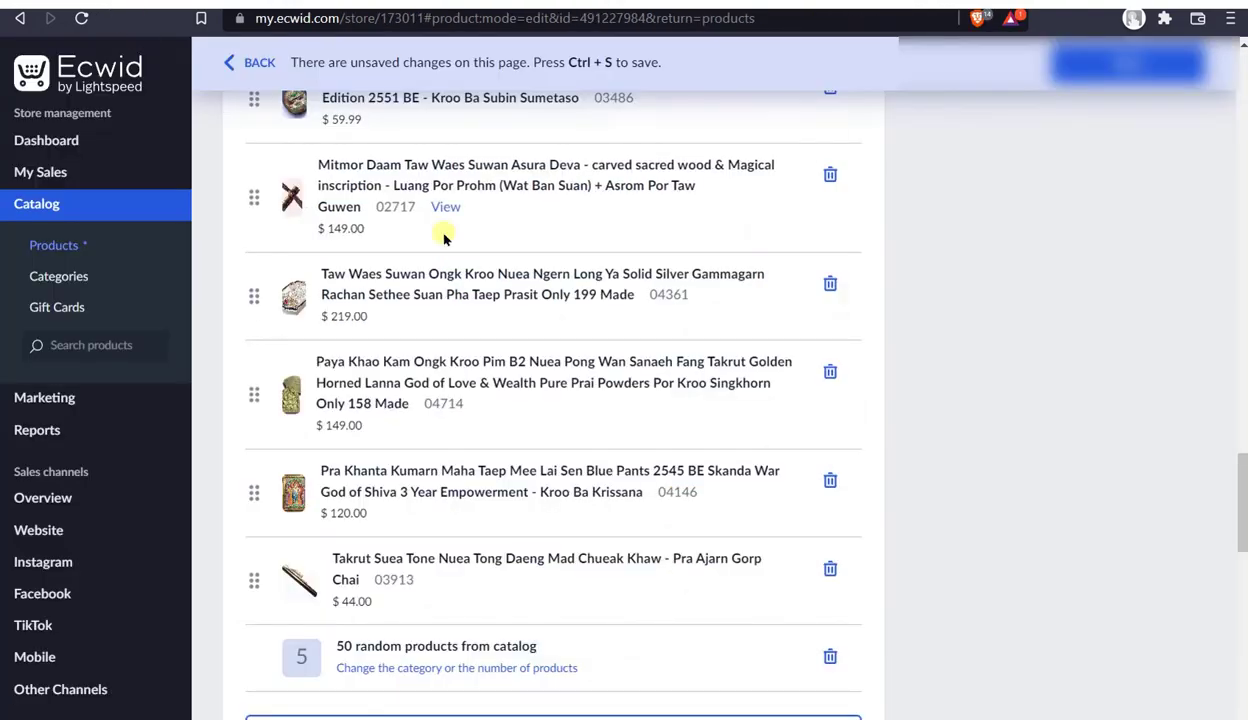
pyautogui.scroll(10, 444, 237)
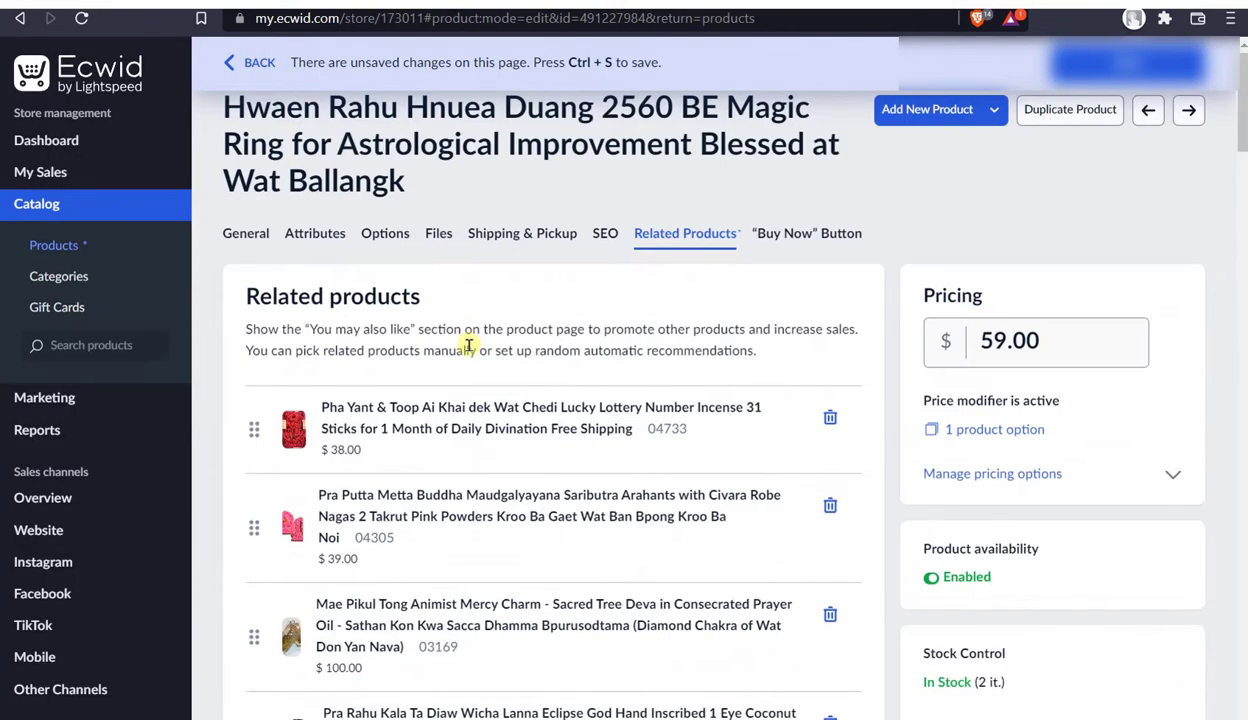
# - View the item's "Buy Now" Button settings, try to embed the product, and choose to stay on the page
pyautogui.click(806, 233)
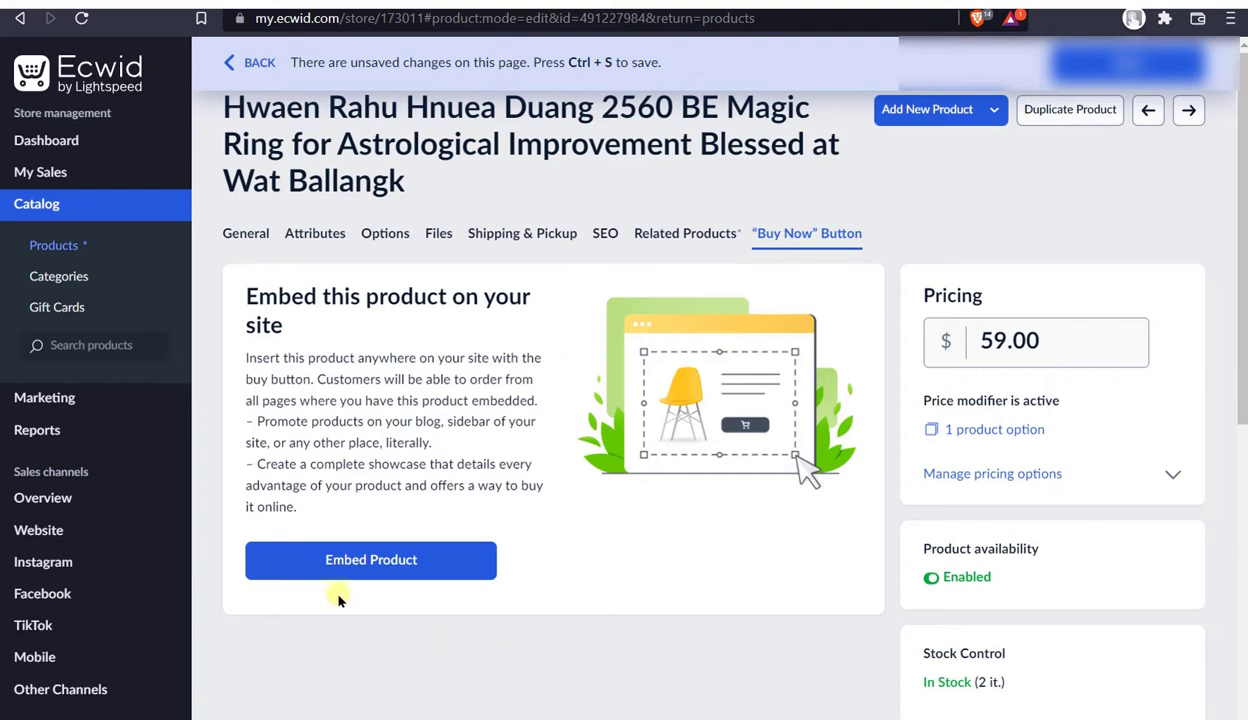
pyautogui.click(465, 567)
pyautogui.click(363, 580)
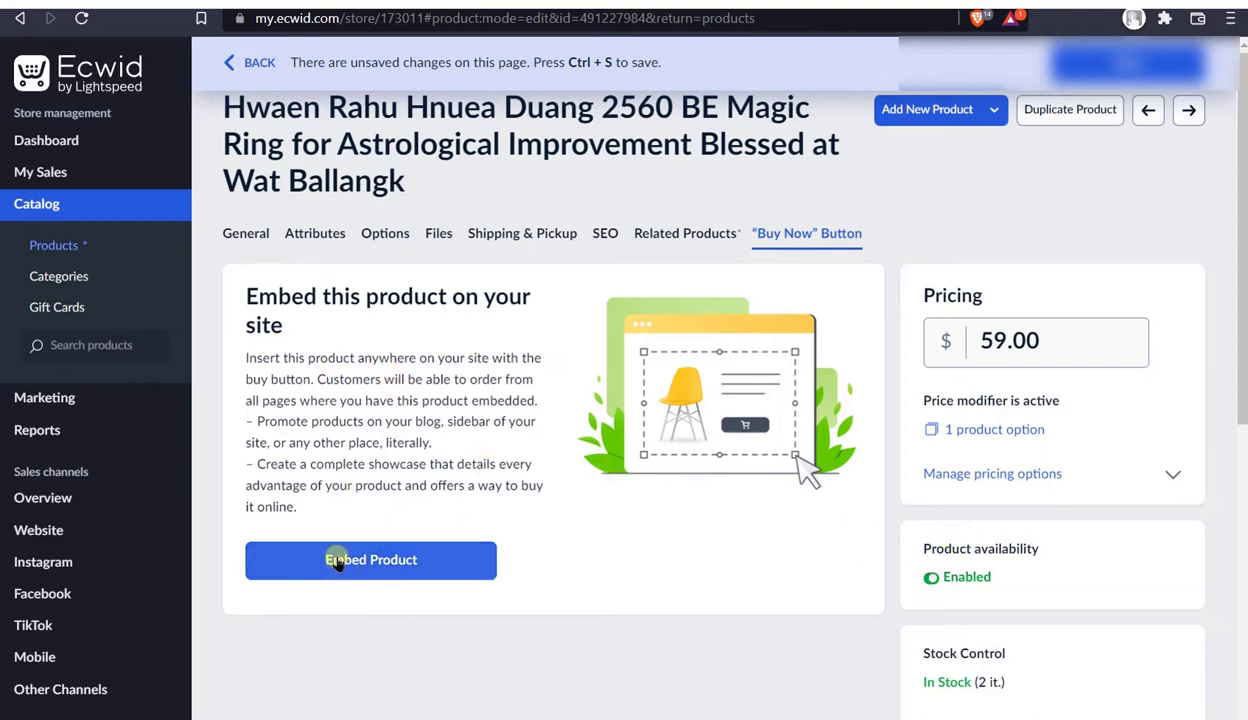
pyautogui.click(337, 562)
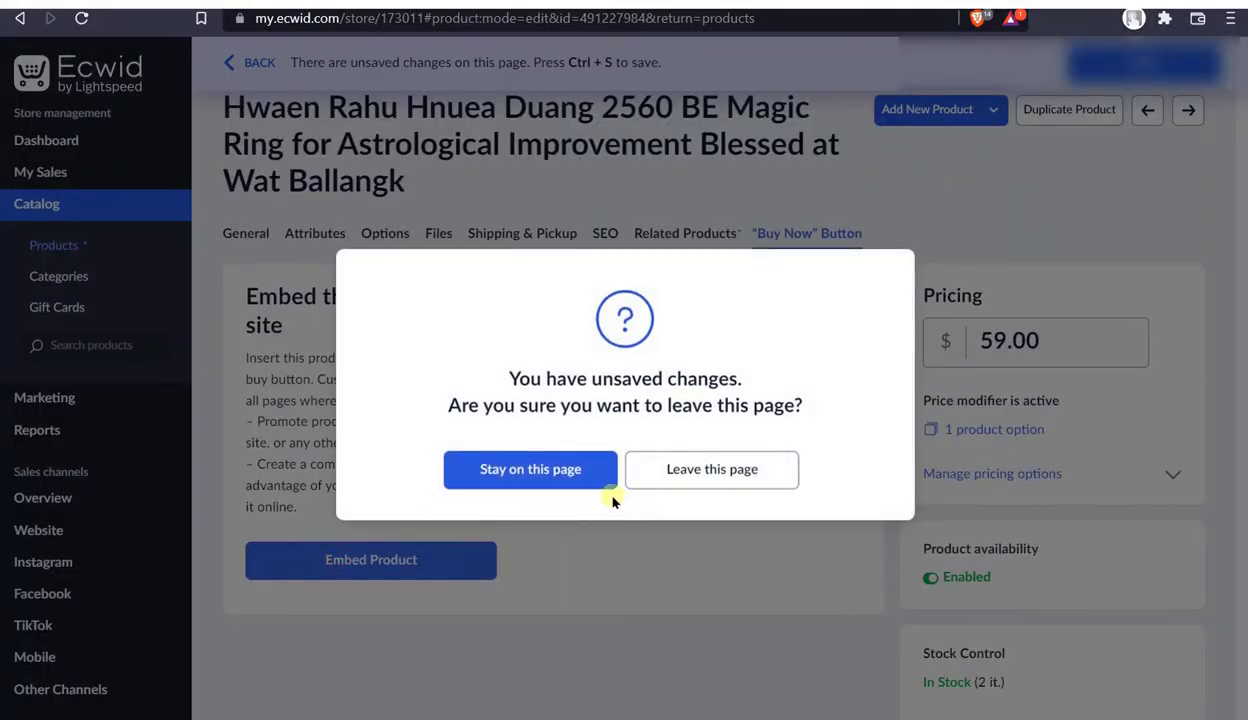
pyautogui.click(503, 470)
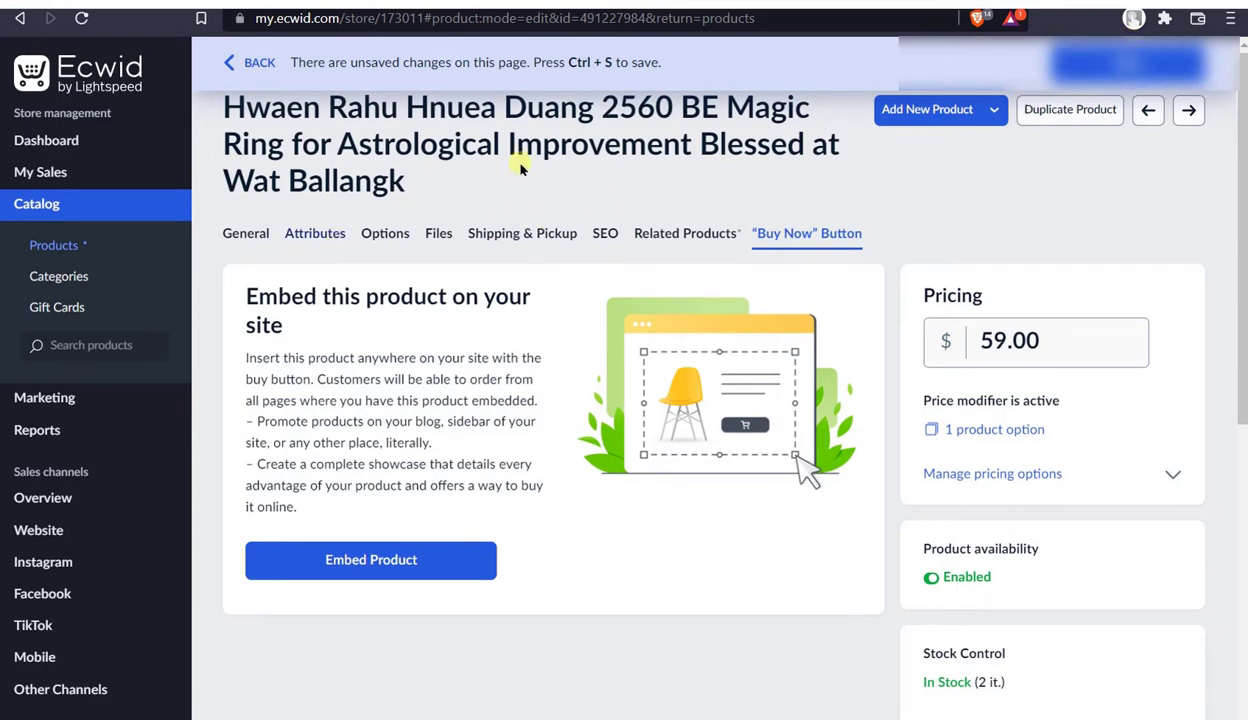
# - Review the ring's general details, attributes and options, return to its general details, and save the pending changes
pyautogui.click(242, 234)
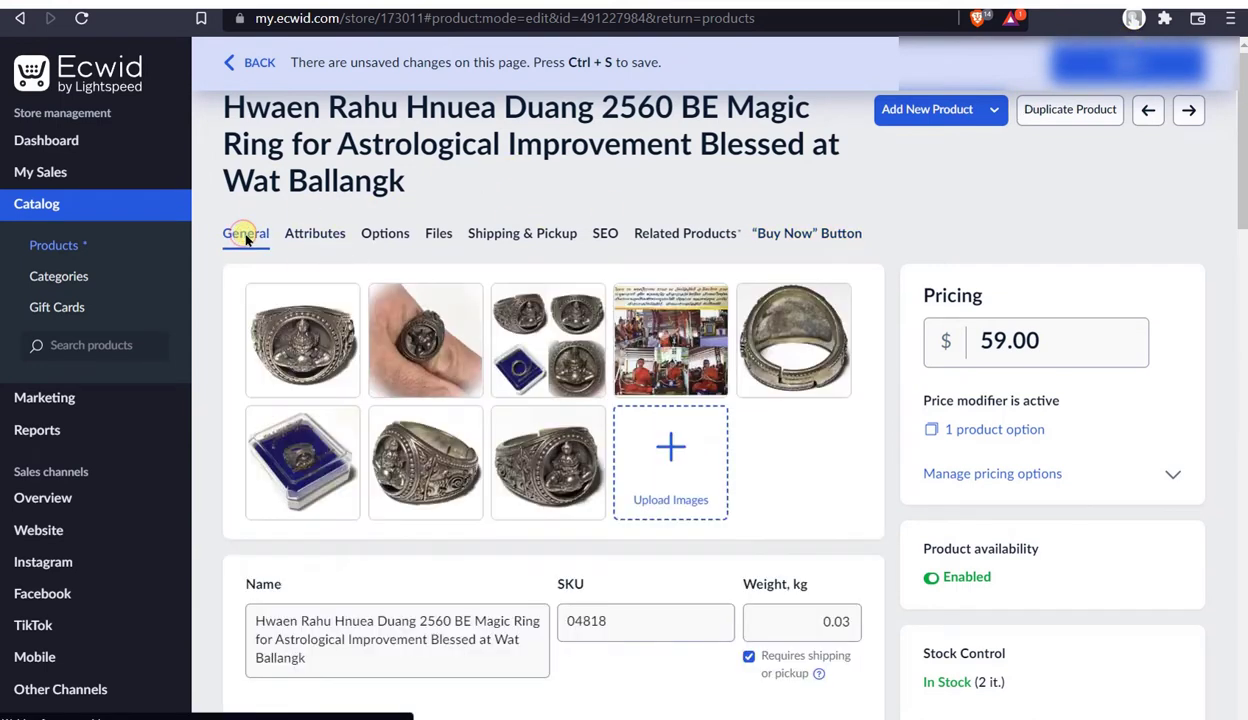
pyautogui.click(318, 236)
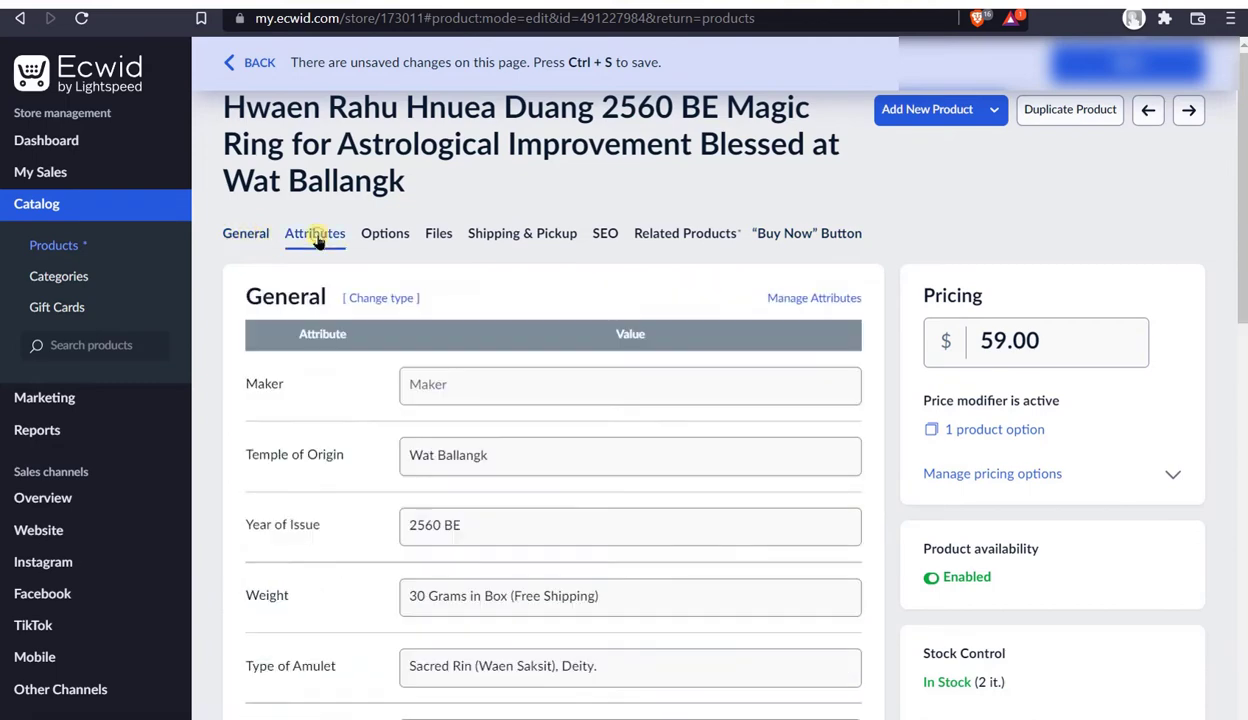
pyautogui.click(392, 235)
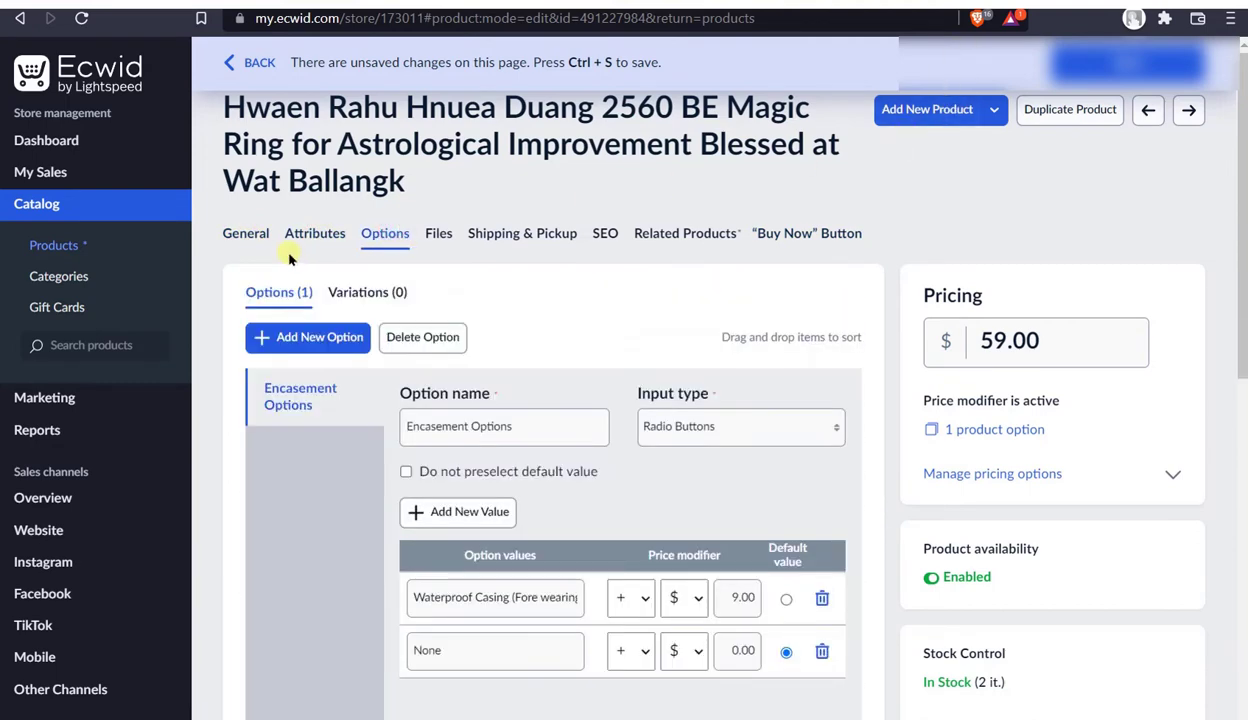
pyautogui.click(240, 235)
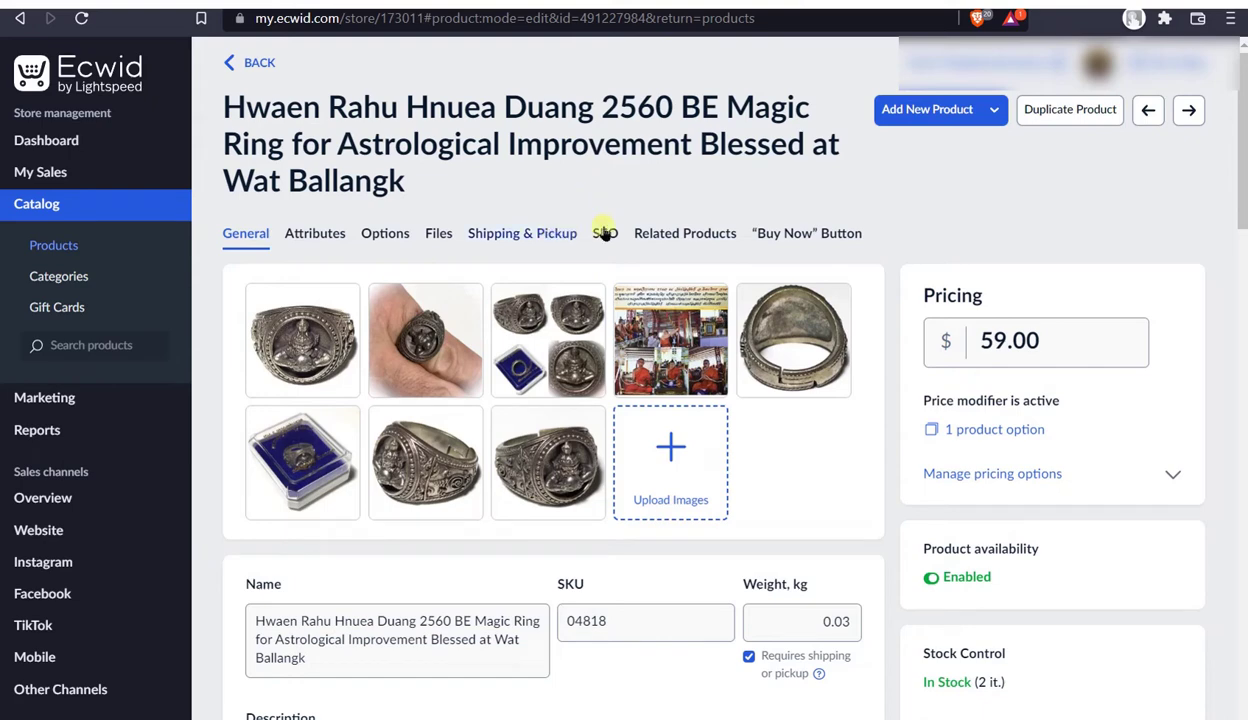
# - Reopen the ring's related products, review the list through the random products entry, and open the picker for adding products
pyautogui.click(690, 234)
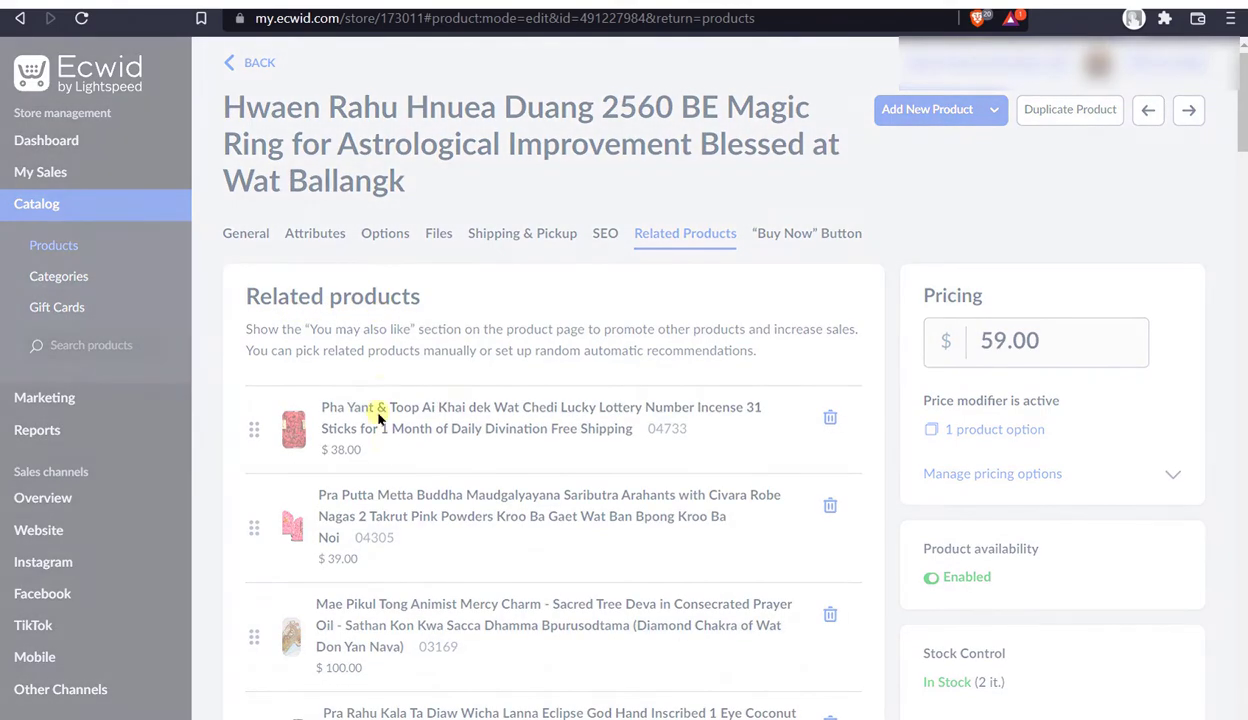
pyautogui.scroll(-15, 393, 448)
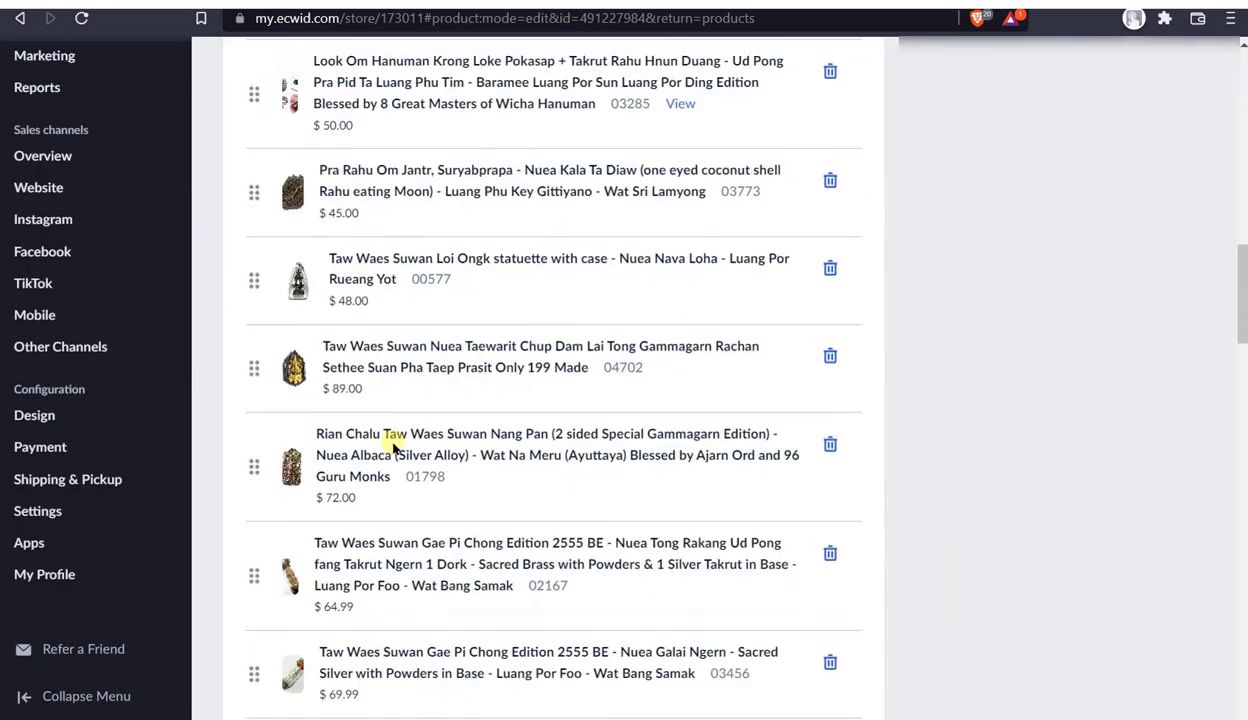
pyautogui.scroll(-15, 393, 448)
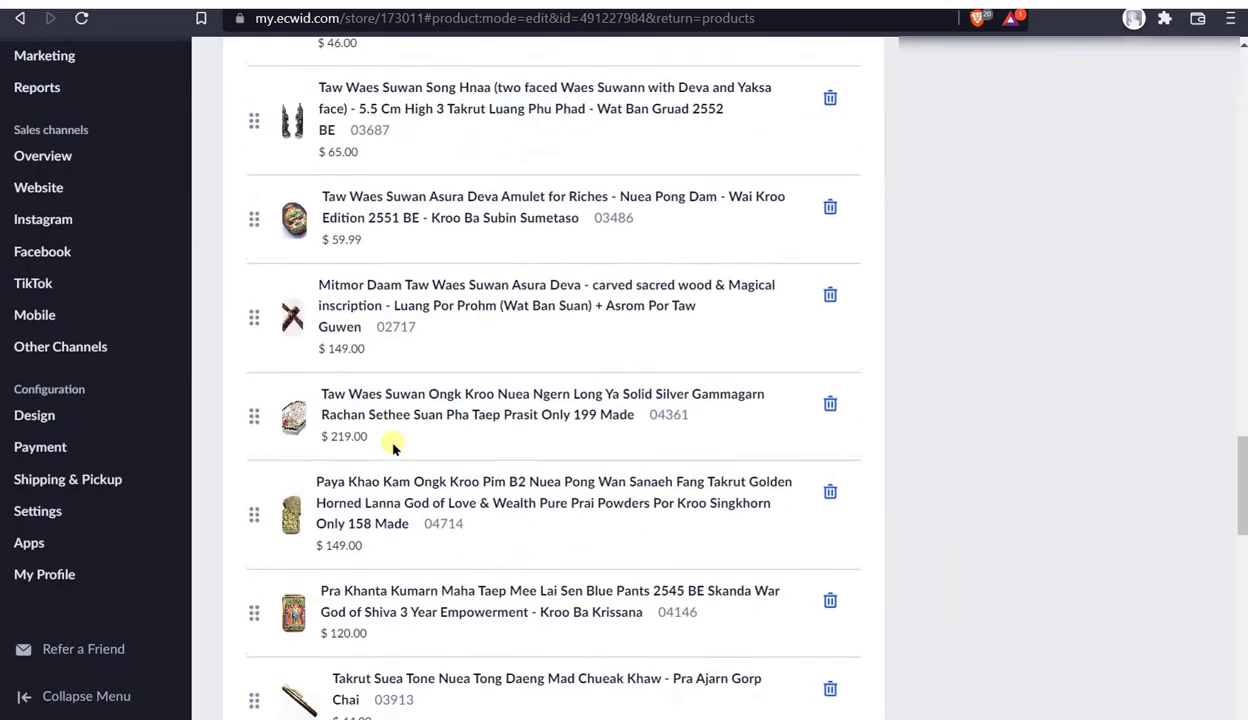
pyautogui.scroll(6, 393, 448)
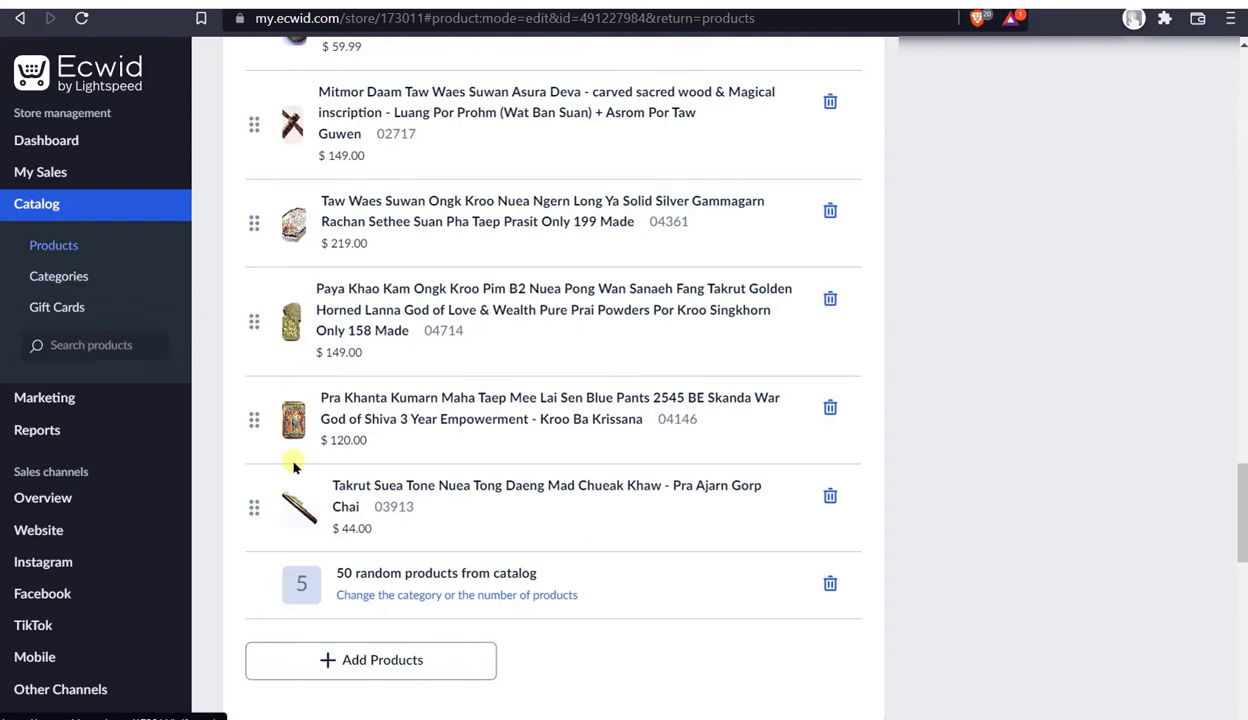
pyautogui.click(330, 662)
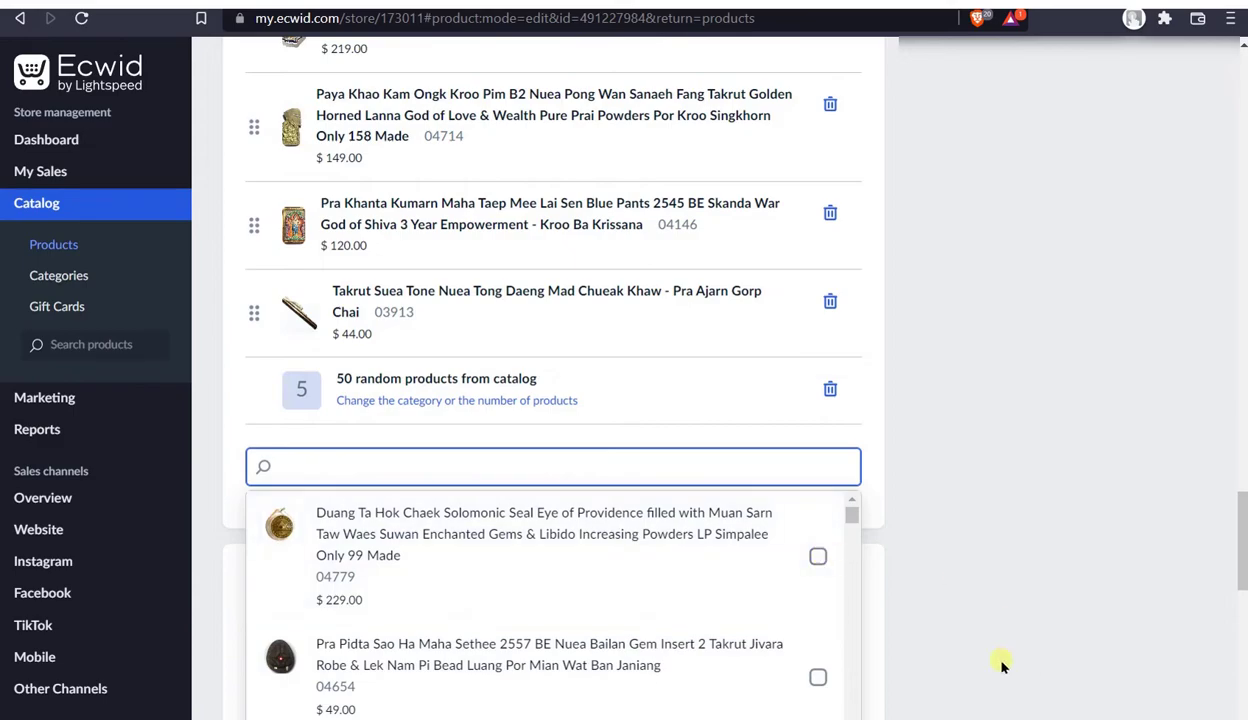
# - Review the ring's related products from the first item down to the random products entry, and check the item's details beside the list
pyautogui.scroll(20, 919, 660)
pyautogui.scroll(-20, 922, 614)
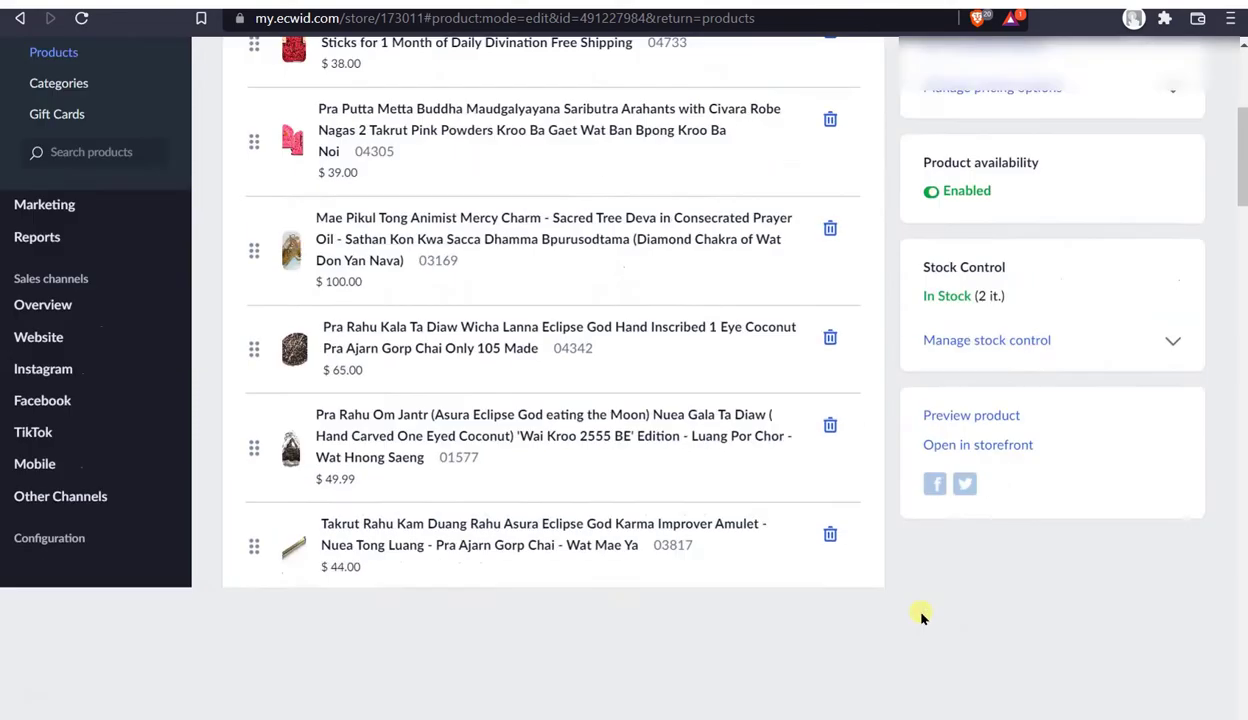
pyautogui.scroll(10, 905, 608)
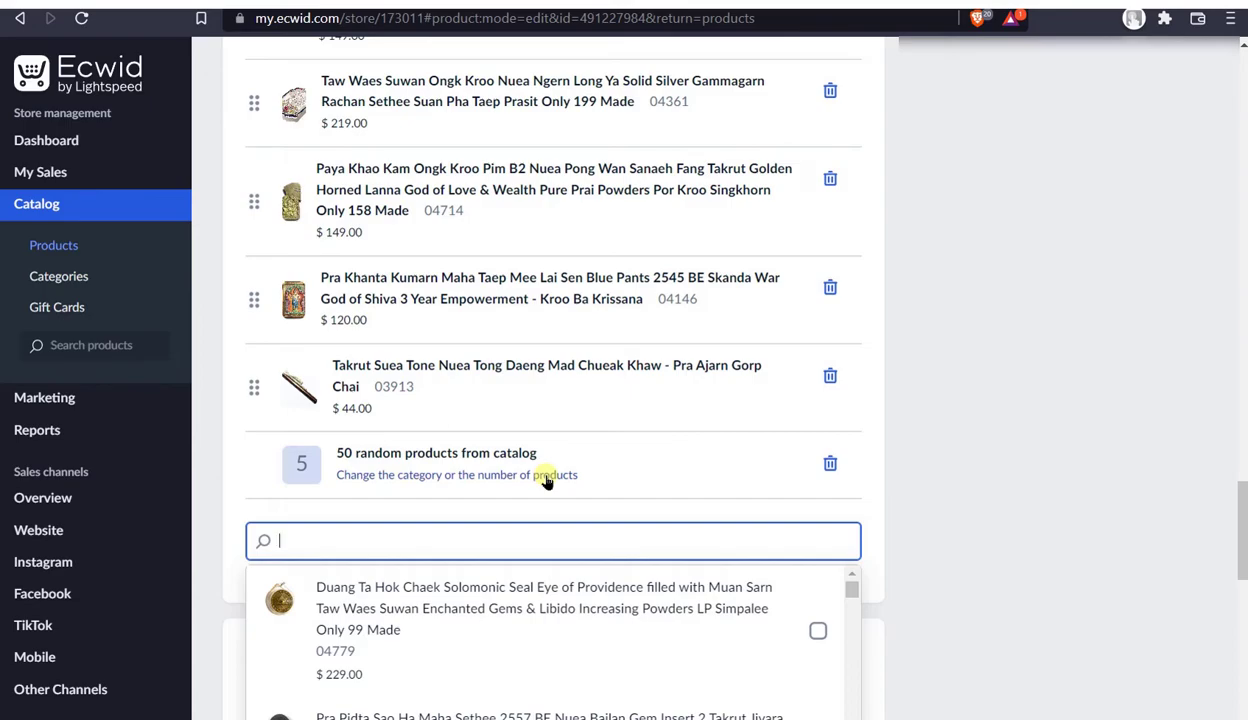
pyautogui.scroll(20, 543, 482)
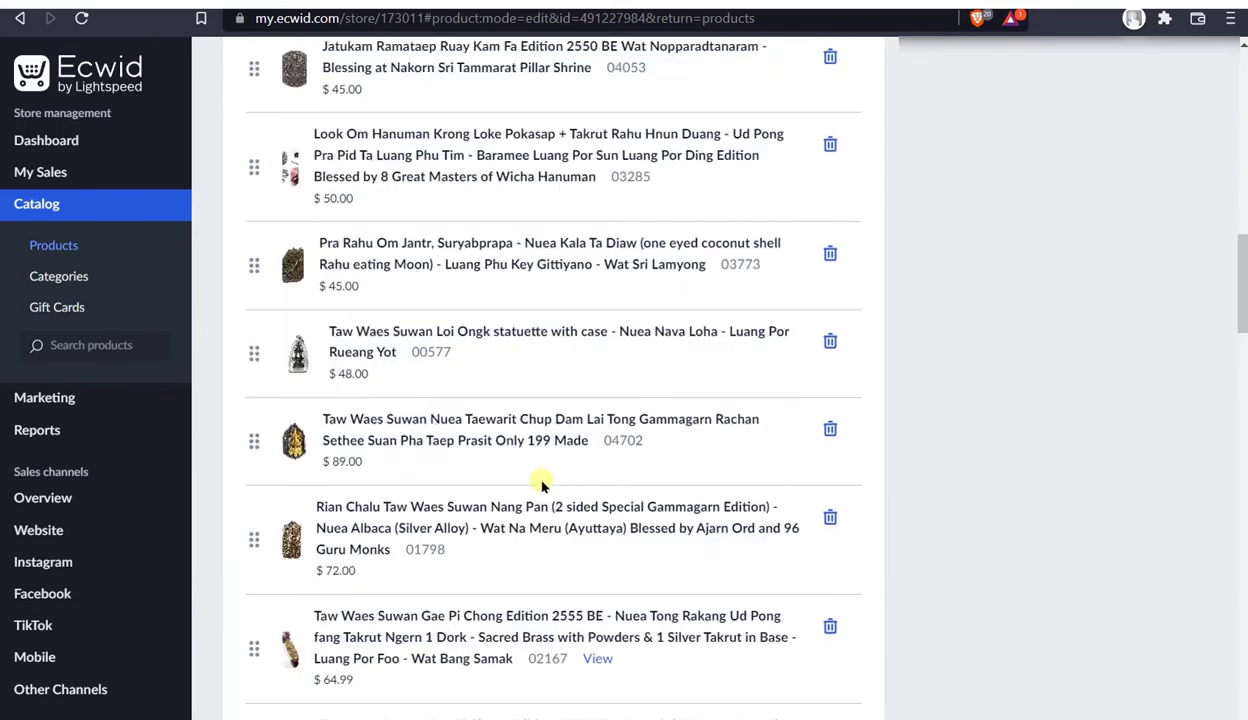
pyautogui.scroll(-20, 541, 484)
pyautogui.scroll(10, 505, 455)
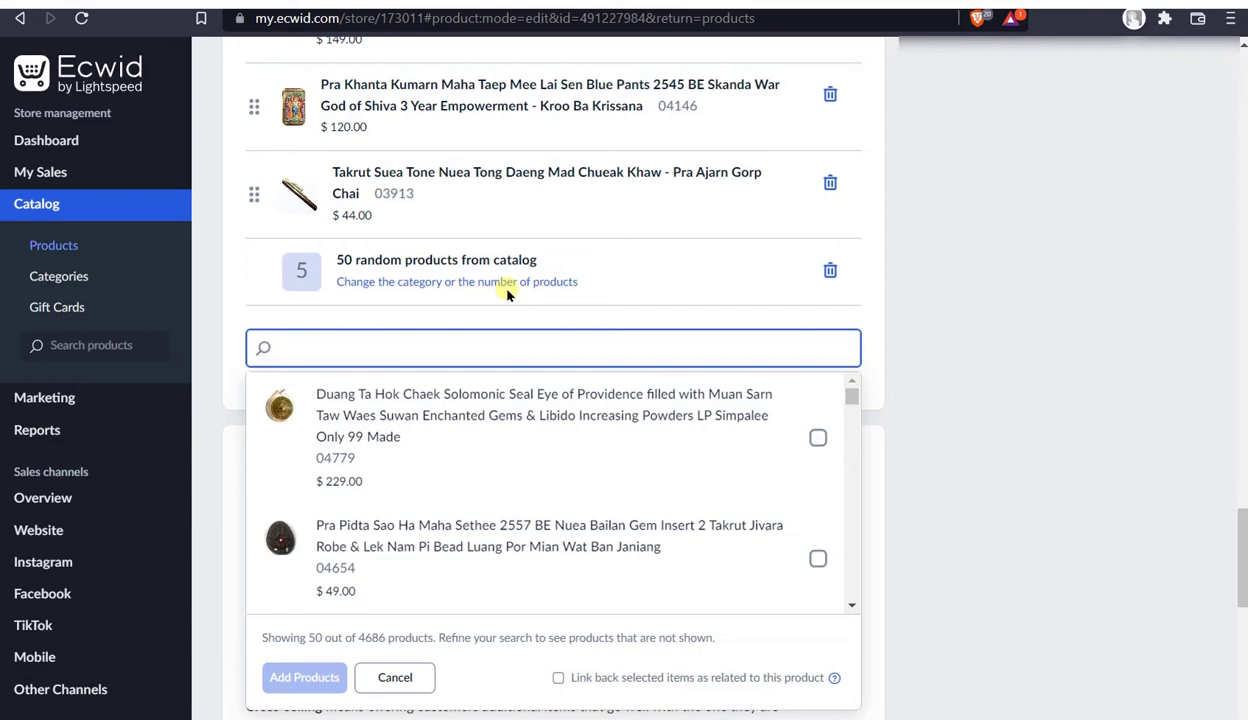
pyautogui.scroll(20, 507, 293)
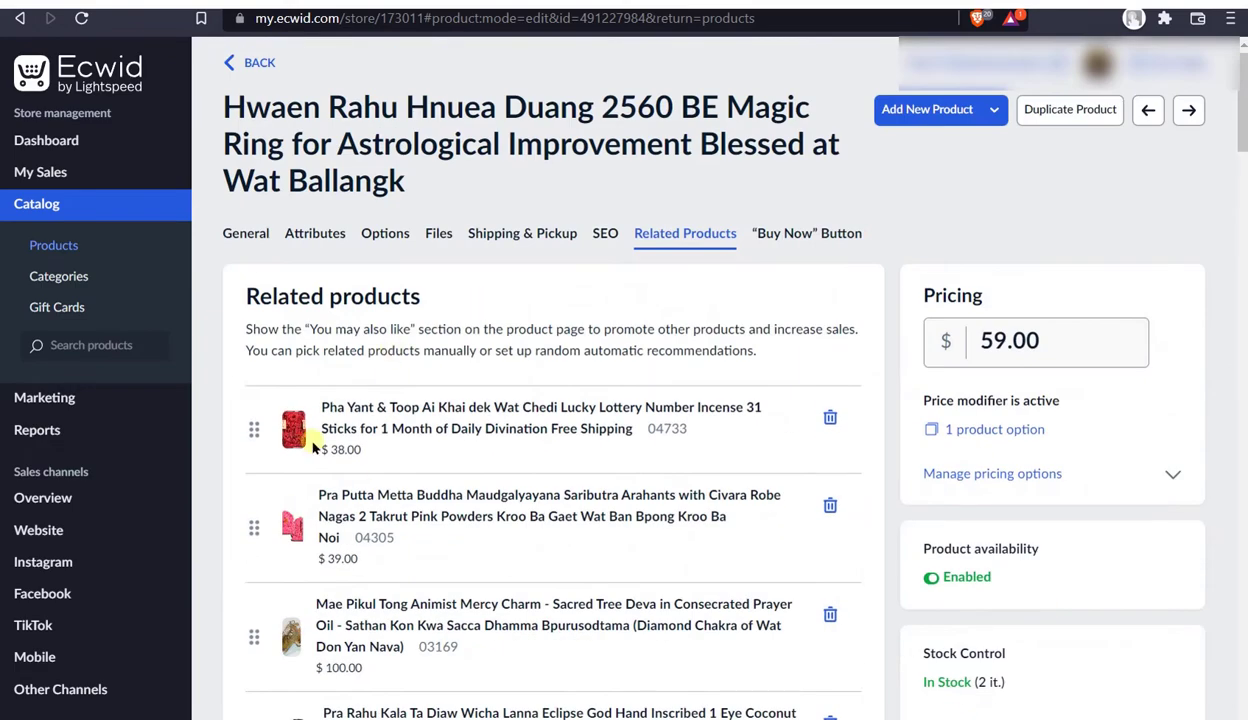
pyautogui.scroll(-2, 1100, 600)
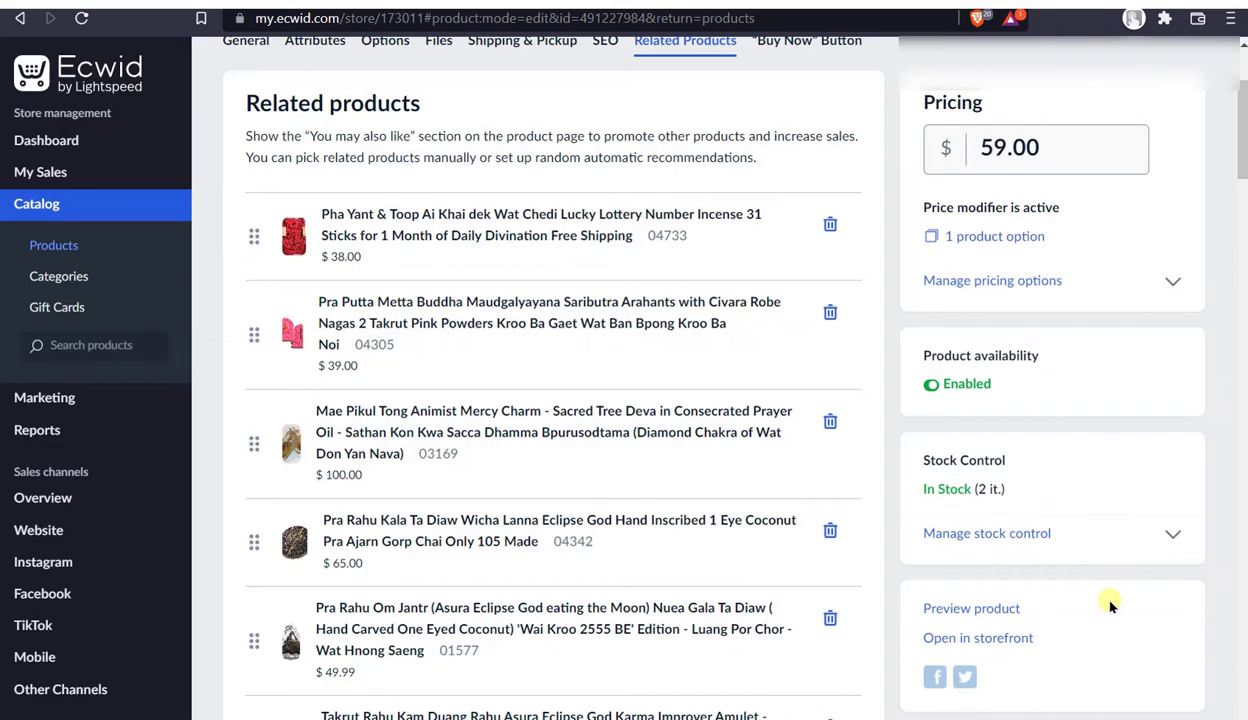
pyautogui.scroll(2, 1100, 600)
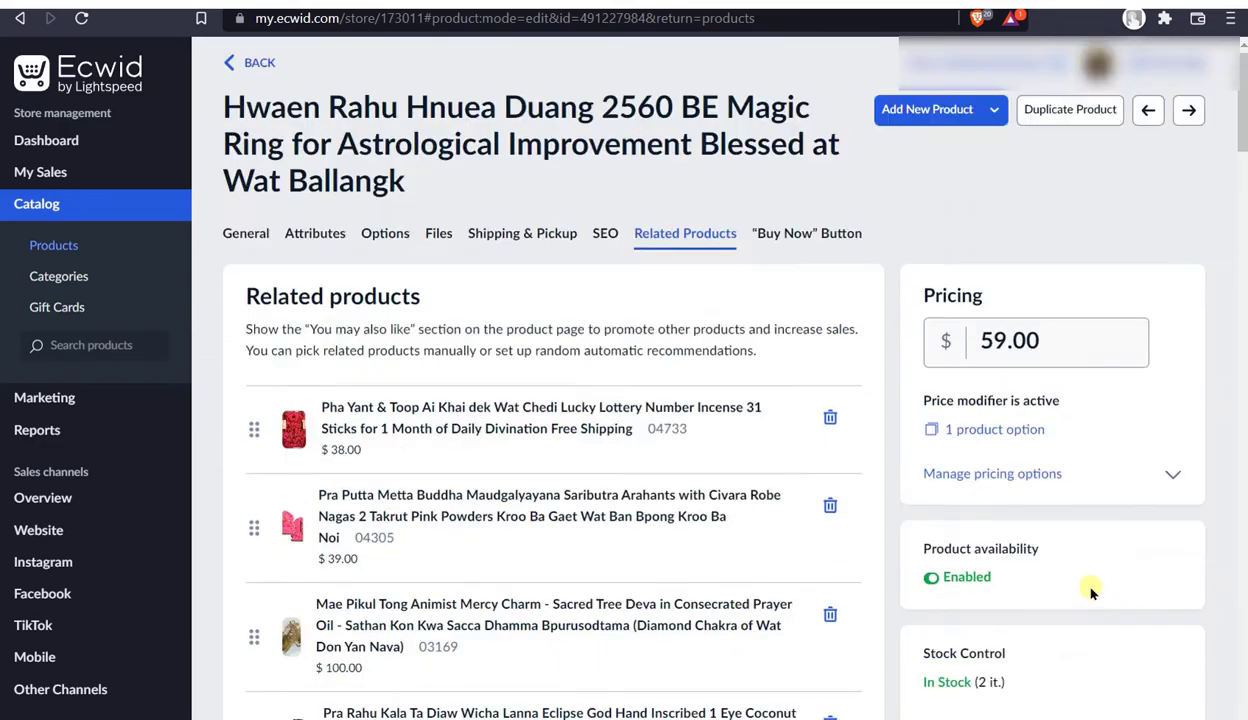
# - Open the settings for the random products entry, highlight the instruction about choosing the category, and cancel without changing anything
pyautogui.scroll(-15, 1090, 590)
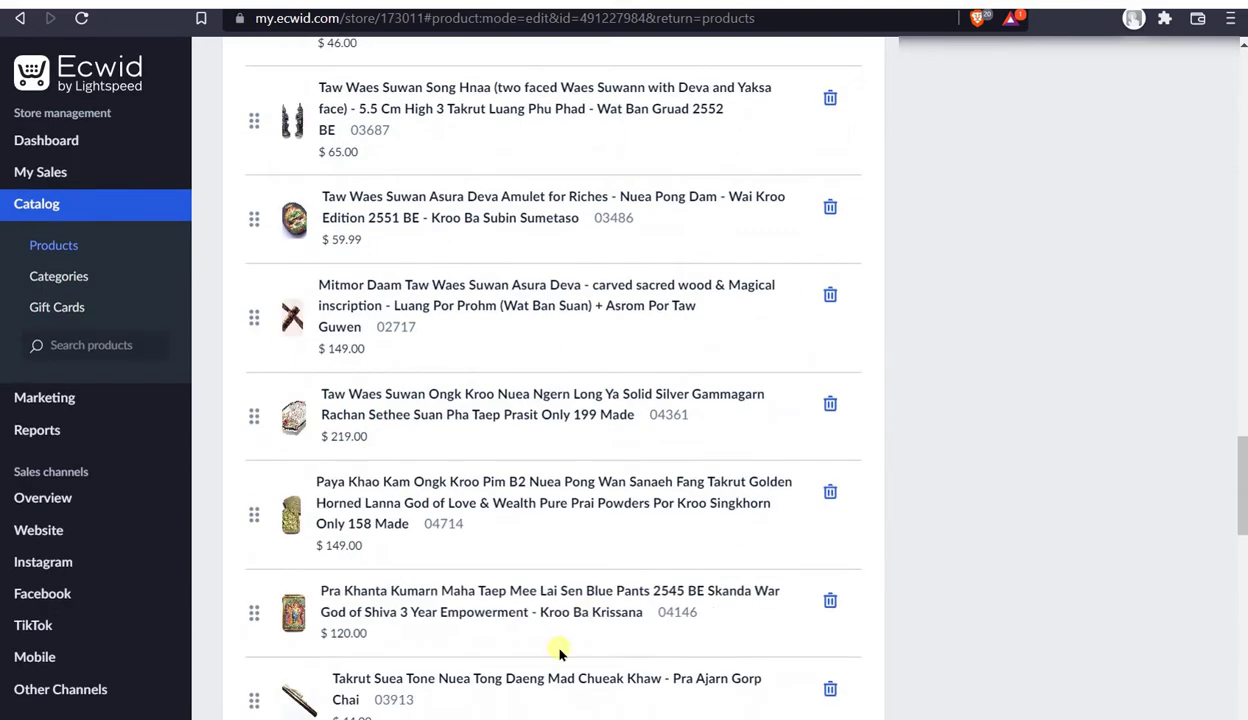
pyautogui.scroll(-2, 558, 652)
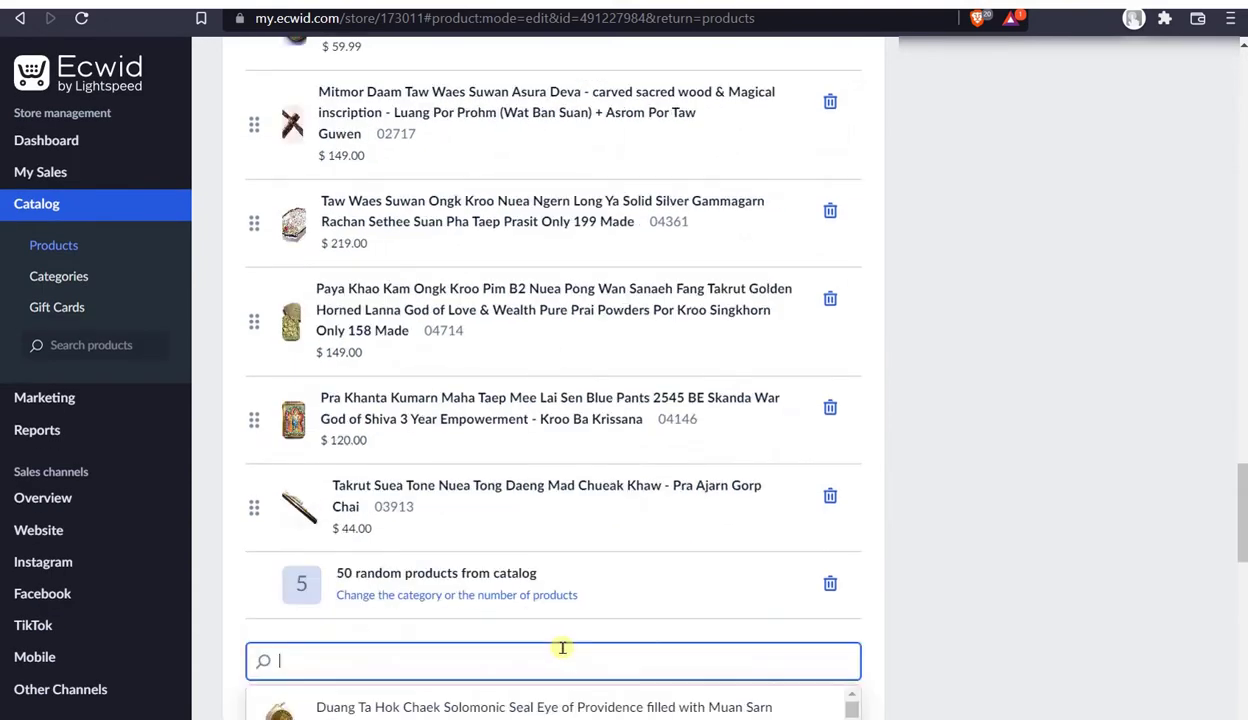
pyautogui.click(371, 597)
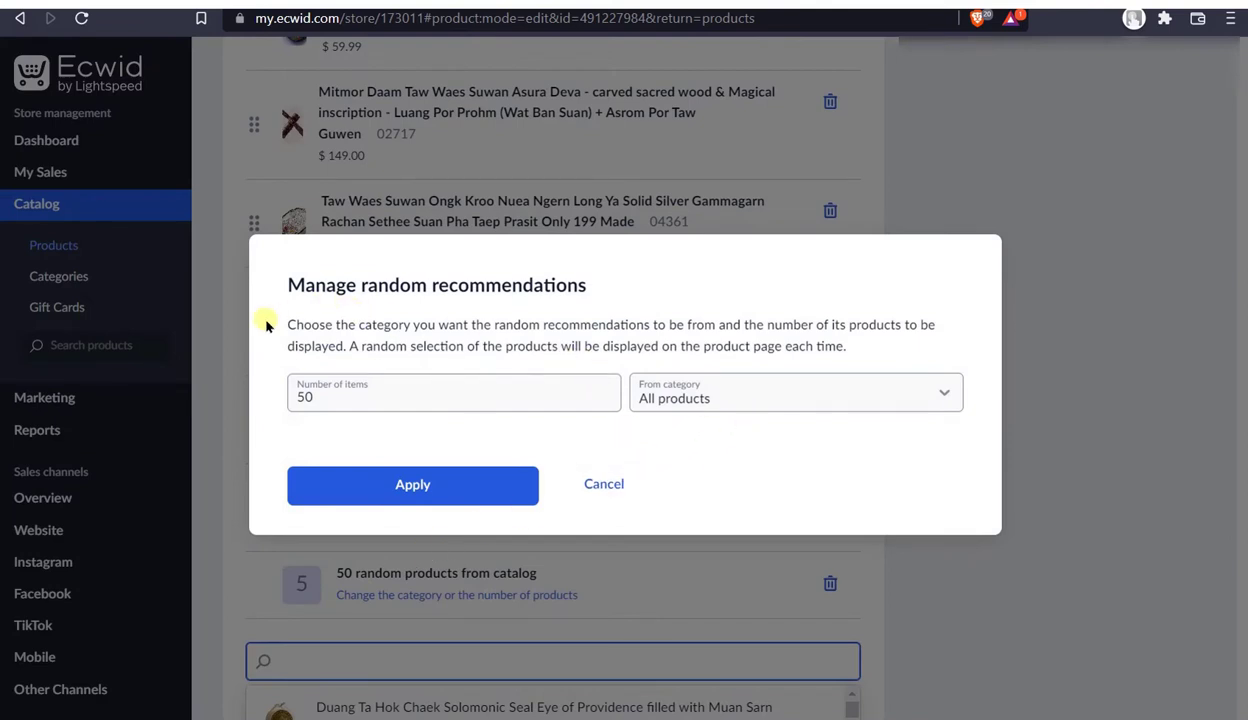
pyautogui.moveTo(288, 324); pyautogui.dragTo(412, 320)
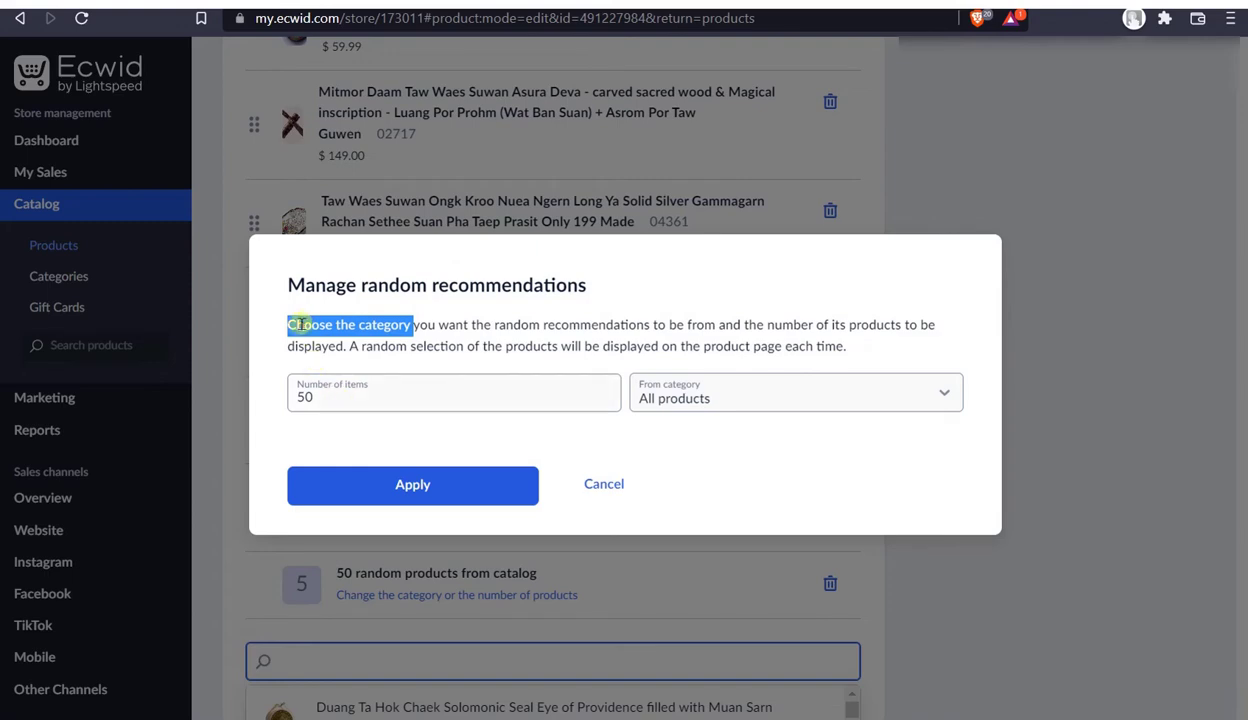
pyautogui.moveTo(288, 324); pyautogui.dragTo(412, 324)
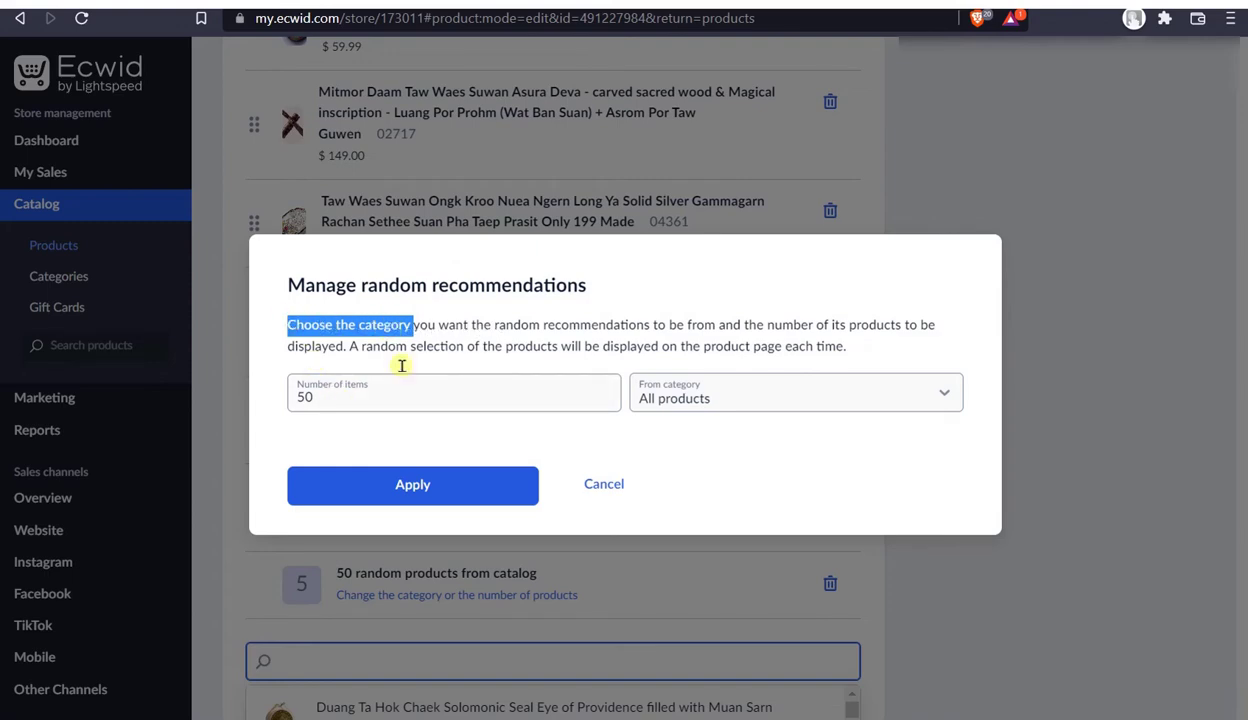
pyautogui.click(598, 485)
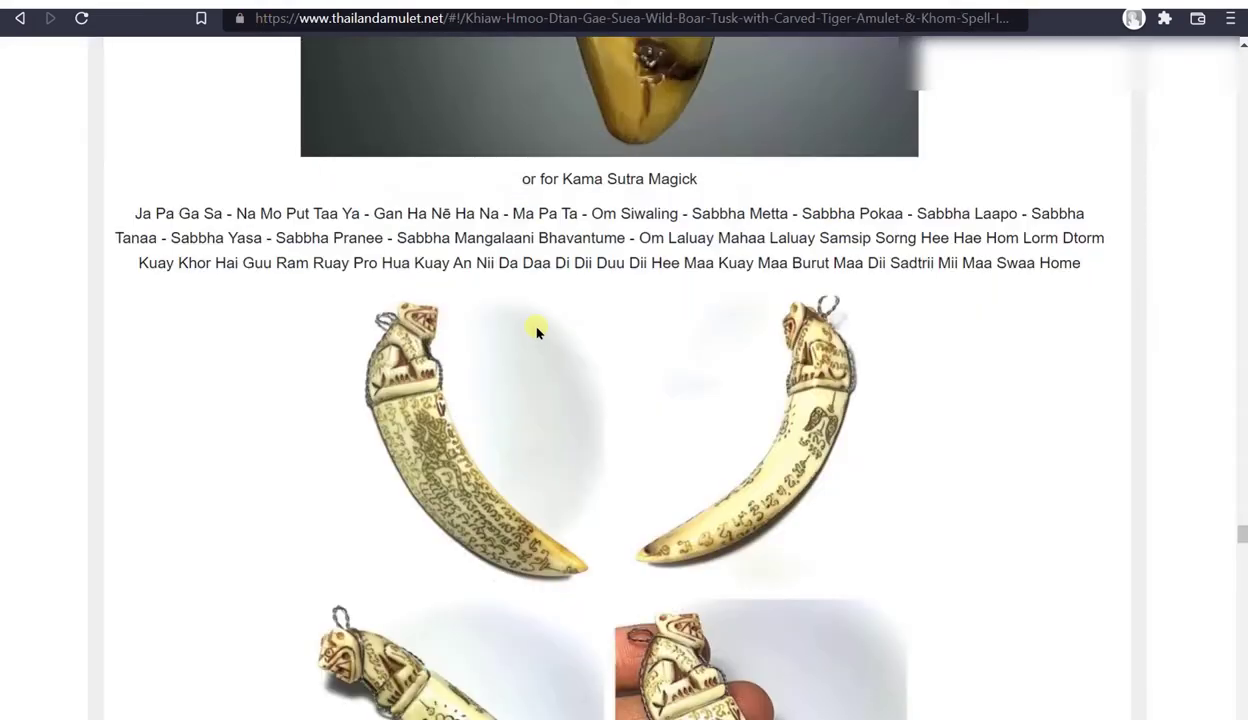
# - Switch to the storefront's boar tusk page, highlight its "You May Also Like" heading, and look over the recommended products
pyautogui.scroll(-10, 535, 330)
pyautogui.scroll(6, 553, 352)
pyautogui.tripleClick(190, 201)
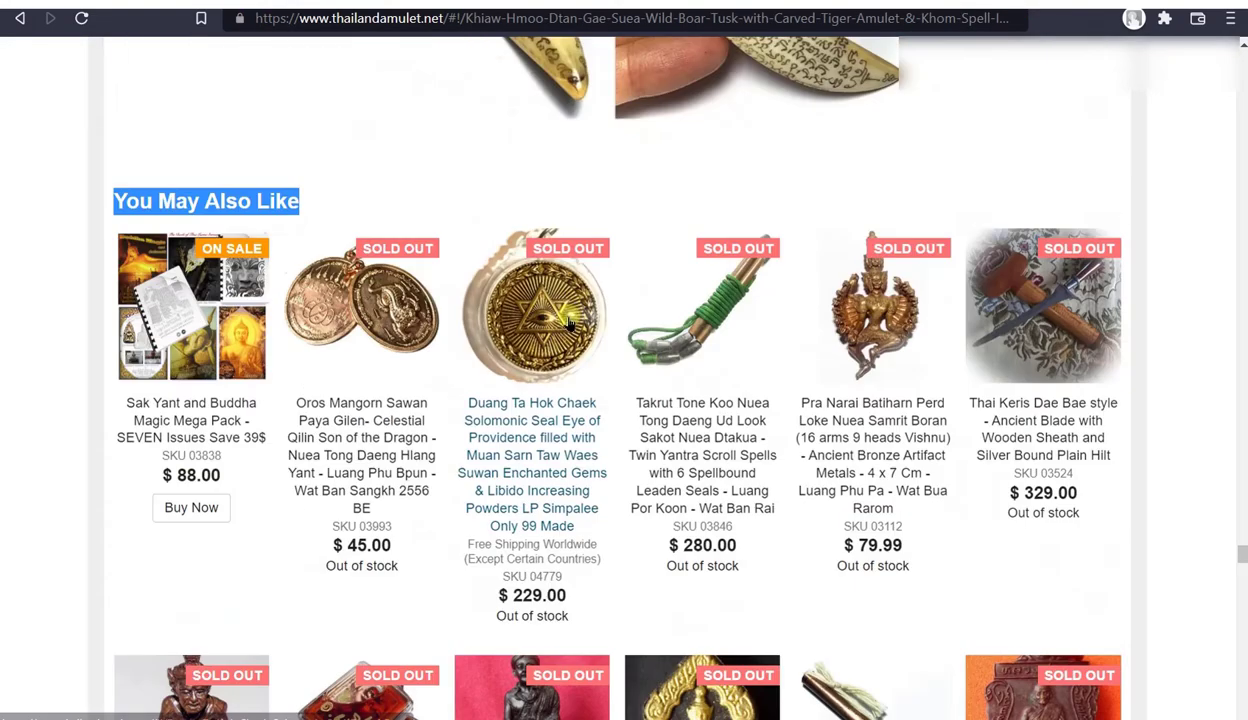
pyautogui.click(190, 201)
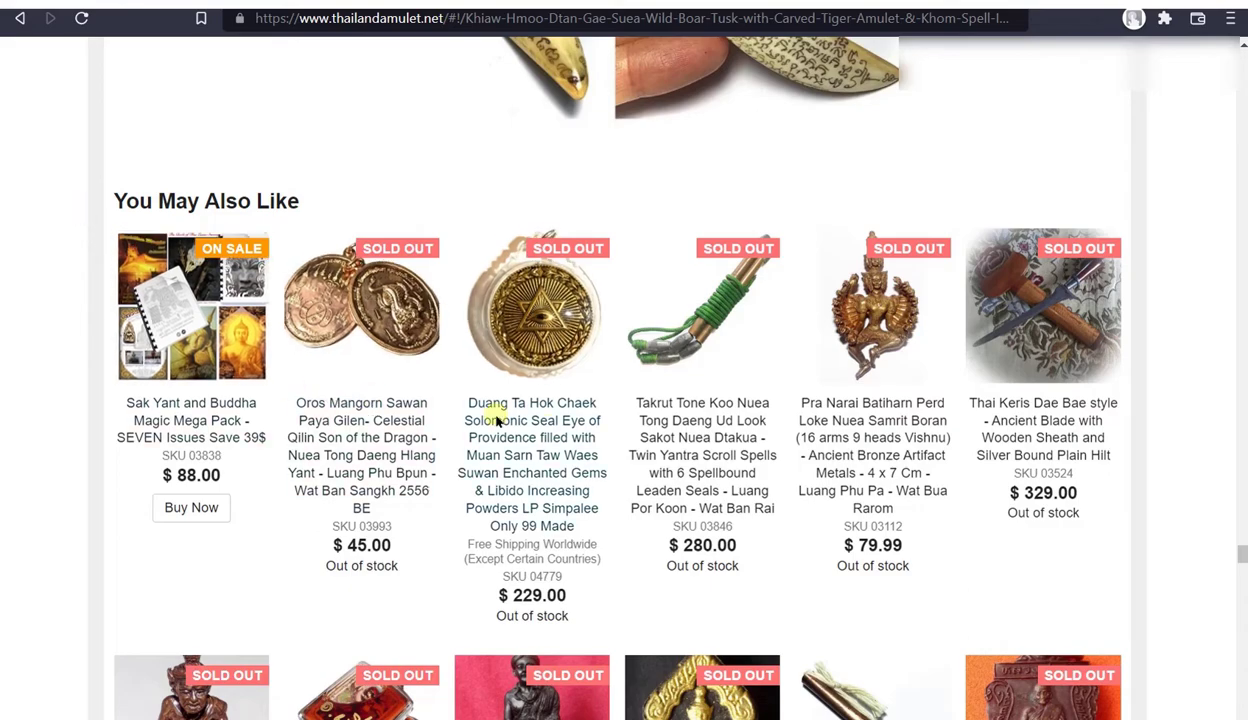
pyautogui.scroll(-2, 689, 410)
pyautogui.scroll(-2, 700, 460)
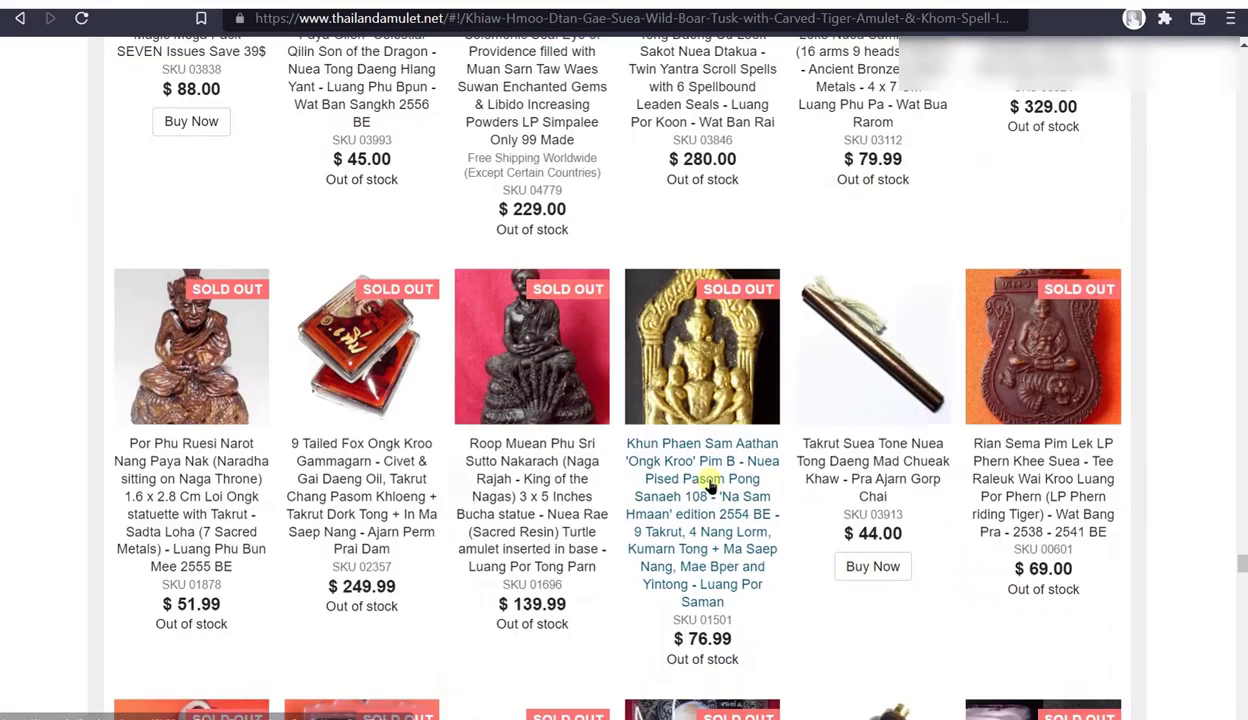
pyautogui.scroll(8, 712, 518)
pyautogui.scroll(-4, 712, 518)
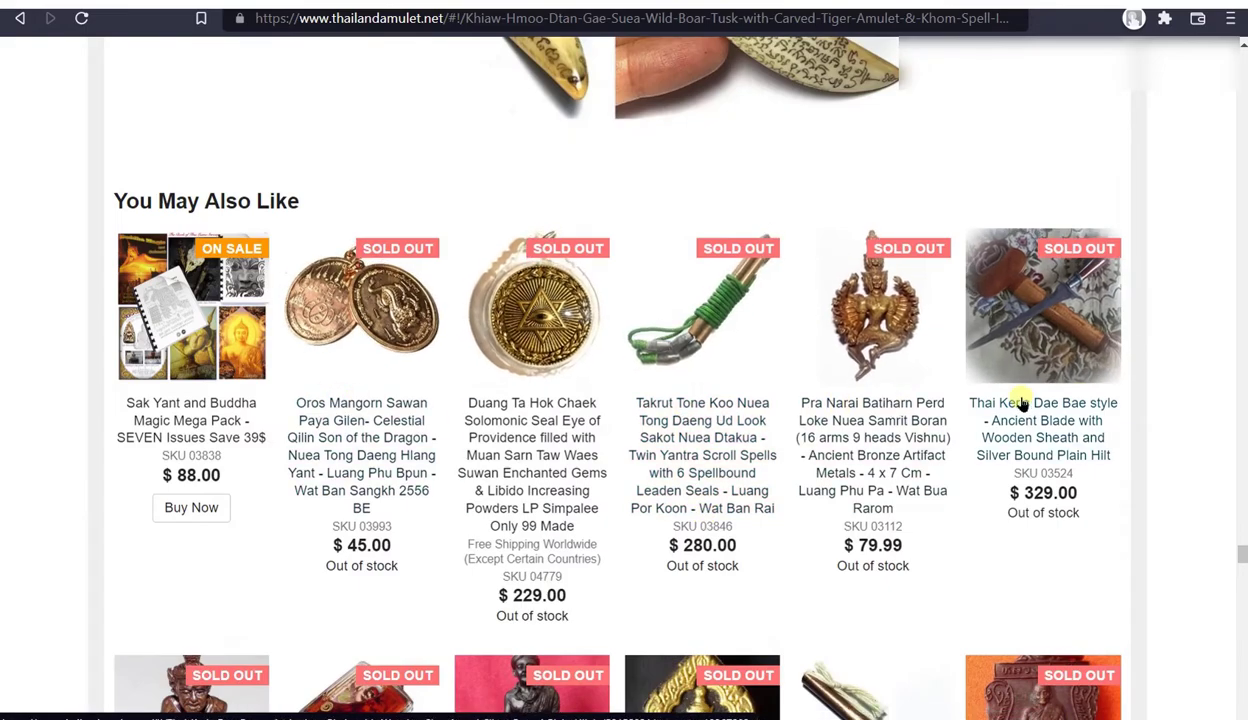
# - Return to the boar tusk's product details and open the All Thai Amulets category from there
pyautogui.scroll(20, 1030, 470)
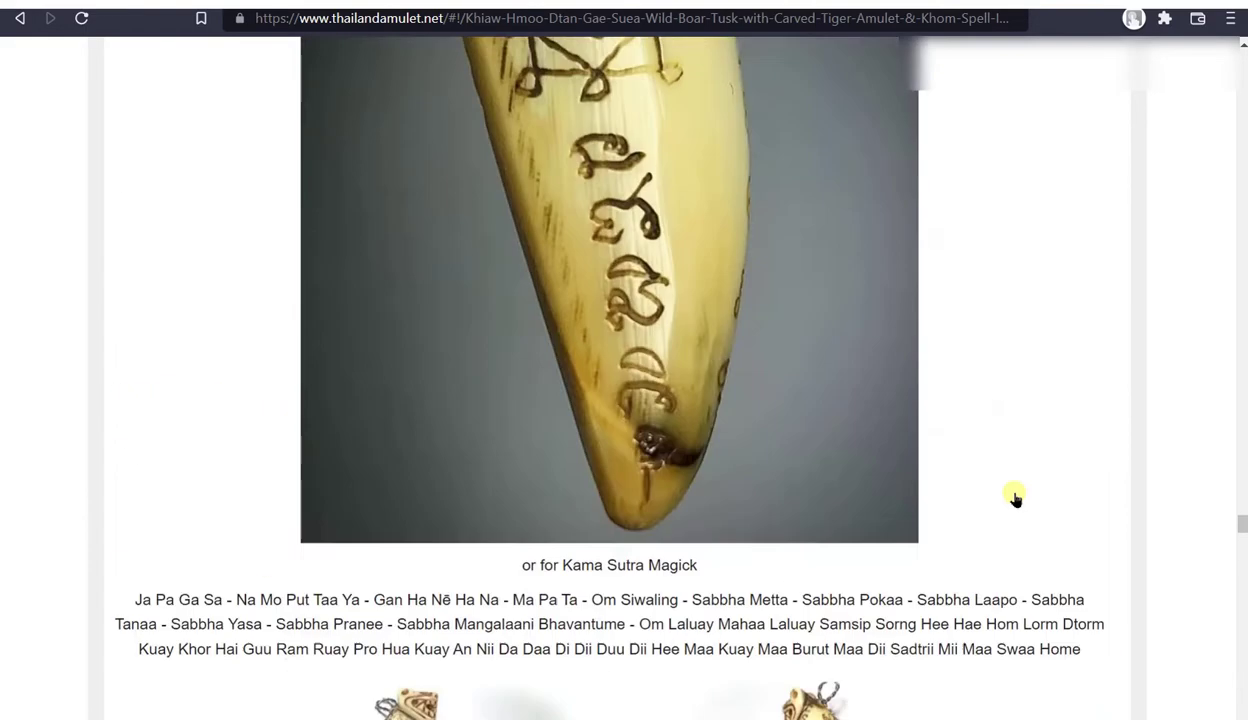
pyautogui.scroll(20, 905, 390)
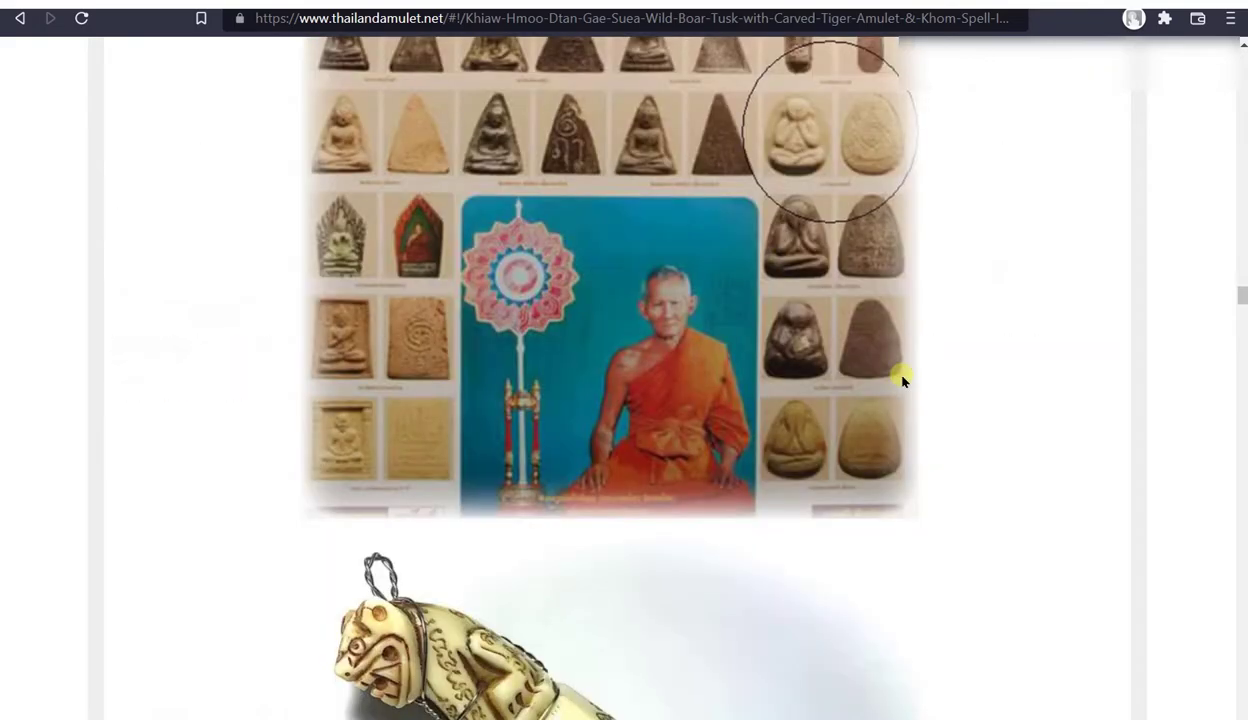
pyautogui.scroll(10, 910, 405)
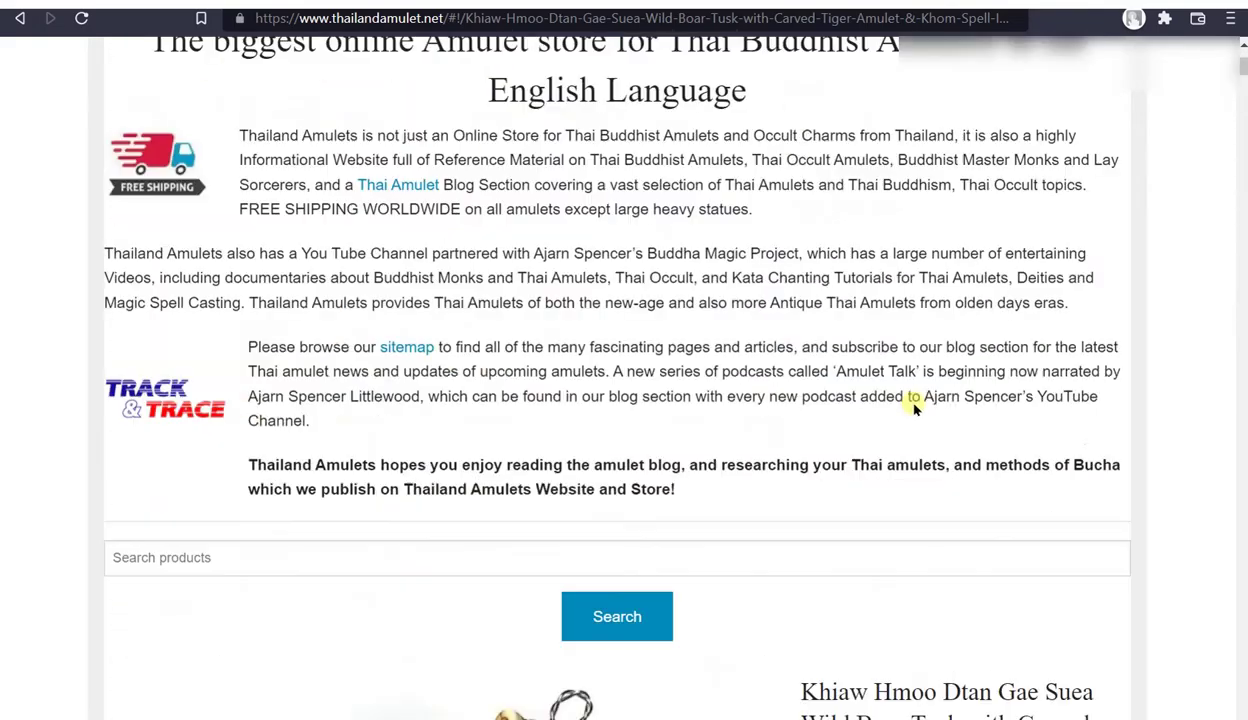
pyautogui.scroll(-6, 908, 410)
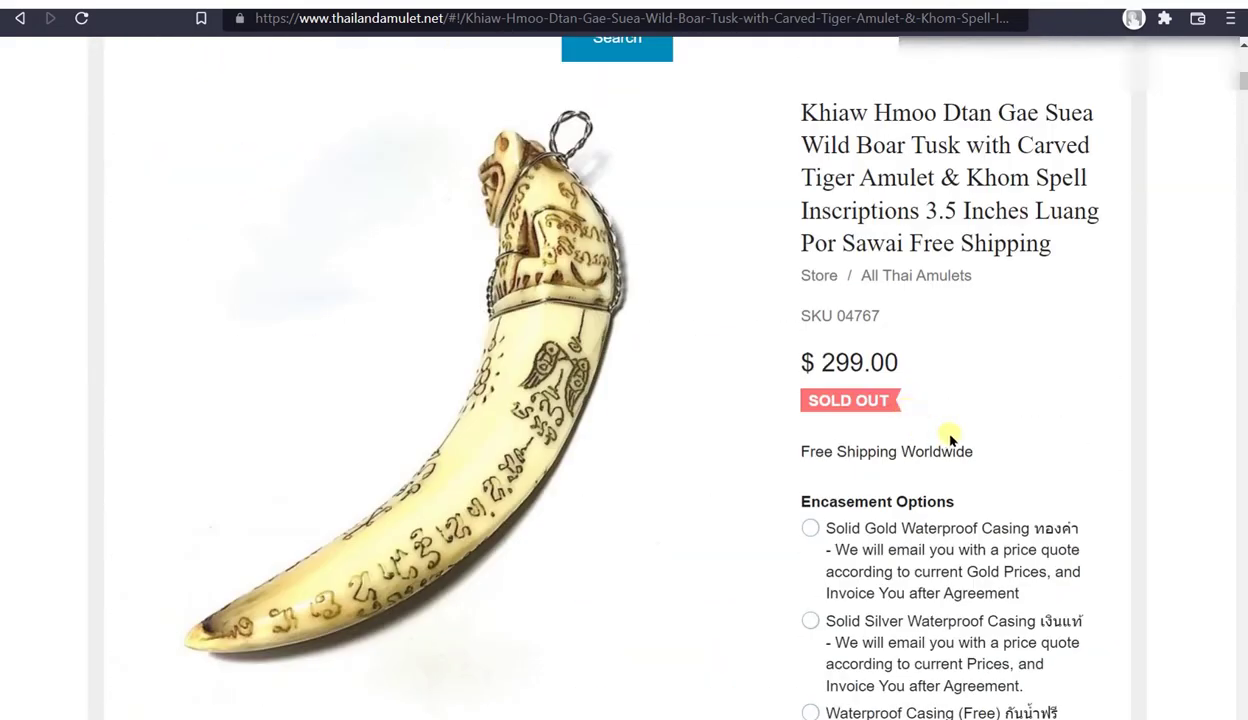
pyautogui.click(873, 270)
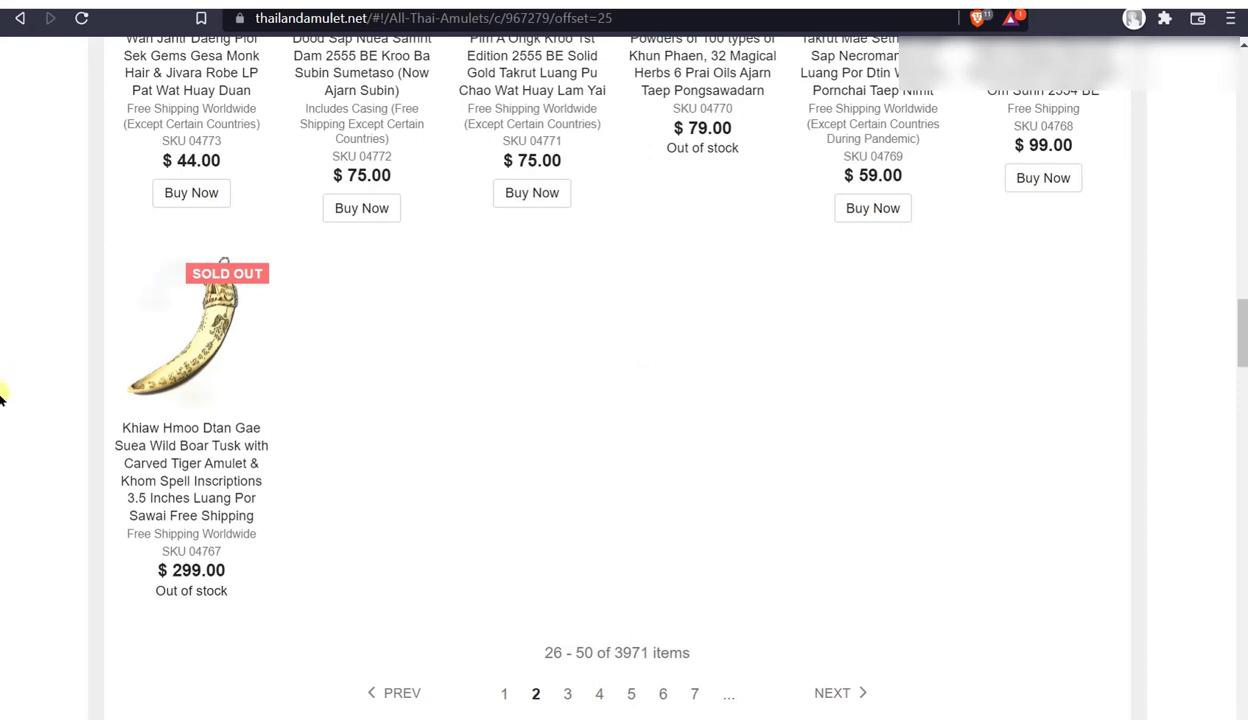
# - Browse the products on the second page of All Thai Amulets, ending at the category's page numbers
pyautogui.scroll(4, 56, 412)
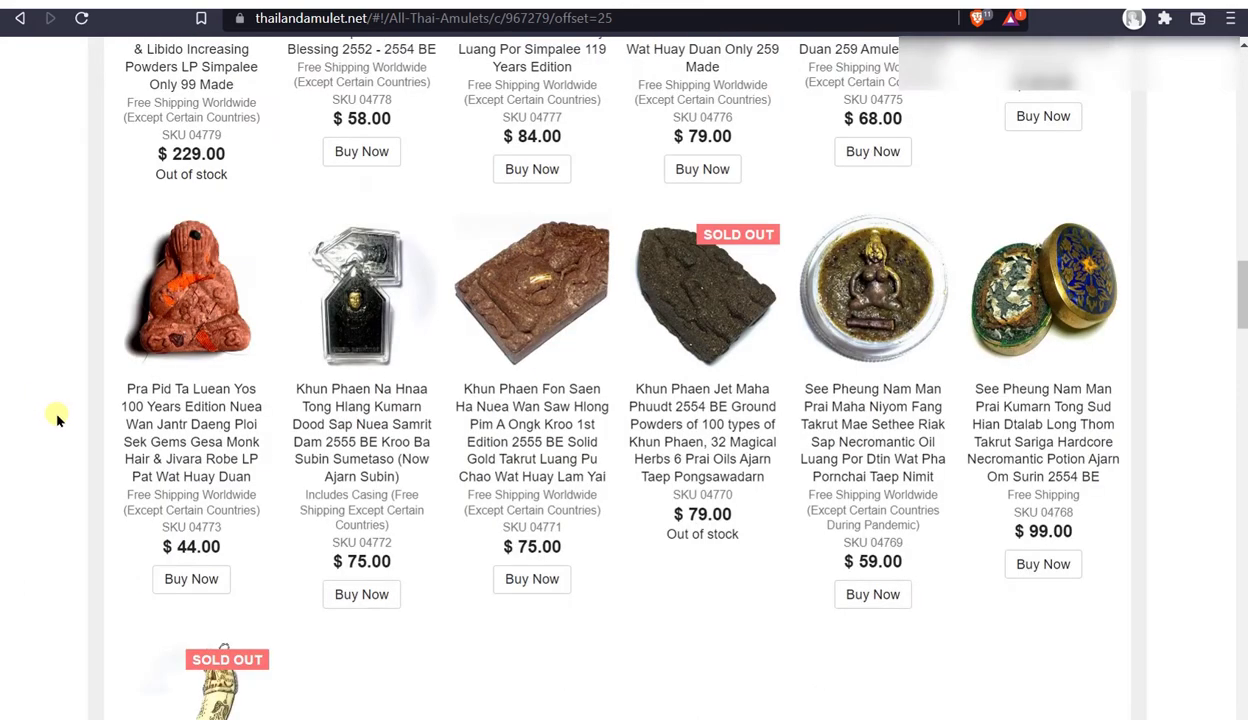
pyautogui.scroll(4, 57, 420)
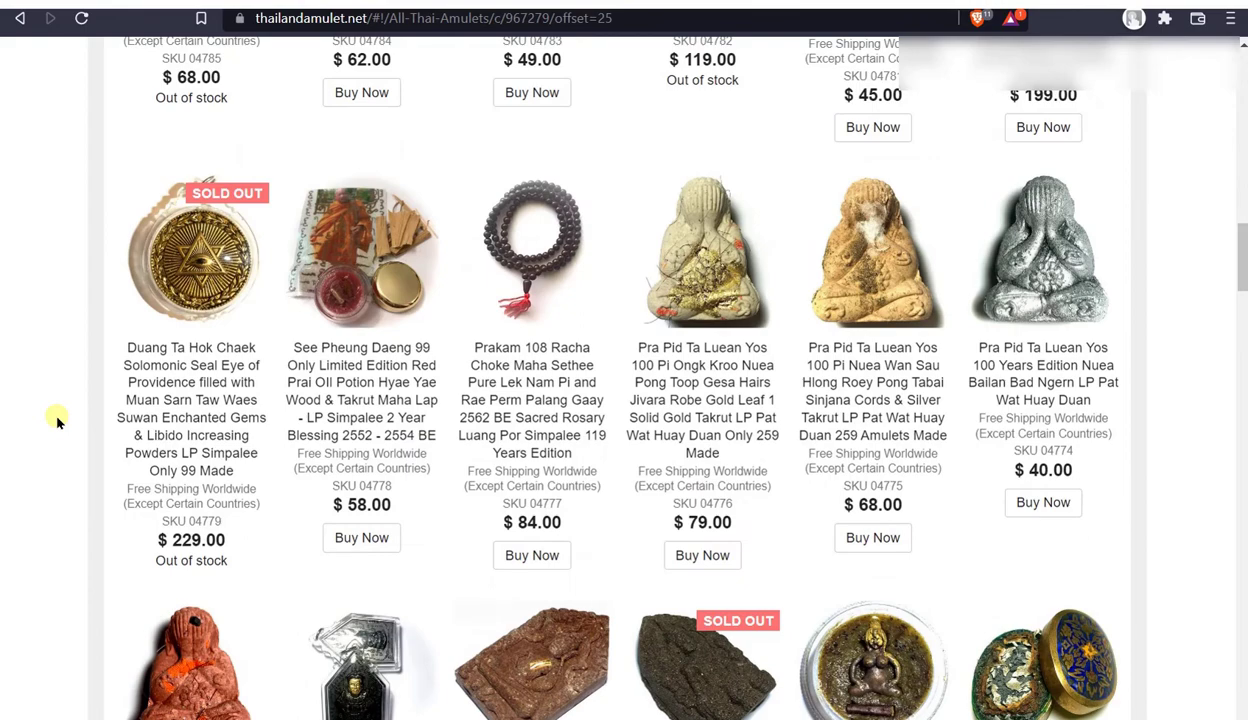
pyautogui.scroll(10, 56, 422)
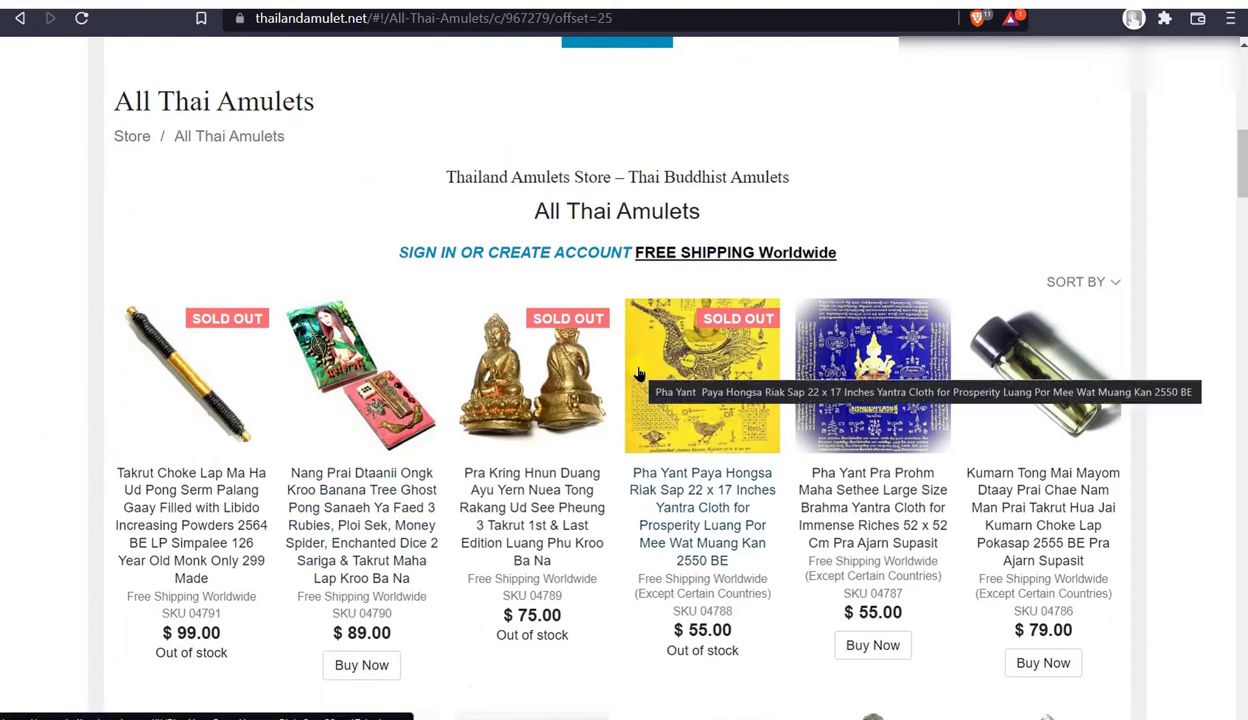
pyautogui.scroll(7, 635, 380)
pyautogui.scroll(-9, 627, 399)
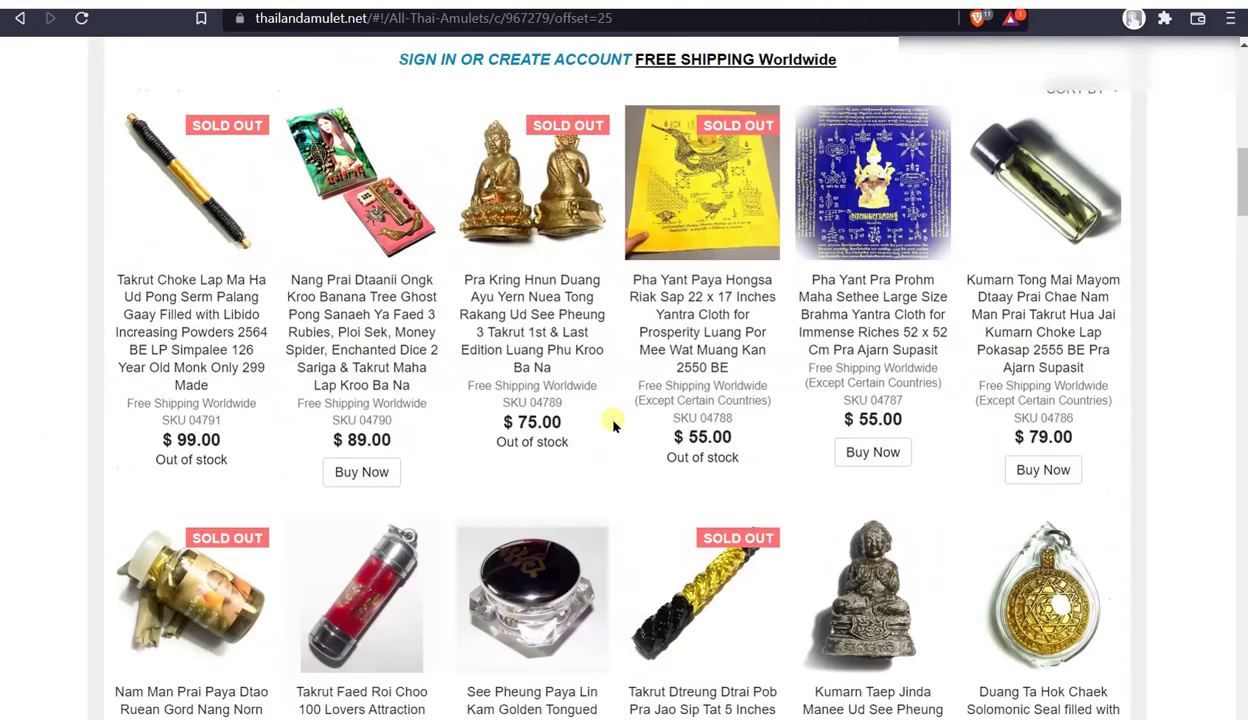
pyautogui.scroll(-15, 515, 474)
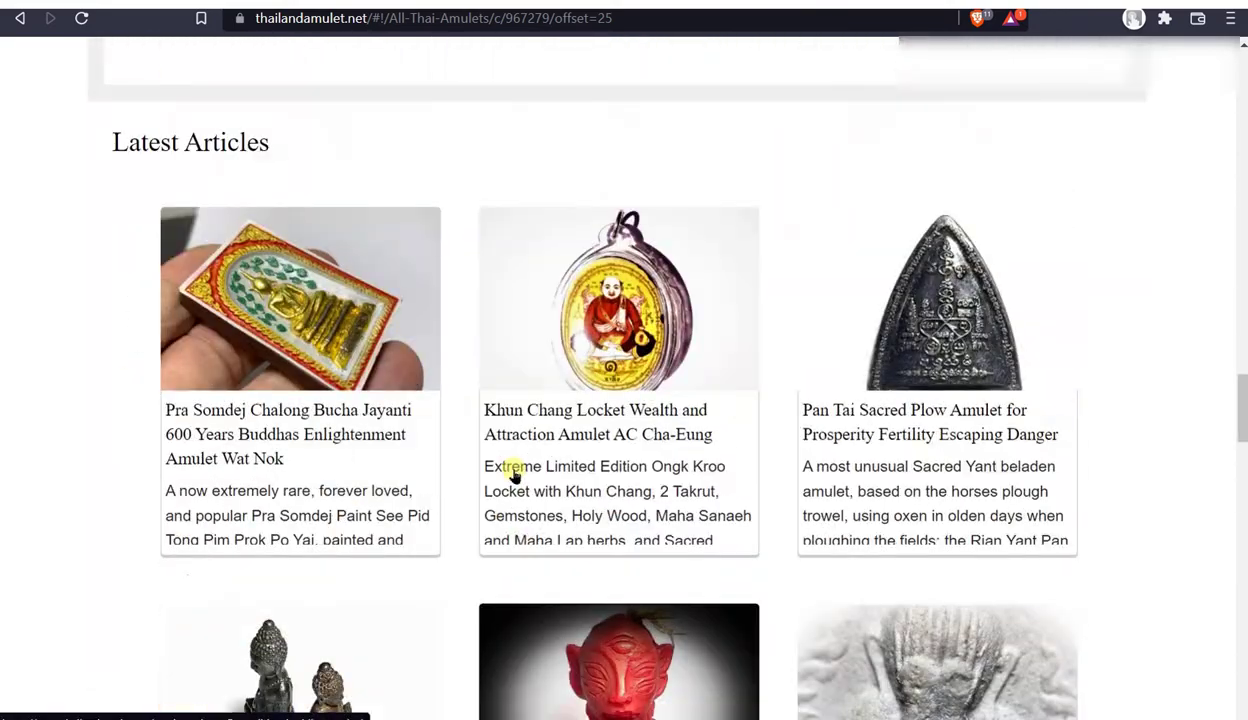
pyautogui.scroll(10, 512, 475)
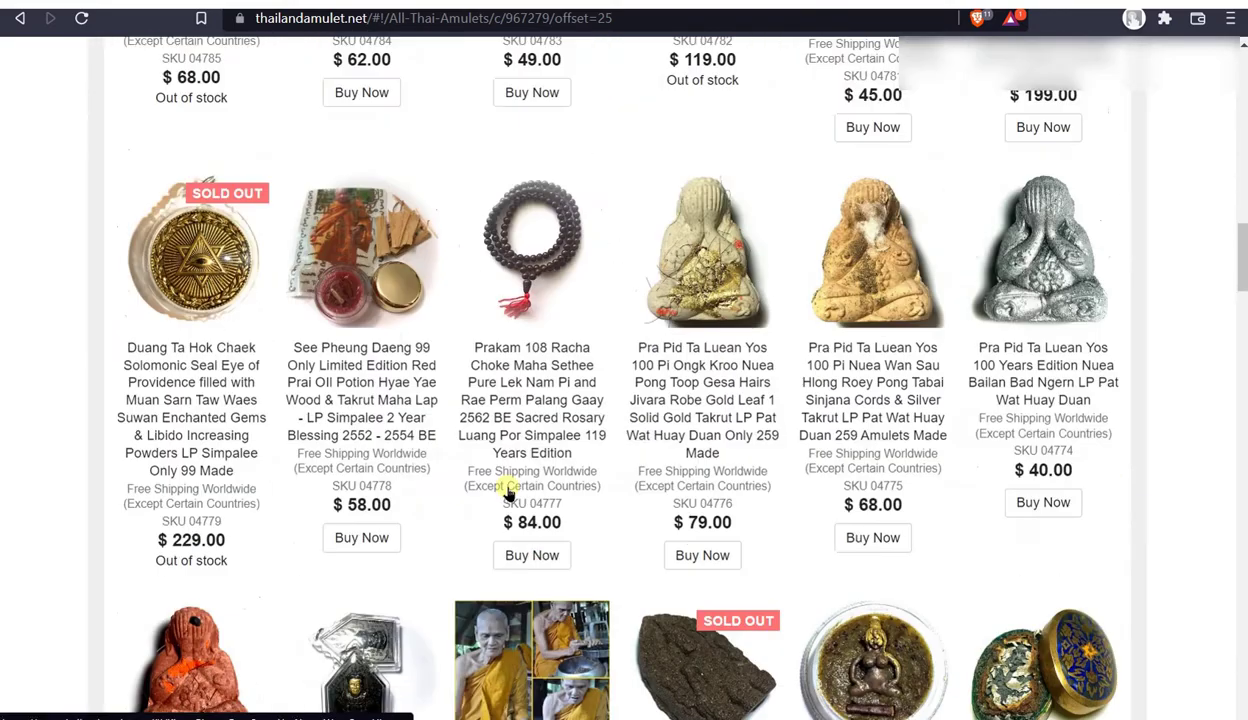
pyautogui.scroll(-12, 508, 492)
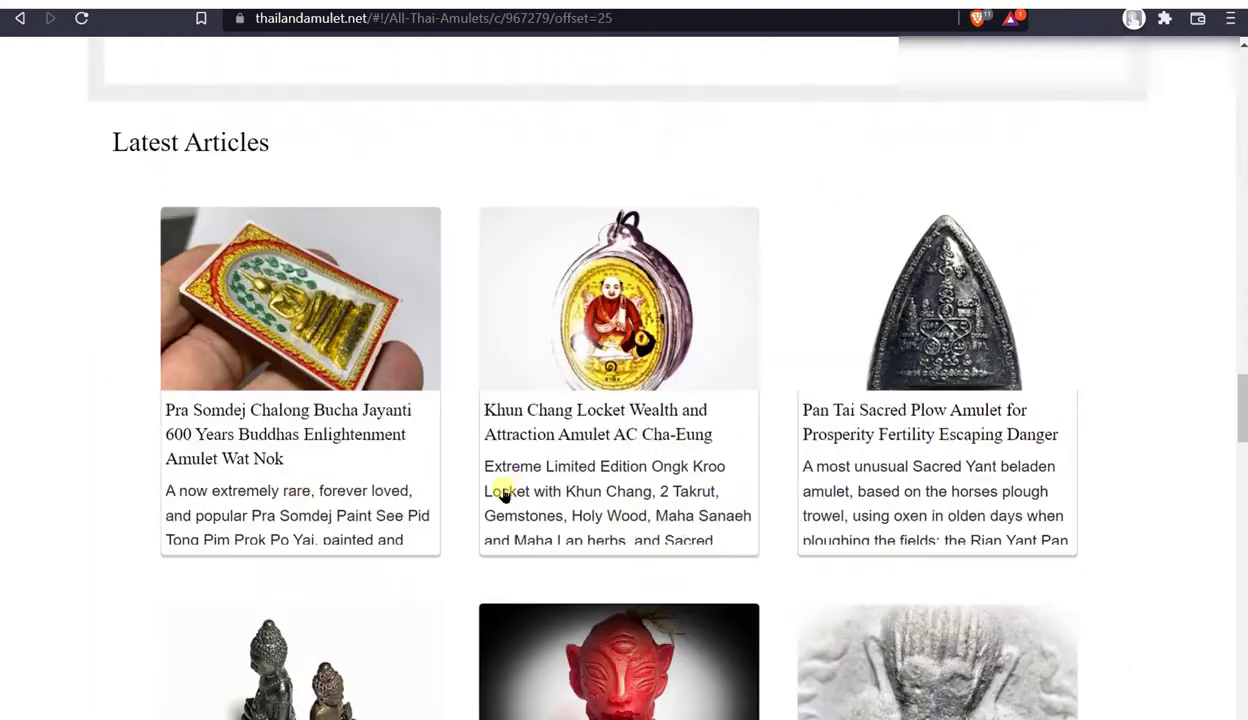
pyautogui.scroll(5, 503, 492)
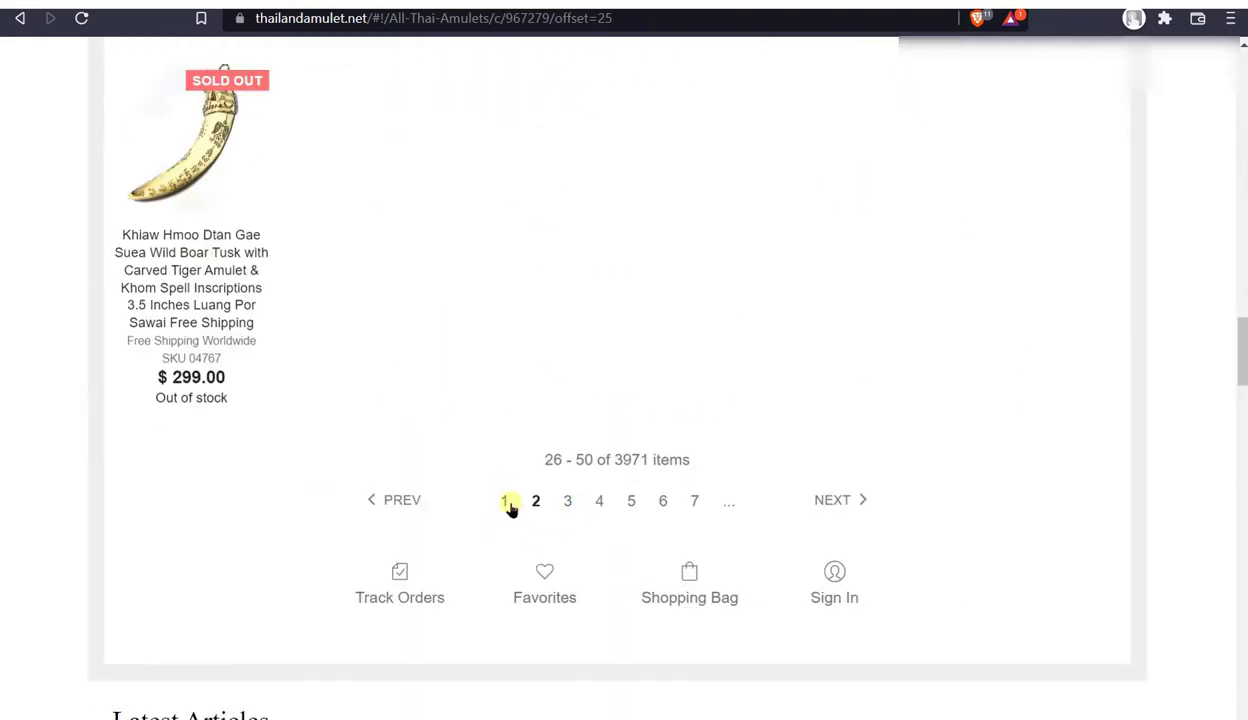
# - Return to the first page of All Thai Amulets, open the Hwaen Rahu Hnuea Duang 2560 BE Magic Ring, and skim its product page
pyautogui.click(505, 503)
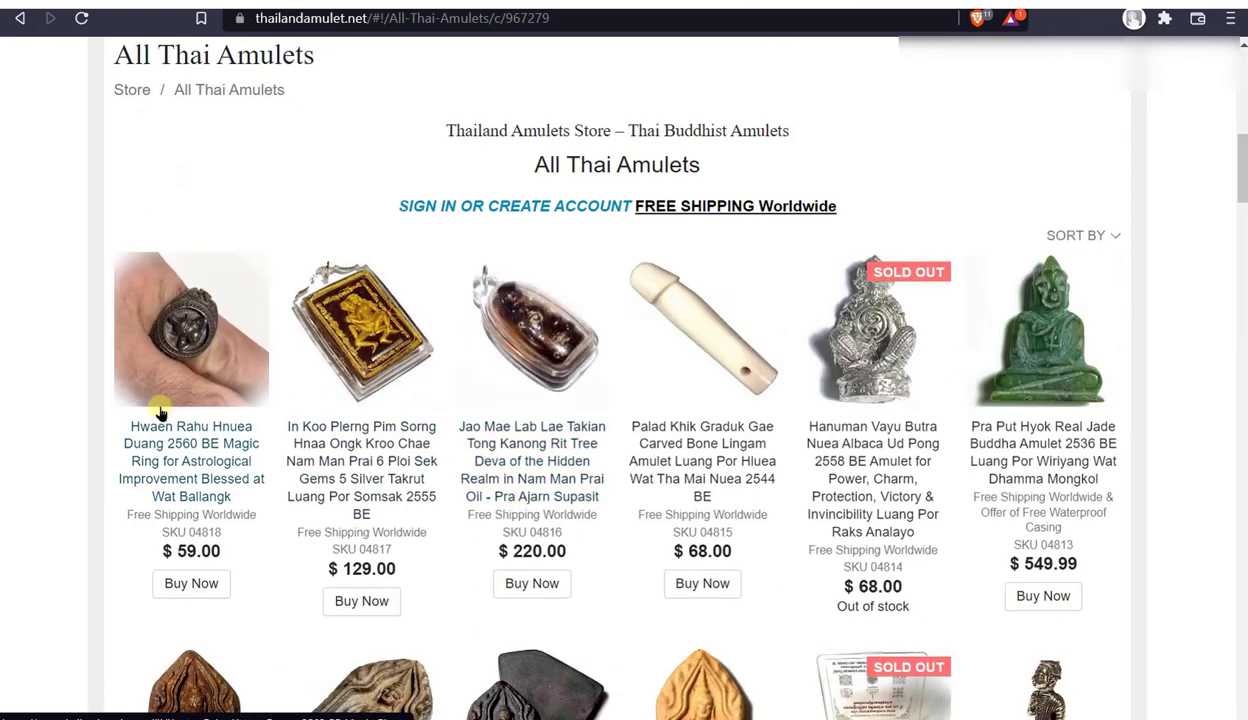
pyautogui.click(181, 440)
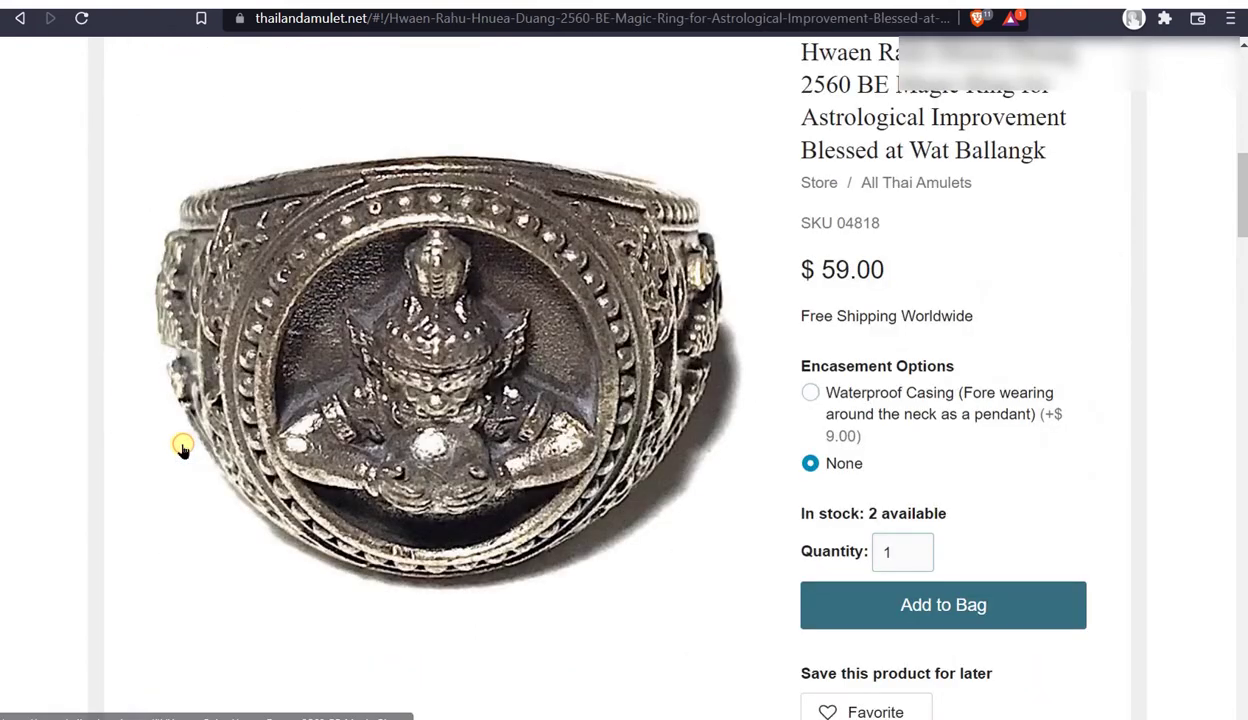
pyautogui.scroll(-6, 85, 413)
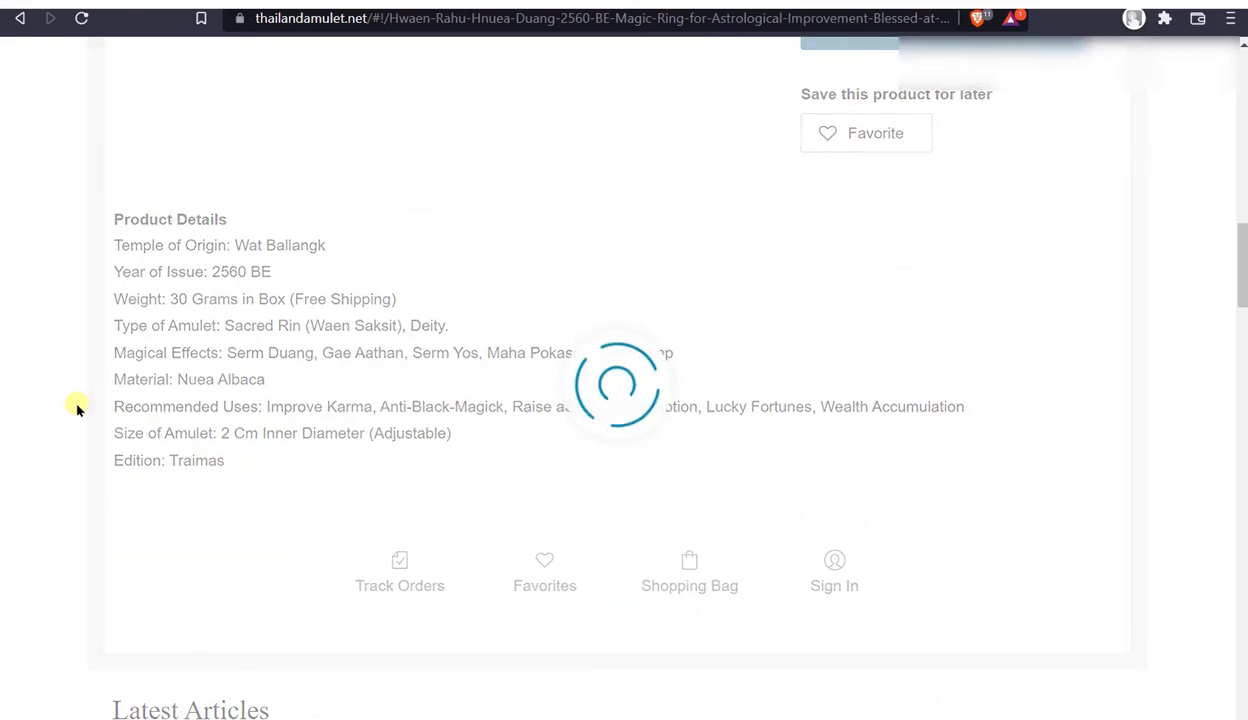
pyautogui.scroll(-10, 78, 408)
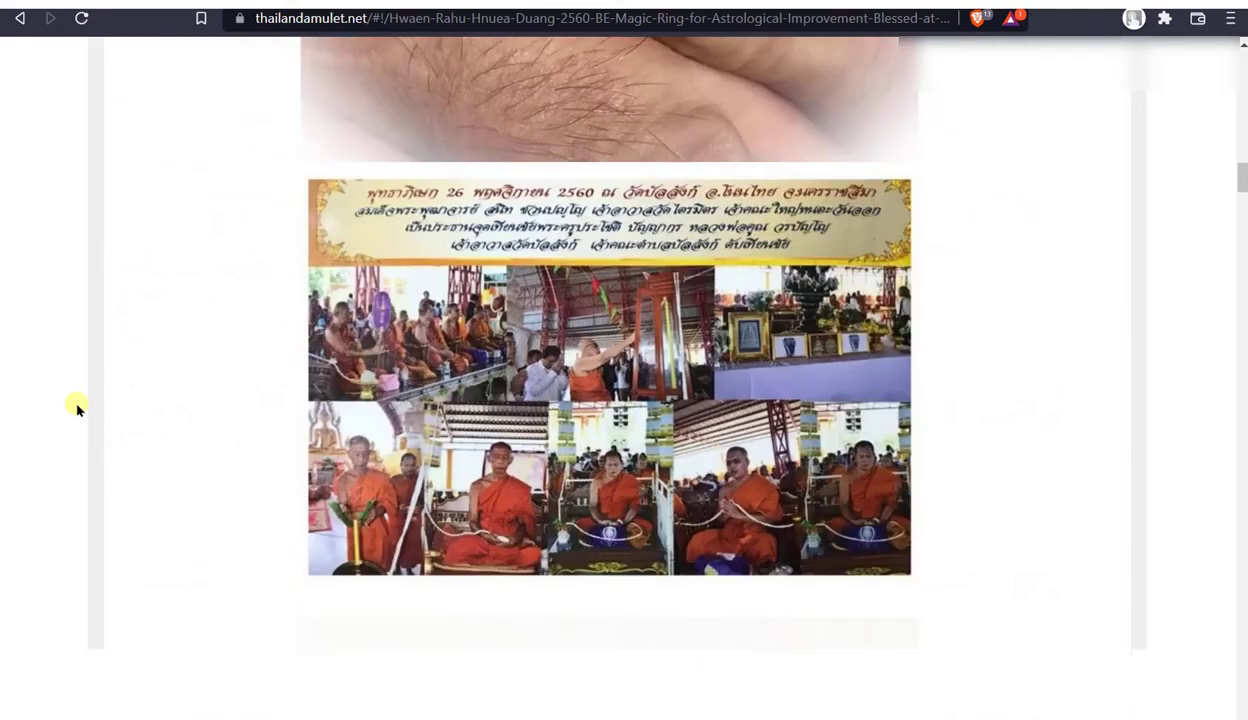
pyautogui.scroll(-15, 78, 408)
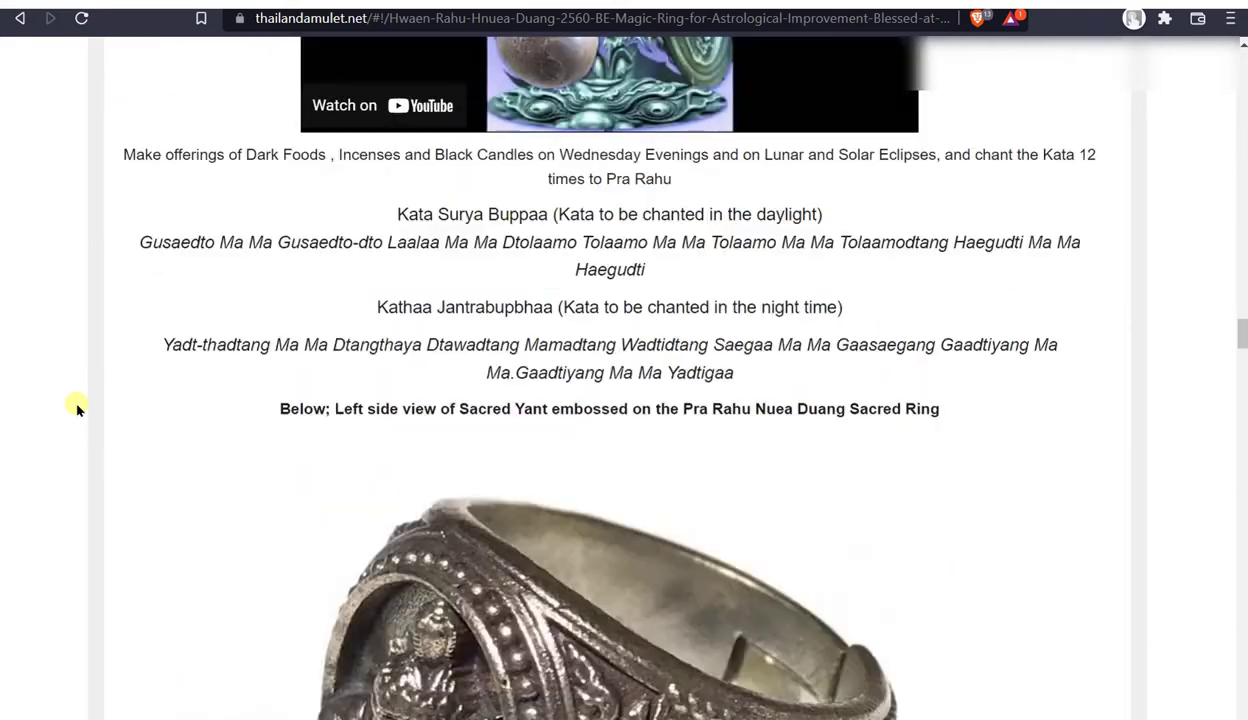
pyautogui.scroll(15, 78, 408)
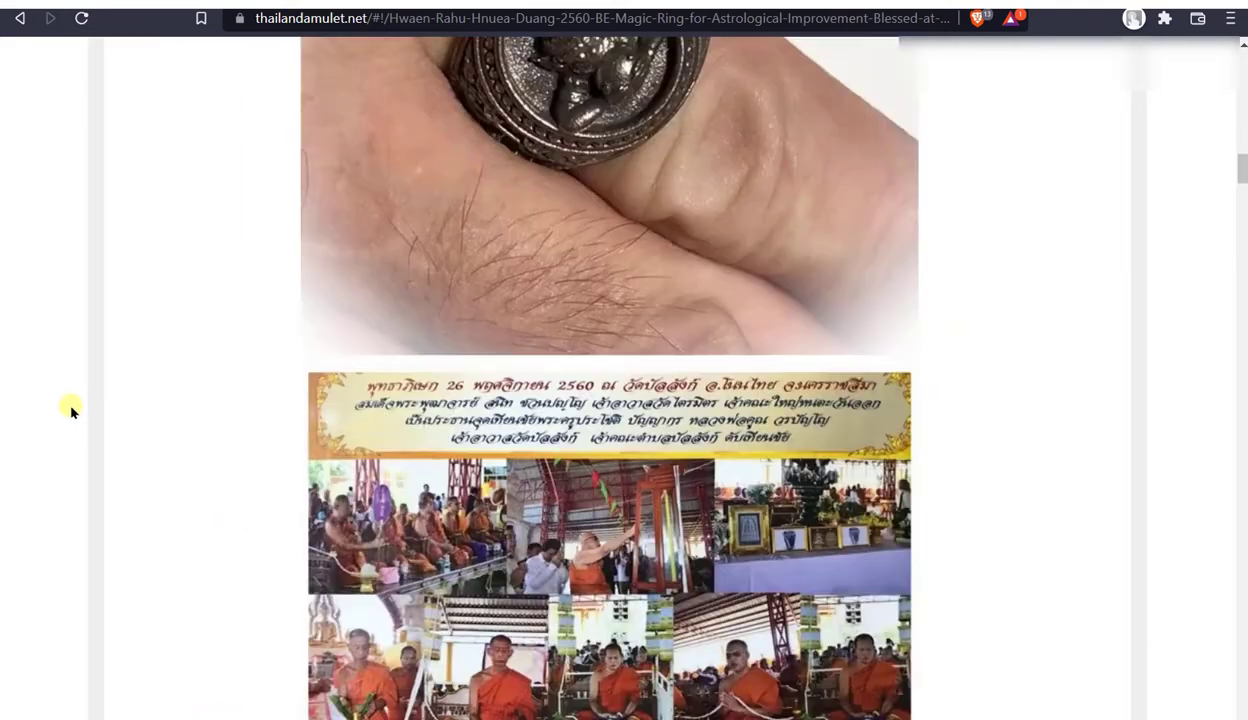
pyautogui.scroll(6, 71, 410)
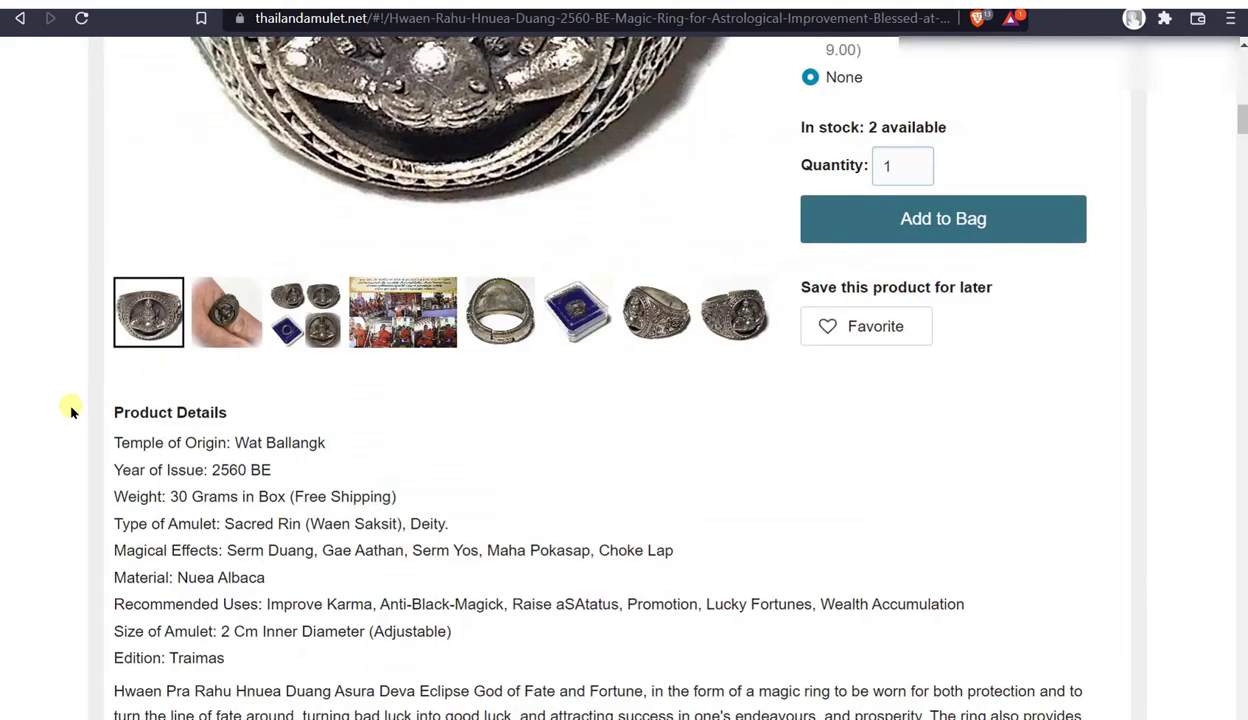
# - Highlight the paragraph about the Wat Ballangk blessing in the ring's description and view the ceremony photos below it
pyautogui.scroll(-4, 71, 410)
pyautogui.scroll(-2, 71, 410)
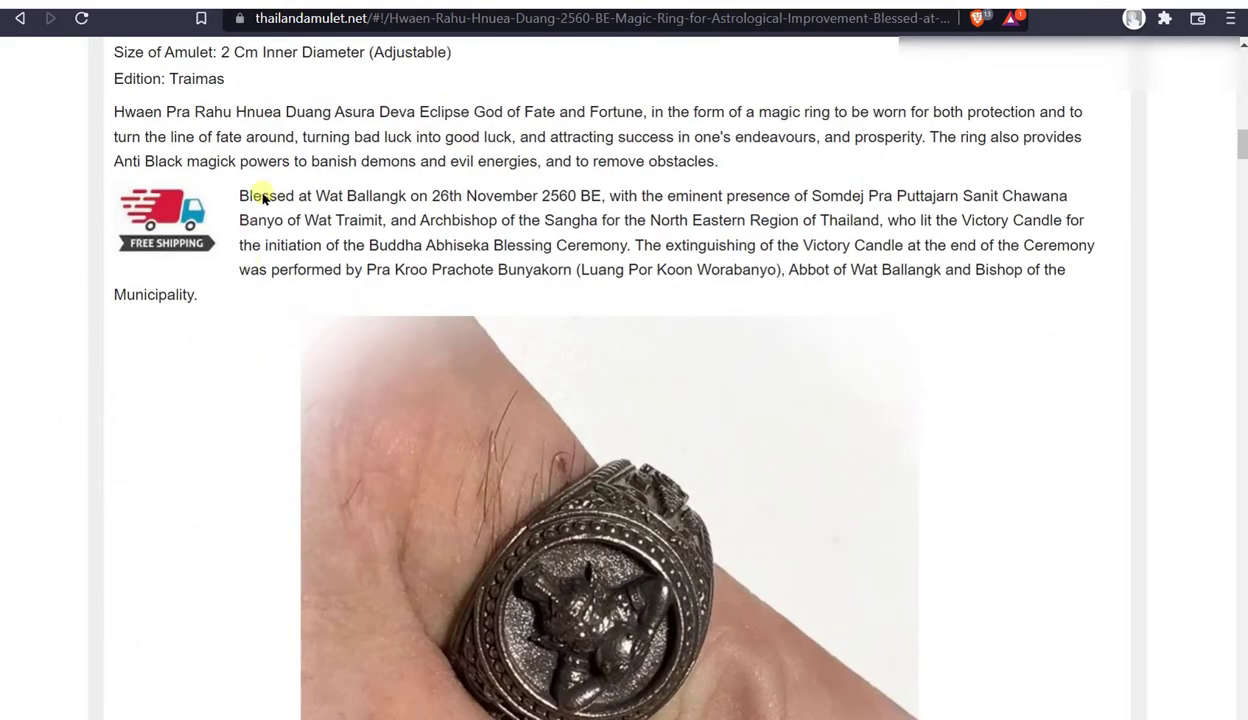
pyautogui.moveTo(258, 220); pyautogui.dragTo(624, 287)
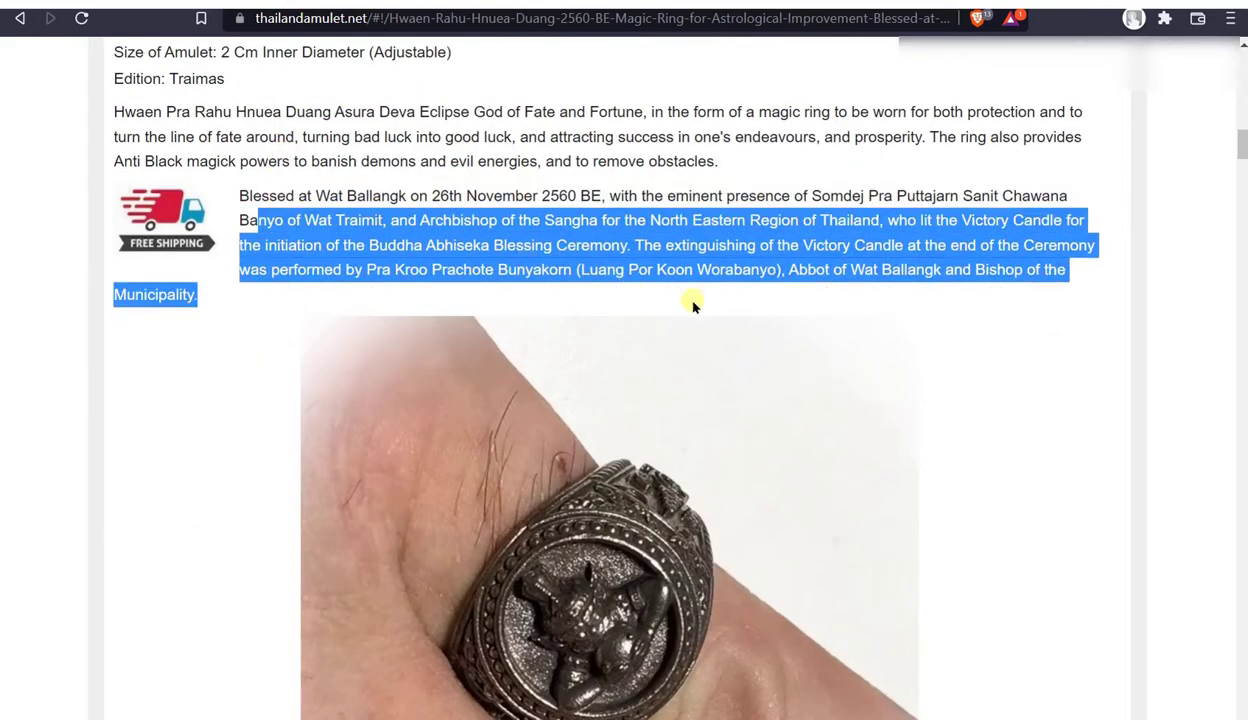
pyautogui.scroll(-6, 671, 306)
pyautogui.scroll(-2, 669, 317)
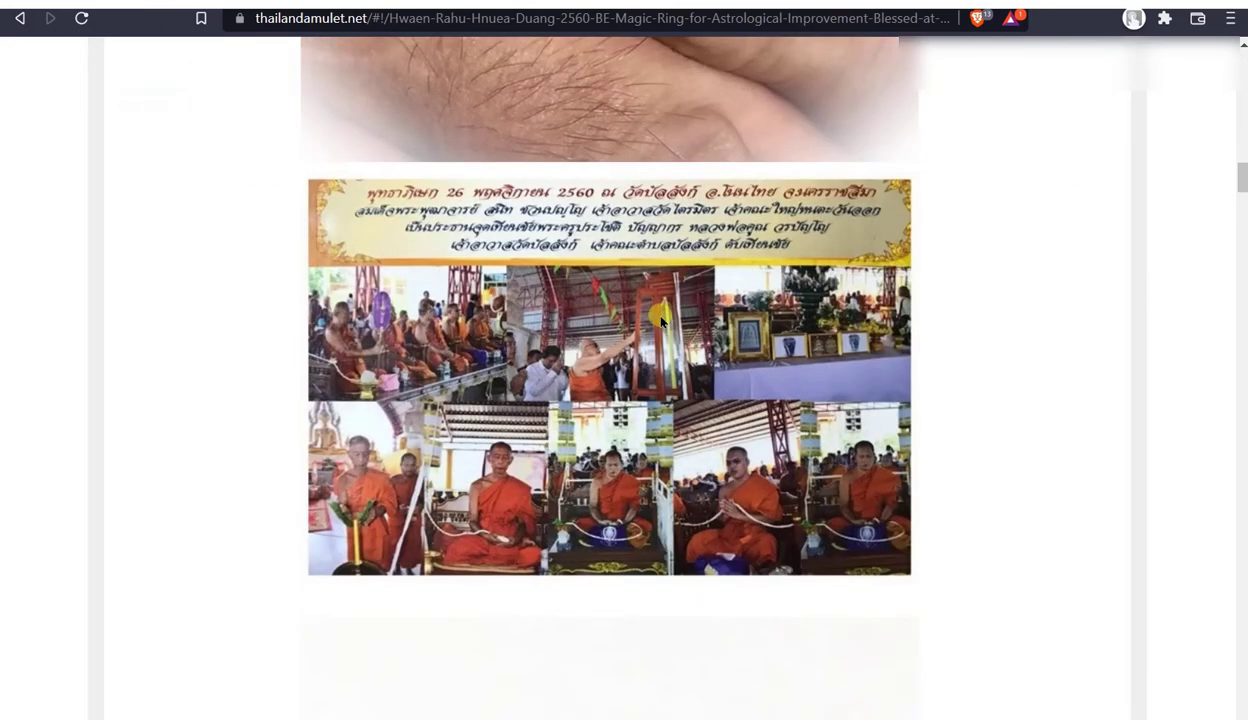
# - Examine the rest of the ring's description, including the Bucha Method, the embedded Kata chant videos, and the ring photos
pyautogui.scroll(-8, 660, 320)
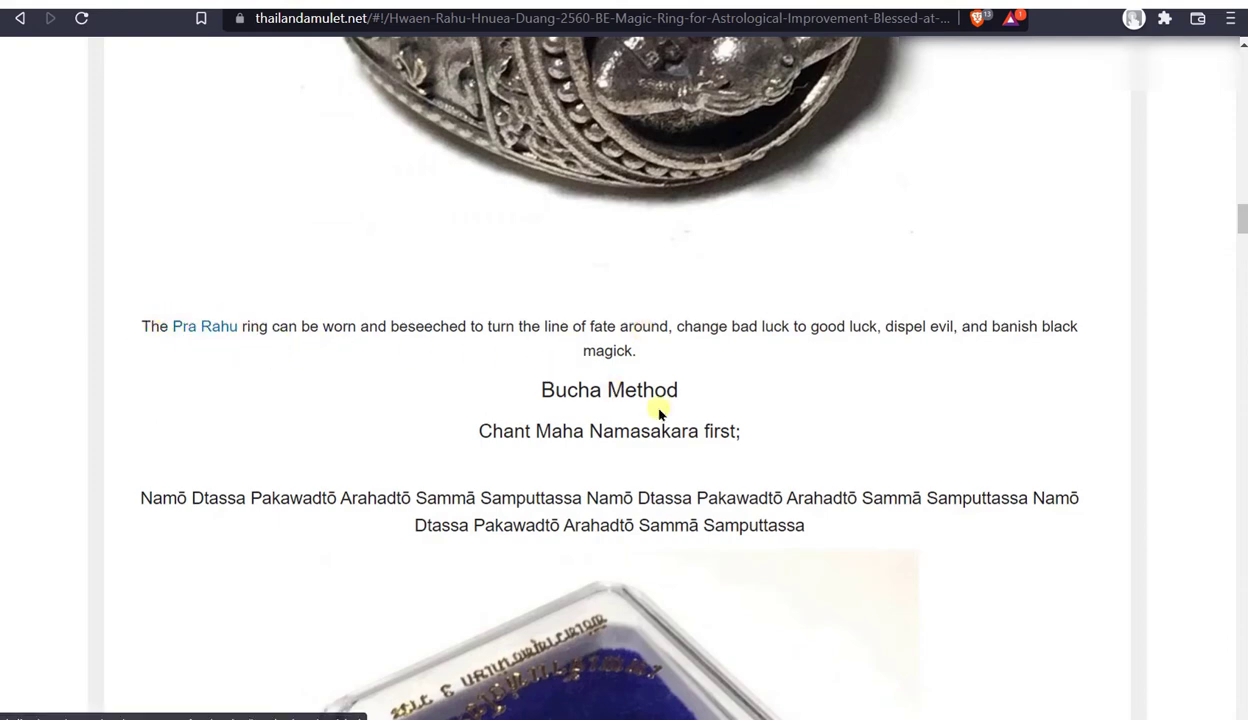
pyautogui.scroll(-5, 912, 479)
pyautogui.scroll(-2, 912, 481)
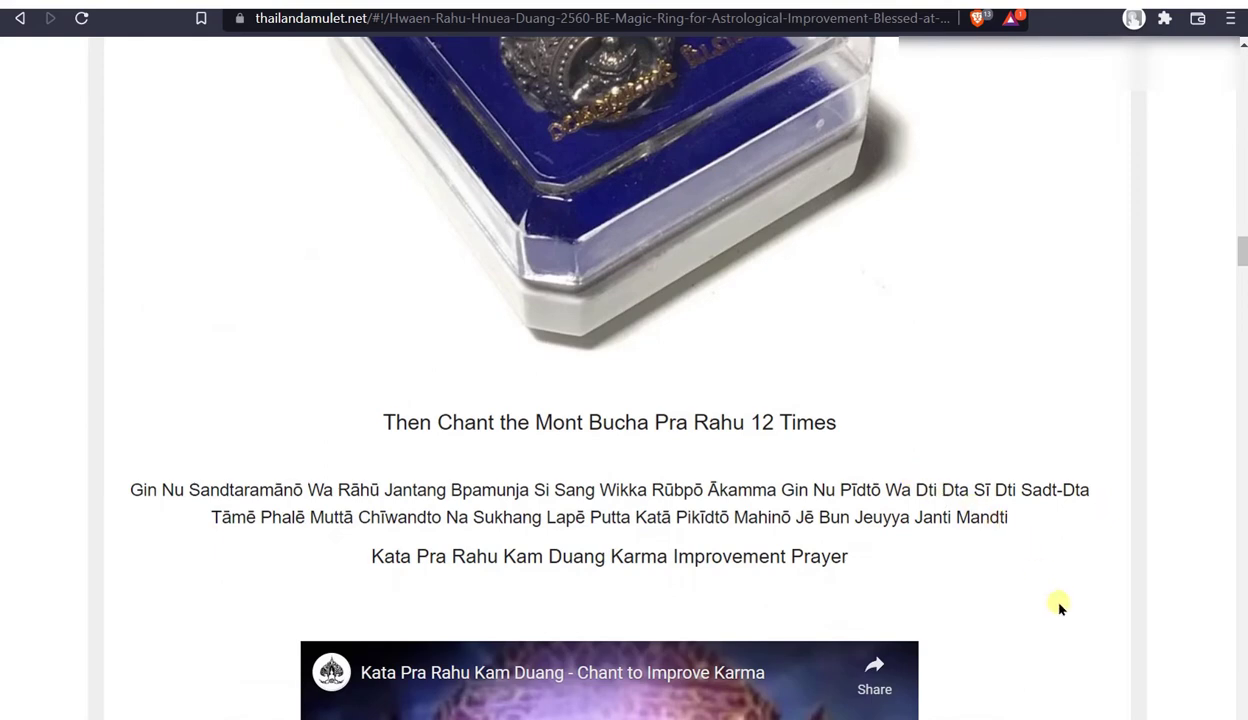
pyautogui.scroll(-6, 1077, 625)
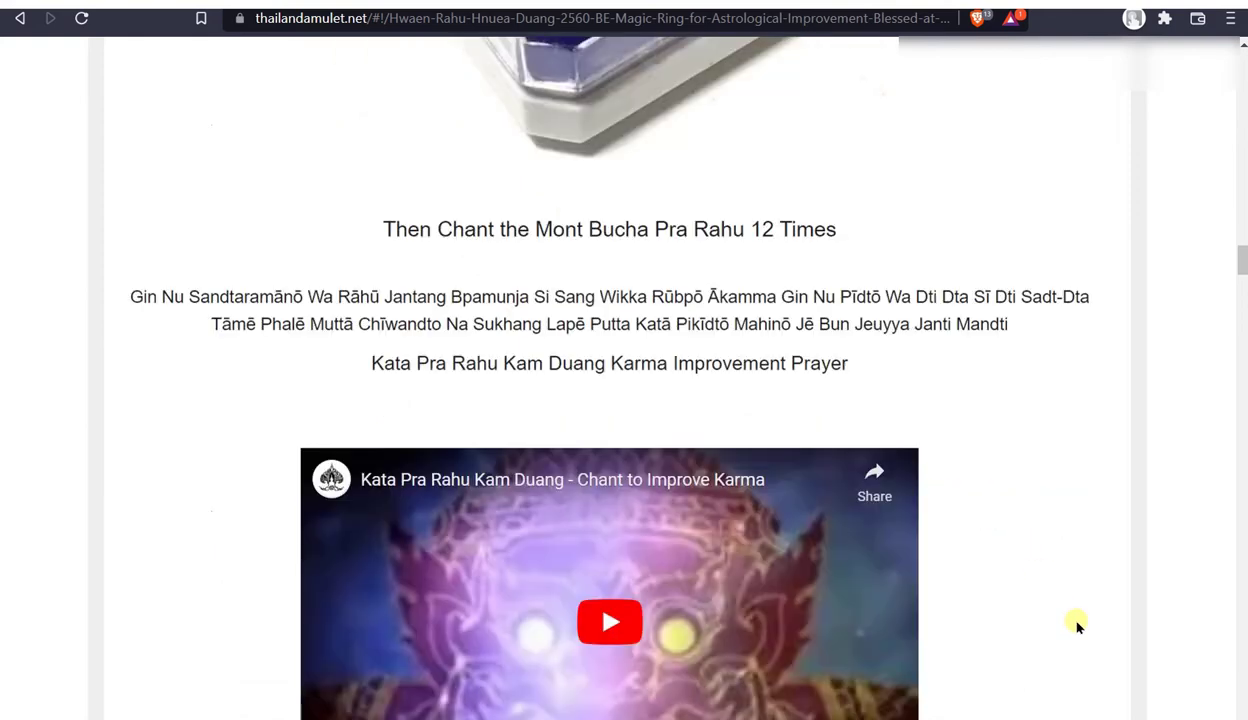
pyautogui.scroll(-7, 1077, 625)
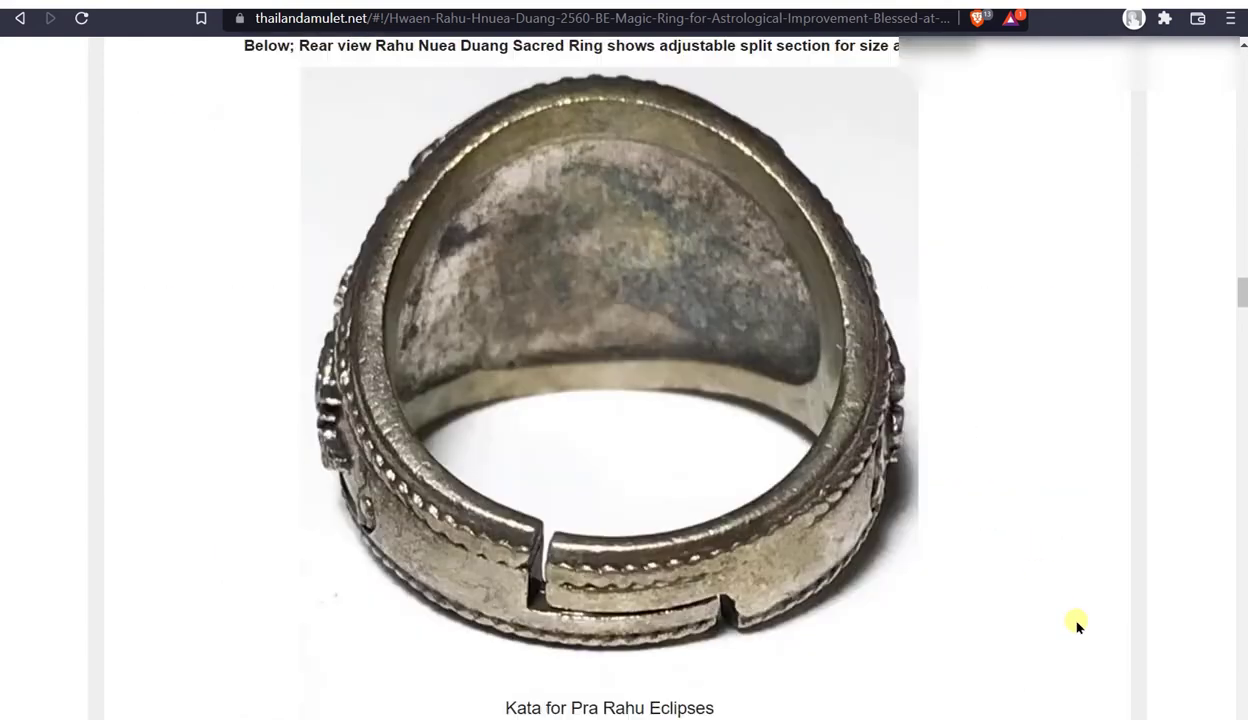
pyautogui.scroll(-2, 1075, 622)
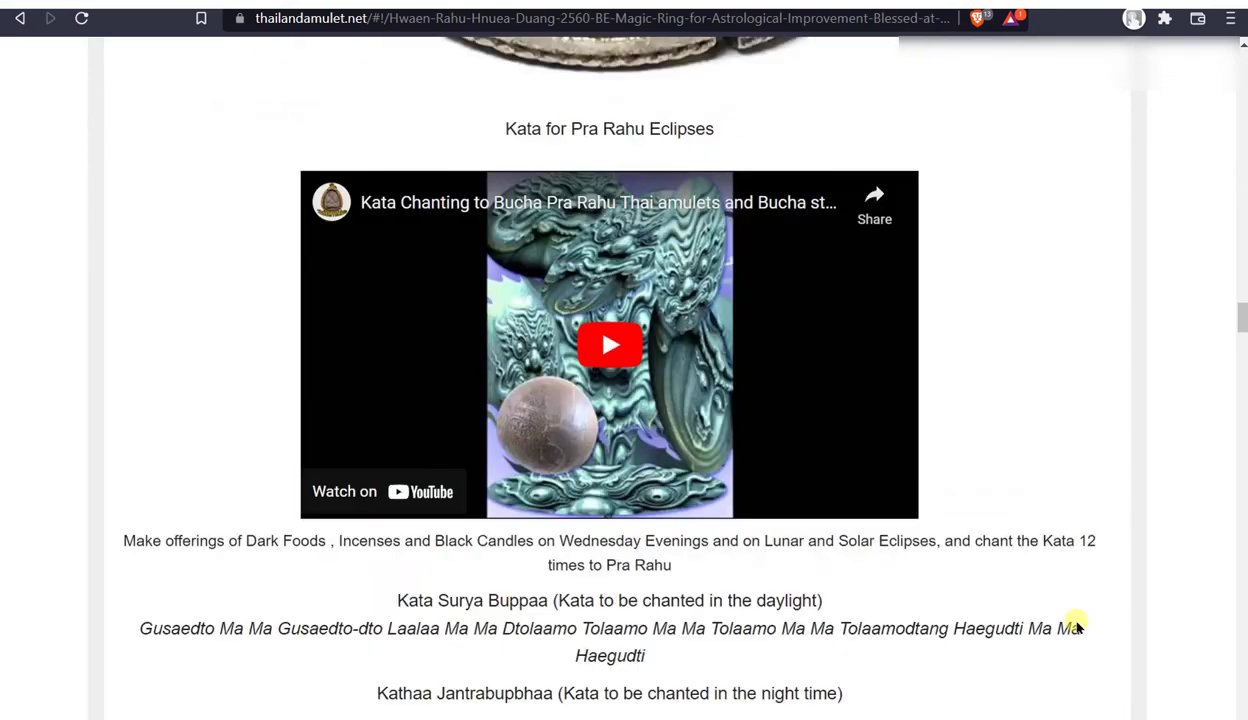
pyautogui.scroll(2, 1075, 624)
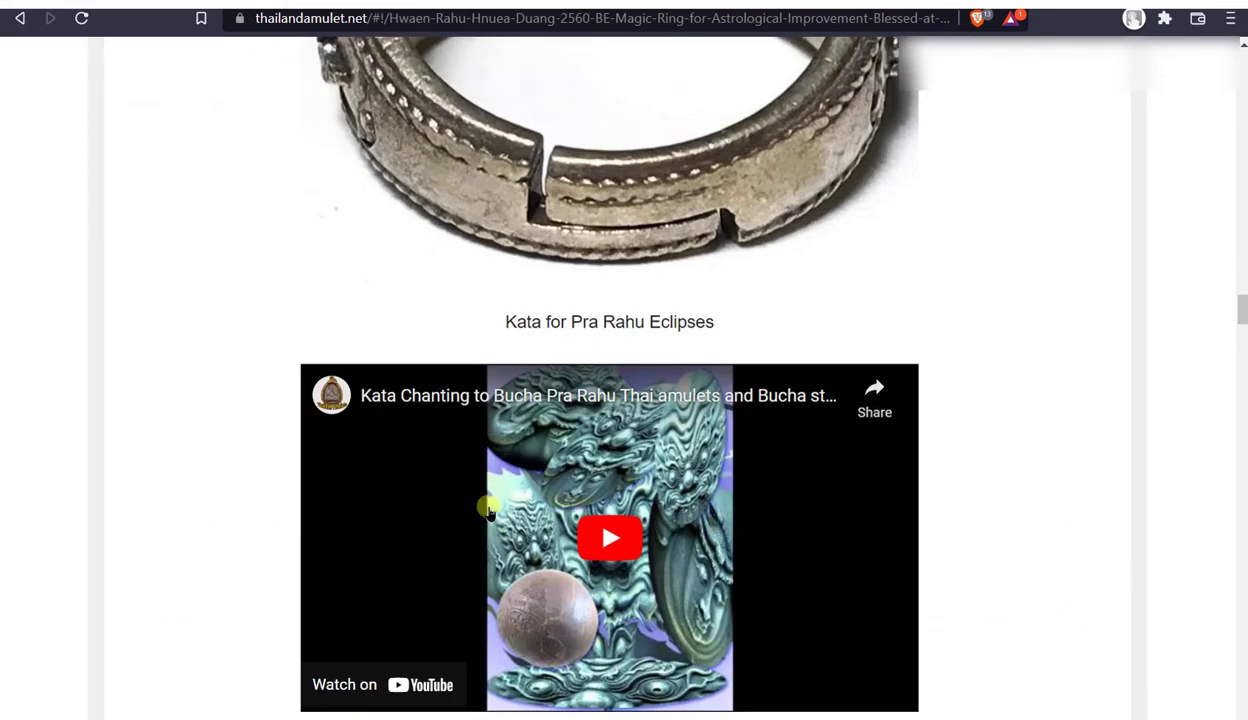
pyautogui.scroll(-6, 1030, 583)
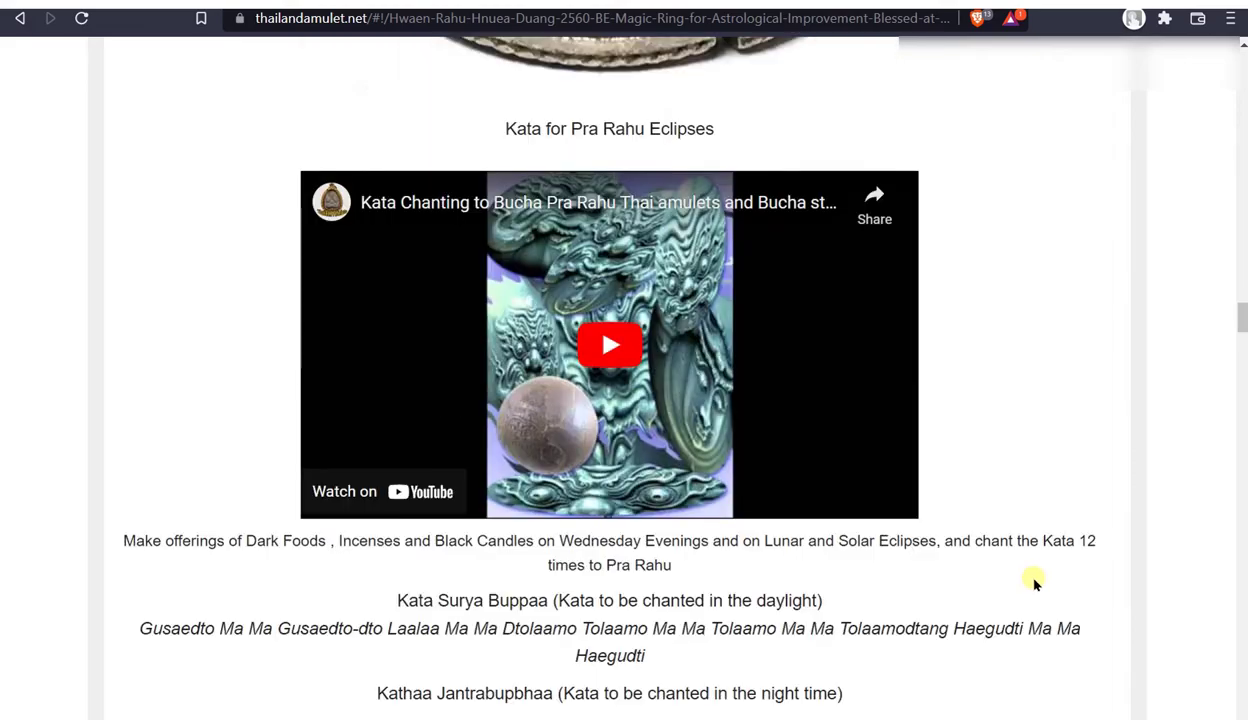
pyautogui.scroll(6, 1035, 585)
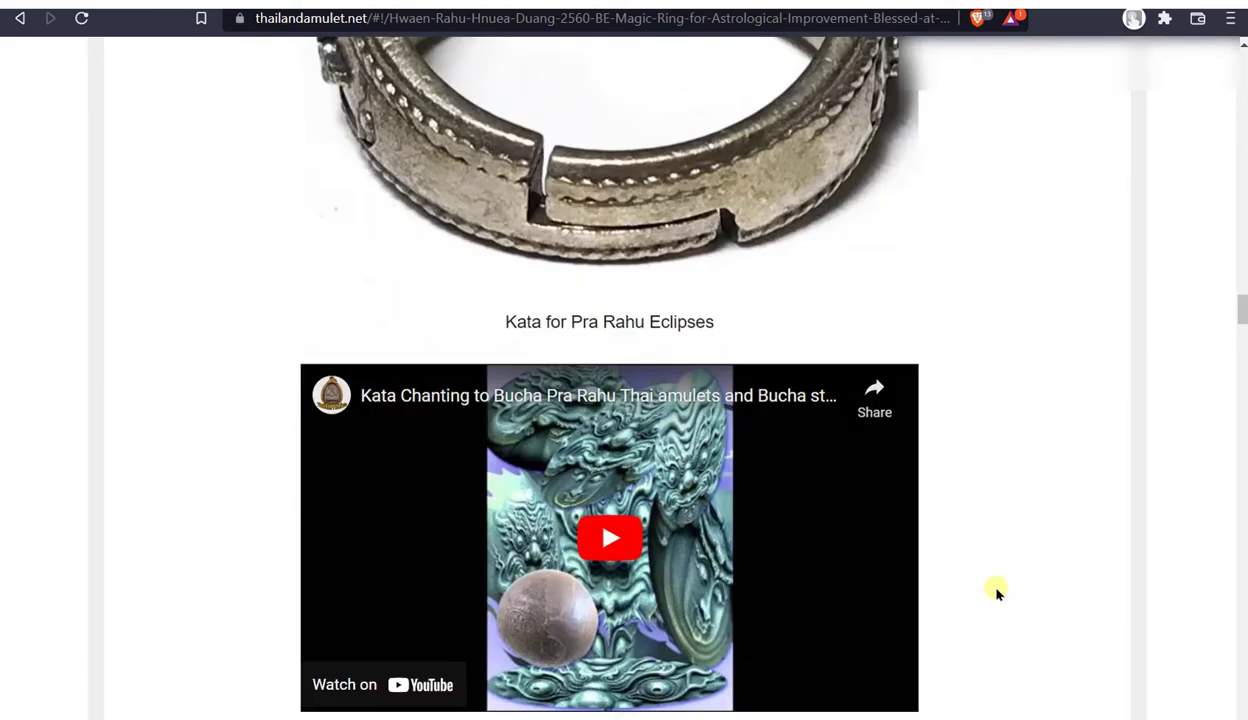
pyautogui.scroll(-15, 997, 592)
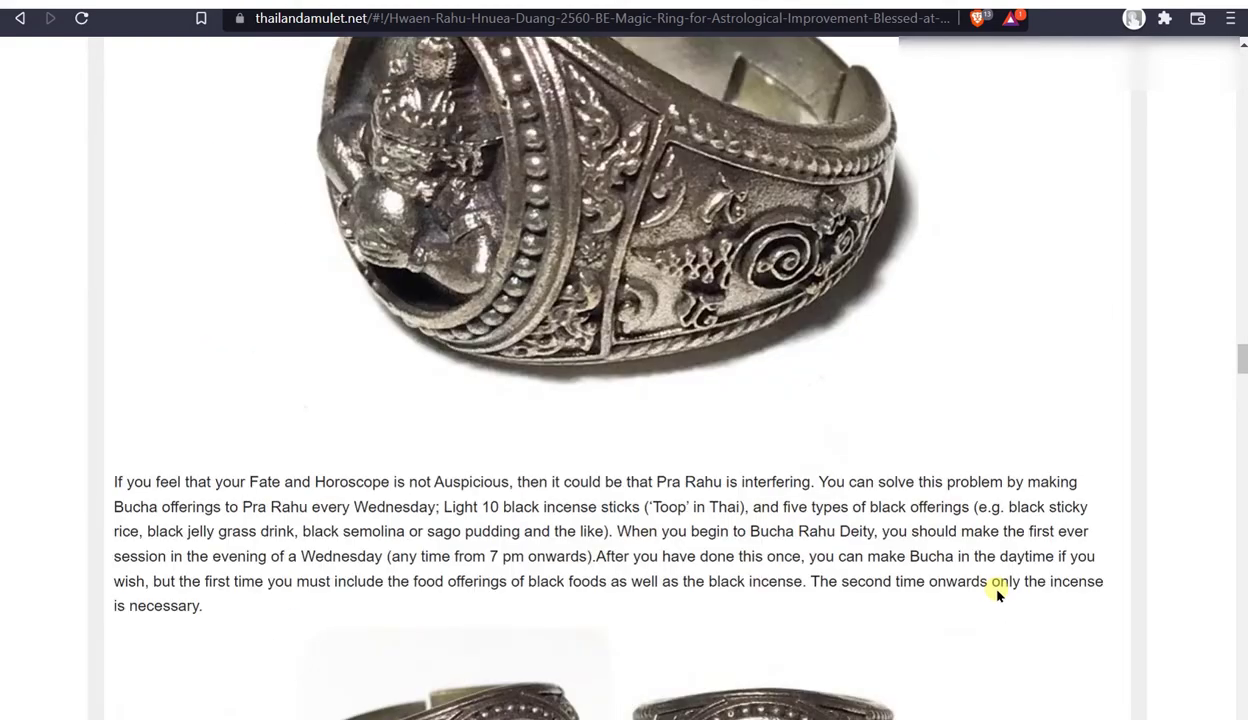
# - Look through all the products recommended under "You May Also Like" on the ring's page, including the sold-out items
pyautogui.scroll(-4, 997, 592)
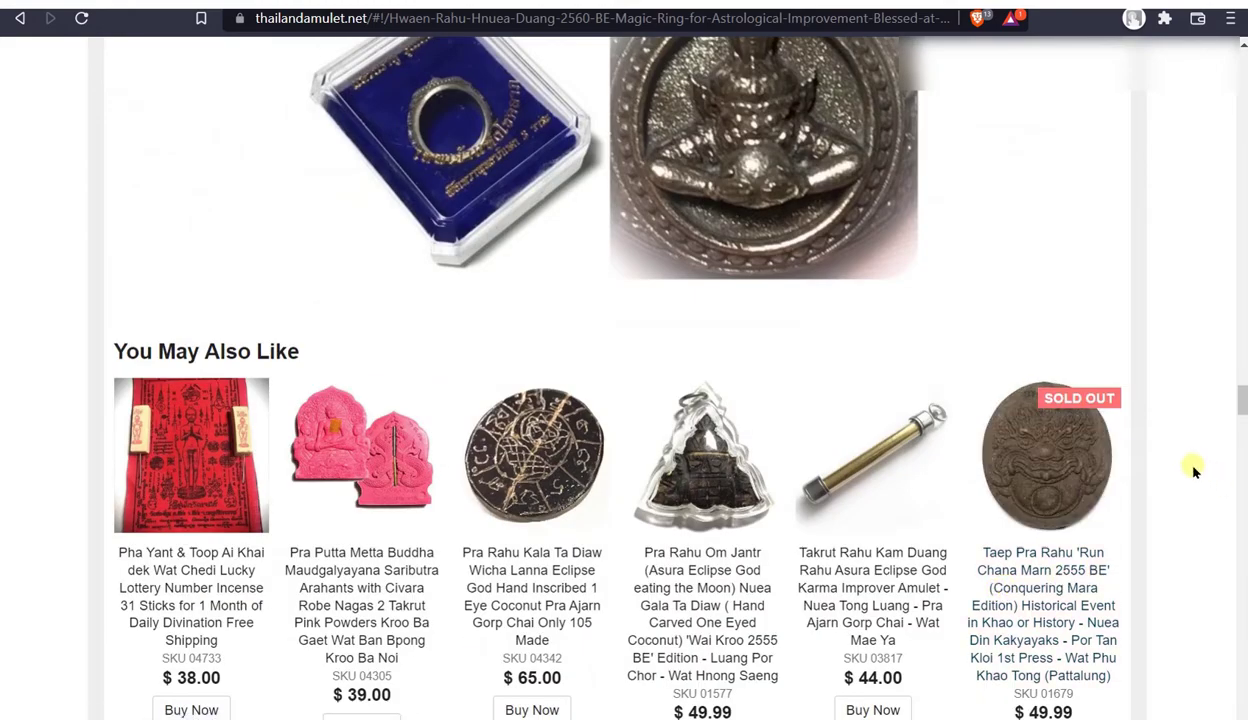
pyautogui.scroll(-2, 1181, 478)
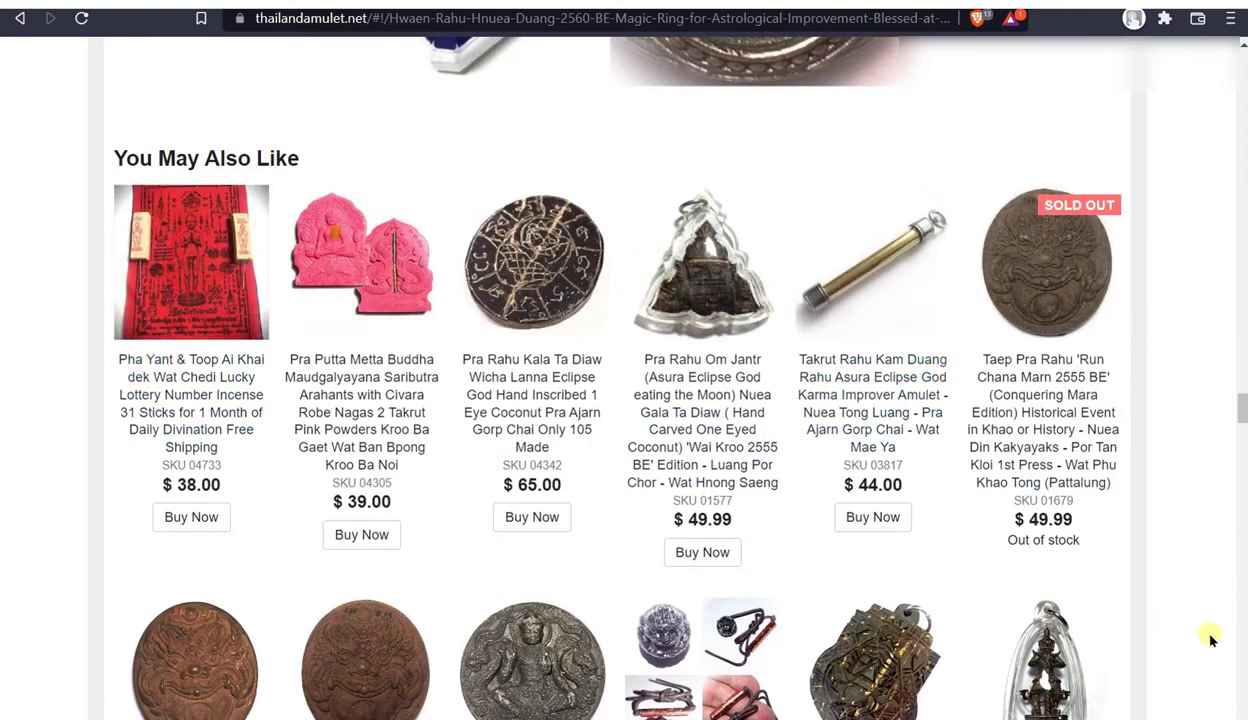
pyautogui.scroll(-2, 1183, 635)
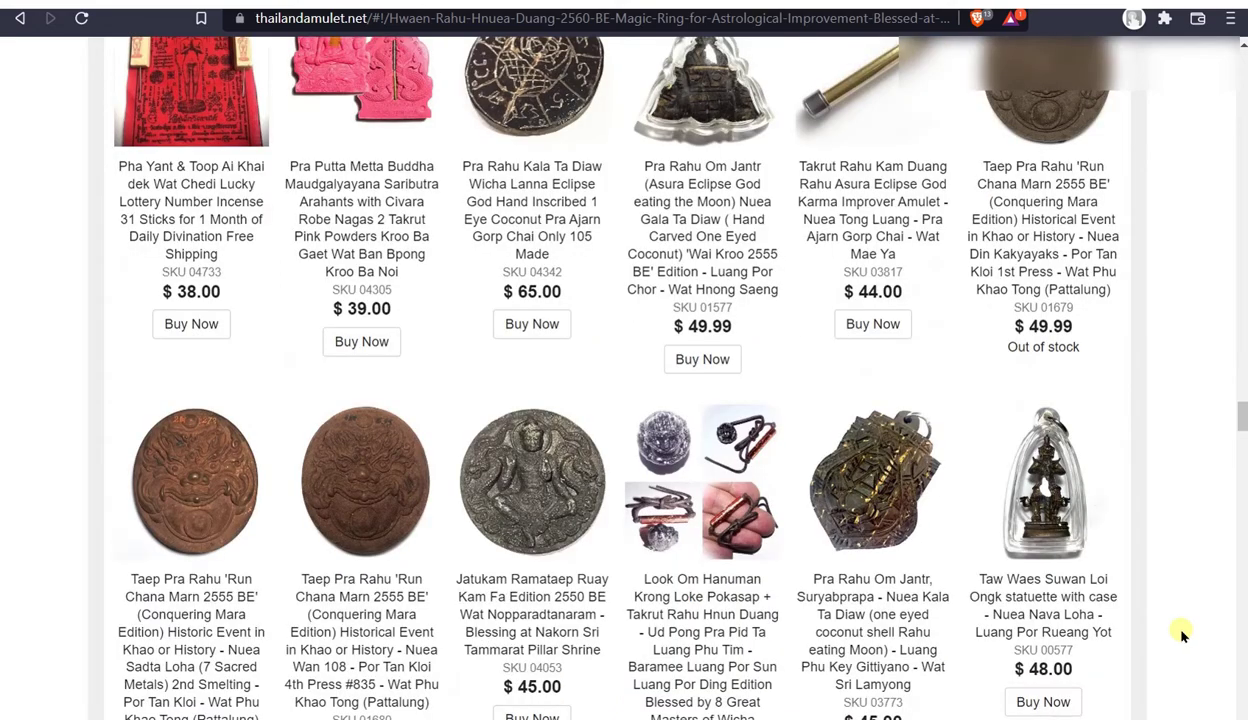
pyautogui.scroll(-2, 1190, 628)
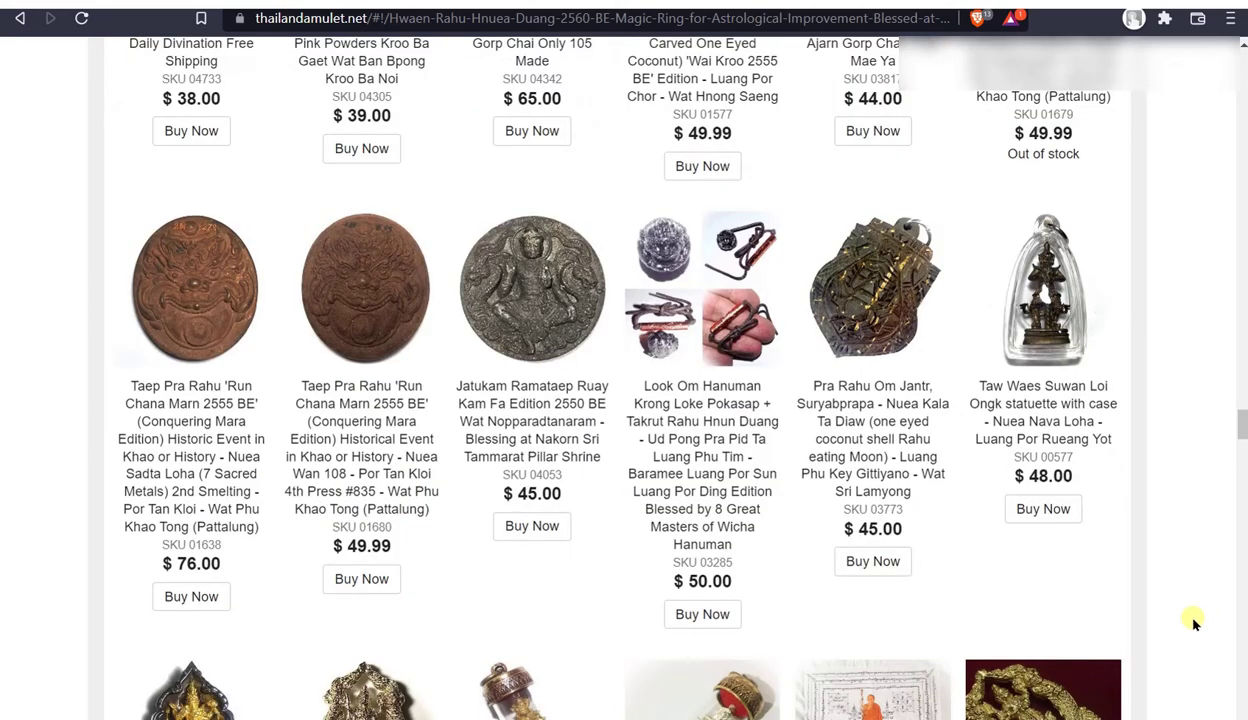
pyautogui.scroll(-2, 1193, 622)
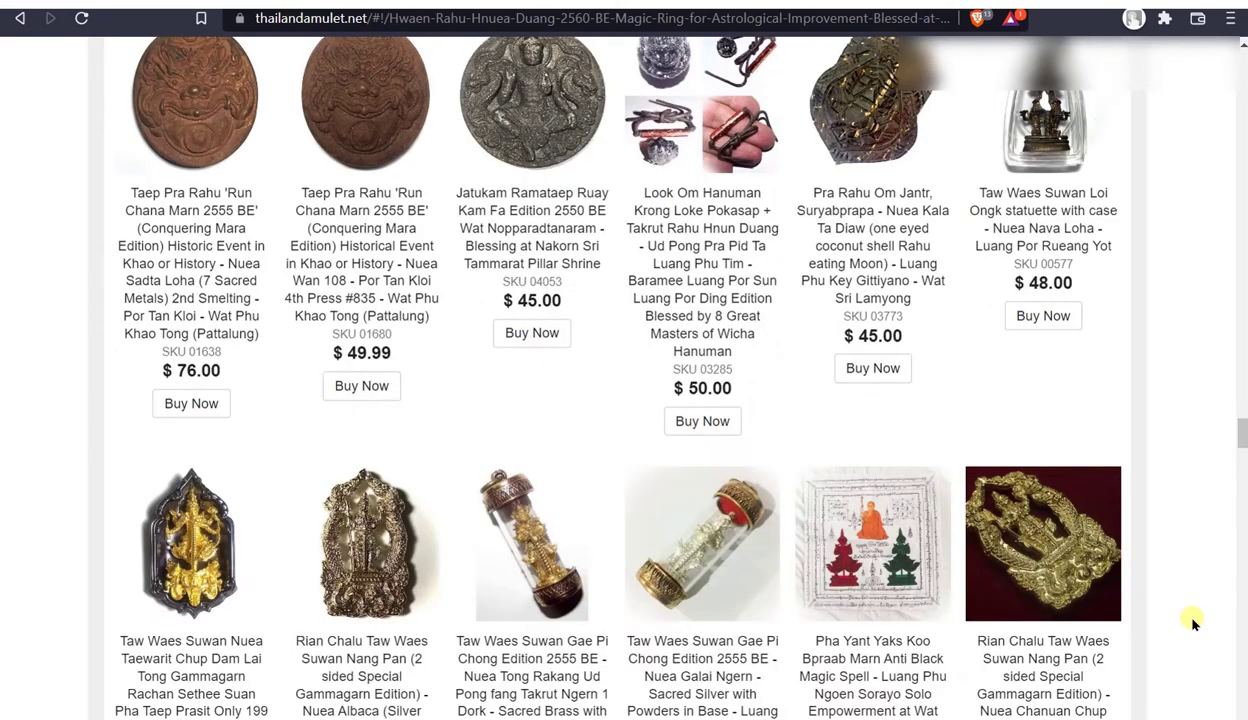
pyautogui.scroll(-2, 1192, 623)
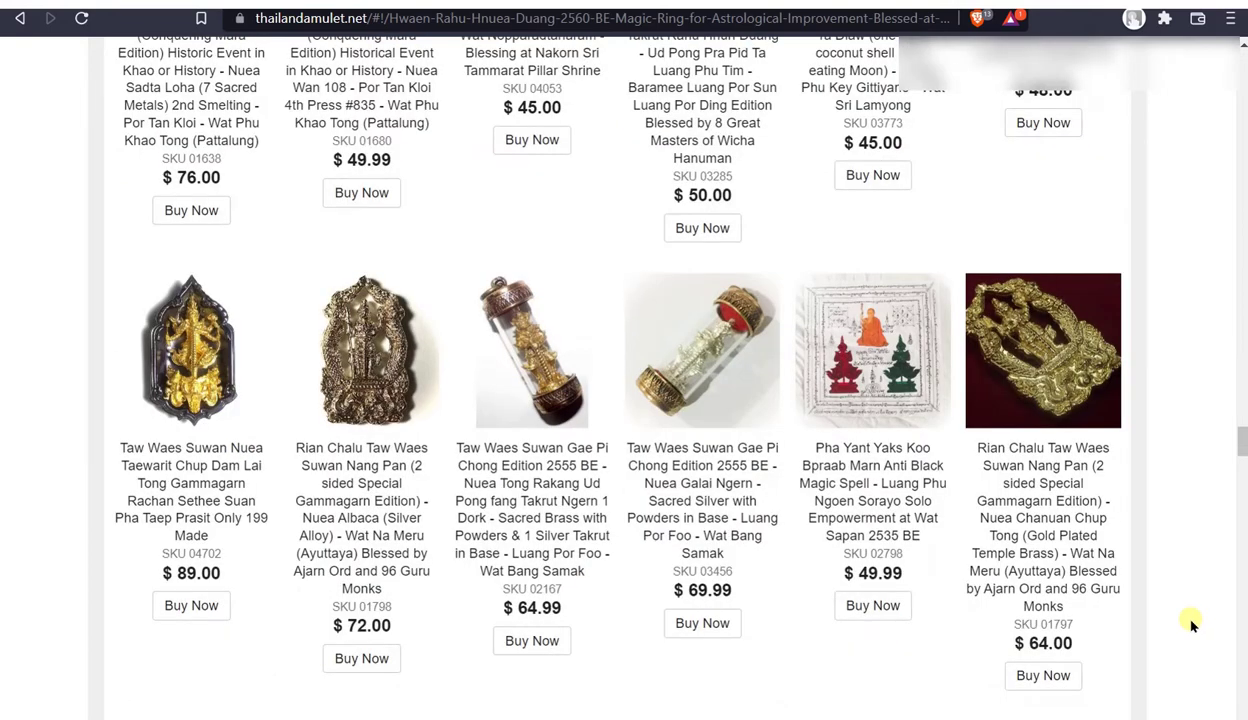
pyautogui.scroll(-2, 1190, 626)
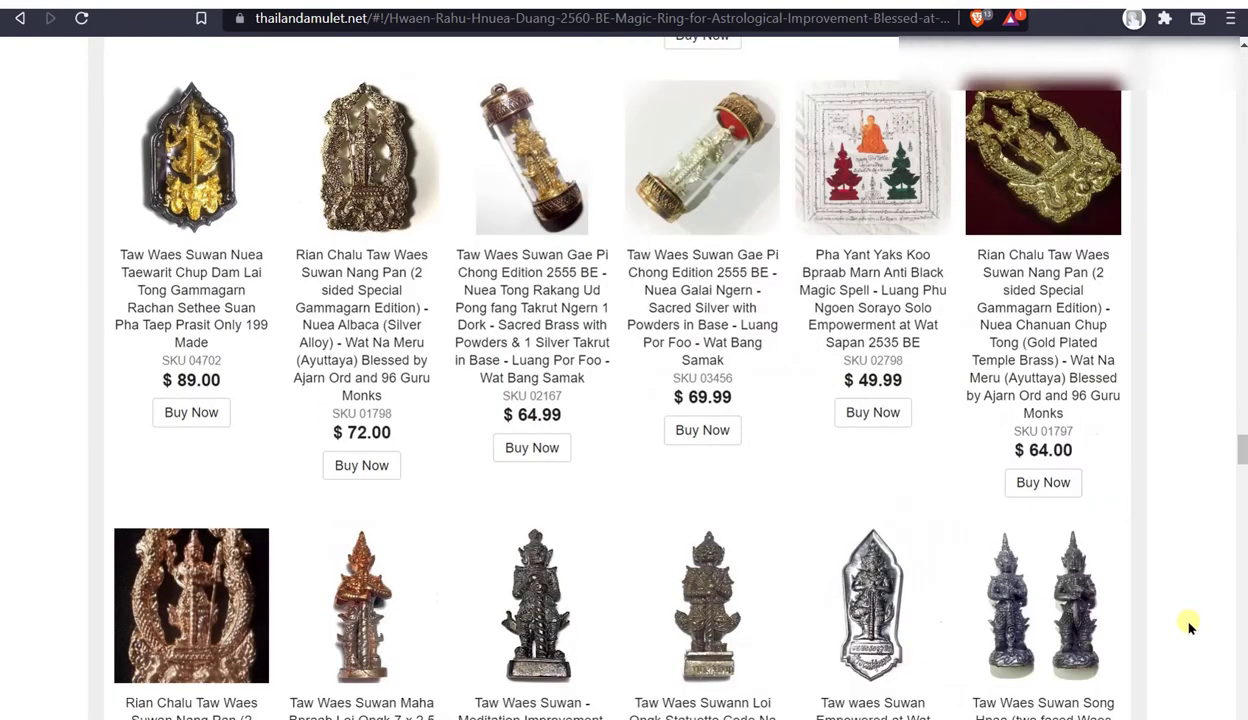
pyautogui.scroll(-2, 1190, 626)
pyautogui.scroll(-2, 1189, 626)
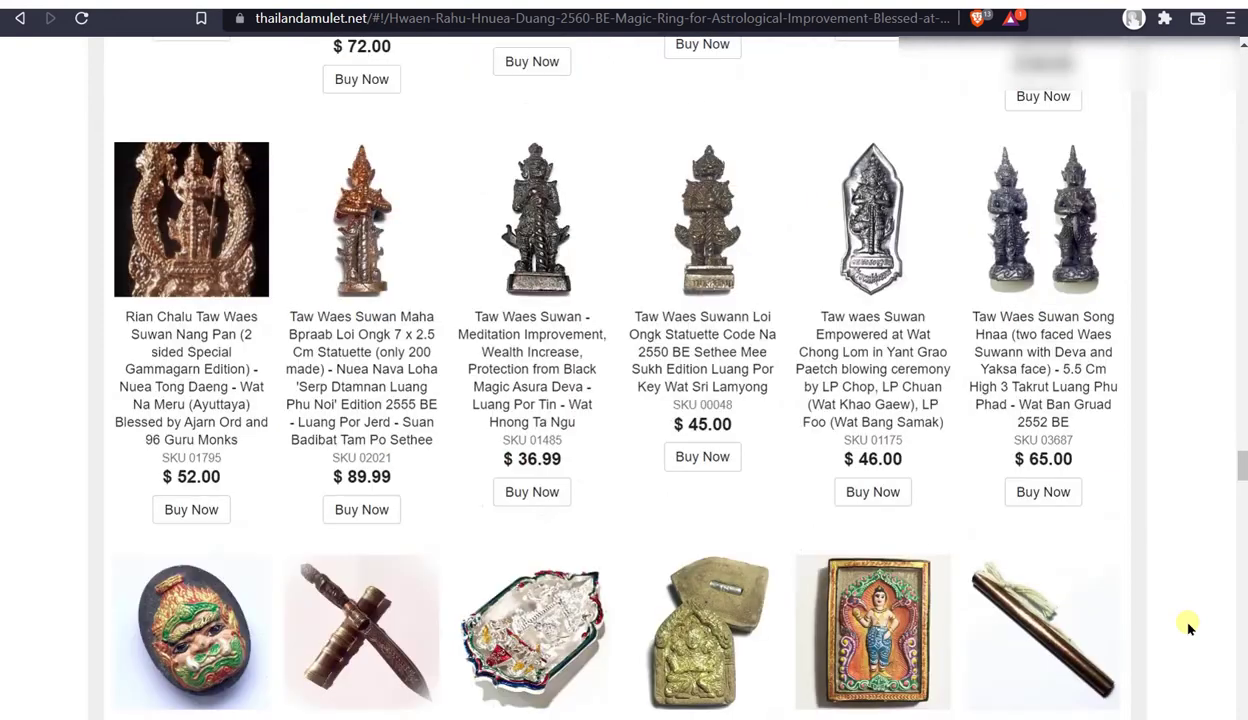
pyautogui.scroll(-2, 1189, 626)
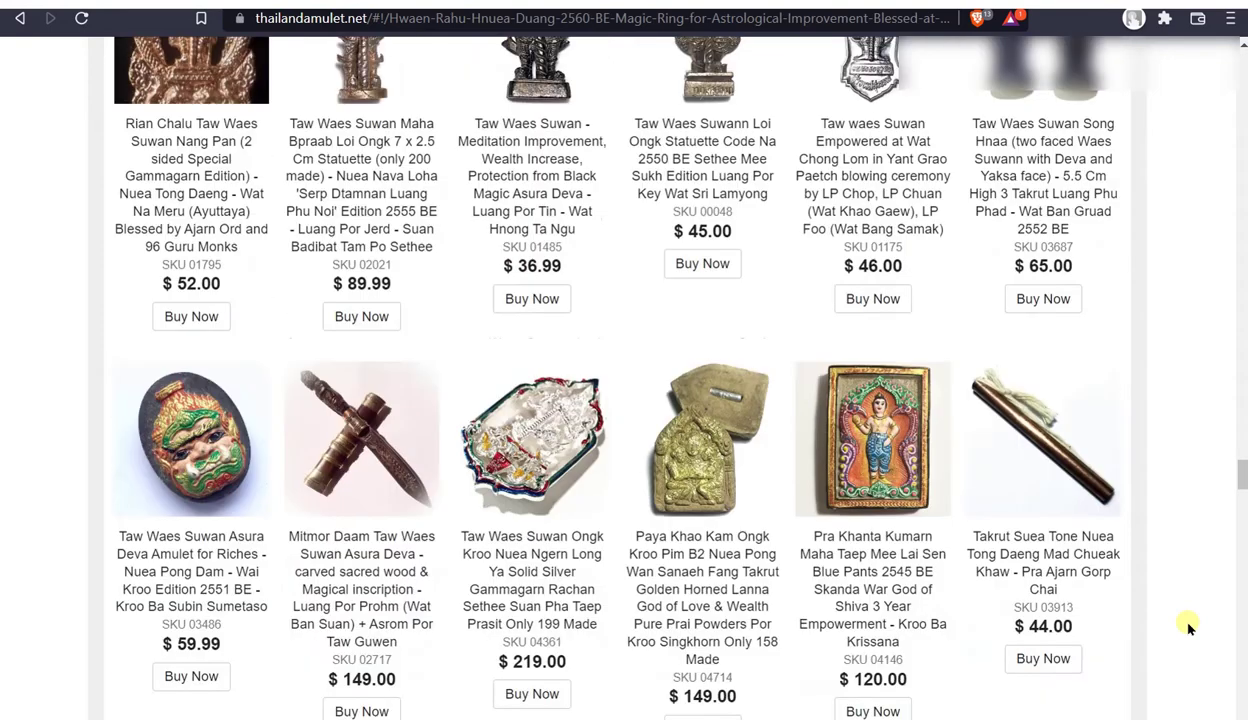
pyautogui.scroll(-2, 1189, 626)
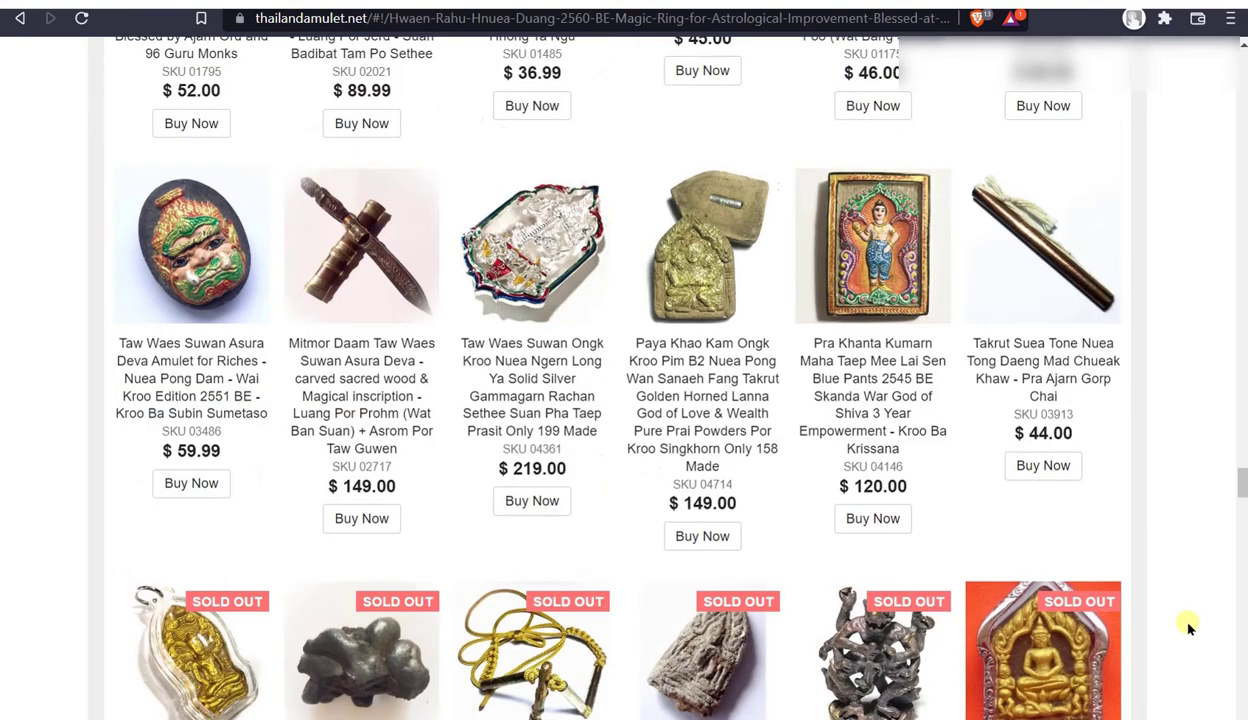
pyautogui.scroll(-2, 1189, 626)
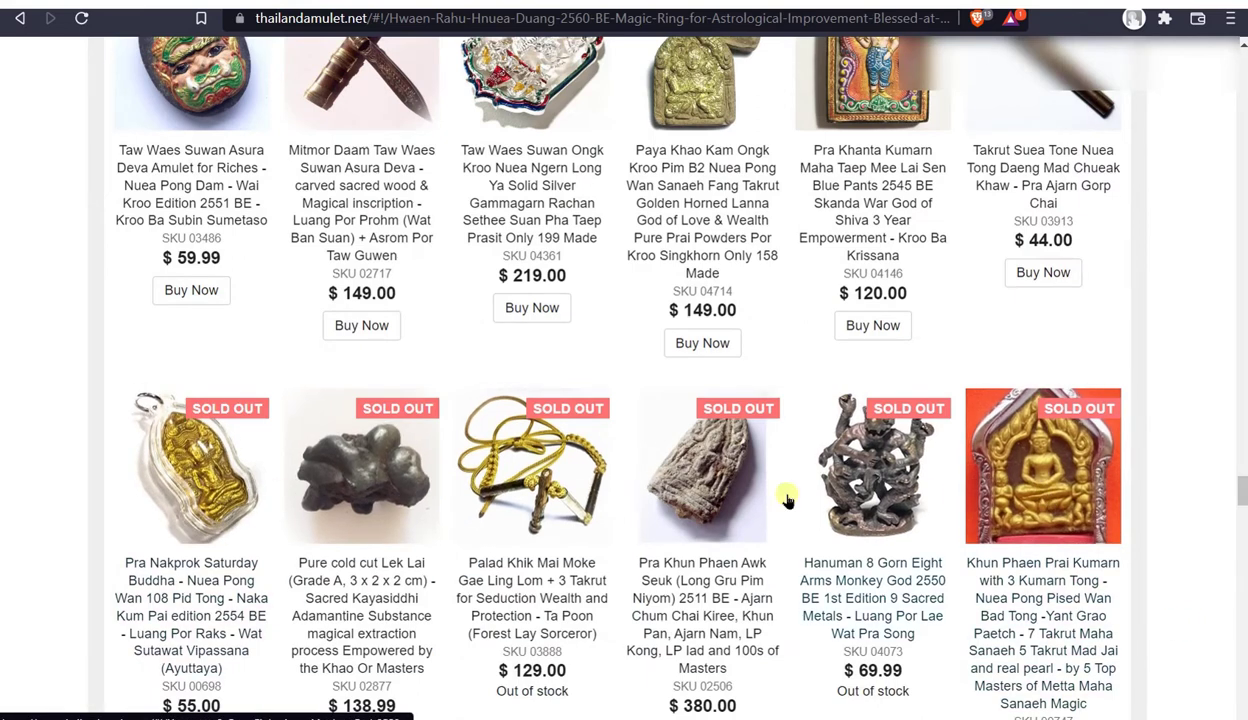
pyautogui.scroll(-2, 1027, 528)
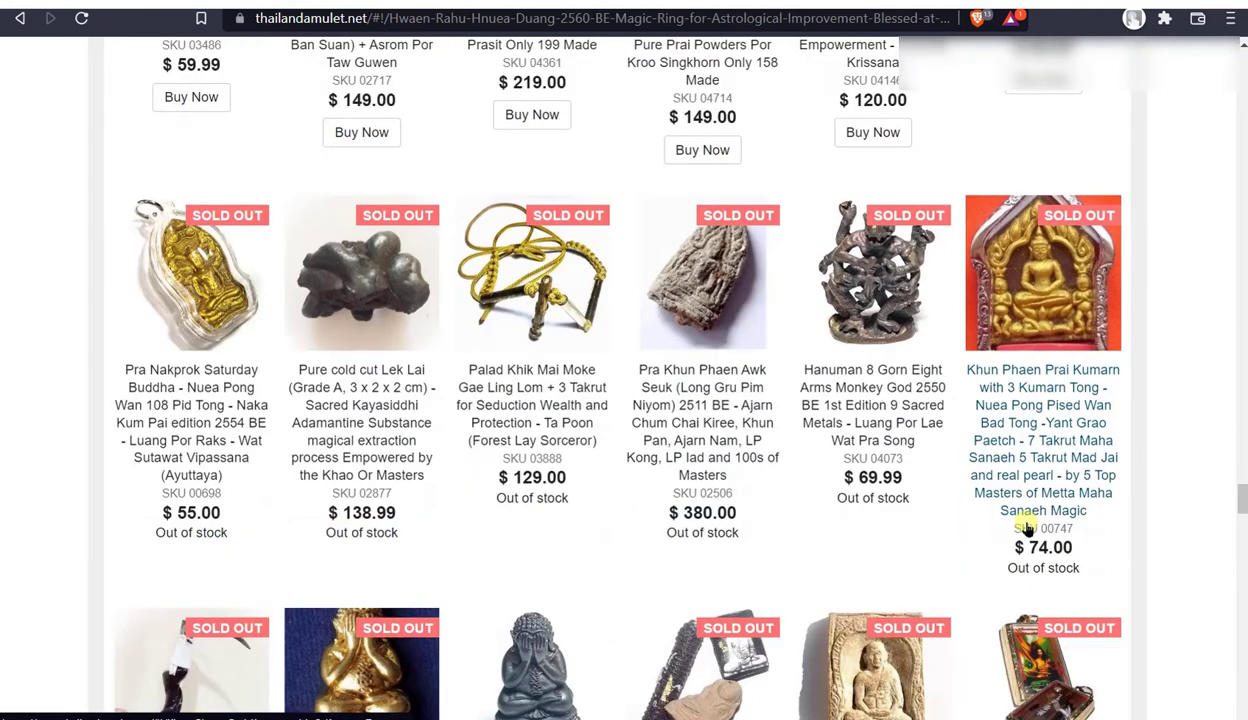
pyautogui.scroll(-2, 1027, 528)
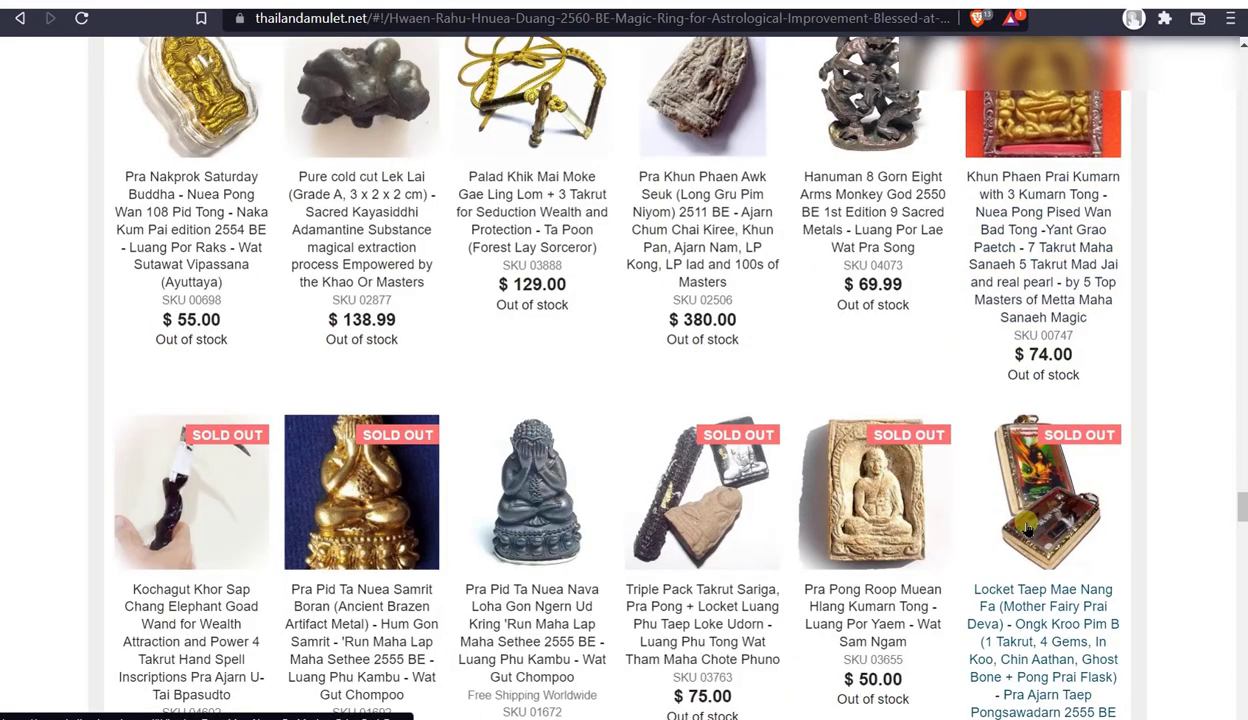
pyautogui.scroll(-2, 1030, 535)
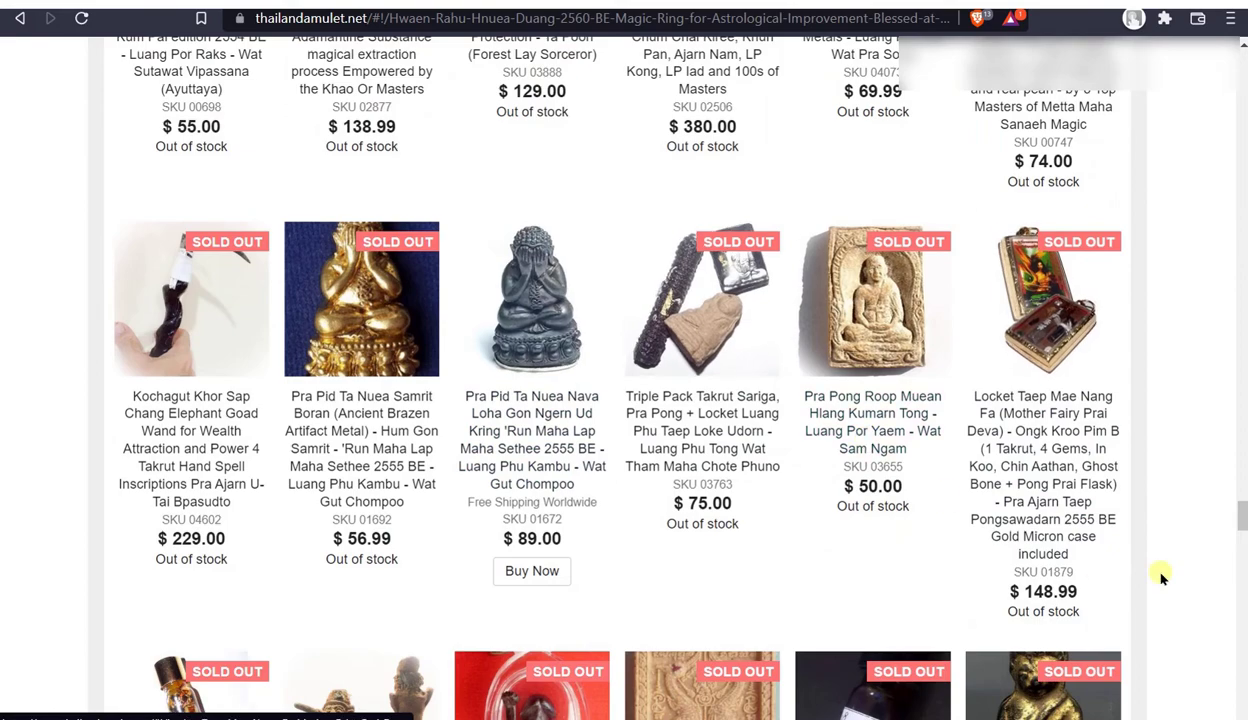
pyautogui.scroll(-2, 1170, 545)
pyautogui.scroll(-2, 1172, 540)
pyautogui.scroll(-2, 1170, 540)
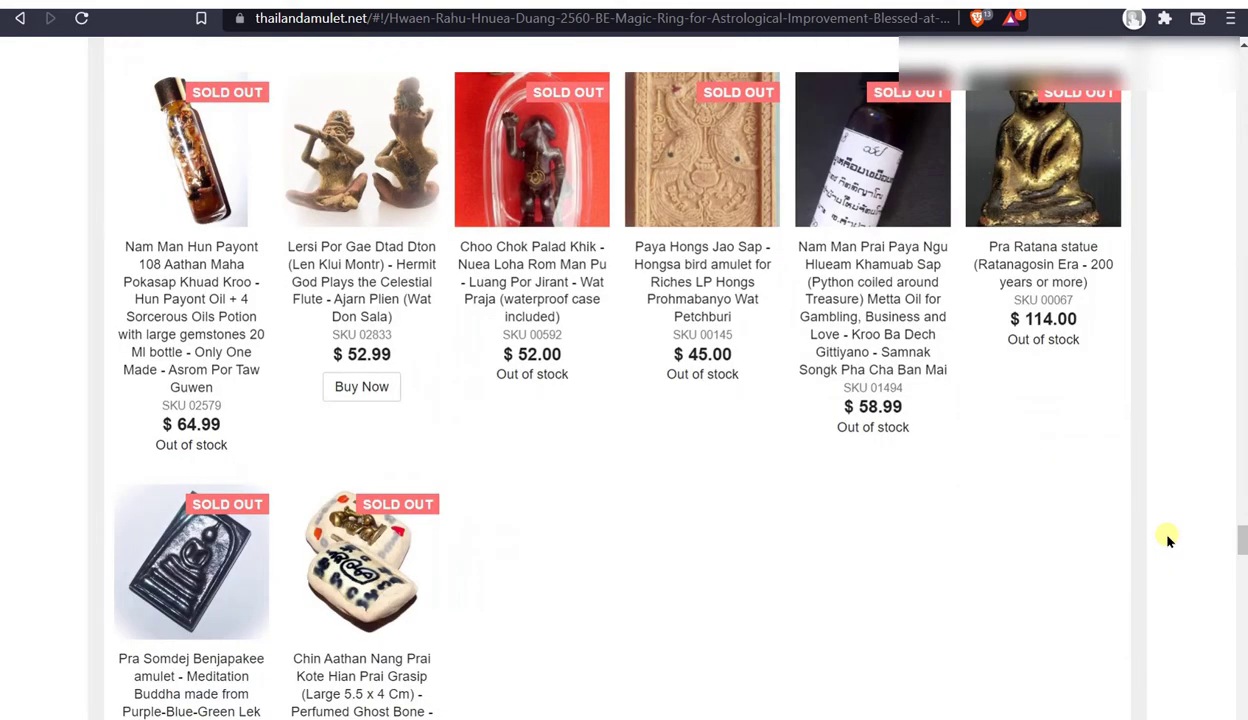
pyautogui.scroll(10, 1120, 555)
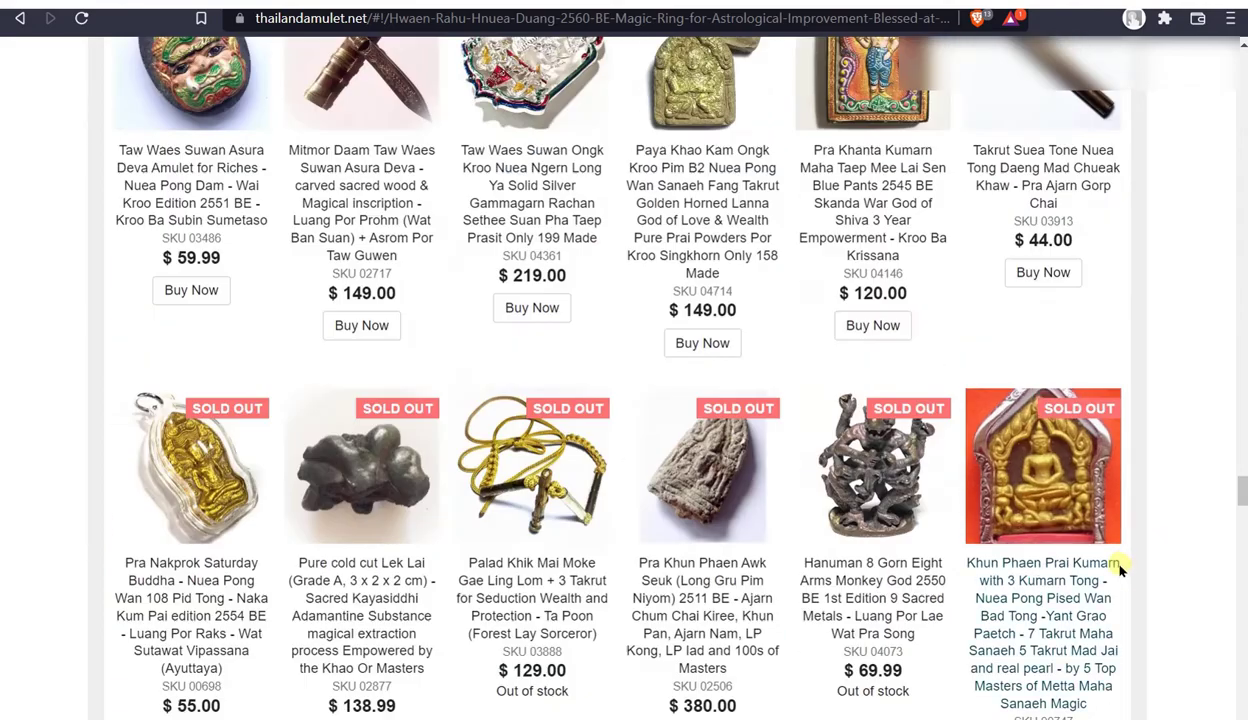
# - Examine the recommended products on the ring's storefront page from the first row of "You May Also Like" down to the sold-out items
pyautogui.scroll(12, 1072, 560)
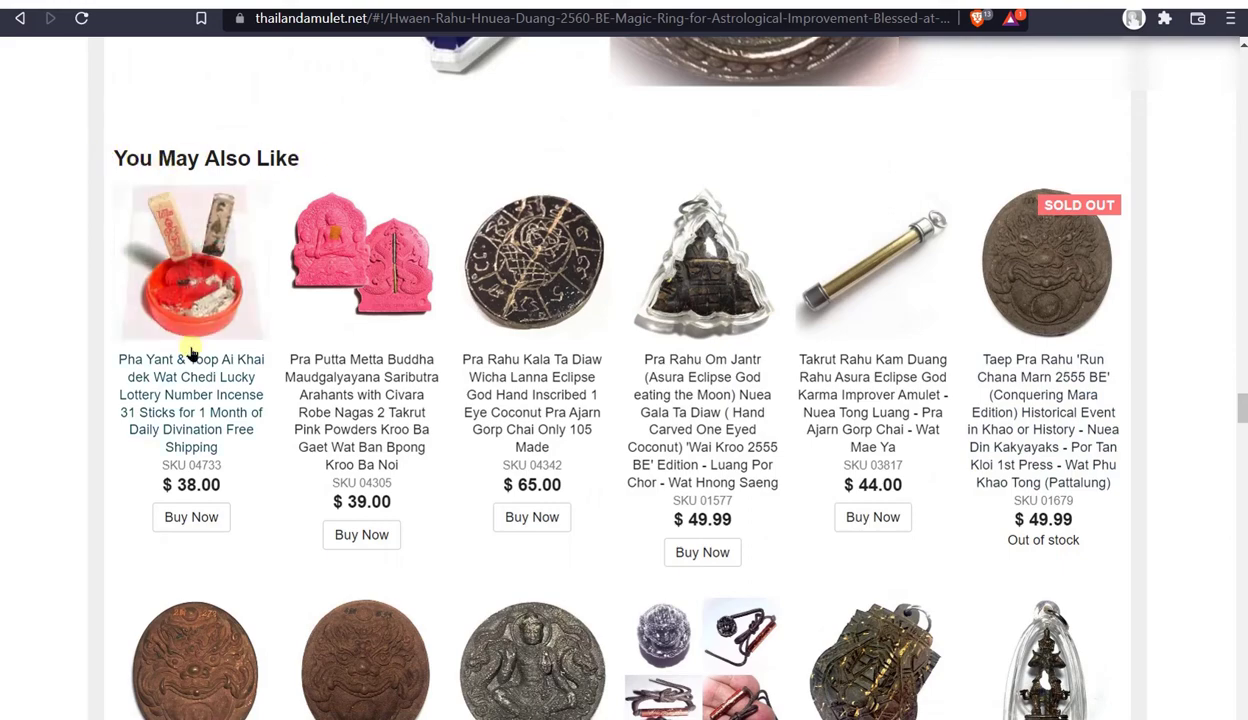
pyautogui.scroll(-10, 1120, 500)
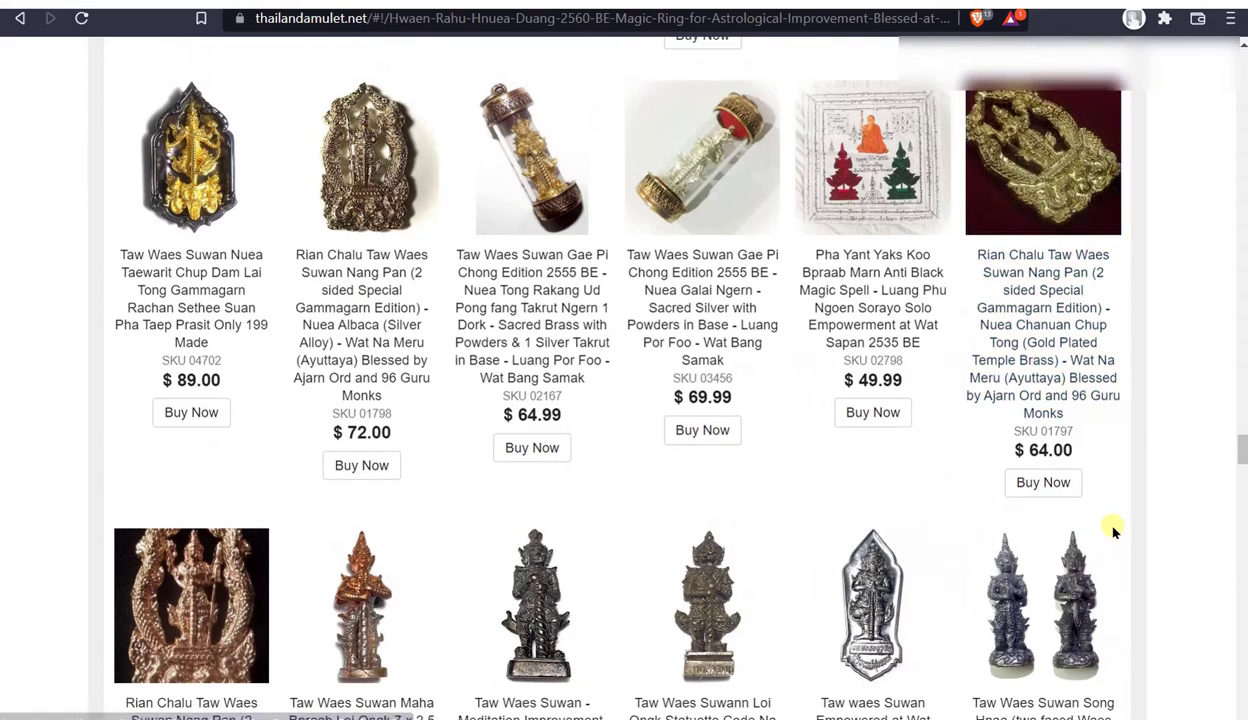
pyautogui.scroll(-2, 1113, 533)
pyautogui.scroll(-5, 1113, 533)
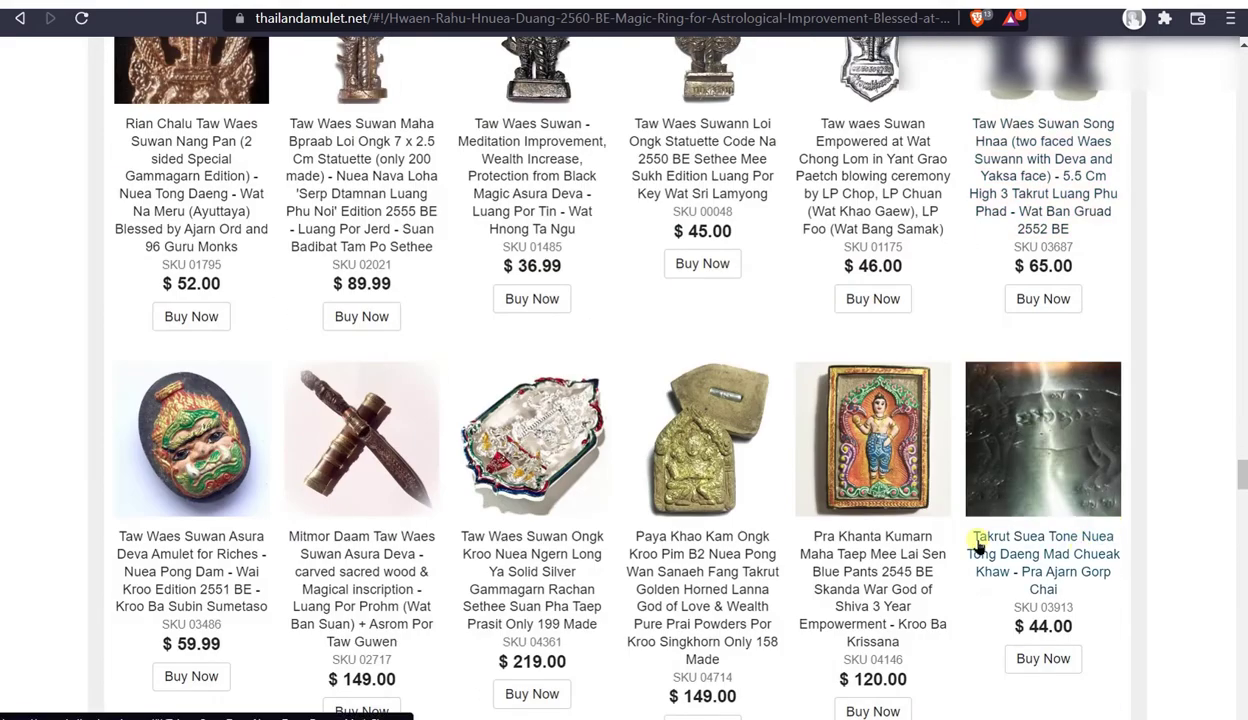
pyautogui.scroll(-2, 977, 540)
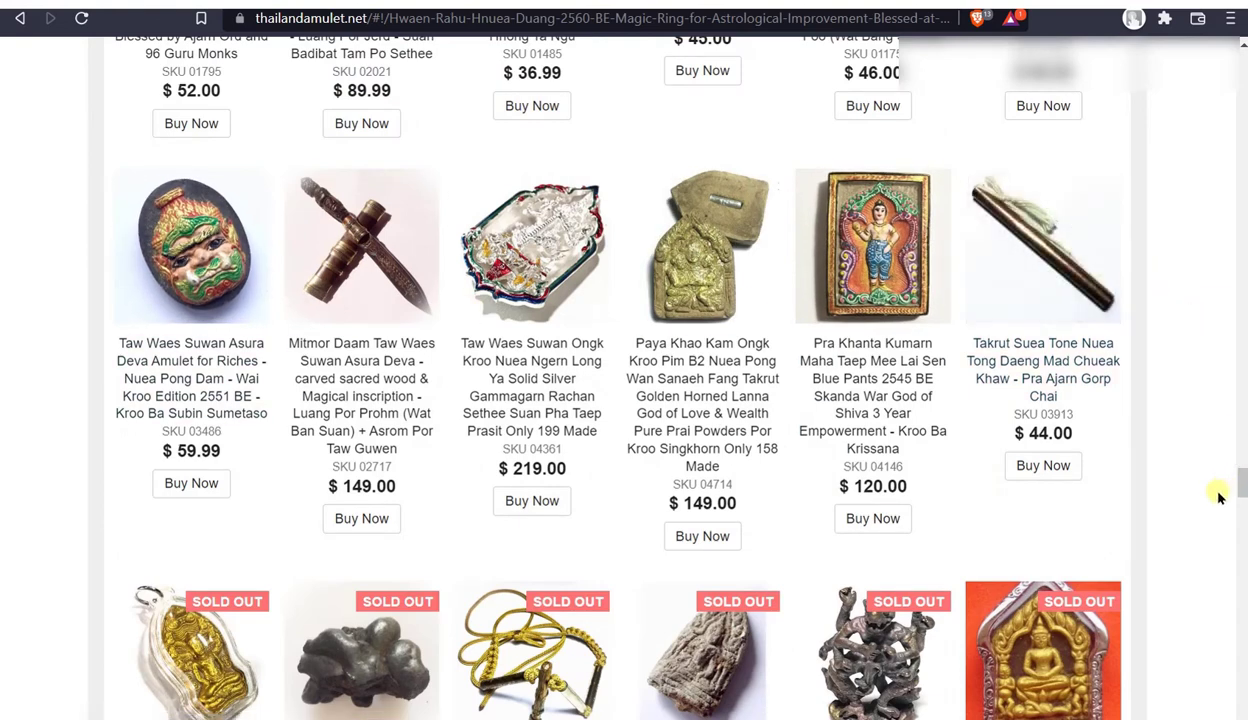
pyautogui.scroll(-4, 1218, 497)
pyautogui.scroll(-2, 1218, 497)
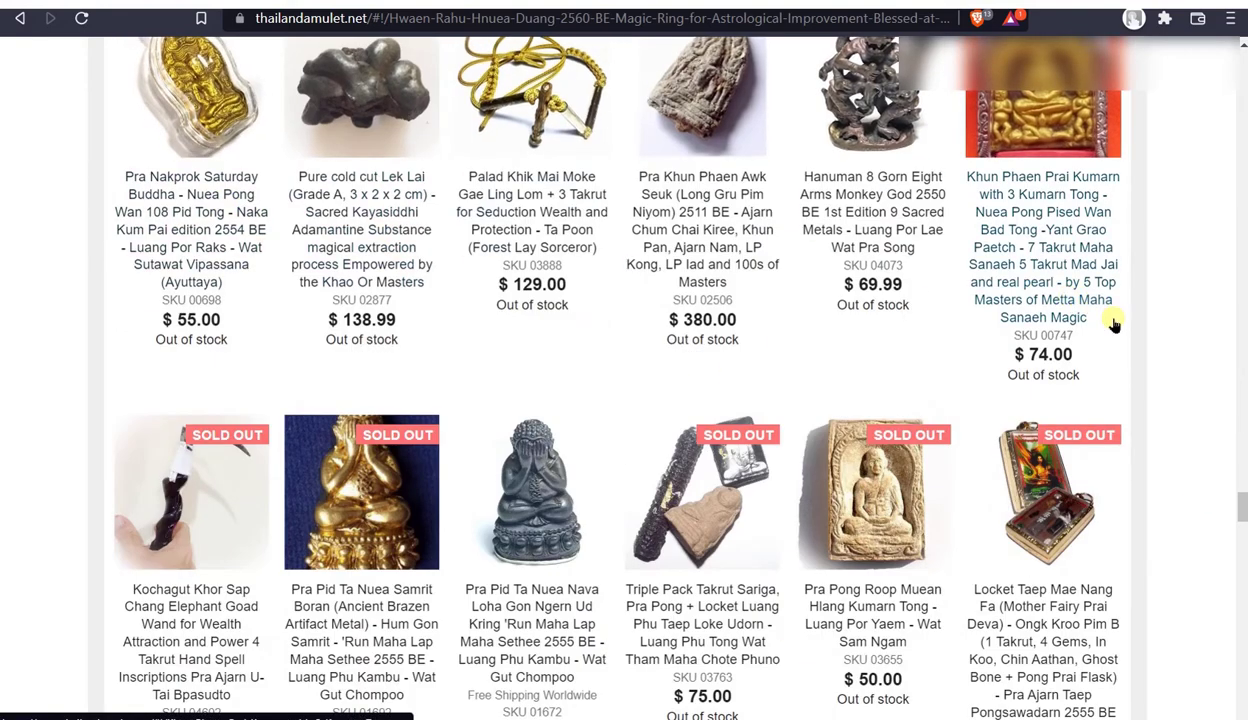
pyautogui.scroll(-2, 1000, 500)
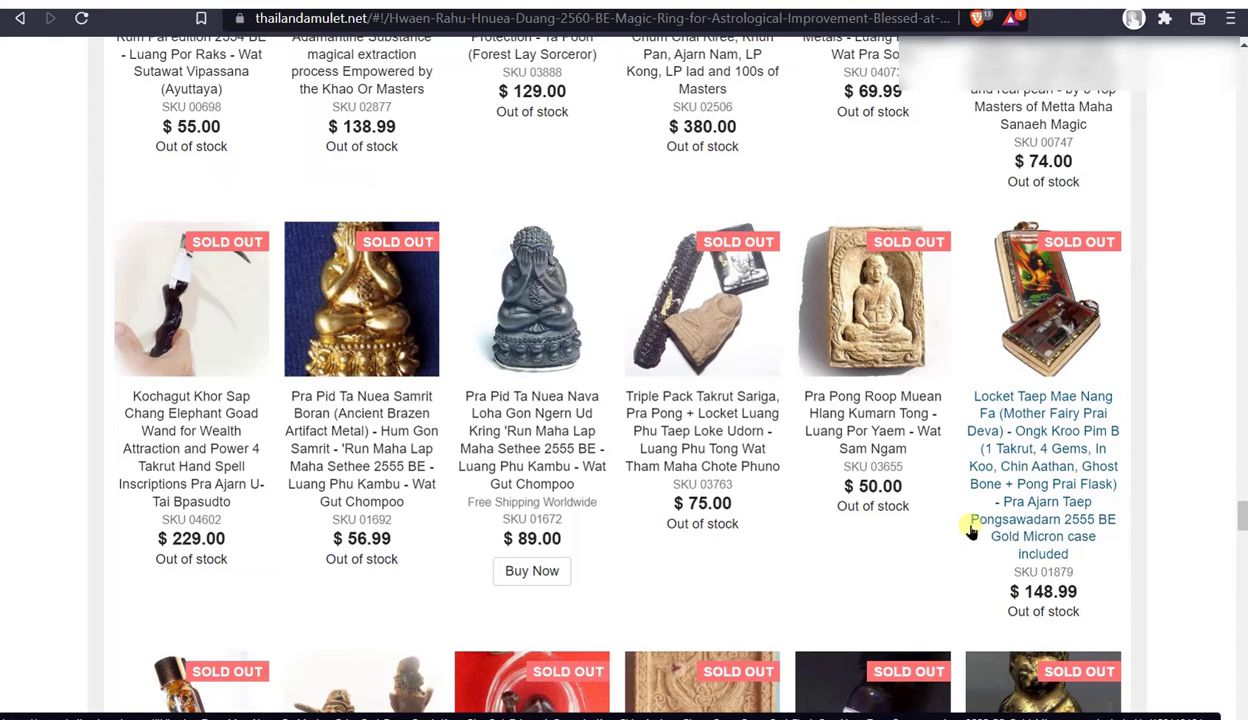
# - Highlight the "You May Also Like" heading and compare the available recommendations with the sold-out products further down the list
pyautogui.scroll(20, 970, 532)
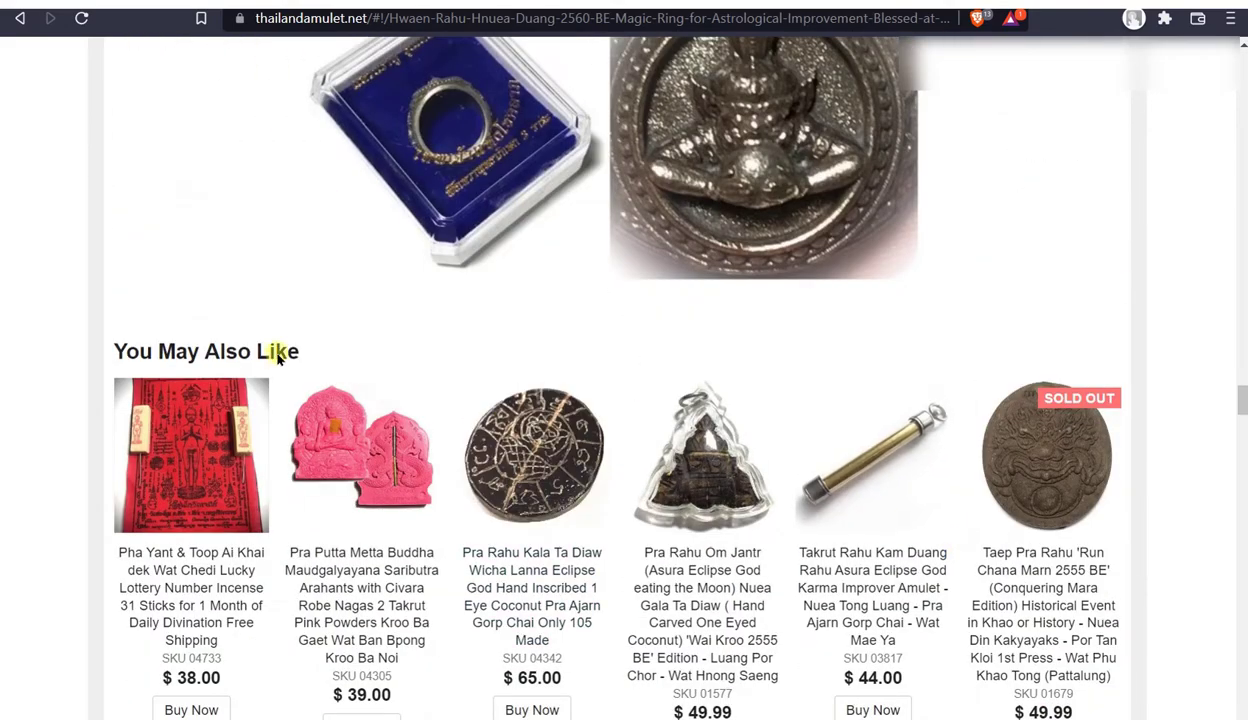
pyautogui.moveTo(307, 351); pyautogui.dragTo(84, 351)
pyautogui.click(84, 351)
pyautogui.scroll(-4, 1200, 574)
pyautogui.scroll(-2, 1198, 575)
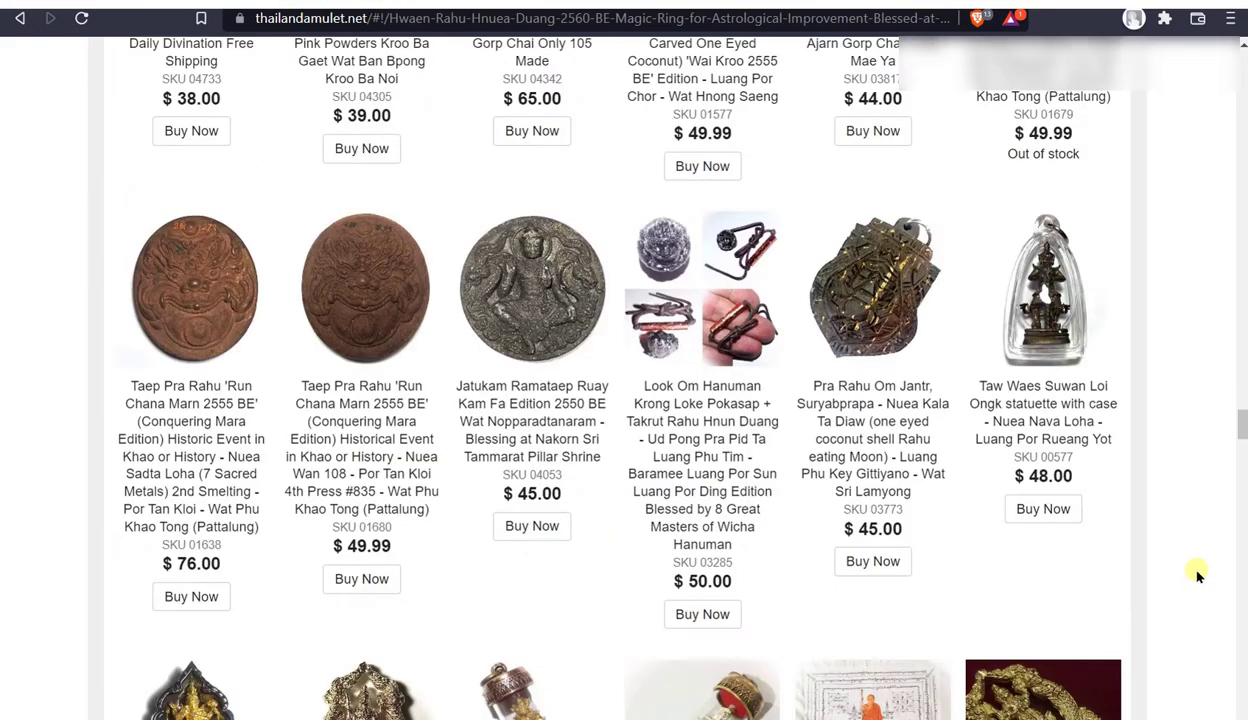
pyautogui.scroll(-17, 1198, 575)
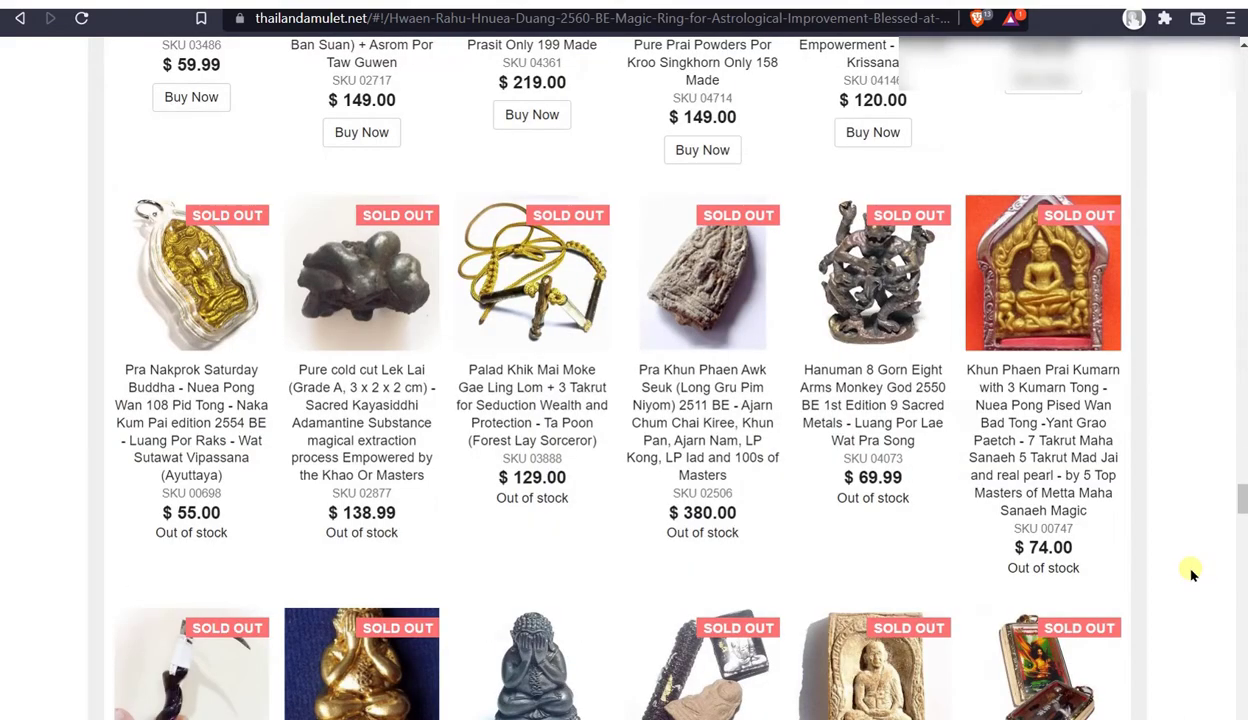
pyautogui.scroll(-2, 1192, 573)
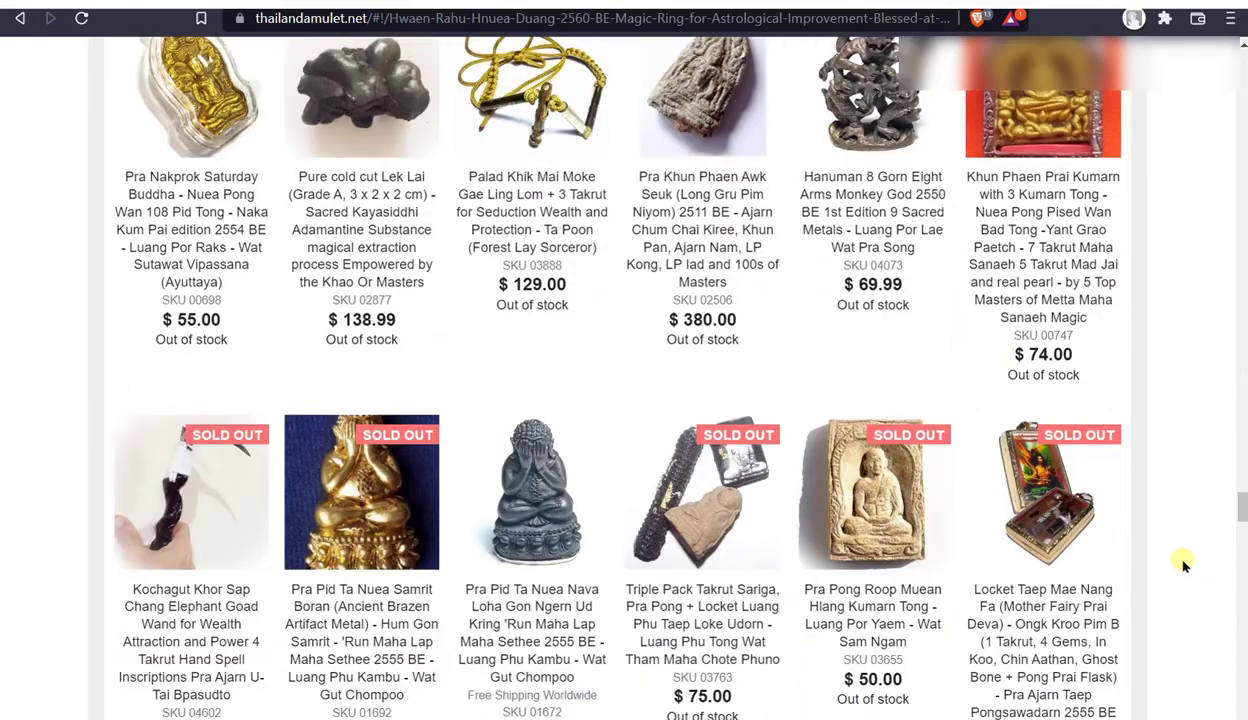
pyautogui.scroll(2, 1183, 566)
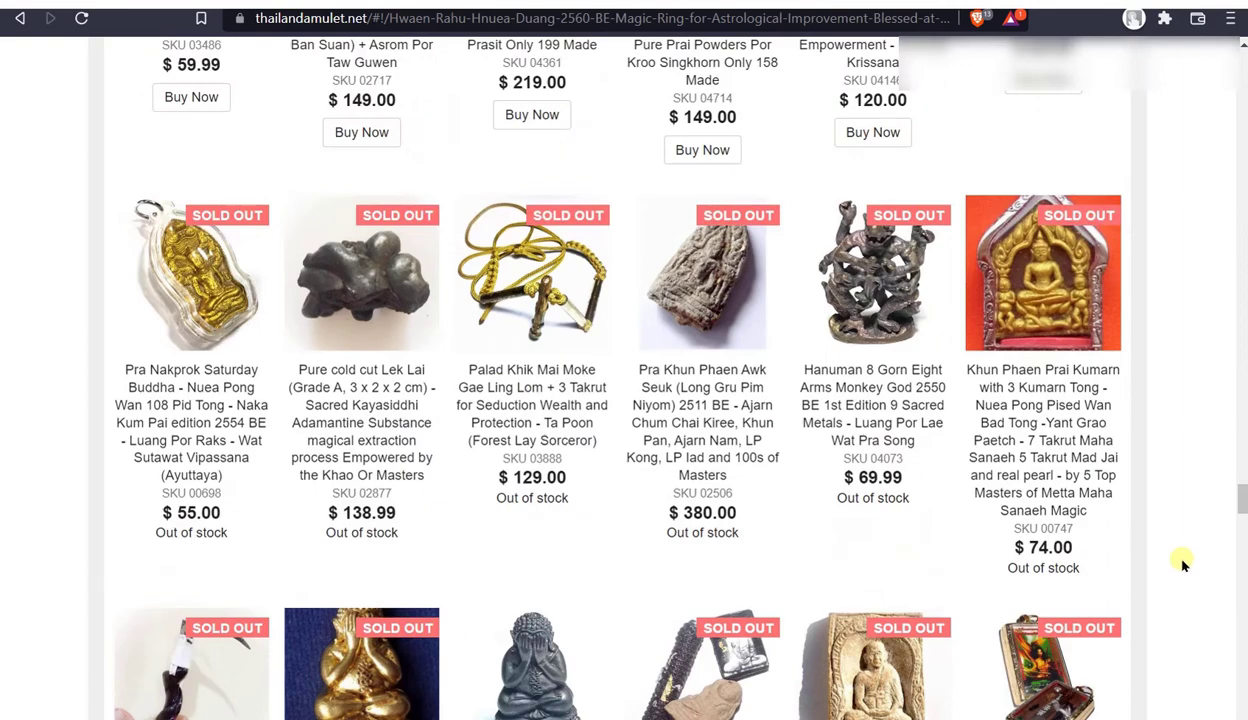
pyautogui.scroll(8, 1183, 566)
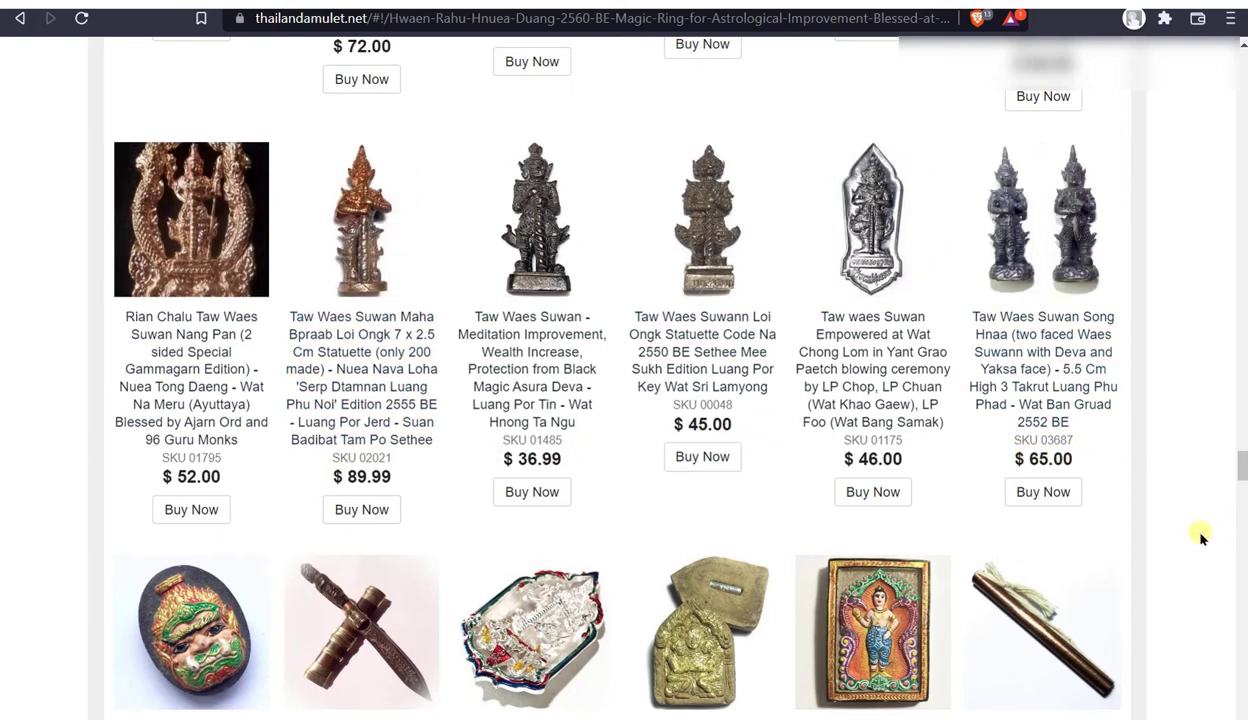
# - Check the ring's related products in Ecwid and find the SKU of the Pra Pid Ta Nuea Nava Loha amulet on the storefront page
pyautogui.hotkey('ctrl', 'Tab')
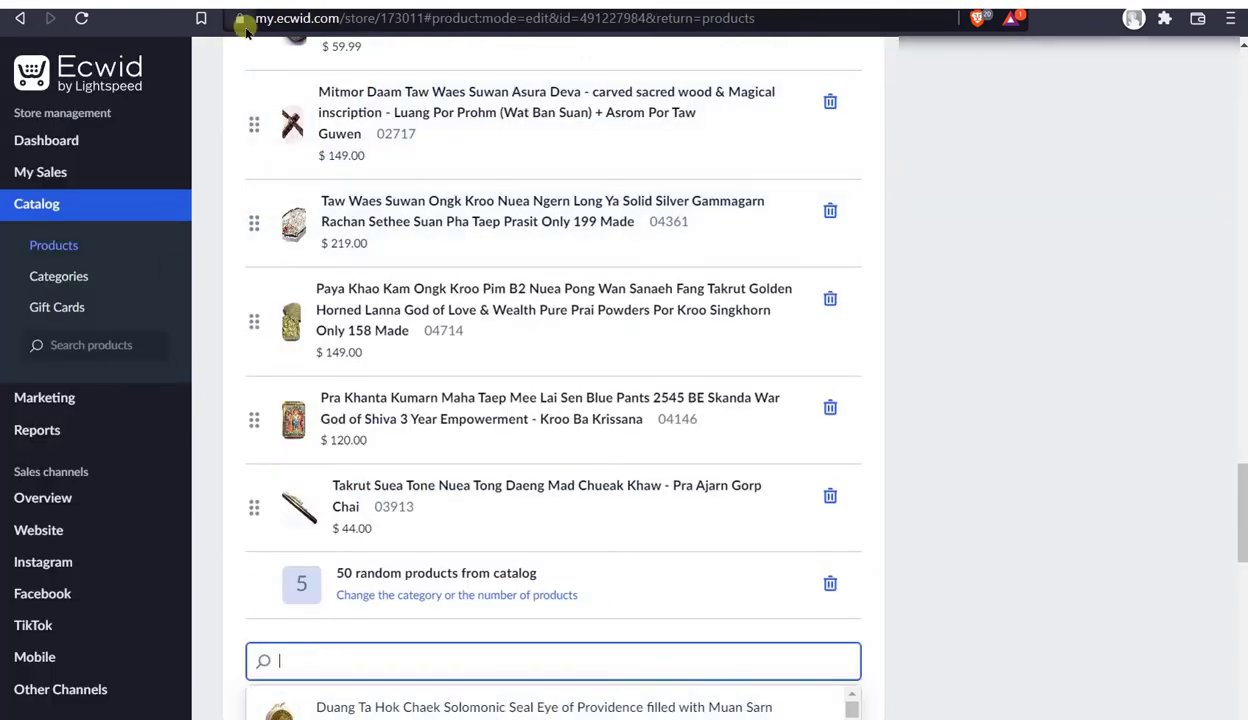
pyautogui.hotkey('ctrl', 'Tab')
pyautogui.scroll(-5, 732, 398)
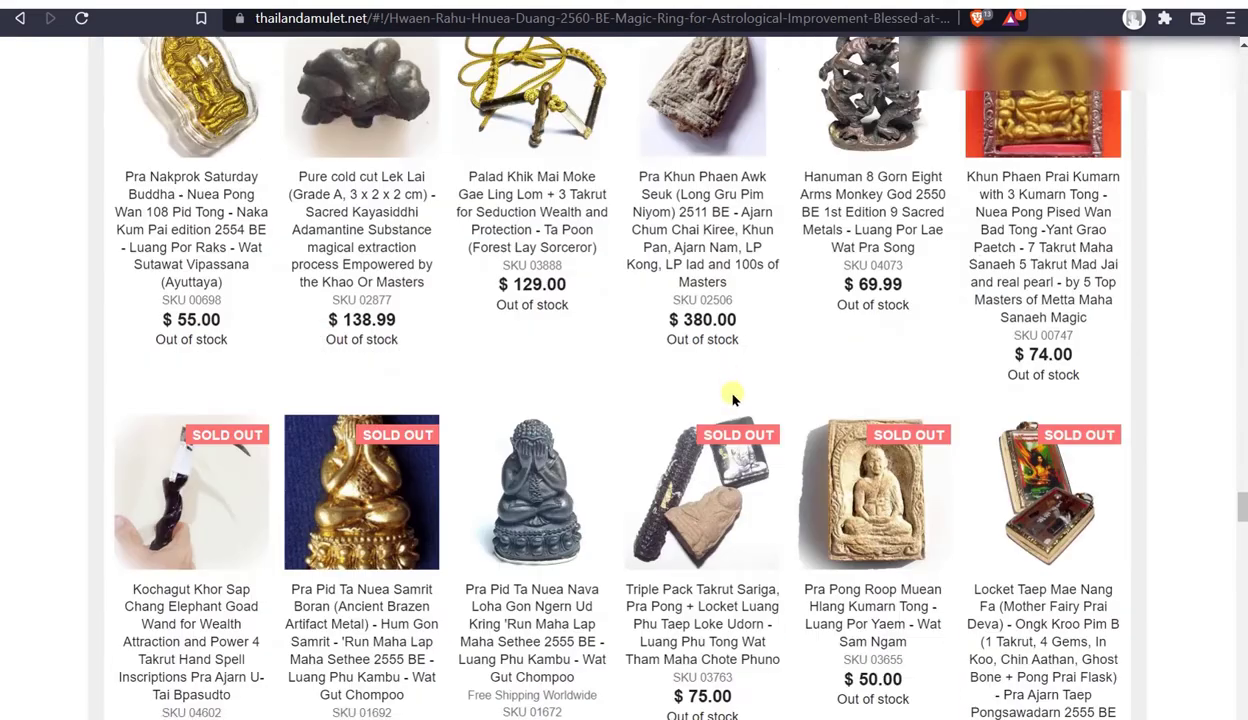
pyautogui.scroll(-2, 732, 398)
pyautogui.scroll(2, 732, 398)
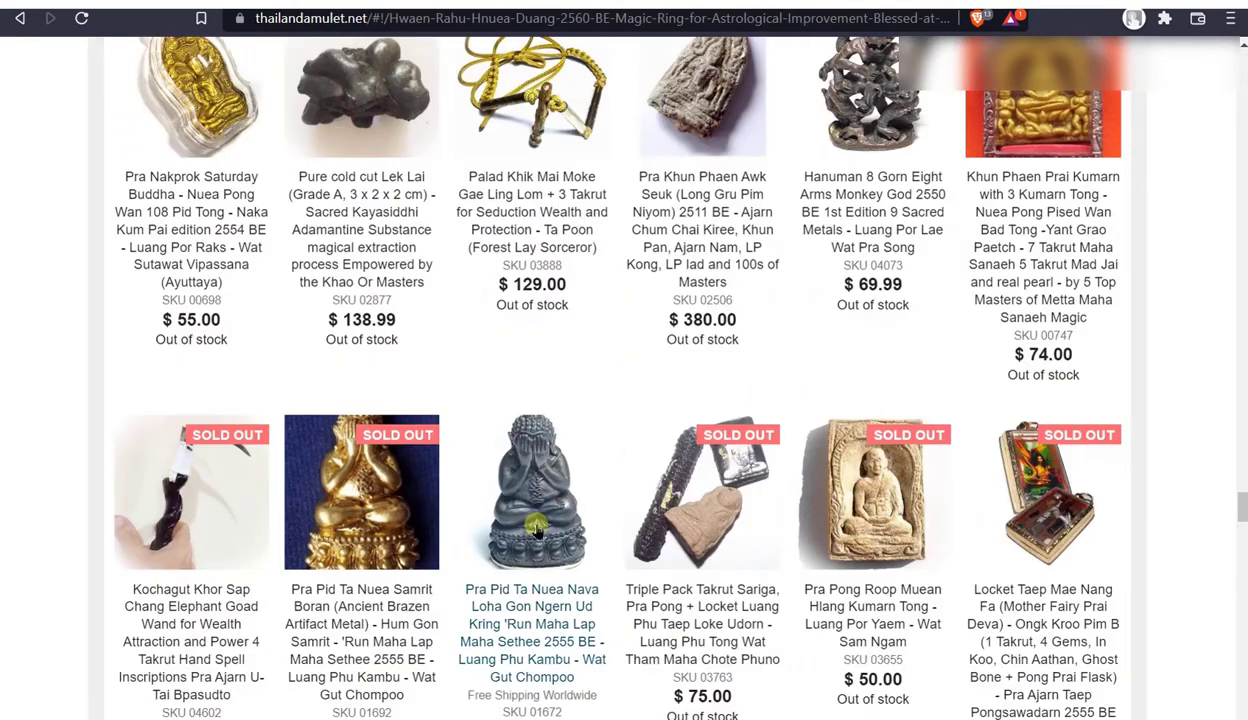
pyautogui.scroll(-2, 535, 530)
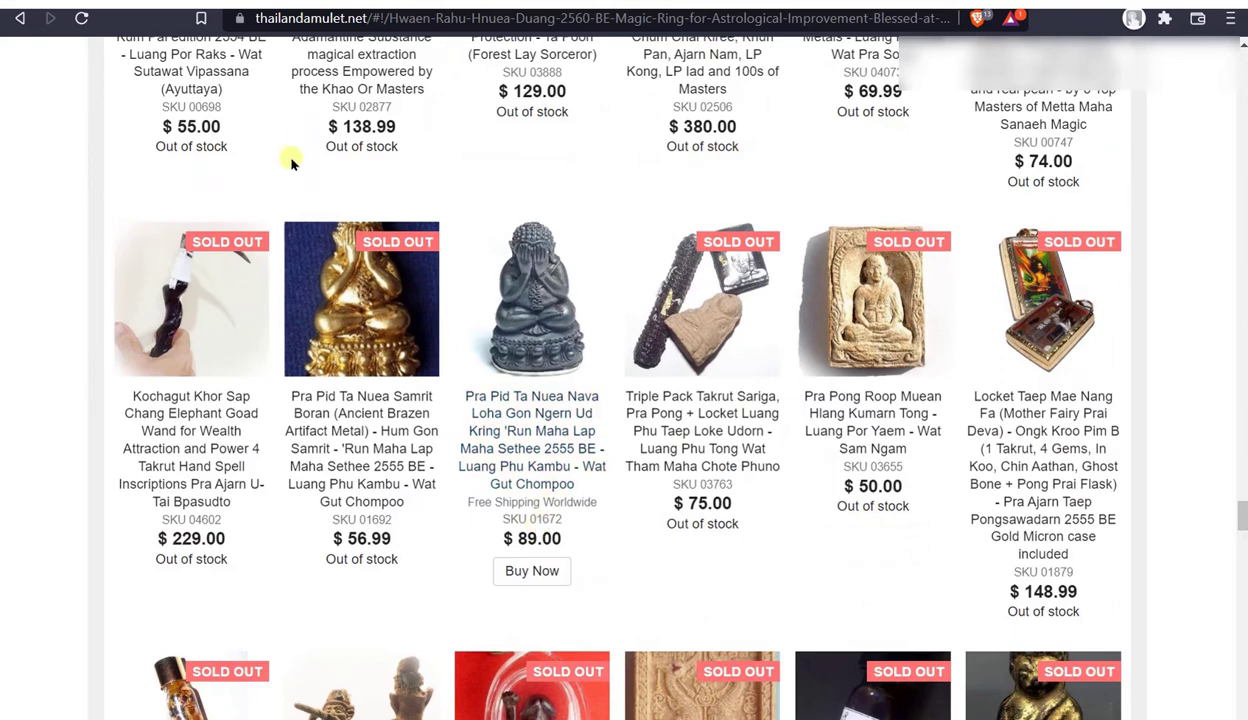
# - In Ecwid, search the catalog for SKU 01672 and add the Pra Pid Ta Nuea Nava Loha amulet to the ring's related products
pyautogui.hotkey('ctrl', 'Tab')
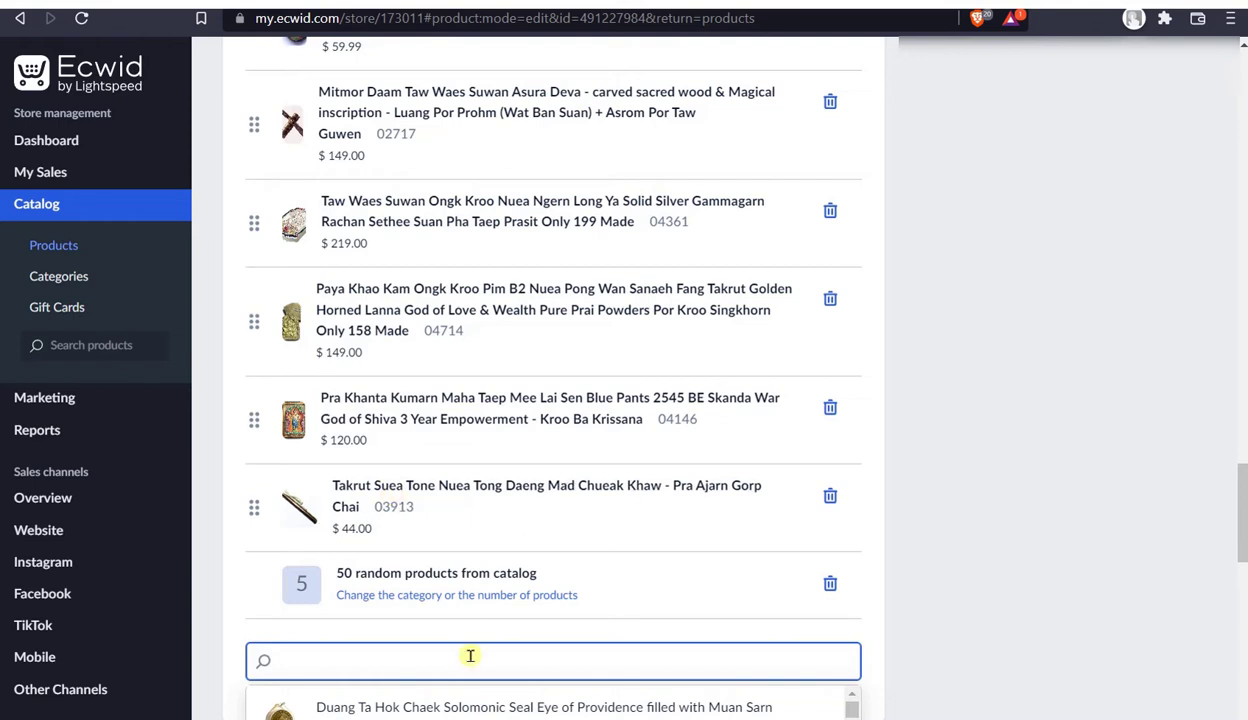
pyautogui.write('01672')
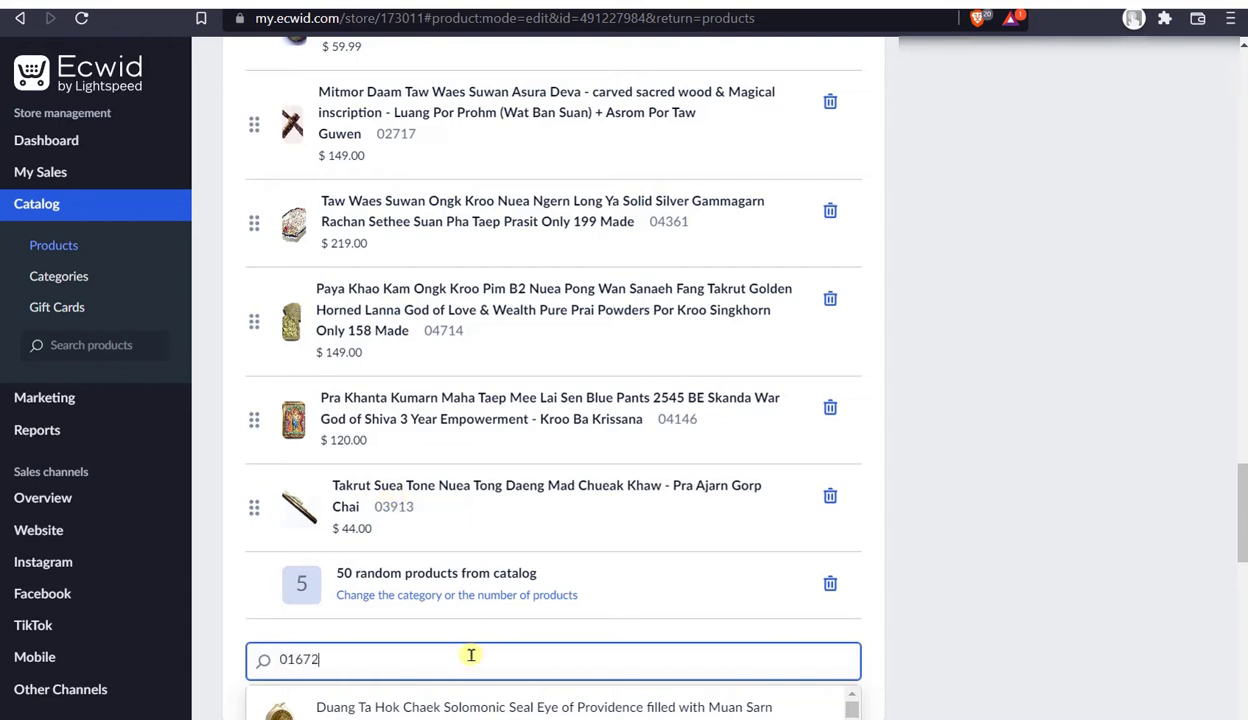
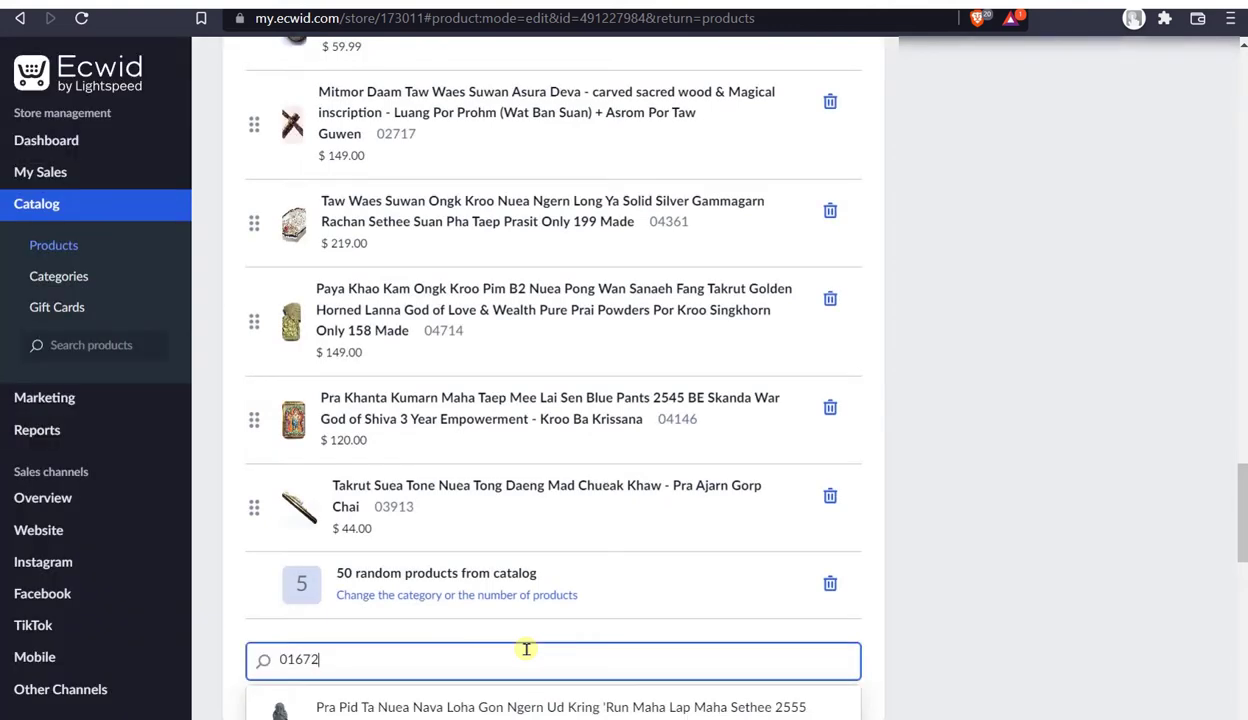
pyautogui.scroll(-4, 913, 597)
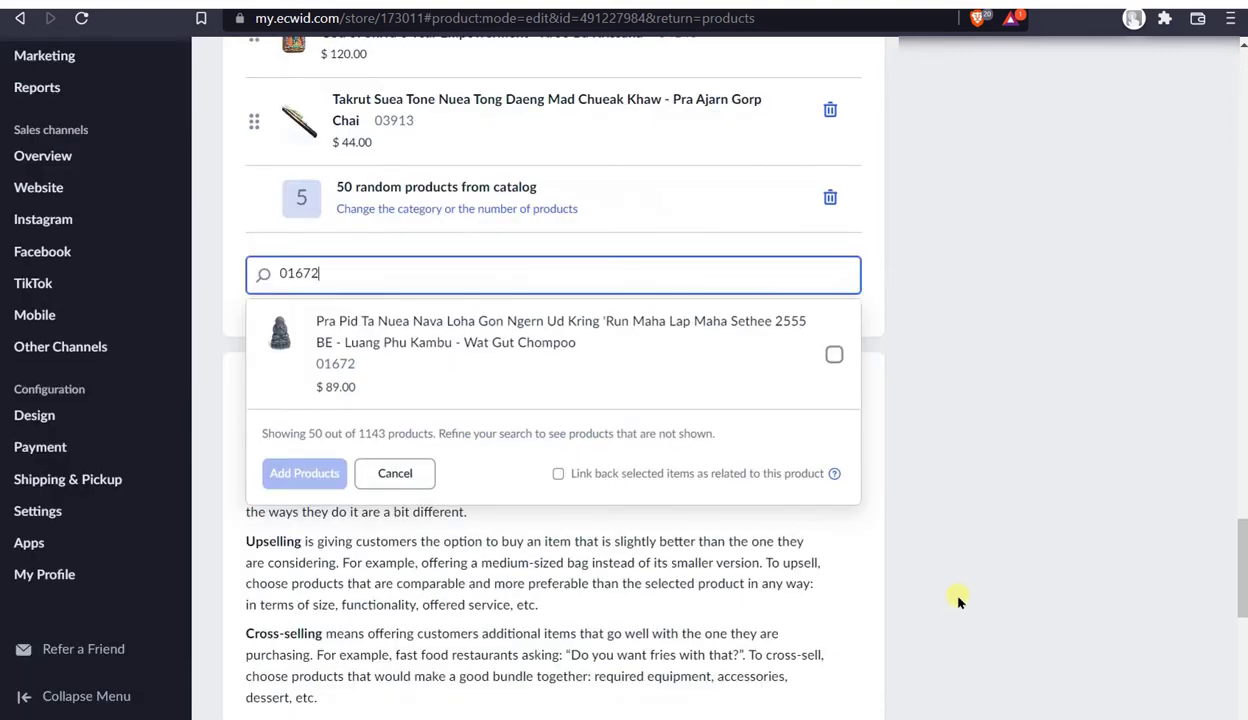
pyautogui.click(834, 355)
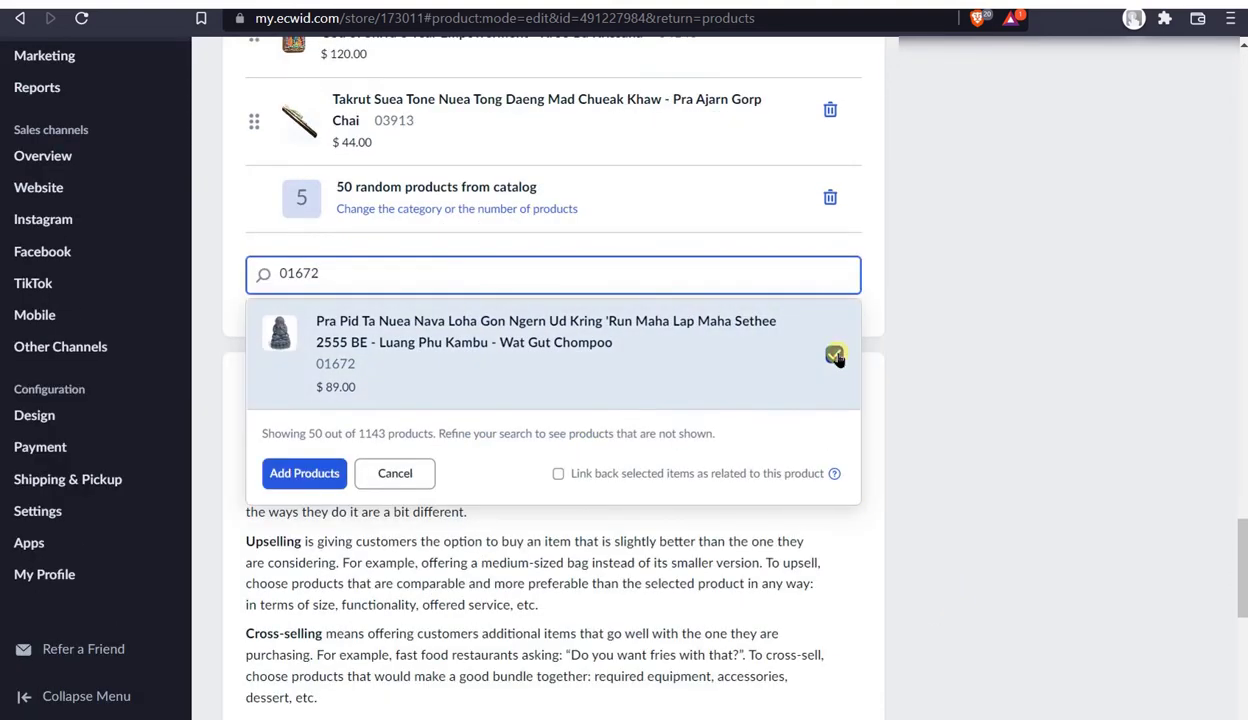
pyautogui.click(280, 473)
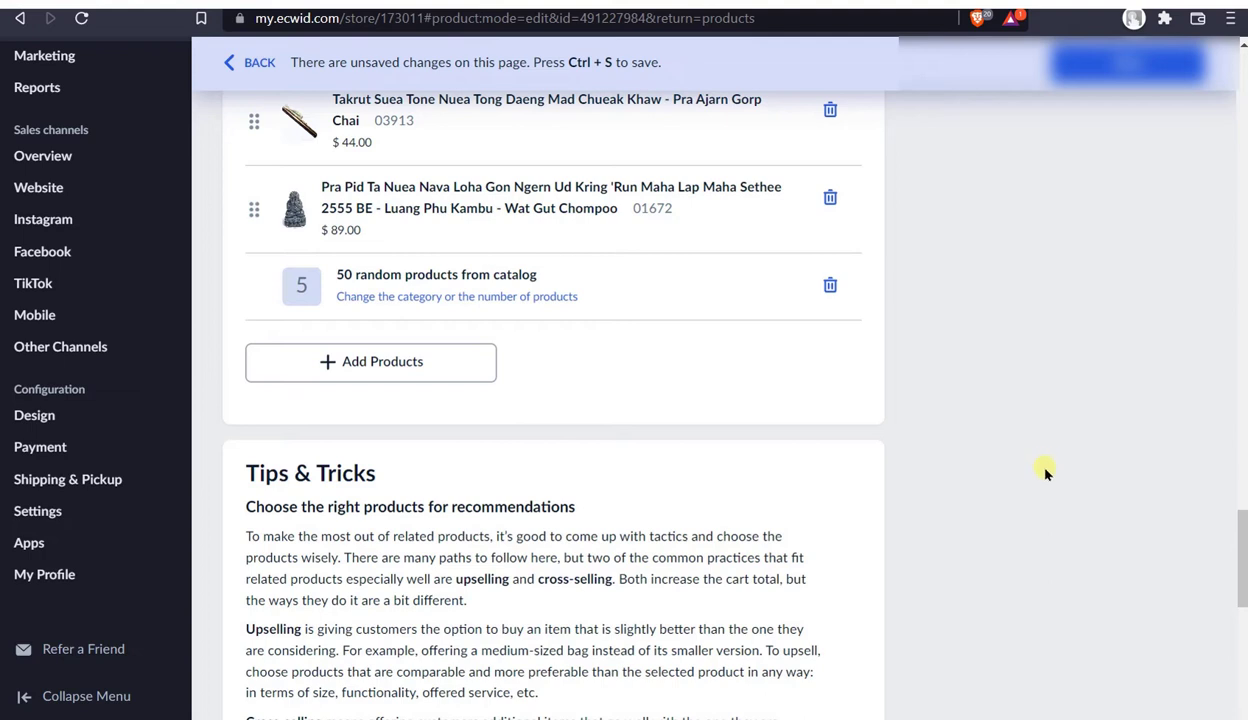
# - Remove the "50 random products from catalog" entry from the related products, save the product, and review the remaining list
pyautogui.click(829, 284)
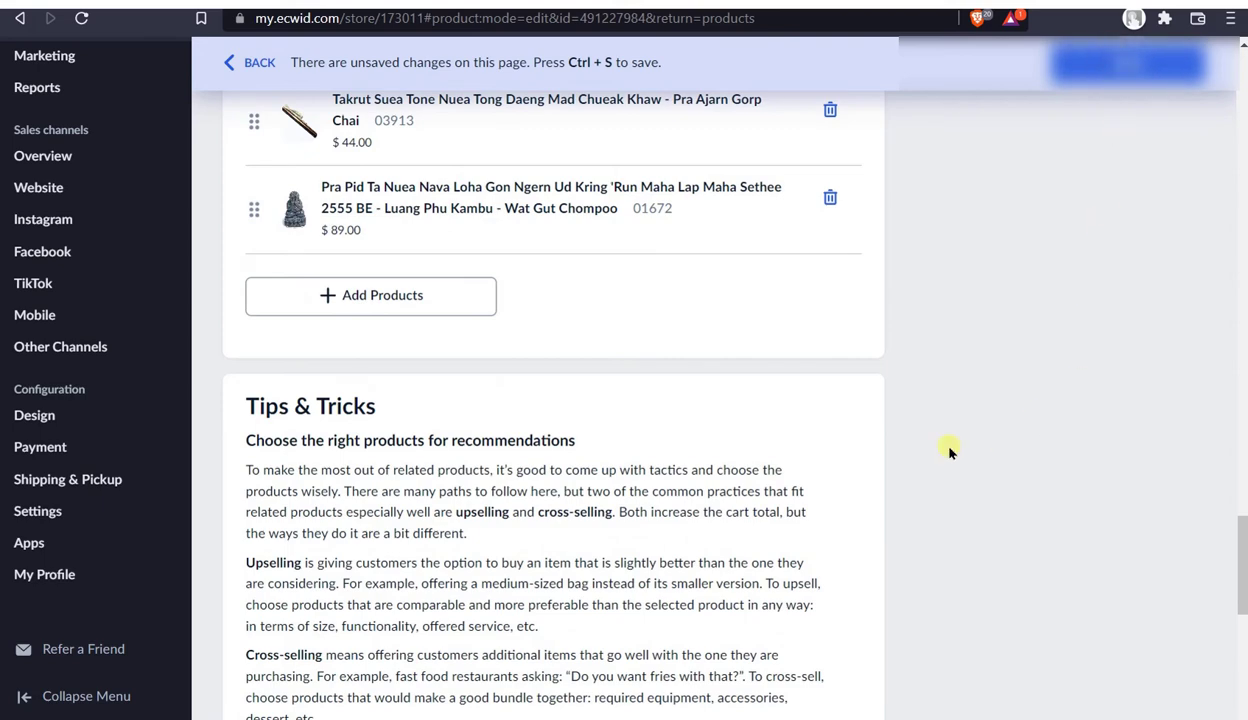
pyautogui.hotkey('ctrl', 's')
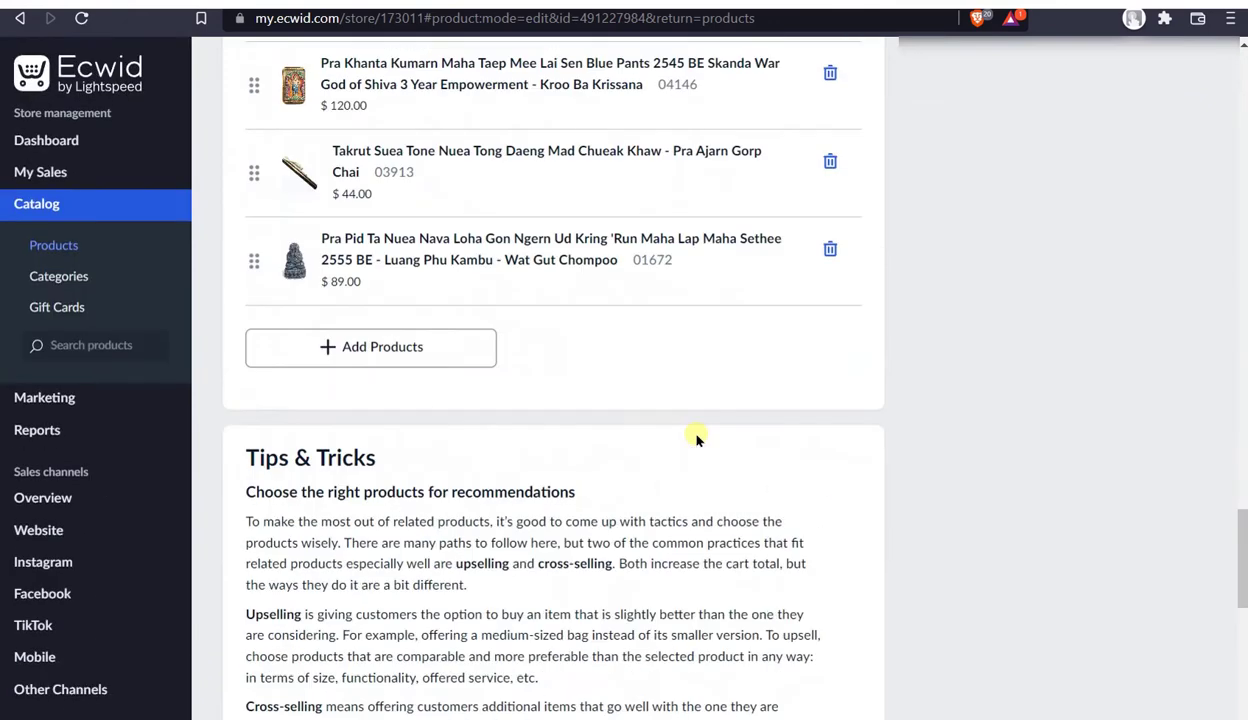
pyautogui.scroll(4, 600, 450)
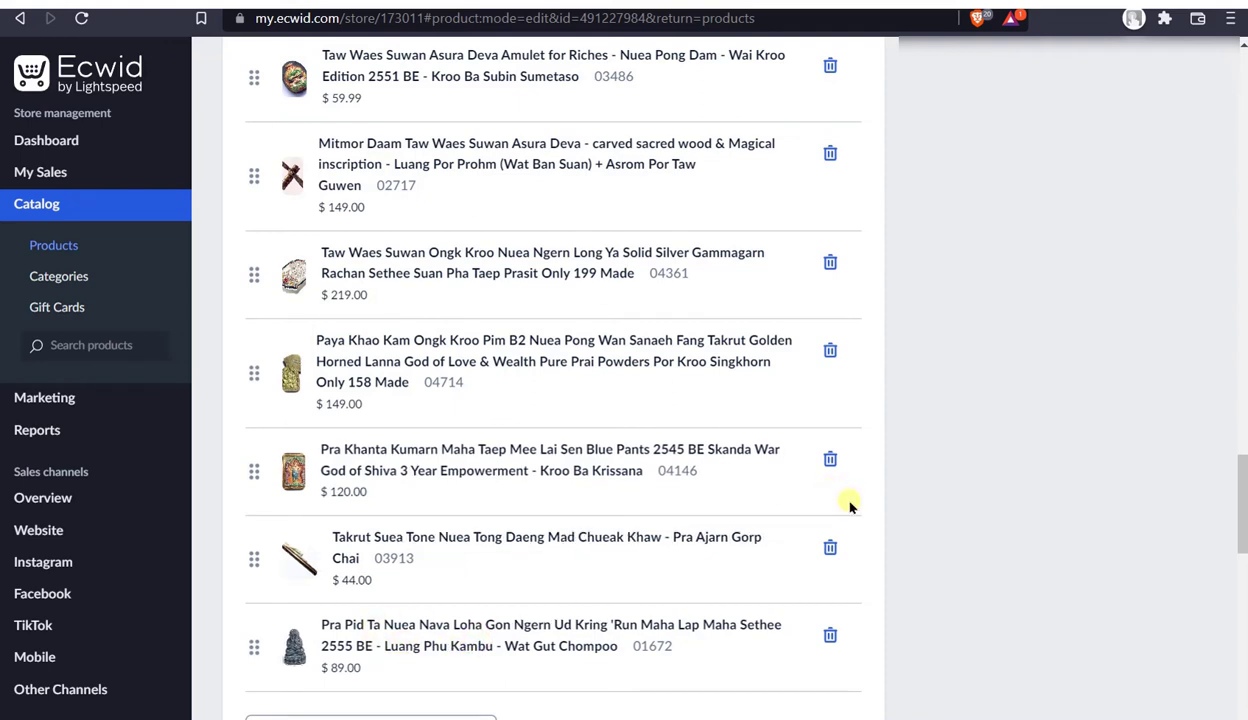
pyautogui.scroll(-4, 995, 557)
pyautogui.scroll(4, 995, 557)
pyautogui.scroll(-3, 995, 558)
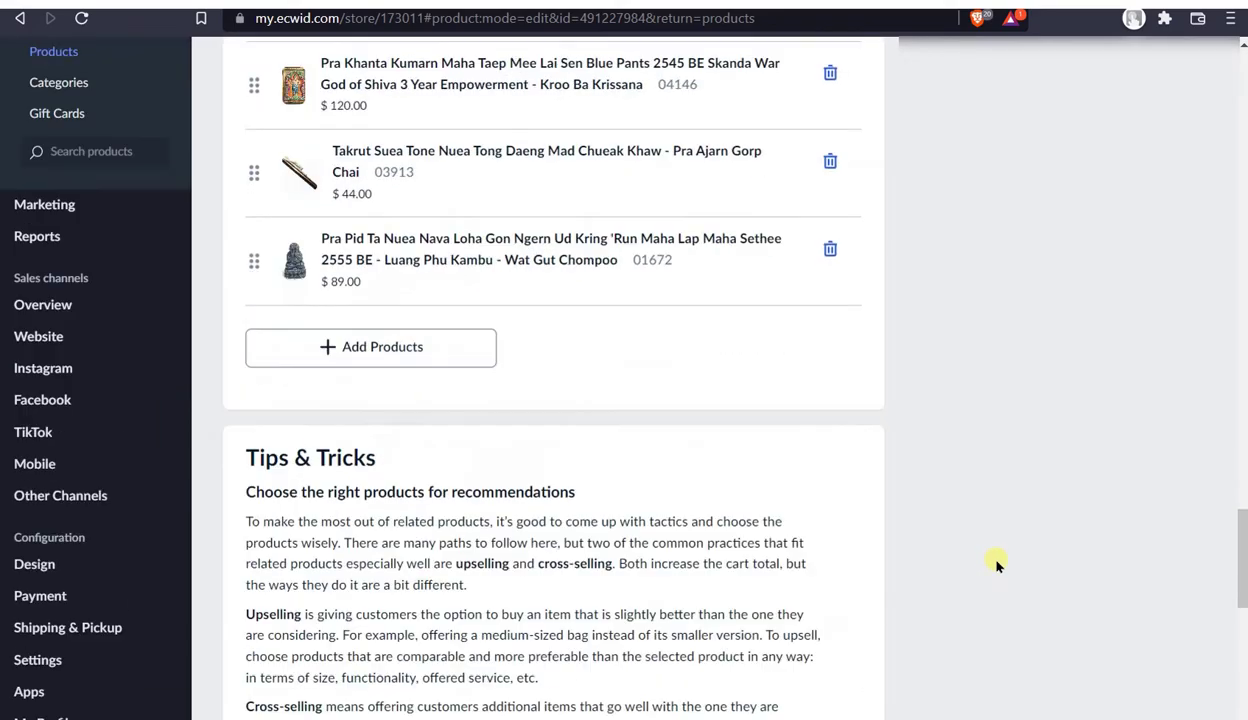
pyautogui.scroll(10, 990, 575)
pyautogui.scroll(-6, 987, 590)
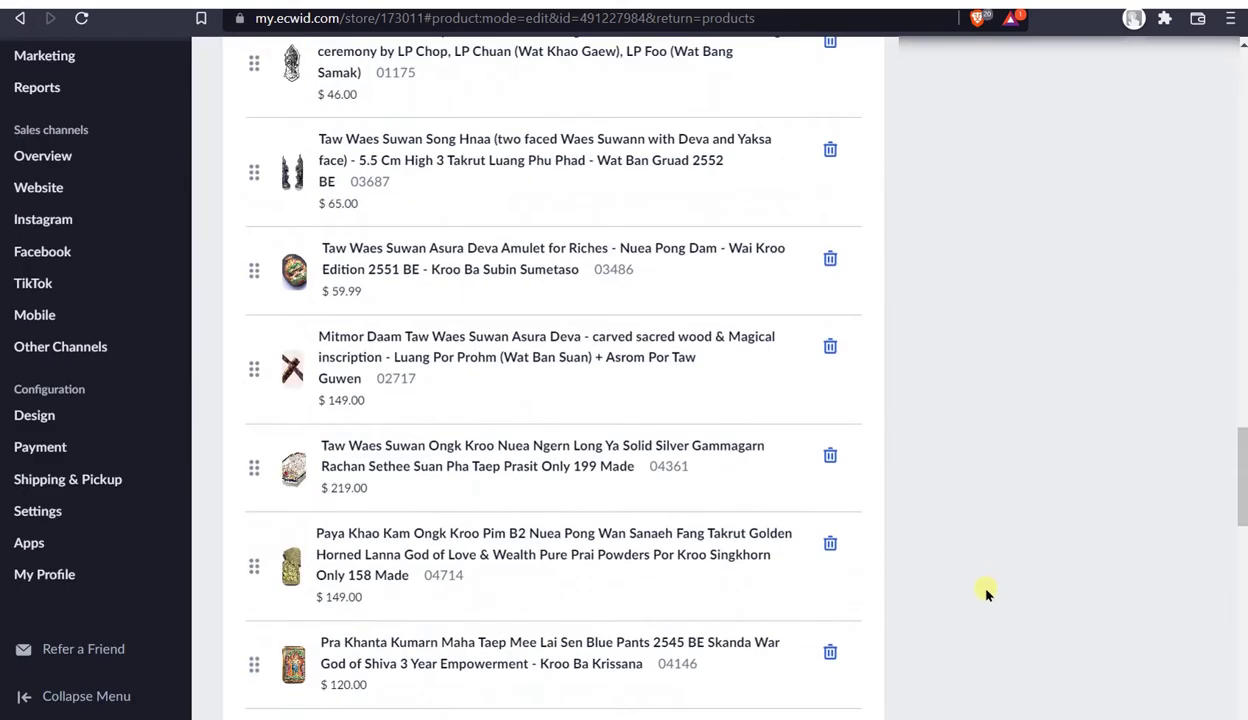
# - Switch back to the ring's storefront page and review its recommendations, from the sold-out rows up to the first rows of "You May Also Like"
pyautogui.click(344, 2)
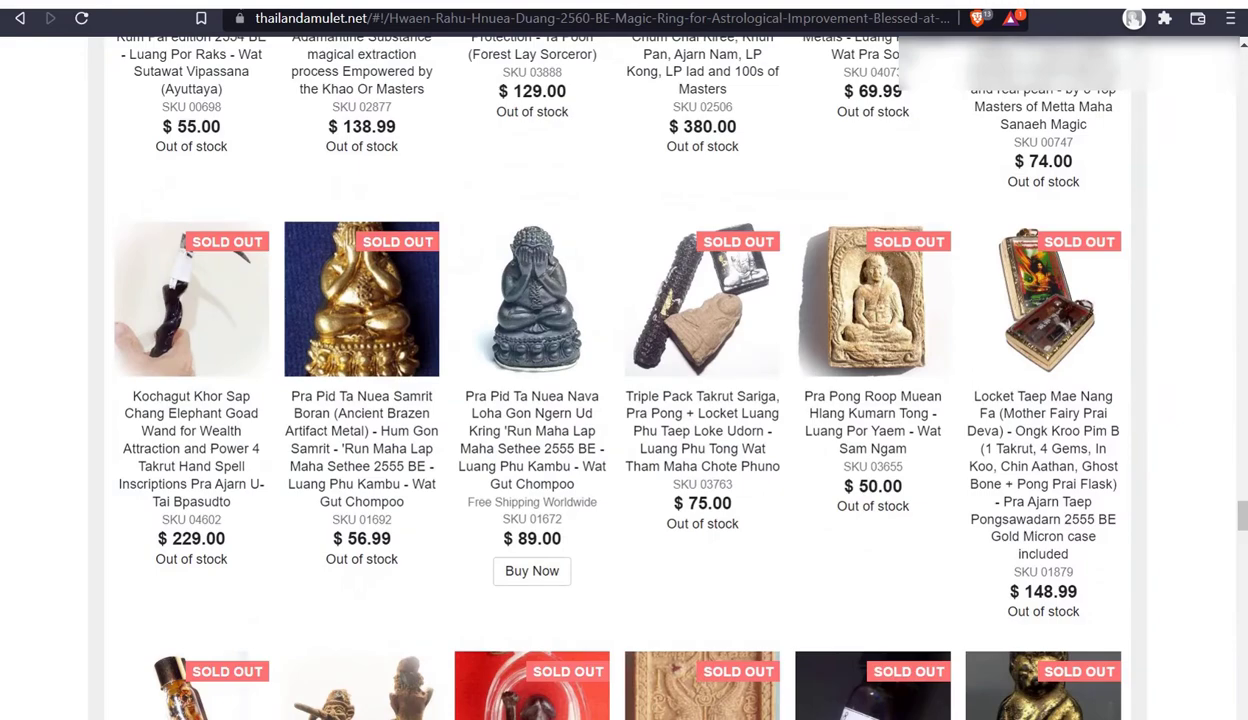
pyautogui.scroll(-2, 15, 425)
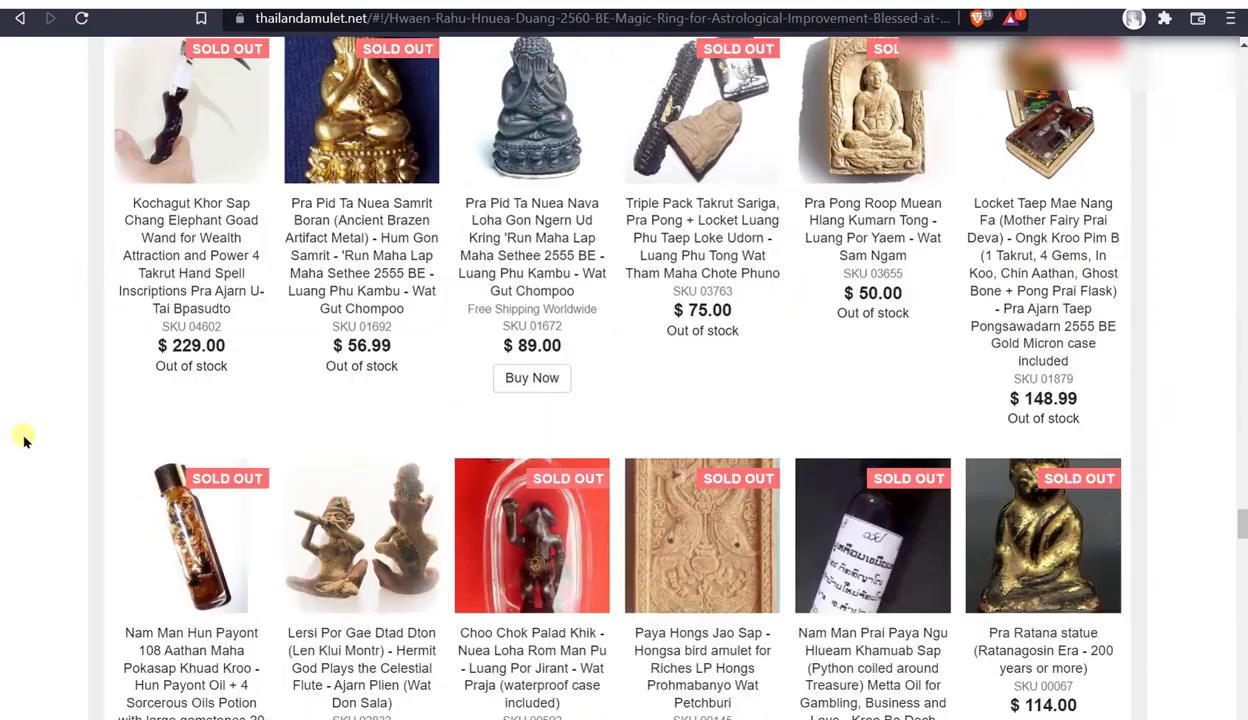
pyautogui.scroll(-2, 25, 440)
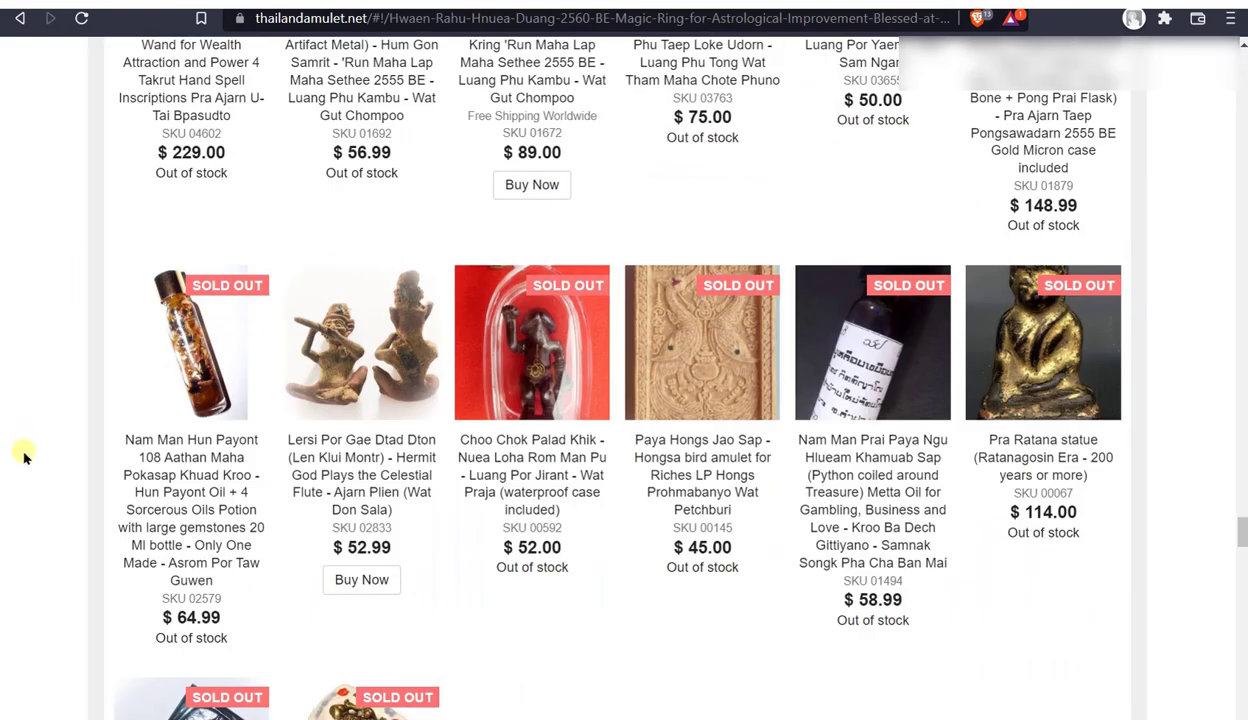
pyautogui.scroll(10, 25, 455)
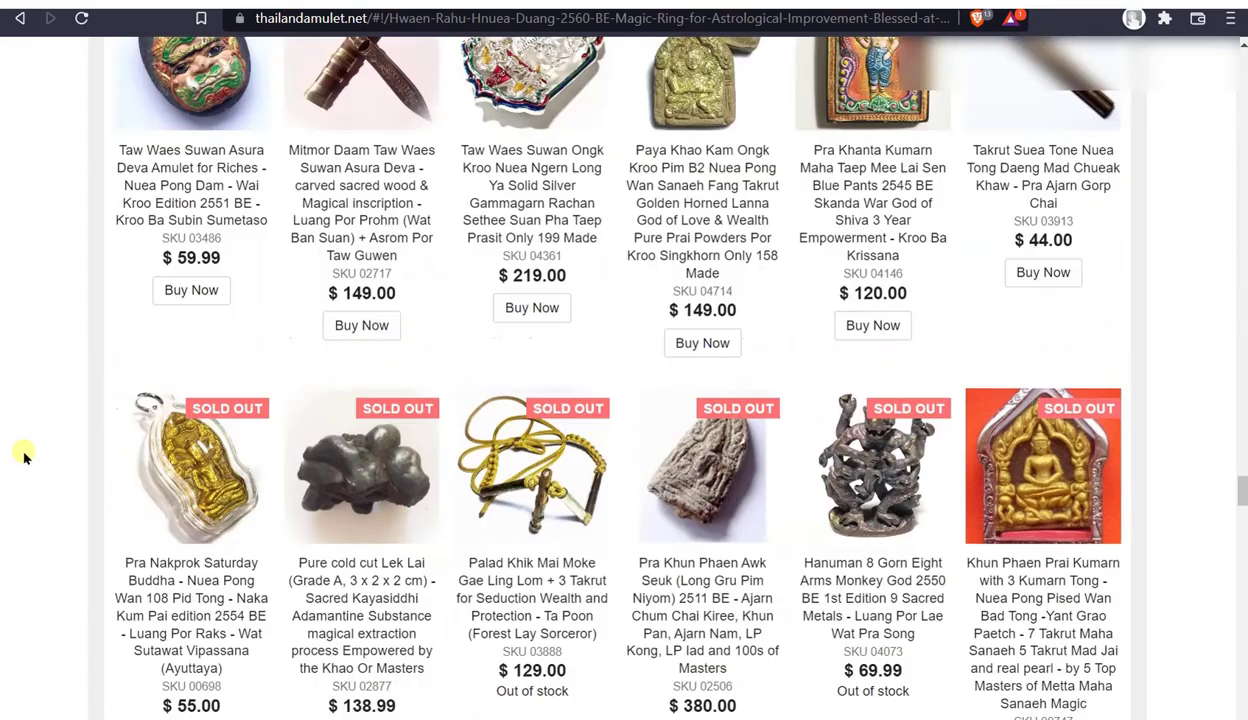
pyautogui.scroll(2, 25, 455)
pyautogui.scroll(6, 25, 457)
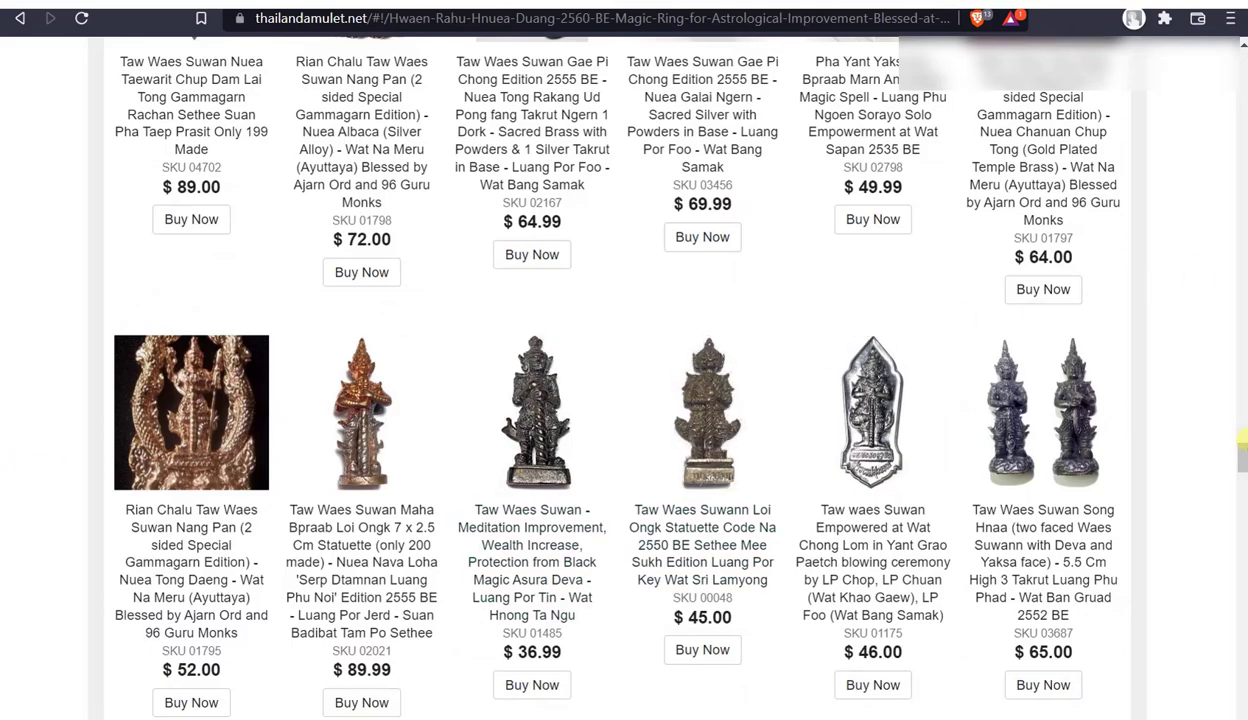
pyautogui.moveTo(1238, 470); pyautogui.dragTo(1237, 410)
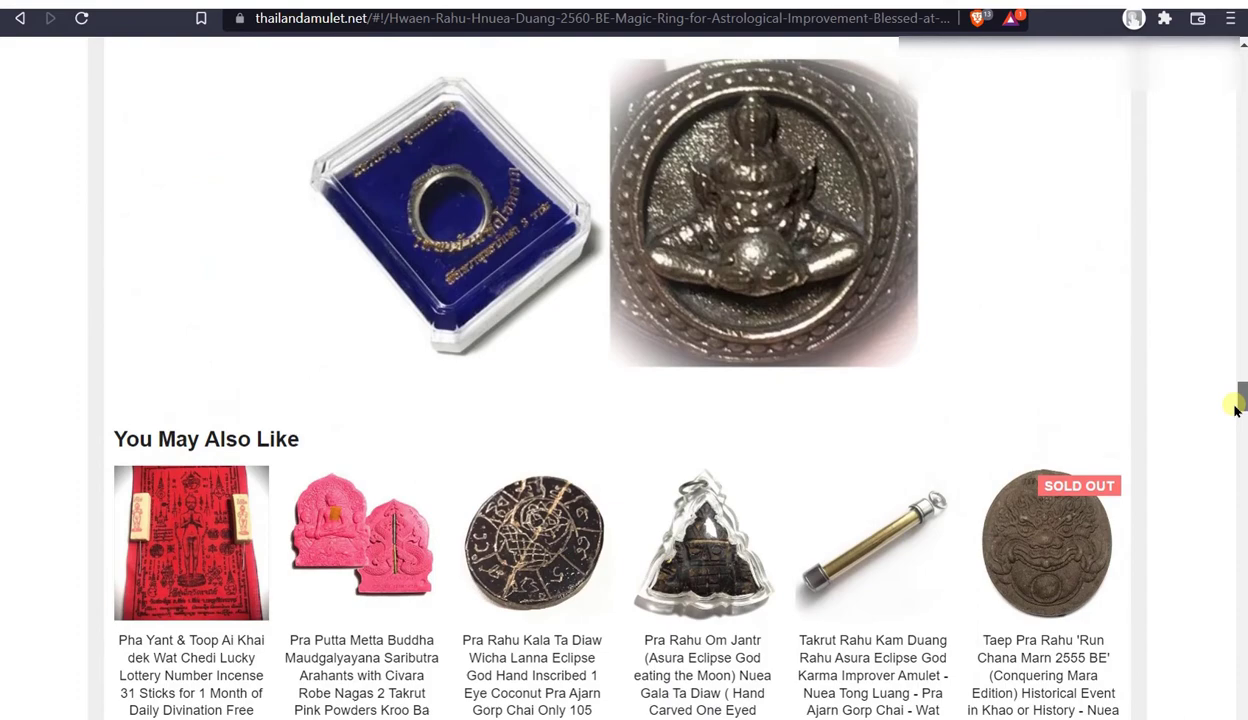
pyautogui.moveTo(1237, 410); pyautogui.dragTo(1237, 432)
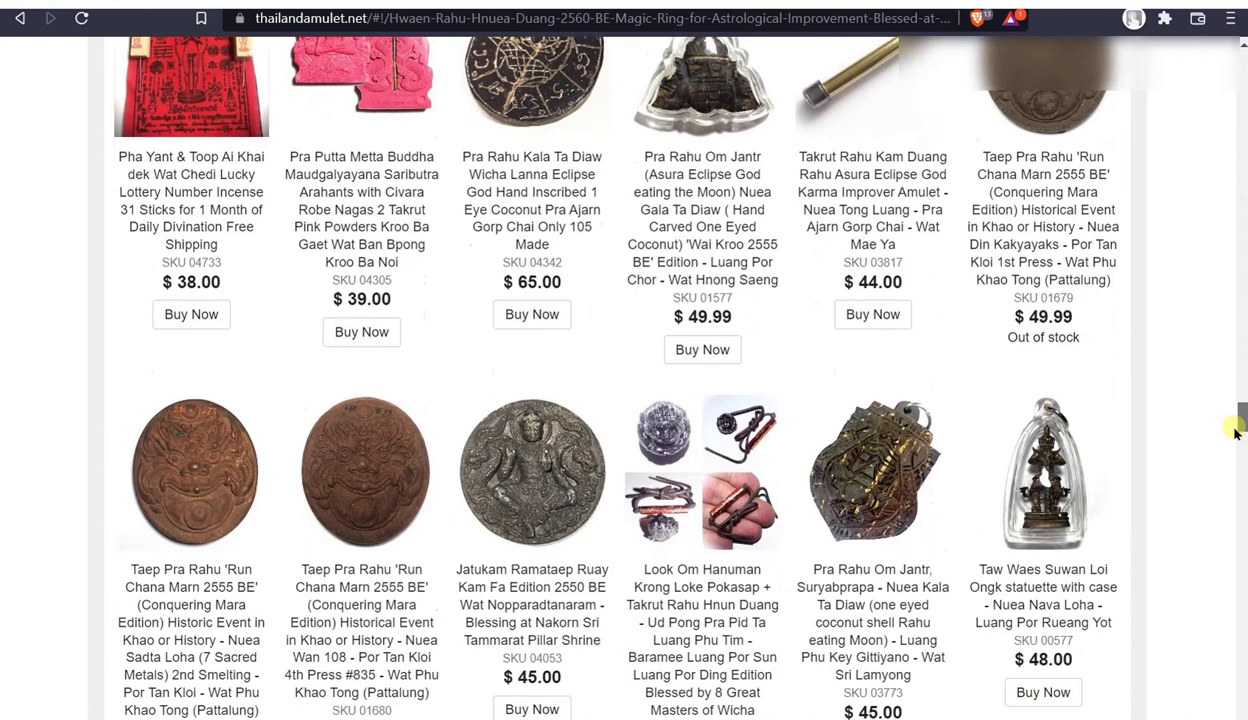
pyautogui.moveTo(1235, 432); pyautogui.dragTo(1237, 433)
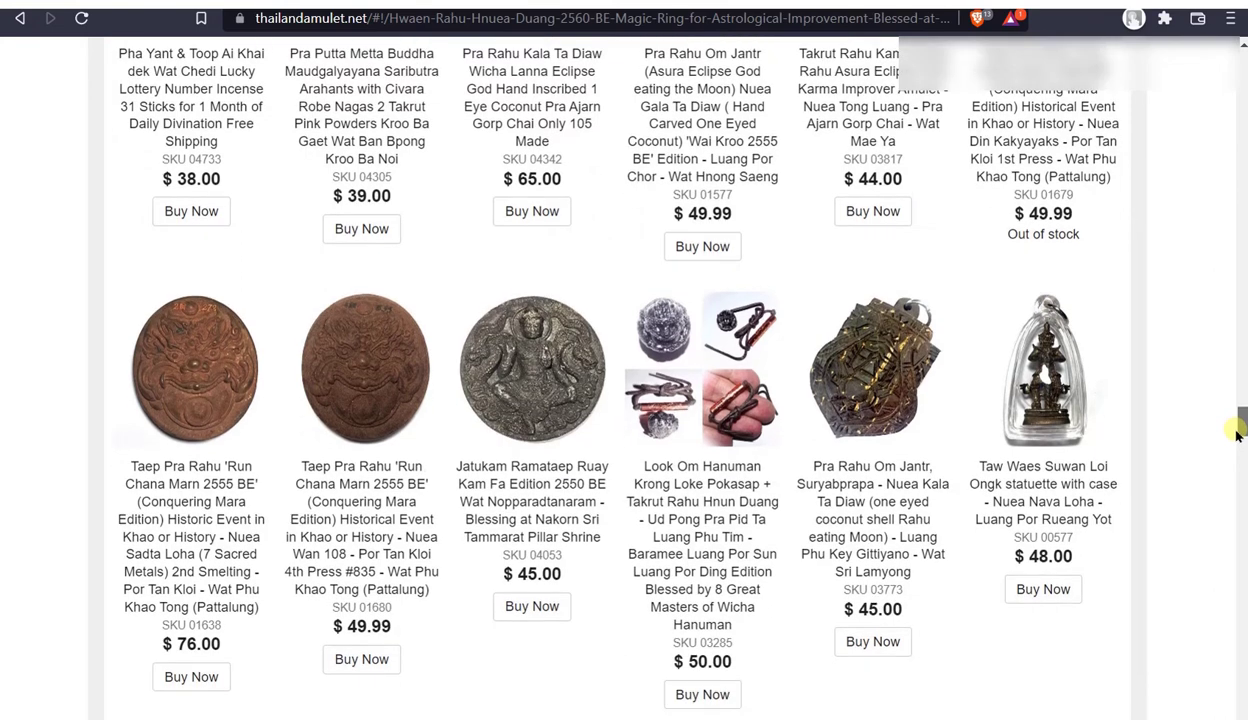
# - Compare the first rows of the ring page's recommendations with the sold-out rows further down, ending at the "You May Also Like" heading
pyautogui.moveTo(1237, 432); pyautogui.dragTo(1237, 434)
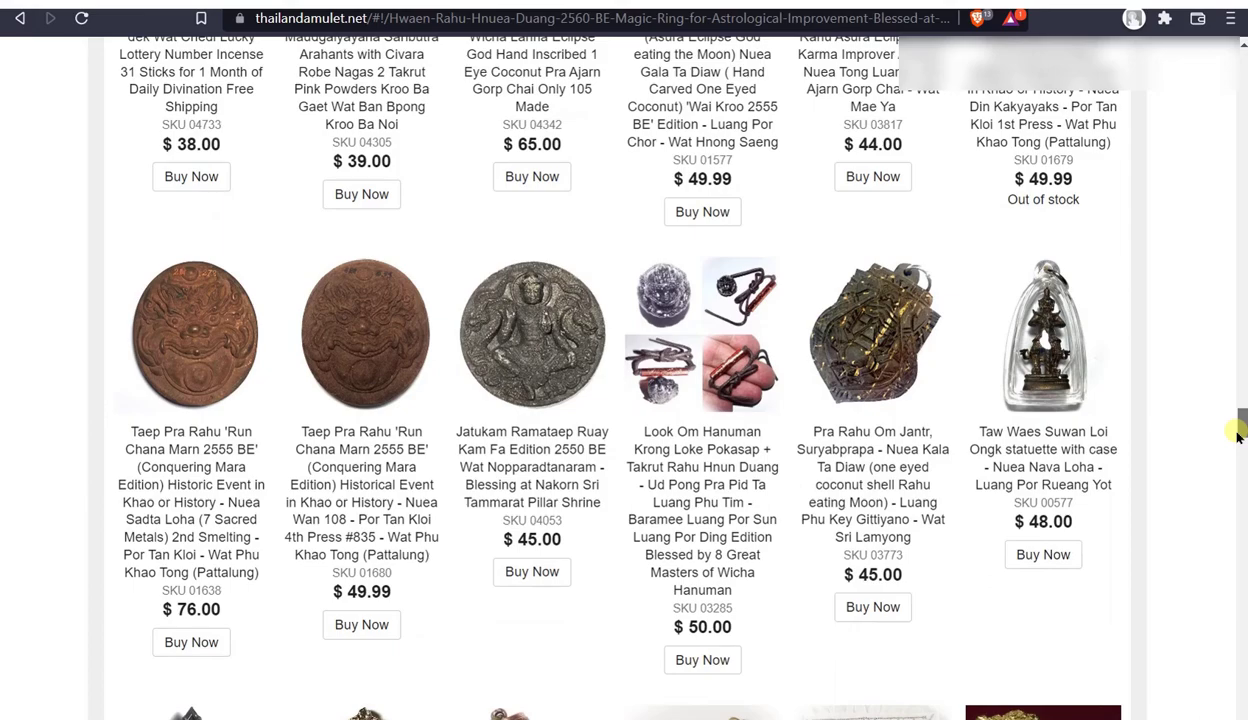
pyautogui.moveTo(1237, 433); pyautogui.dragTo(1241, 503)
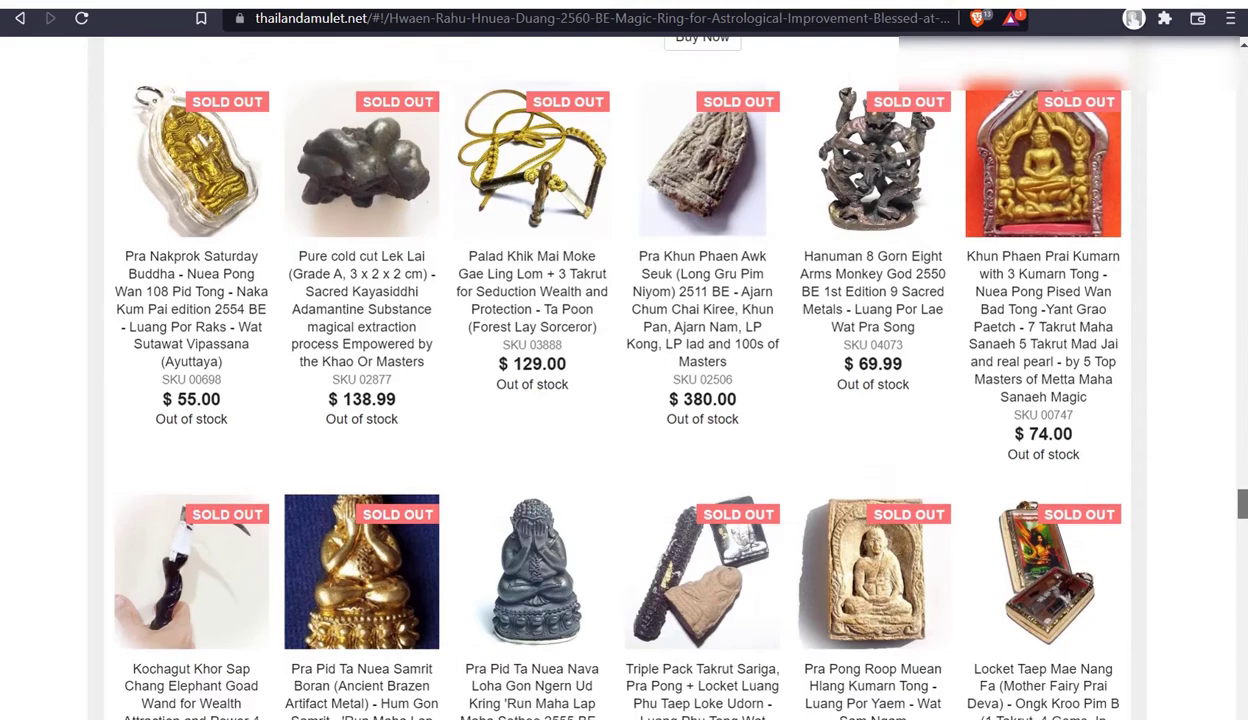
pyautogui.moveTo(1241, 503); pyautogui.dragTo(1241, 408)
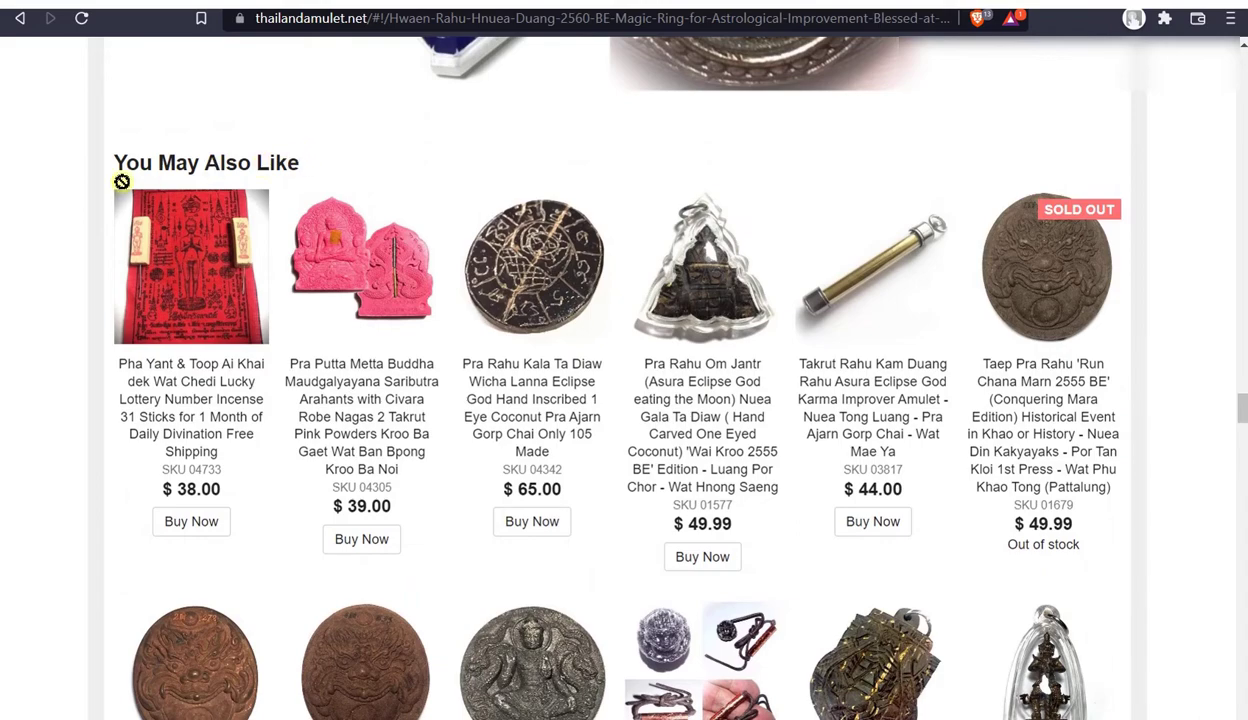
# - Switch to Ecwid, view the random-products option in the related products picker, and close the picker without adding anything
pyautogui.hotkey('ctrl', 'Tab')
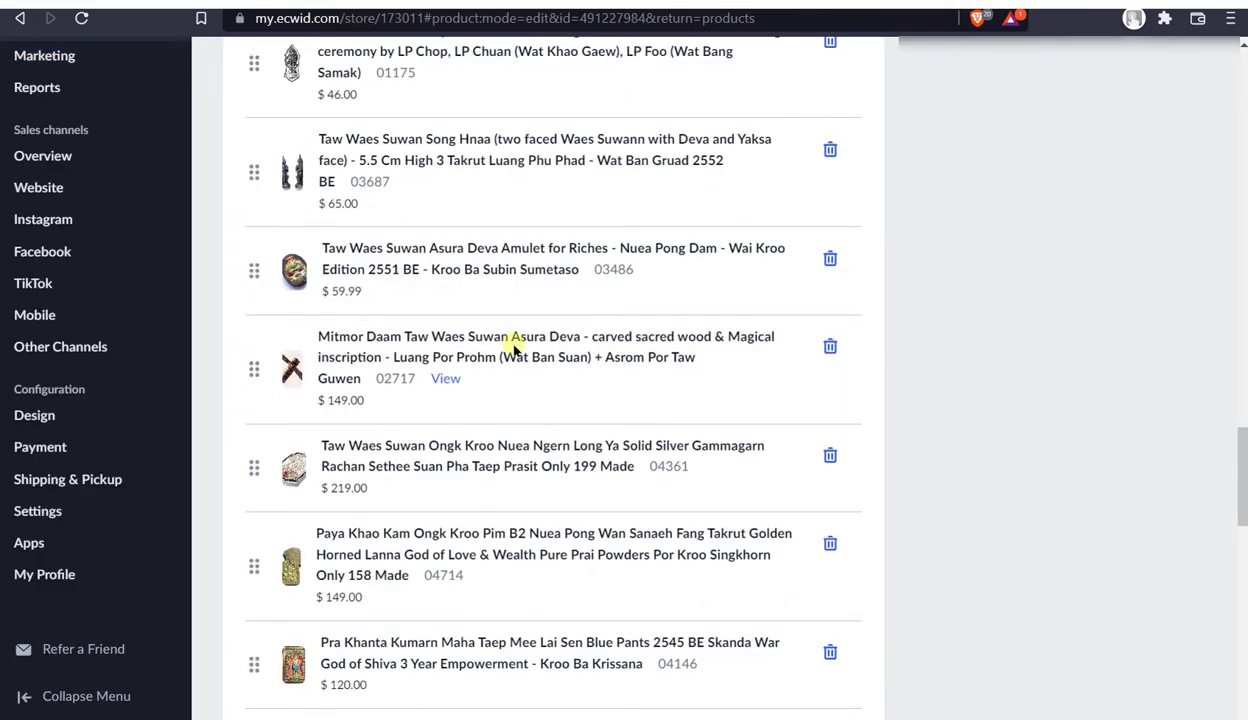
pyautogui.scroll(-10, 513, 345)
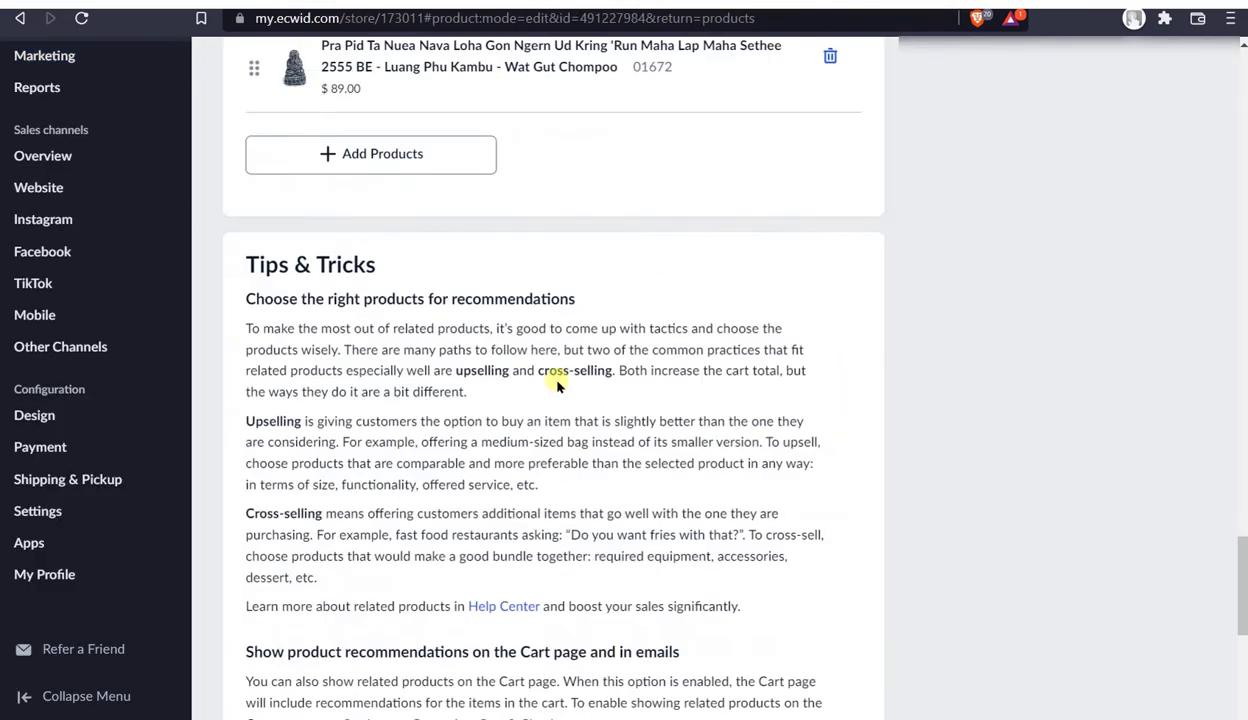
pyautogui.click(372, 150)
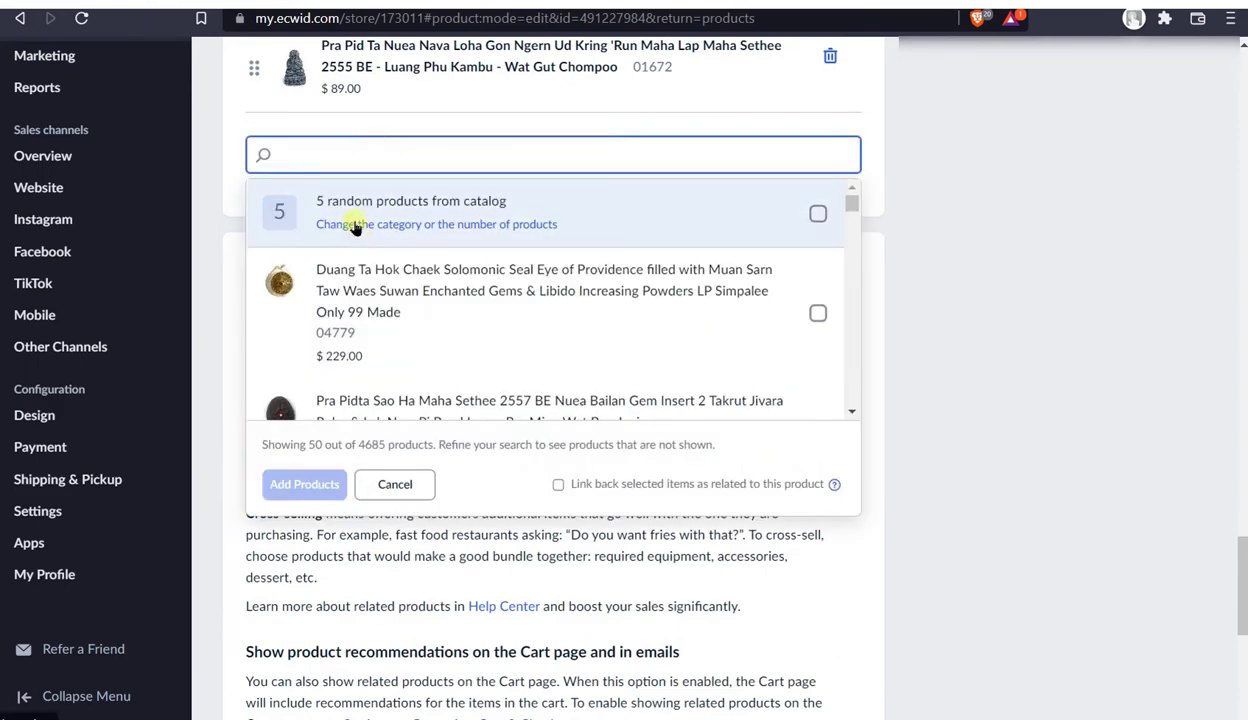
pyautogui.scroll(10, 1072, 455)
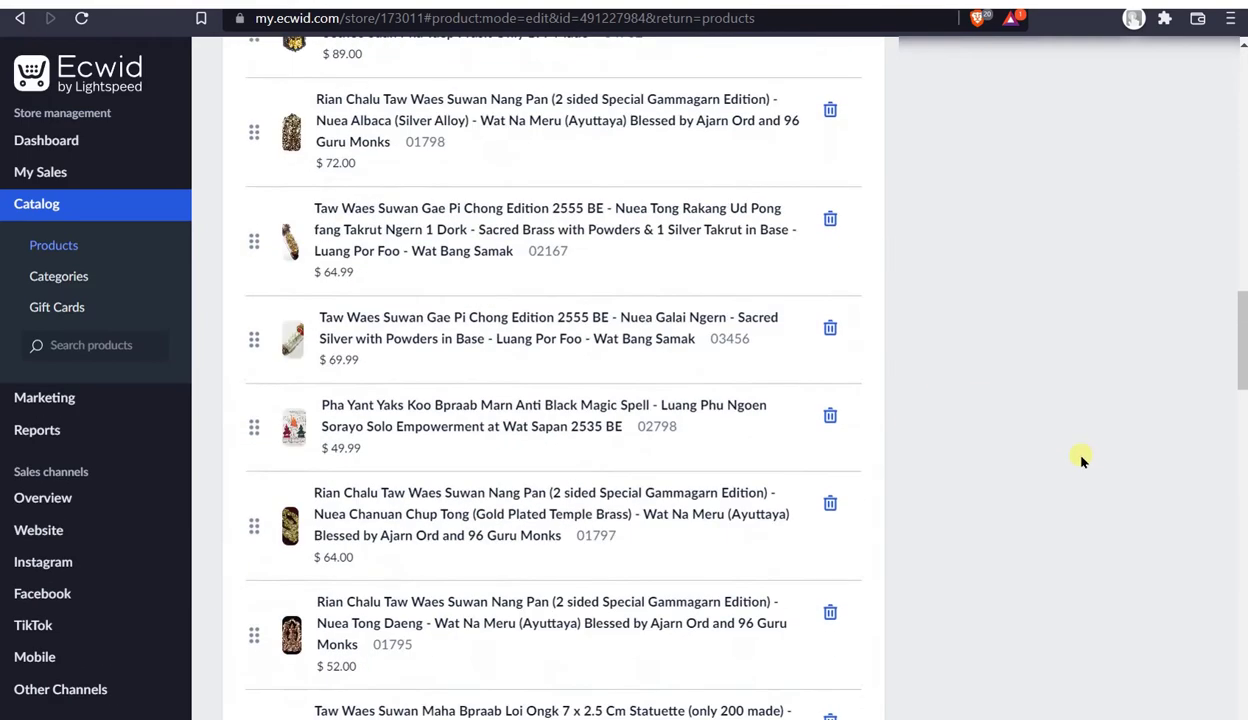
pyautogui.scroll(10, 1080, 460)
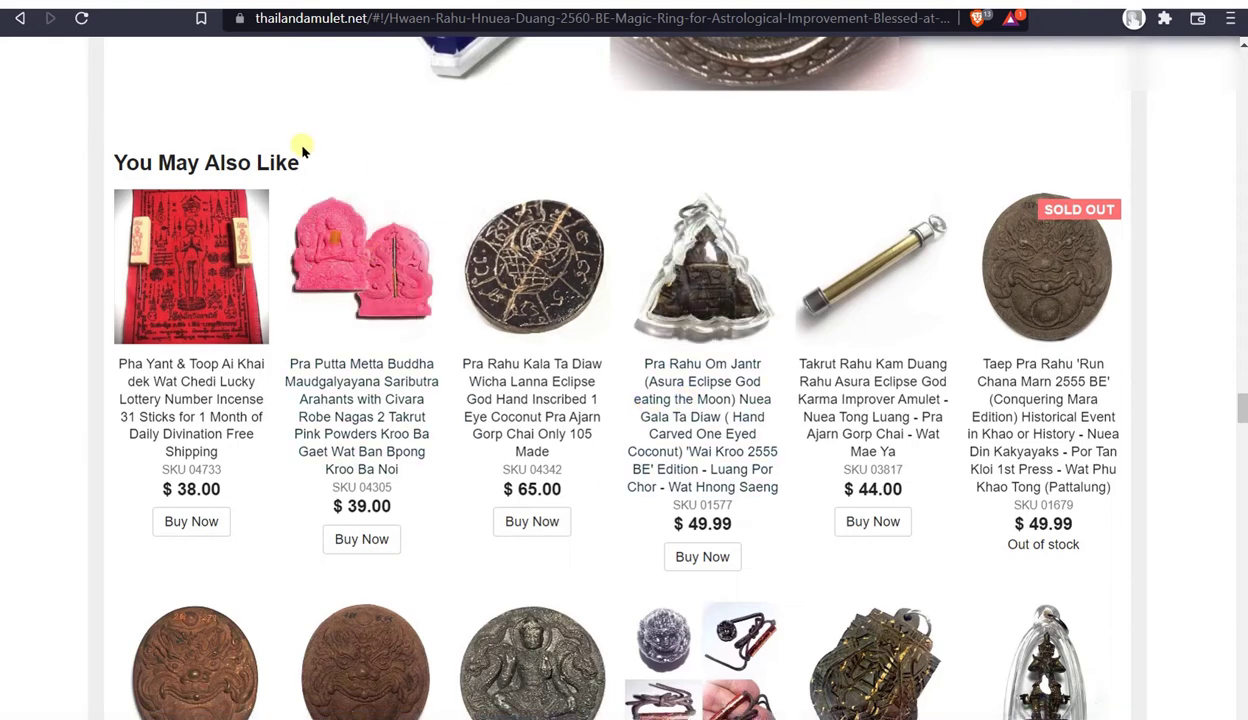
# - On the ring's storefront page, highlight the "You May Also Like" heading and look over the recommended items beneath it
pyautogui.moveTo(303, 150)
pyautogui.mouseDown()
pyautogui.moveTo(279, 159)
pyautogui.moveTo(323, 159)
pyautogui.mouseUp()
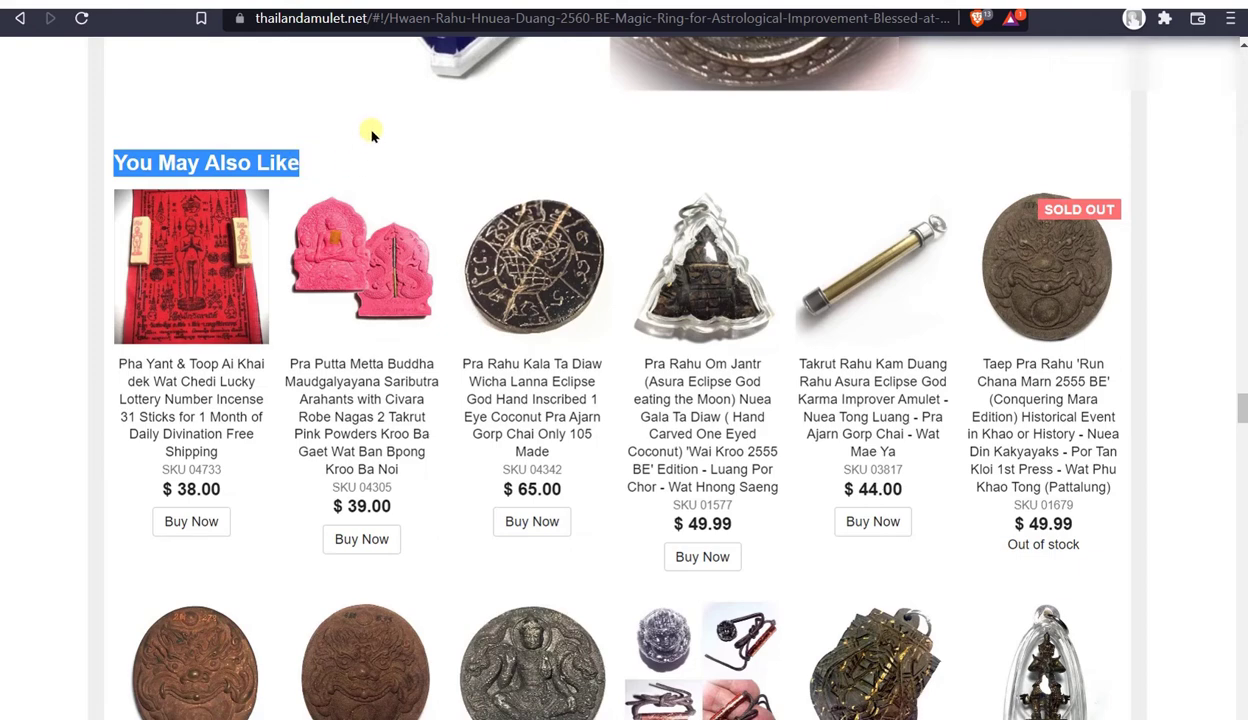
pyautogui.click(334, 162)
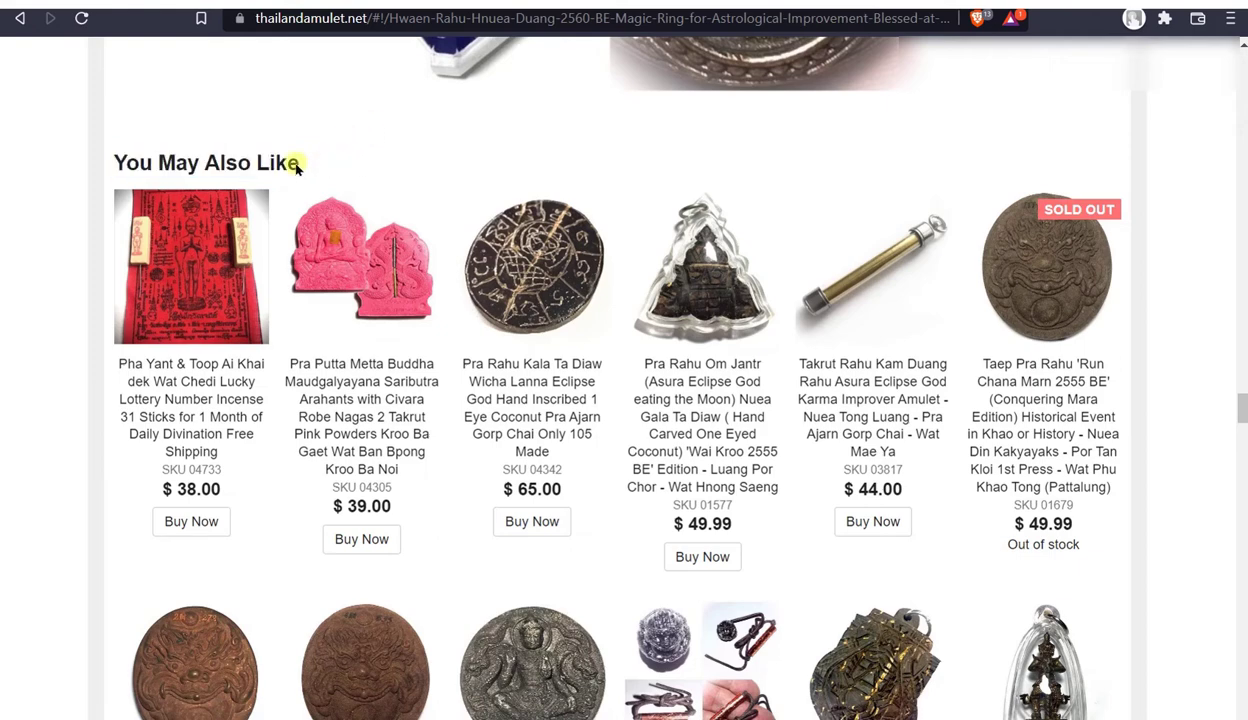
pyautogui.moveTo(296, 168); pyautogui.dragTo(92, 163)
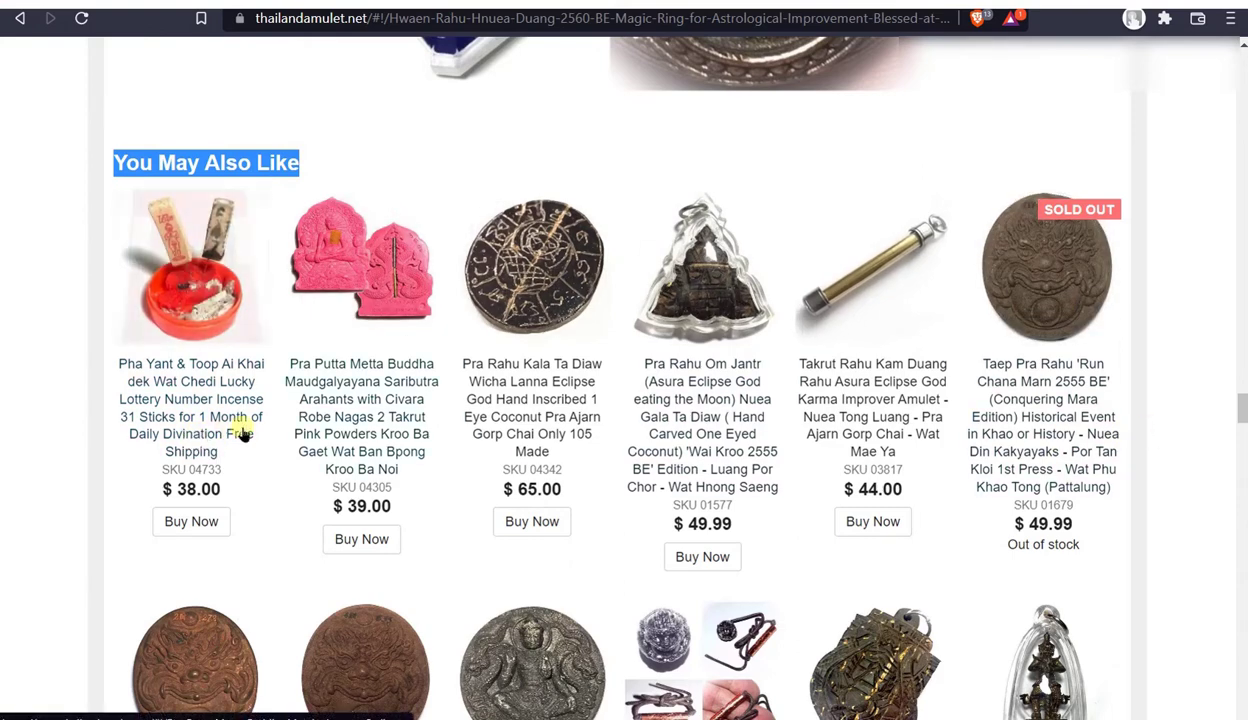
pyautogui.click(293, 160)
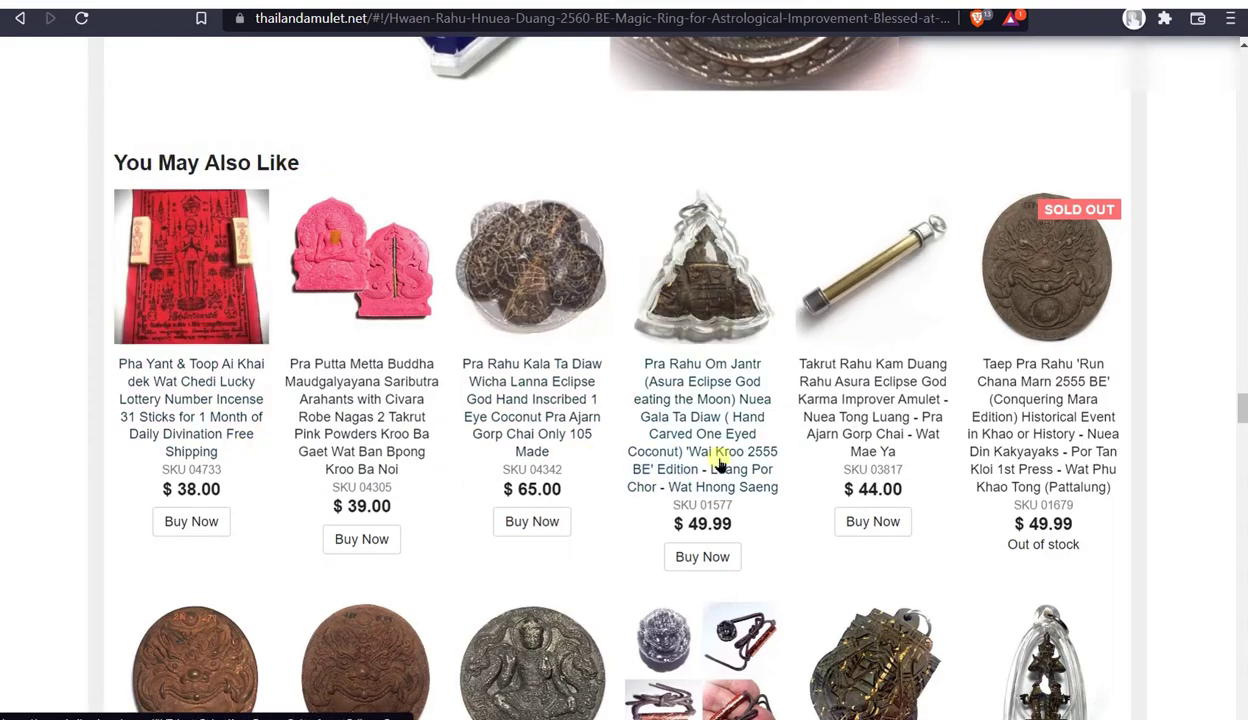
pyautogui.scroll(-5, 704, 584)
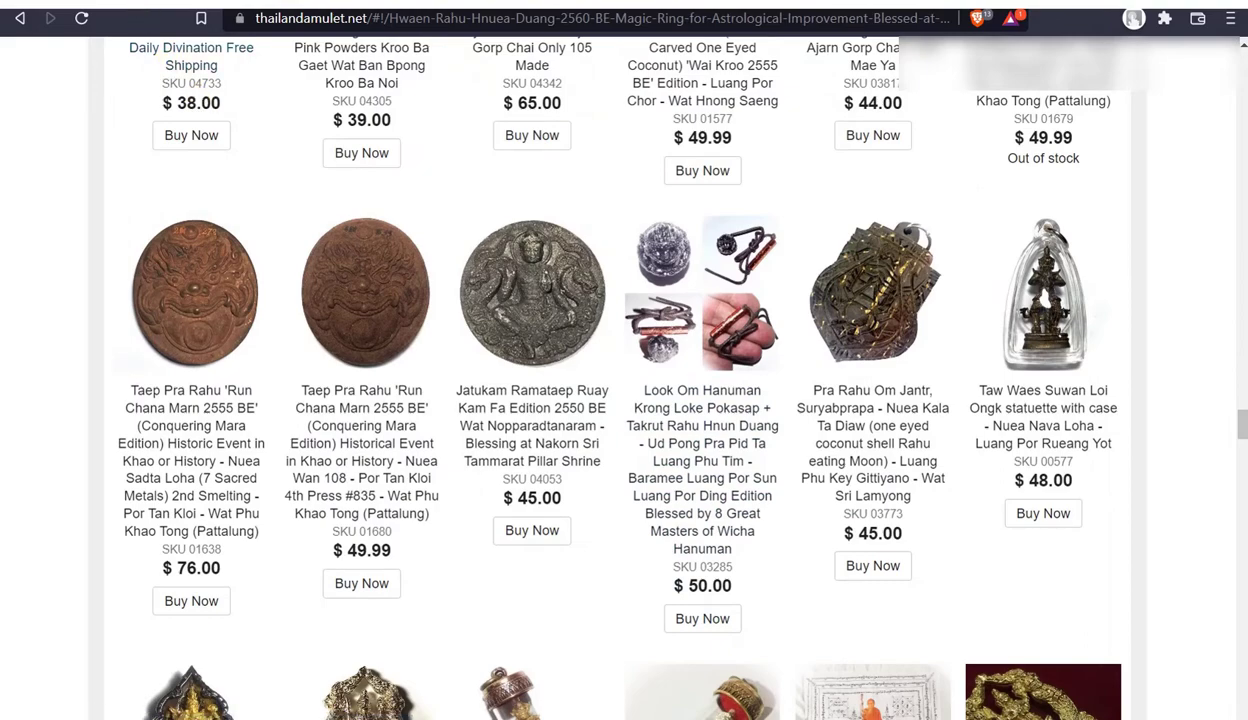
# - Switch to Ecwid, review the start of the ring's related products list, and open the product's general details
pyautogui.hotkey('ctrl', 'Tab')
pyautogui.scroll(-10, 485, 437)
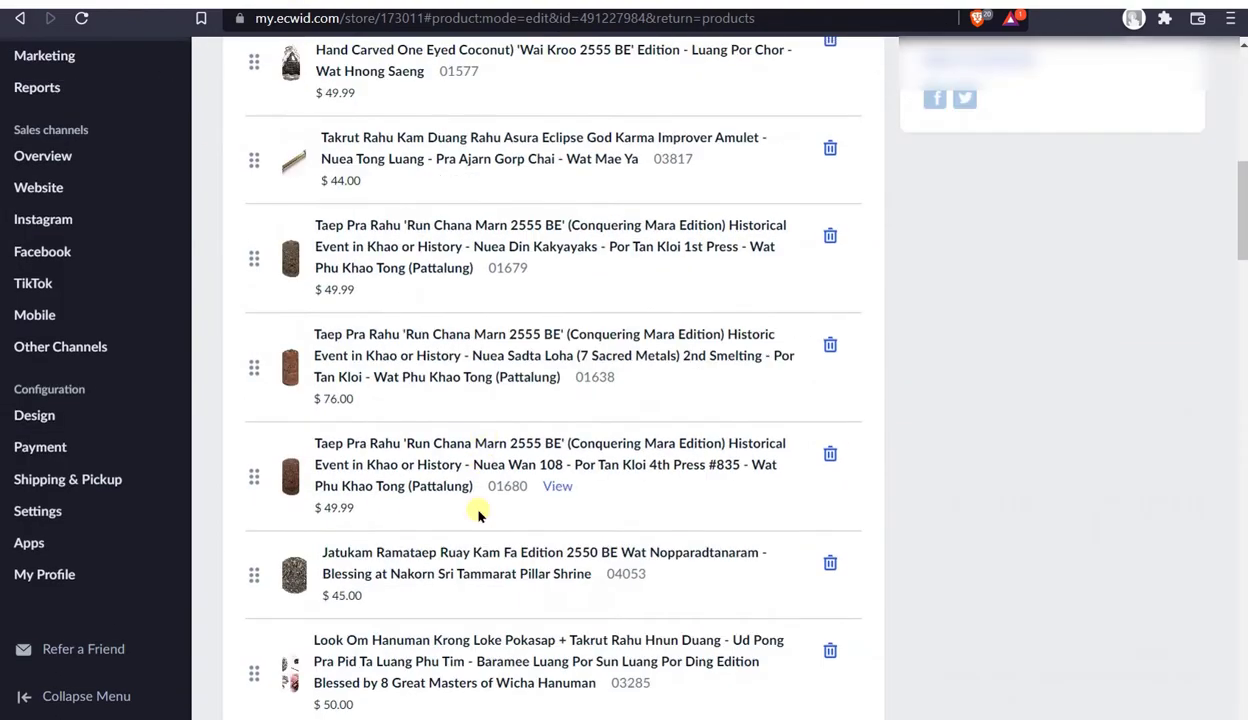
pyautogui.scroll(10, 694, 600)
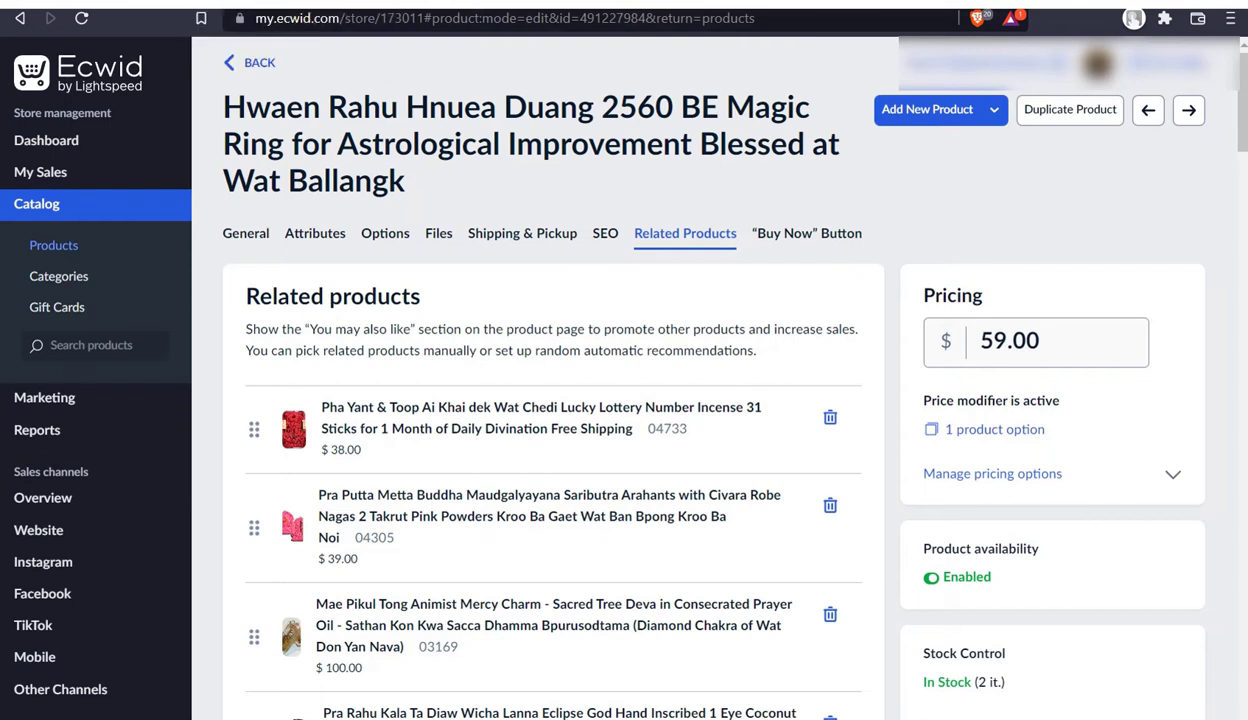
pyautogui.click(245, 235)
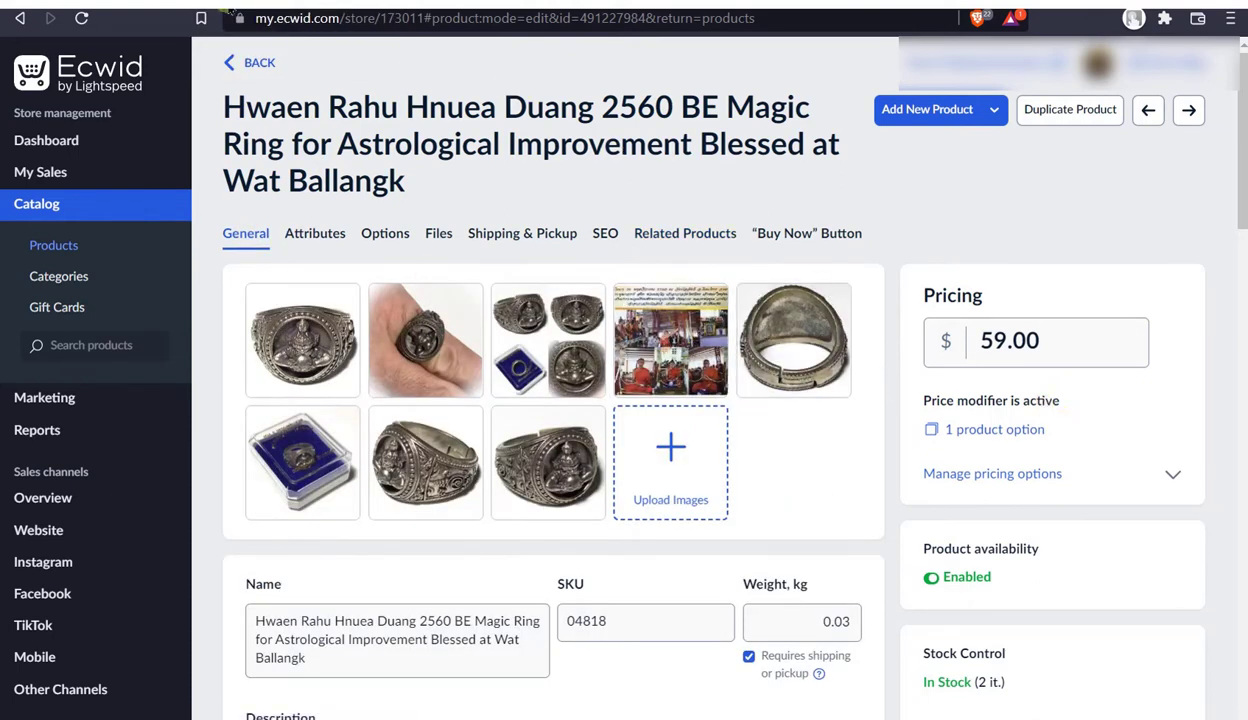
# - Switch to the storefront, open its home page, and find the All Thai Amulets listing
pyautogui.click(222, 8)
pyautogui.scroll(20, 520, 280)
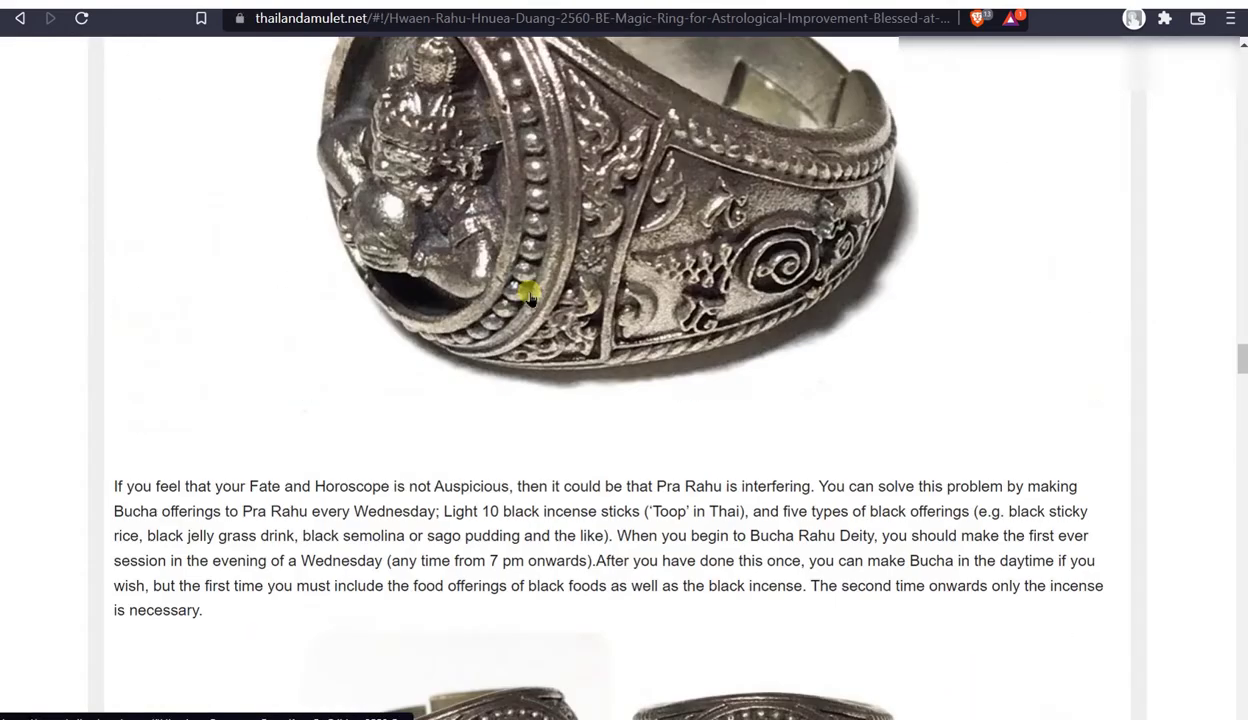
pyautogui.scroll(20, 530, 297)
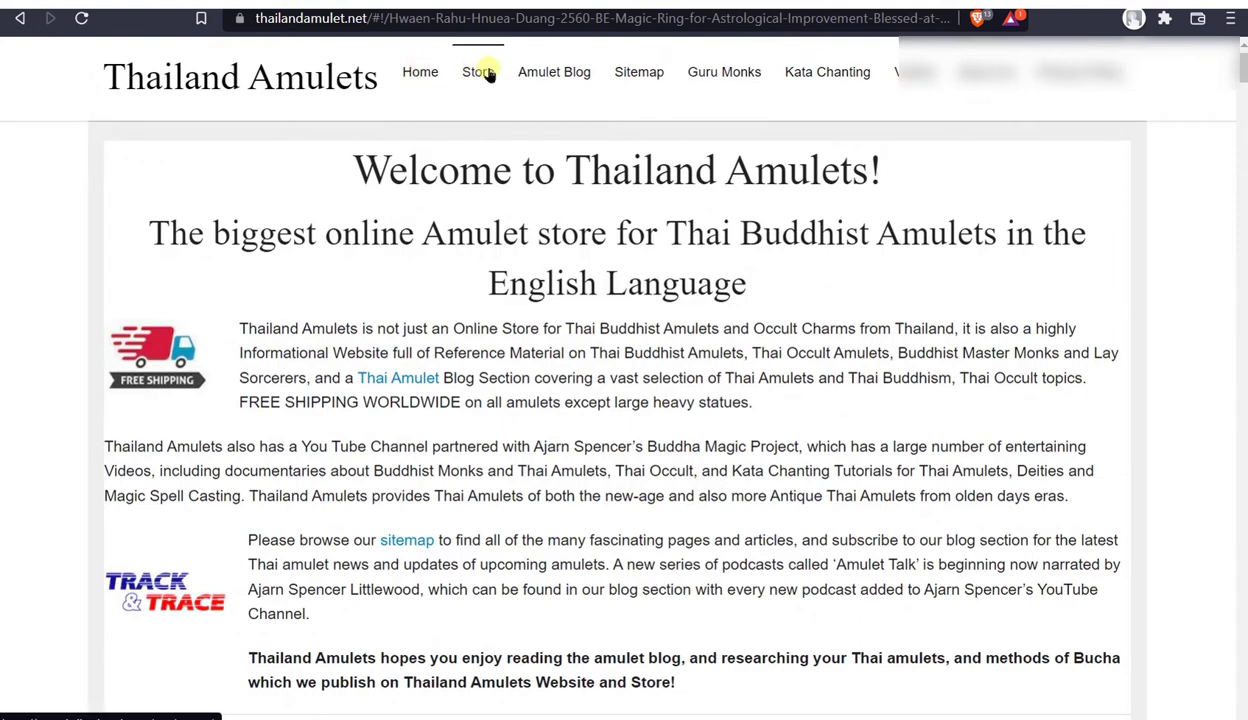
pyautogui.click(416, 75)
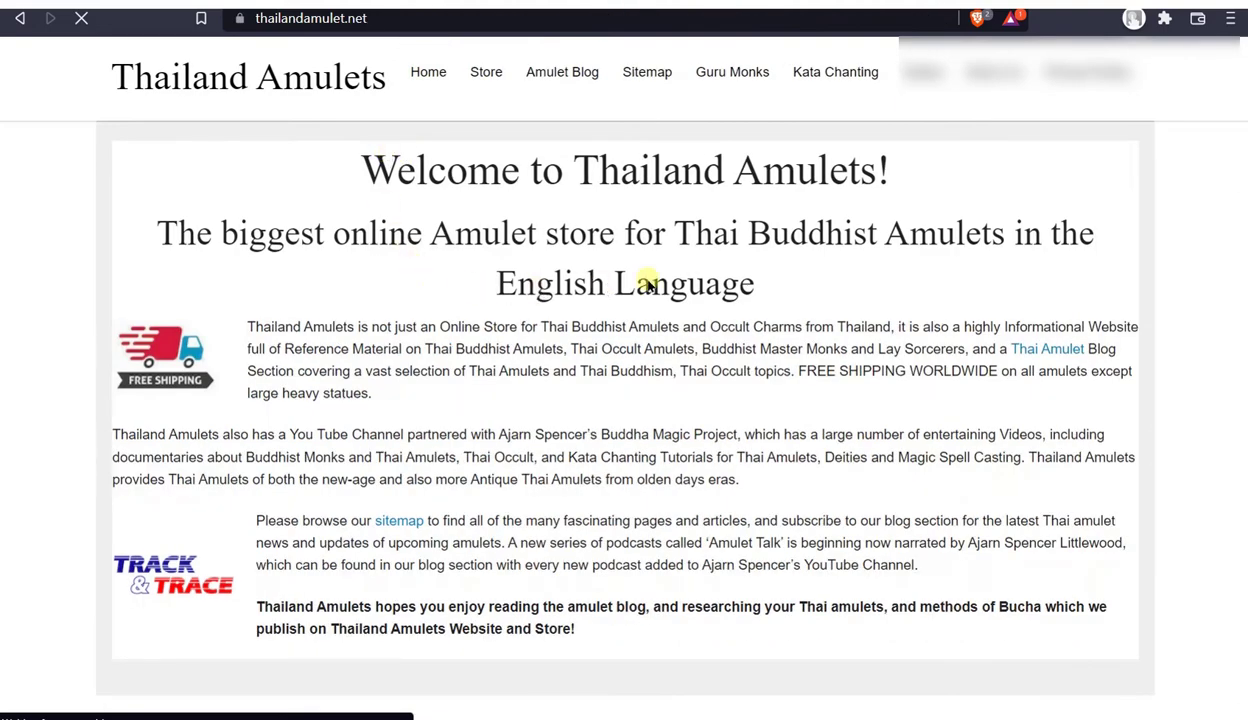
pyautogui.scroll(-10, 703, 310)
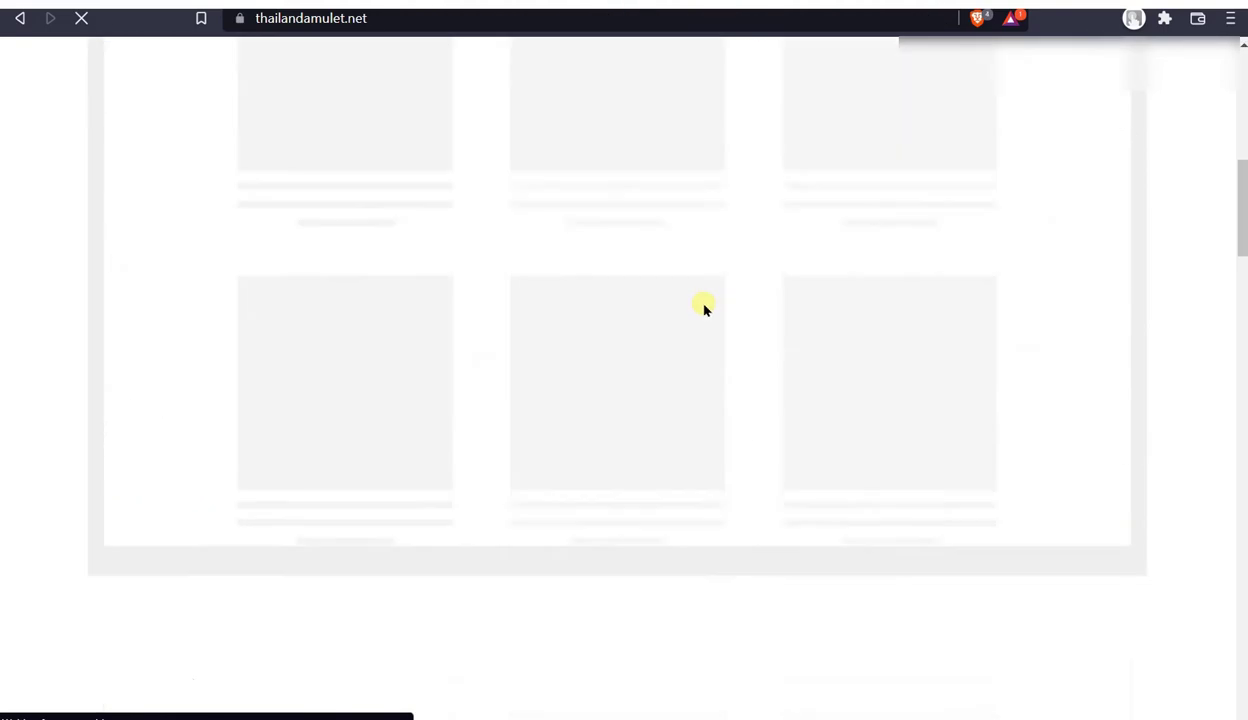
pyautogui.scroll(8, 703, 310)
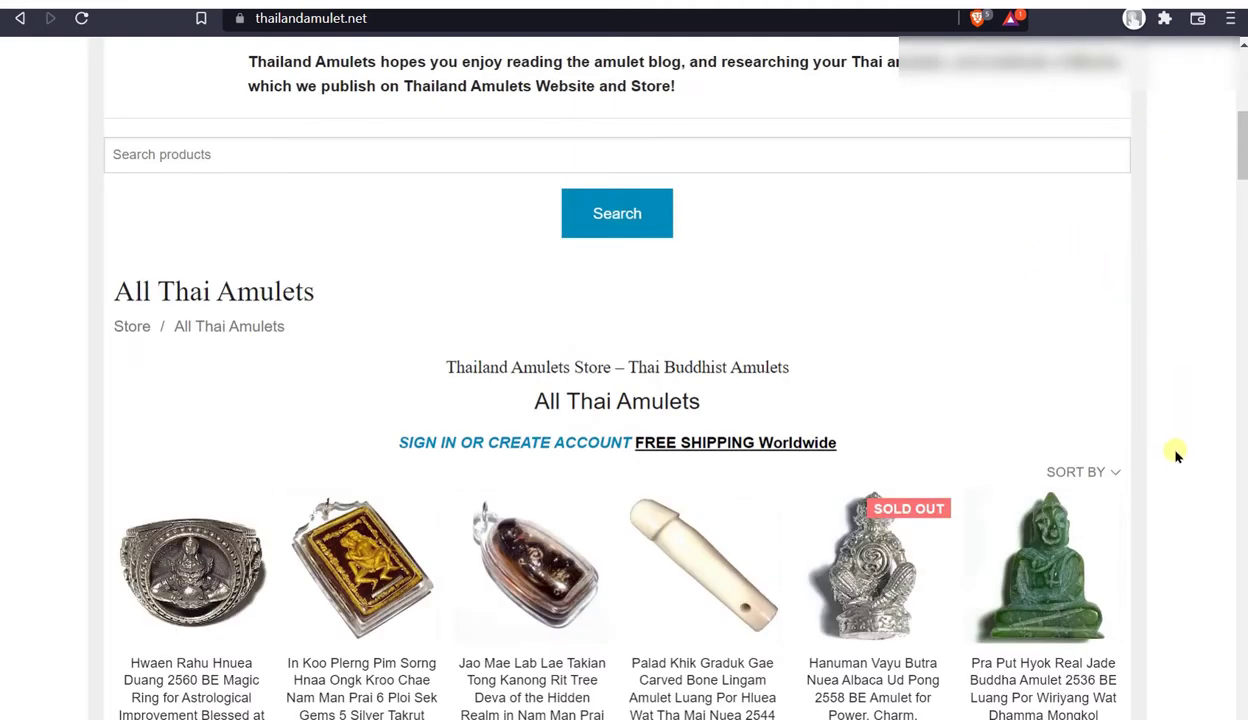
# - Look over the first two rows of products in the All Thai Amulets listing
pyautogui.scroll(-2, 1176, 455)
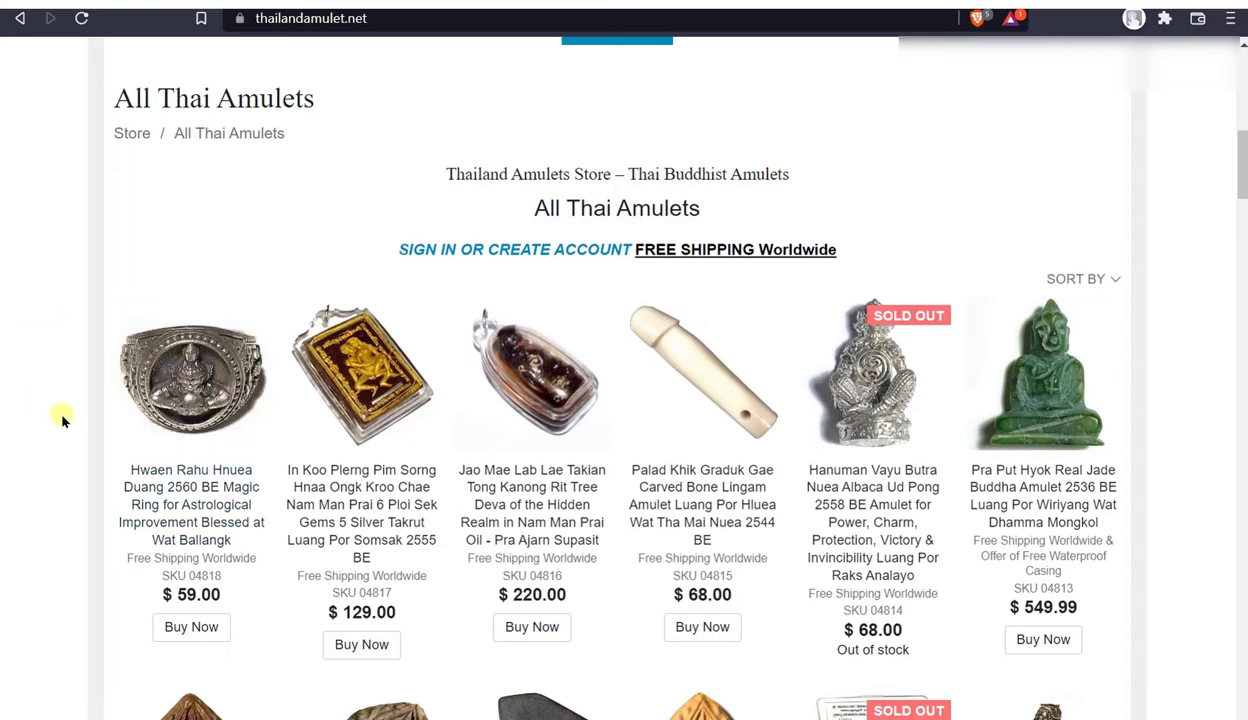
pyautogui.scroll(-2, 50, 418)
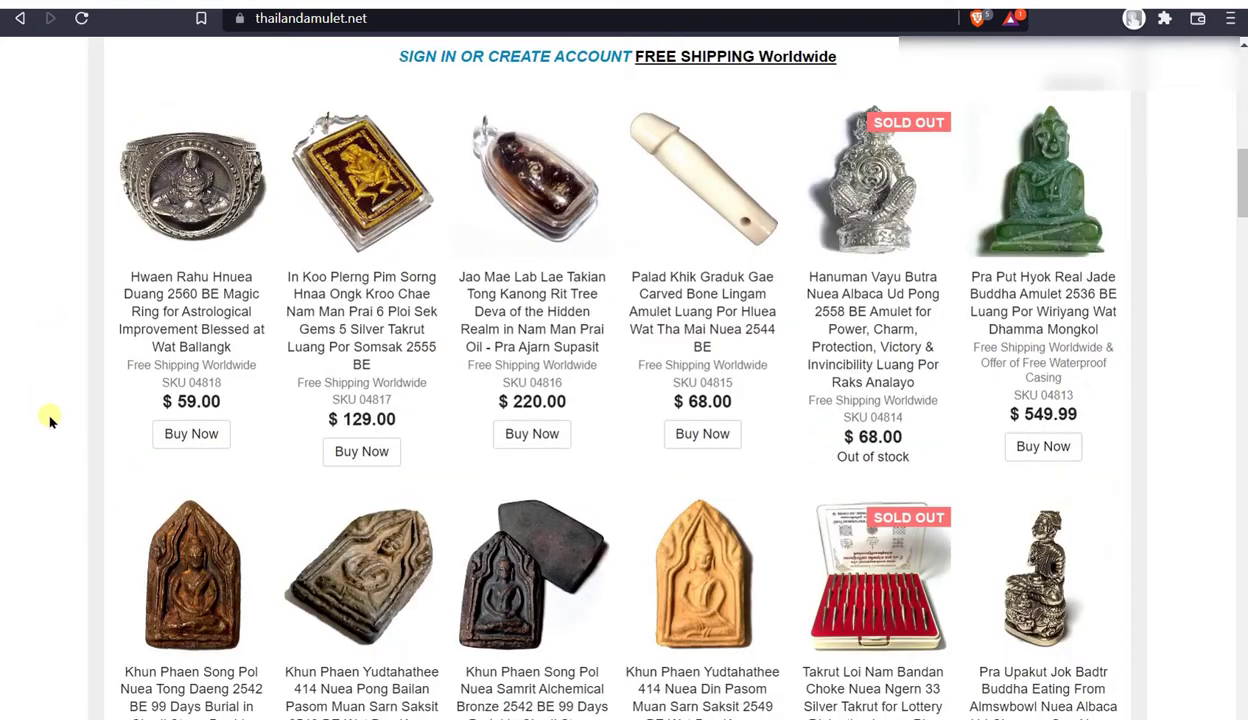
pyautogui.scroll(2, 48, 418)
pyautogui.scroll(-2, 50, 420)
pyautogui.scroll(2, 52, 424)
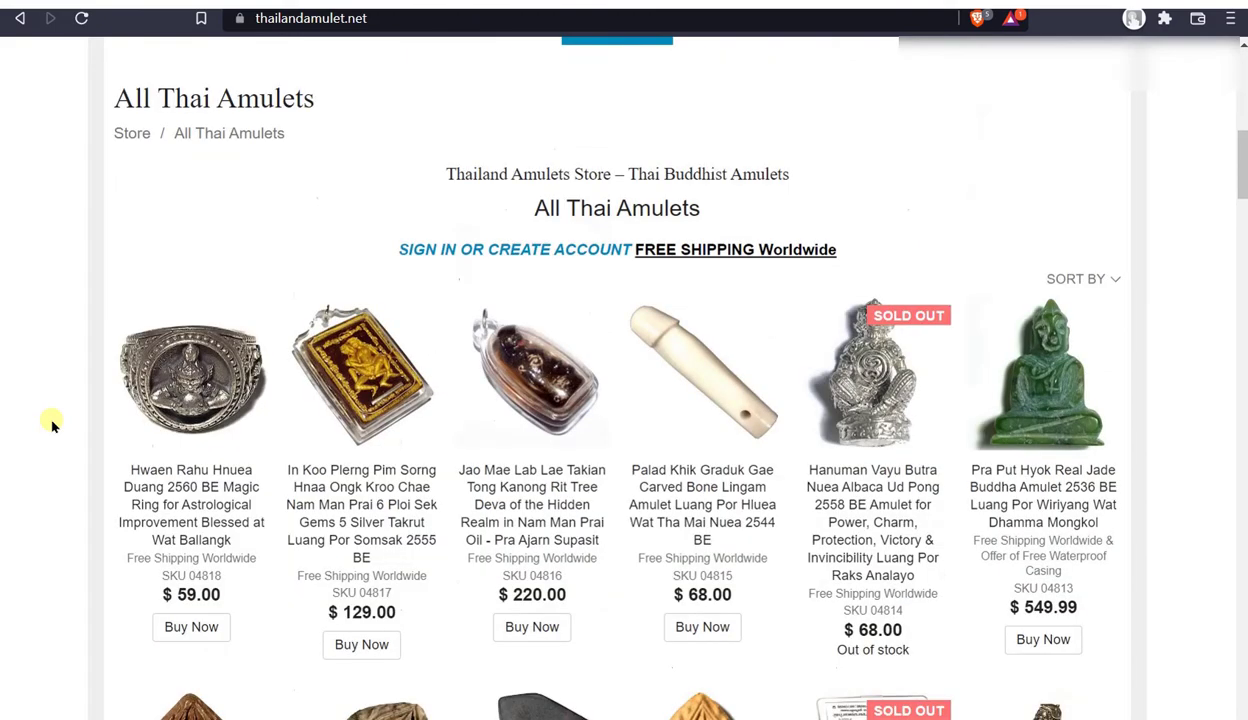
pyautogui.scroll(-2, 52, 424)
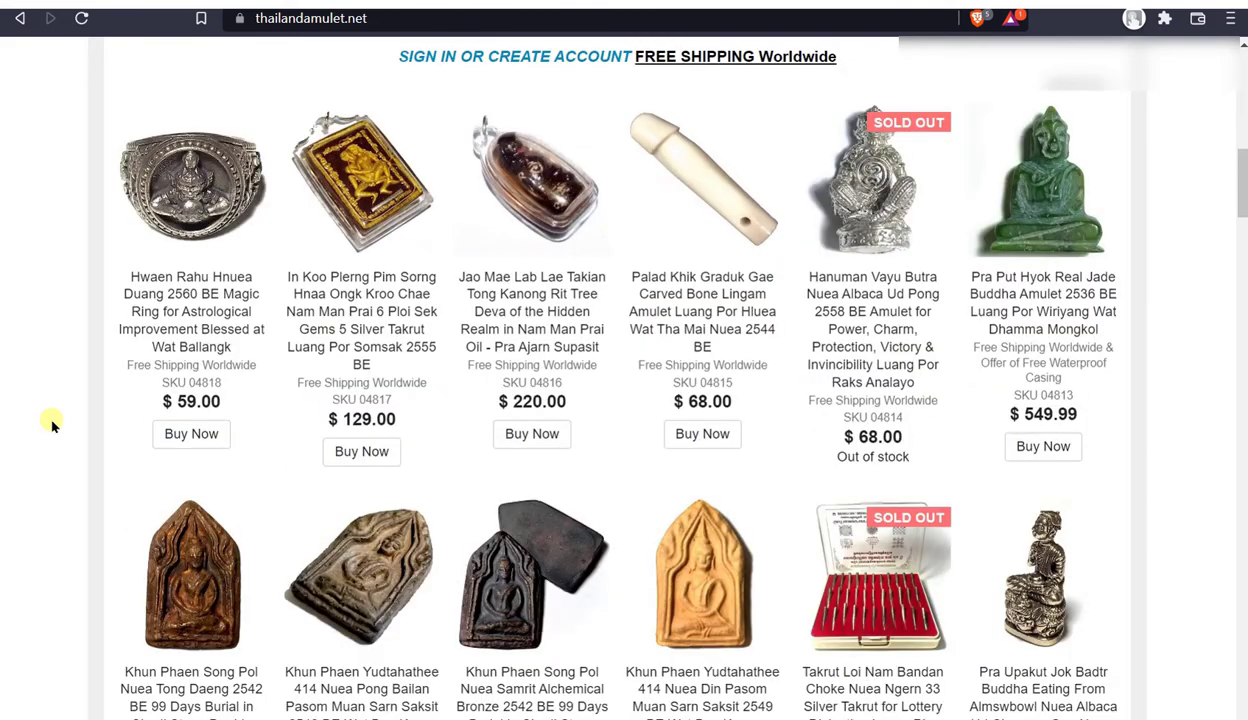
pyautogui.scroll(2, 52, 424)
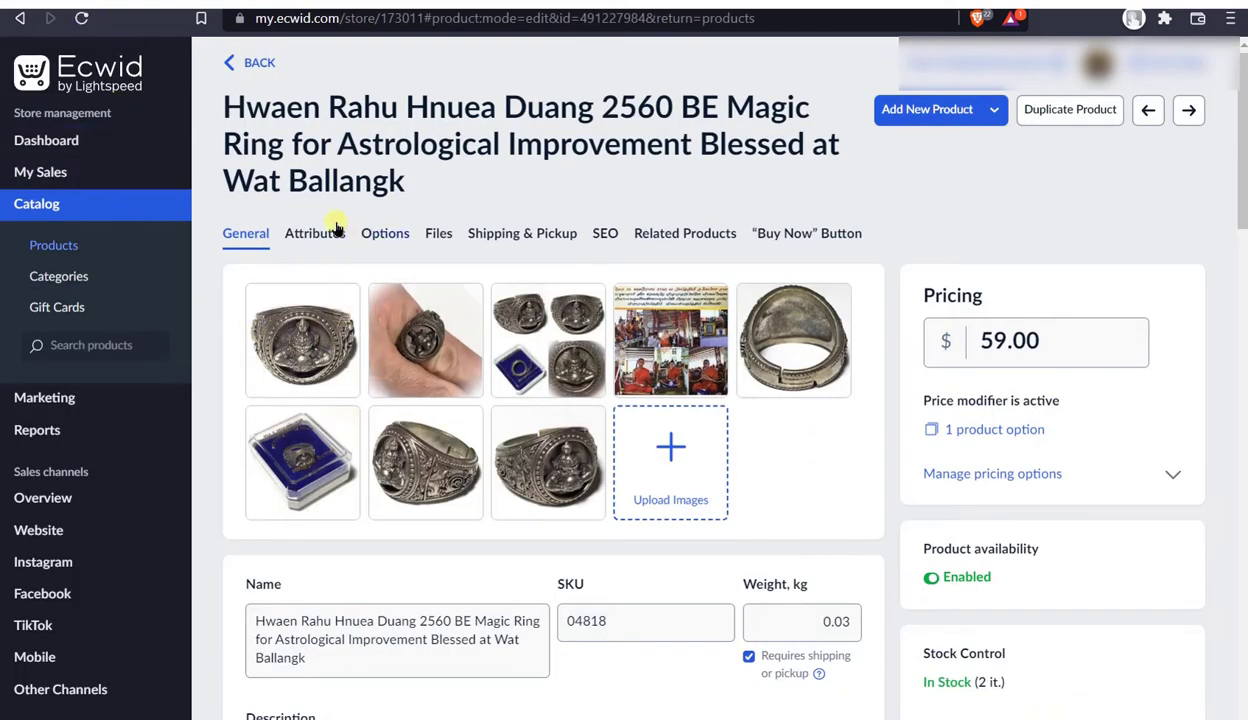
# - In Ecwid, open the ring's attributes and review the fields from Maker to Edition, plus the marketplace category
pyautogui.click(330, 233)
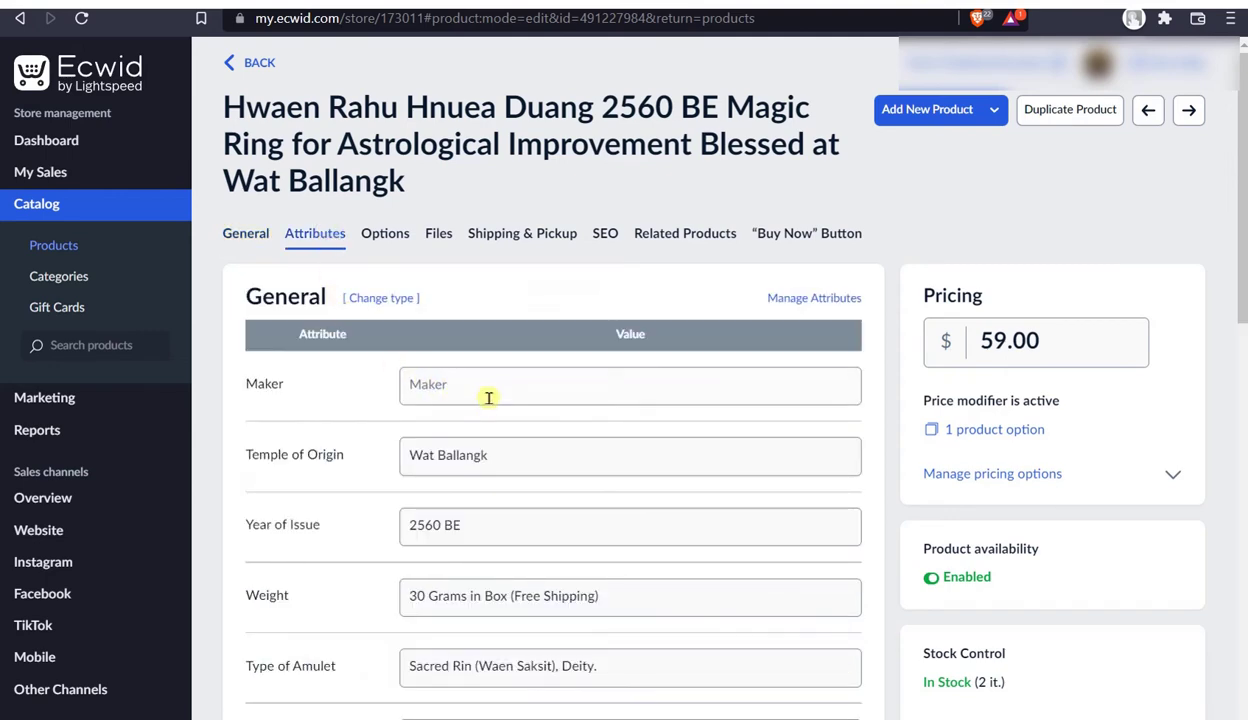
pyautogui.click(497, 390)
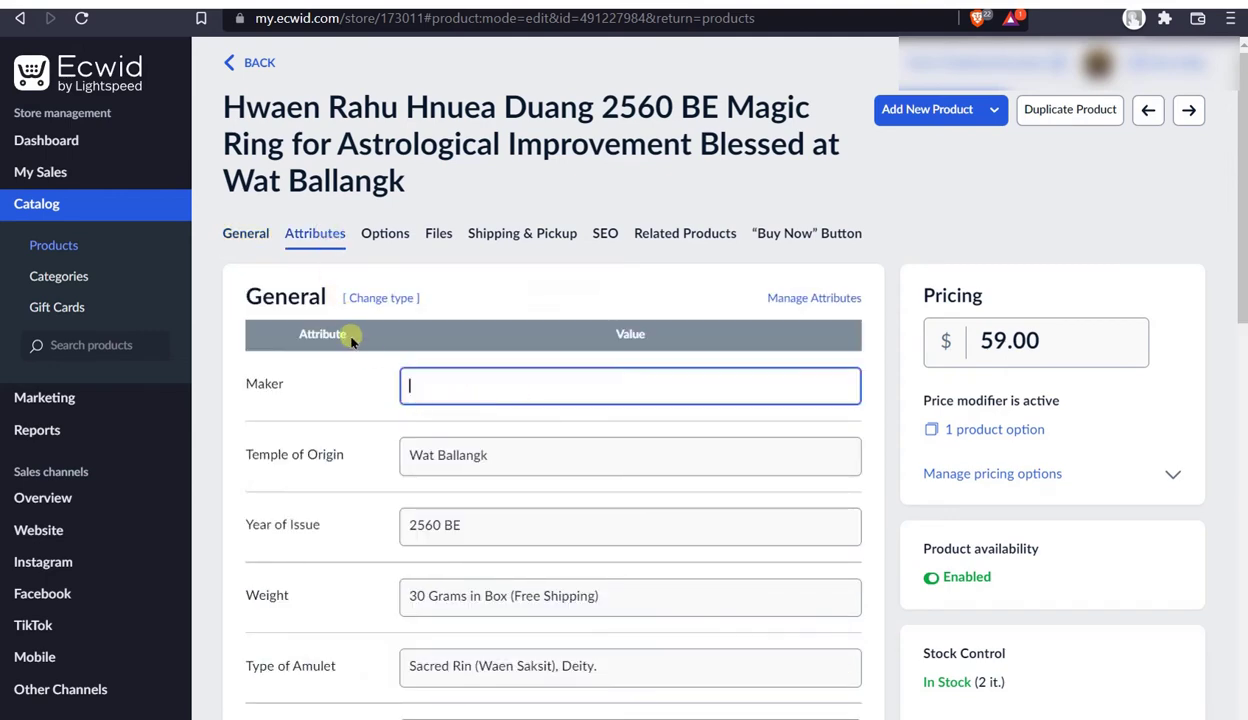
pyautogui.click(405, 263)
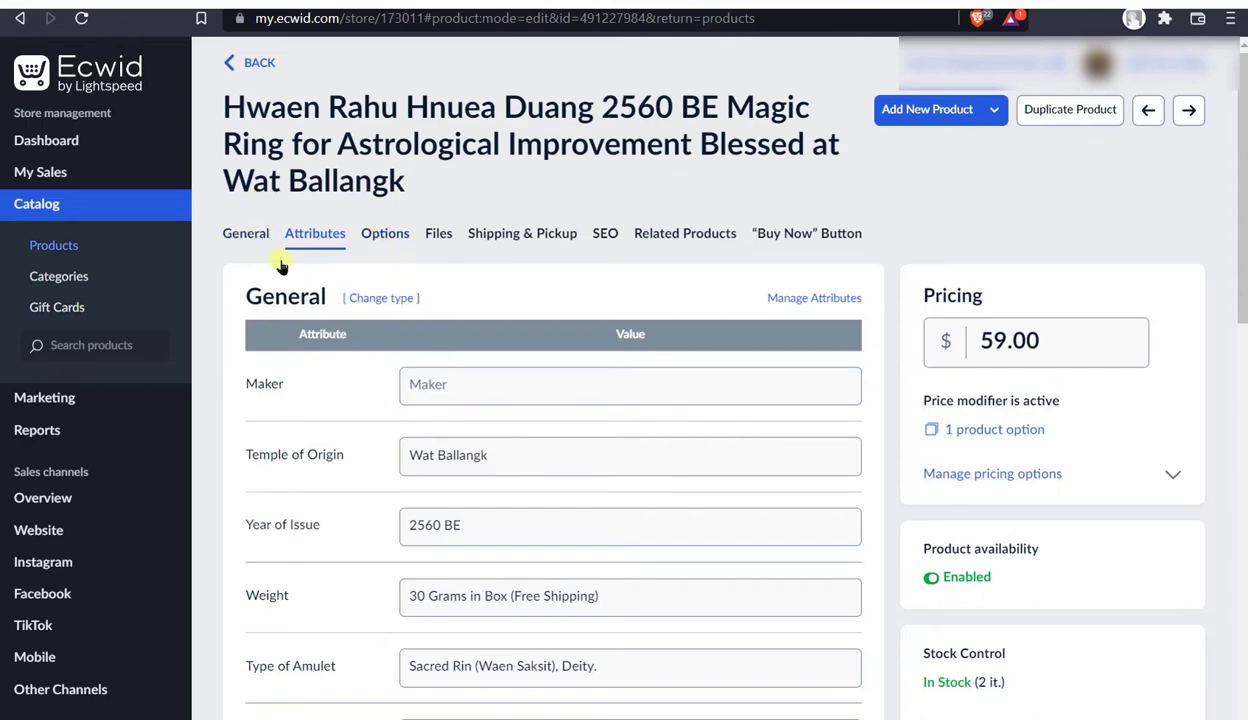
pyautogui.scroll(-5, 513, 565)
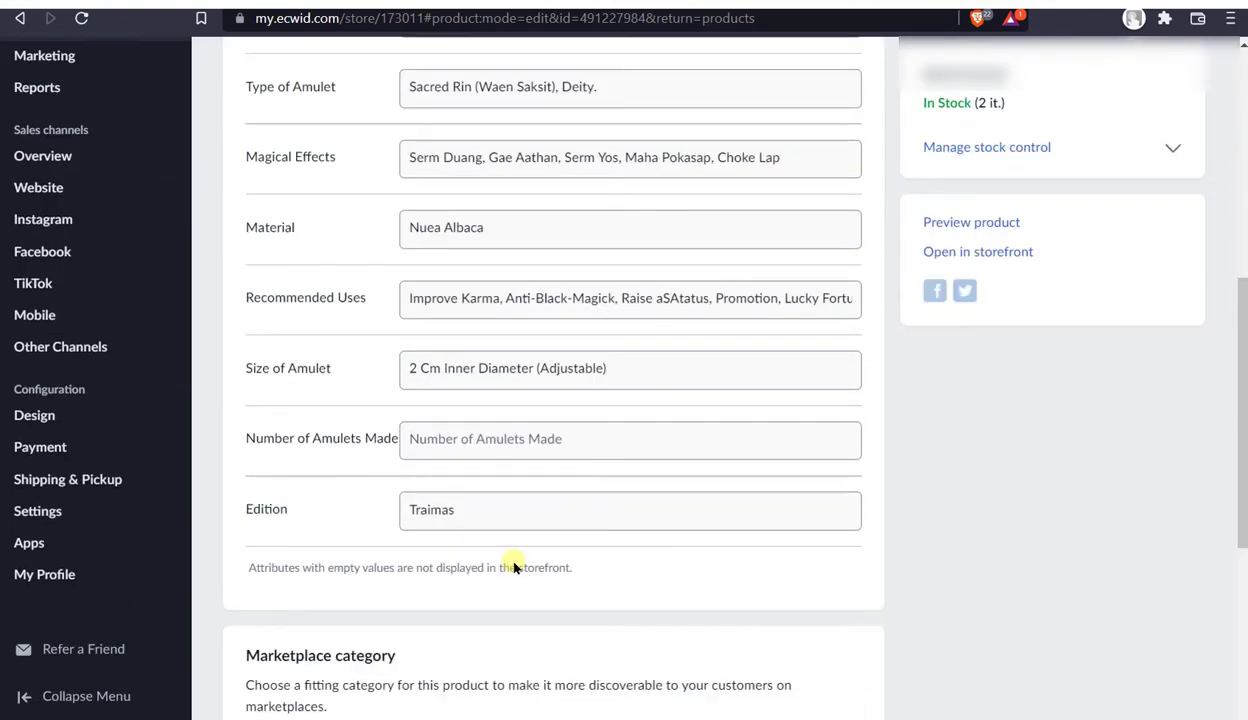
pyautogui.scroll(5, 513, 566)
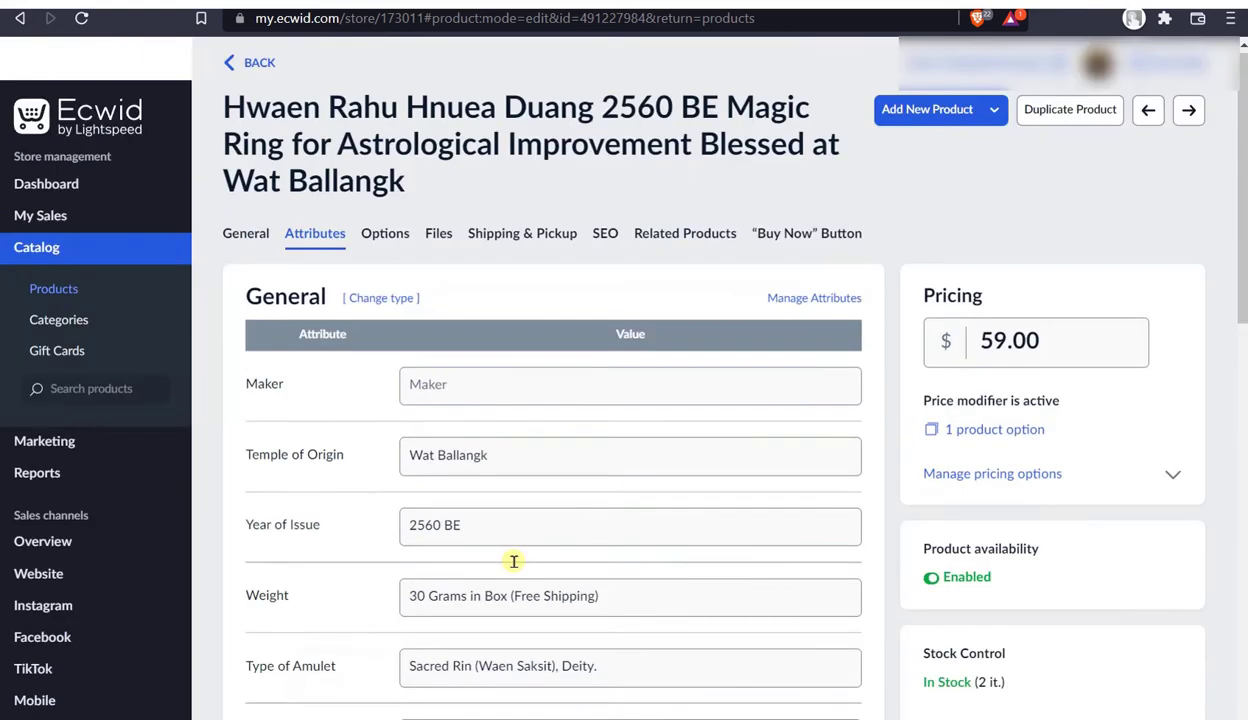
pyautogui.scroll(-10, 513, 566)
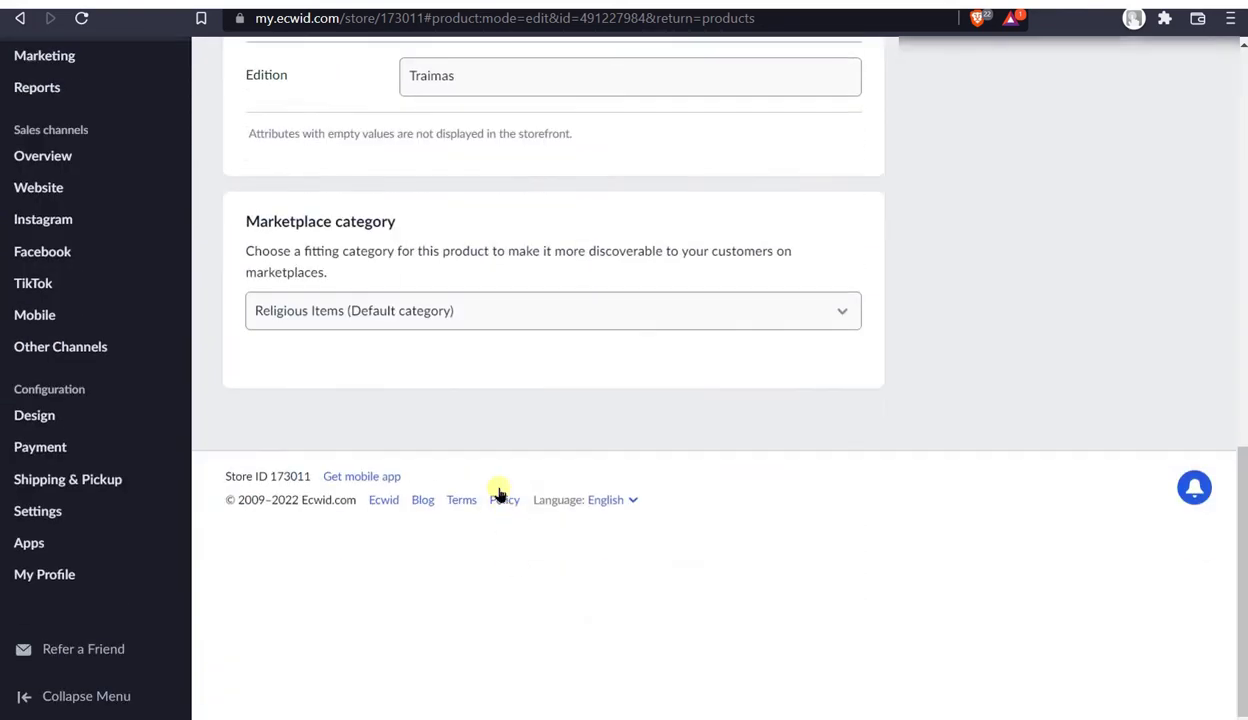
pyautogui.scroll(5, 670, 515)
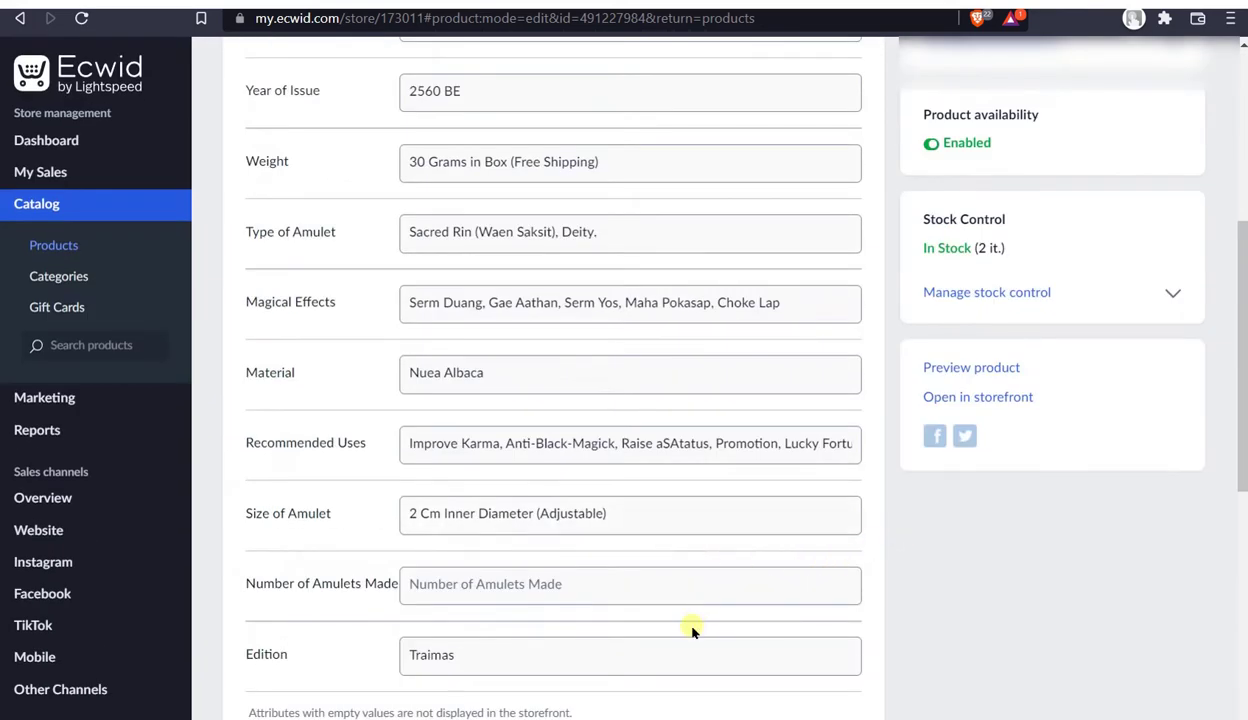
pyautogui.scroll(4, 571, 628)
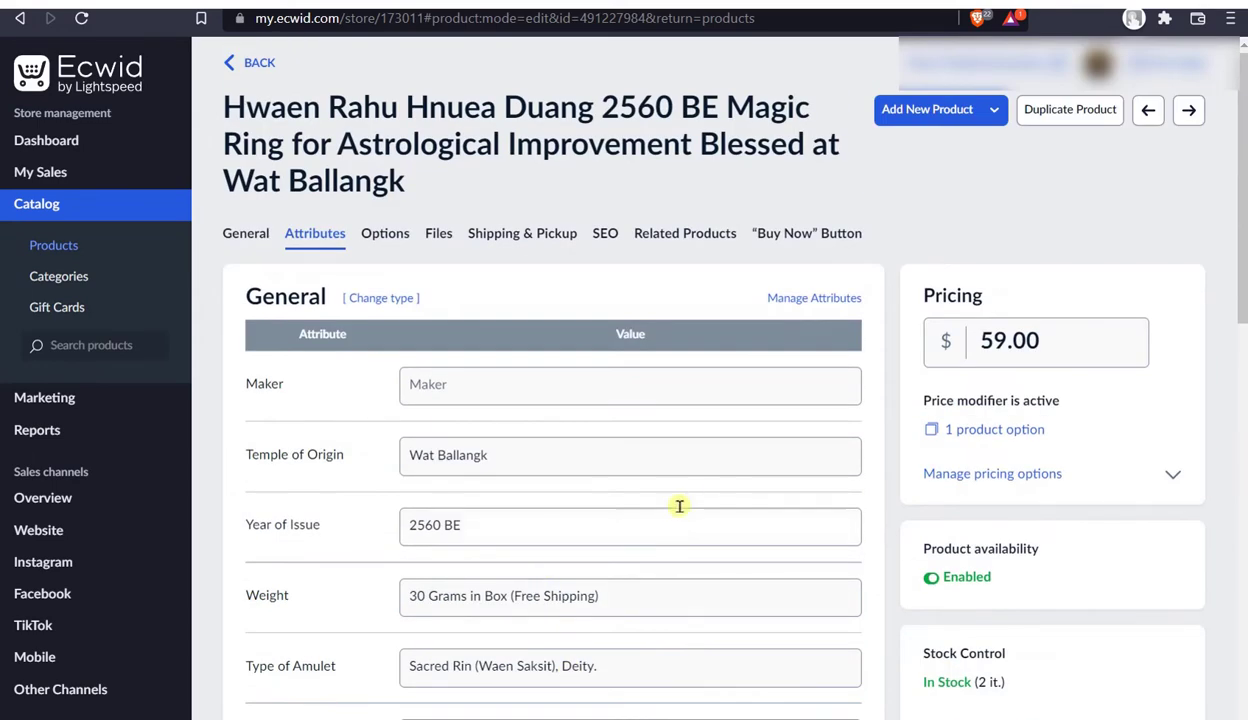
pyautogui.scroll(-4, 688, 530)
pyautogui.scroll(4, 694, 552)
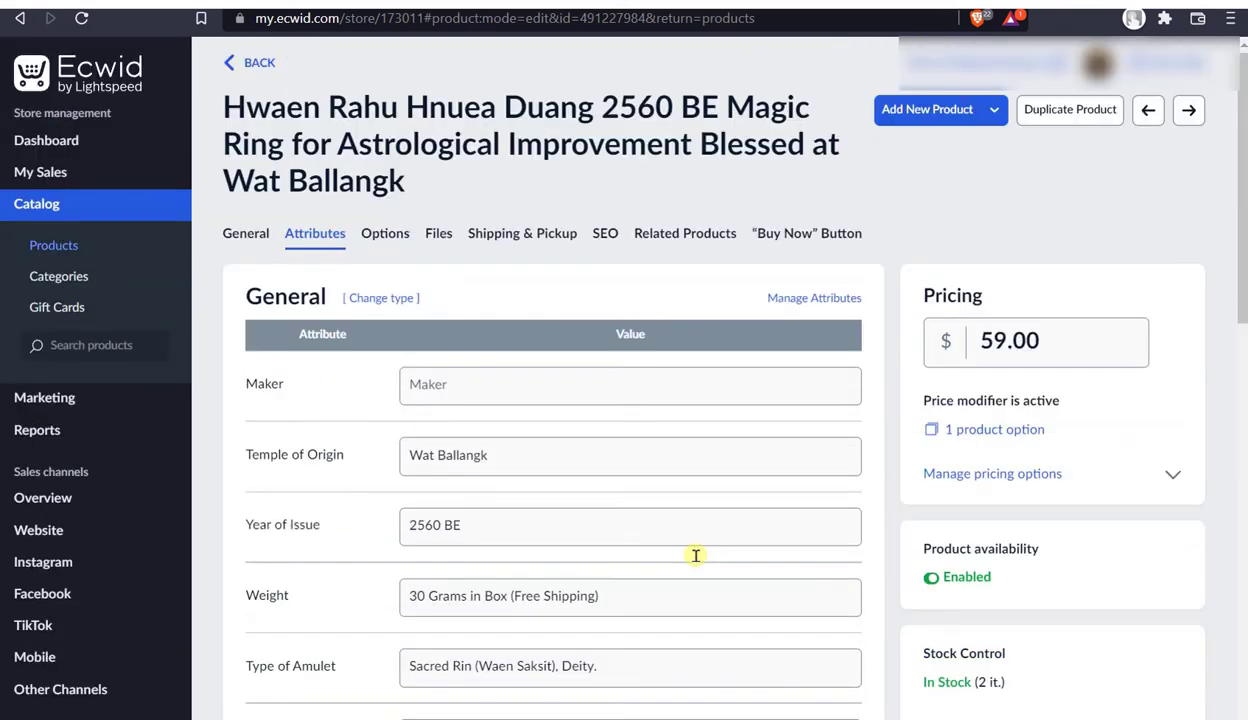
# - Open the attribute management for the General product type and examine the displayed names of UPC and Brand
pyautogui.click(814, 297)
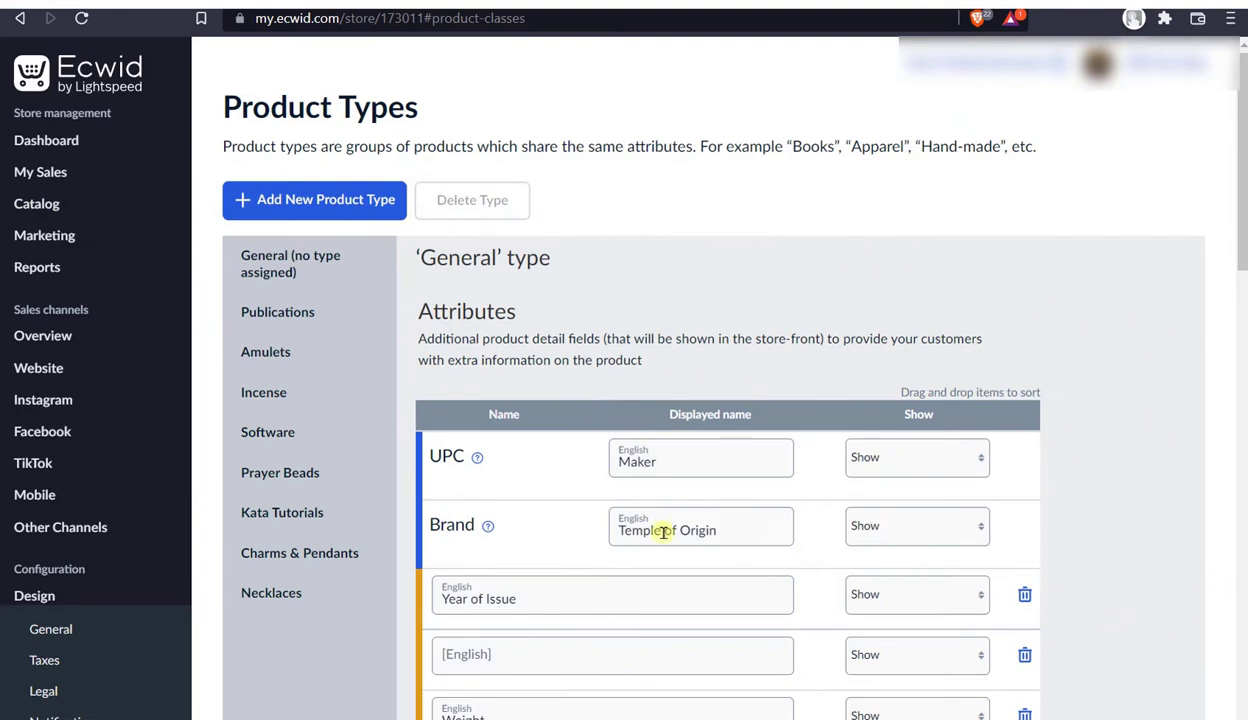
pyautogui.click(699, 458)
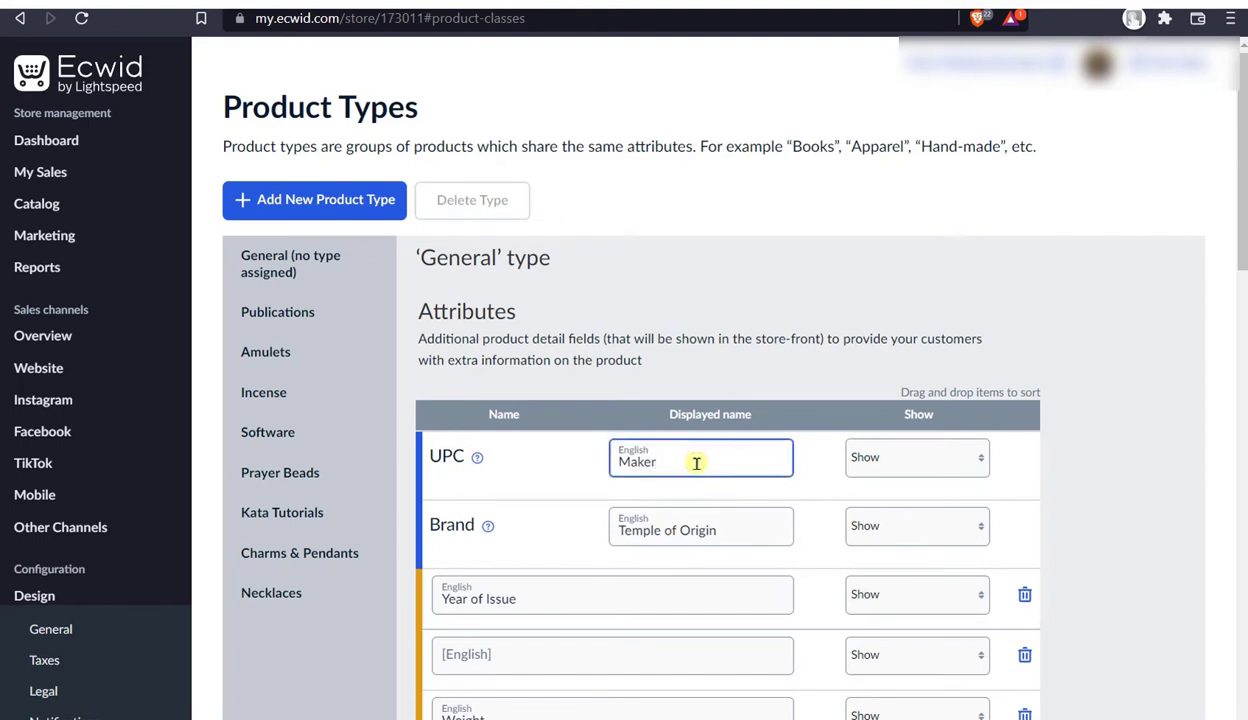
pyautogui.doubleClick(693, 460)
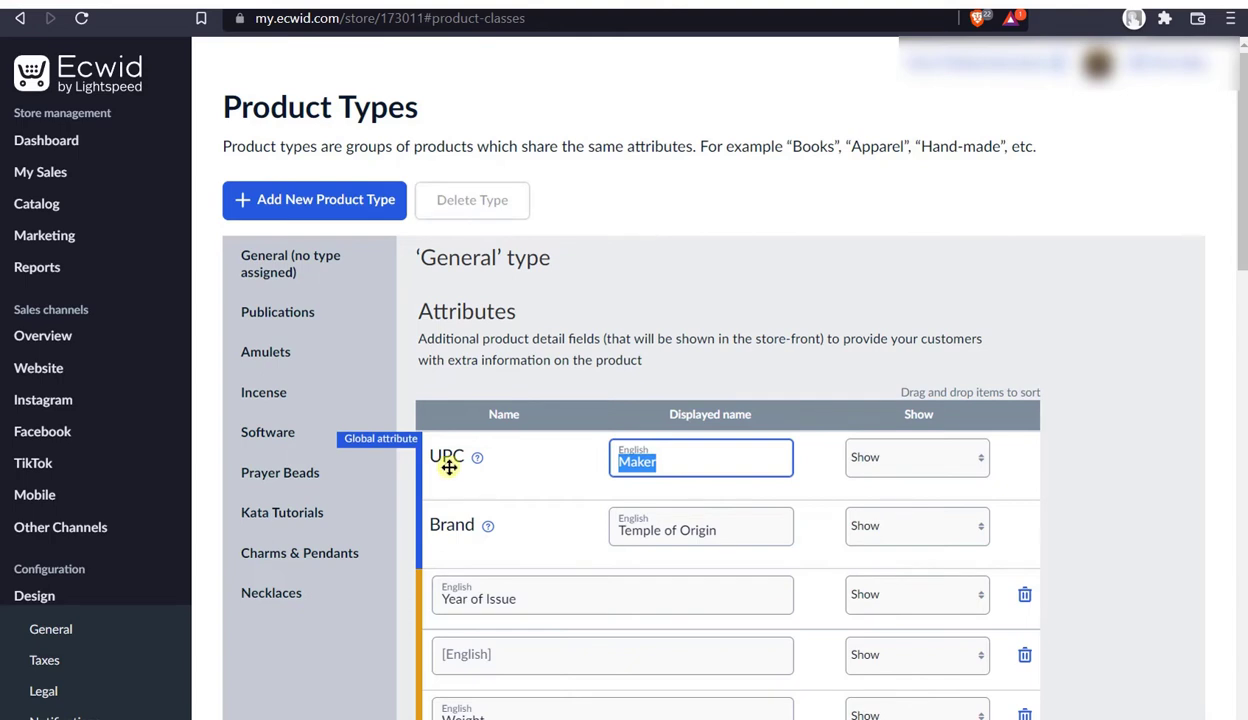
pyautogui.moveTo(477, 459)
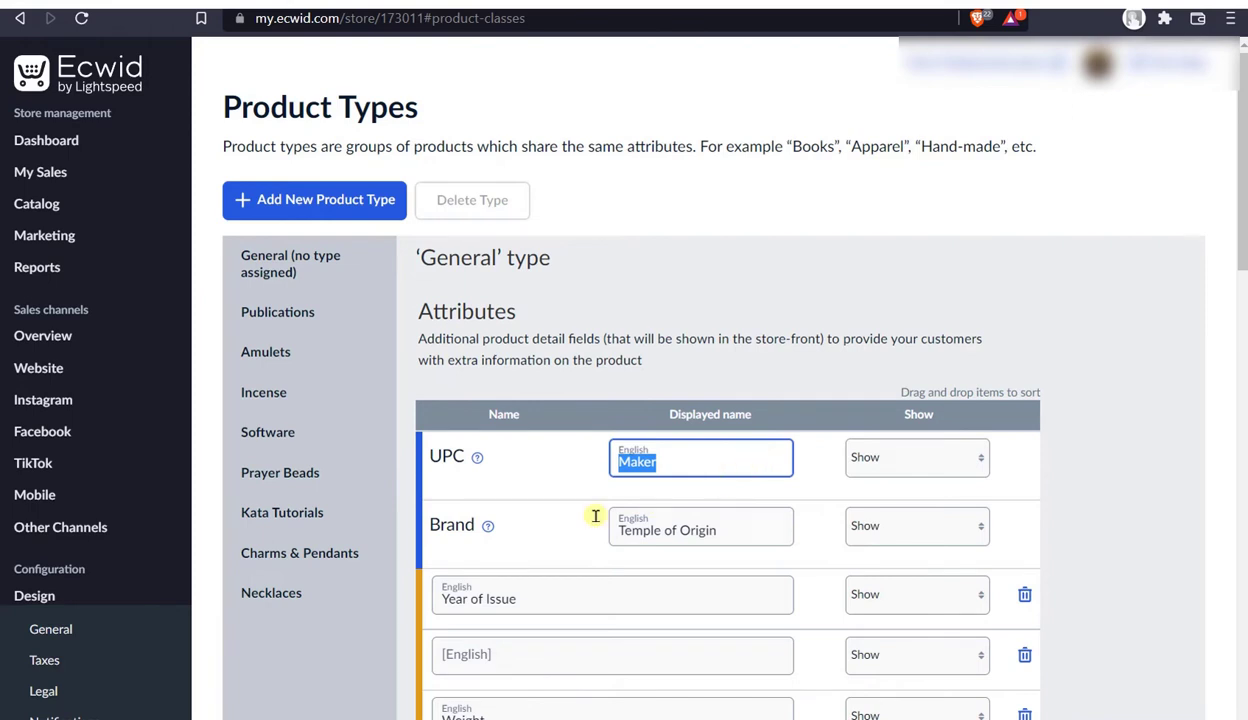
pyautogui.moveTo(748, 532); pyautogui.dragTo(607, 529)
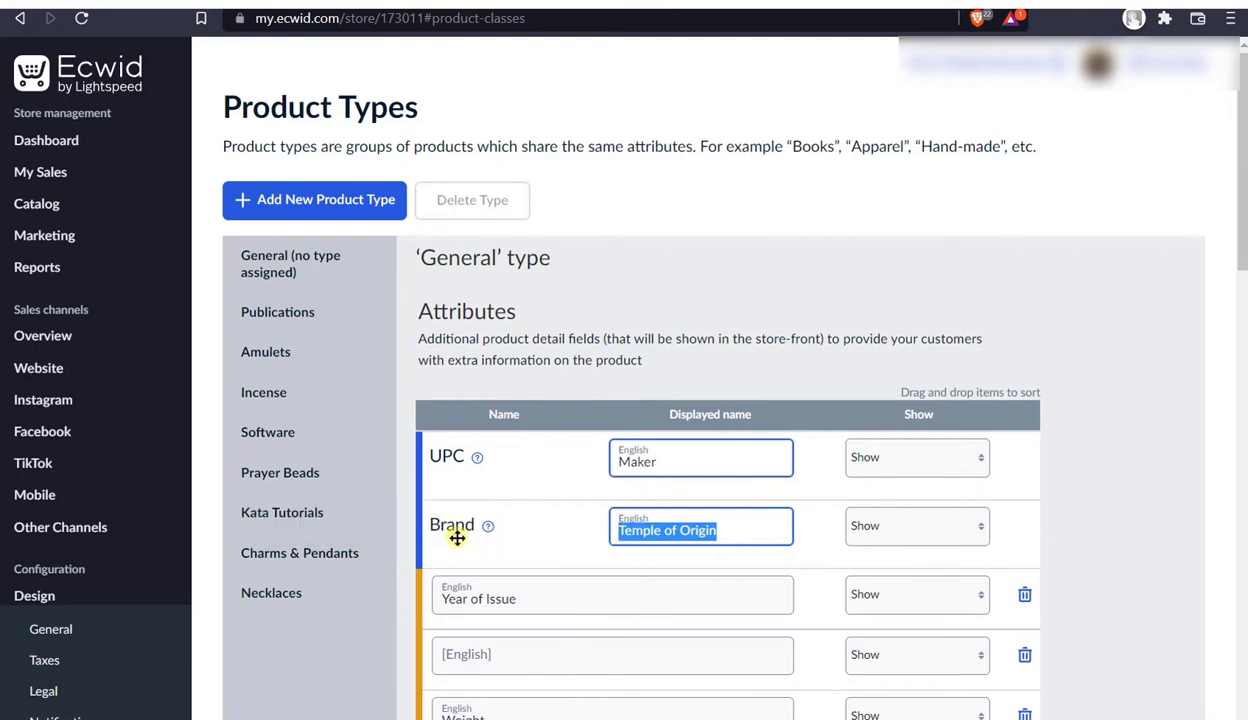
pyautogui.click(903, 340)
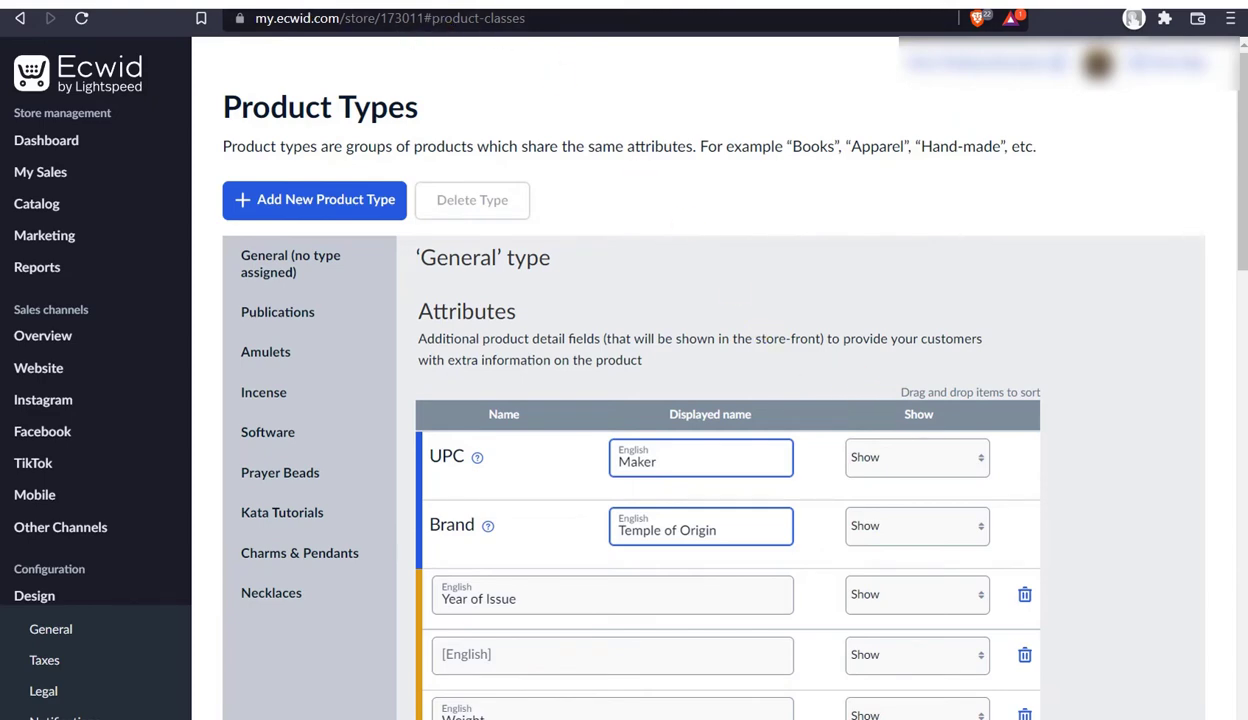
# - Switch to the storefront to look over the newest products in the All Thai Amulets listing, and return to Ecwid
pyautogui.hotkey('ctrl', 'Tab')
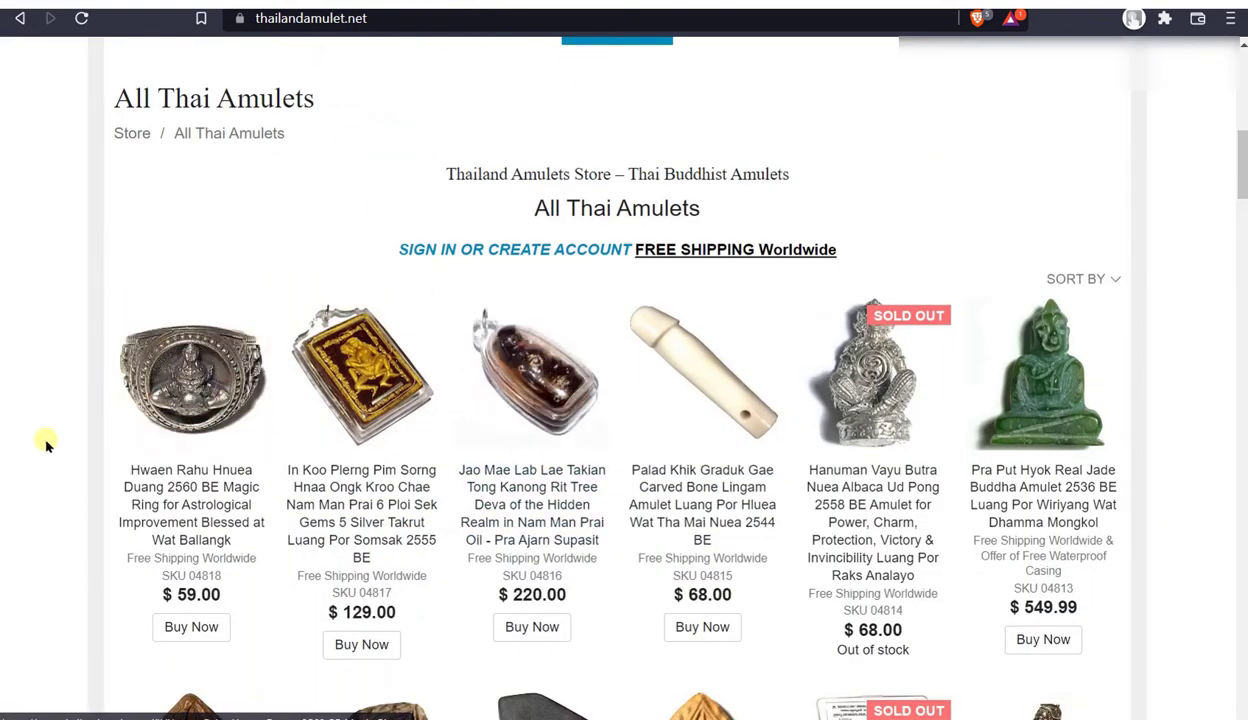
pyautogui.scroll(-2, 46, 443)
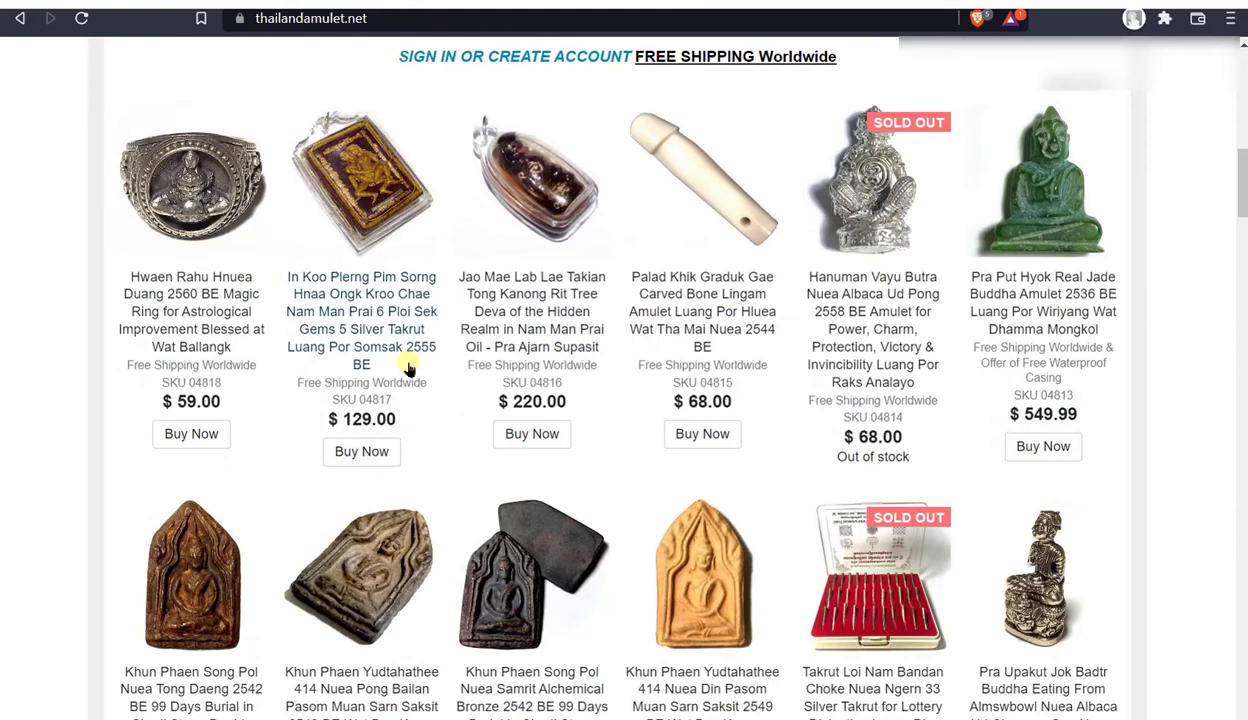
pyautogui.hotkey('ctrl', 'shift', 'Tab')
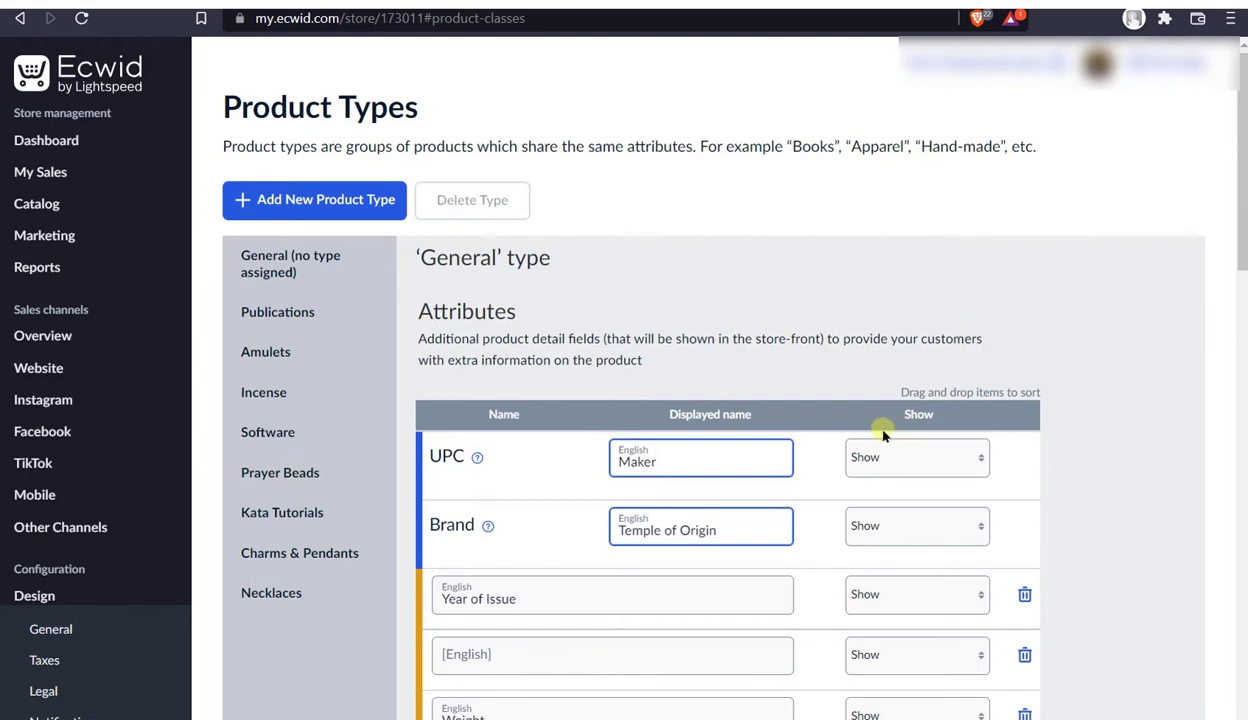
# - Recheck the UPC and Brand displayed names, and scan the General type's attribute list to its end
pyautogui.moveTo(752, 461); pyautogui.dragTo(566, 463)
pyautogui.moveTo(724, 519); pyautogui.dragTo(552, 513)
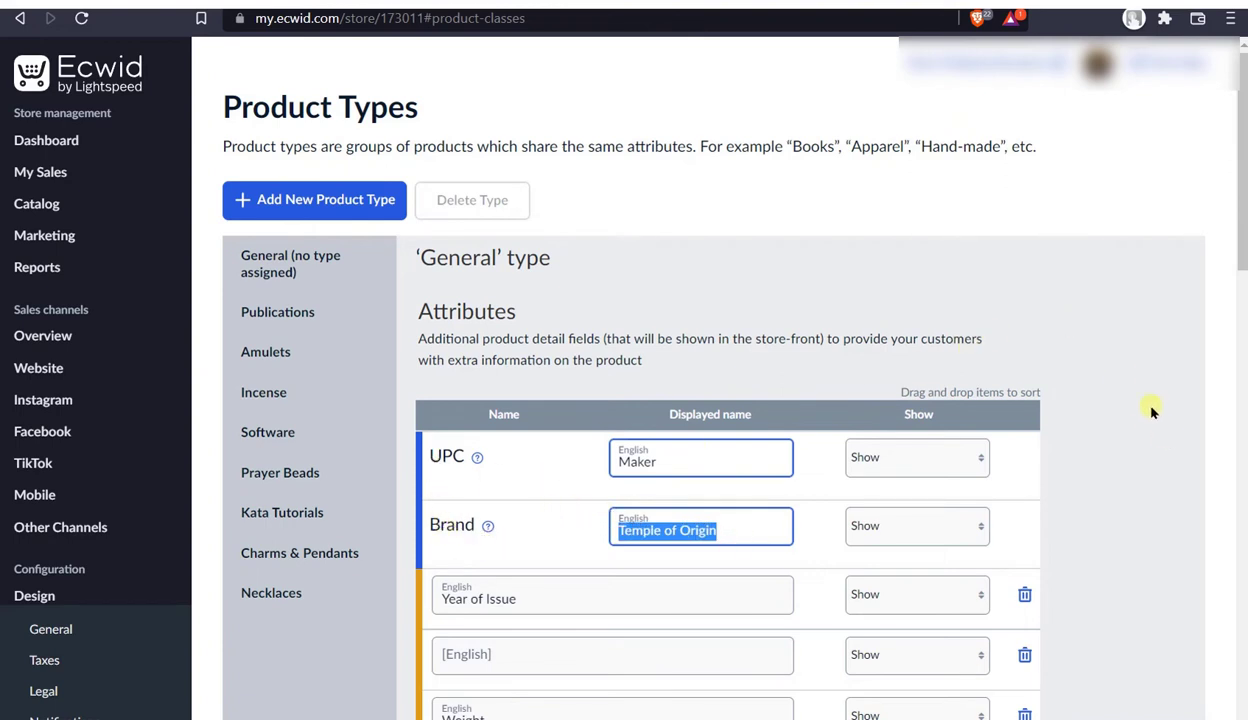
pyautogui.scroll(-10, 1148, 404)
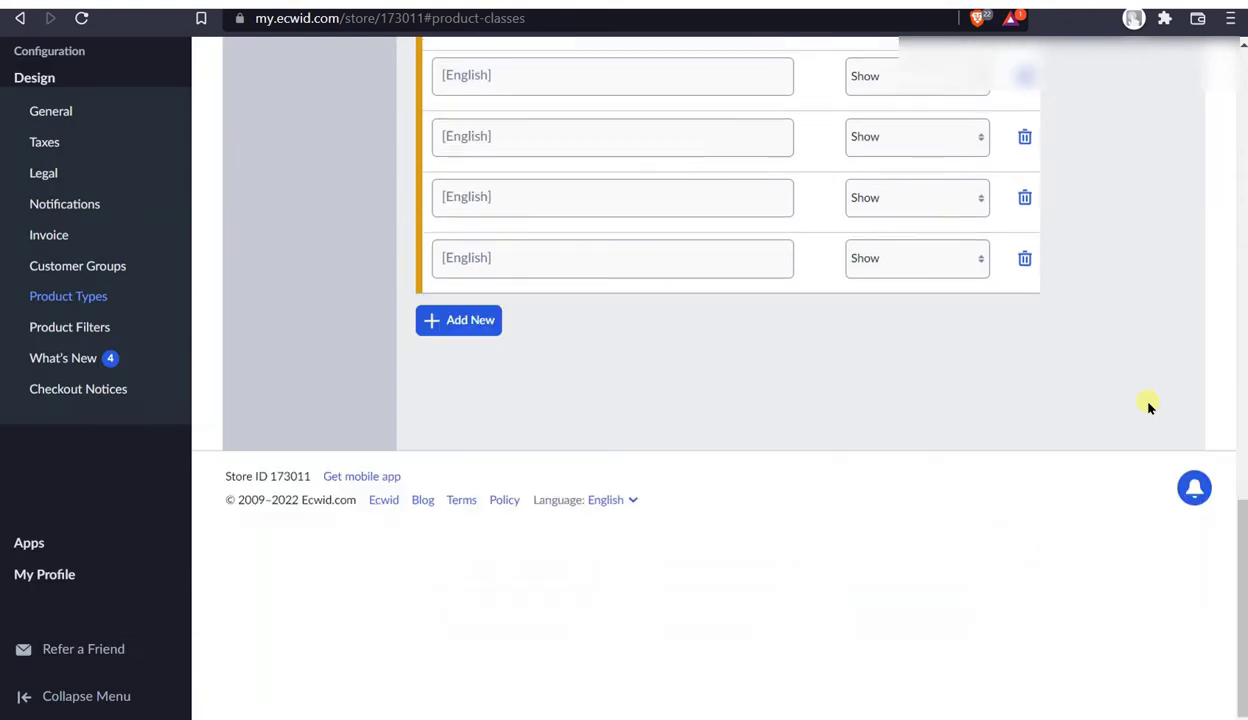
pyautogui.scroll(10, 1103, 423)
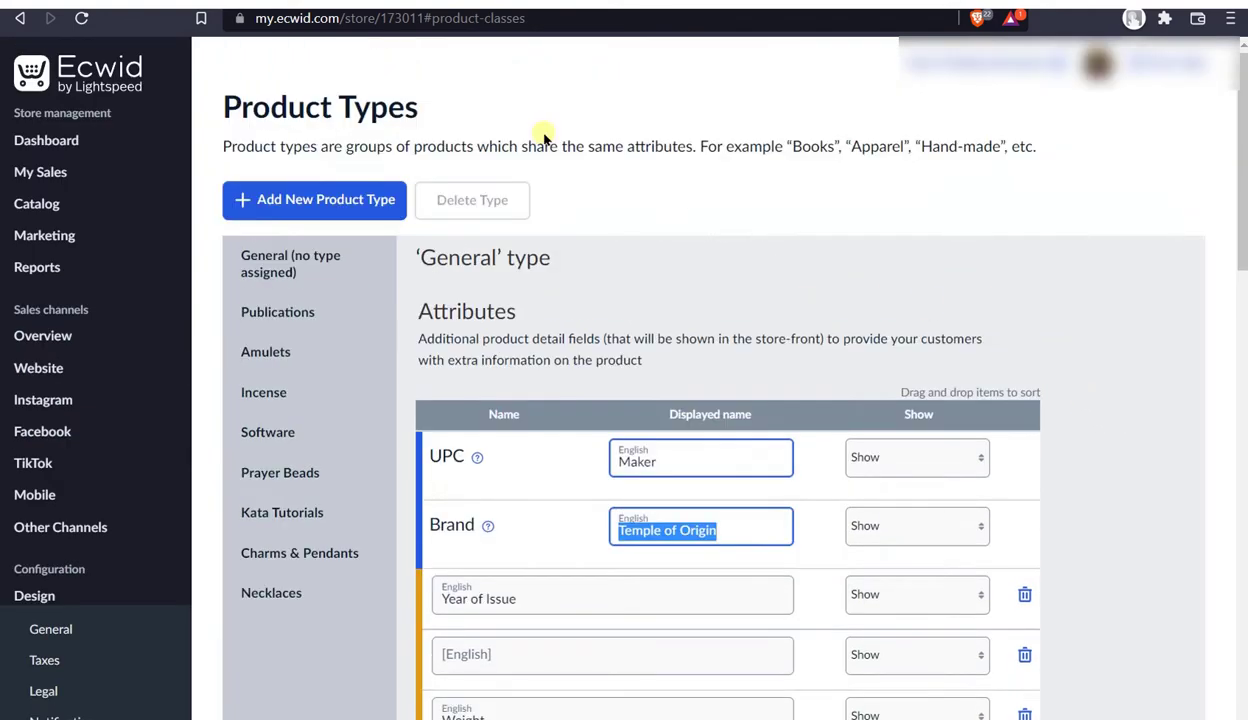
# - Return to the Rahu ring's product page and review its general details, from images and description to categories
pyautogui.click(20, 18)
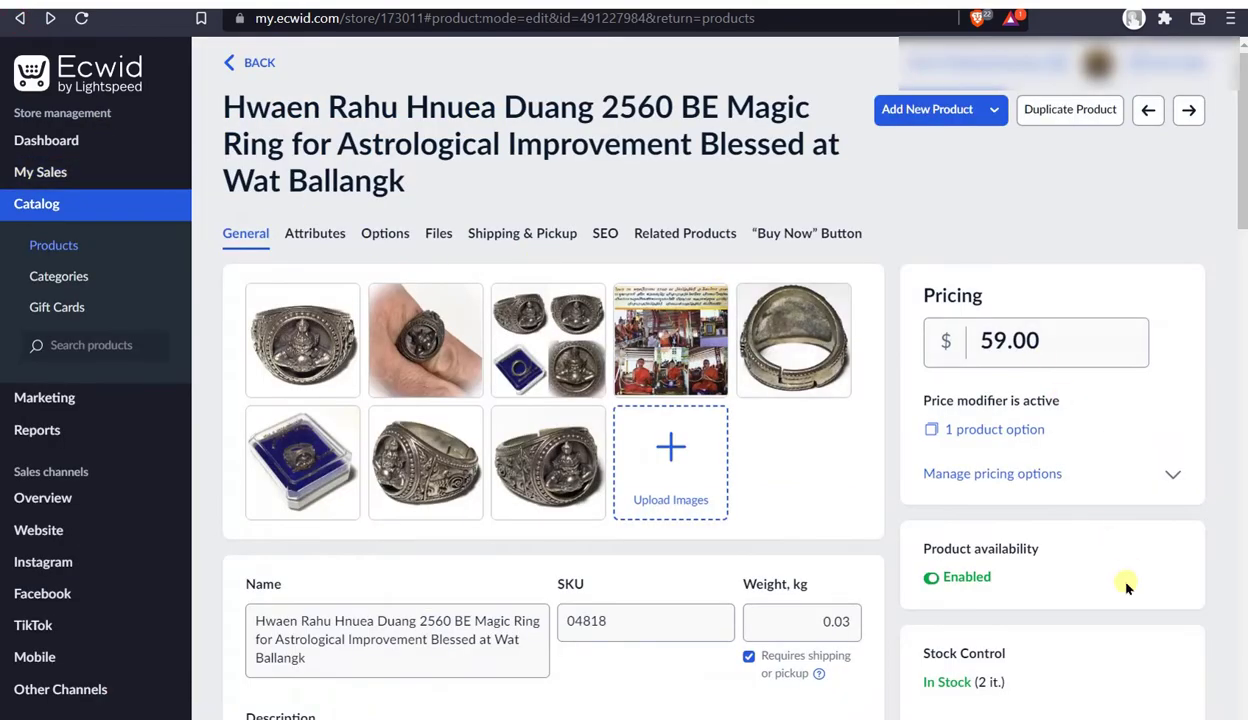
pyautogui.scroll(-5, 1110, 590)
pyautogui.scroll(-15, 1099, 599)
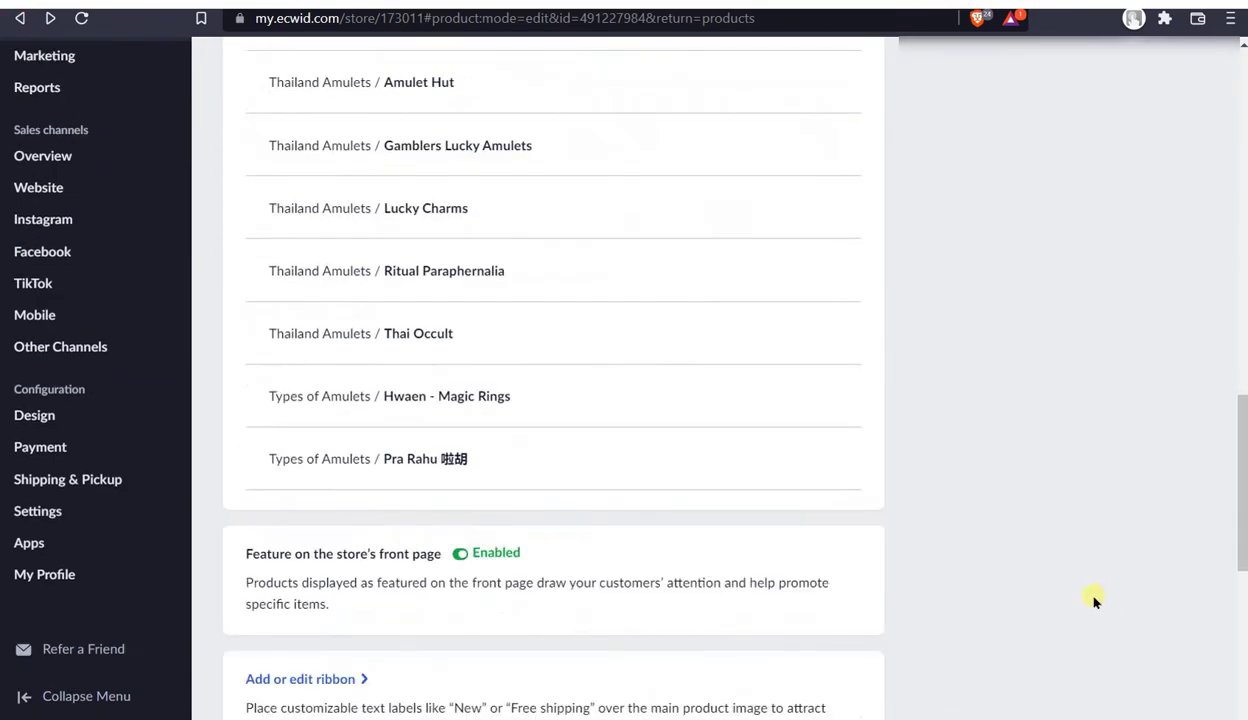
pyautogui.scroll(10, 1036, 604)
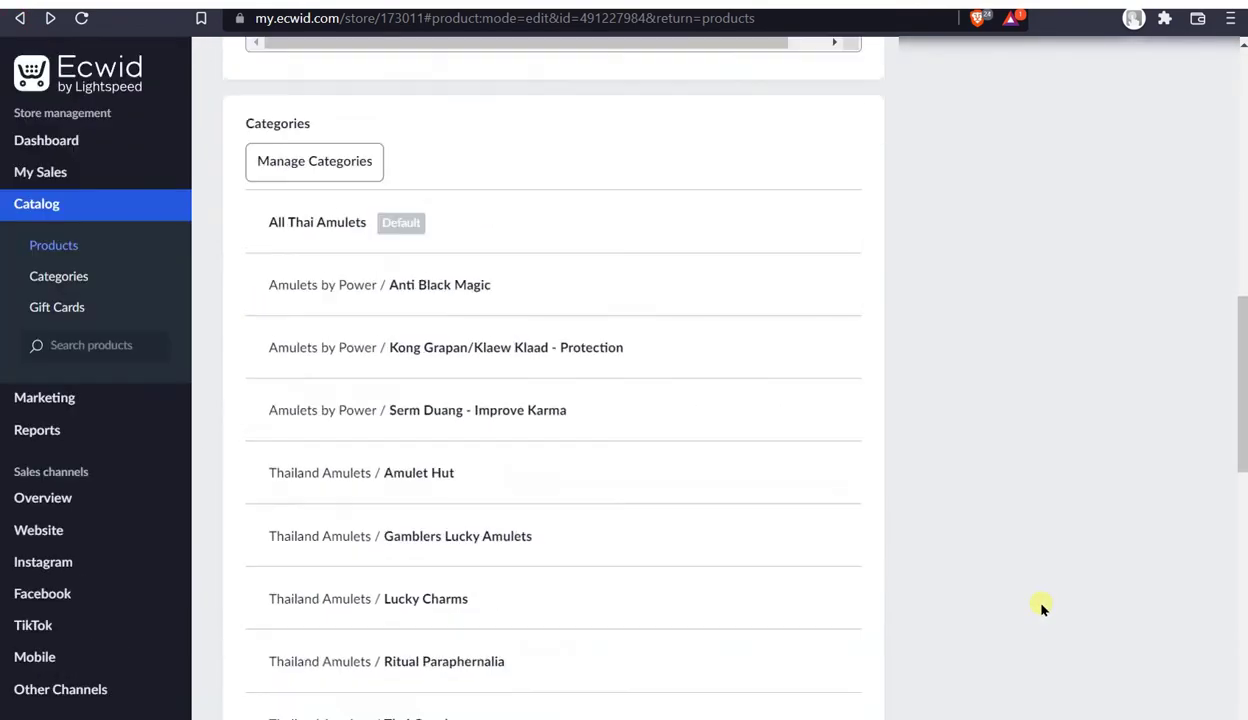
pyautogui.scroll(10, 1038, 608)
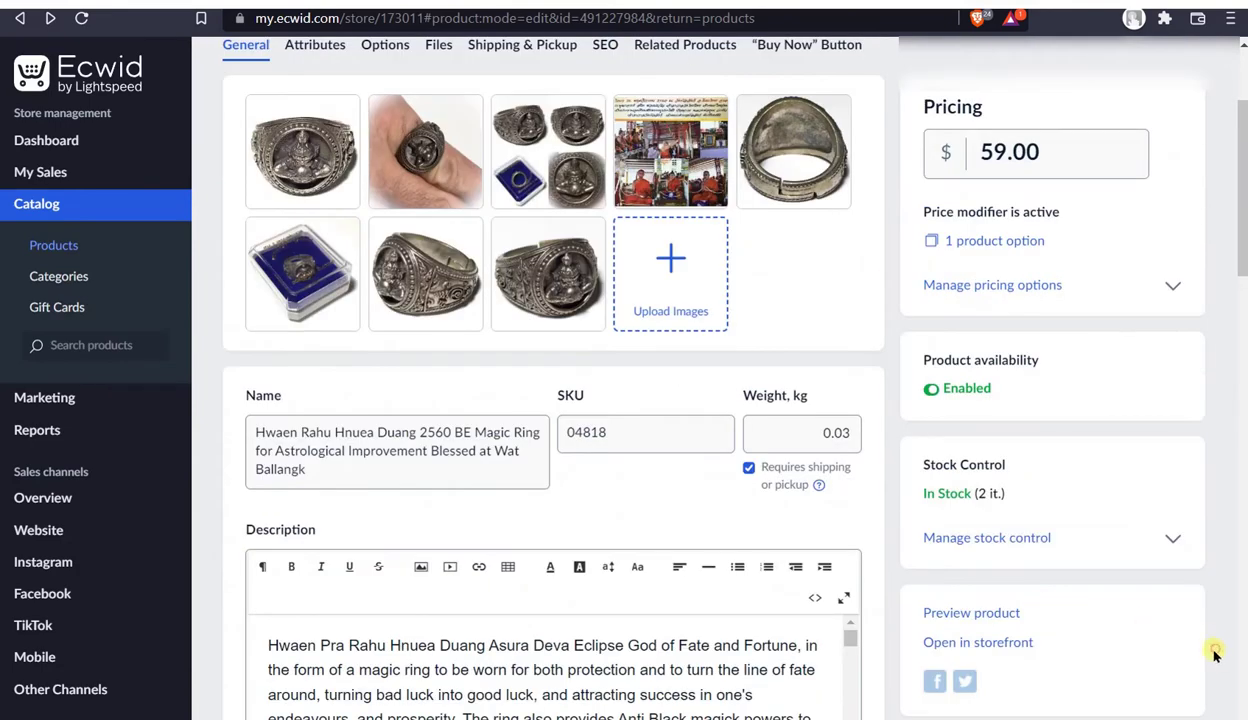
pyautogui.scroll(-4, 1221, 670)
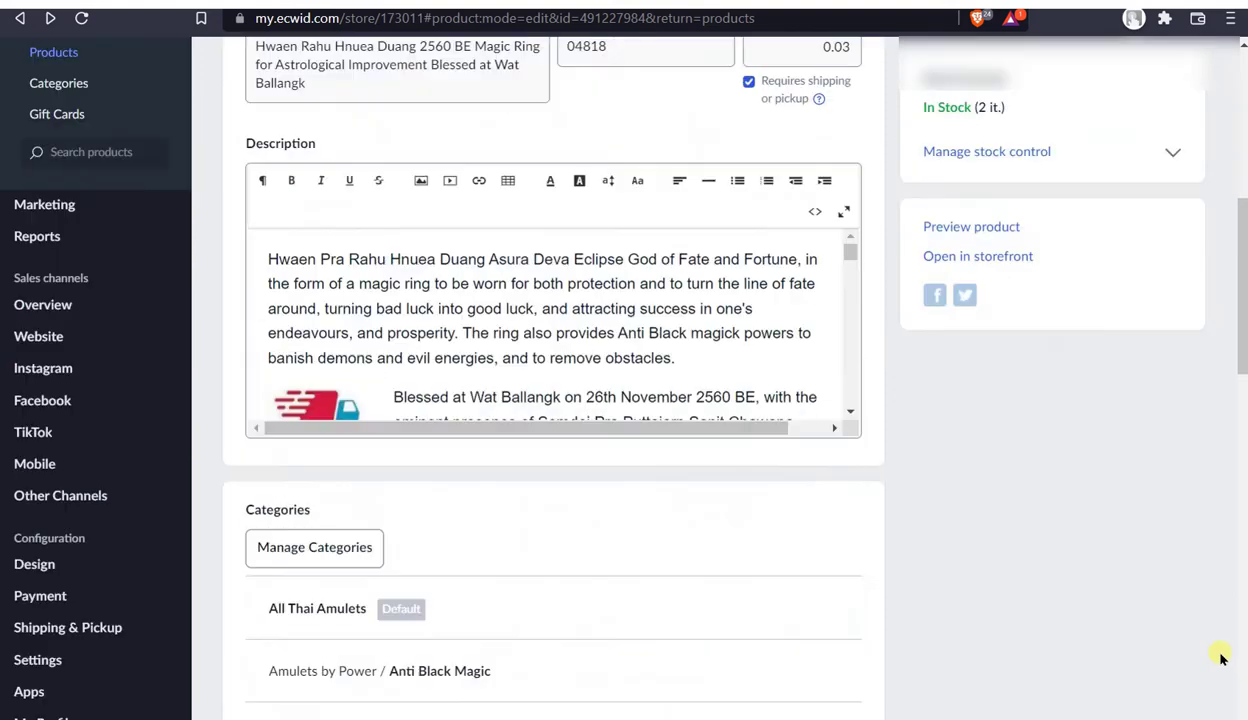
pyautogui.scroll(6, 1091, 610)
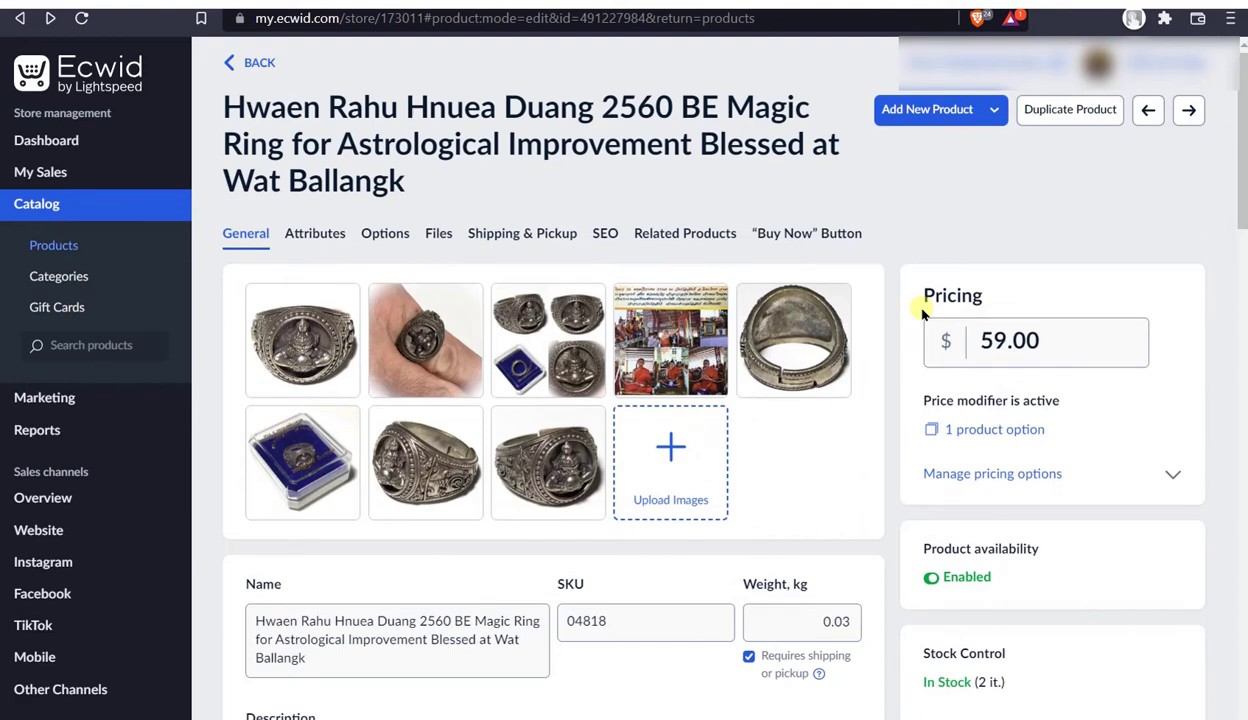
# - Open the Ecwid dashboard, and bring up Speedtest by Ookla in a new browser tab by searching for "speedtest"
pyautogui.click(40, 141)
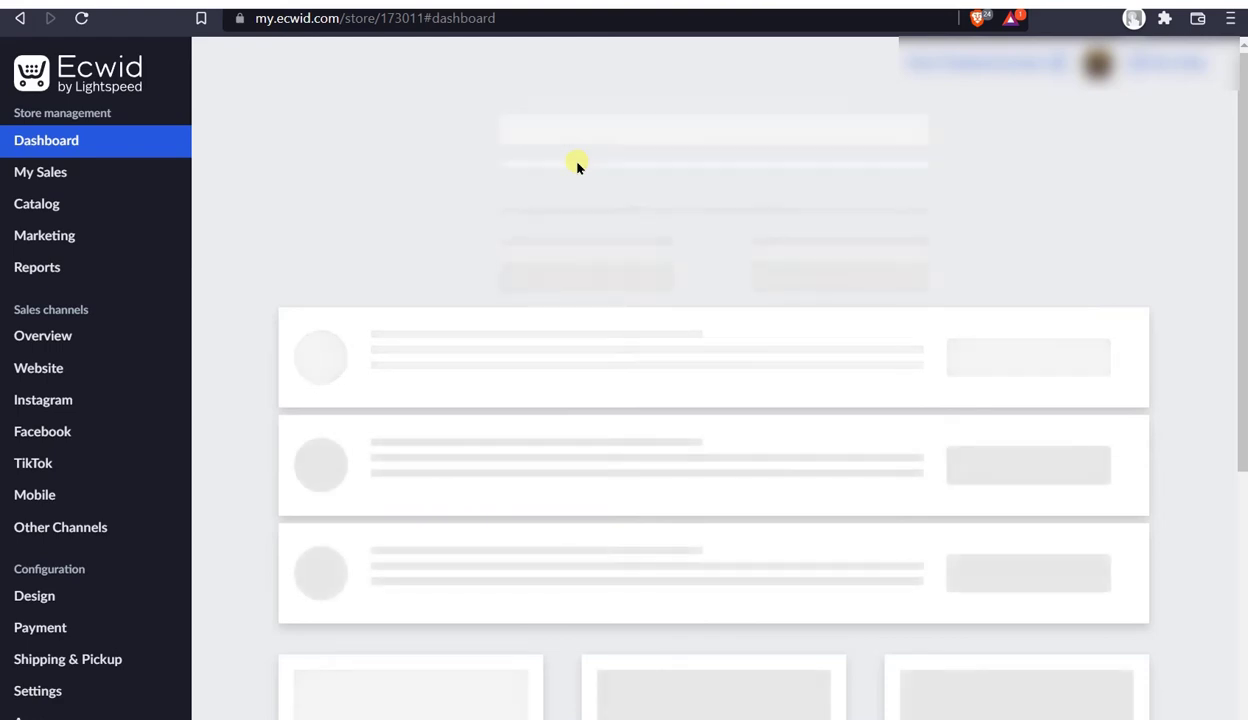
pyautogui.click(501, 19)
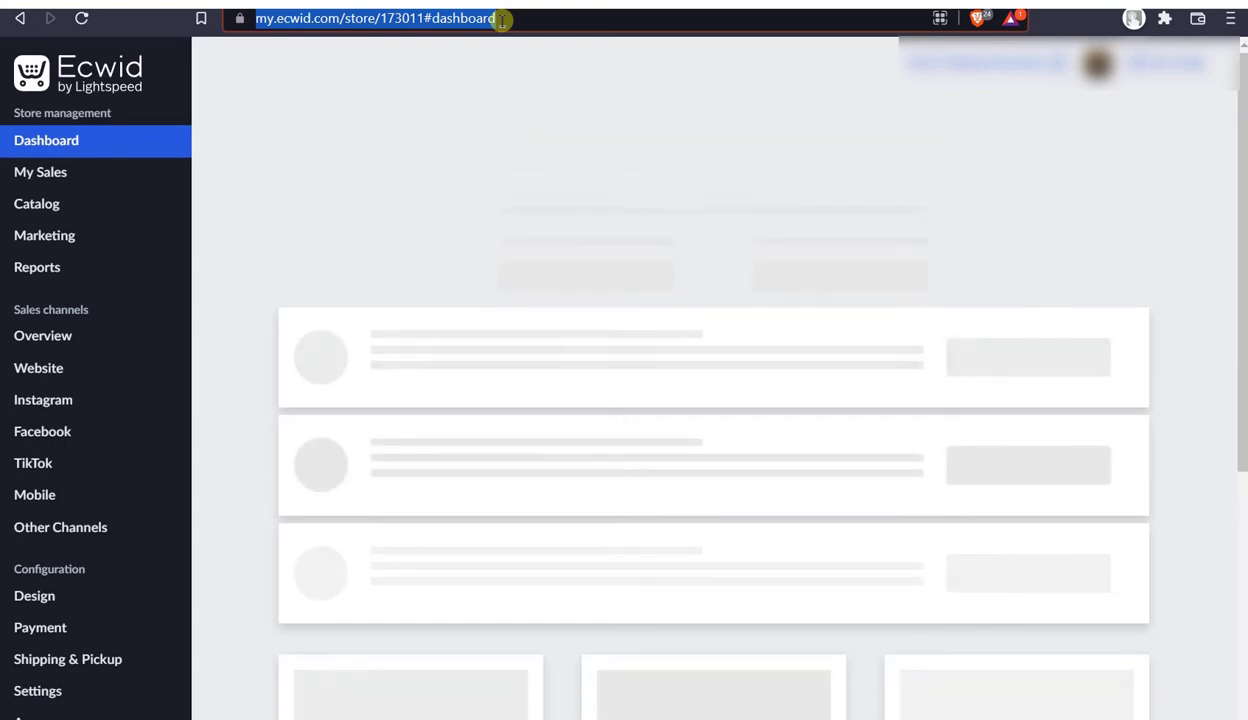
pyautogui.hotkey('ctrl', 't')
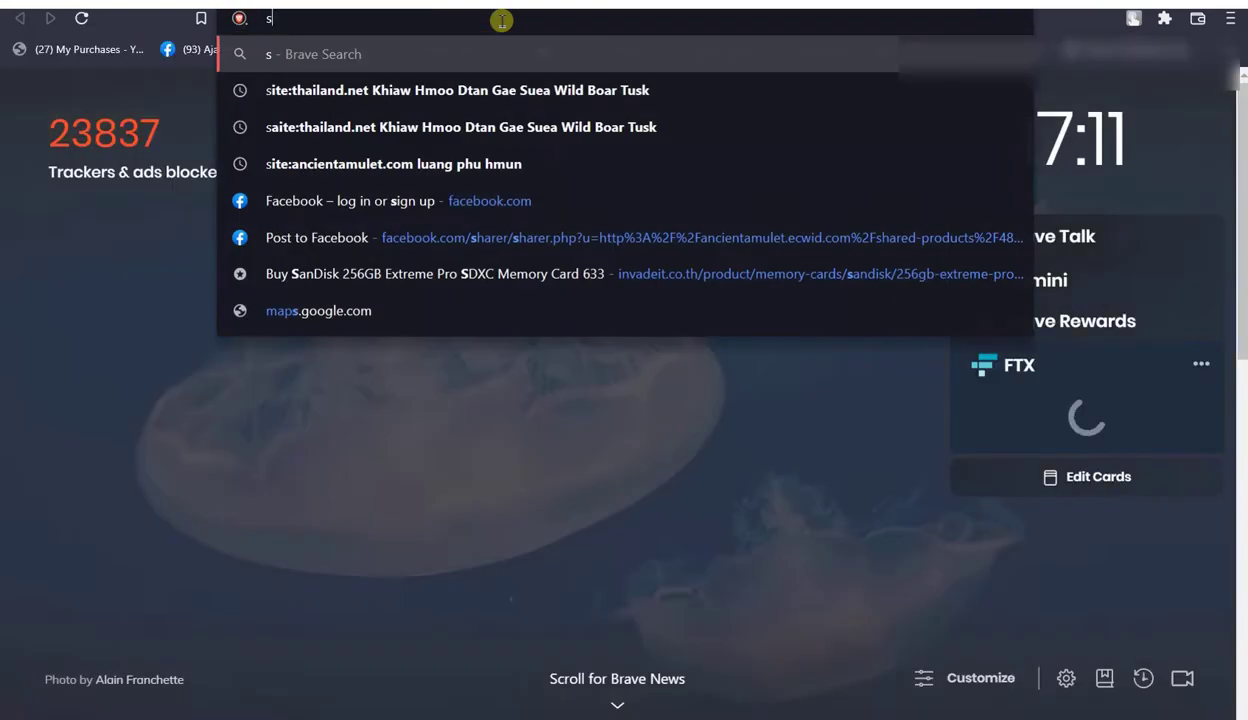
pyautogui.write('speedtest')
pyautogui.press('Return')
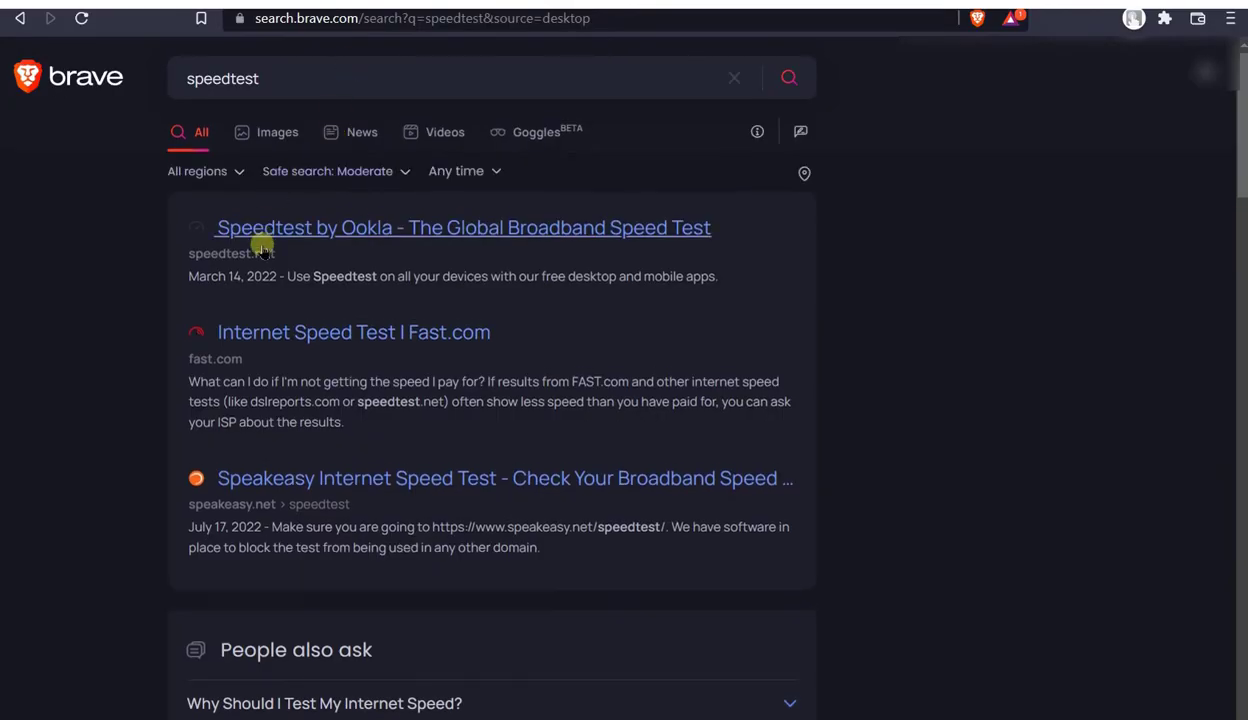
pyautogui.click(258, 227)
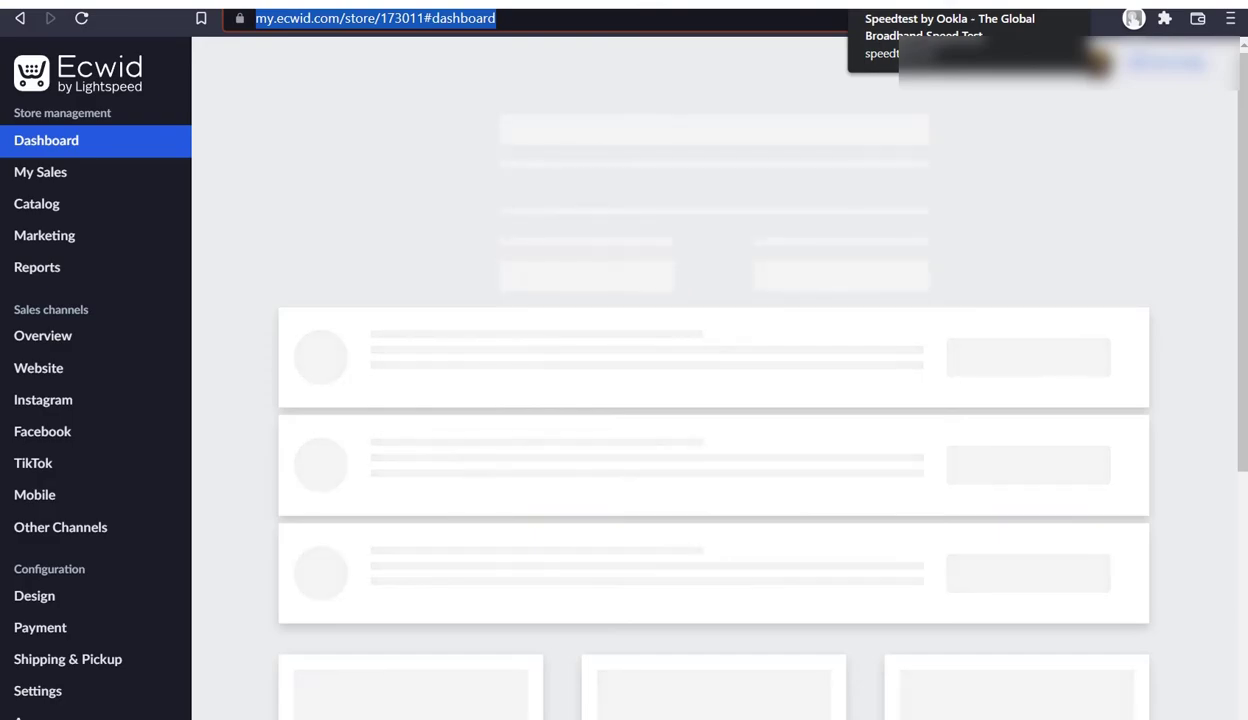
pyautogui.hotkey('ctrl', 'Tab')
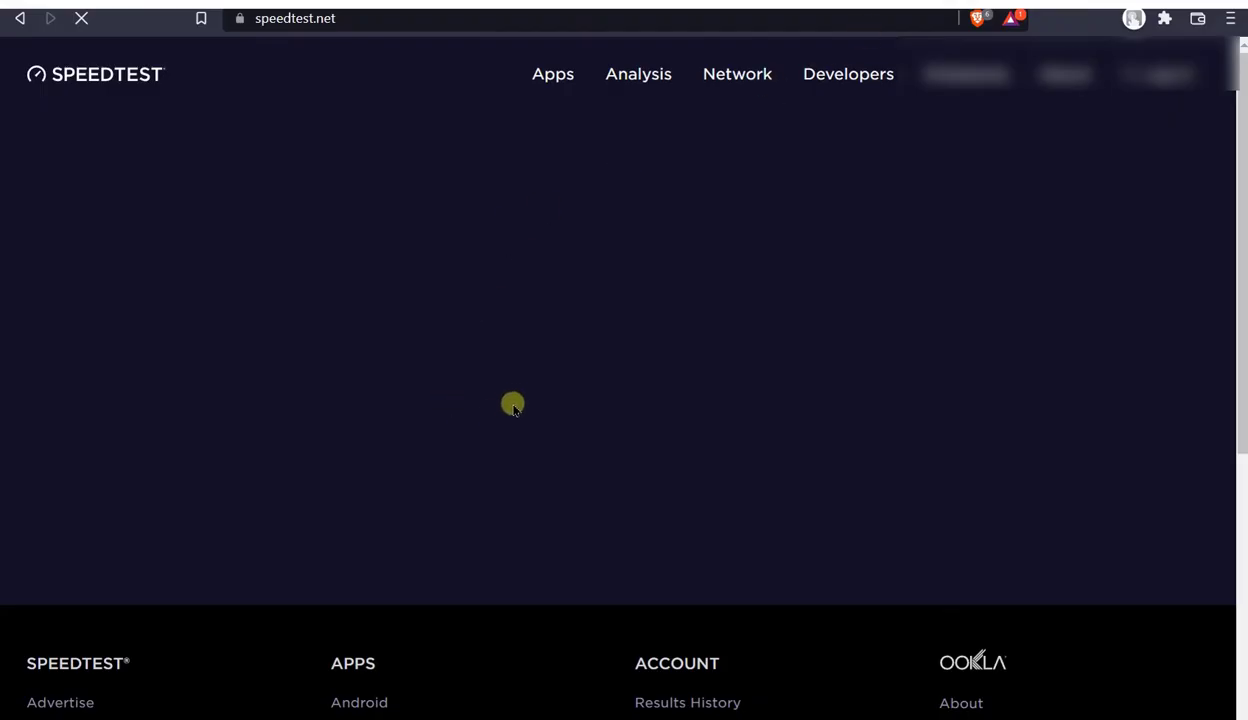
# - Check the computer's active network connection and start a multi-connection speed test
pyautogui.click(390, 20)
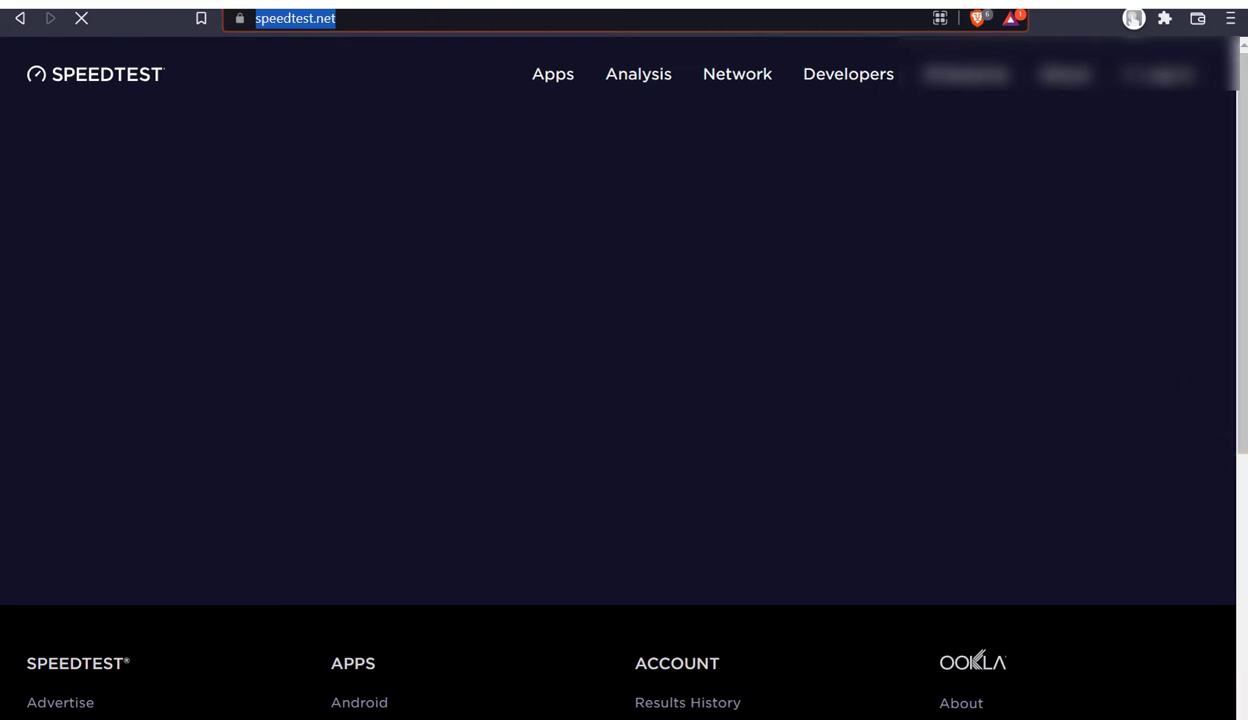
pyautogui.press('super+a')
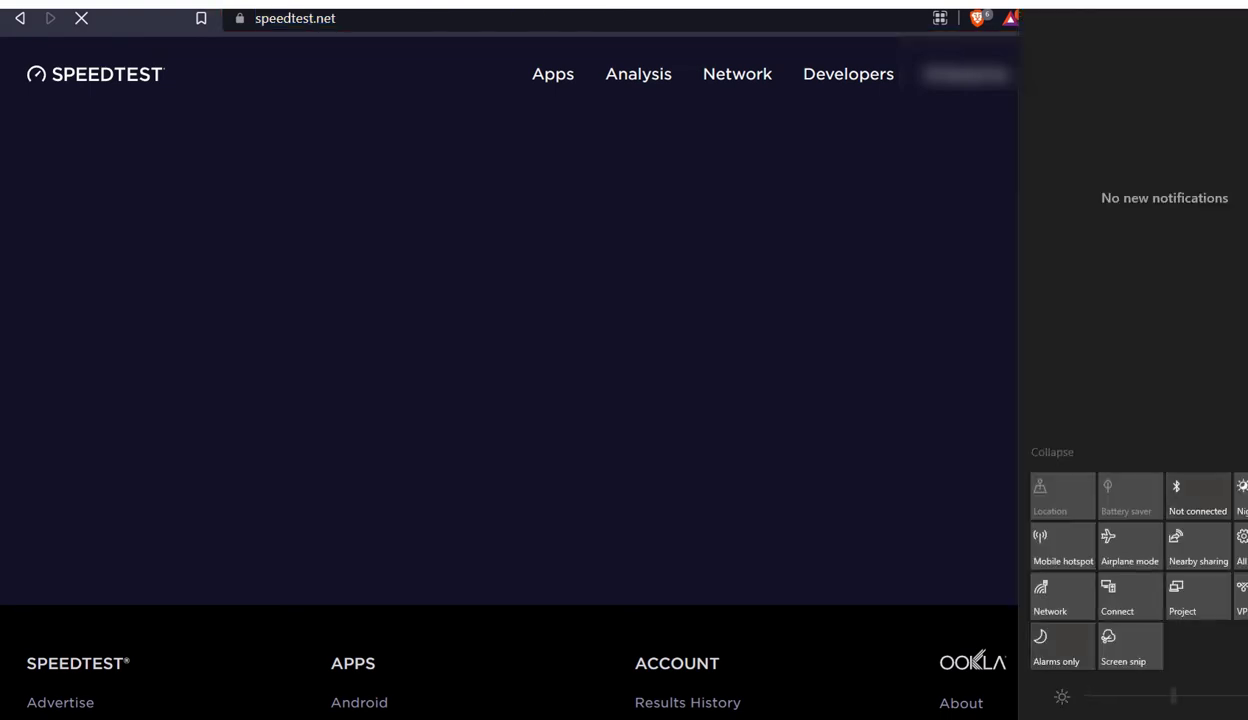
pyautogui.click(1078, 594)
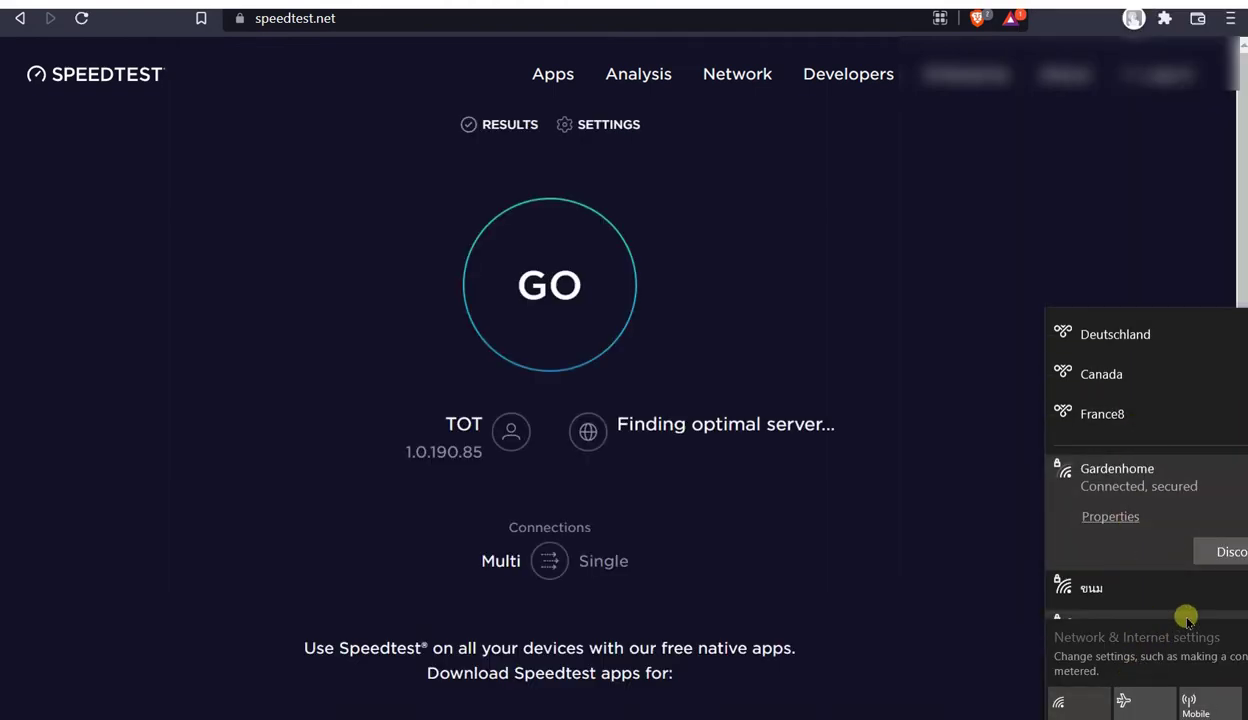
pyautogui.click(914, 571)
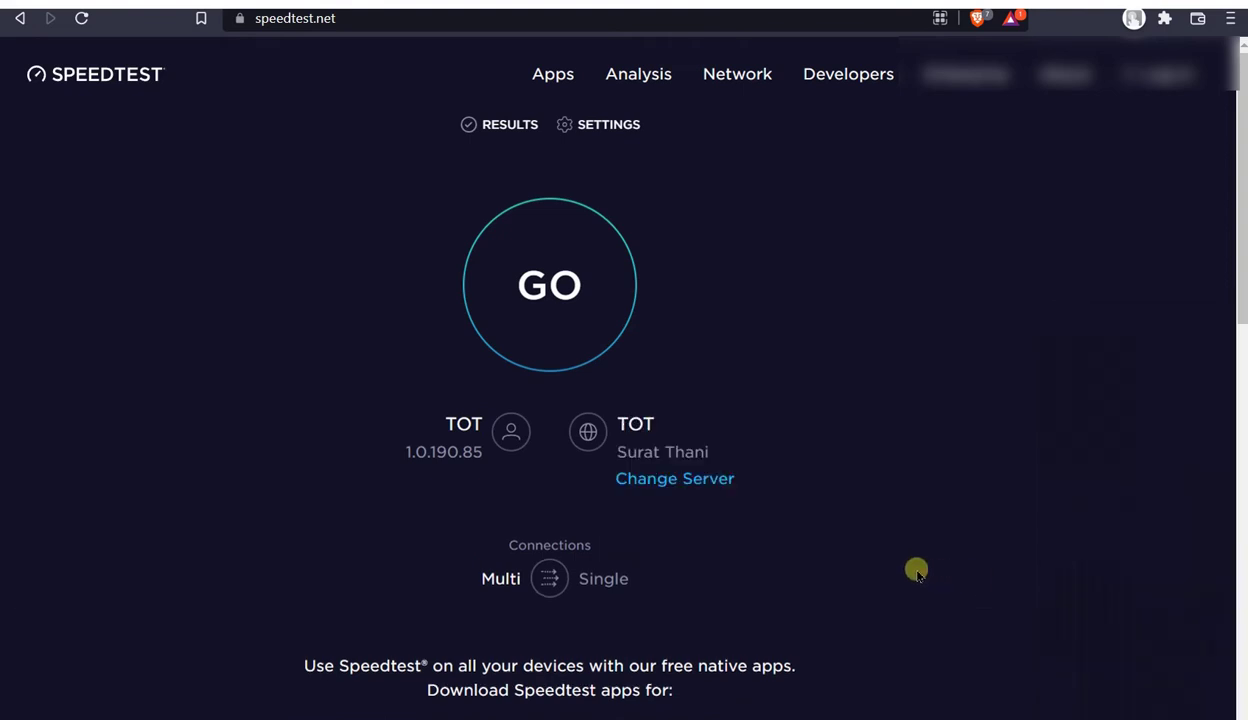
pyautogui.click(546, 290)
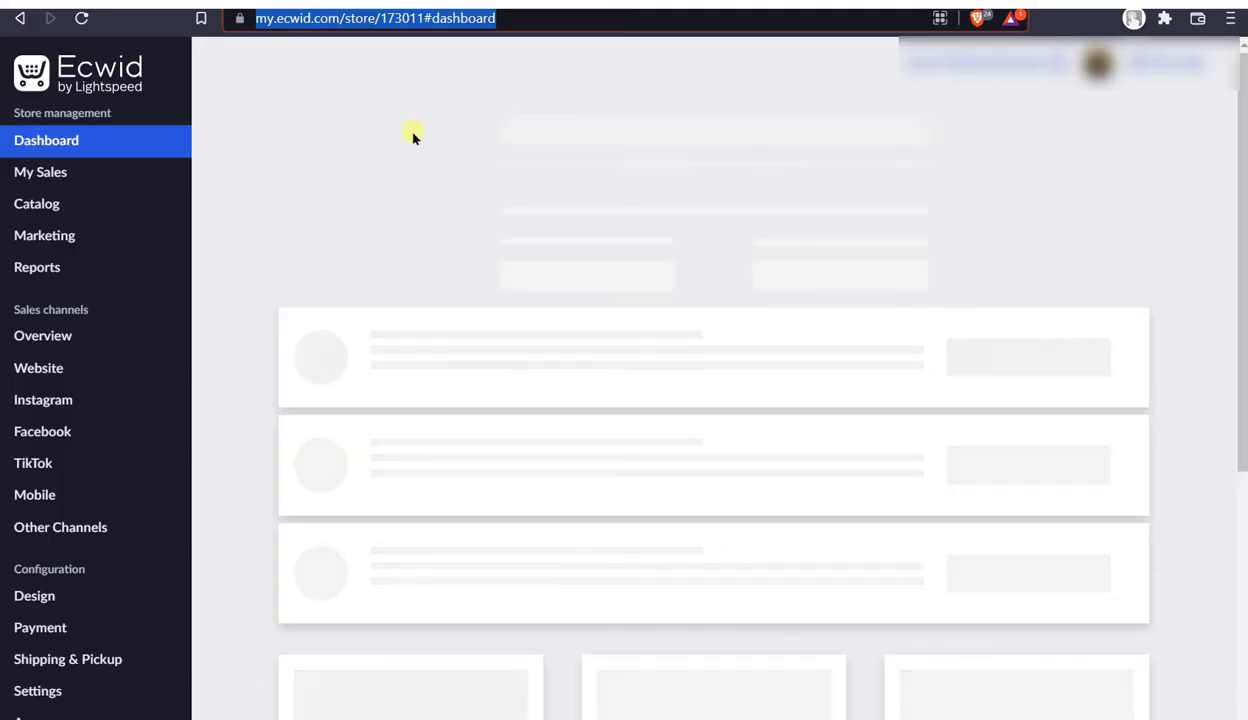
# - Look over the loading Ecwid dashboard and switch to Speedtest to check the running test's progress
pyautogui.scroll(-4, 1036, 248)
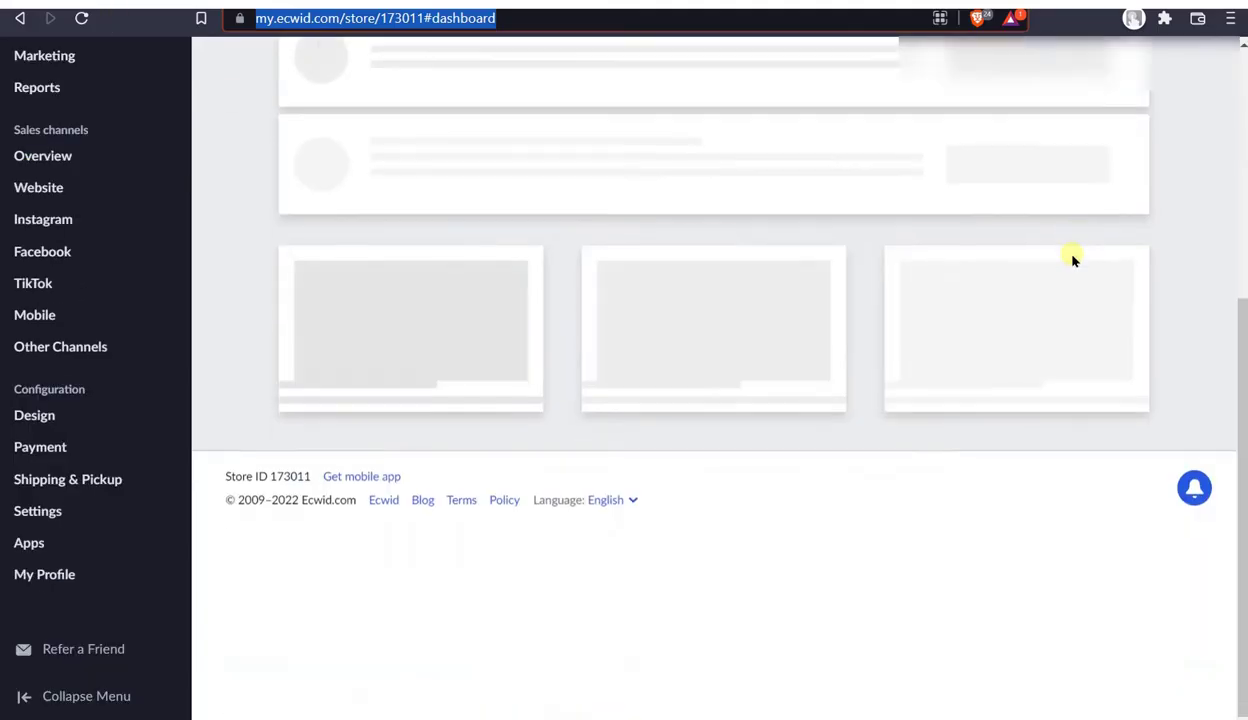
pyautogui.scroll(4, 1070, 258)
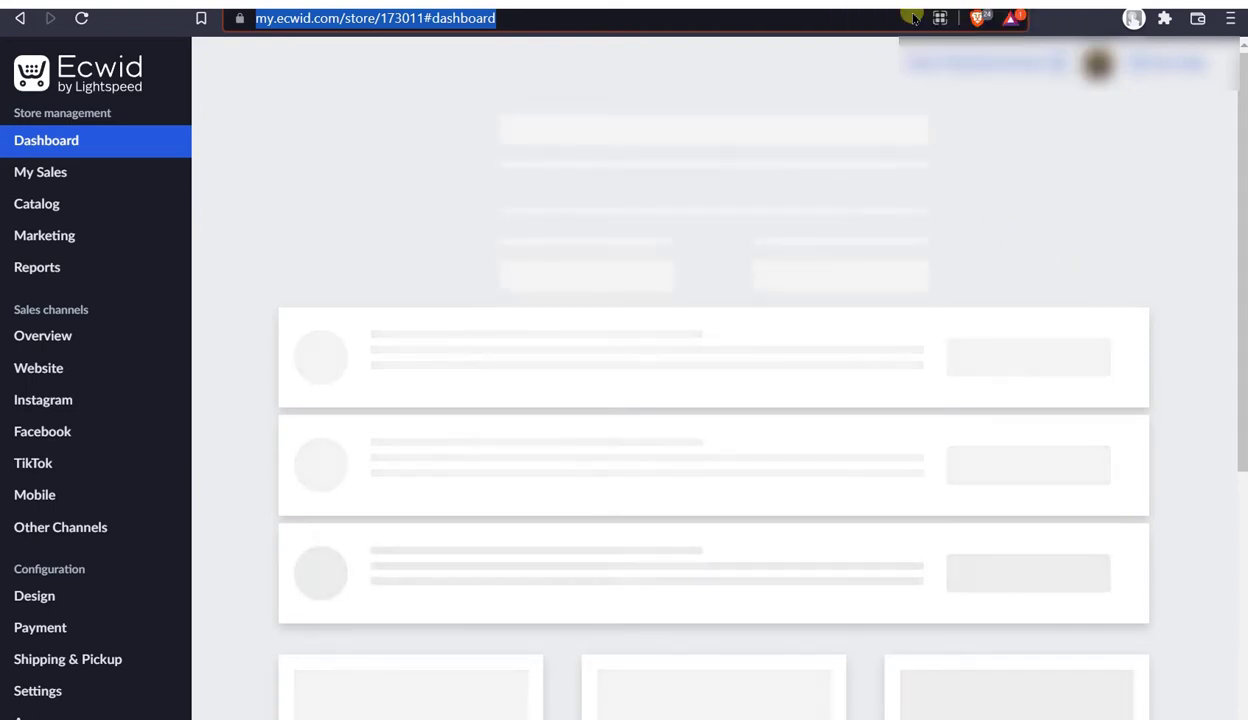
pyautogui.click(1021, 222)
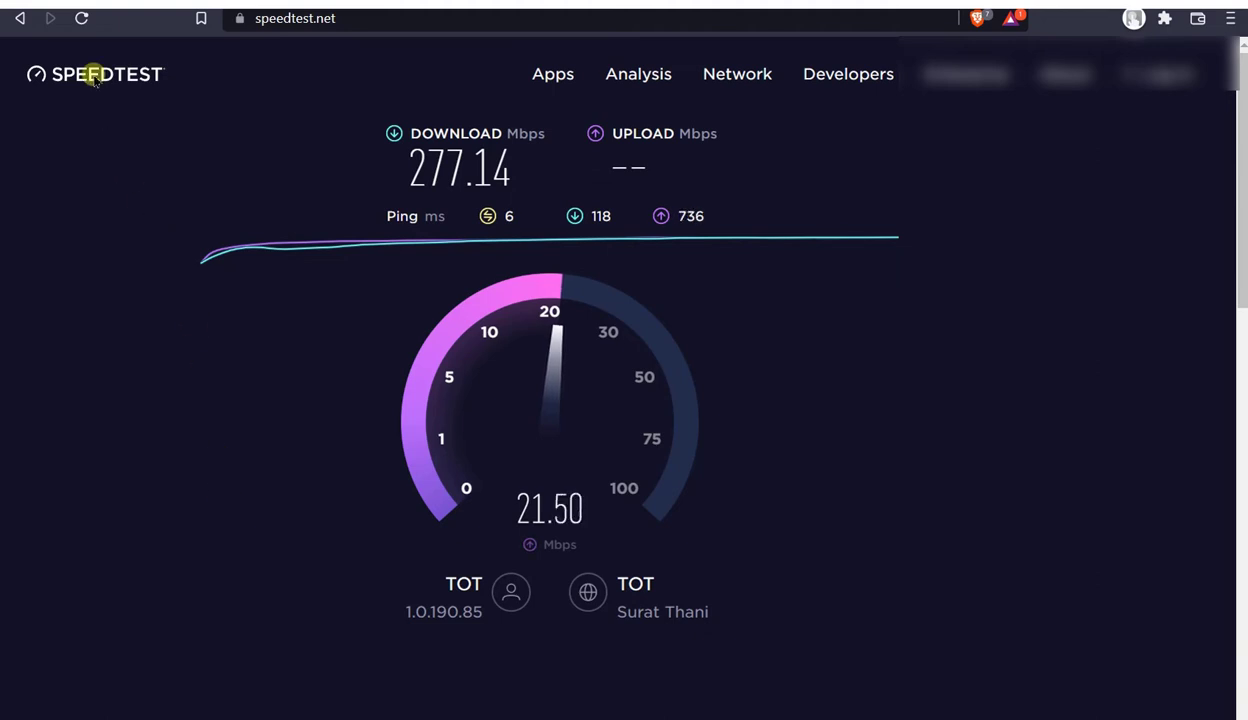
# - Switch back to the Ecwid dashboard, reload it, and check the period options for the store summary statistics
pyautogui.click(82, 19)
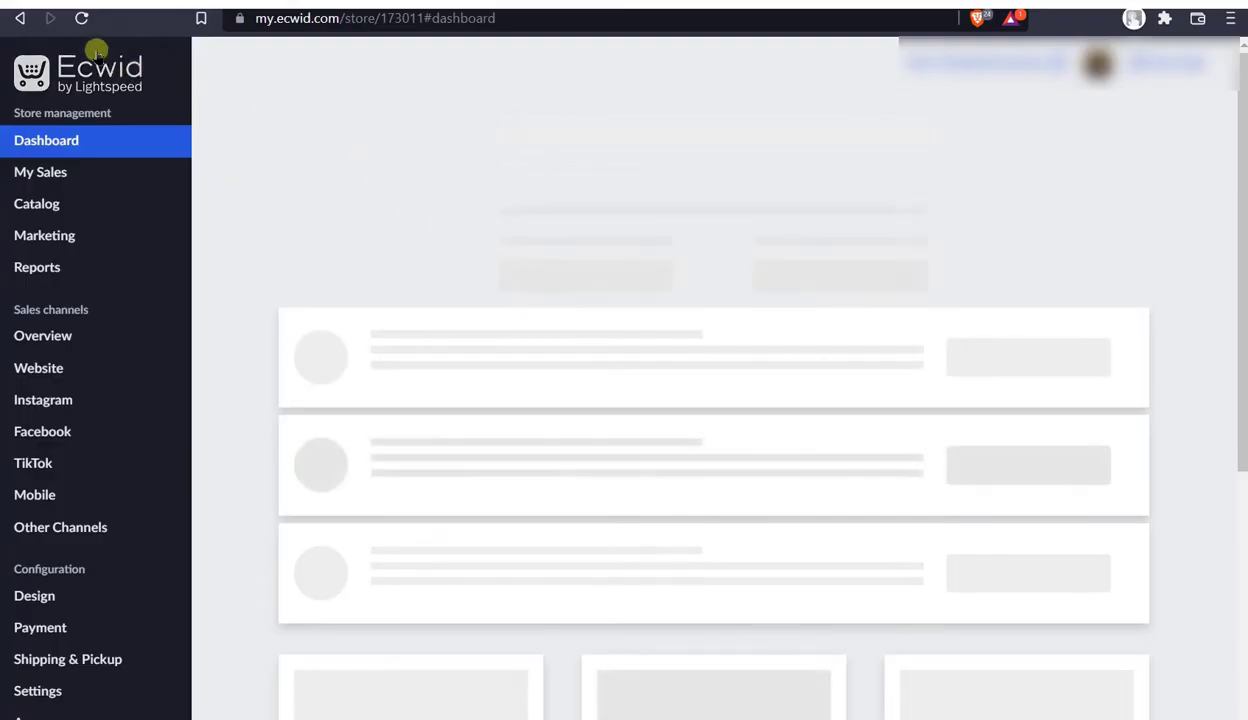
pyautogui.click(84, 19)
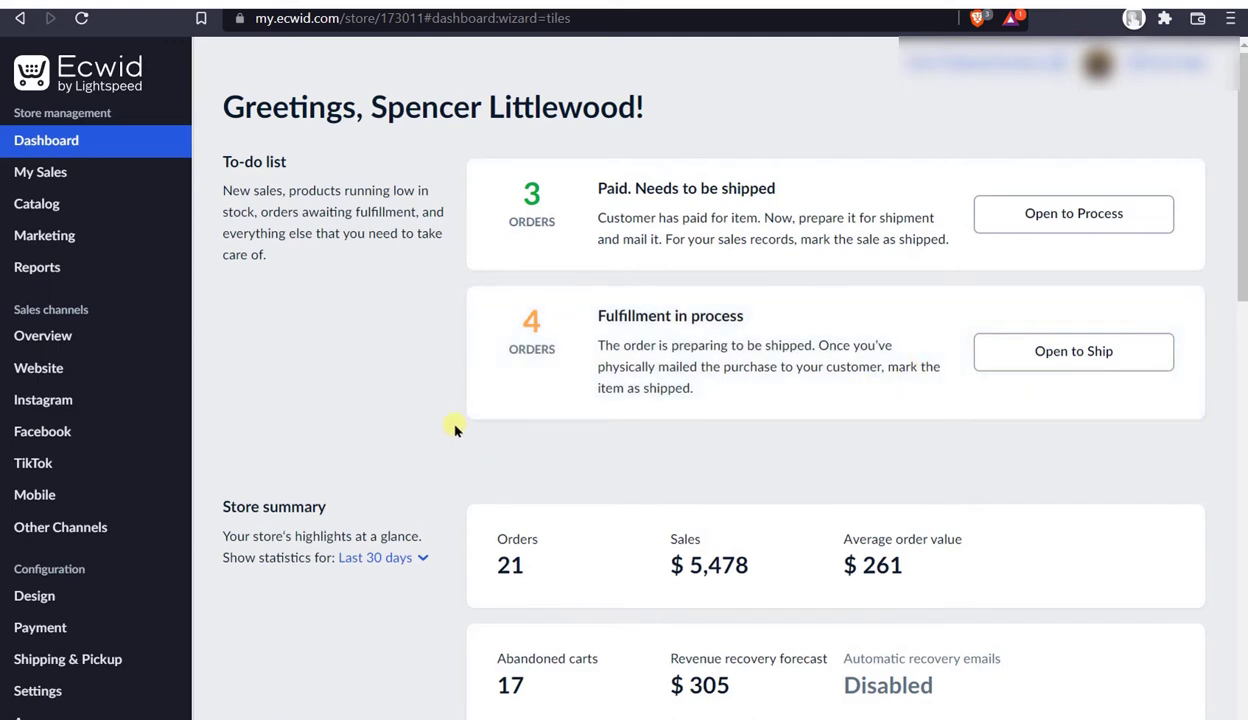
pyautogui.click(399, 560)
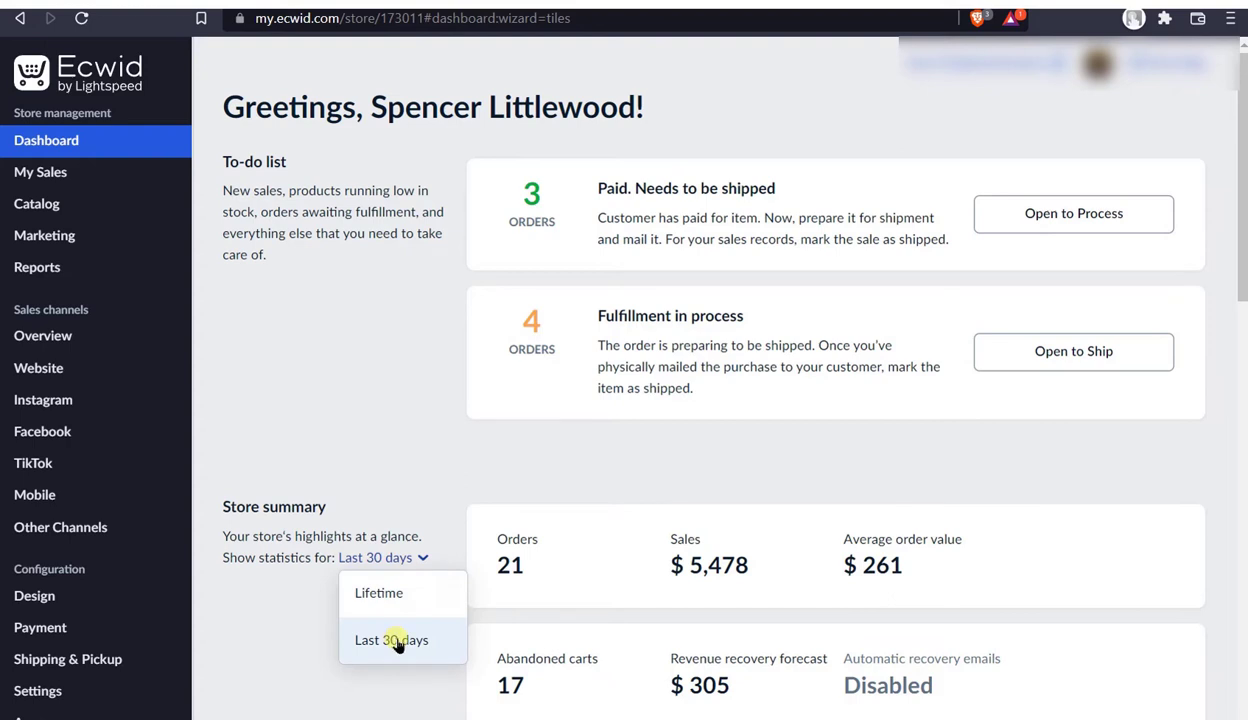
pyautogui.click(309, 590)
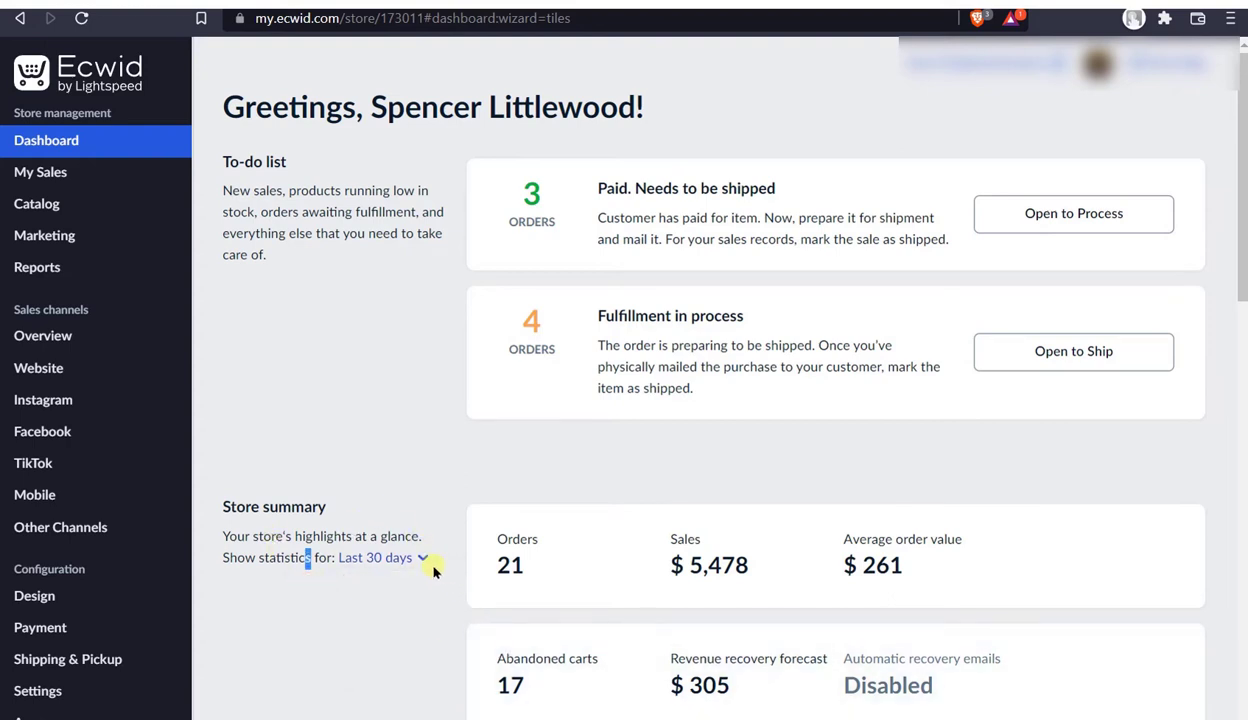
# - Open the store's order list and look through the first page of orders down to the export and mass update tools
pyautogui.click(60, 203)
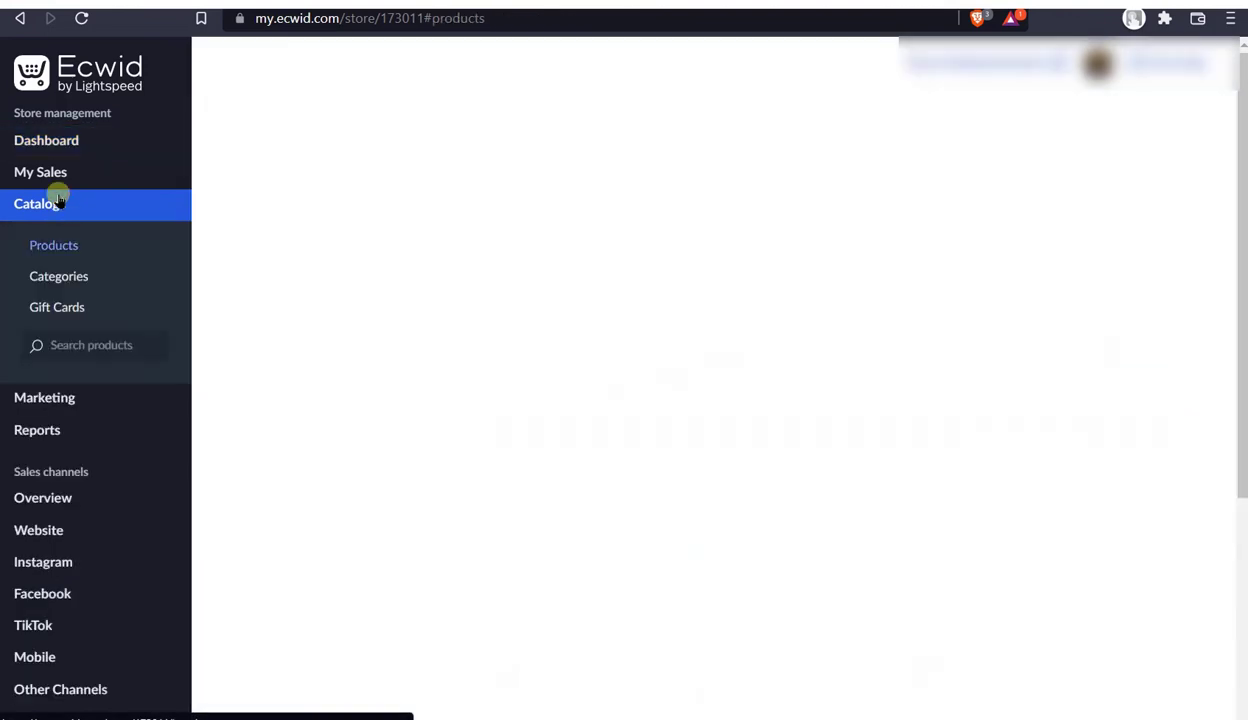
pyautogui.click(45, 172)
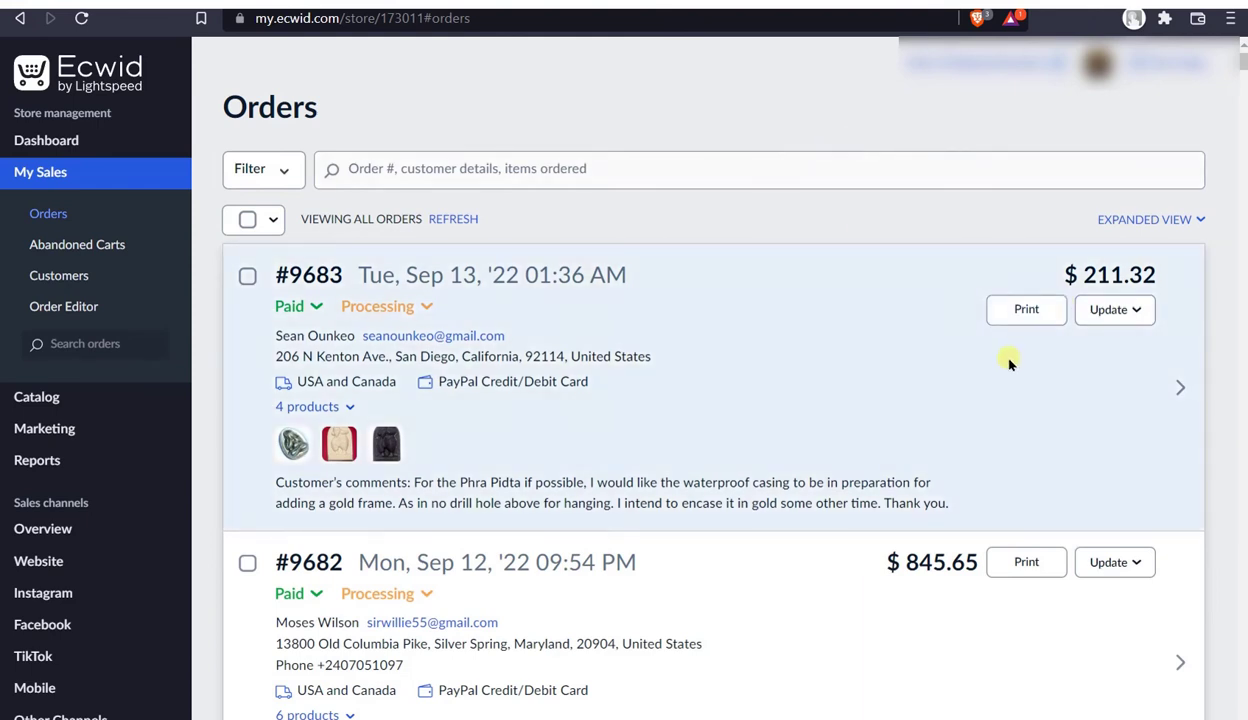
pyautogui.scroll(-2, 1219, 342)
pyautogui.scroll(-15, 1219, 342)
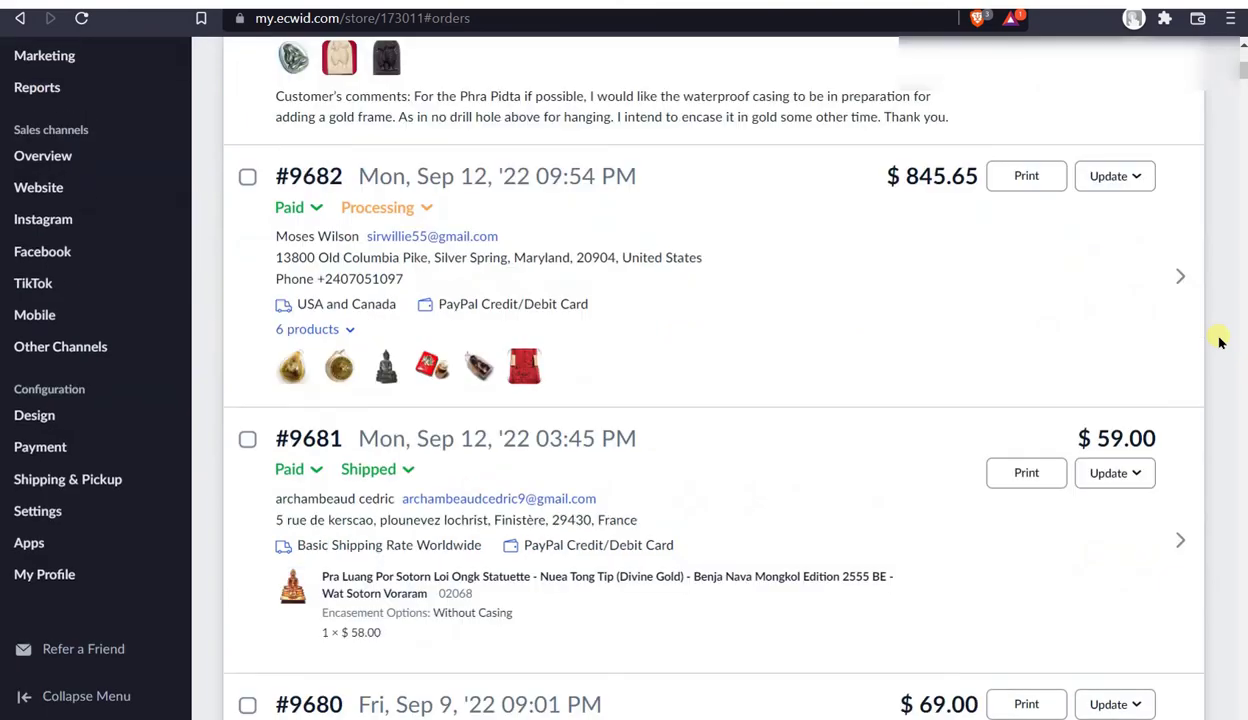
pyautogui.scroll(-20, 1211, 363)
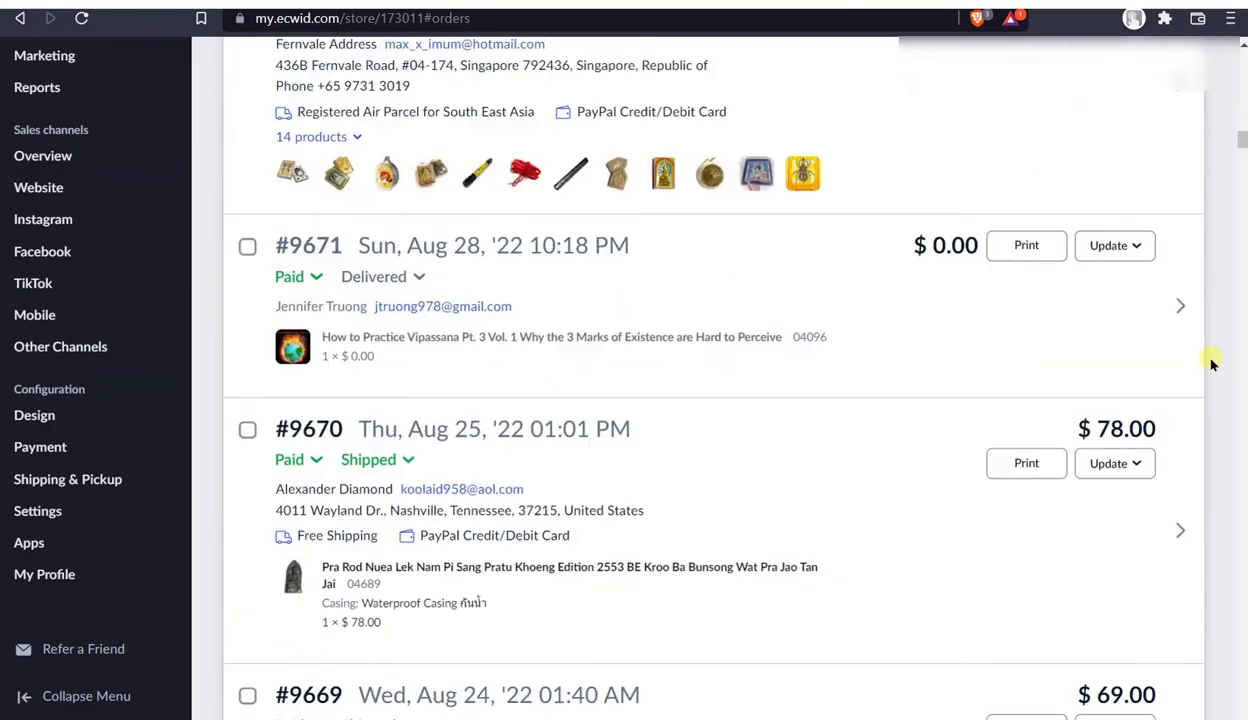
pyautogui.scroll(-20, 1206, 368)
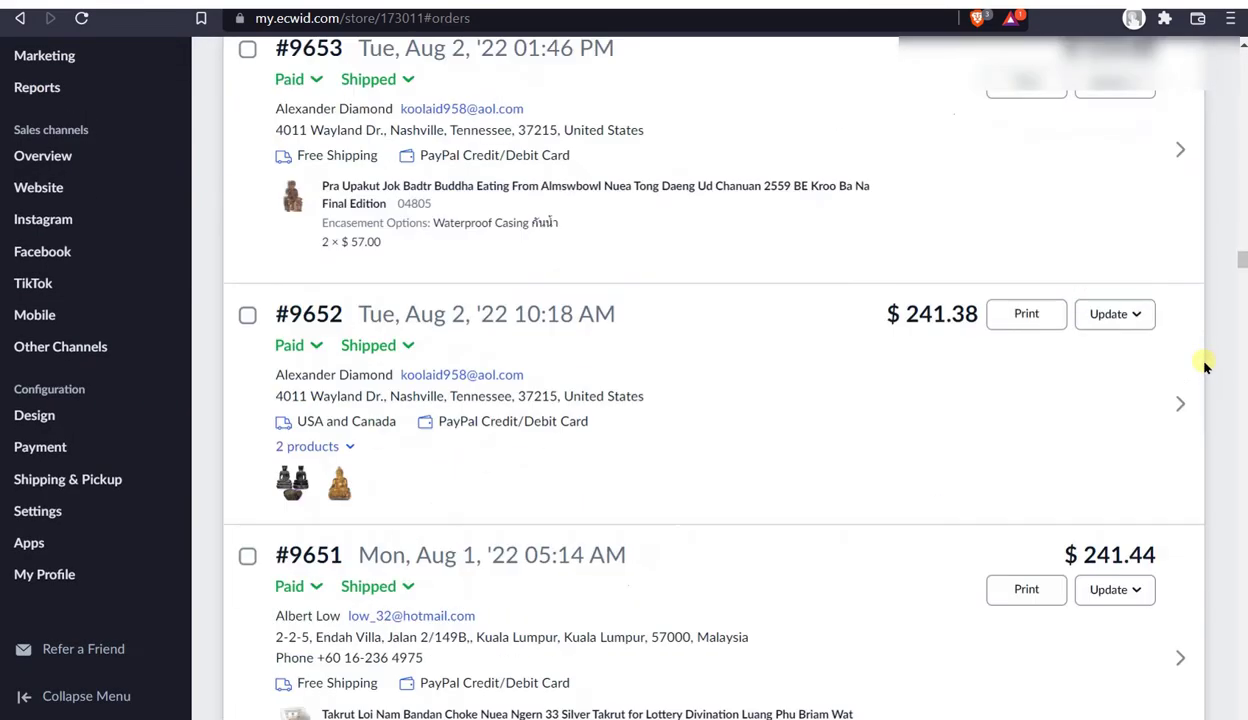
pyautogui.scroll(-20, 1198, 369)
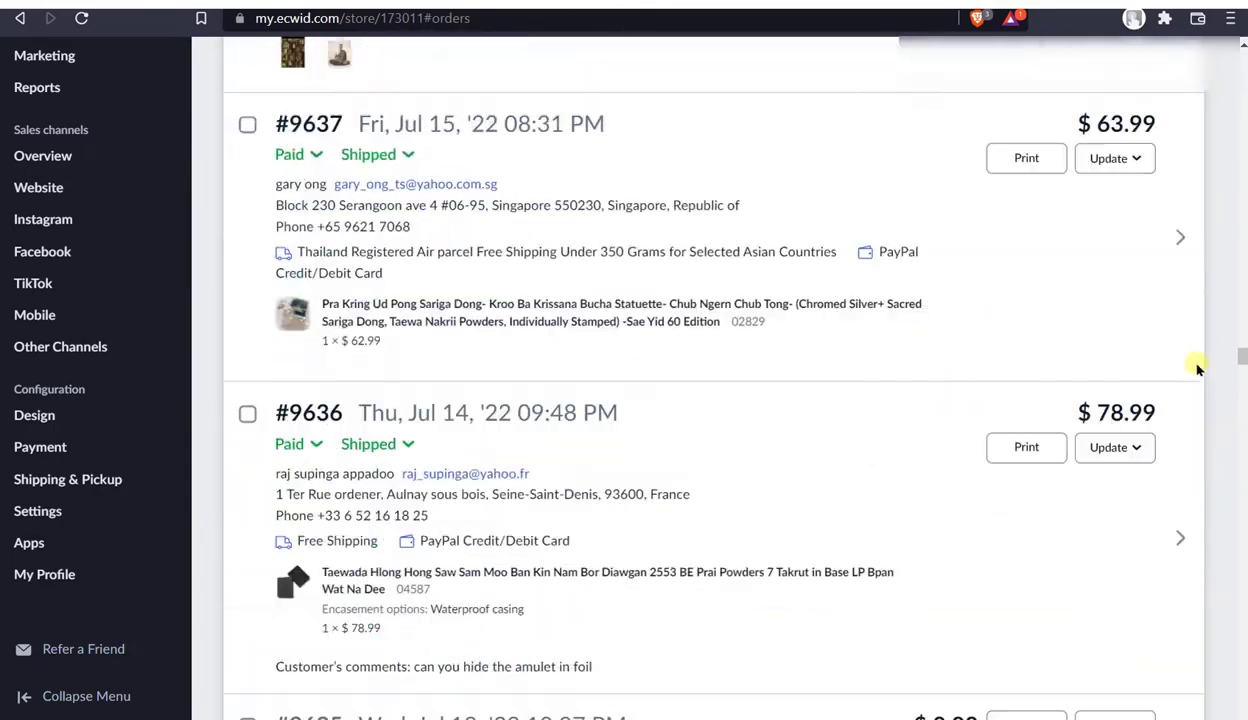
pyautogui.scroll(-20, 1213, 490)
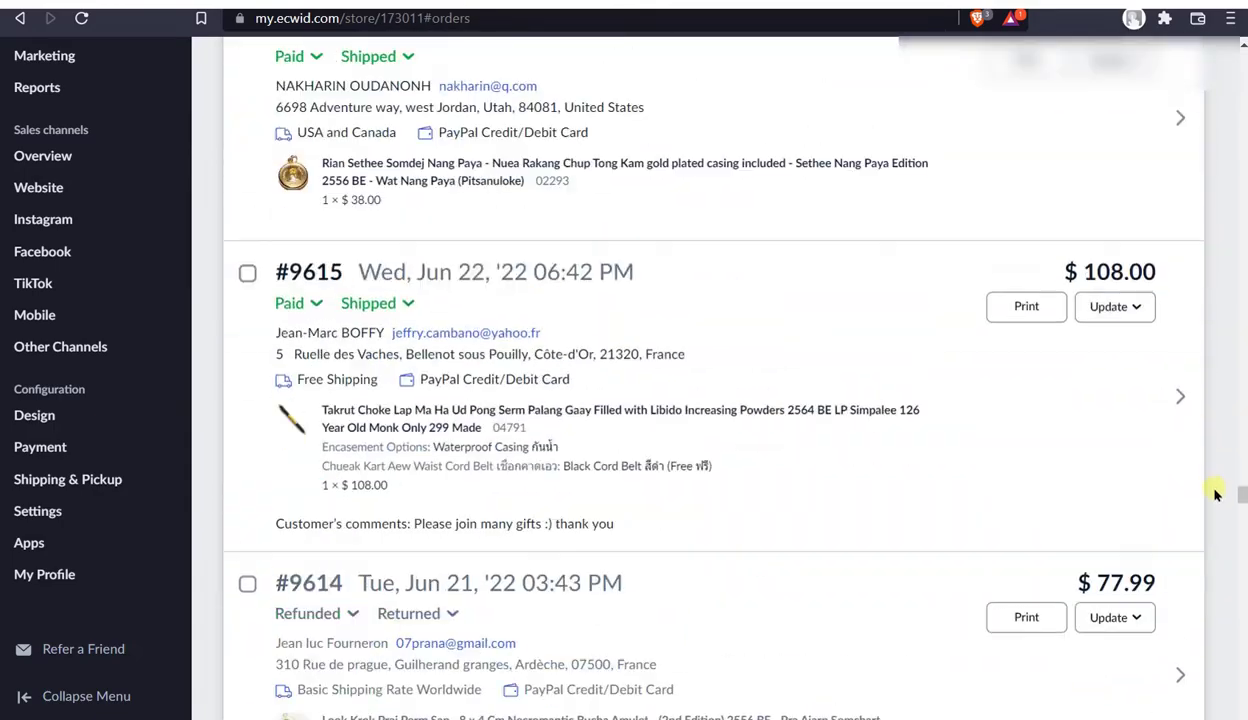
pyautogui.scroll(-20, 1200, 512)
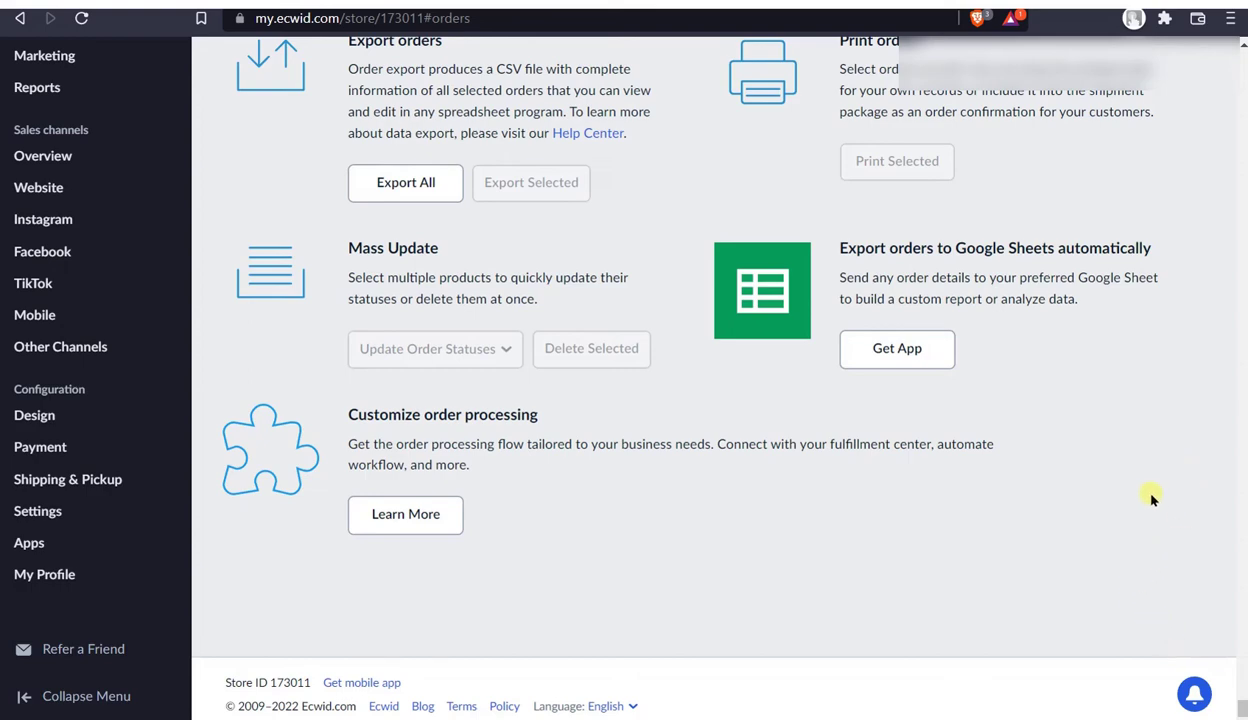
# - Review the oldest orders on the first page, the sales total below them, and the order export and processing tools
pyautogui.scroll(4, 1148, 497)
pyautogui.scroll(12, 1170, 567)
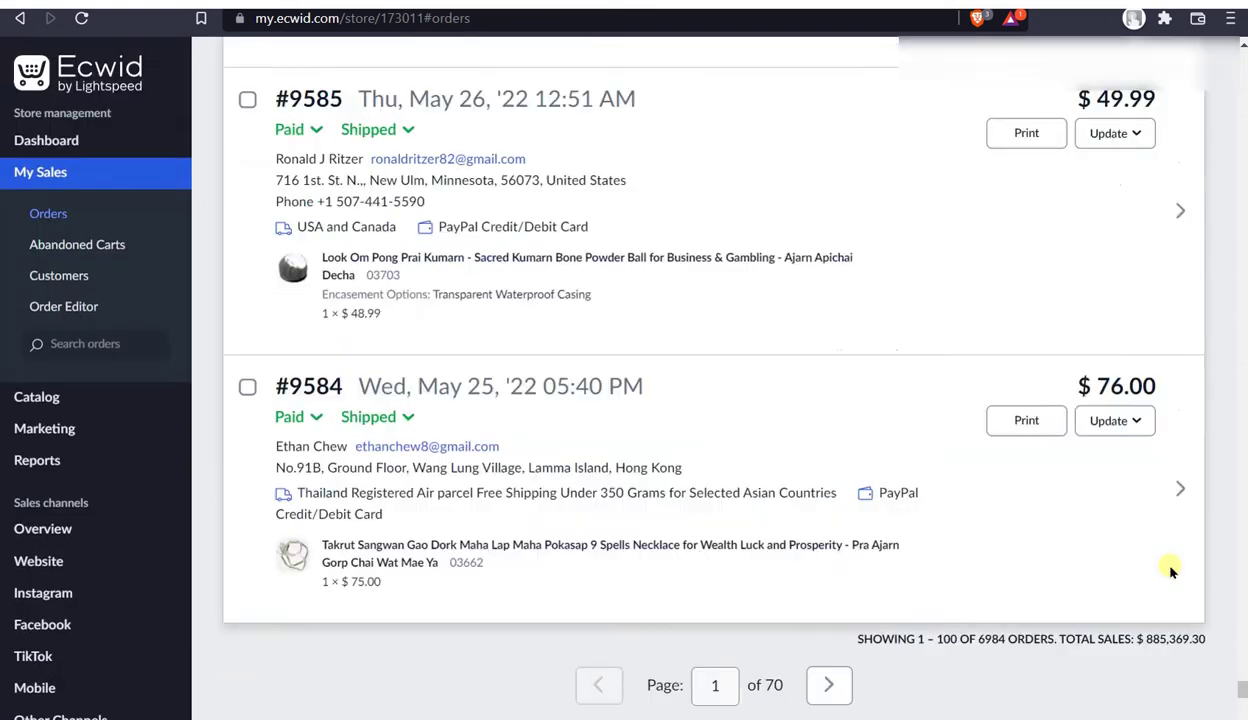
pyautogui.scroll(3, 1232, 506)
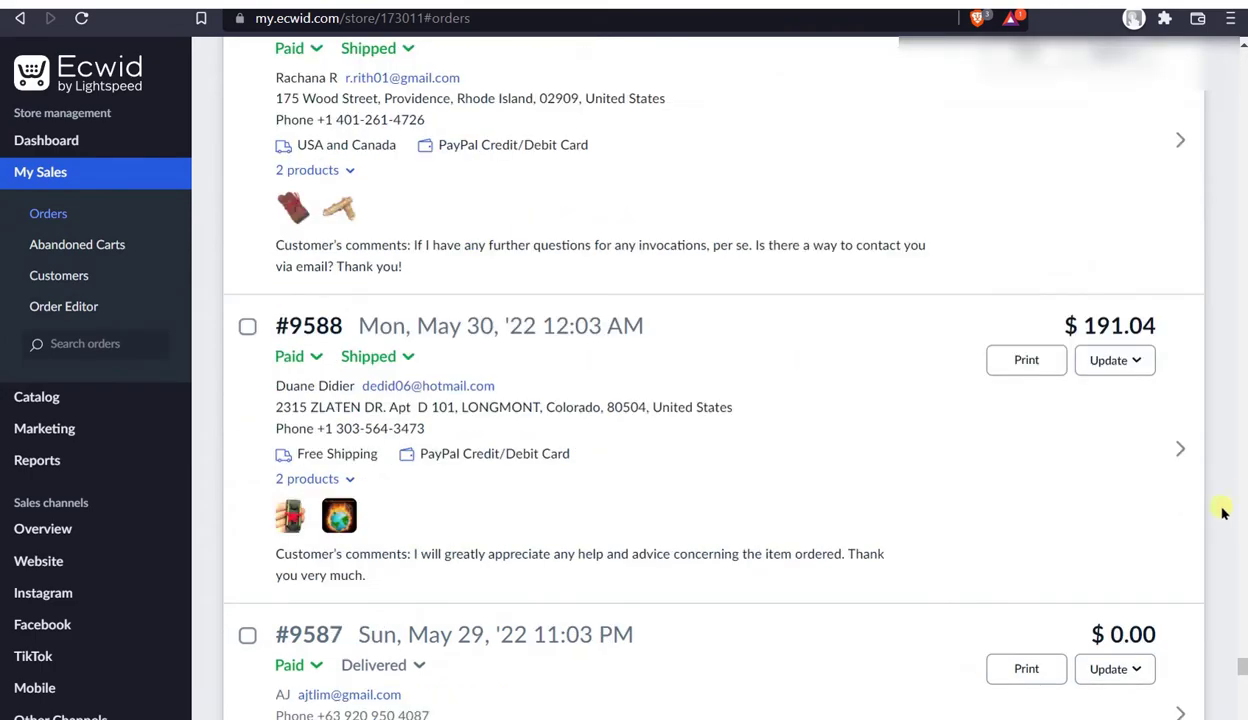
pyautogui.scroll(3, 1212, 518)
pyautogui.scroll(15, 1221, 529)
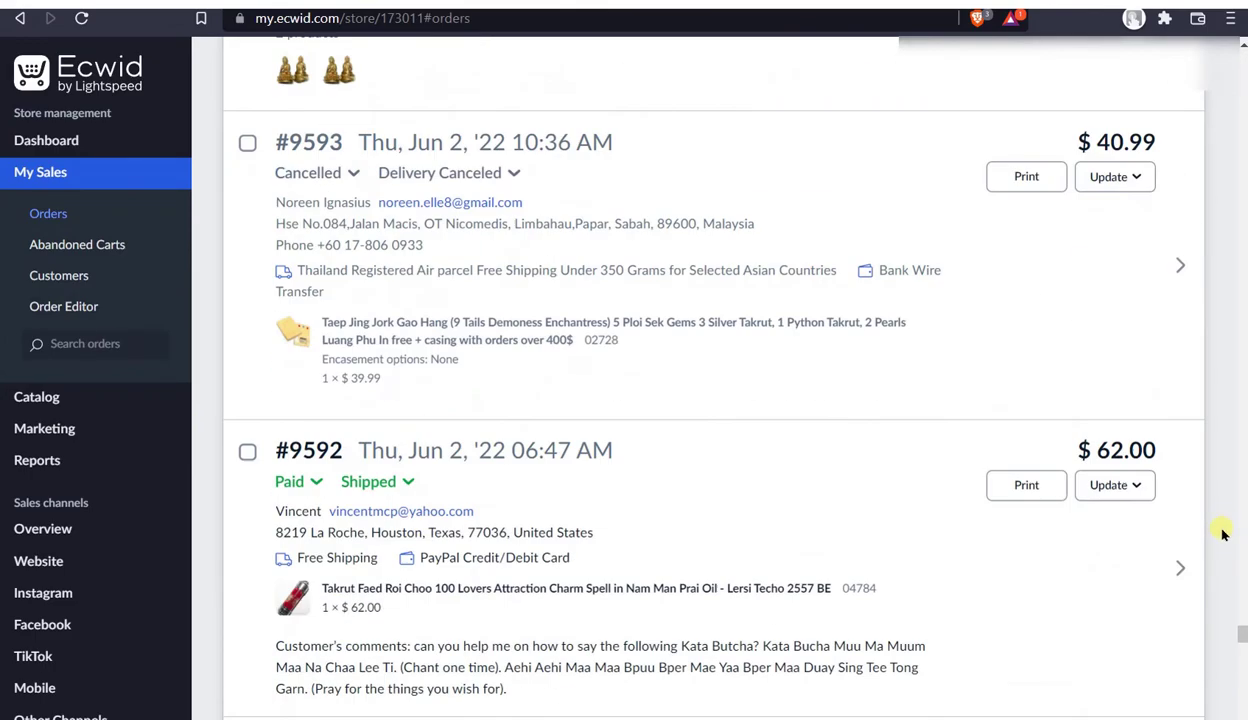
pyautogui.scroll(-20, 1221, 538)
pyautogui.scroll(-5, 1220, 545)
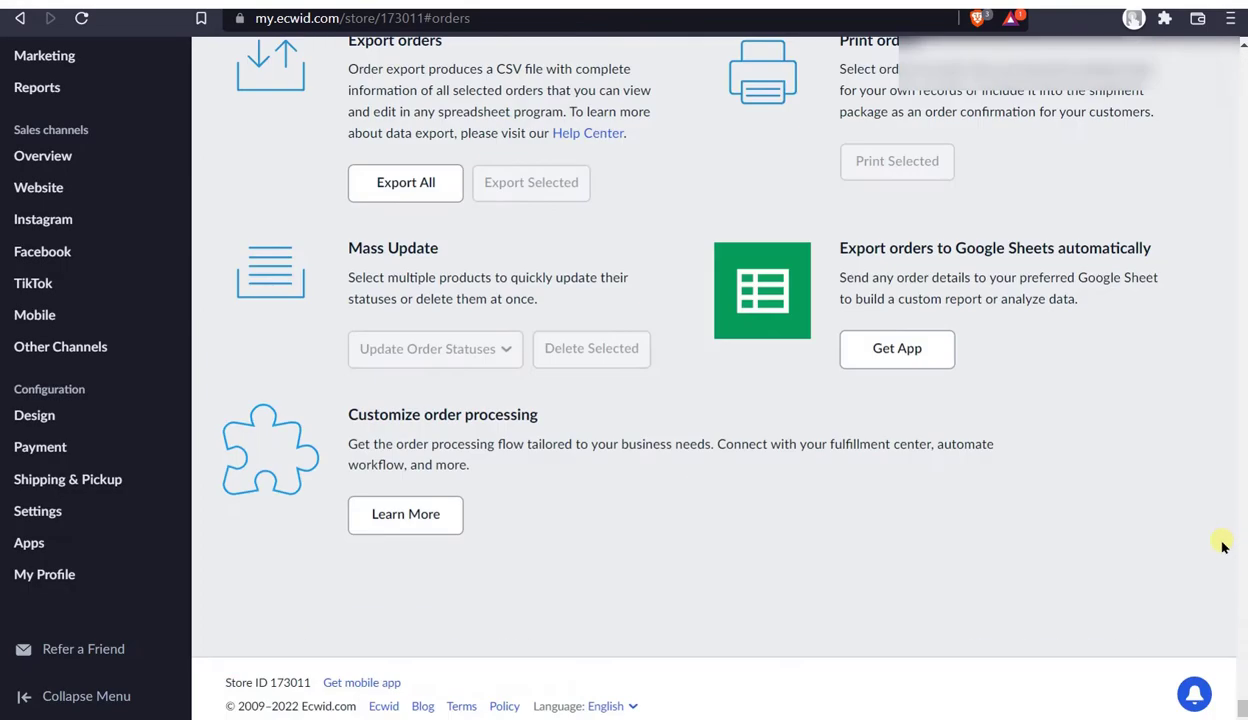
pyautogui.scroll(20, 1185, 580)
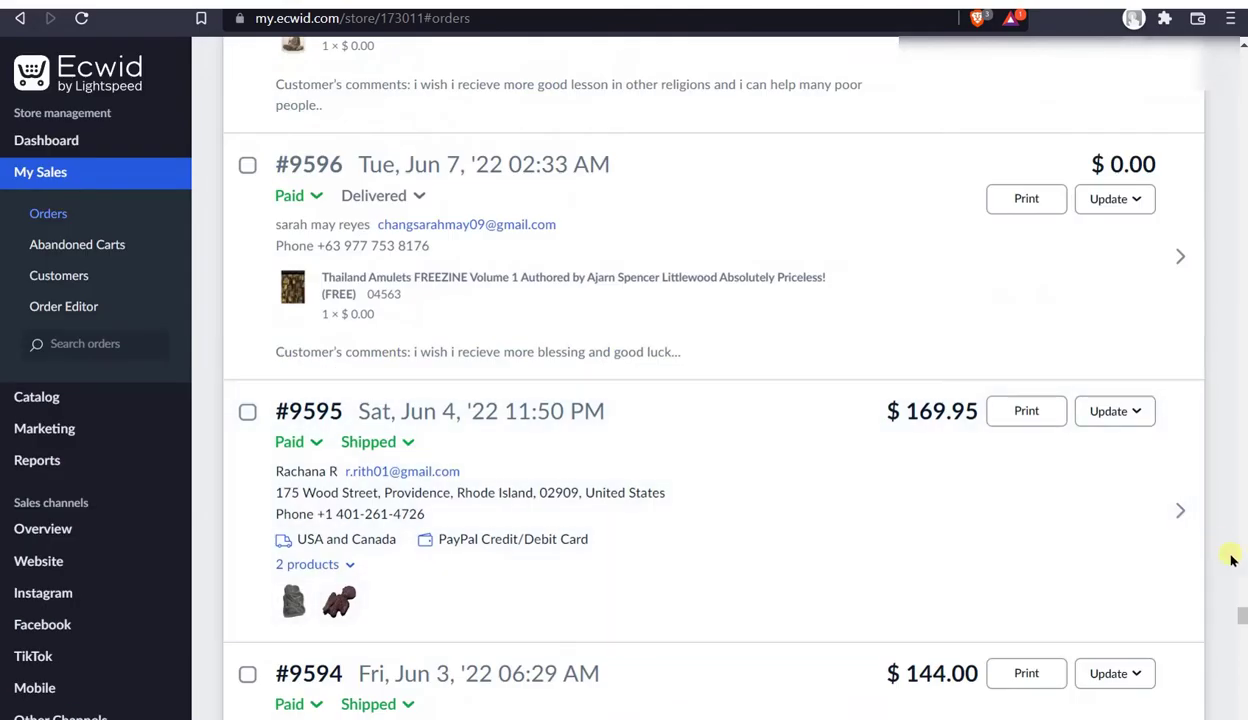
pyautogui.scroll(4, 1228, 560)
pyautogui.scroll(-20, 1231, 565)
pyautogui.scroll(-5, 1231, 580)
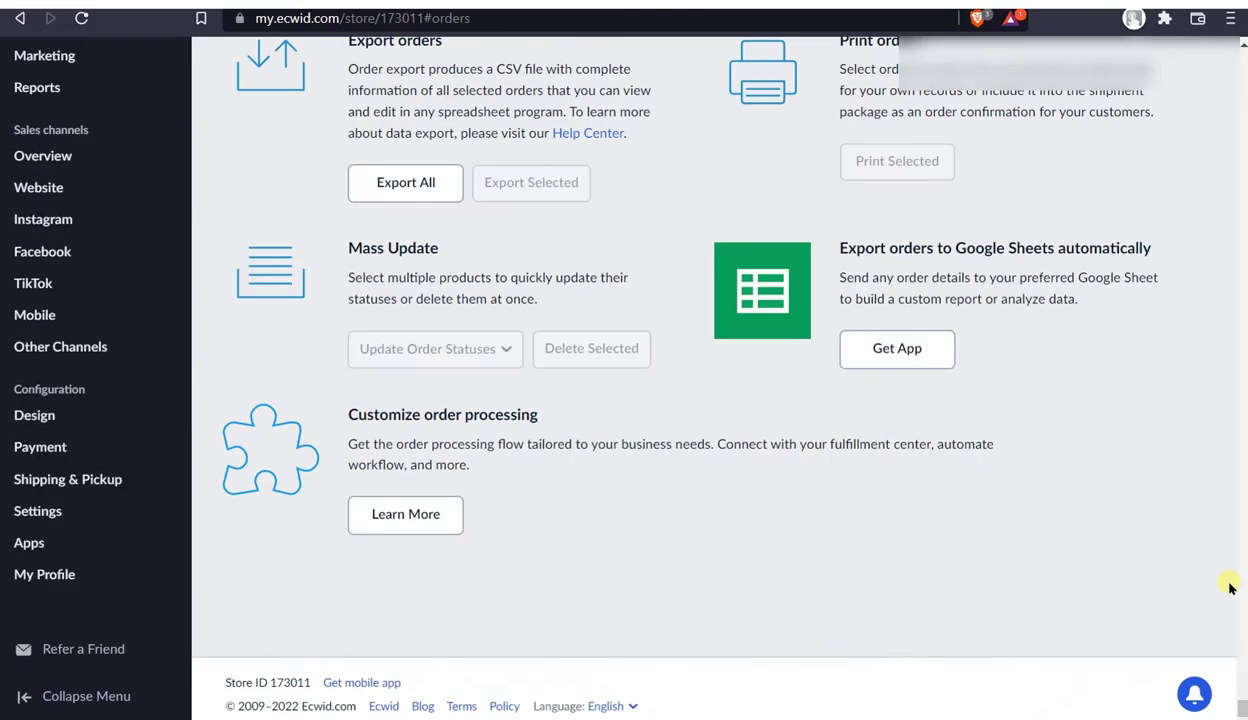
# - Examine the order count and total sales summary at the end of the first page of orders
pyautogui.scroll(5, 955, 591)
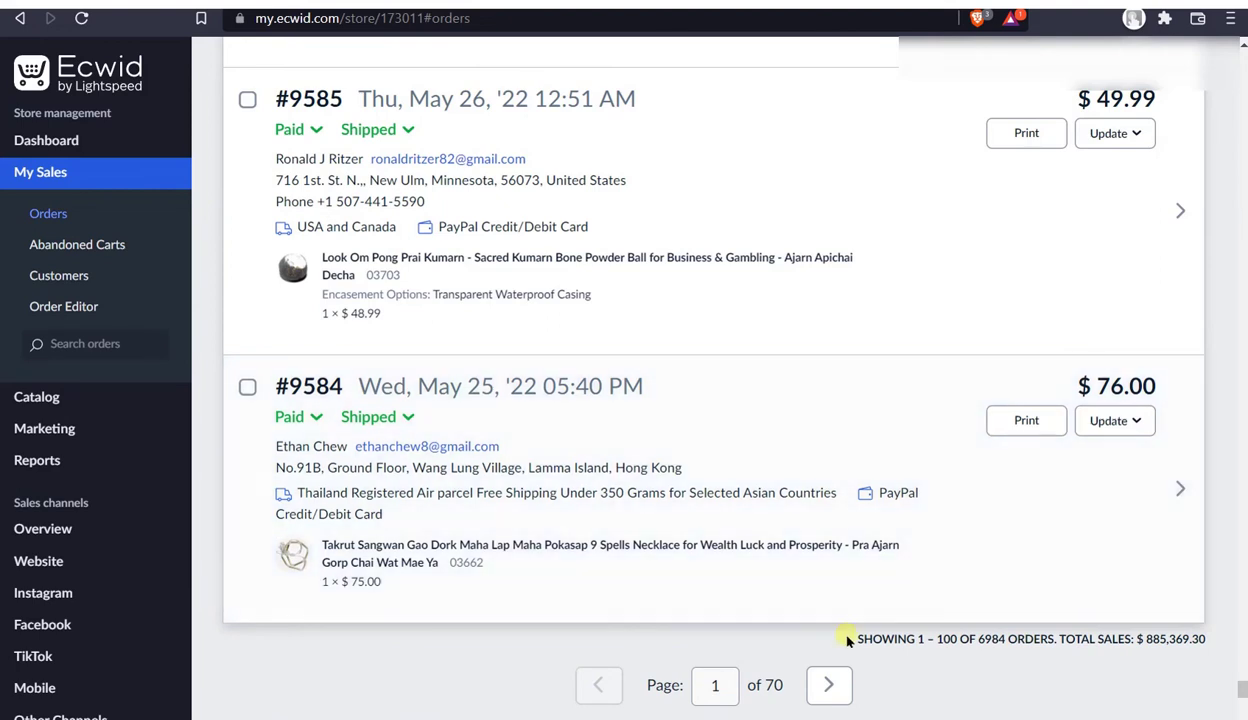
pyautogui.click(846, 635)
pyautogui.click(908, 635)
pyautogui.click(1193, 635)
pyautogui.click(1180, 620)
pyautogui.click(853, 638)
pyautogui.click(1210, 637)
pyautogui.click(935, 632)
pyautogui.scroll(-8, 1008, 648)
pyautogui.scroll(6, 1000, 646)
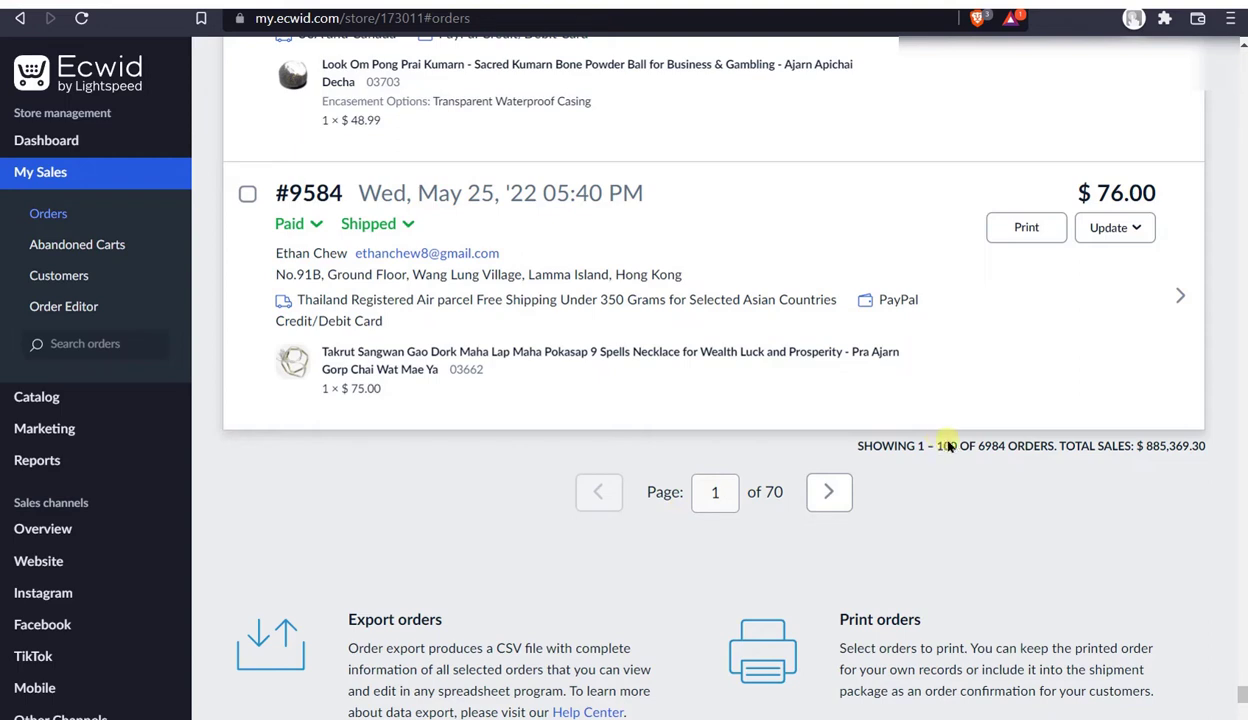
pyautogui.click(912, 473)
pyautogui.click(932, 440)
# - Open the catalog's product list from the store's orders page
pyautogui.scroll(20, 869, 588)
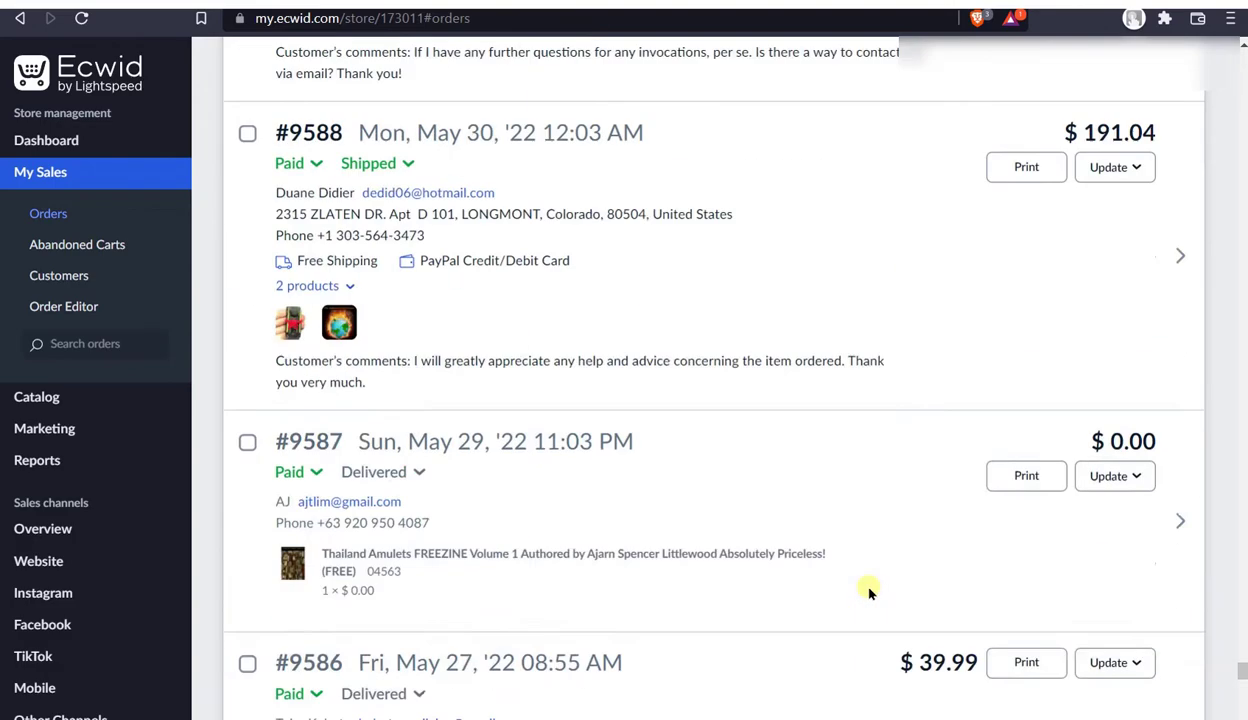
pyautogui.scroll(20, 873, 578)
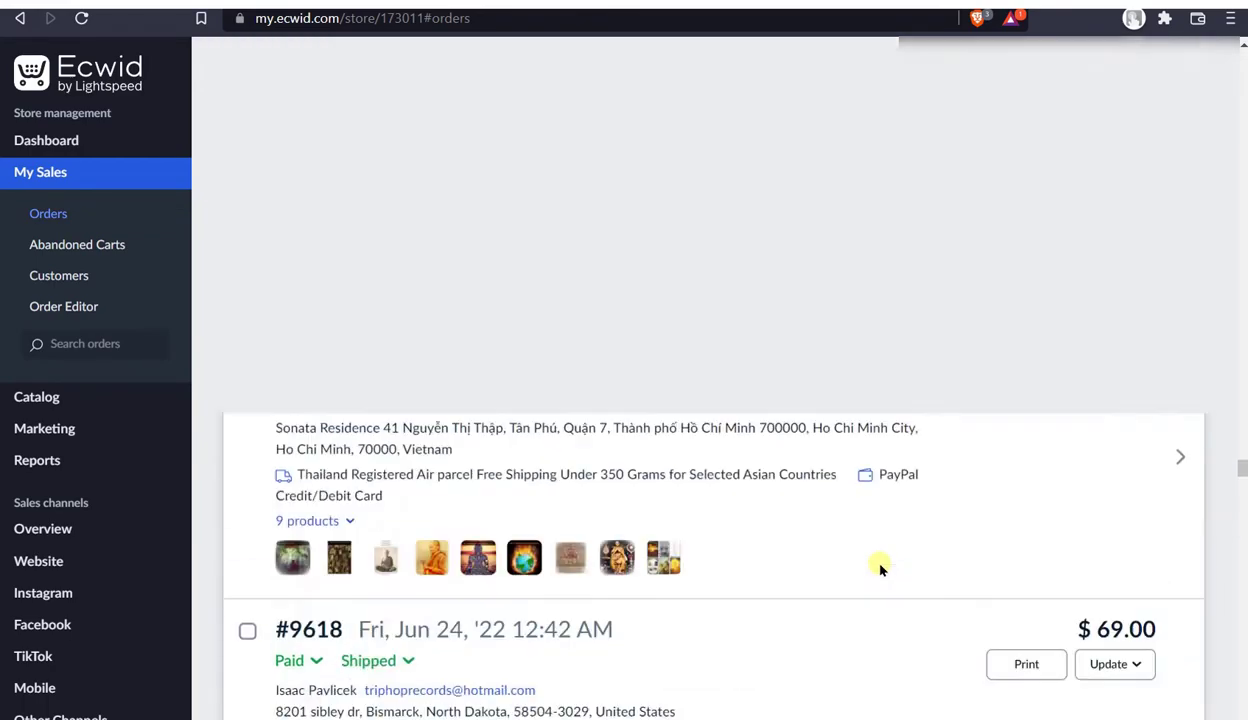
pyautogui.scroll(20, 897, 537)
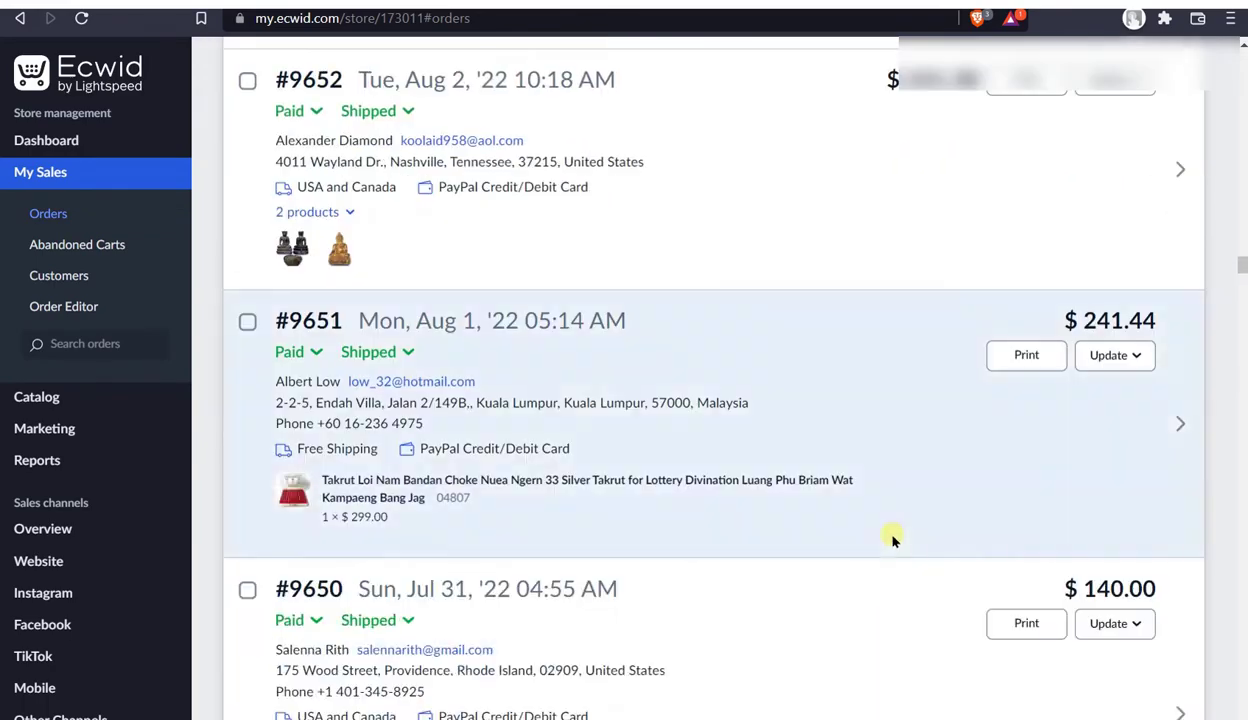
pyautogui.scroll(20, 913, 520)
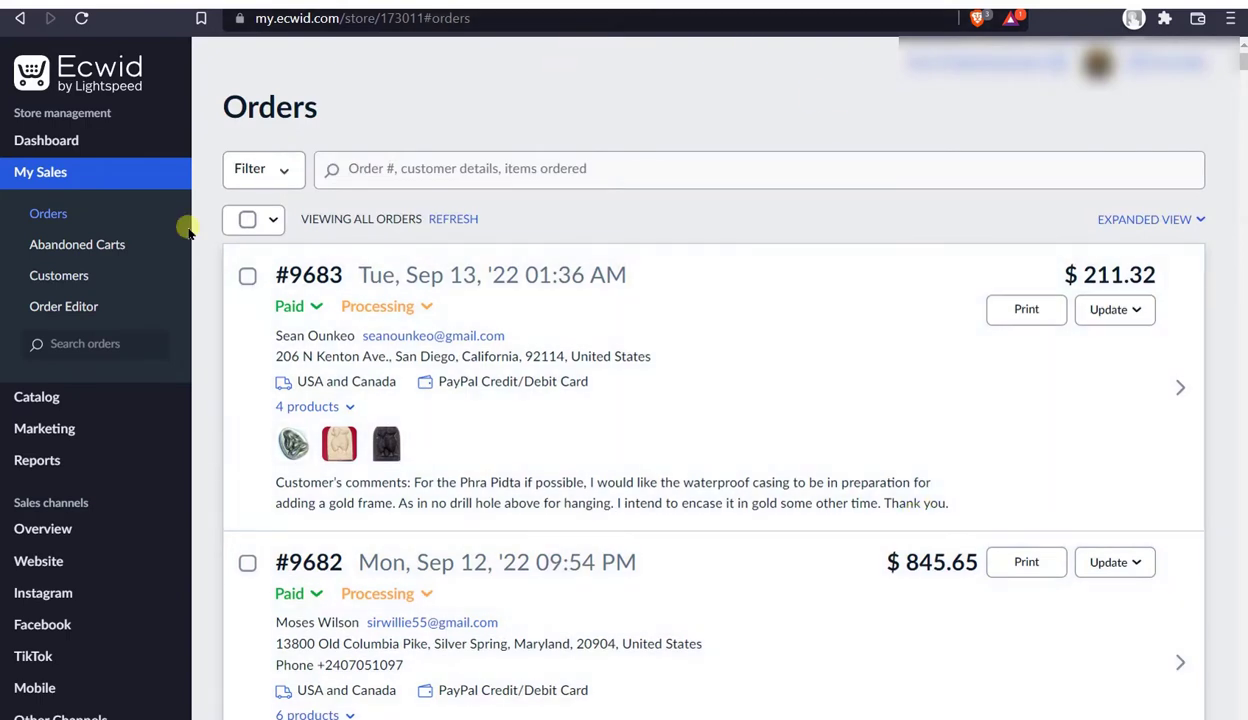
pyautogui.moveTo(36, 405)
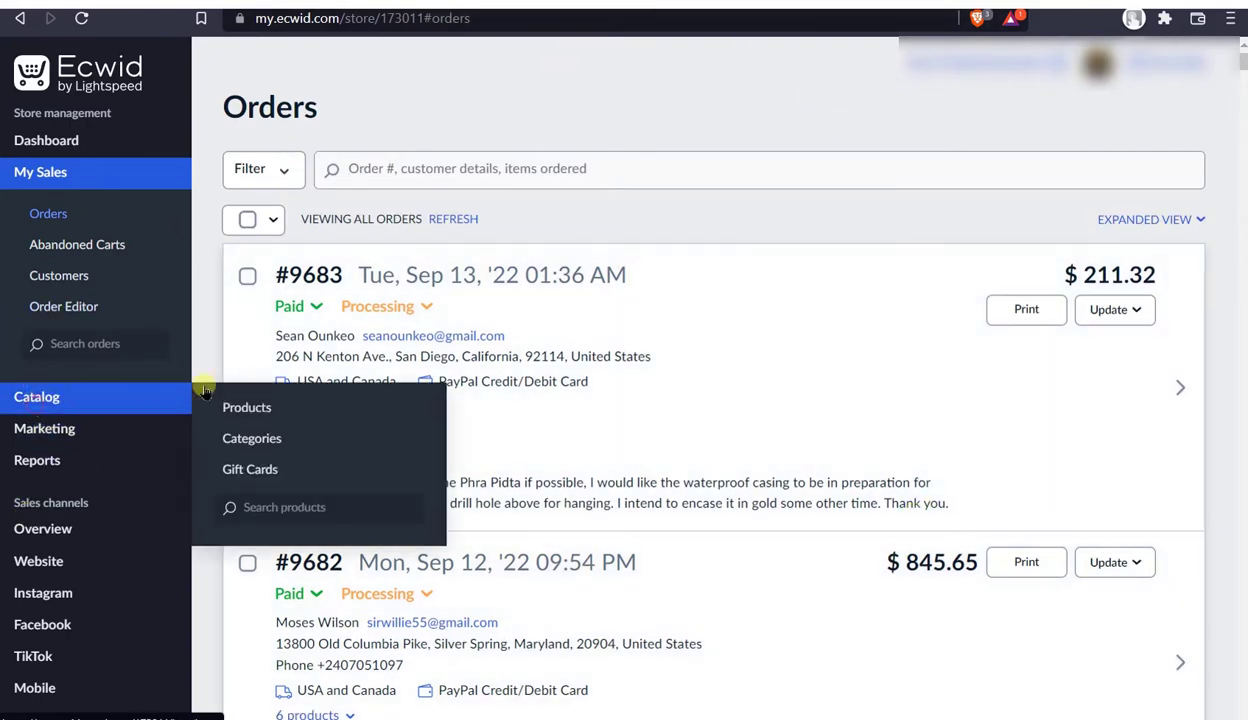
pyautogui.click(262, 407)
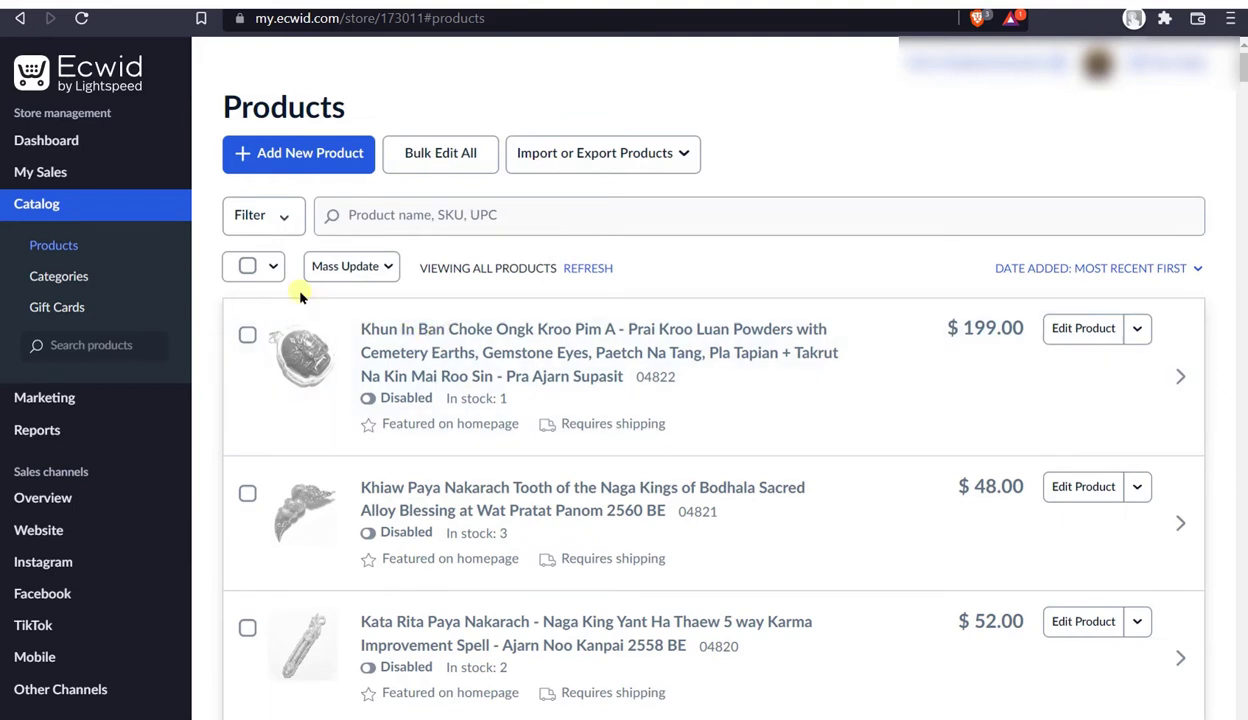
# - Review the product filter options and browse the first page of products down to its paging, export and import options
pyautogui.click(286, 220)
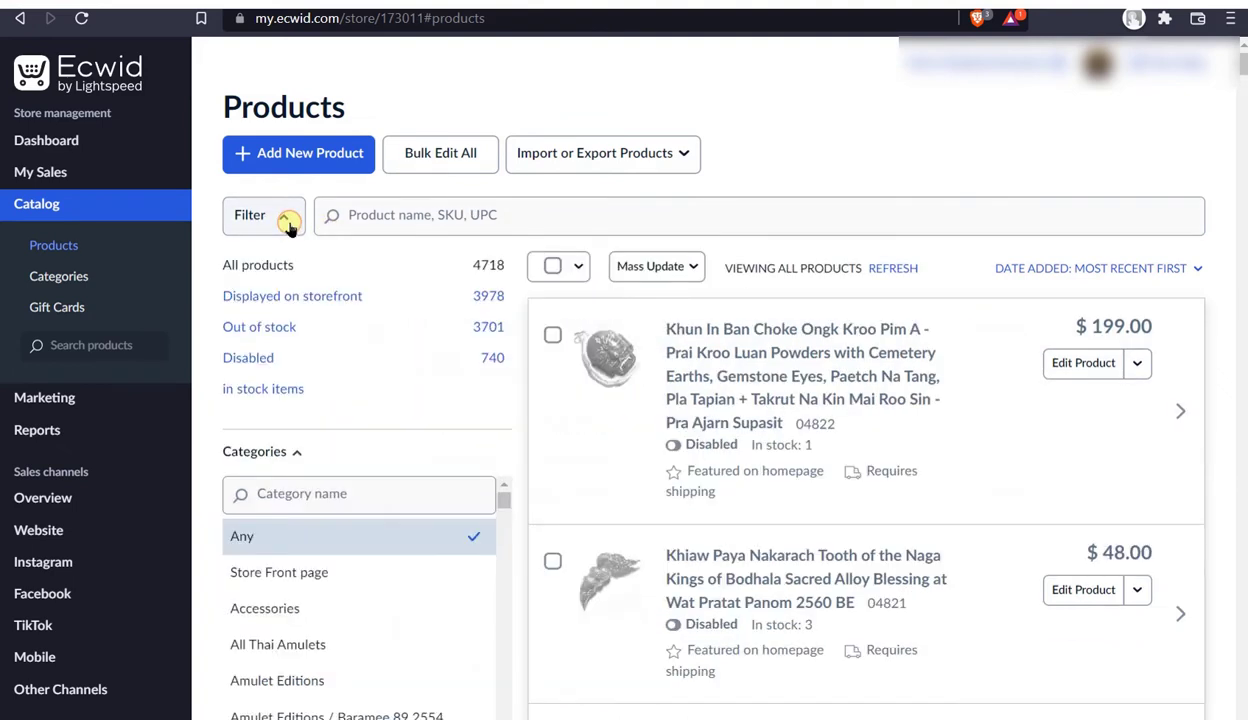
pyautogui.click(287, 222)
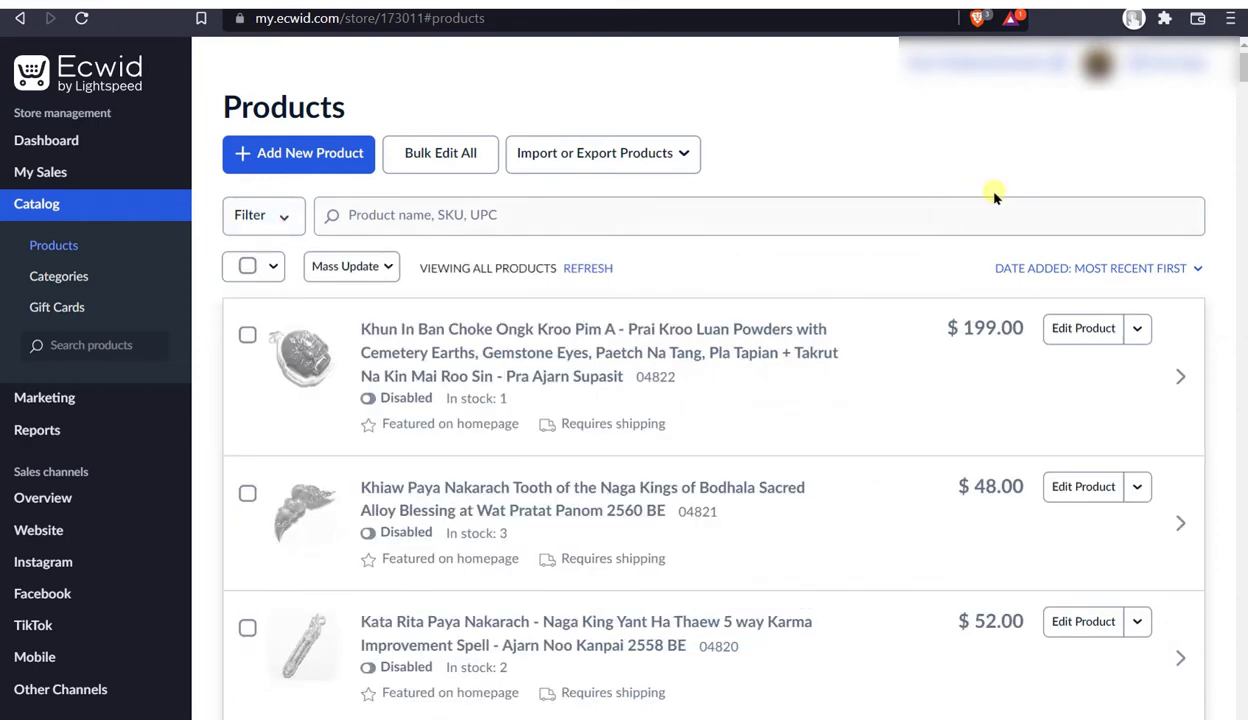
pyautogui.scroll(-2, 842, 598)
pyautogui.scroll(-20, 842, 600)
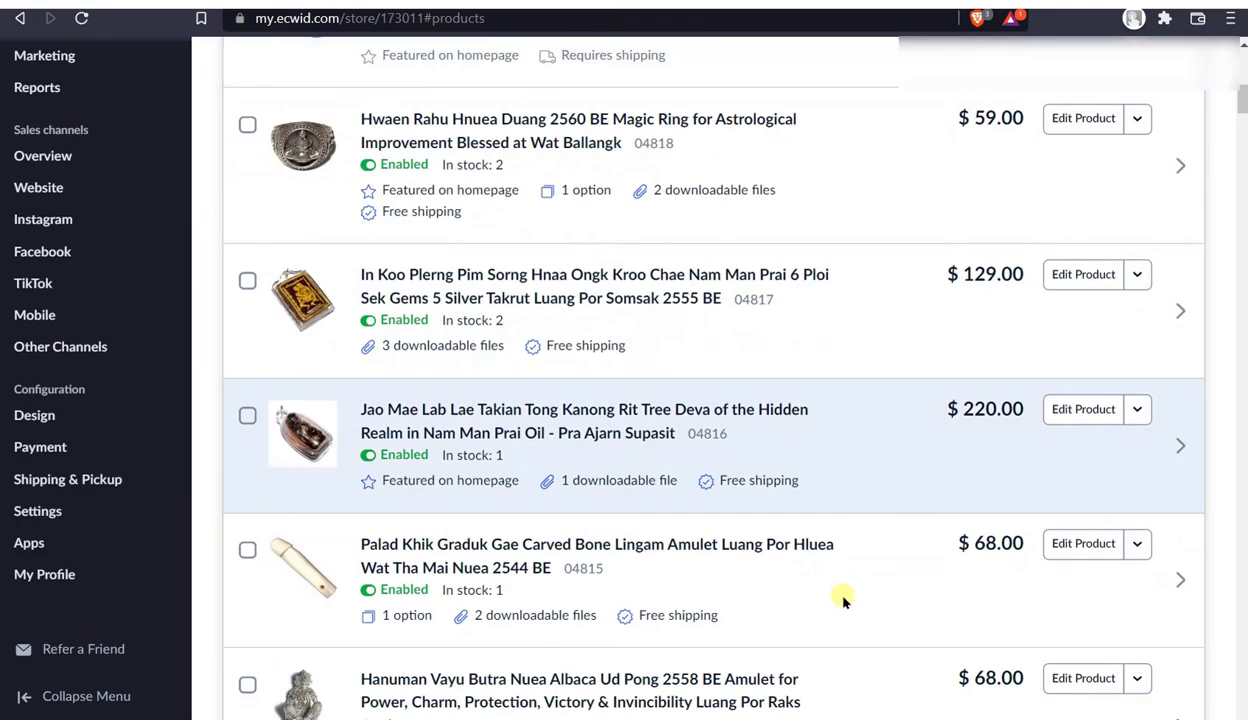
pyautogui.scroll(-20, 842, 600)
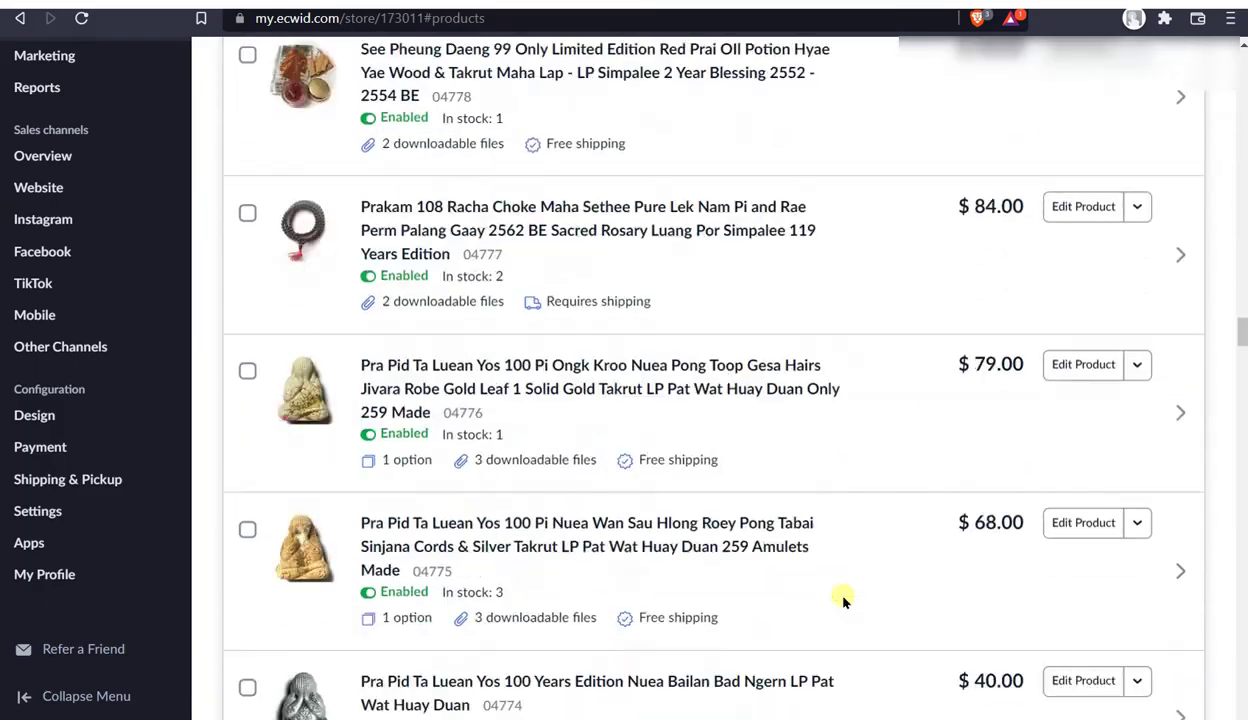
pyautogui.scroll(-20, 842, 600)
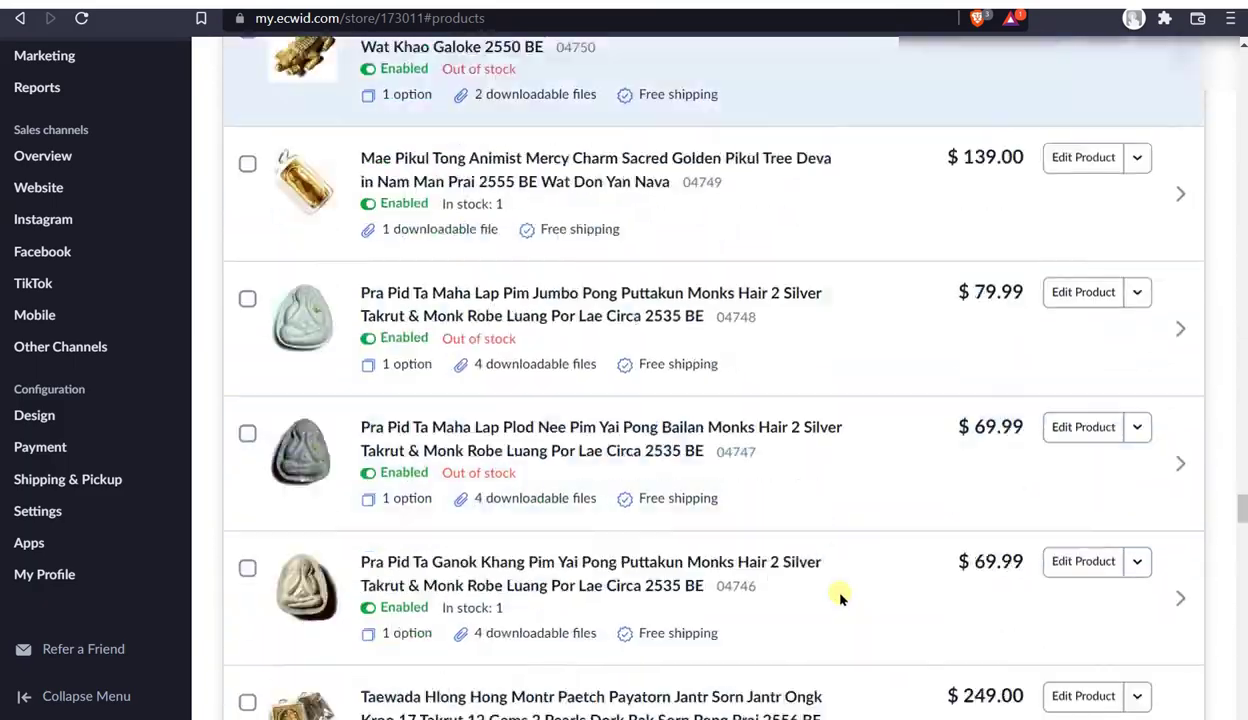
pyautogui.scroll(-4, 840, 597)
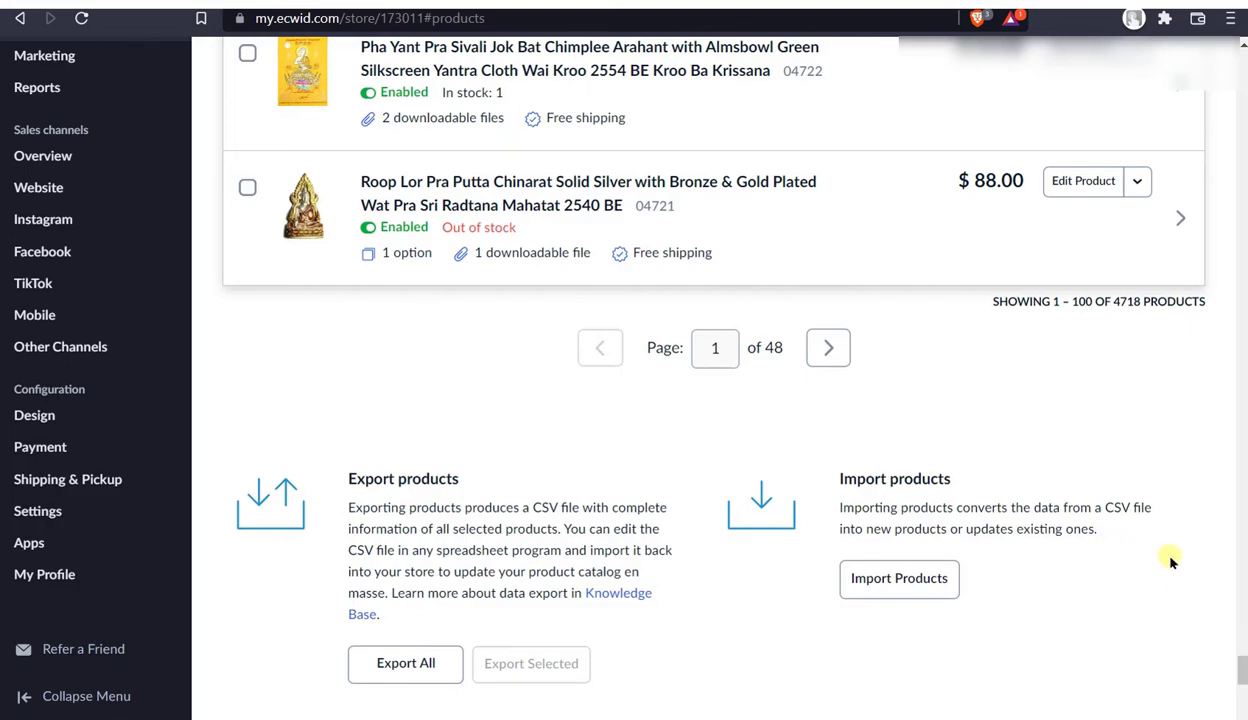
pyautogui.scroll(20, 1064, 512)
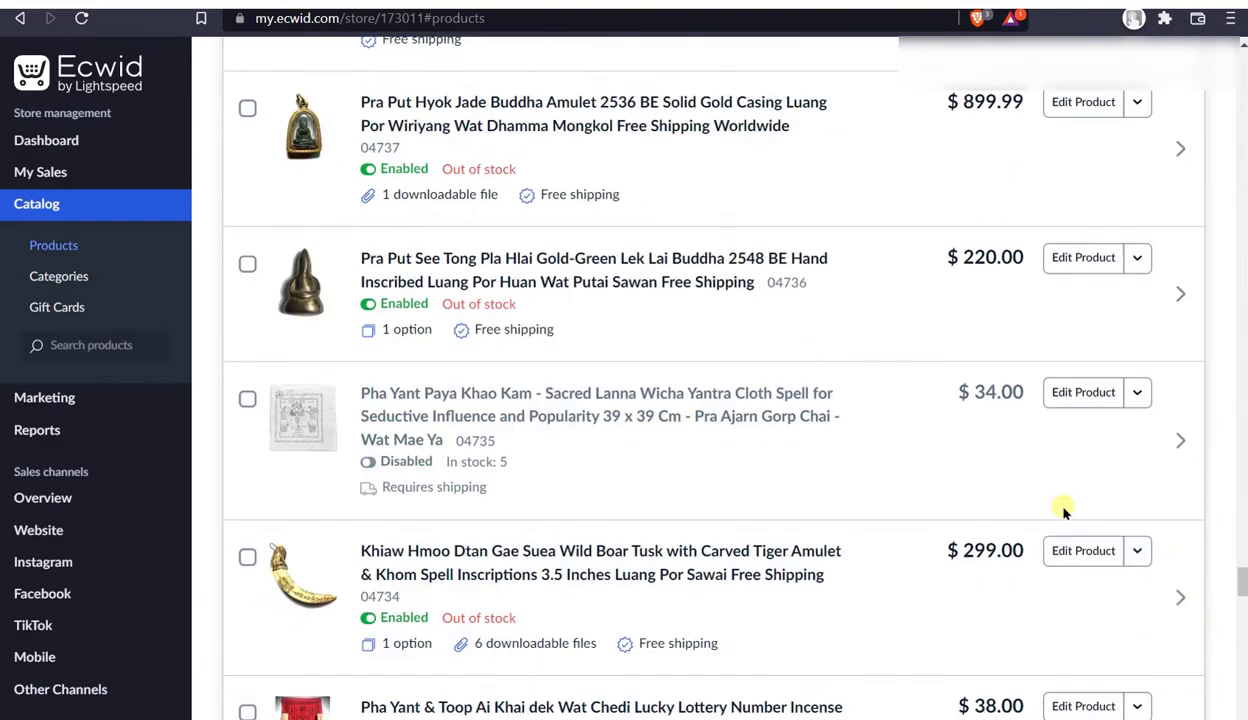
pyautogui.scroll(15, 1064, 512)
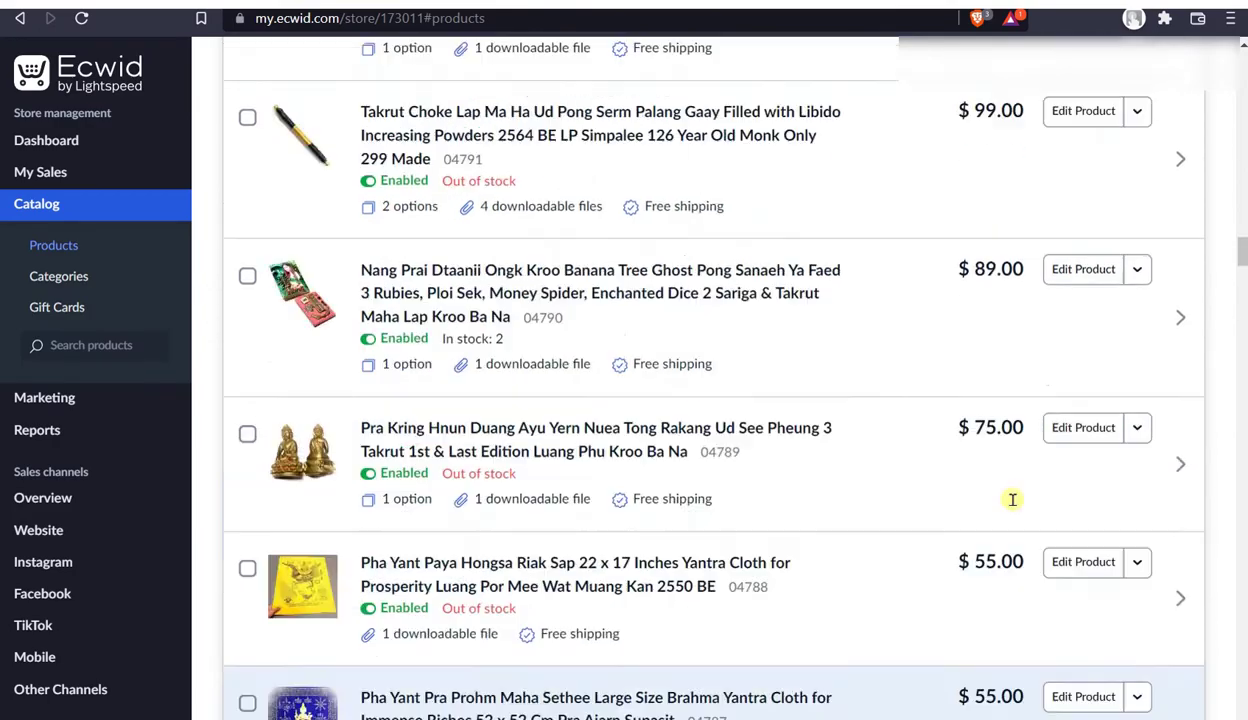
pyautogui.scroll(10, 1005, 480)
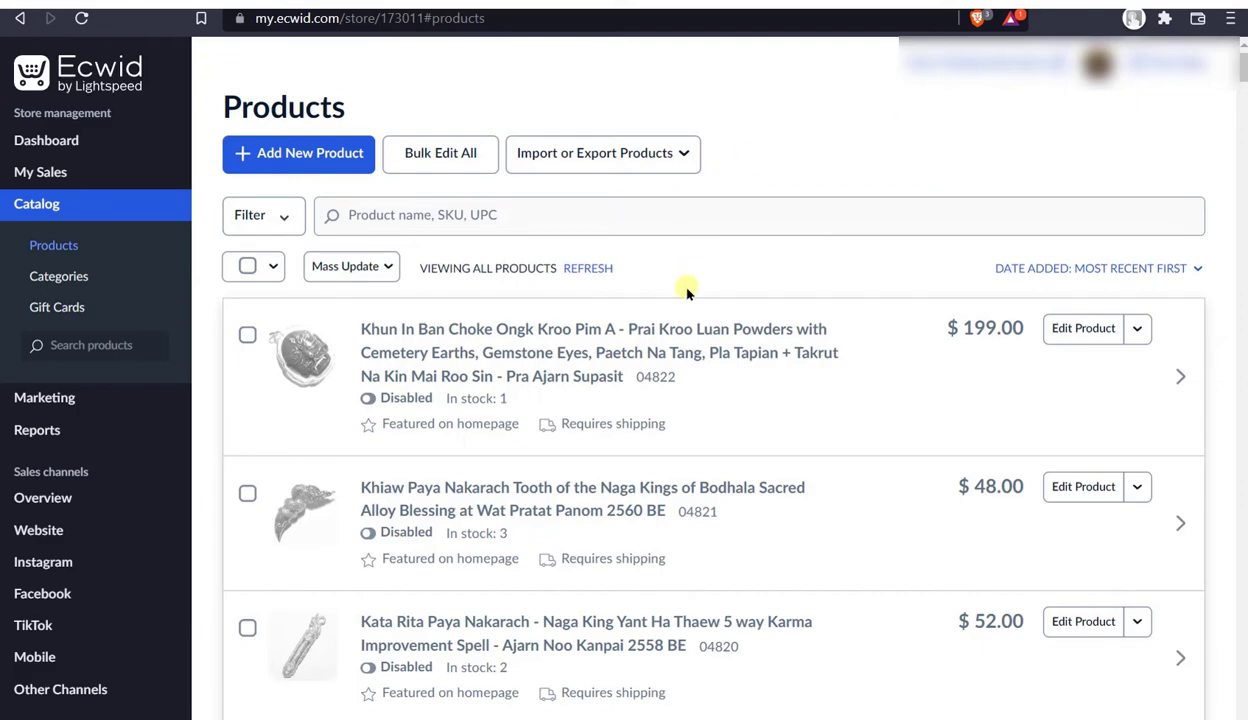
# - Open the SEO settings of the product "Pra Put Hyok Real Jade Buddha Amulet 2536 BE Luang Por Wiriyang Wat Dhamma Mongkol"
pyautogui.scroll(-10, 700, 635)
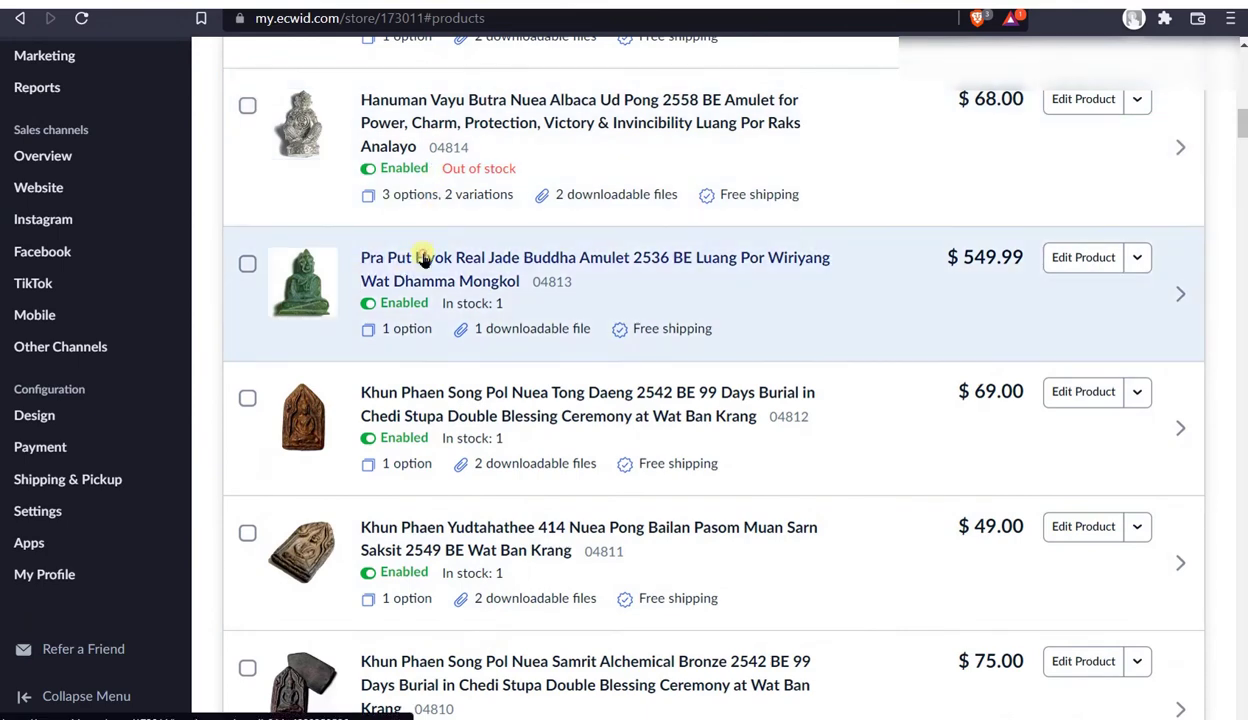
pyautogui.click(421, 257)
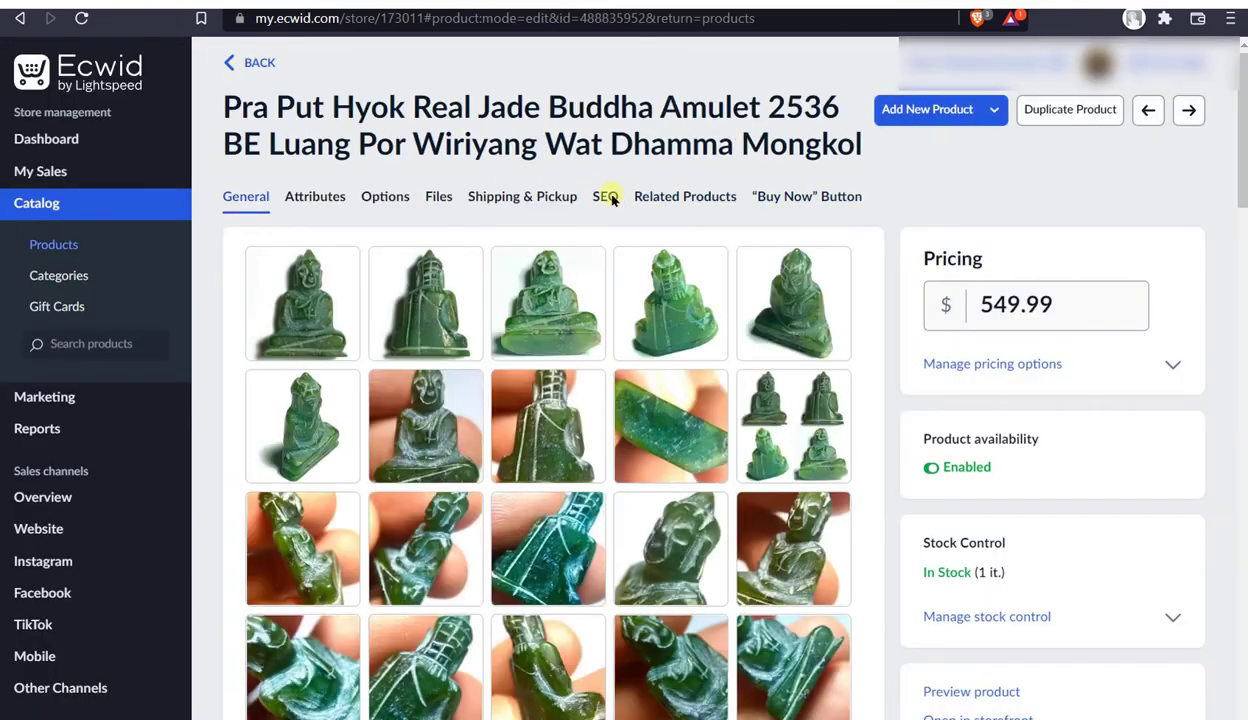
pyautogui.click(603, 196)
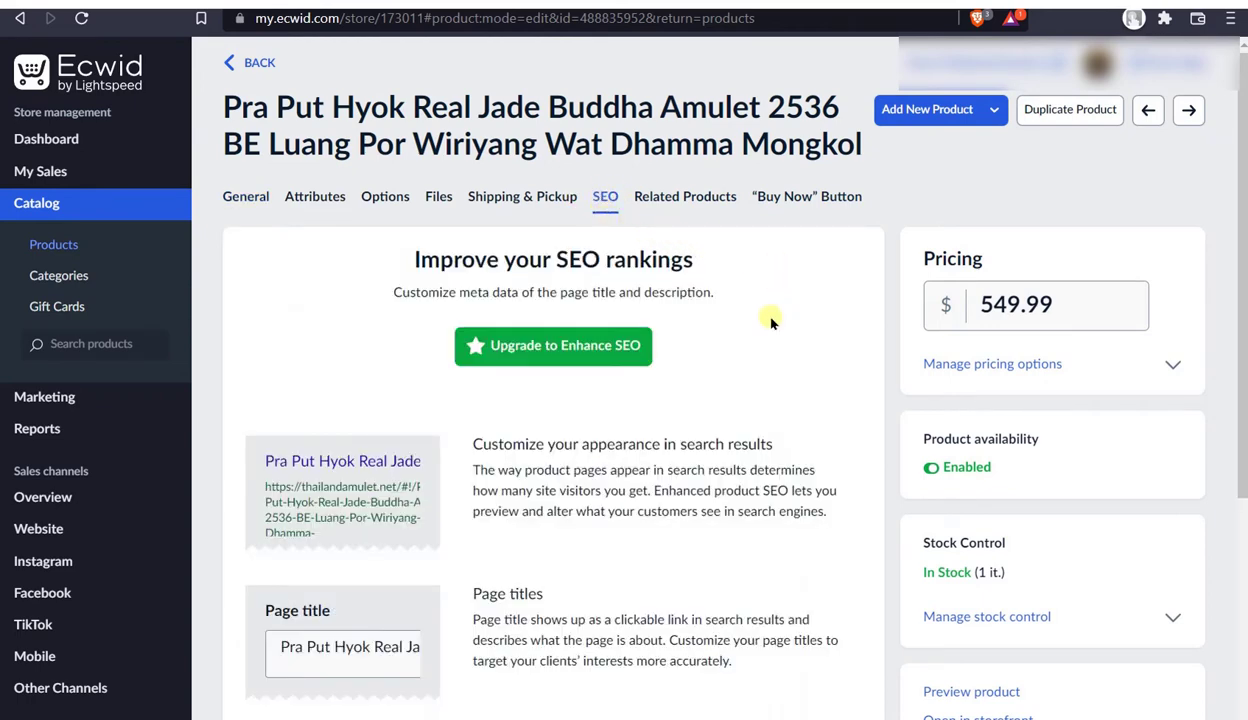
# - Examine the page title and meta description previews in the jade Buddha amulet's SEO settings
pyautogui.moveTo(352, 645); pyautogui.dragTo(593, 652)
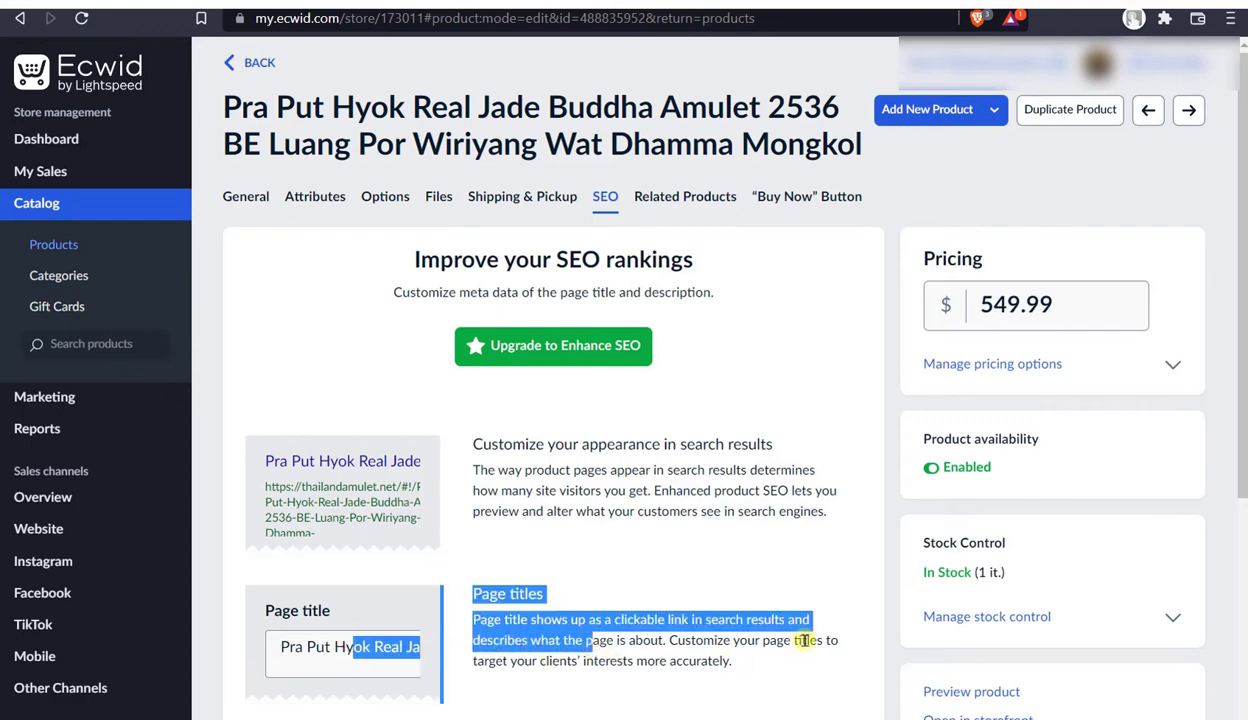
pyautogui.scroll(-3, 790, 635)
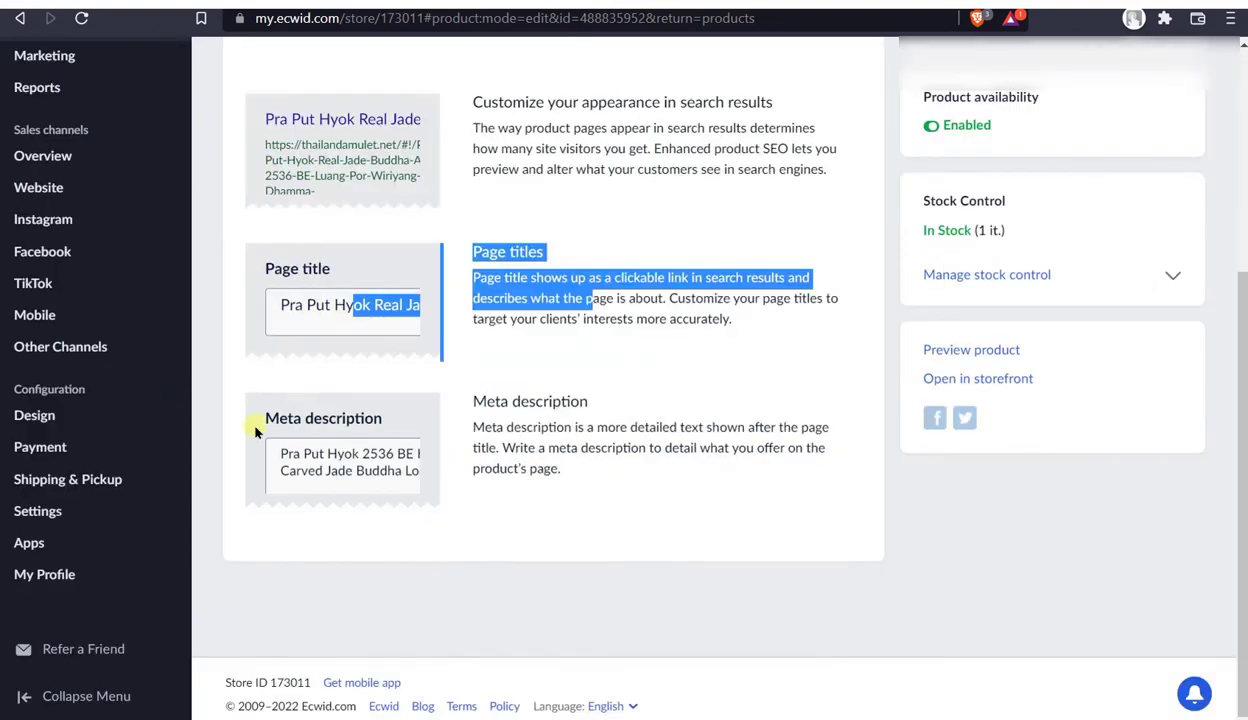
pyautogui.moveTo(280, 455); pyautogui.dragTo(593, 527)
pyautogui.scroll(3, 900, 655)
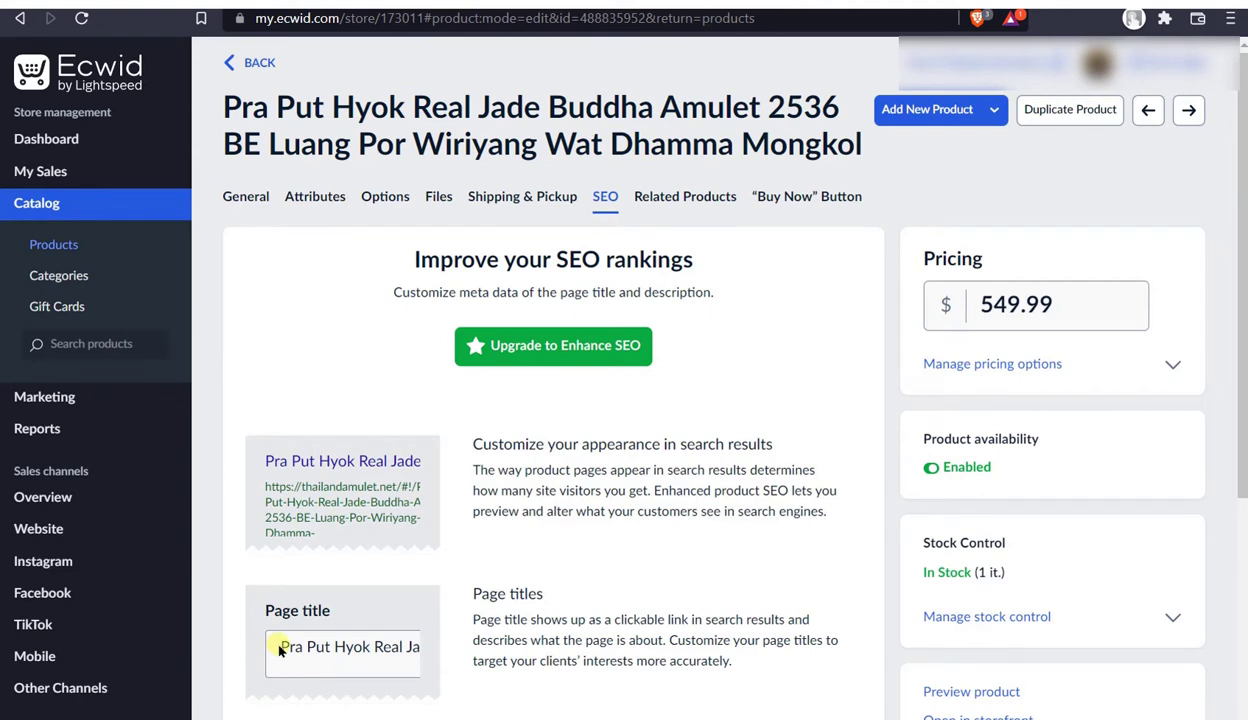
pyautogui.moveTo(280, 648); pyautogui.dragTo(665, 658)
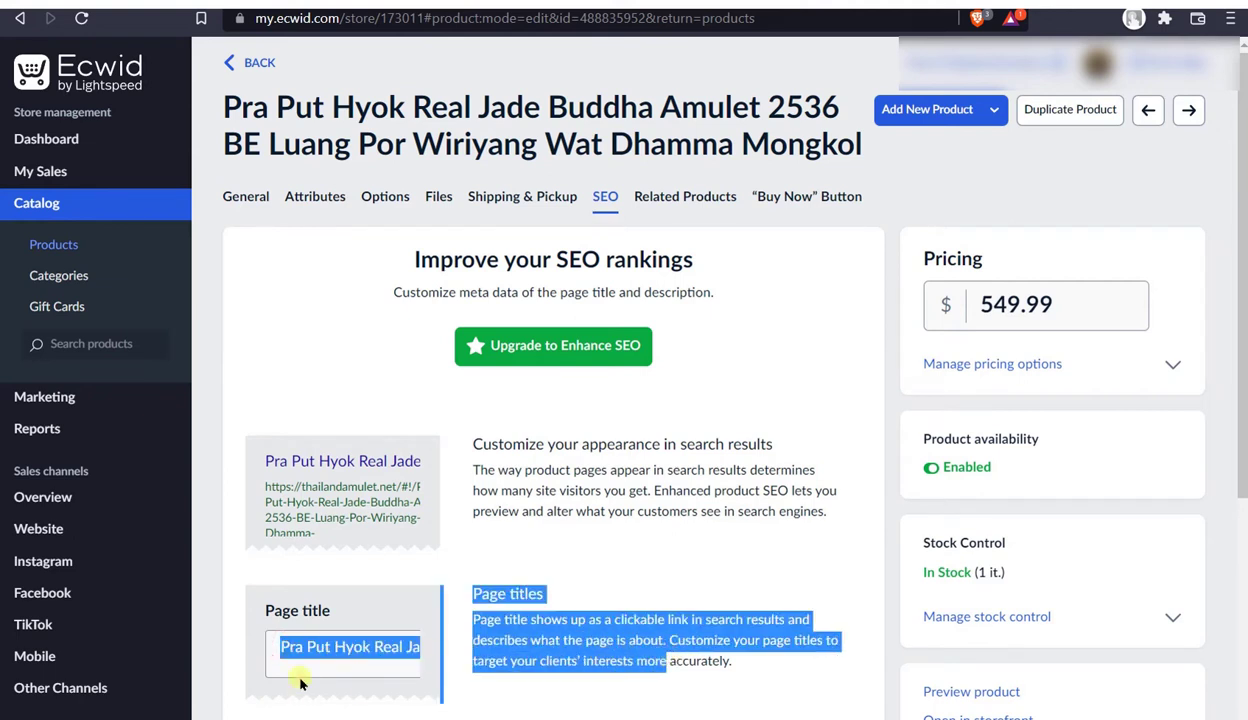
pyautogui.click(316, 648)
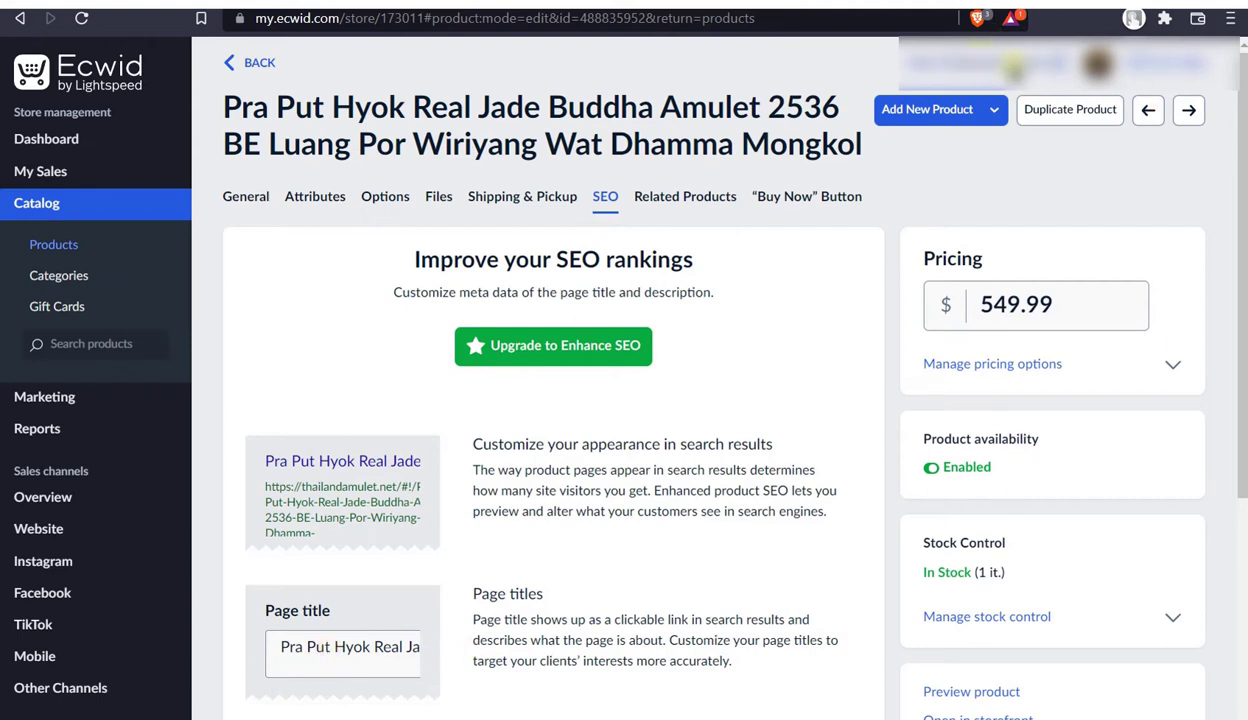
pyautogui.scroll(-3, 855, 541)
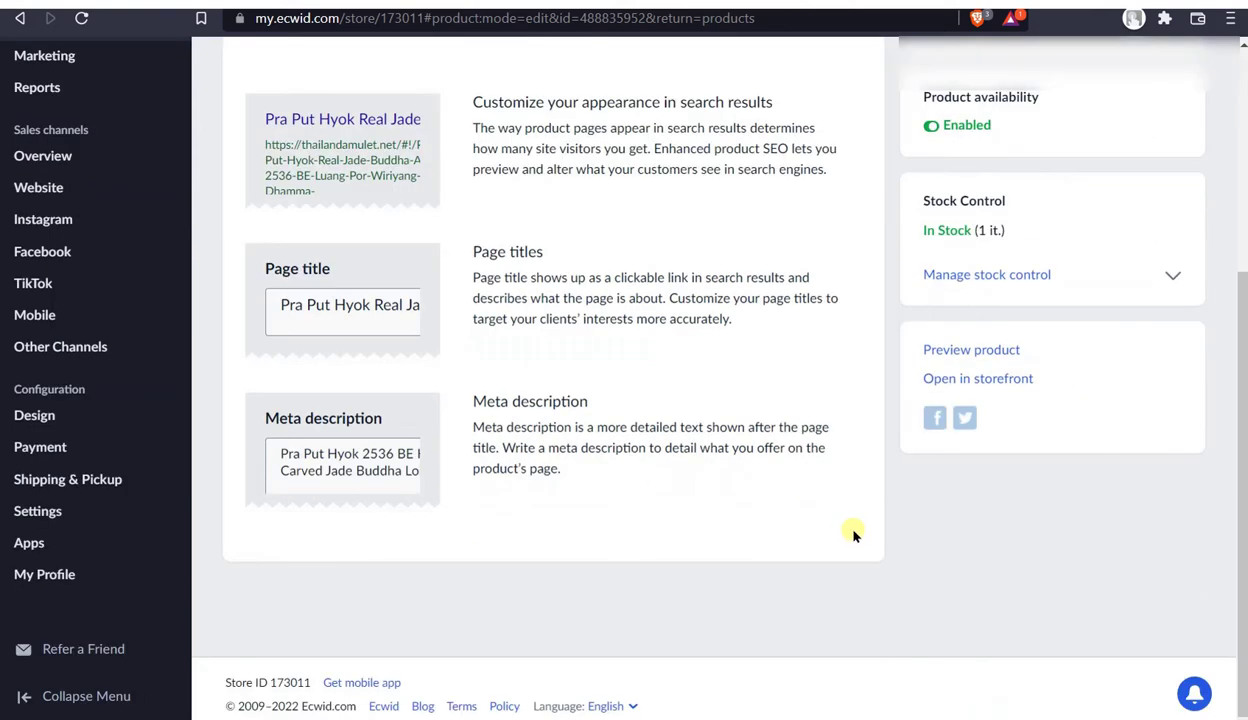
pyautogui.scroll(3, 860, 545)
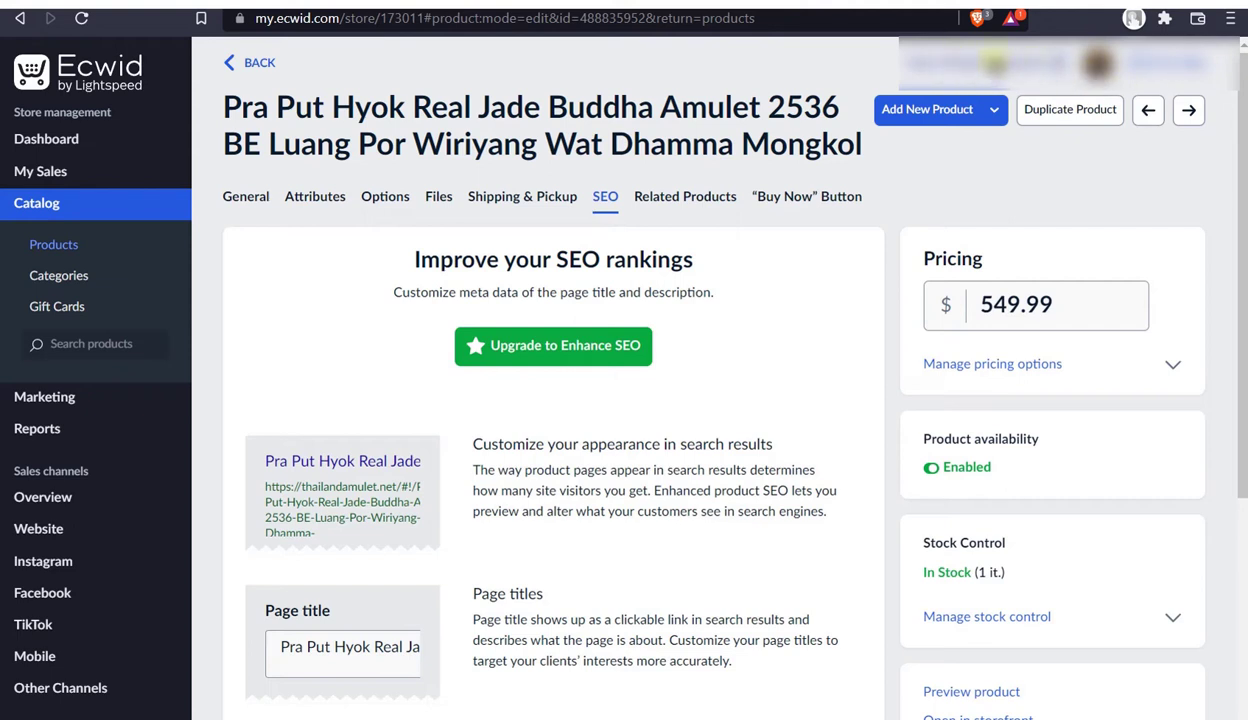
pyautogui.scroll(-3, 788, 505)
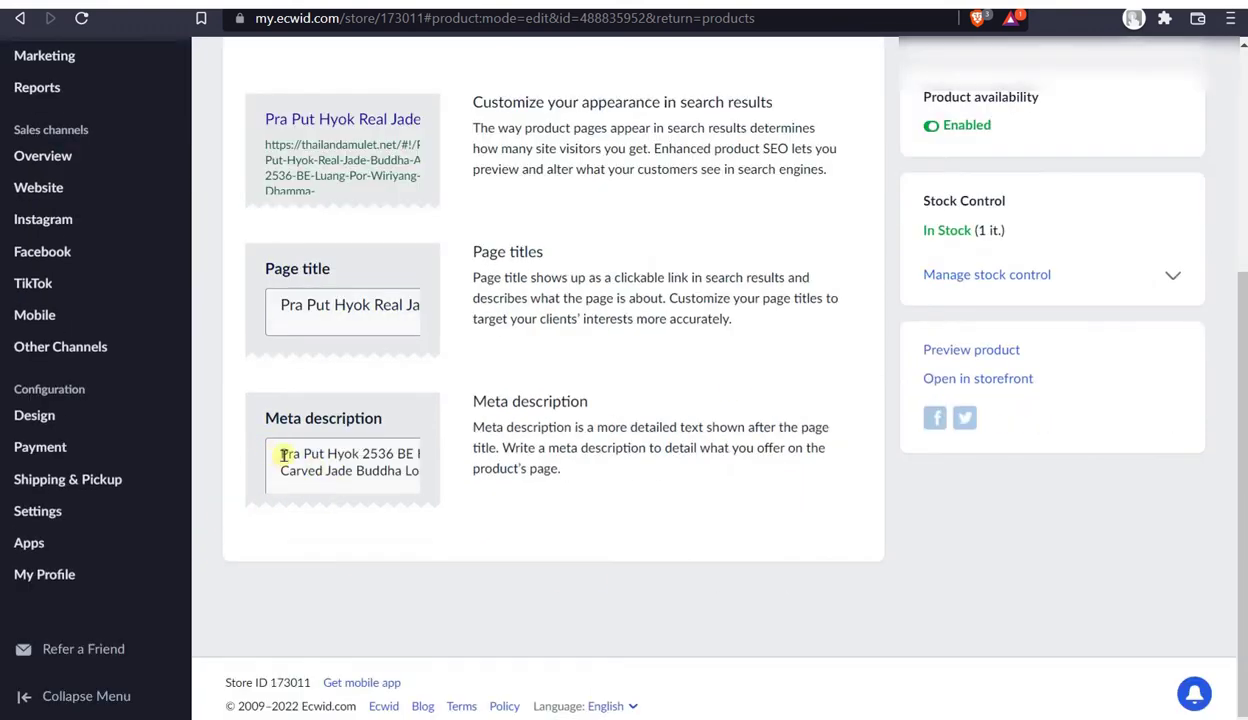
pyautogui.moveTo(283, 453); pyautogui.dragTo(521, 474)
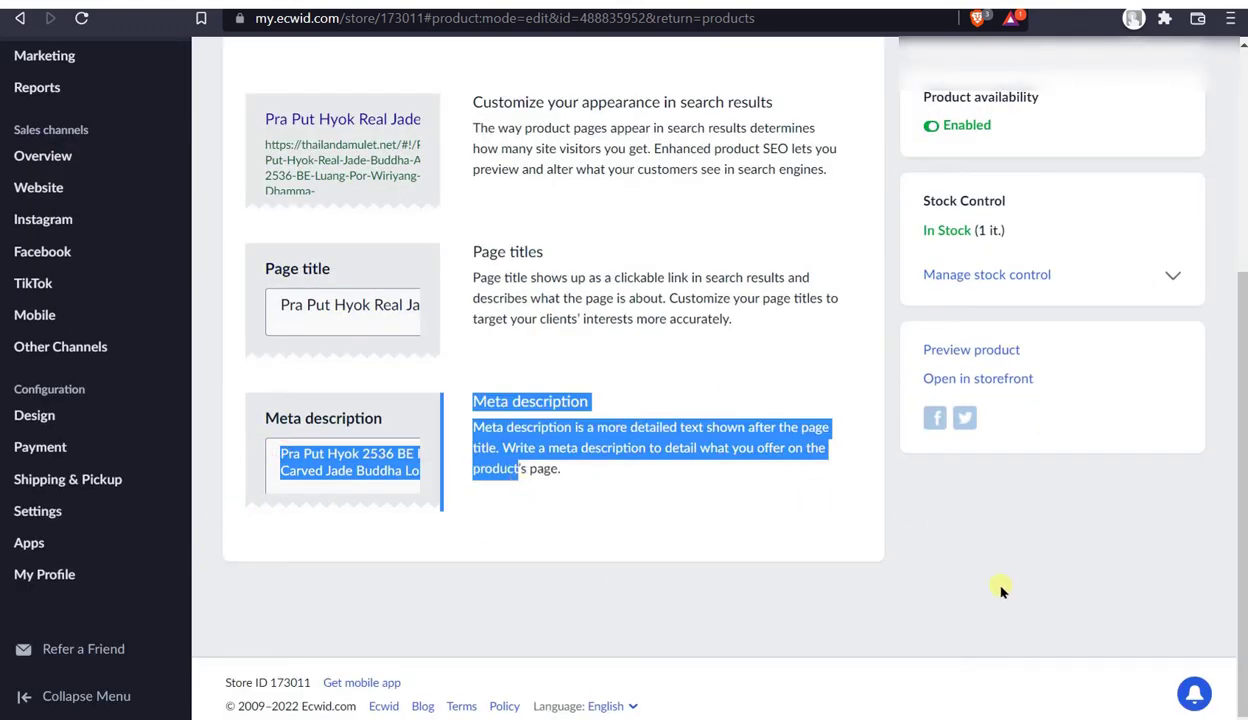
pyautogui.scroll(3, 1001, 594)
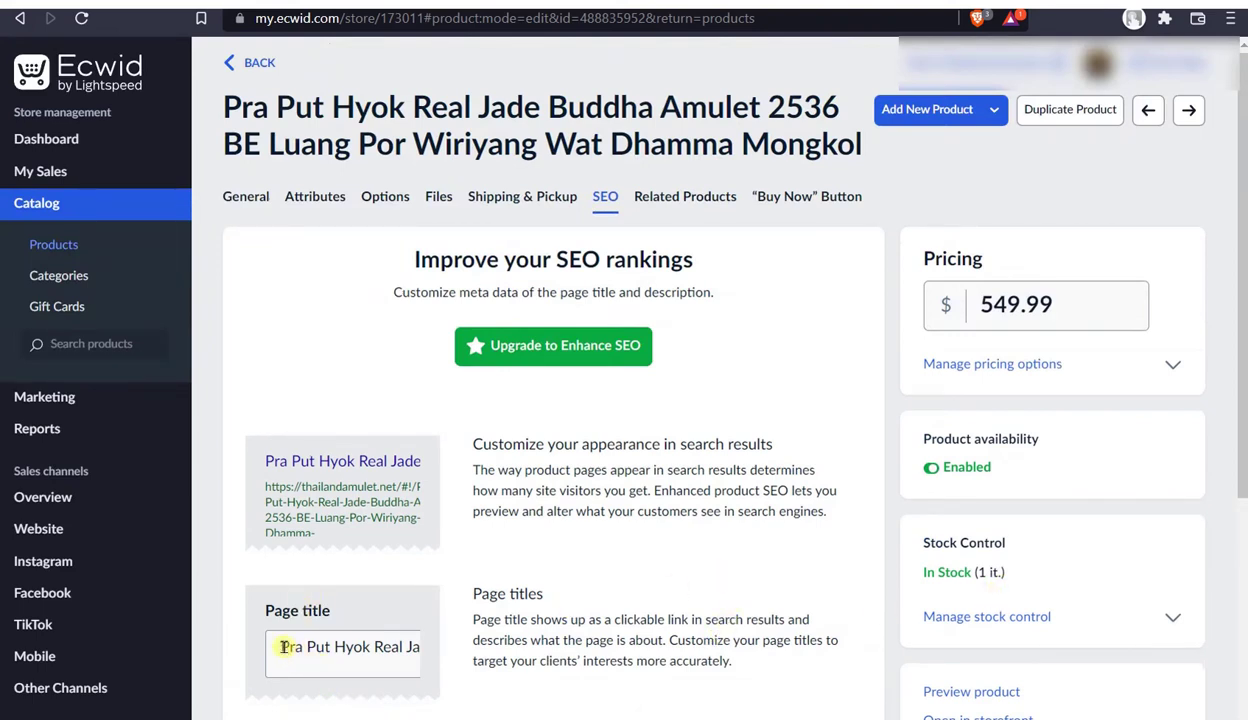
pyautogui.moveTo(280, 647); pyautogui.dragTo(541, 632)
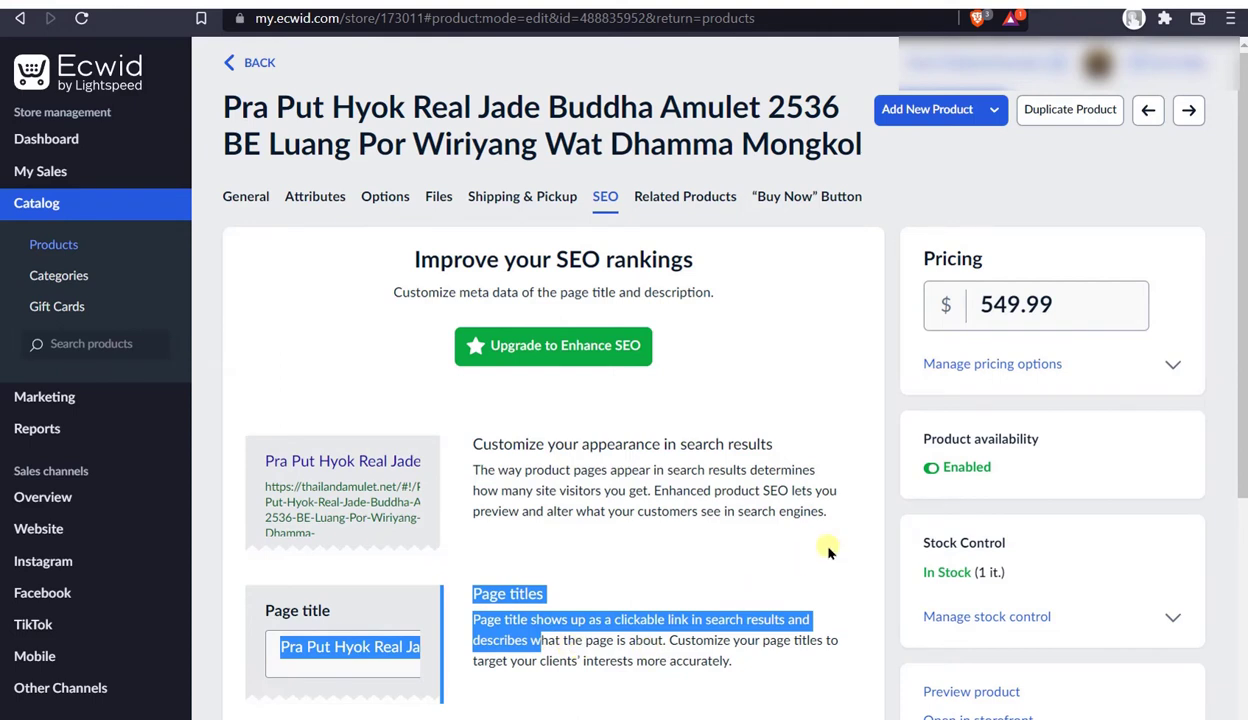
pyautogui.click(358, 660)
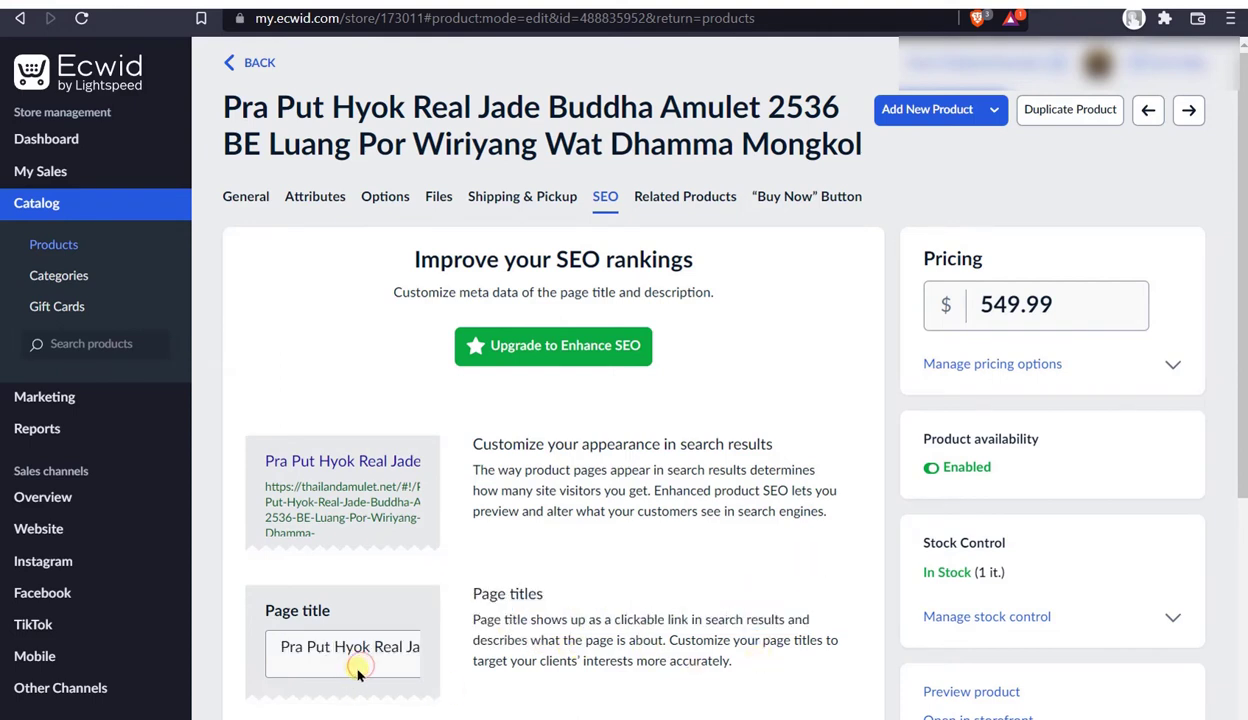
# - Open the sales channels overview and review the mobile, marketplace and website integrations on offer
pyautogui.click(82, 505)
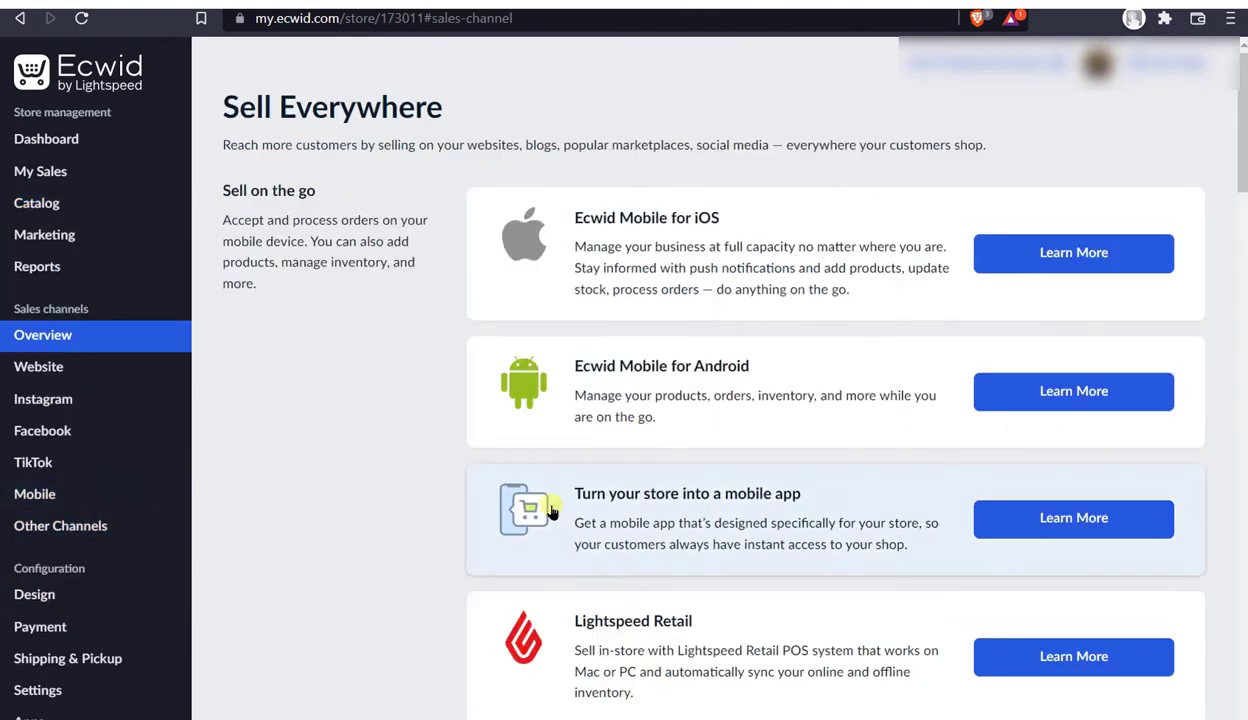
pyautogui.scroll(-20, 278, 647)
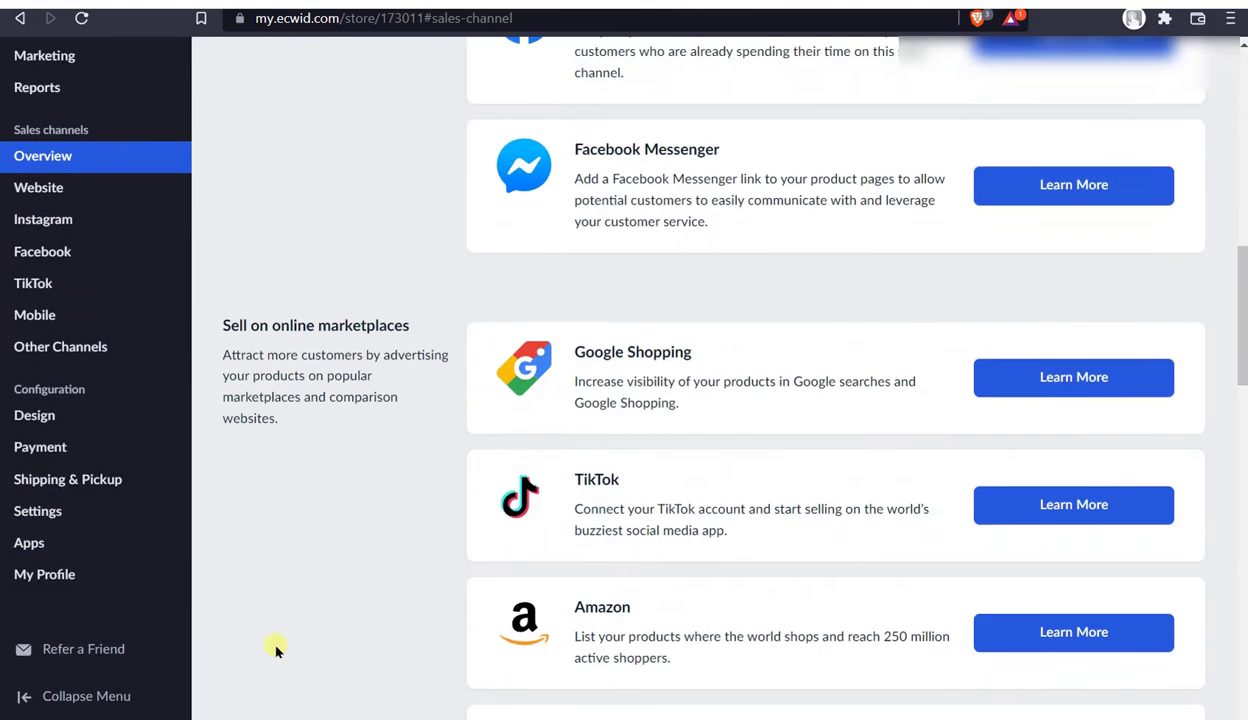
pyautogui.scroll(2, 283, 647)
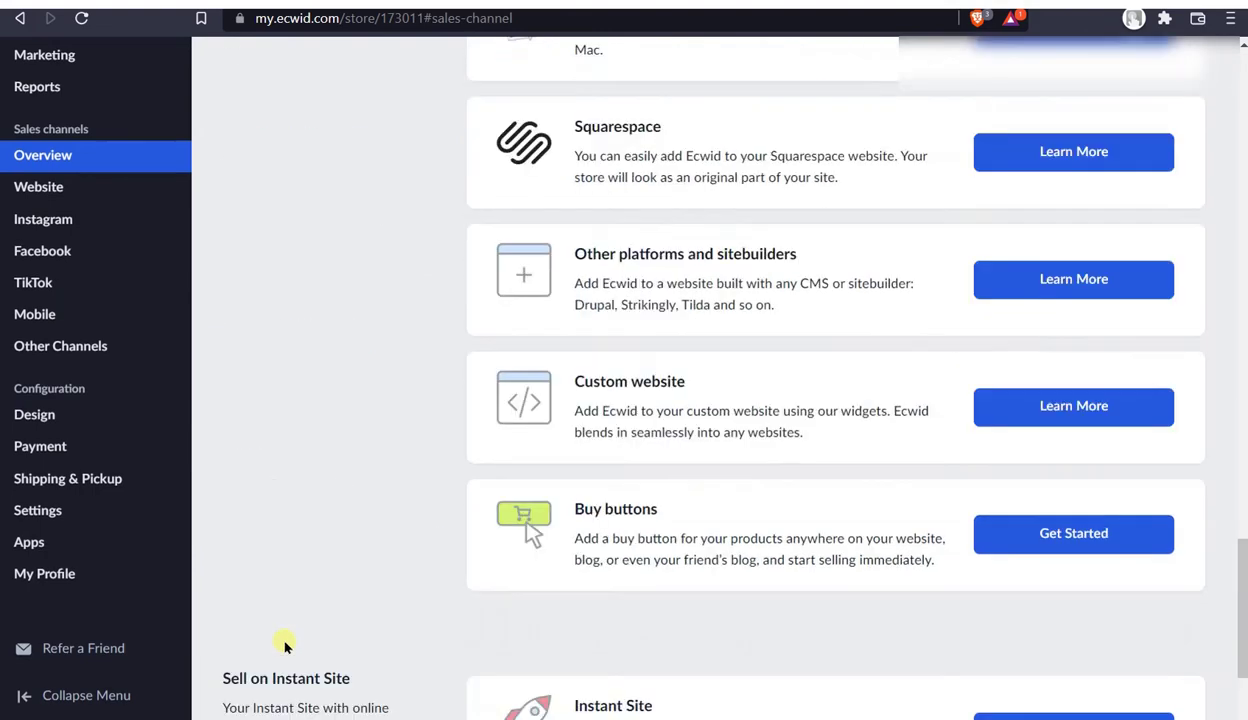
# - Open the store's general settings and review the store profile, including its name, company and address sections
pyautogui.click(46, 515)
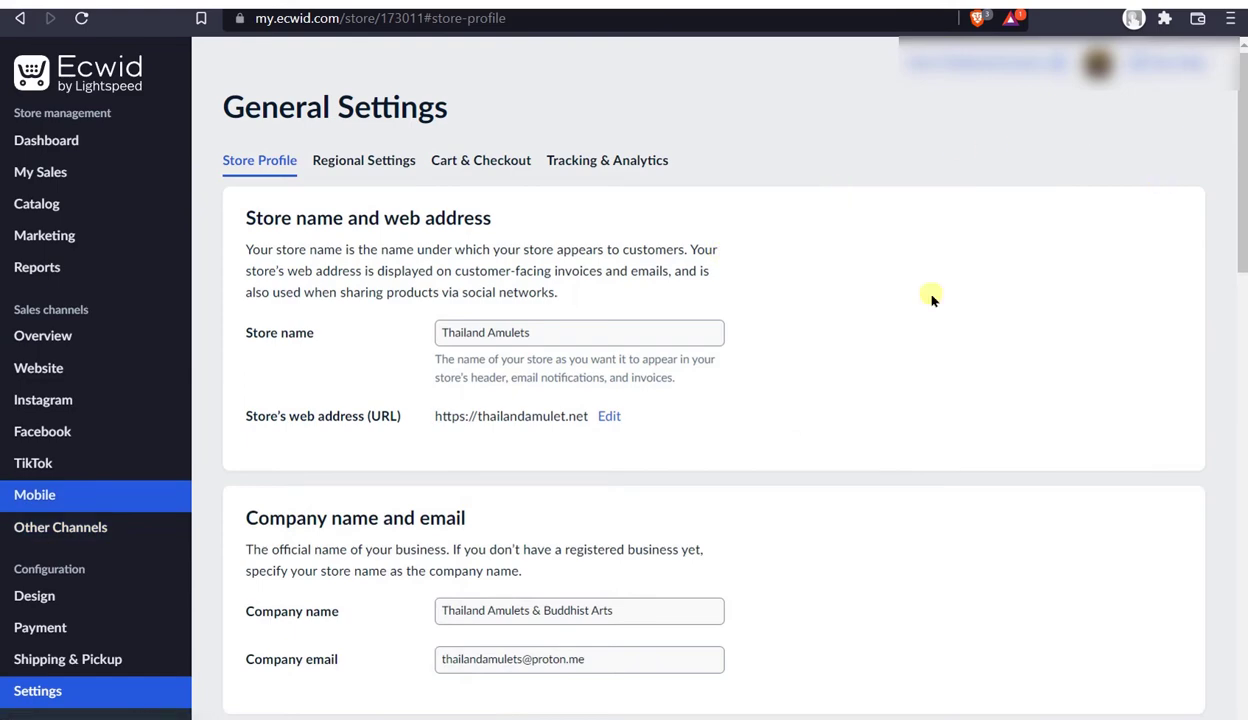
pyautogui.scroll(-5, 330, 570)
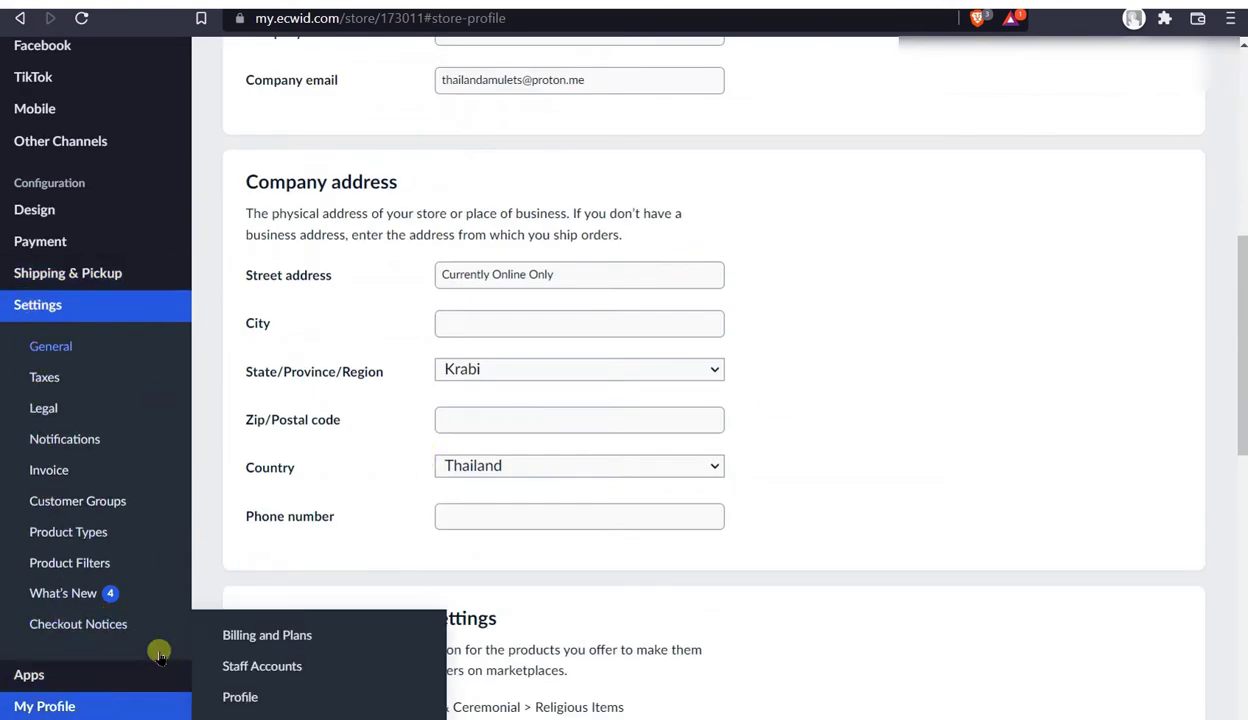
pyautogui.scroll(5, 897, 599)
pyautogui.scroll(-8, 901, 601)
pyautogui.scroll(-3, 898, 599)
pyautogui.scroll(15, 895, 597)
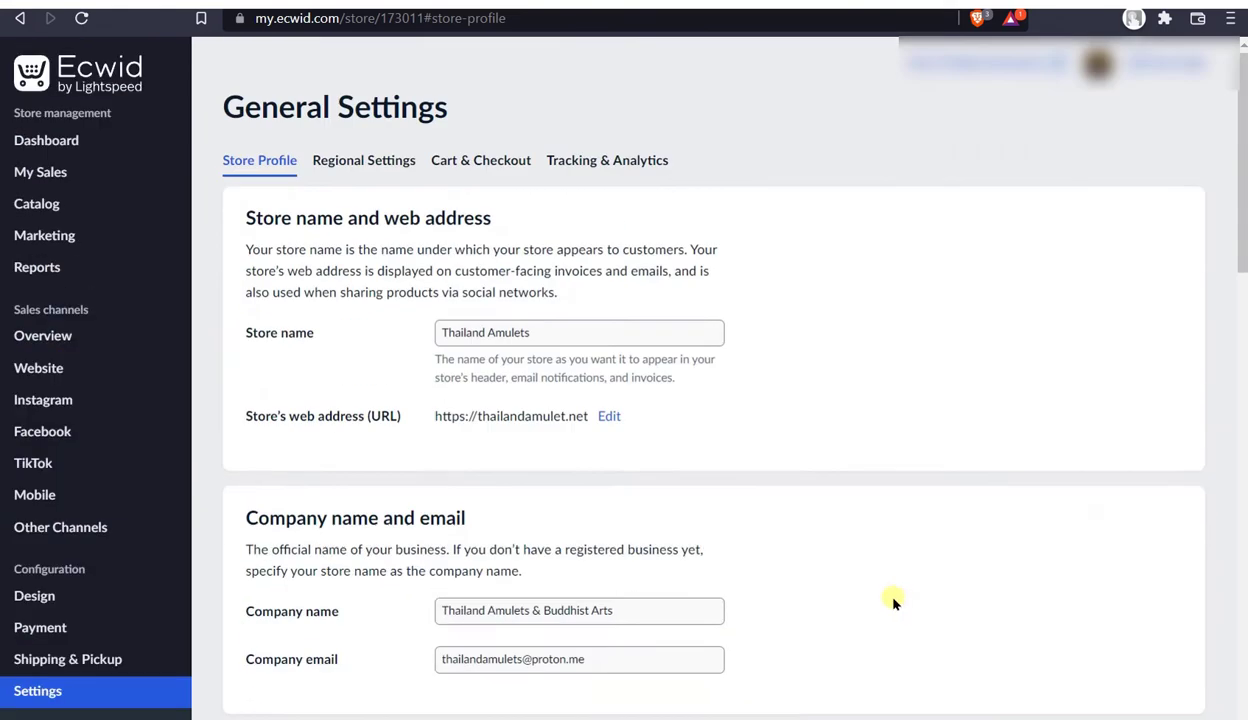
# - Open the orders list and browse the orders from September back to early July 2022
pyautogui.click(62, 178)
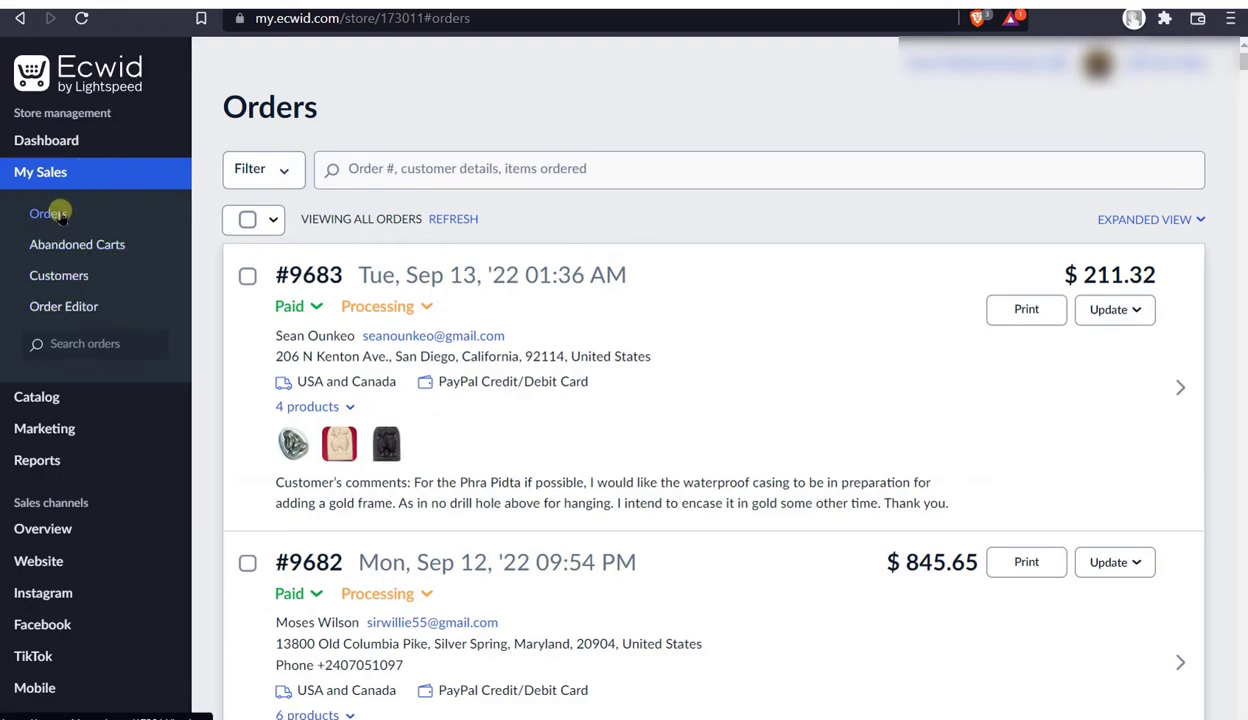
pyautogui.scroll(-20, 953, 563)
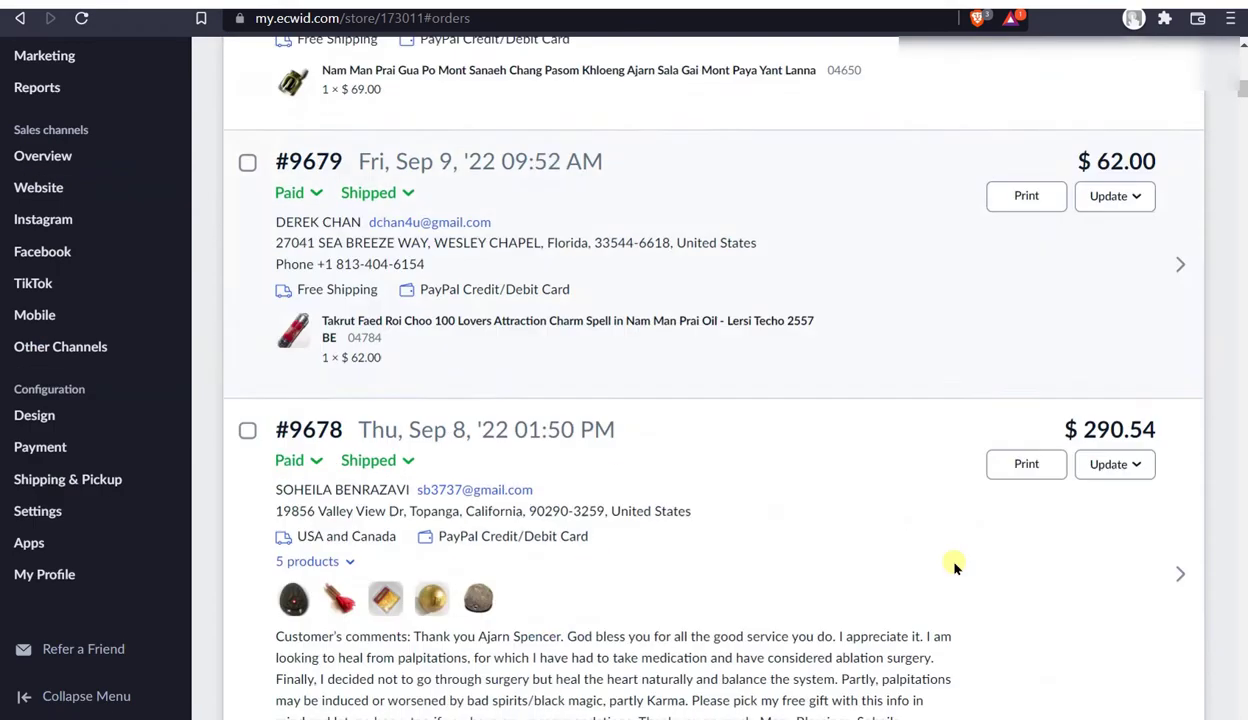
pyautogui.scroll(-20, 955, 572)
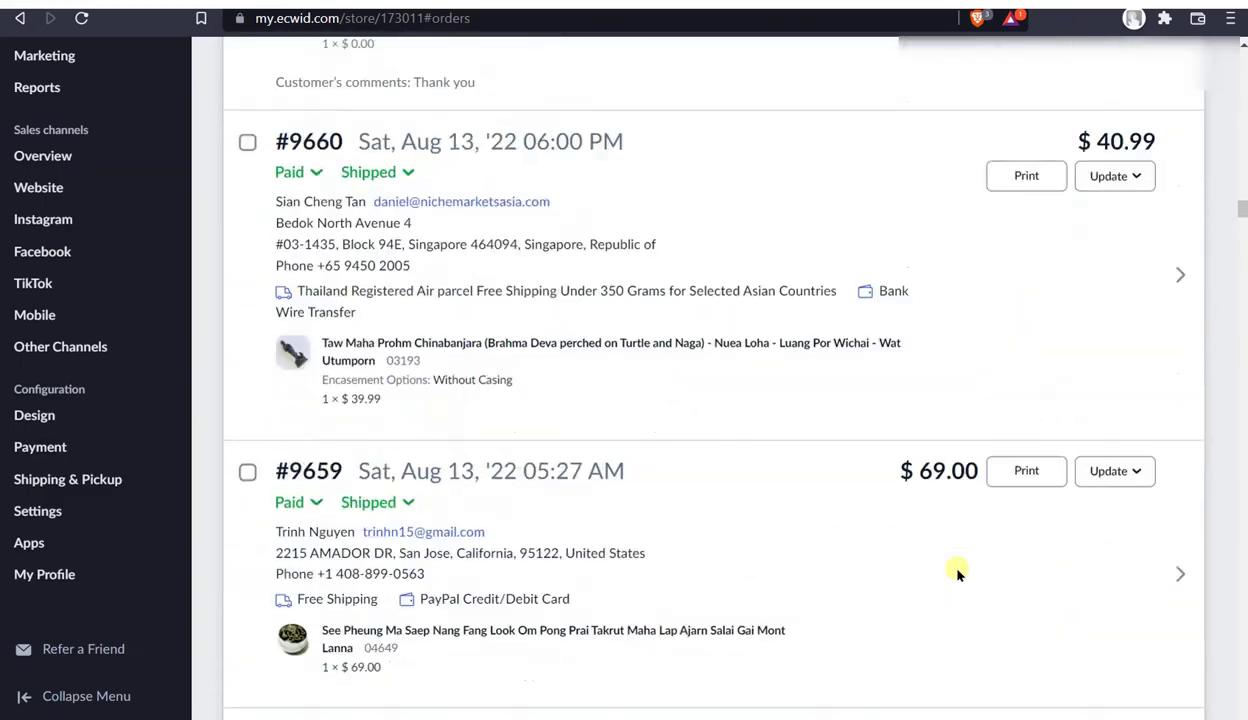
pyautogui.scroll(-20, 955, 566)
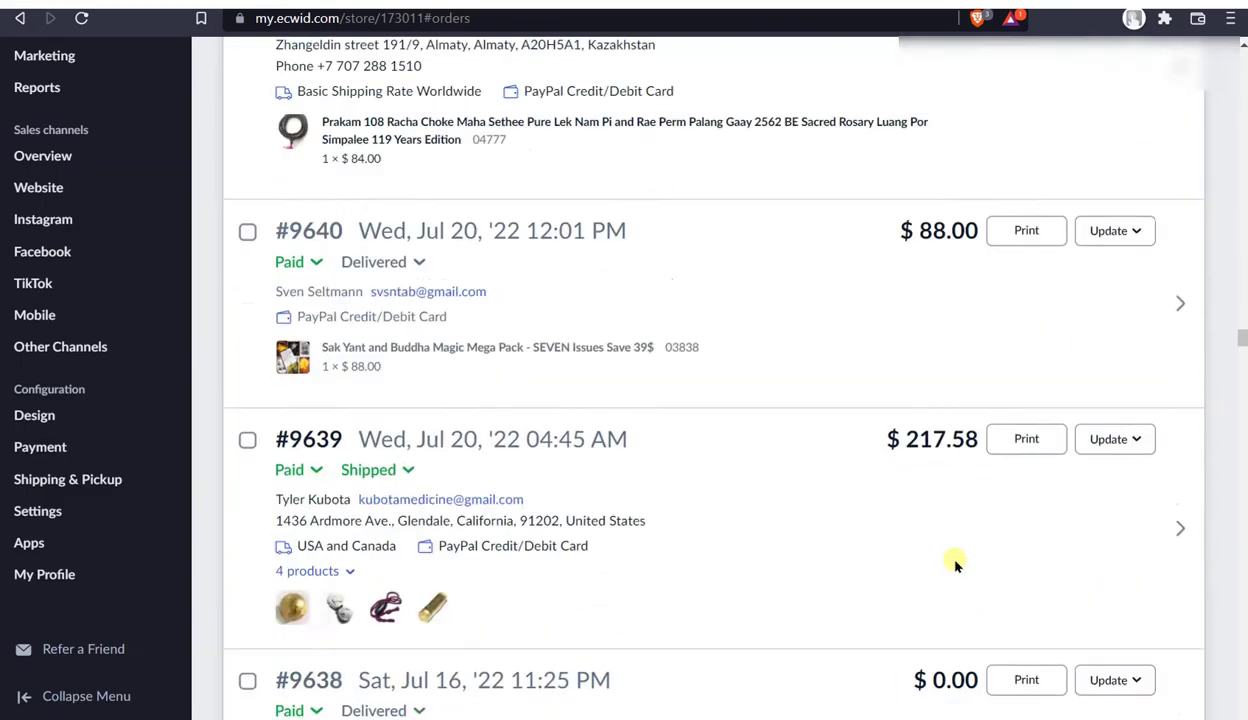
pyautogui.scroll(-20, 955, 566)
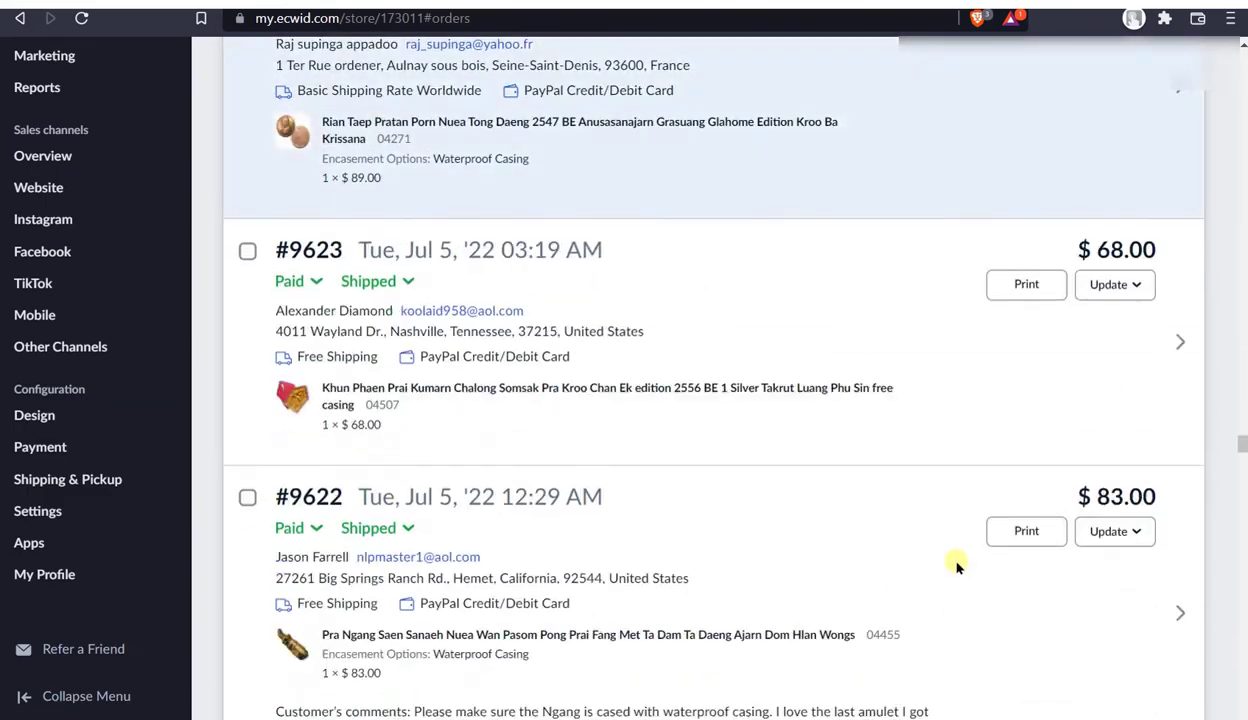
pyautogui.scroll(15, 955, 566)
pyautogui.scroll(20, 955, 566)
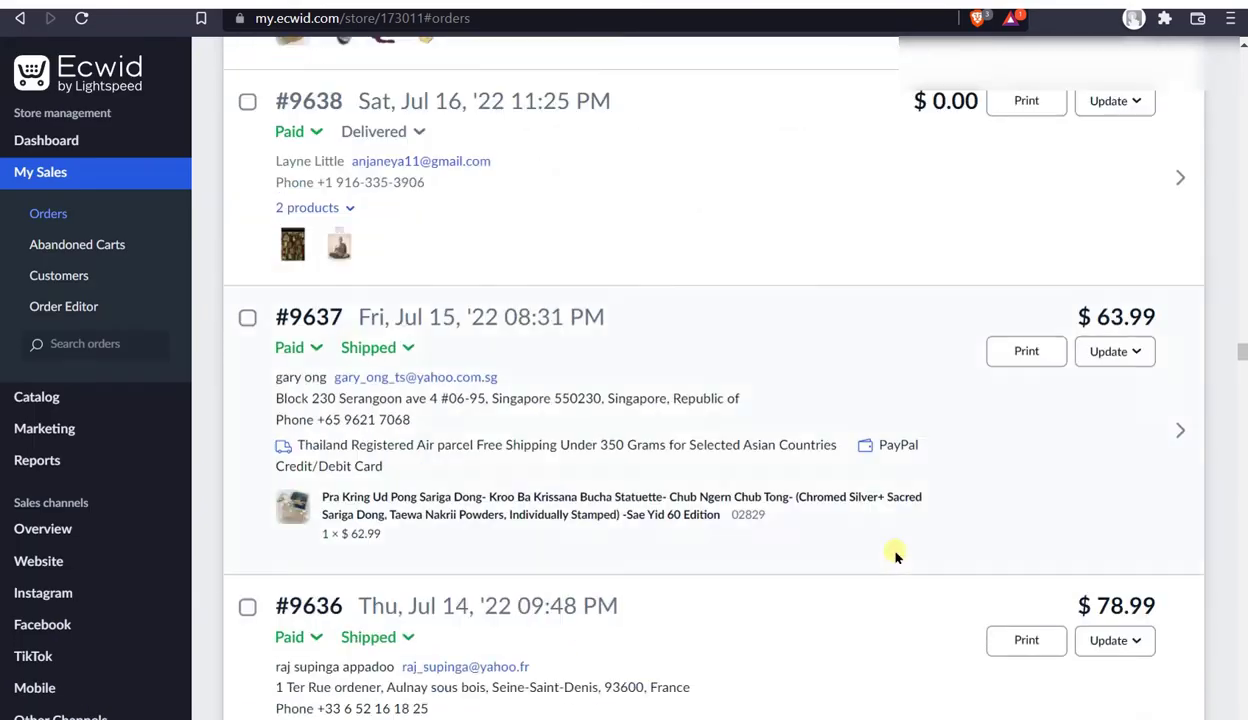
pyautogui.scroll(20, 878, 549)
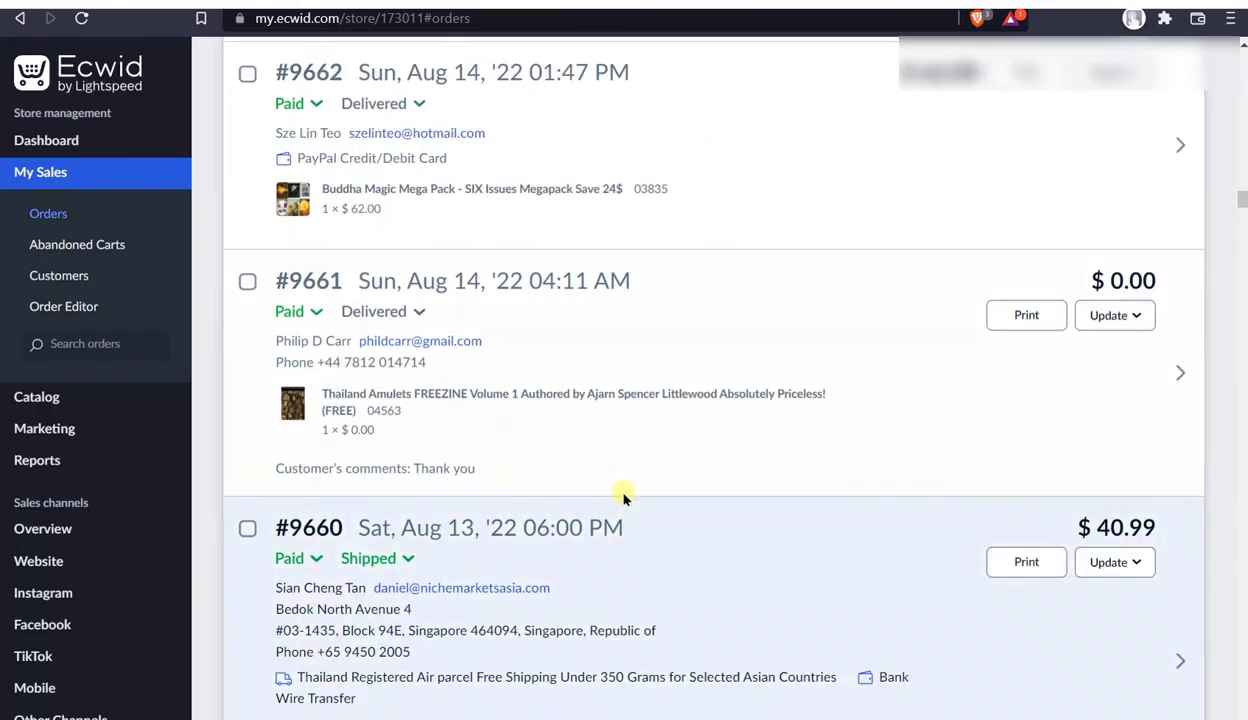
pyautogui.scroll(20, 888, 469)
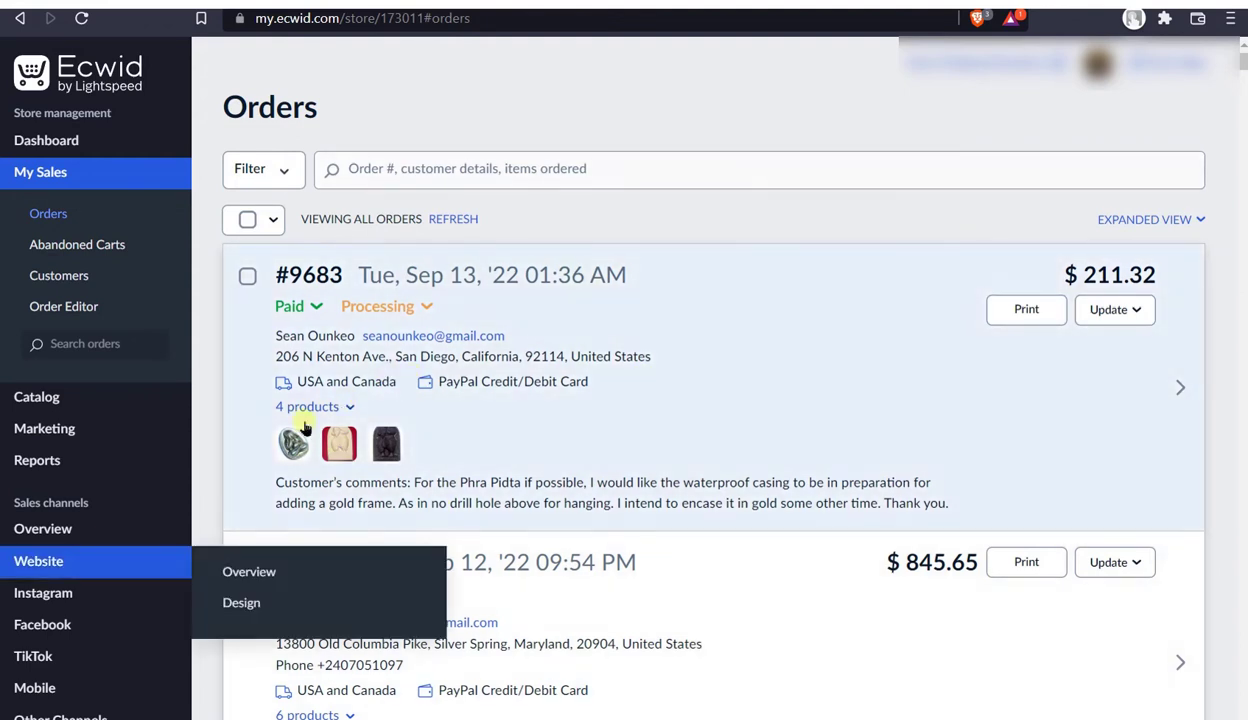
# - Expand the newest order's products, open the "Rian Pra Pid Ta Maha Lap" amulet and review its details, description and categories
pyautogui.click(283, 407)
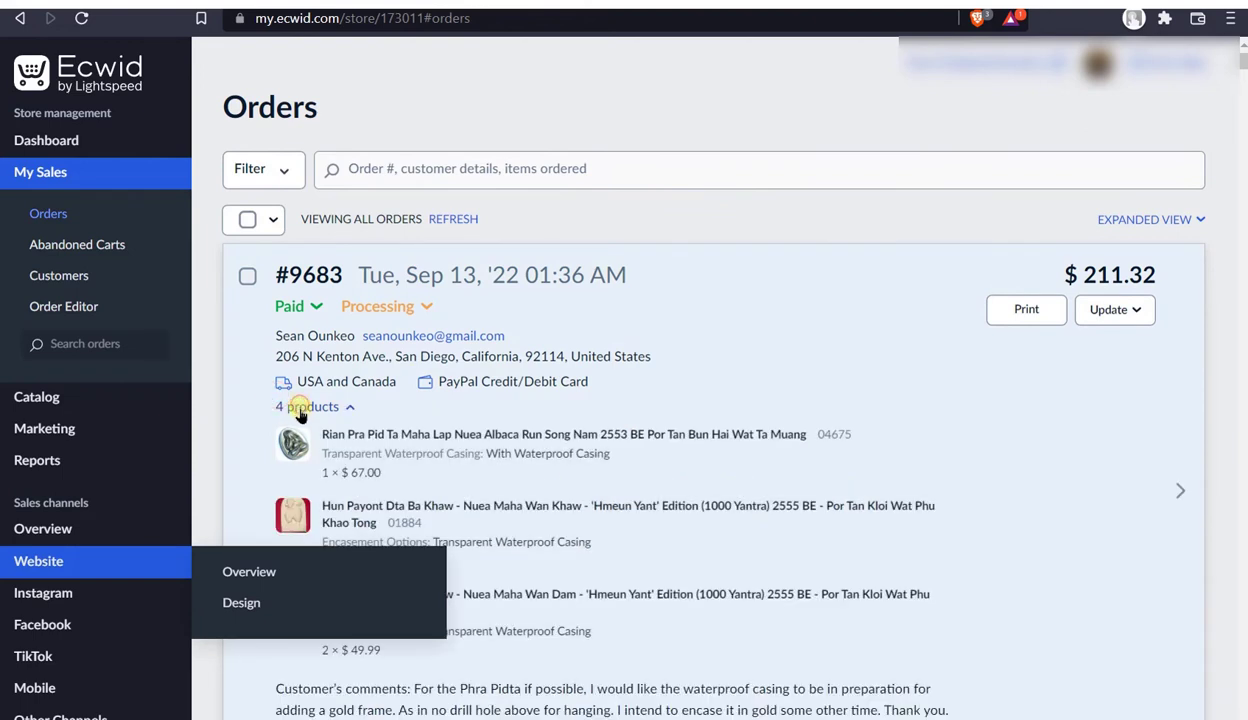
pyautogui.click(443, 435)
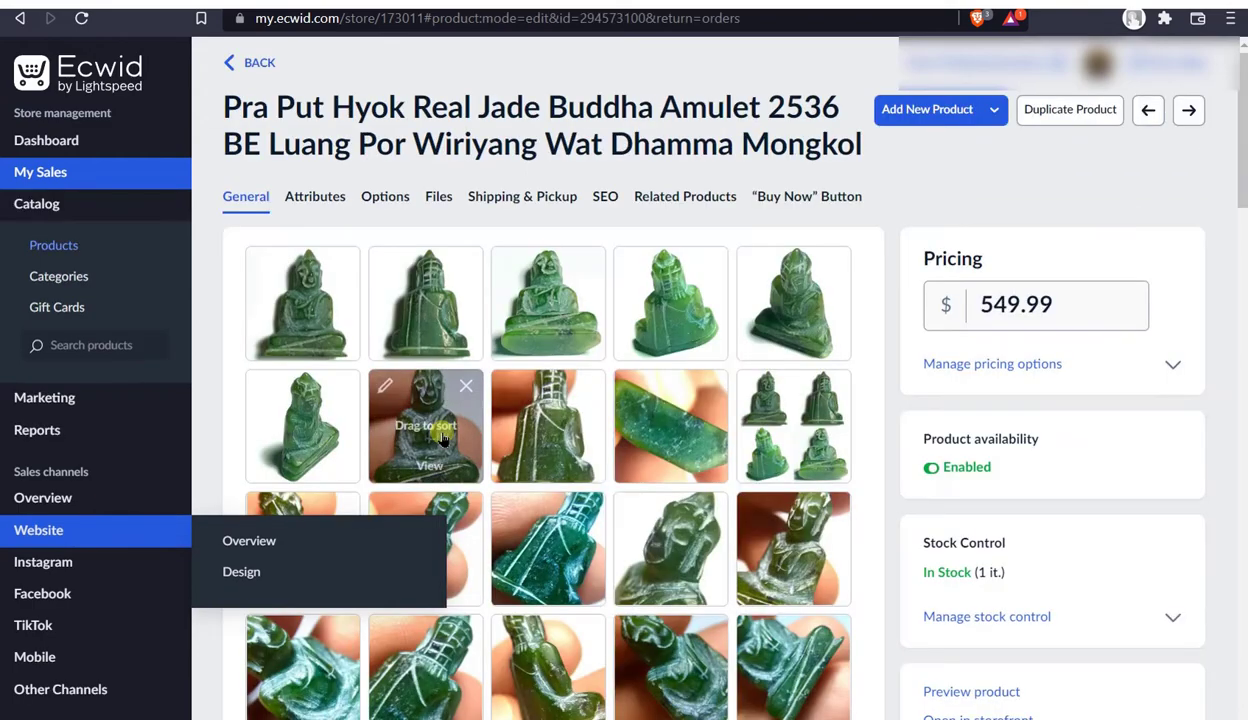
pyautogui.scroll(-5, 423, 418)
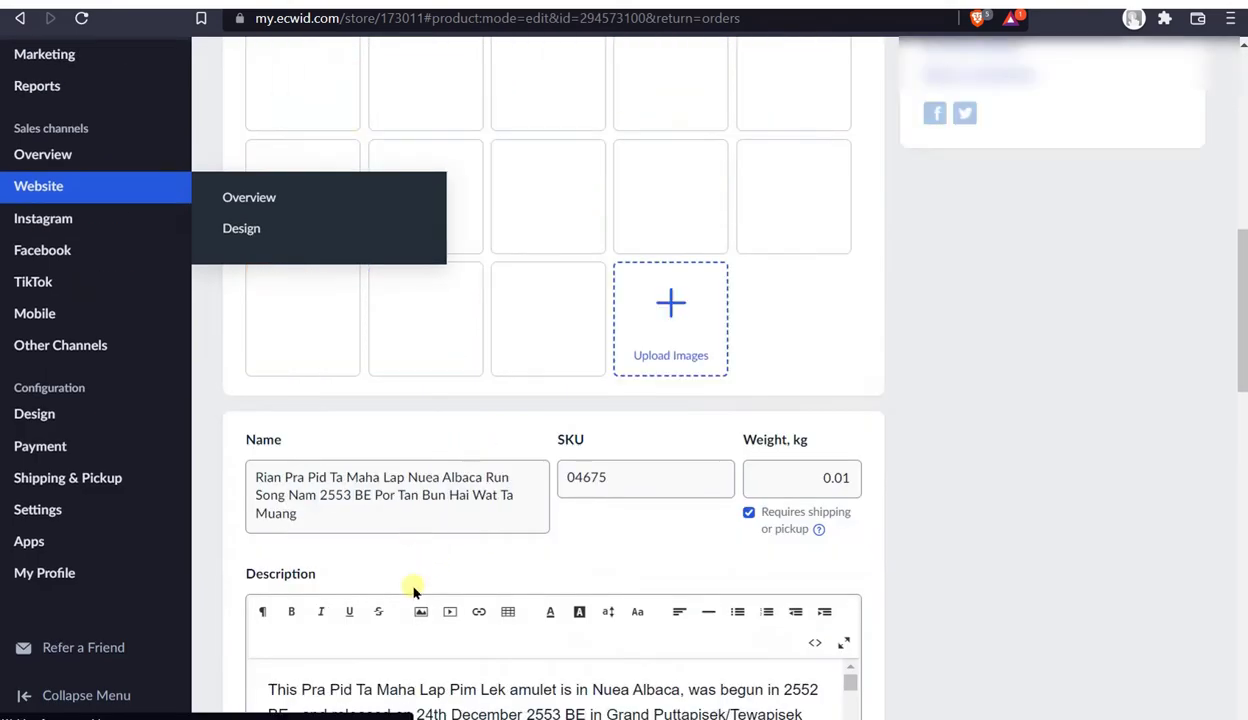
pyautogui.scroll(-3, 465, 680)
pyautogui.scroll(-10, 966, 561)
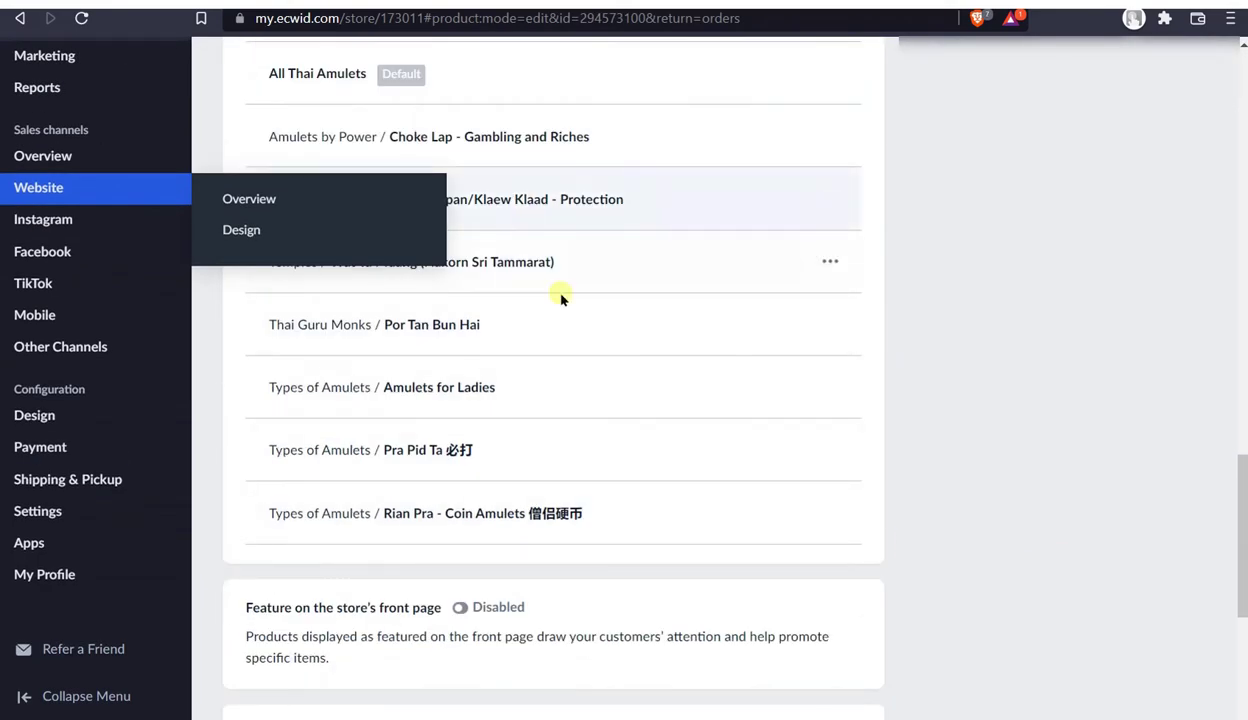
pyautogui.scroll(6, 557, 290)
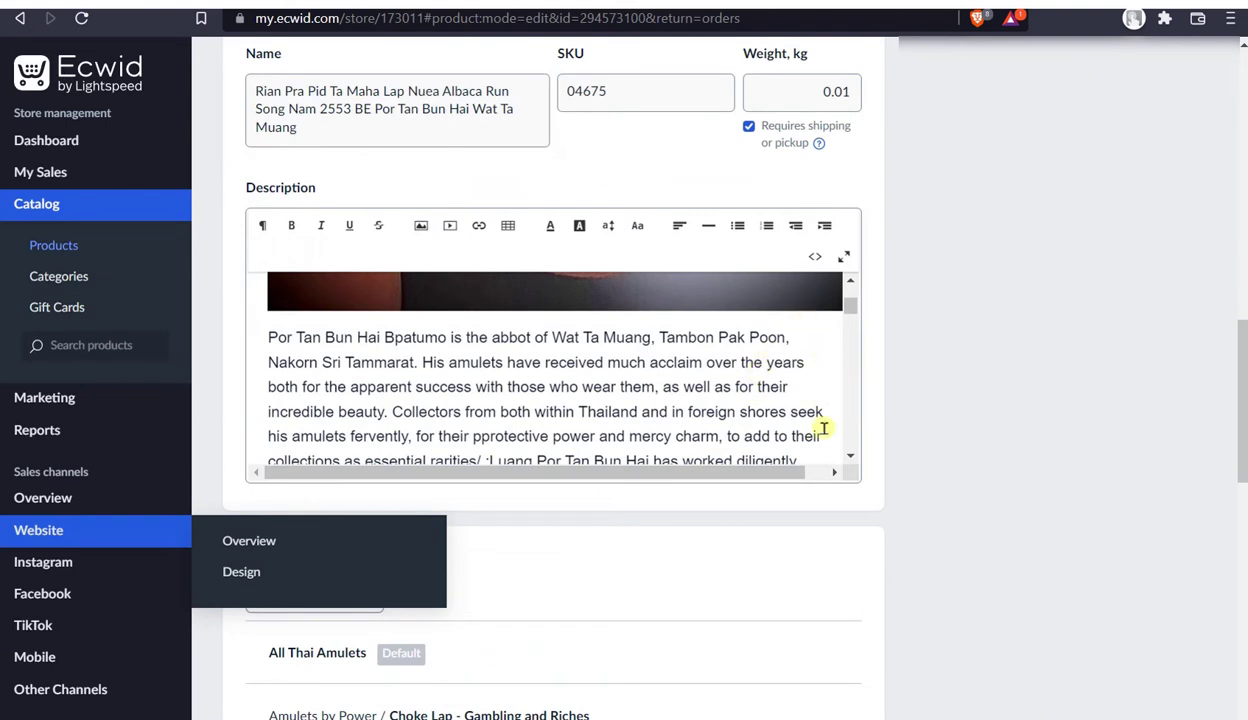
pyautogui.scroll(-2, 818, 412)
# - Try adding the sample text "b;ah b;ah" after "his most excellent amulets." in the product description, and remove it again
pyautogui.click(683, 341)
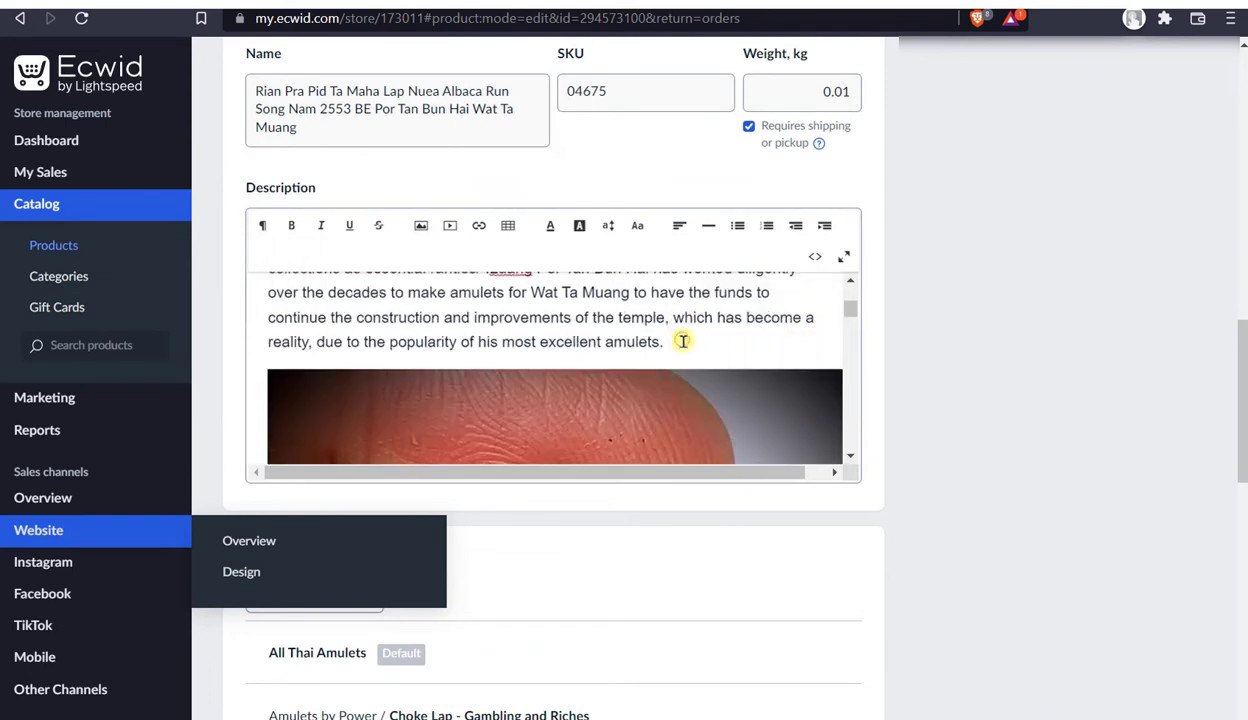
pyautogui.write('b;ah b;ah')
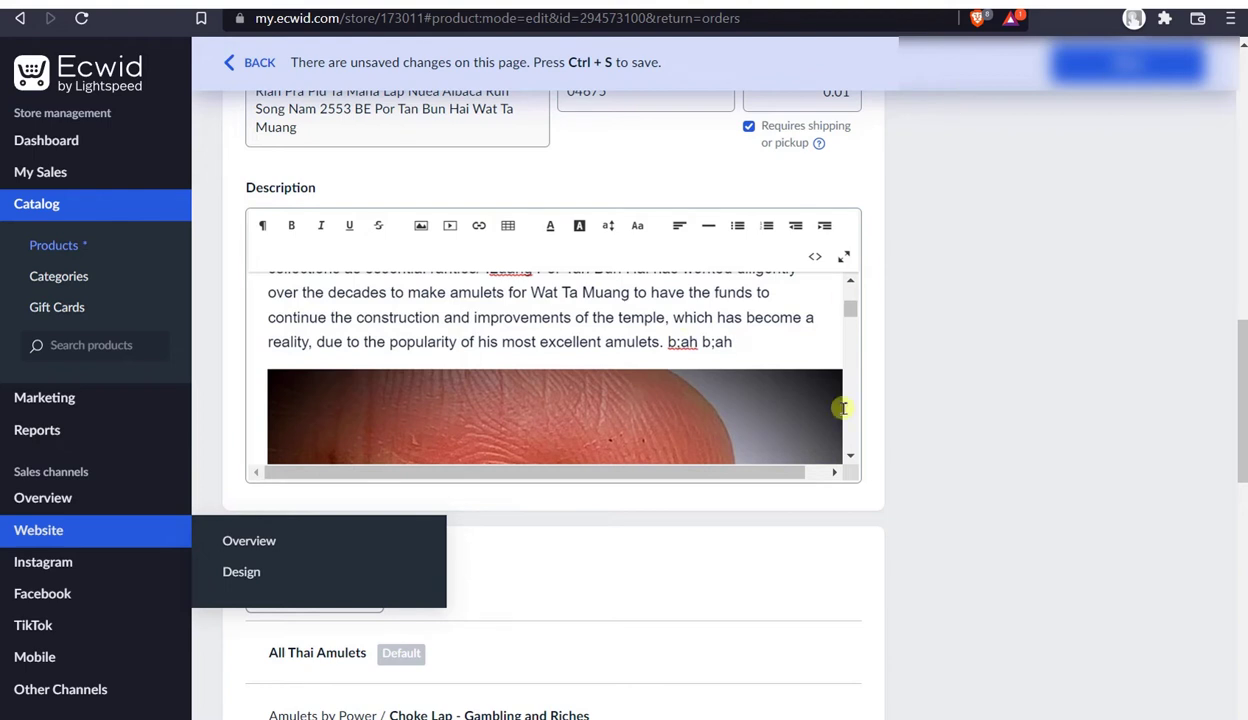
pyautogui.moveTo(733, 342); pyautogui.dragTo(670, 342)
pyautogui.write('b')
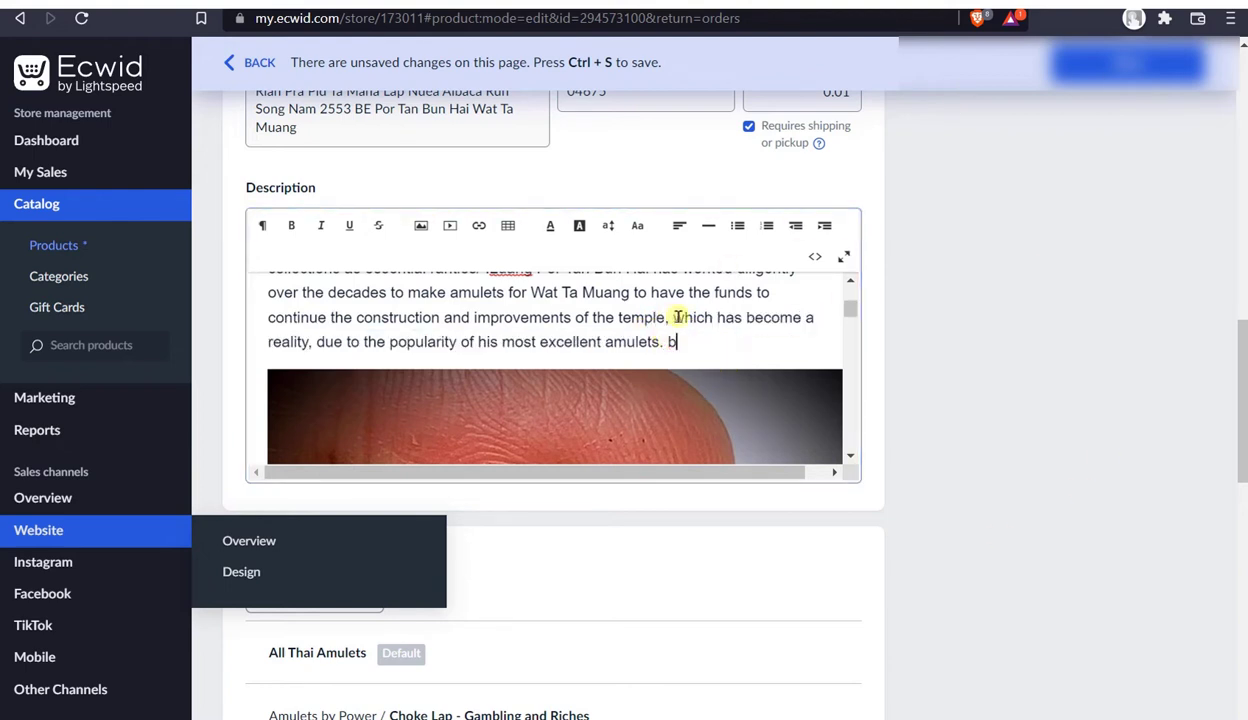
pyautogui.press('BackSpace')
pyautogui.press('BackSpace')
# - Try a long run of random filler letters at the end of the same description paragraph, and delete it
pyautogui.write('jgjgjhgjghj')
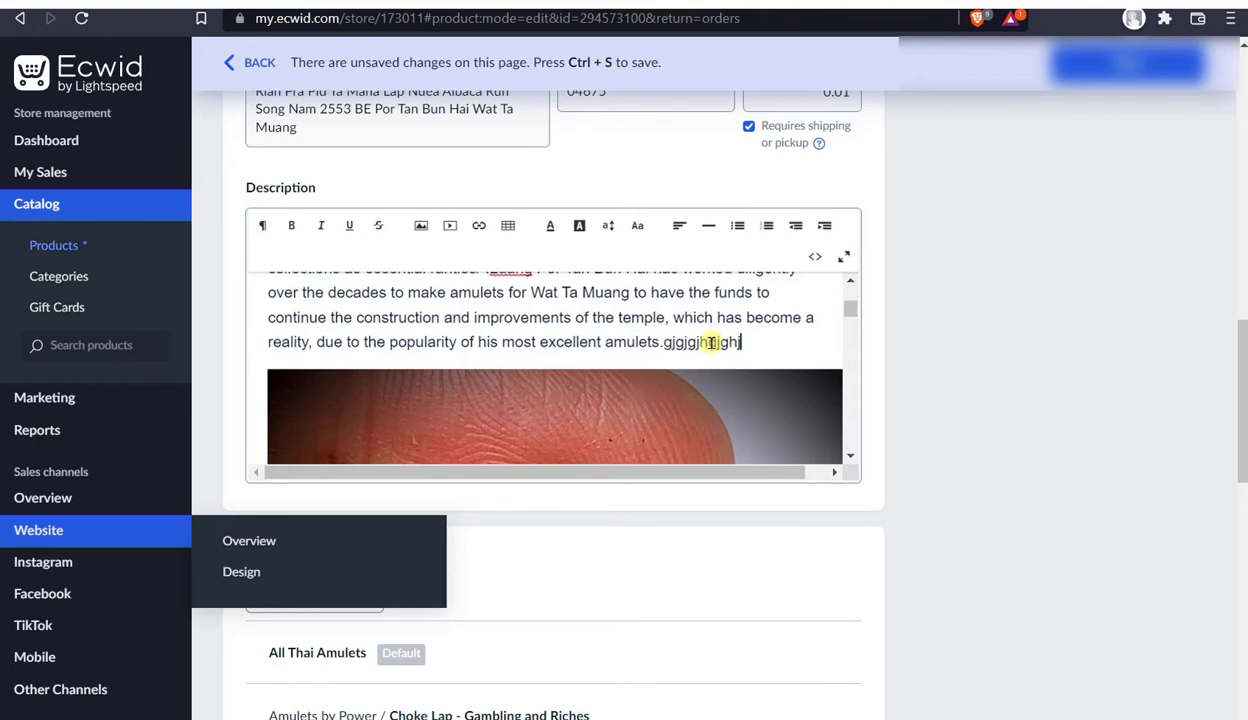
pyautogui.write('gjgjjgjgjgjgjgjgjgjgjgjgjgj')
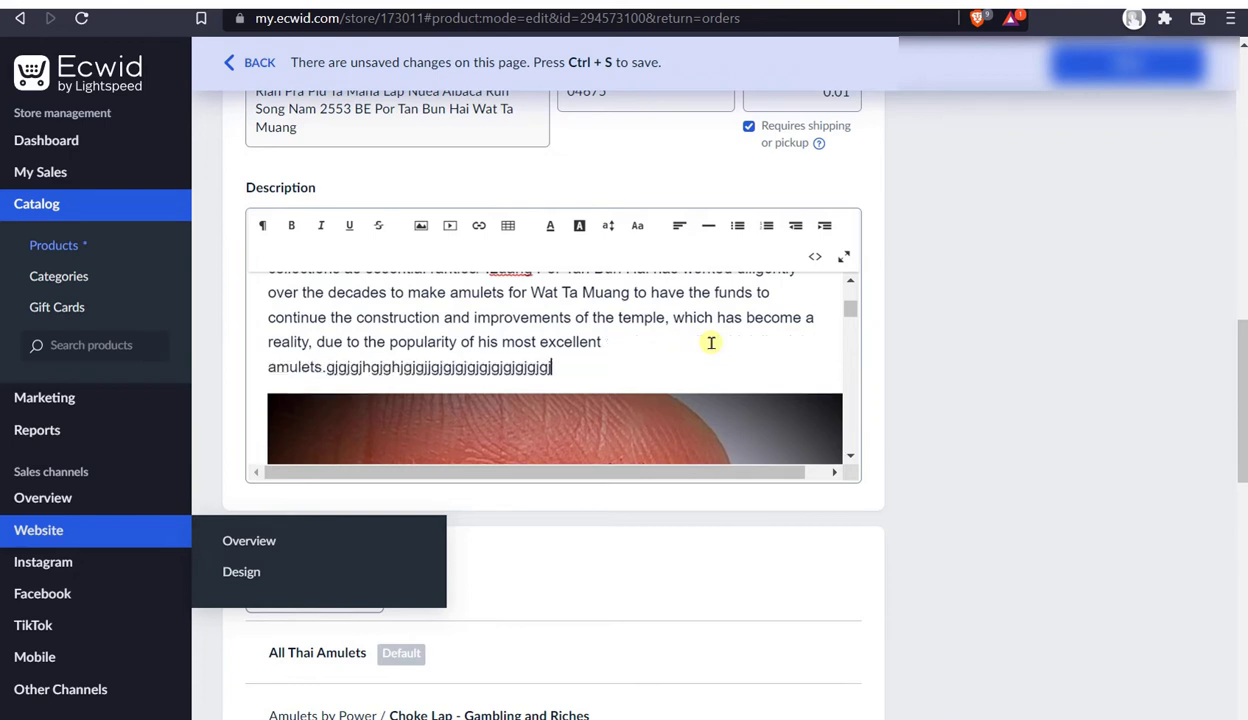
pyautogui.press('BackSpace')
pyautogui.press('BackSpace')
pyautogui.press('BackSpace')
pyautogui.press('BackSpace')
pyautogui.press('BackSpace')
pyautogui.press('BackSpace')
pyautogui.press('BackSpace')
pyautogui.press('BackSpace')
pyautogui.press('BackSpace')
pyautogui.press('BackSpace')
pyautogui.press('BackSpace')
pyautogui.press('BackSpace')
pyautogui.press('BackSpace')
pyautogui.press('BackSpace')
pyautogui.press('BackSpace')
pyautogui.press('BackSpace')
pyautogui.press('BackSpace')
pyautogui.press('BackSpace')
pyautogui.press('BackSpace')
pyautogui.press('BackSpace')
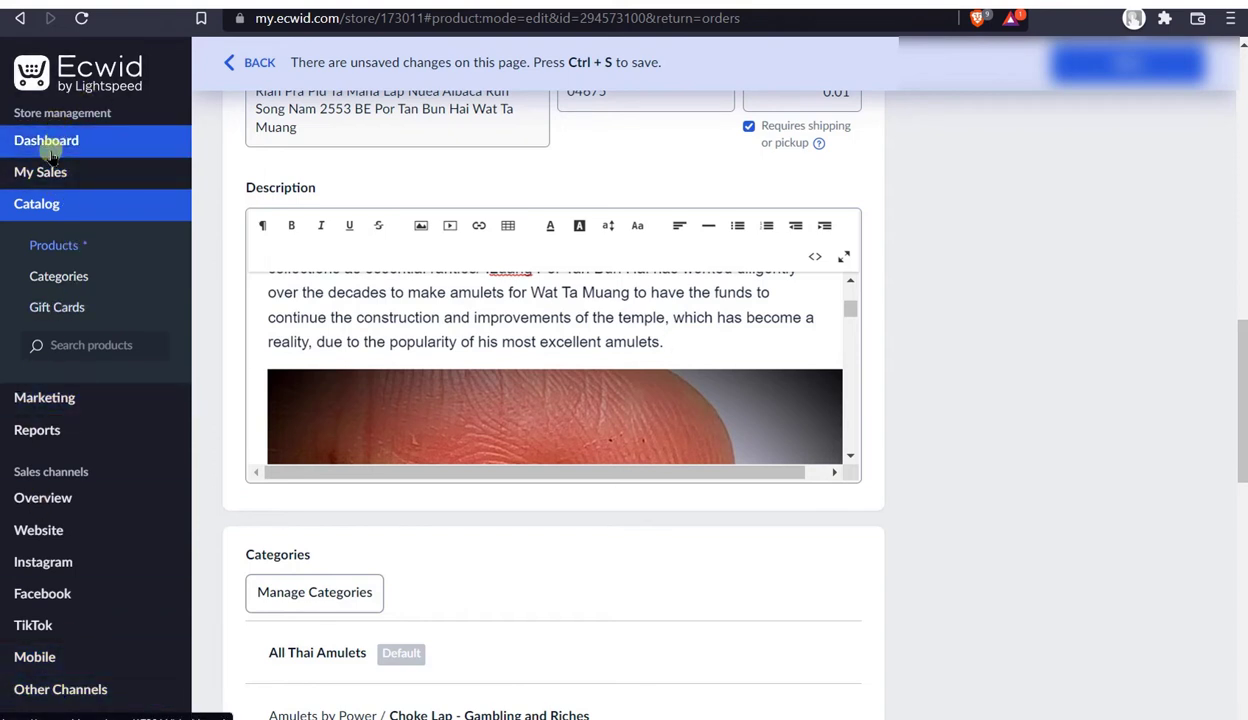
# - Look over the available marketing tools, and review the rest of the amulet's description, its assigned categories and its front-page feature setting
pyautogui.moveTo(60, 397)
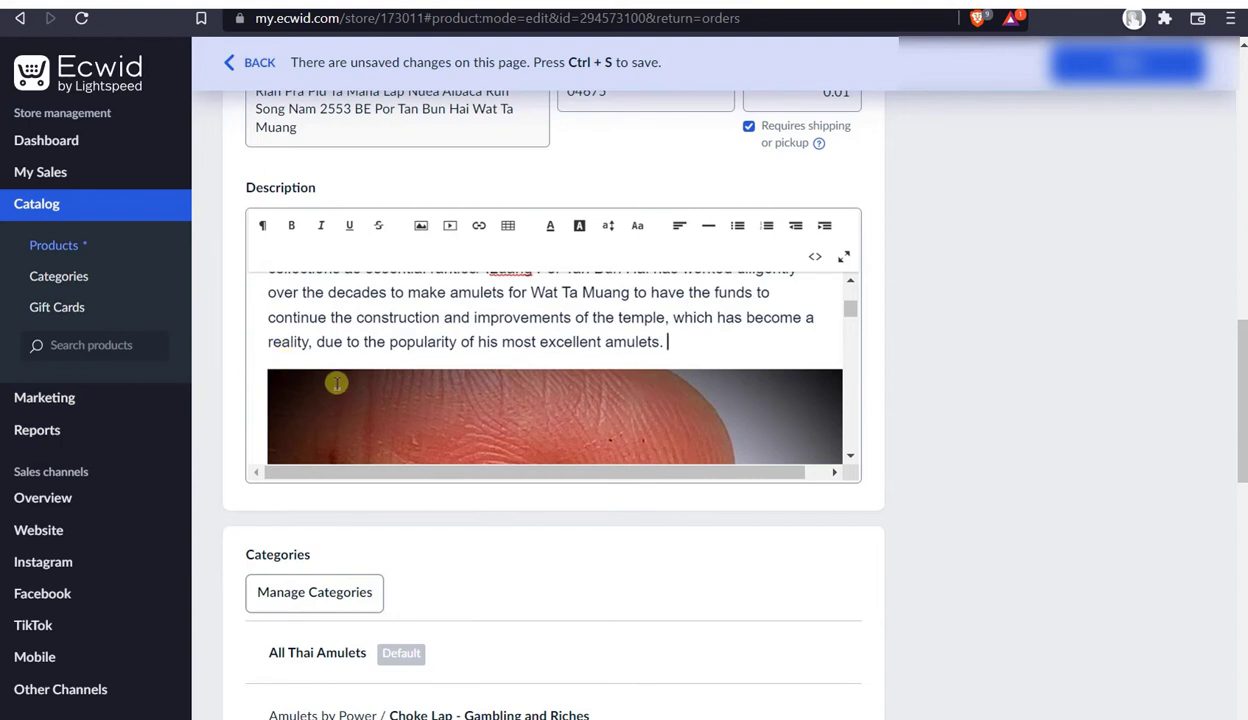
pyautogui.moveTo(160, 402)
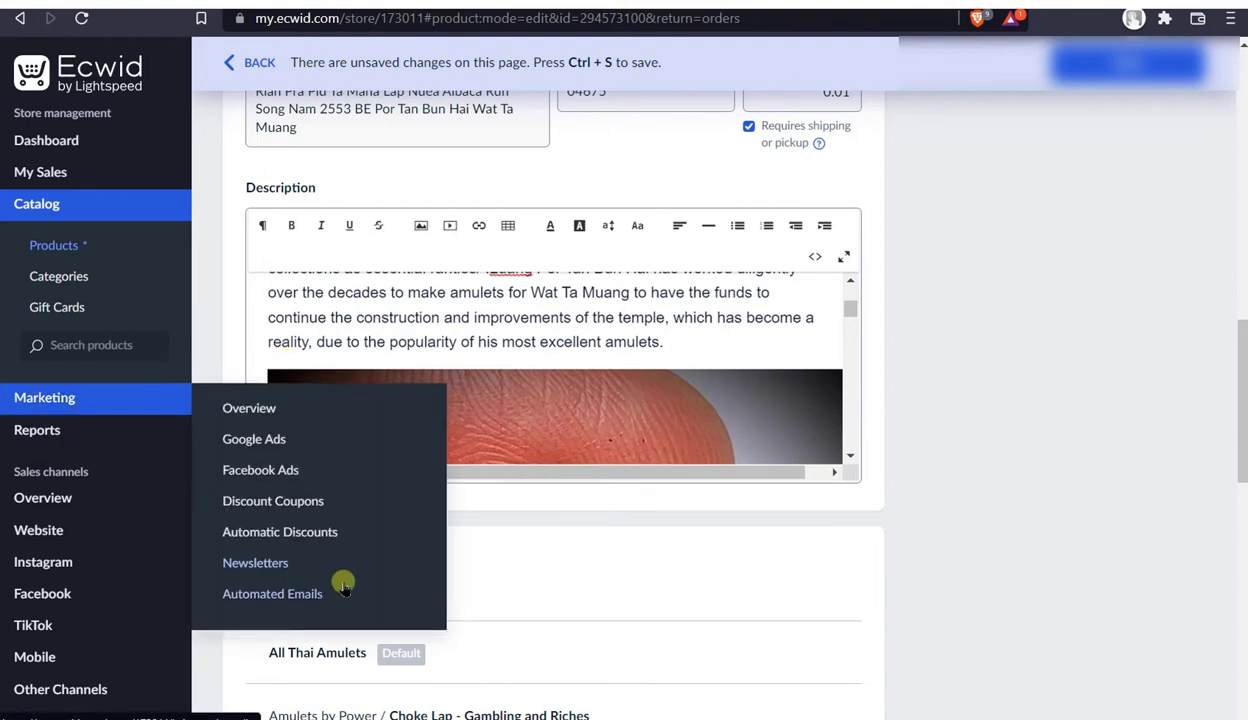
pyautogui.scroll(-5, 737, 365)
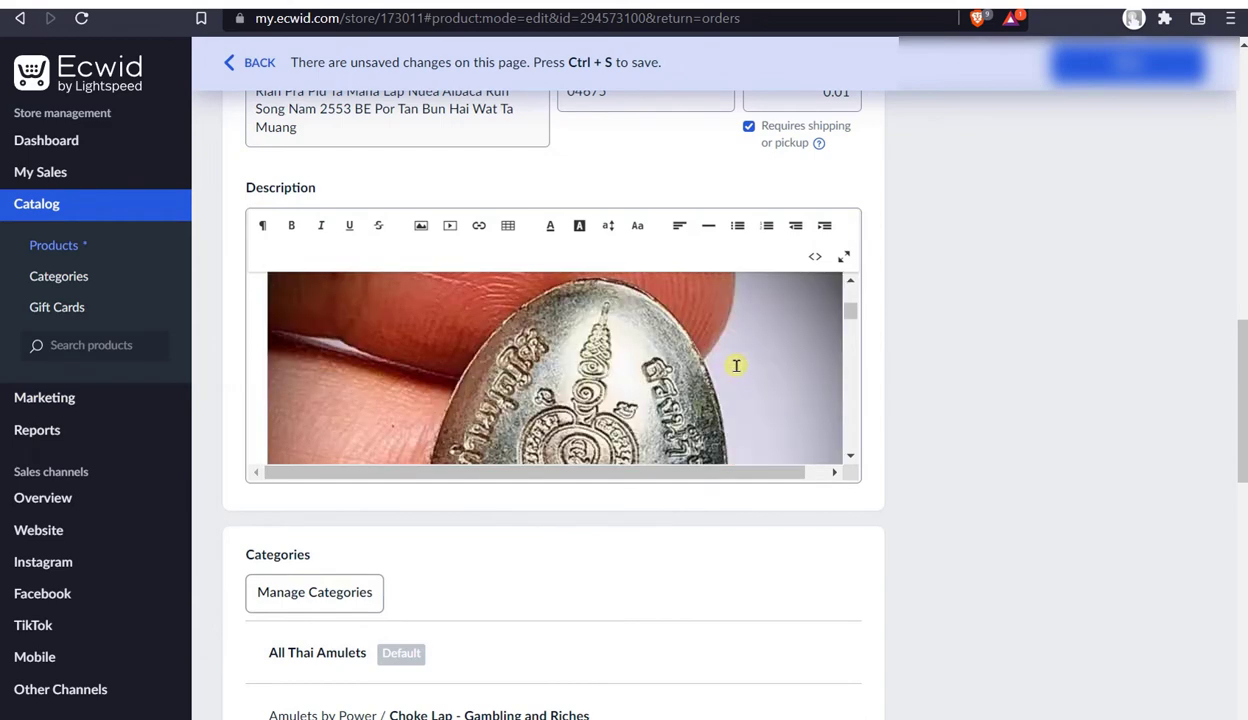
pyautogui.scroll(3, 737, 366)
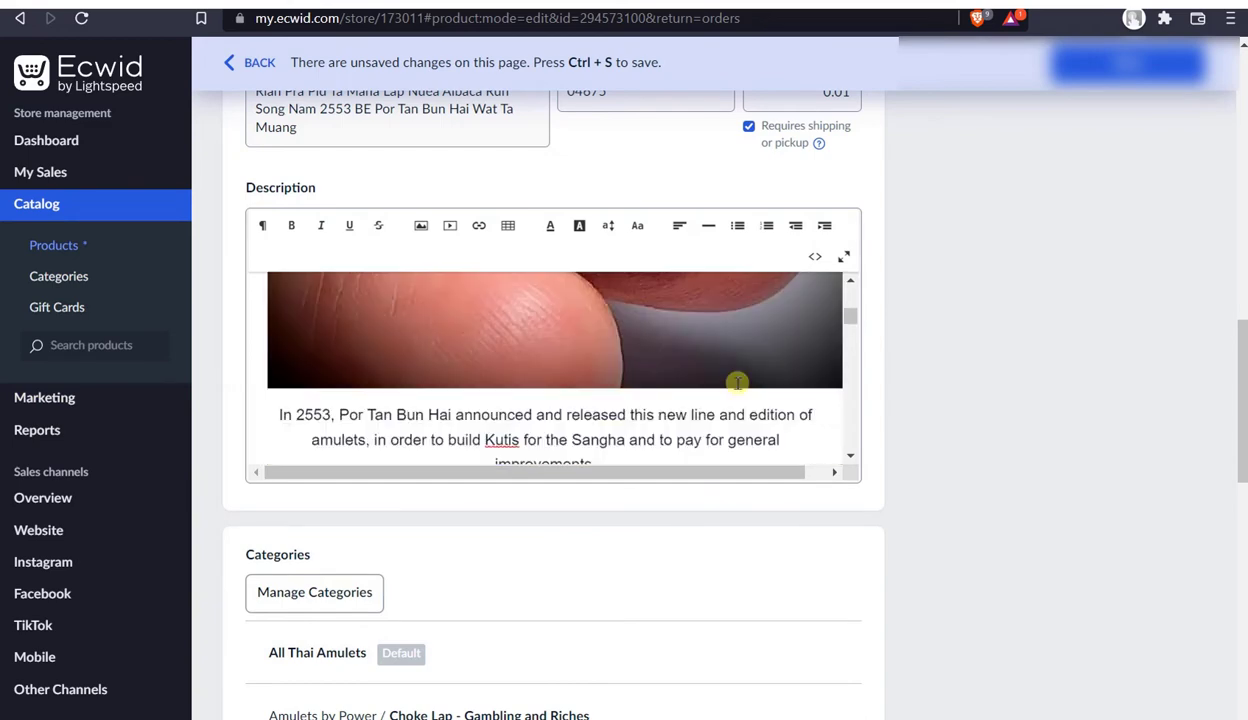
pyautogui.scroll(-3, 732, 378)
pyautogui.scroll(4, 730, 399)
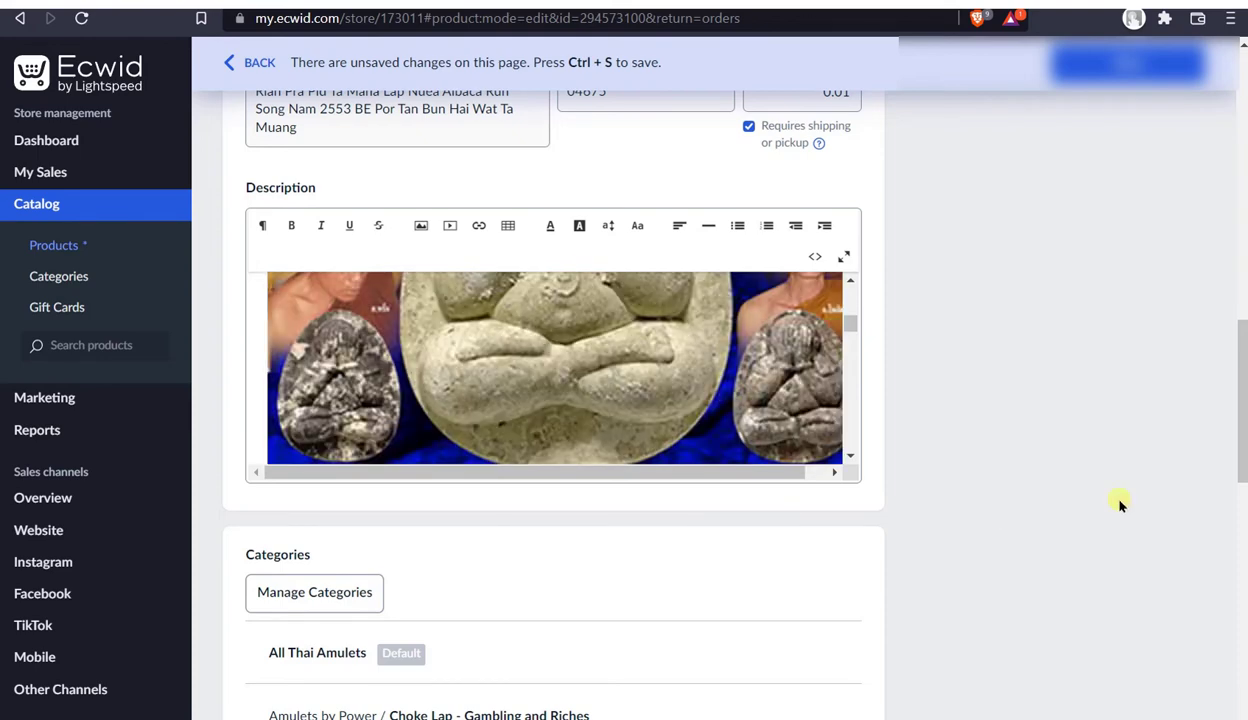
pyautogui.scroll(-6, 1064, 462)
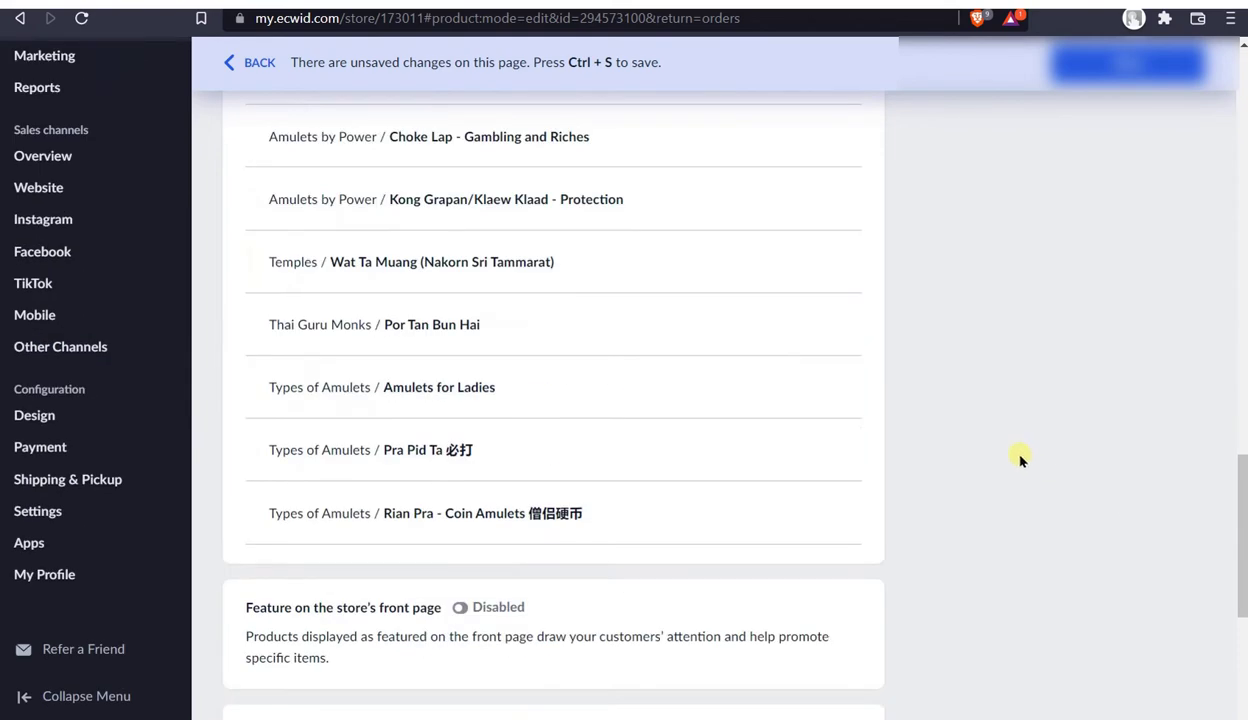
pyautogui.scroll(-4, 1020, 459)
pyautogui.scroll(15, 962, 465)
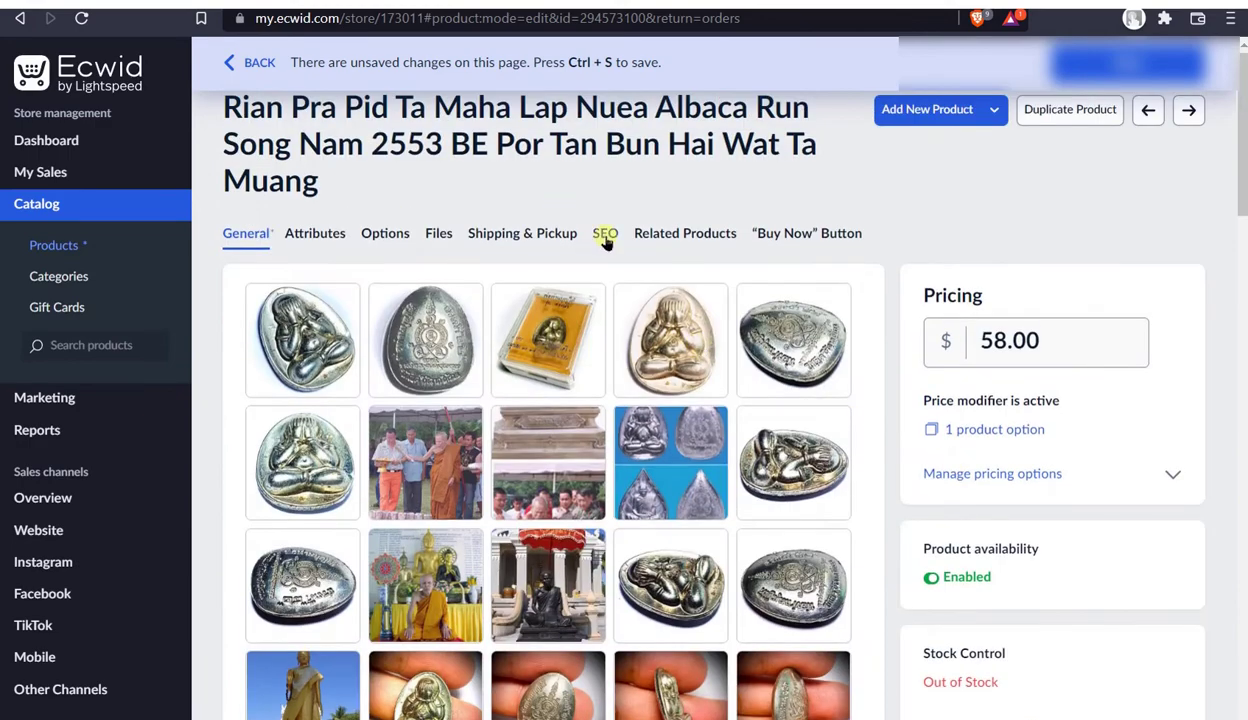
# - Examine the page title section in the amulet's SEO settings and return to its general details
pyautogui.click(605, 238)
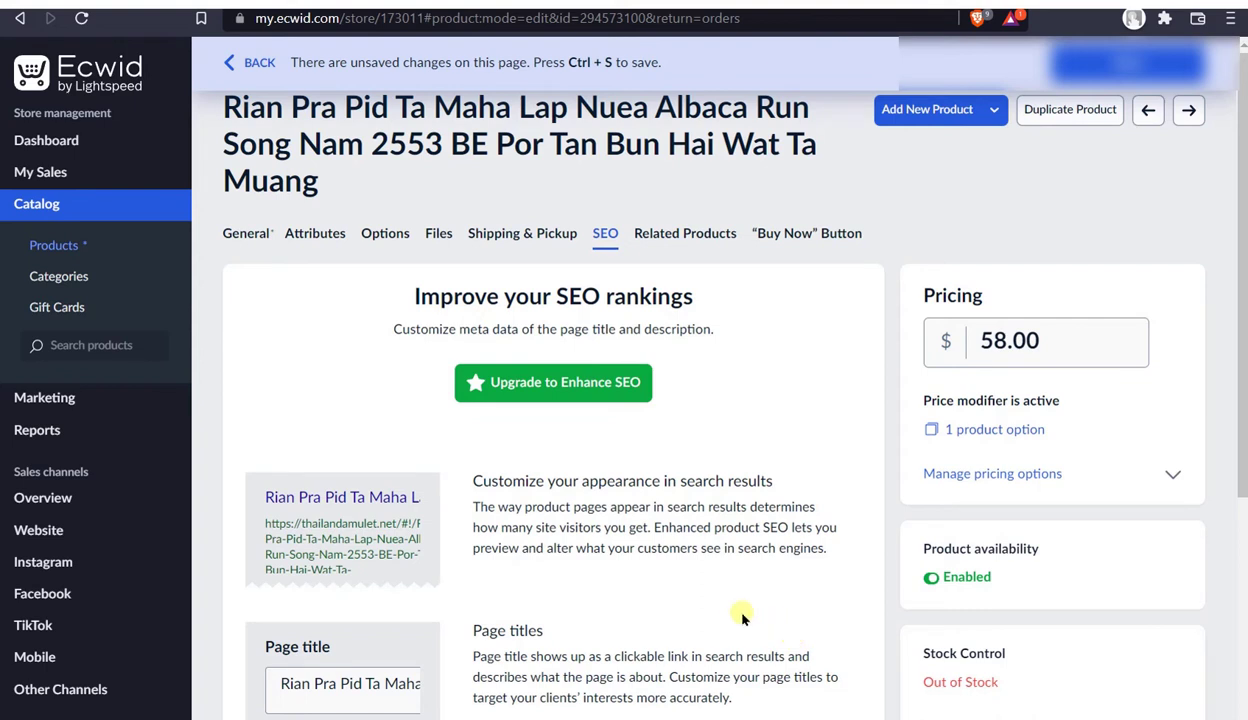
pyautogui.moveTo(375, 684); pyautogui.dragTo(522, 695)
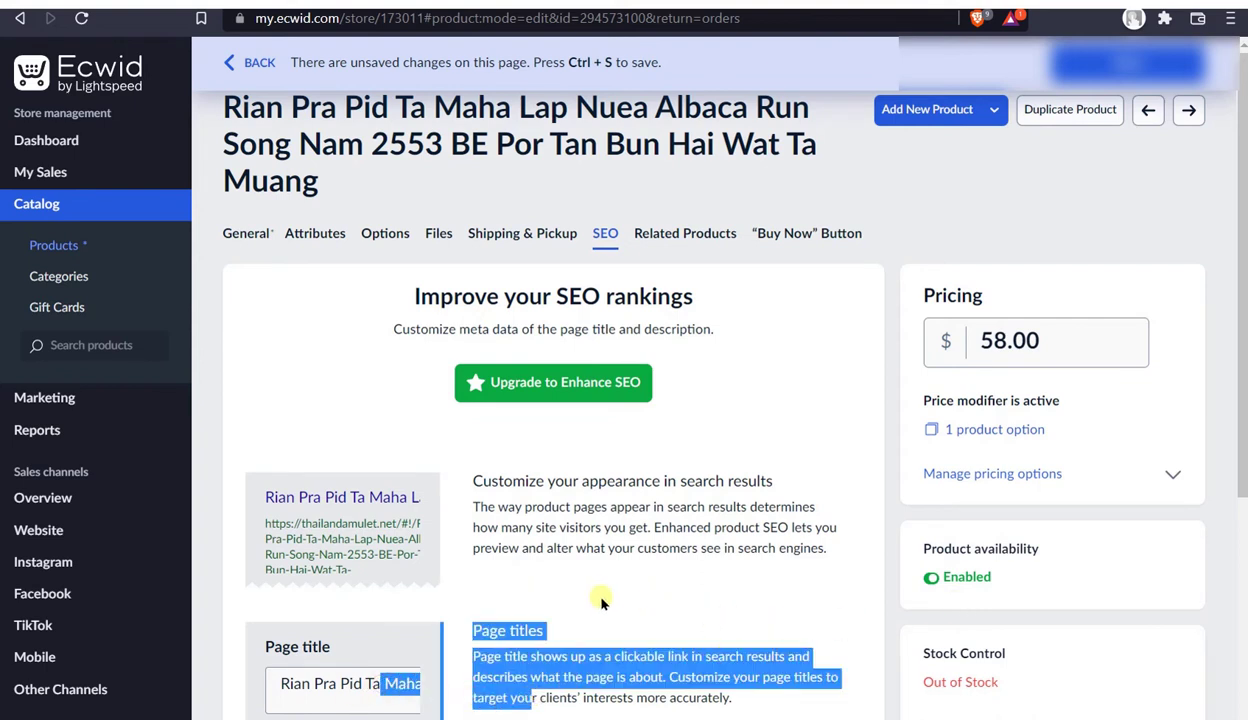
pyautogui.click(230, 234)
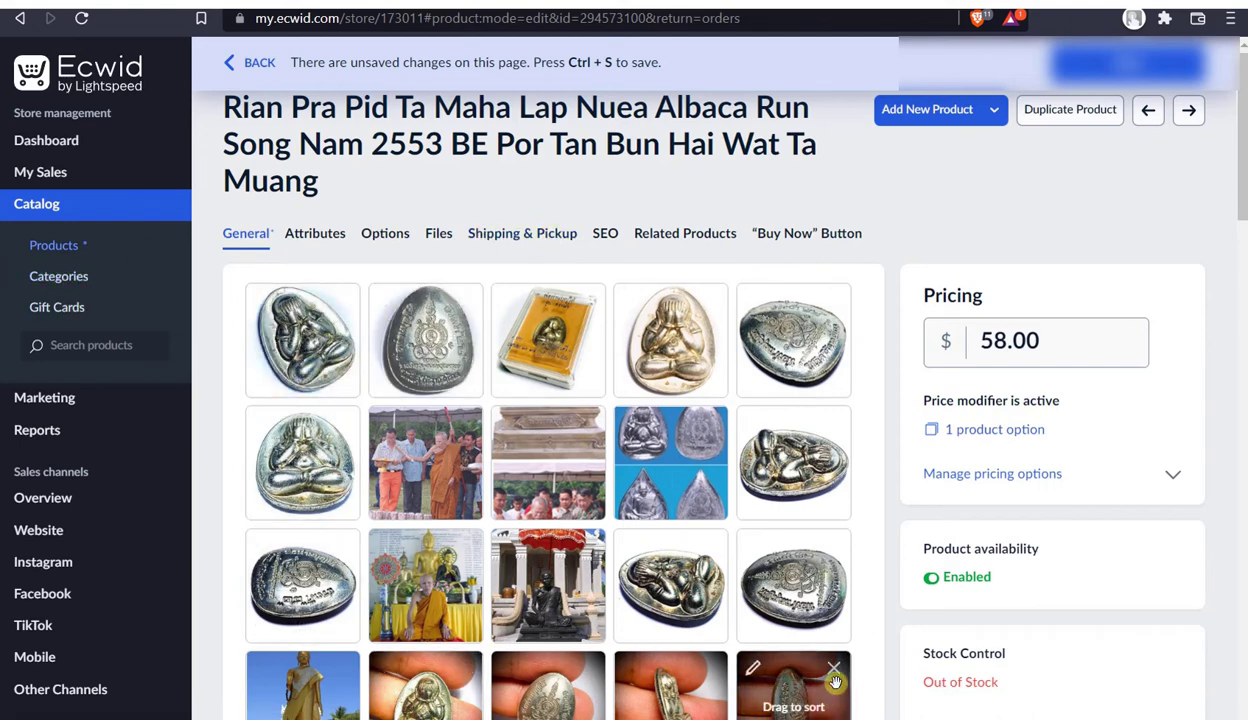
# - Open the amulet's product options and examine the name, values and price modifiers of the "Transparent Waterproof Casing" option
pyautogui.click(370, 237)
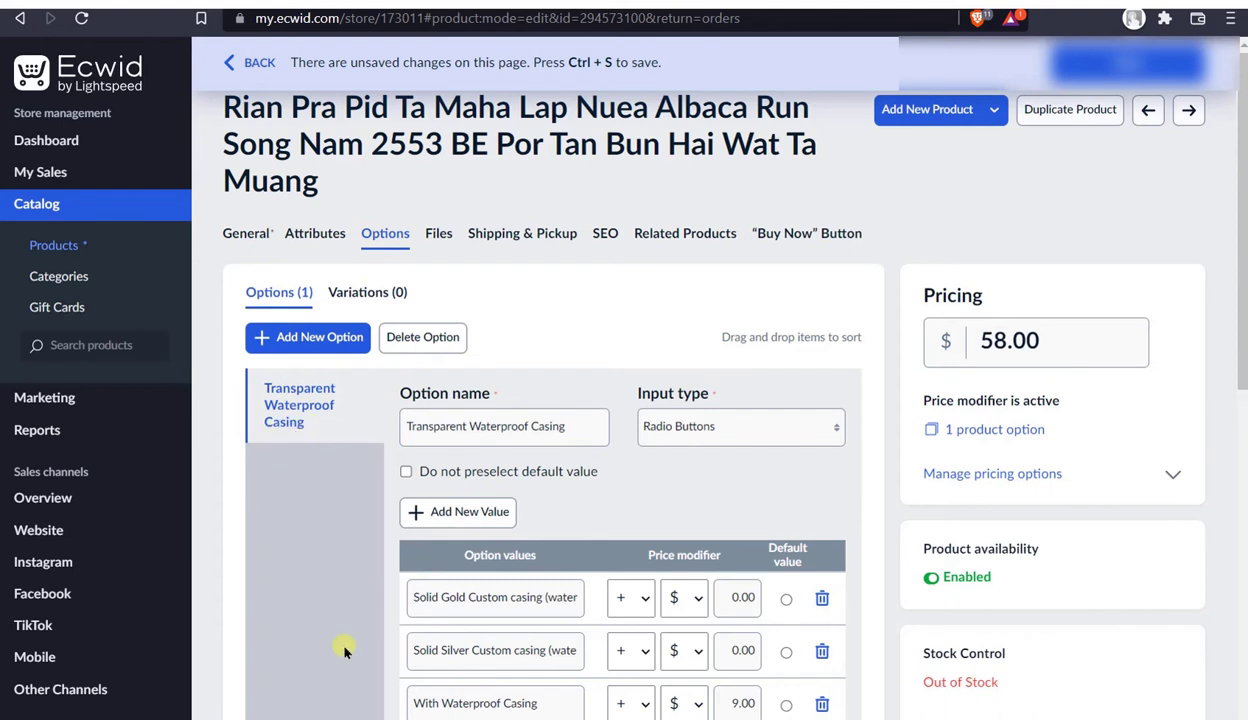
pyautogui.scroll(-2, 668, 556)
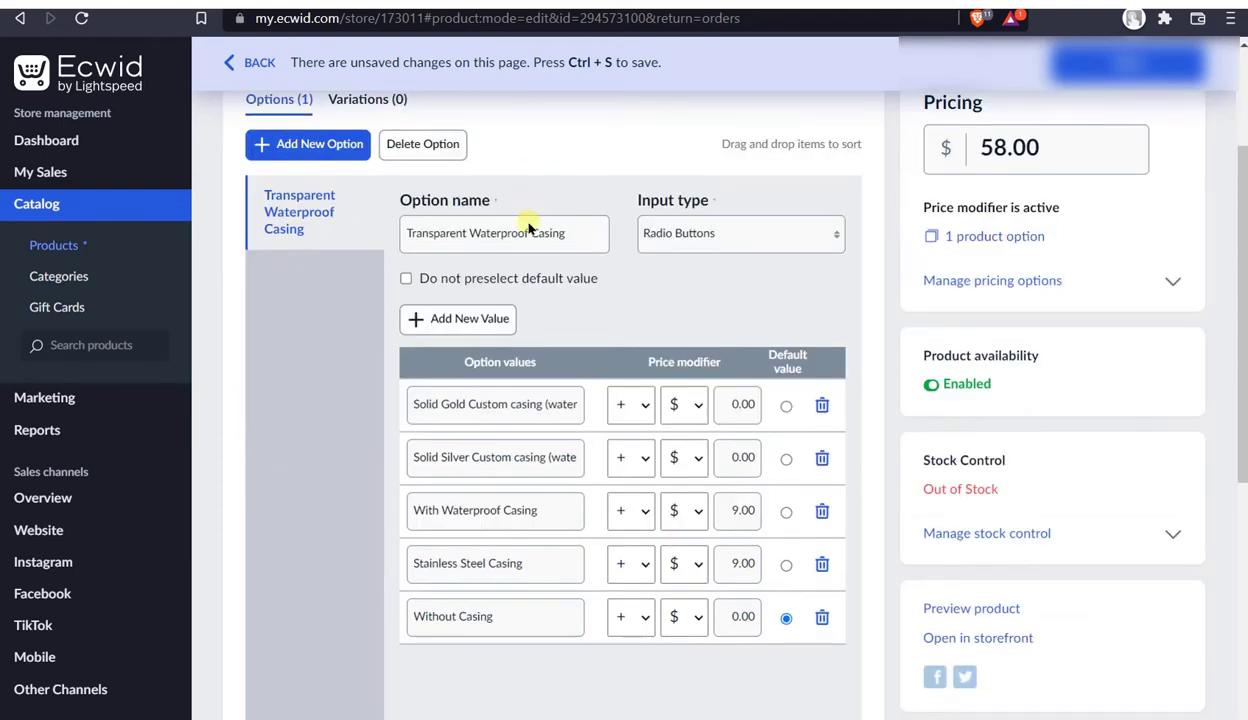
pyautogui.moveTo(578, 233); pyautogui.dragTo(351, 210)
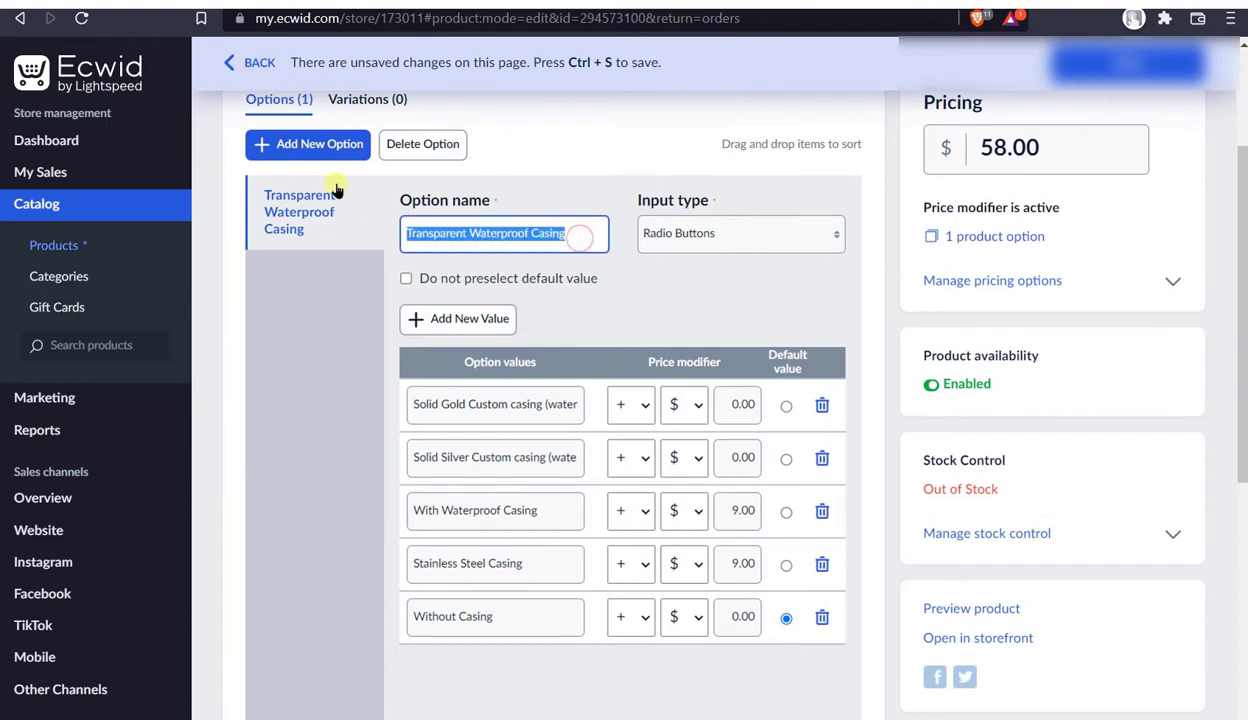
# - Rename the amulet's casing option to "Encasement Options" and save the product
pyautogui.write('Enc')
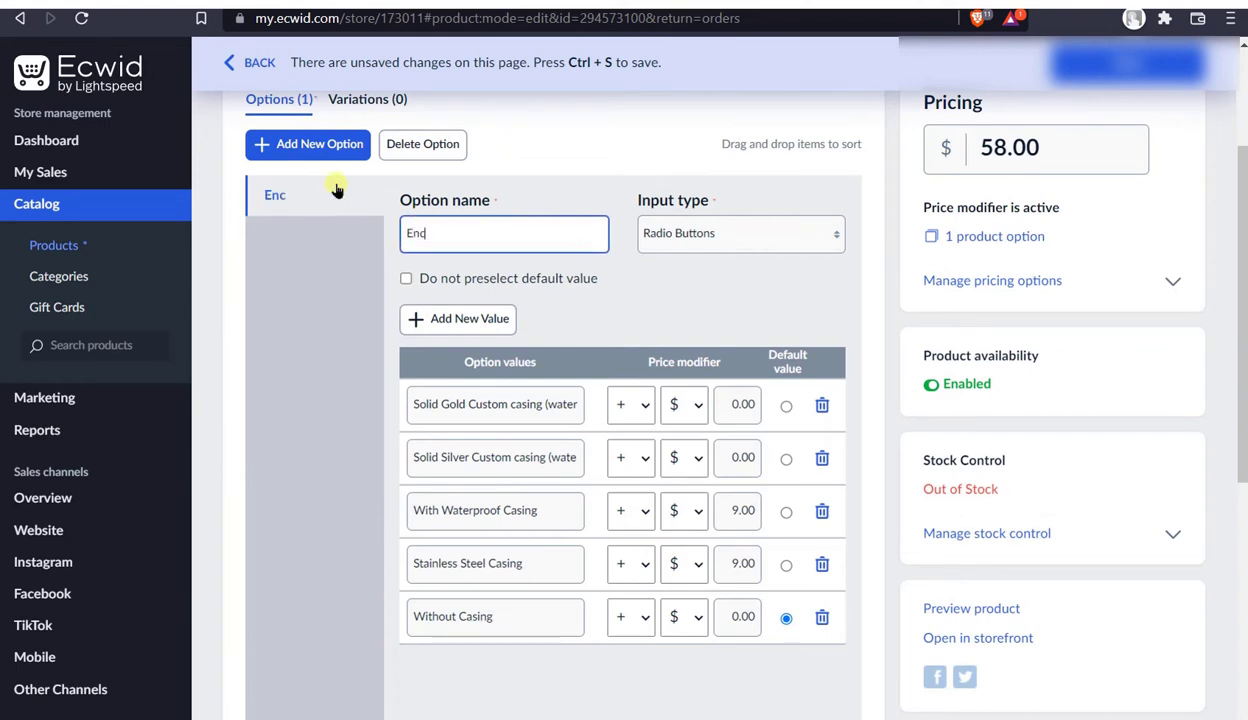
pyautogui.write('asement Opt6io')
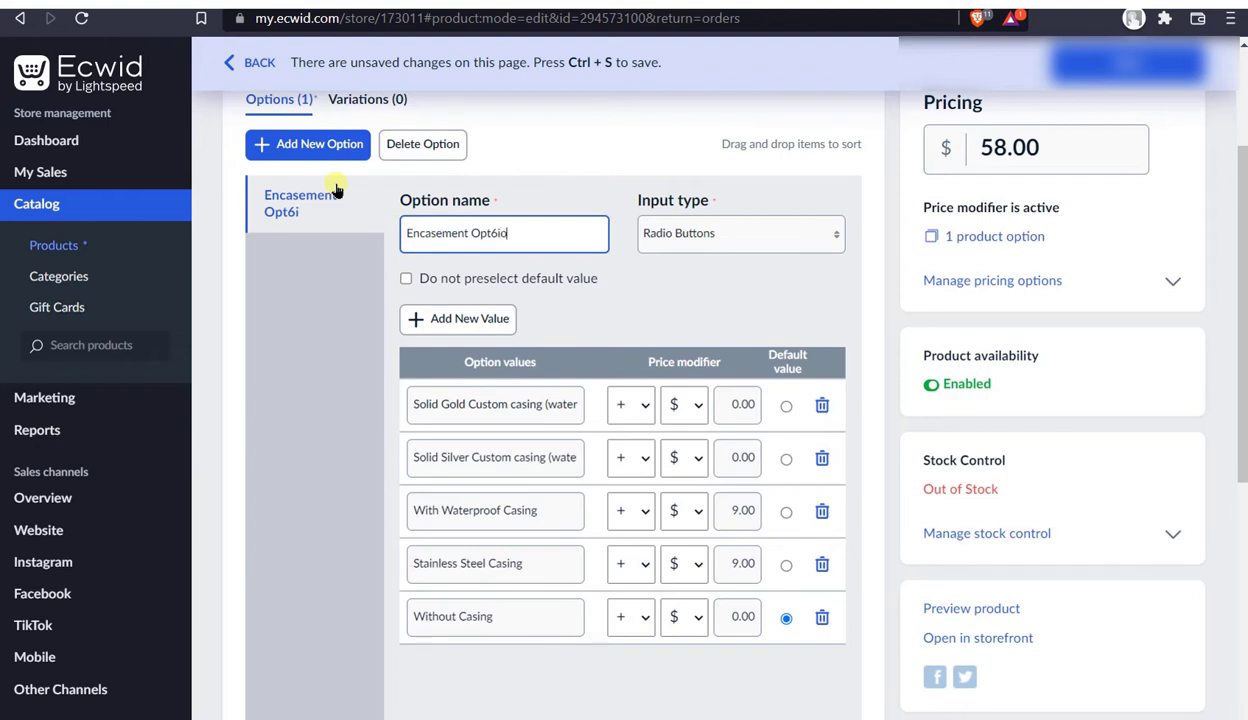
pyautogui.write('ns')
pyautogui.click(495, 232)
pyautogui.press('BackSpace')
pyautogui.click(1154, 66)
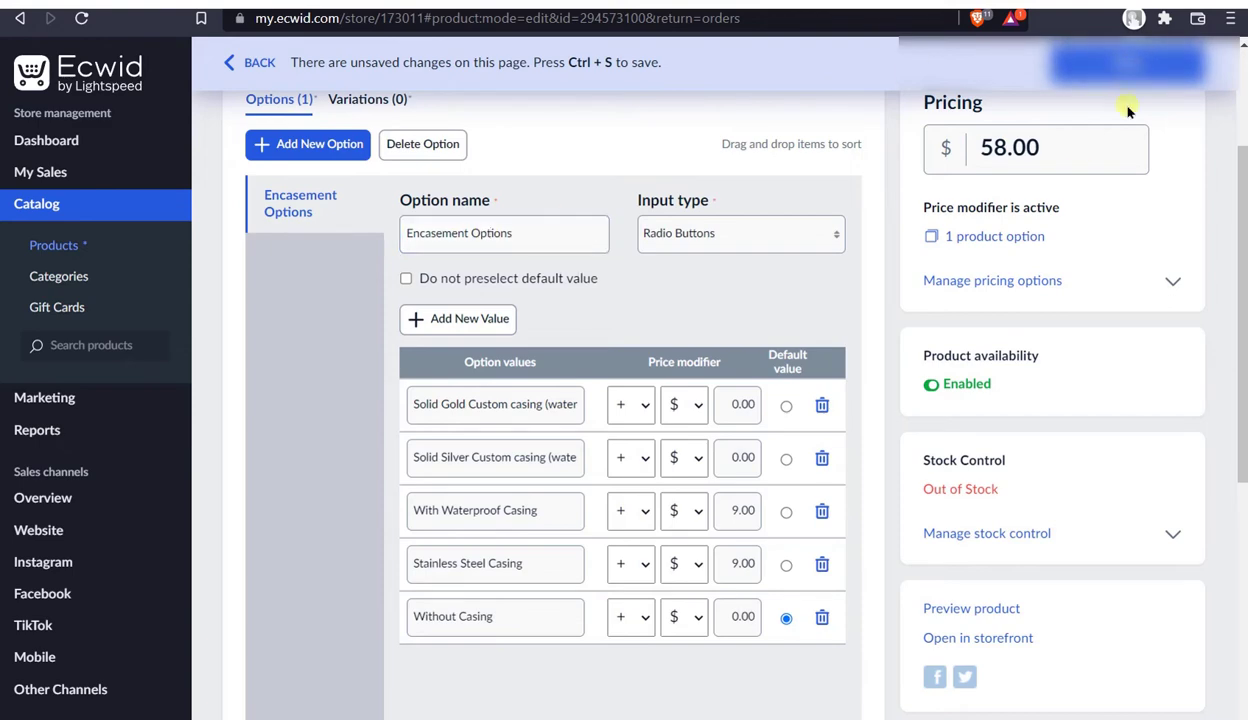
pyautogui.scroll(2, 452, 478)
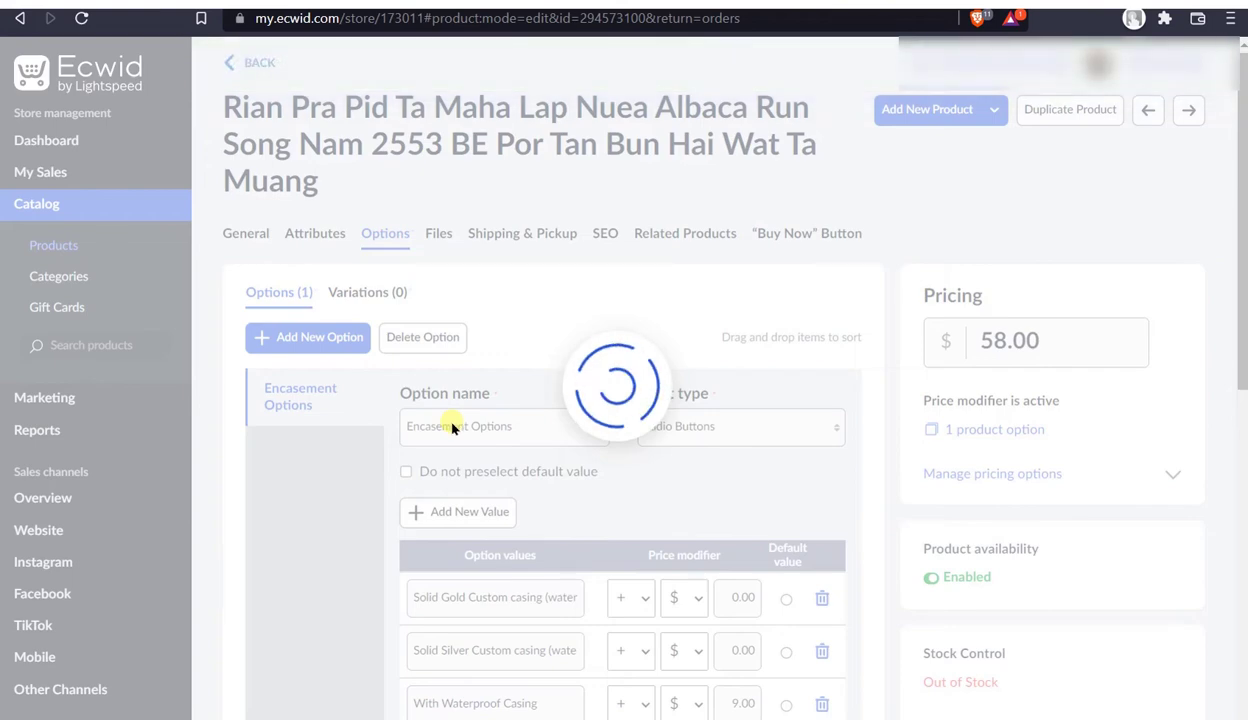
pyautogui.scroll(-2, 452, 424)
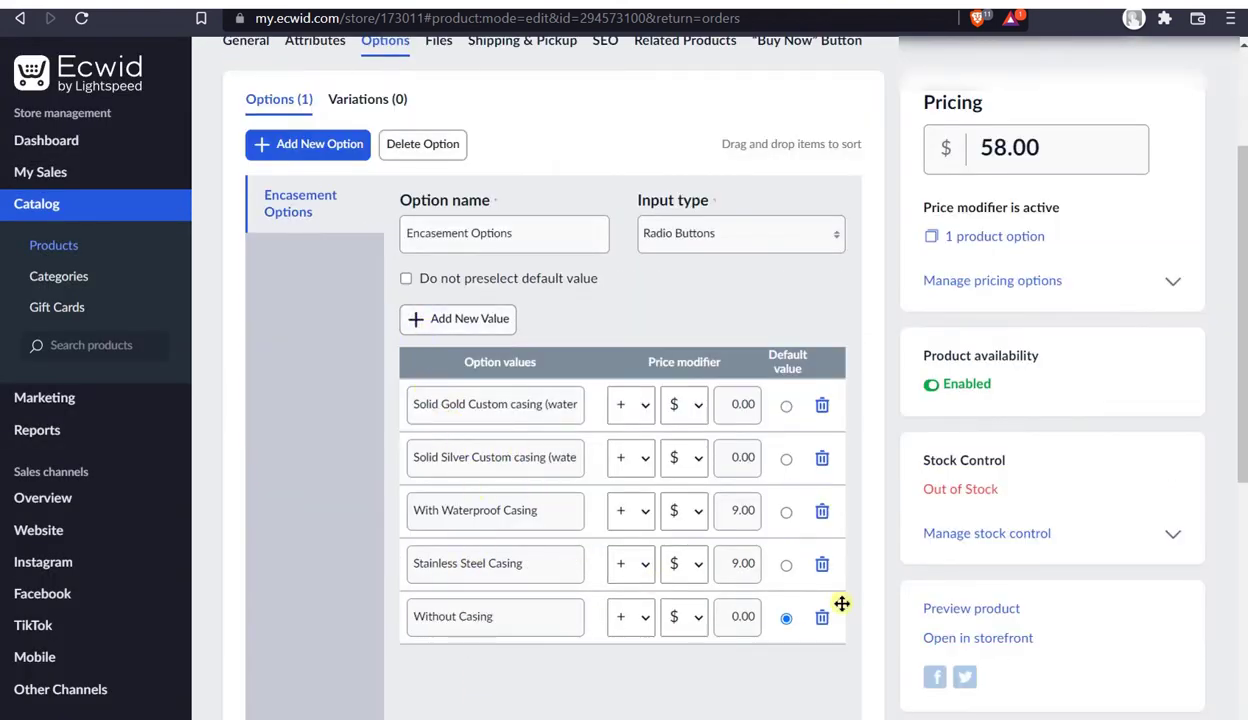
# - Examine the related products set up for the amulet
pyautogui.scroll(2, 800, 220)
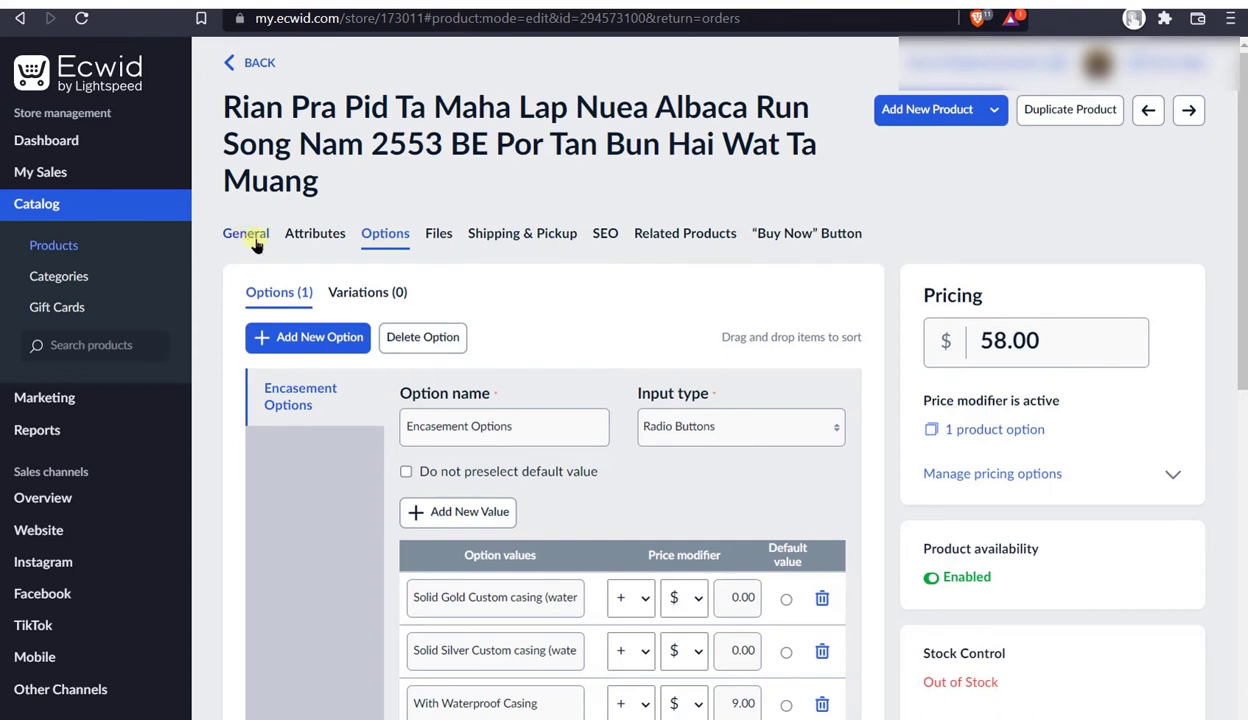
pyautogui.click(659, 236)
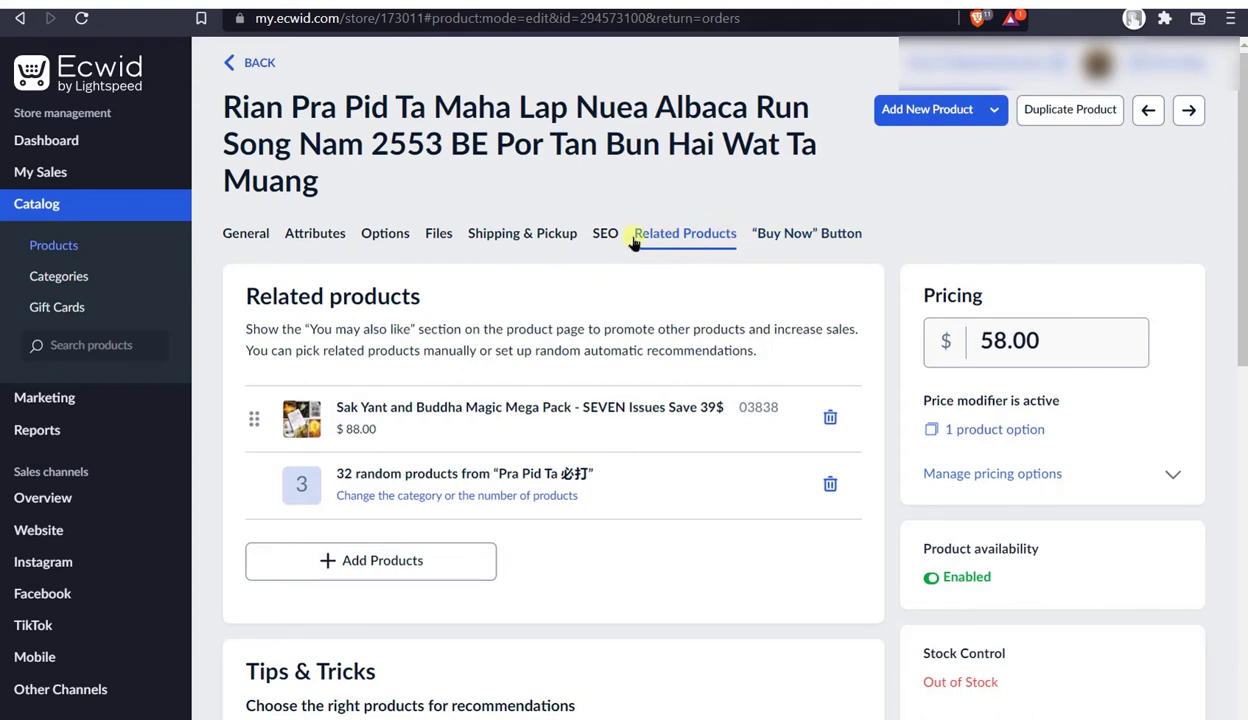
pyautogui.click(475, 208)
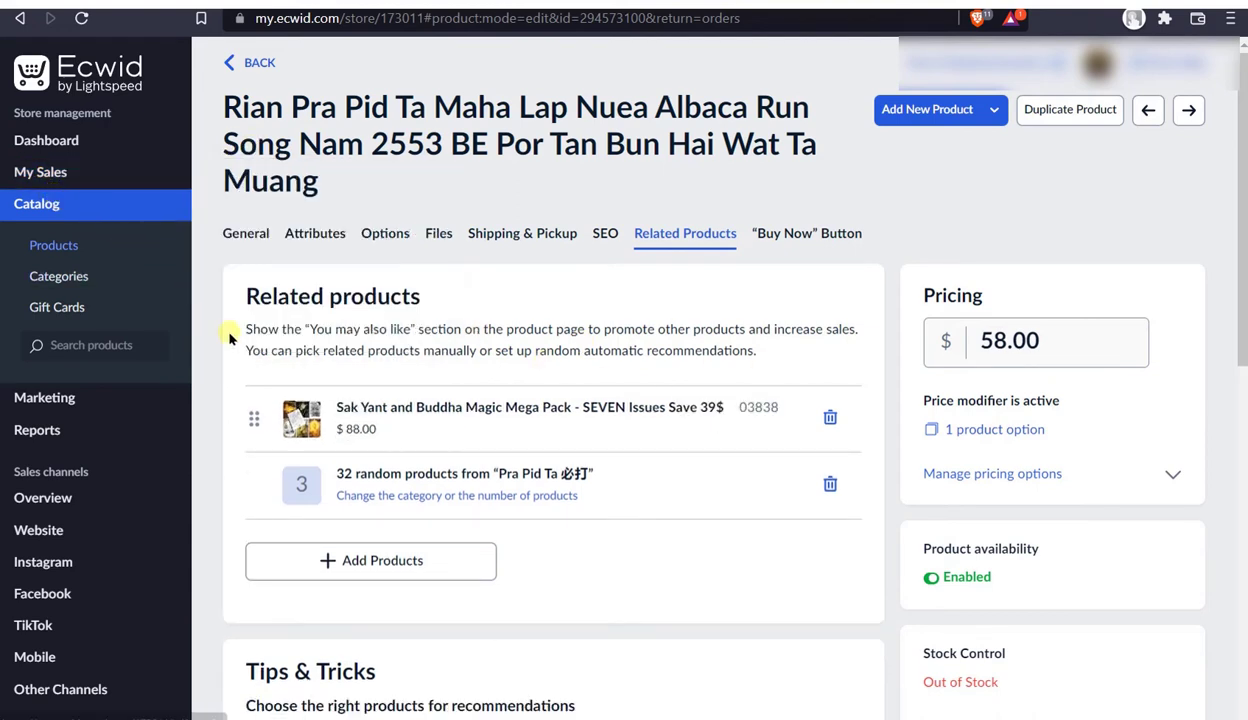
# - Look over the product list and the dashboard's to-do list and store summary, and reload the orders list
pyautogui.click(42, 245)
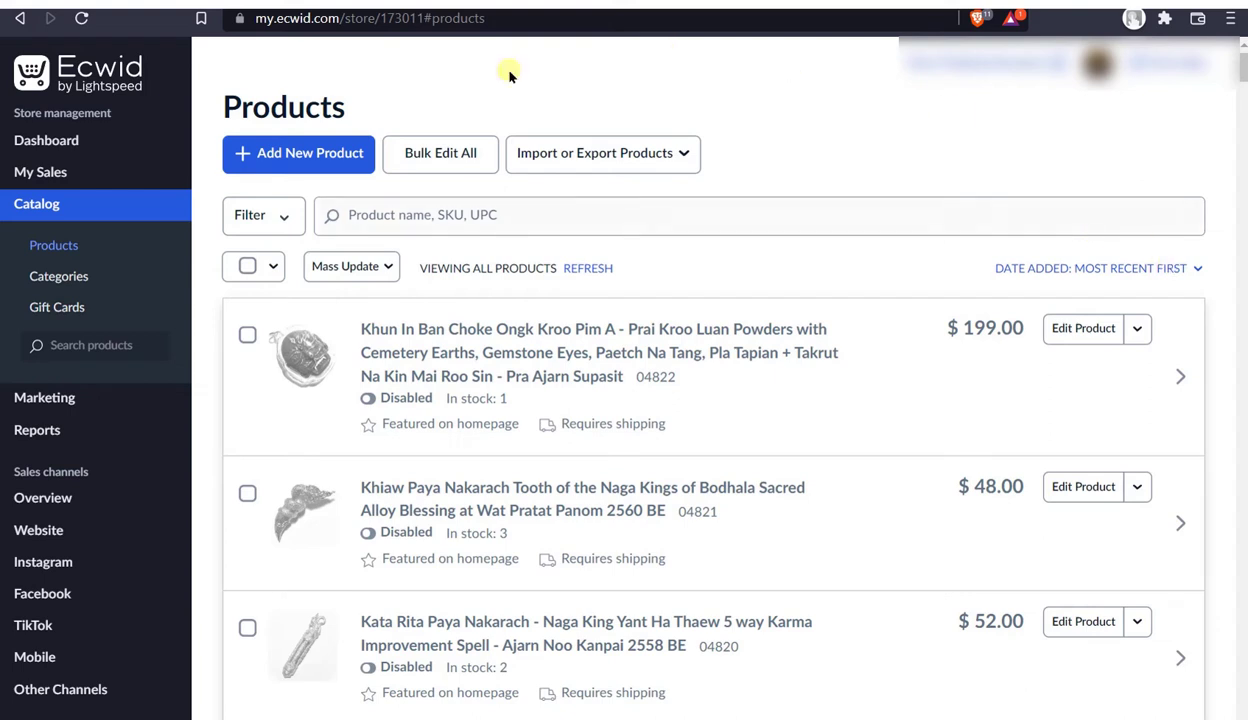
pyautogui.click(55, 148)
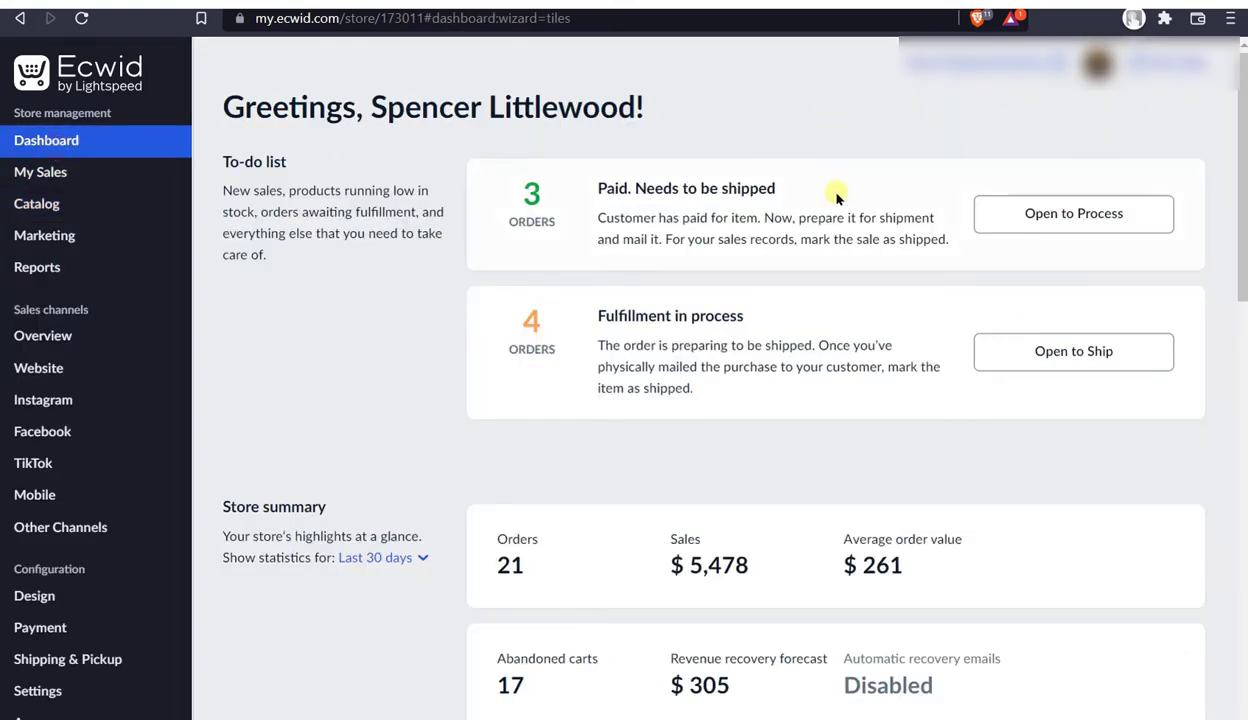
pyautogui.click(72, 174)
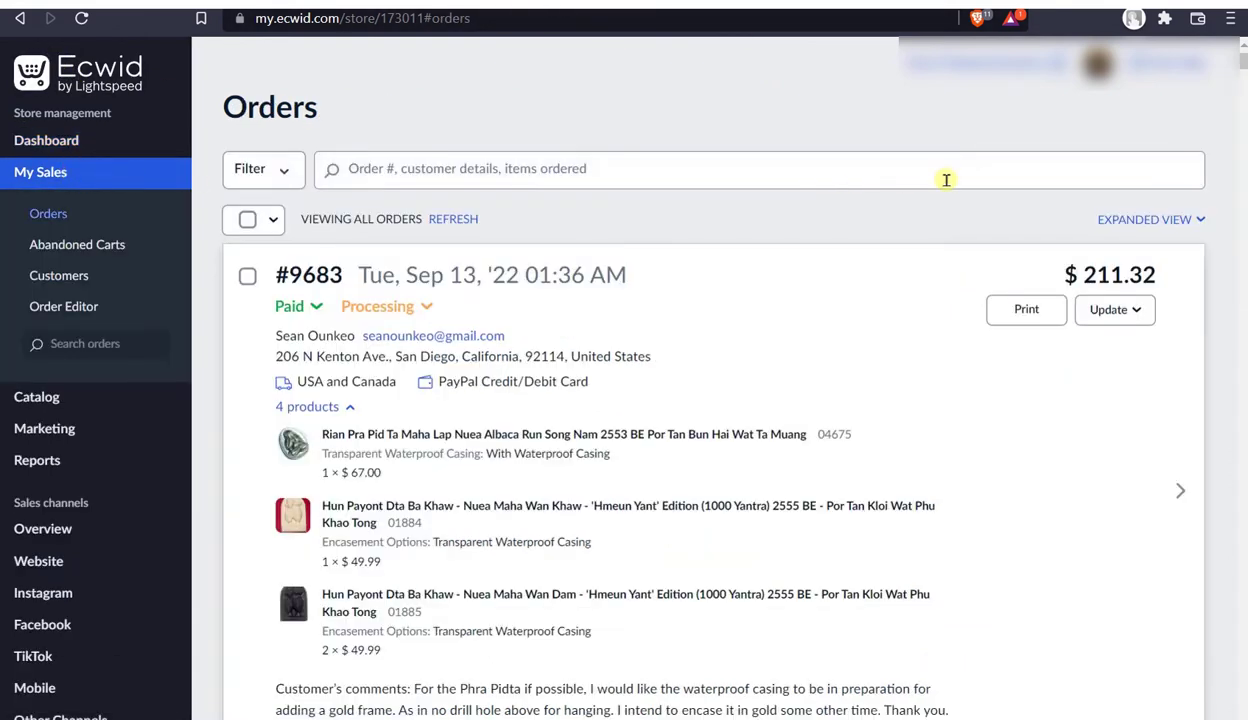
pyautogui.click(81, 19)
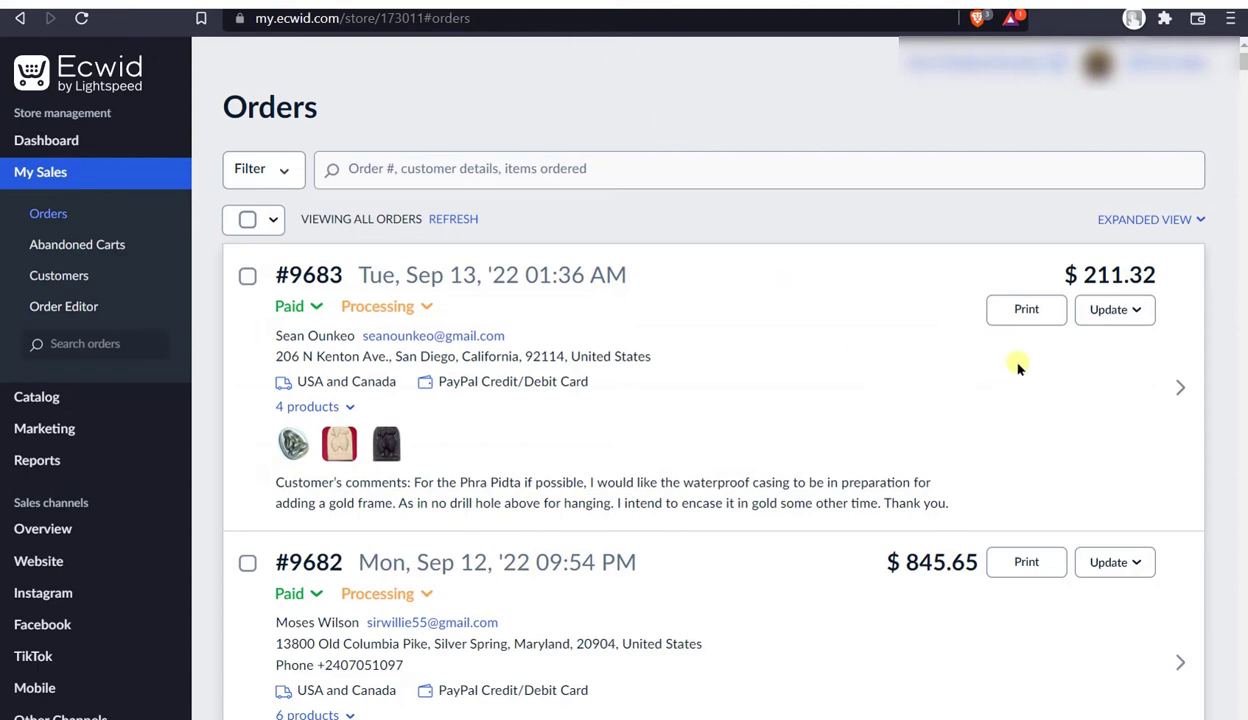
pyautogui.click(964, 206)
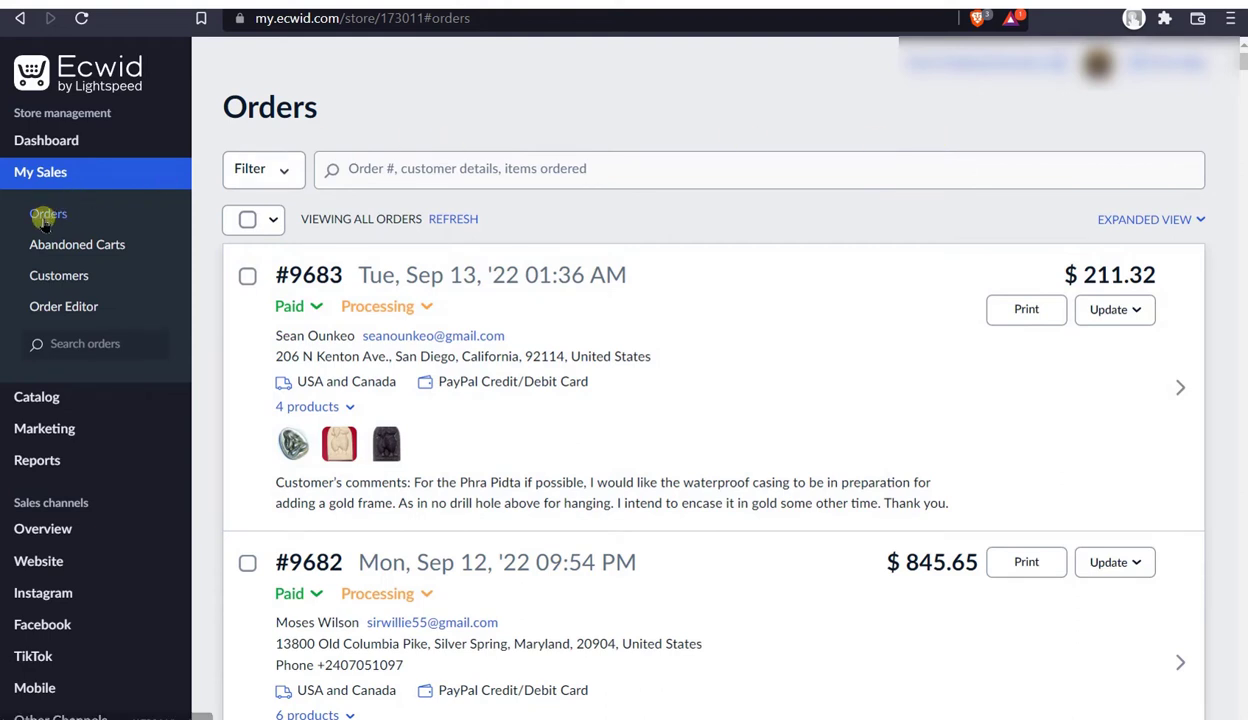
# - Look through the orders list down to the end of its first page and return to the newest orders
pyautogui.moveTo(55, 396)
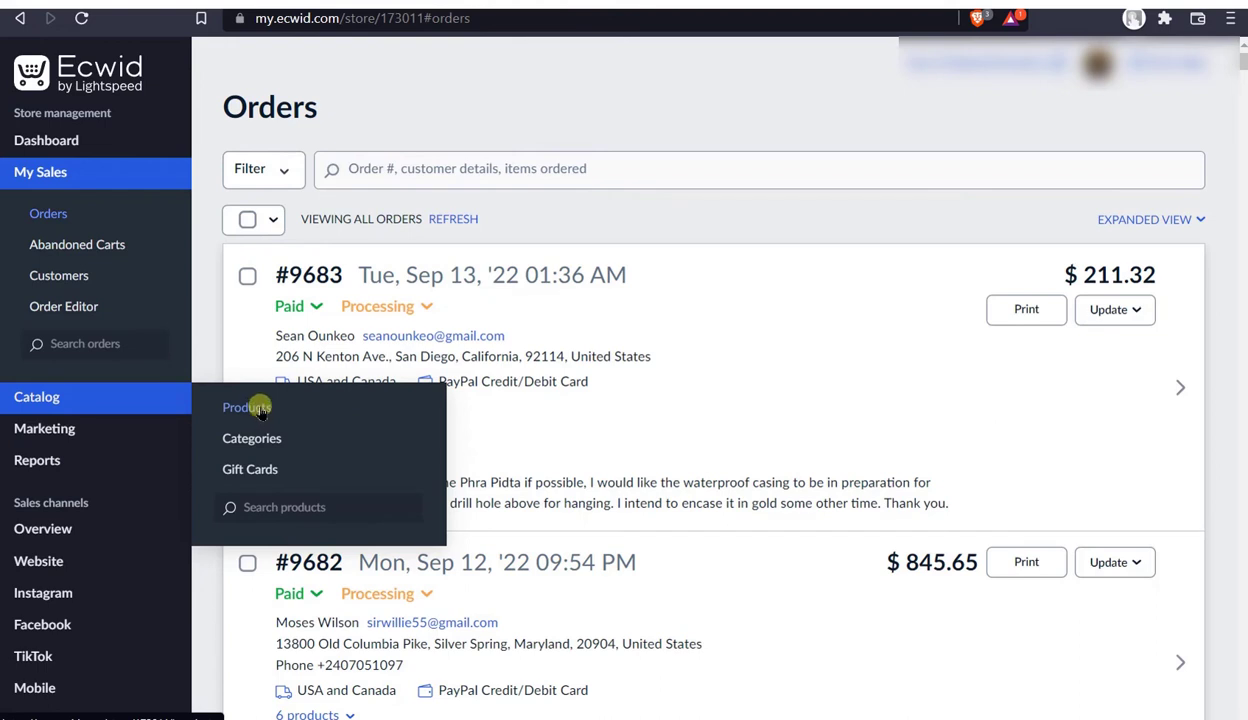
pyautogui.scroll(-20, 716, 608)
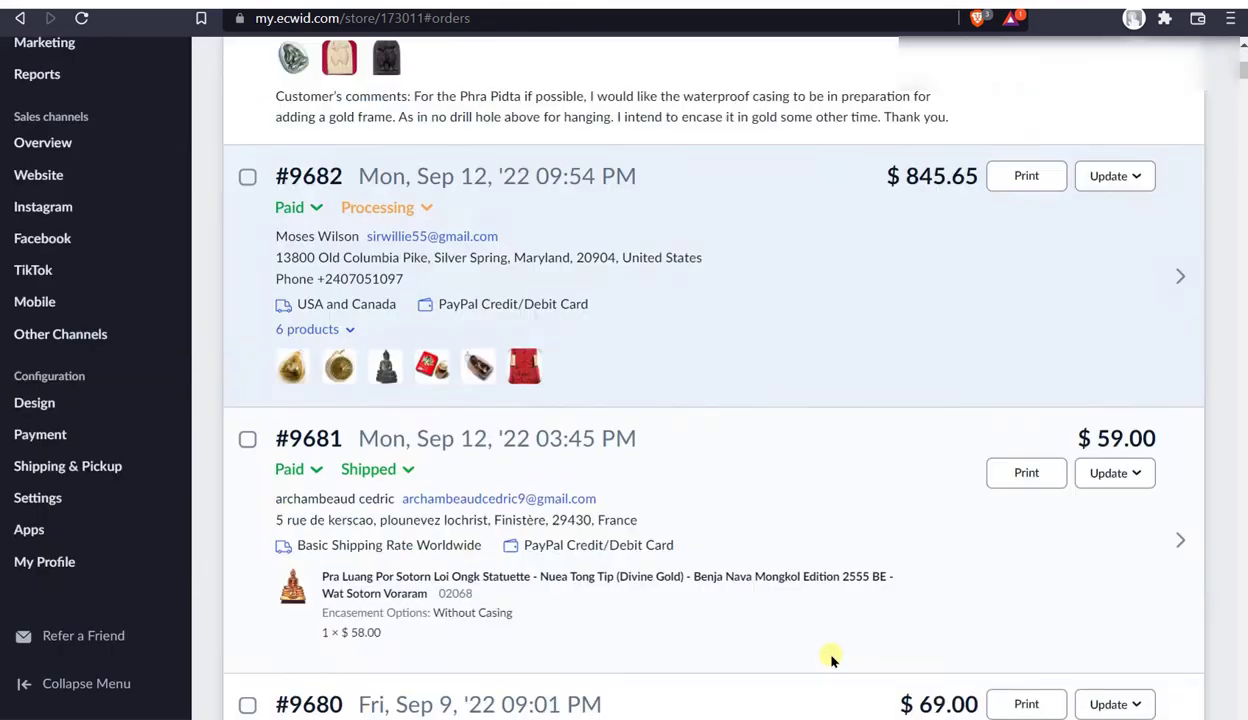
pyautogui.scroll(-15, 833, 643)
pyautogui.scroll(20, 830, 641)
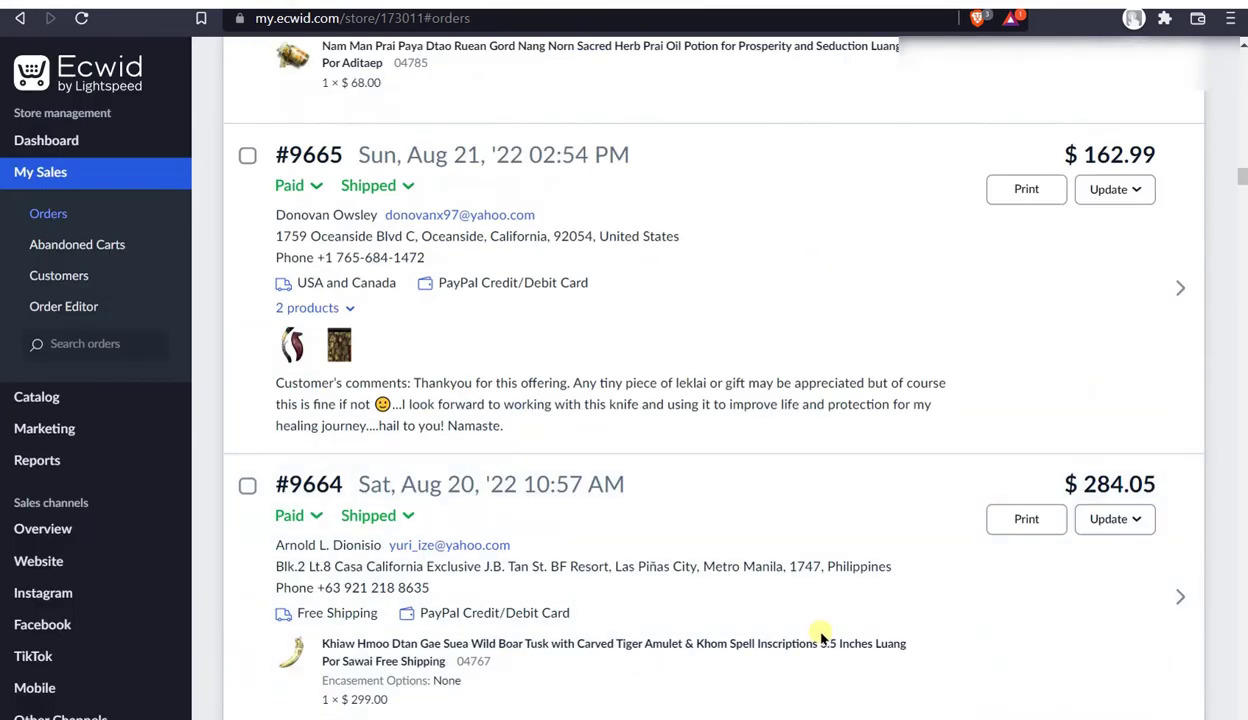
pyautogui.scroll(15, 790, 632)
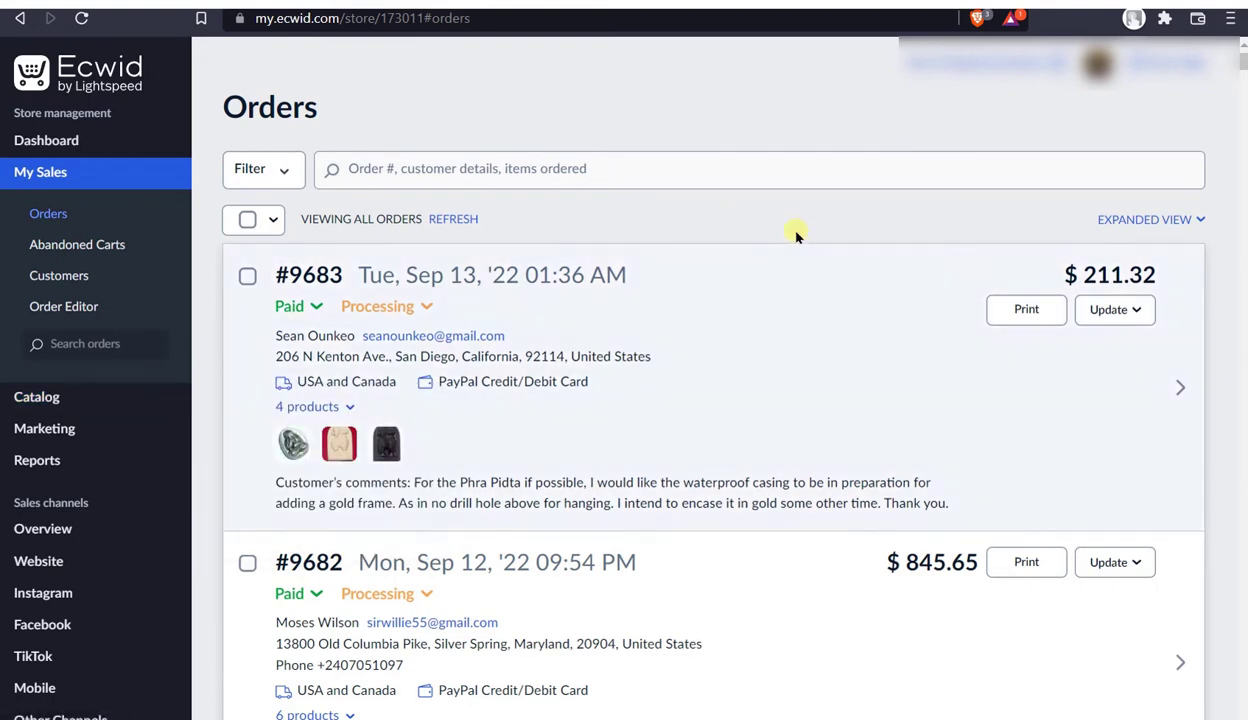
pyautogui.click(789, 218)
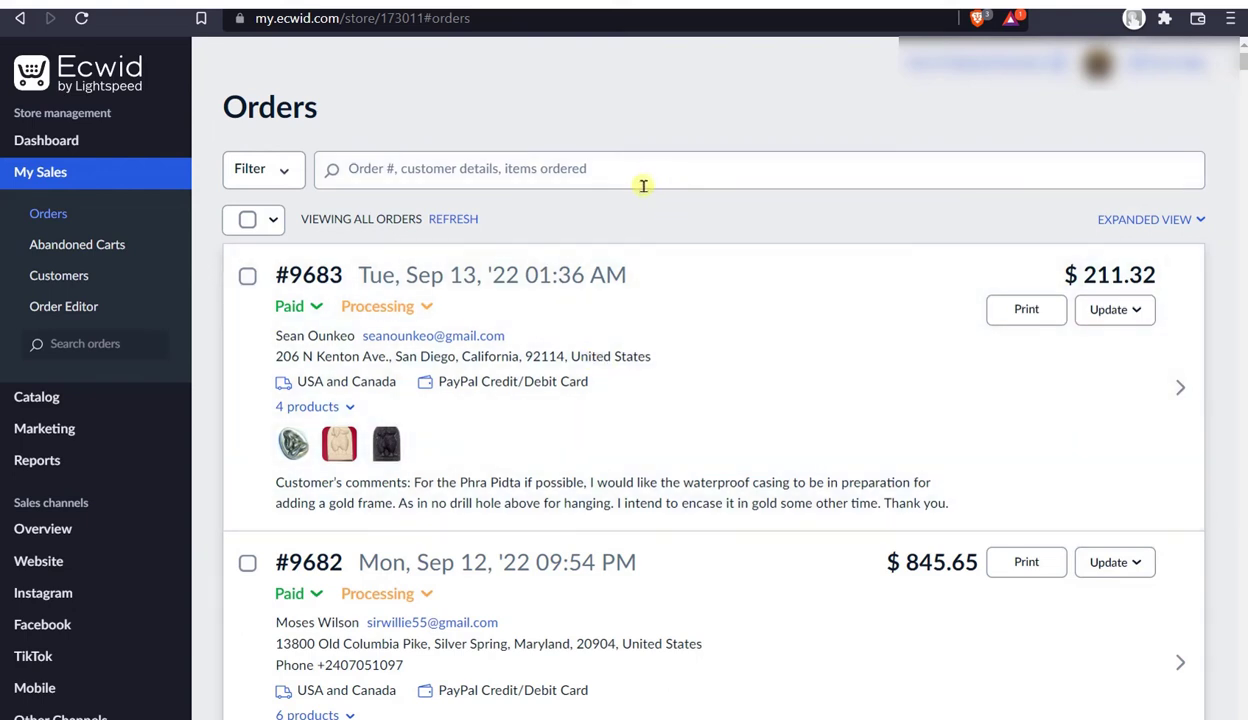
pyautogui.click(612, 204)
pyautogui.moveTo(1240, 65); pyautogui.dragTo(1226, 700)
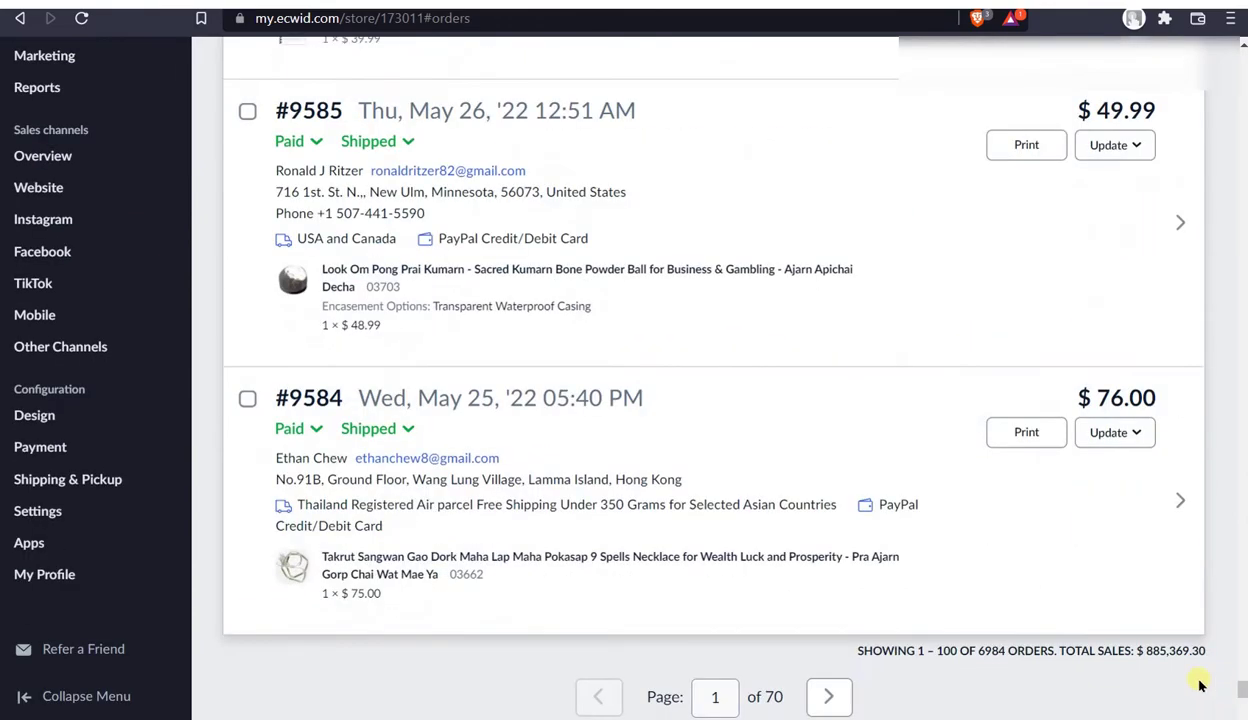
pyautogui.scroll(15, 841, 500)
pyautogui.scroll(20, 836, 479)
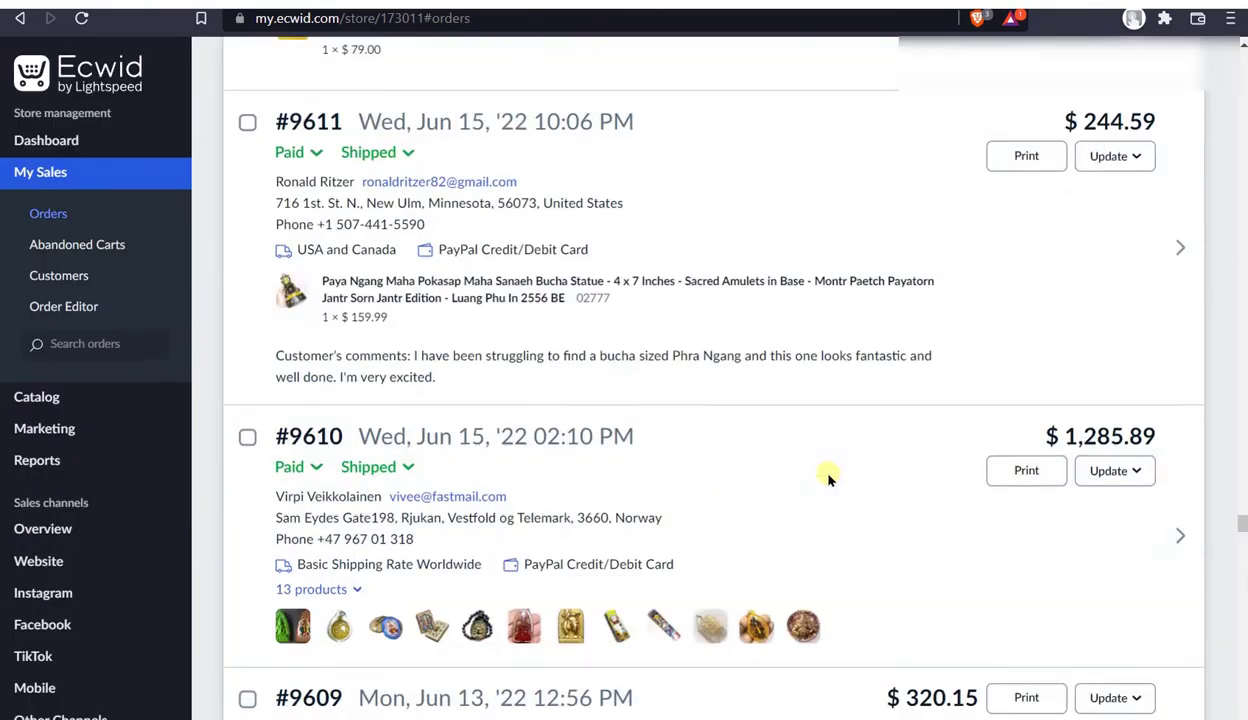
pyautogui.scroll(20, 845, 464)
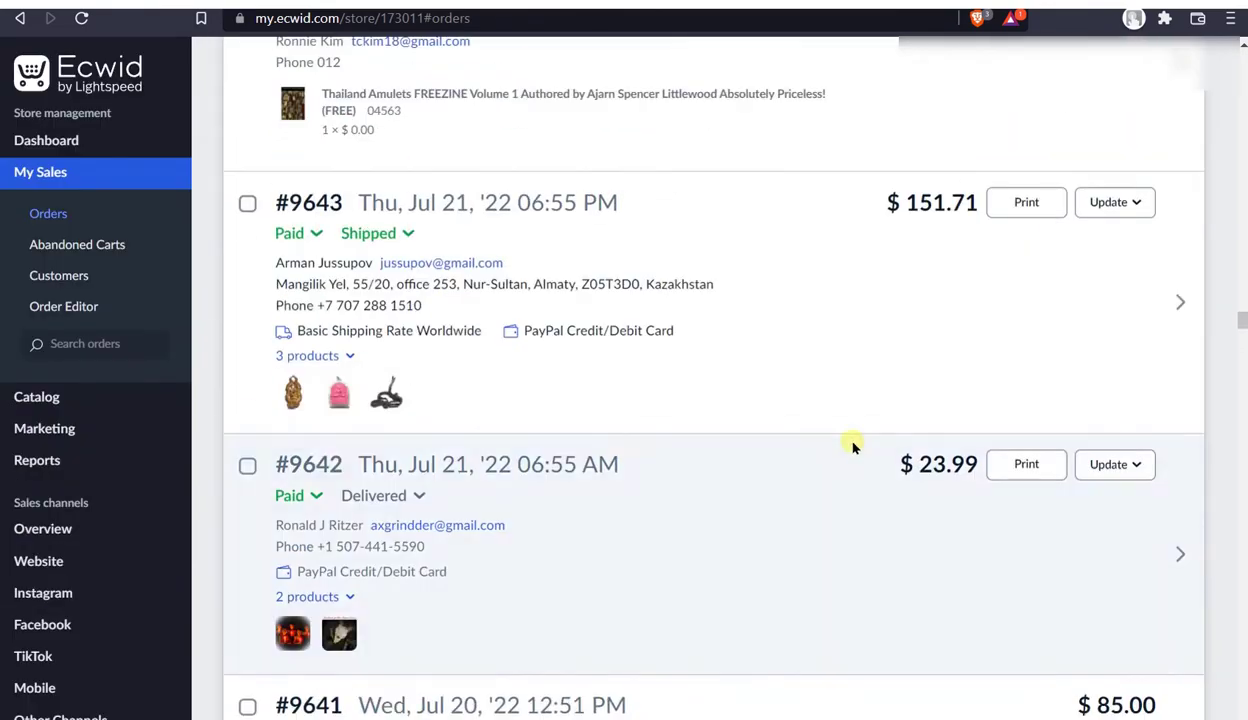
pyautogui.scroll(20, 865, 441)
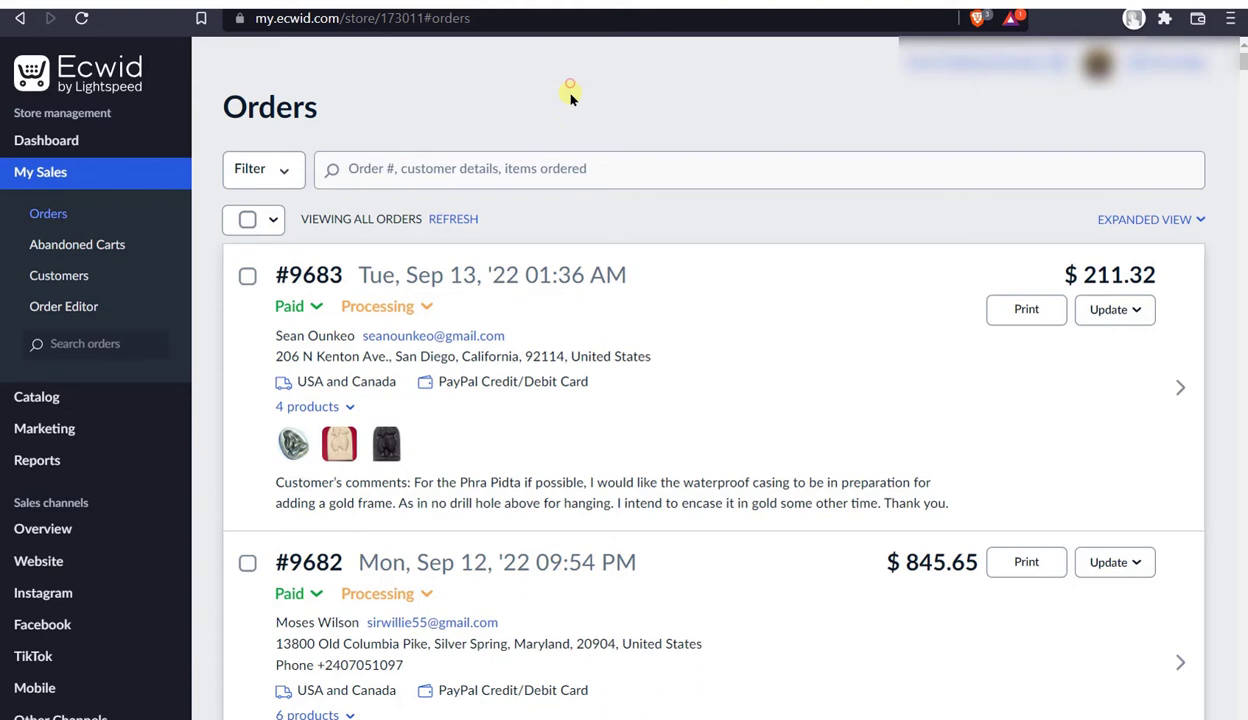
pyautogui.tripleClick(570, 97)
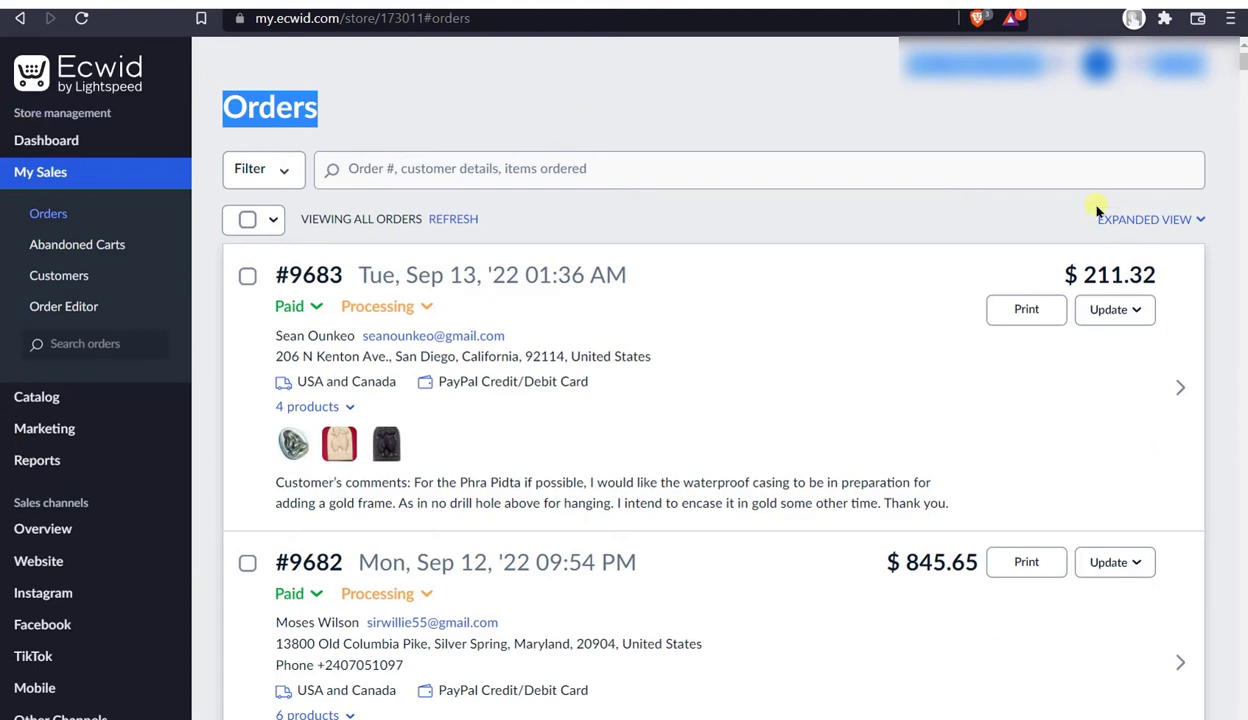
pyautogui.click(609, 102)
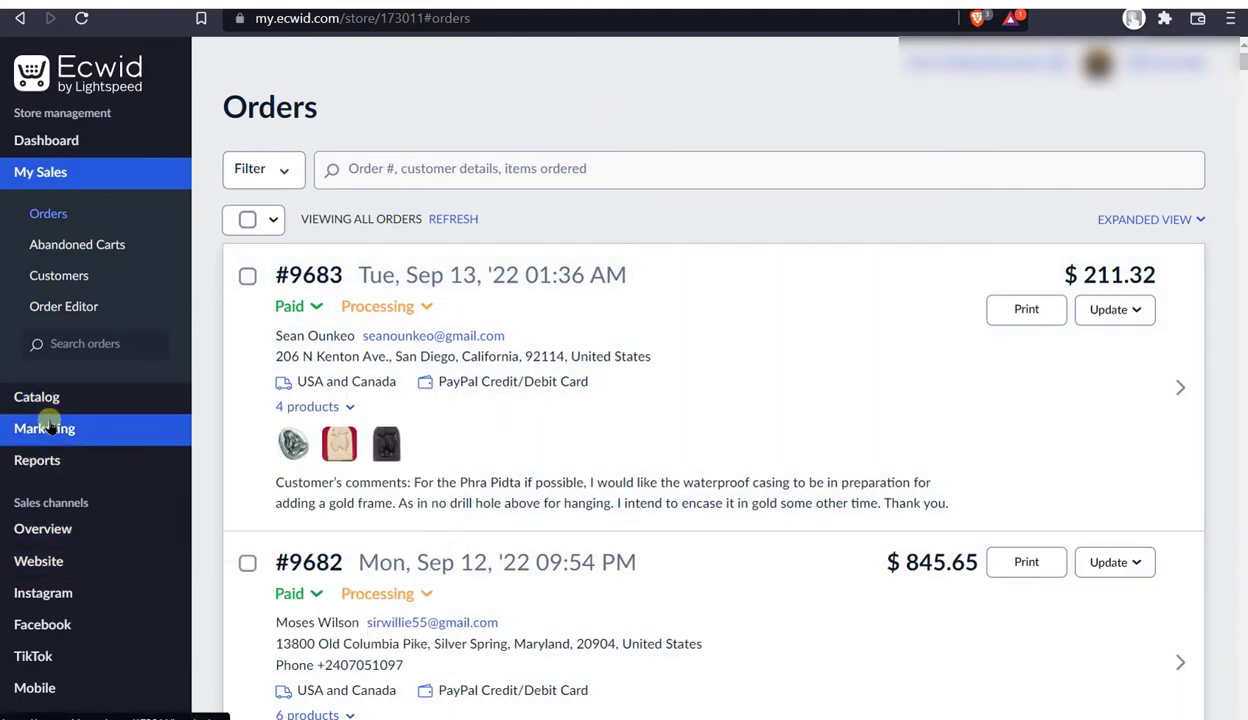
# - Open the App Market and look over its recommended apps and themed app collections
pyautogui.moveTo(28, 393)
pyautogui.scroll(-5, 172, 500)
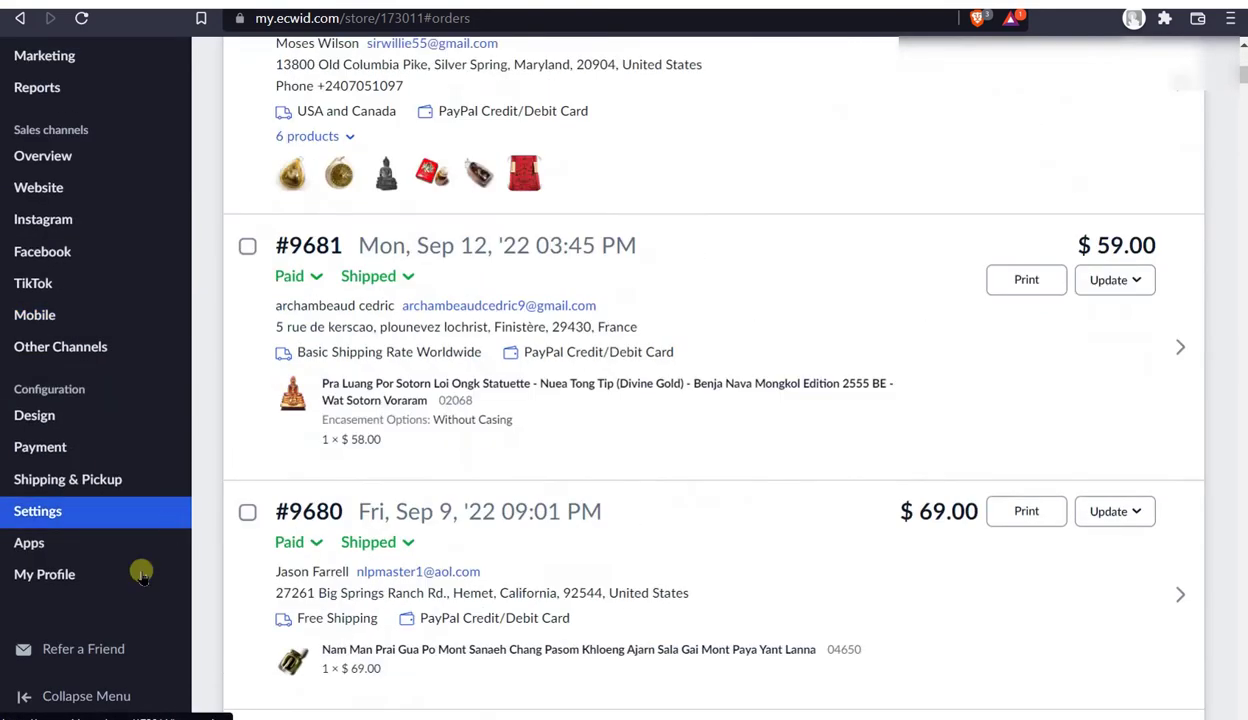
pyautogui.click(64, 550)
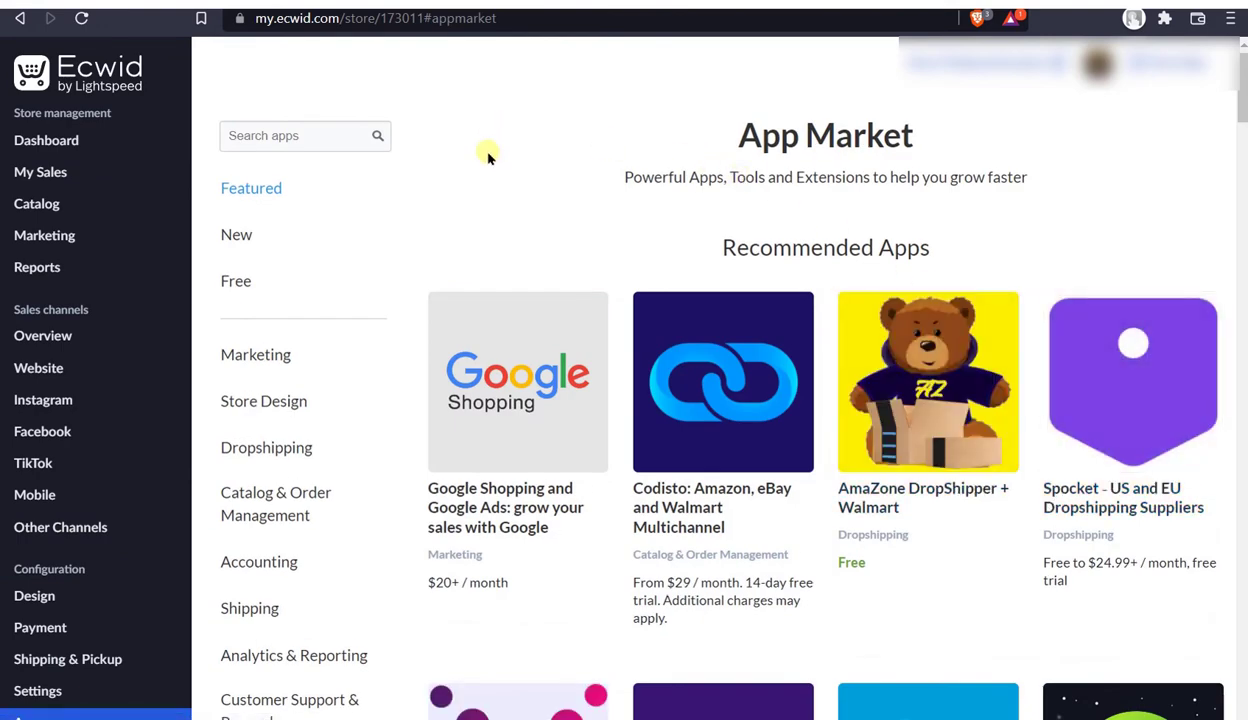
pyautogui.scroll(-4, 487, 160)
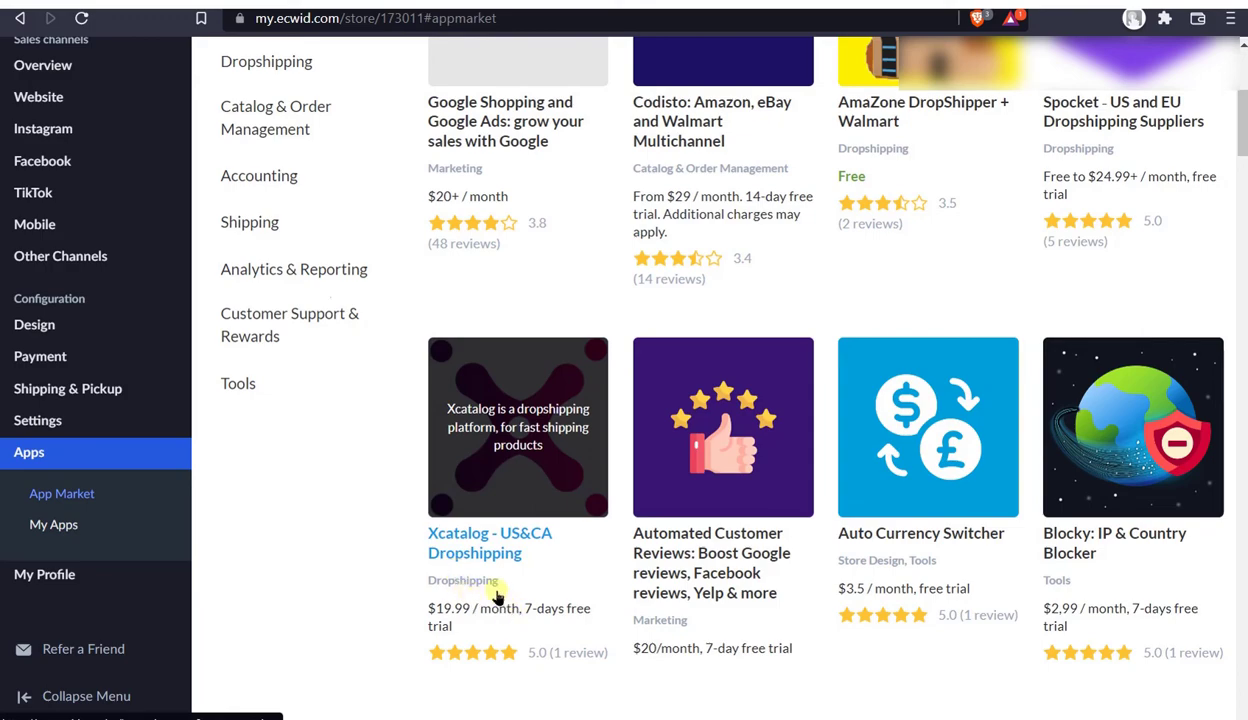
pyautogui.scroll(4, 497, 594)
pyautogui.scroll(-6, 497, 594)
pyautogui.scroll(-5, 497, 594)
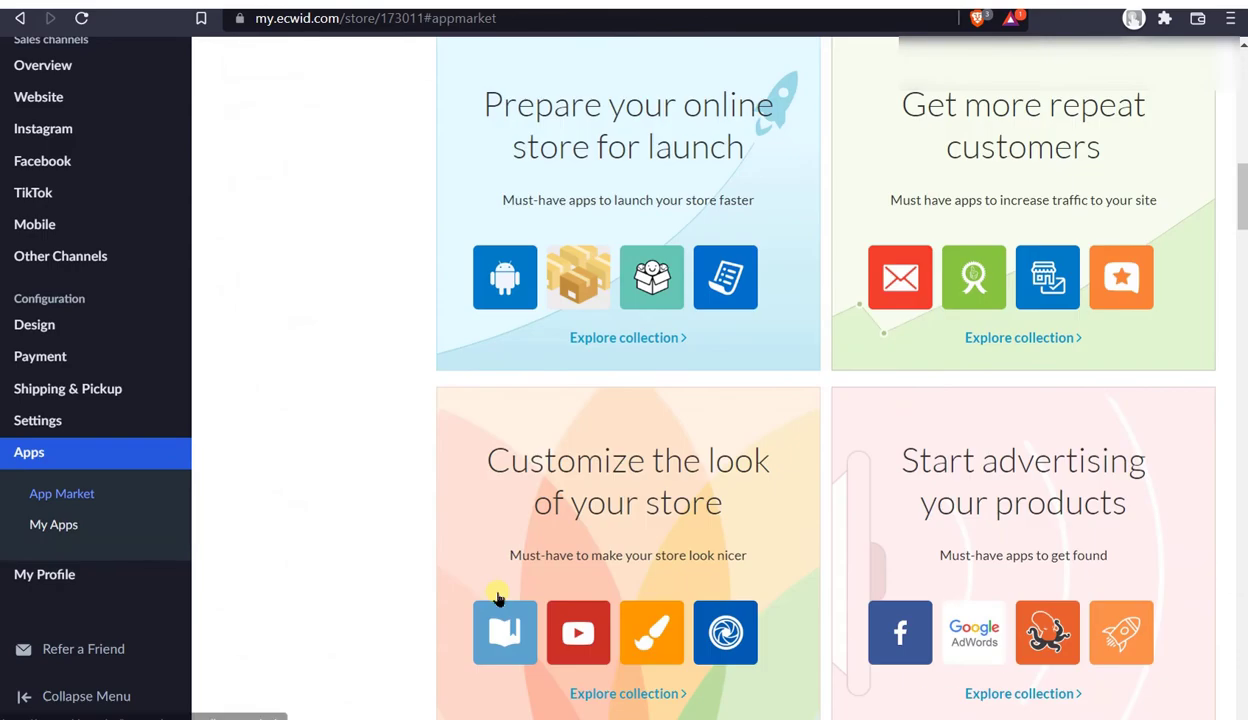
pyautogui.scroll(10, 496, 596)
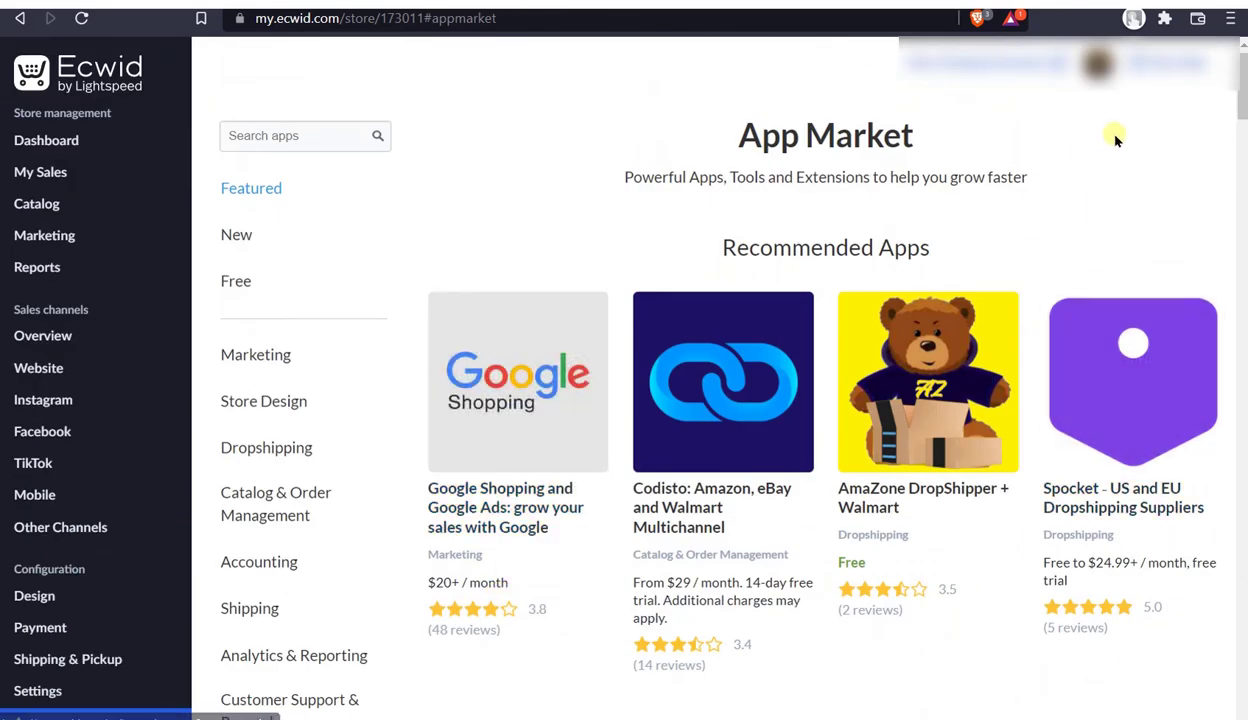
pyautogui.click(165, 220)
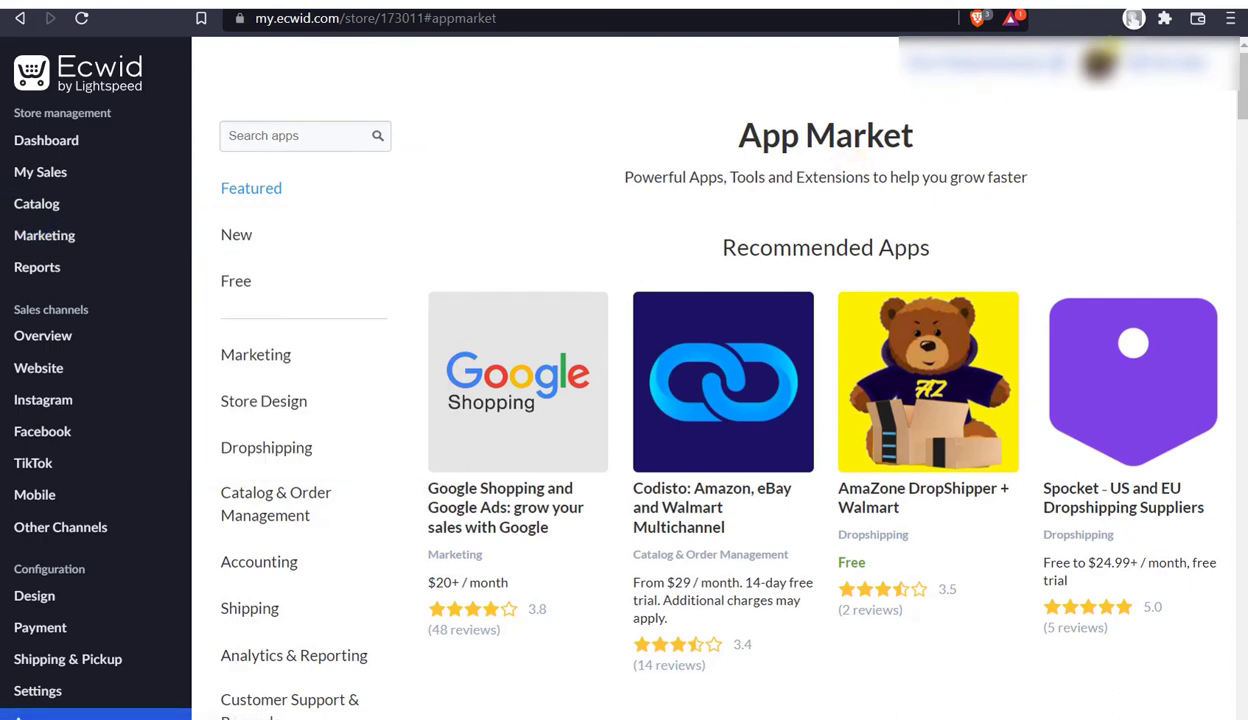
# - Review the store's staff accounts and the owner's profile settings, down to the linked third-party accounts
pyautogui.click(1095, 62)
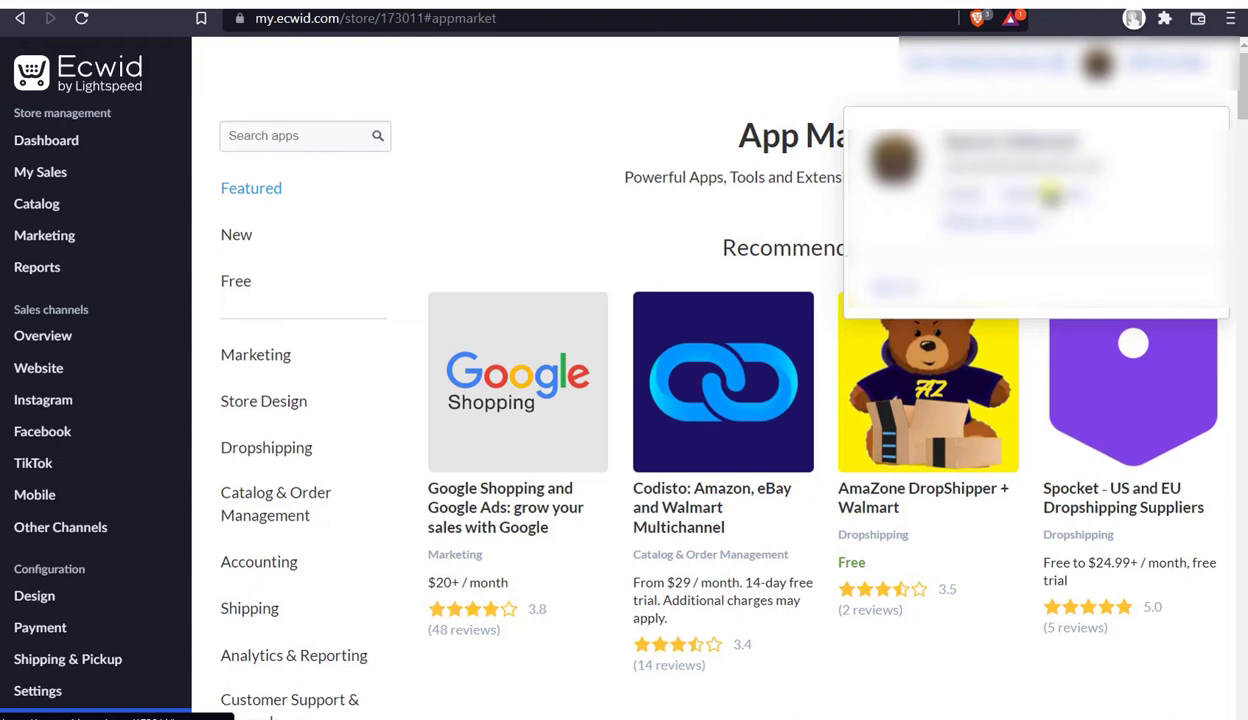
pyautogui.click(1040, 195)
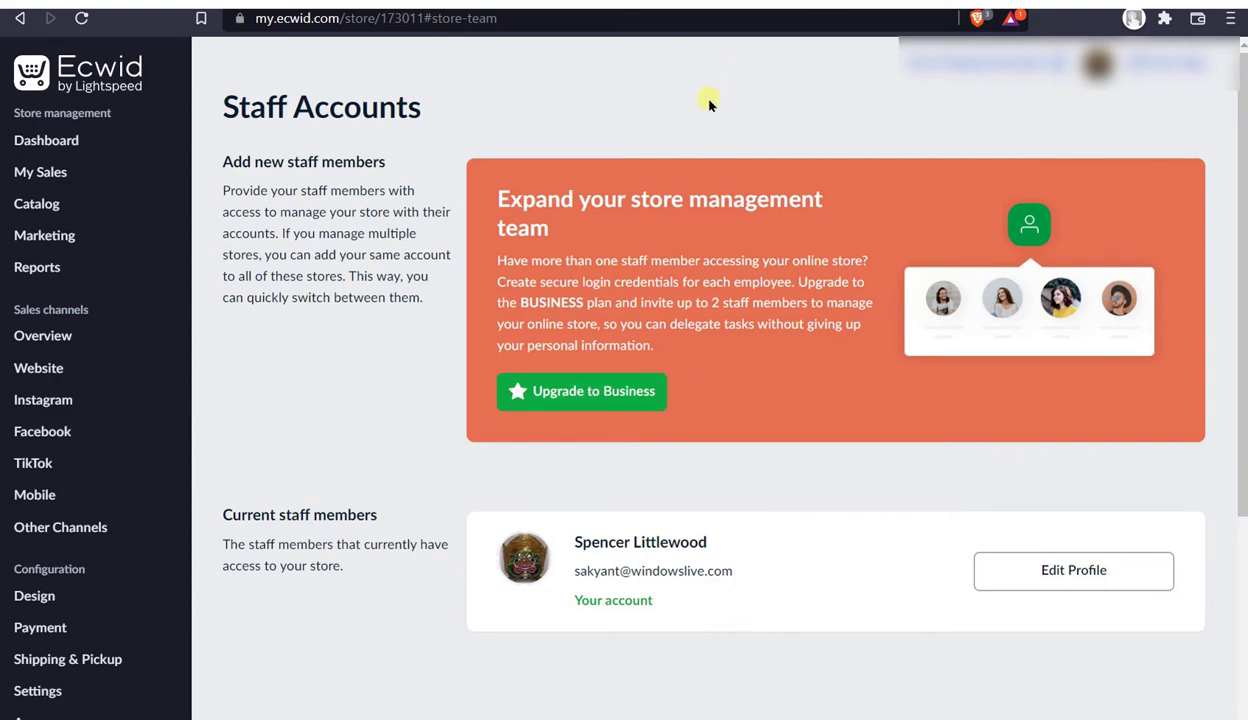
pyautogui.click(1098, 64)
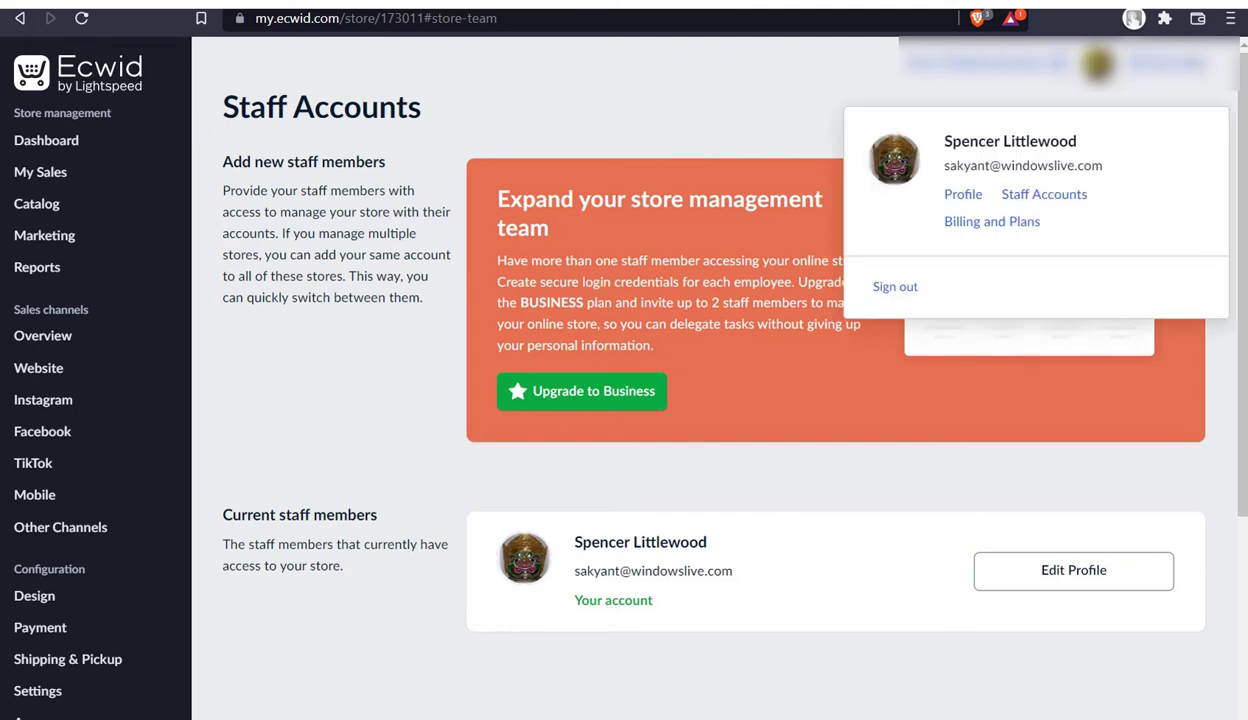
pyautogui.click(966, 197)
pyautogui.scroll(-5, 365, 430)
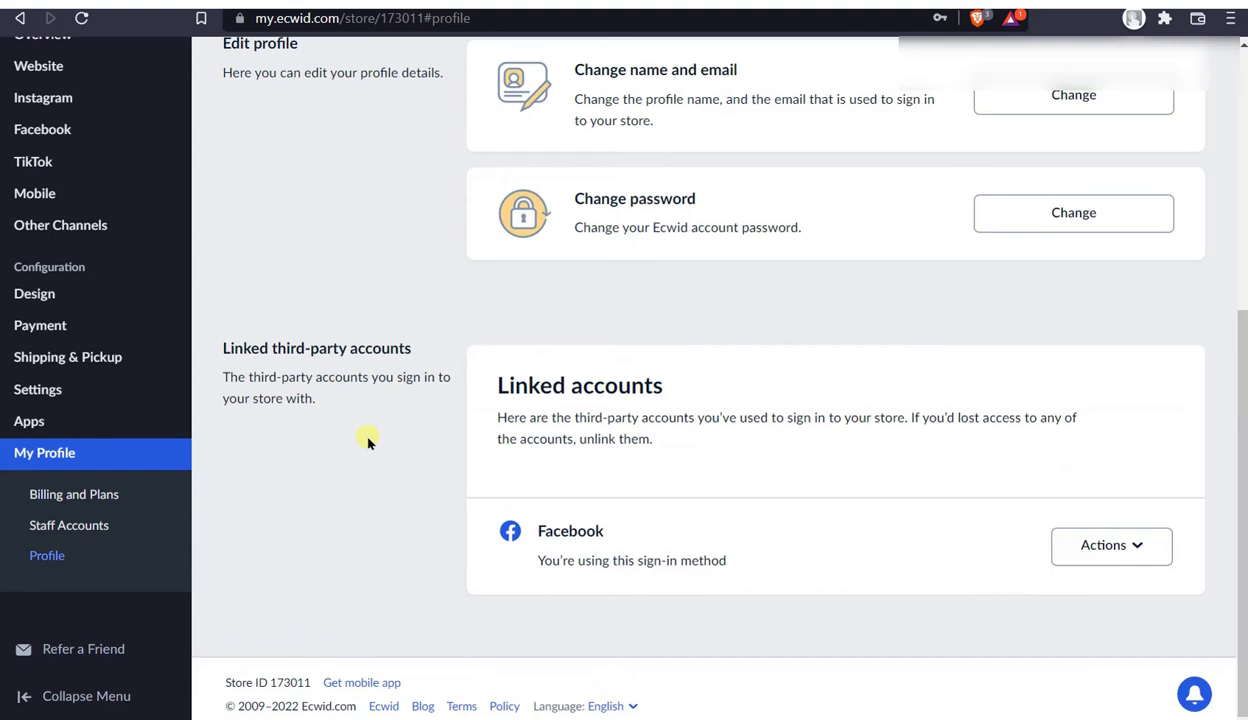
# - Unlink the Facebook sign-in method from the owner's profile and check the remaining profile settings
pyautogui.click(1143, 546)
pyautogui.click(1014, 590)
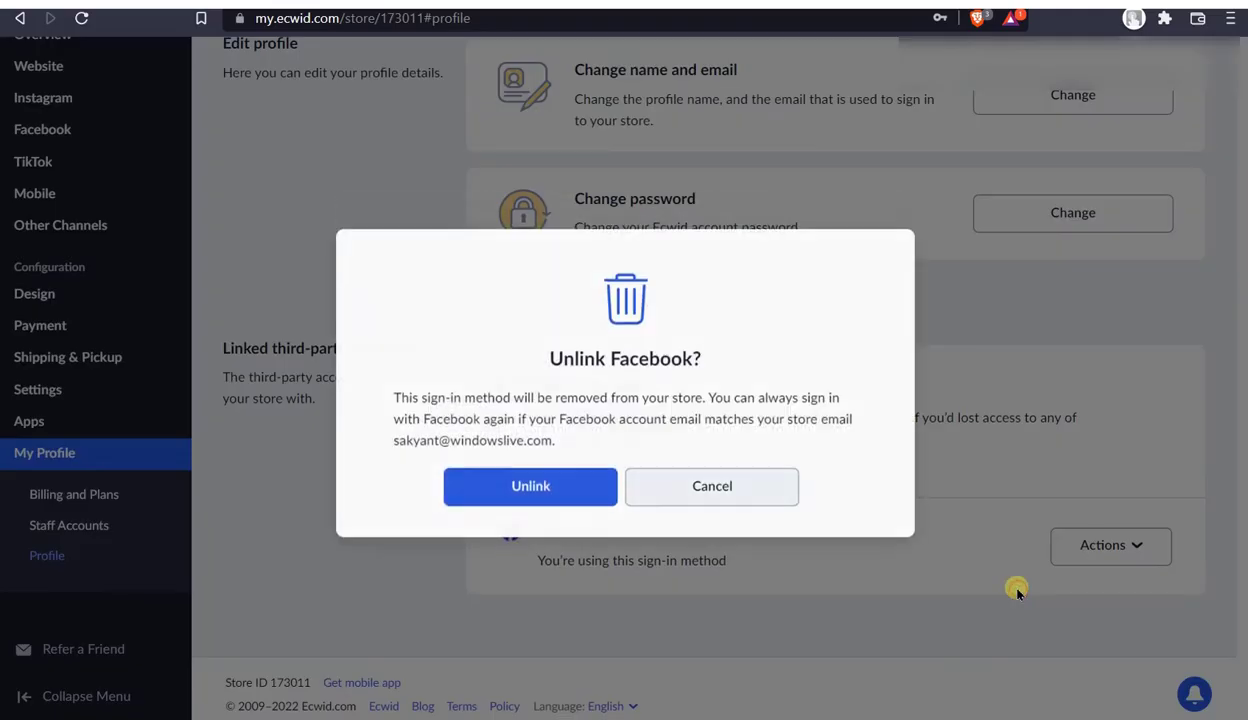
pyautogui.click(488, 495)
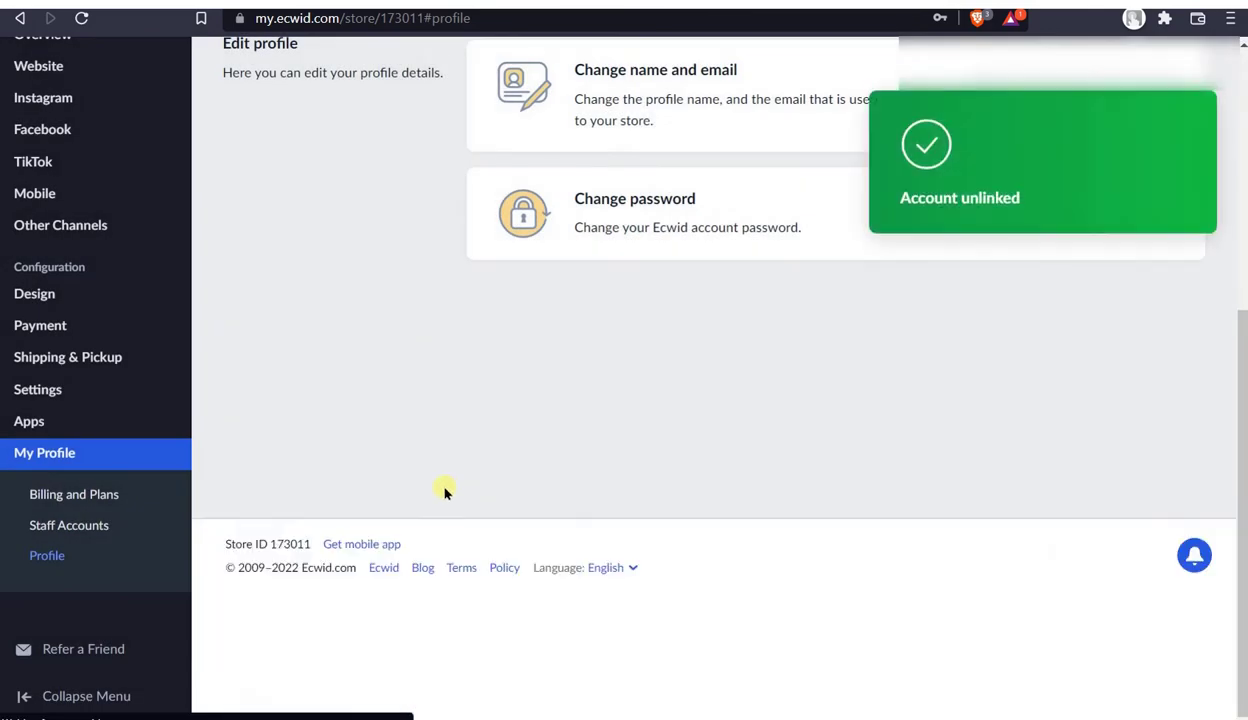
pyautogui.scroll(4, 790, 565)
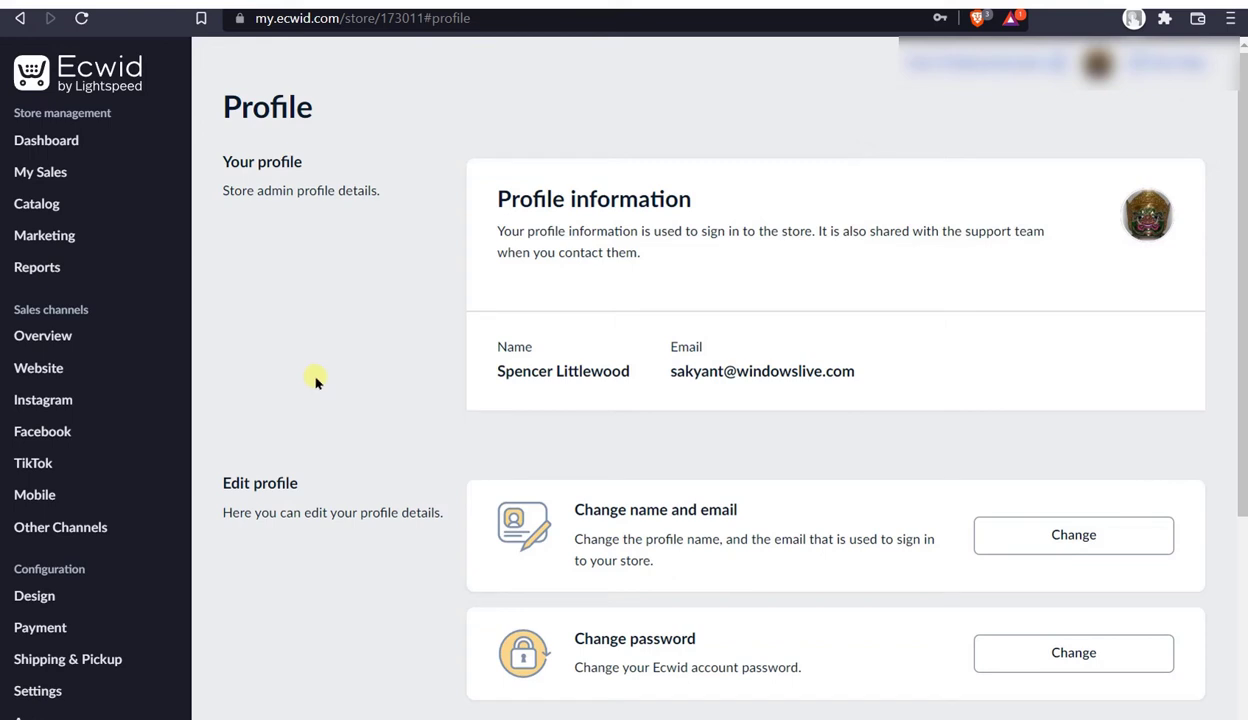
pyautogui.scroll(-2, 313, 380)
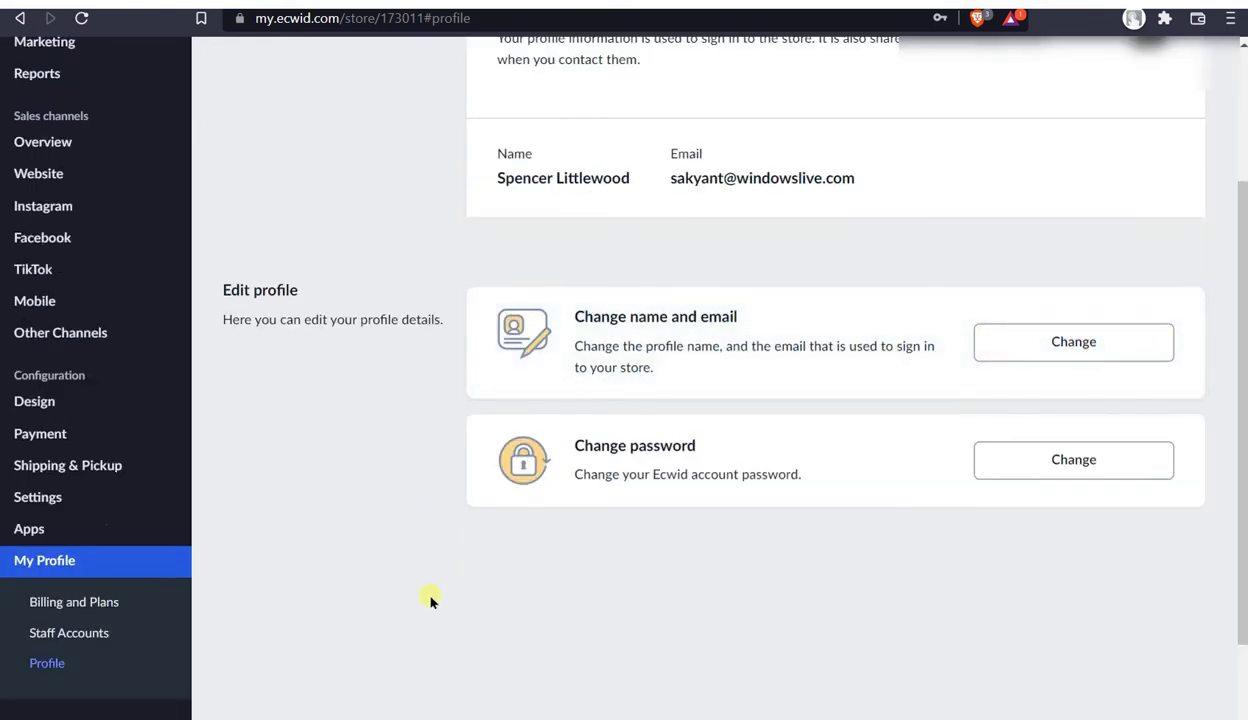
pyautogui.scroll(2, 430, 600)
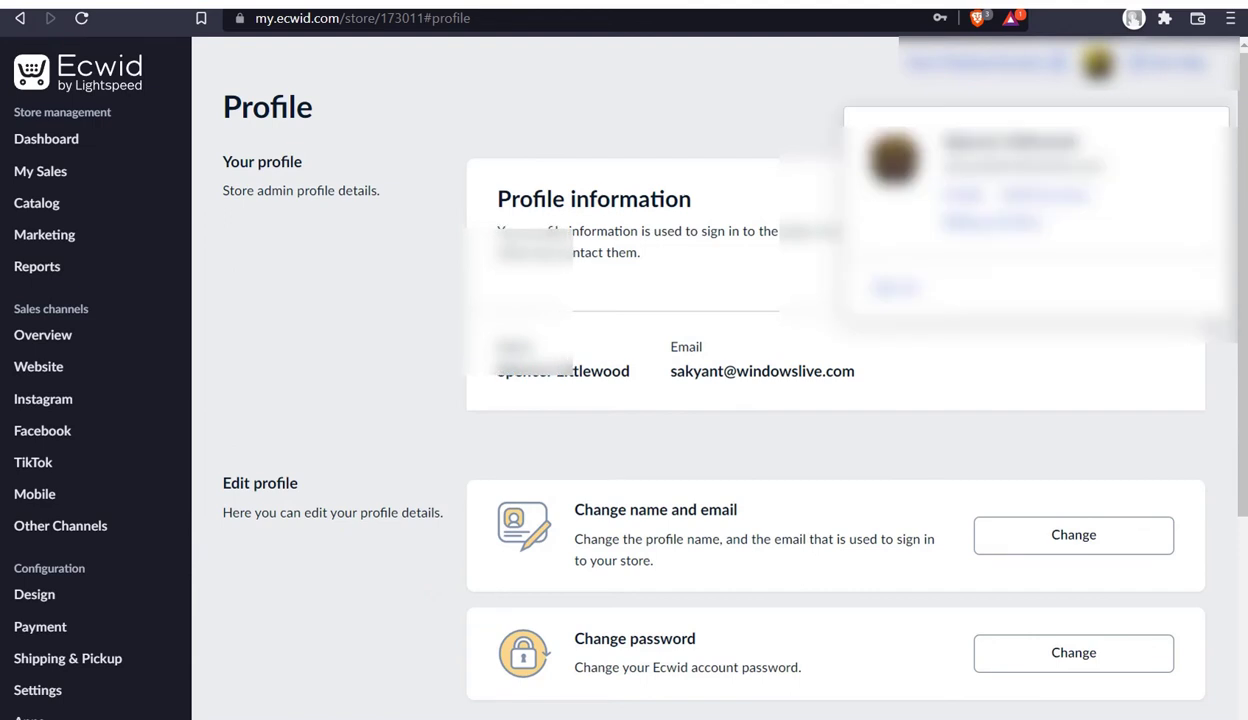
# - Open the store's billing and plans page and review the current plan's price, description and upgrade offers
pyautogui.click(1098, 62)
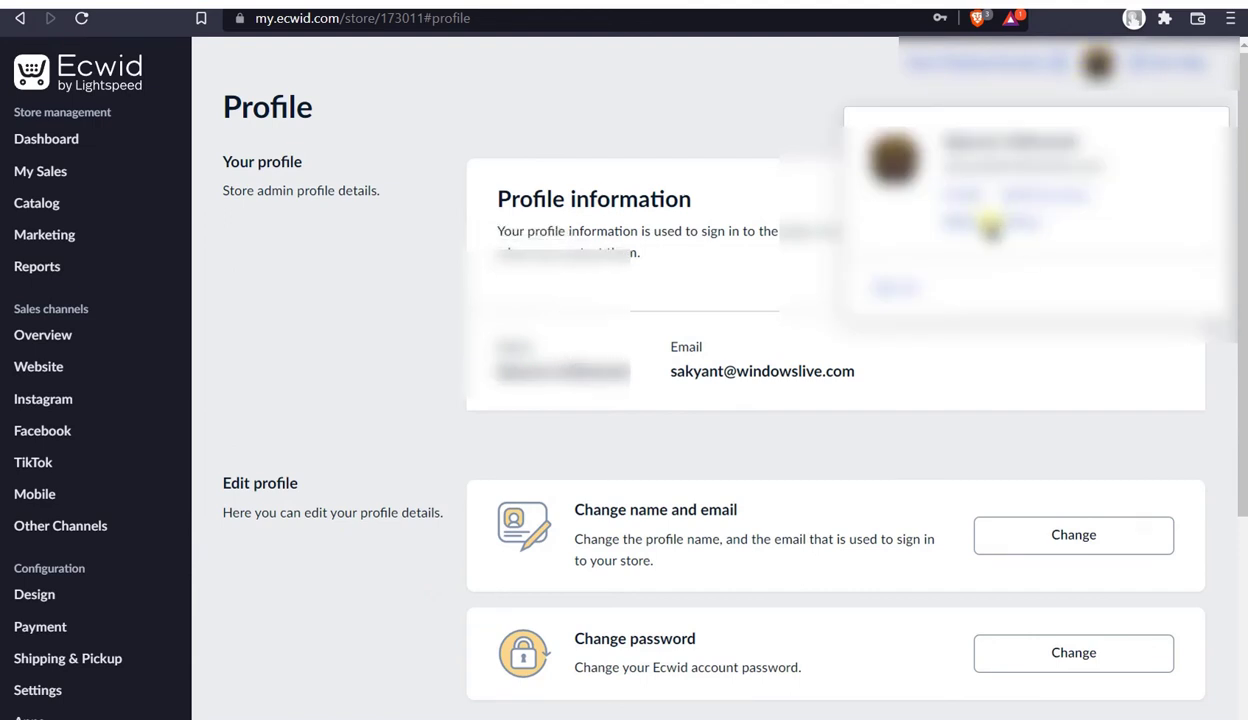
pyautogui.click(995, 224)
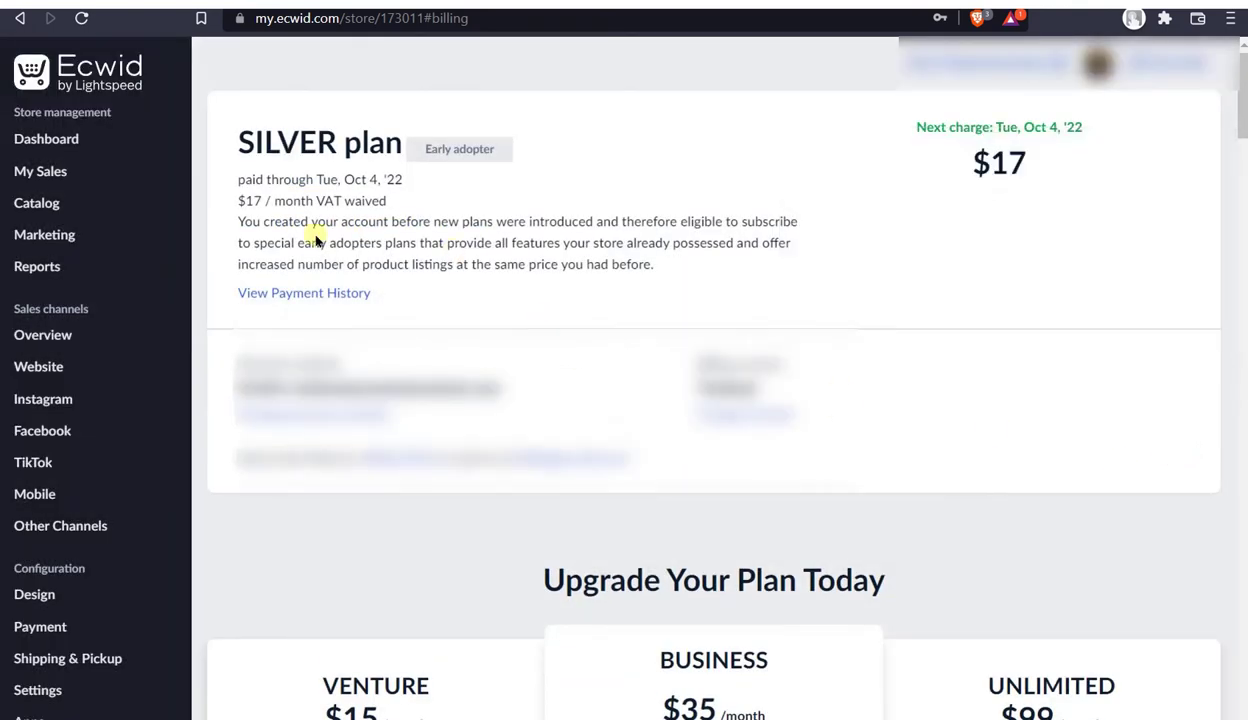
pyautogui.moveTo(241, 200); pyautogui.dragTo(462, 198)
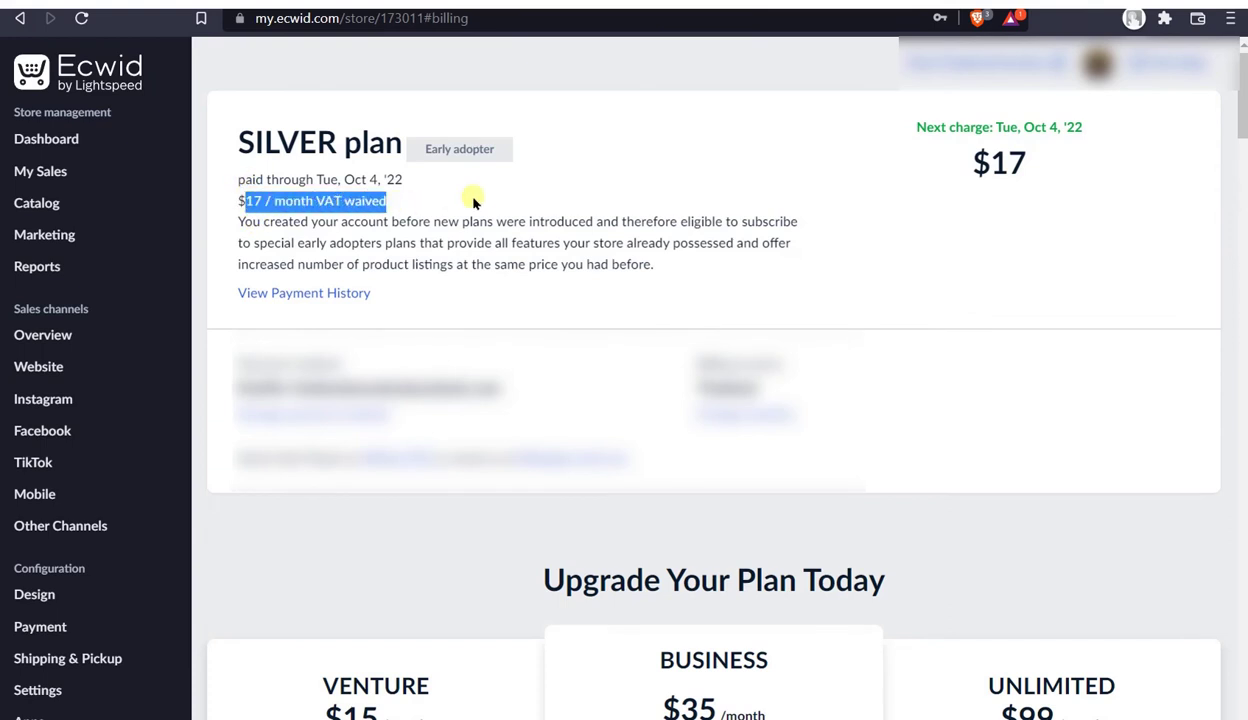
pyautogui.click(277, 222)
pyautogui.moveTo(277, 222); pyautogui.dragTo(864, 231)
pyautogui.click(470, 270)
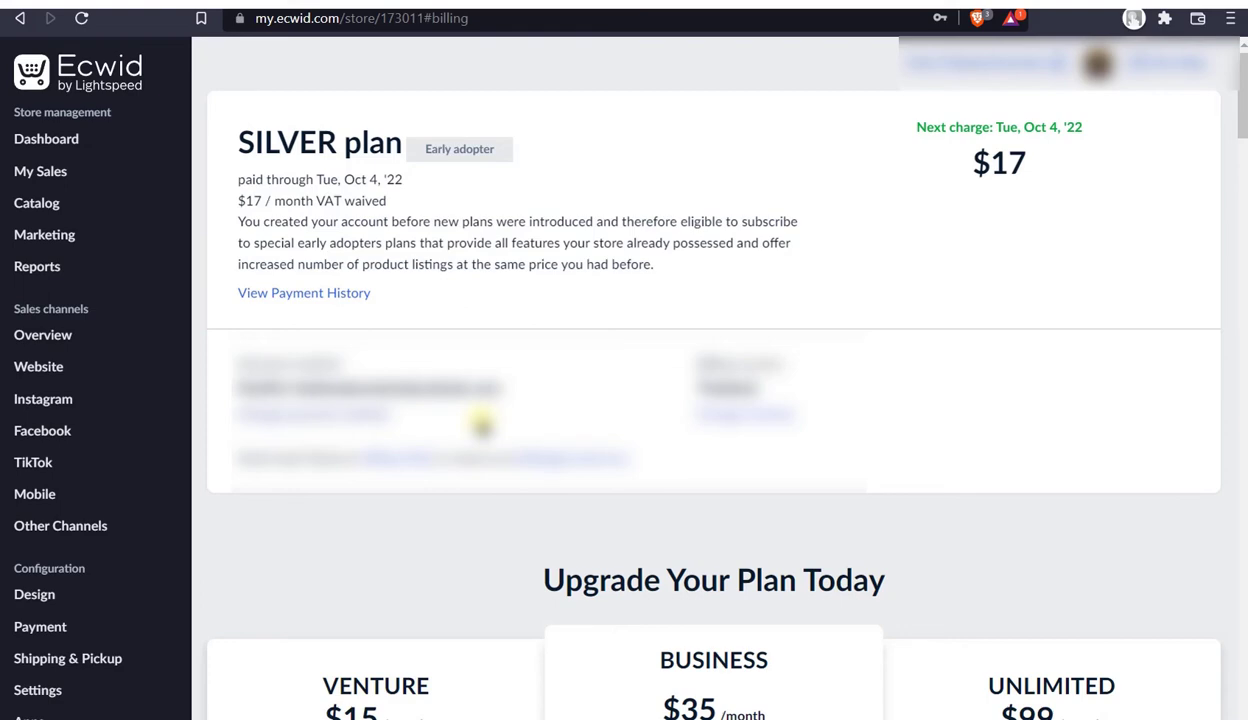
pyautogui.scroll(-4, 660, 400)
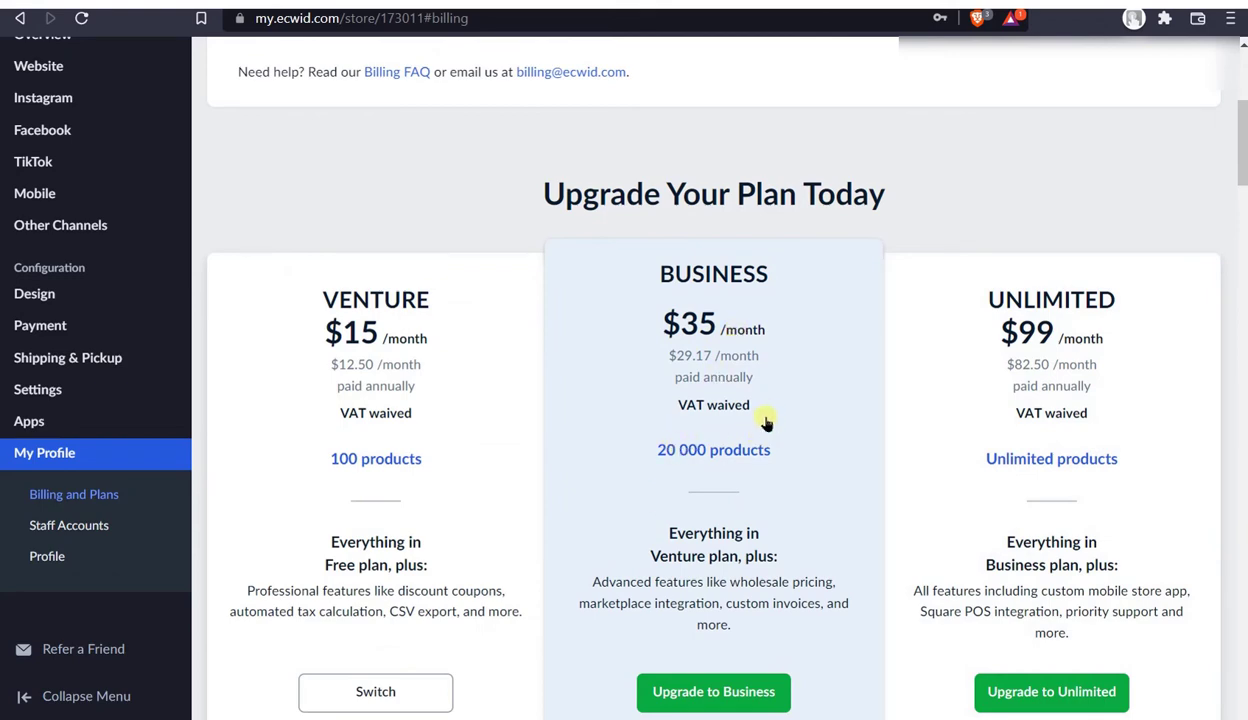
pyautogui.scroll(4, 767, 425)
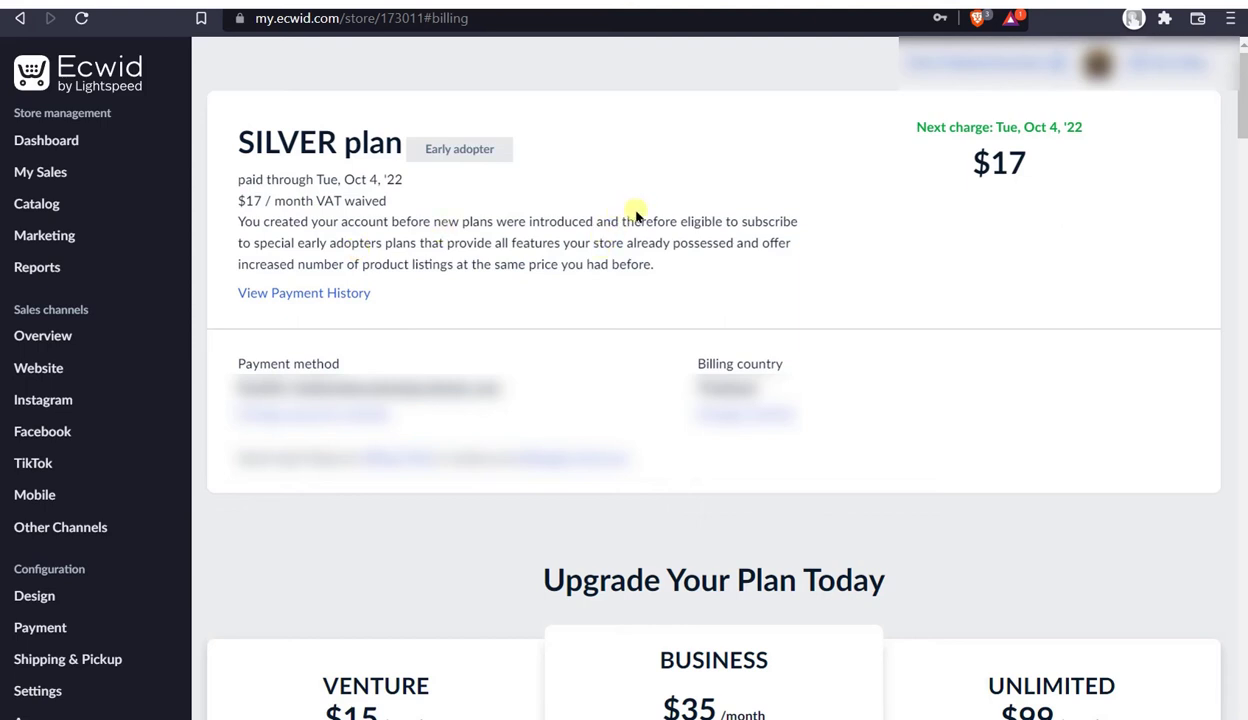
# - Read the Silver plan's early adopter terms, focusing on the features and product listings it provides
pyautogui.moveTo(620, 221); pyautogui.dragTo(787, 272)
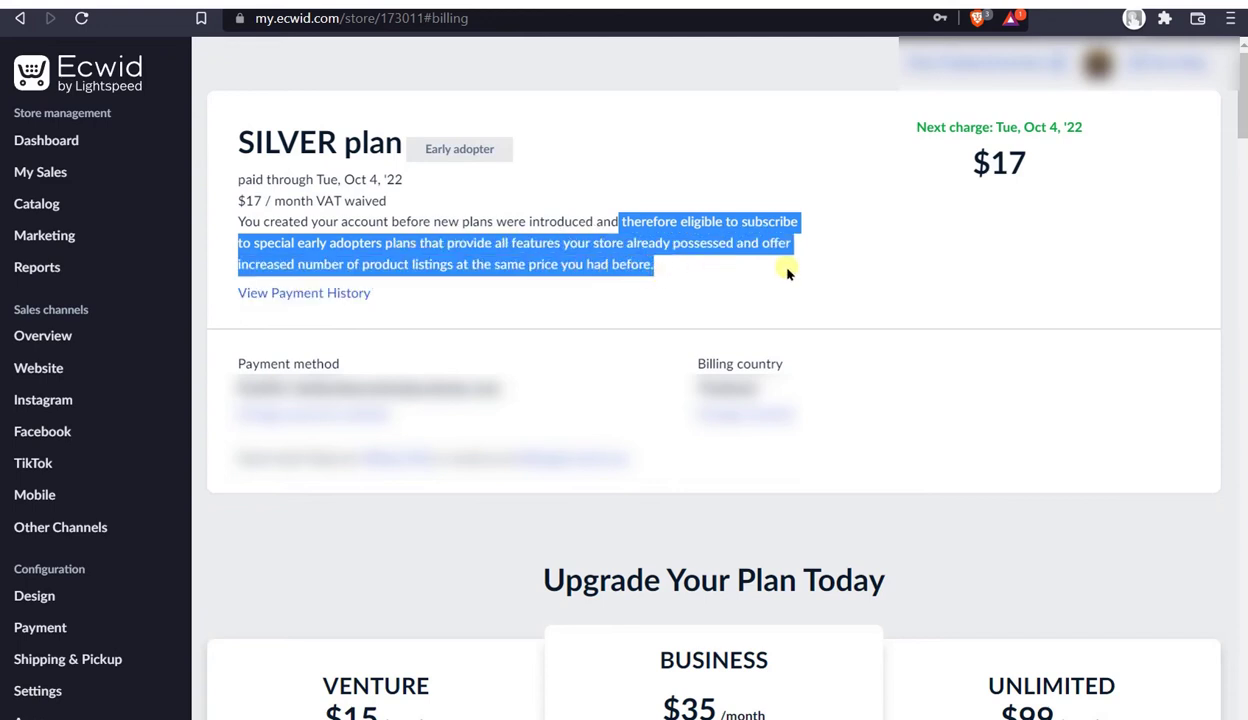
pyautogui.click(818, 263)
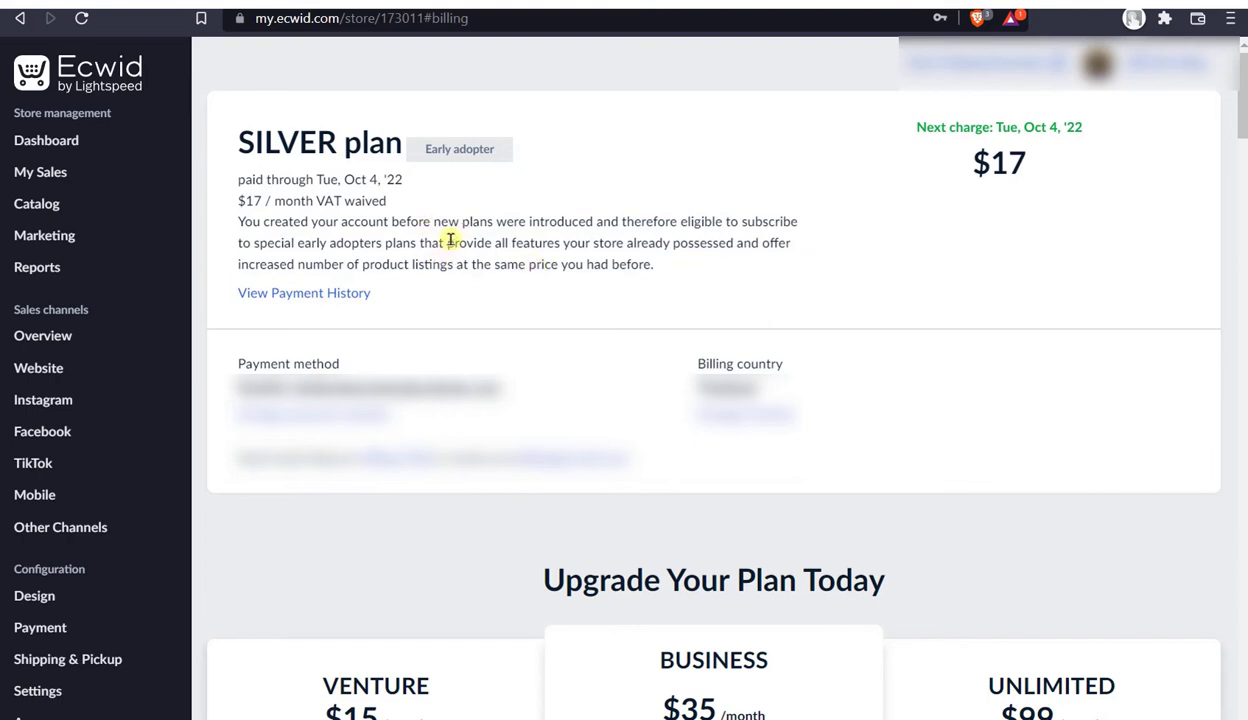
pyautogui.moveTo(446, 243); pyautogui.dragTo(737, 245)
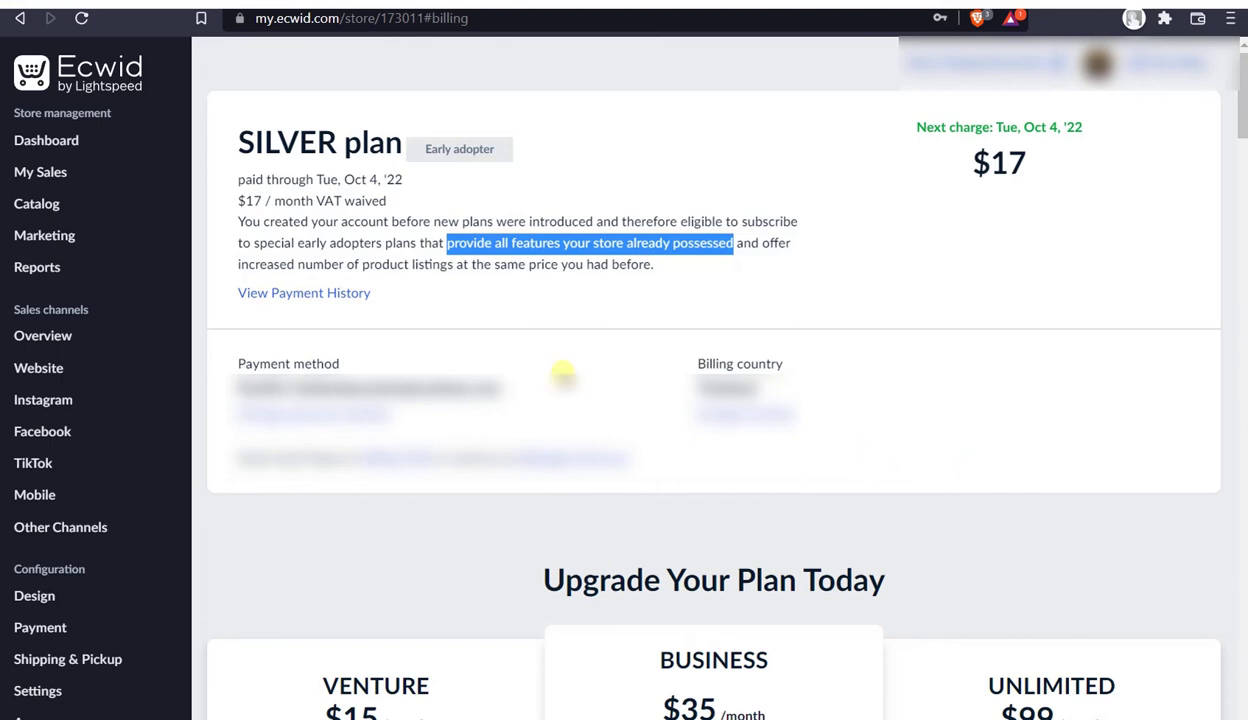
pyautogui.moveTo(37, 203)
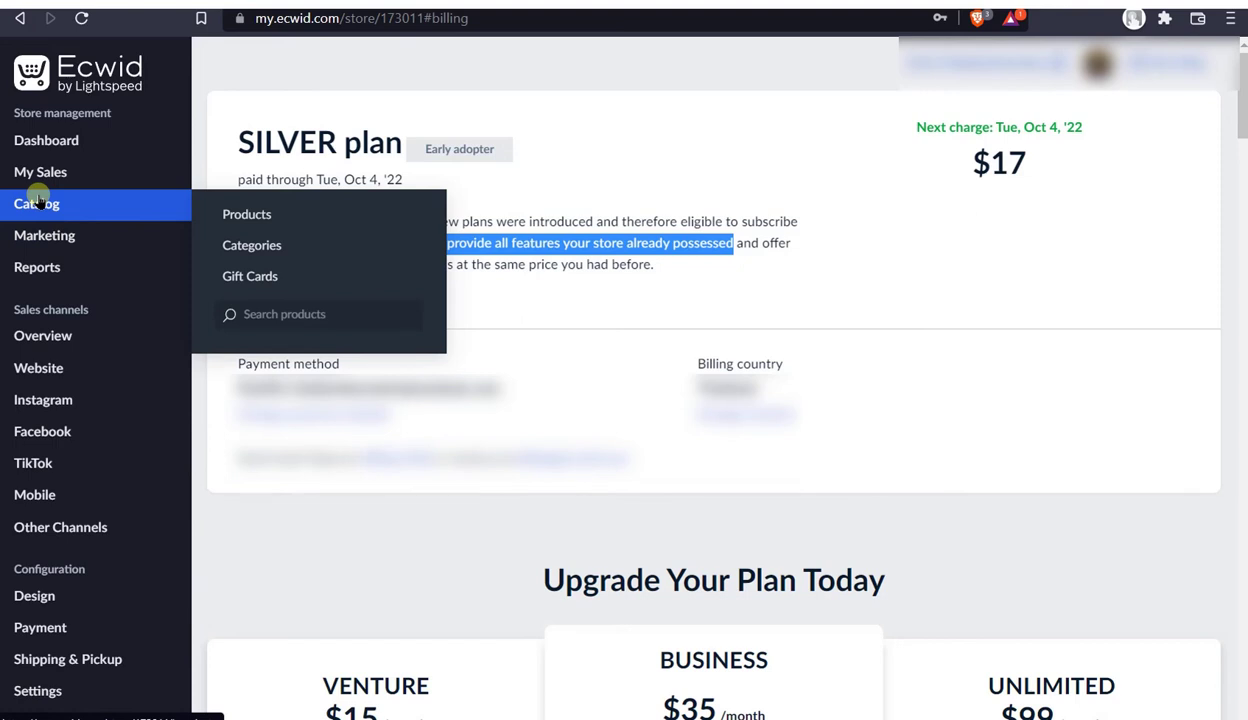
pyautogui.moveTo(48, 178)
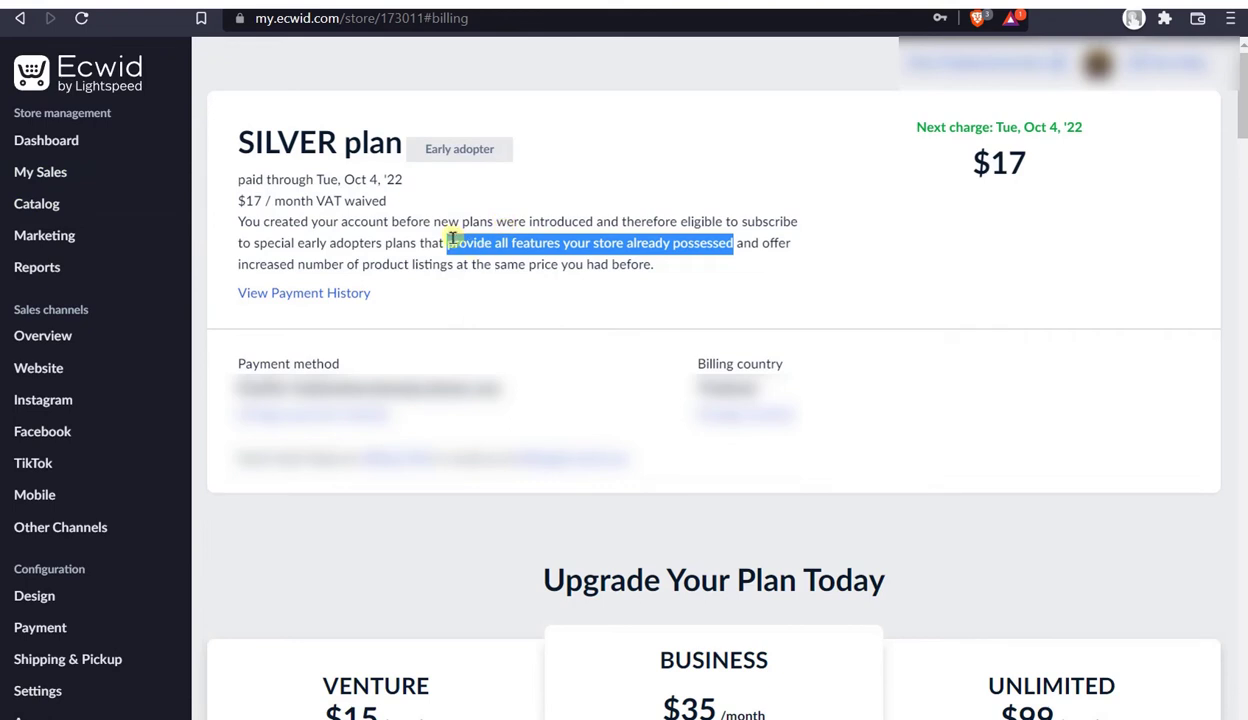
pyautogui.click(499, 245)
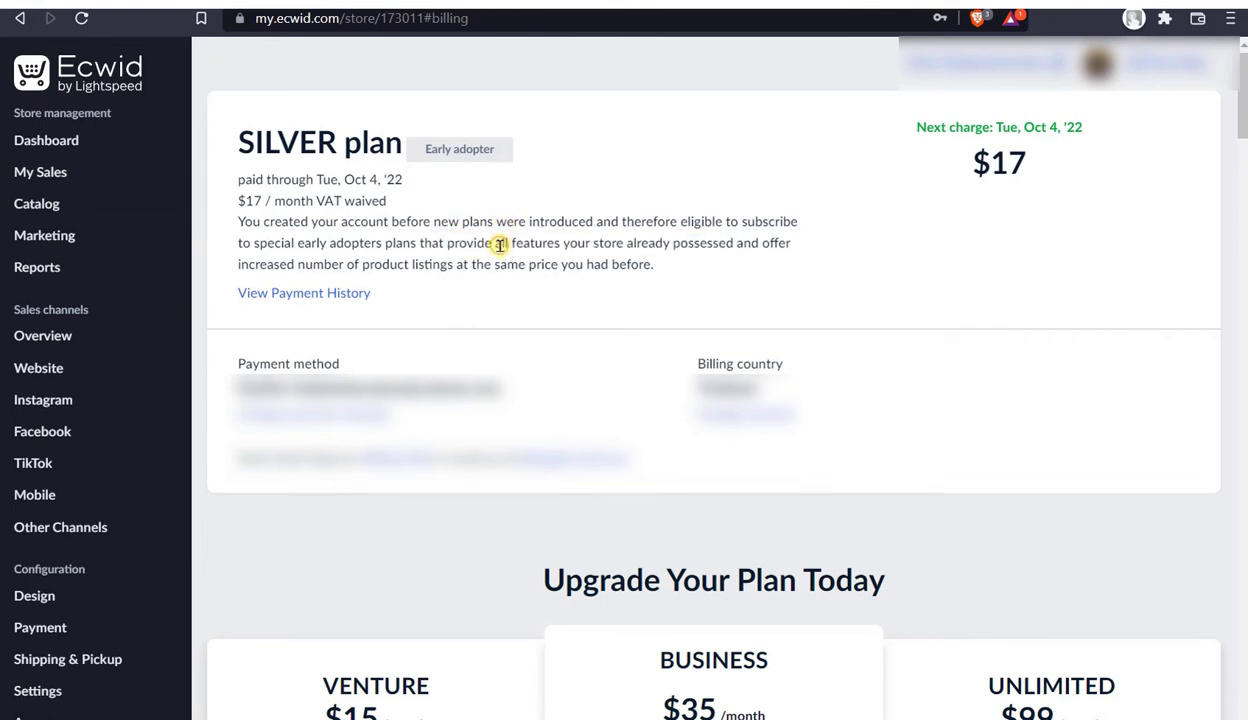
pyautogui.moveTo(499, 245); pyautogui.dragTo(714, 240)
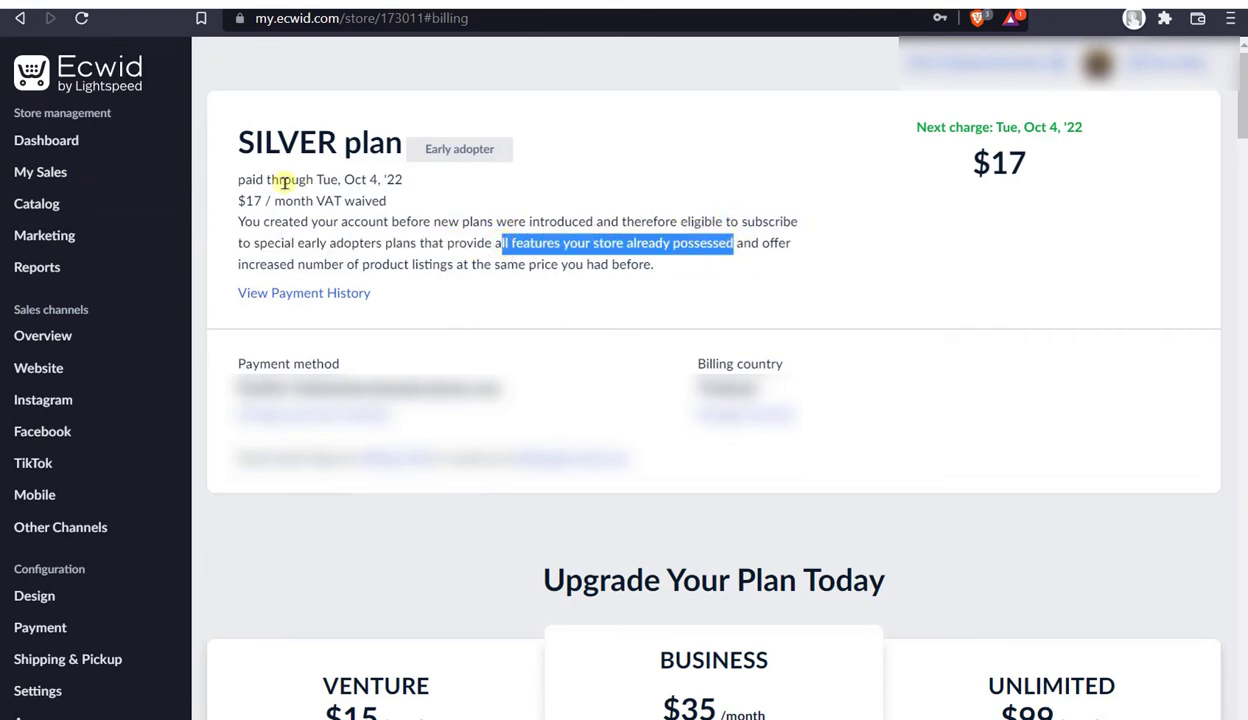
pyautogui.moveTo(230, 142); pyautogui.dragTo(397, 173)
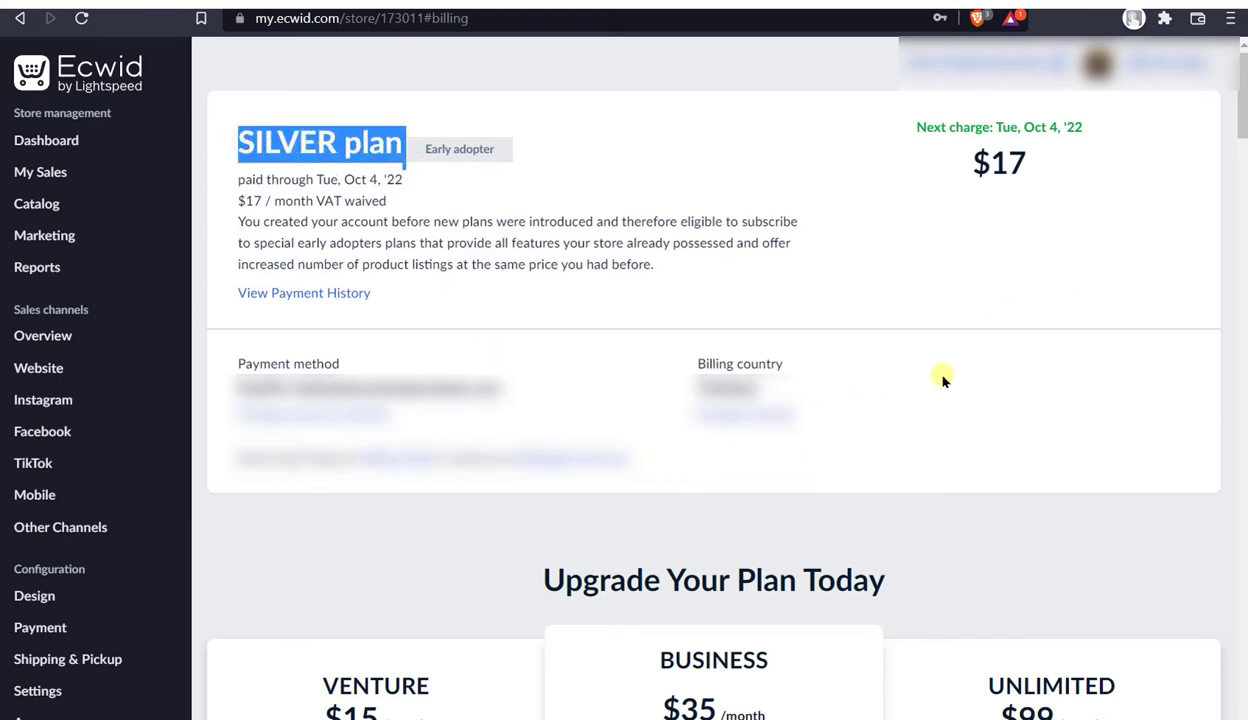
# - Recheck the current plan's monthly price, view the staff accounts page and return to billing
pyautogui.click(1097, 62)
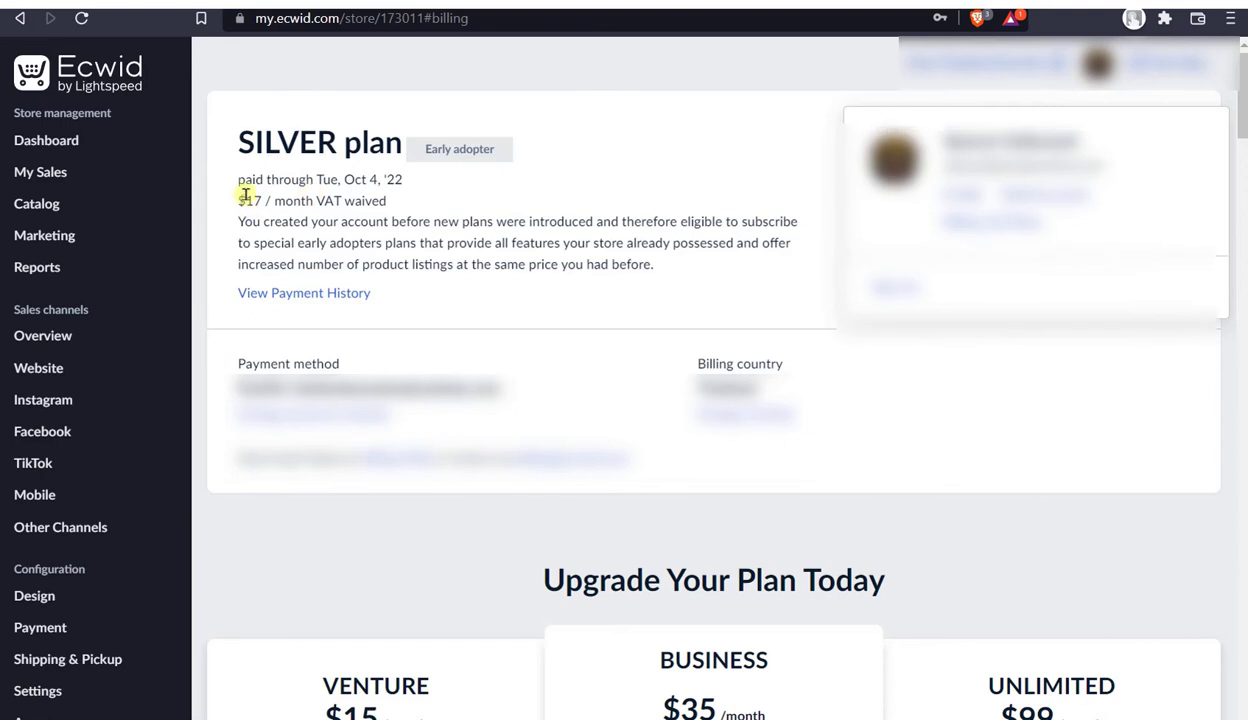
pyautogui.moveTo(242, 201); pyautogui.dragTo(408, 206)
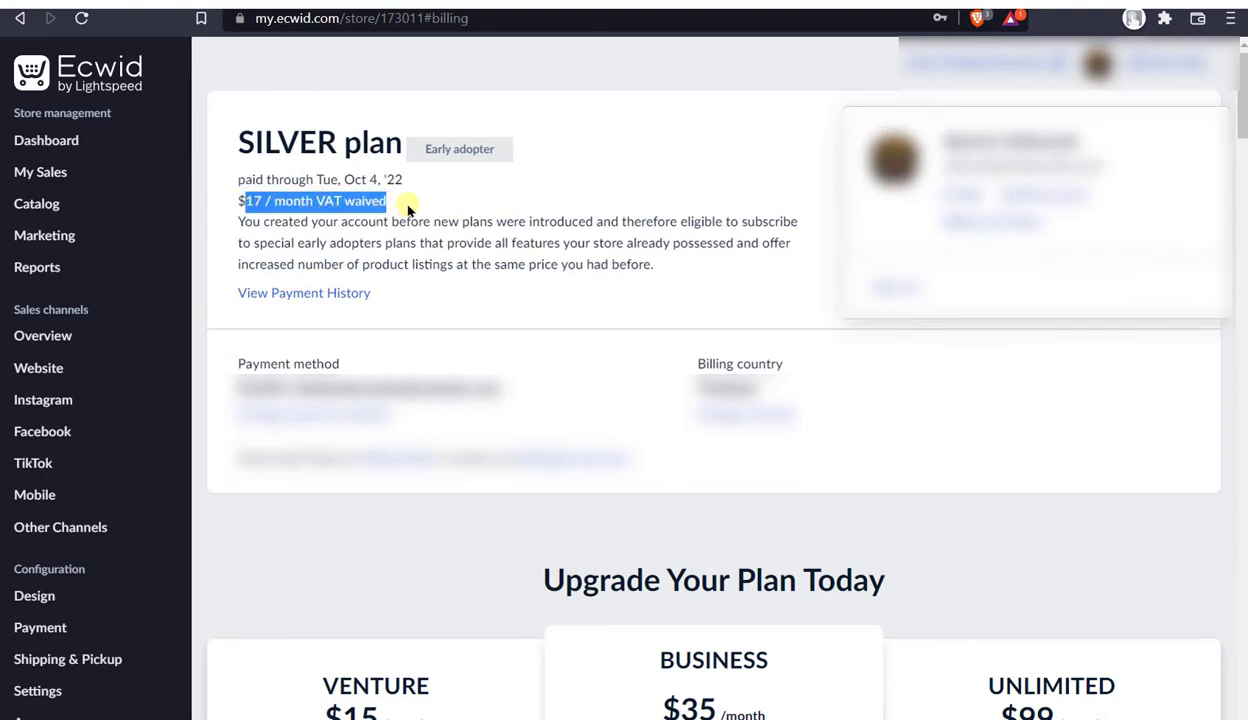
pyautogui.click(1097, 62)
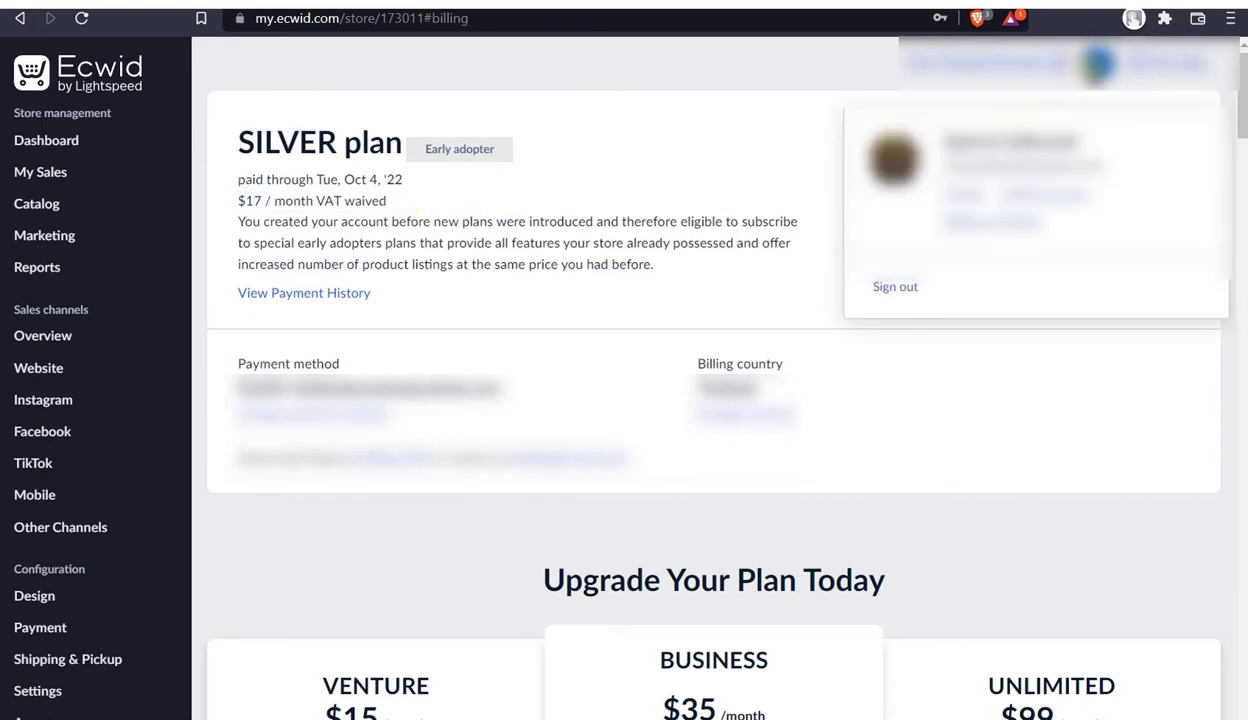
pyautogui.click(1042, 198)
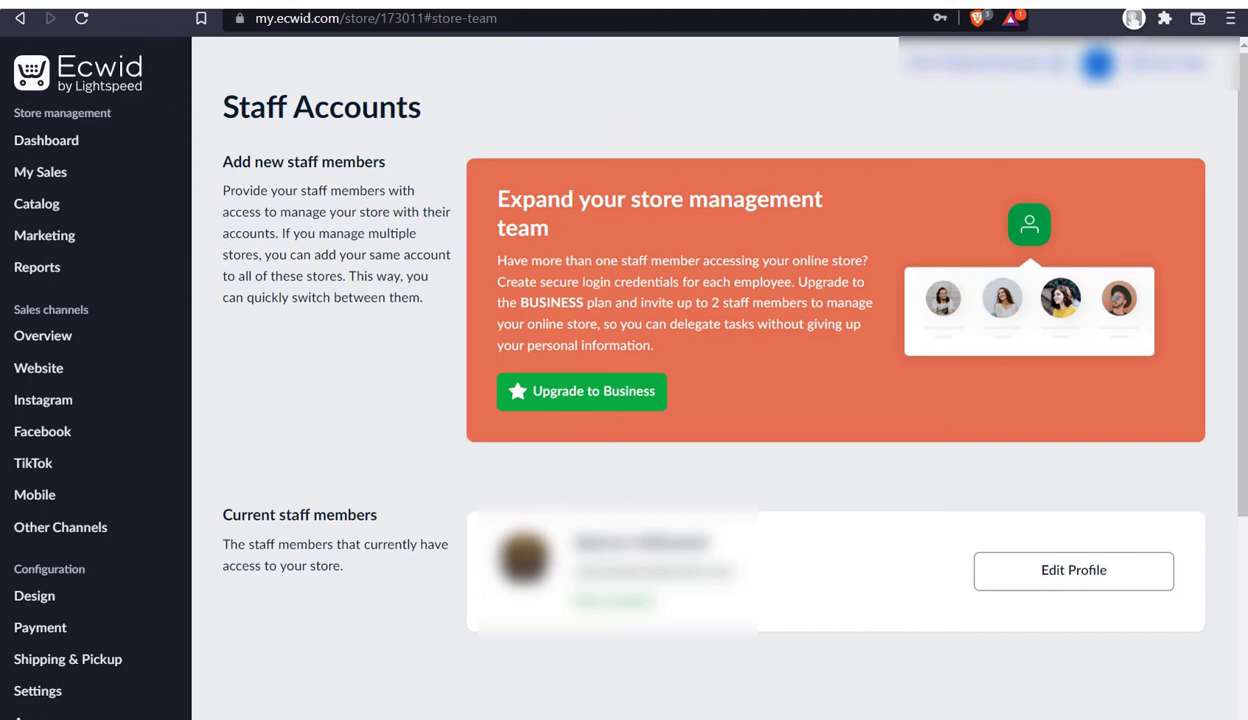
pyautogui.click(19, 19)
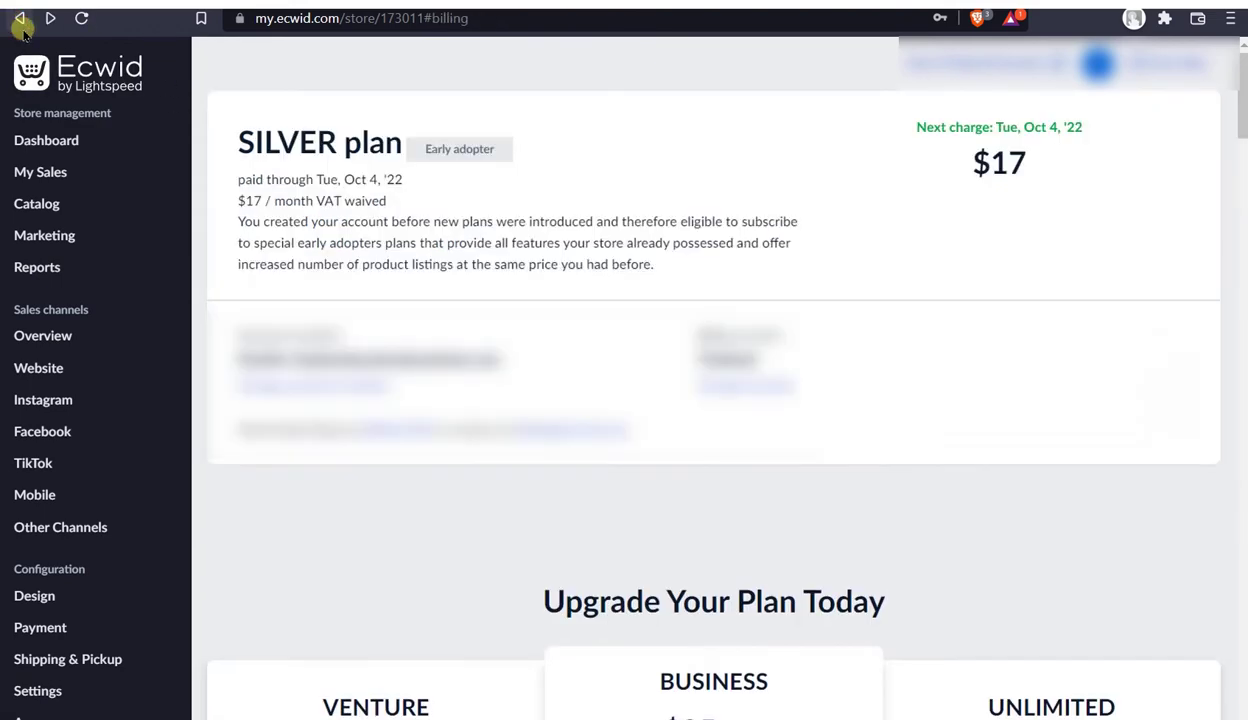
# - Look over the Venture, Business and Unlimited plans and the feature comparison table
pyautogui.scroll(-5, 620, 333)
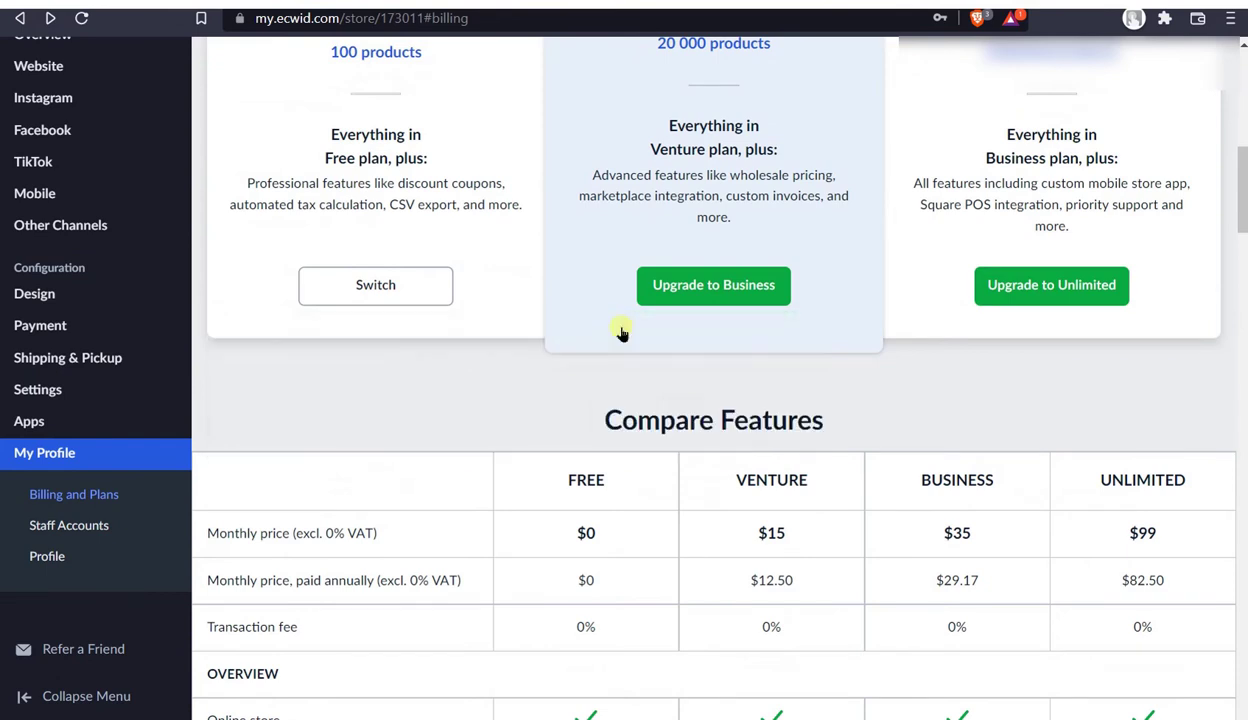
pyautogui.scroll(2, 678, 218)
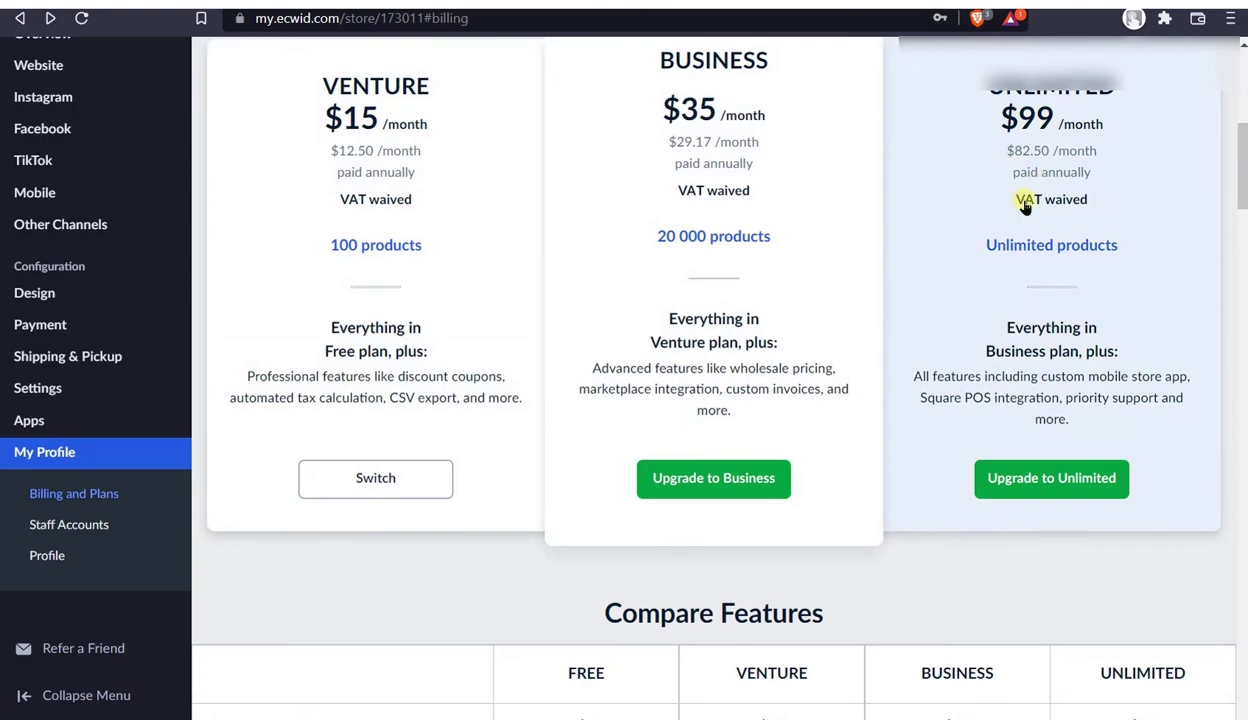
pyautogui.scroll(-7, 961, 198)
pyautogui.scroll(12, 981, 295)
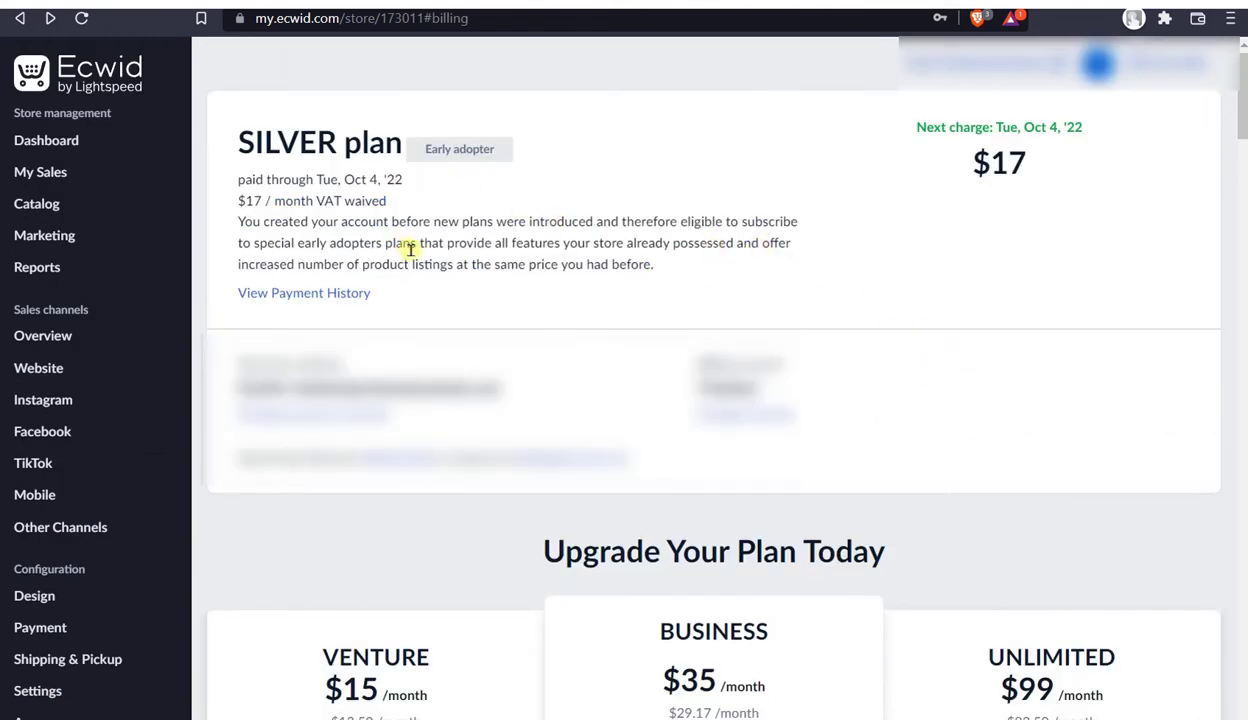
# - Compare the Silver plan's early adopter description and monthly price with the available upgrade plans
pyautogui.moveTo(397, 292); pyautogui.dragTo(245, 106)
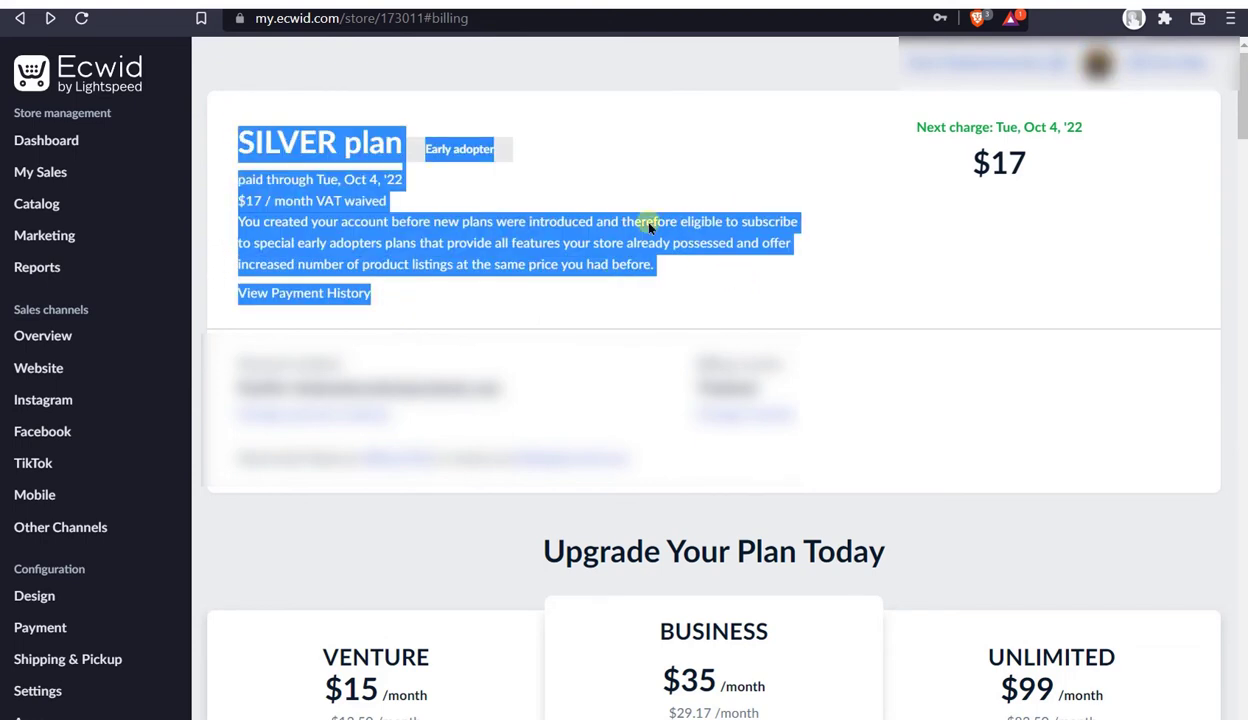
pyautogui.click(733, 243)
pyautogui.moveTo(733, 243); pyautogui.dragTo(554, 244)
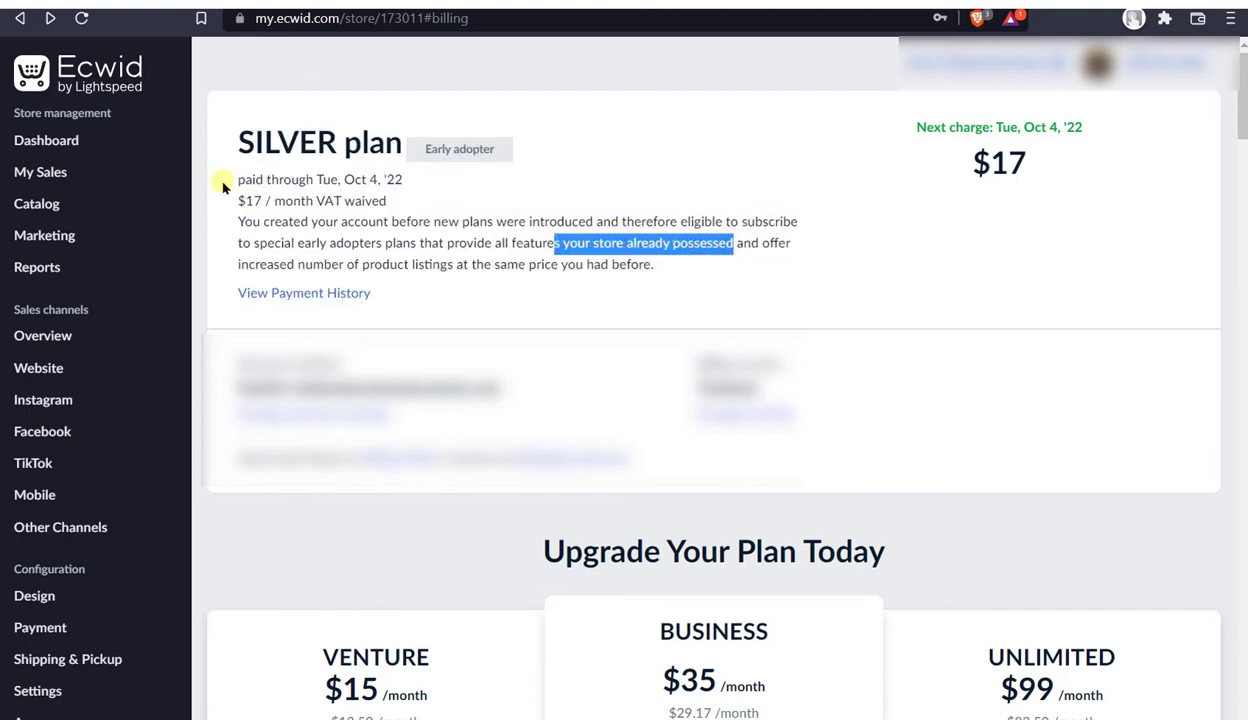
pyautogui.moveTo(240, 222); pyautogui.dragTo(808, 223)
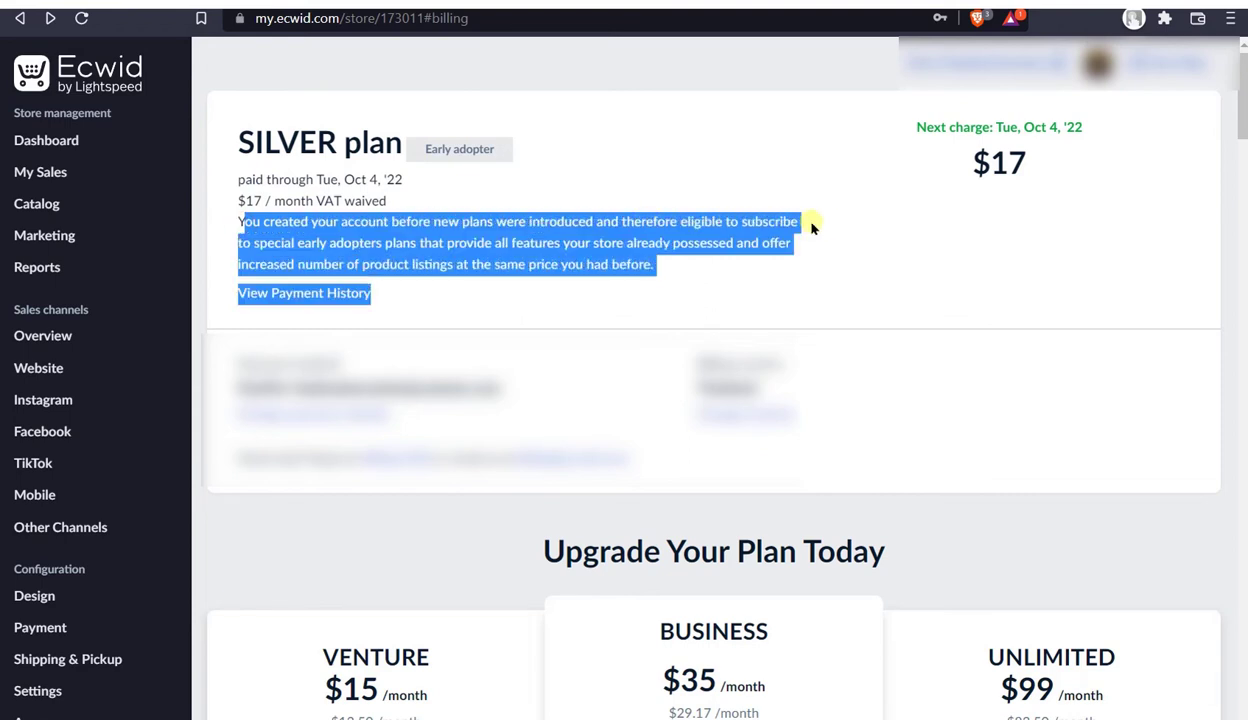
pyautogui.click(876, 288)
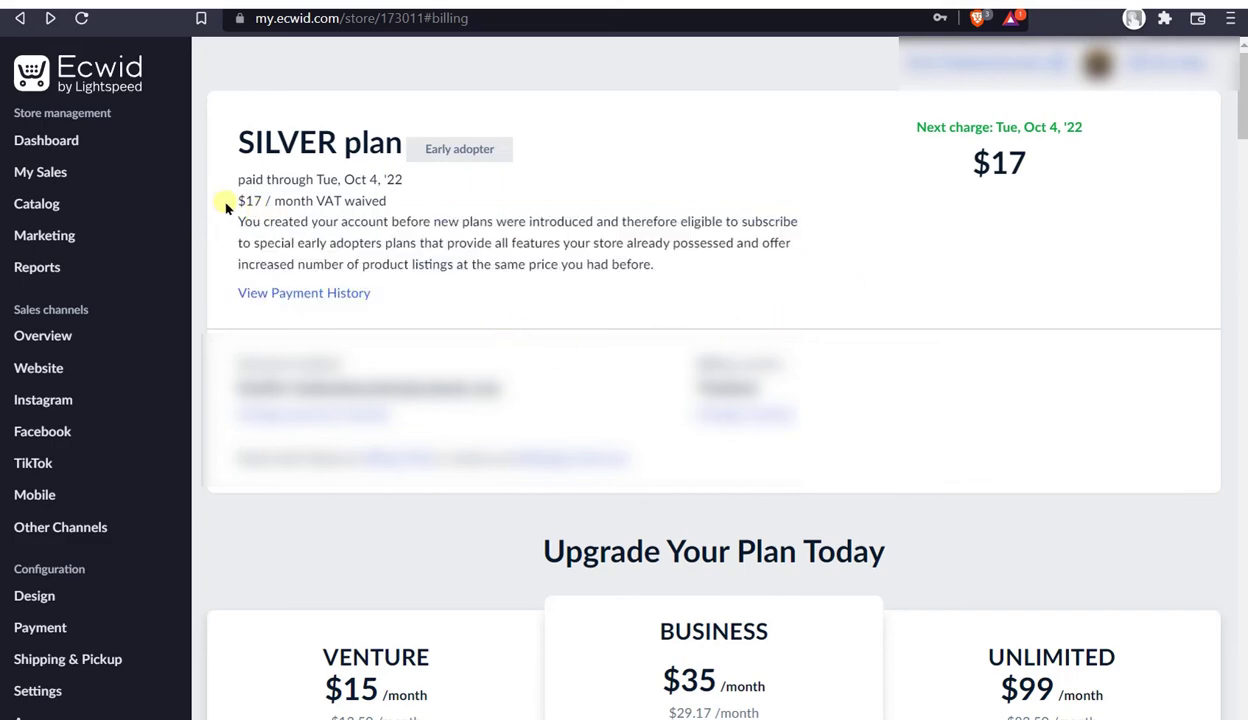
pyautogui.moveTo(247, 206); pyautogui.dragTo(292, 206)
pyautogui.scroll(-8, 690, 390)
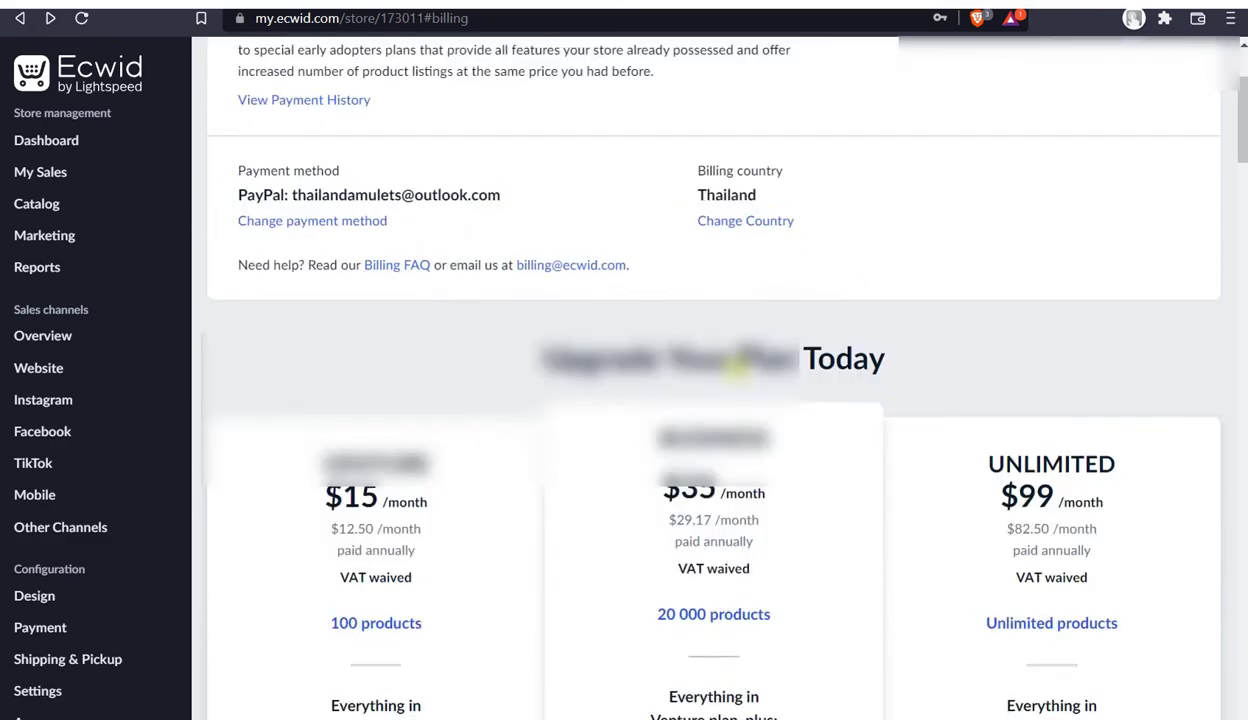
pyautogui.scroll(4, 700, 285)
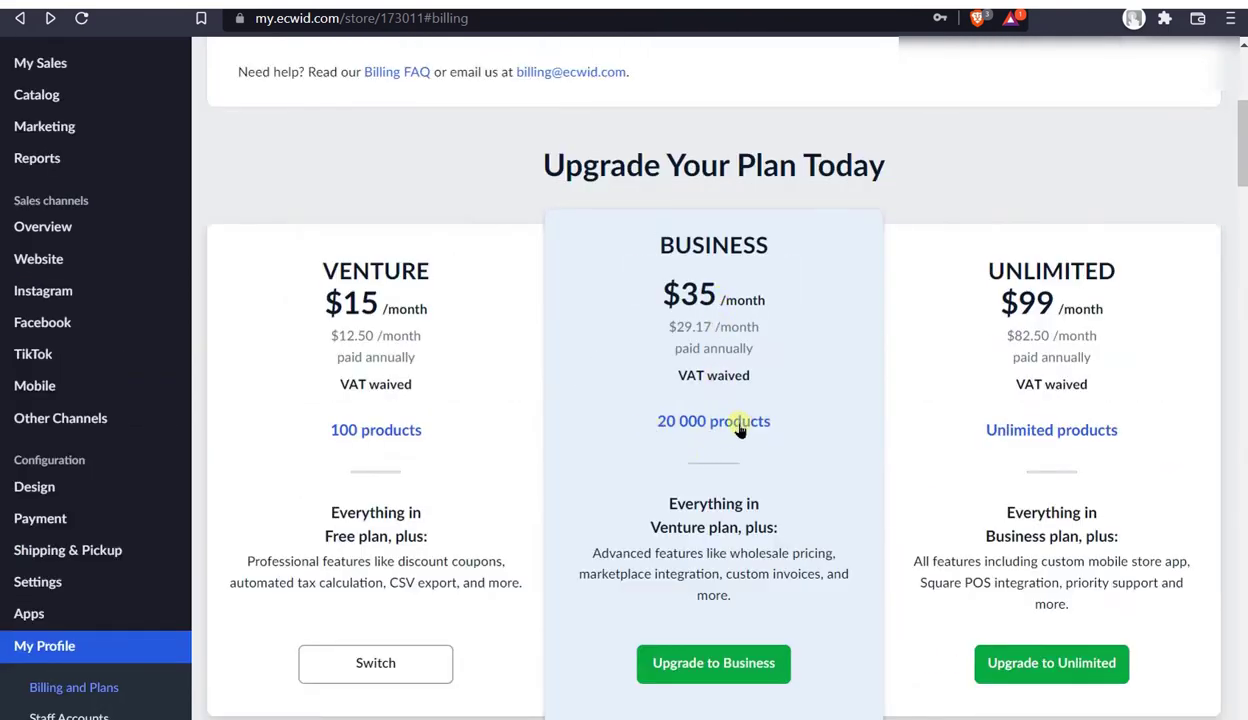
pyautogui.scroll(4, 489, 346)
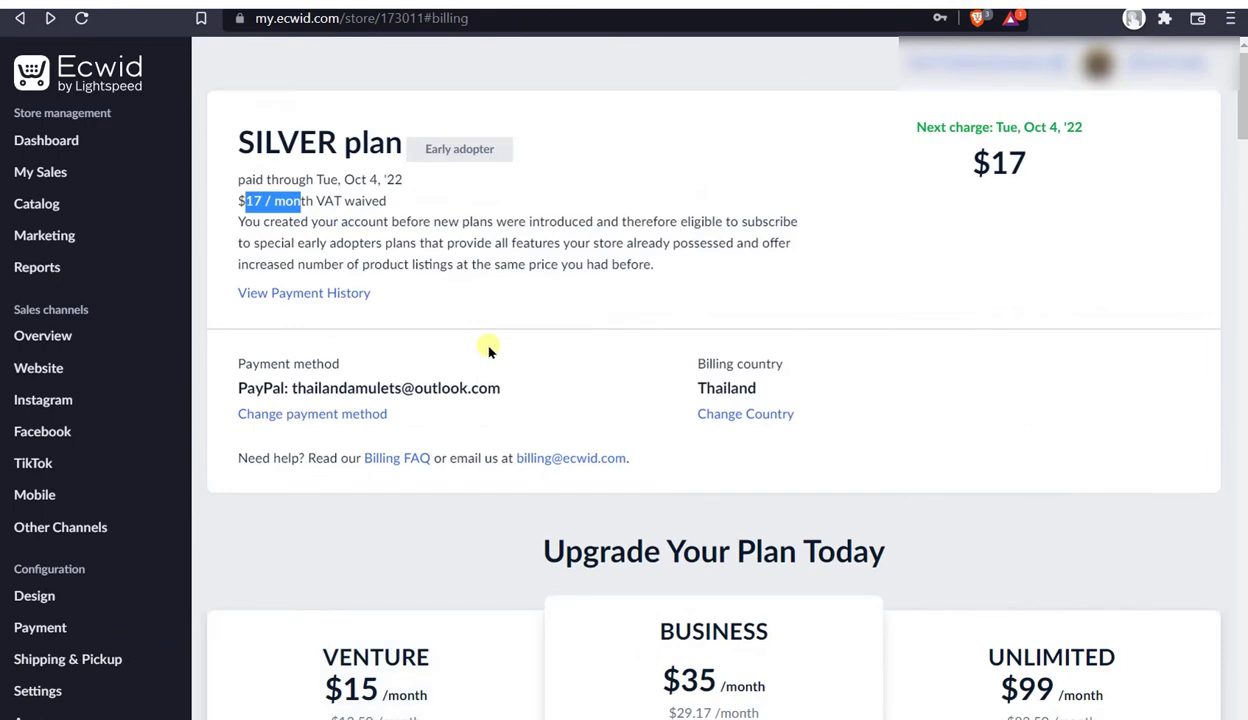
pyautogui.scroll(-6, 489, 346)
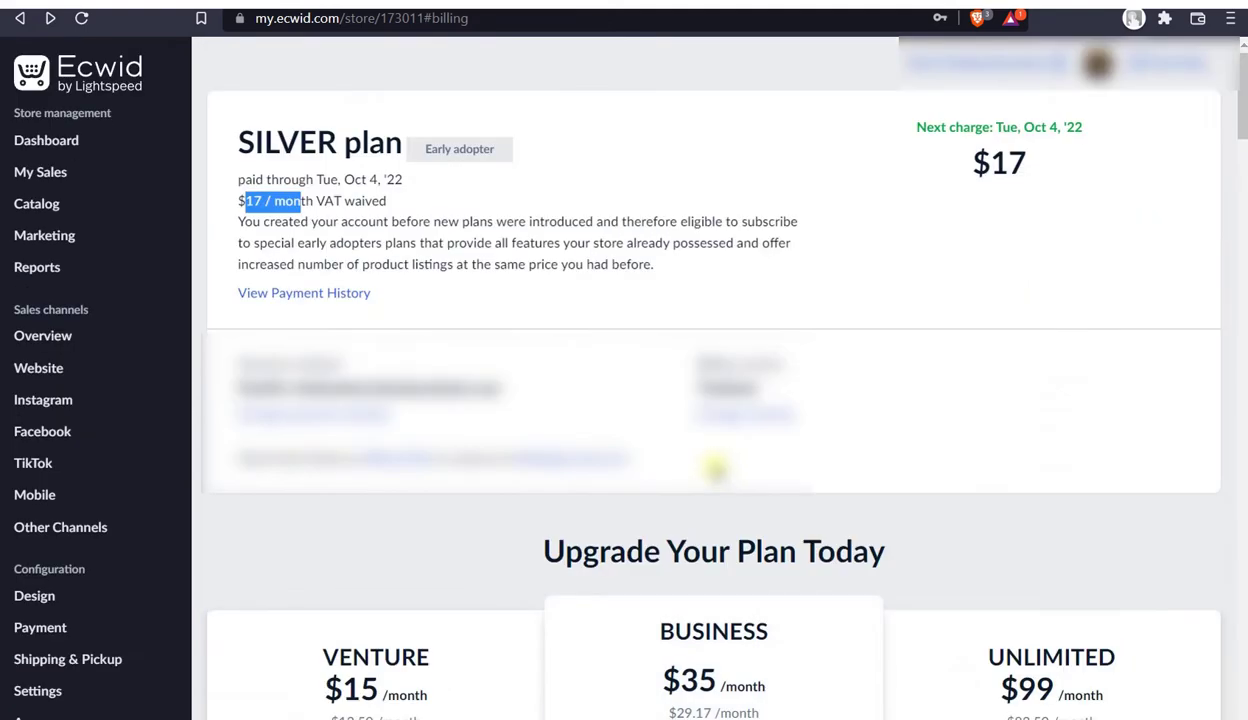
# - Reread the Silver plan's early adopter terms, focusing on the plan name and the features the store already possessed
pyautogui.click(502, 210)
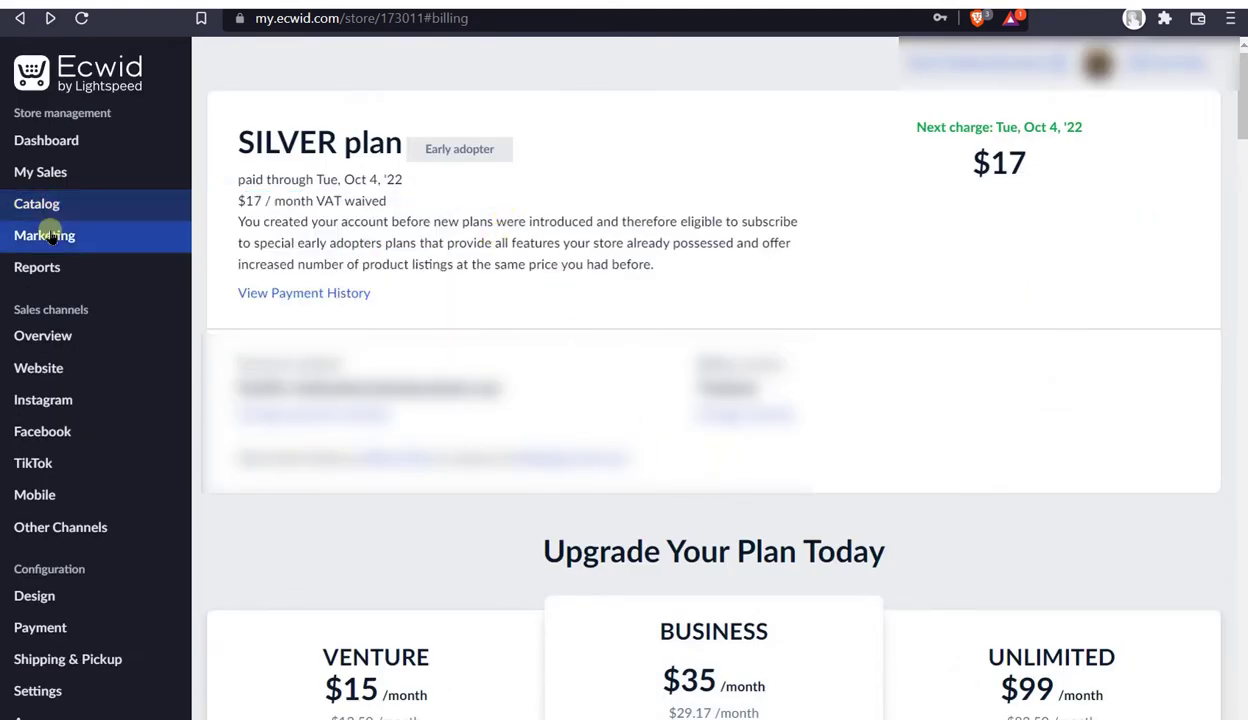
pyautogui.moveTo(62, 212)
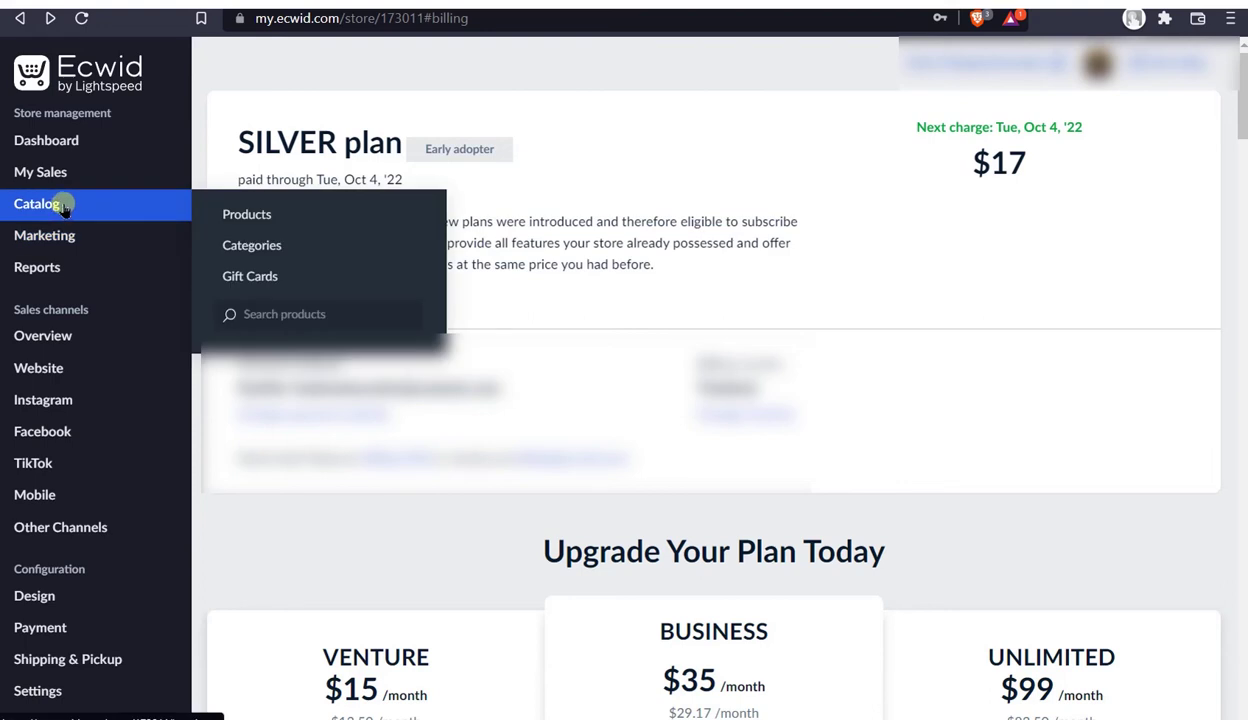
pyautogui.moveTo(84, 174)
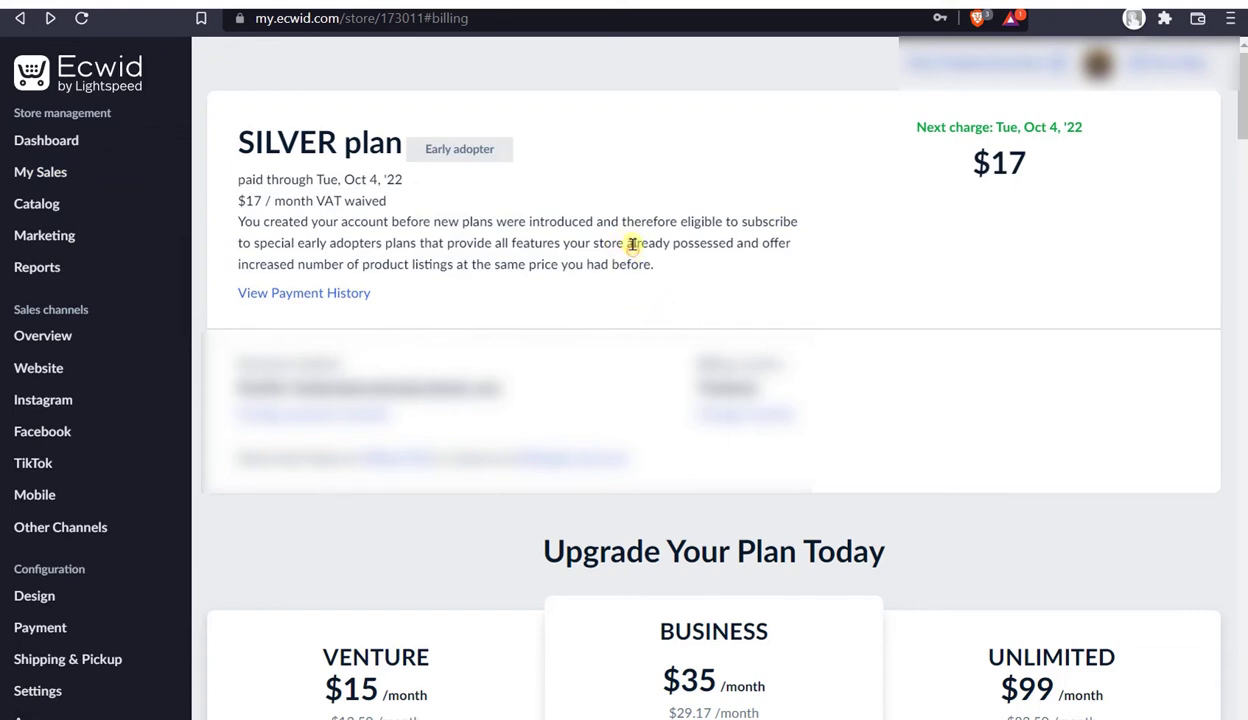
pyautogui.moveTo(734, 243); pyautogui.dragTo(561, 258)
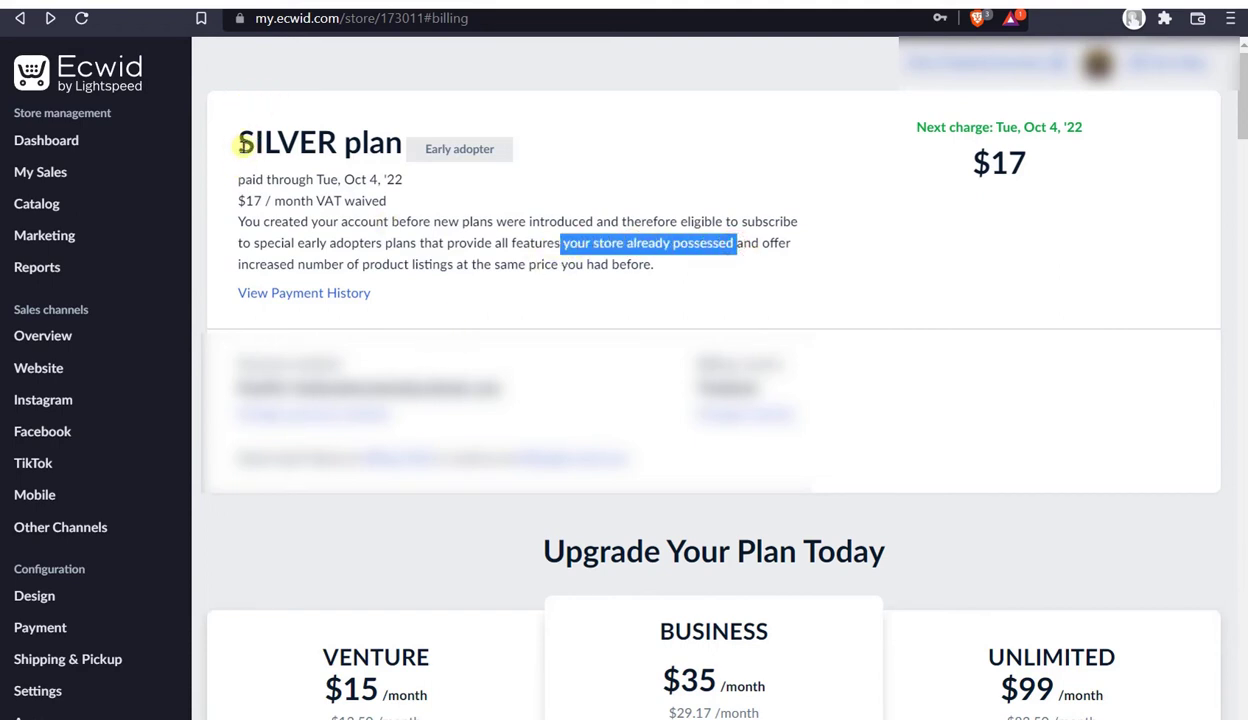
pyautogui.moveTo(244, 145); pyautogui.dragTo(338, 146)
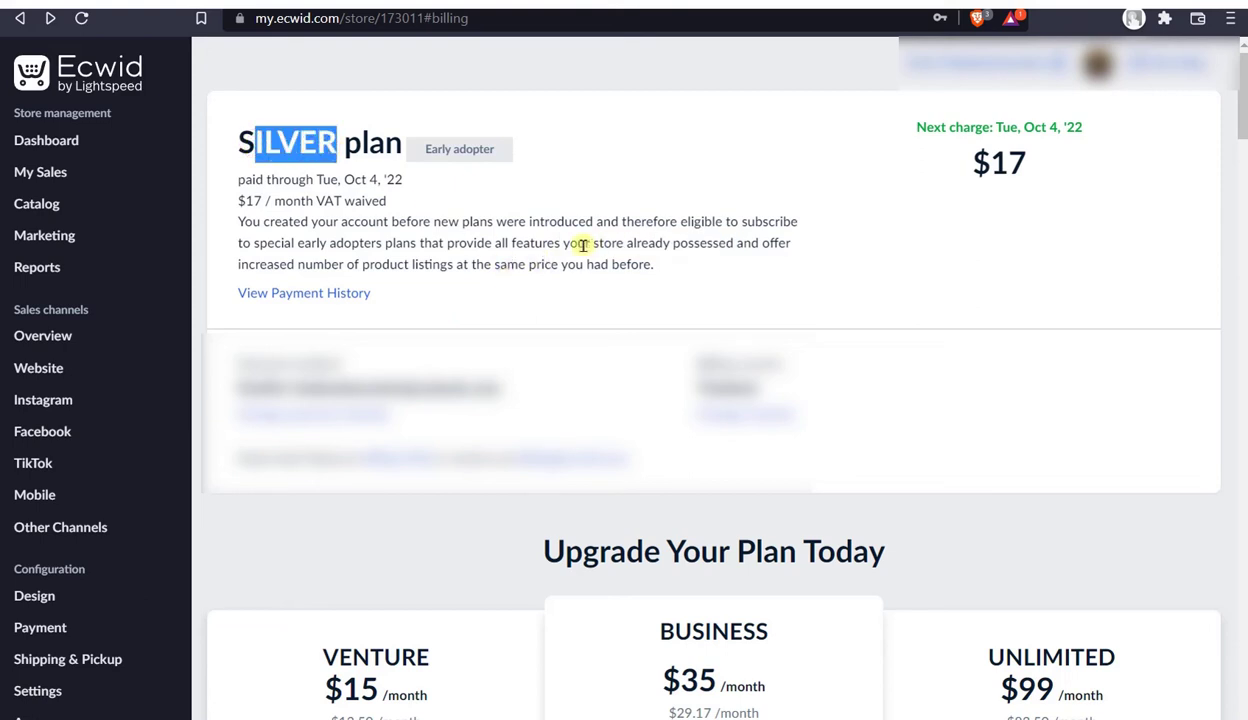
pyautogui.moveTo(583, 244); pyautogui.dragTo(672, 244)
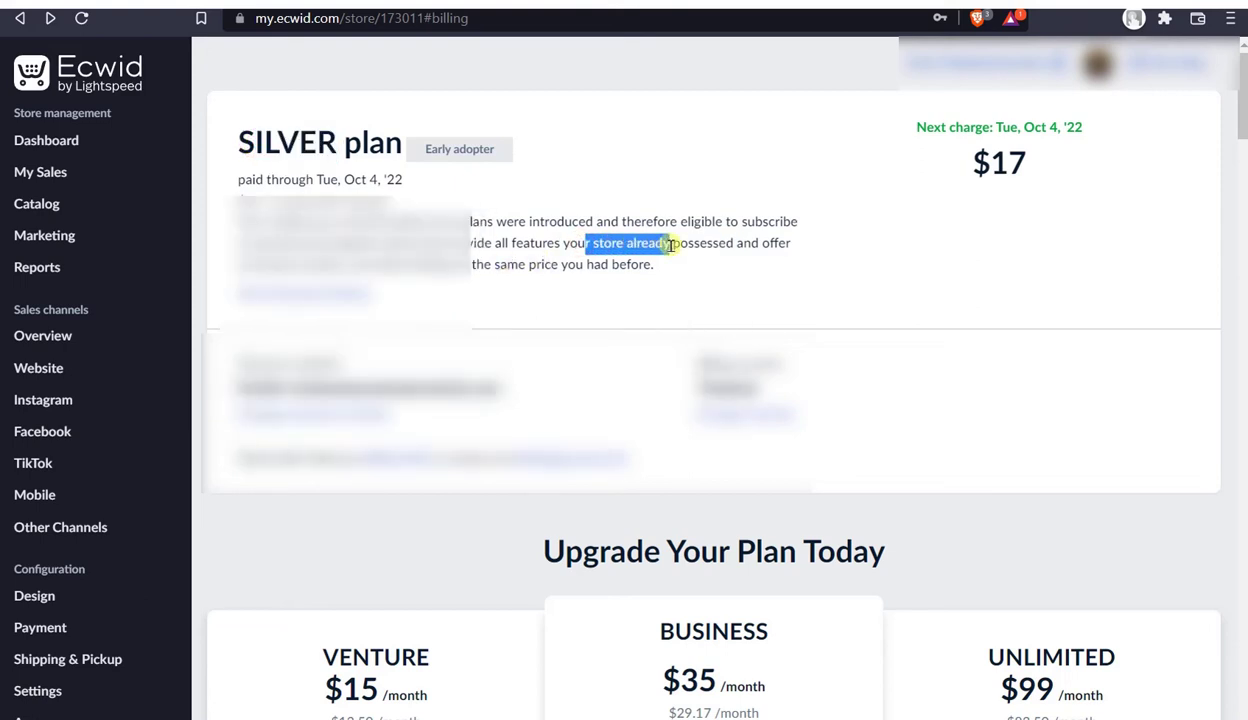
pyautogui.moveTo(255, 145); pyautogui.dragTo(399, 147)
pyautogui.moveTo(239, 220); pyautogui.dragTo(302, 244)
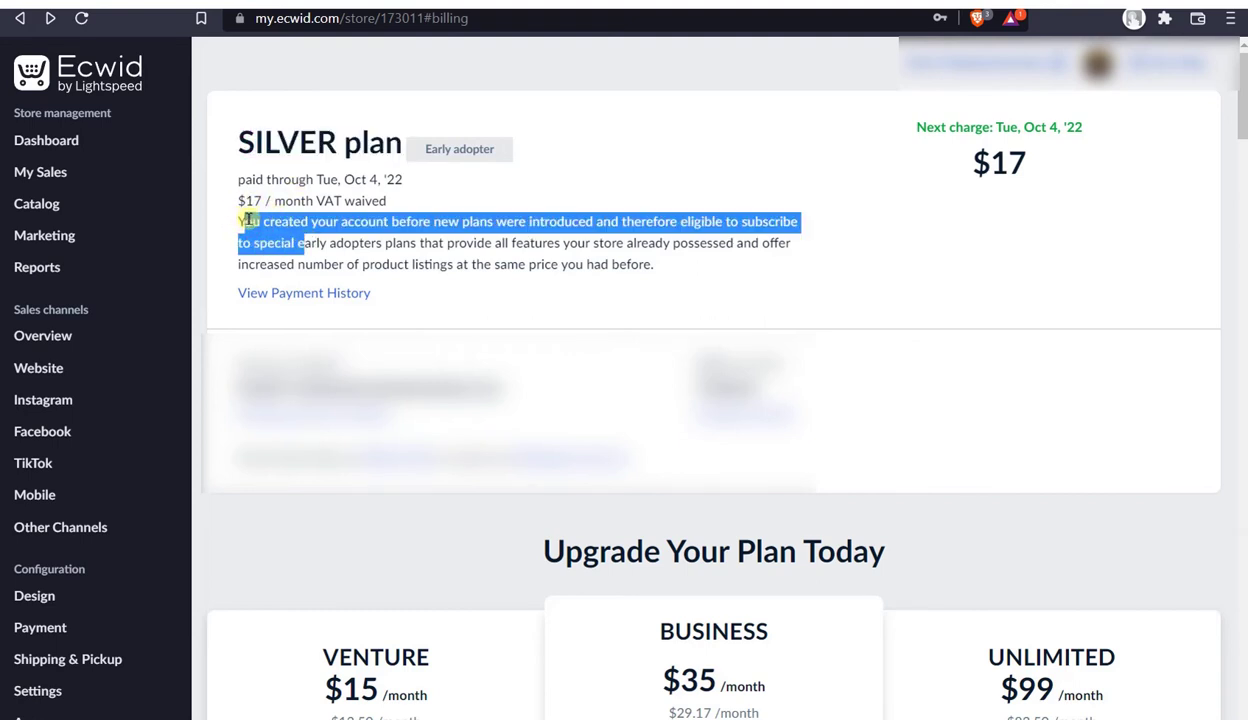
pyautogui.moveTo(240, 142); pyautogui.dragTo(343, 150)
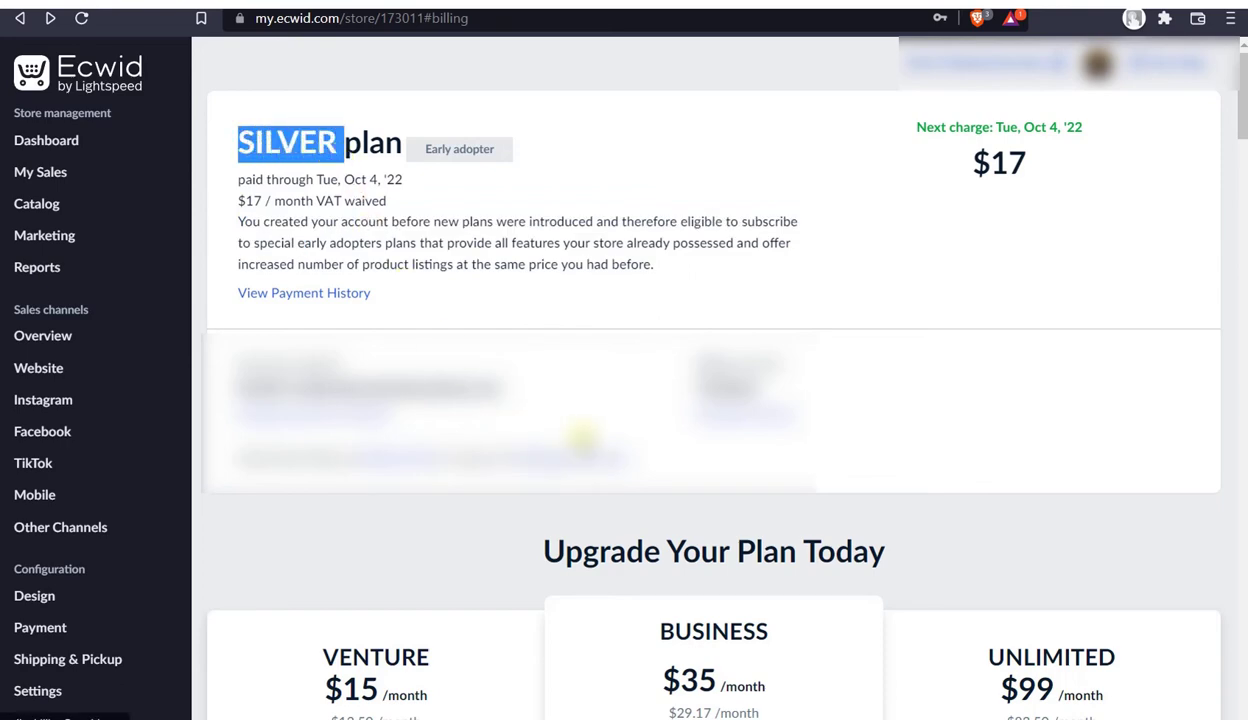
# - Glance over the upgrade plans and return to the Silver plan summary, highlighting its name and early adopter description
pyautogui.scroll(-4, 578, 457)
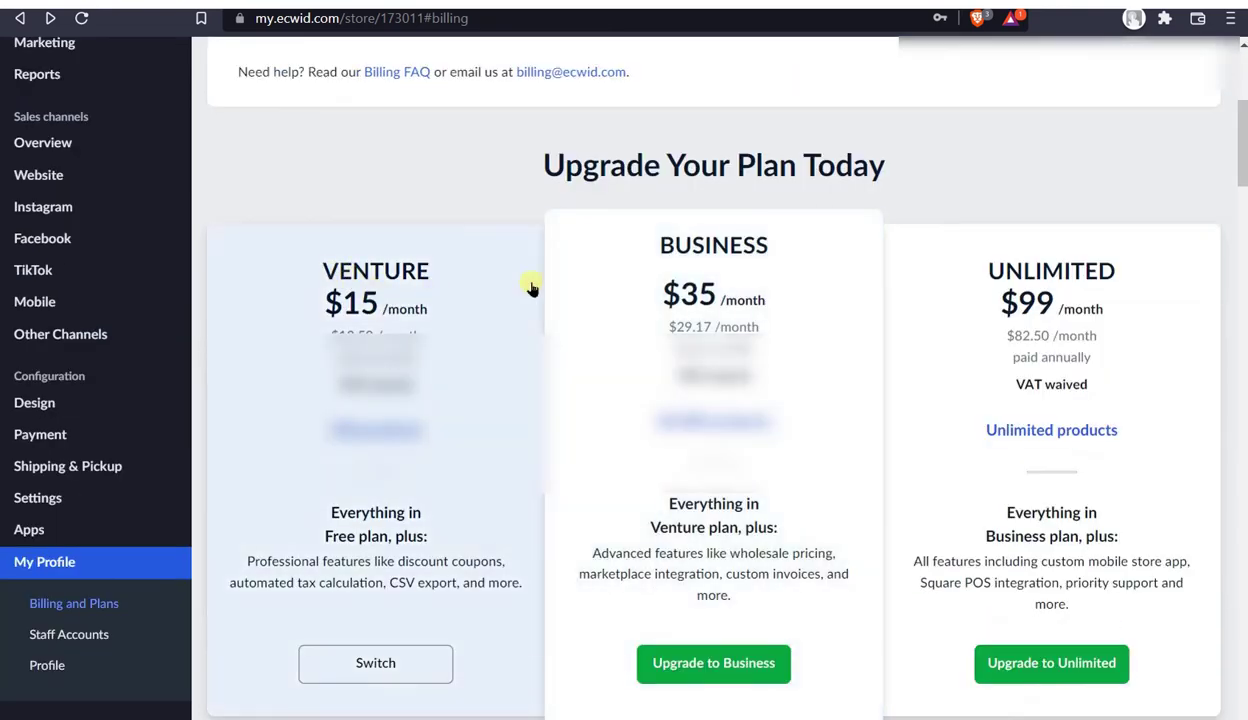
pyautogui.scroll(4, 668, 466)
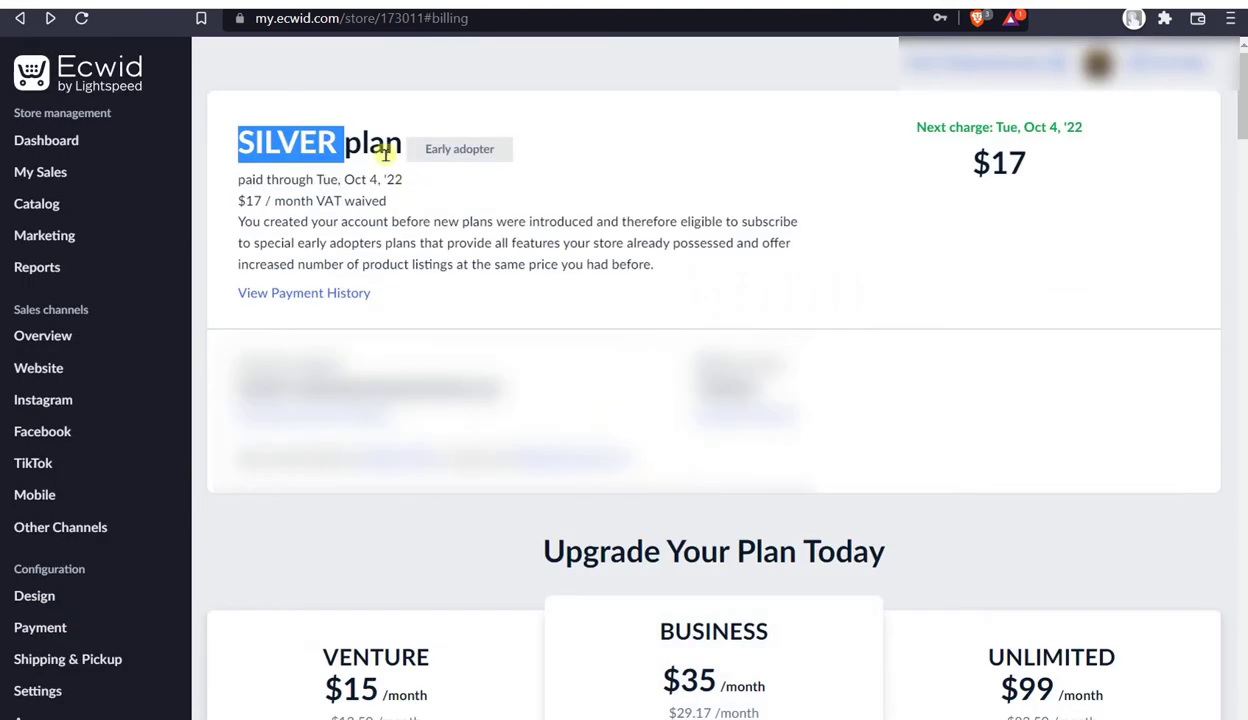
pyautogui.click(440, 262)
pyautogui.moveTo(676, 256); pyautogui.dragTo(235, 130)
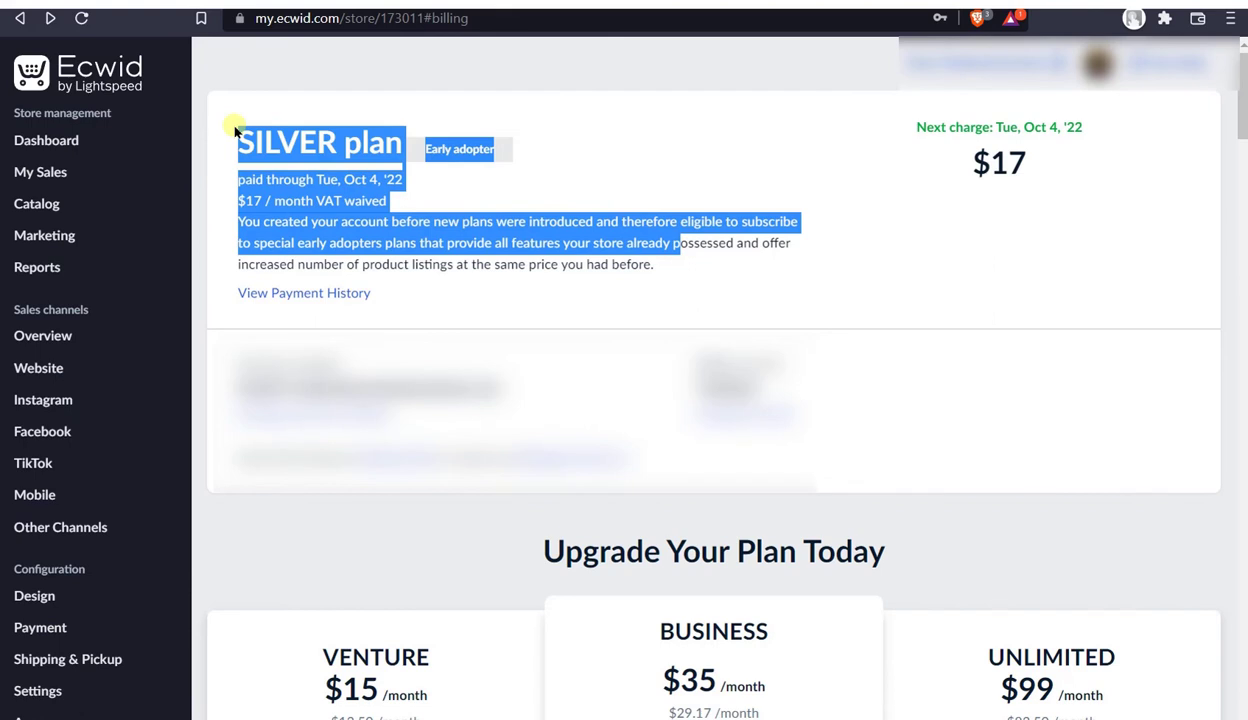
pyautogui.moveTo(112, 200)
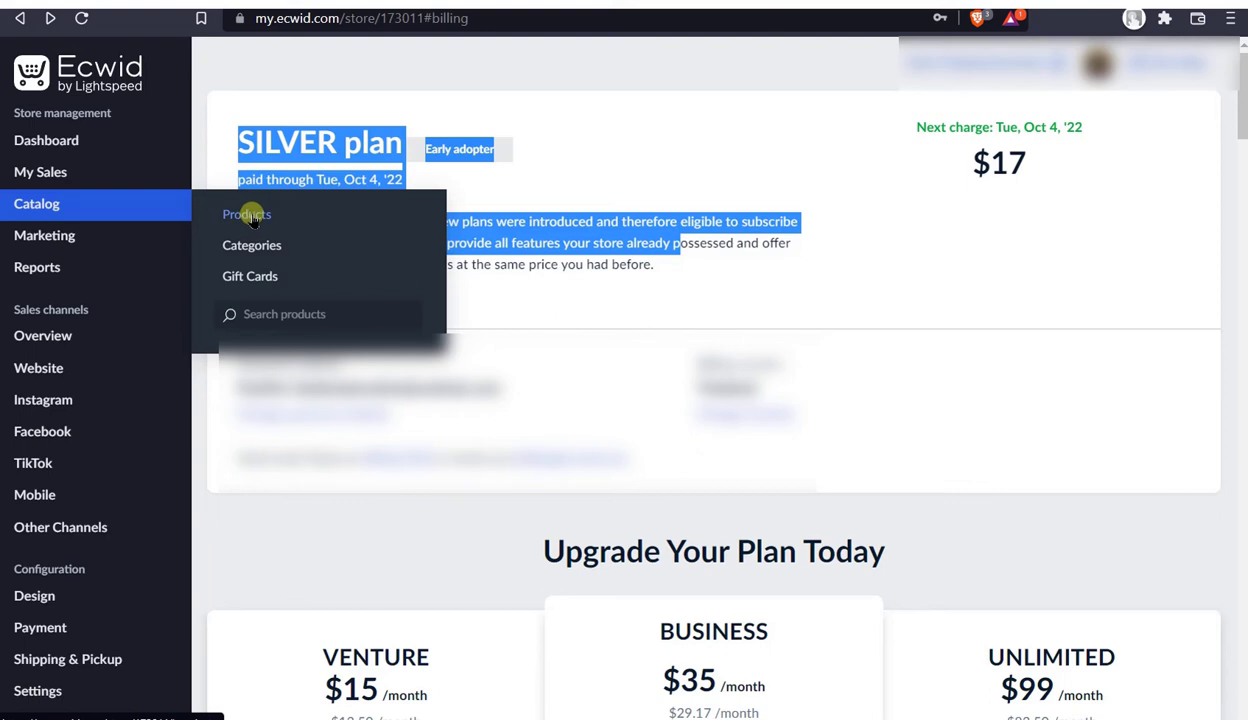
pyautogui.moveTo(88, 246)
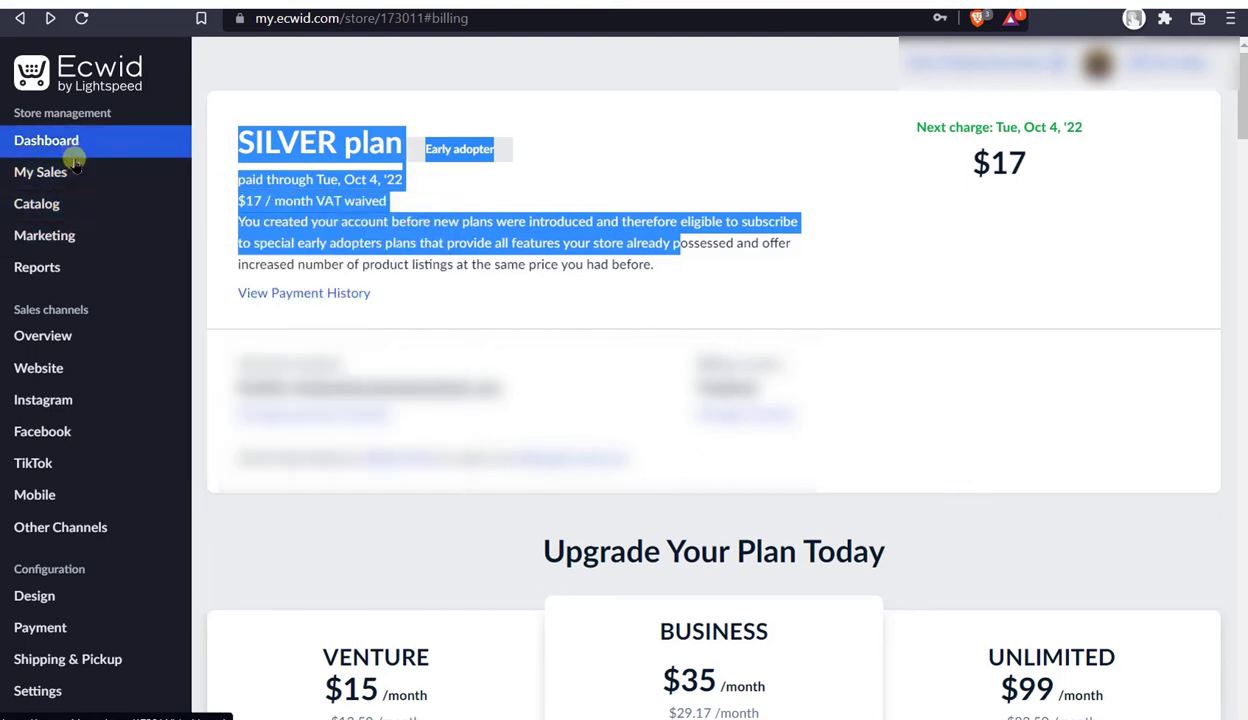
pyautogui.moveTo(160, 174)
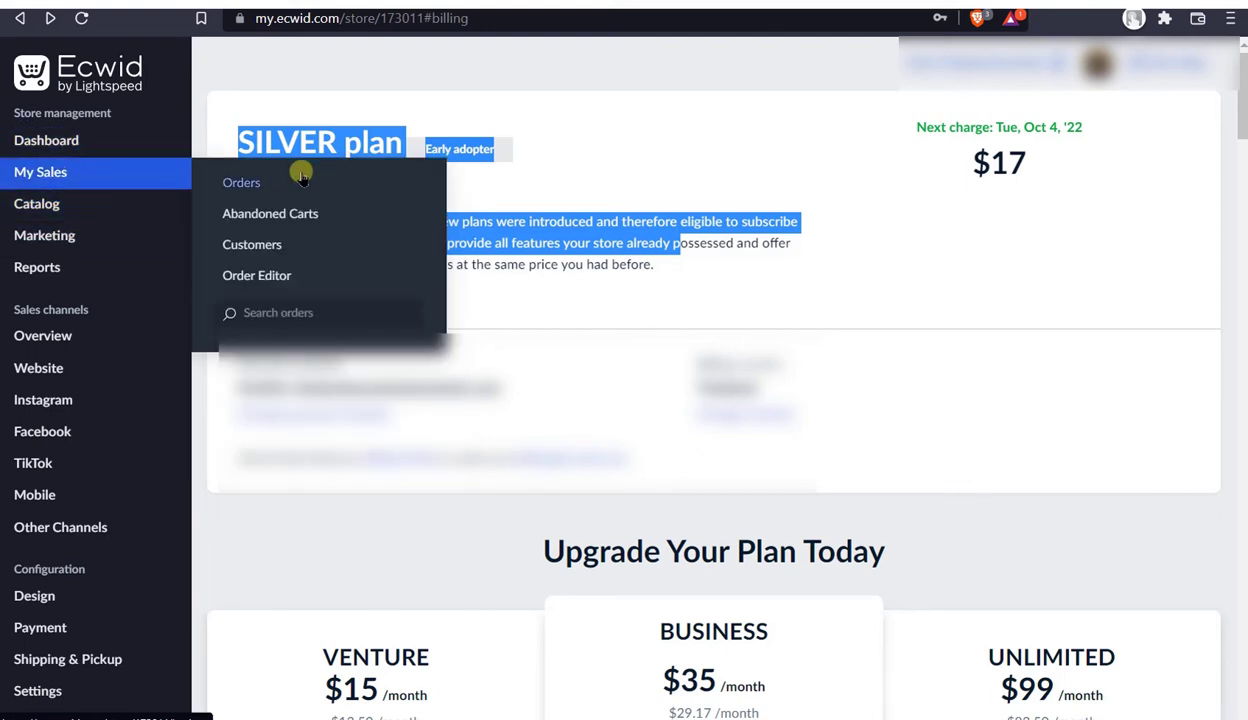
pyautogui.click(975, 409)
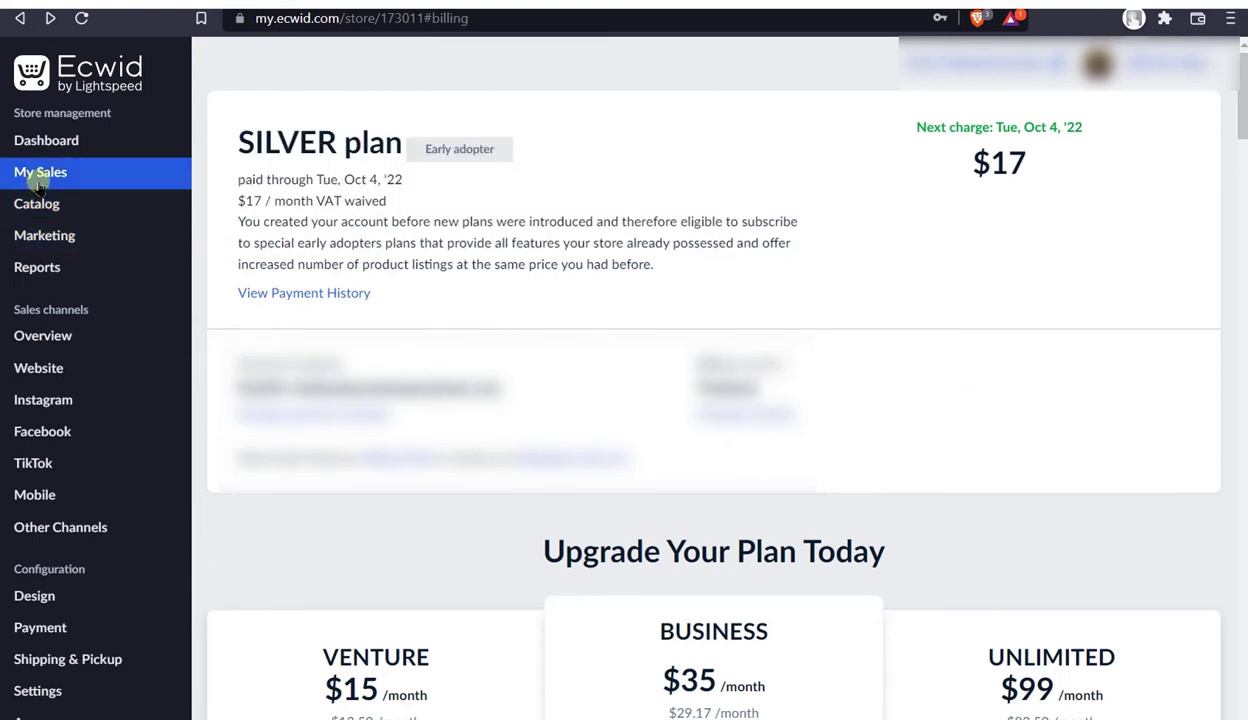
# - Open the catalog's product list and open the Hwaen Rahu Hnuea Duang 2560 BE Magic Ring product, SKU 04818
pyautogui.moveTo(45, 180)
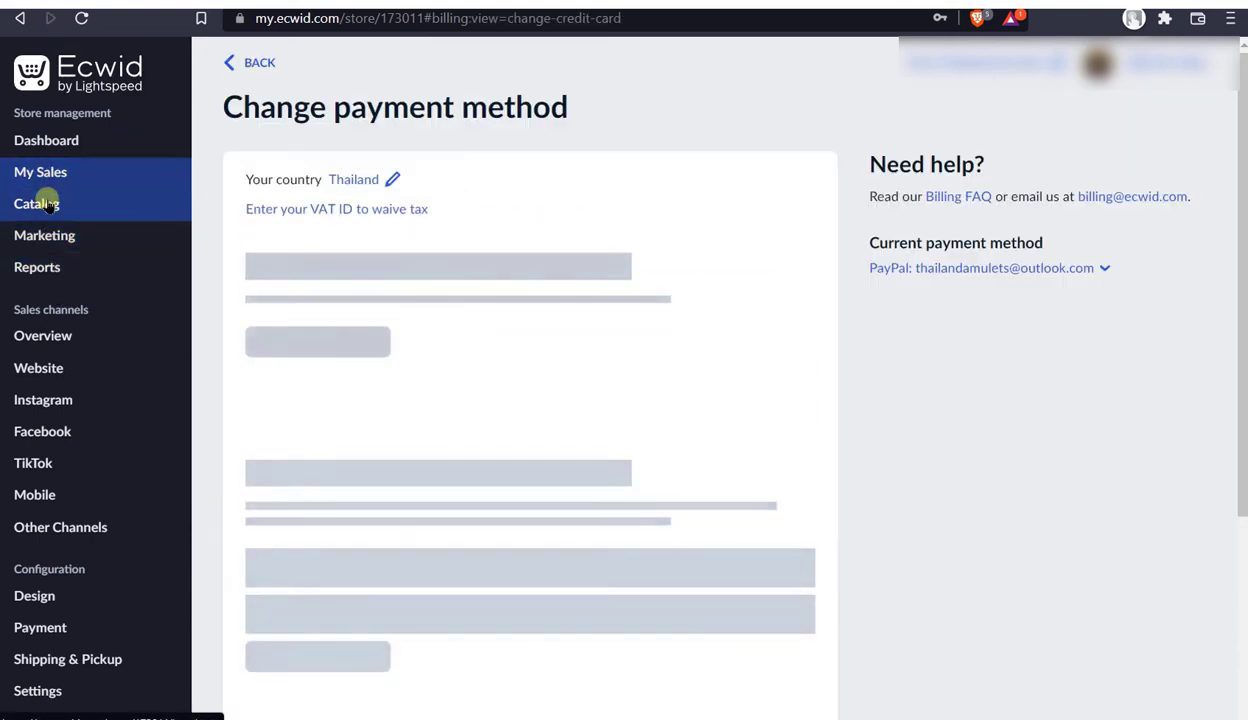
pyautogui.click(48, 205)
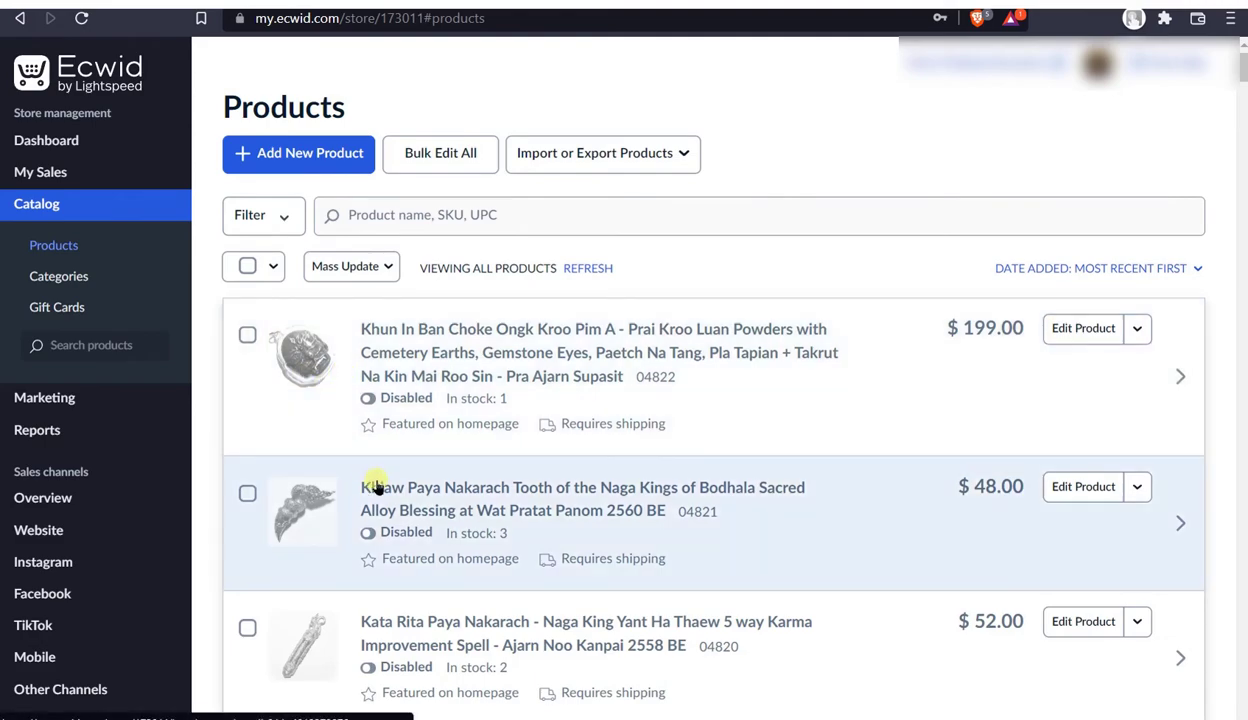
pyautogui.scroll(-6, 372, 485)
pyautogui.scroll(1, 372, 470)
pyautogui.scroll(2, 386, 479)
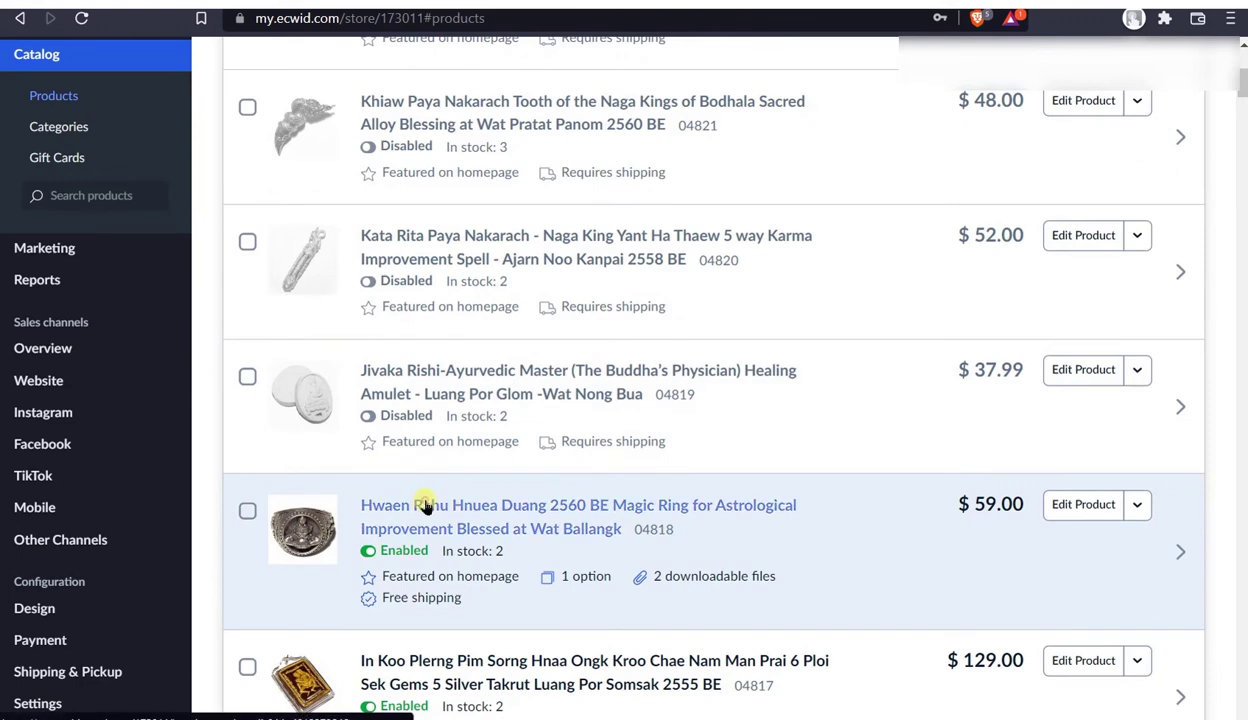
pyautogui.click(420, 505)
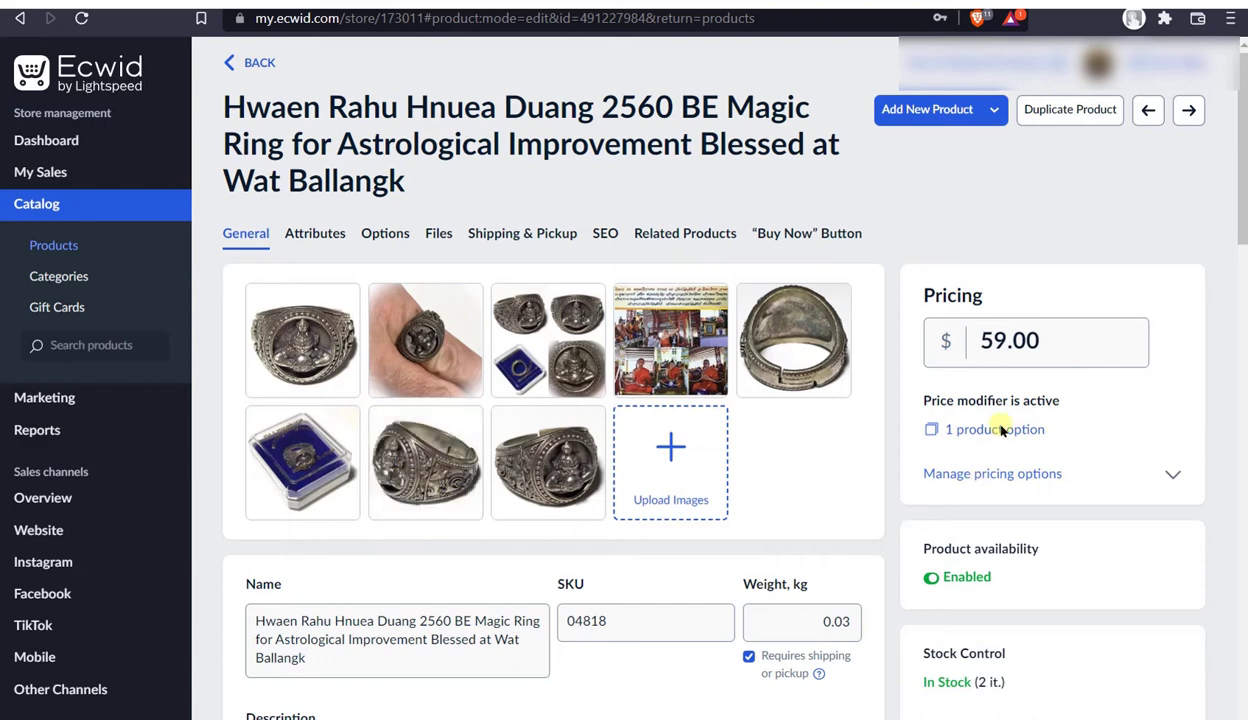
pyautogui.click(1036, 192)
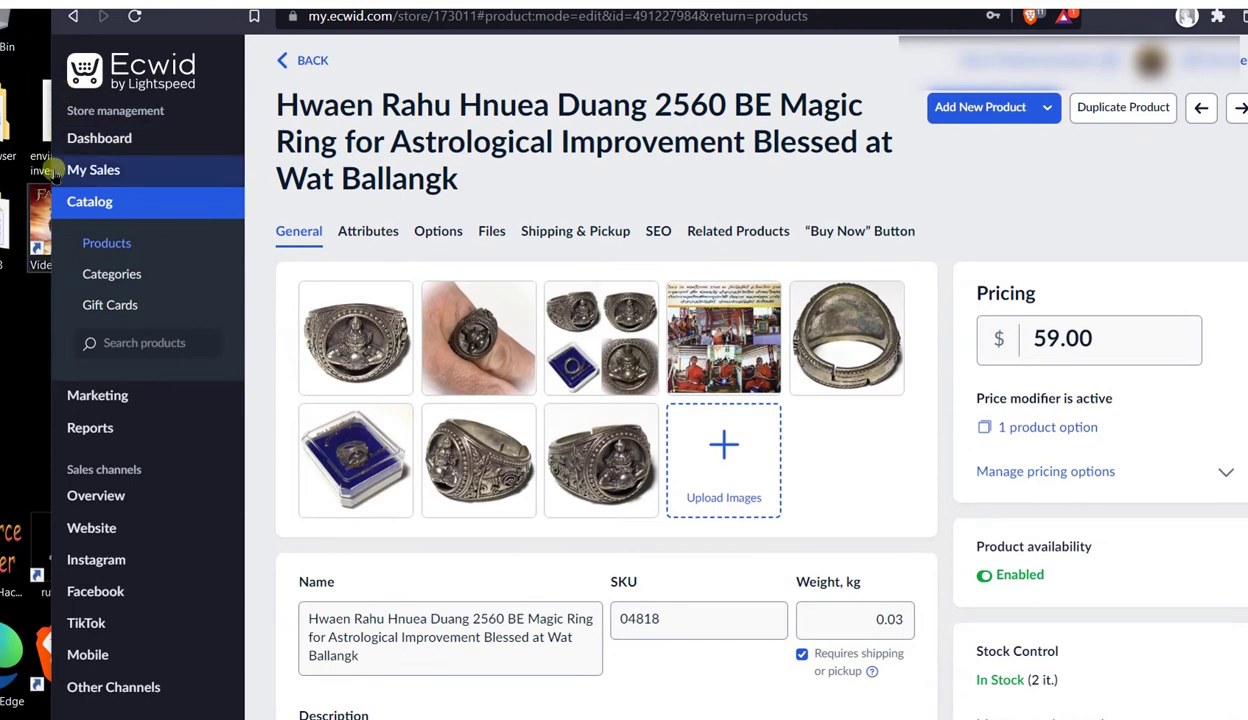
pyautogui.moveTo(60, 172)
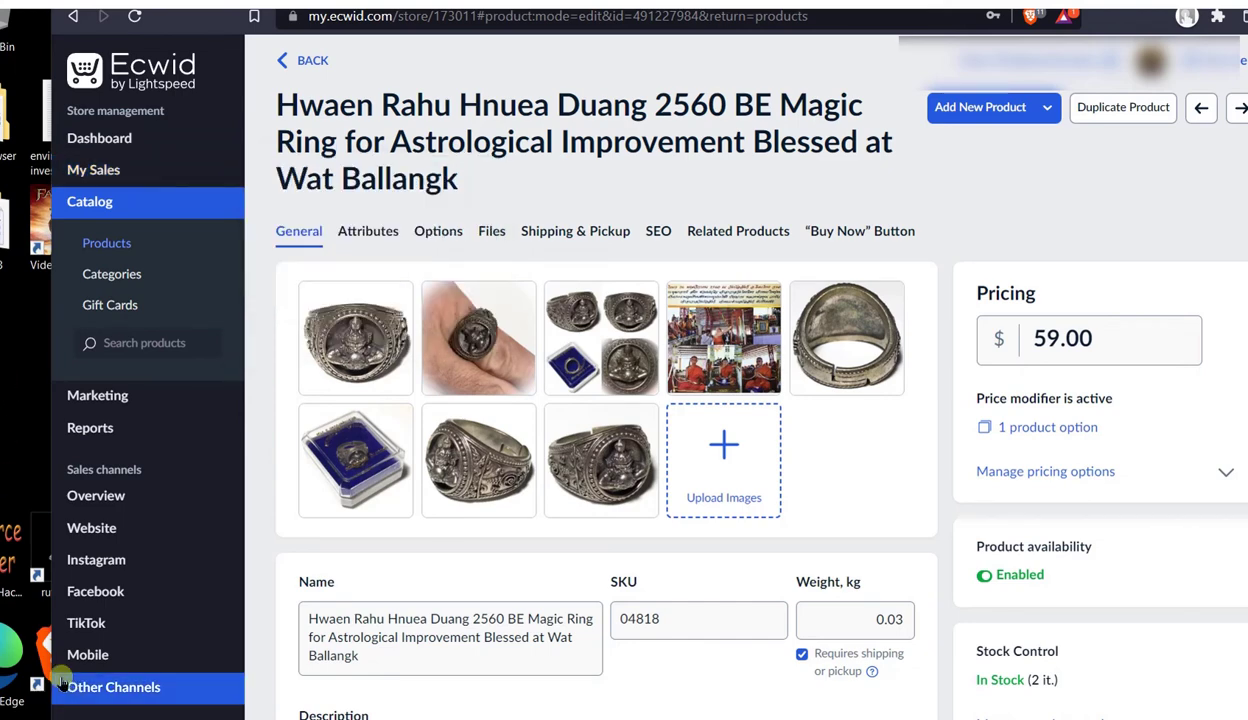
pyautogui.moveTo(60, 688)
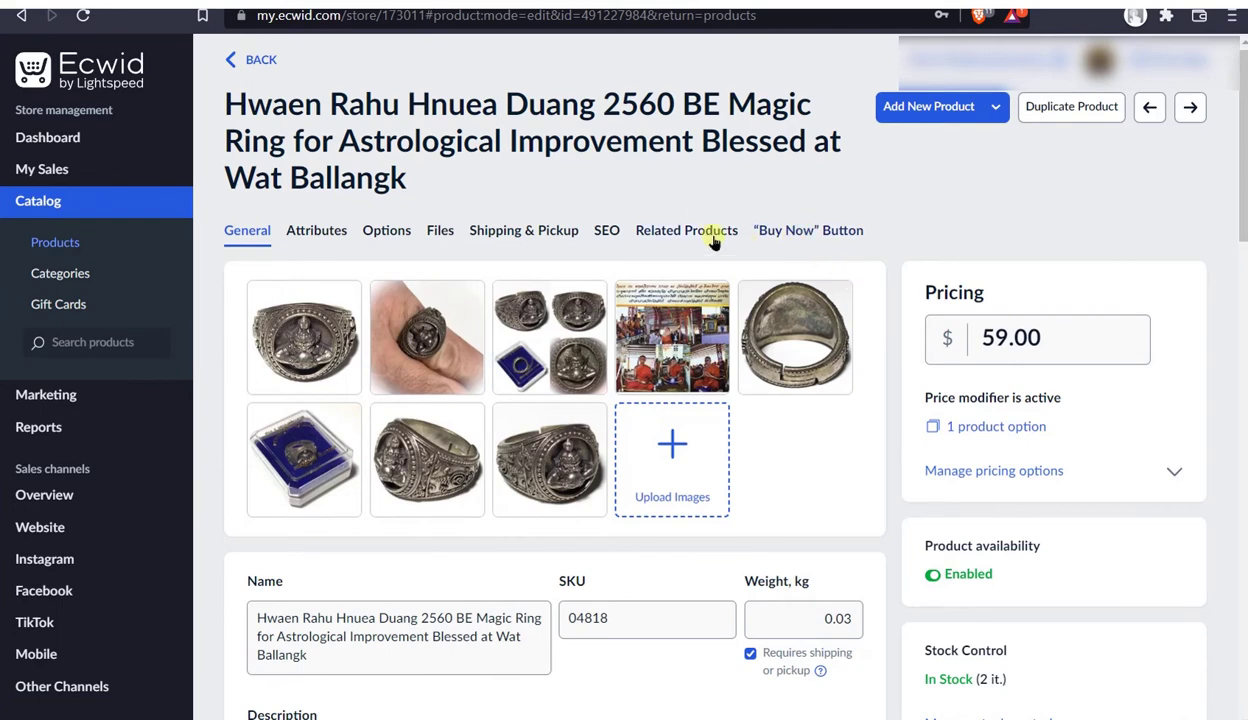
# - Open the magic ring's related products and look over the listed items and the tips on choosing recommendations
pyautogui.click(672, 228)
pyautogui.scroll(-6, 709, 445)
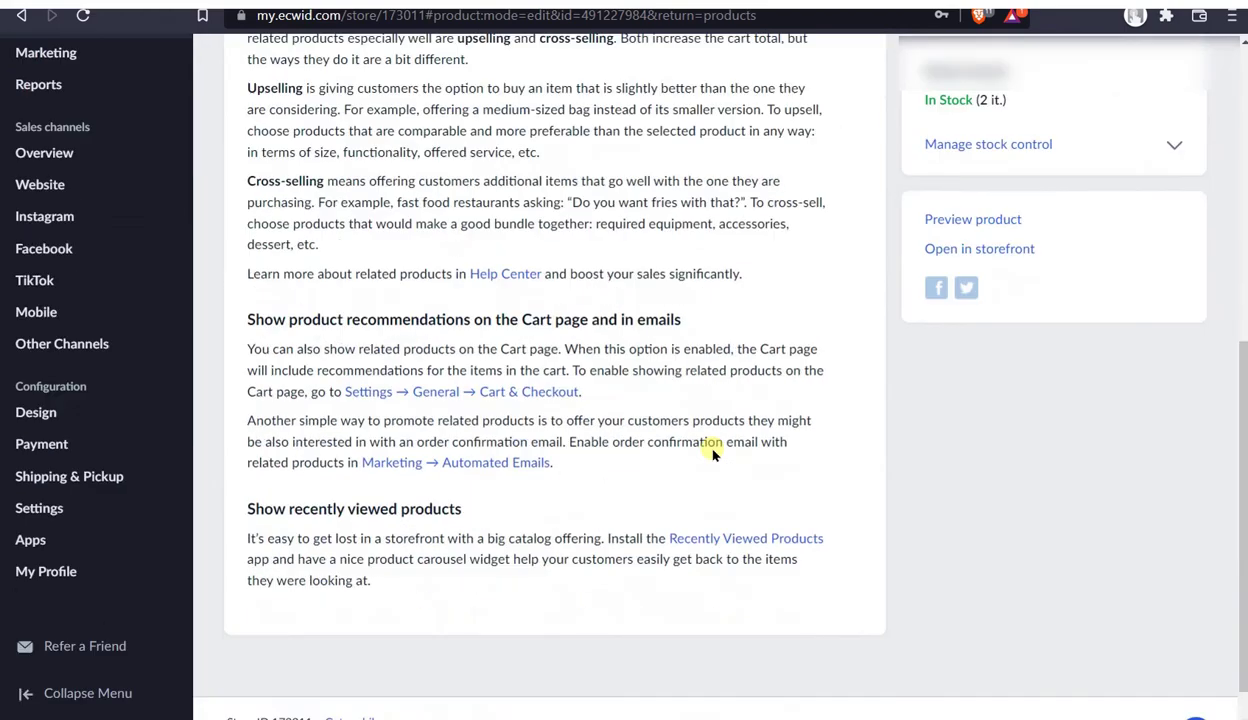
pyautogui.scroll(6, 680, 470)
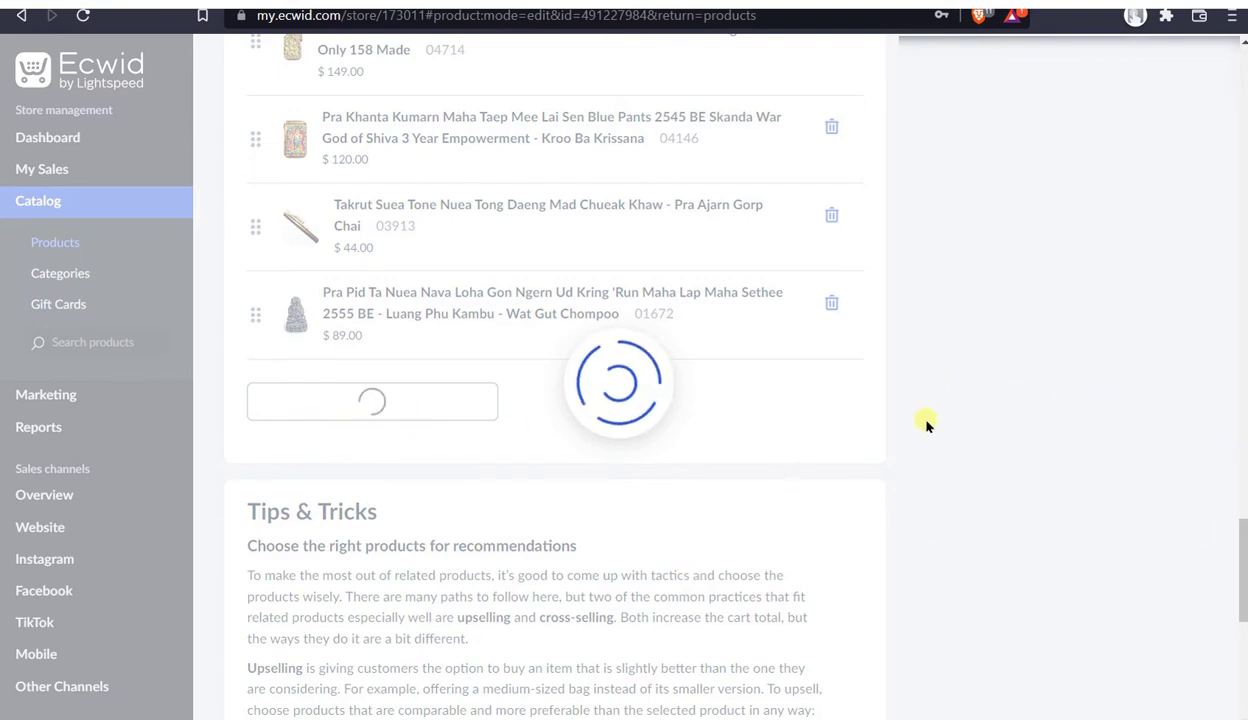
pyautogui.scroll(-2, 942, 605)
pyautogui.scroll(6, 885, 610)
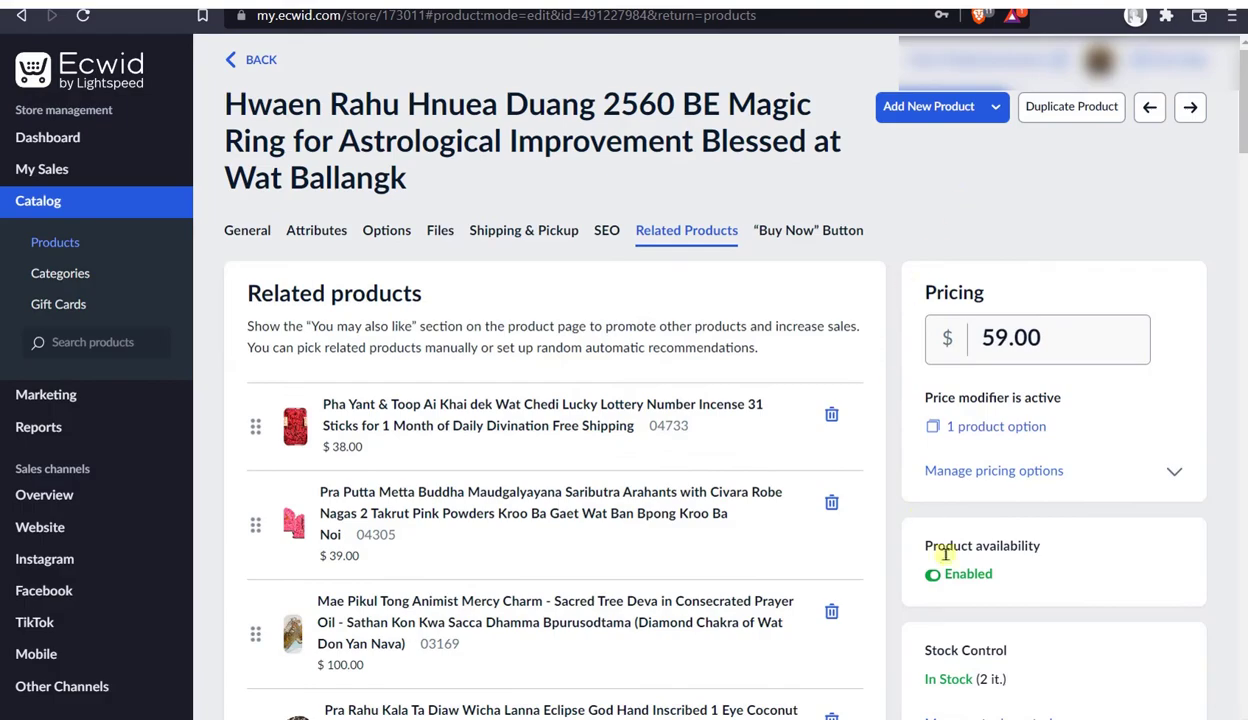
pyautogui.scroll(-15, 947, 563)
pyautogui.scroll(-10, 951, 563)
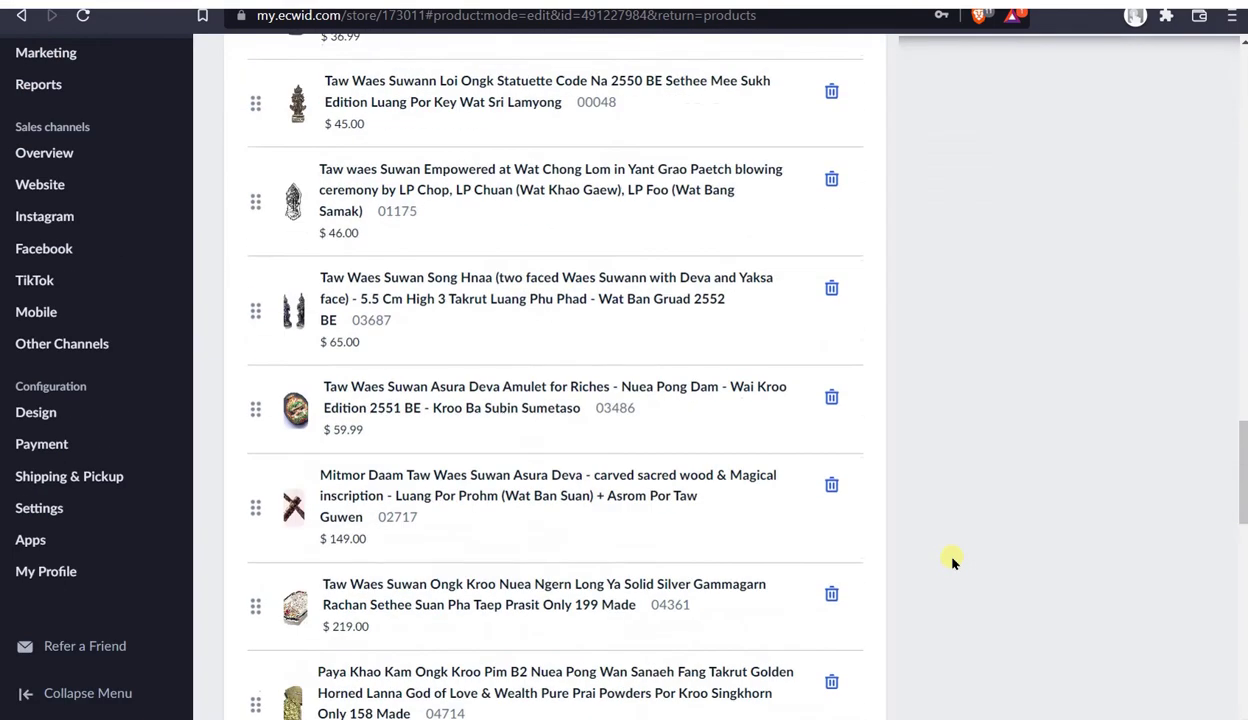
pyautogui.scroll(10, 940, 563)
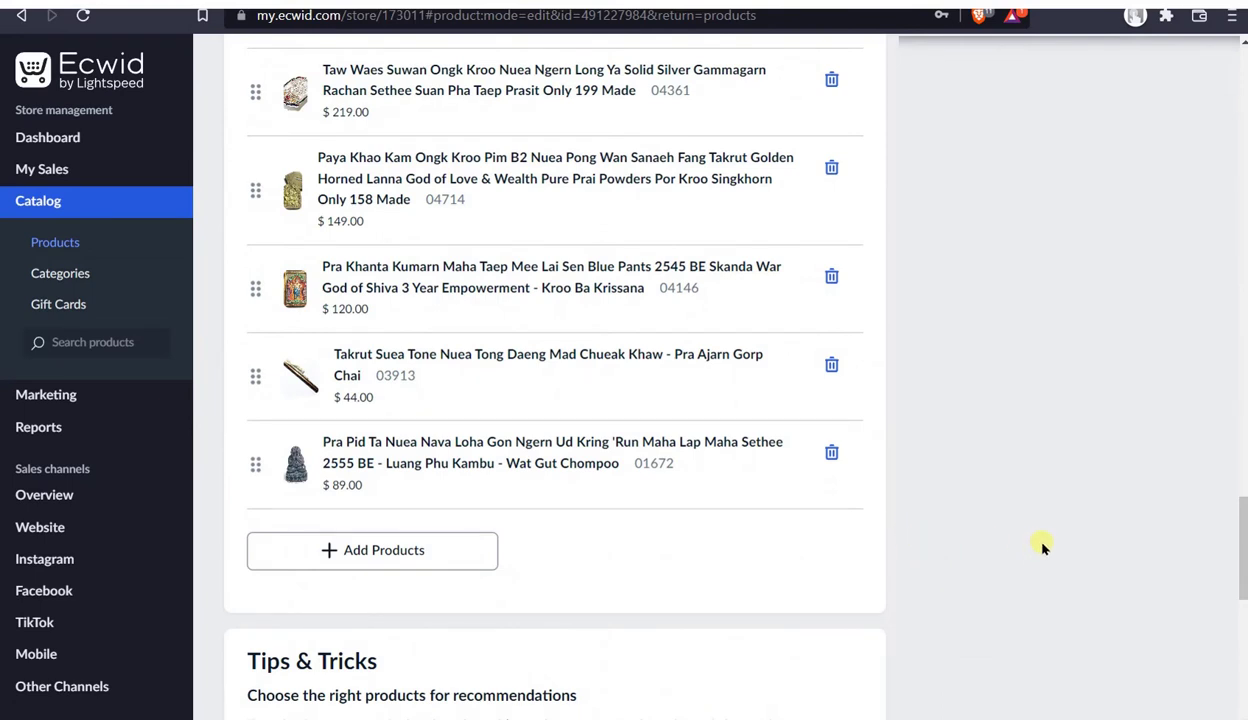
# - Open the picker for adding related products, look over its options and cancel without adding any
pyautogui.click(423, 553)
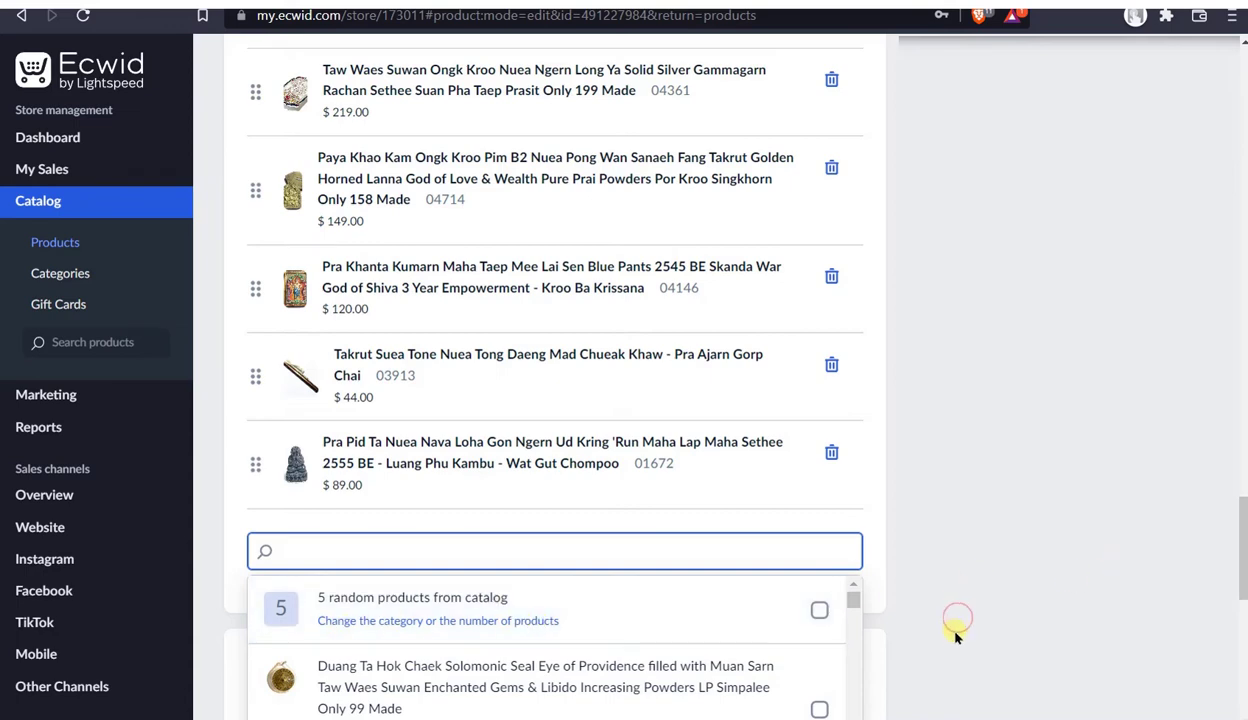
pyautogui.scroll(-5, 955, 620)
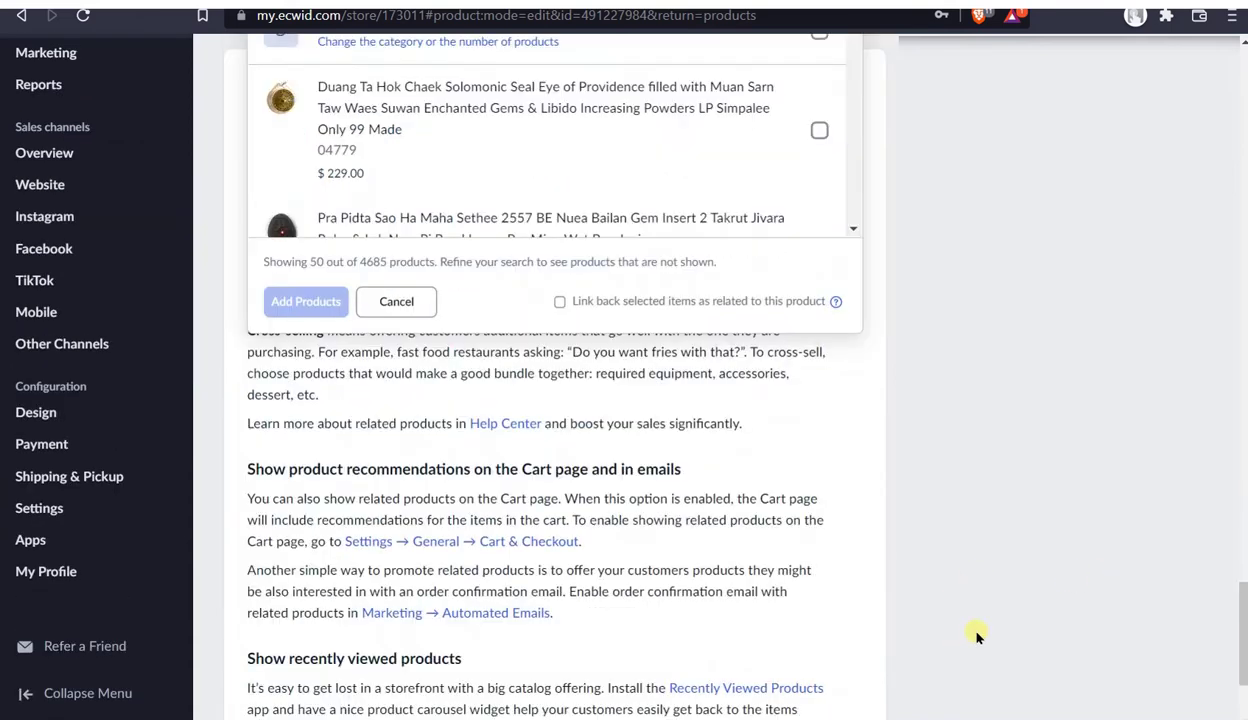
pyautogui.click(392, 300)
pyautogui.scroll(5, 1005, 613)
pyautogui.scroll(10, 1010, 575)
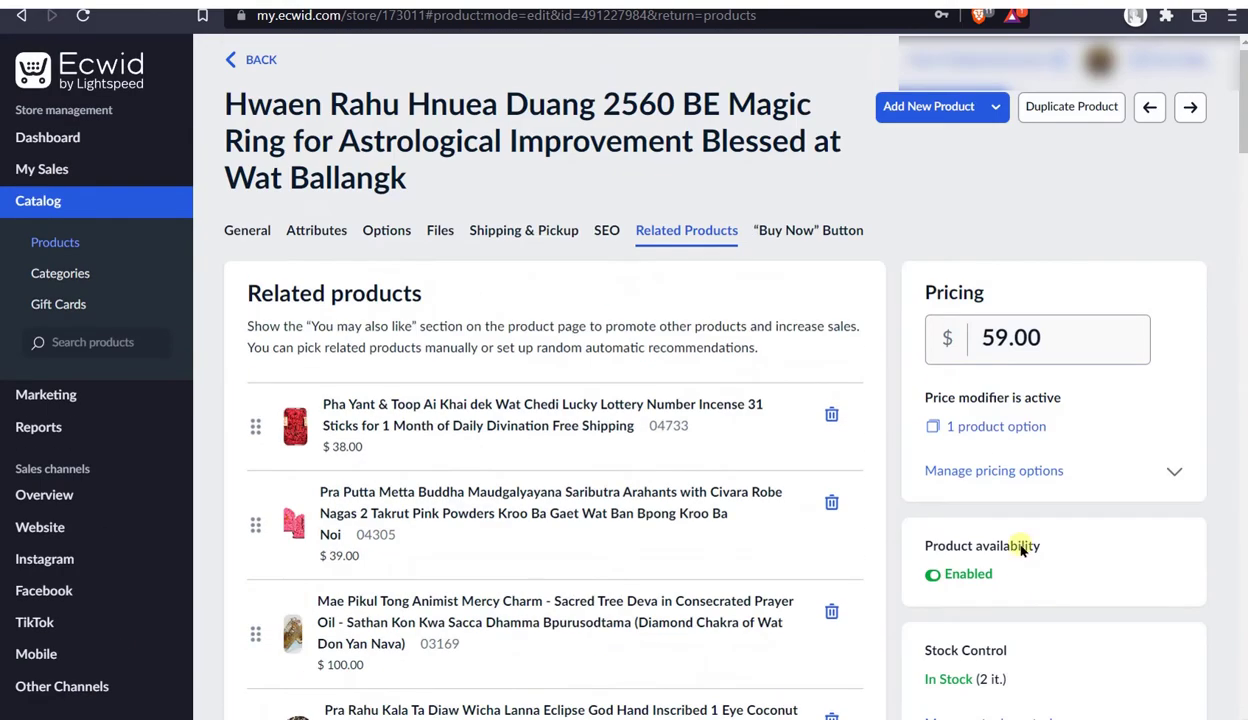
# - Review the Rahu and Taw Waes Suwan amulets among the magic ring's related products
pyautogui.scroll(-2, 1085, 578)
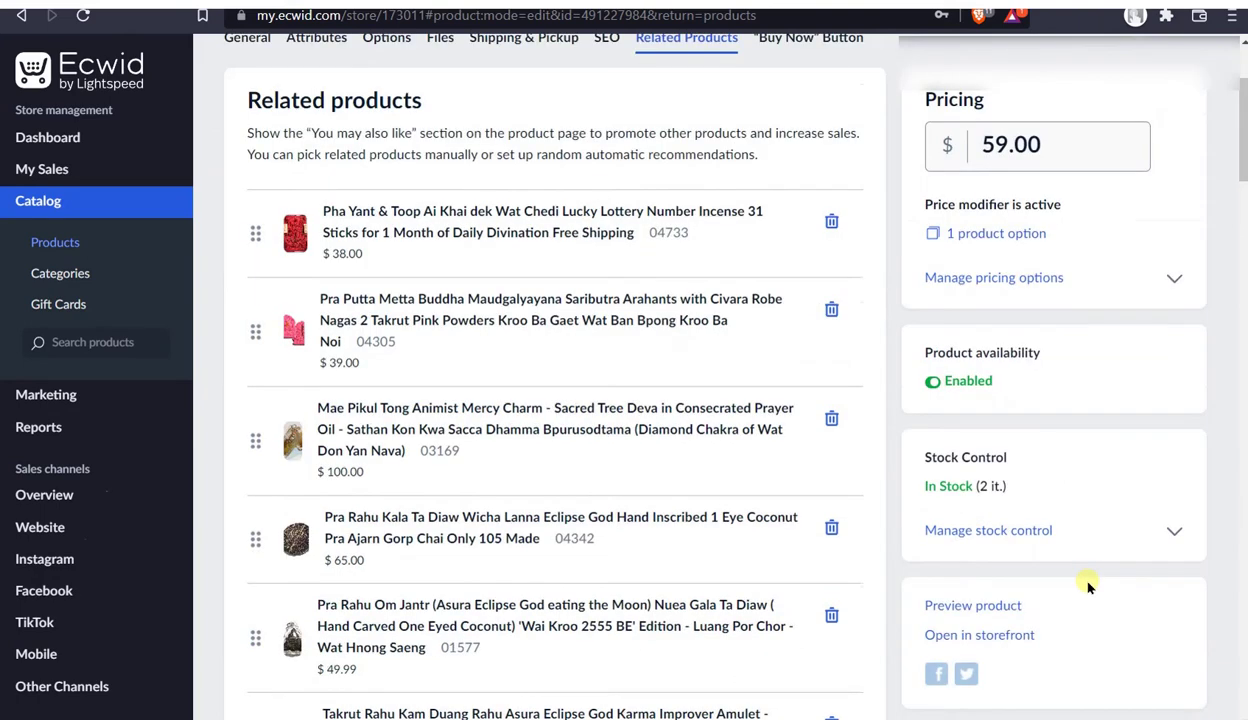
pyautogui.scroll(-4, 1088, 587)
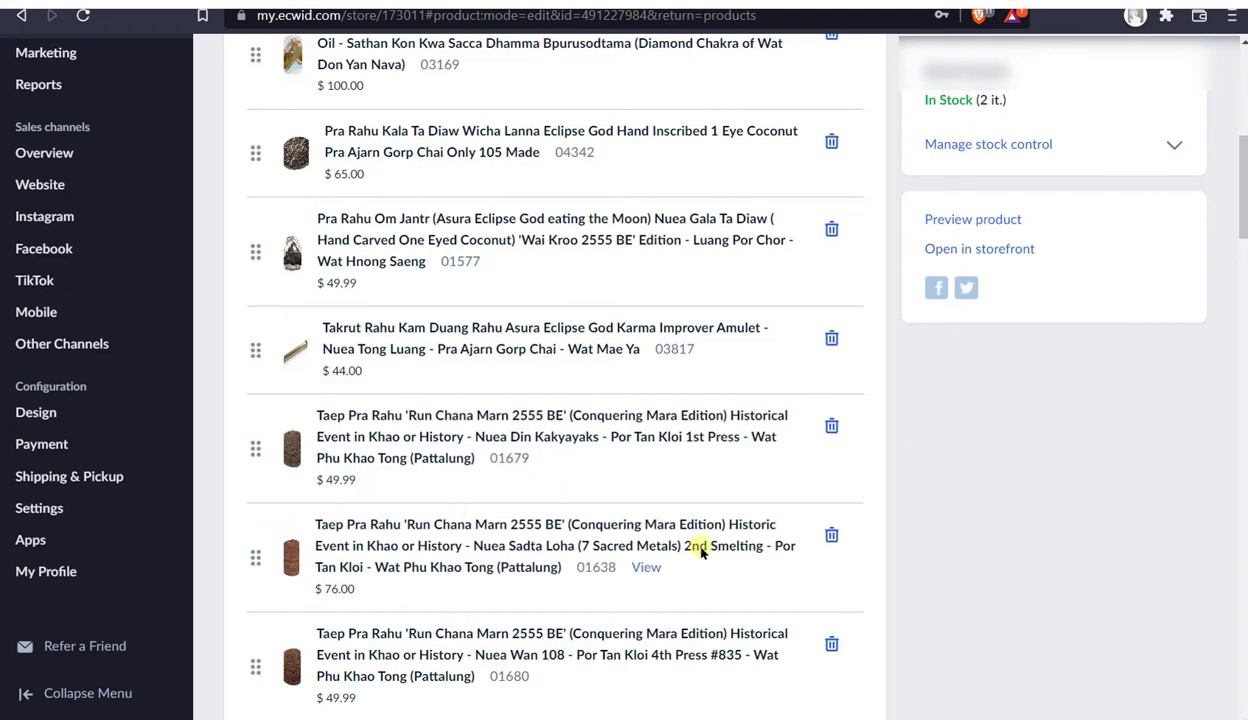
pyautogui.scroll(4, 958, 570)
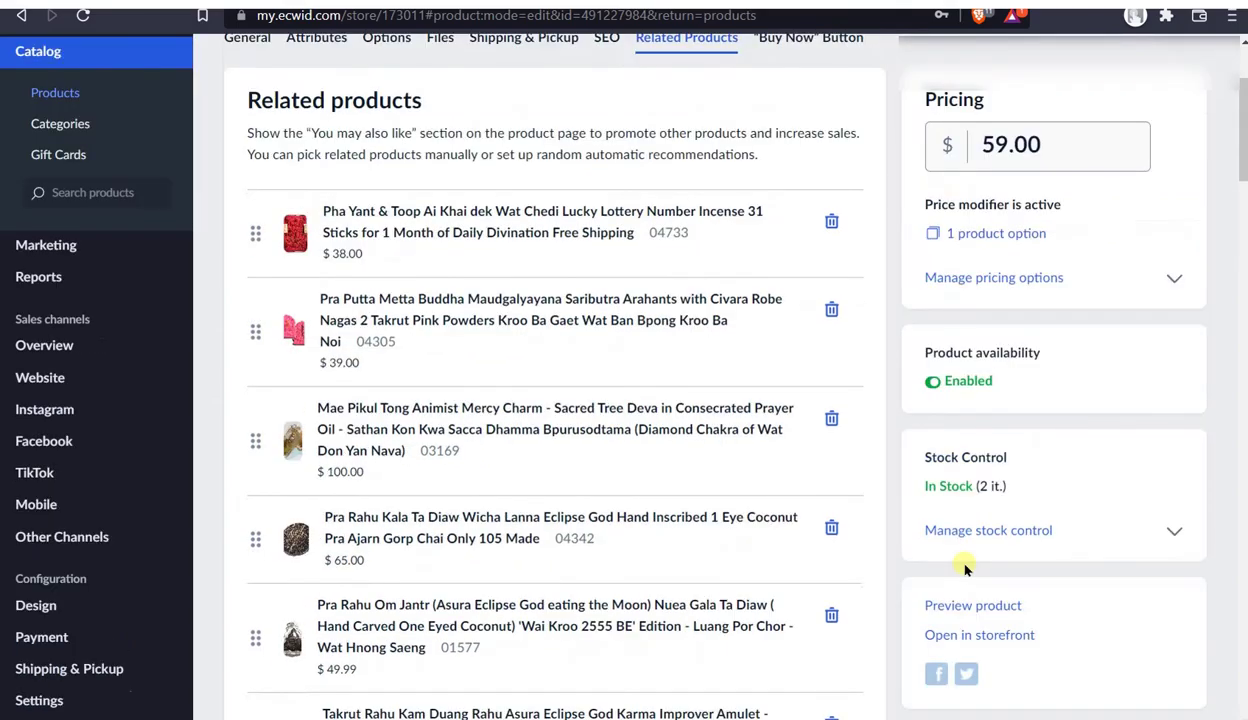
pyautogui.scroll(-15, 965, 568)
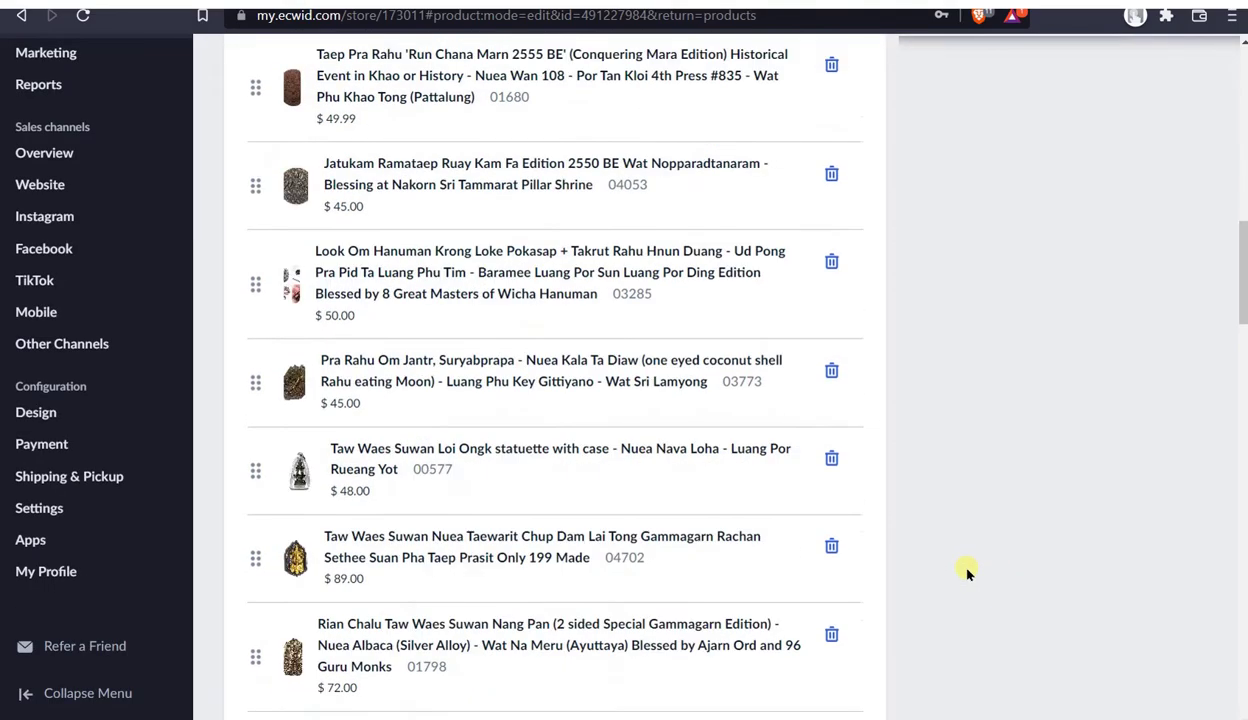
pyautogui.scroll(-8, 967, 573)
pyautogui.scroll(20, 945, 570)
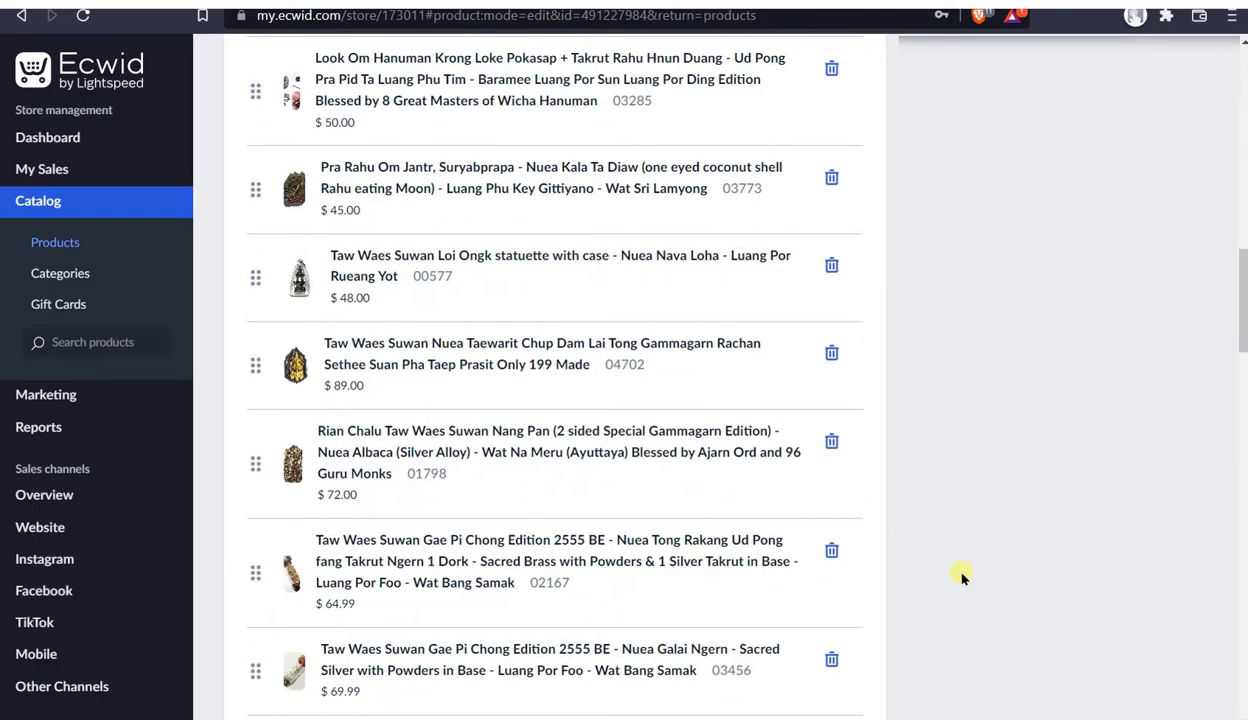
# - Open the store's order list and look through the orders from September back to June 2022
pyautogui.scroll(2, 948, 578)
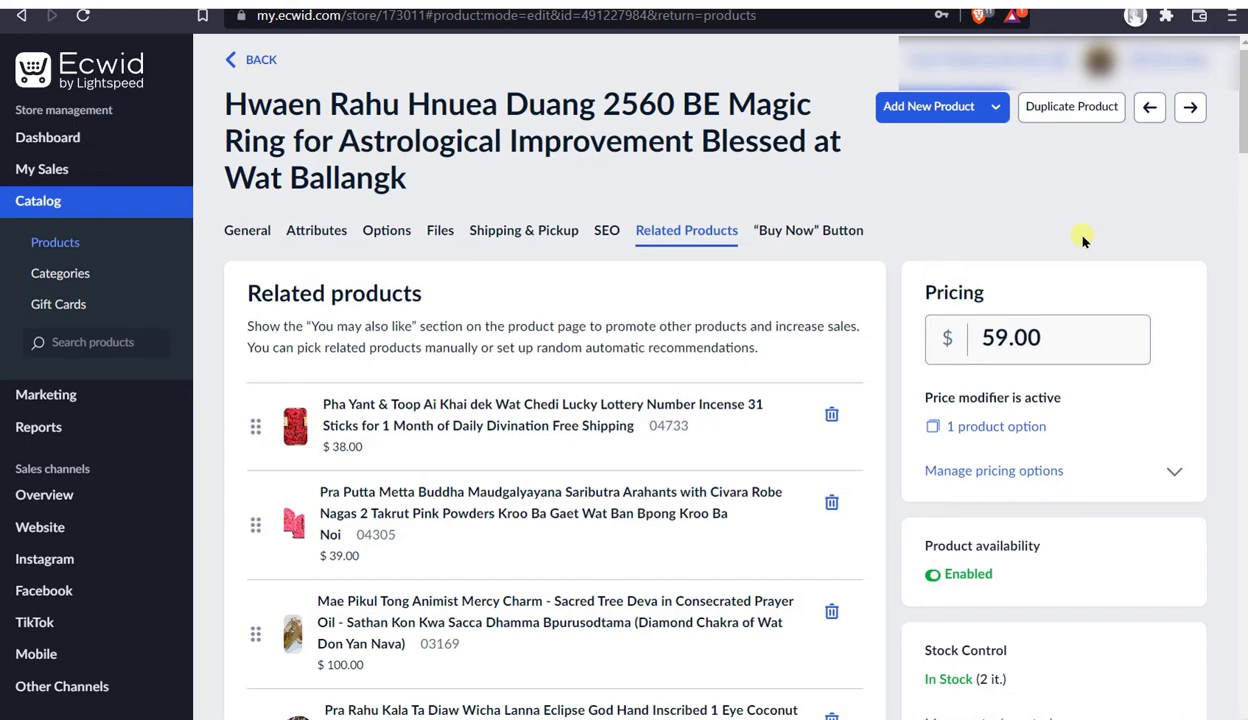
pyautogui.click(61, 173)
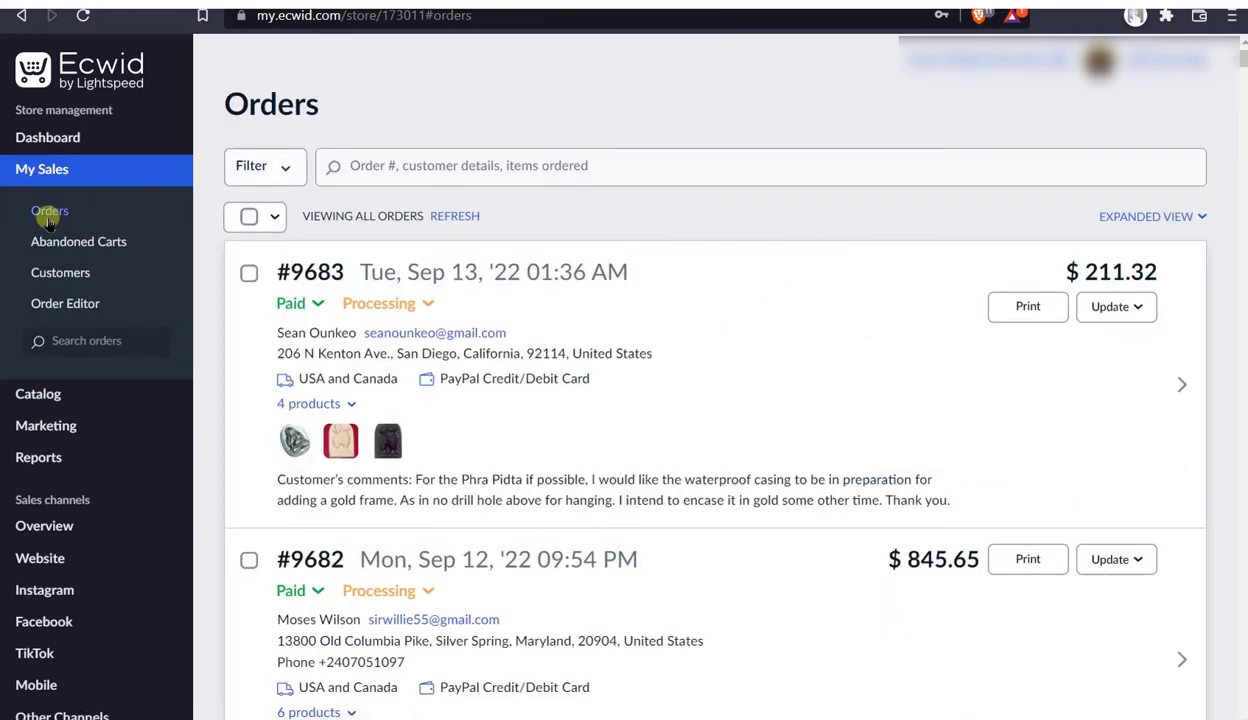
pyautogui.scroll(-20, 880, 280)
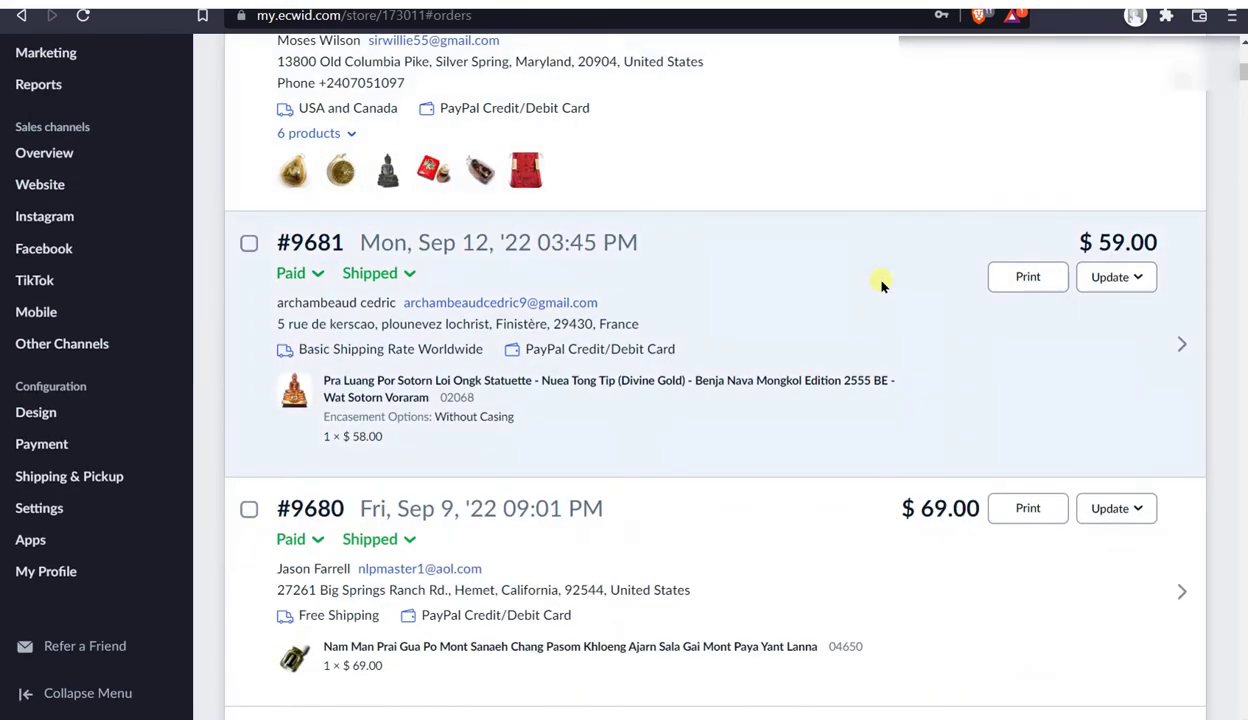
pyautogui.scroll(-20, 888, 290)
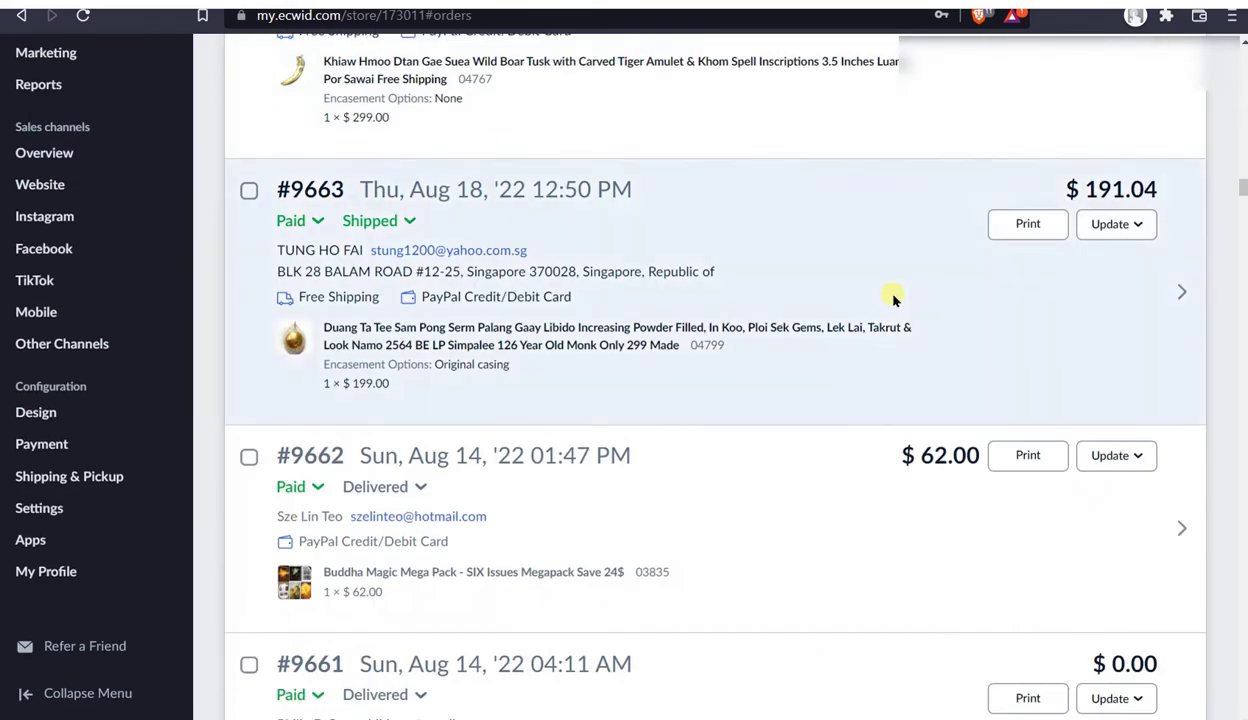
pyautogui.scroll(-20, 896, 313)
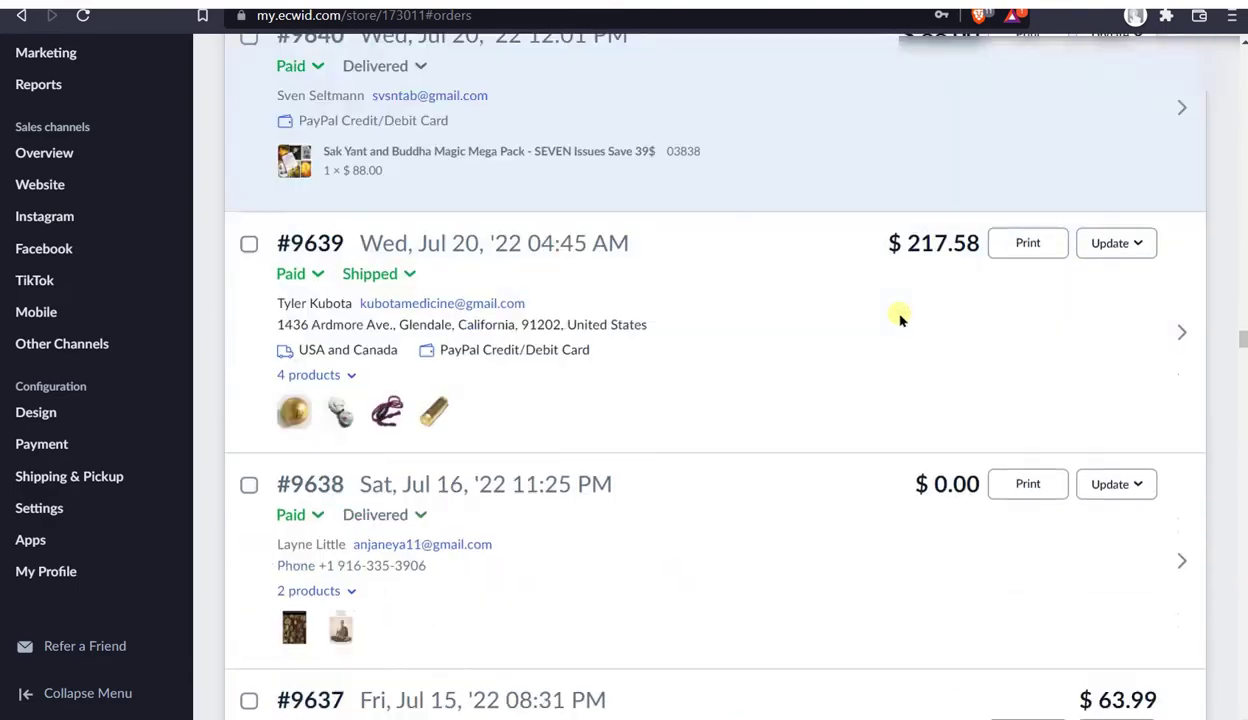
pyautogui.scroll(-20, 845, 350)
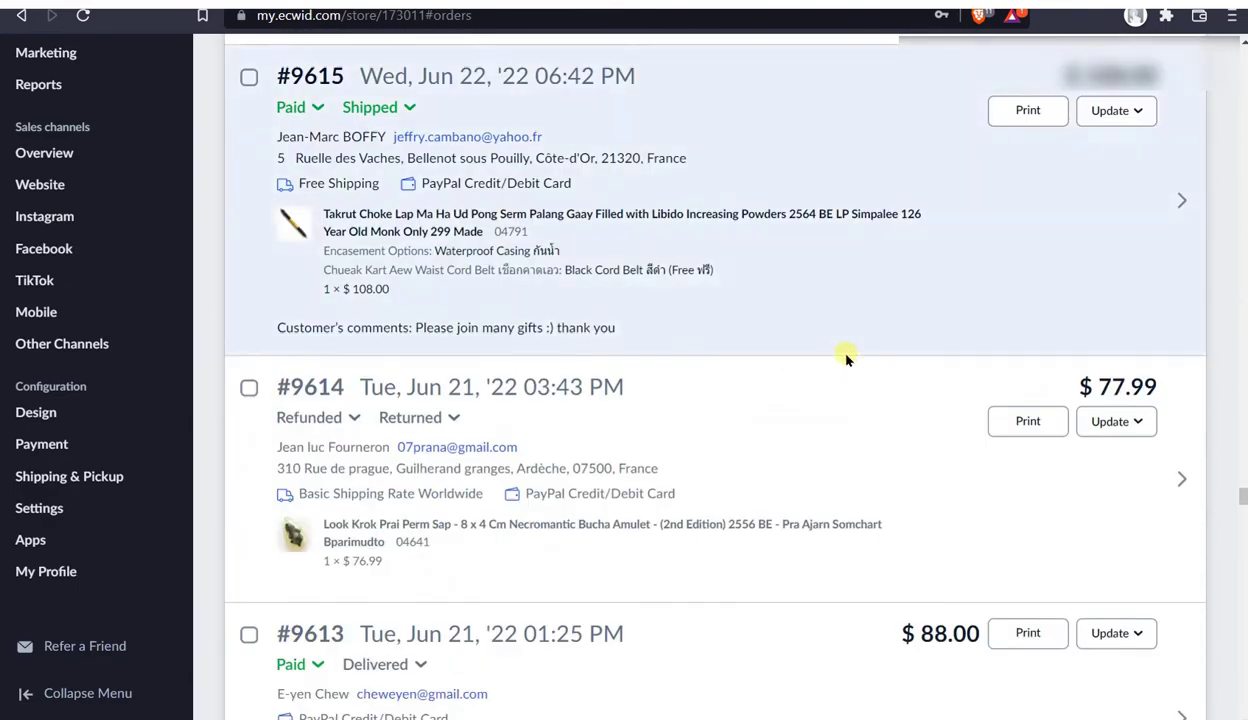
pyautogui.scroll(20, 670, 400)
pyautogui.scroll(20, 660, 403)
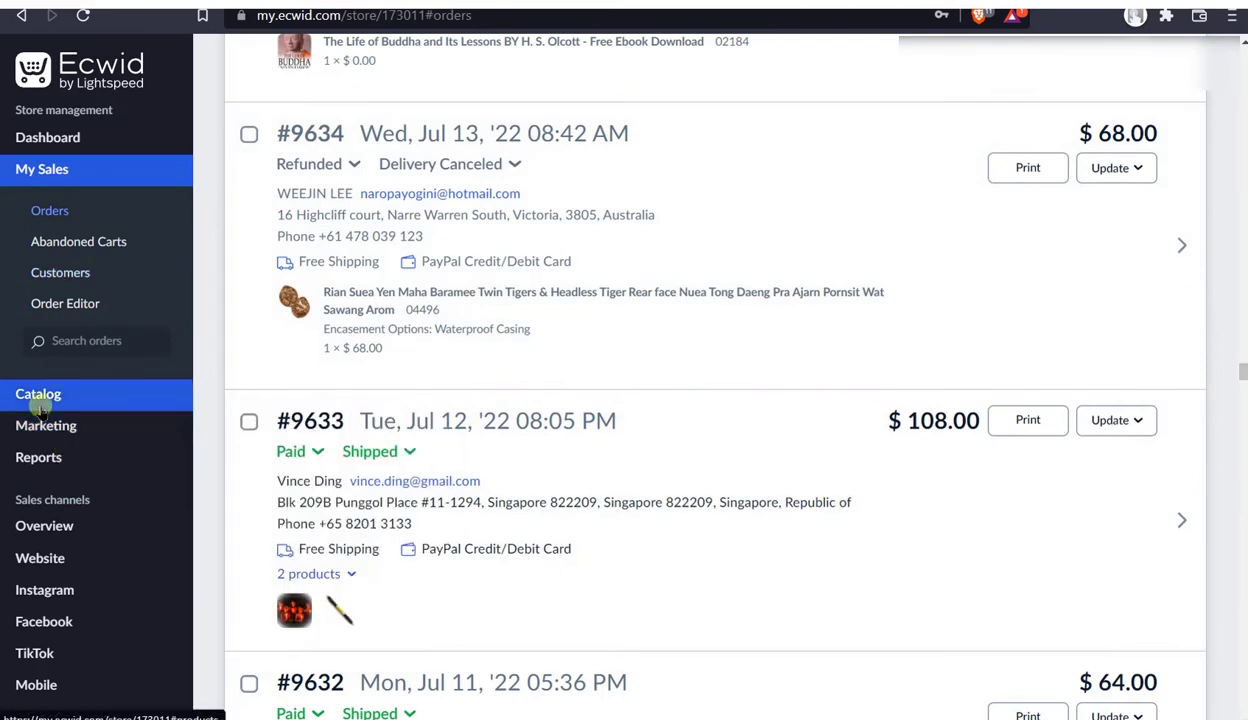
# - Open the catalog's product list in a separate browser tab and return to the order list
pyautogui.moveTo(56, 394)
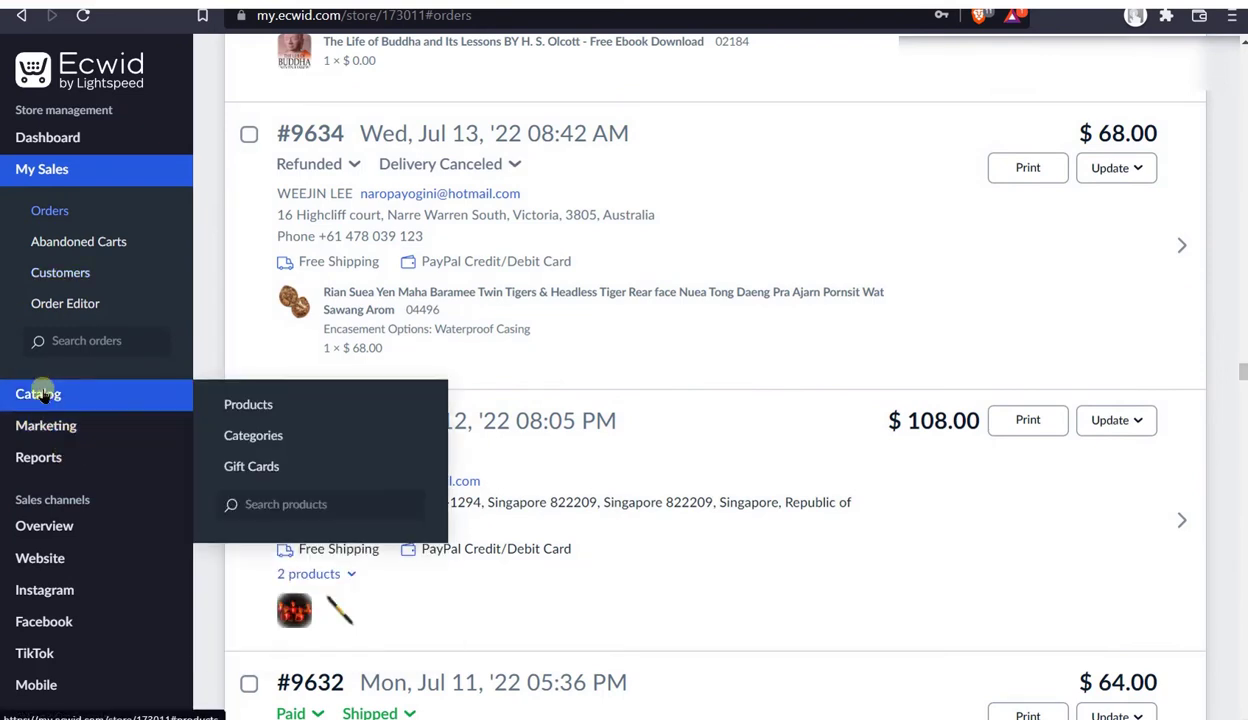
pyautogui.rightClick(240, 408)
pyautogui.click(256, 413)
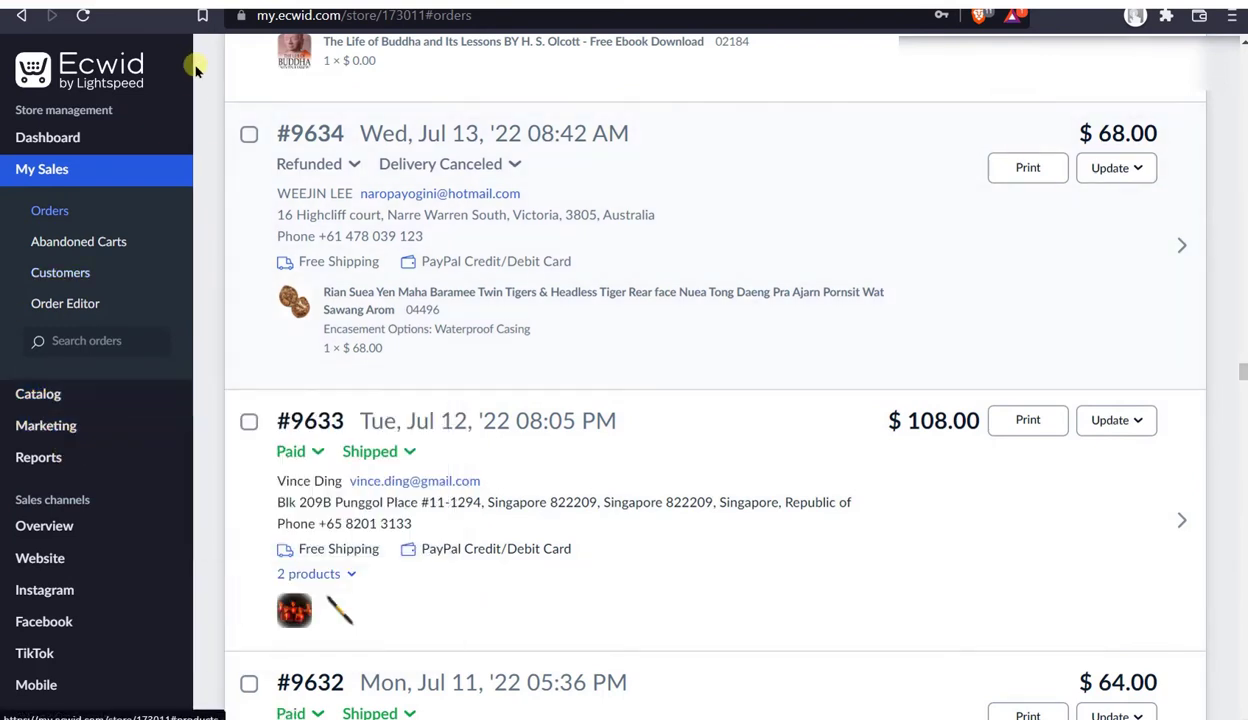
pyautogui.hotkey('ctrl', 'Tab')
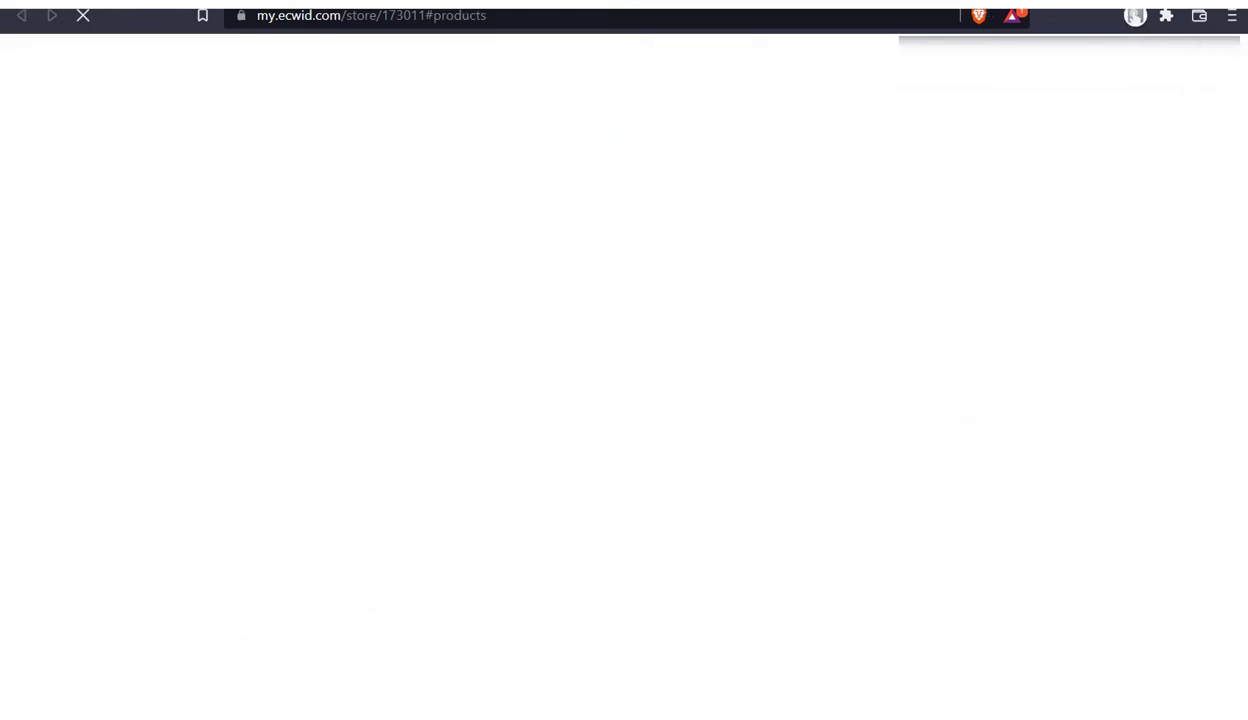
pyautogui.hotkey('ctrl', 'shift', 'Tab')
pyautogui.hotkey('ctrl', 'Tab')
pyautogui.hotkey('ctrl', 'shift', 'Tab')
pyautogui.hotkey('ctrl', 'Tab')
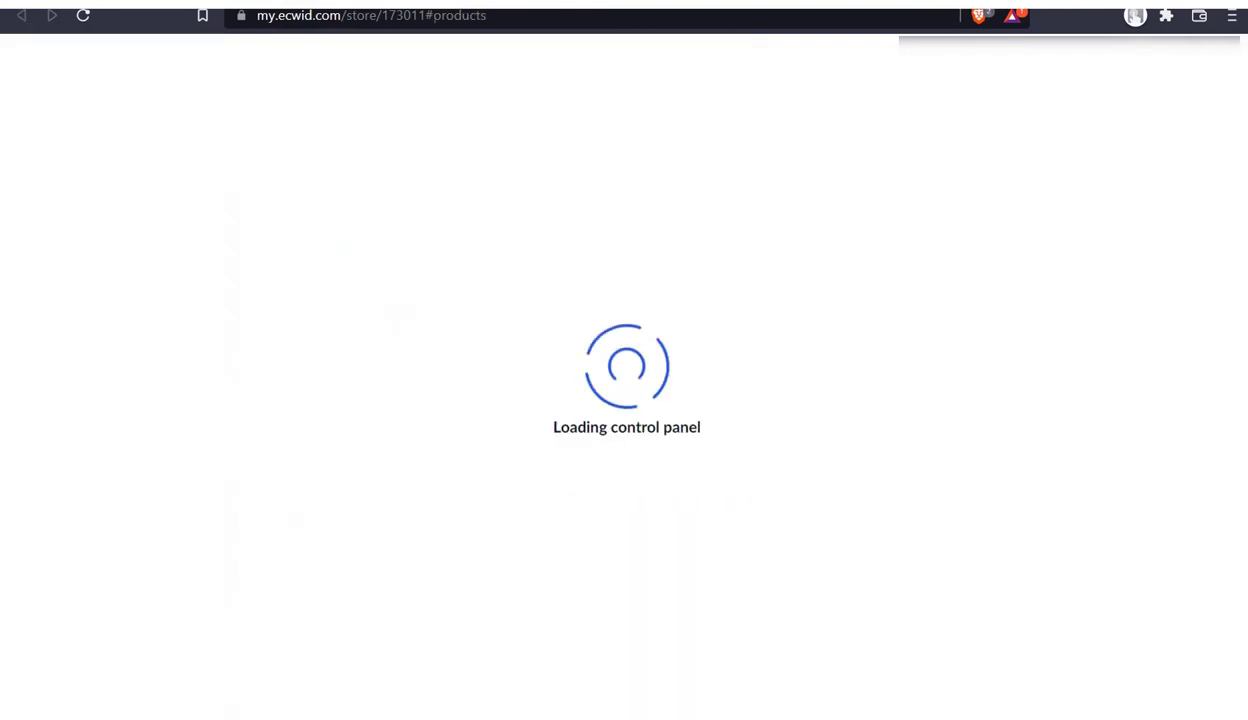
pyautogui.hotkey('ctrl', 'shift', 'Tab')
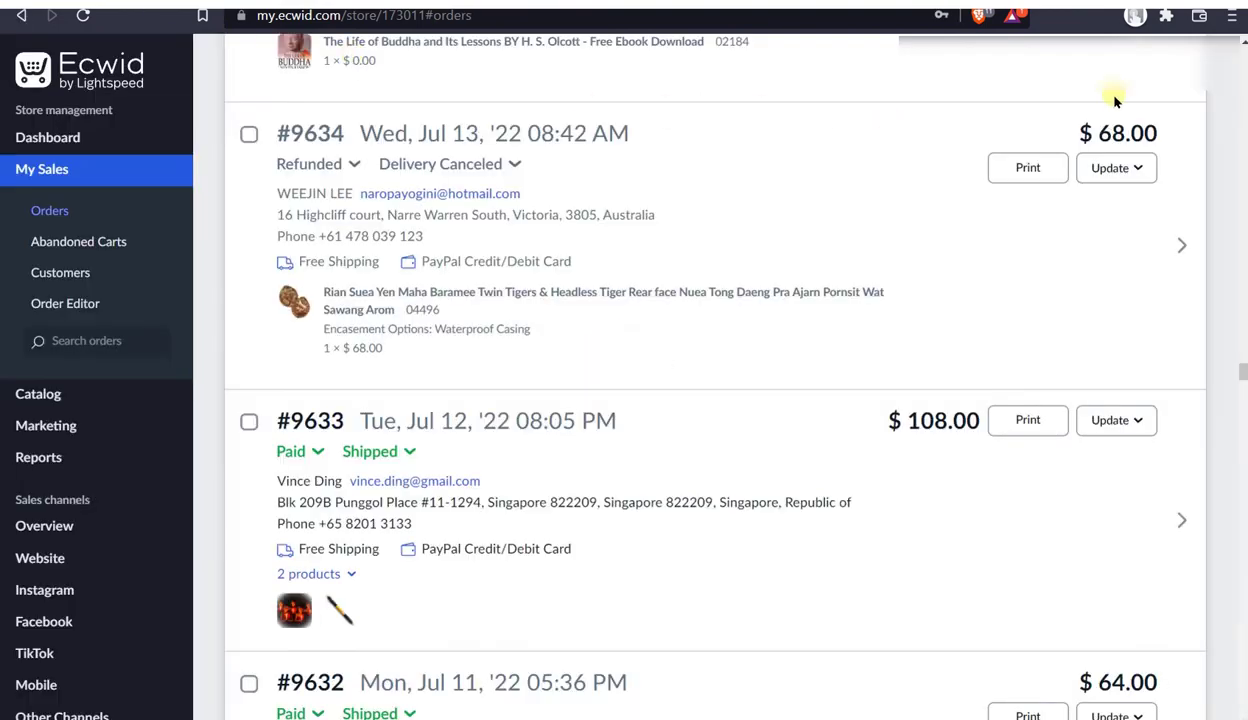
# - Review the first page of orders from the newest down to the page navigation and the export and print options
pyautogui.scroll(20, 1073, 462)
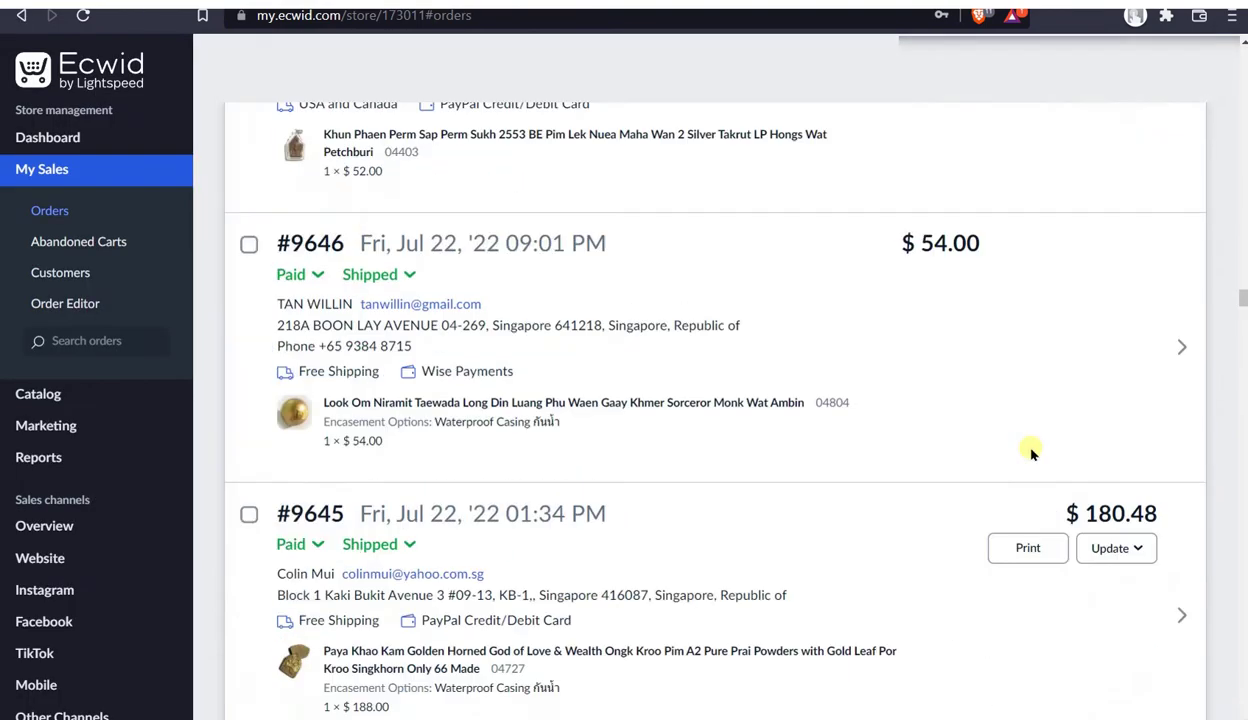
pyautogui.scroll(20, 1100, 470)
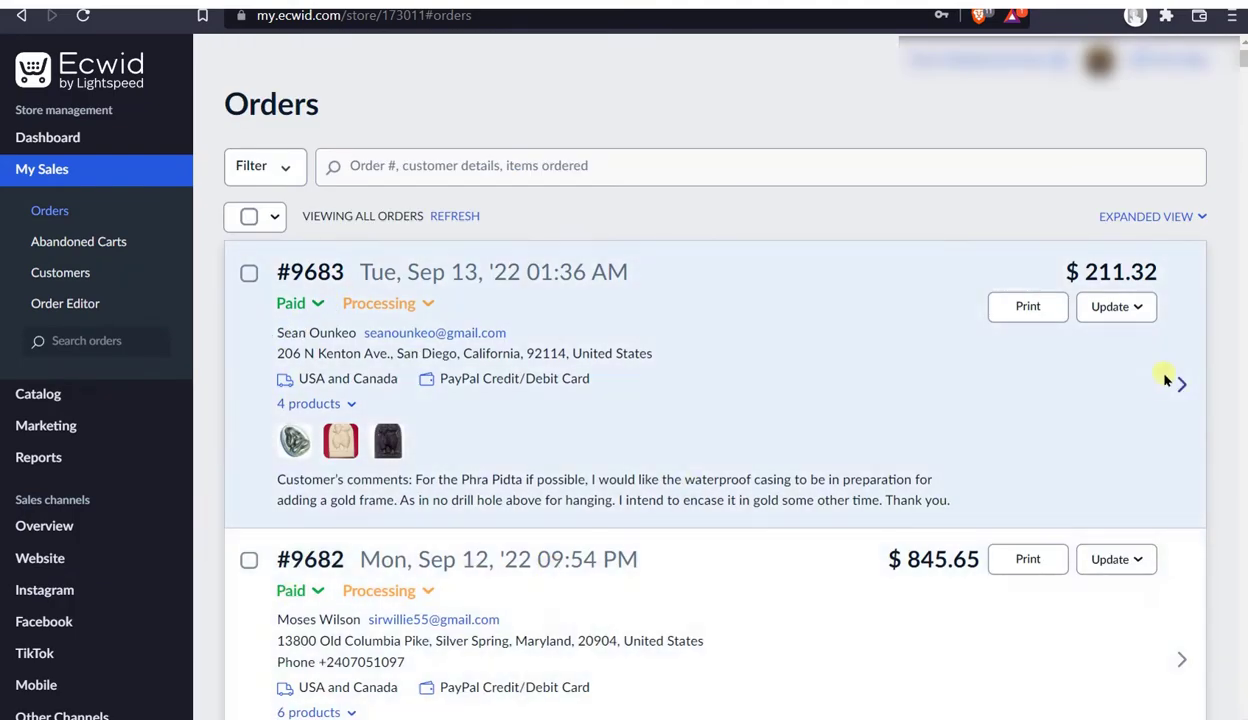
pyautogui.scroll(-20, 1090, 390)
pyautogui.scroll(-20, 1150, 395)
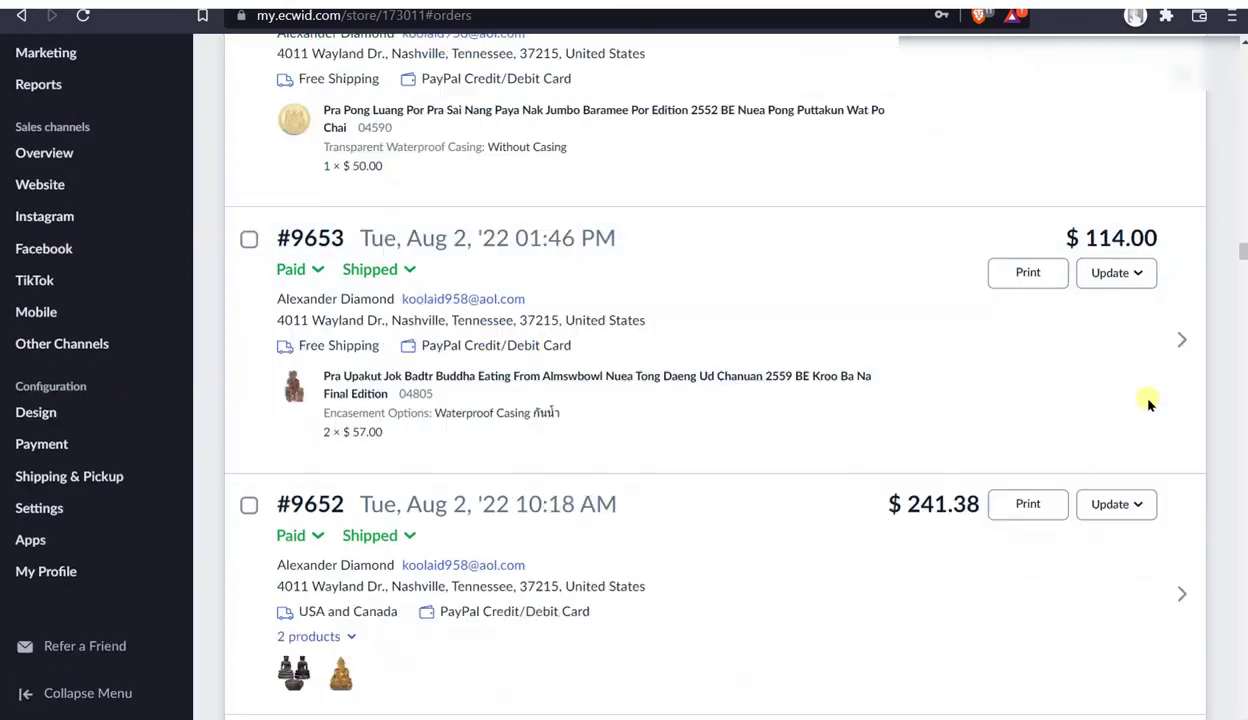
pyautogui.moveTo(1243, 300); pyautogui.dragTo(1224, 700)
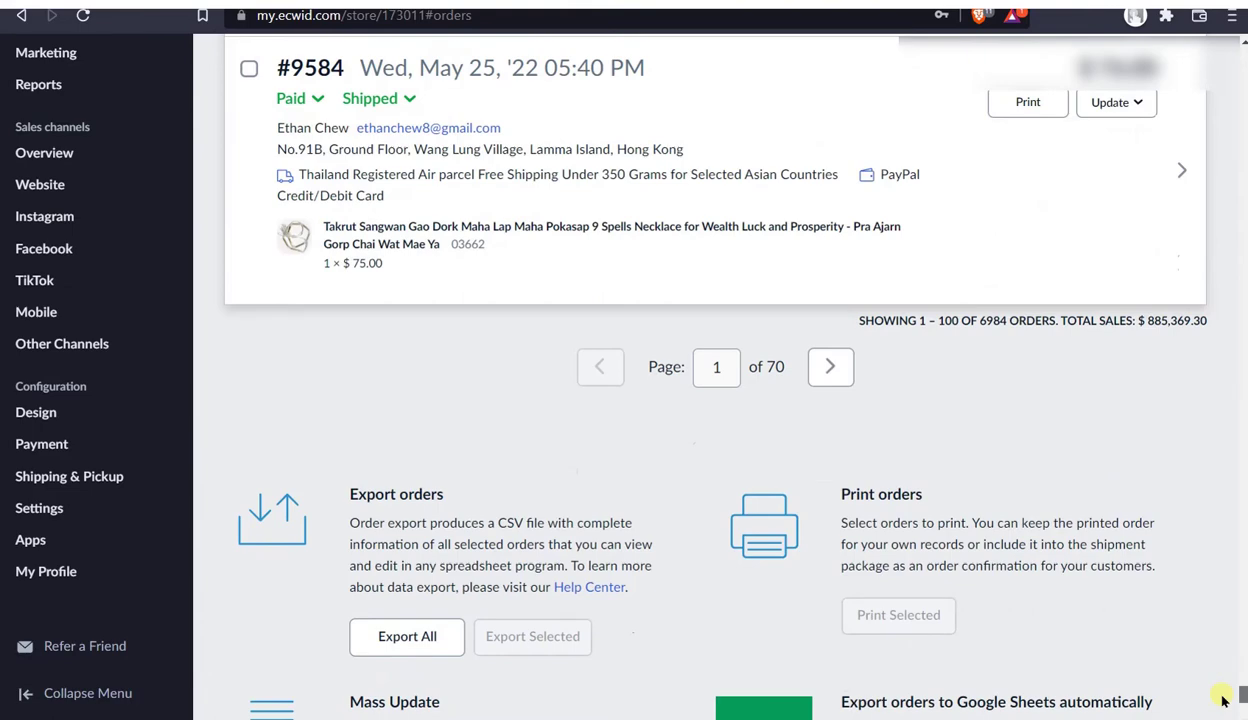
pyautogui.scroll(3, 1224, 700)
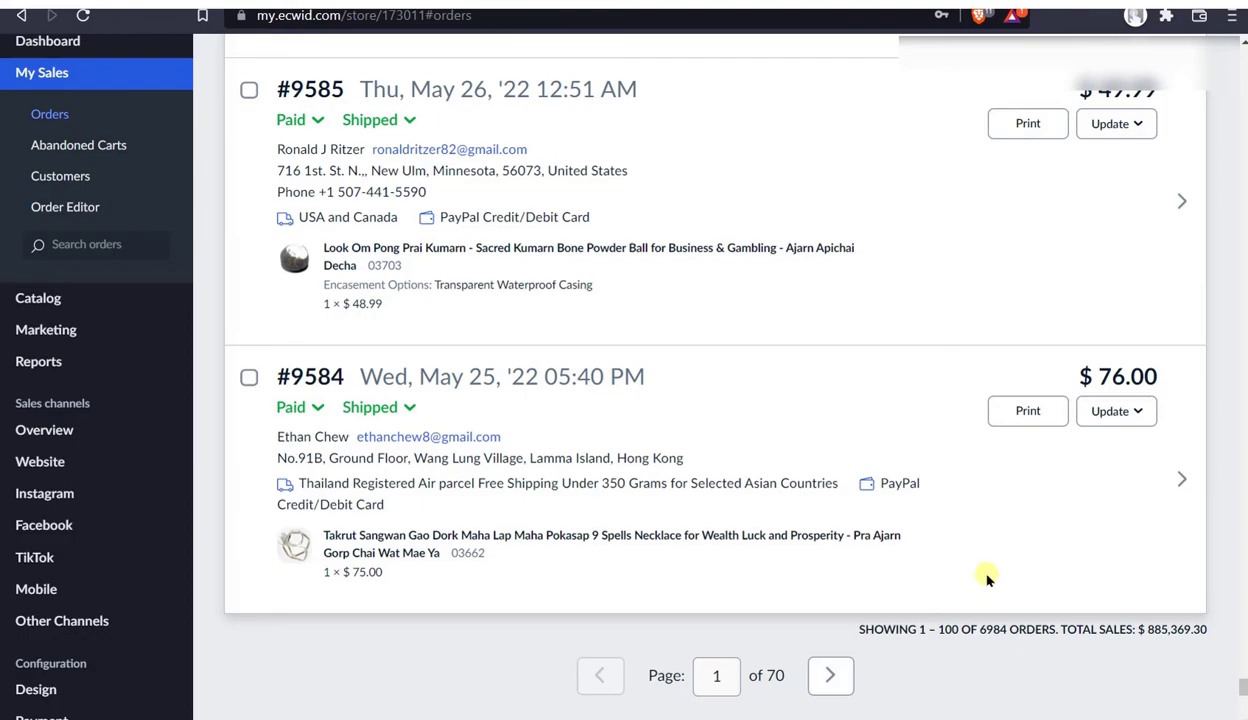
pyautogui.scroll(-5, 980, 560)
pyautogui.scroll(20, 980, 535)
pyautogui.scroll(20, 912, 515)
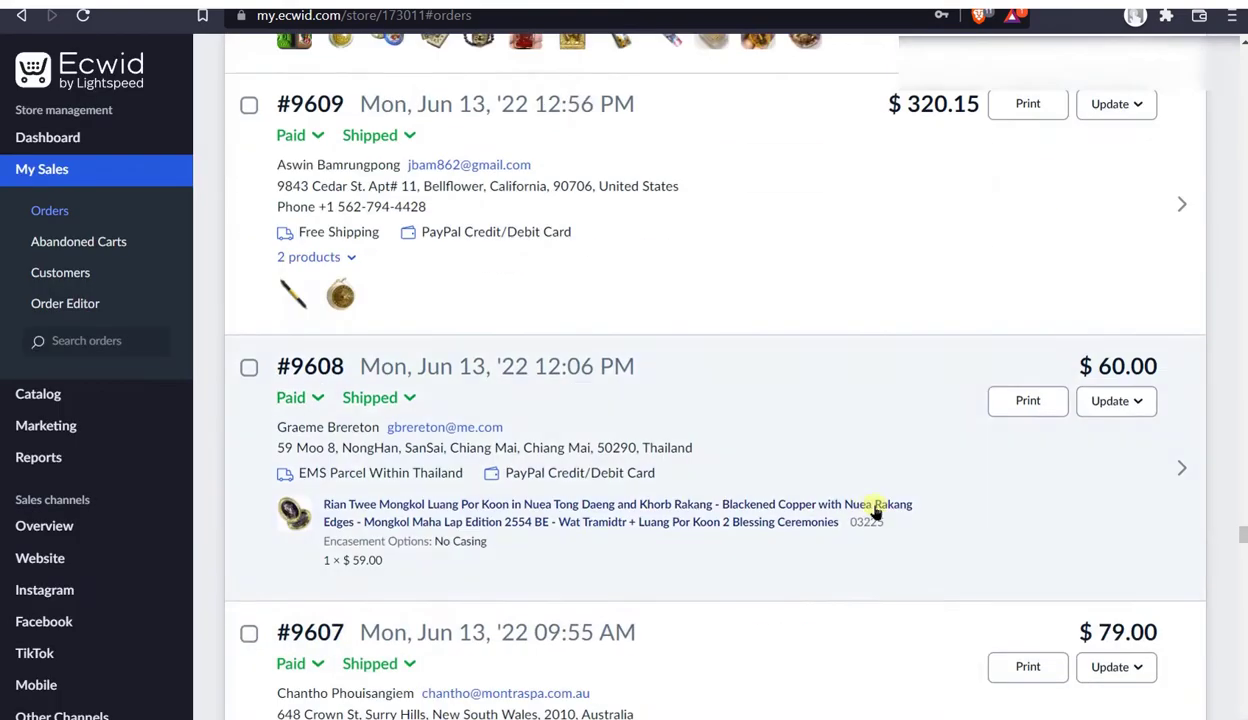
pyautogui.scroll(20, 840, 512)
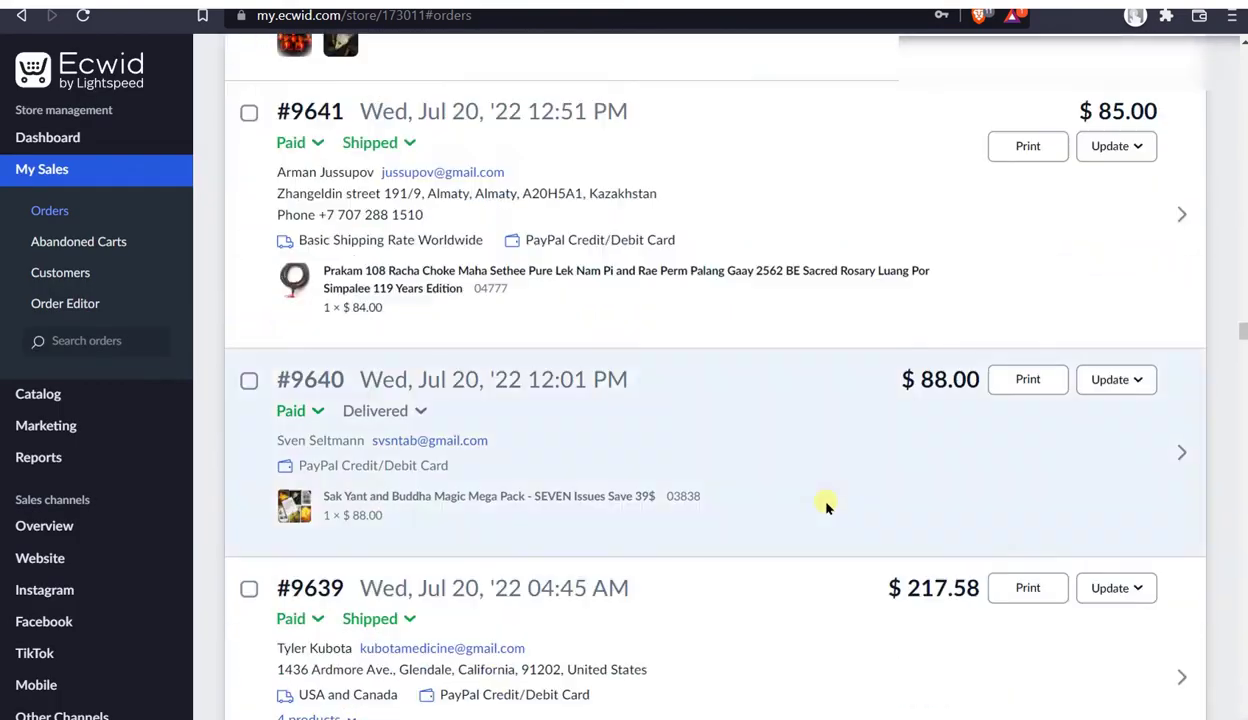
pyautogui.scroll(20, 826, 500)
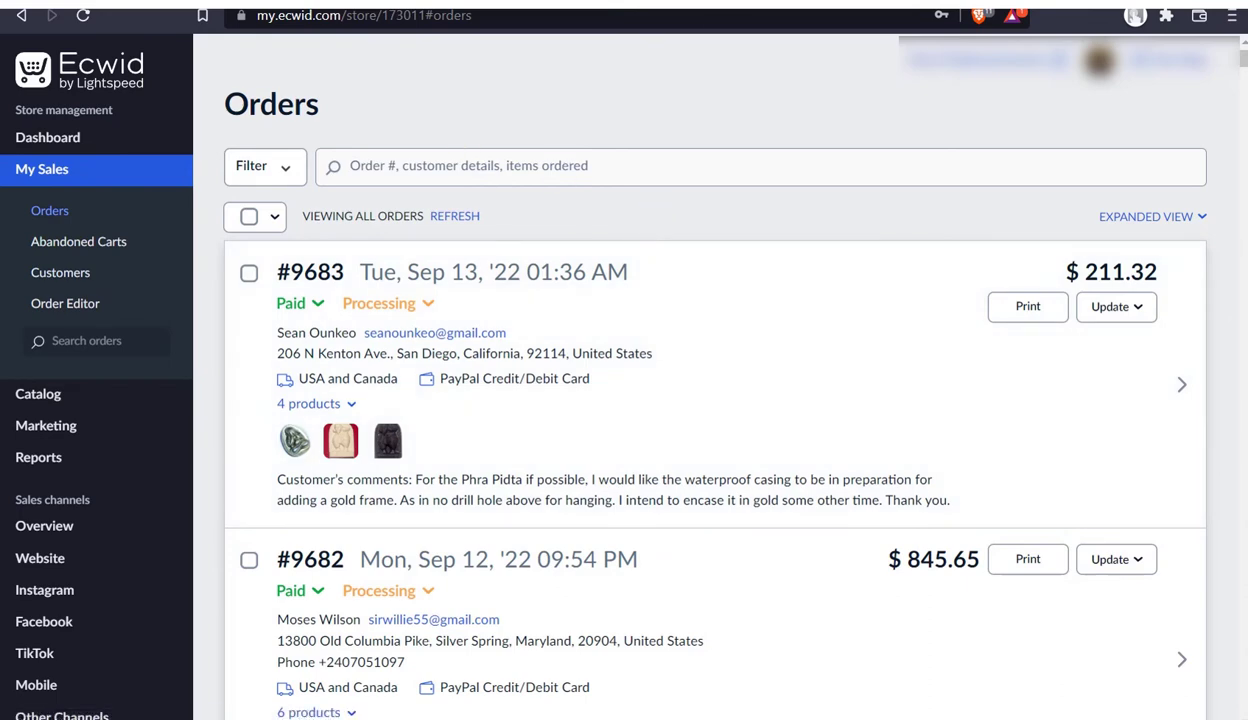
# - Switch to the thailandamulet.net storefront and look over the All Thai Amulets listing down to its page links and customer shortcuts
pyautogui.hotkey('ctrl', 'Tab')
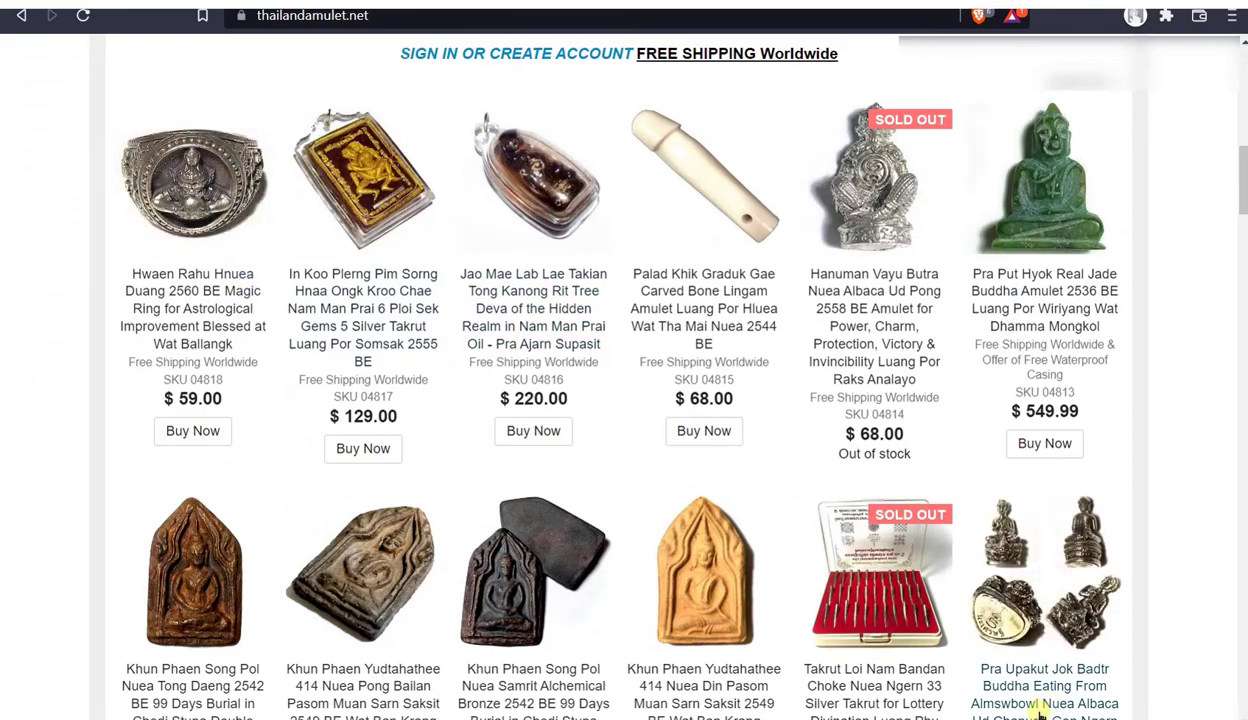
pyautogui.scroll(-4, 869, 568)
pyautogui.scroll(-7, 862, 553)
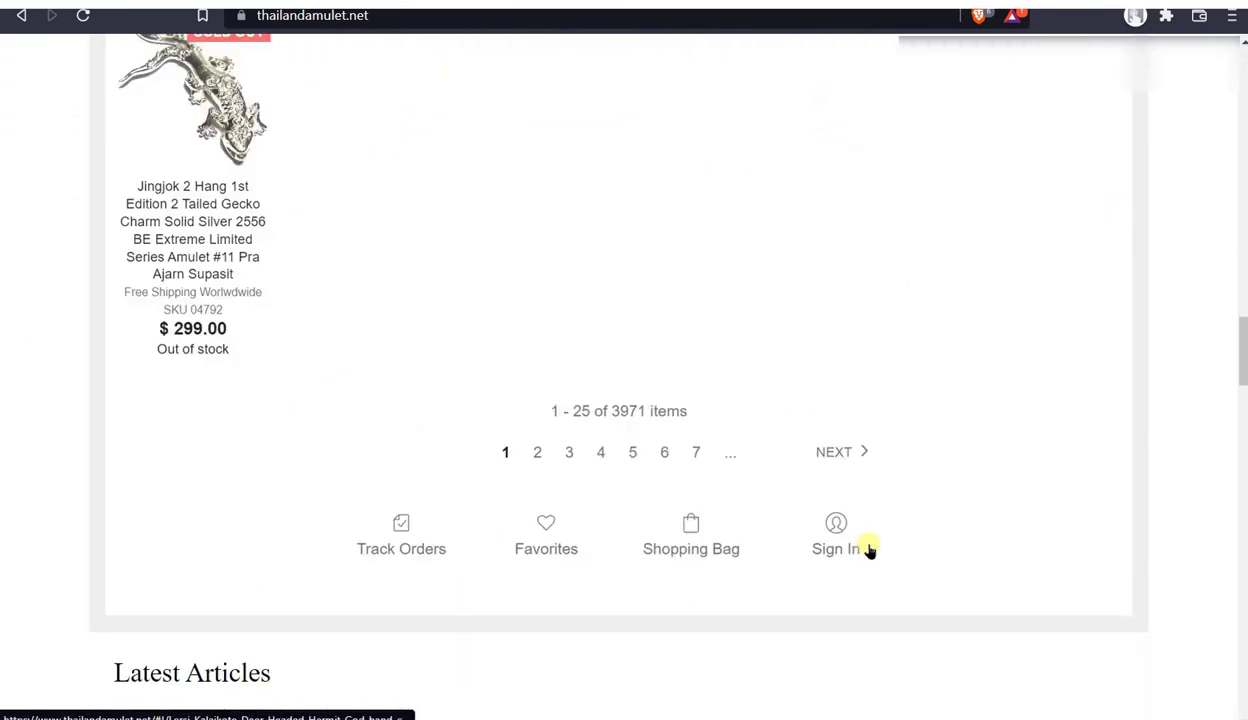
pyautogui.scroll(13, 866, 550)
pyautogui.scroll(3, 866, 556)
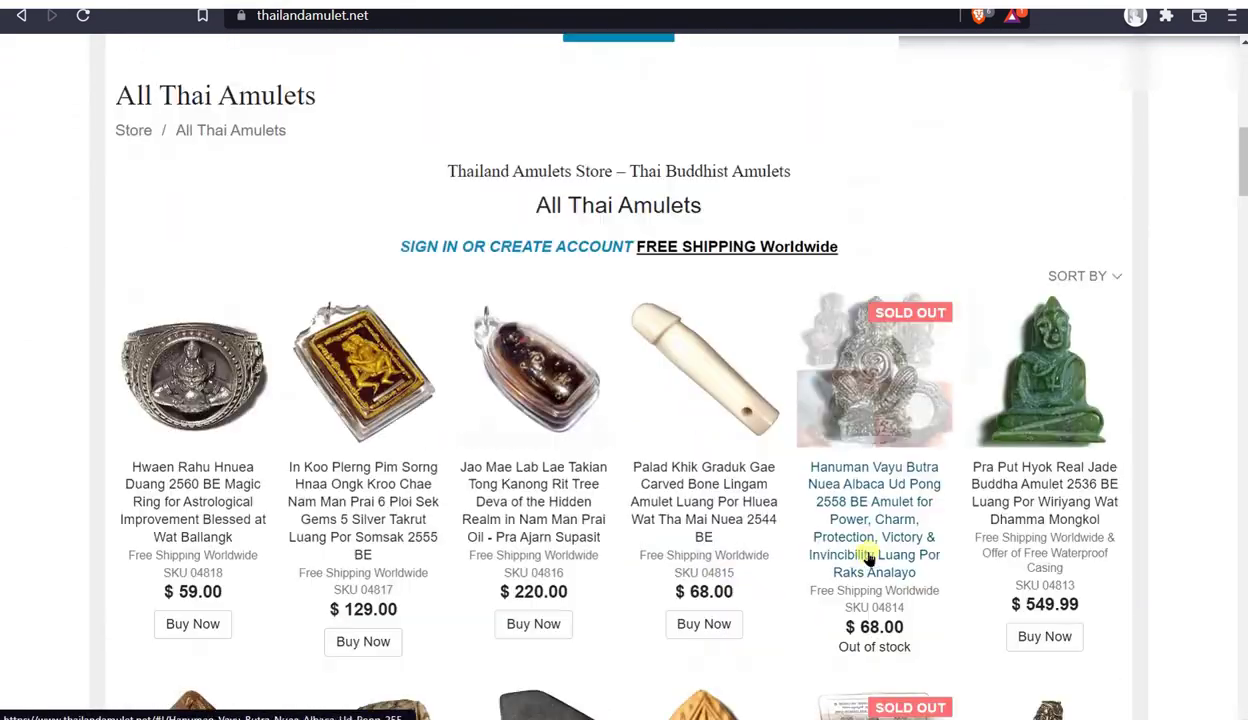
pyautogui.scroll(-5, 738, 599)
pyautogui.scroll(-4, 505, 433)
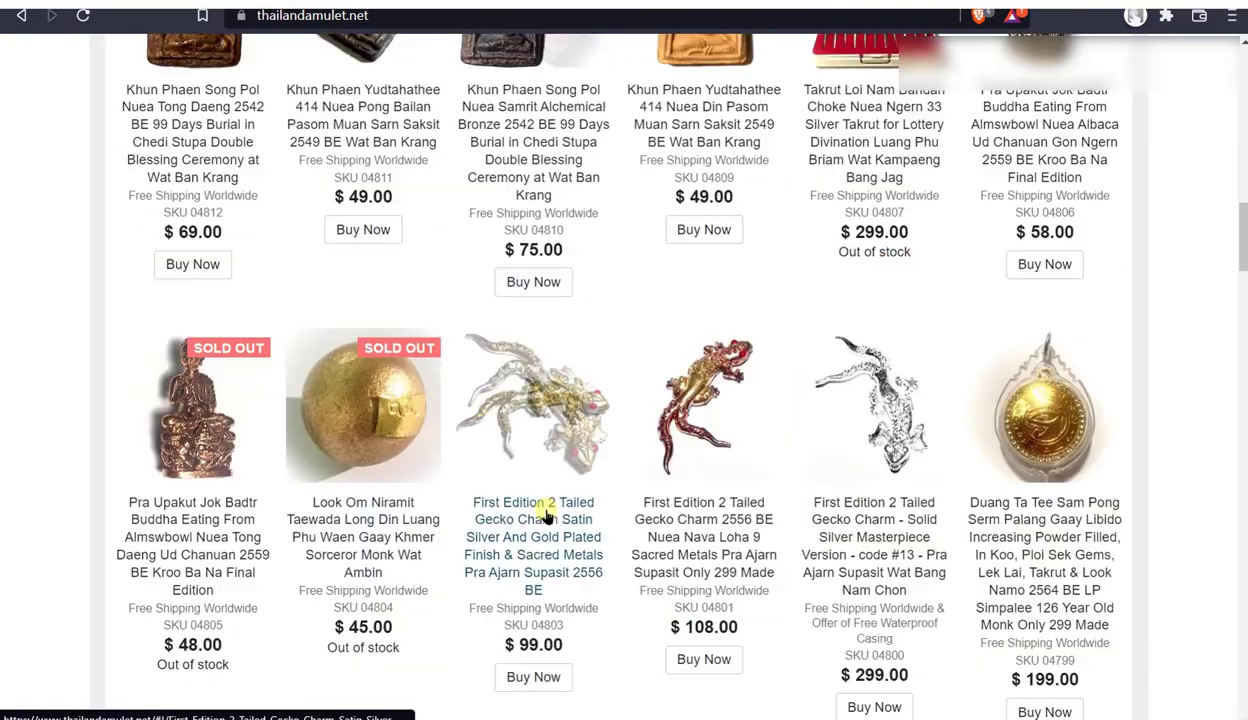
pyautogui.scroll(-4, 546, 510)
pyautogui.scroll(-4, 613, 497)
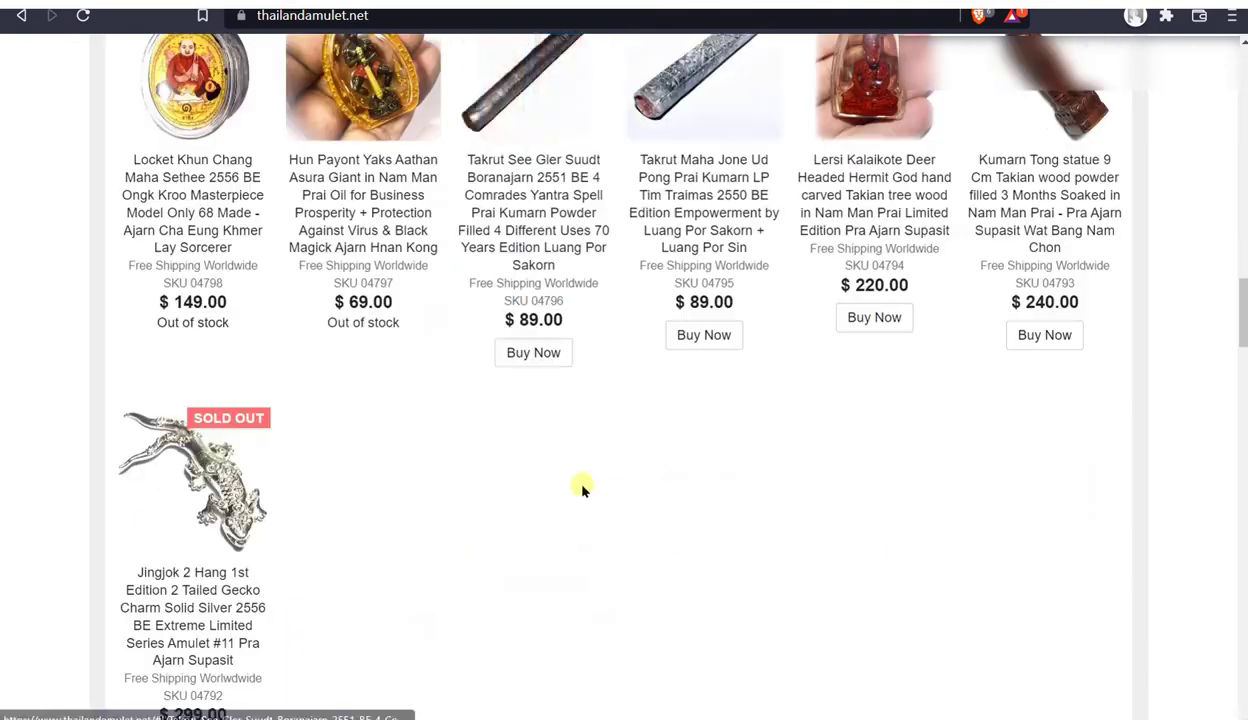
pyautogui.scroll(-4, 465, 588)
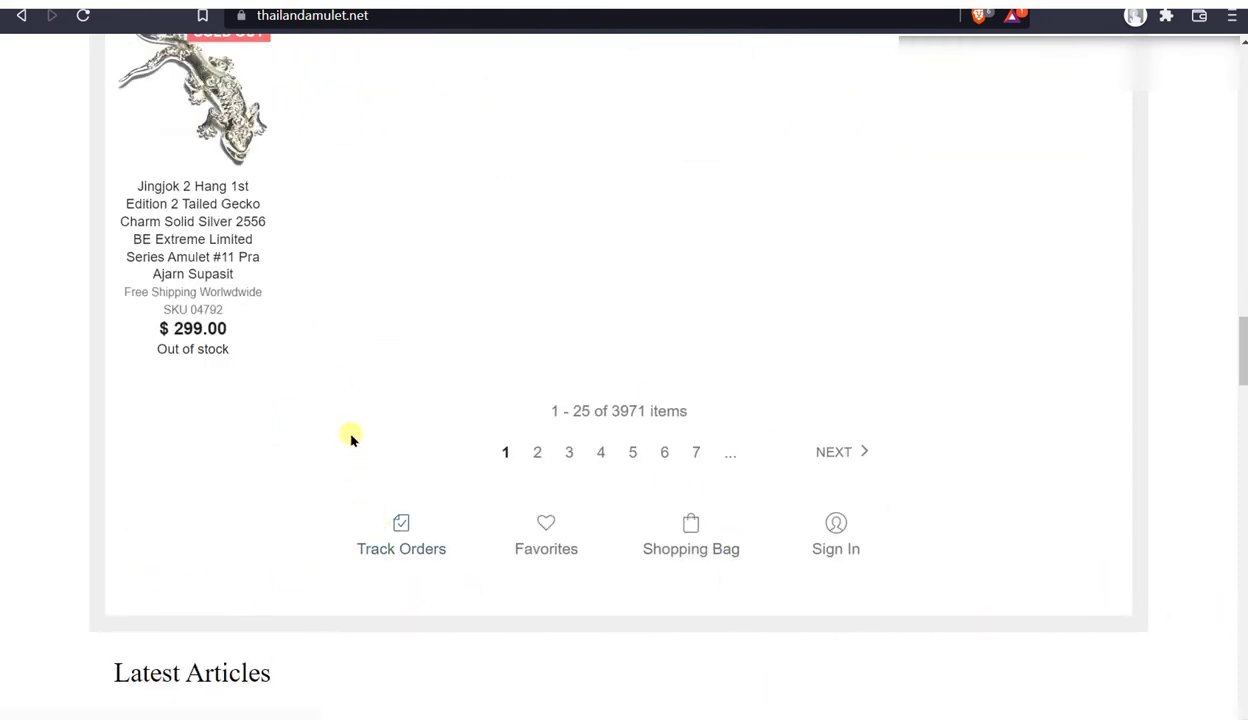
pyautogui.scroll(5, 390, 630)
pyautogui.scroll(4, 412, 635)
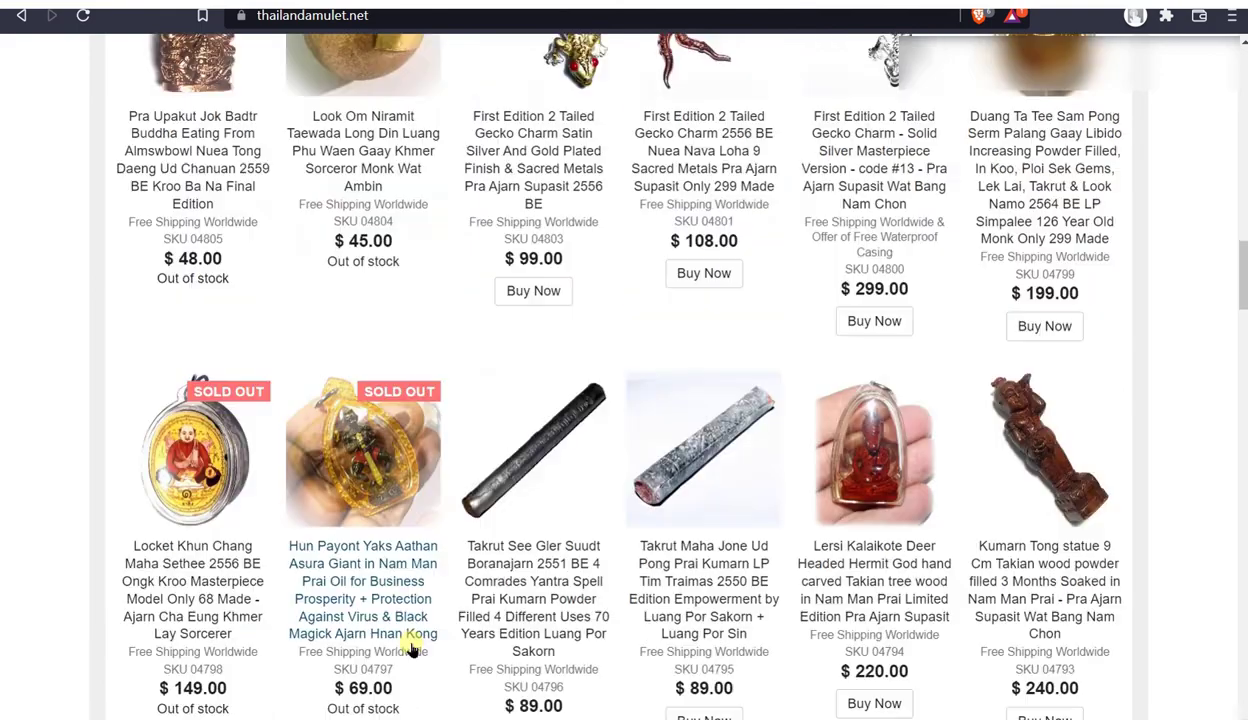
pyautogui.scroll(10, 413, 653)
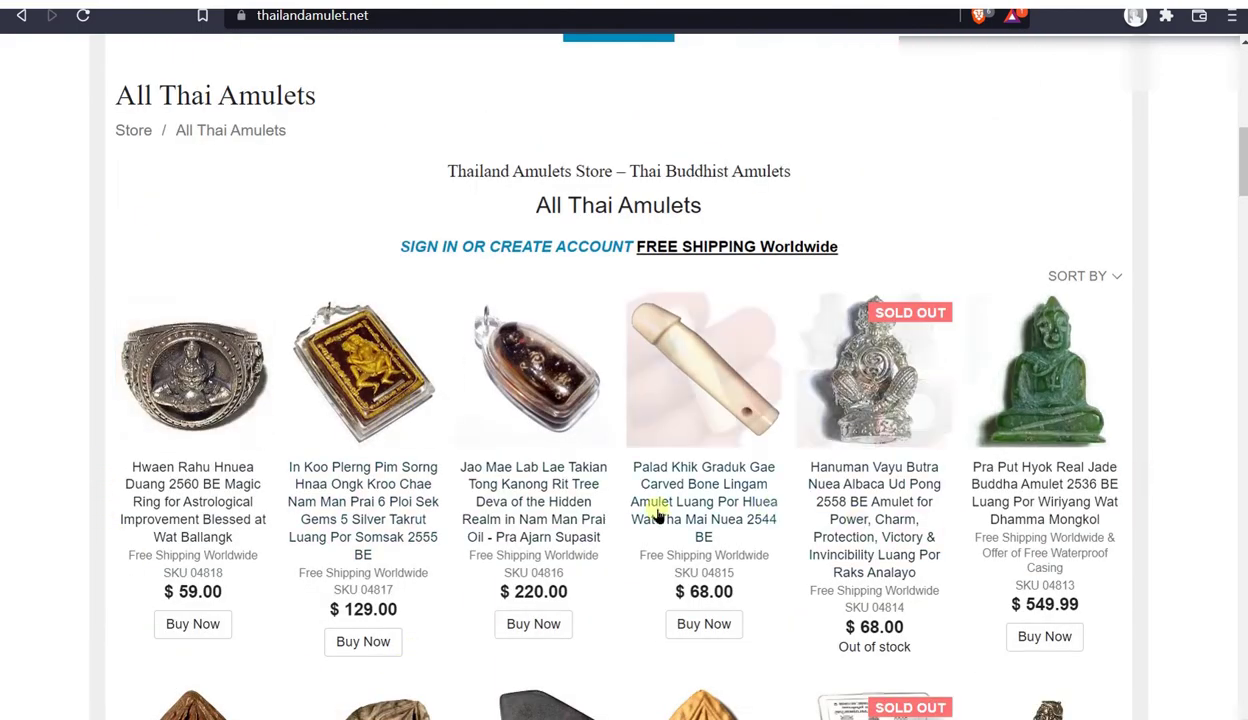
# - Look past the amulet listing at the storefront's Latest Articles section
pyautogui.scroll(-20, 790, 560)
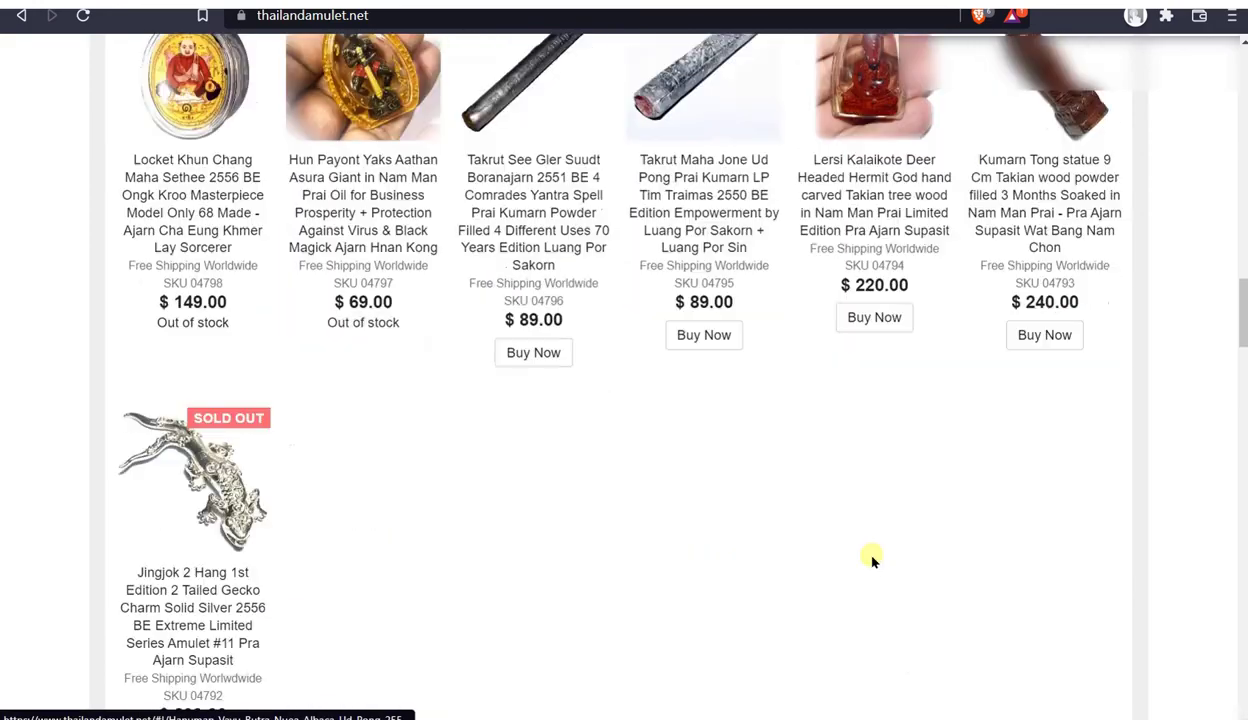
pyautogui.scroll(-2, 866, 566)
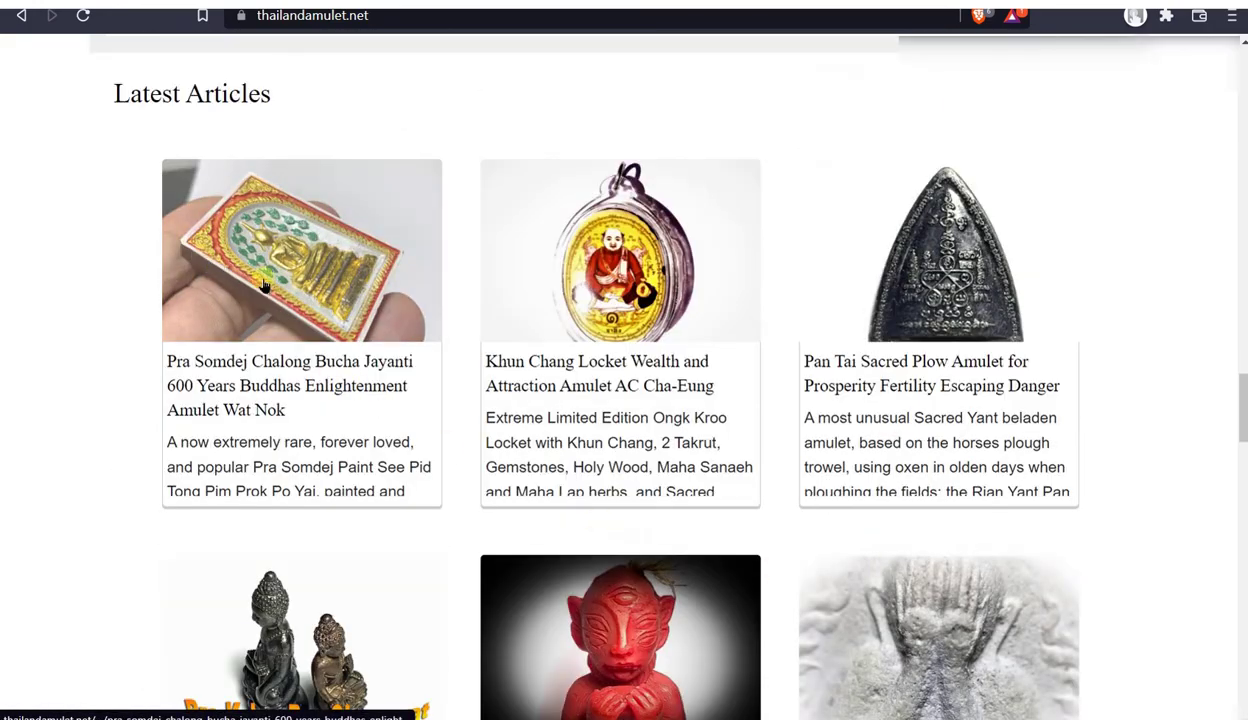
pyautogui.scroll(-14, 1015, 340)
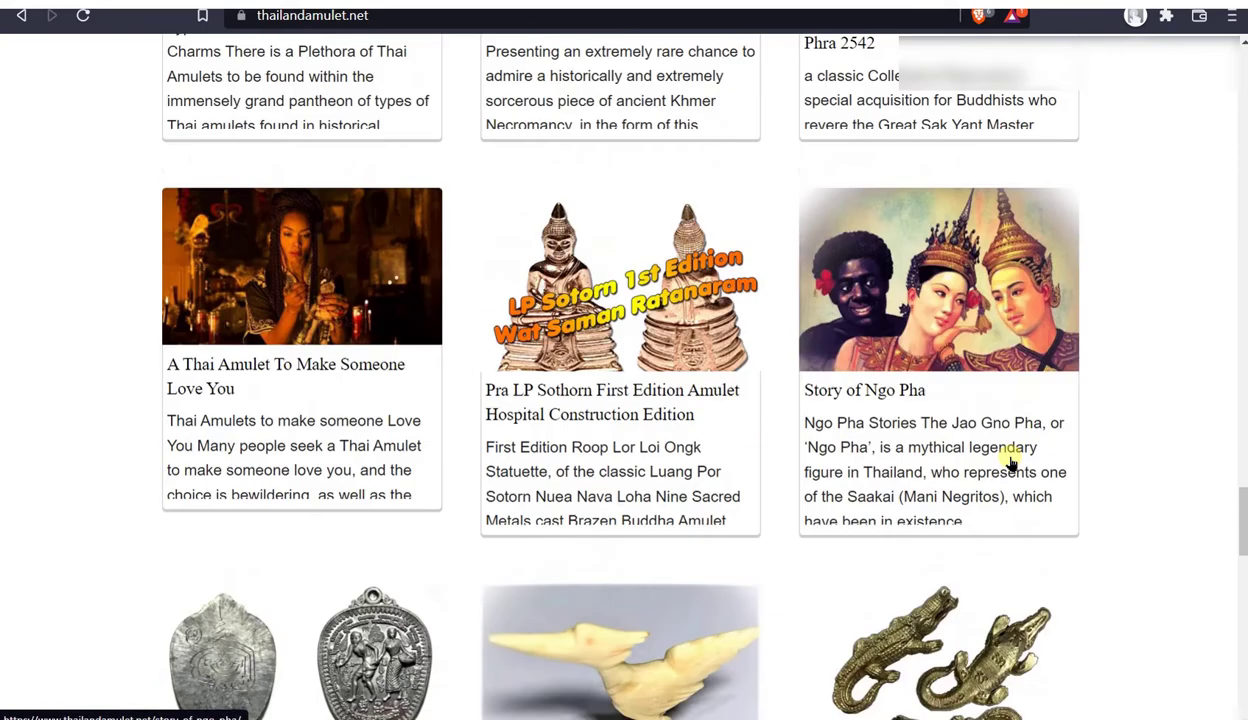
pyautogui.scroll(-12, 390, 624)
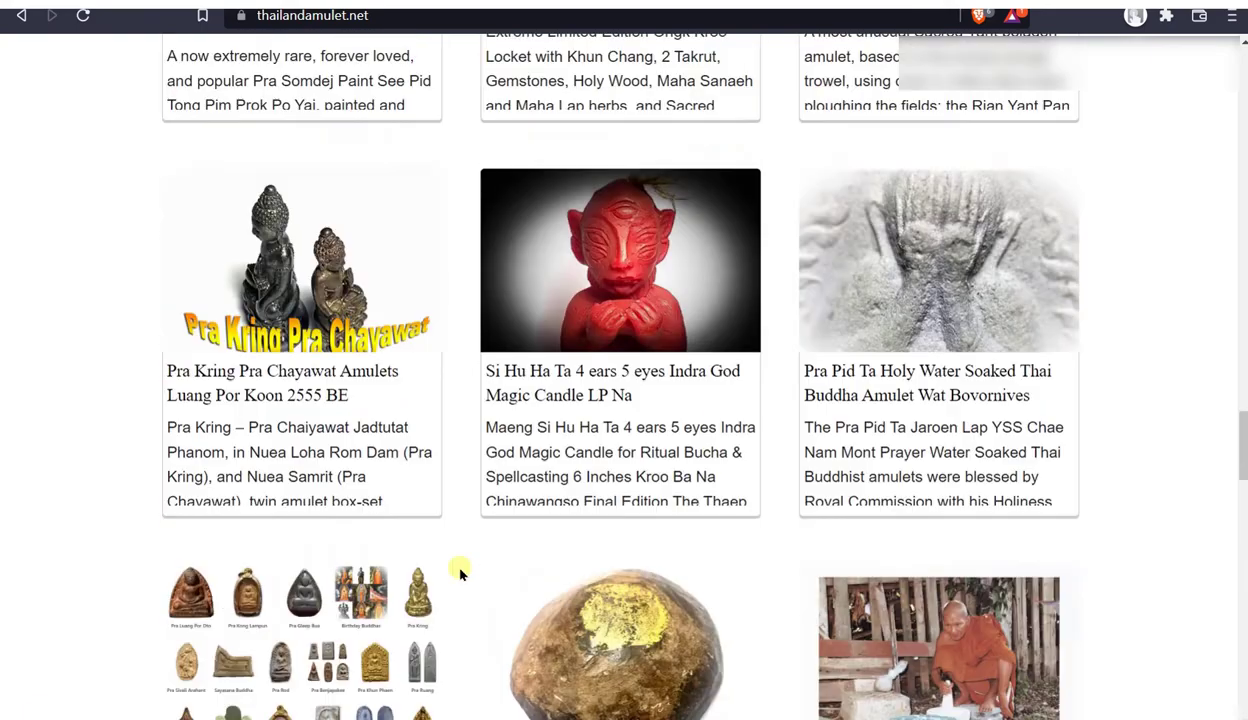
# - Look over the storefront's welcome text and product search, and reload the page
pyautogui.scroll(15, 460, 530)
pyautogui.scroll(20, 460, 488)
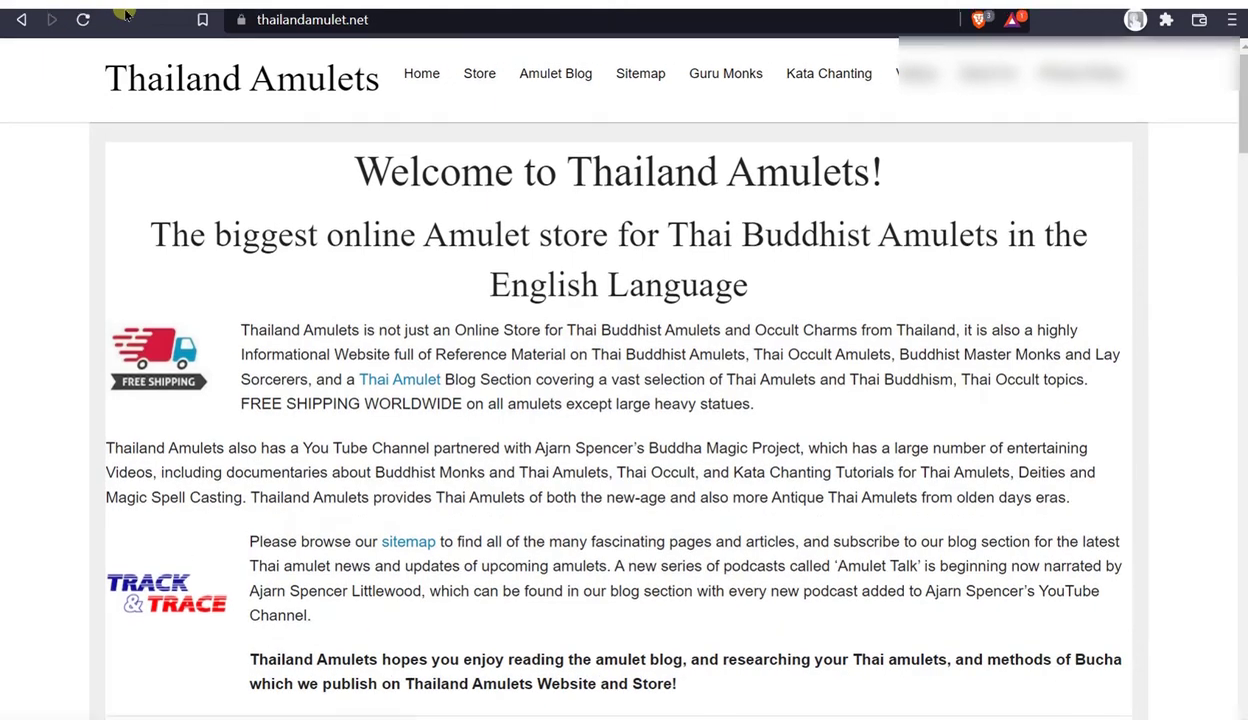
pyautogui.scroll(-10, 601, 515)
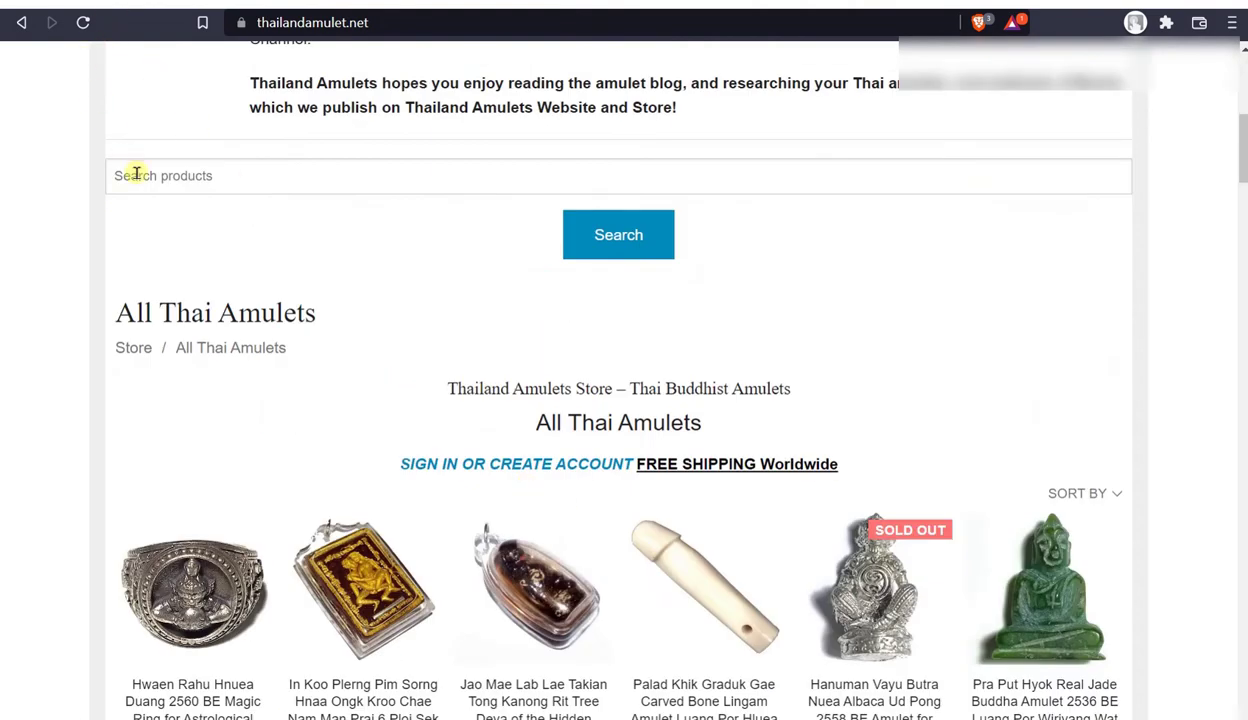
pyautogui.click(80, 23)
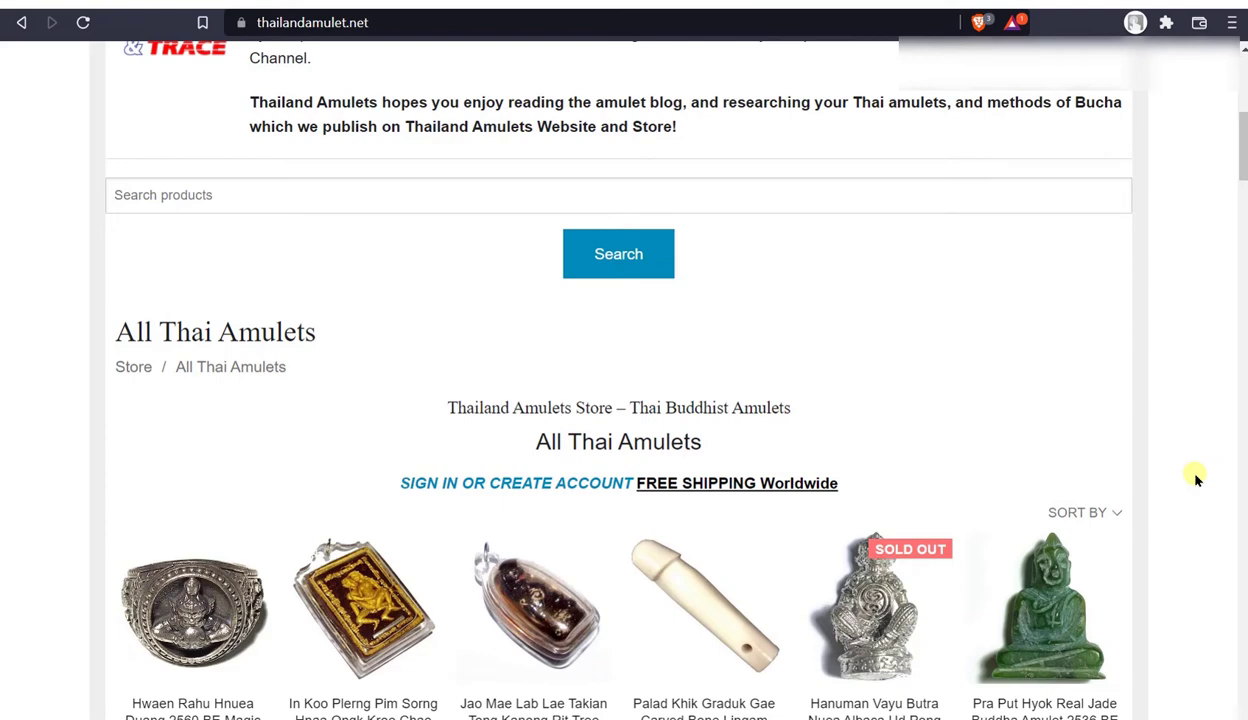
# - Look over the first products in the All Thai Amulets listing, and run a connection test on speedtest.net
pyautogui.scroll(-2, 1198, 478)
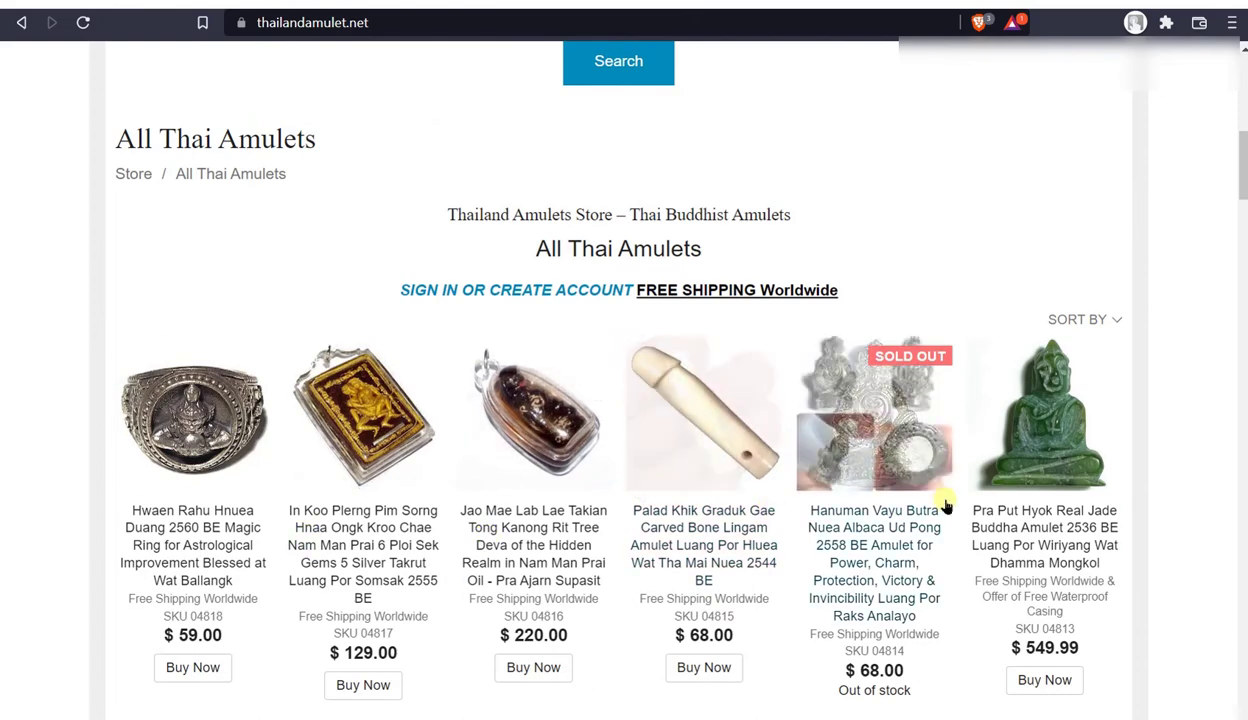
pyautogui.scroll(-2, 1192, 485)
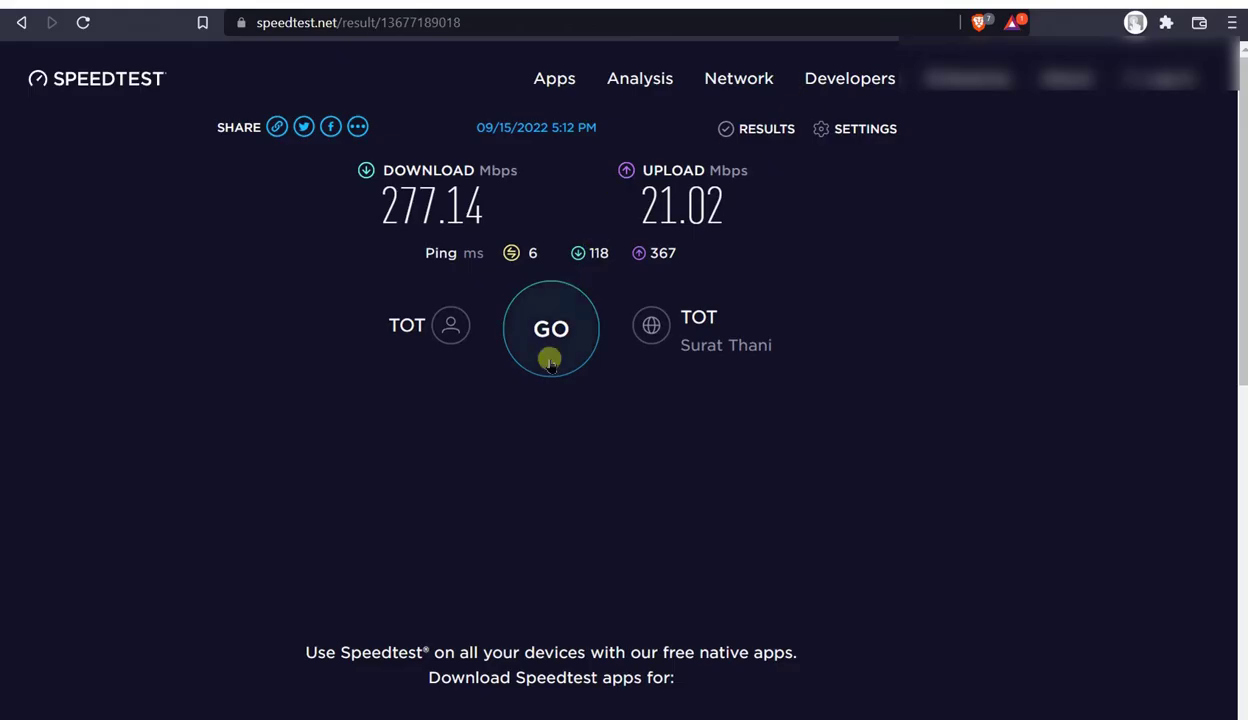
pyautogui.click(548, 362)
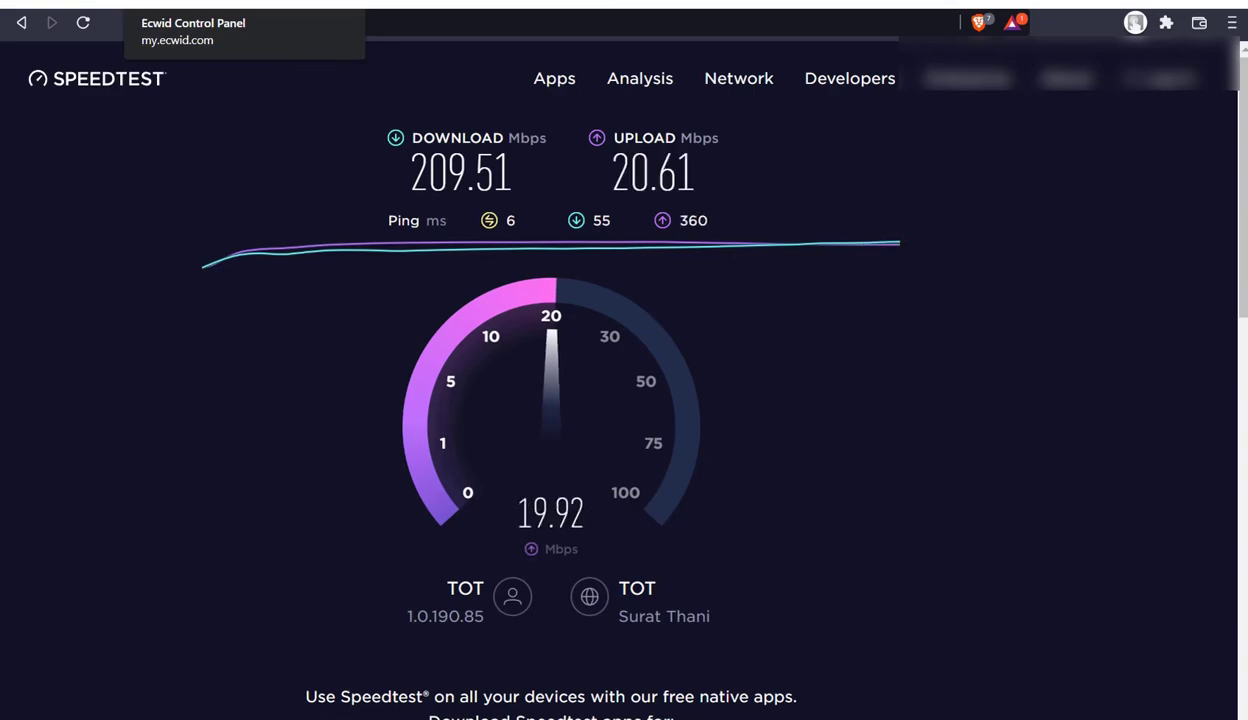
# - Switch to the Ecwid control panel to open and reload the orders list, and check the download speed on speedtest.net
pyautogui.click(200, 4)
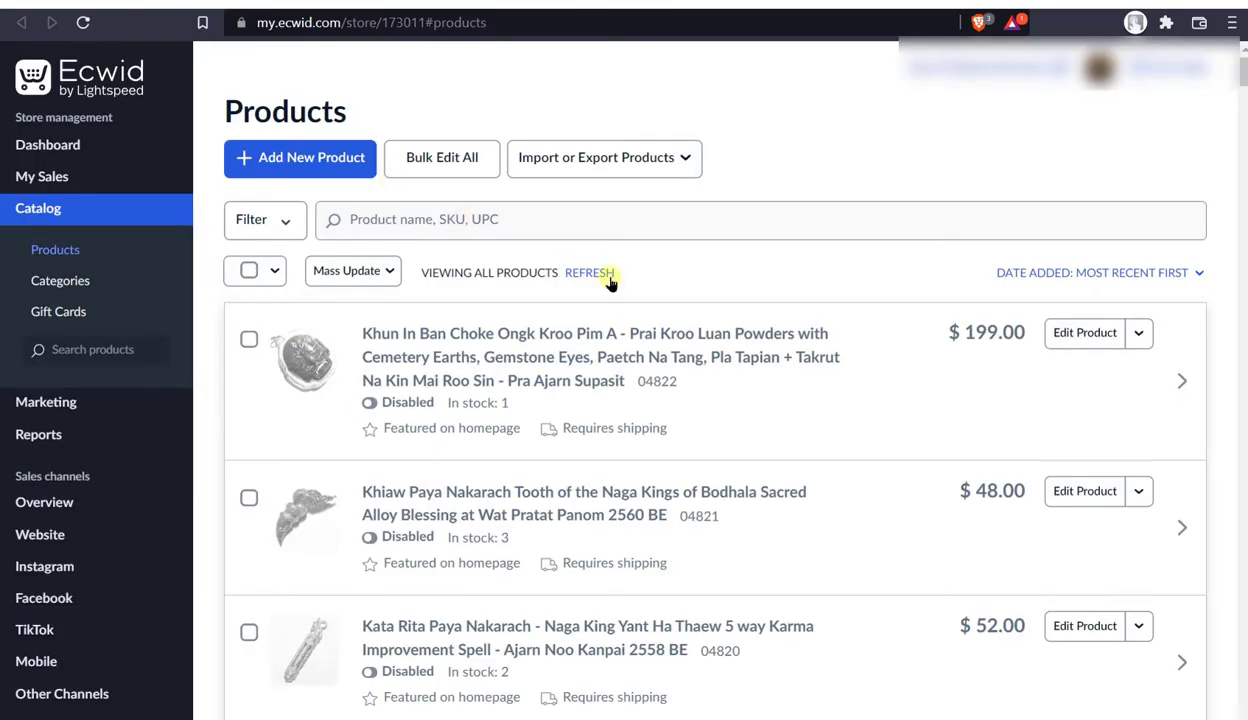
pyautogui.click(34, 77)
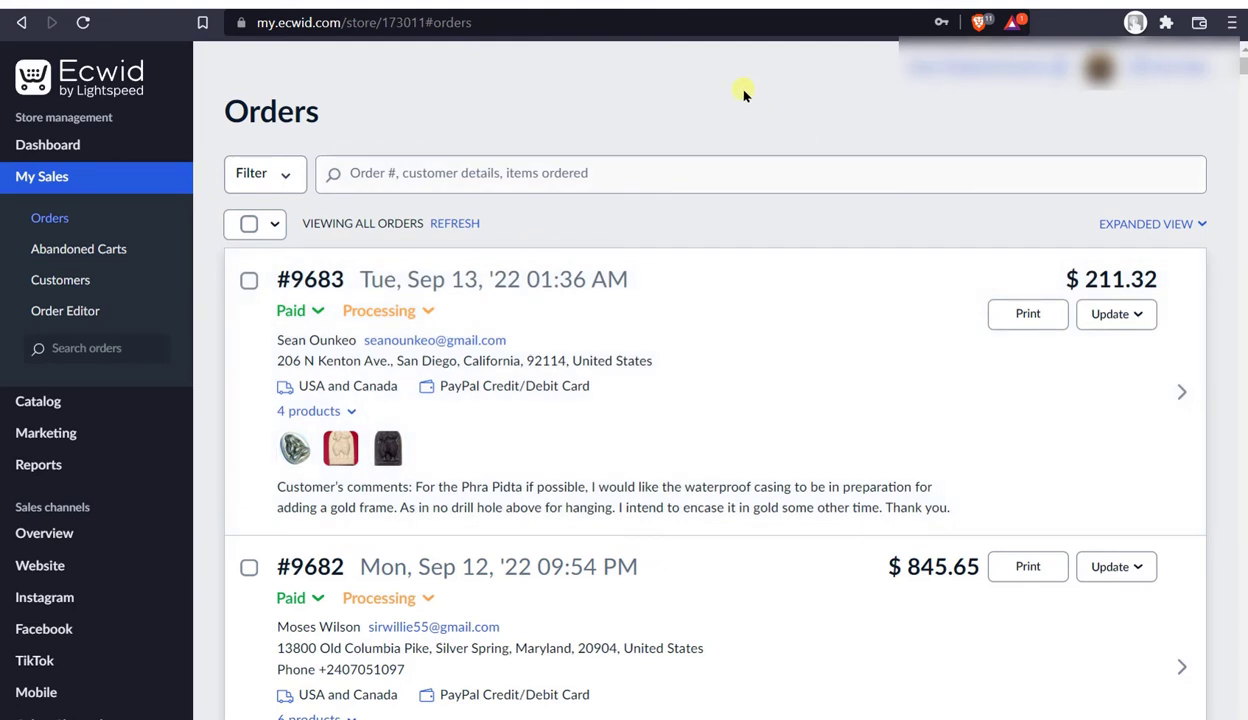
pyautogui.click(82, 22)
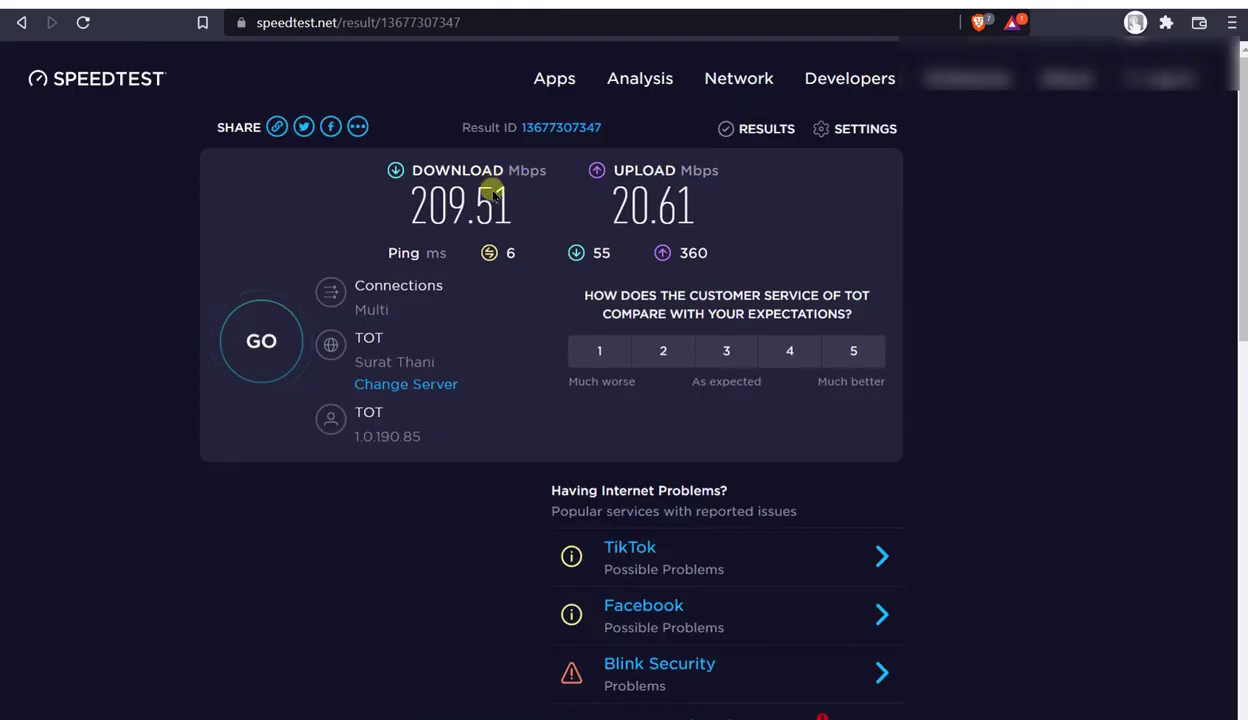
pyautogui.moveTo(508, 200); pyautogui.dragTo(395, 214)
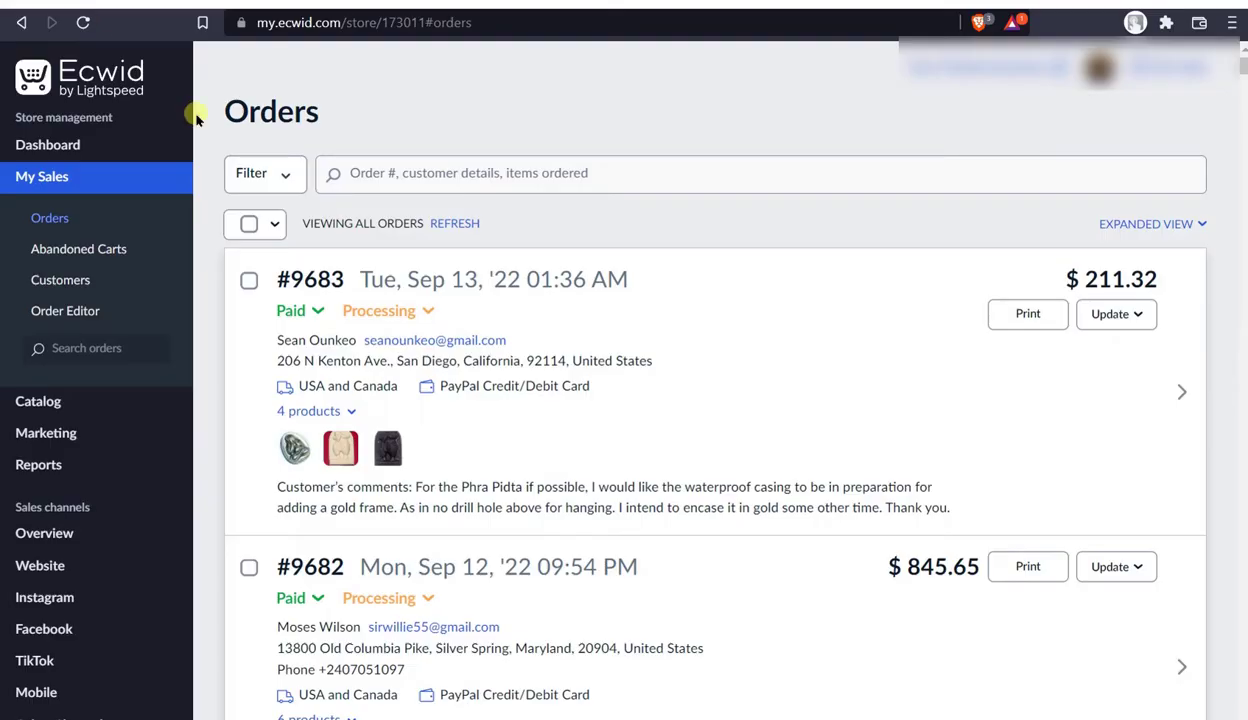
# - Switch back to the Ecwid orders list and skim the orders from September 2022 back to July 2022
pyautogui.scroll(-15, 627, 572)
pyautogui.scroll(-20, 638, 510)
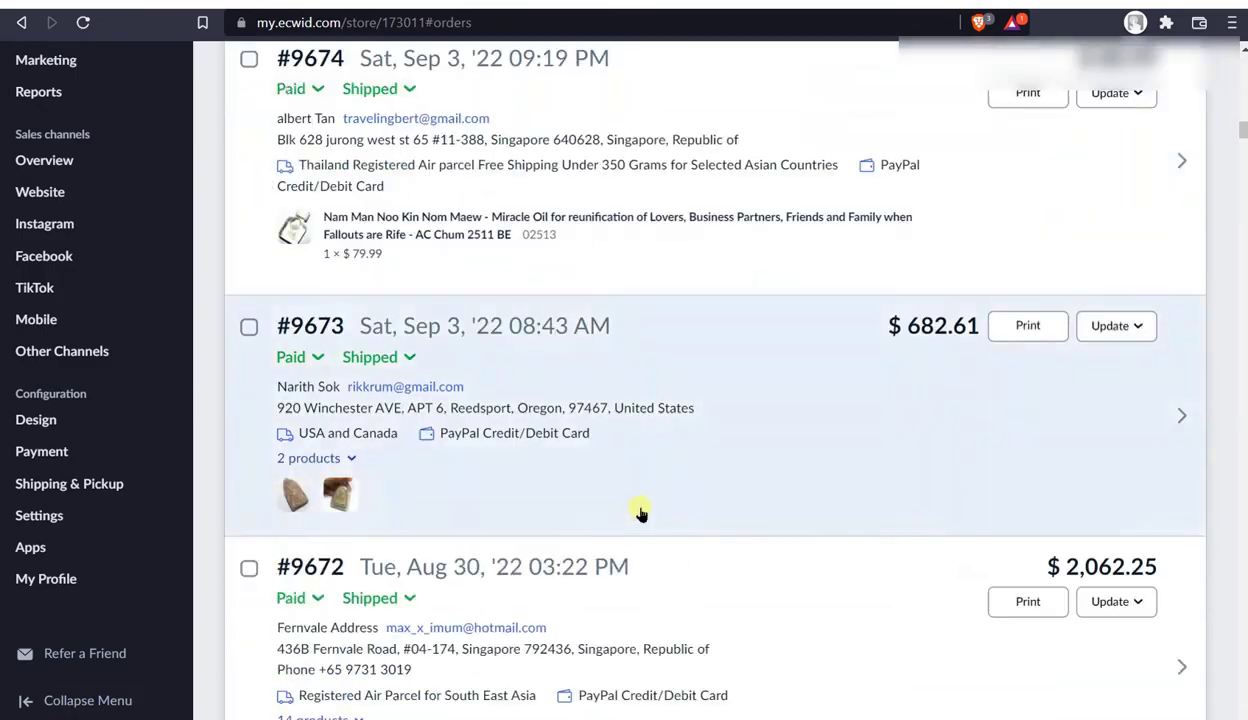
pyautogui.scroll(-20, 649, 530)
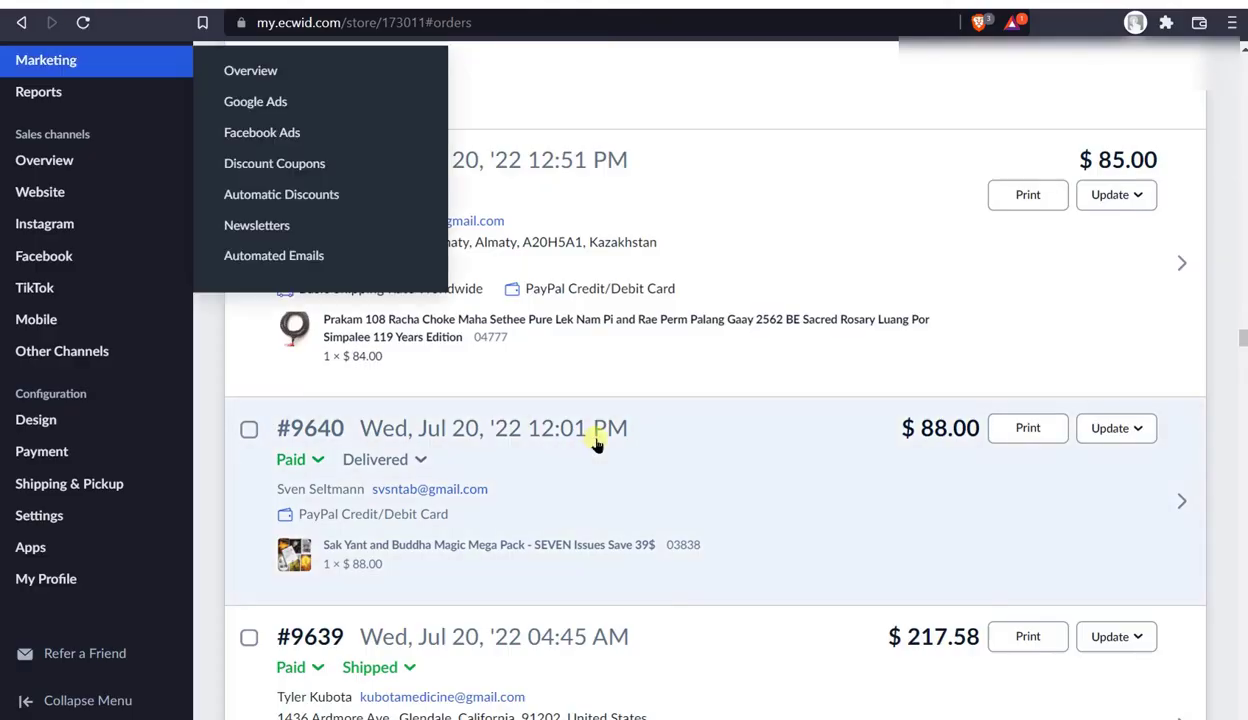
pyautogui.scroll(20, 596, 444)
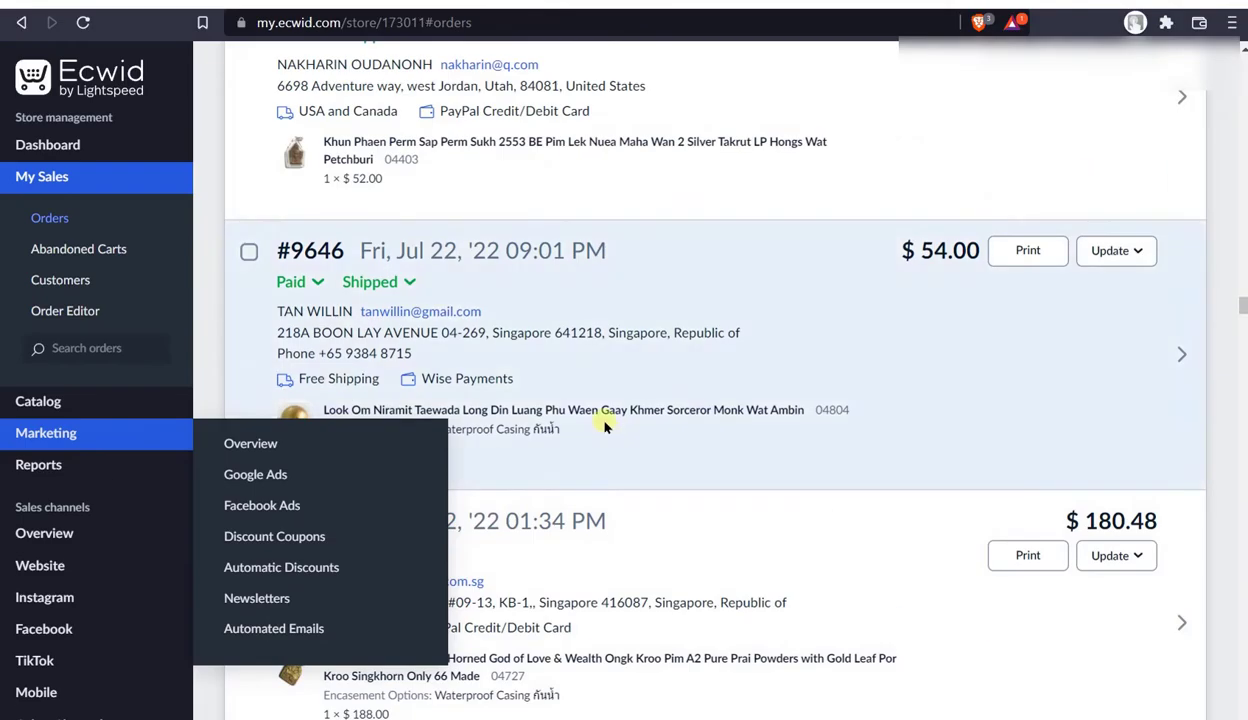
pyautogui.scroll(20, 787, 479)
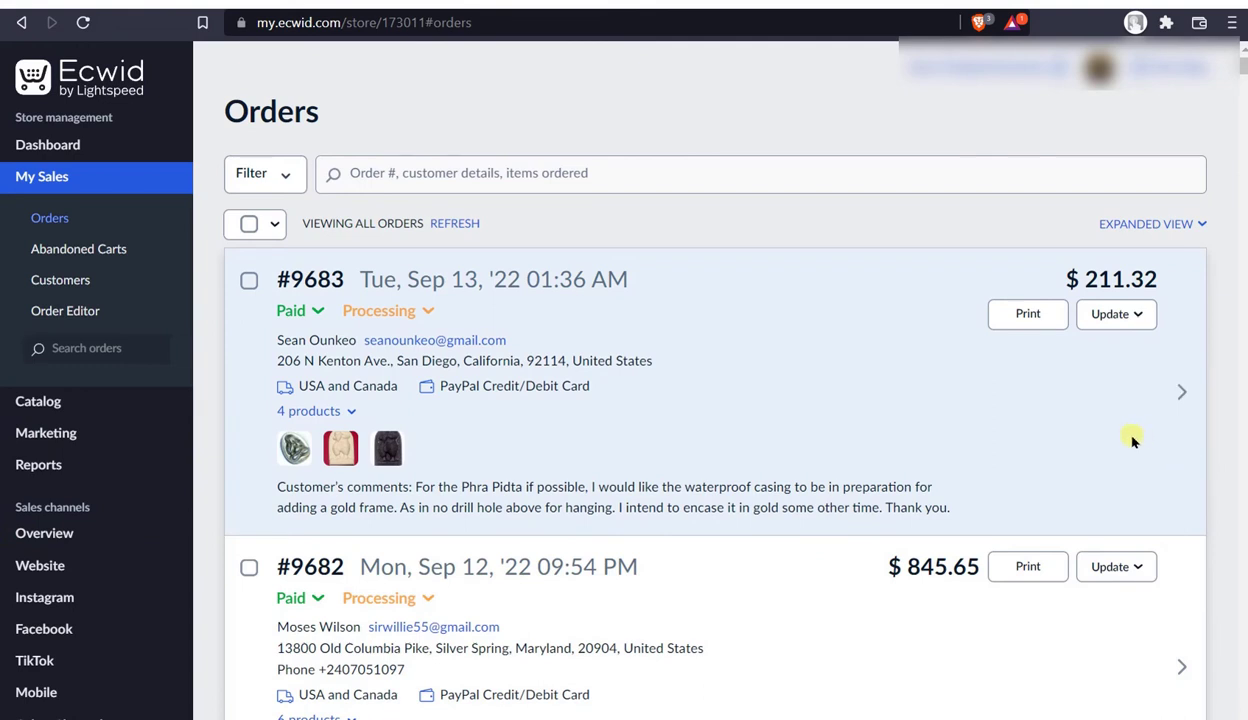
pyautogui.scroll(-20, 870, 538)
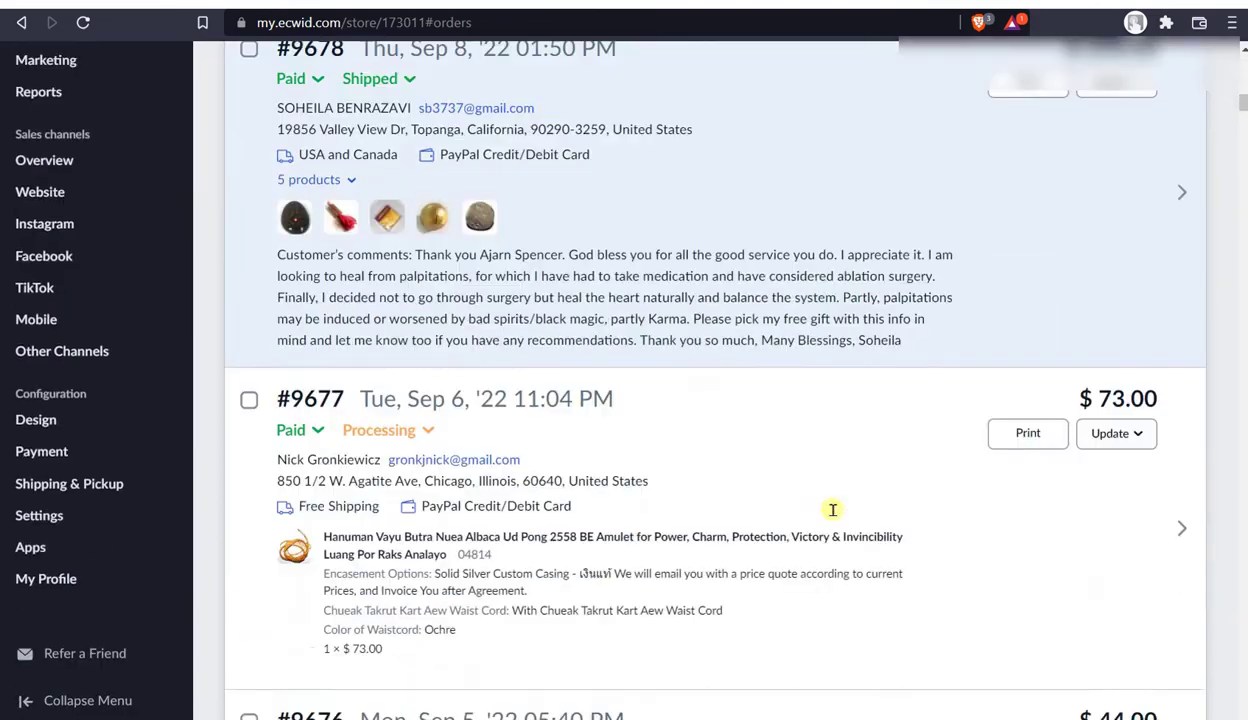
pyautogui.scroll(-20, 832, 510)
pyautogui.scroll(20, 830, 511)
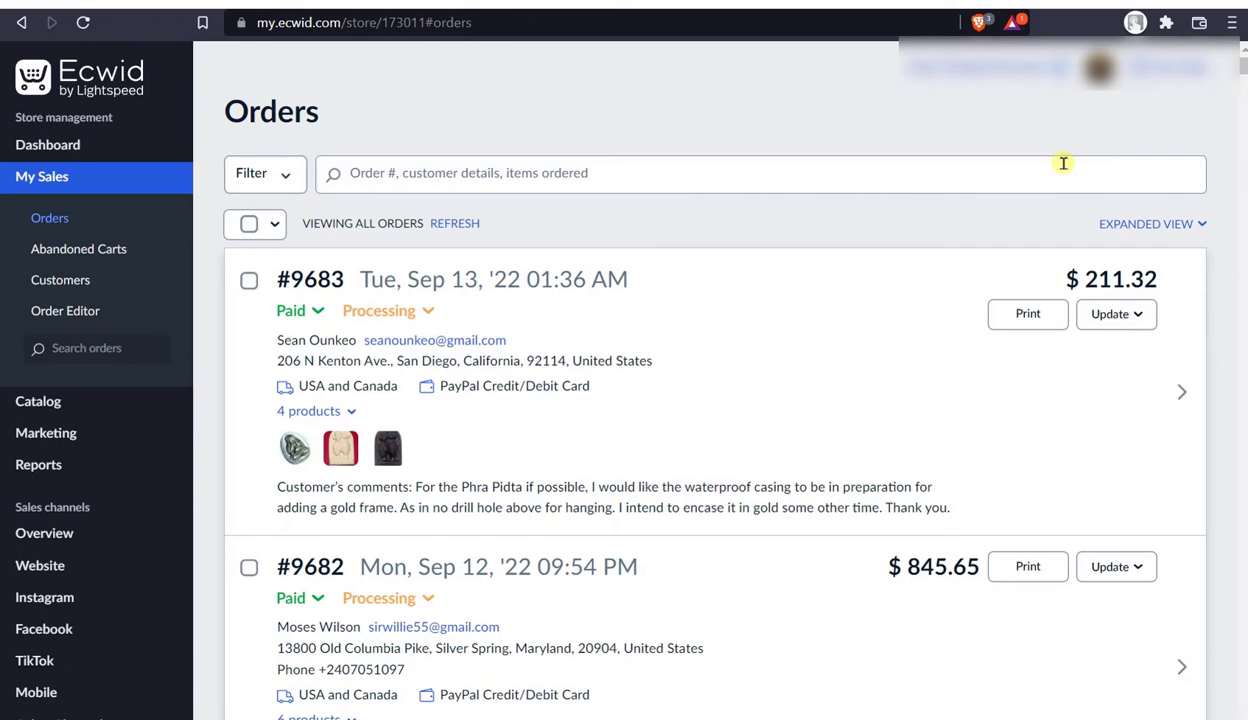
# - Review the first page of orders down to its sales summary and page navigation, and return to the newest order
pyautogui.scroll(-20, 607, 496)
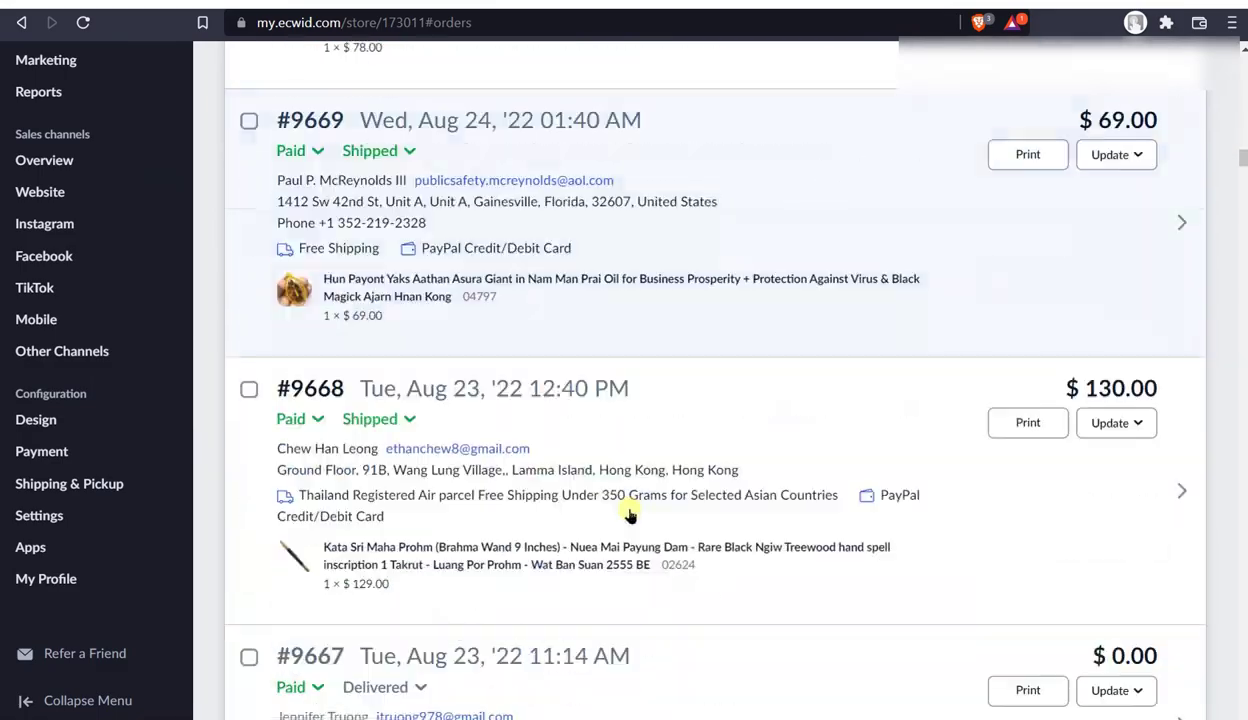
pyautogui.scroll(-20, 630, 513)
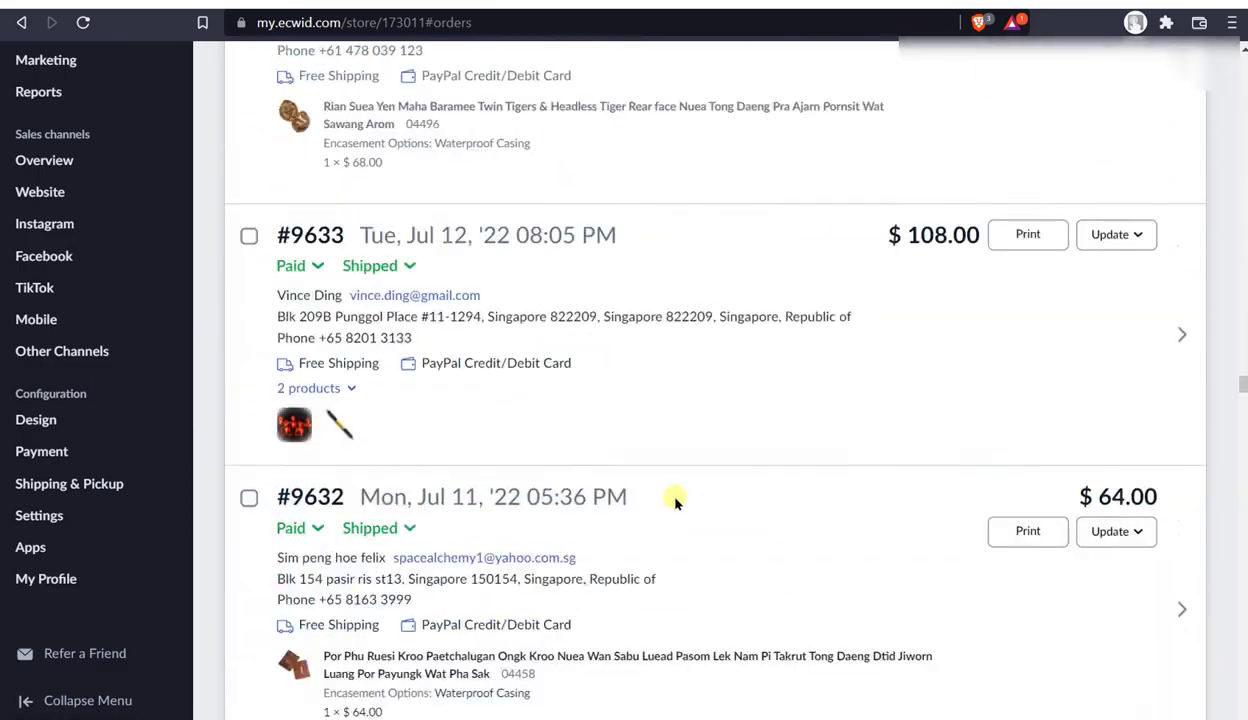
pyautogui.scroll(-20, 675, 503)
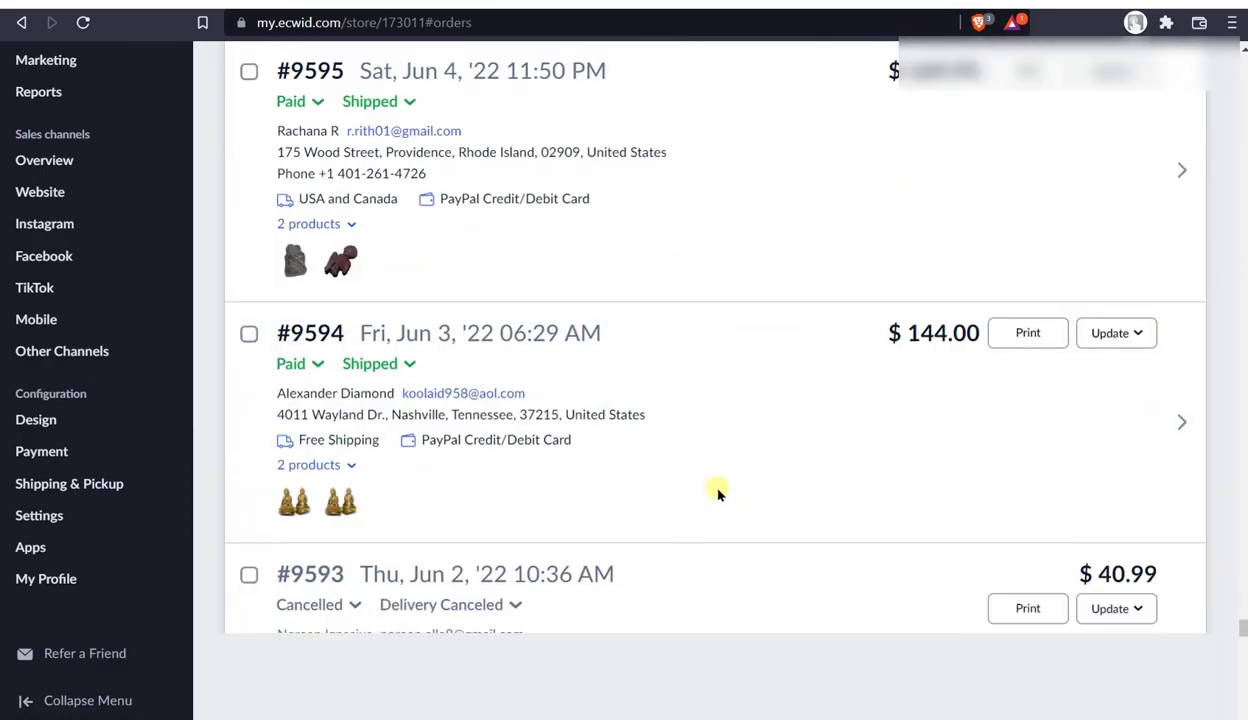
pyautogui.scroll(-20, 717, 493)
pyautogui.scroll(10, 830, 541)
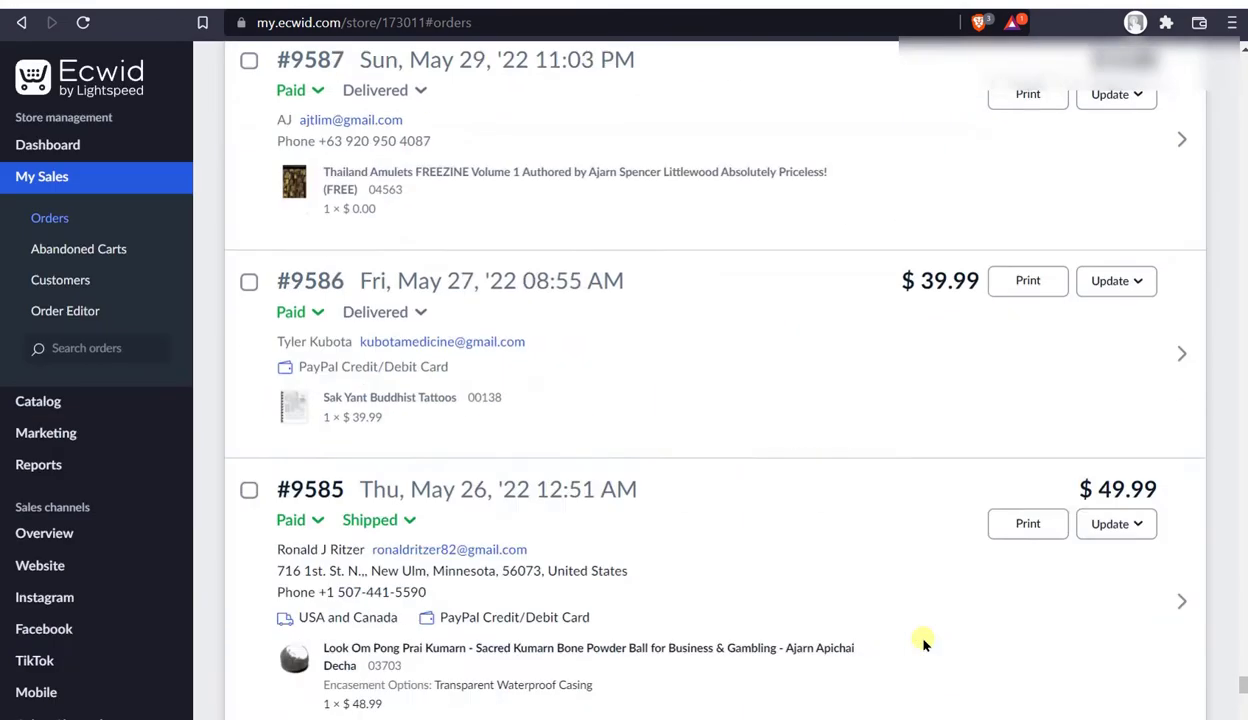
pyautogui.scroll(-4, 923, 645)
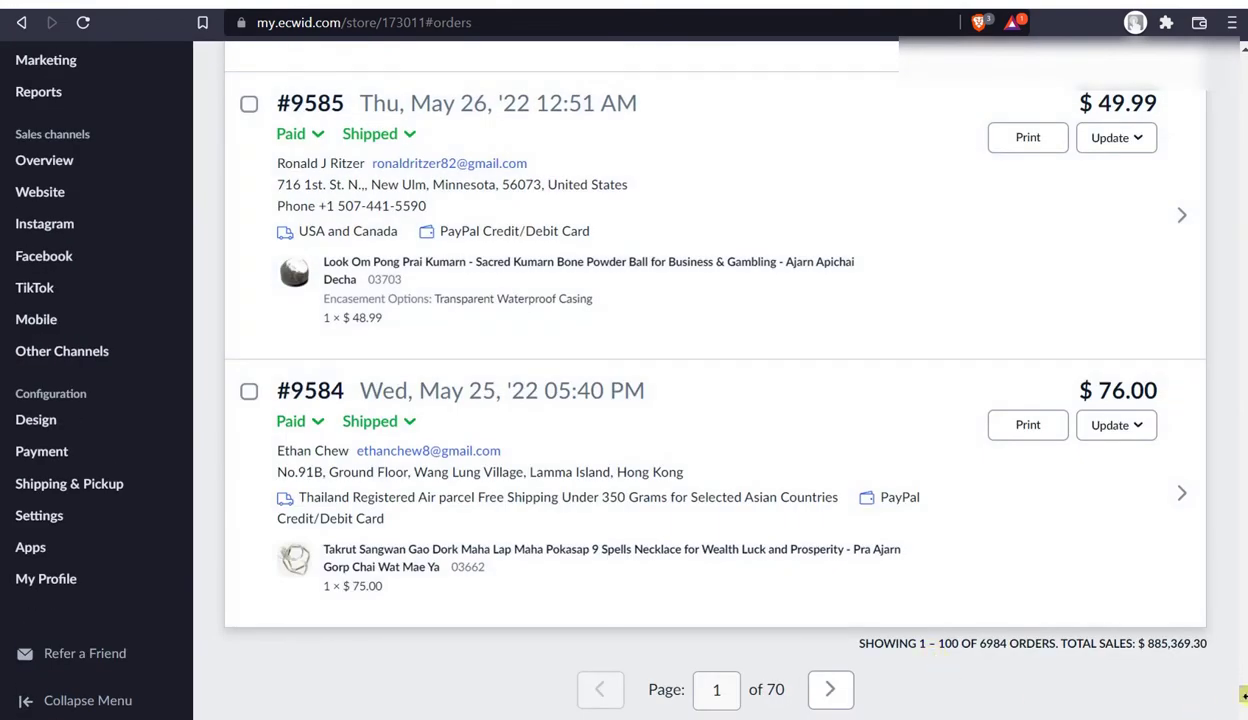
pyautogui.moveTo(1243, 693); pyautogui.dragTo(1240, 60)
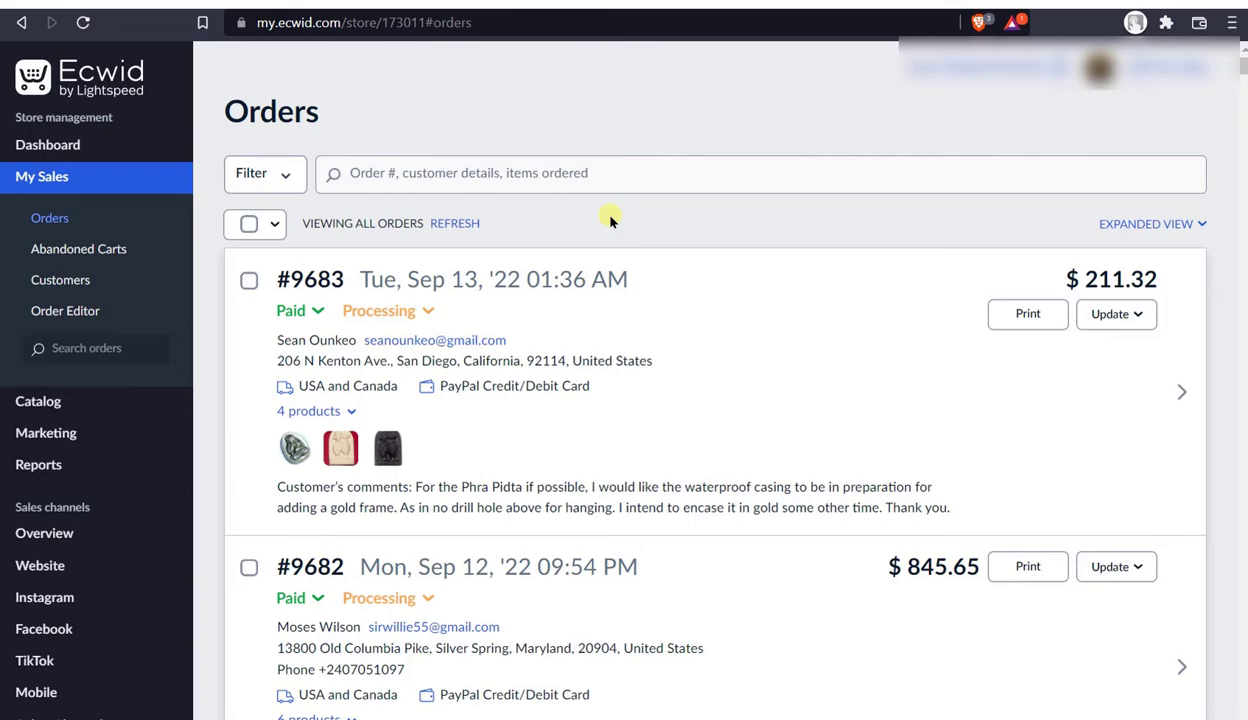
# - Skim the August and September orders again and check the order search field
pyautogui.scroll(-20, 700, 435)
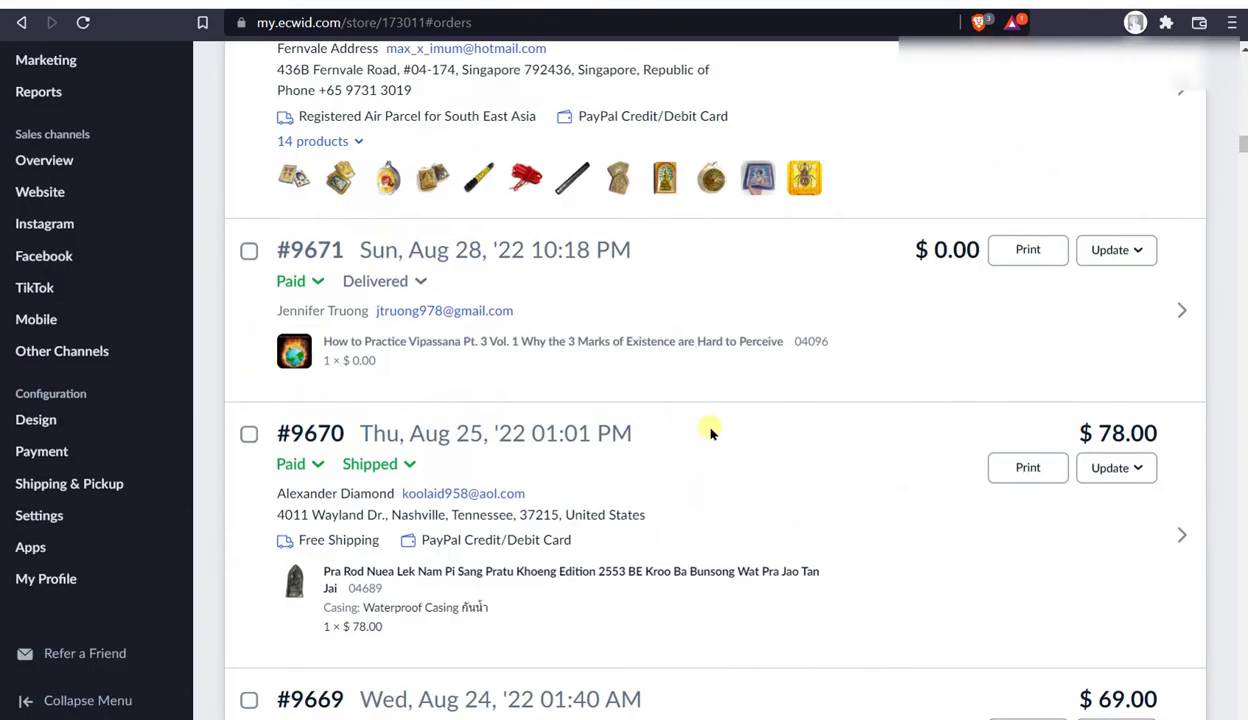
pyautogui.scroll(-20, 710, 432)
pyautogui.scroll(20, 745, 494)
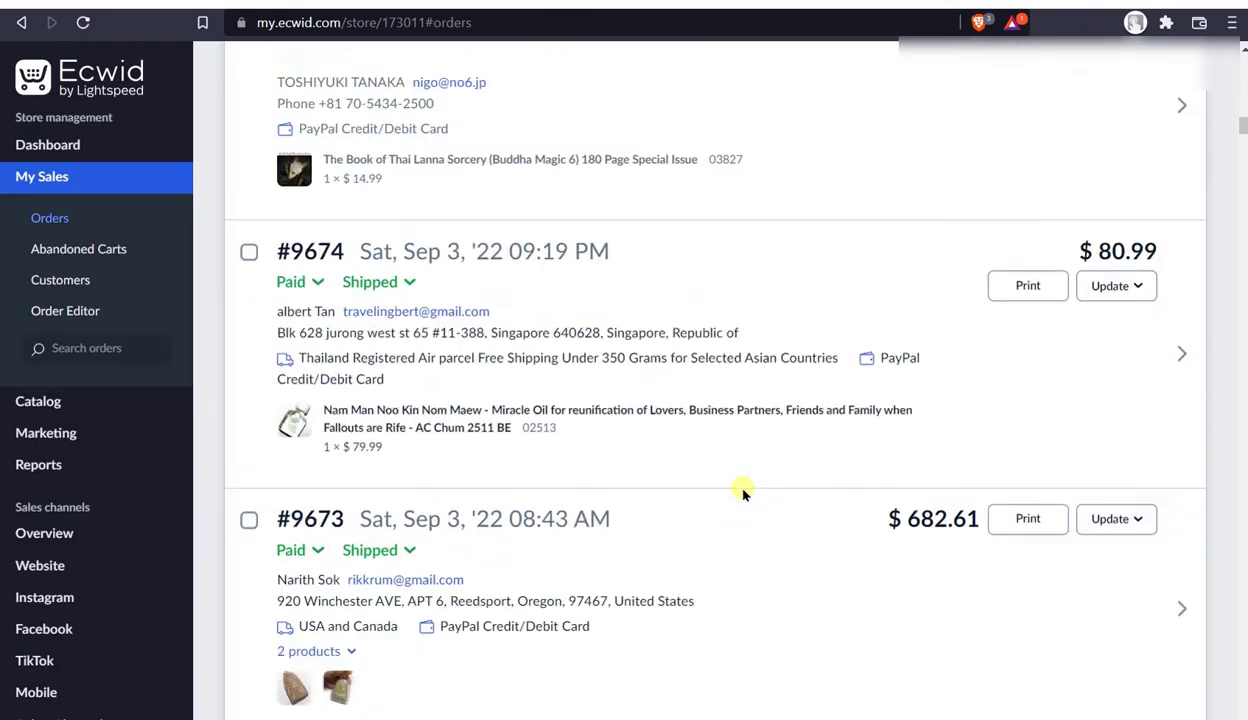
pyautogui.scroll(20, 745, 488)
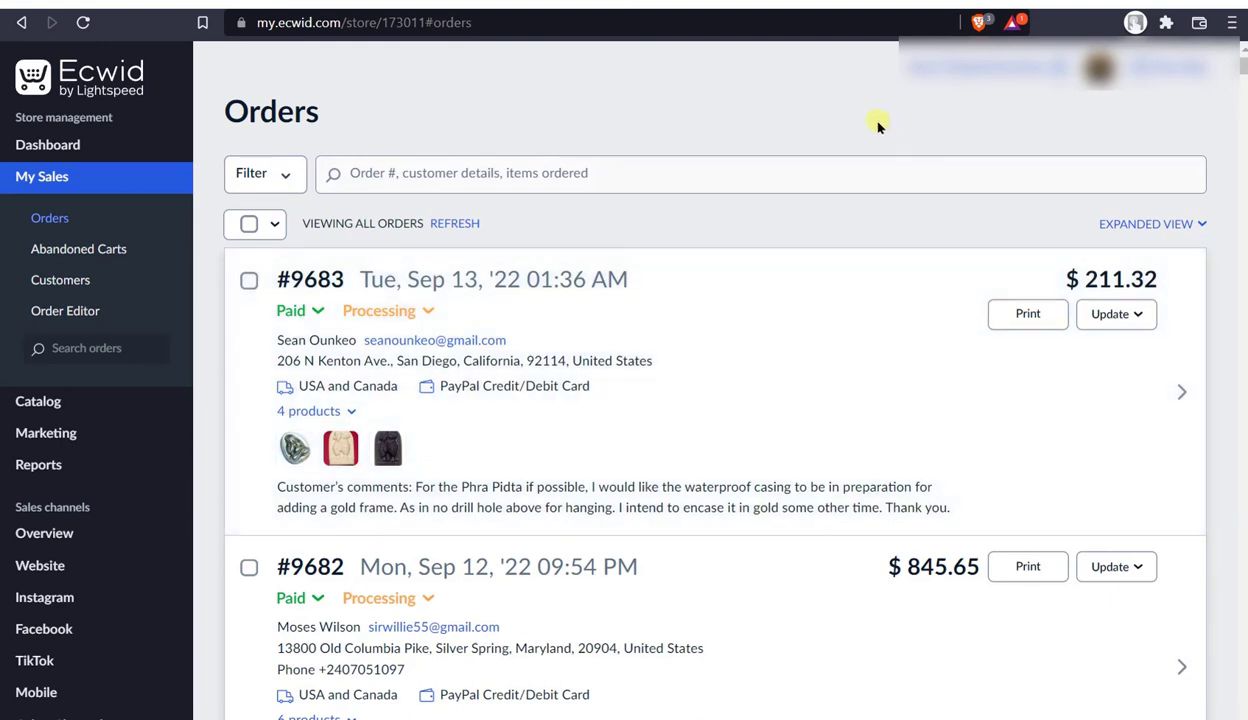
pyautogui.click(600, 180)
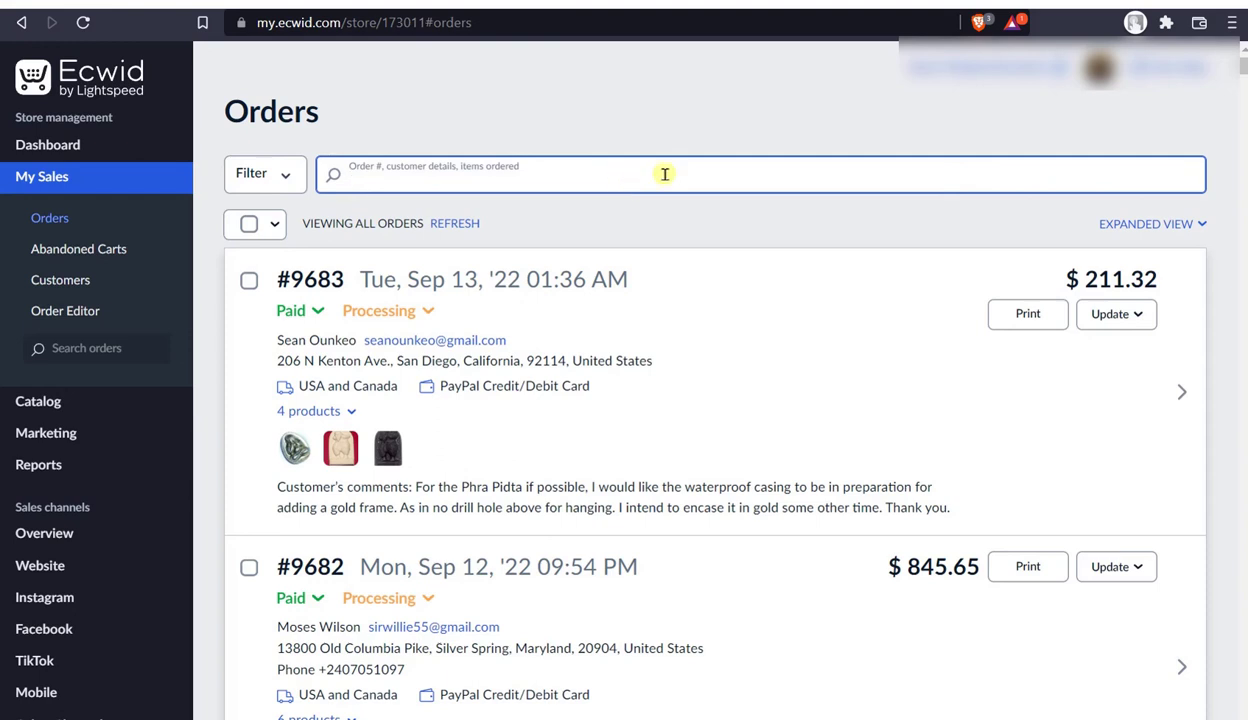
pyautogui.click(901, 118)
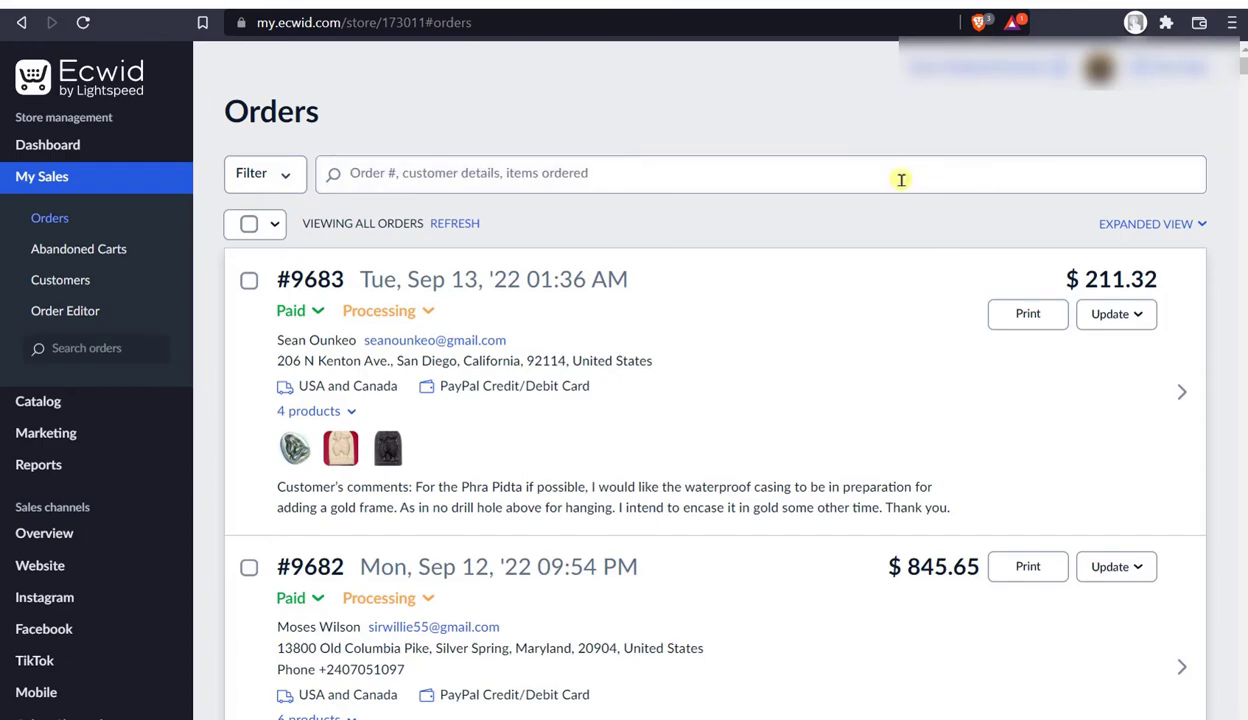
# - Look through the orders down to the export, print, mass update and order processing options, and return to the newest order
pyautogui.scroll(-10, 1212, 577)
pyautogui.scroll(-20, 1212, 580)
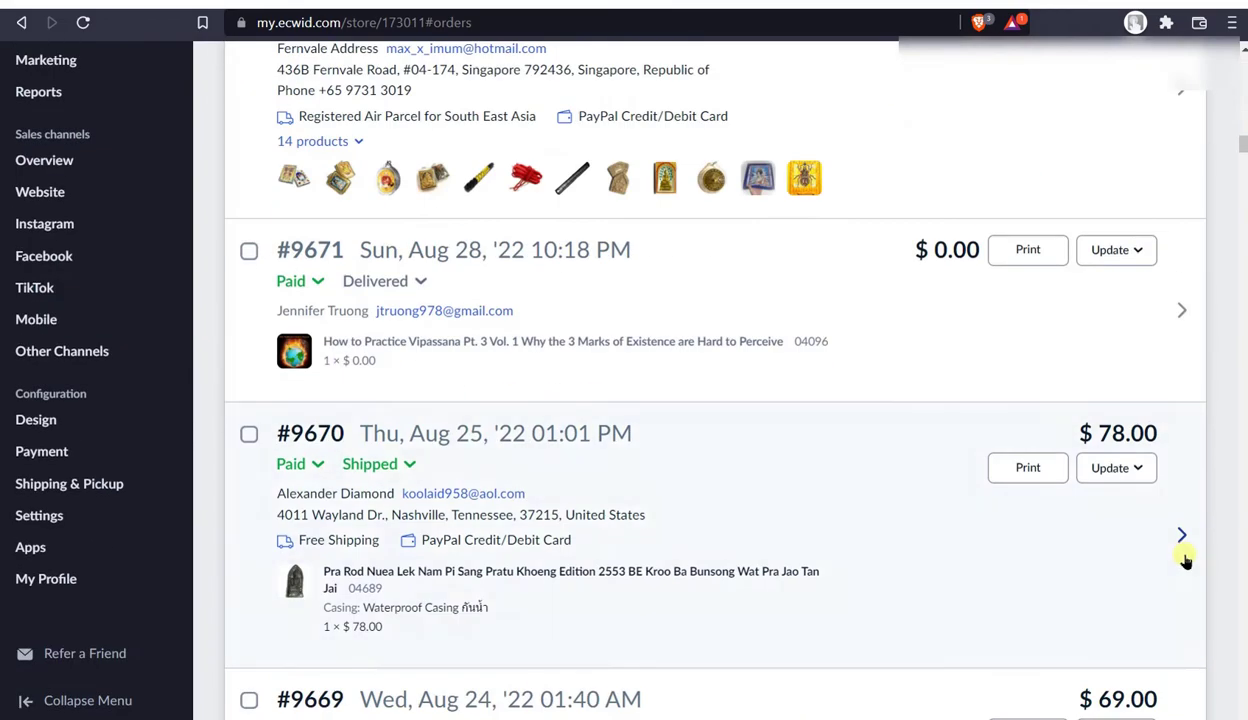
pyautogui.scroll(-20, 1220, 628)
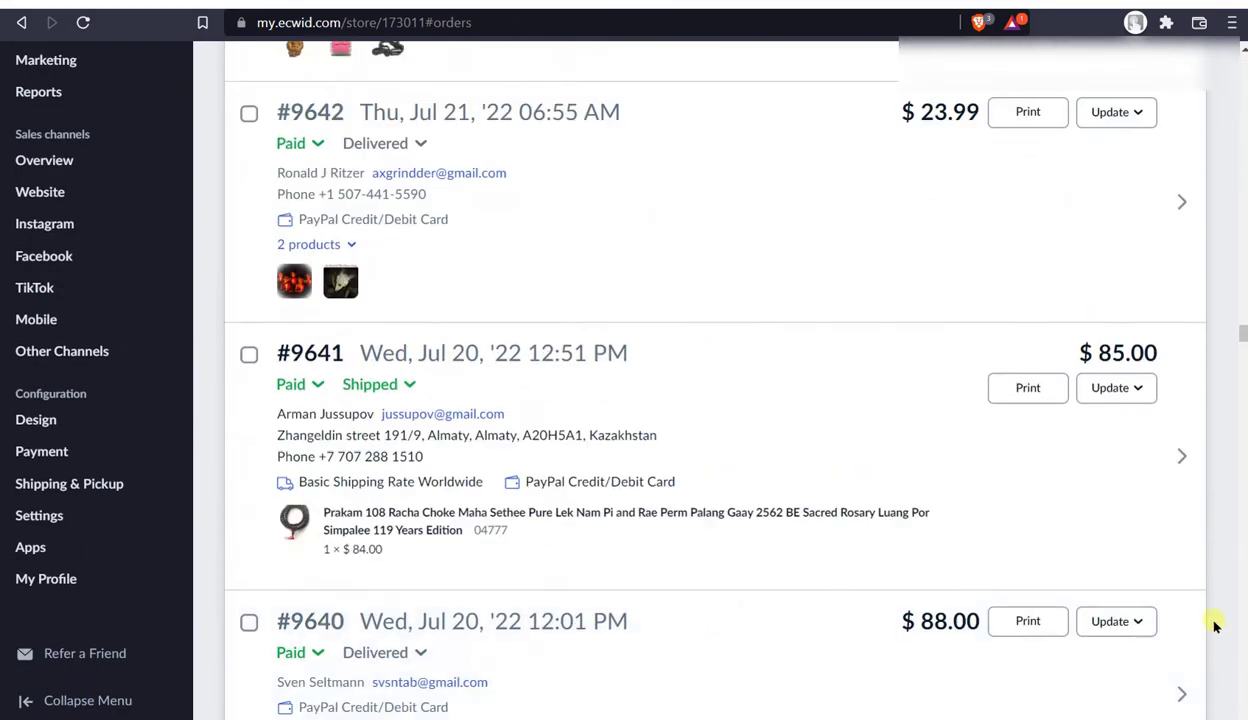
pyautogui.scroll(-20, 1212, 623)
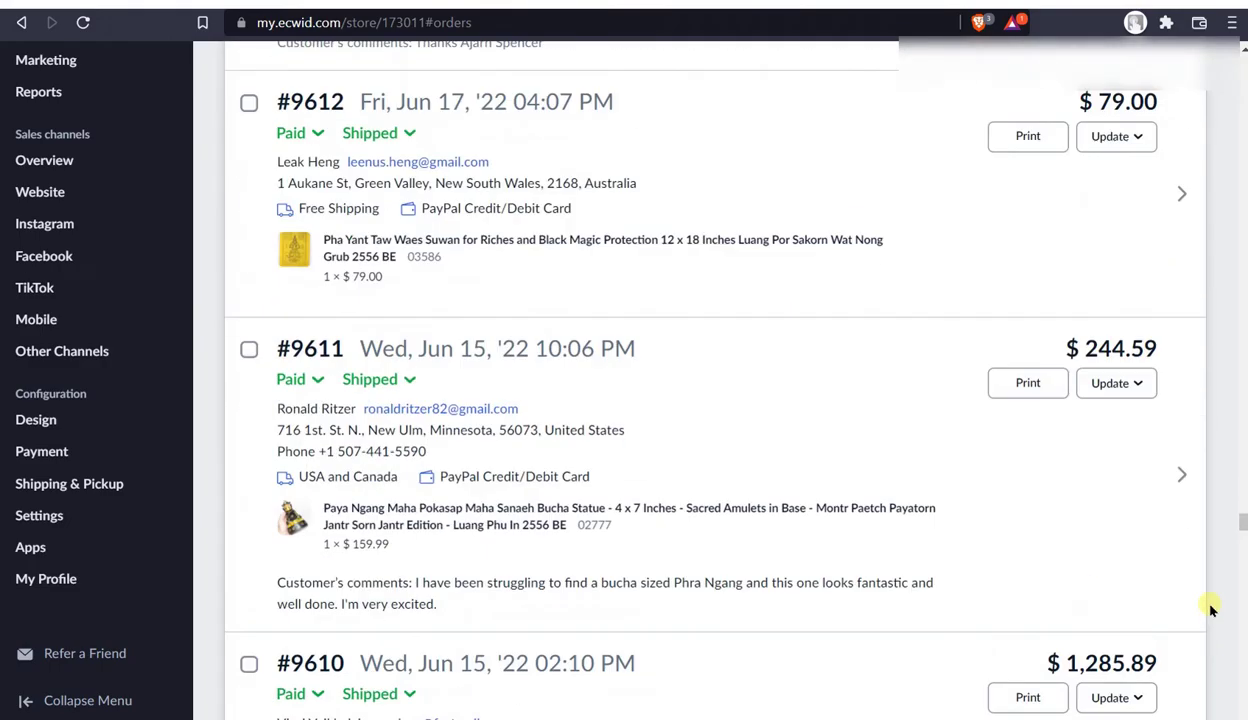
pyautogui.scroll(-15, 1220, 628)
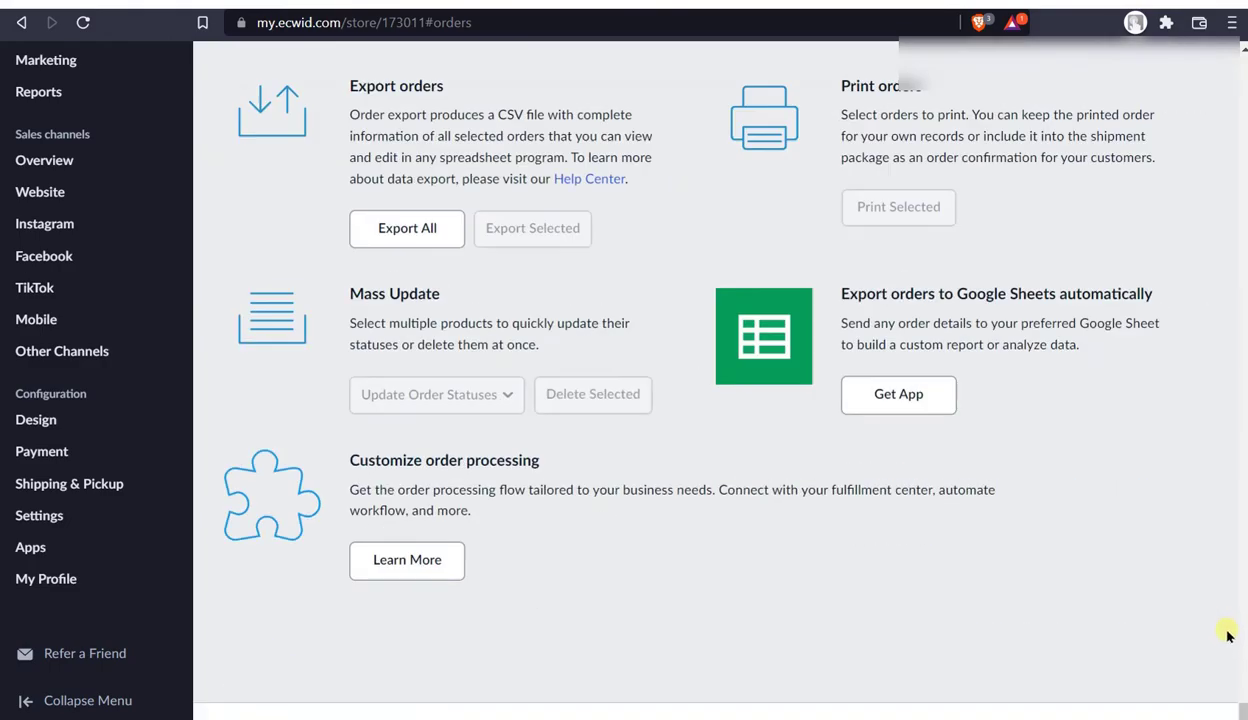
pyautogui.scroll(20, 1205, 630)
pyautogui.scroll(20, 1200, 590)
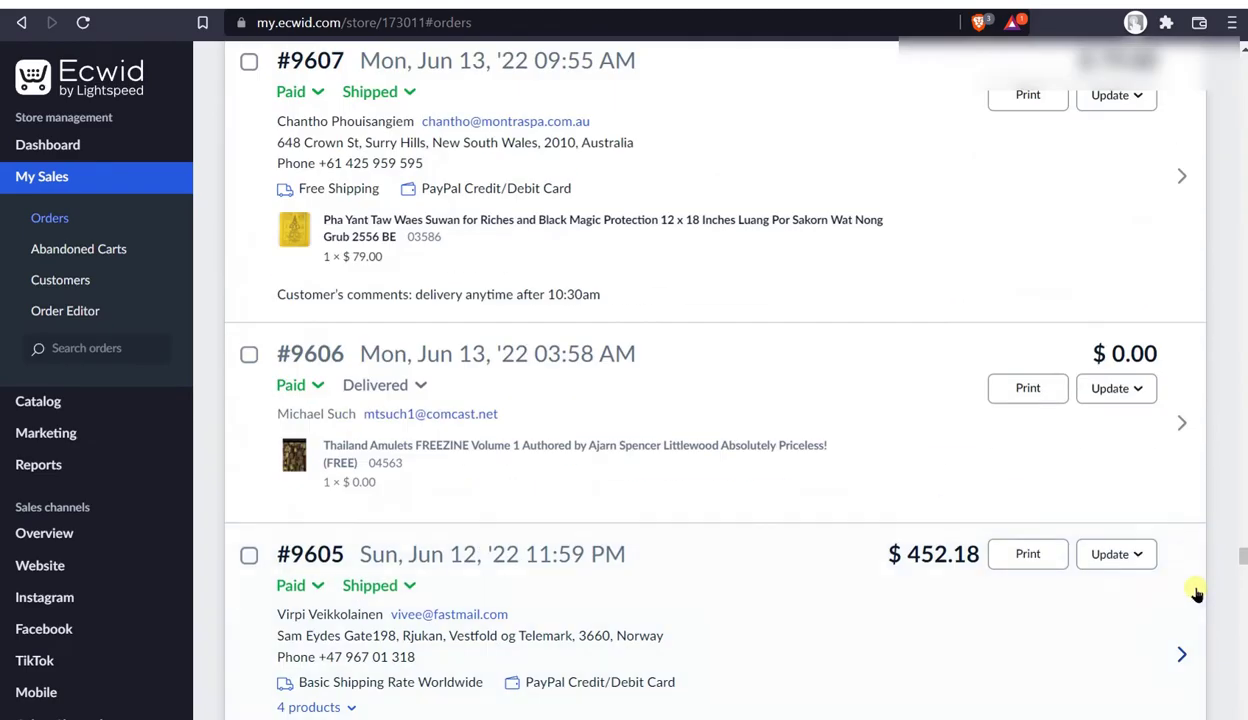
pyautogui.scroll(20, 1232, 546)
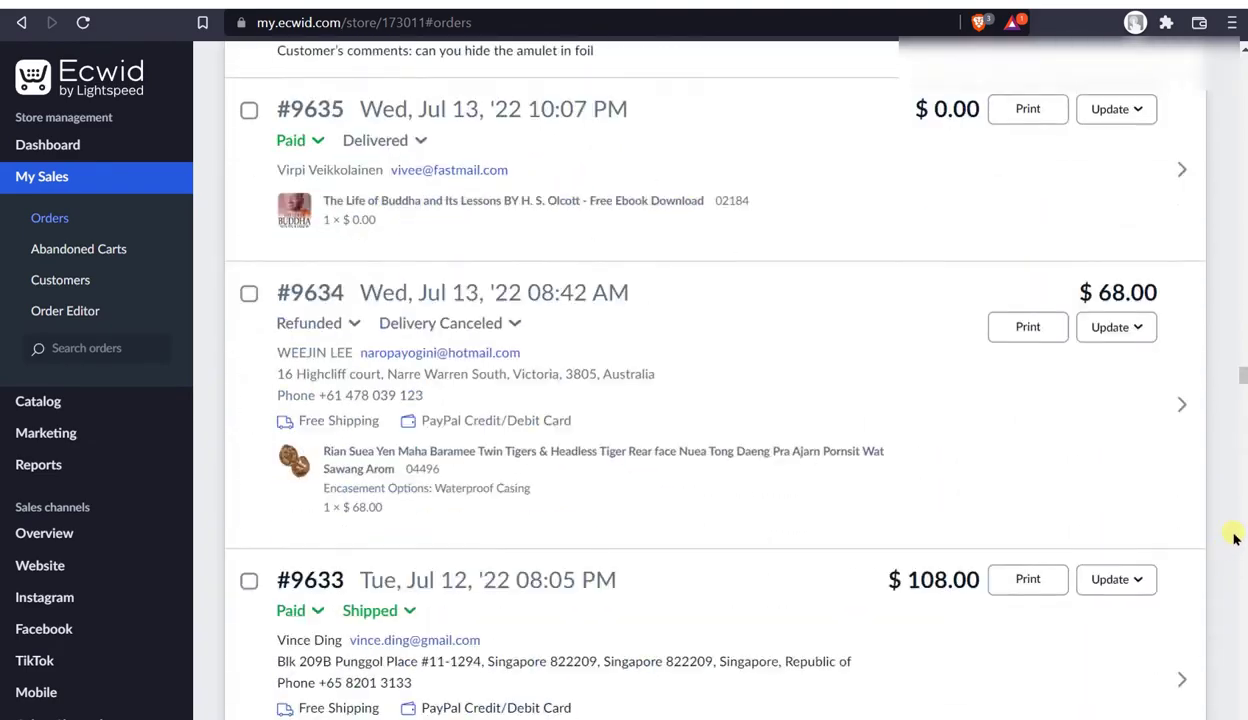
pyautogui.scroll(20, 1230, 366)
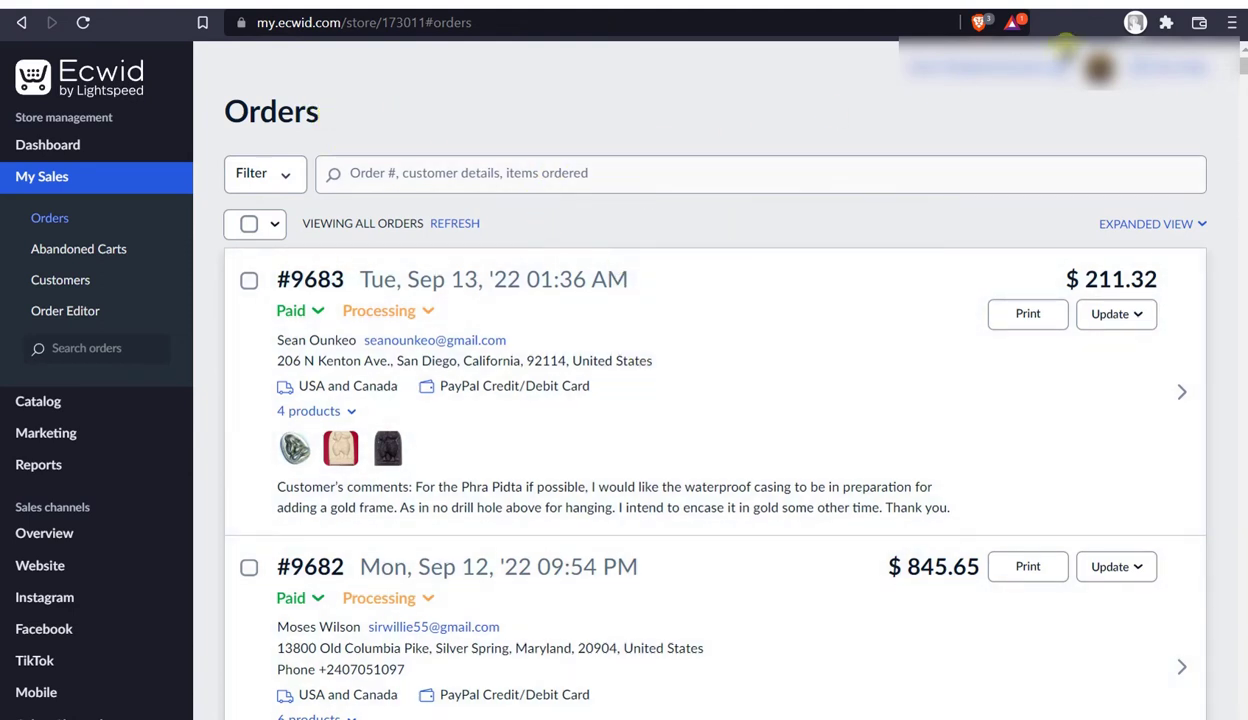
# - Check the account's profile, staff accounts and billing options, and skim the newest September orders
pyautogui.click(1060, 66)
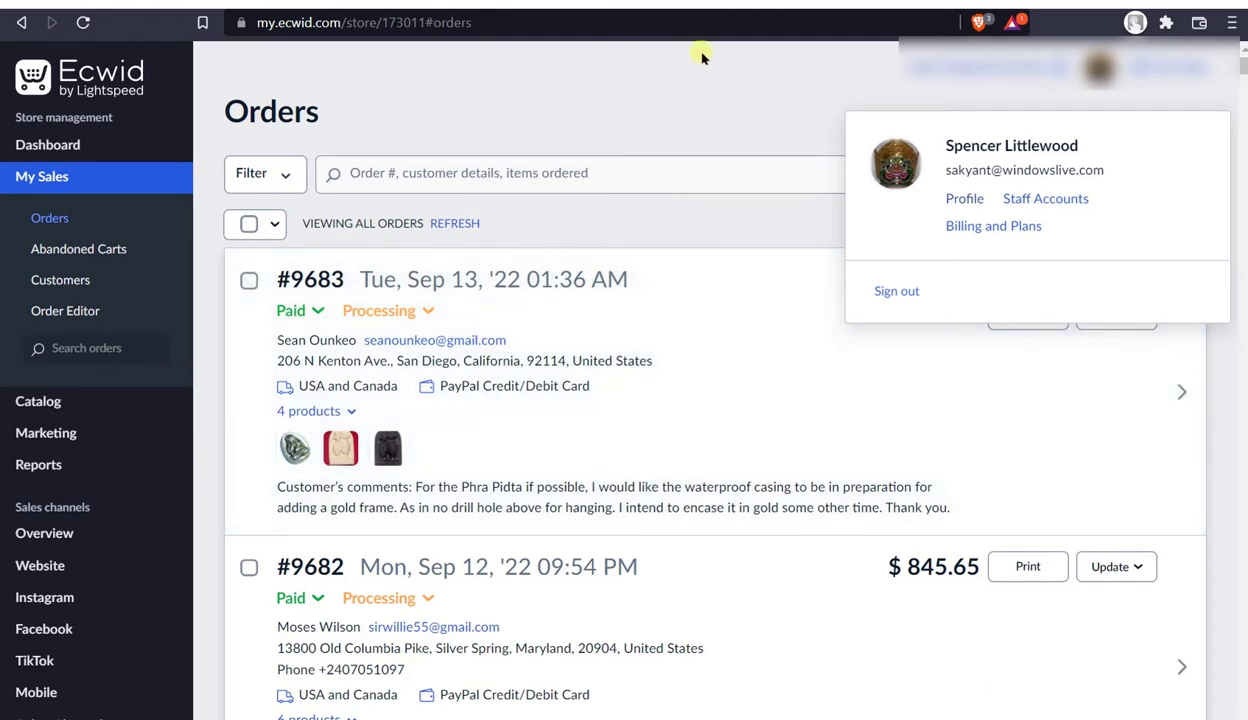
pyautogui.click(689, 79)
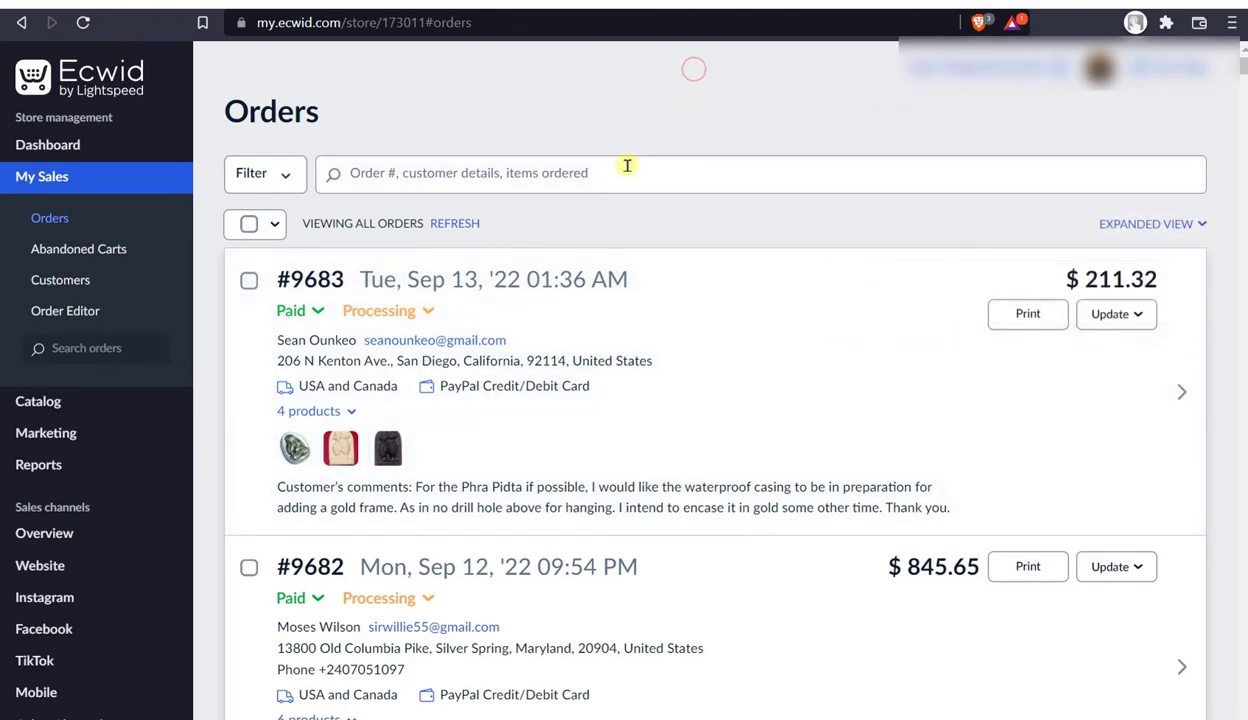
pyautogui.scroll(-10, 806, 511)
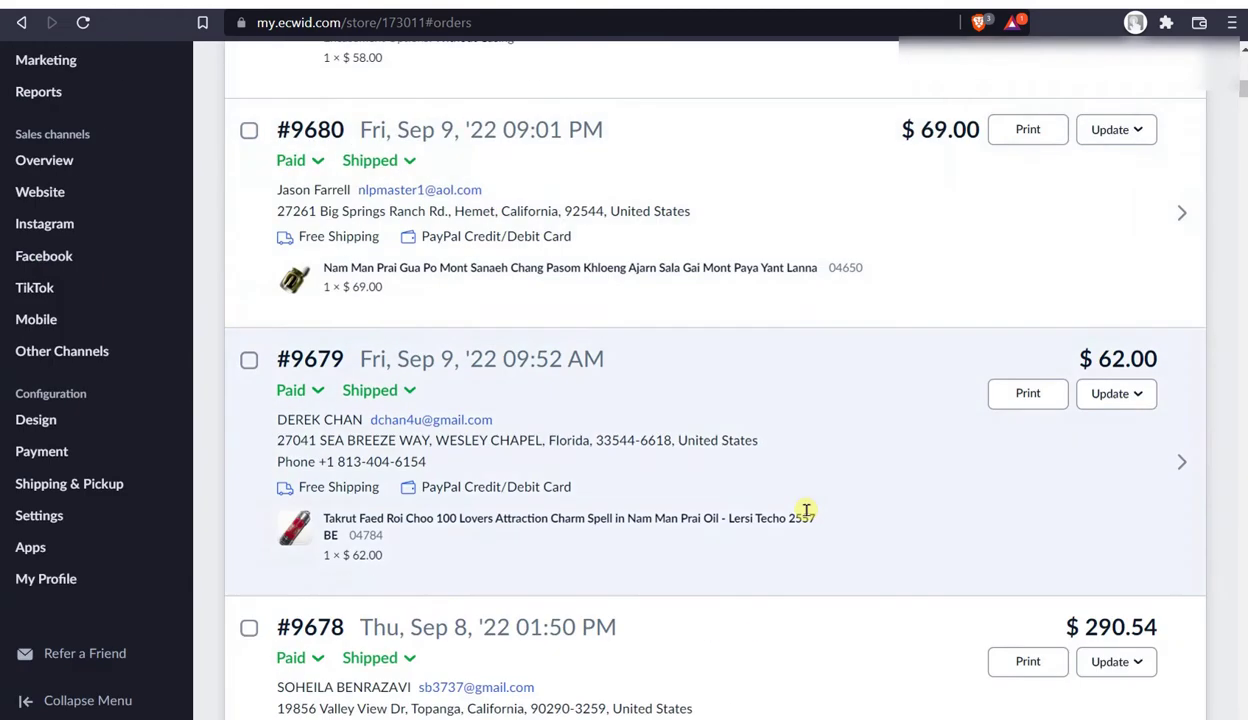
pyautogui.scroll(-5, 806, 511)
pyautogui.scroll(15, 404, 474)
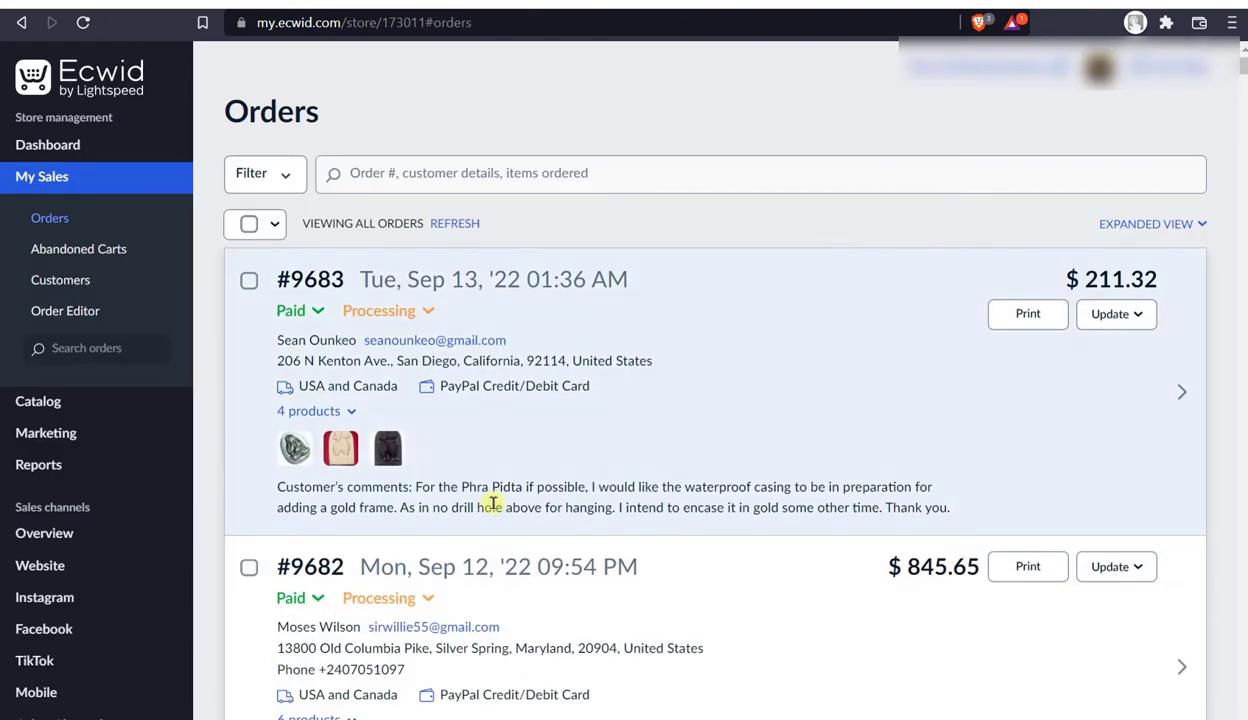
pyautogui.click(45, 222)
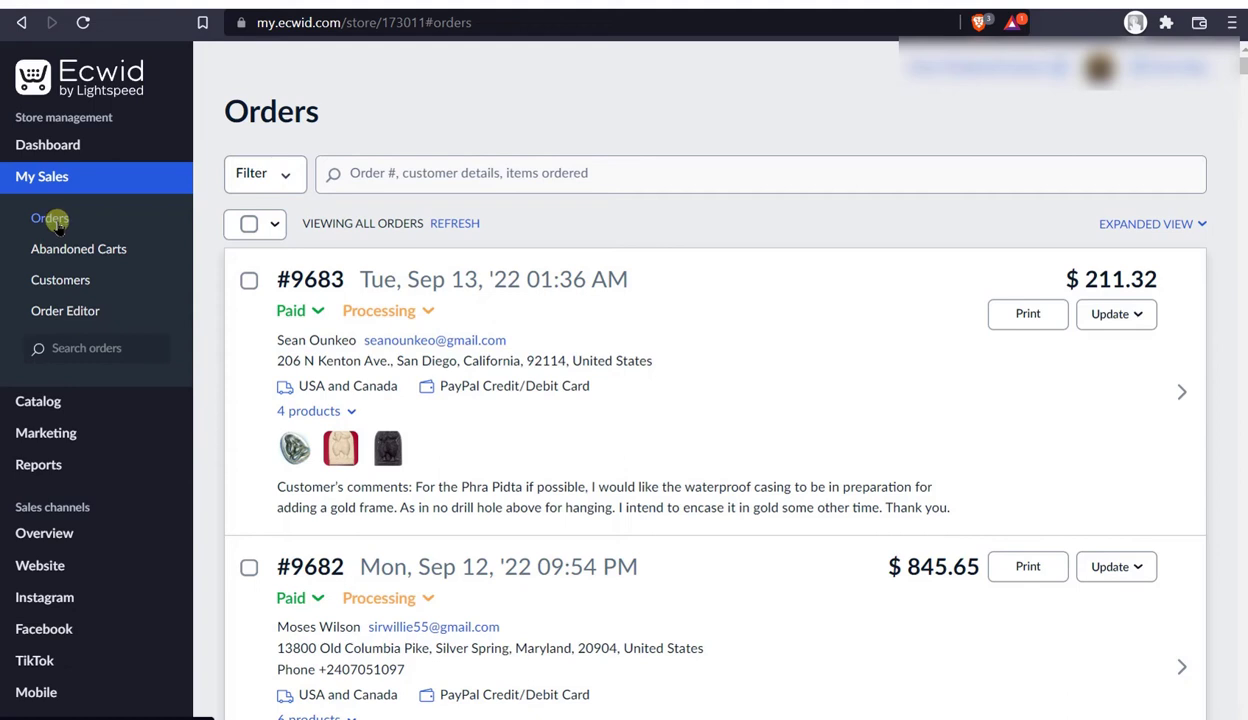
pyautogui.click(508, 220)
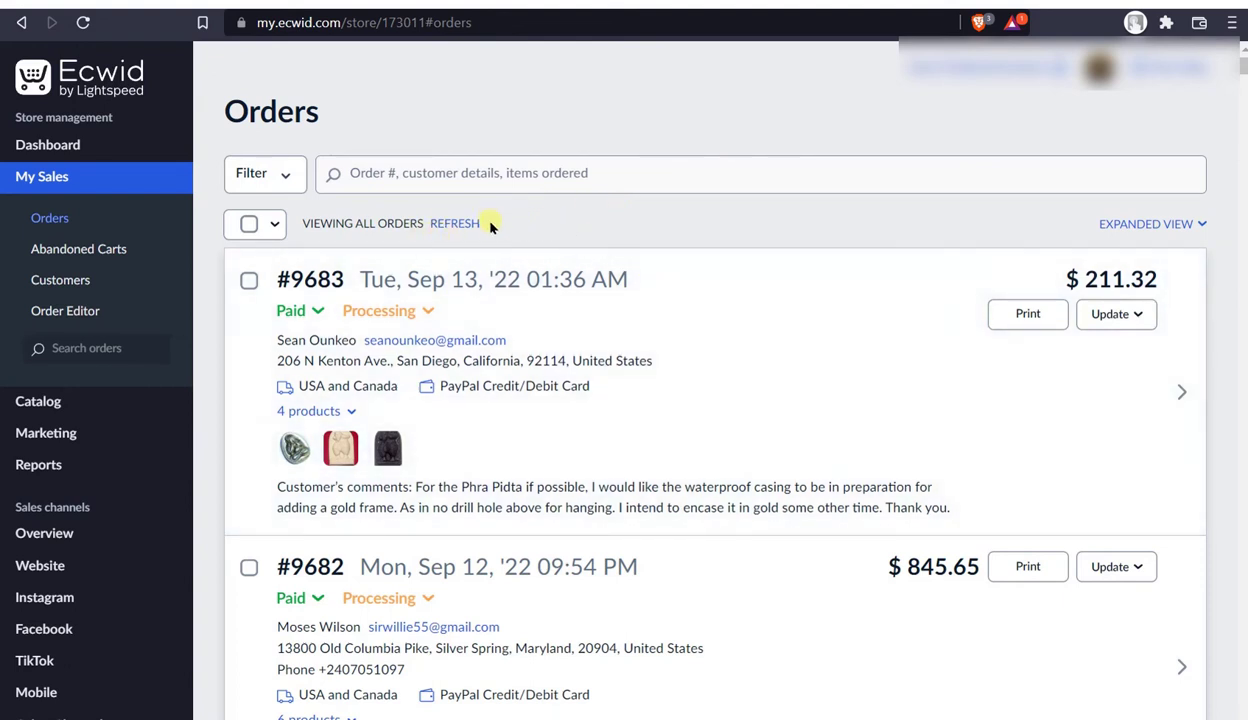
pyautogui.click(553, 218)
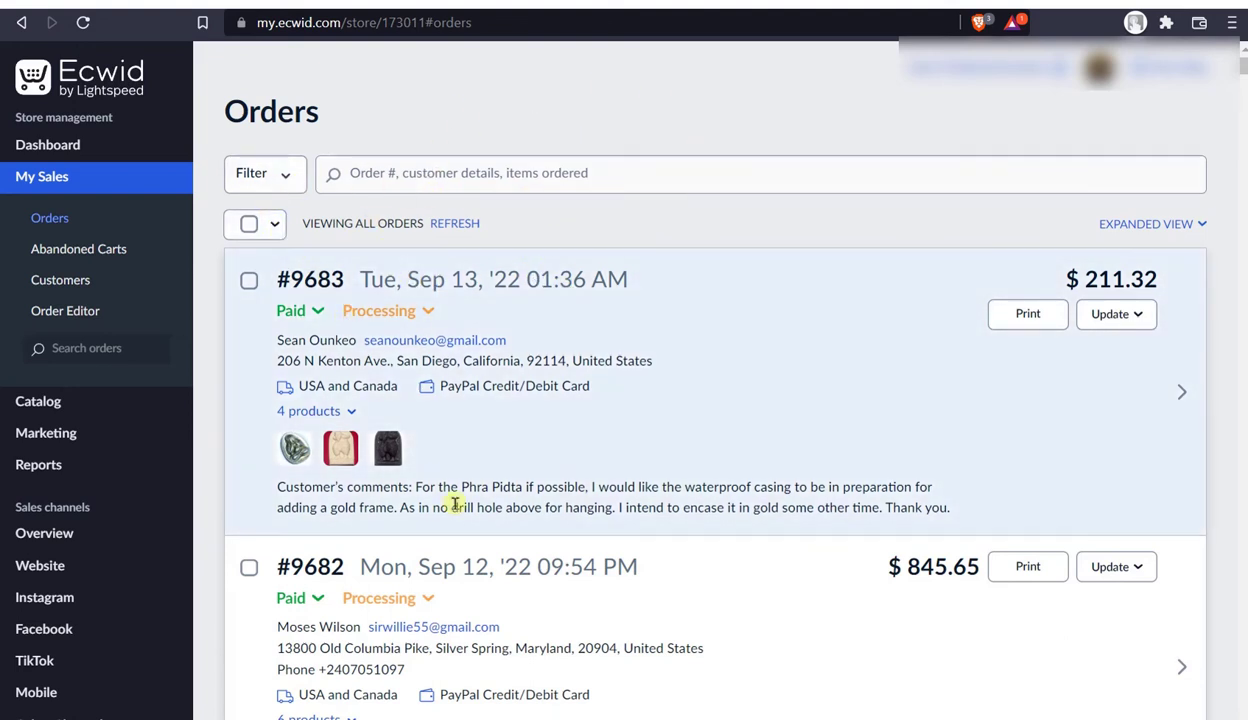
# - Open the catalog's product list, review its first page down to the page navigation, and return to the newest product
pyautogui.click(39, 402)
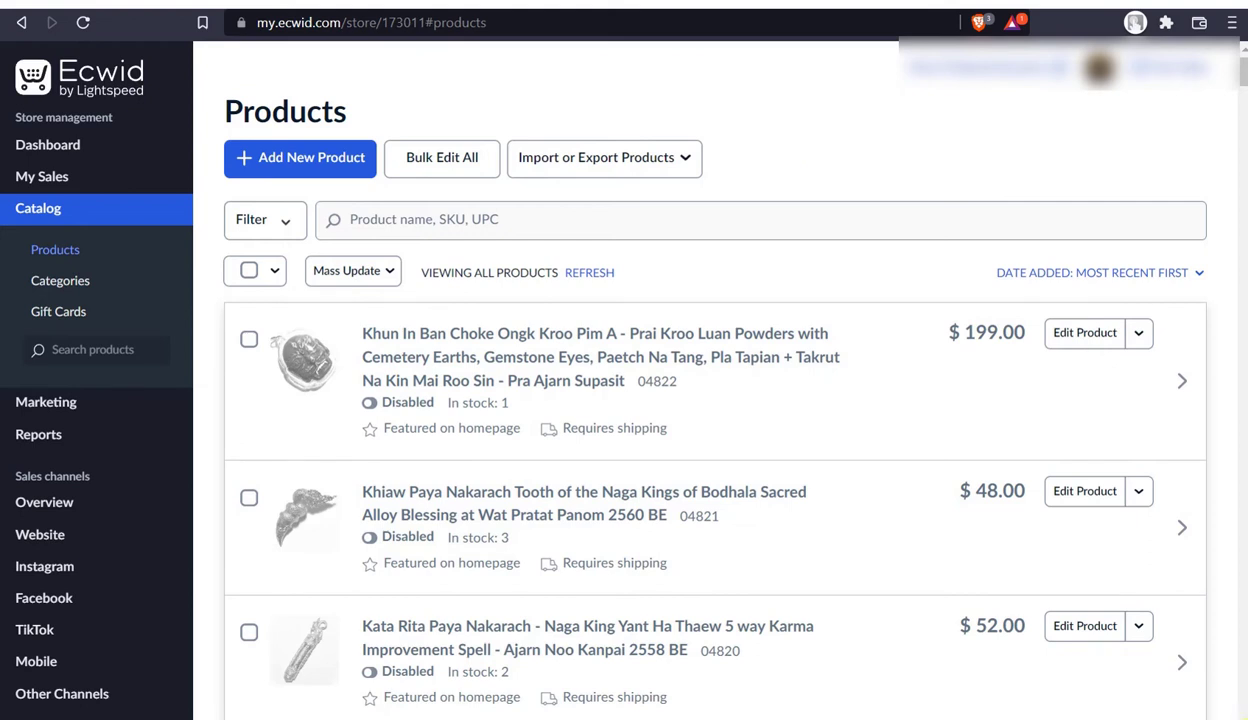
pyautogui.scroll(-2, 1180, 670)
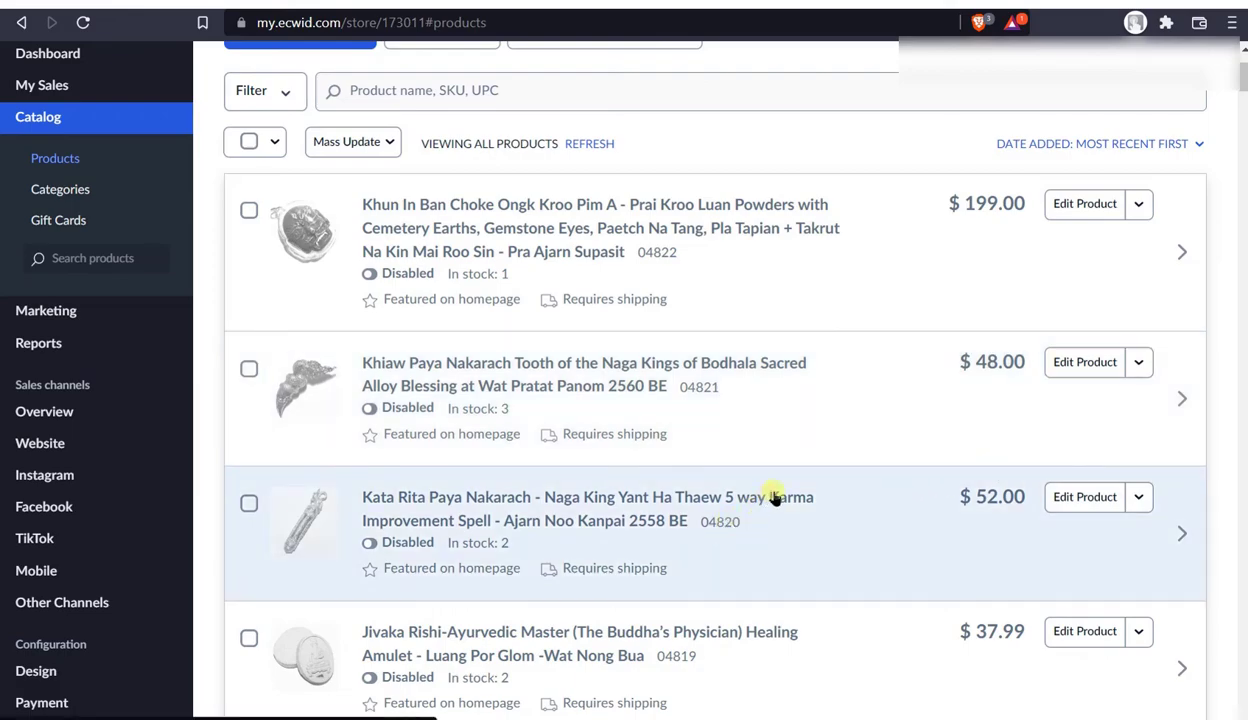
pyautogui.scroll(-20, 775, 497)
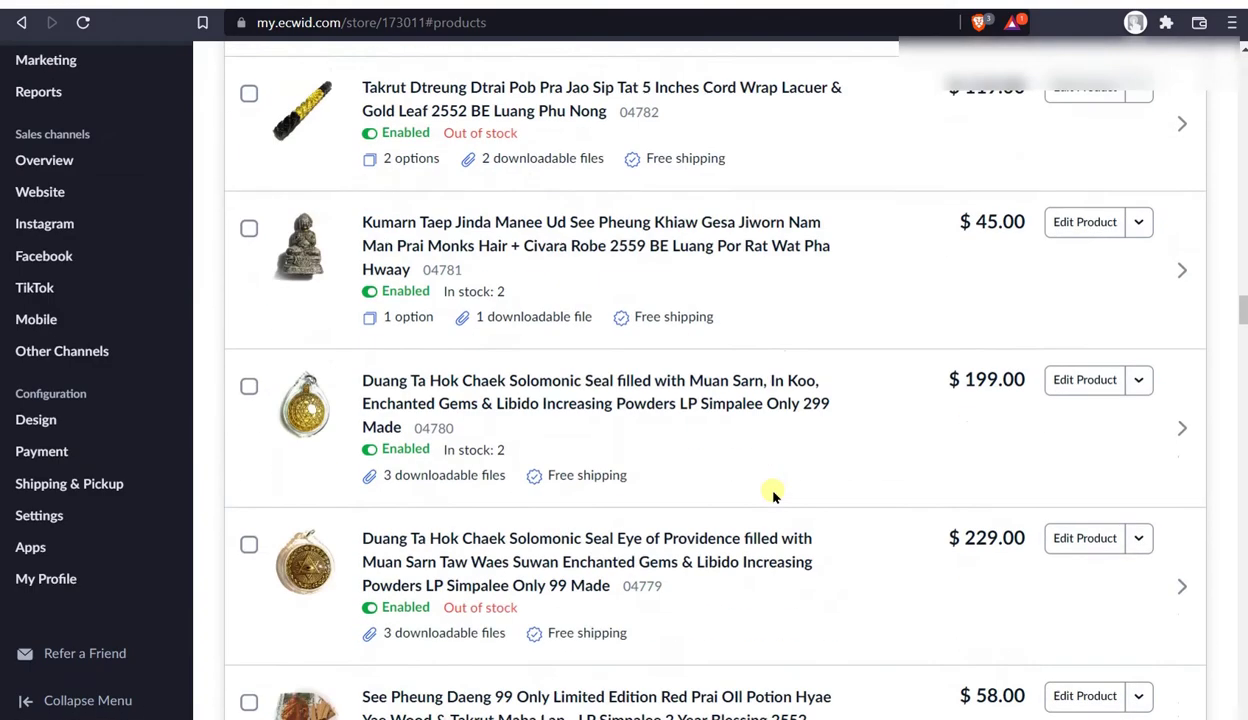
pyautogui.scroll(-10, 1025, 474)
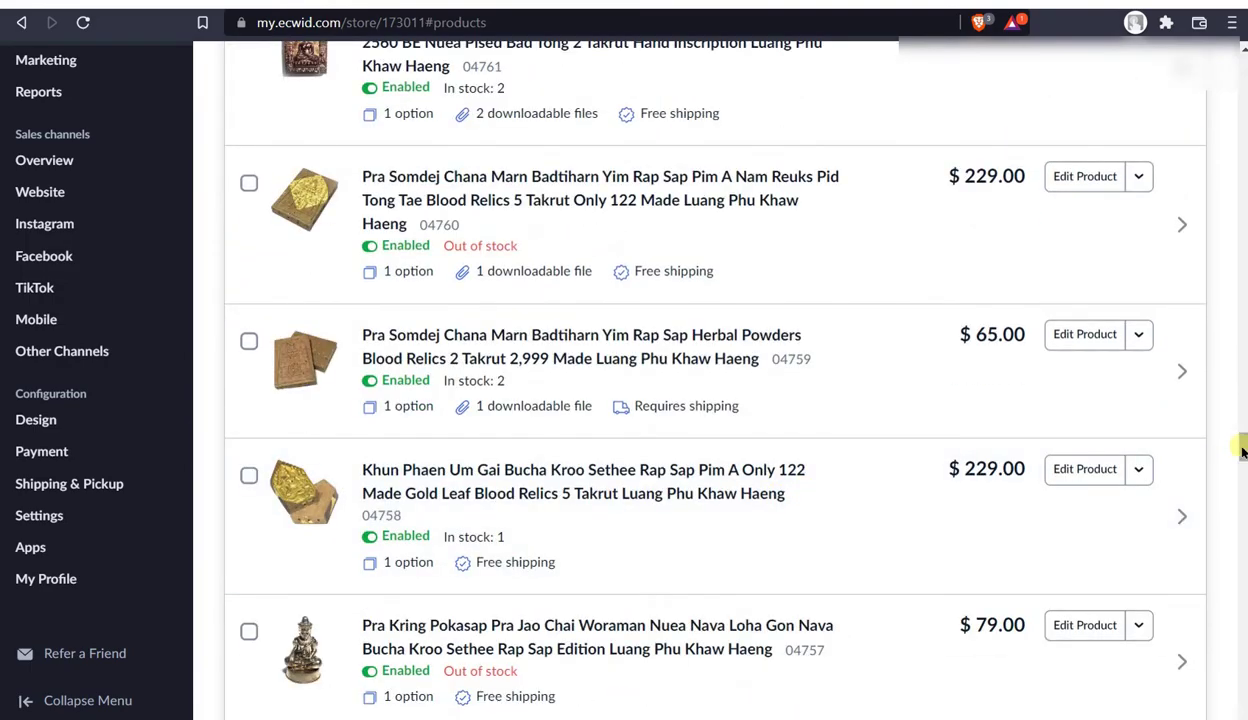
pyautogui.moveTo(1240, 452); pyautogui.dragTo(1242, 637)
pyautogui.scroll(5, 961, 472)
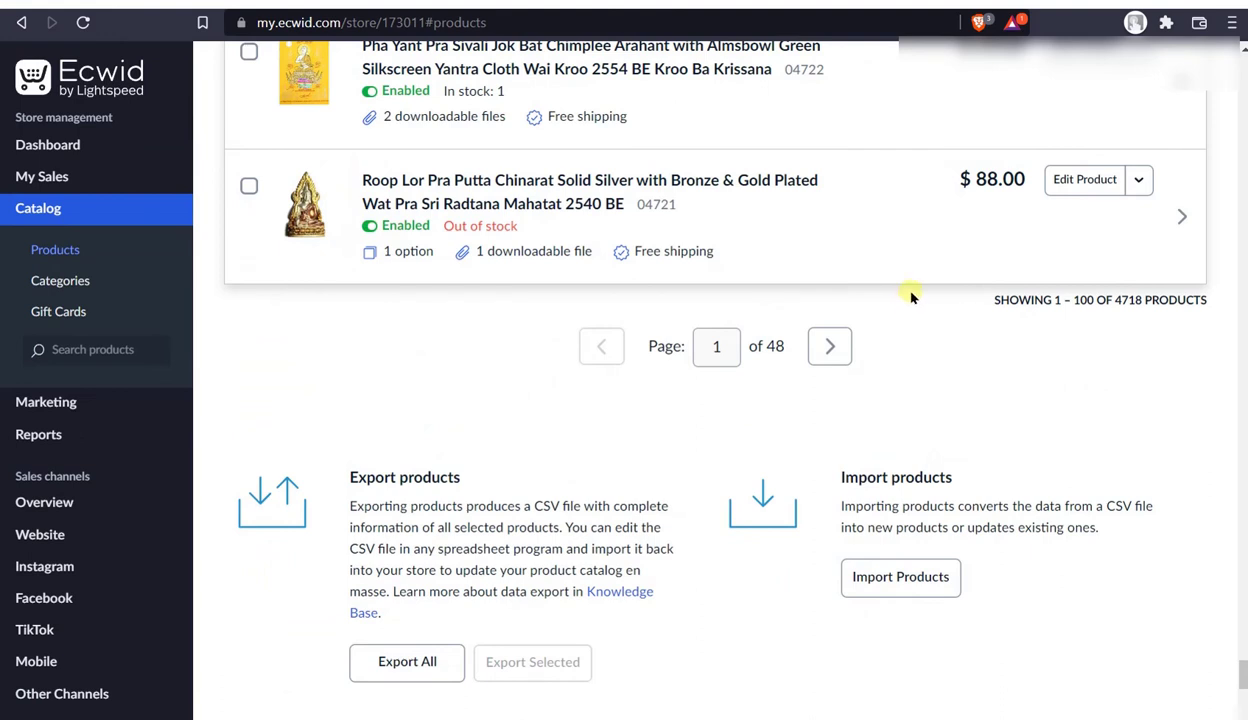
pyautogui.moveTo(970, 300); pyautogui.dragTo(925, 295)
pyautogui.scroll(20, 1072, 524)
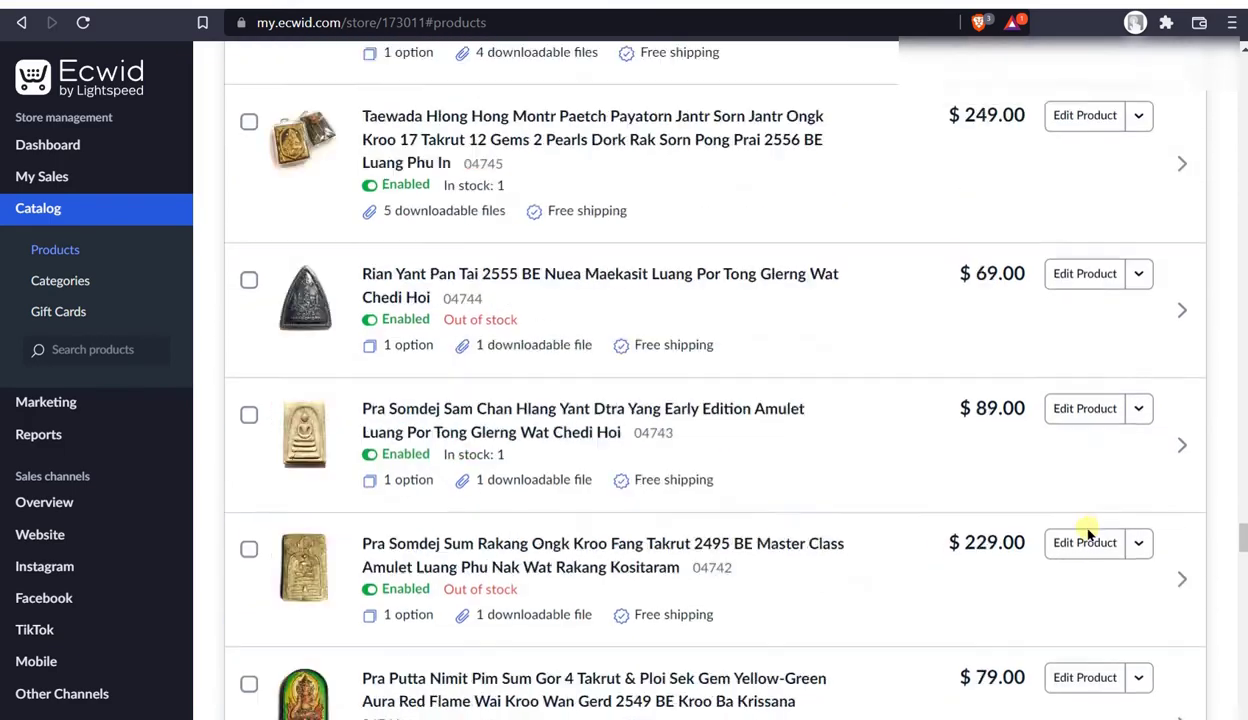
pyautogui.scroll(20, 1086, 526)
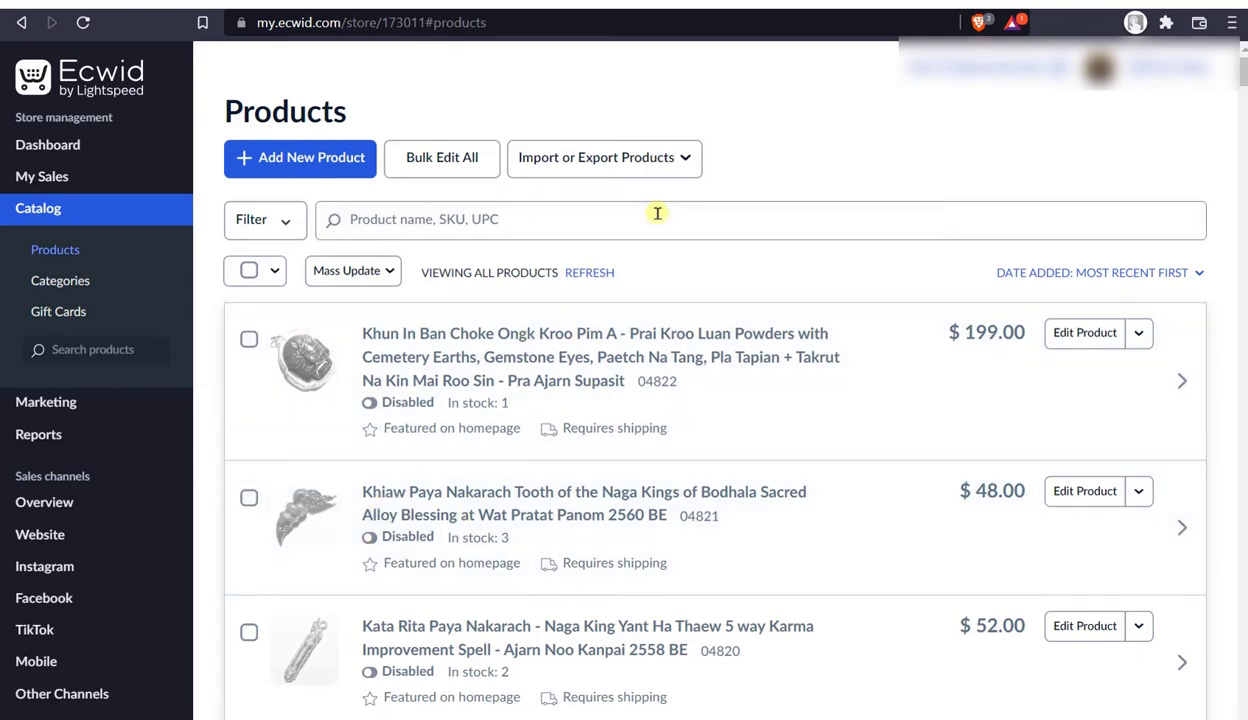
# - Check the product search field and skim the most recently added products
pyautogui.click(656, 215)
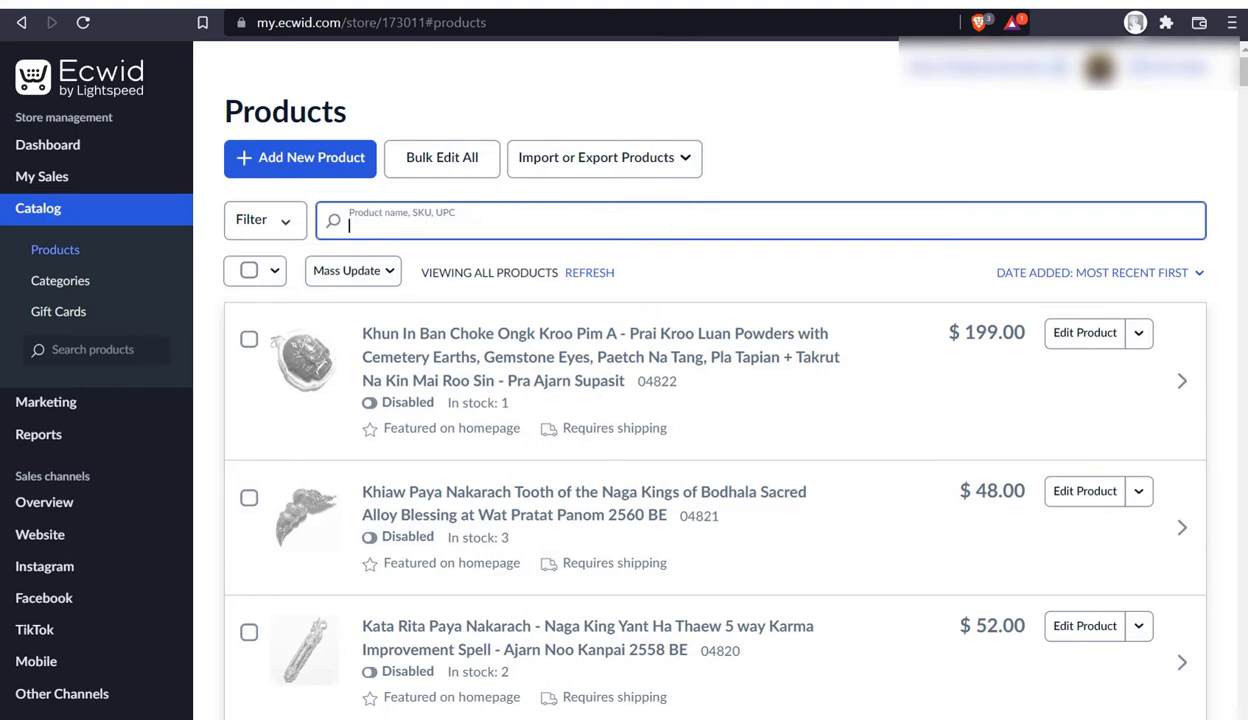
pyautogui.click(643, 104)
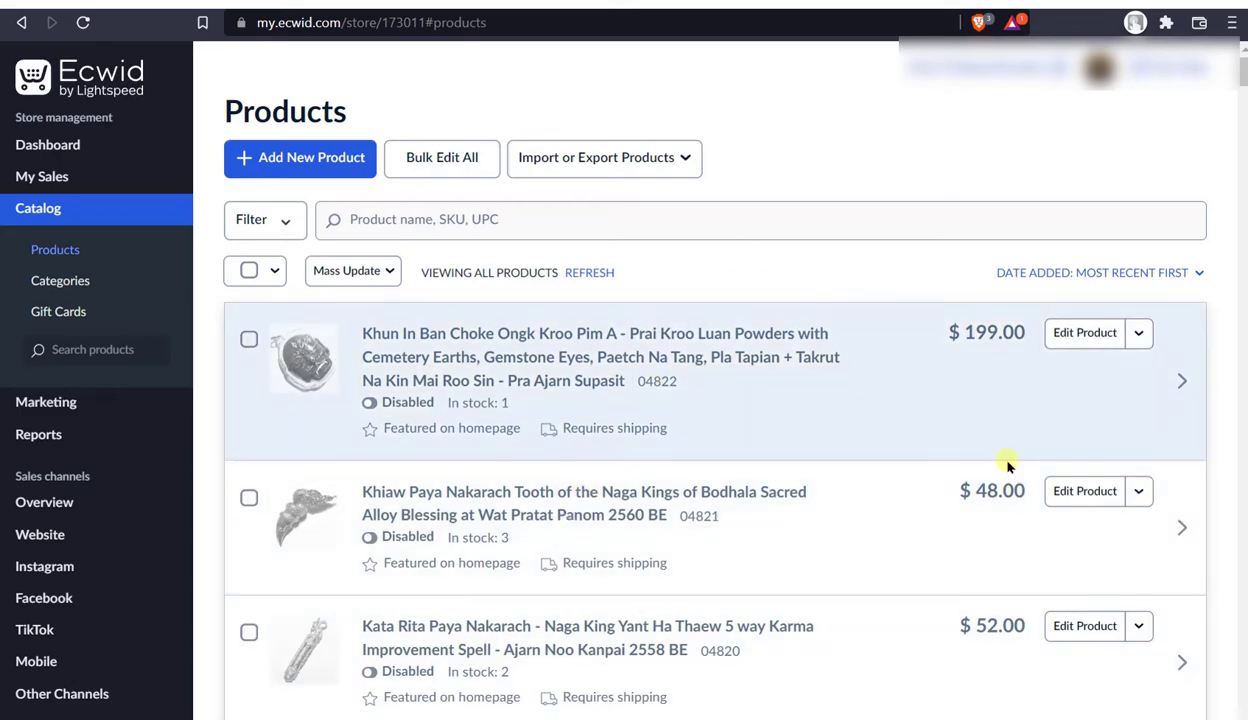
pyautogui.scroll(-12, 766, 501)
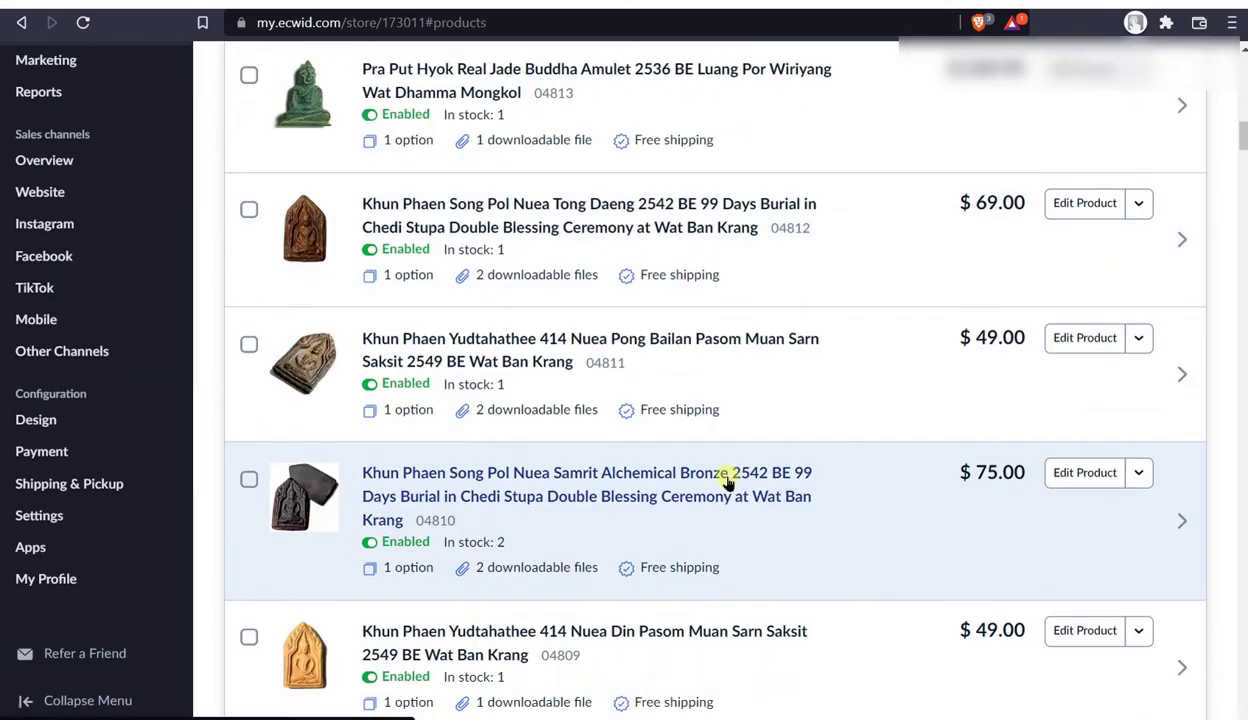
pyautogui.scroll(12, 727, 481)
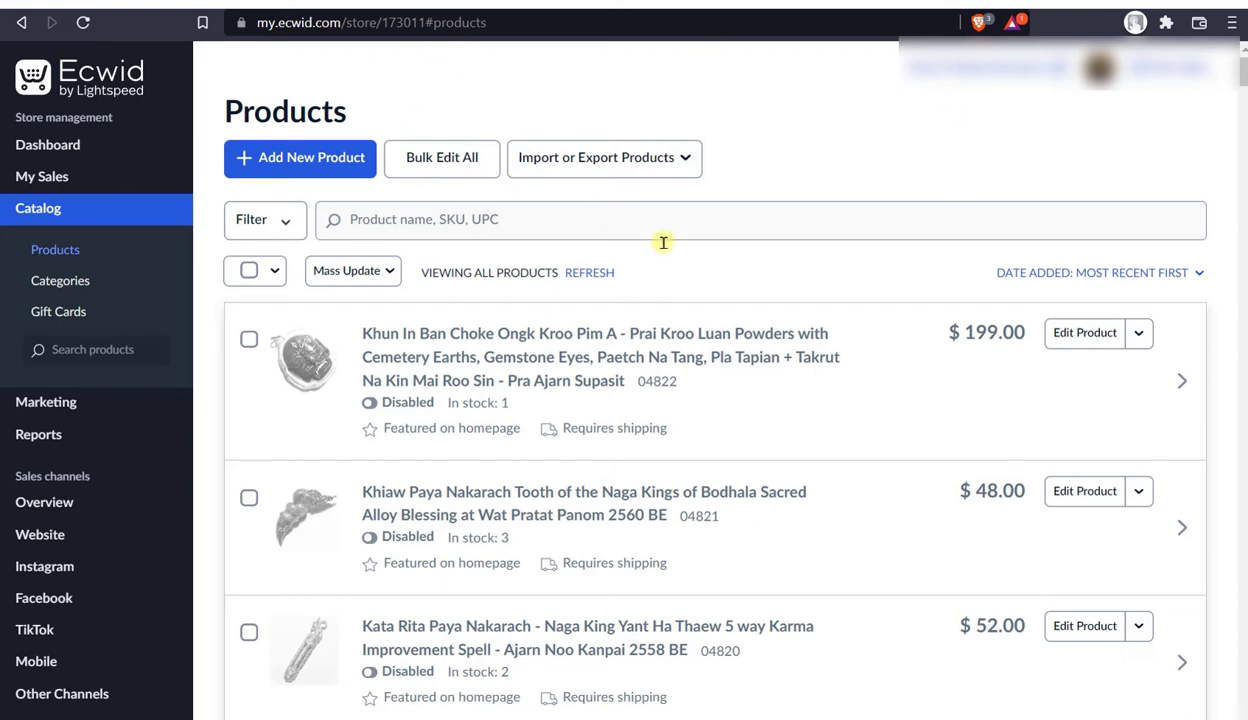
pyautogui.scroll(-4, 905, 480)
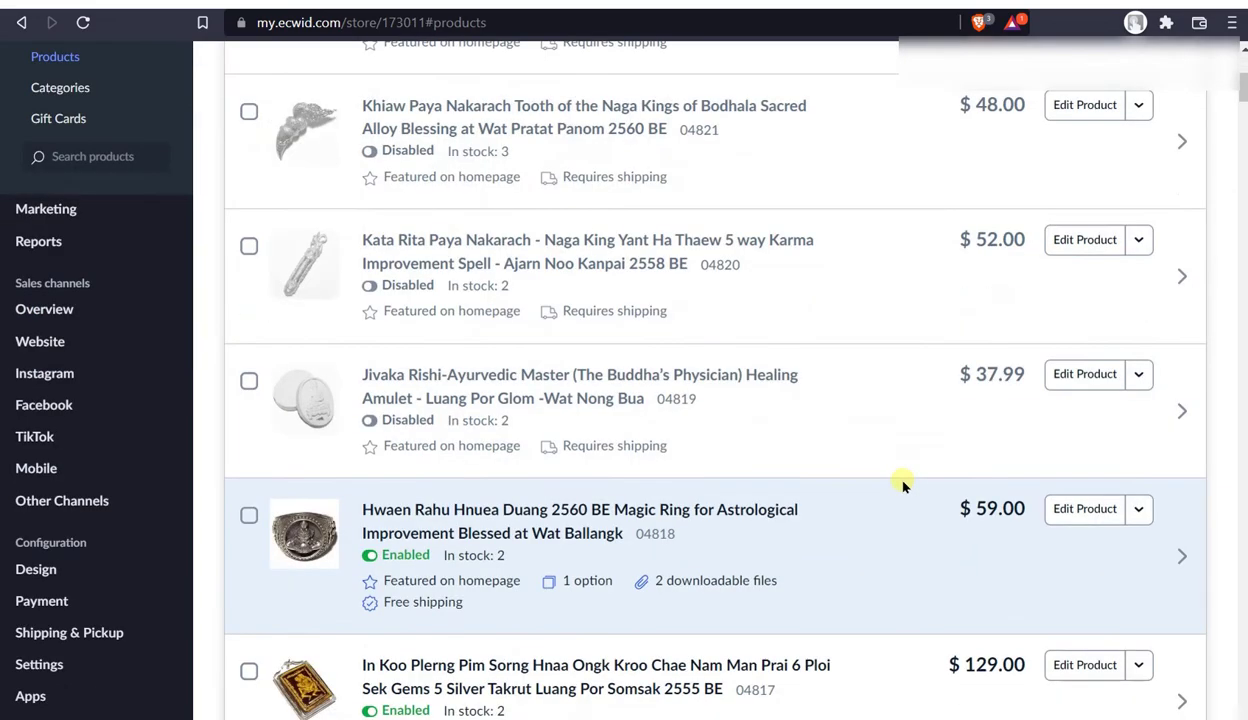
pyautogui.scroll(-9, 841, 557)
pyautogui.scroll(12, 841, 557)
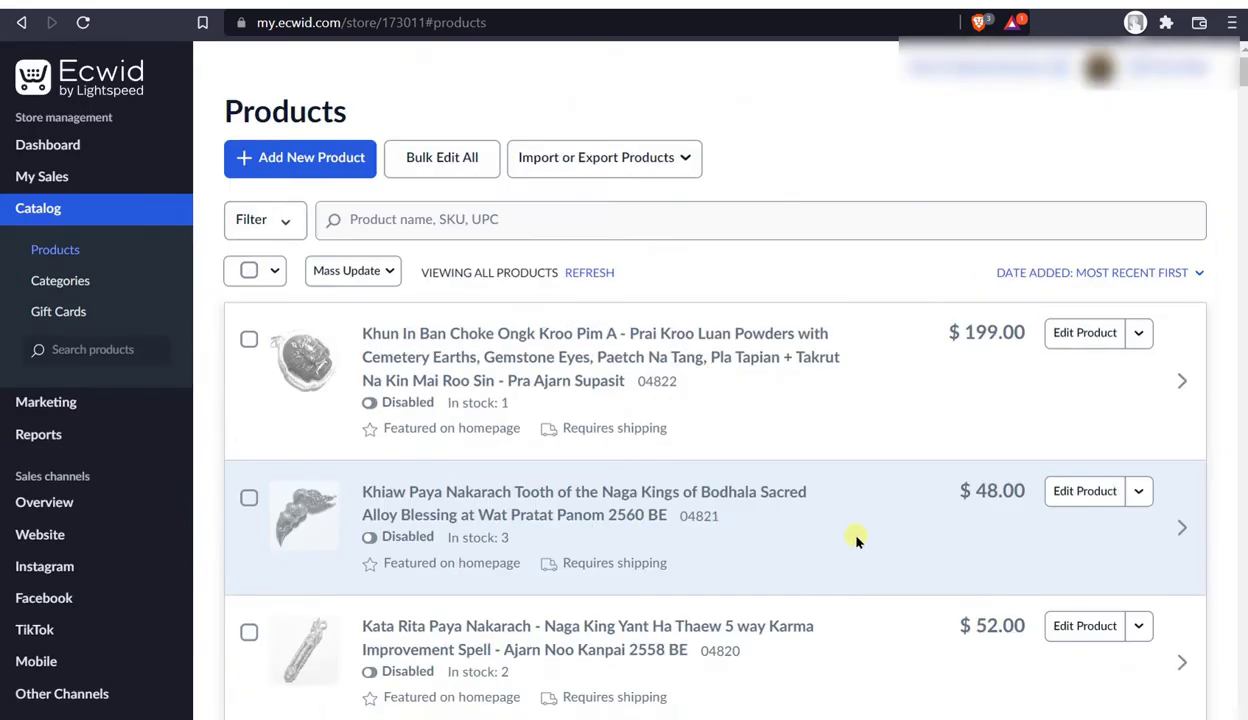
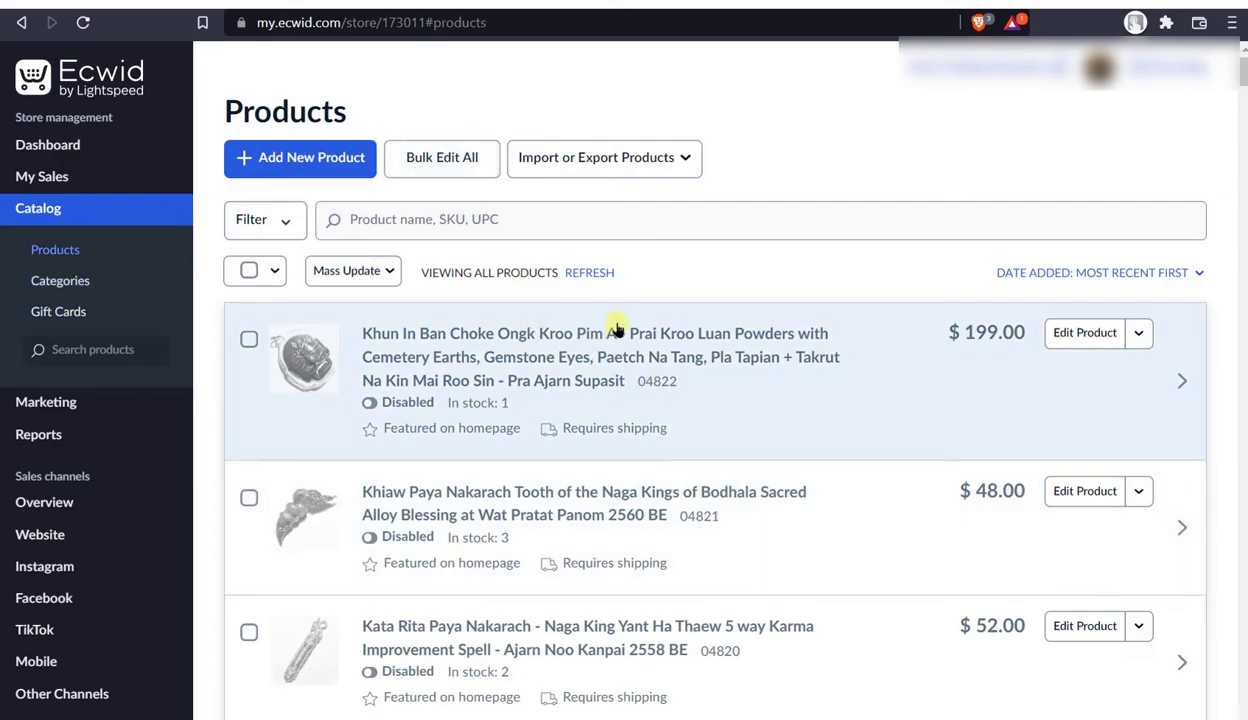
# - Look through the product list down to the bulk editing, product label and size chart app options, and return to the newest product
pyautogui.scroll(-20, 610, 329)
pyautogui.scroll(-20, 685, 394)
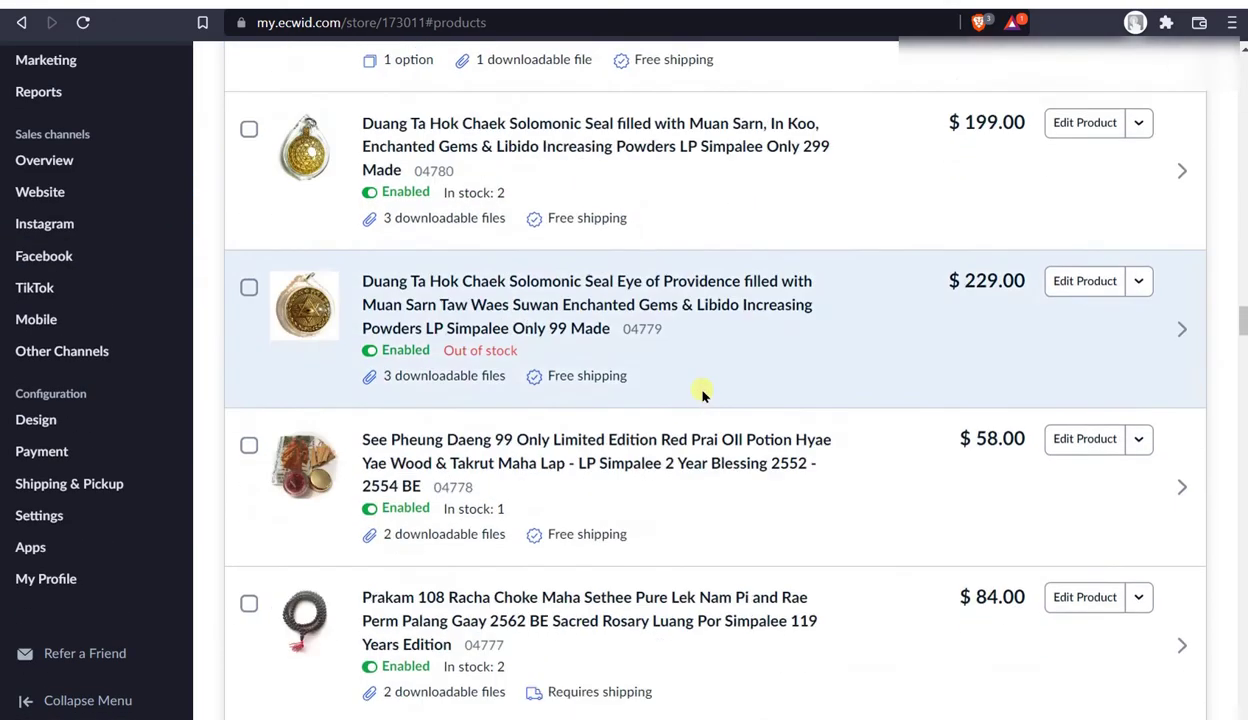
pyautogui.scroll(-20, 880, 530)
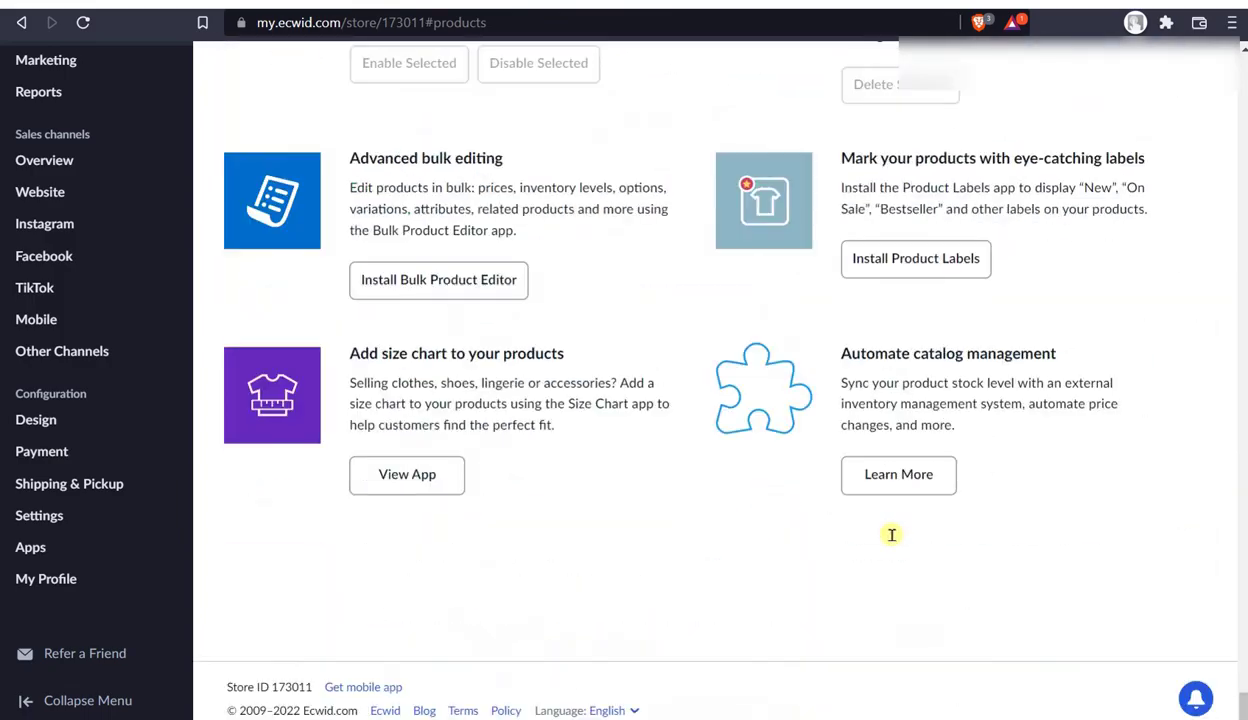
pyautogui.scroll(20, 880, 530)
pyautogui.scroll(20, 910, 480)
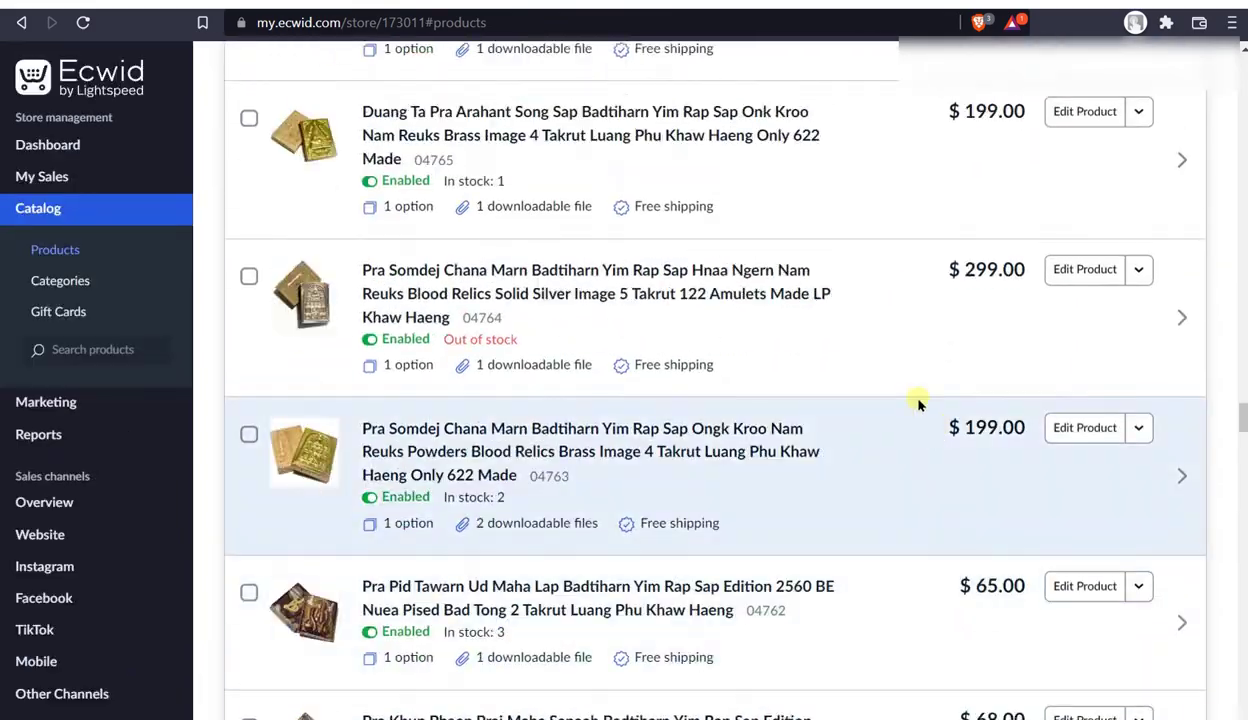
pyautogui.scroll(15, 920, 420)
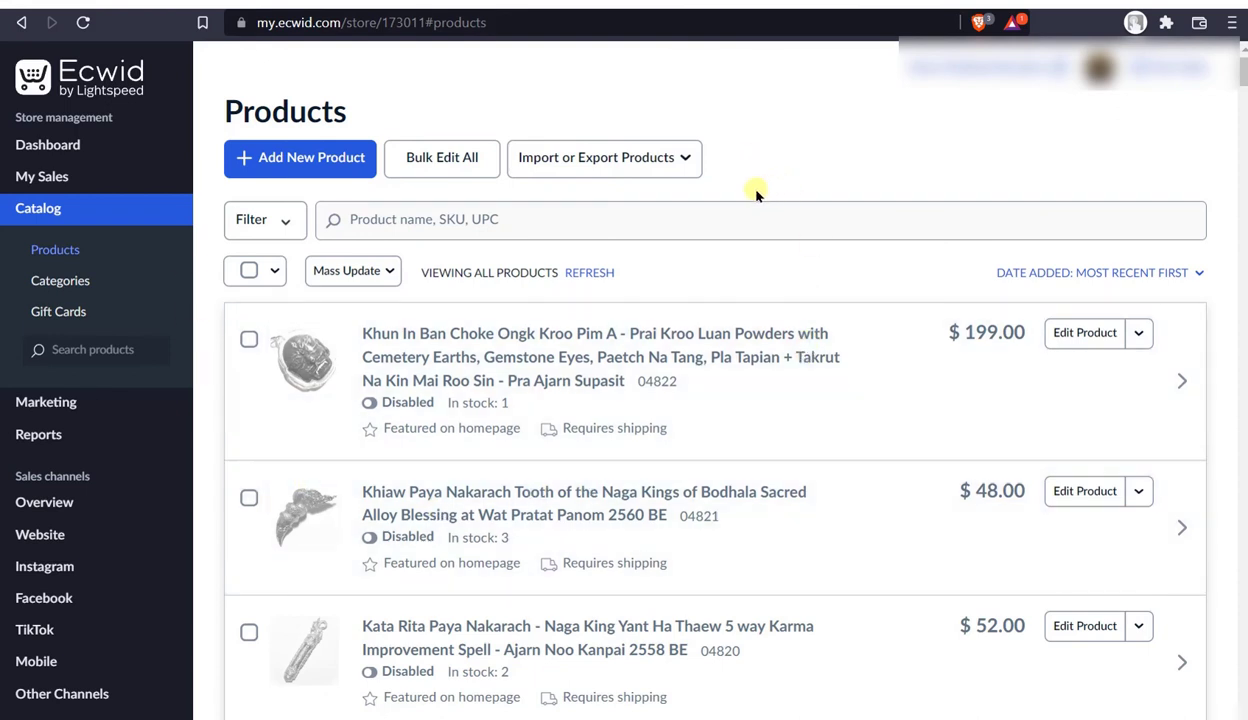
# - Check the product search field again and go through the list to the page navigation and the product export and import options
pyautogui.click(520, 208)
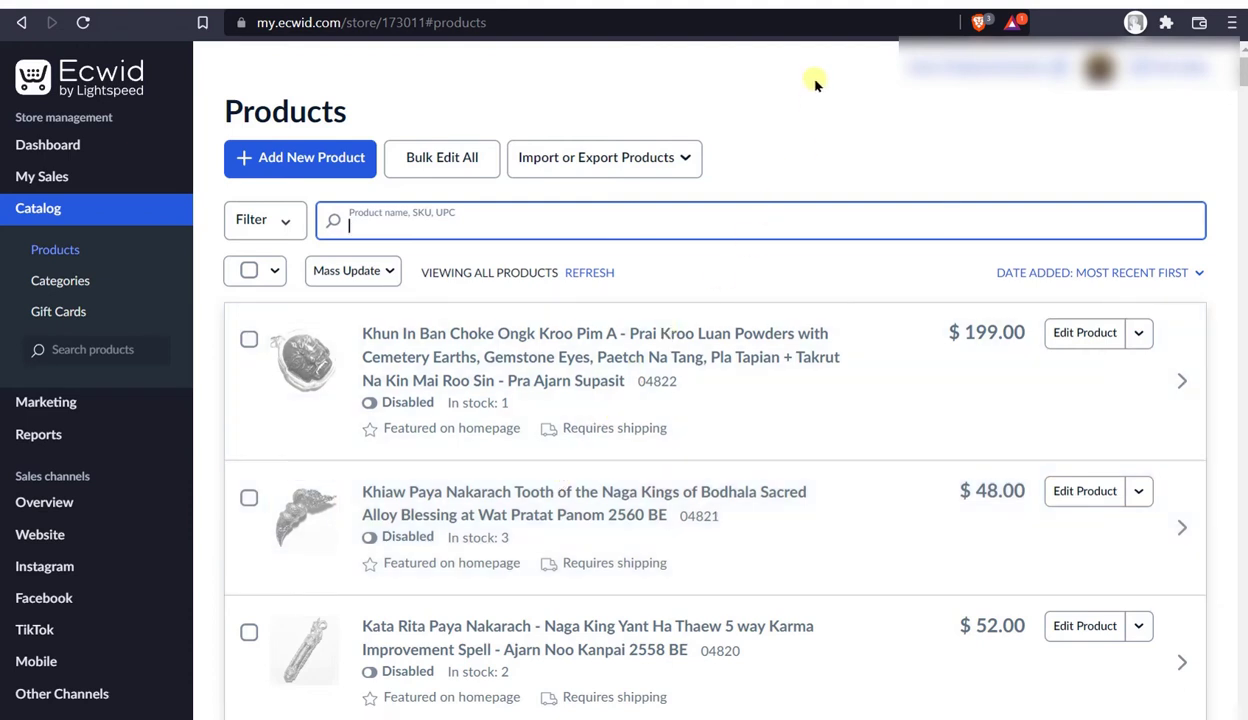
pyautogui.scroll(-15, 850, 505)
pyautogui.scroll(-20, 848, 507)
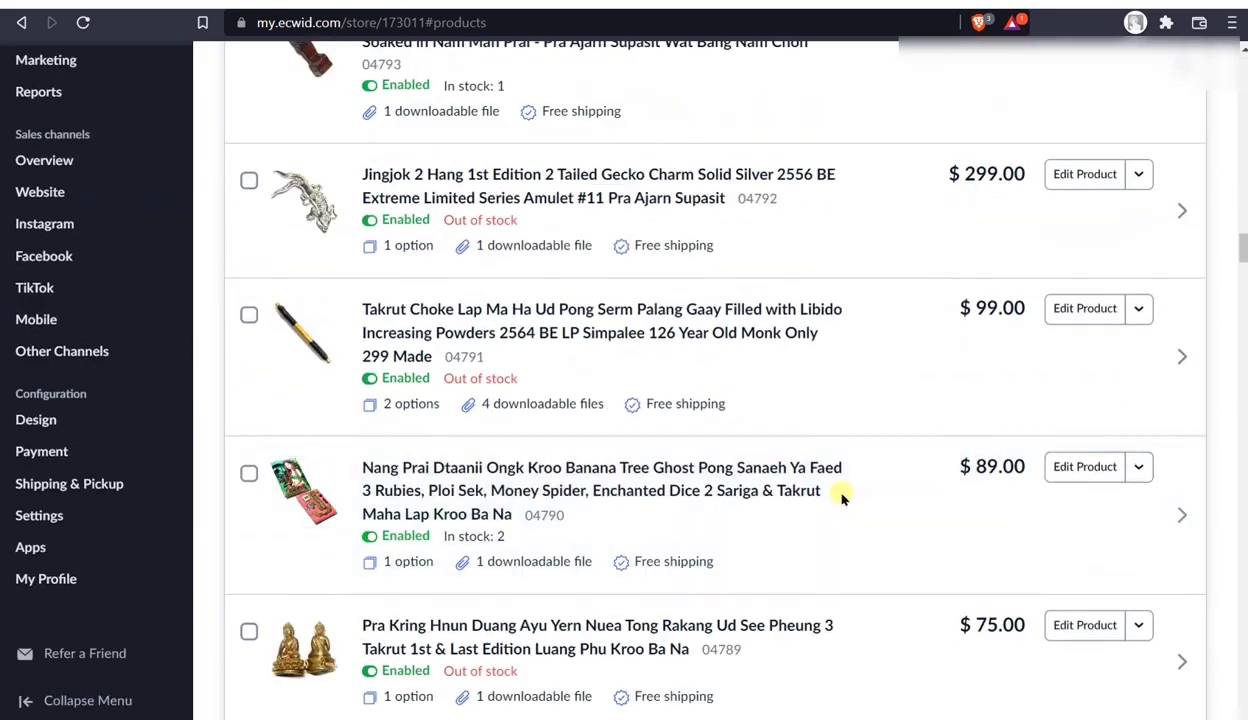
pyautogui.scroll(-20, 848, 520)
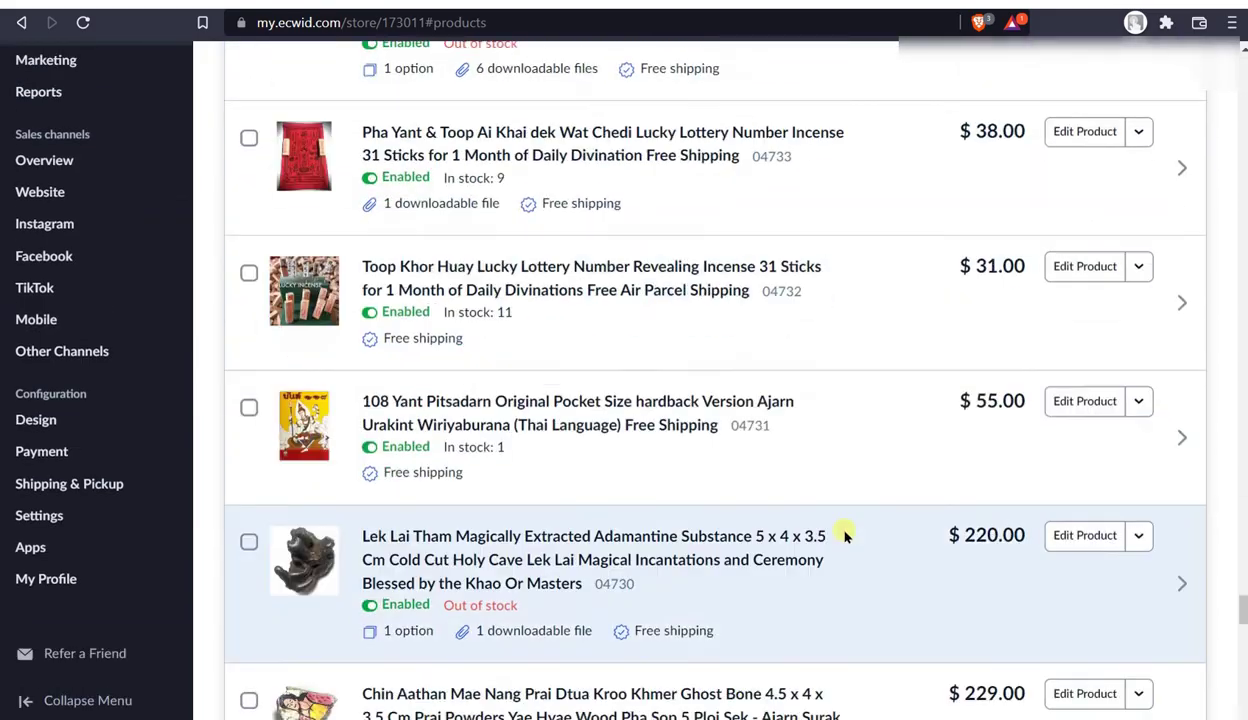
pyautogui.scroll(-12, 1086, 663)
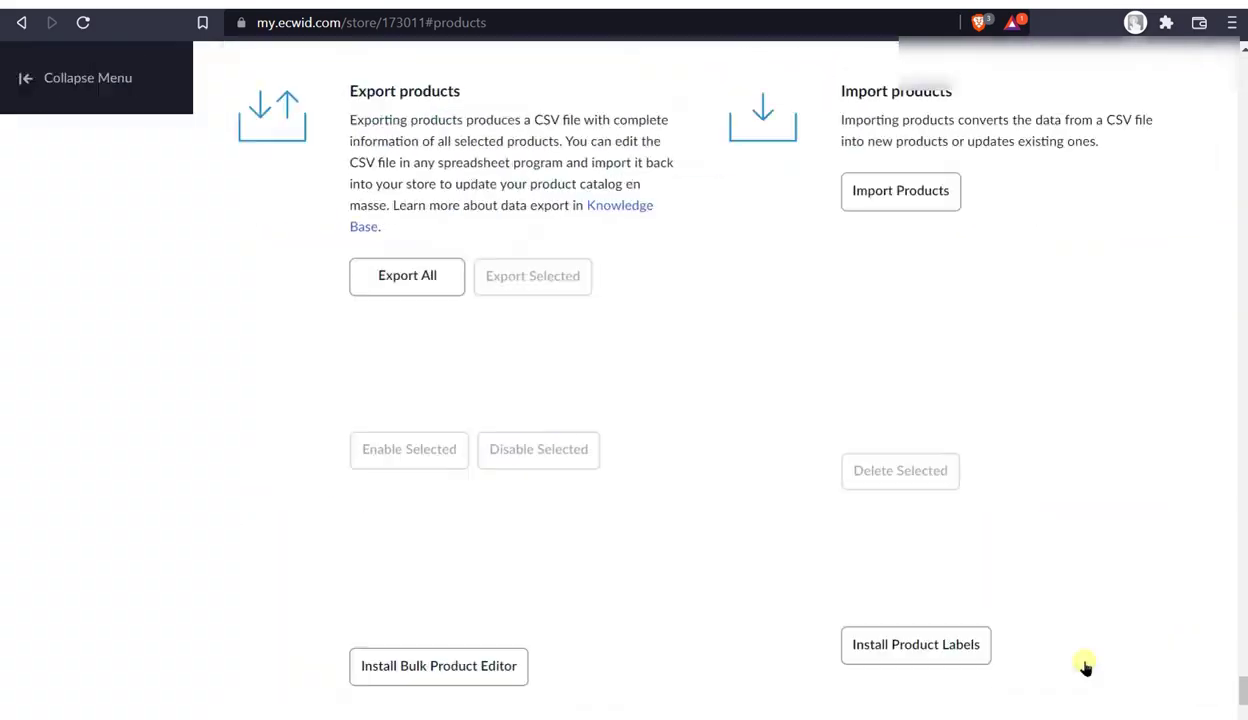
pyautogui.scroll(6, 1086, 663)
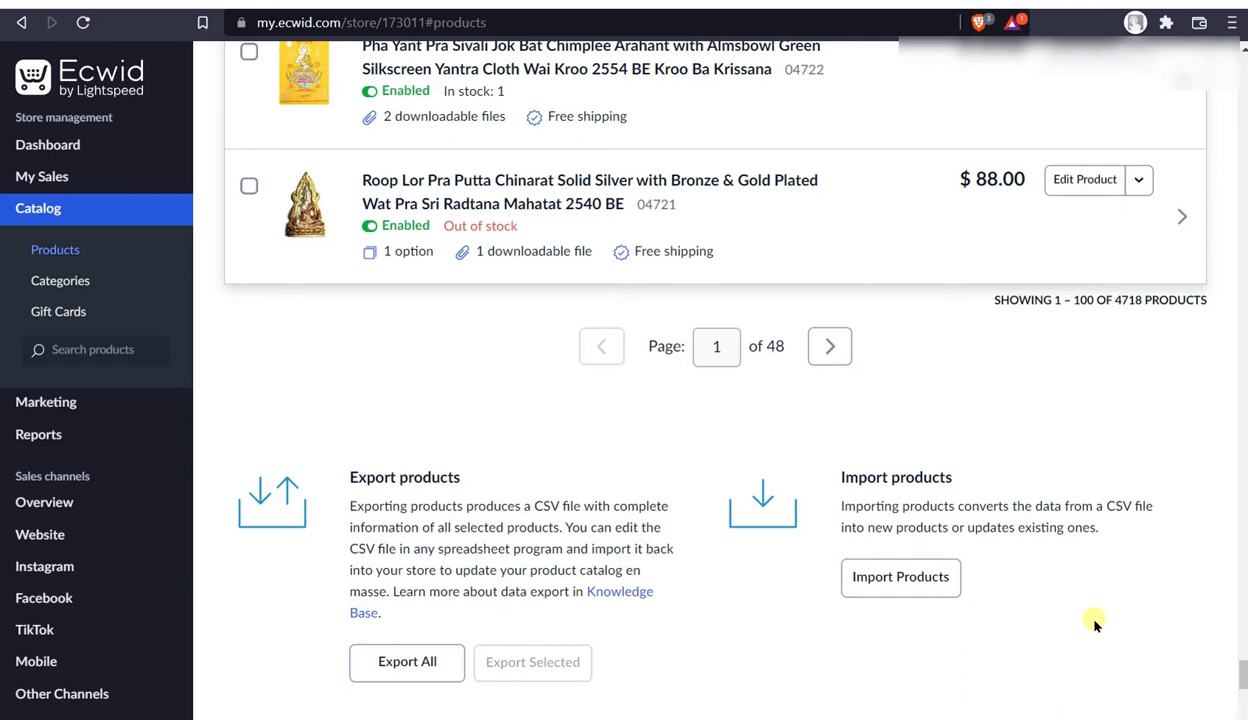
# - Open the Roop Lor Pra Putta Chinarat product for editing and review its SEO page title and meta description options
pyautogui.click(551, 187)
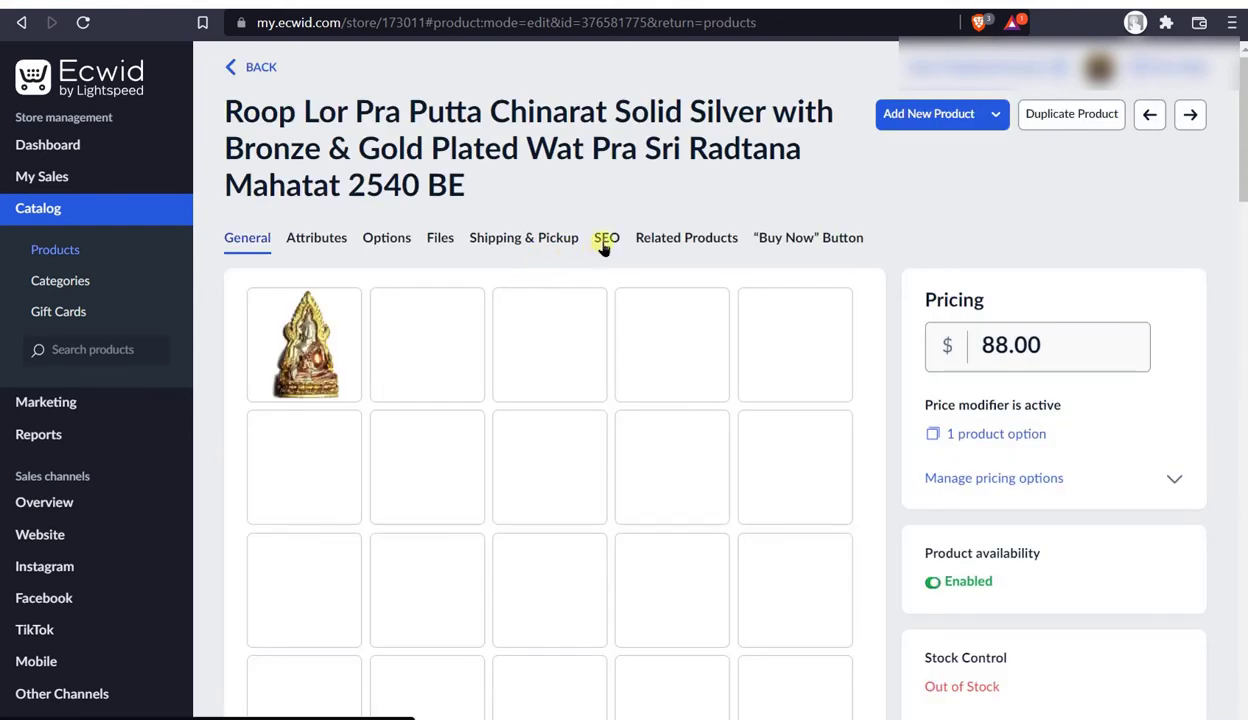
pyautogui.click(607, 240)
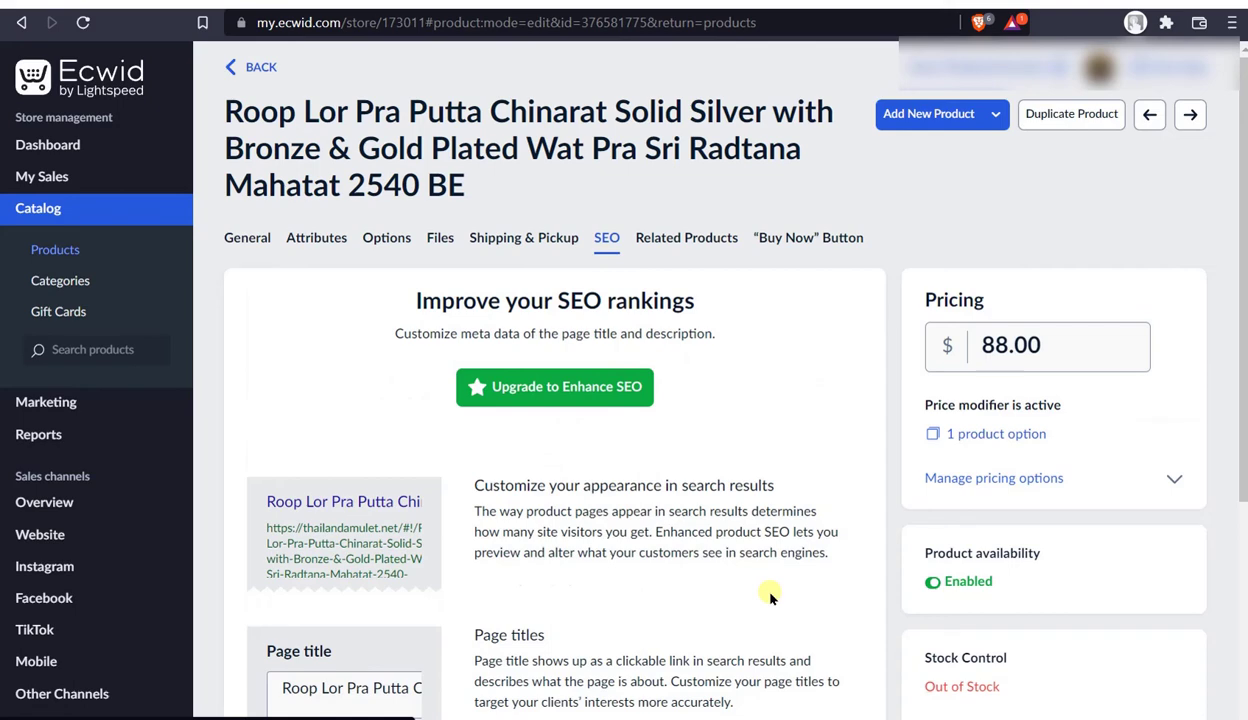
pyautogui.scroll(-3, 770, 596)
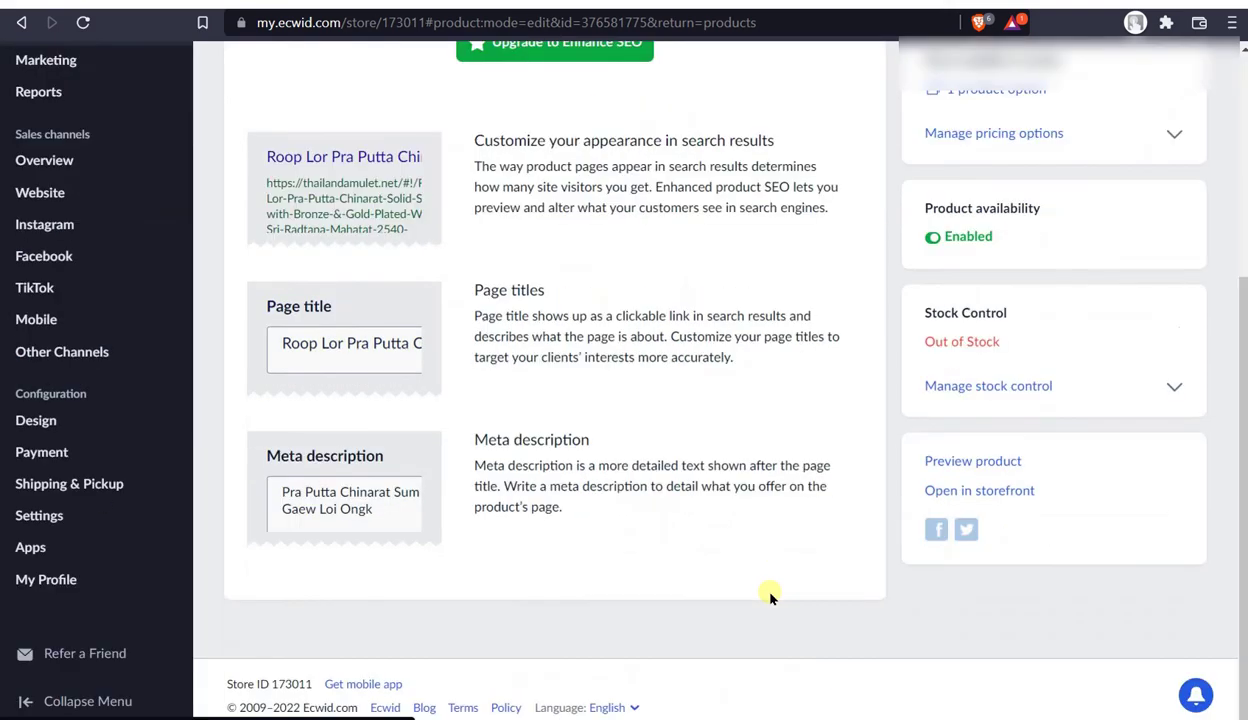
pyautogui.scroll(2, 770, 596)
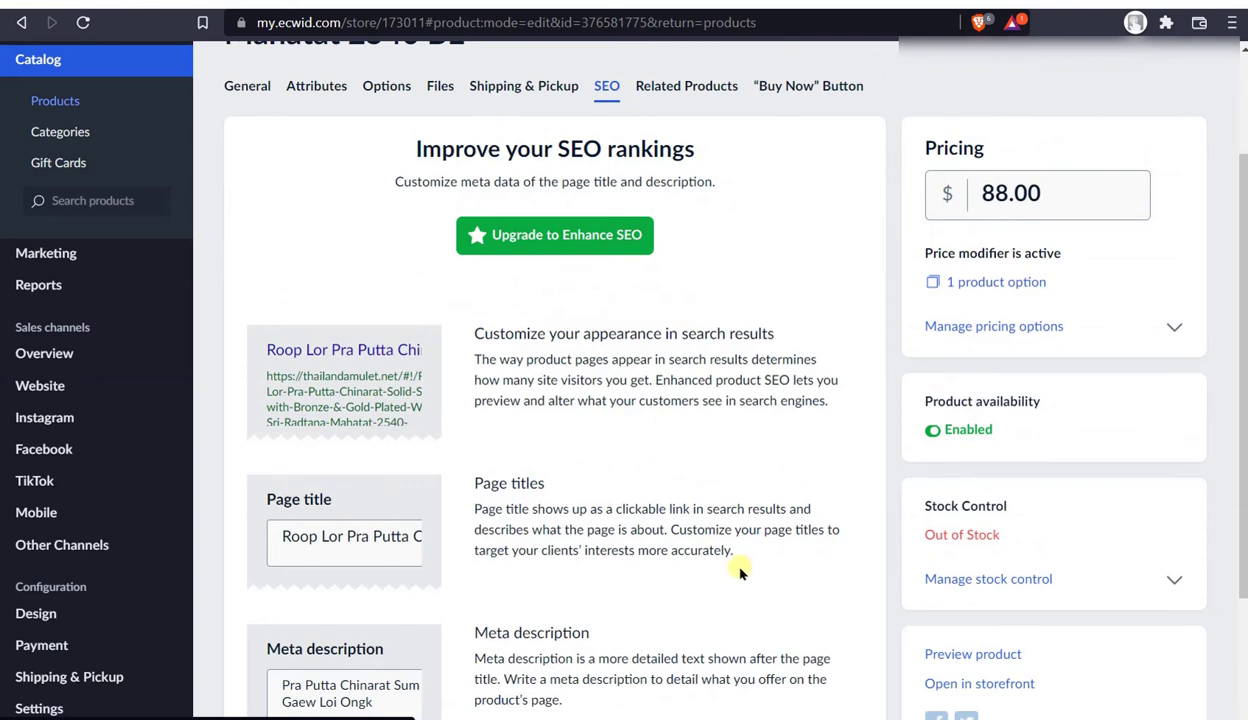
pyautogui.scroll(-2, 724, 568)
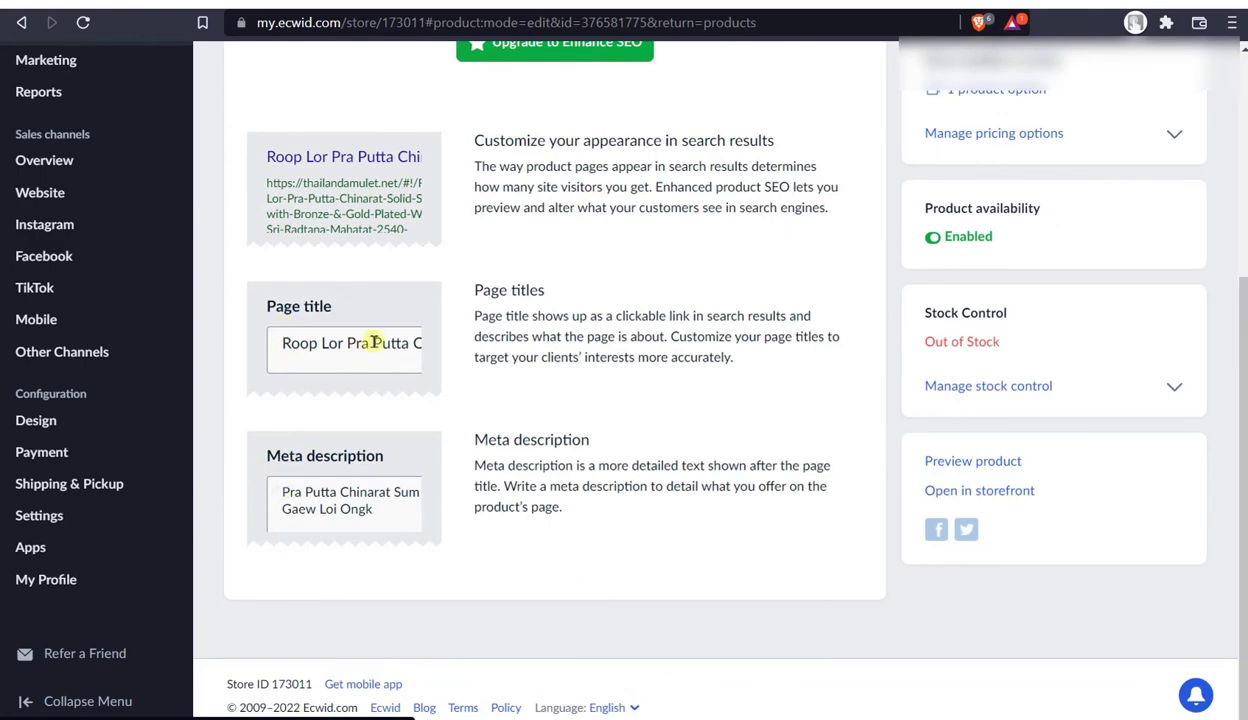
pyautogui.scroll(3, 625, 628)
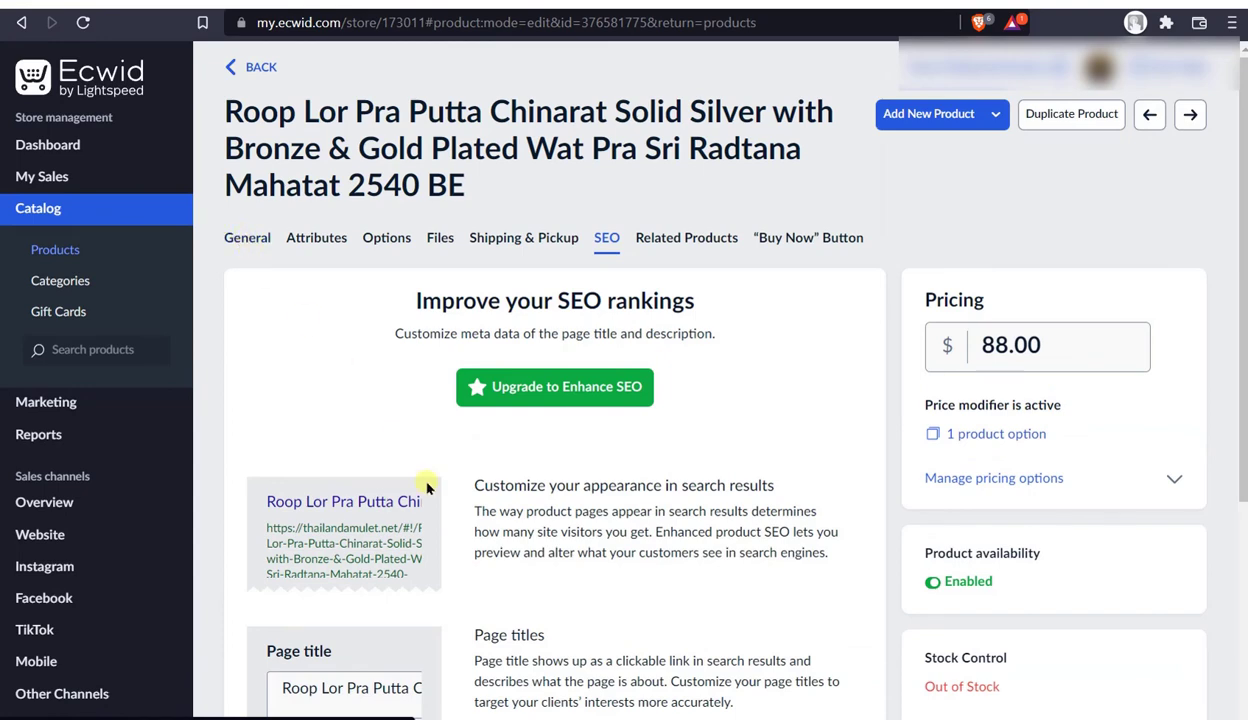
# - Check the product's general image gallery, related products, and shipping and pickup settings
pyautogui.click(246, 237)
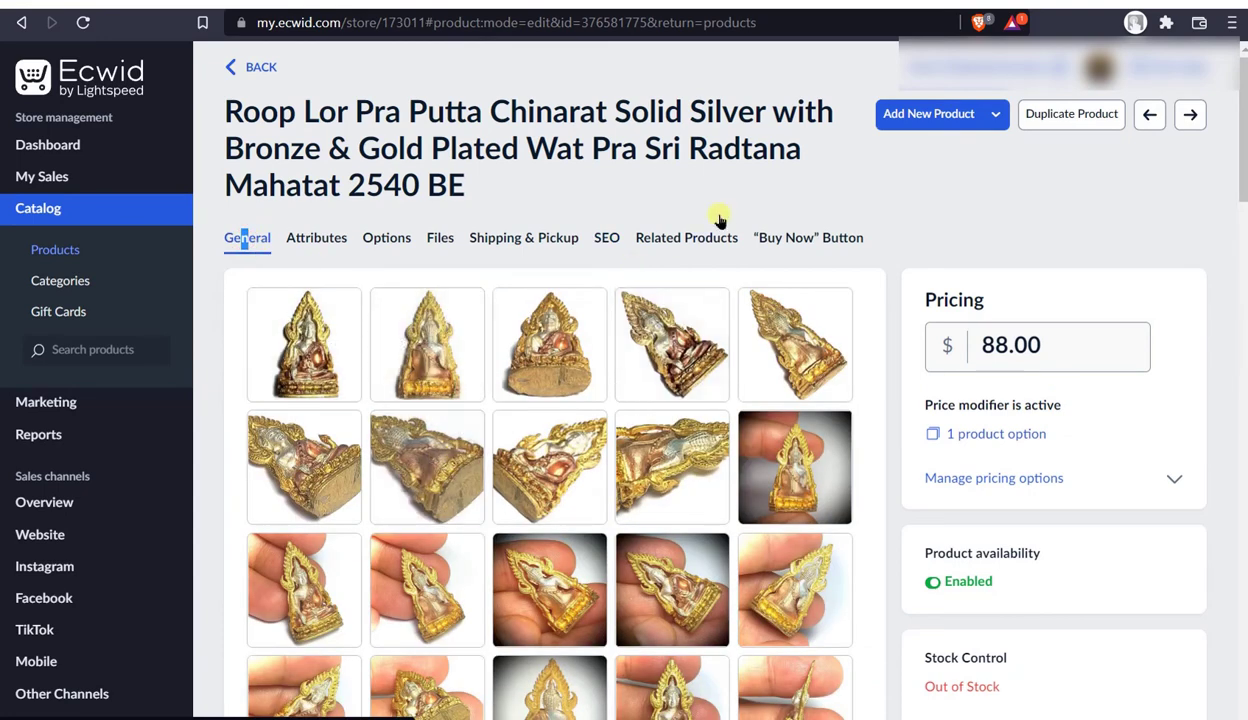
pyautogui.click(645, 236)
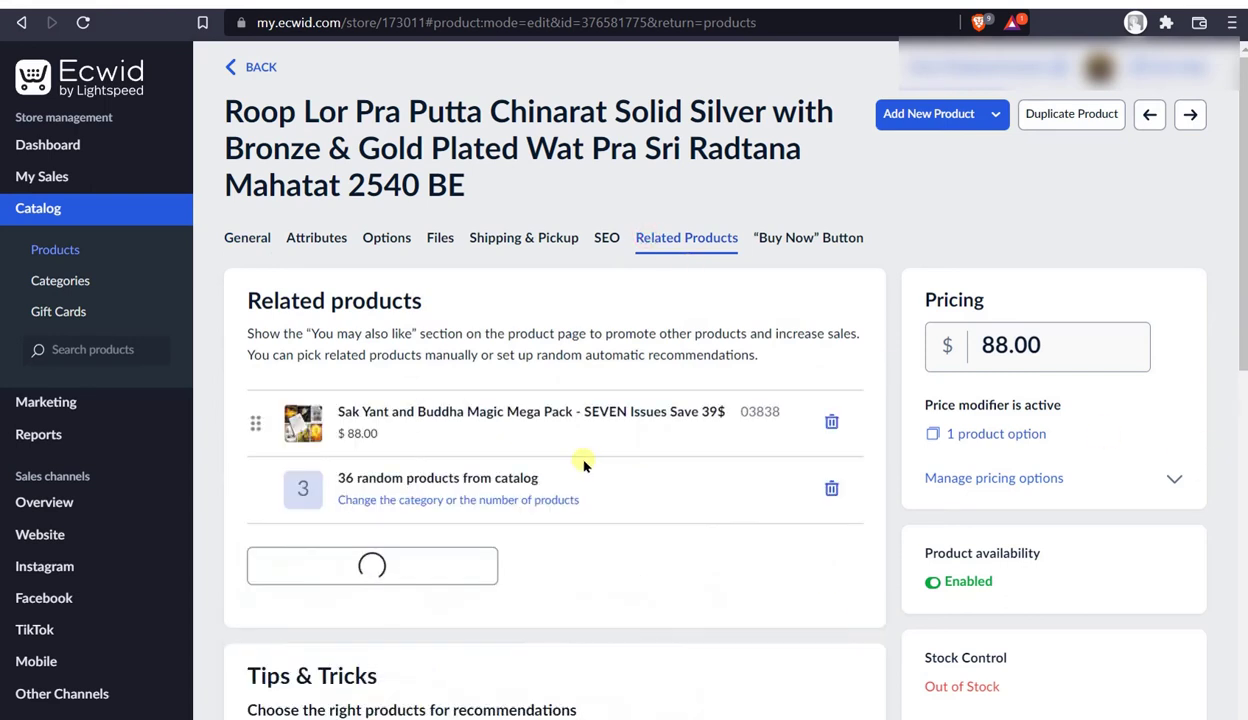
pyautogui.click(505, 241)
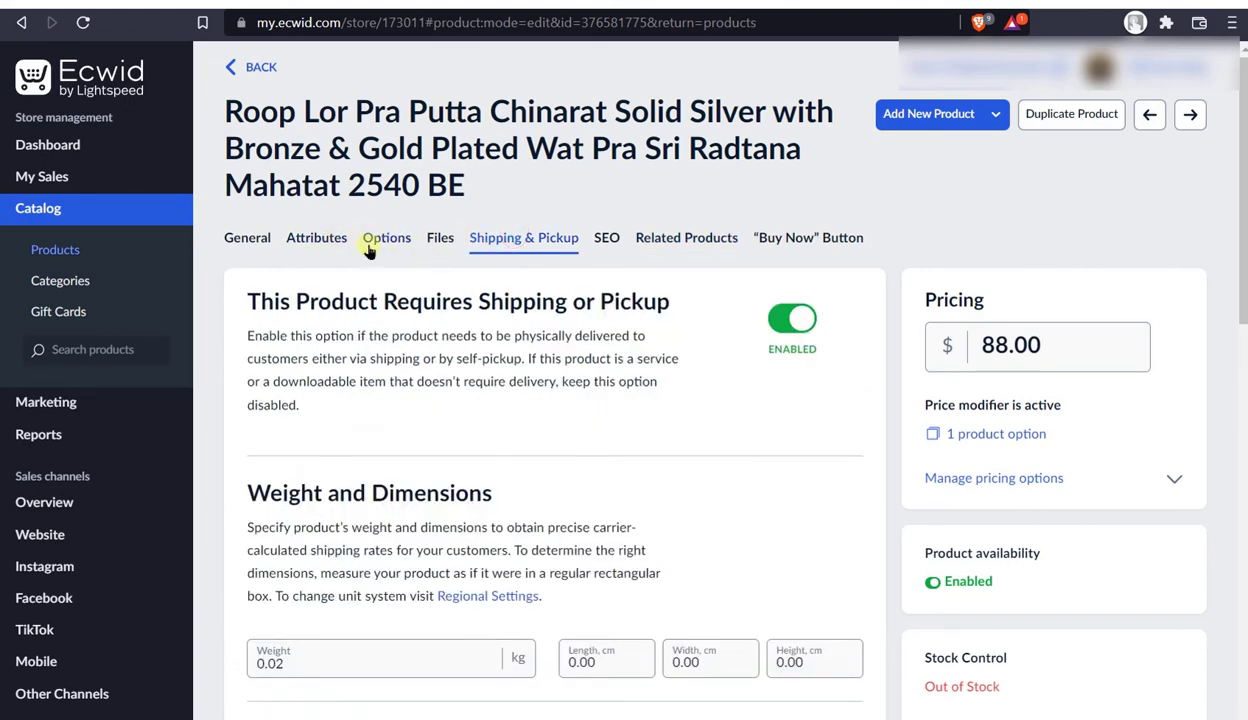
# - Check the product's attributes and related products settings, and look through its general image gallery
pyautogui.click(326, 242)
pyautogui.click(686, 242)
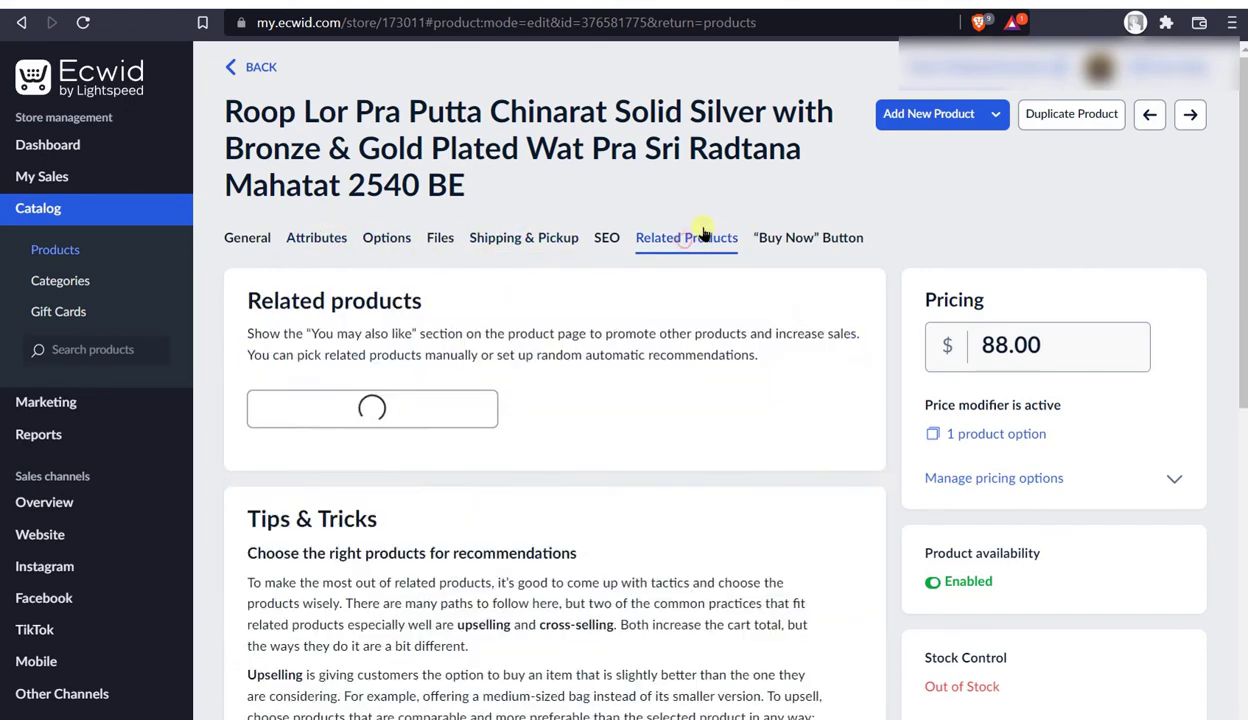
pyautogui.click(236, 238)
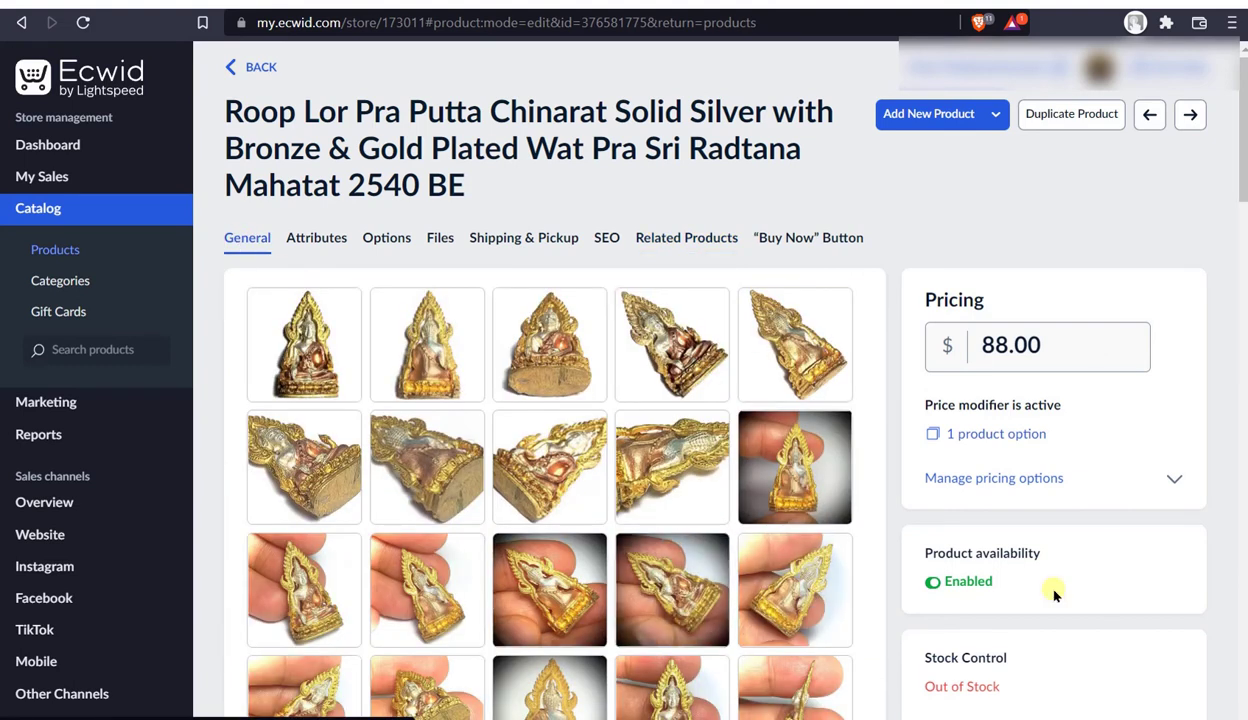
pyautogui.scroll(-4, 1203, 596)
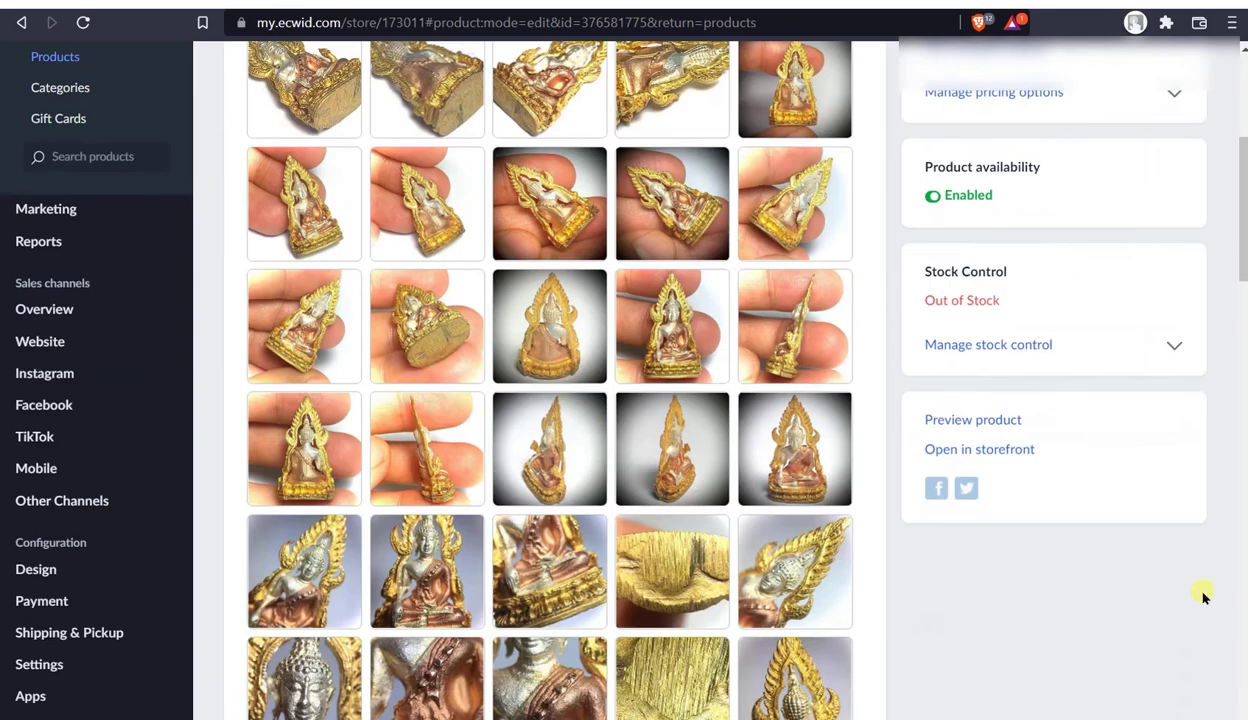
pyautogui.scroll(4, 1190, 596)
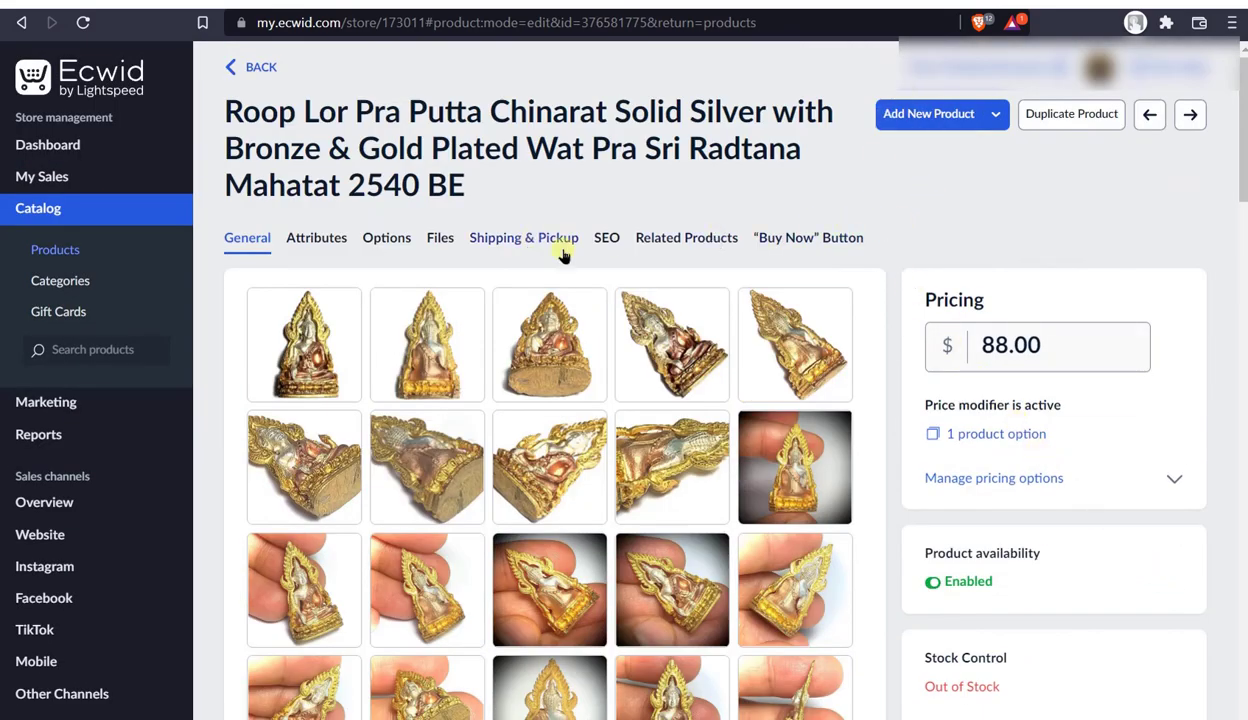
# - Review the product's SEO options for search appearance, page title and meta description
pyautogui.click(600, 240)
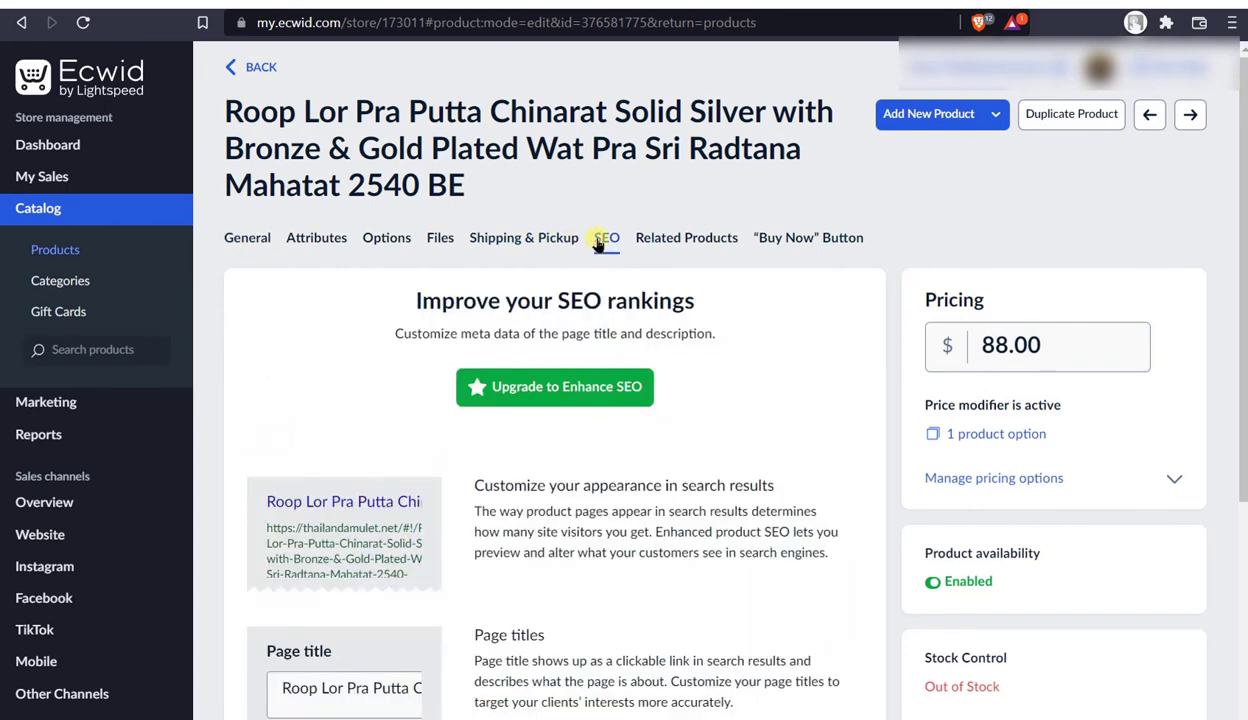
pyautogui.scroll(-2, 741, 558)
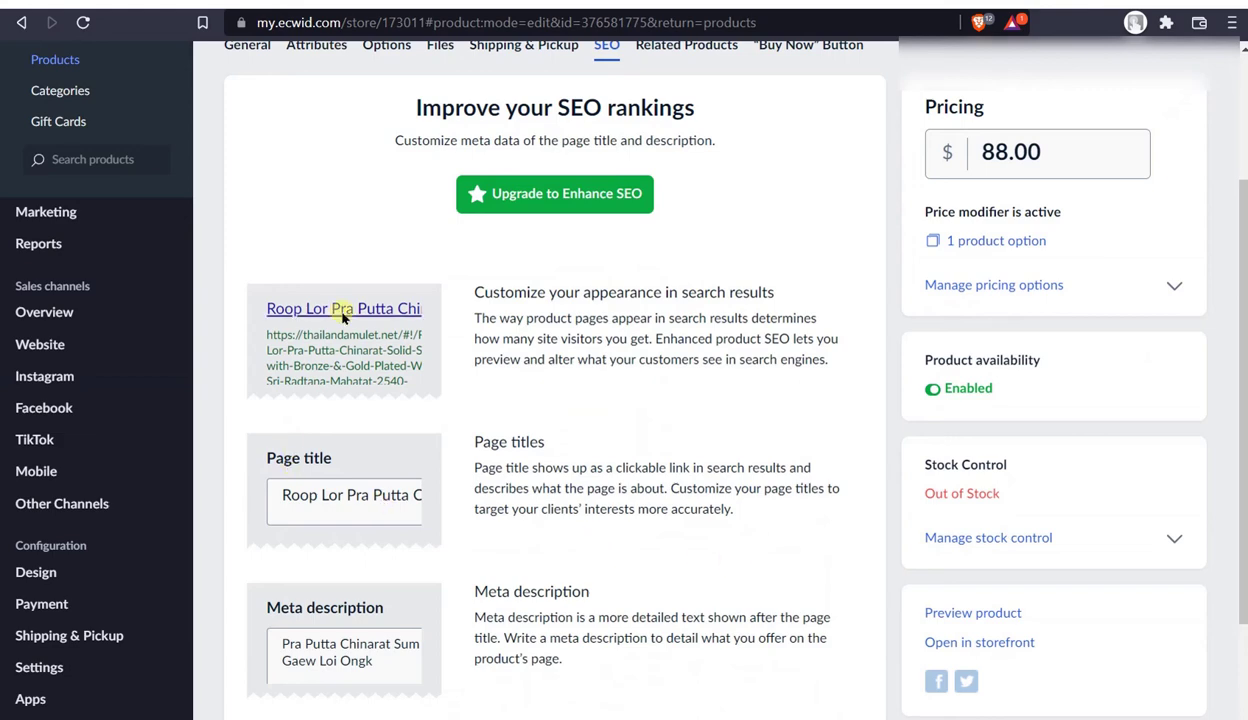
pyautogui.scroll(2, 799, 612)
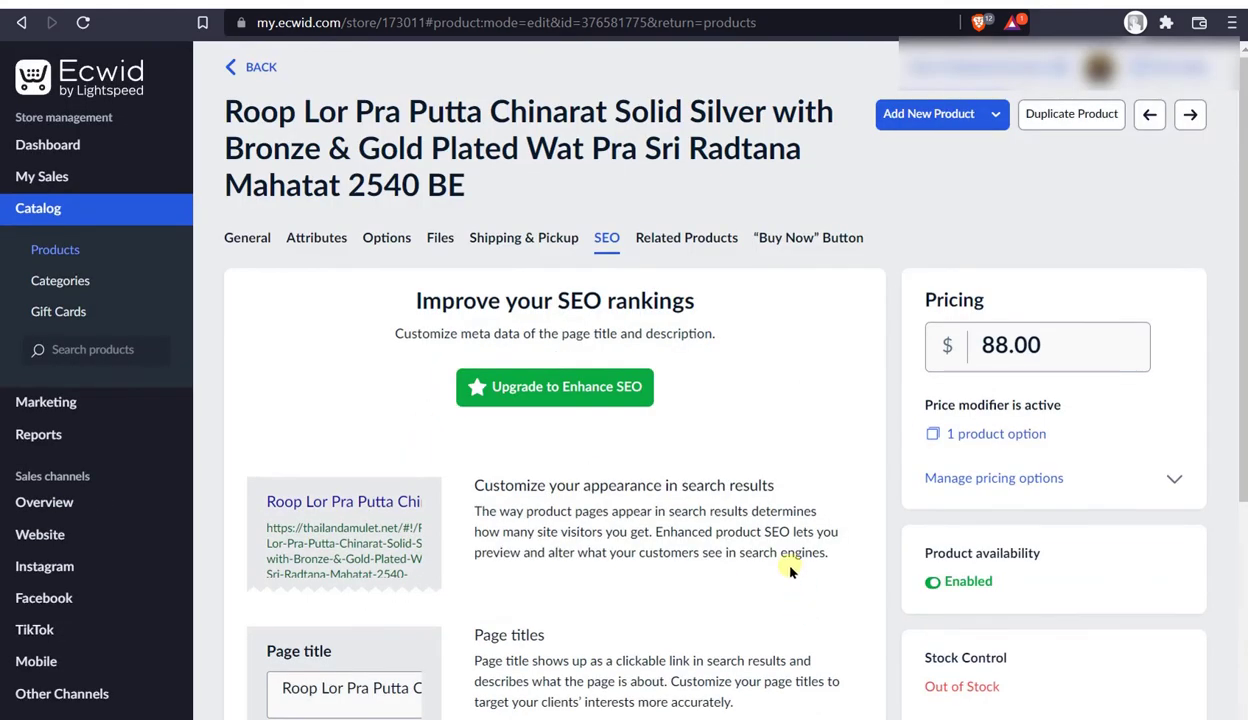
# - Return to the catalog's product list, reload it, and look through the listed amulets before returning to the newest product
pyautogui.click(55, 250)
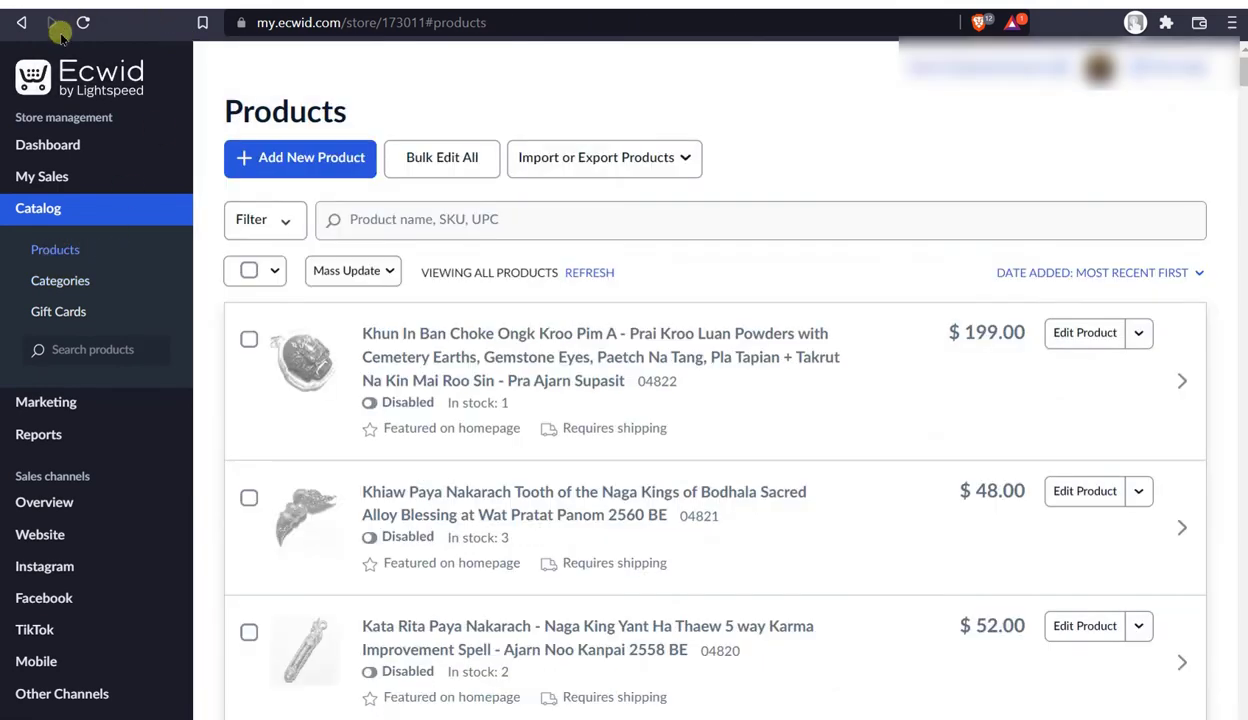
pyautogui.click(83, 22)
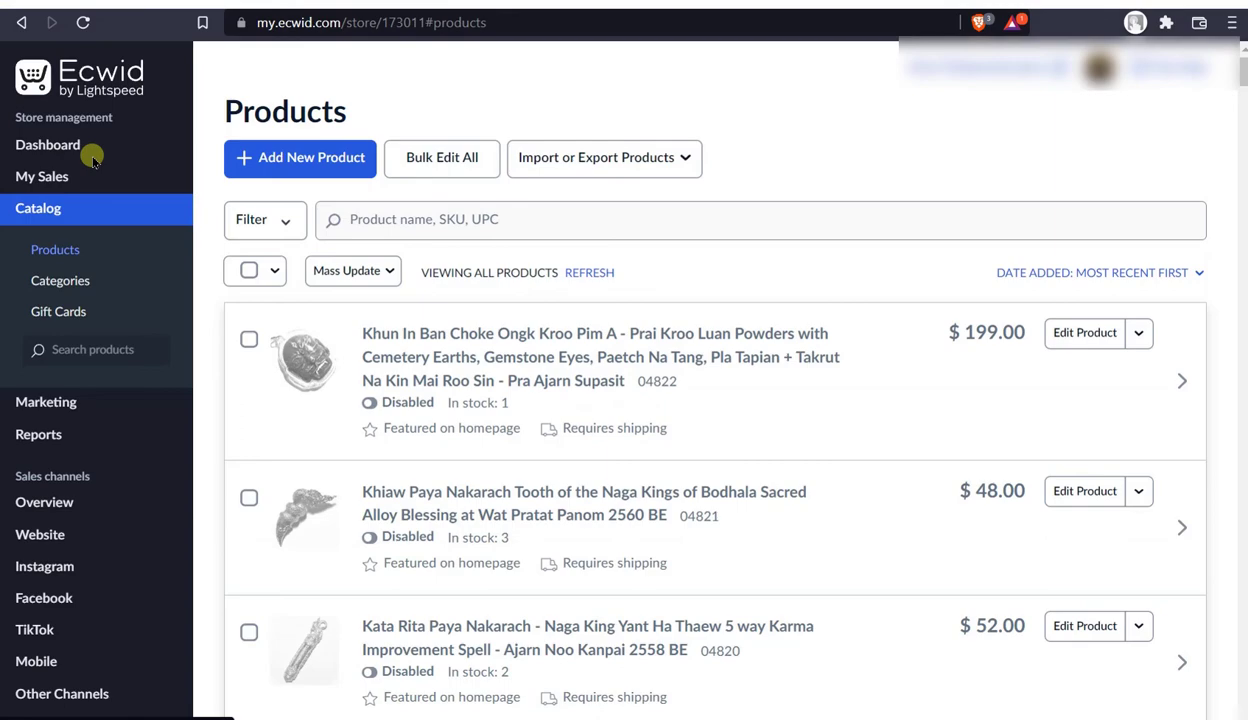
pyautogui.scroll(-15, 660, 454)
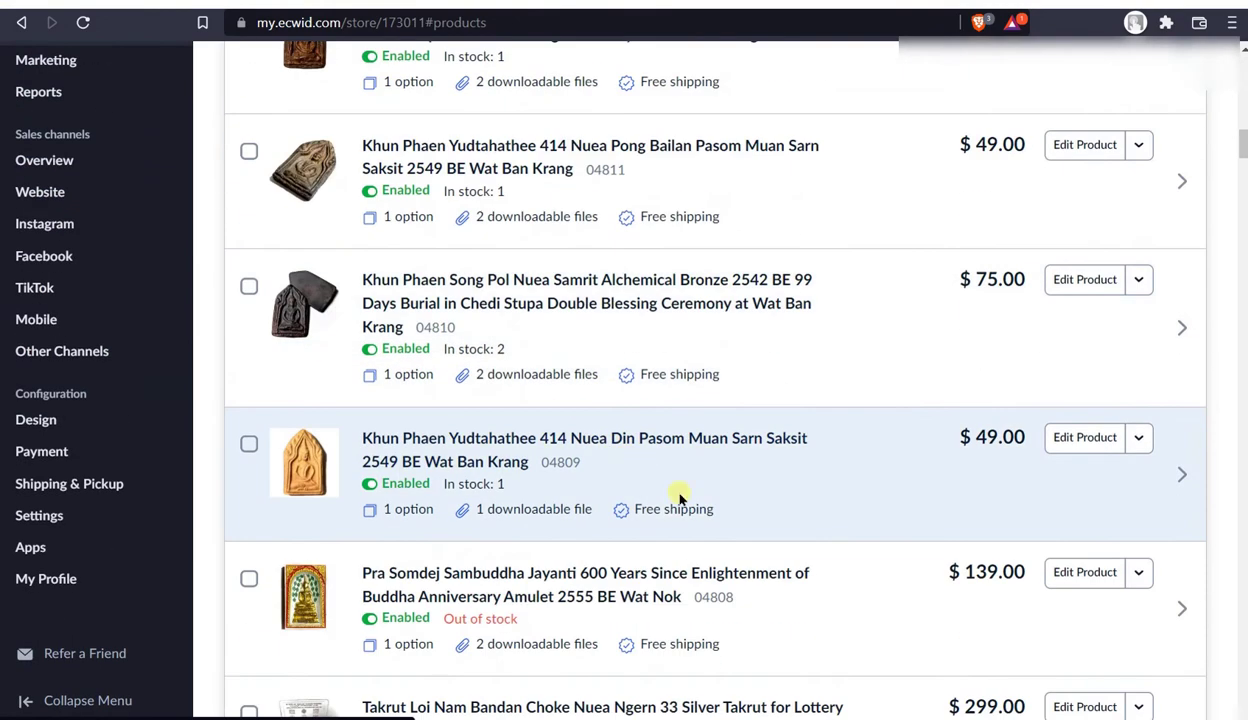
pyautogui.scroll(-20, 679, 498)
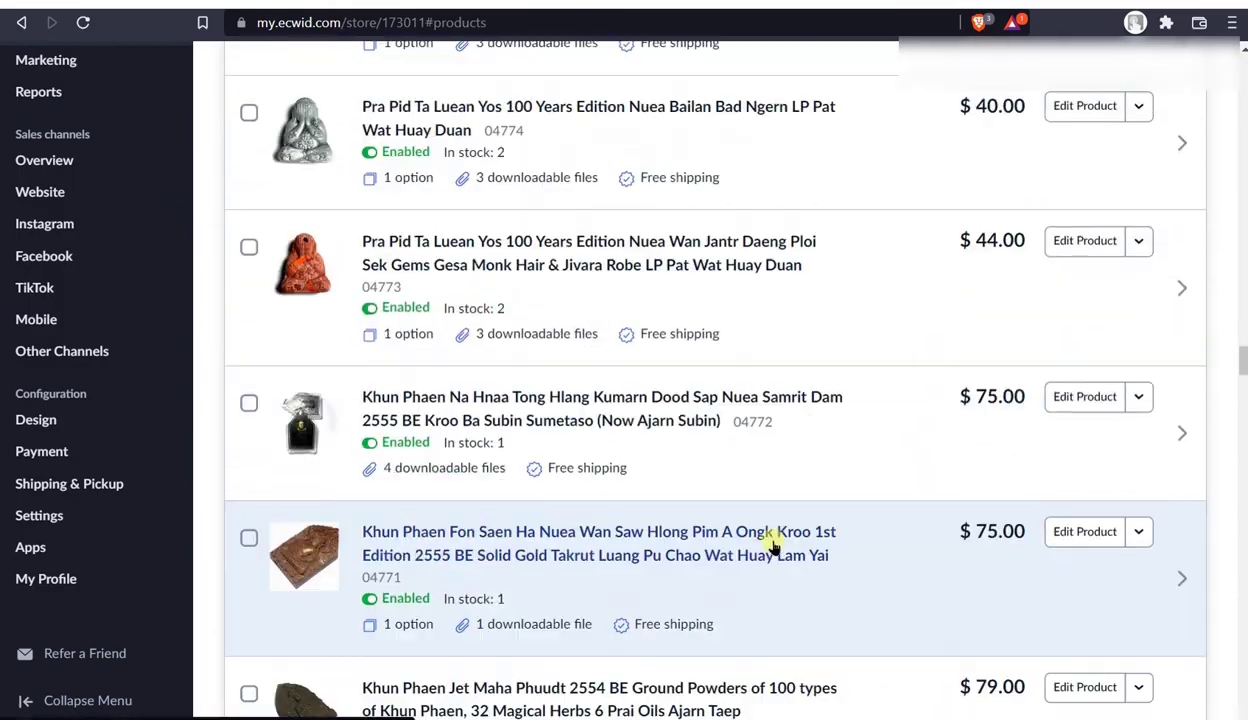
pyautogui.scroll(-10, 780, 540)
pyautogui.scroll(20, 800, 500)
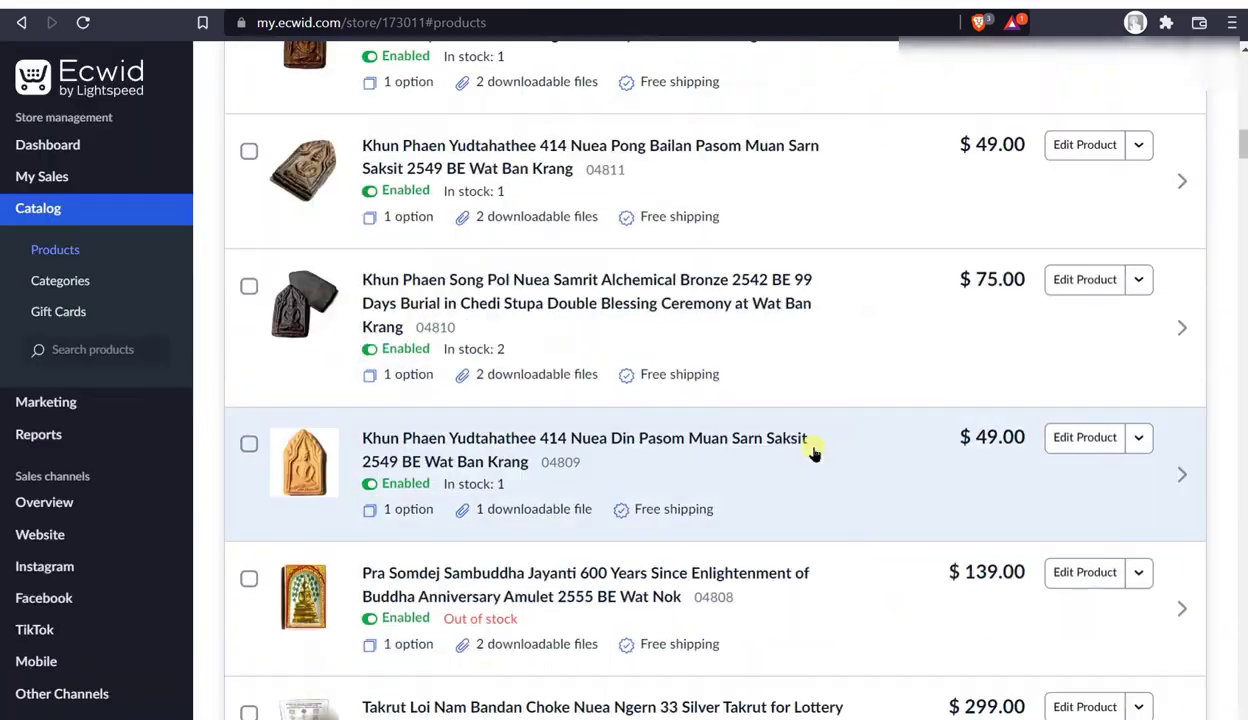
pyautogui.scroll(10, 812, 452)
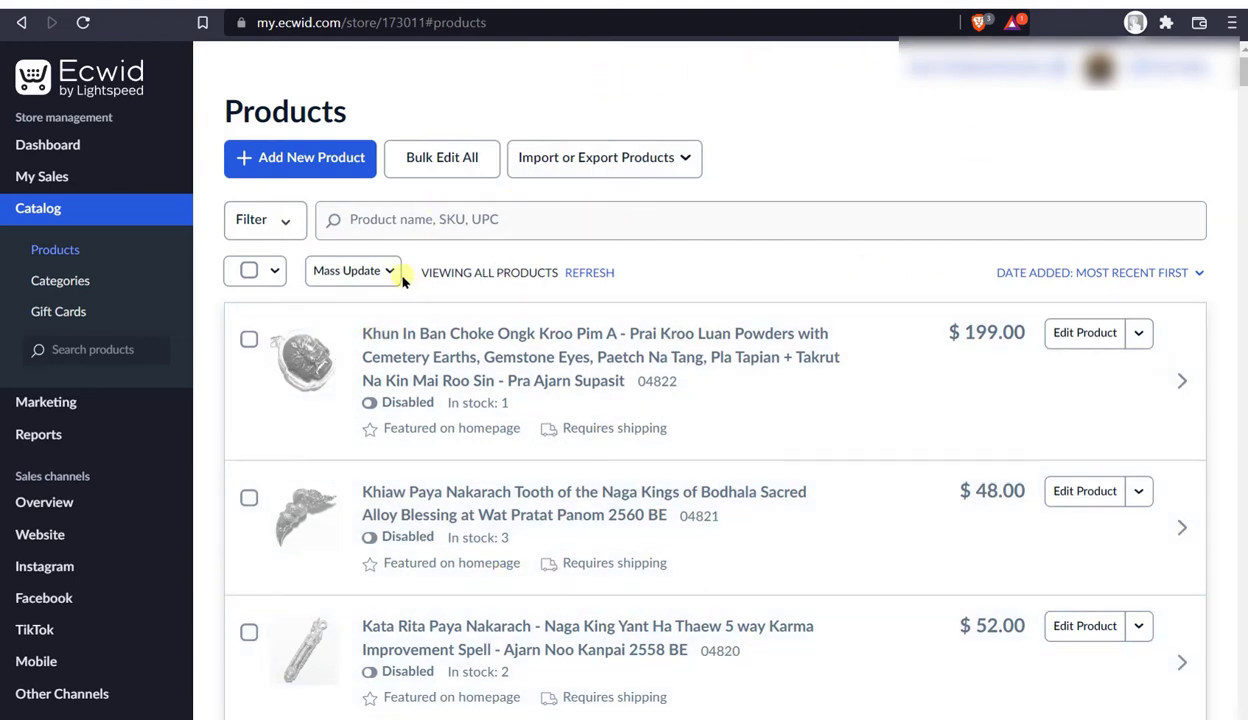
# - Point out the "Viewing all products" label and the product search field above the list
pyautogui.moveTo(416, 272); pyautogui.dragTo(553, 274)
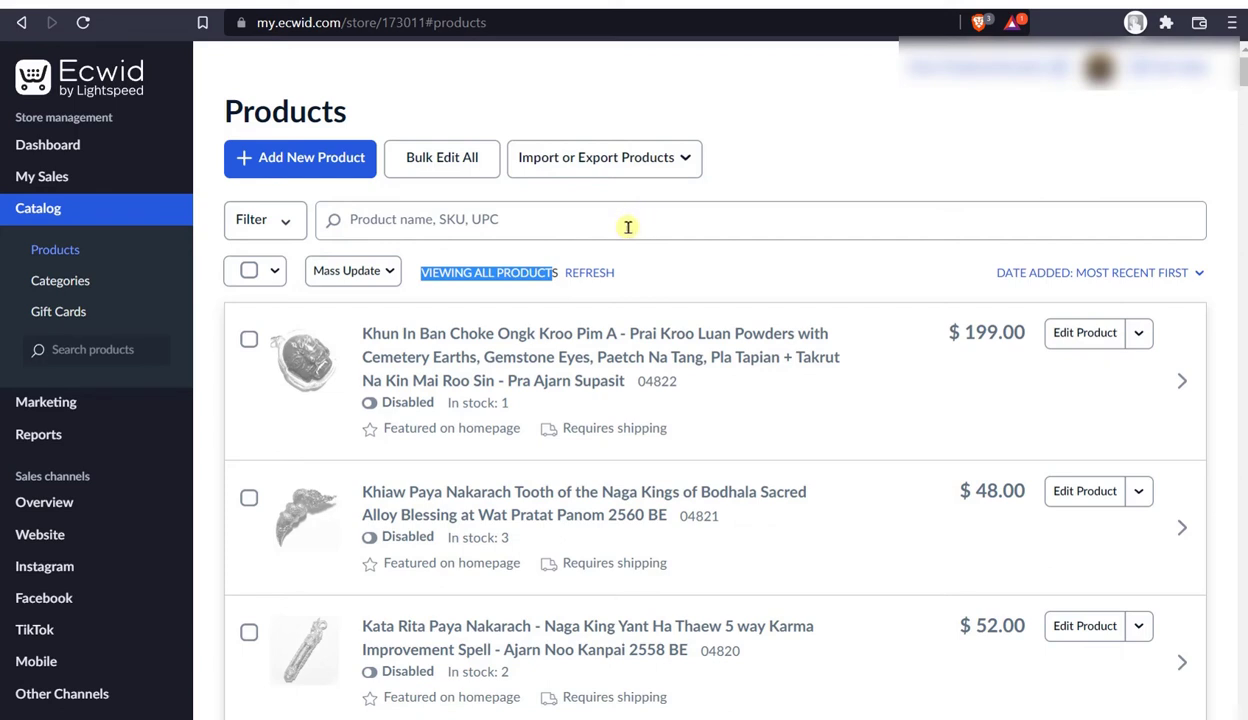
pyautogui.click(628, 227)
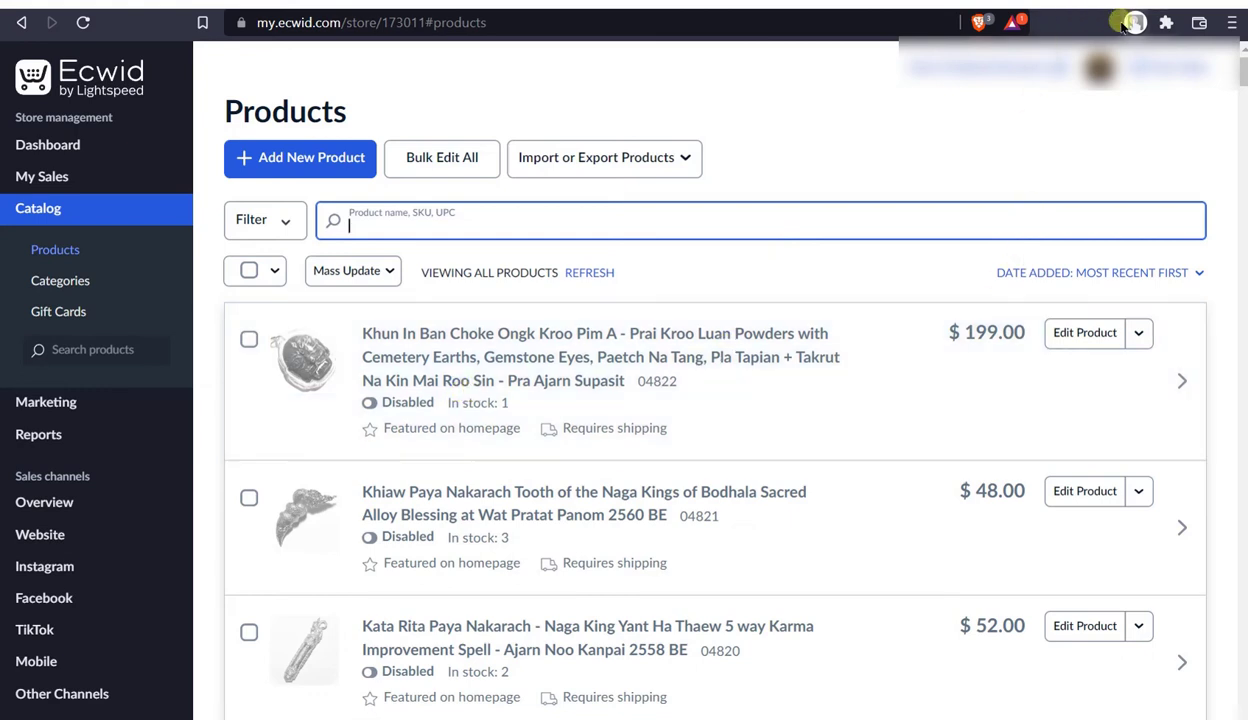
pyautogui.moveTo(480, 285); pyautogui.dragTo(500, 290)
pyautogui.click(501, 289)
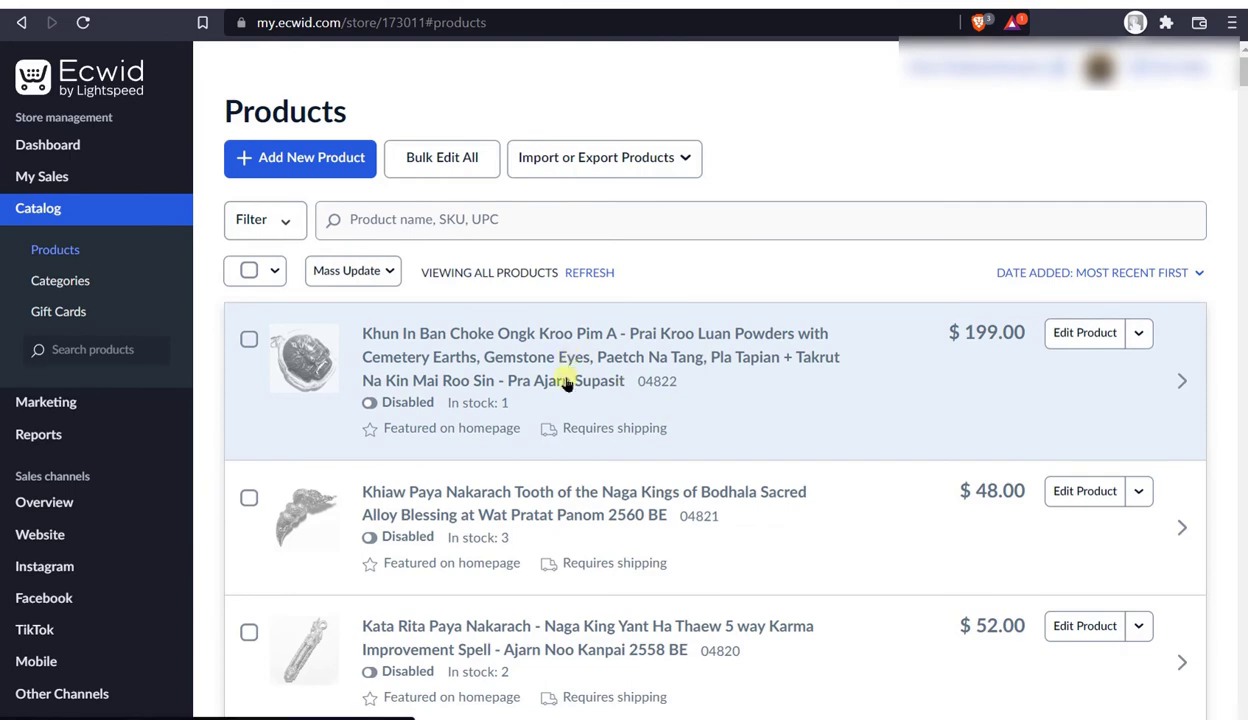
# - Open the Pra Put Hyok Real Jade Buddha Amulet for editing and review its related products list and recommendation tips
pyautogui.scroll(-10, 616, 605)
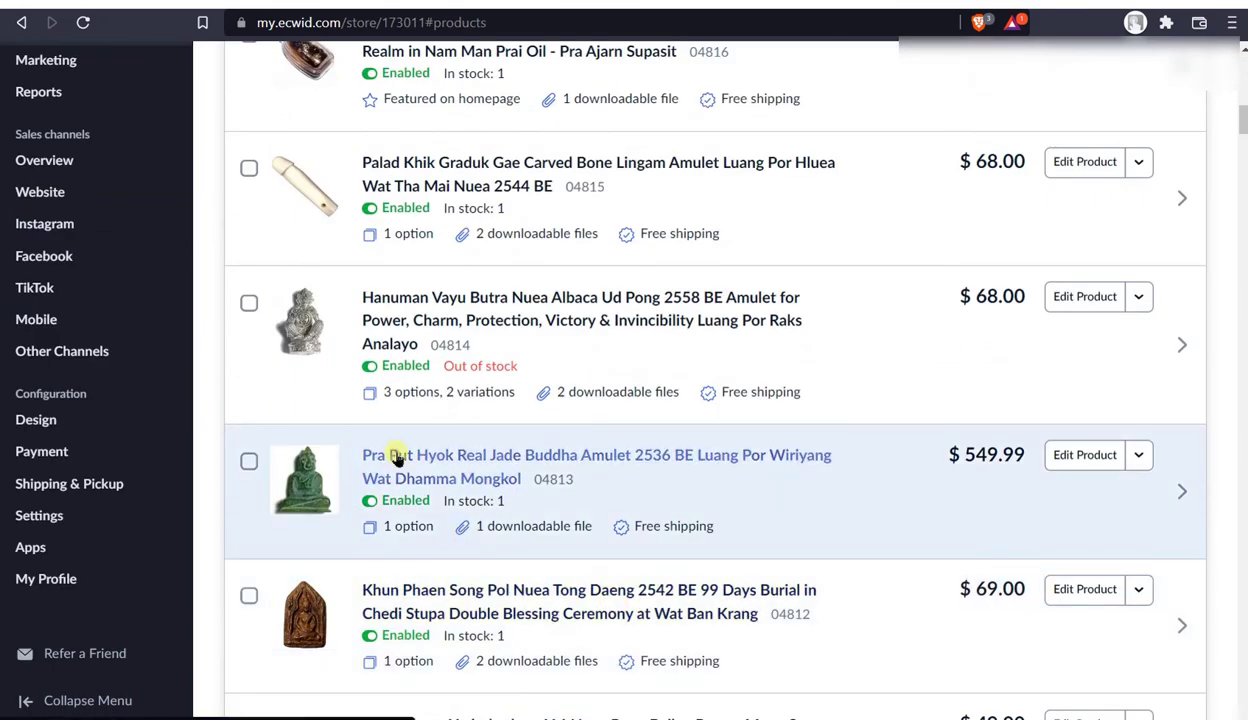
pyautogui.click(396, 455)
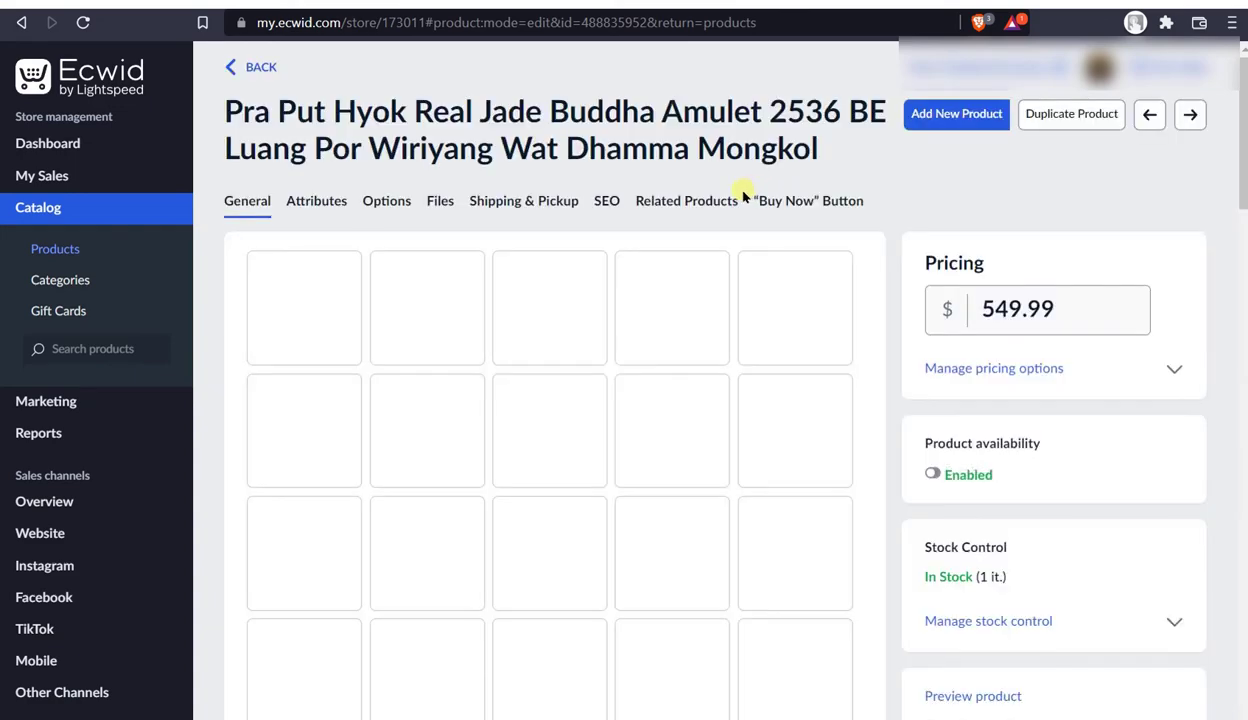
pyautogui.click(678, 203)
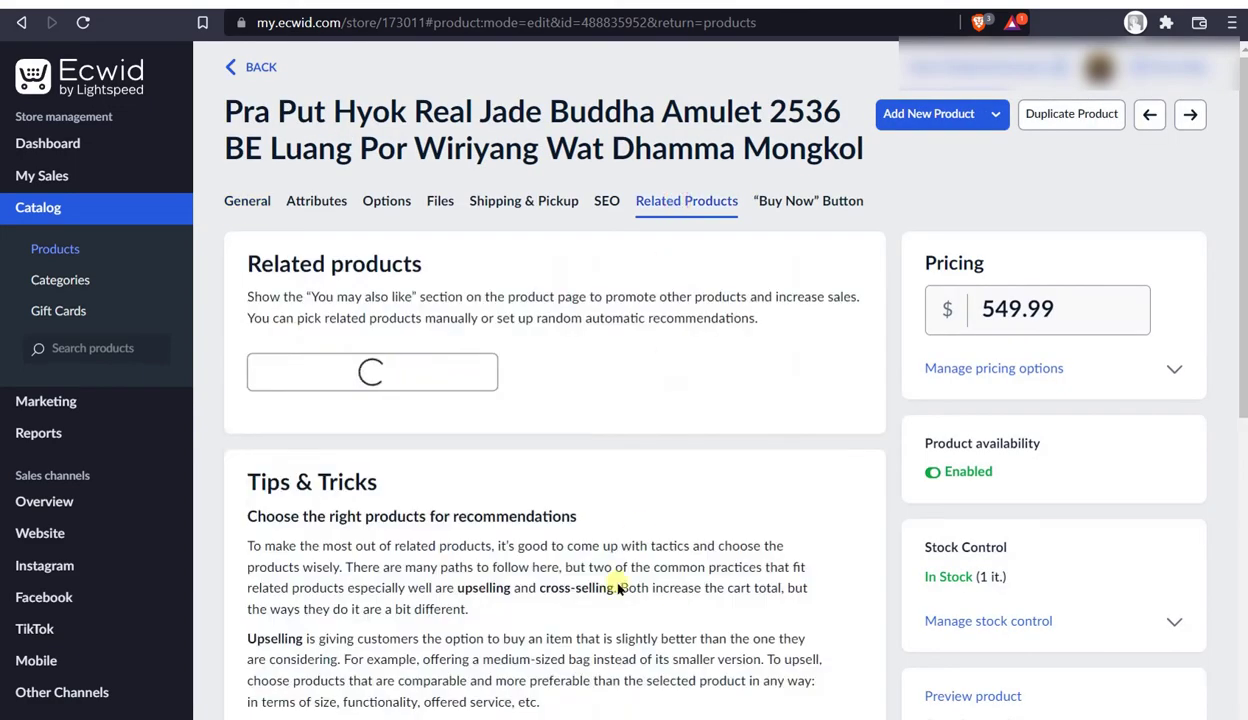
pyautogui.scroll(-15, 540, 535)
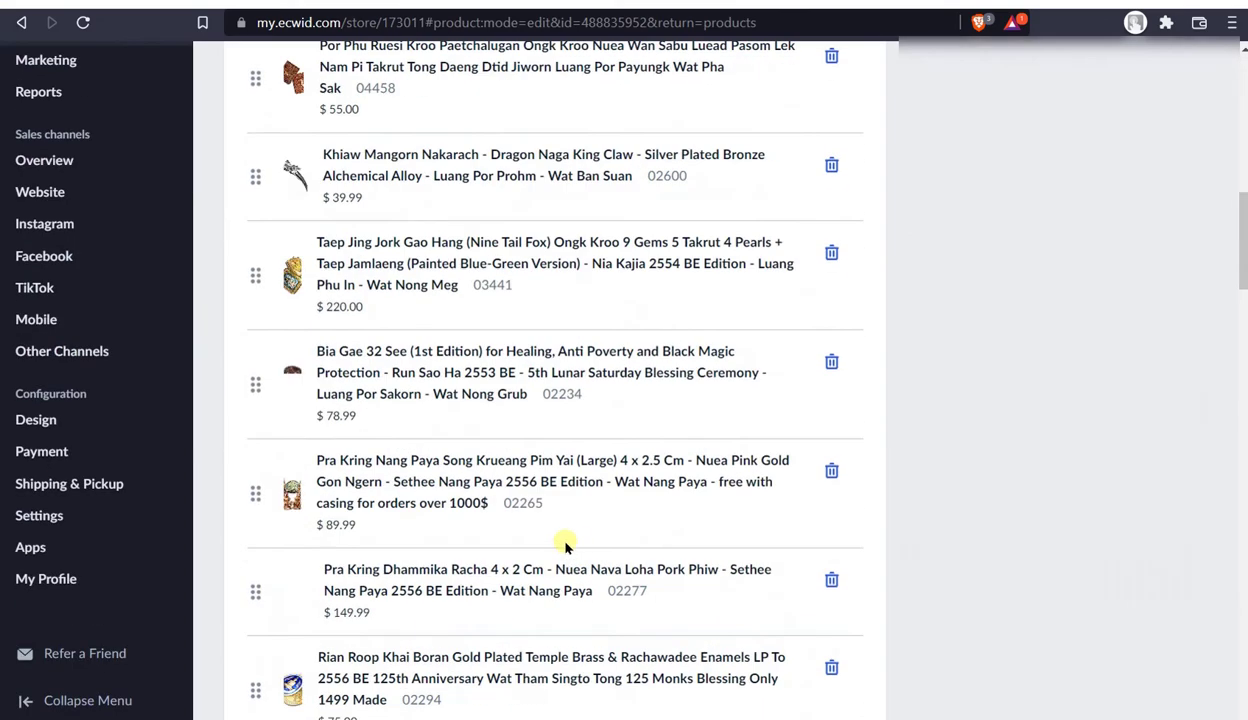
pyautogui.scroll(-10, 536, 530)
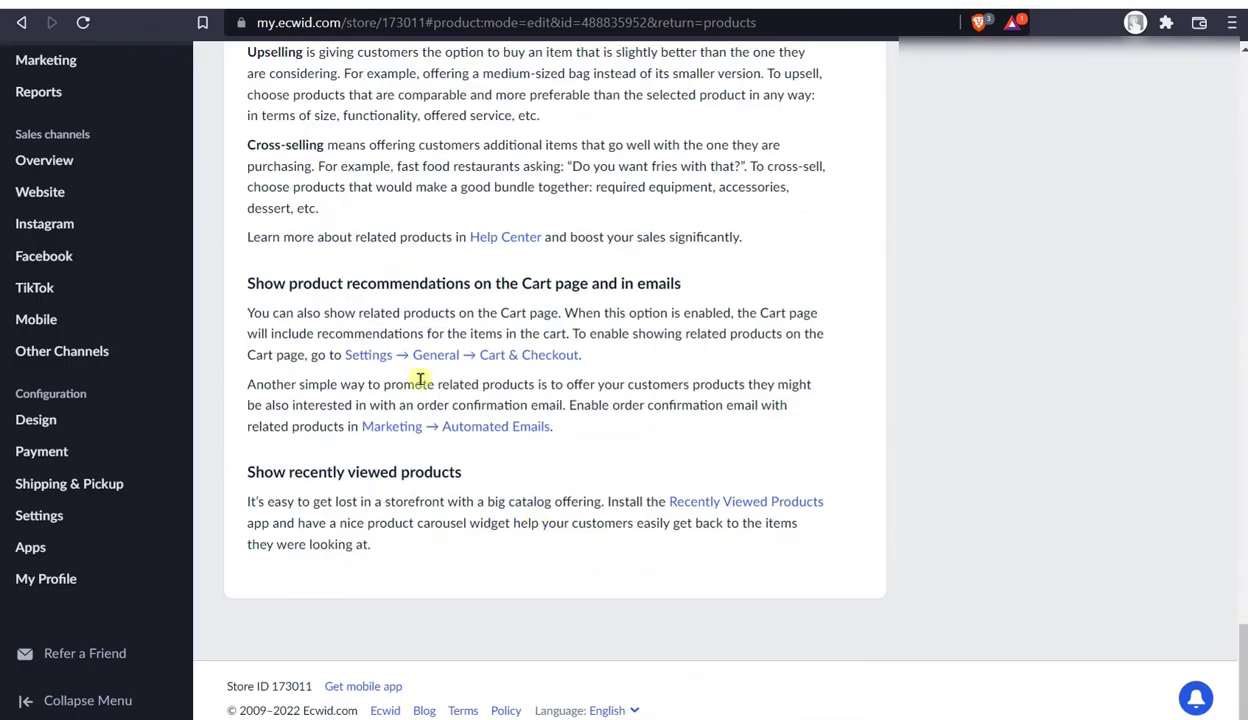
pyautogui.scroll(8, 420, 400)
pyautogui.scroll(-6, 435, 440)
pyautogui.scroll(2, 390, 411)
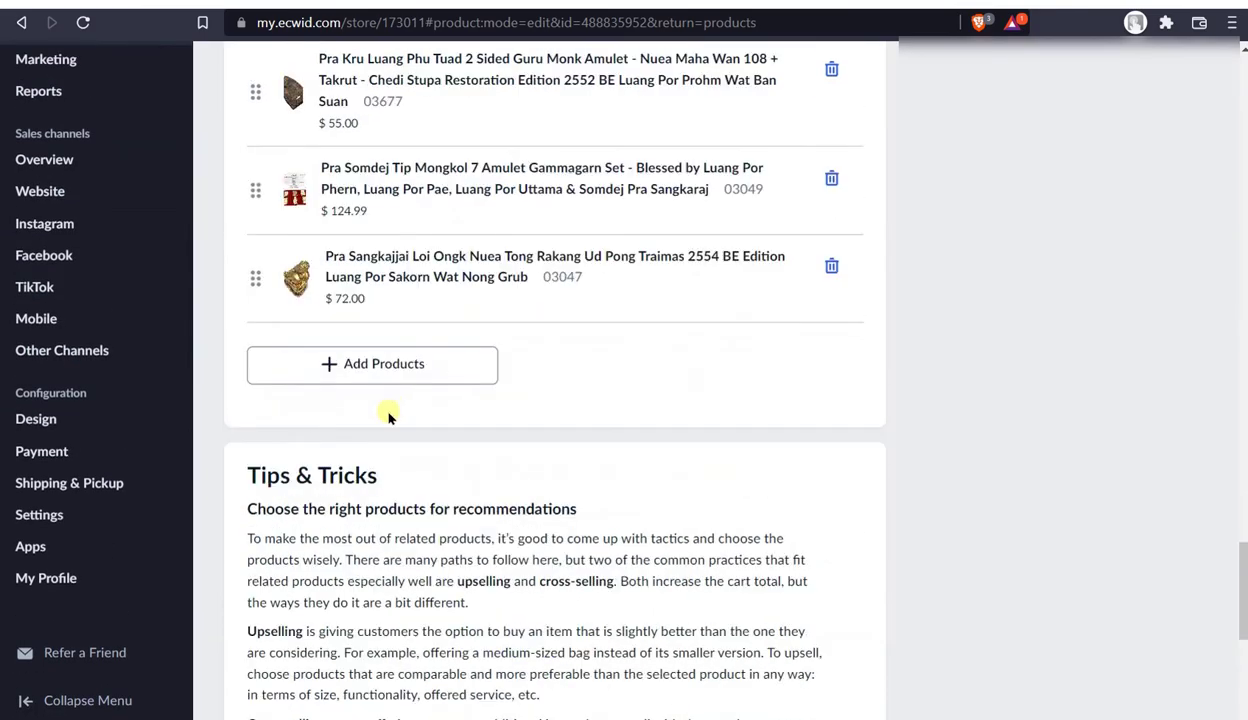
# - View the picker for adding related products, cancel it, and look back through the product's related items
pyautogui.click(325, 366)
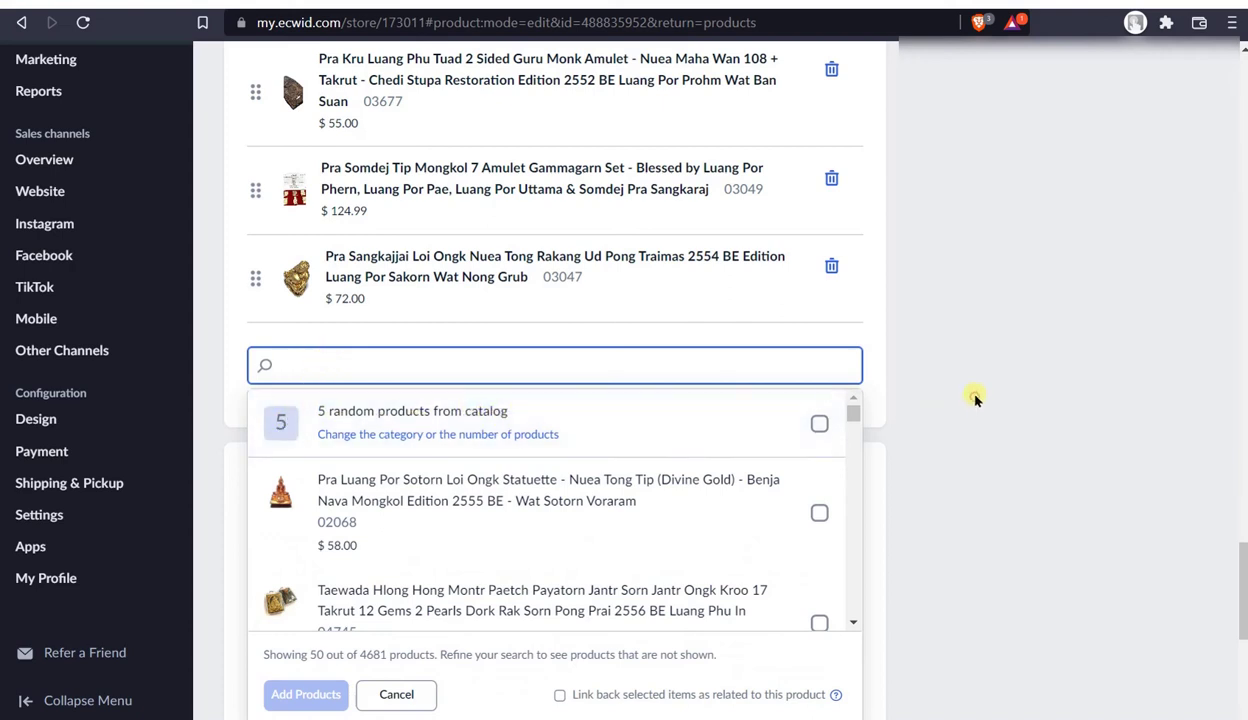
pyautogui.click(398, 695)
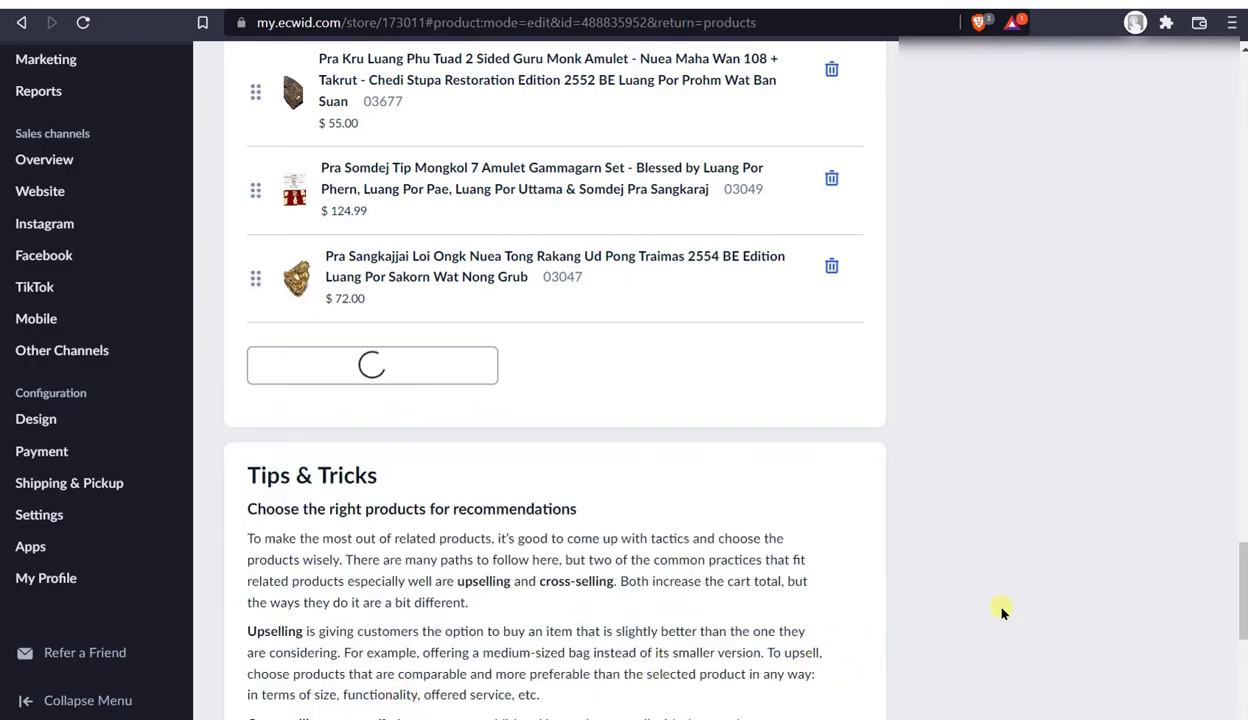
pyautogui.scroll(10, 1000, 610)
pyautogui.scroll(-5, 920, 605)
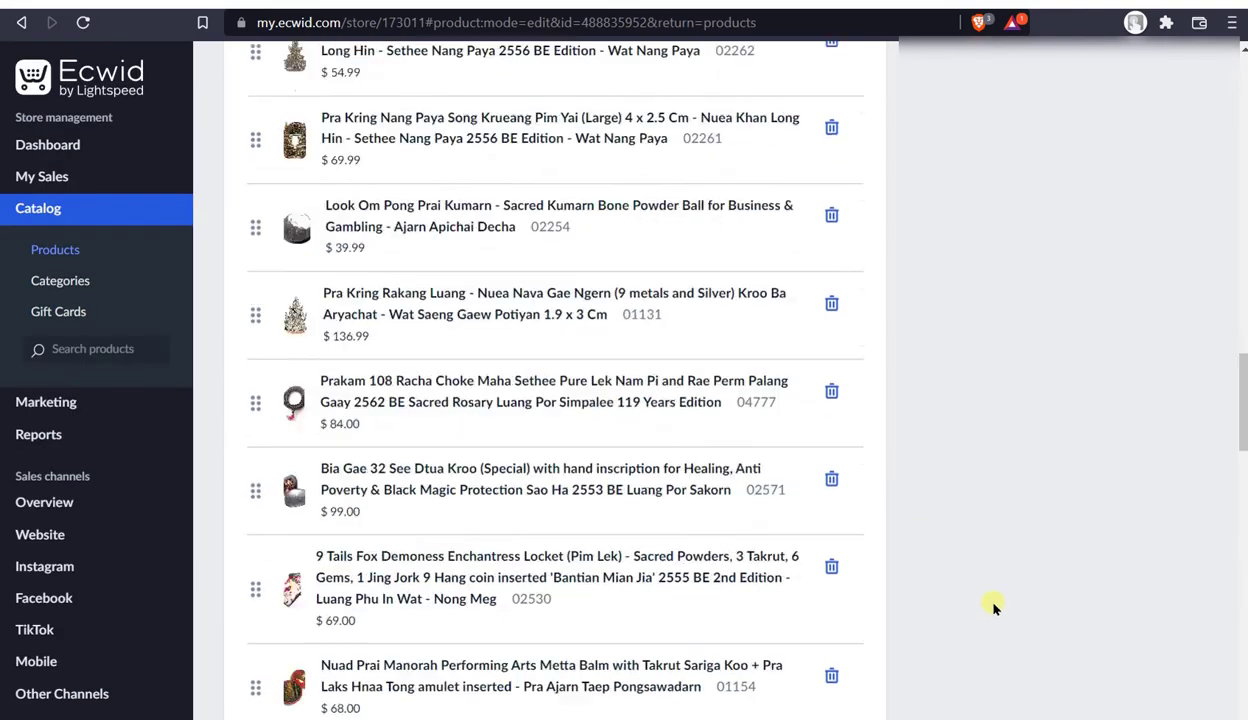
pyautogui.scroll(-5, 958, 613)
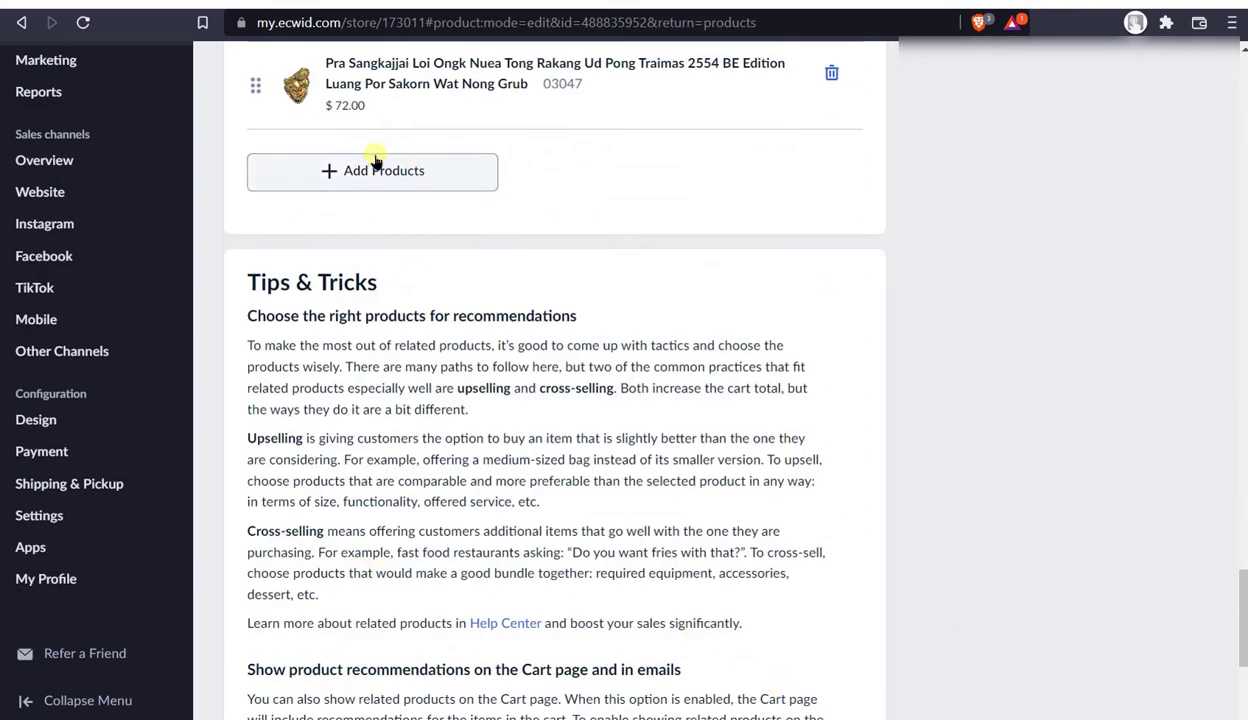
pyautogui.scroll(15, 1030, 560)
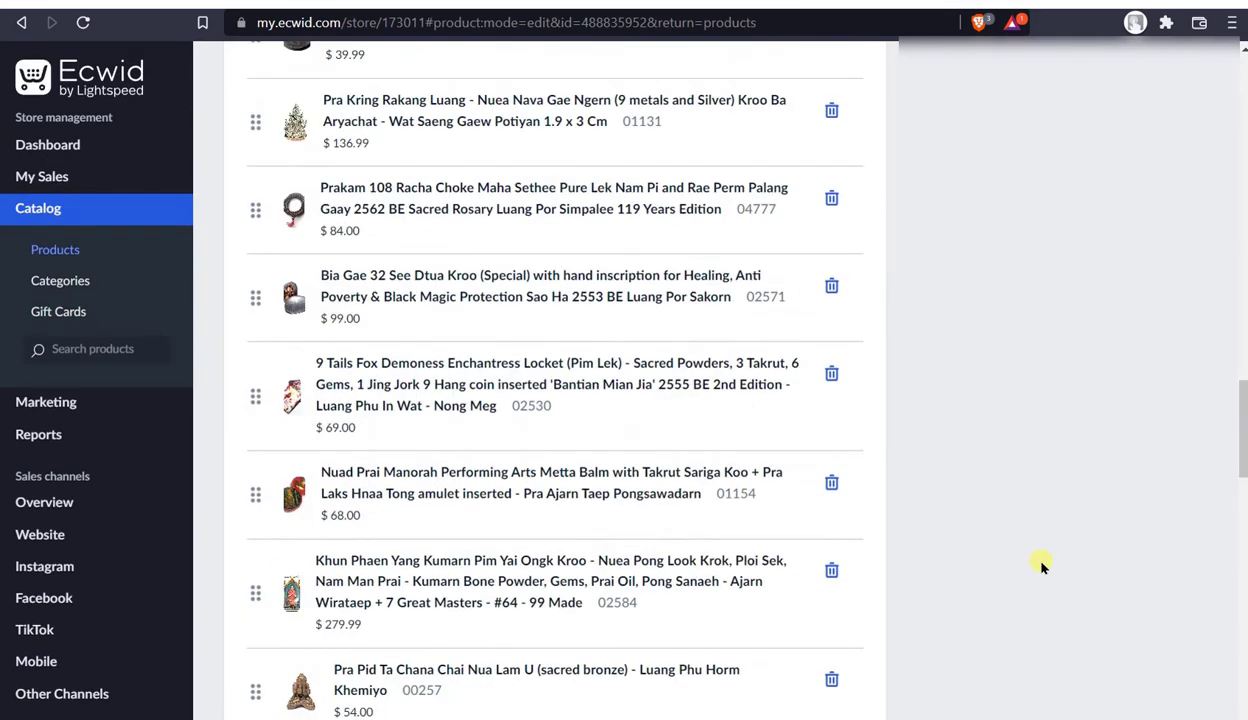
pyautogui.scroll(5, 1020, 578)
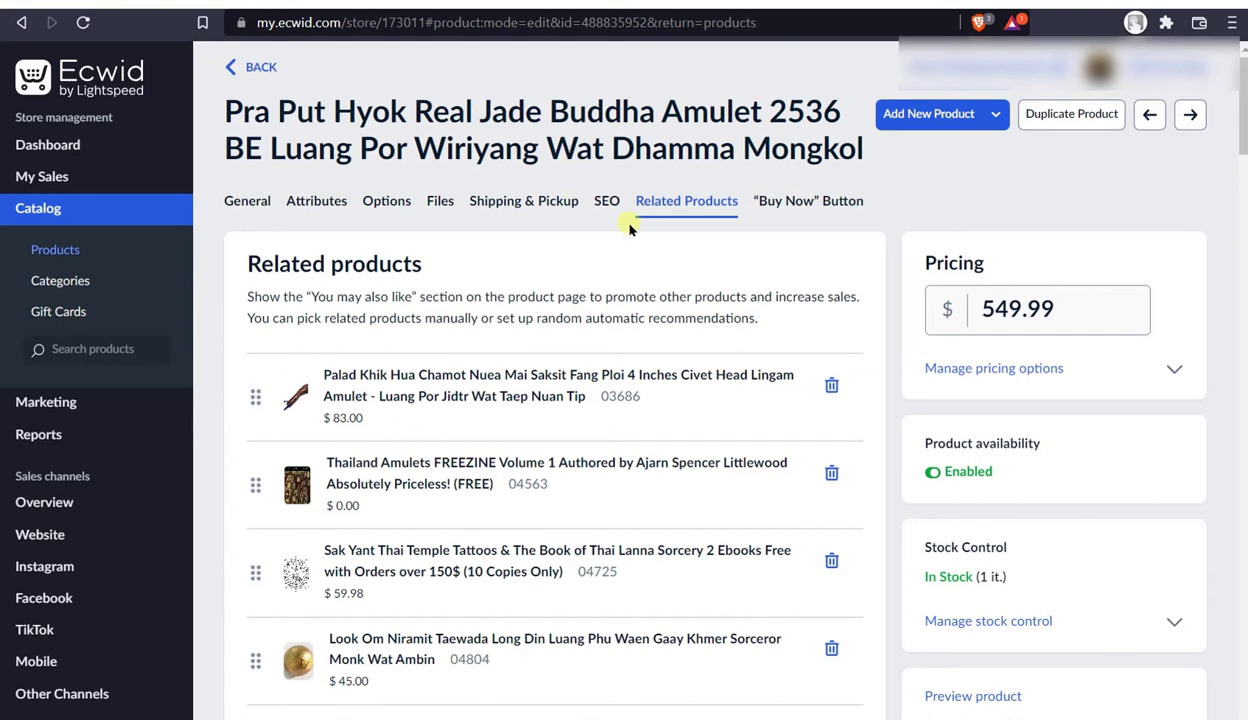
# - Review the jade Buddha amulet's SEO options for search appearance, page title and meta description
pyautogui.click(607, 200)
pyautogui.scroll(-2, 700, 515)
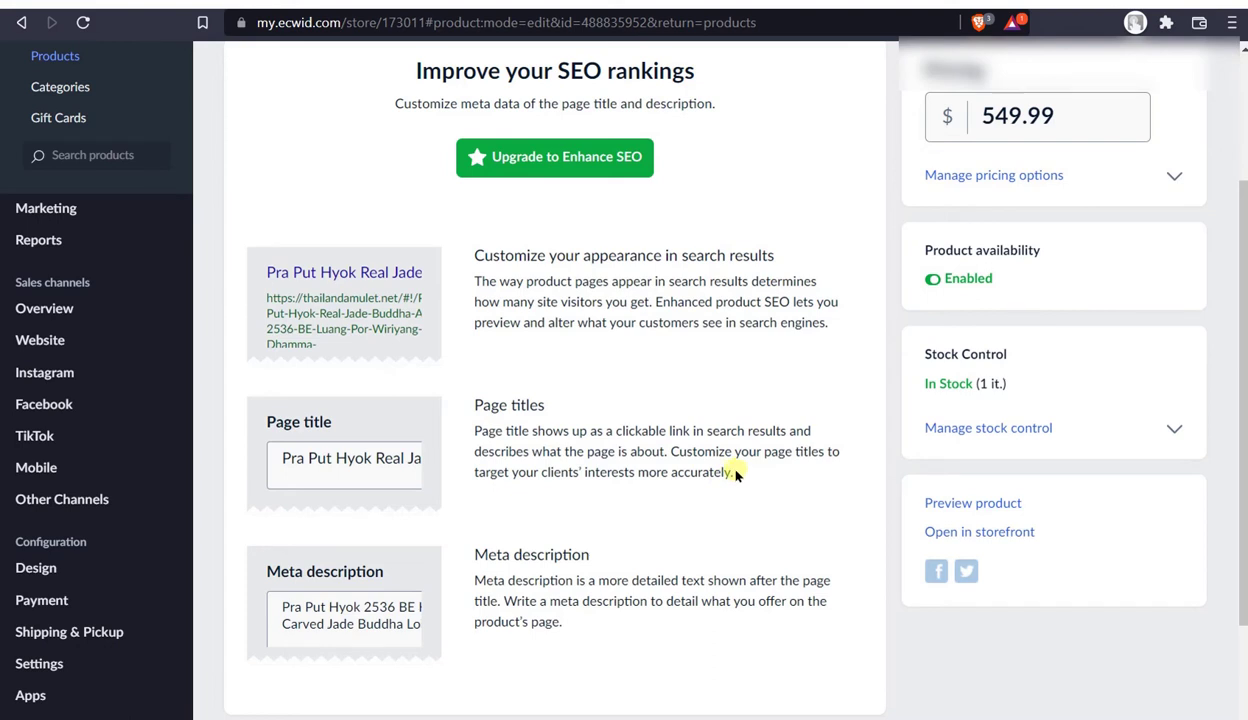
pyautogui.scroll(2, 735, 474)
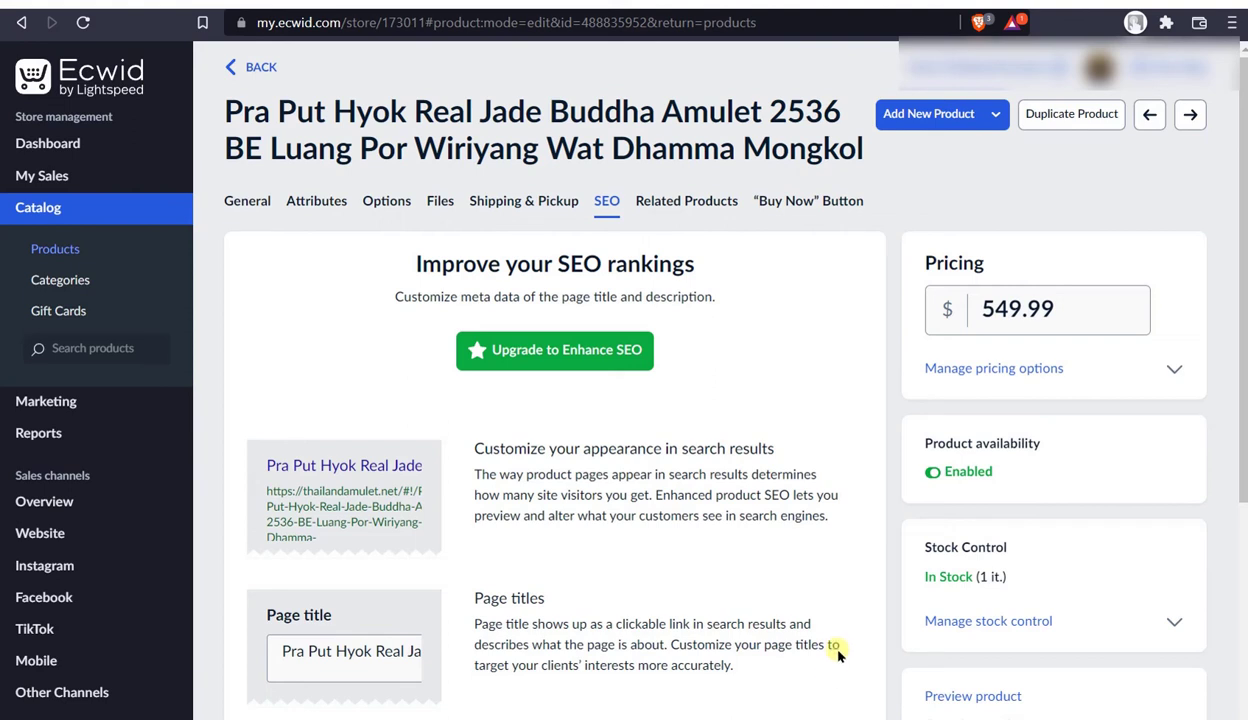
pyautogui.moveTo(843, 610); pyautogui.dragTo(282, 441)
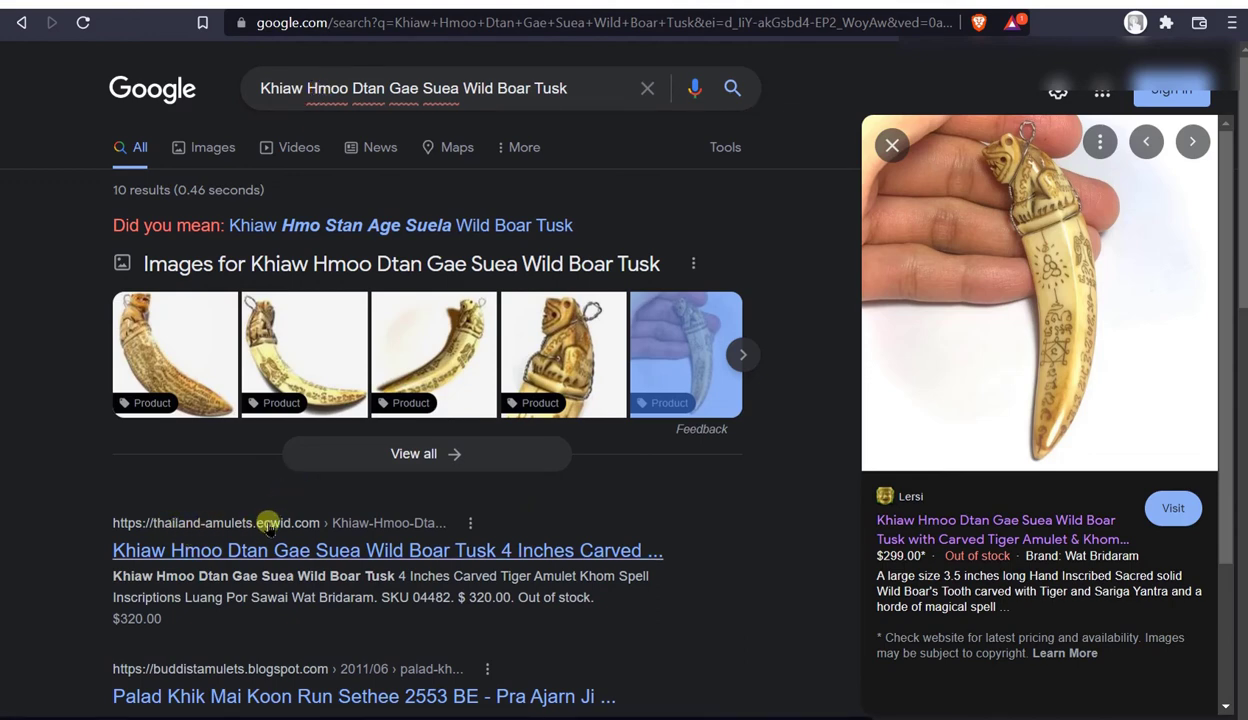
# - Open the thailand-amulets.ecwid.com result for the Khiaw Hmoo Dtan Gae Suea Wild Boar Tusk from Google and look through its product page
pyautogui.scroll(-2, 329, 520)
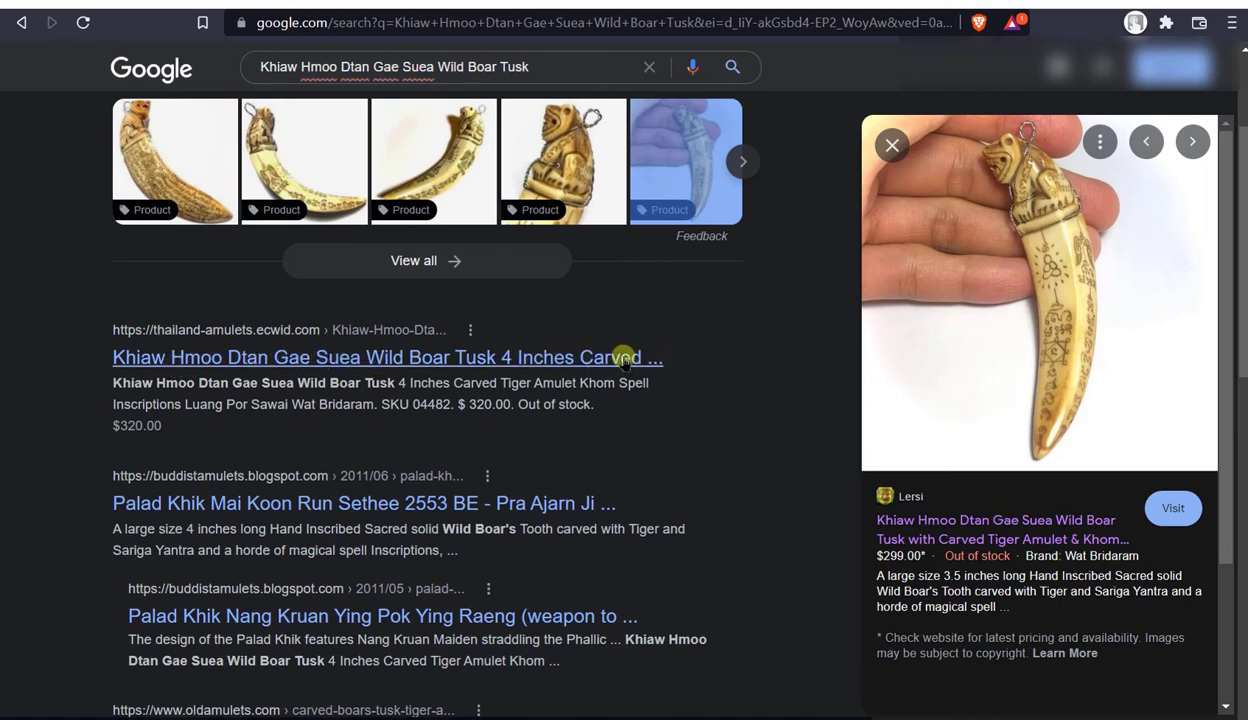
pyautogui.click(268, 338)
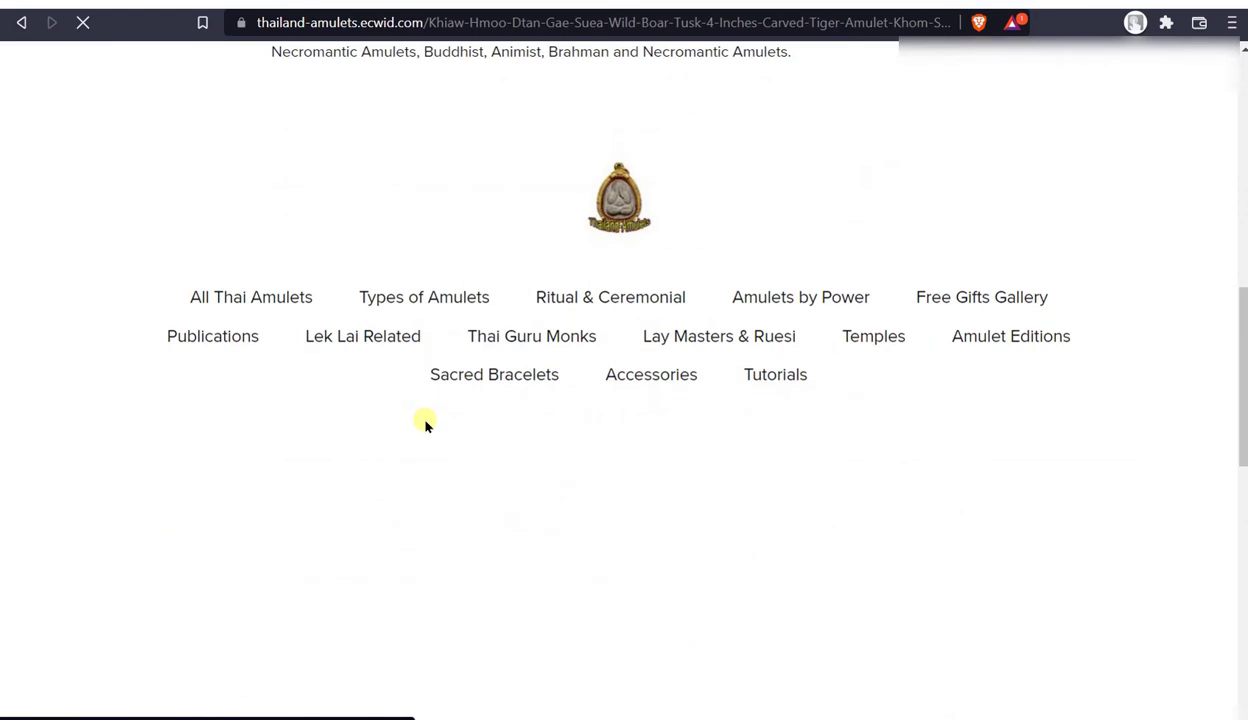
pyautogui.scroll(-15, 454, 543)
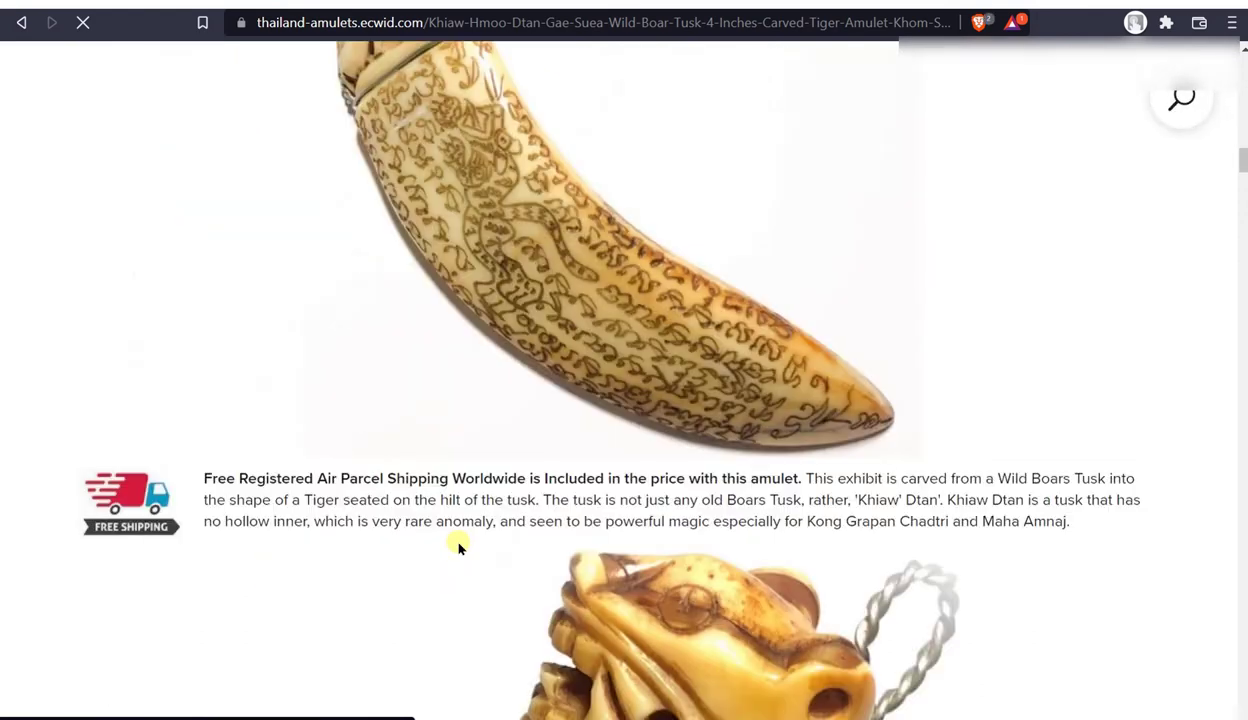
pyautogui.scroll(-20, 464, 540)
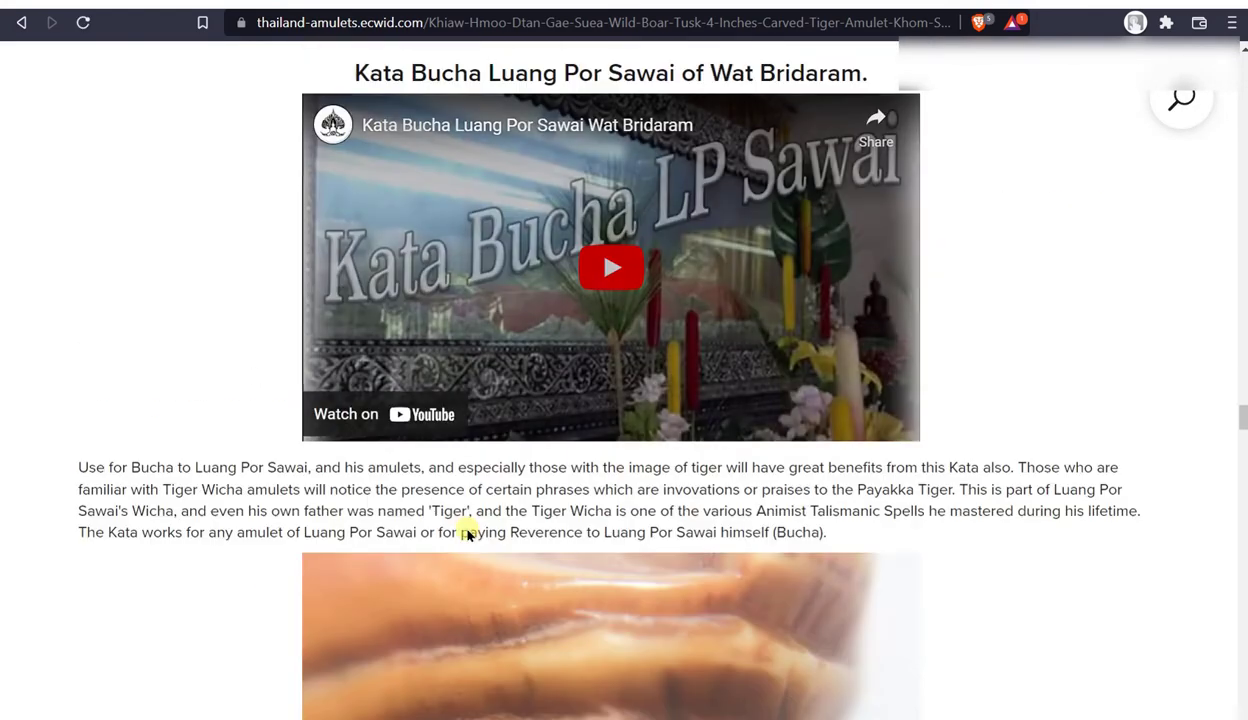
# - Look back through the wild boar tusk product page up to its shop header, and return to the Google results for it
pyautogui.scroll(-5, 474, 518)
pyautogui.scroll(15, 474, 512)
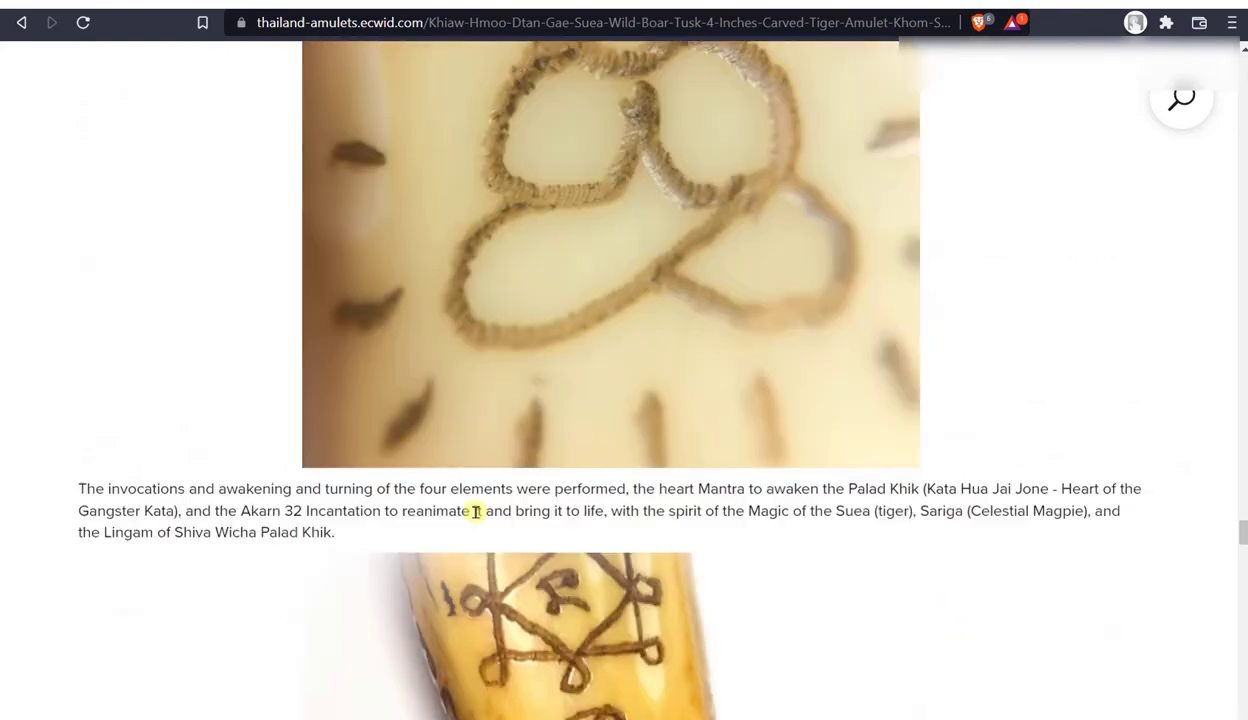
pyautogui.scroll(20, 480, 485)
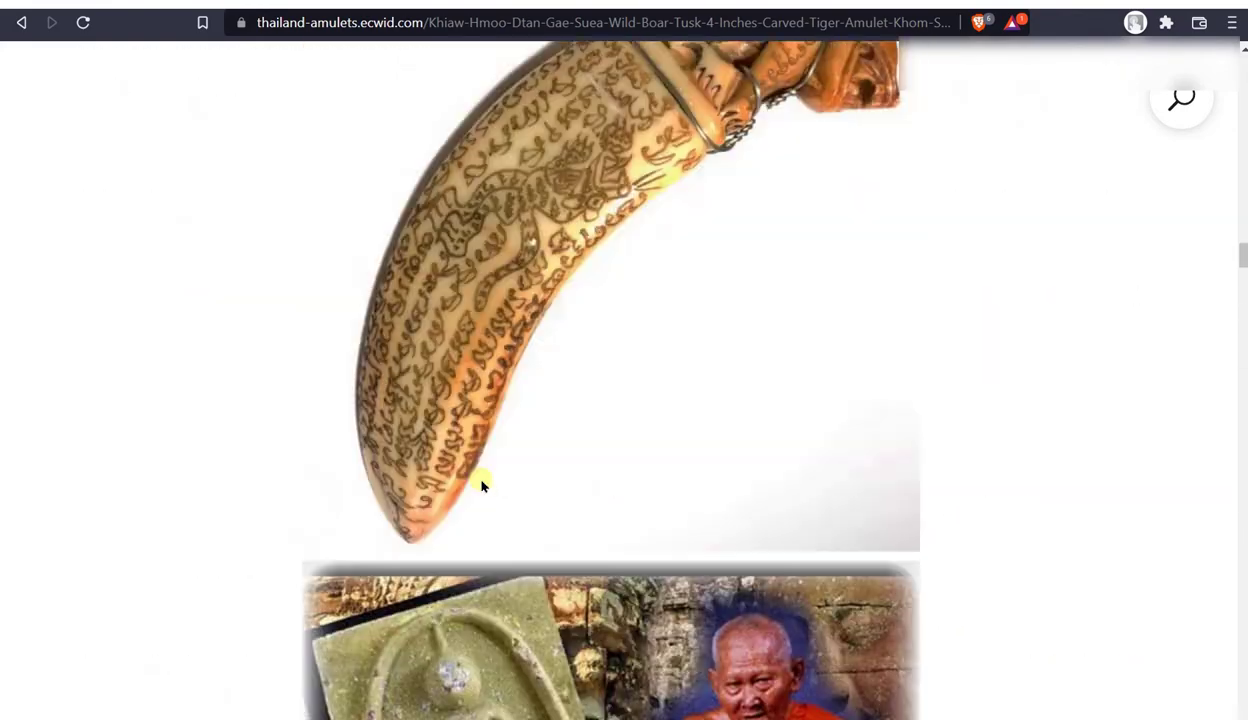
pyautogui.scroll(15, 483, 478)
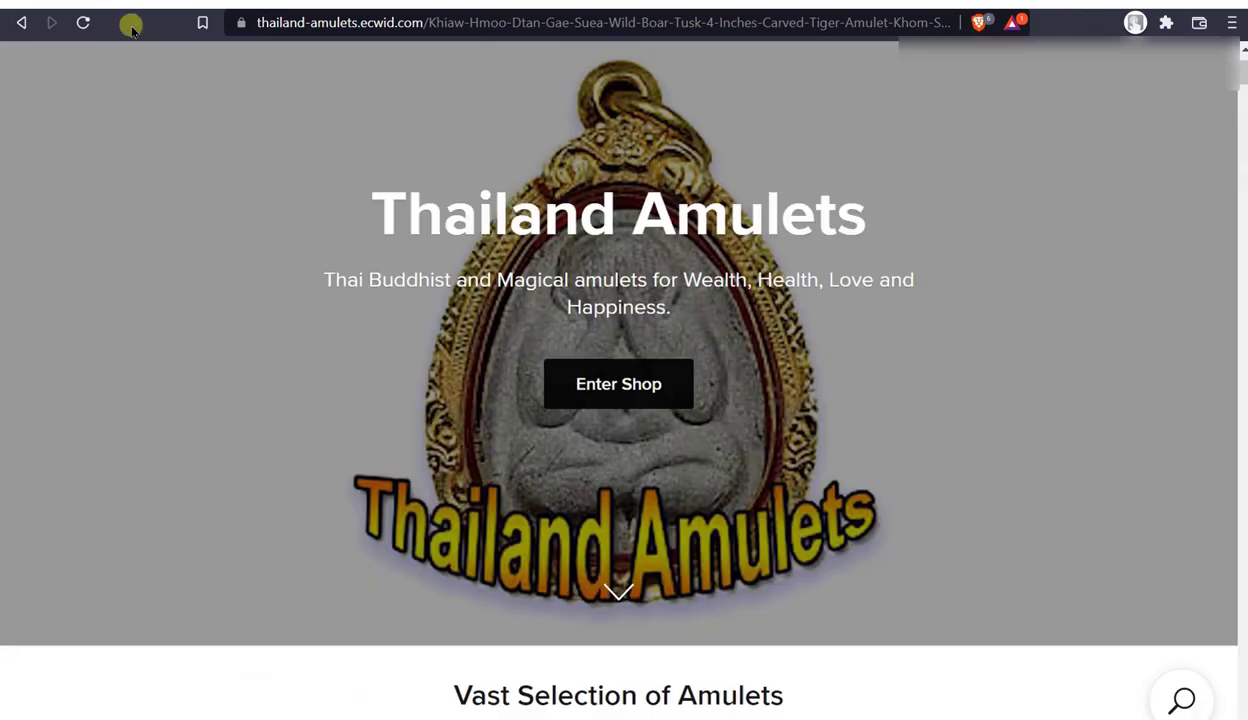
pyautogui.click(23, 24)
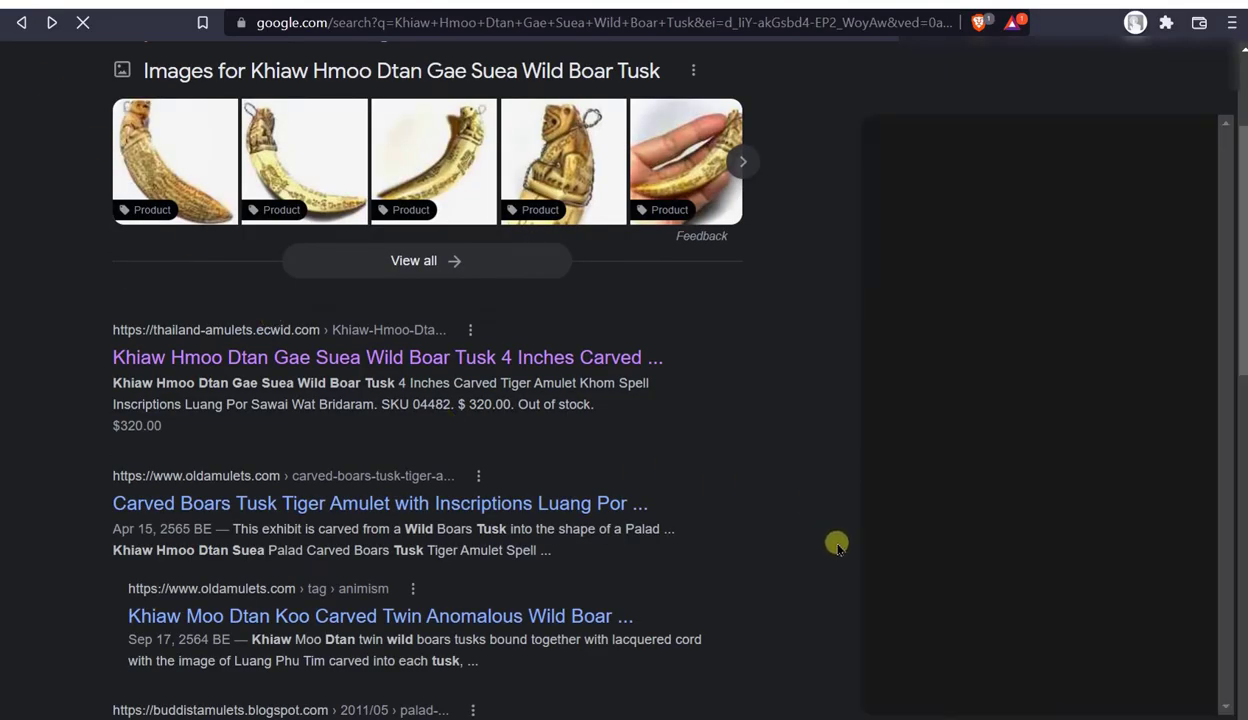
pyautogui.scroll(3, 790, 632)
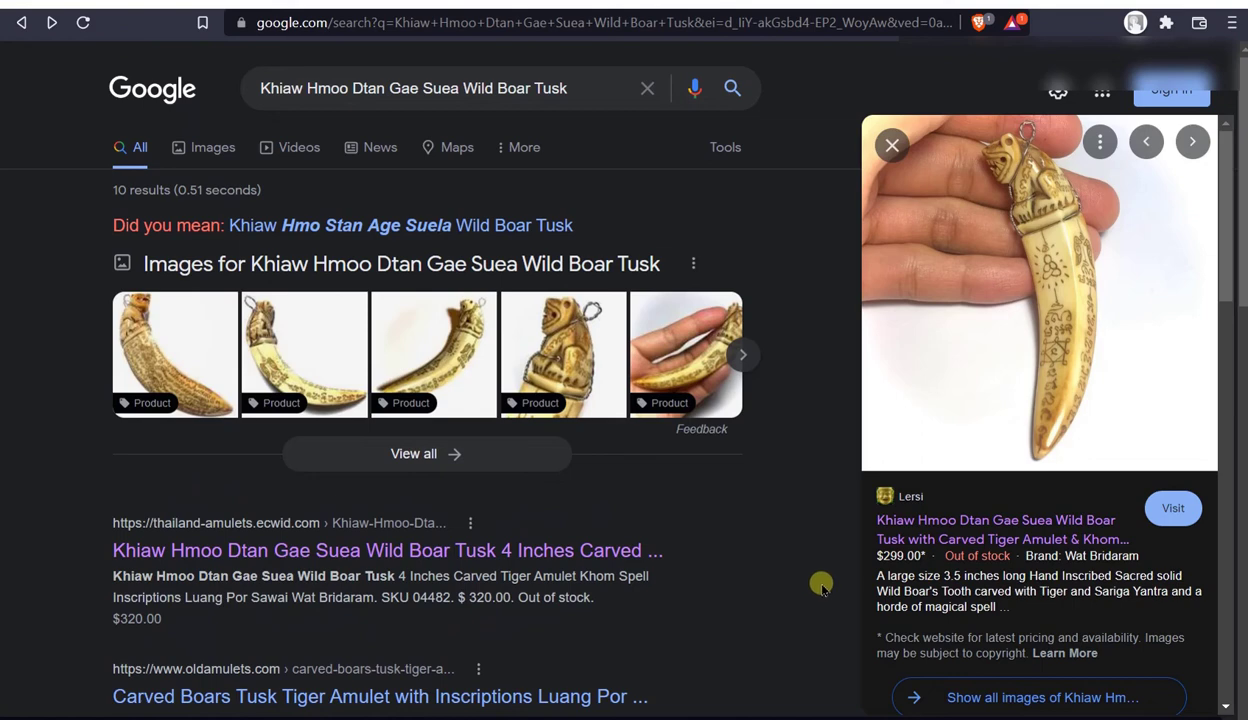
# - Revisit the jade Buddha amulet's SEO options in Ecwid and compare them with the thailand-amulets.ecwid.com listing in the Google results
pyautogui.hotkey('ctrl', 'Tab')
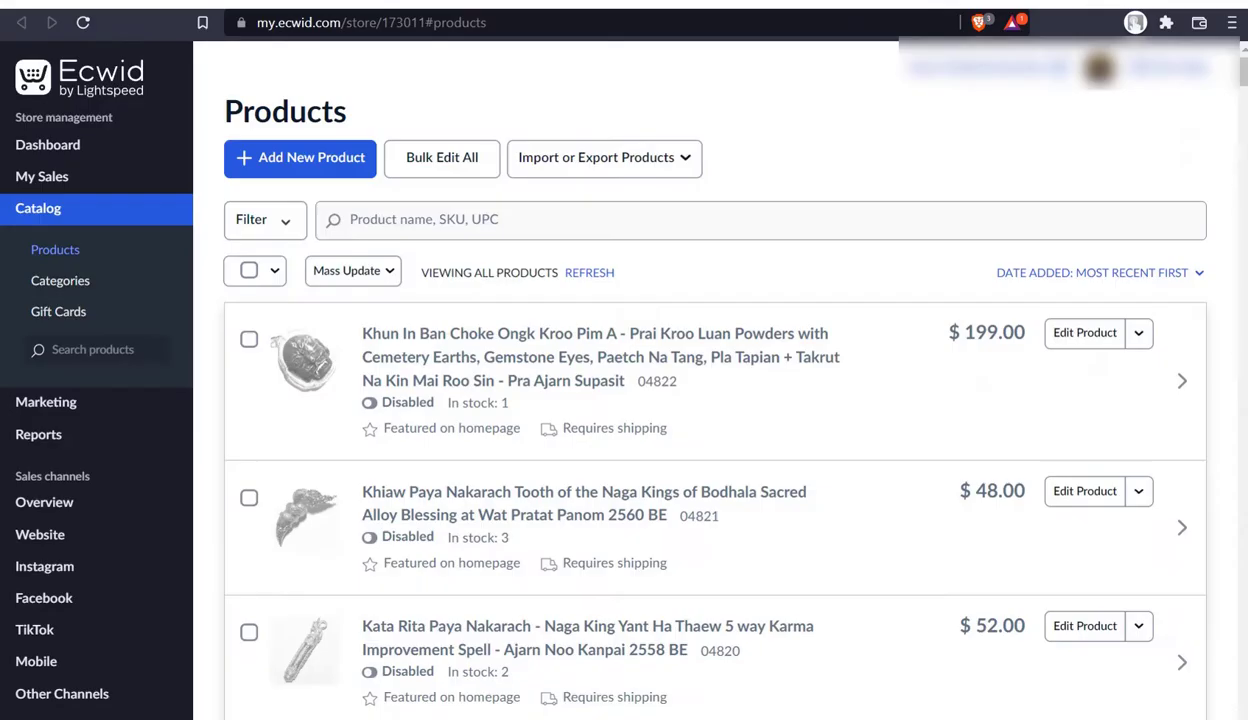
pyautogui.hotkey('ctrl', 'Tab')
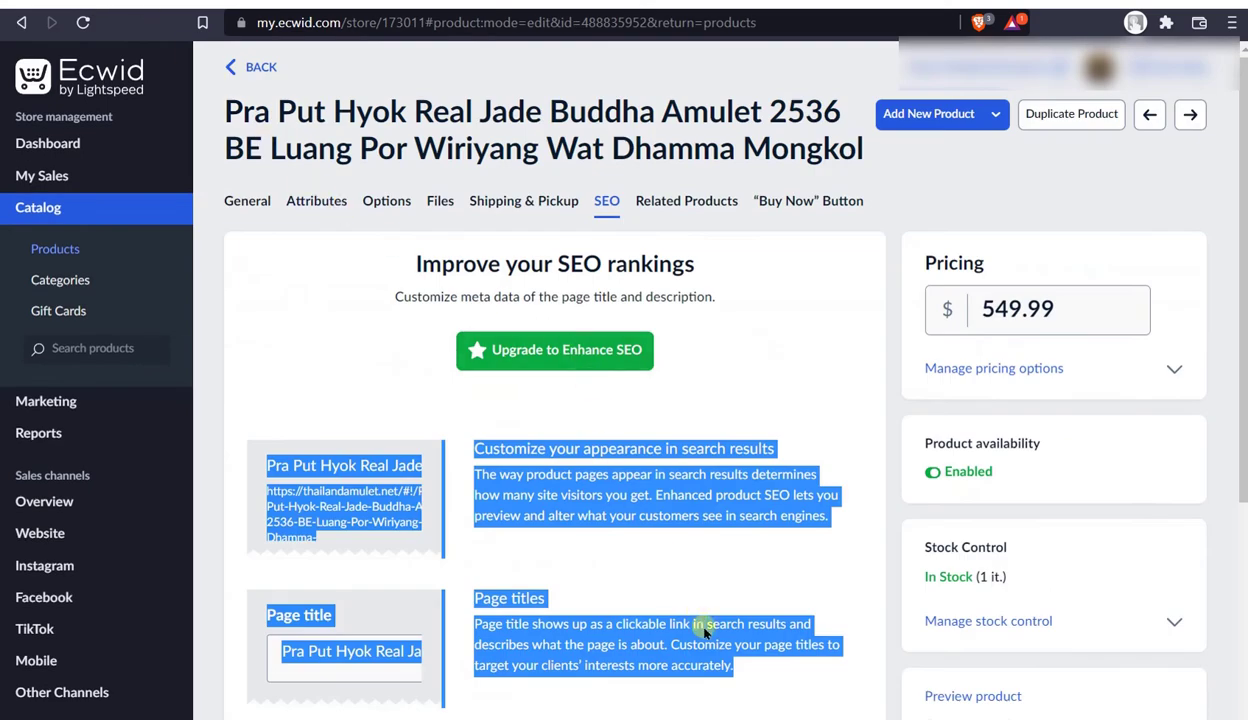
pyautogui.click(674, 556)
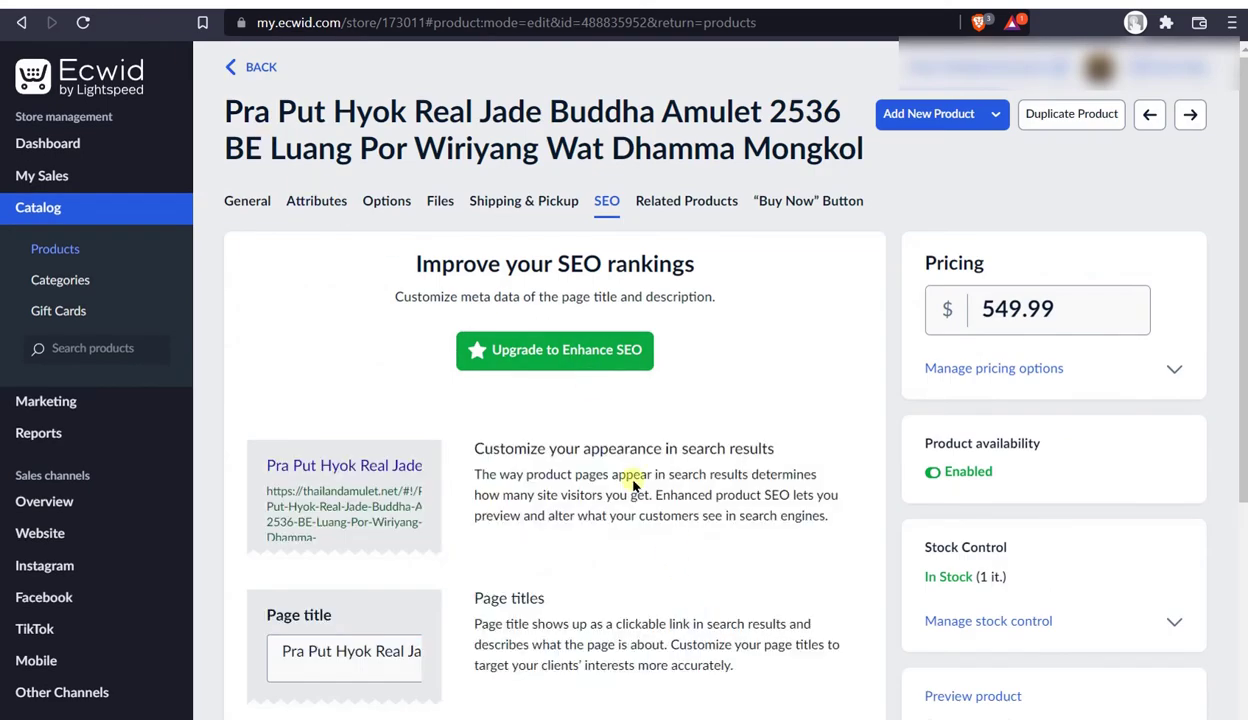
pyautogui.hotkey('ctrl', 'Tab')
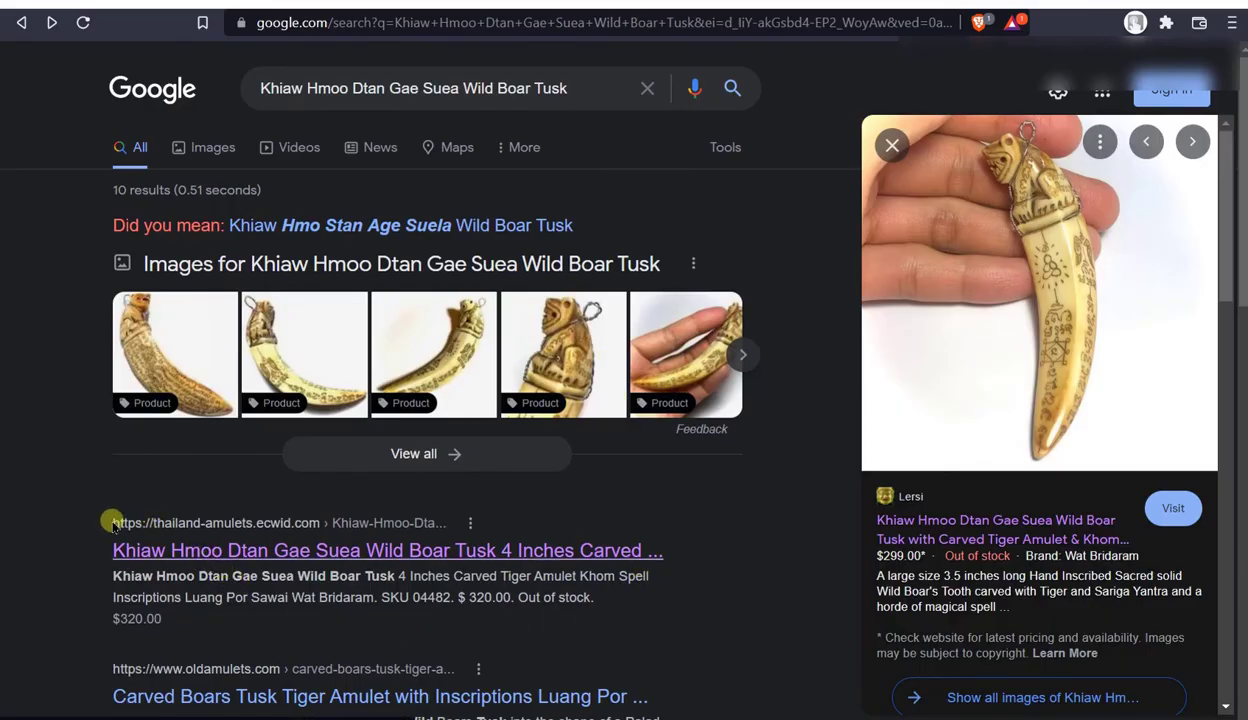
pyautogui.moveTo(111, 519); pyautogui.dragTo(370, 560)
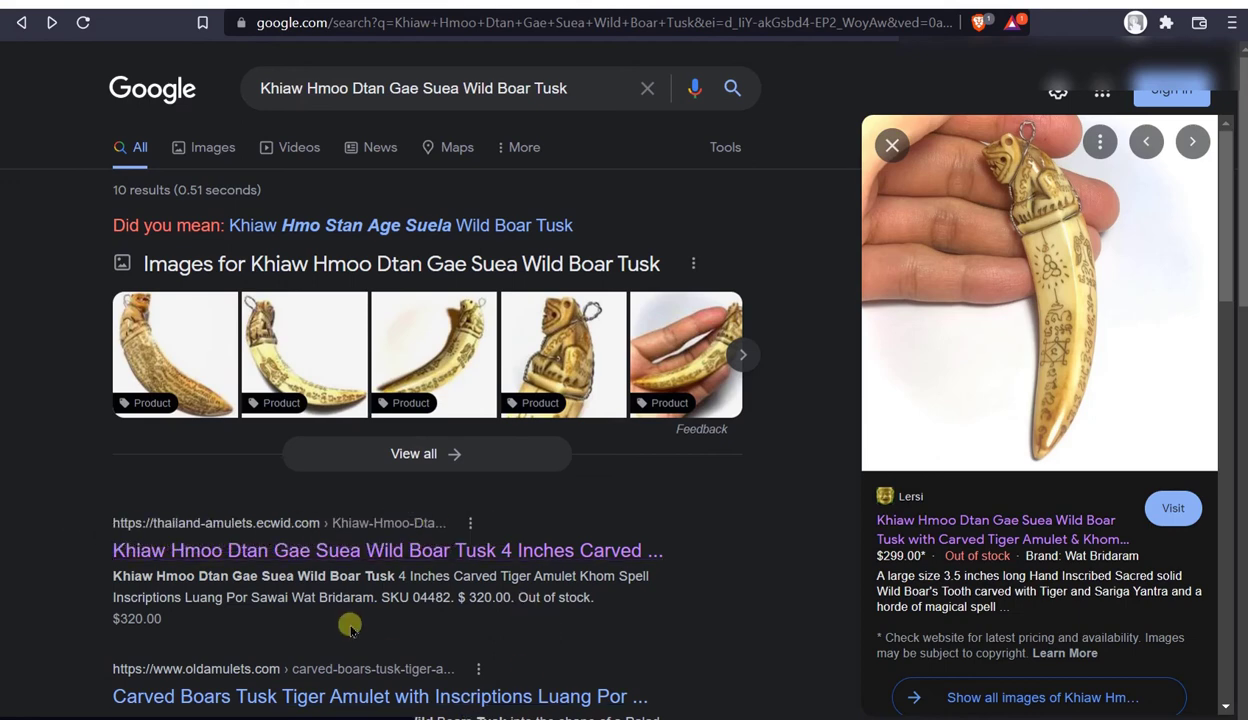